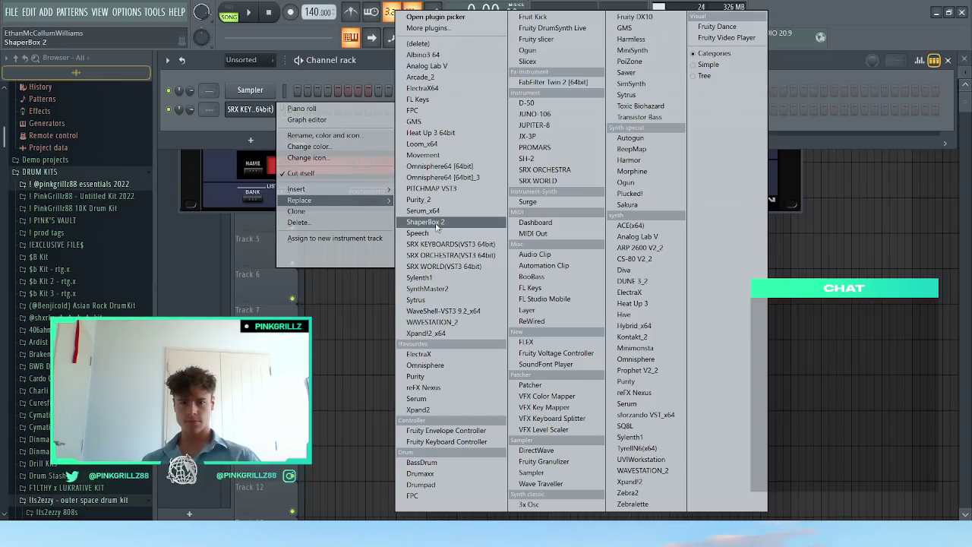
# Step: Replace the SRX KEYBOARDS channel with SRX ORCHESTRA and load the strings patch 004: Agitato Vlns
pyautogui.click(435, 256)
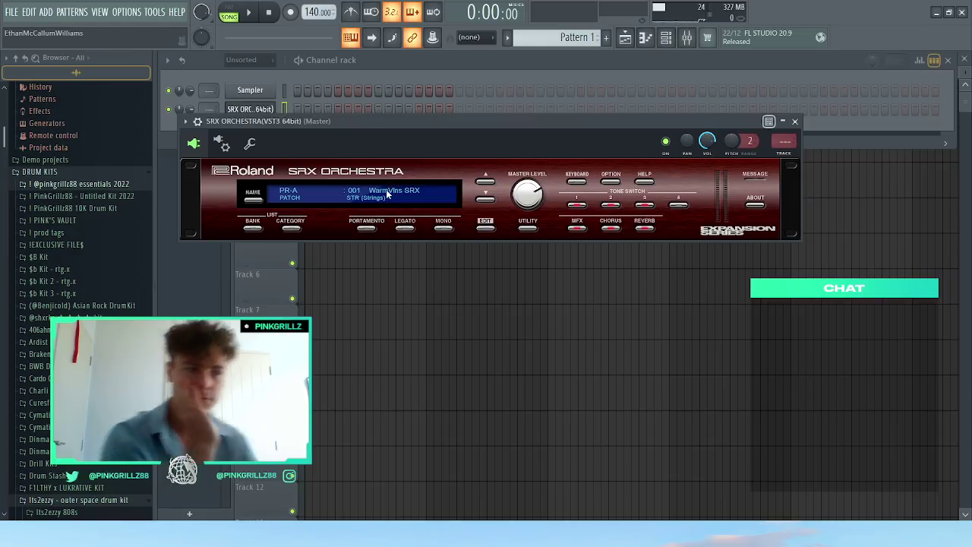
pyautogui.click(291, 226)
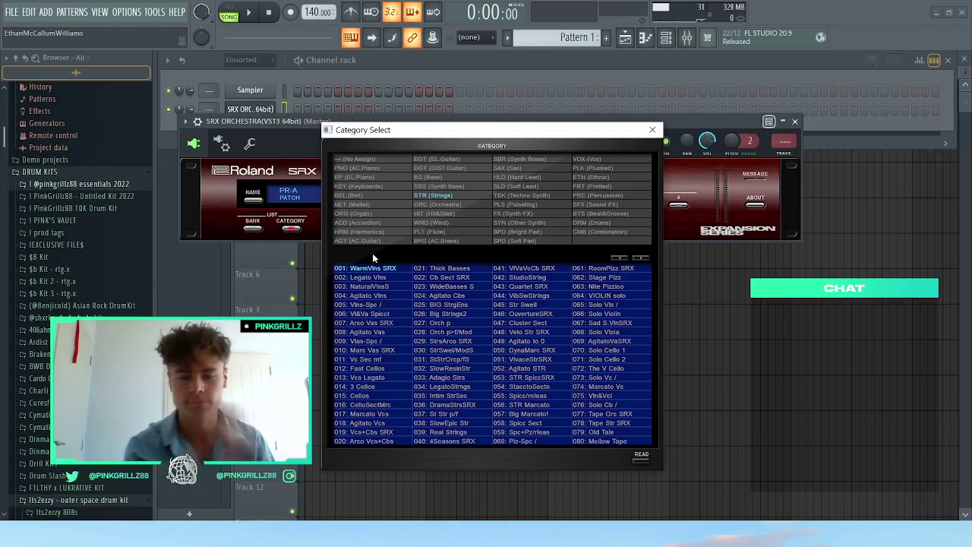
pyautogui.click(362, 304)
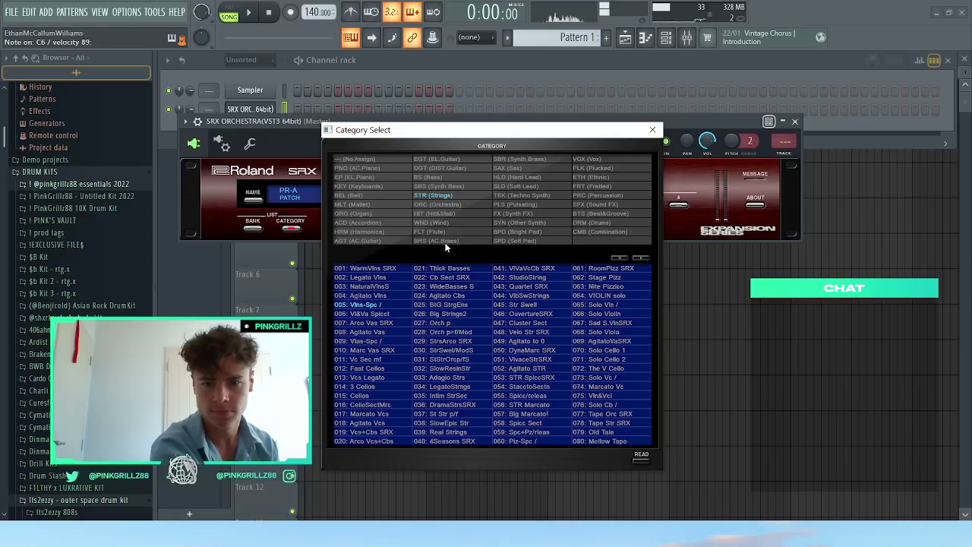
pyautogui.click(386, 312)
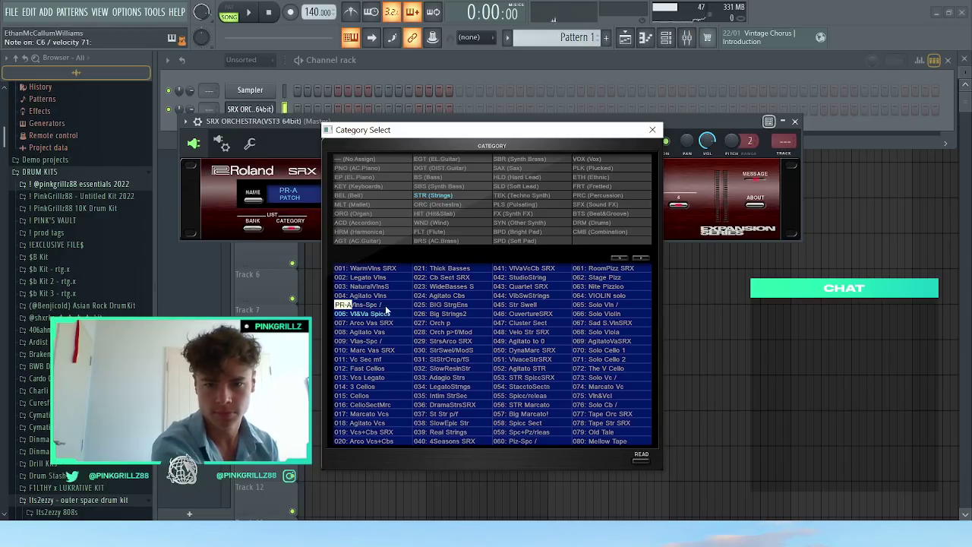
pyautogui.click(385, 296)
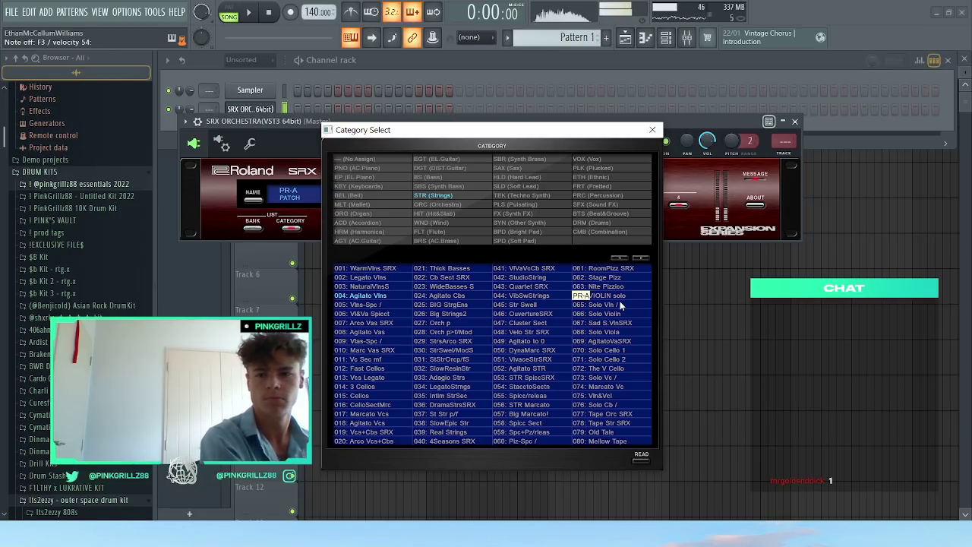
pyautogui.click(651, 129)
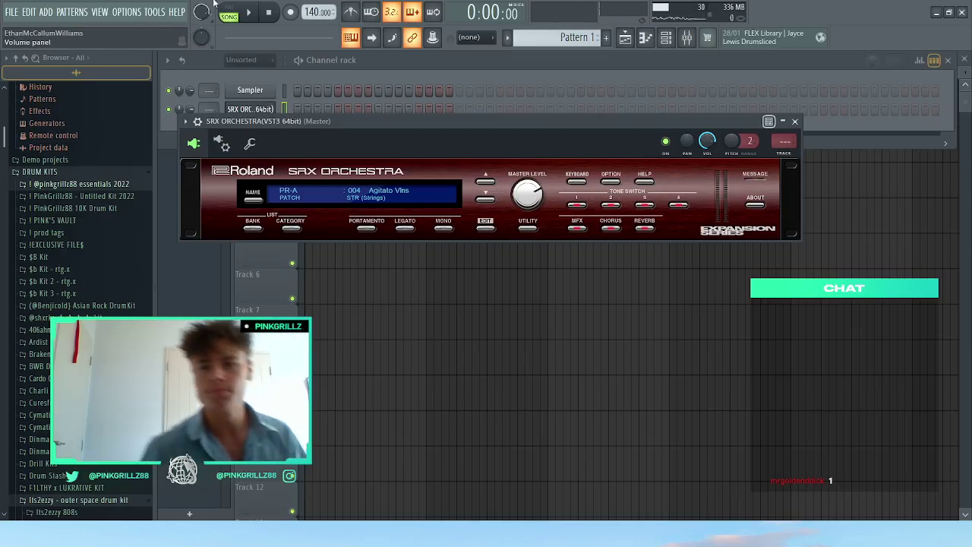
# Step: Dump the last 2 minutes of the score log into Pattern 1 and show its notes in the piano roll
pyautogui.click(176, 12)
pyautogui.moveTo(155, 12)
pyautogui.moveTo(166, 128)
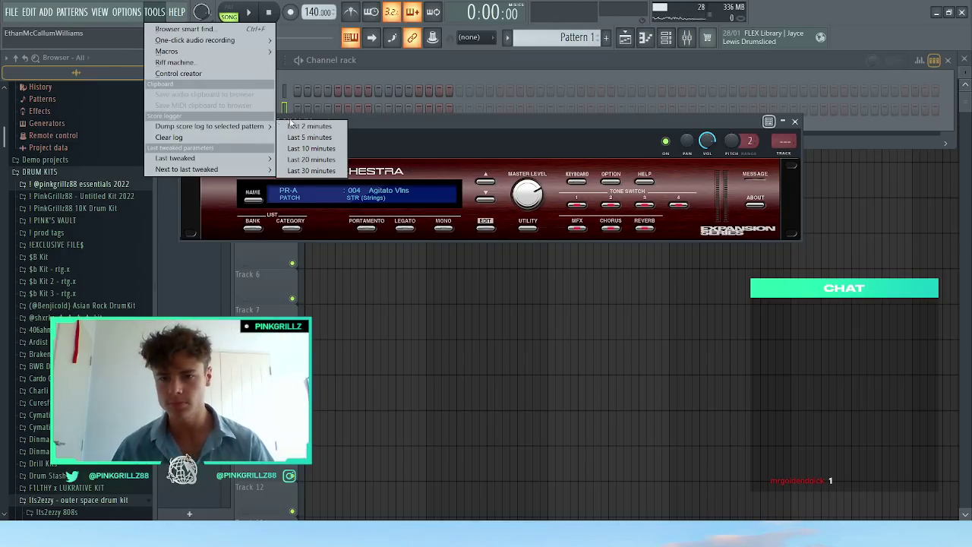
pyautogui.click(304, 126)
pyautogui.keyDown('ctrl'); pyautogui.rightClick(401, 169); pyautogui.keyUp('ctrl')
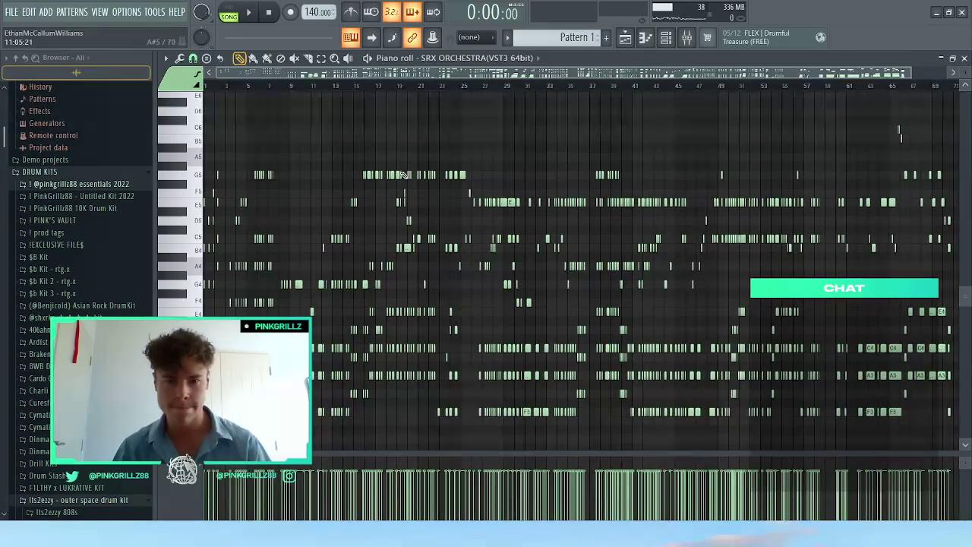
# Step: Switch playback to pattern mode and listen to the dumped notes from around bar 62
pyautogui.press('space')
pyautogui.click(230, 8)
pyautogui.scroll(-1, 790, 82)
pyautogui.moveTo(808, 85)
pyautogui.mouseDown()
pyautogui.moveTo(819, 86)
pyautogui.moveTo(796, 86)
pyautogui.mouseUp()
pyautogui.scroll(4, 810, 129)
pyautogui.scroll(-1, 795, 182)
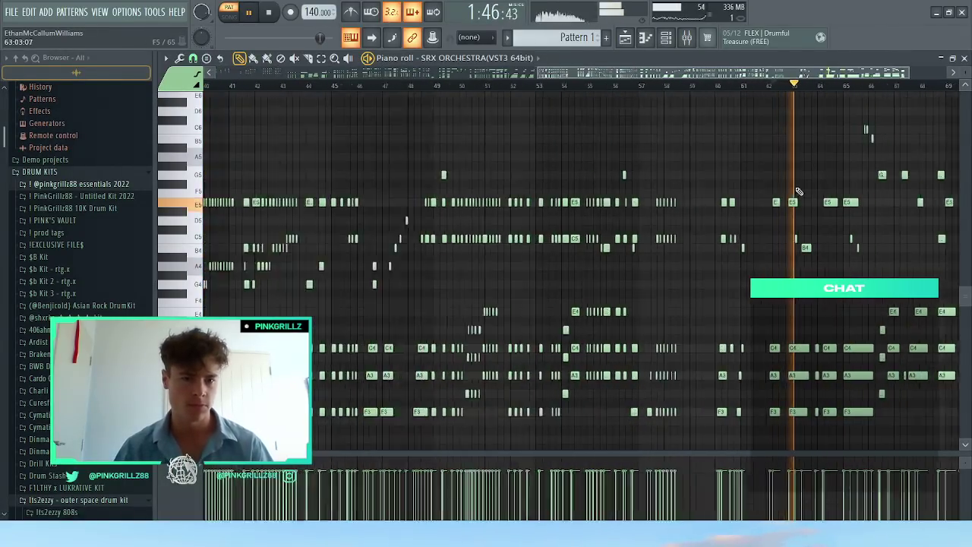
pyautogui.scroll(5, 787, 226)
# Step: Select the notes before the wanted take and replay from bar 62 to check where the melody begins
pyautogui.moveTo(731, 430); pyautogui.dragTo(460, 126)
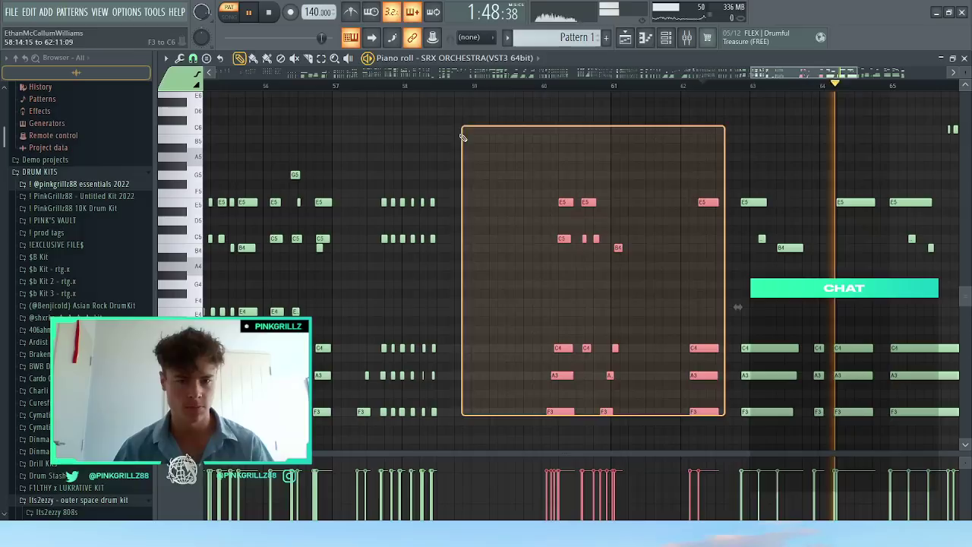
pyautogui.scroll(-1, 759, 220)
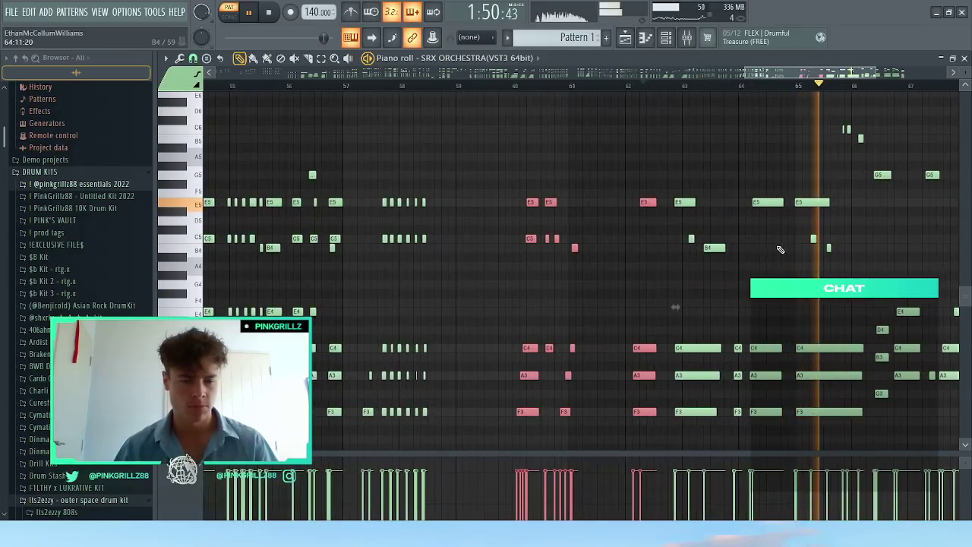
pyautogui.scroll(-2, 690, 182)
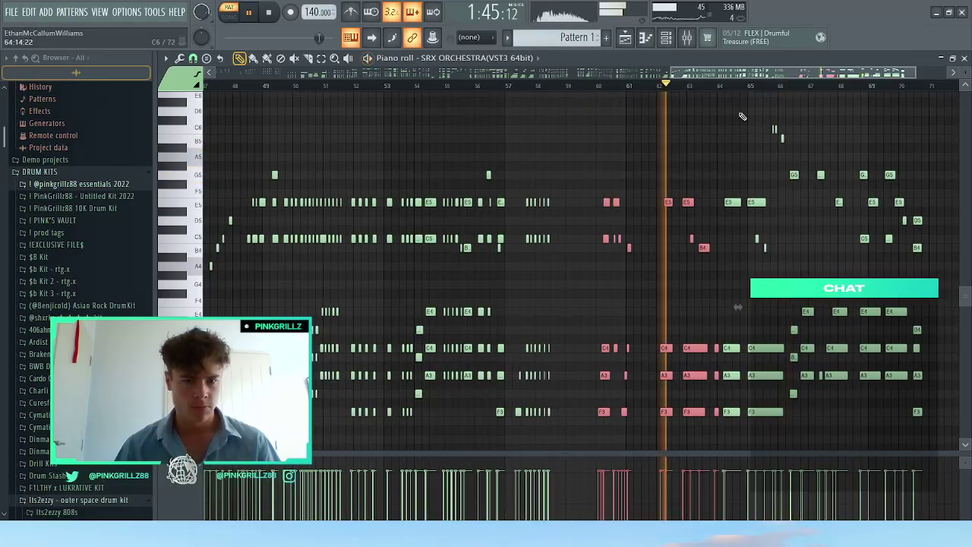
pyautogui.scroll(2, 732, 158)
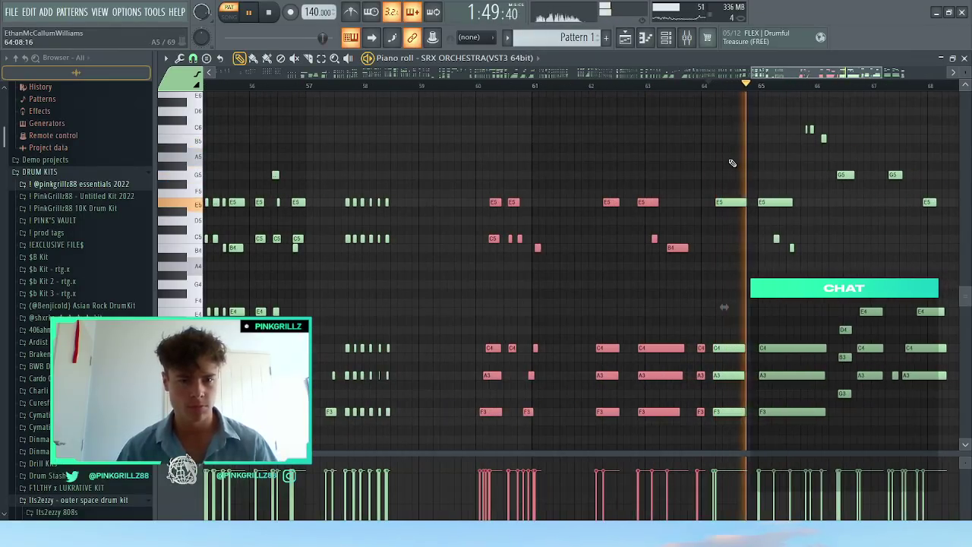
pyautogui.press('space')
pyautogui.click(599, 89)
pyautogui.press('space')
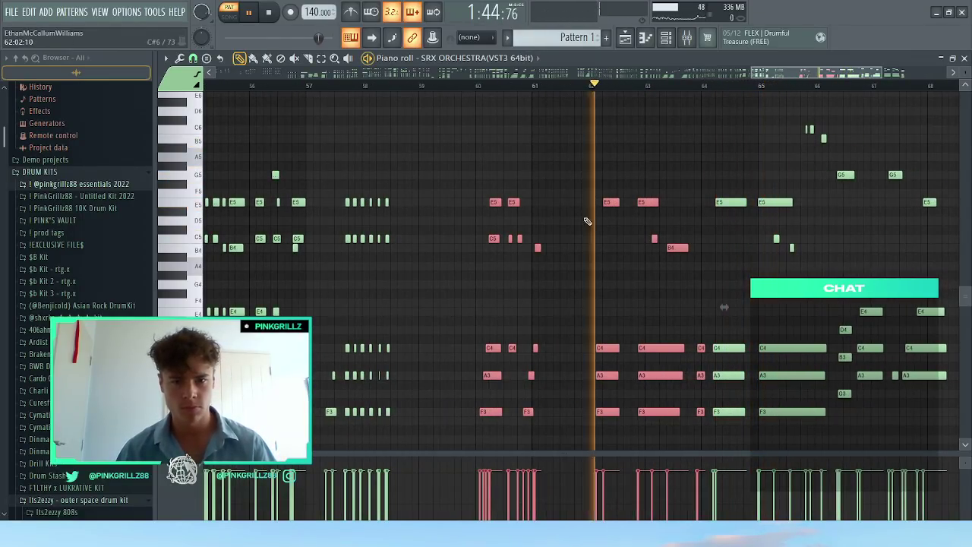
# Step: Delete all the recorded notes before bar 62, keeping only the final take
pyautogui.scroll(-5, 641, 323)
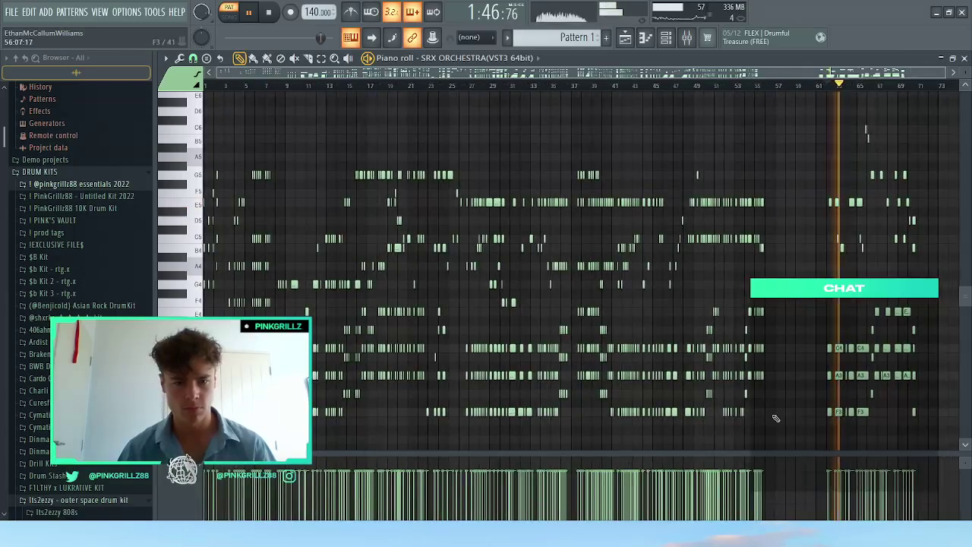
pyautogui.moveTo(775, 418); pyautogui.dragTo(135, 58)
pyautogui.press('Delete')
# Step: Move all the remaining notes back to the start of the pattern at bar 1
pyautogui.hotkey('ctrl', 'a')
pyautogui.press('space')
pyautogui.moveTo(855, 229); pyautogui.dragTo(232, 228)
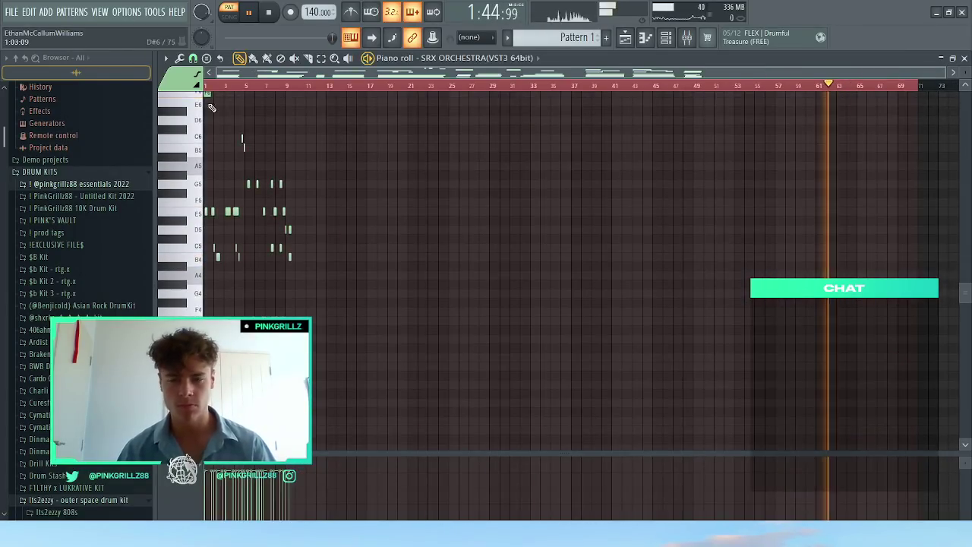
pyautogui.press('space')
pyautogui.press('space')
pyautogui.scroll(7, 288, 175)
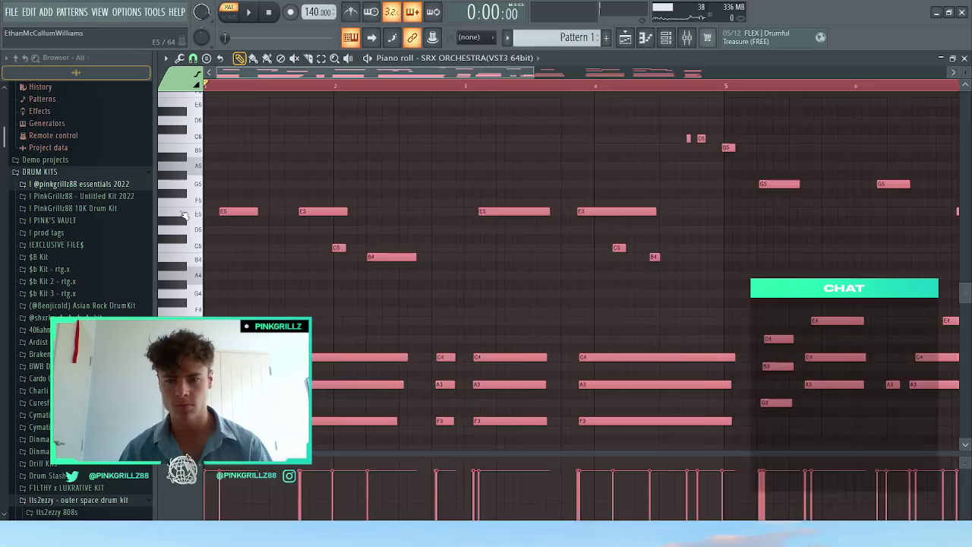
# Step: Redraw the first E5 note as a longer note starting one beat into bar 1
pyautogui.keyDown('ctrl'); pyautogui.click(310, 187); pyautogui.keyUp('ctrl')
pyautogui.rightClick(294, 213)
pyautogui.press('space')
pyautogui.click(294, 211)
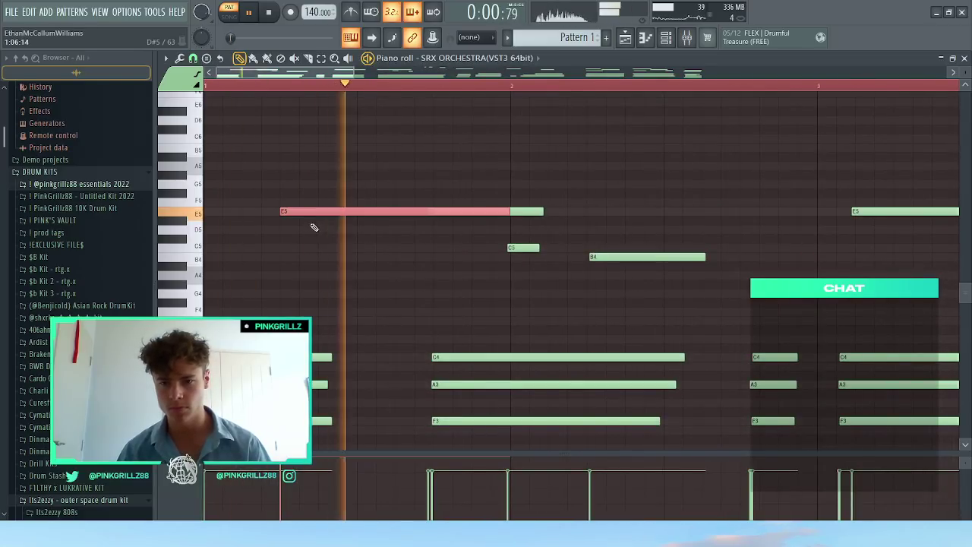
# Step: Turn on the metronome and play the opening of the melody against the beat
pyautogui.press('space')
pyautogui.click(350, 13)
pyautogui.press('space')
pyautogui.scroll(-4, 329, 209)
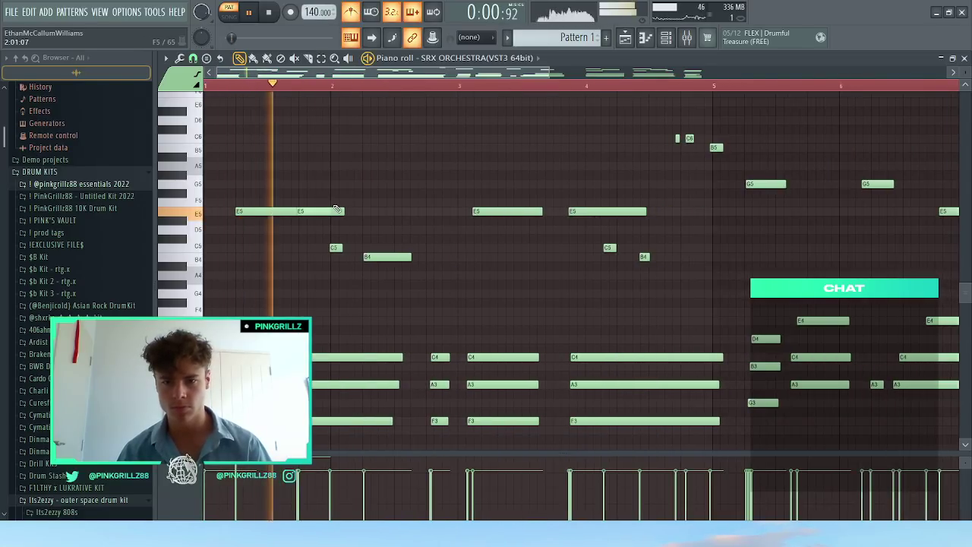
pyautogui.press('space')
pyautogui.scroll(-4, 321, 243)
pyautogui.press('space')
# Step: Using the Paint tool, align the short C5 note with the start of bar 2 (2:01:00) and replay it
pyautogui.moveTo(469, 248); pyautogui.dragTo(448, 273)
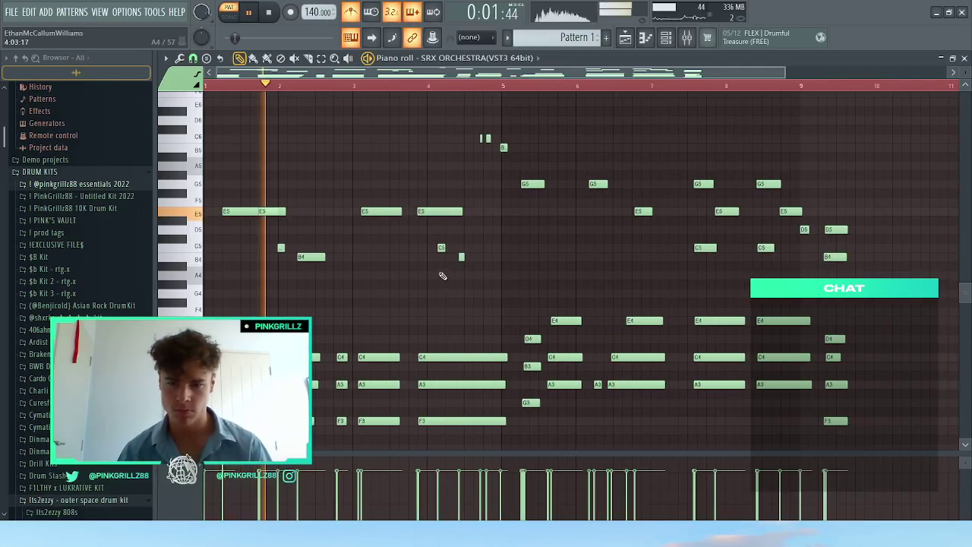
pyautogui.scroll(4, 258, 235)
pyautogui.press('space')
pyautogui.press('space')
pyautogui.press('b')
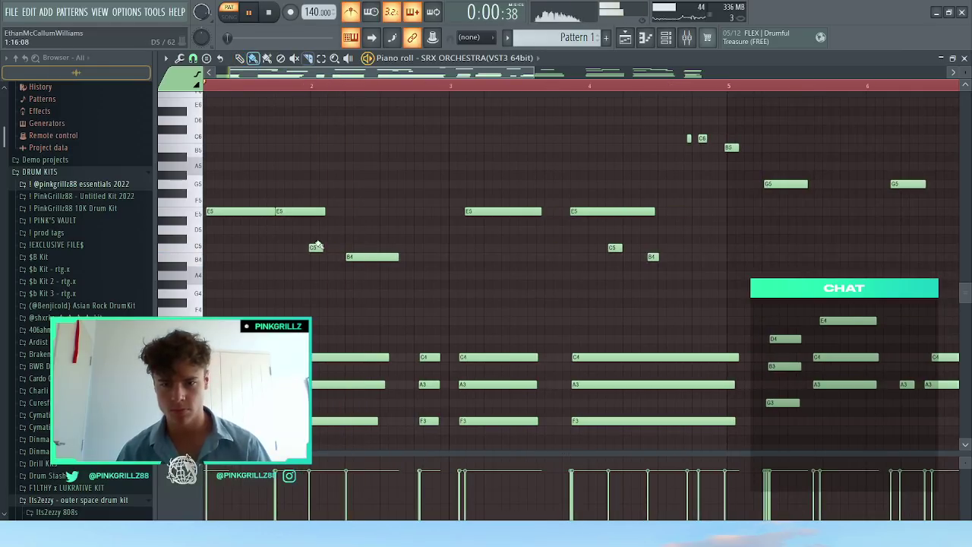
pyautogui.rightClick(317, 248)
pyautogui.click(335, 249)
pyautogui.press('space')
pyautogui.hotkey('ctrl', 'z')
pyautogui.press('space')
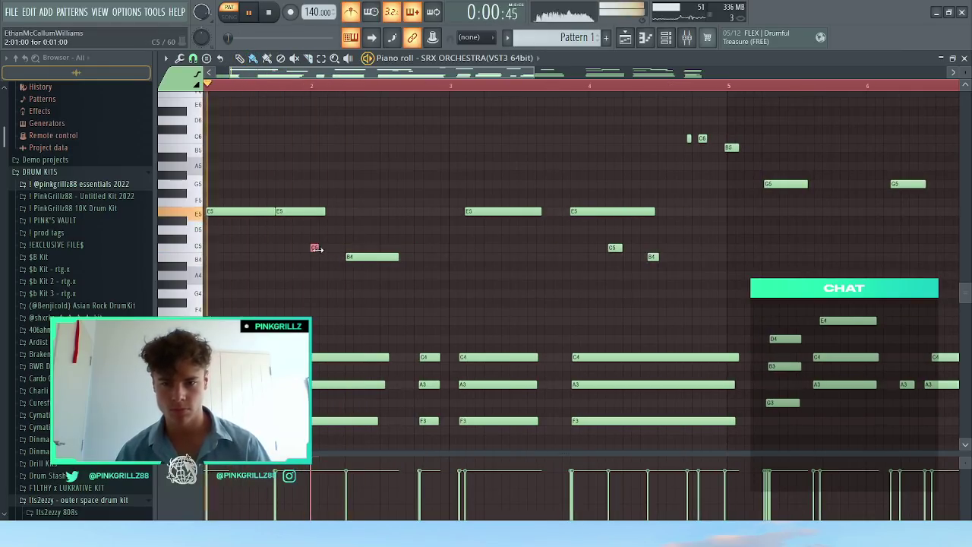
# Step: Clear the time selection covering the pattern and deselect all the notes
pyautogui.hotkey('ctrl', 'a')
pyautogui.hscroll(-1, 314, 420)
pyautogui.press('space')
pyautogui.hotkey('ctrl', 'd')
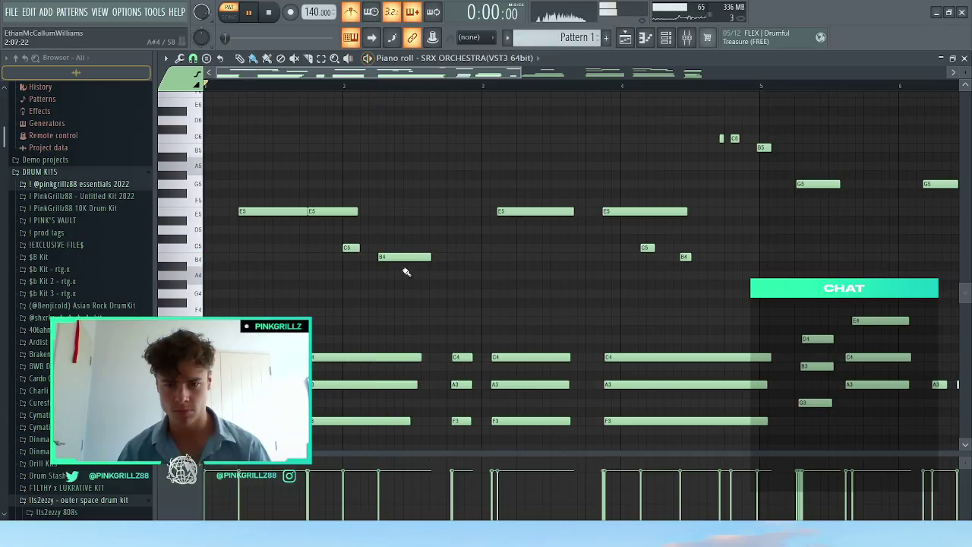
# Step: Raise the long B4 note in bar 2 to E5 and listen to the change
pyautogui.press('space')
pyautogui.moveTo(398, 258); pyautogui.dragTo(398, 213)
pyautogui.press('space')
pyautogui.press('space')
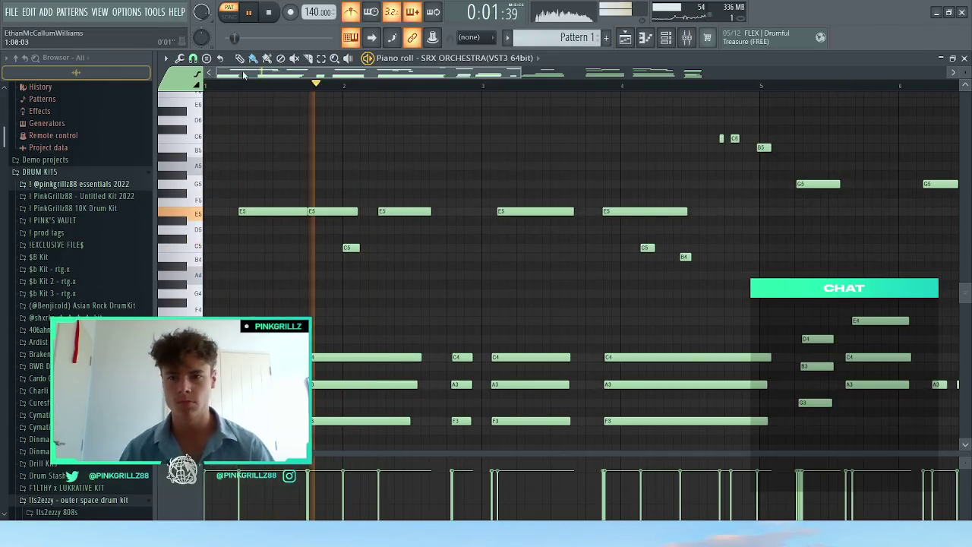
# Step: Move the E5 note in bar 2 up to G5, starting at 2:05:00, and play it back
pyautogui.click(193, 58)
pyautogui.click(211, 193)
pyautogui.press('space')
pyautogui.press('space')
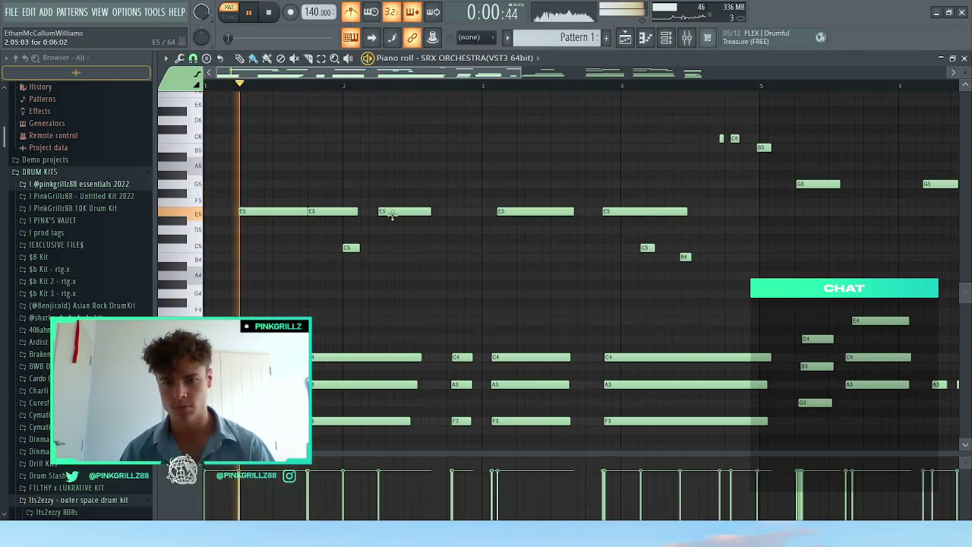
pyautogui.moveTo(387, 212); pyautogui.dragTo(394, 186)
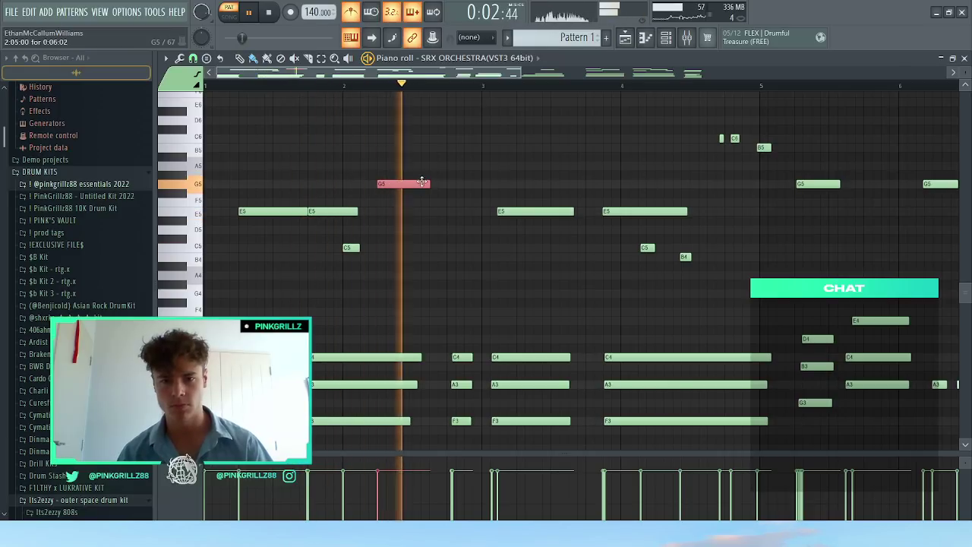
pyautogui.press('space')
pyautogui.press('space')
# Step: Shift the short F3, A3 and C4 chord near the end of bar 2 slightly earlier and replay it
pyautogui.moveTo(487, 336); pyautogui.dragTo(458, 419)
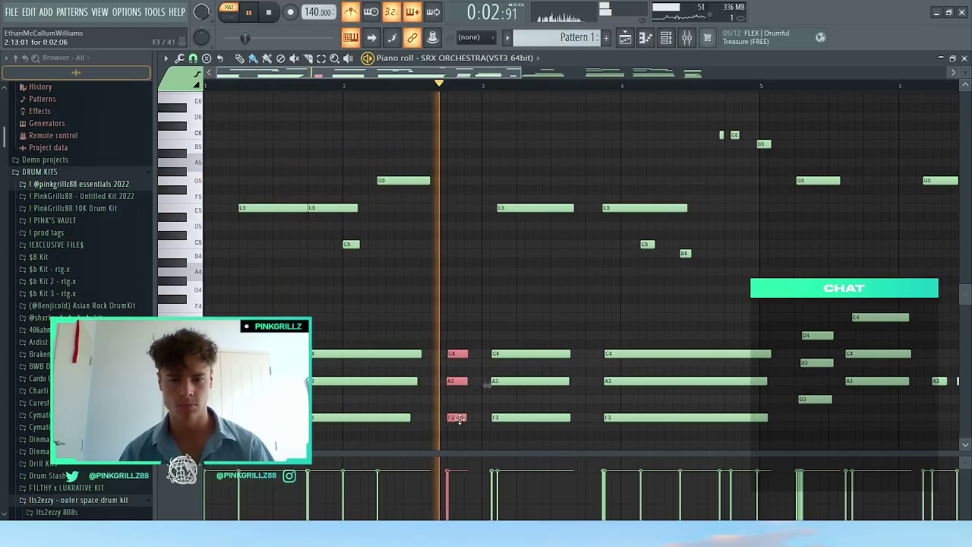
pyautogui.press('space')
pyautogui.press('space')
pyautogui.press('space')
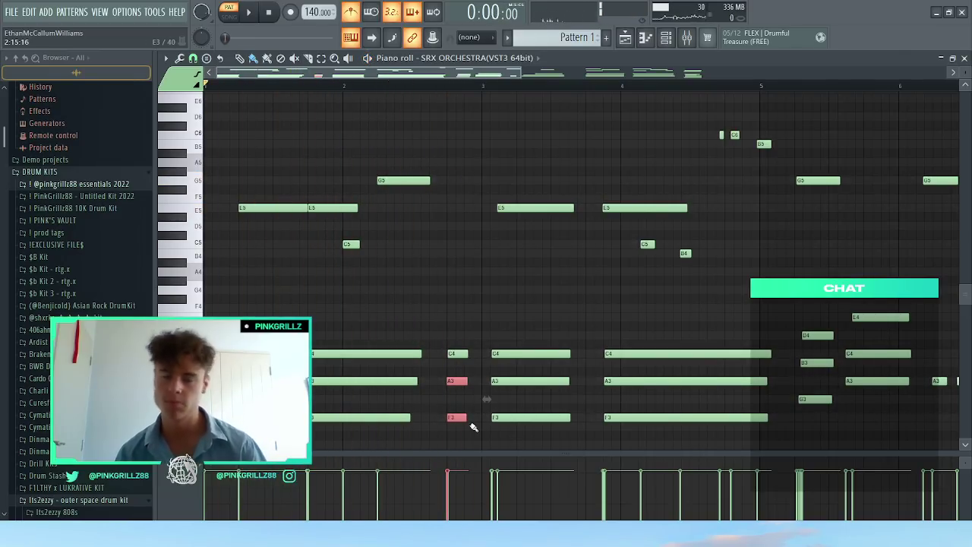
# Step: Raise the middle note of the short chord in bar 2 one octave to A4, keeping C4 and F3 in place
pyautogui.moveTo(441, 332); pyautogui.dragTo(468, 487)
pyautogui.hotkey('ctrl', 'Down')
pyautogui.hotkey('ctrl', 'Up')
pyautogui.hotkey('ctrl', 'Up')
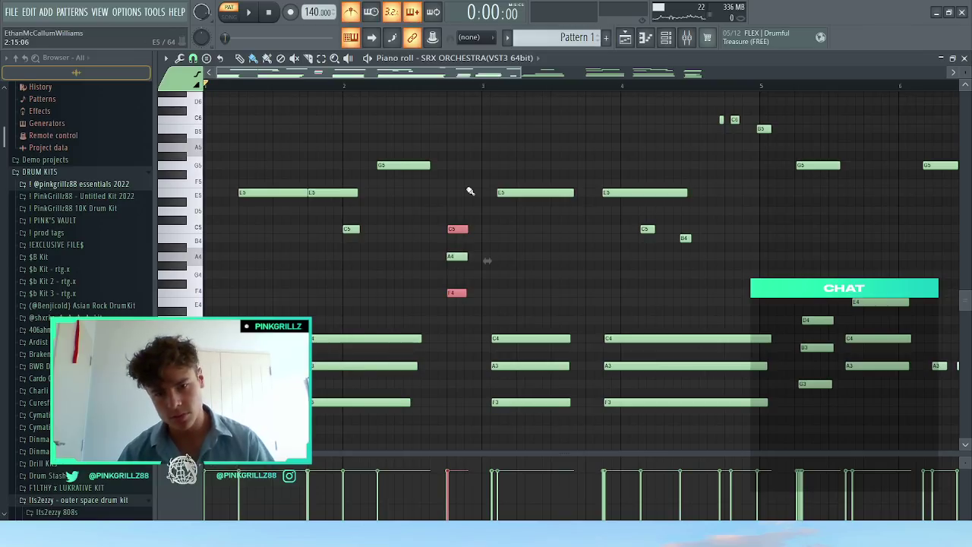
pyautogui.hotkey('ctrl', 'Down')
pyautogui.press('space')
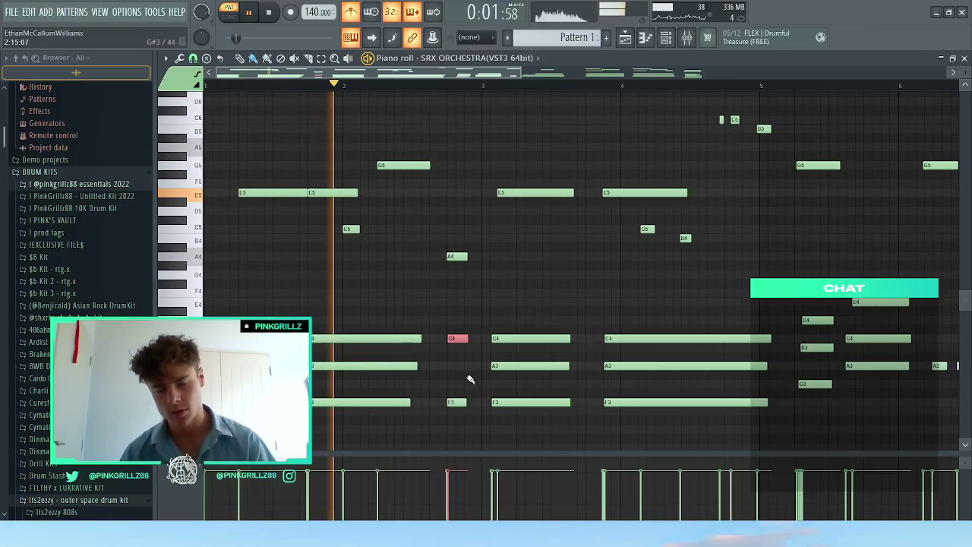
# Step: Try lowering the C4 note of the short chord in bar 2 to B3
pyautogui.hotkey('ctrl', 'Up')
pyautogui.hotkey('shift', 'Down')
pyautogui.hotkey('ctrl', 'Down')
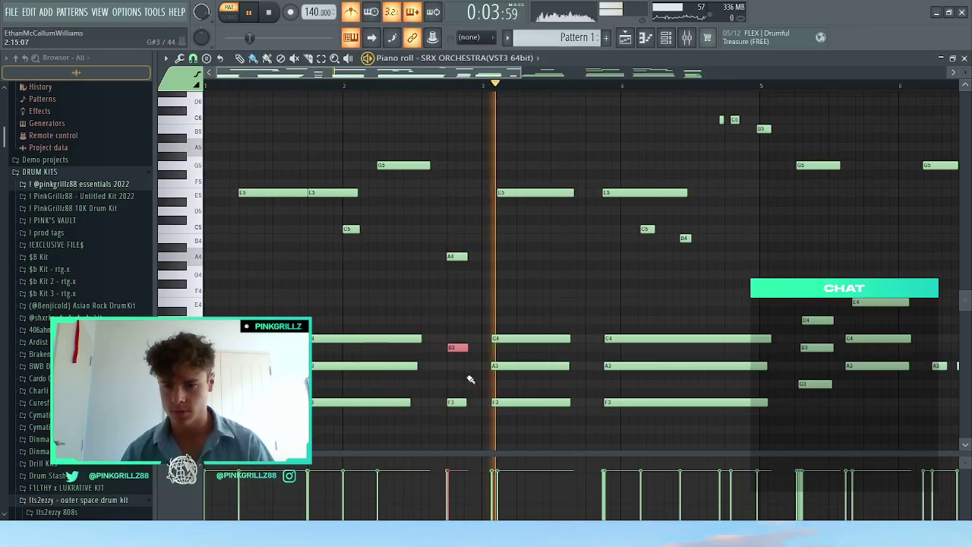
# Step: Select the A4, C4 and F3 notes of the chord at 2:13:00 and lengthen them to 0:04:00
pyautogui.moveTo(454, 200); pyautogui.dragTo(485, 406)
pyautogui.scroll(2, 458, 294)
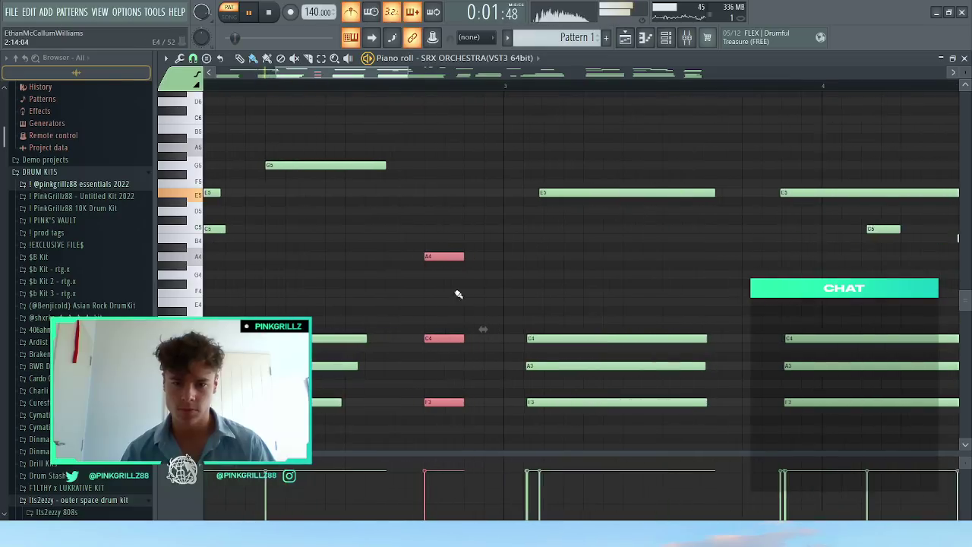
pyautogui.moveTo(479, 254); pyautogui.dragTo(466, 257)
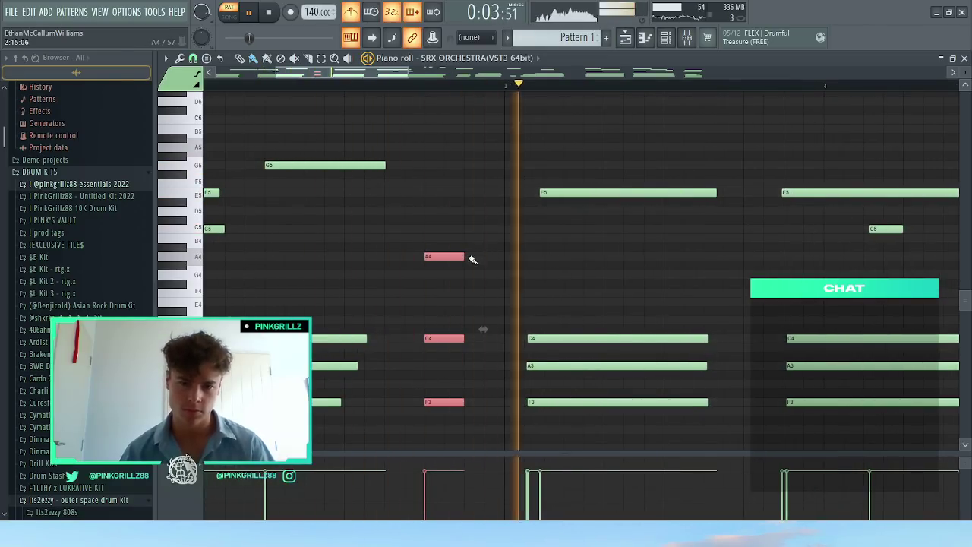
pyautogui.scroll(-2, 471, 262)
pyautogui.scroll(1, 429, 257)
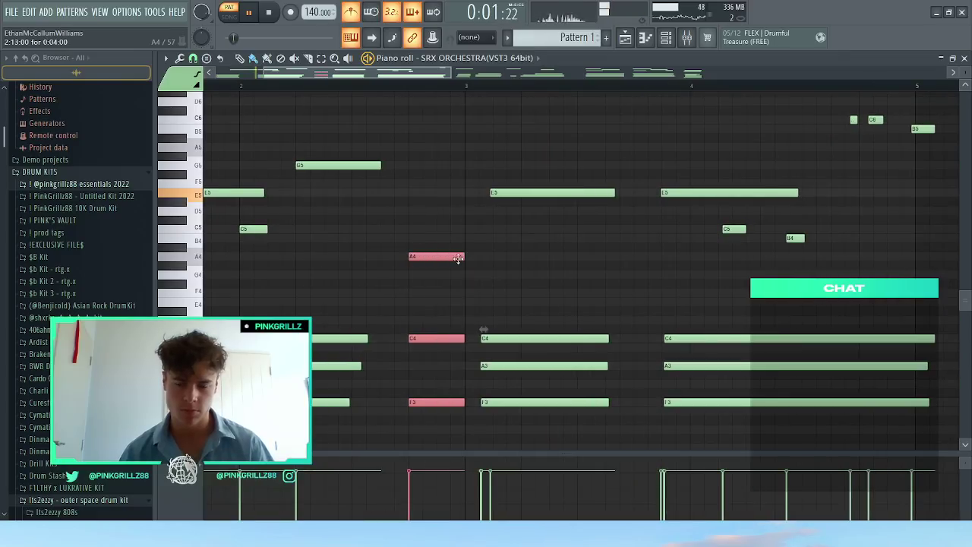
# Step: Add a G4 note at the start of bar 3 and shift the E5, C4, A3 and F3 notes earlier to start with it
pyautogui.moveTo(454, 282); pyautogui.dragTo(458, 274)
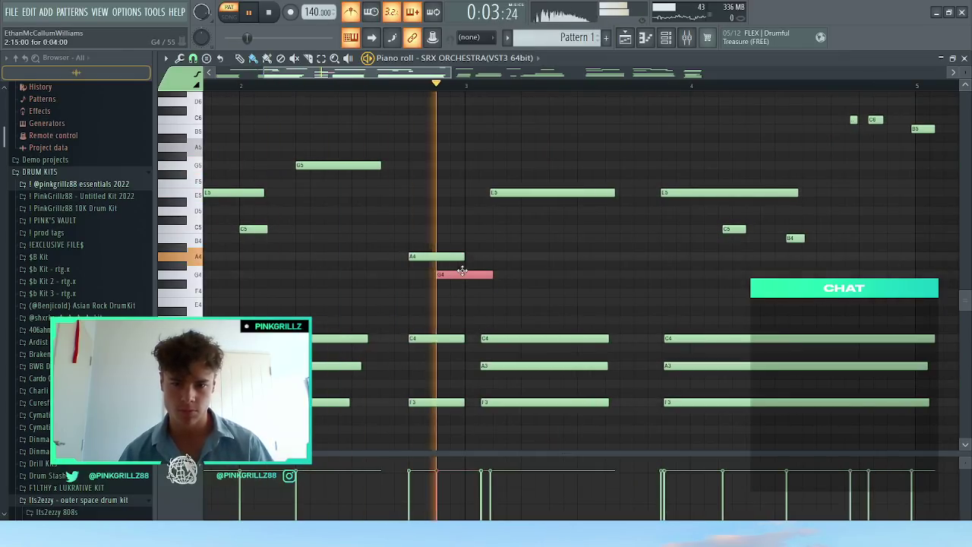
pyautogui.scroll(-2, 475, 298)
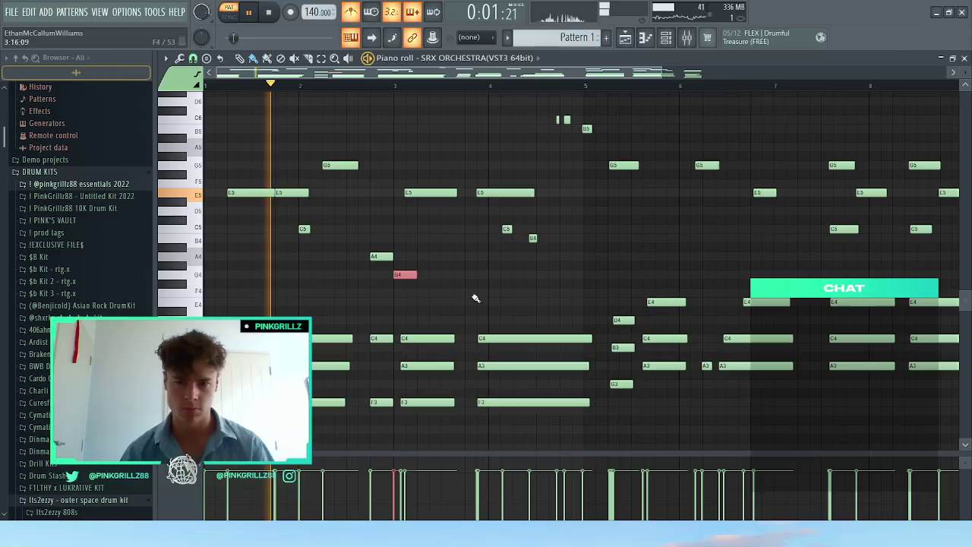
pyautogui.moveTo(426, 414); pyautogui.dragTo(415, 337)
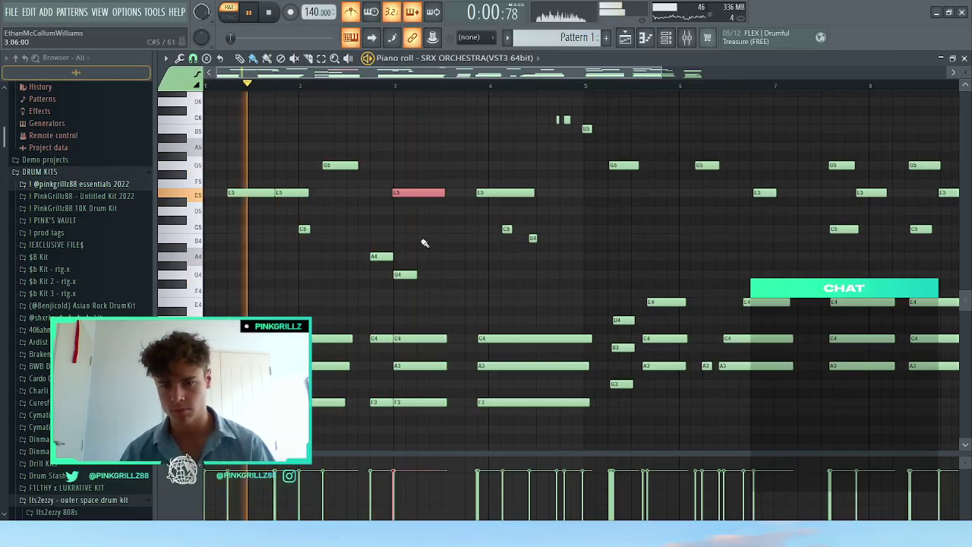
pyautogui.scroll(2, 424, 243)
pyautogui.moveTo(456, 353); pyautogui.dragTo(434, 391)
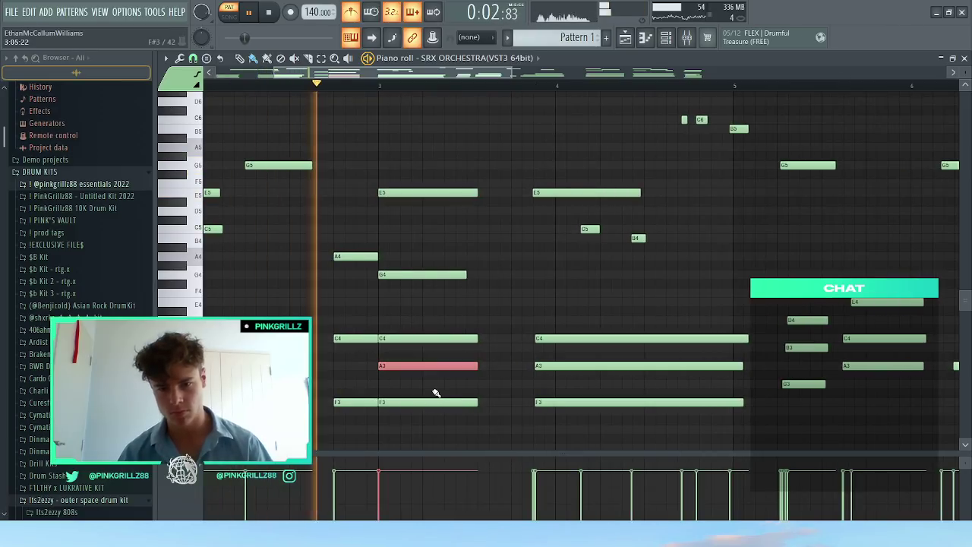
# Step: Try the A3 note of the bar 3 chord in a different octave and replay the passage
pyautogui.hotkey('ctrl', 'Up')
pyautogui.hotkey('ctrl', 'Down')
pyautogui.scroll(-1, 437, 365)
pyautogui.scroll(-2, 439, 363)
pyautogui.press('space')
pyautogui.press('space')
pyautogui.keyDown('ctrl'); pyautogui.click(429, 352); pyautogui.keyUp('ctrl')
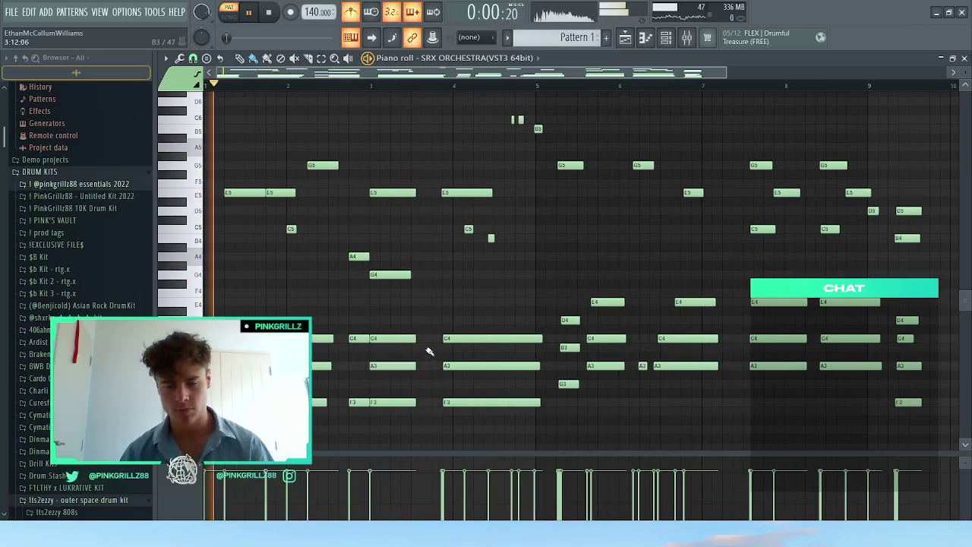
# Step: Lengthen the G4 note in bar 3 to 0:08:00 and try an A#4 note above it
pyautogui.scroll(2, 395, 213)
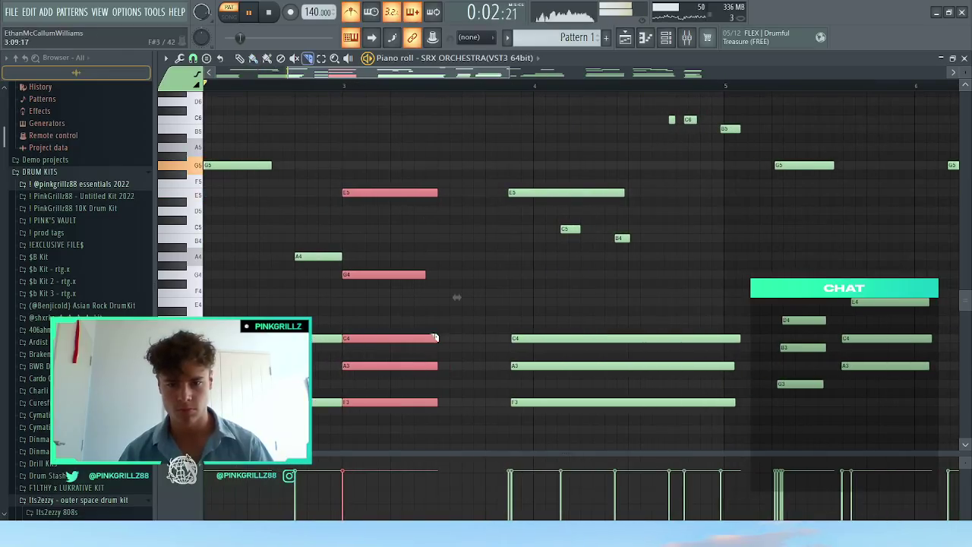
pyautogui.keyDown('ctrl'); pyautogui.click(287, 262); pyautogui.keyUp('ctrl')
pyautogui.press('space')
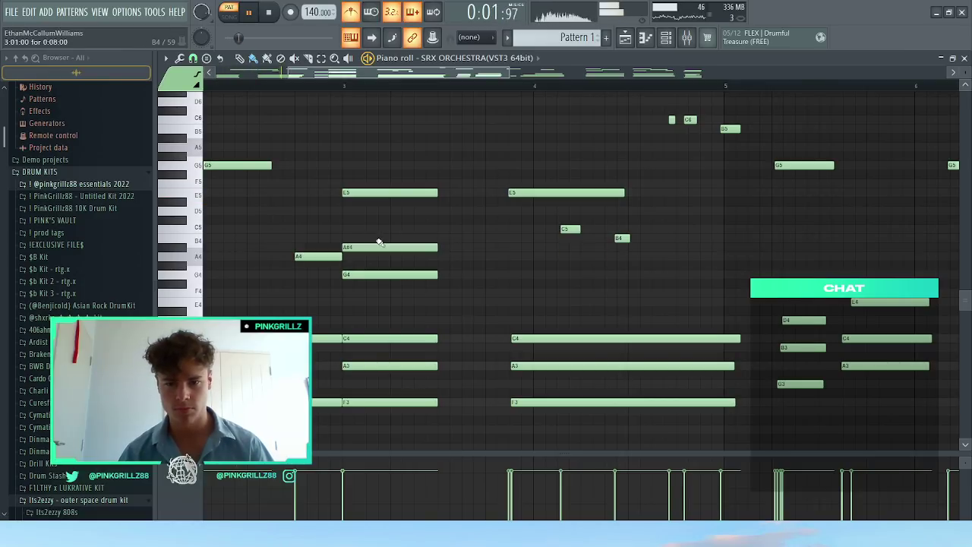
pyautogui.moveTo(378, 229); pyautogui.dragTo(377, 237)
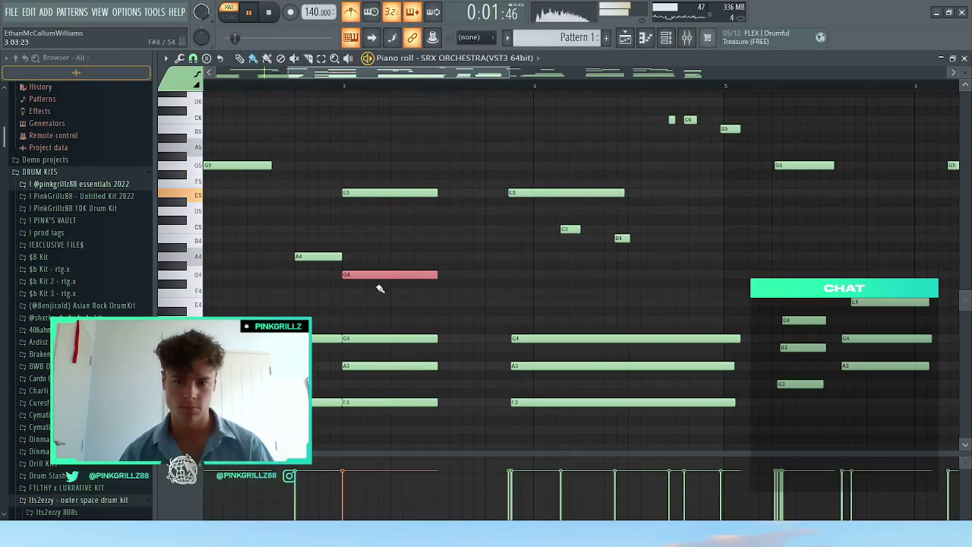
# Step: Add a short B4 note halfway through the bar 3 chord, ending with it, and lower the chord's G4 note to F4
pyautogui.moveTo(426, 236); pyautogui.dragTo(426, 227)
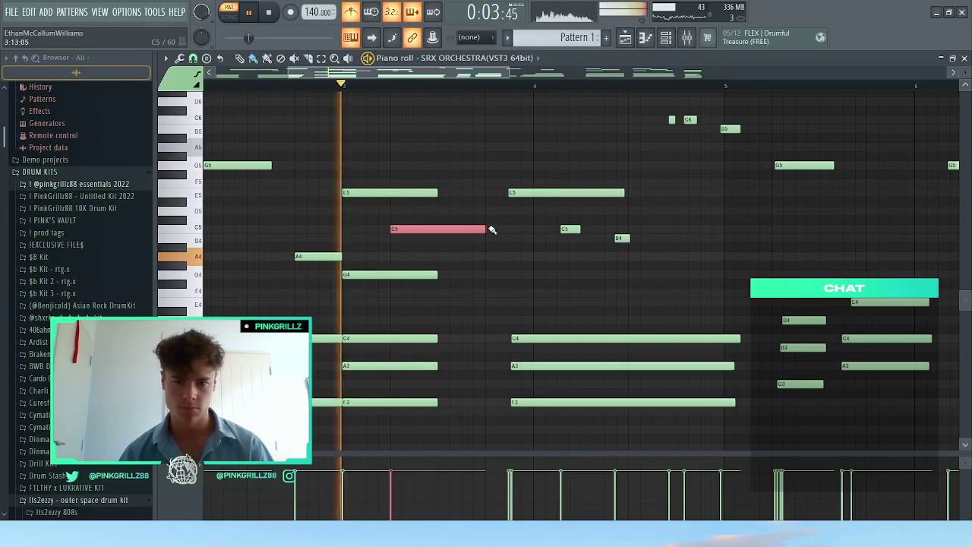
pyautogui.moveTo(492, 230); pyautogui.dragTo(433, 240)
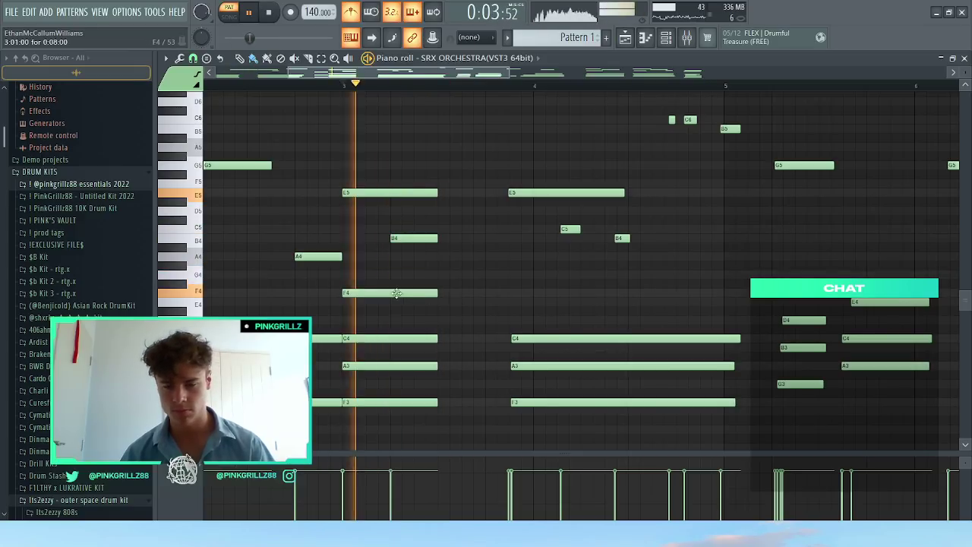
# Step: Audition the inner note of the bar 3 chord on E4 and F4, and delete it
pyautogui.moveTo(396, 293); pyautogui.dragTo(397, 306)
pyautogui.press('space')
pyautogui.click(397, 291)
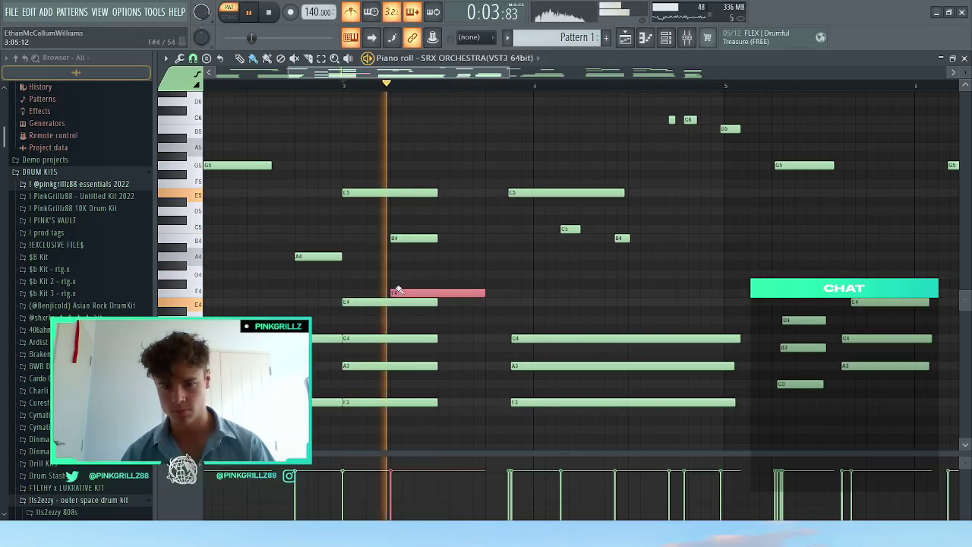
pyautogui.scroll(-3, 363, 152)
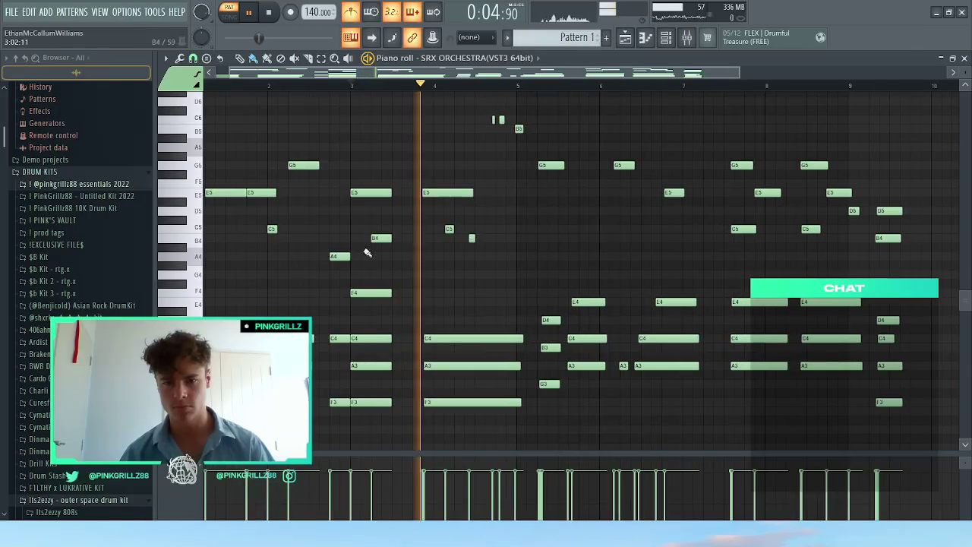
pyautogui.moveTo(377, 294); pyautogui.dragTo(379, 304)
# Step: Raise the A3 note of the bar 3 chord one octave to A4 and the short B4 note to C5
pyautogui.press('space')
pyautogui.press('space')
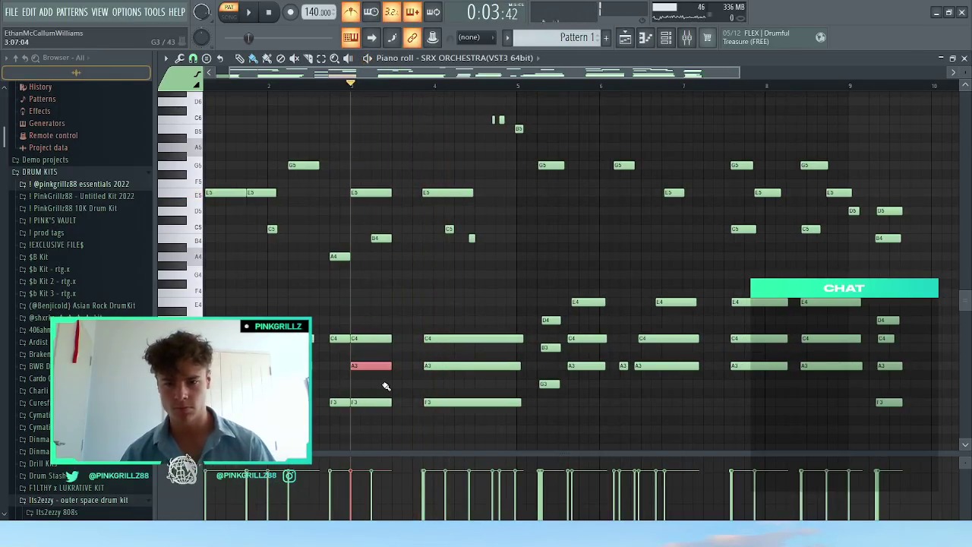
pyautogui.scroll(2, 382, 251)
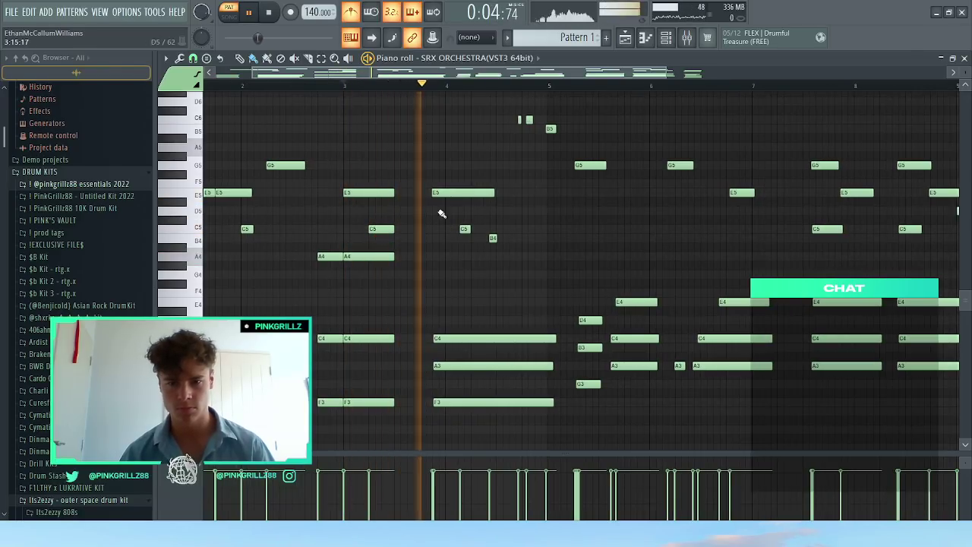
# Step: Delete the E5, C5, B4, C4, A3 and F3 notes of the phrase starting just before bar 4
pyautogui.scroll(-2, 451, 388)
pyautogui.scroll(-2, 451, 388)
pyautogui.moveTo(372, 169); pyautogui.dragTo(411, 451)
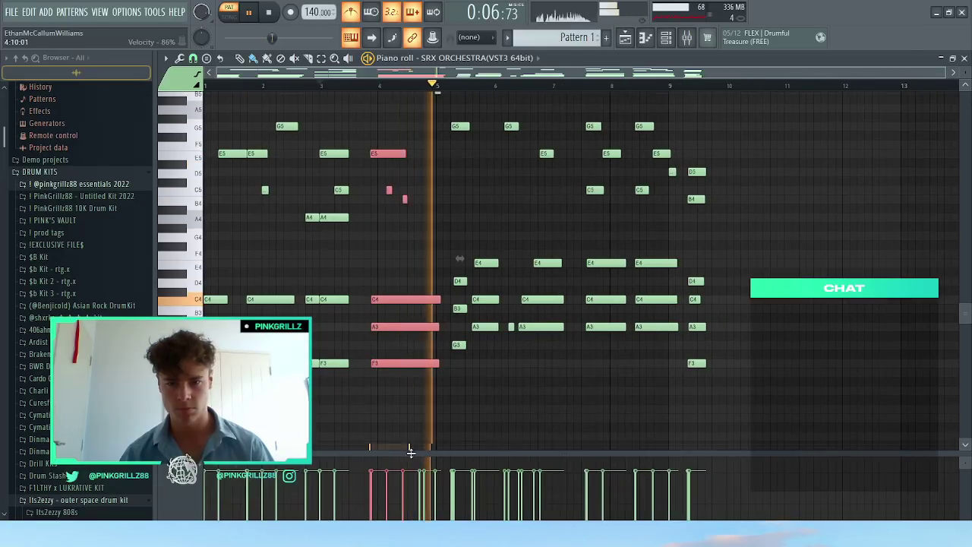
pyautogui.press('Delete')
pyautogui.press('space')
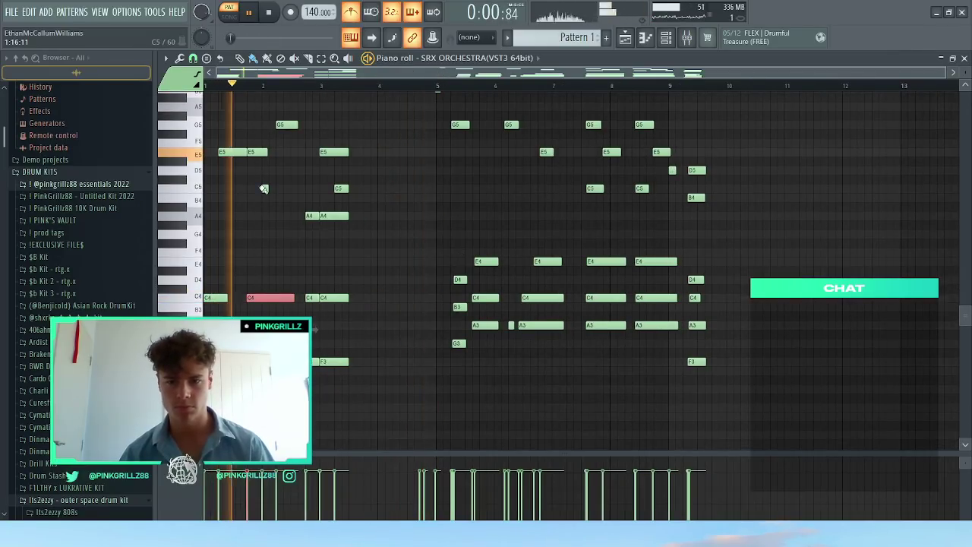
# Step: Copy the phrase around bar 2, with its E5, C5, G5, C4, A3 and F3 notes, to 3:13:00
pyautogui.moveTo(259, 151)
pyautogui.mouseDown()
pyautogui.moveTo(359, 147)
pyautogui.moveTo(373, 155)
pyautogui.mouseUp()
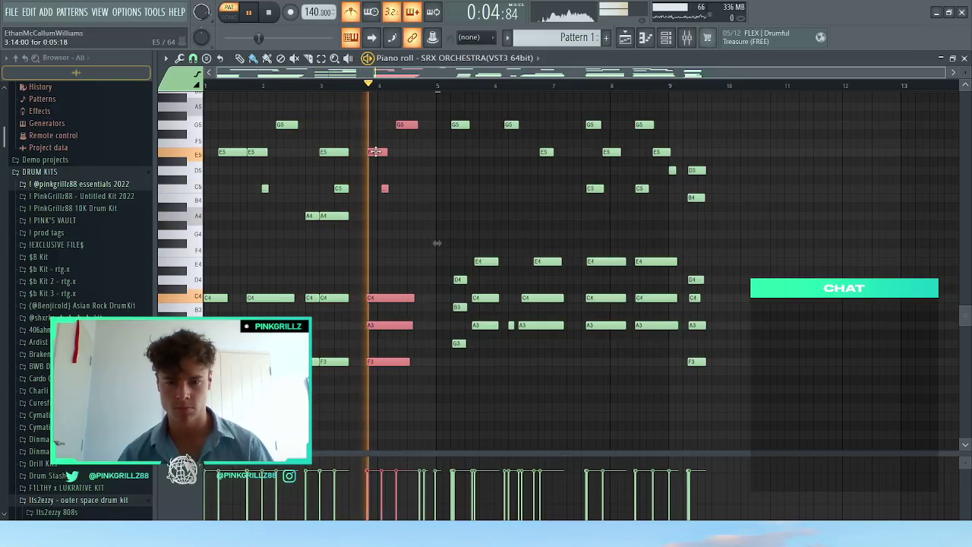
pyautogui.press('space')
pyautogui.press('space')
pyautogui.keyDown('ctrl'); pyautogui.click(360, 223); pyautogui.keyUp('ctrl')
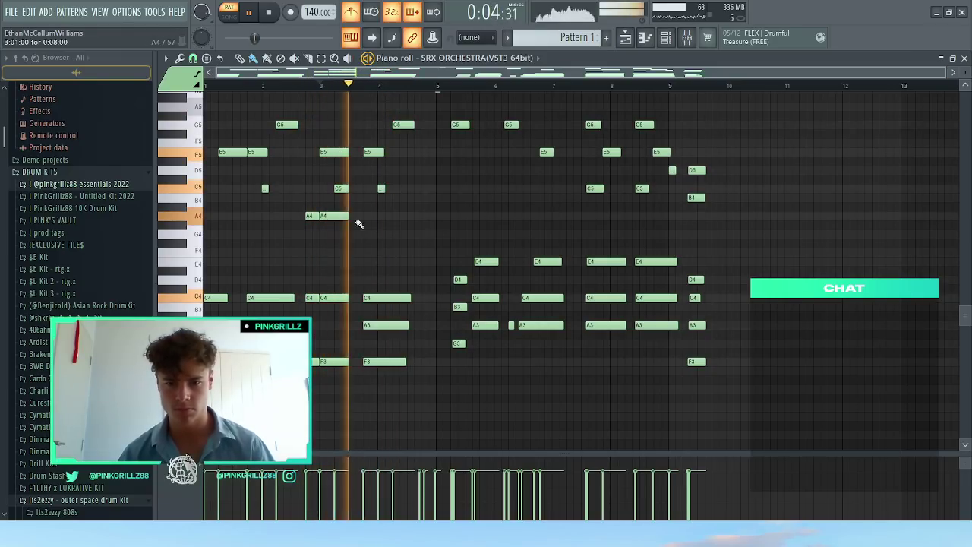
# Step: Replace the A3 note of the copied chord with an A4 note at 3:13:00 lasting 0:08:00
pyautogui.press('space')
pyautogui.moveTo(331, 216); pyautogui.dragTo(372, 216)
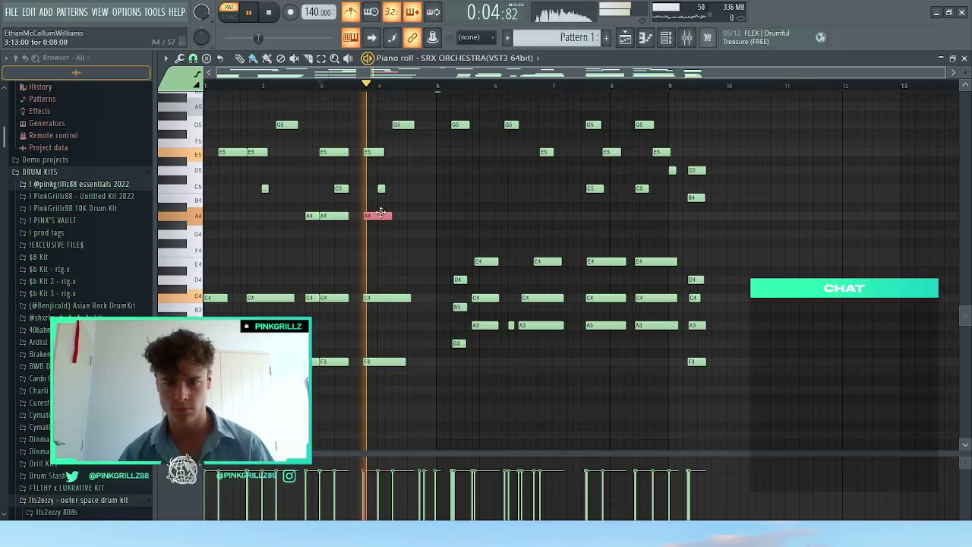
pyautogui.press('space')
pyautogui.press('space')
pyautogui.scroll(3, 382, 201)
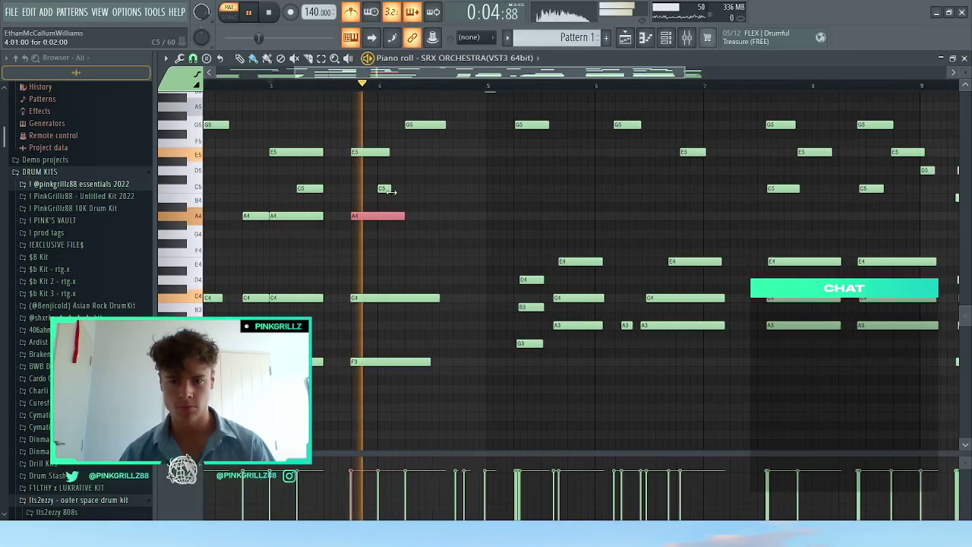
# Step: Lower the copied G5 note in bar 4 to B4 and replay the phrase
pyautogui.moveTo(417, 126); pyautogui.dragTo(423, 199)
pyautogui.press('space')
pyautogui.press('space')
pyautogui.scroll(2, 418, 199)
pyautogui.scroll(-1, 425, 200)
pyautogui.press('space')
pyautogui.press('space')
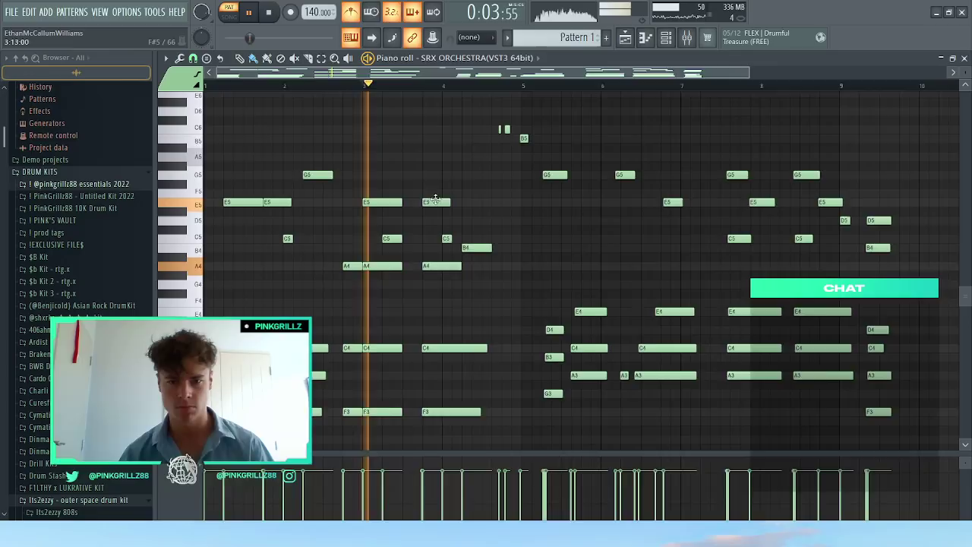
# Step: Replace the loose C6 notes in bar 4 with a descending run of C6, B5, G5 and E5, each 0:01:00 long
pyautogui.scroll(3, 485, 156)
pyautogui.click(472, 129)
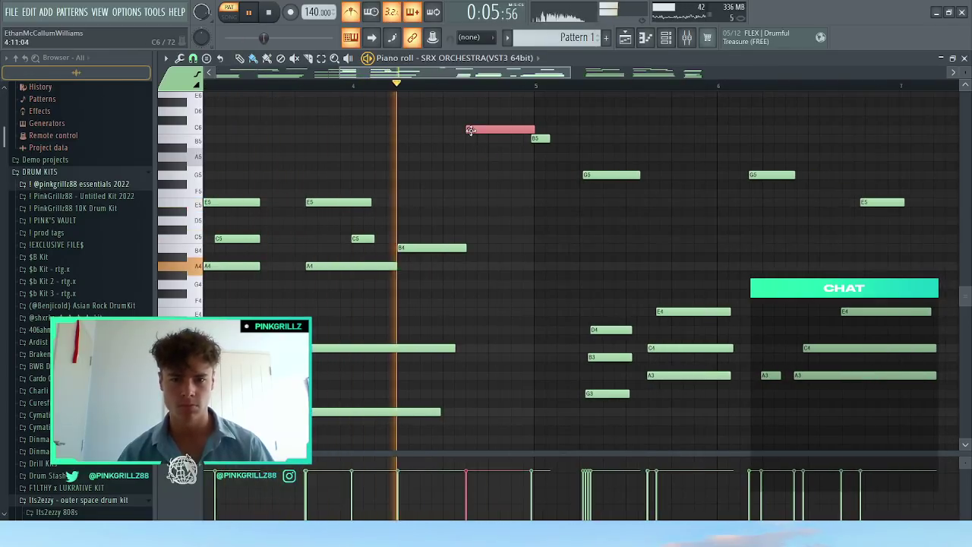
pyautogui.press('space')
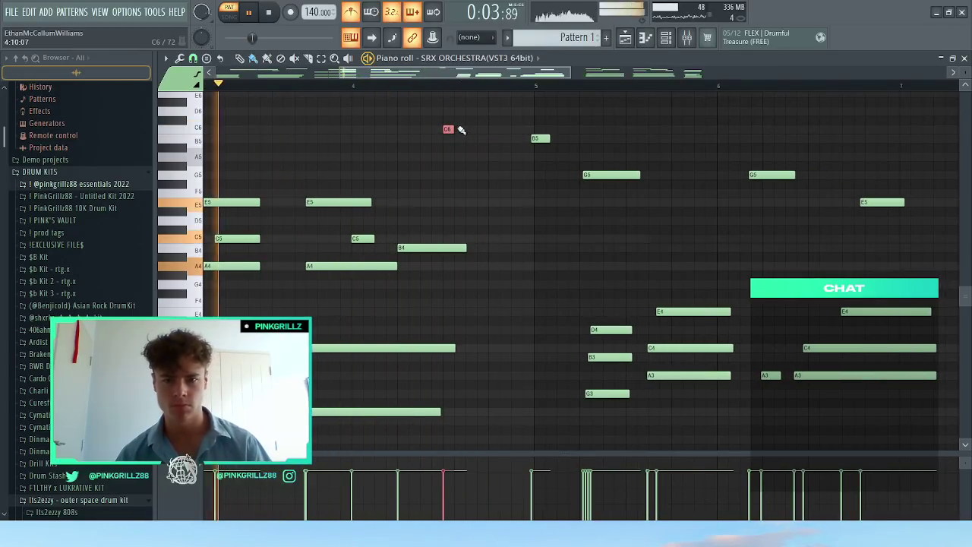
pyautogui.keyDown('ctrl'); pyautogui.click(472, 130); pyautogui.keyUp('ctrl')
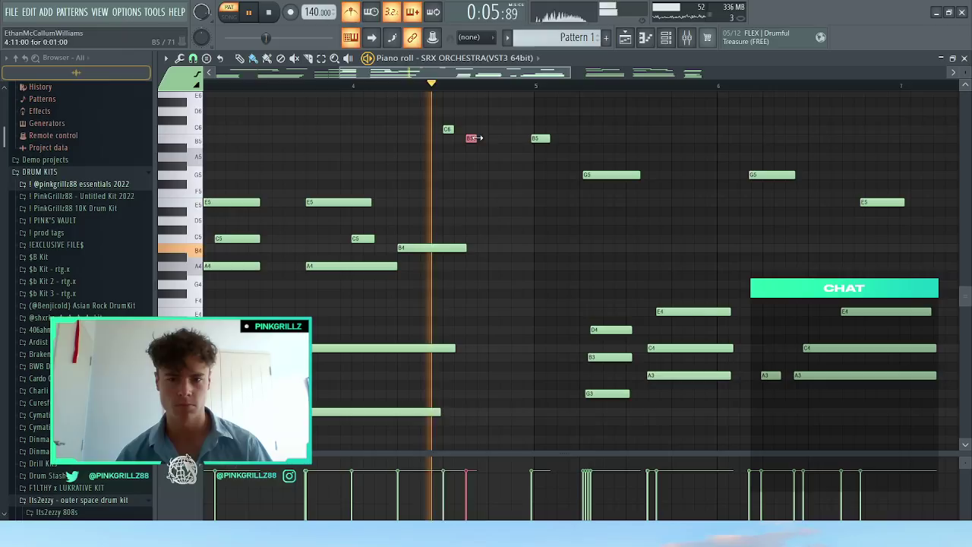
pyautogui.click(491, 175)
pyautogui.click(517, 202)
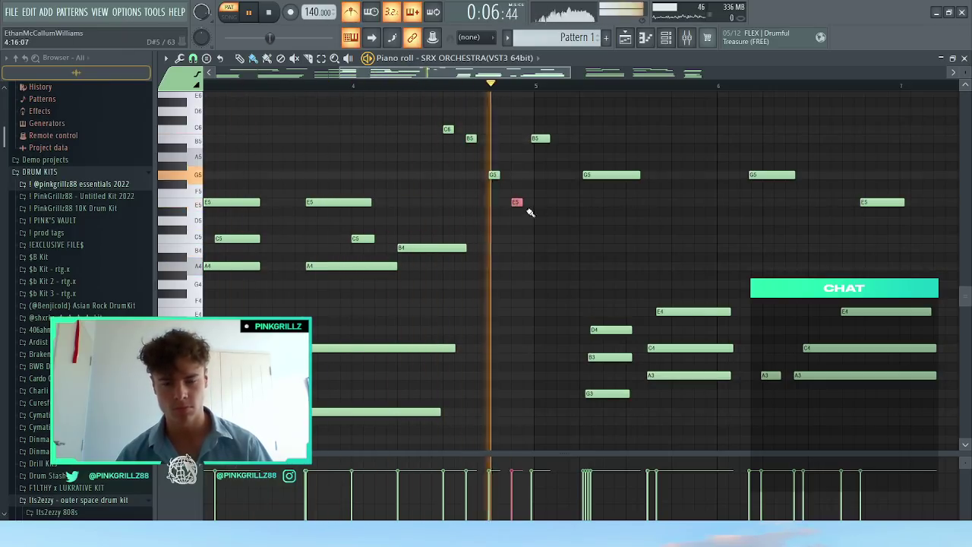
# Step: Remove the stray B5 at bar 5, shift the following notes earlier so the B3 chord note starts at 4:13:02, and delete the overlapping G5
pyautogui.scroll(-3, 537, 152)
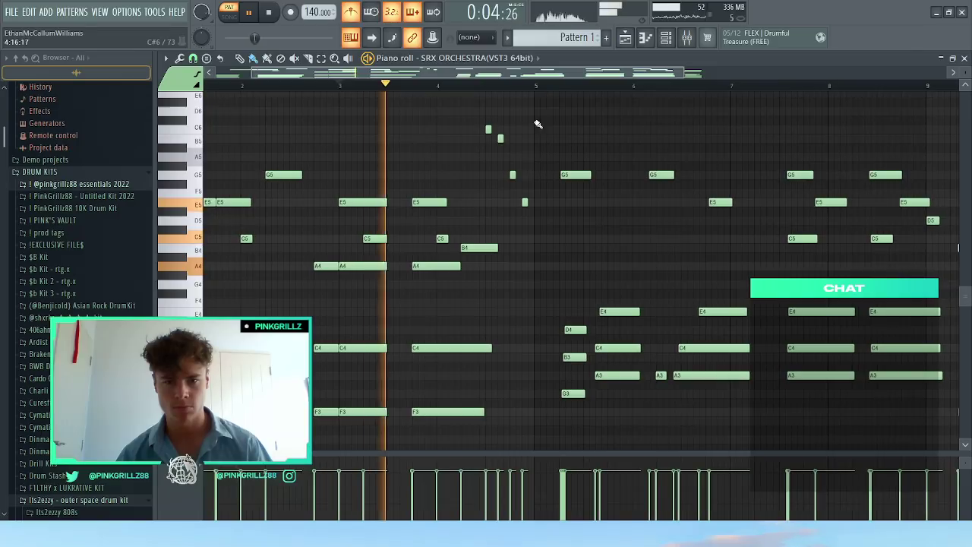
pyautogui.moveTo(538, 123); pyautogui.dragTo(959, 453)
pyautogui.moveTo(553, 313); pyautogui.dragTo(514, 422)
pyautogui.rightClick(501, 160)
pyautogui.scroll(3, 491, 280)
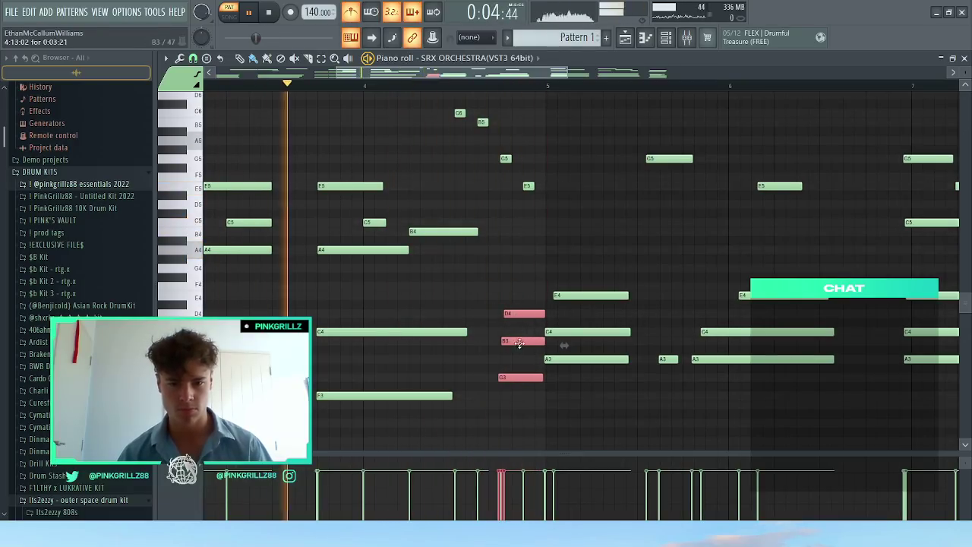
# Step: Align the G3 note of the short chord before bar 5 to the grid so it ends on the bar line
pyautogui.keyDown('ctrl'); pyautogui.click(520, 376); pyautogui.keyUp('ctrl')
pyautogui.hotkey('ctrl', 'q')
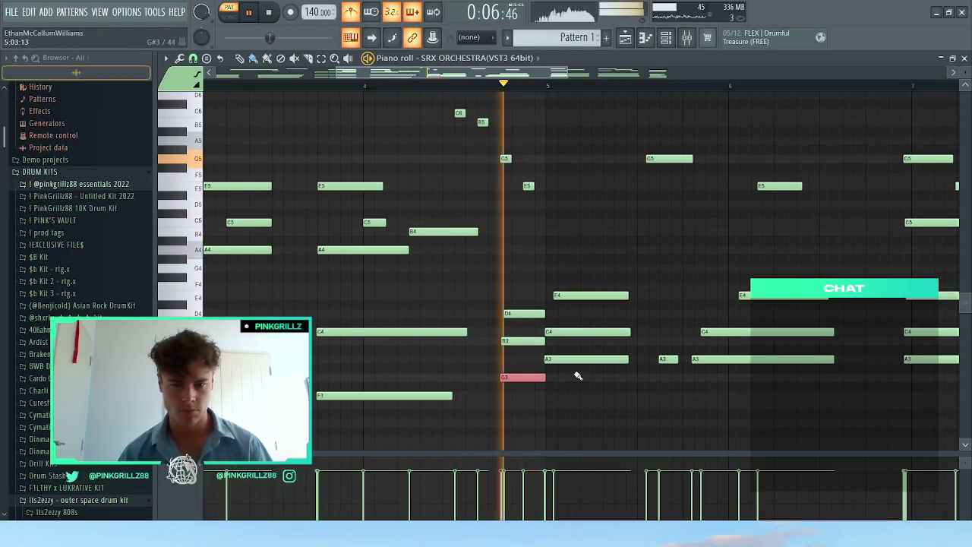
pyautogui.press('c')
pyautogui.moveTo(545, 392); pyautogui.dragTo(549, 289)
pyautogui.press('b')
# Step: Lower the last note of the bar 4 run at 4:15:00 to D5, trying C5 and replaying from the run's start
pyautogui.scroll(5, 552, 365)
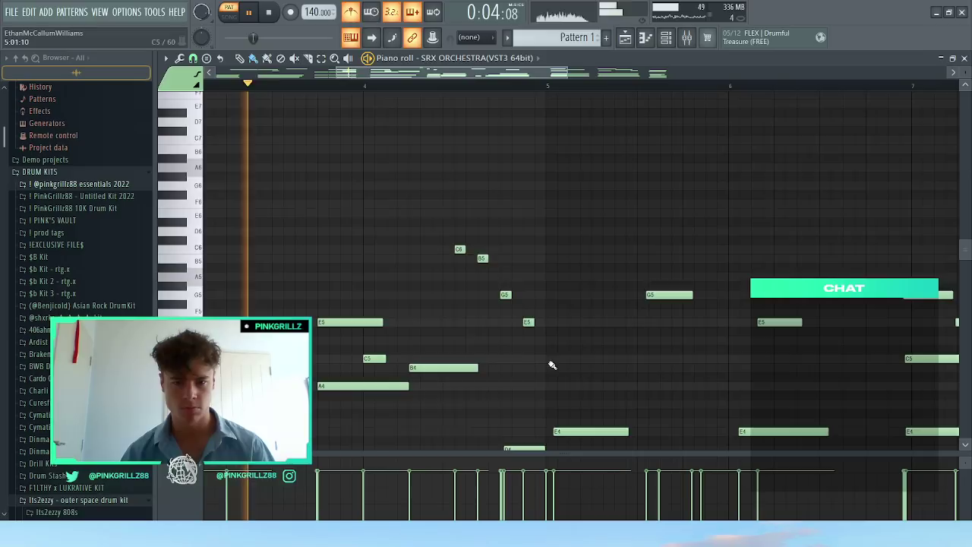
pyautogui.scroll(-3, 527, 286)
pyautogui.scroll(2, 525, 284)
pyautogui.keyDown('ctrl'); pyautogui.click(535, 240); pyautogui.keyUp('ctrl')
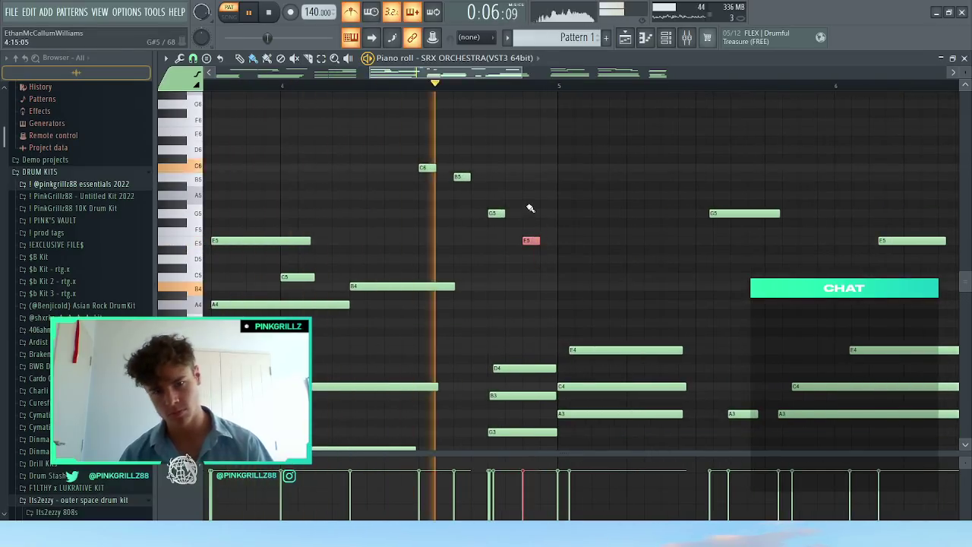
pyautogui.moveTo(532, 240); pyautogui.dragTo(531, 270)
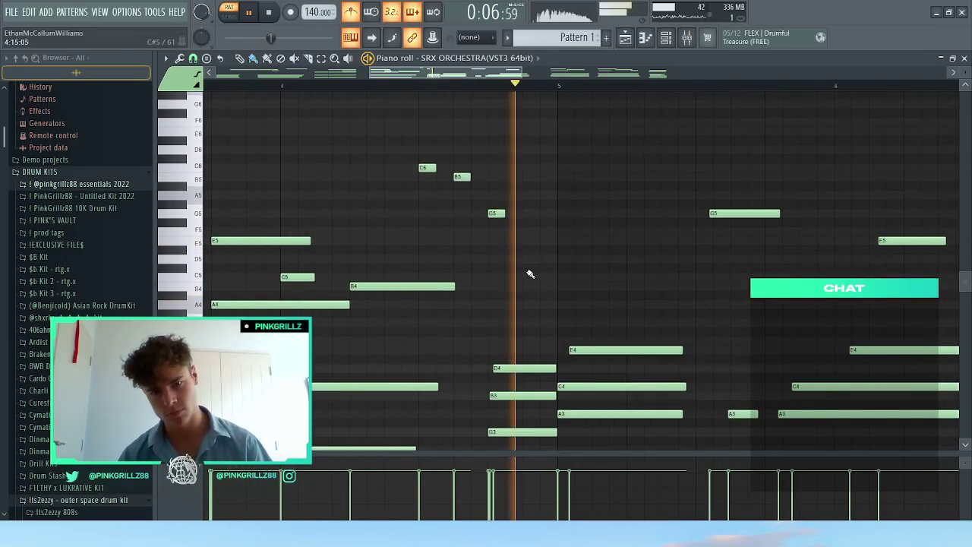
pyautogui.click(428, 97)
pyautogui.rightClick(427, 96)
pyautogui.click(420, 86)
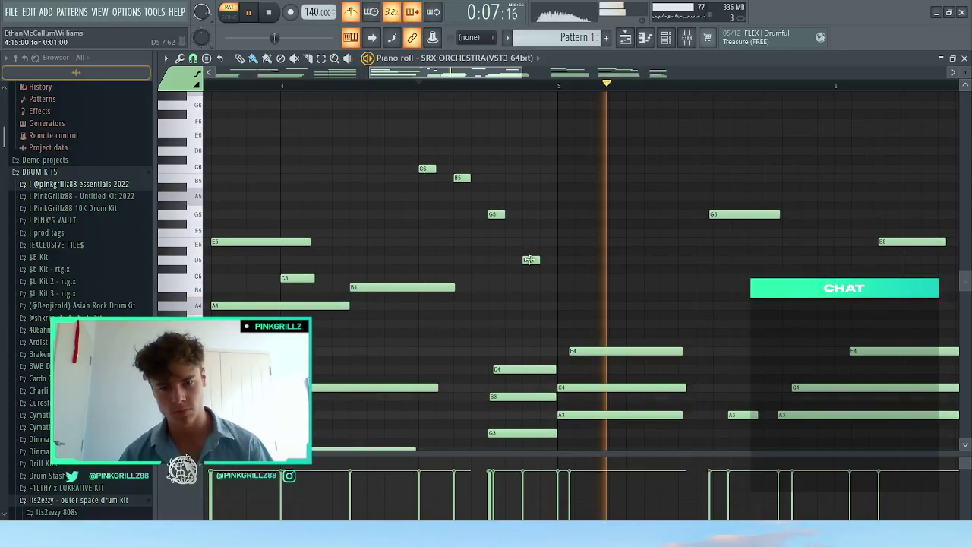
pyautogui.press('space')
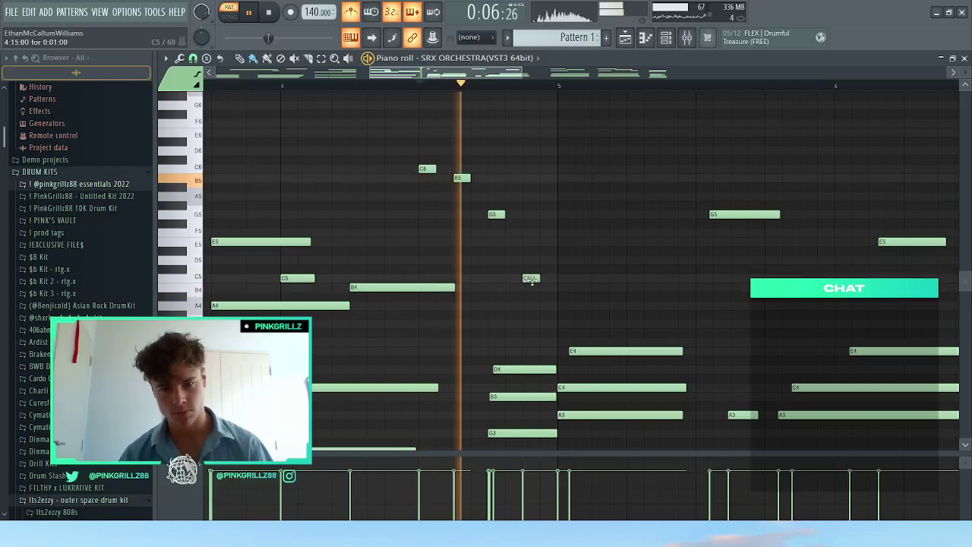
pyautogui.moveTo(531, 280); pyautogui.dragTo(532, 259)
# Step: Nudge the E4 note of the bar 5 chord slightly earlier towards the bar line and replay
pyautogui.moveTo(593, 331); pyautogui.dragTo(604, 446)
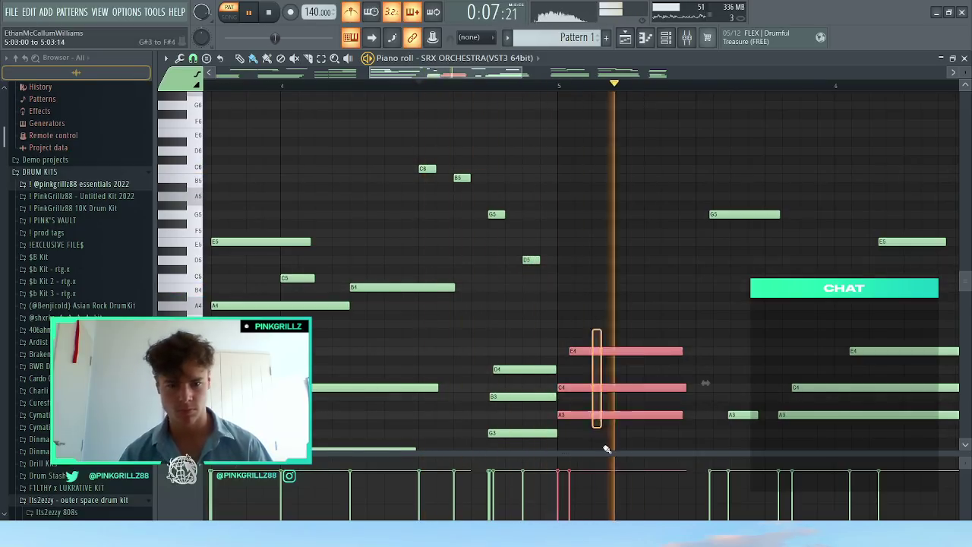
pyautogui.scroll(3, 576, 387)
pyautogui.keyDown('ctrl'); pyautogui.click(570, 362); pyautogui.keyUp('ctrl')
pyautogui.moveTo(569, 351); pyautogui.dragTo(561, 350)
pyautogui.keyDown('ctrl'); pyautogui.click(564, 351); pyautogui.keyUp('ctrl')
pyautogui.scroll(-5, 584, 380)
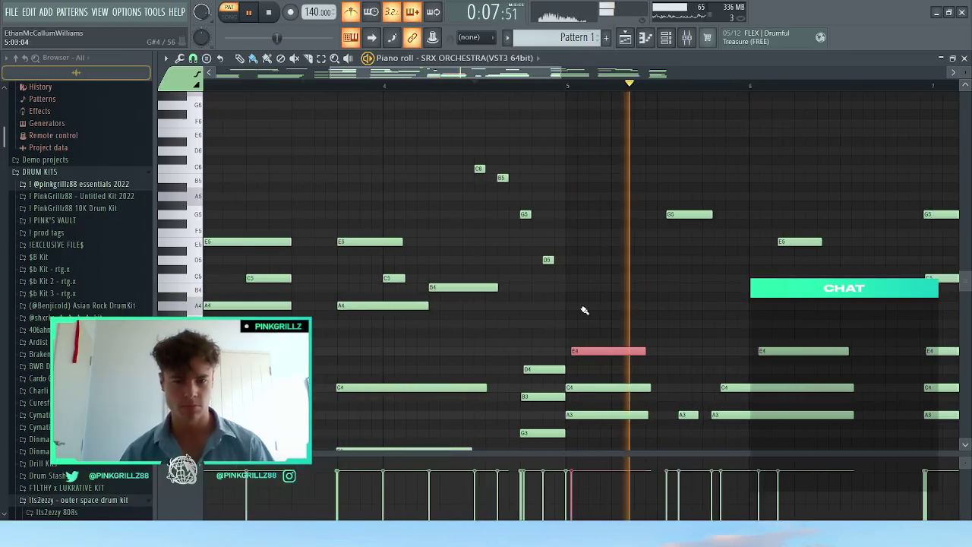
pyautogui.scroll(-2, 622, 273)
pyautogui.press('space')
pyautogui.press('space')
# Step: Replace the G5 late in bar 5 with a two-step C5 at 5:05, quantized to the grid
pyautogui.keyDown('ctrl'); pyautogui.click(678, 149); pyautogui.keyUp('ctrl')
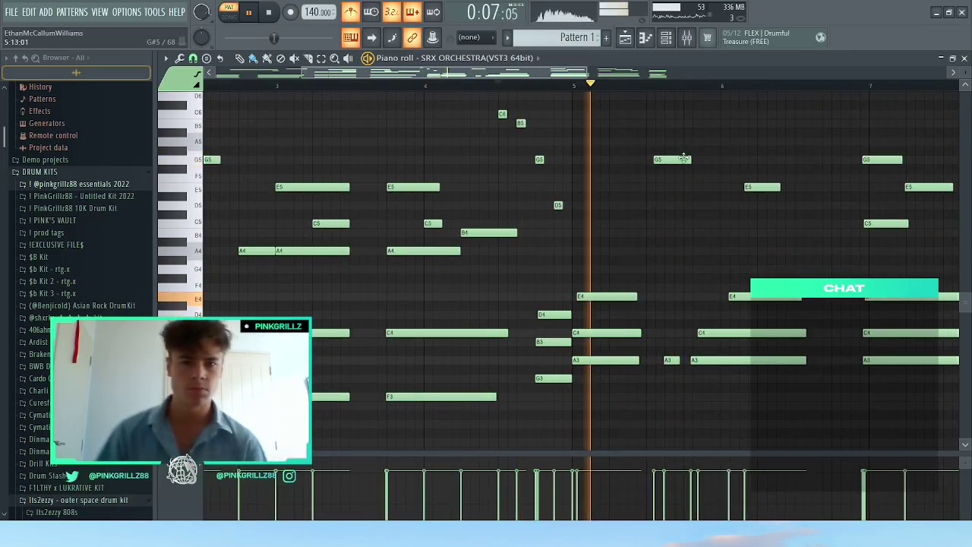
pyautogui.press('space')
pyautogui.moveTo(622, 203); pyautogui.dragTo(634, 236)
pyautogui.hotkey('ctrl', 'q')
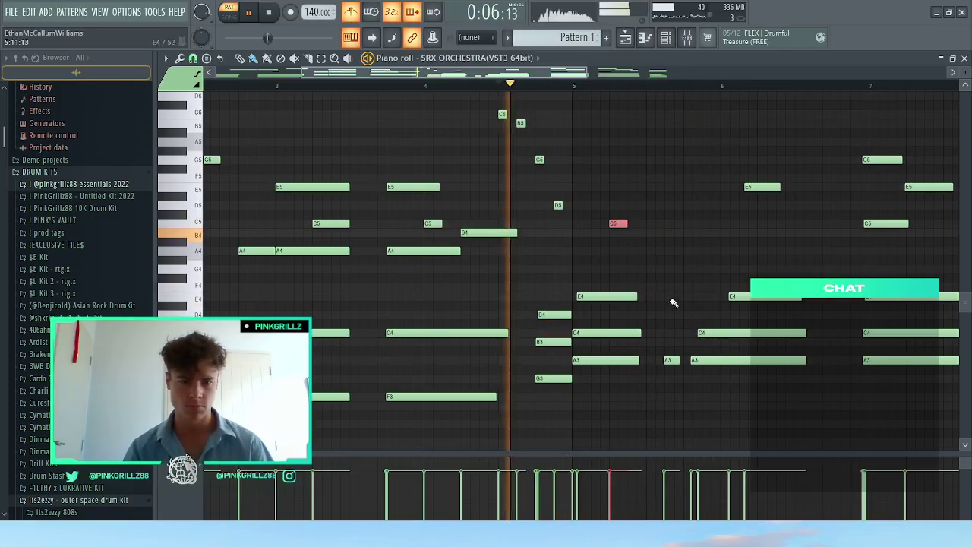
# Step: Delete the short A3 and the E5 around bar 6, and move the chord earlier so A3 and C4 start at 5:13 and E4 at bar 6
pyautogui.click(675, 360)
pyautogui.moveTo(688, 366); pyautogui.dragTo(792, 148)
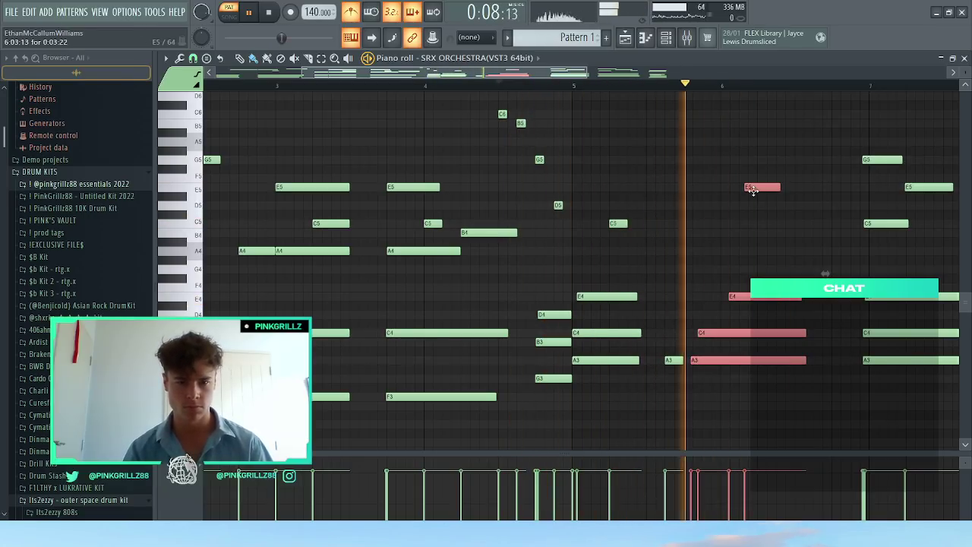
pyautogui.rightClick(674, 360)
pyautogui.moveTo(714, 371); pyautogui.dragTo(750, 189)
pyautogui.hotkey('ctrl', 'q')
pyautogui.press('space')
pyautogui.press('space')
pyautogui.click(715, 314)
pyautogui.moveTo(707, 332); pyautogui.dragTo(701, 334)
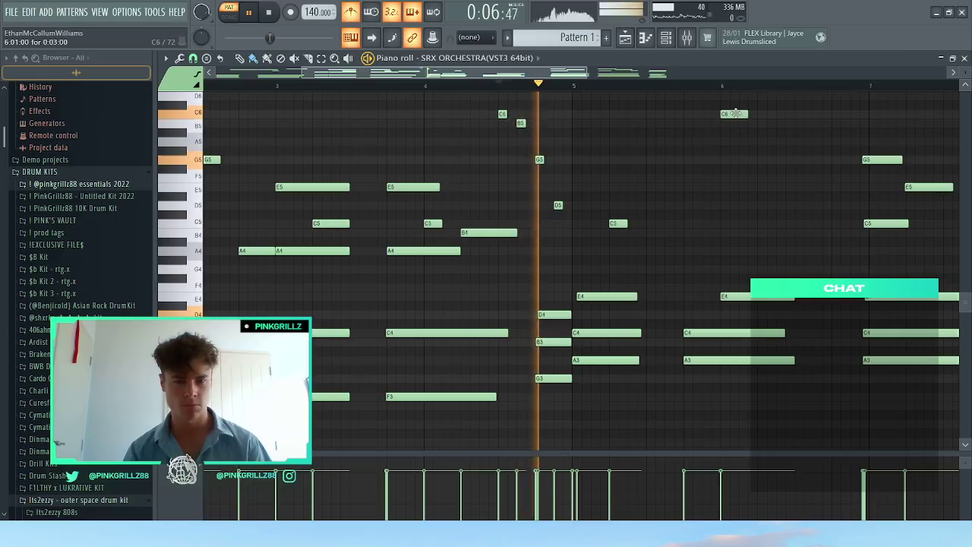
# Step: Draw a B5 at 6:01:00 and a G5 at 6:05:00, each 0:03:00 long, trying C6 and a G5–G#5 pair first
pyautogui.moveTo(735, 113)
pyautogui.mouseDown()
pyautogui.moveTo(736, 161)
pyautogui.moveTo(725, 161)
pyautogui.moveTo(722, 113)
pyautogui.mouseUp()
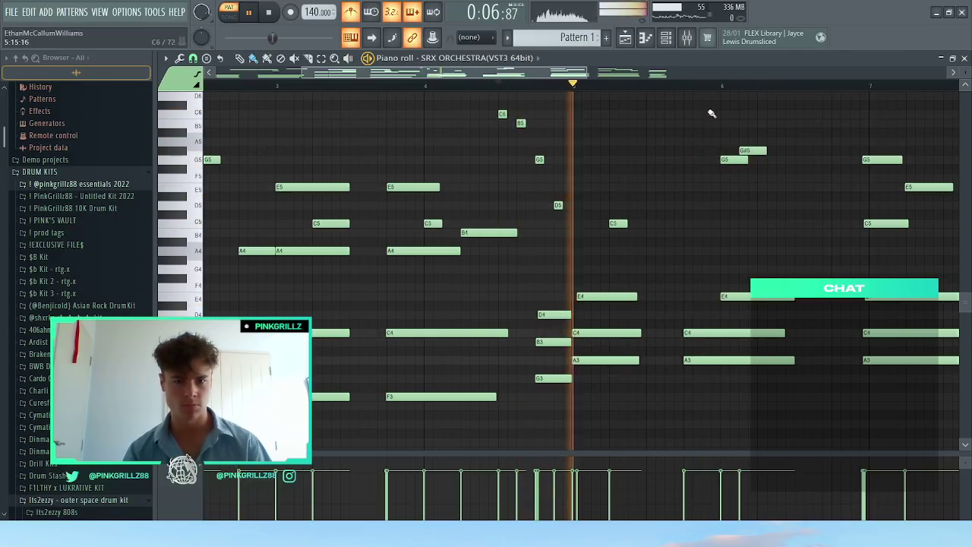
pyautogui.click(755, 224)
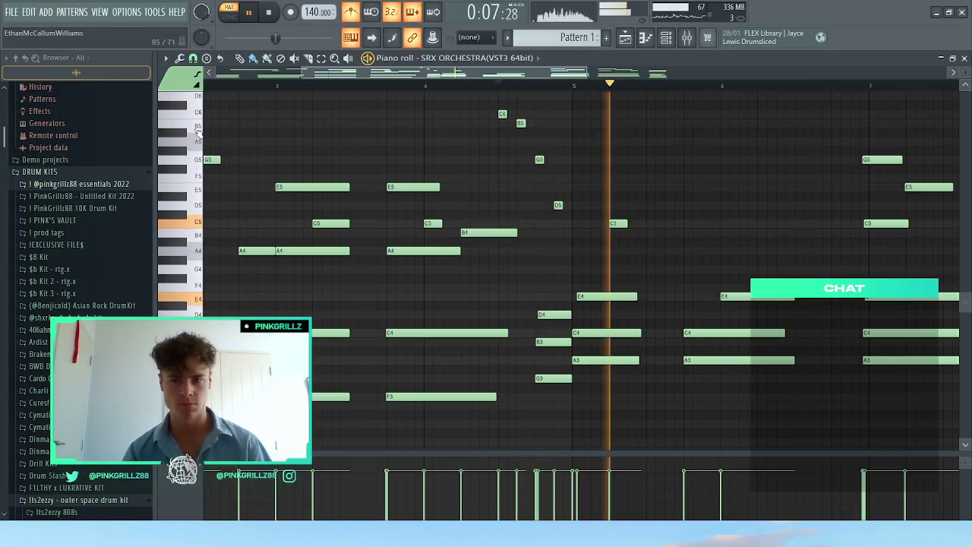
pyautogui.click(725, 123)
pyautogui.click(771, 169)
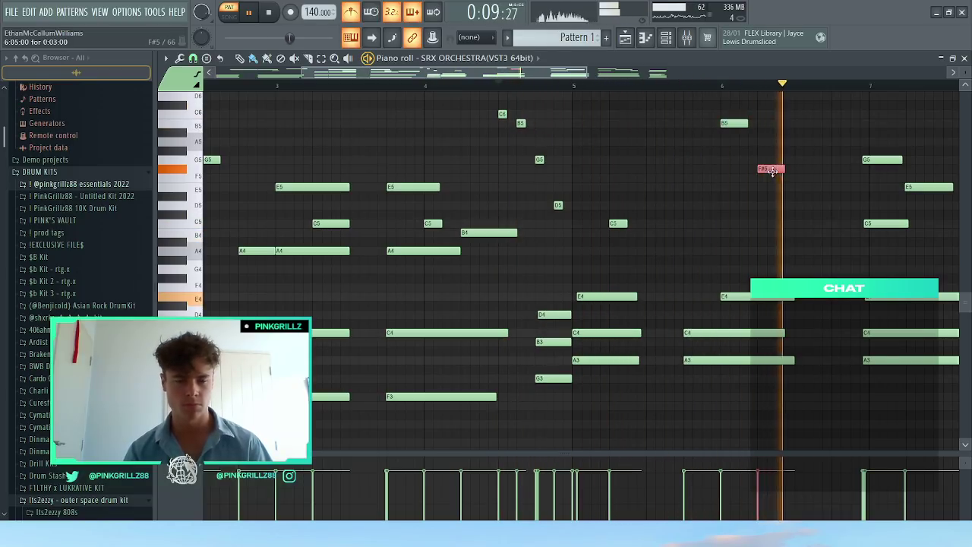
pyautogui.moveTo(776, 154); pyautogui.dragTo(771, 165)
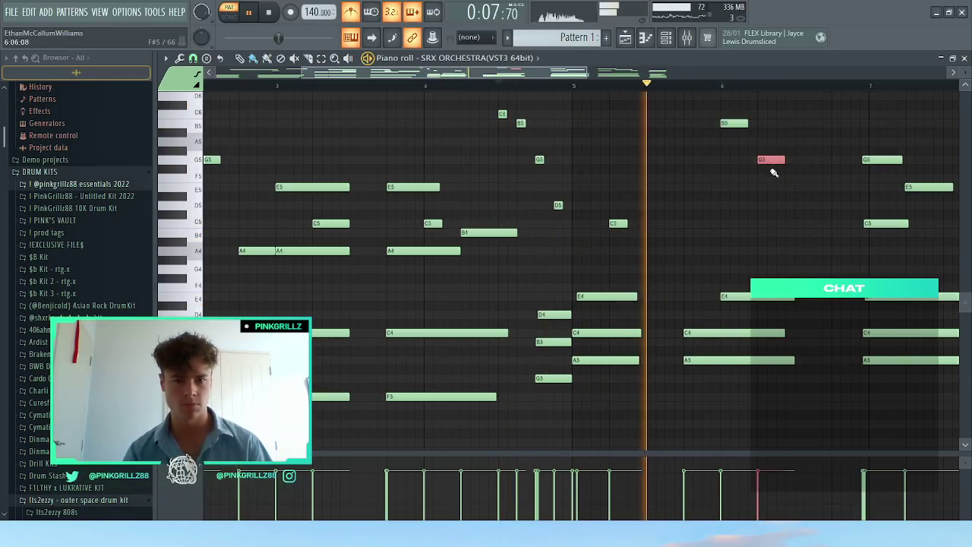
pyautogui.click(737, 126)
pyautogui.keyDown('ctrl'); pyautogui.click(727, 171); pyautogui.keyUp('ctrl')
# Step: Try E5 as the second melody note of bar 6, replaying from bar 6
pyautogui.scroll(-2, 709, 220)
pyautogui.scroll(2, 706, 226)
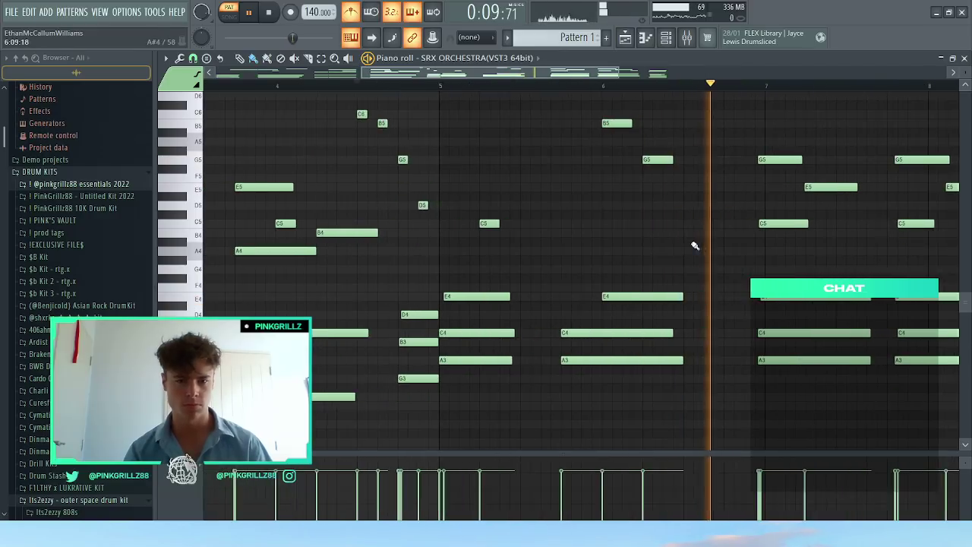
pyautogui.click(609, 85)
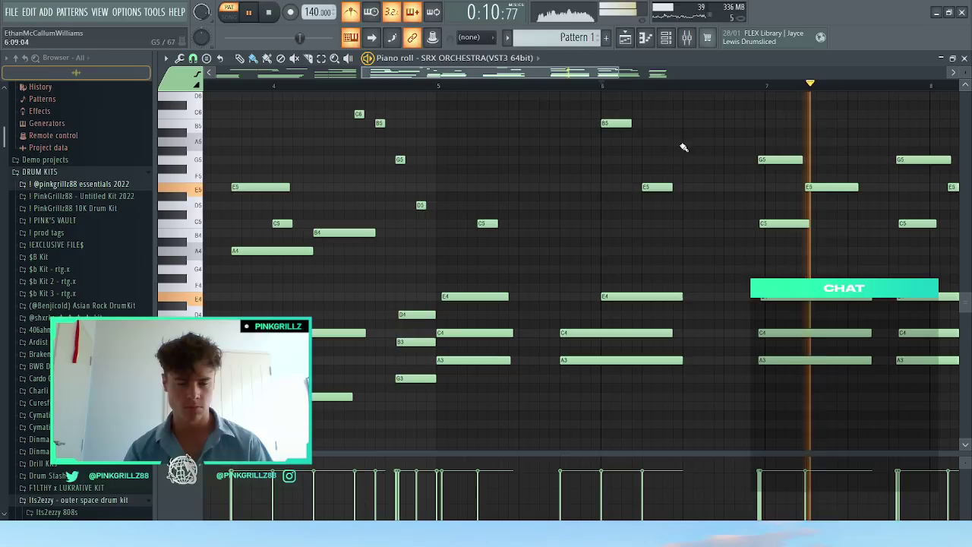
# Step: Shift the chord and melody notes at bar 7 slightly later onto the bar line, replaying from bar 5
pyautogui.click(439, 87)
pyautogui.moveTo(773, 224); pyautogui.dragTo(780, 225)
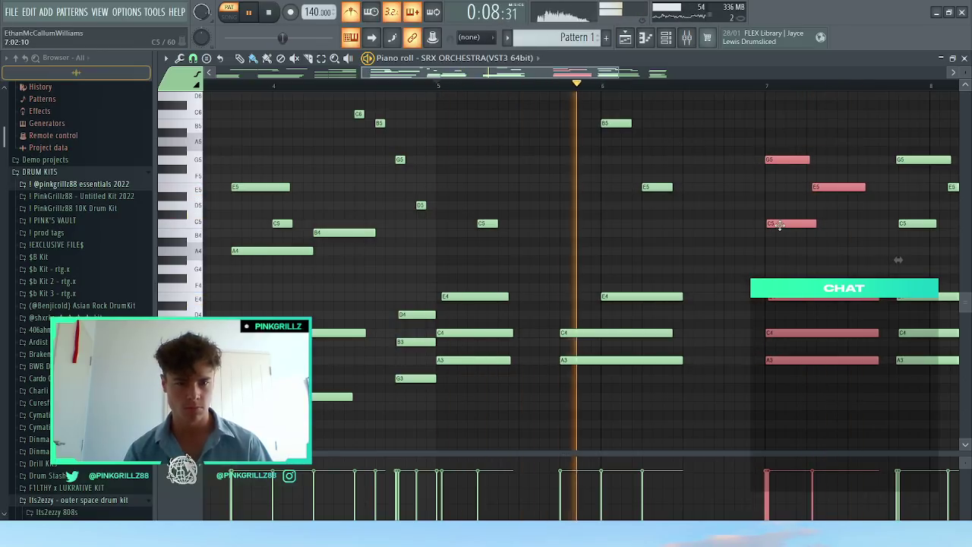
pyautogui.moveTo(787, 258); pyautogui.dragTo(712, 157)
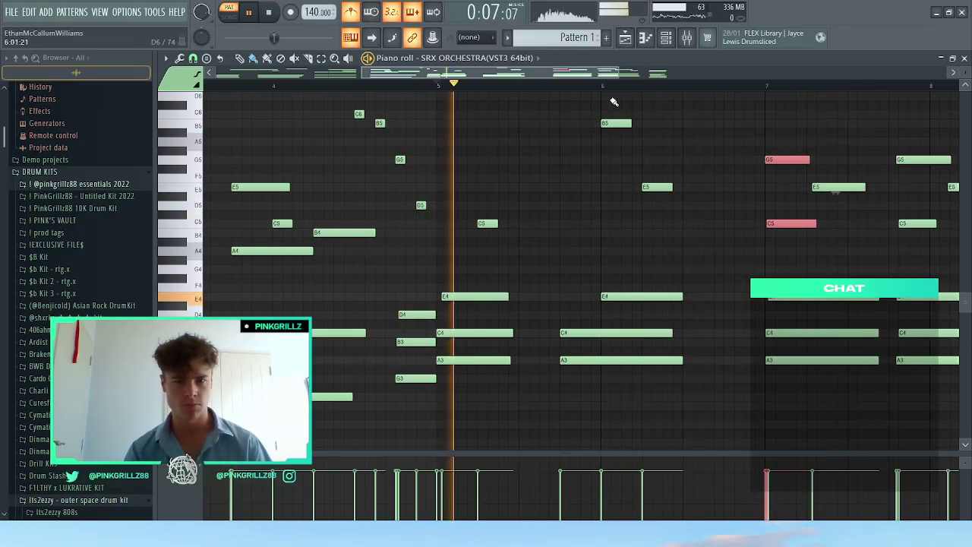
# Step: Repitch the second melody note of bar 6 to D5, trying C5 first and replaying
pyautogui.click(614, 97)
pyautogui.moveTo(654, 198); pyautogui.dragTo(655, 223)
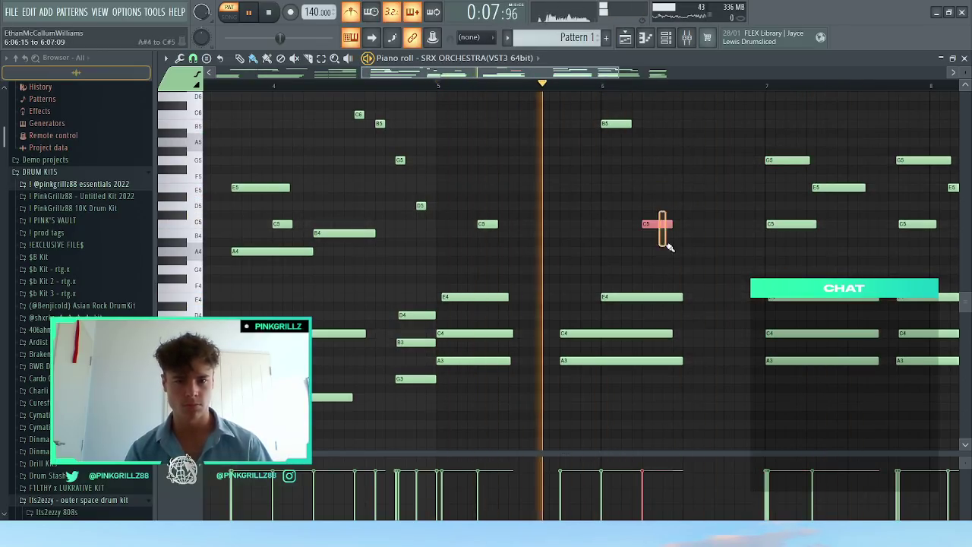
pyautogui.scroll(-2, 662, 224)
pyautogui.scroll(2, 674, 225)
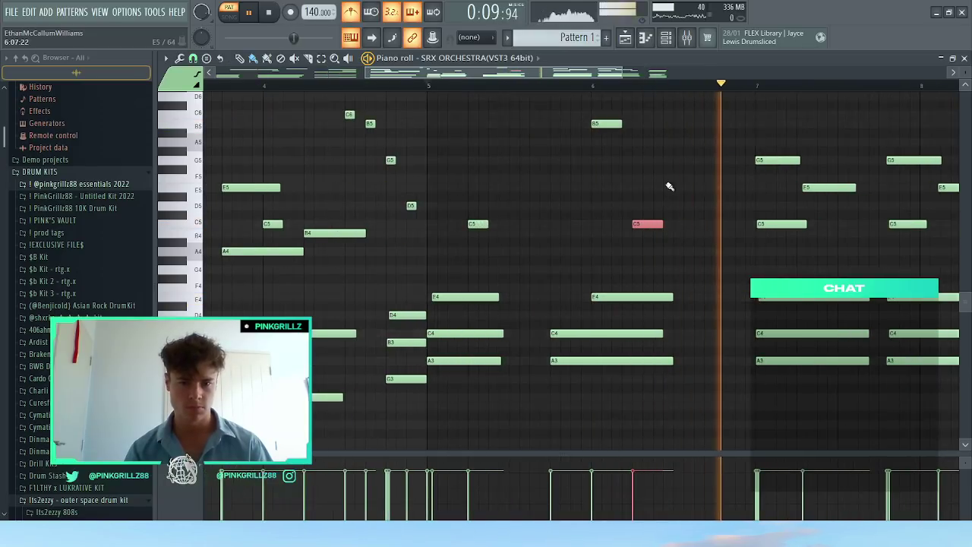
pyautogui.click(596, 85)
pyautogui.moveTo(650, 214); pyautogui.dragTo(647, 210)
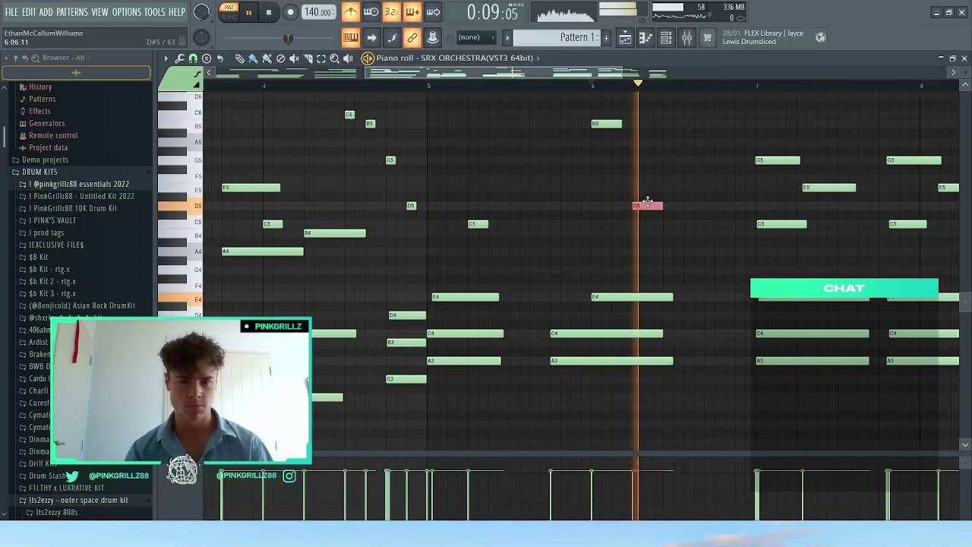
# Step: Add a three-step E5 at 6:13, leading into bar 7, and replay the section
pyautogui.click(722, 189)
pyautogui.scroll(-2, 732, 190)
pyautogui.scroll(2, 784, 194)
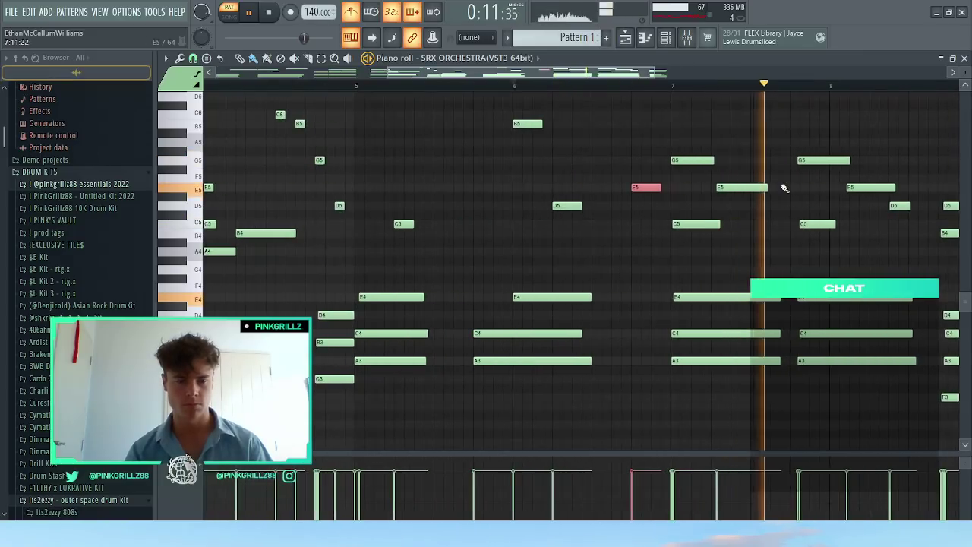
pyautogui.scroll(2, 783, 194)
pyautogui.press('space')
pyautogui.press('space')
# Step: Shift the chord just before bar 8 and its G5 and C5 notes earlier to 7:13
pyautogui.scroll(3, 830, 401)
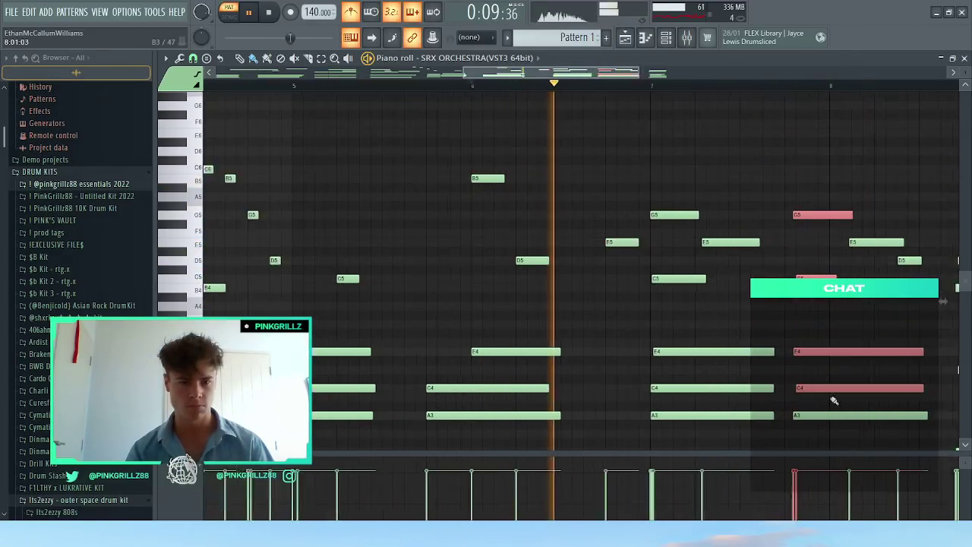
pyautogui.moveTo(778, 417); pyautogui.dragTo(784, 175)
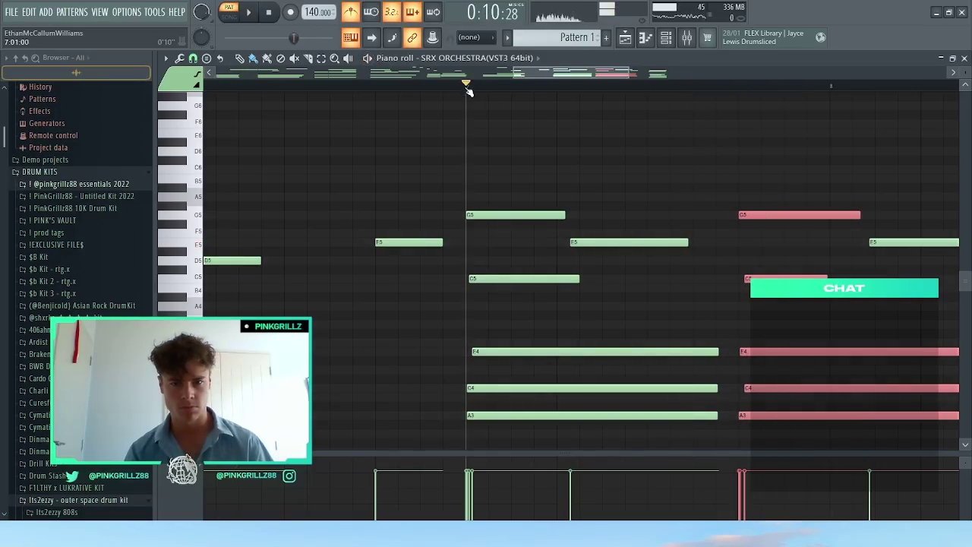
pyautogui.press('space')
# Step: Add a B4 at 7:13 and delete the C5 beside it in the chord before bar 8
pyautogui.click(631, 288)
pyautogui.press('space')
pyautogui.moveTo(708, 290); pyautogui.dragTo(758, 289)
pyautogui.press('space')
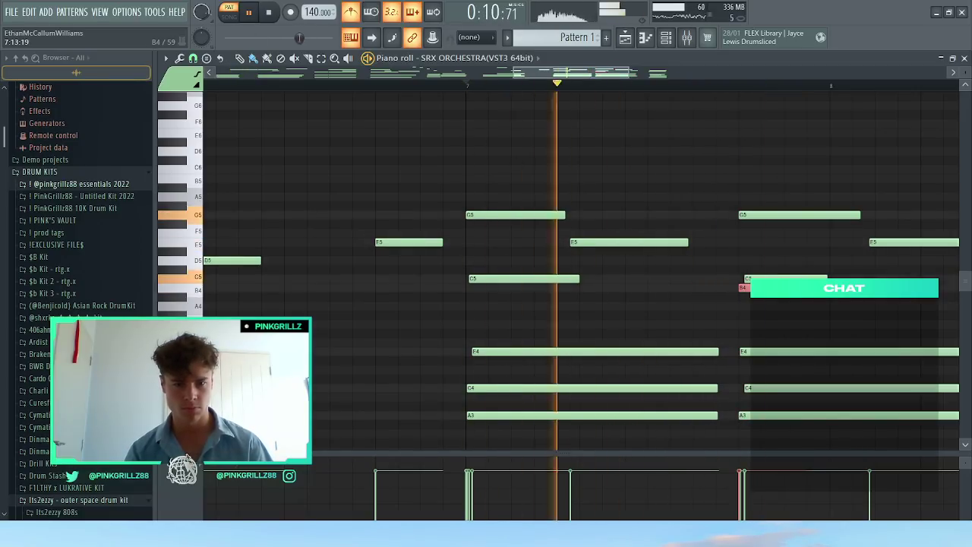
pyautogui.rightClick(763, 278)
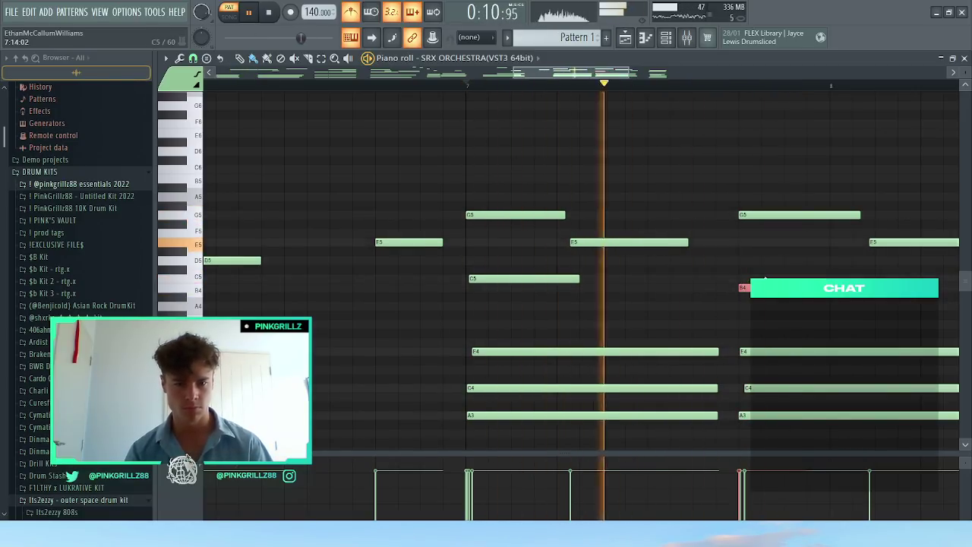
# Step: Add a three-step B4 at 8:01 and a C5 at 8:03 shortened to two steps
pyautogui.scroll(-2, 751, 282)
pyautogui.click(806, 289)
pyautogui.press('space')
pyautogui.press('space')
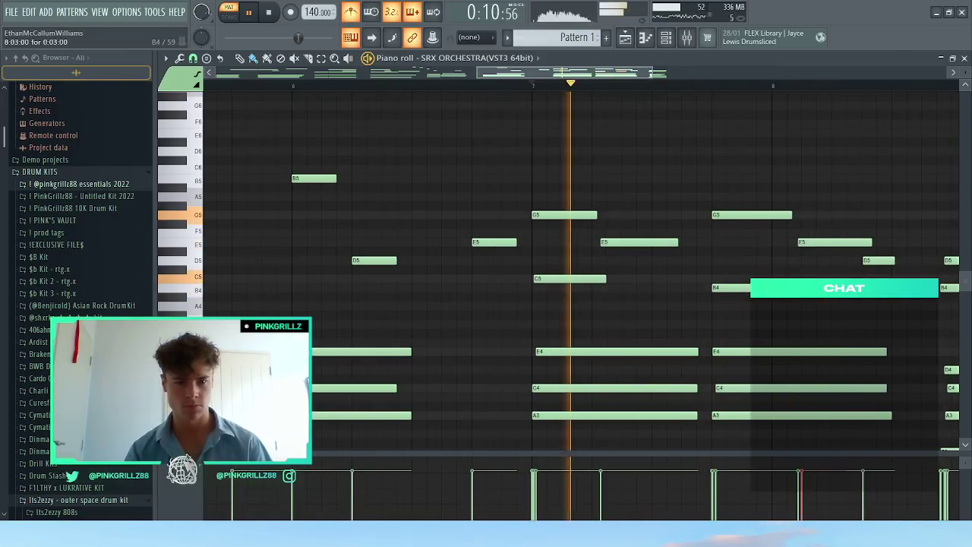
pyautogui.moveTo(833, 289); pyautogui.dragTo(804, 289)
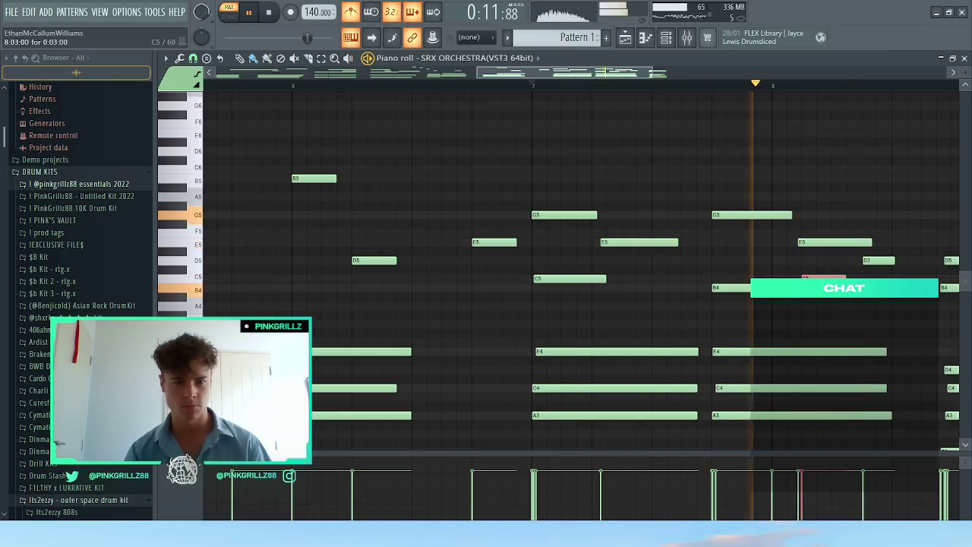
pyautogui.moveTo(837, 279); pyautogui.dragTo(826, 279)
pyautogui.press('space')
# Step: Replace the long E5 in bar 8 with a two-step E5 at 8:05 and replay
pyautogui.rightClick(839, 243)
pyautogui.click(840, 243)
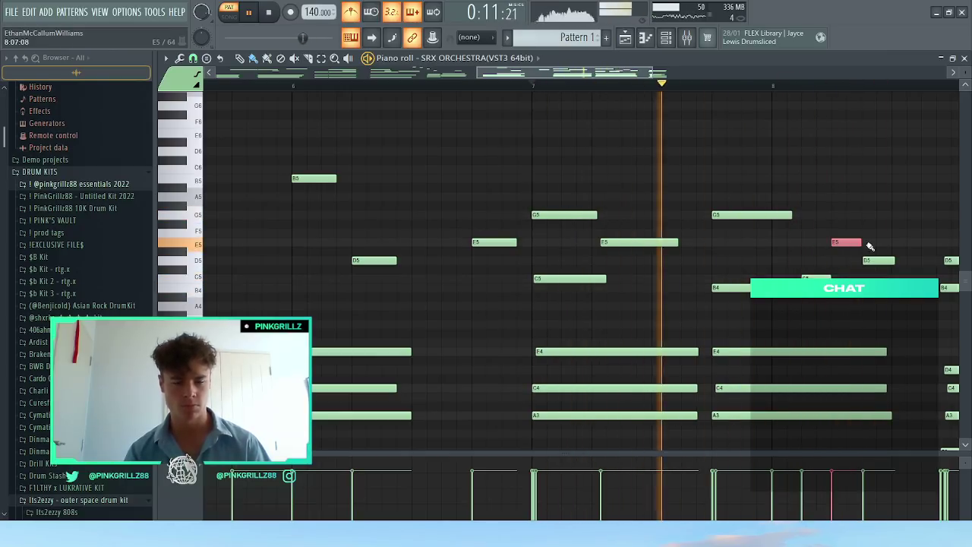
pyautogui.press('space')
pyautogui.press('space')
pyautogui.scroll(-3, 859, 259)
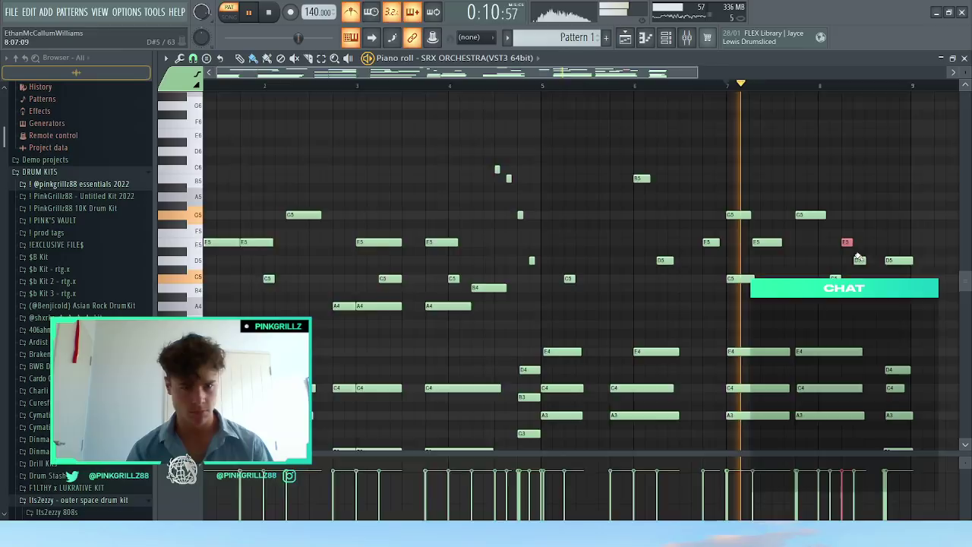
# Step: Replace the short E5 and the D5 after it with a single four-step D5 at 8:05
pyautogui.scroll(2, 859, 260)
pyautogui.rightClick(843, 243)
pyautogui.click(838, 261)
pyautogui.rightClick(864, 262)
pyautogui.moveTo(852, 261); pyautogui.dragTo(863, 262)
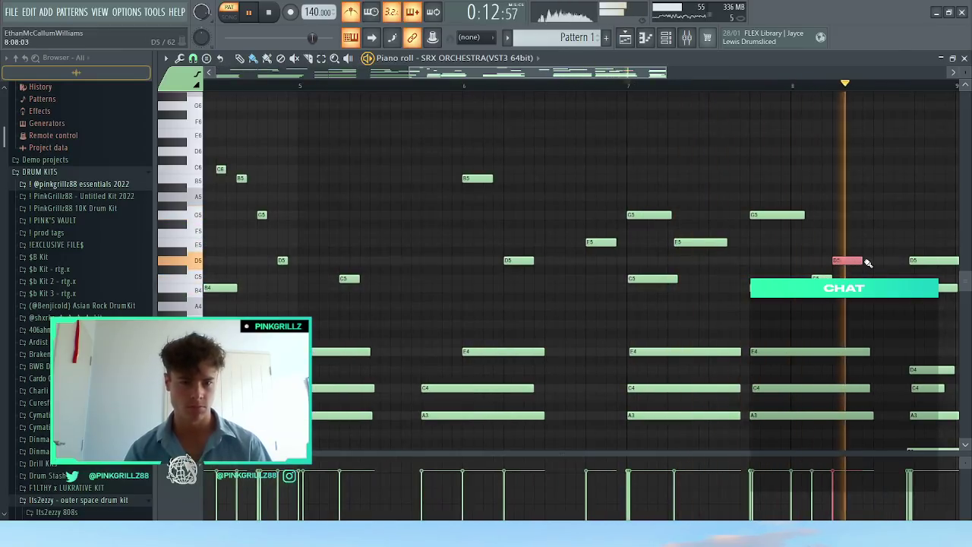
pyautogui.scroll(-2, 863, 264)
pyautogui.press('space')
pyautogui.press('space')
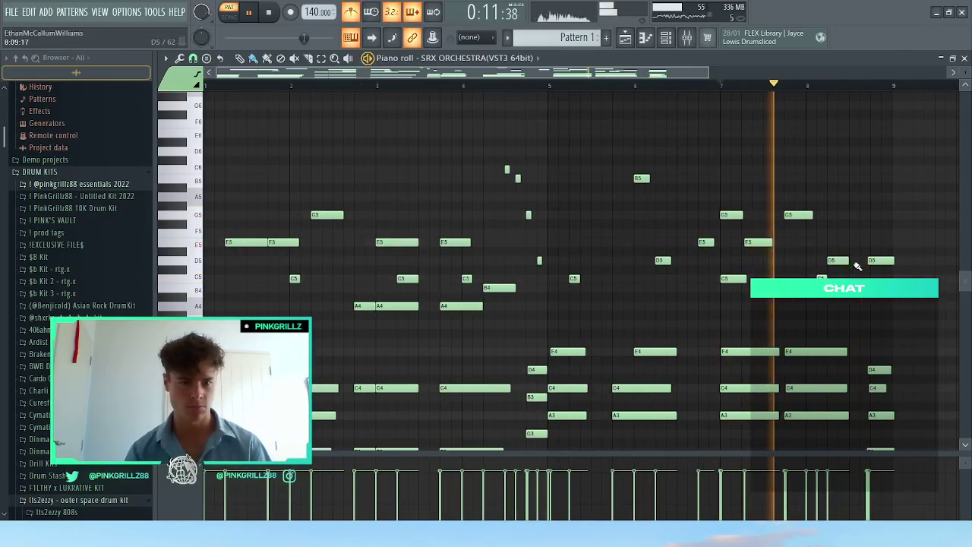
# Step: Try a high four-step E6 at 8:07 above the bar 8 melody
pyautogui.scroll(3, 857, 265)
pyautogui.click(811, 135)
pyautogui.press('space')
pyautogui.press('space')
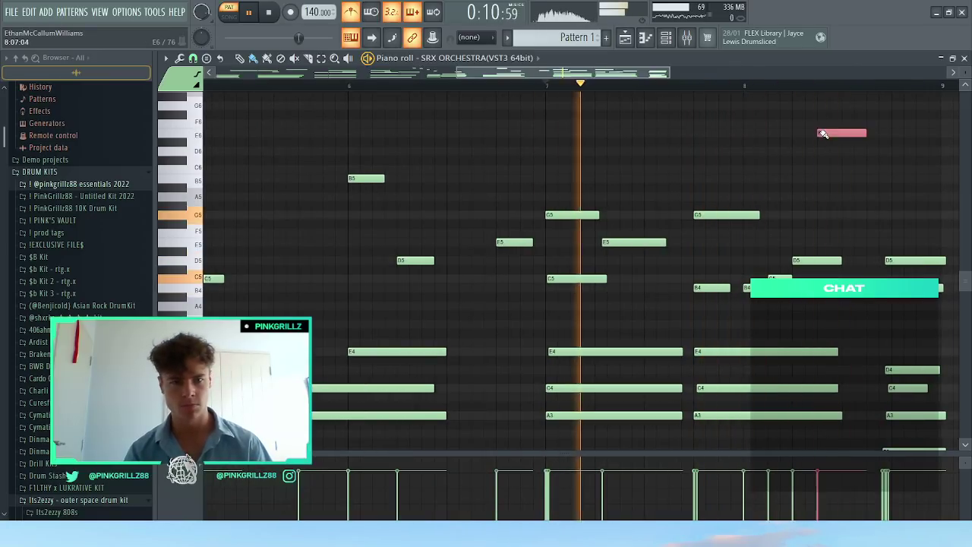
# Step: Draw a high B6 at 7:01 and a G6 at 7:03, each shortened to 0:01:00
pyautogui.moveTo(814, 139); pyautogui.dragTo(564, 111)
pyautogui.press('space')
pyautogui.press('space')
pyautogui.press('space')
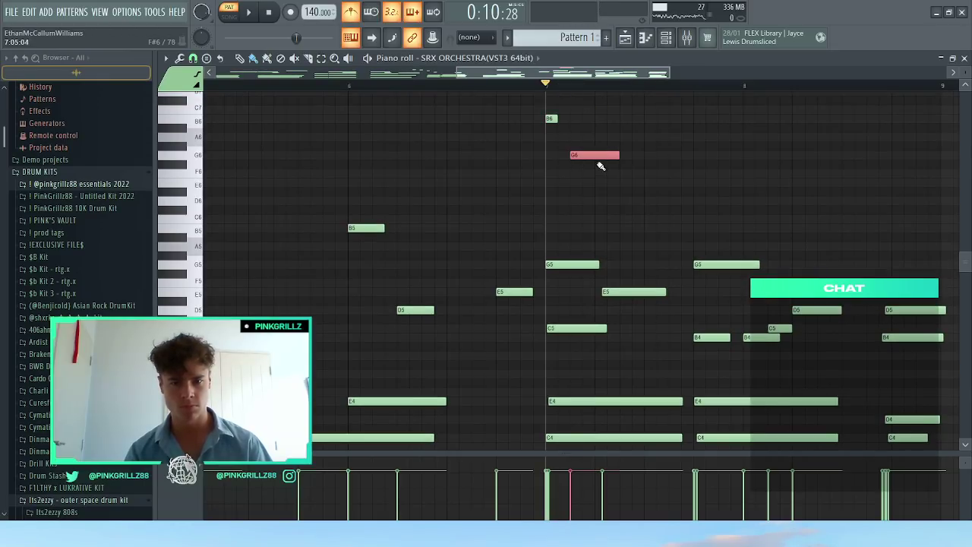
pyautogui.moveTo(551, 117); pyautogui.dragTo(551, 119)
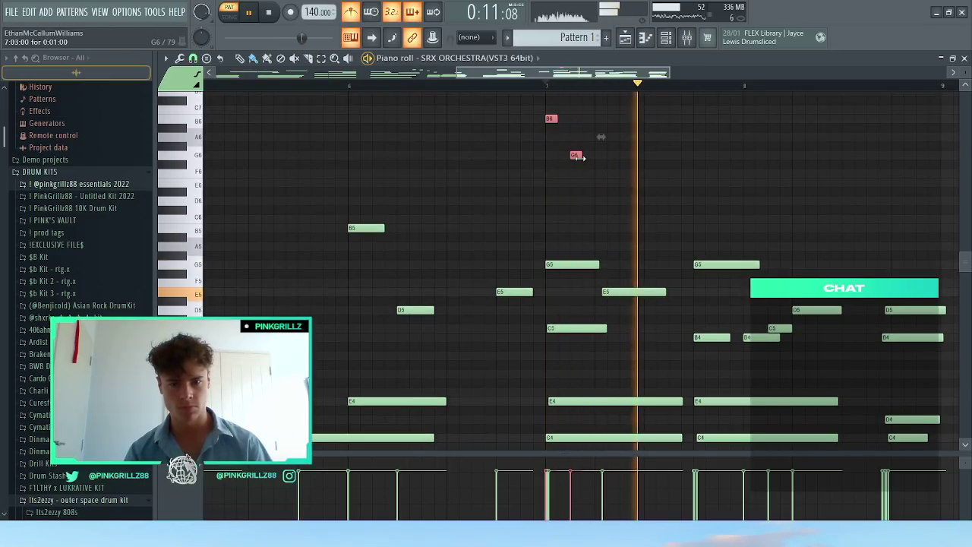
# Step: Add a D6 after the G6 and squeeze the three high notes into an evenly spaced run of 0:01:08 each
pyautogui.press('space')
pyautogui.click(600, 202)
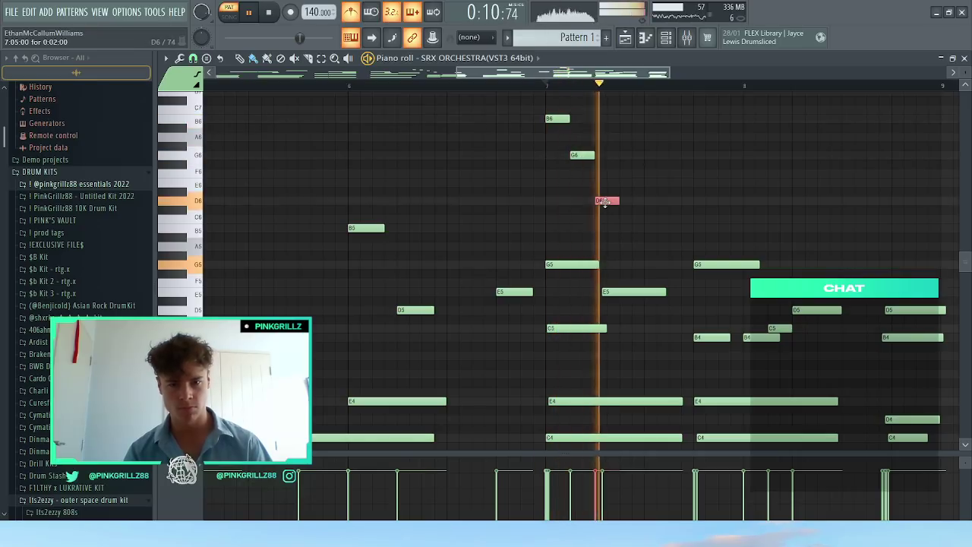
pyautogui.press('space')
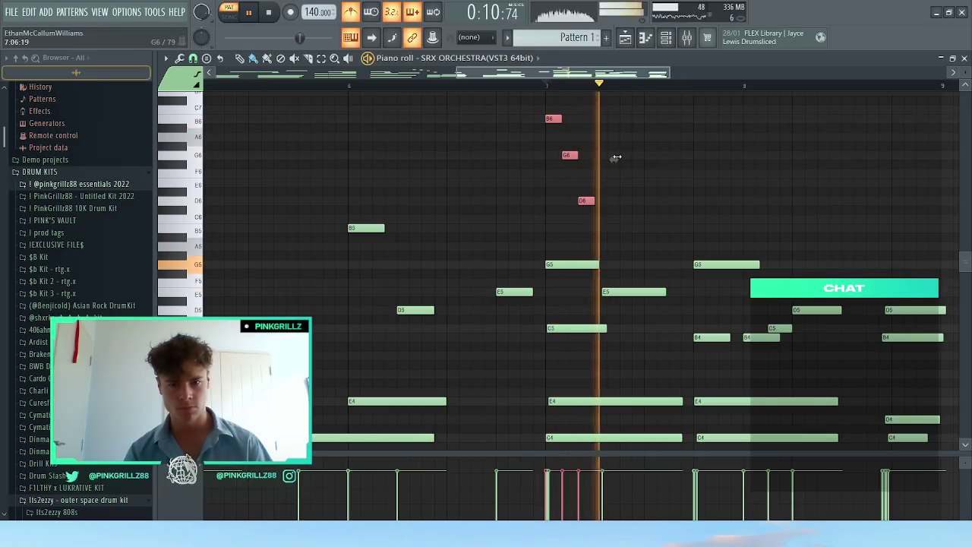
# Step: Duplicate the B6, G6, D6 run end to end from bar 7 until seven groups reach the last beat of bar 8
pyautogui.hotkey('ctrl', 'b')
pyautogui.hotkey('ctrl', 'b')
pyautogui.hotkey('ctrl', 'b')
pyautogui.hotkey('ctrl', 'b')
pyautogui.hotkey('ctrl', 'b')
pyautogui.hotkey('ctrl', 'b')
pyautogui.hotkey('ctrl', 'b')
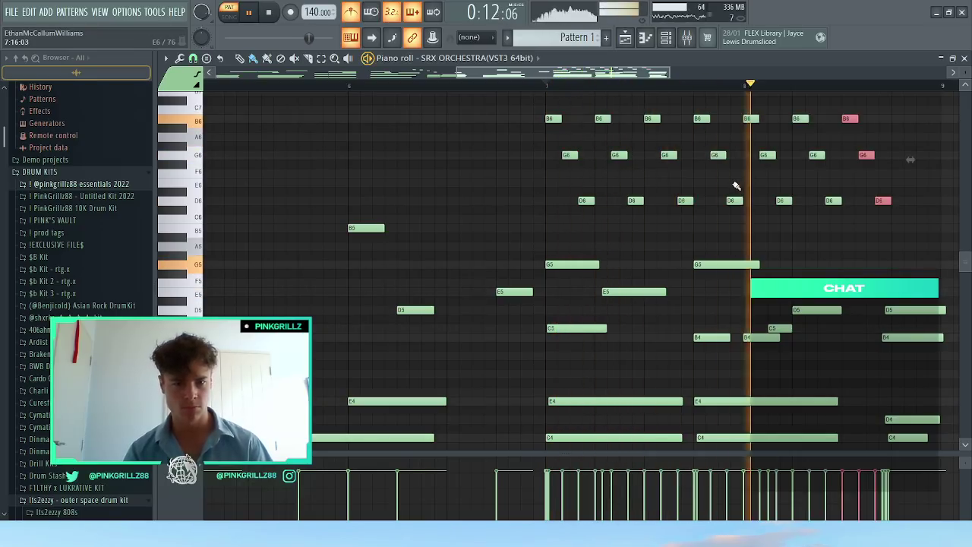
# Step: Repitch the first three-note group of the high run in bar 7 to A6, E6 and C6
pyautogui.scroll(-4, 747, 186)
pyautogui.moveTo(851, 244); pyautogui.dragTo(450, 98)
pyautogui.scroll(4, 627, 133)
pyautogui.hotkey('ctrl', 'd')
pyautogui.press('space')
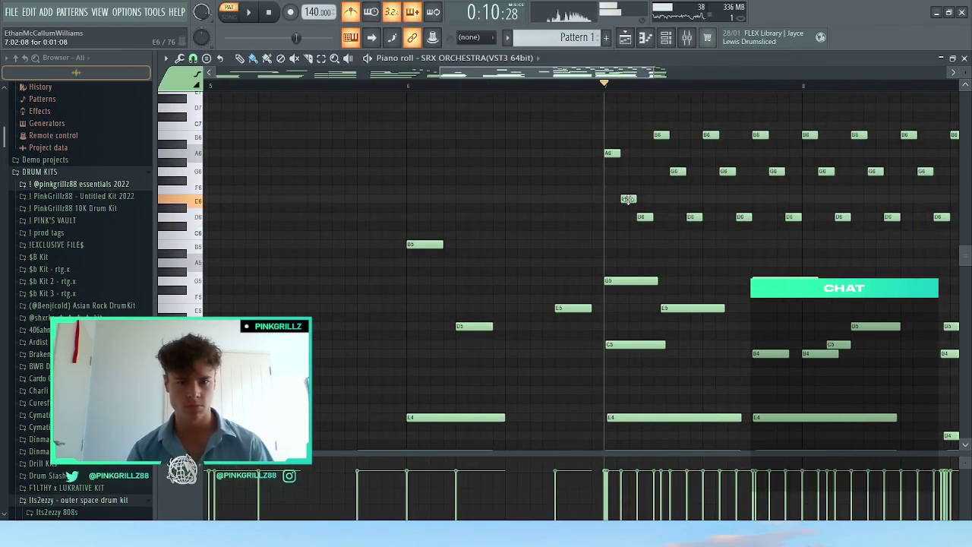
pyautogui.moveTo(641, 217); pyautogui.dragTo(641, 237)
pyautogui.press('space')
pyautogui.moveTo(644, 244); pyautogui.dragTo(646, 233)
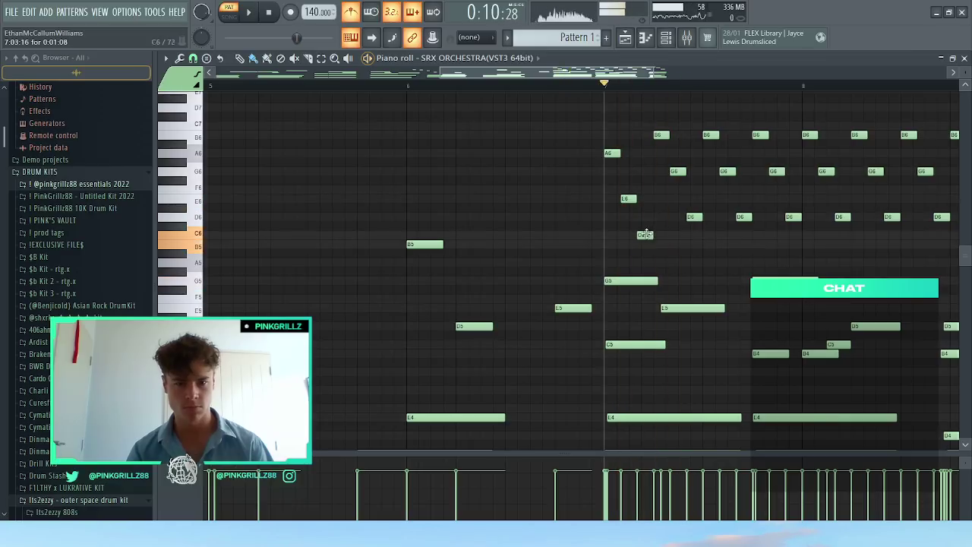
pyautogui.press('space')
pyautogui.press('space')
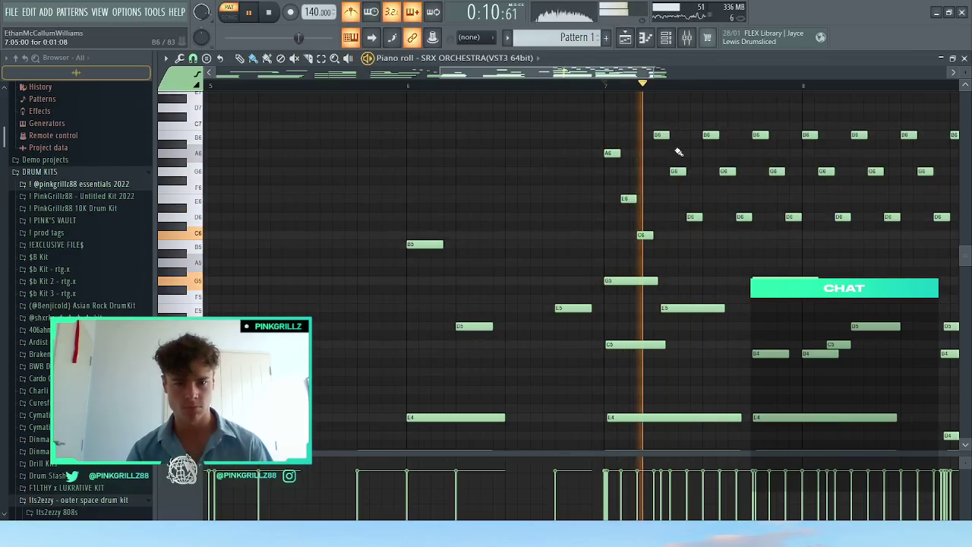
# Step: Lower the second group's G6 to E6 and its D6 to C6
pyautogui.moveTo(689, 216)
pyautogui.mouseDown()
pyautogui.moveTo(692, 245)
pyautogui.moveTo(693, 234)
pyautogui.mouseUp()
pyautogui.press('space')
pyautogui.press('space')
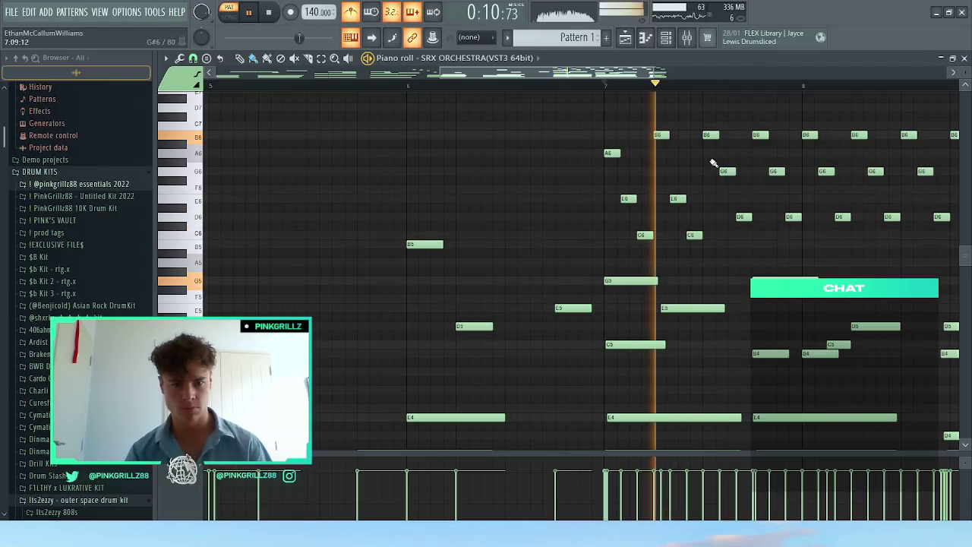
# Step: Delete the last D6 of the high run in bar 7 and all of the run's notes in bar 8
pyautogui.moveTo(712, 131); pyautogui.dragTo(886, 258)
pyautogui.scroll(-3, 817, 228)
pyautogui.press('space')
pyautogui.press('Delete')
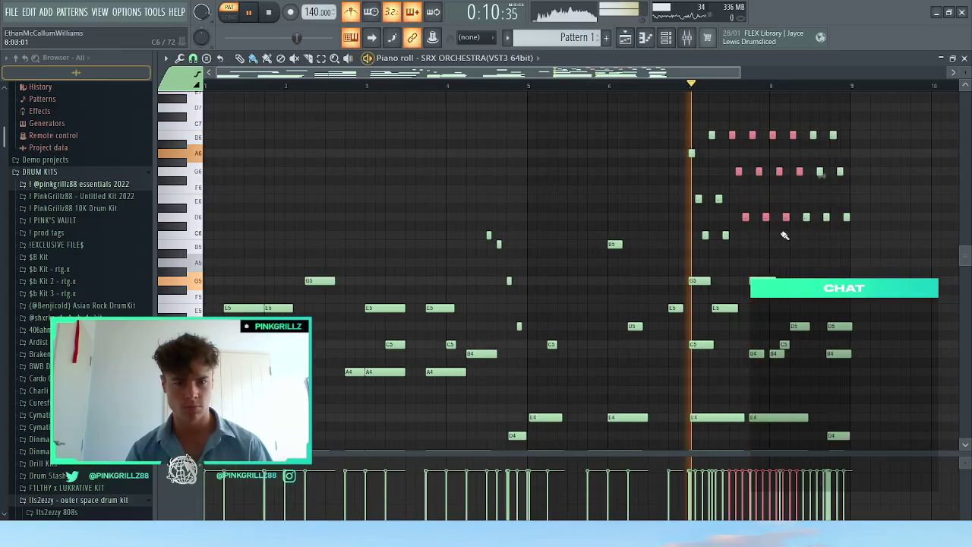
pyautogui.moveTo(784, 231); pyautogui.dragTo(931, 91)
pyautogui.press('Delete')
pyautogui.scroll(3, 782, 182)
pyautogui.rightClick(750, 226)
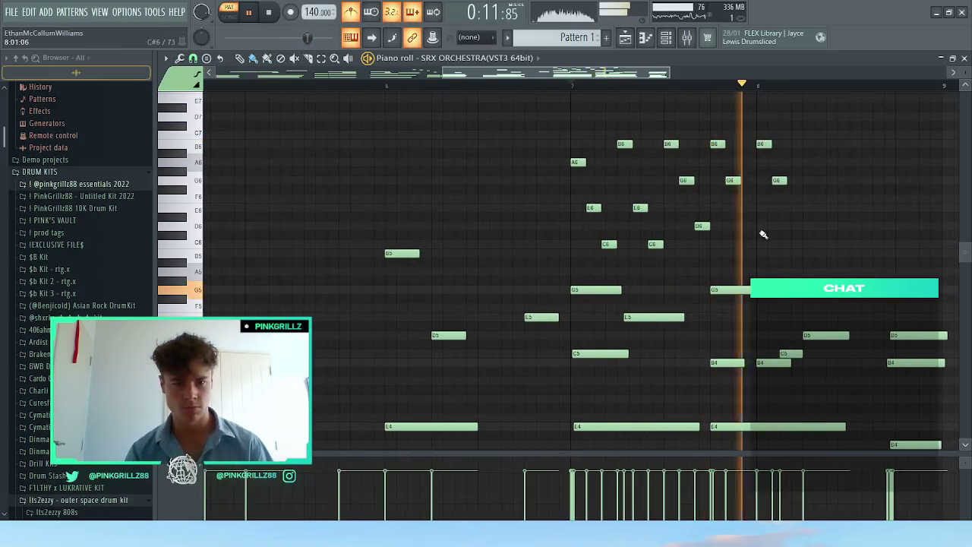
pyautogui.rightClick(764, 144)
pyautogui.rightClick(779, 180)
# Step: Lengthen the high run's last G6 until it reaches the start of bar 8
pyautogui.press('space')
pyautogui.moveTo(740, 180); pyautogui.dragTo(752, 182)
pyautogui.press('space')
pyautogui.press('space')
pyautogui.moveTo(750, 266); pyautogui.dragTo(572, 132)
pyautogui.keyDown('ctrl'); pyautogui.click(741, 170); pyautogui.keyUp('ctrl')
pyautogui.moveTo(751, 181); pyautogui.dragTo(758, 182)
pyautogui.press('space')
pyautogui.scroll(-2, 759, 188)
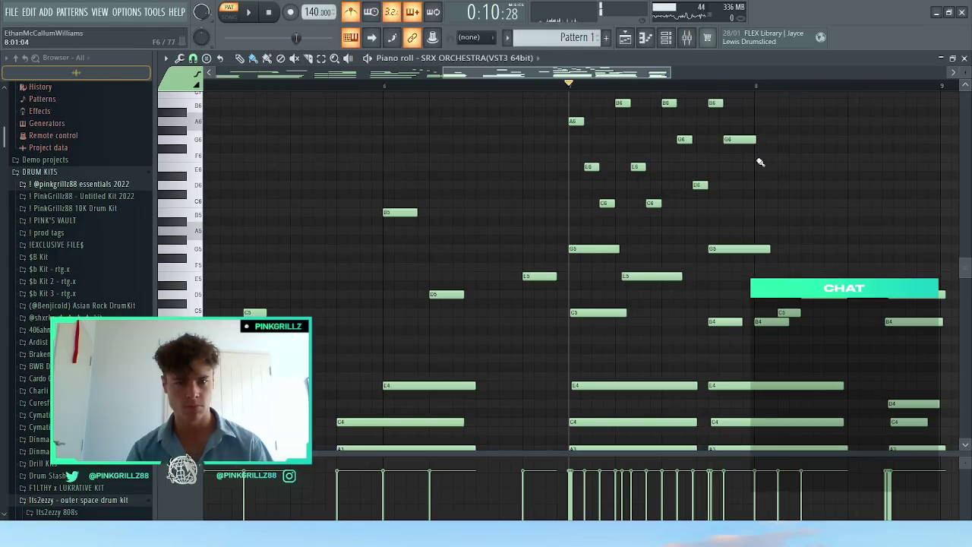
# Step: Repitch the third three-note group of the bar 7 run to G6, D6 and C6
pyautogui.moveTo(670, 103); pyautogui.dragTo(680, 139)
pyautogui.press('space')
pyautogui.press('space')
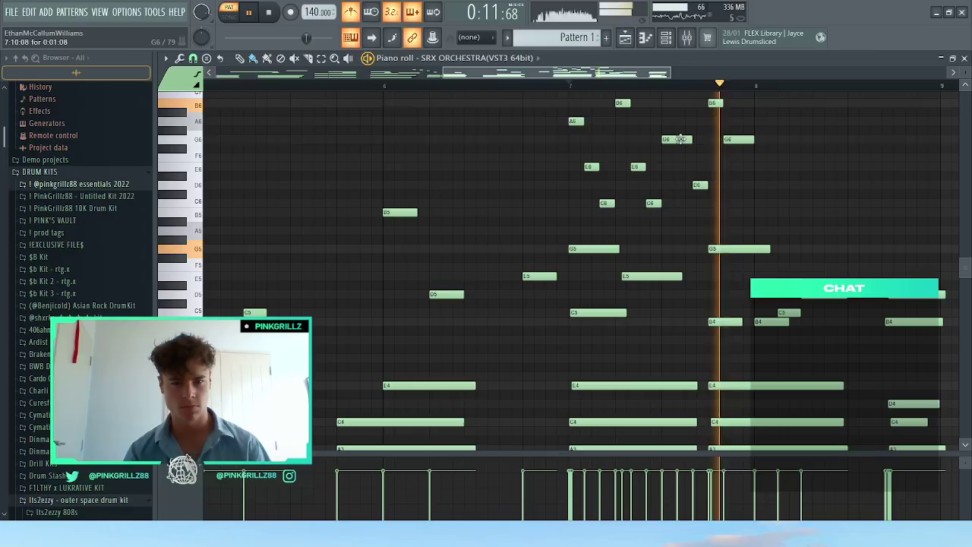
pyautogui.moveTo(685, 182); pyautogui.dragTo(701, 204)
pyautogui.press('space')
pyautogui.press('space')
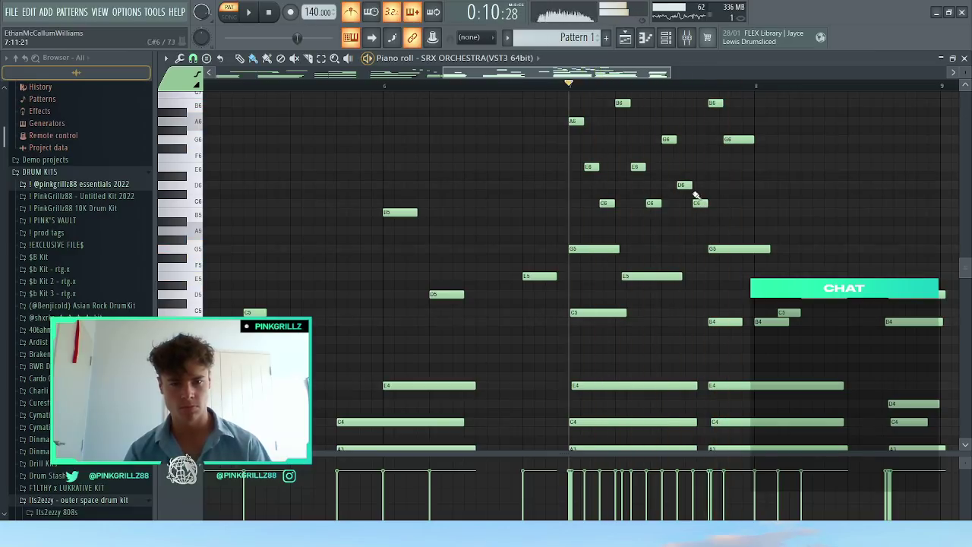
# Step: Transpose the last B6 and the long G6 of the bar 7 run down one octave
pyautogui.moveTo(703, 96); pyautogui.dragTo(773, 166)
pyautogui.press('space')
pyautogui.press('space')
pyautogui.hotkey('ctrl', 'Down')
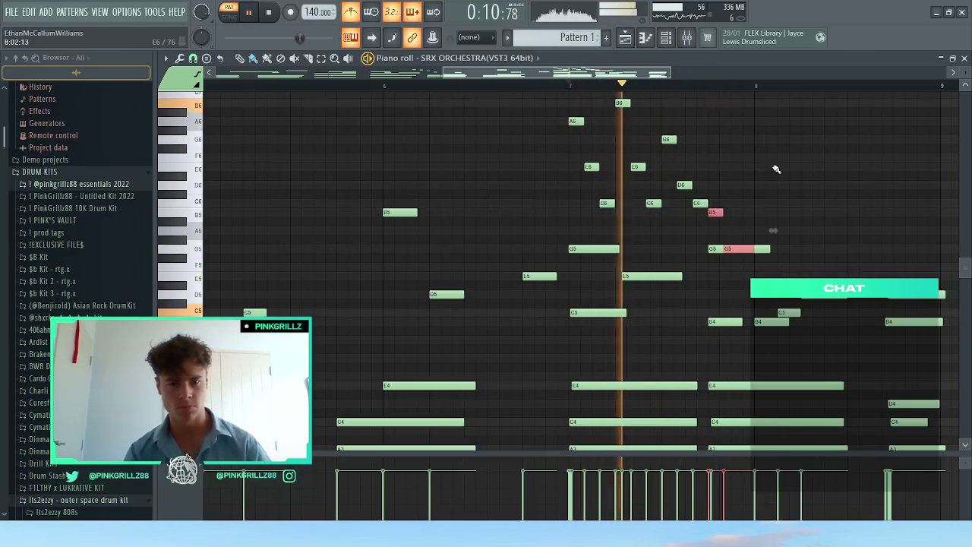
# Step: Raise the long last note of the run back to G6, keeping the melody's own G5 at its original pitch
pyautogui.hotkey('ctrl', 'Up')
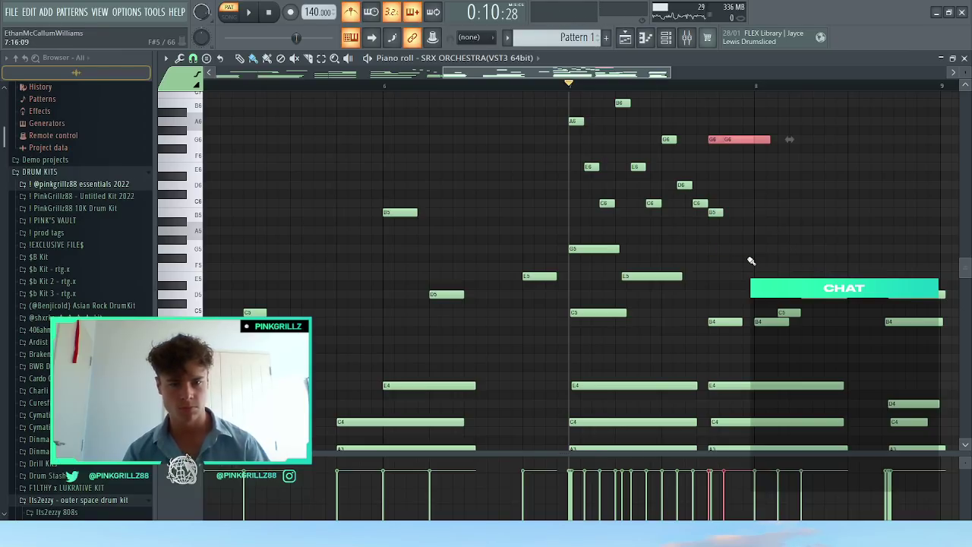
pyautogui.press('space')
pyautogui.hotkey('ctrl', 'Down')
pyautogui.moveTo(744, 140); pyautogui.dragTo(749, 189)
pyautogui.rightClick(746, 187)
pyautogui.keyDown('ctrl'); pyautogui.scroll(1, 742, 189); pyautogui.keyUp('ctrl')
pyautogui.press('space')
pyautogui.press('space')
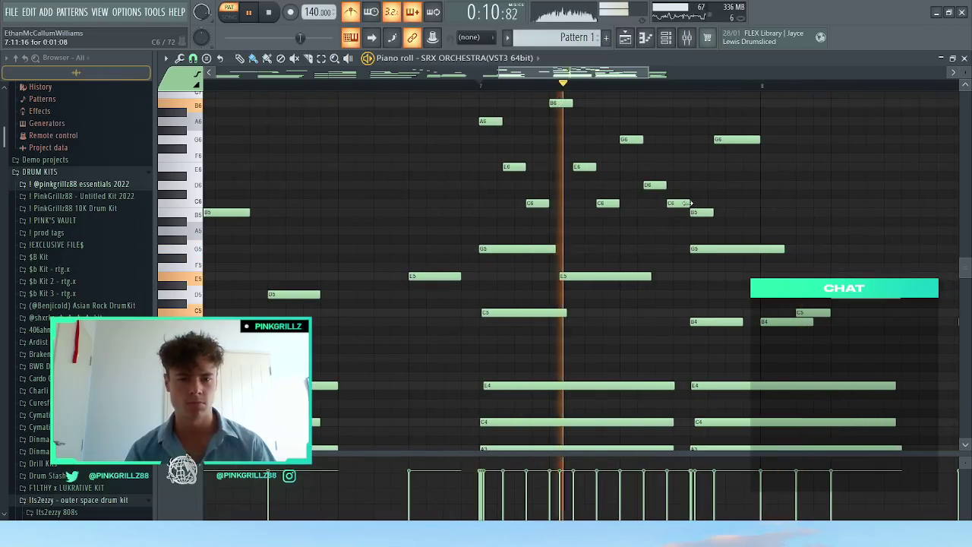
# Step: Add a C6 of 0:01:08 beneath the long G6 so that it ends exactly at the start of bar 8
pyautogui.click(750, 202)
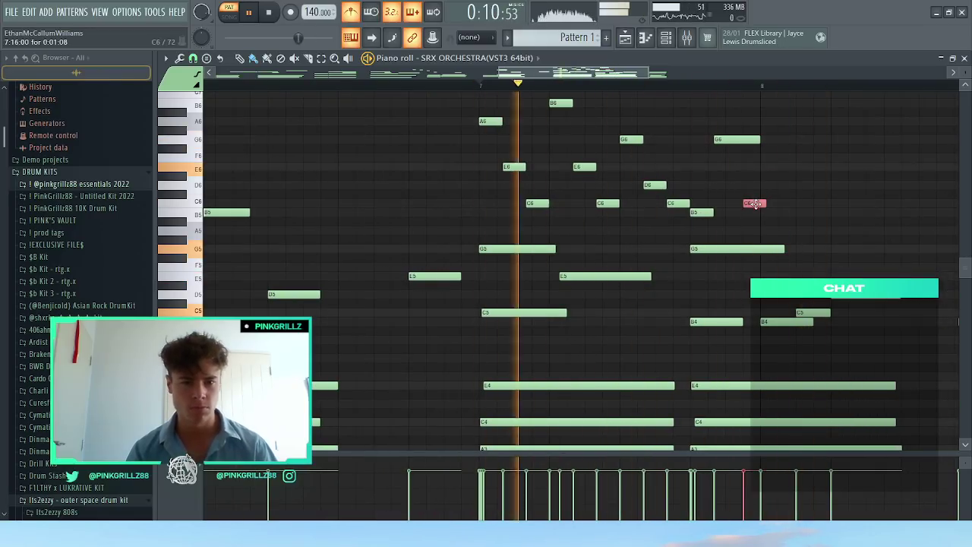
pyautogui.press('space')
pyautogui.press('space')
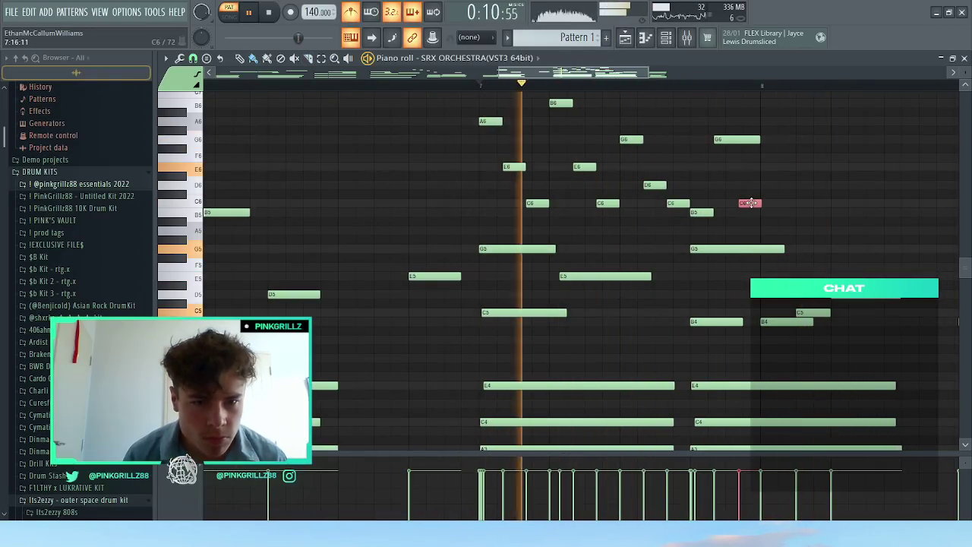
pyautogui.keyDown('ctrl'); pyautogui.scroll(2, 751, 205); pyautogui.keyUp('ctrl')
pyautogui.keyDown('ctrl'); pyautogui.scroll(1, 751, 205); pyautogui.keyUp('ctrl')
pyautogui.press('space')
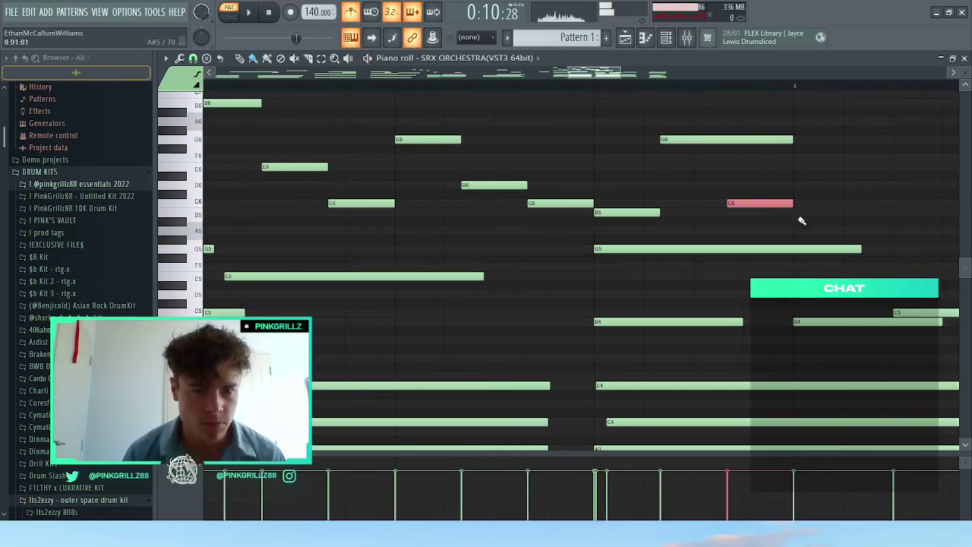
# Step: Change the opening A6 and the second group's B6 in the bar 7 run to G6
pyautogui.keyDown('ctrl'); pyautogui.scroll(-2, 763, 203); pyautogui.keyUp('ctrl')
pyautogui.press('space')
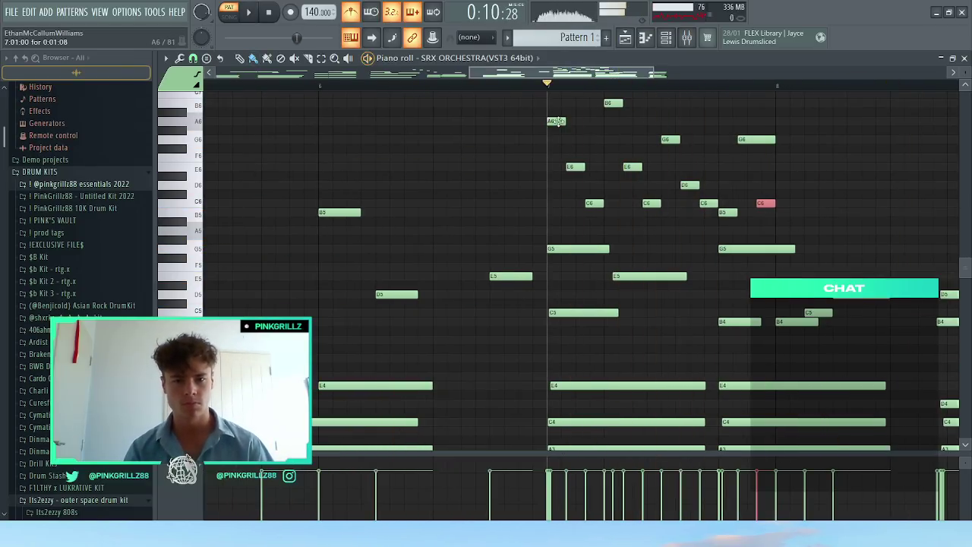
pyautogui.keyDown('ctrl'); pyautogui.scroll(-2, 556, 103); pyautogui.keyUp('ctrl')
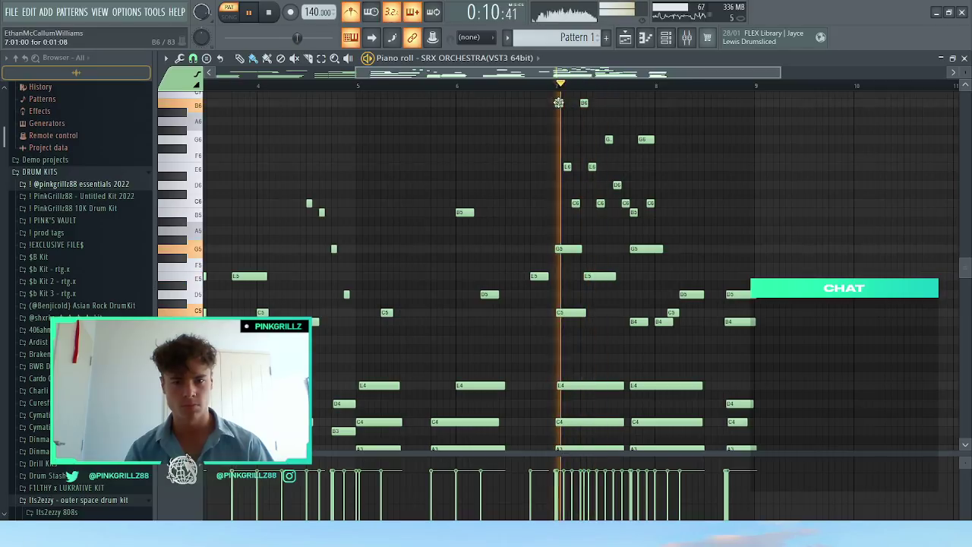
pyautogui.press('space')
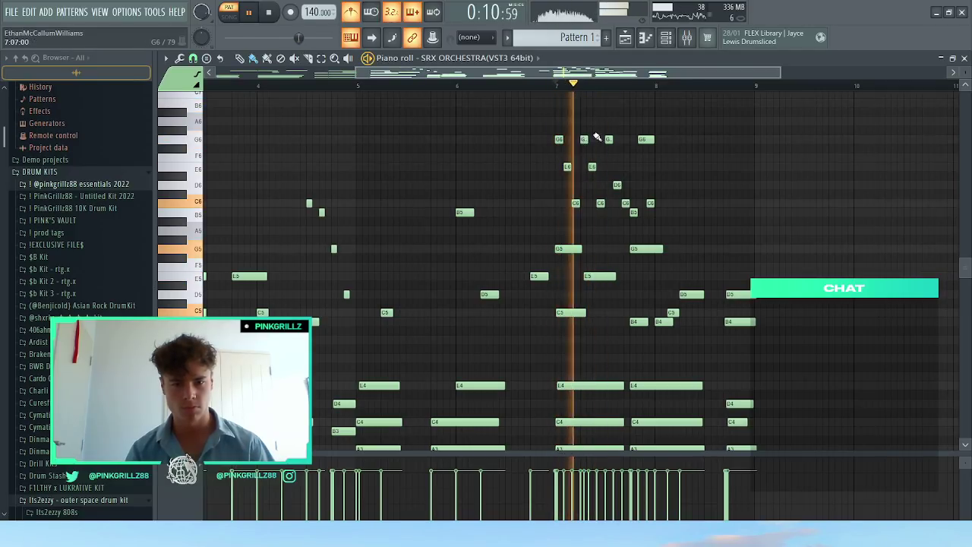
pyautogui.keyDown('ctrl'); pyautogui.moveTo(605, 161); pyautogui.dragTo(549, 173); pyautogui.keyUp('ctrl')
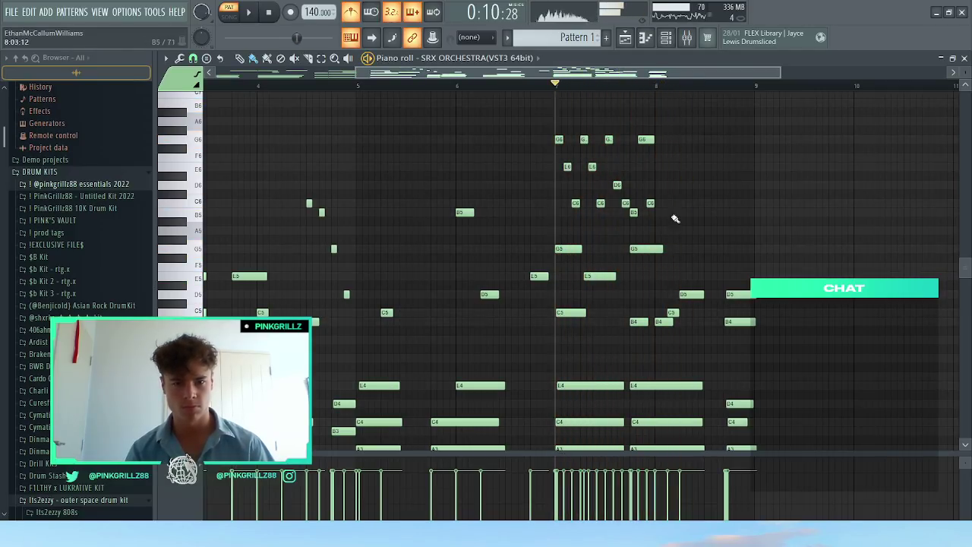
pyautogui.press('space')
# Step: Try duplicating the whole high run of bar 7 into bar 8
pyautogui.keyDown('ctrl'); pyautogui.moveTo(675, 219); pyautogui.dragTo(468, 128); pyautogui.keyUp('ctrl')
pyautogui.hotkey('ctrl', 'b')
pyautogui.hotkey('ctrl', 'z')
pyautogui.keyDown('ctrl'); pyautogui.moveTo(542, 127); pyautogui.dragTo(696, 212); pyautogui.keyUp('ctrl')
pyautogui.hotkey('ctrl', 'b')
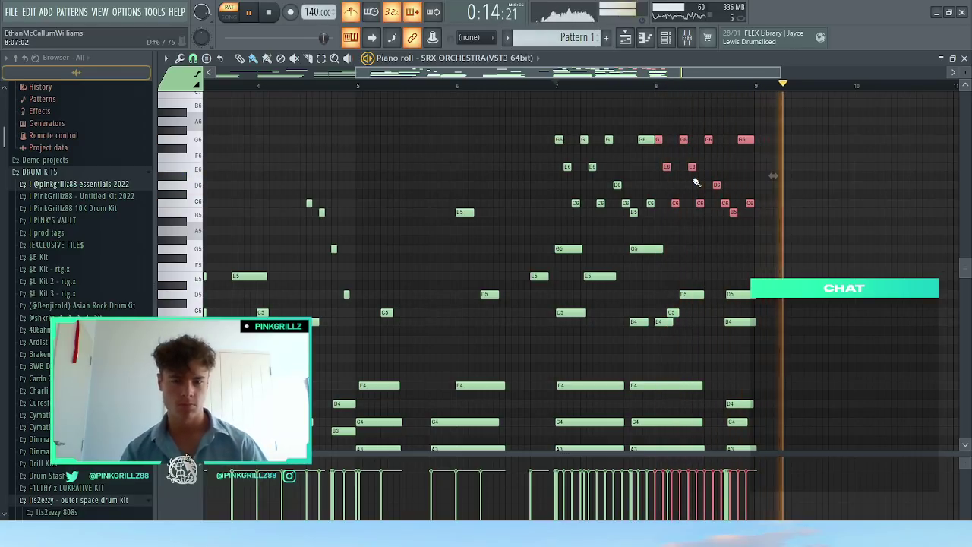
pyautogui.hotkey('ctrl', 'z')
pyautogui.press('space')
pyautogui.press('space')
# Step: Try a B5 followed by a C6 at the start of bar 8
pyautogui.keyDown('ctrl'); pyautogui.click(684, 203); pyautogui.keyUp('ctrl')
pyautogui.scroll(2, 681, 210)
pyautogui.click(647, 213)
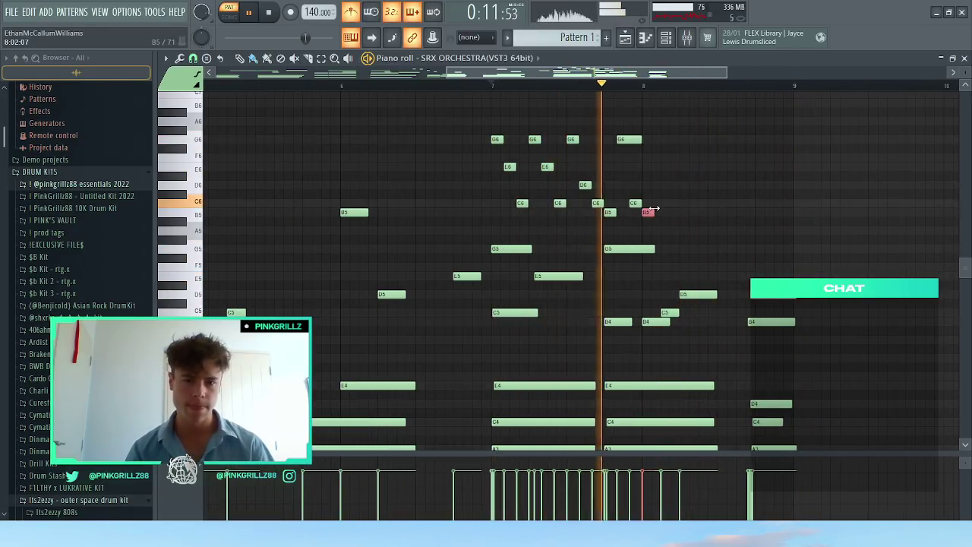
pyautogui.click(659, 204)
pyautogui.scroll(2, 663, 212)
pyautogui.press('space')
pyautogui.press('space')
pyautogui.rightClick(659, 204)
pyautogui.rightClick(636, 211)
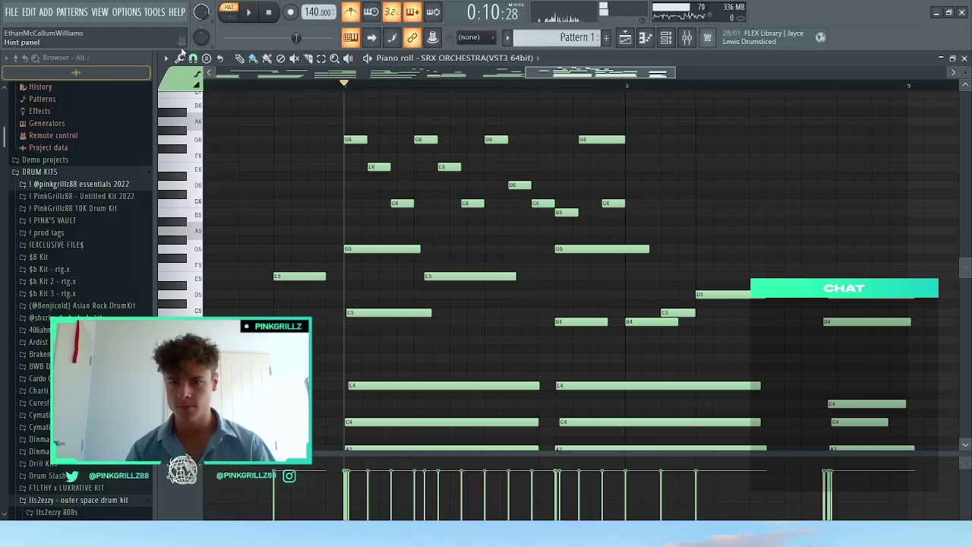
# Step: Build a B5, C6, G6 group at the start of bar 8 and copy it directly after itself
pyautogui.click(193, 58)
pyautogui.click(215, 205)
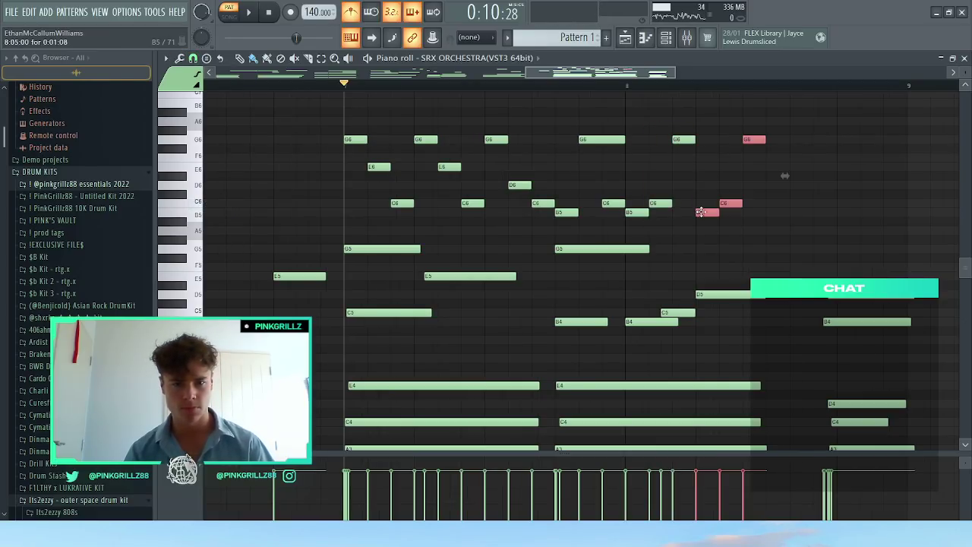
pyautogui.scroll(5, 703, 215)
pyautogui.press('space')
pyautogui.scroll(-6, 659, 199)
pyautogui.scroll(3, 659, 201)
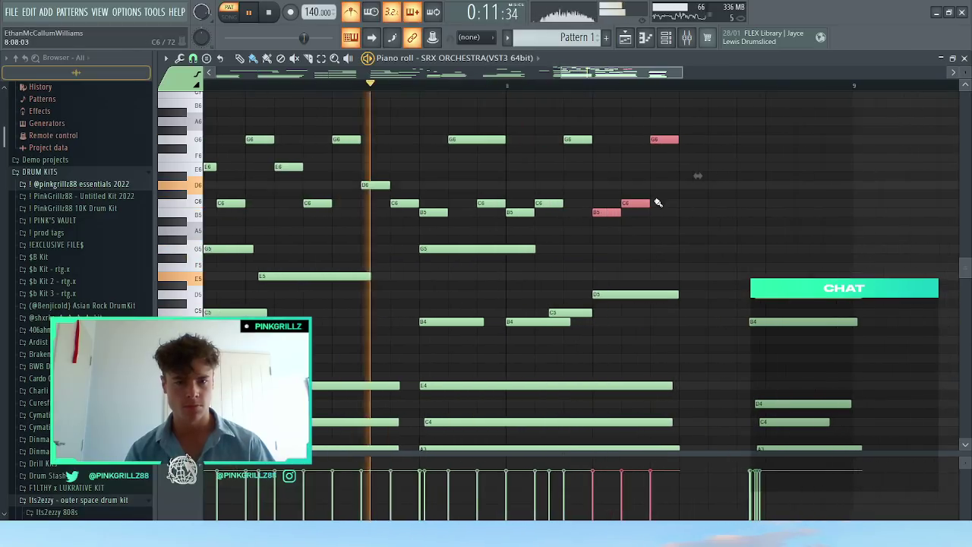
# Step: Lower the first bar 8 group's G6 to G5, then transpose the bar 8 run up one octave
pyautogui.hotkey('ctrl', 'd')
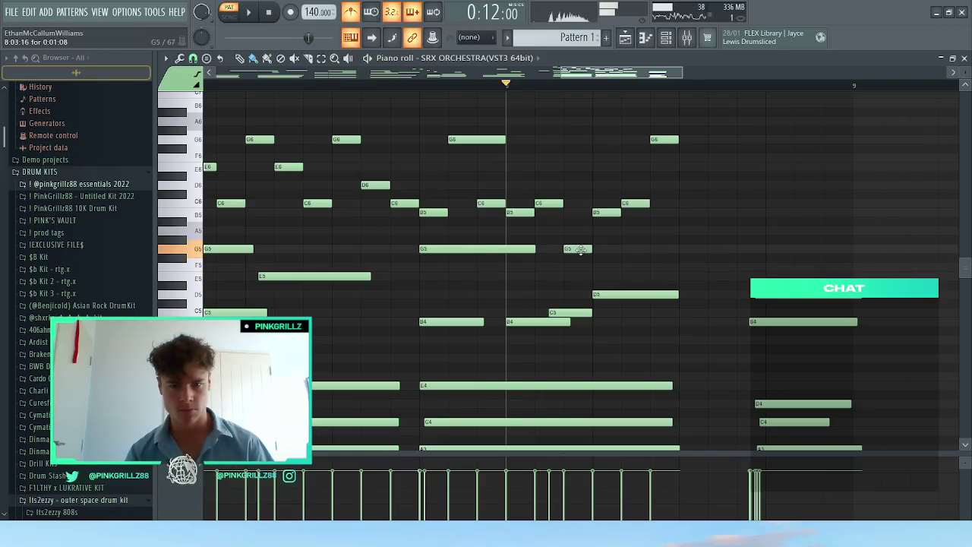
pyautogui.press('space')
pyautogui.moveTo(533, 193); pyautogui.dragTo(641, 278)
pyautogui.hotkey('ctrl', 'Up')
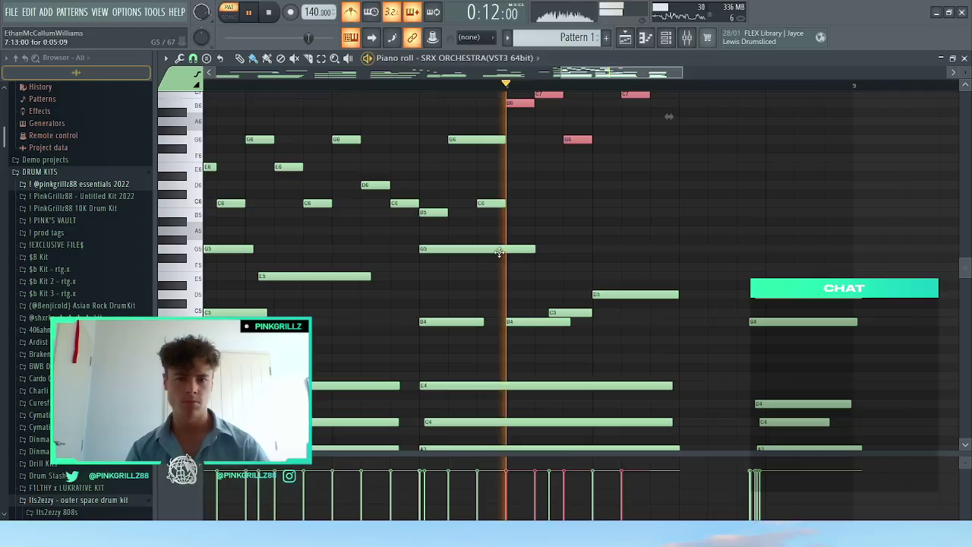
pyautogui.press('space')
pyautogui.scroll(2, 642, 189)
# Step: Follow the B6, C7, G6 group in bar 8 with another C7 and G6
pyautogui.hotkey('ctrl', 'd')
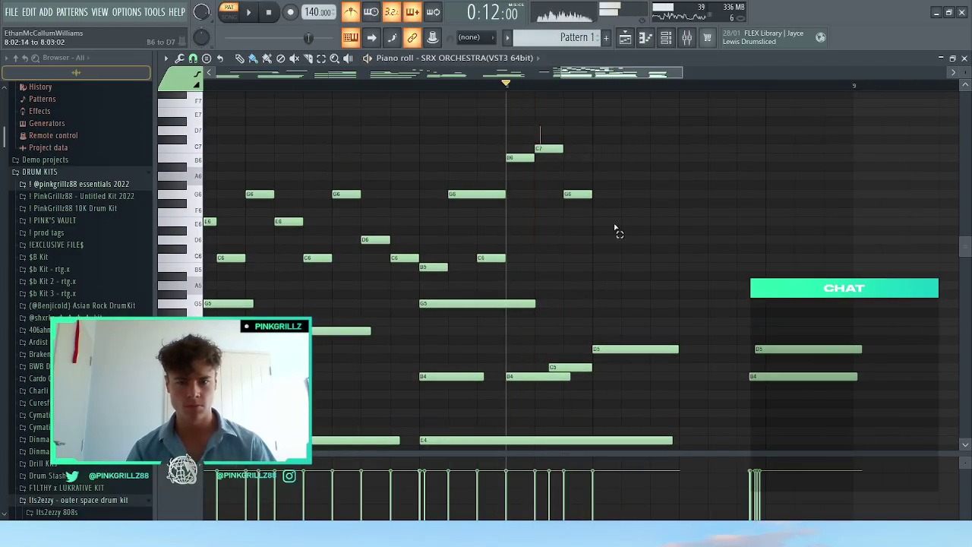
pyautogui.press('space')
pyautogui.hotkey('ctrl', 'd')
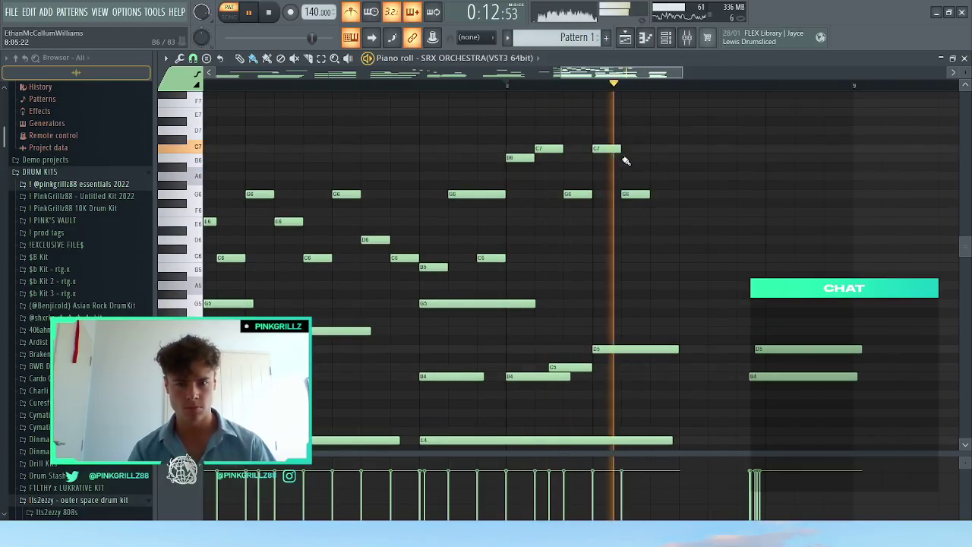
# Step: Place a G7 directly after the second G6 of the bar 8 run
pyautogui.click(660, 159)
pyautogui.rightClick(674, 157)
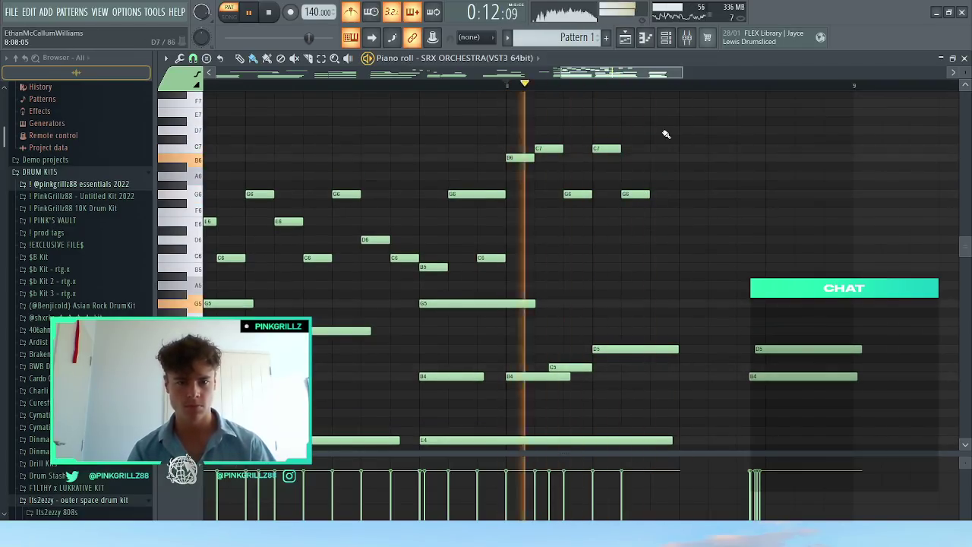
pyautogui.scroll(3, 666, 136)
pyautogui.click(654, 176)
pyautogui.rightClick(654, 176)
pyautogui.click(662, 194)
pyautogui.moveTo(662, 195); pyautogui.dragTo(668, 169)
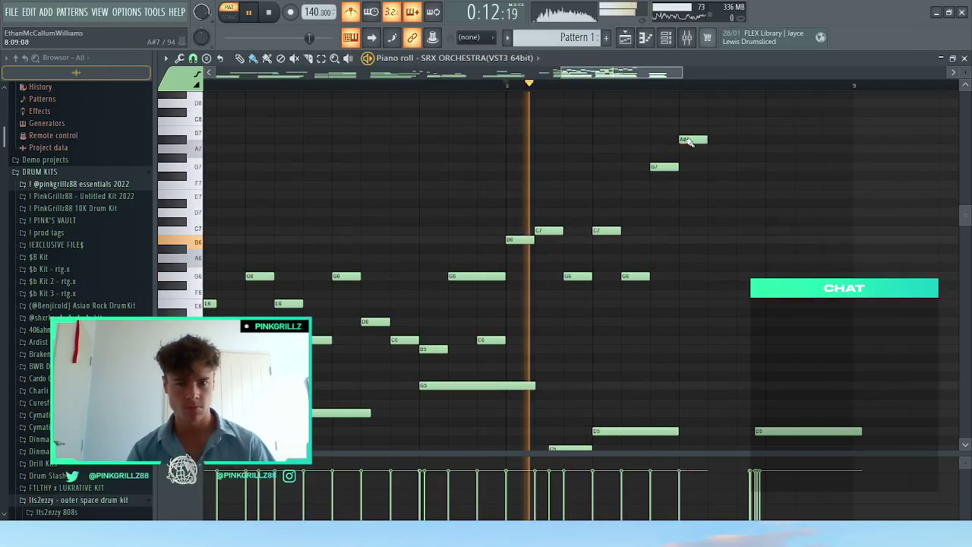
# Step: Continue the run downward from the G7 with E7, D7, C7 and B6 placed end to end
pyautogui.click(684, 203)
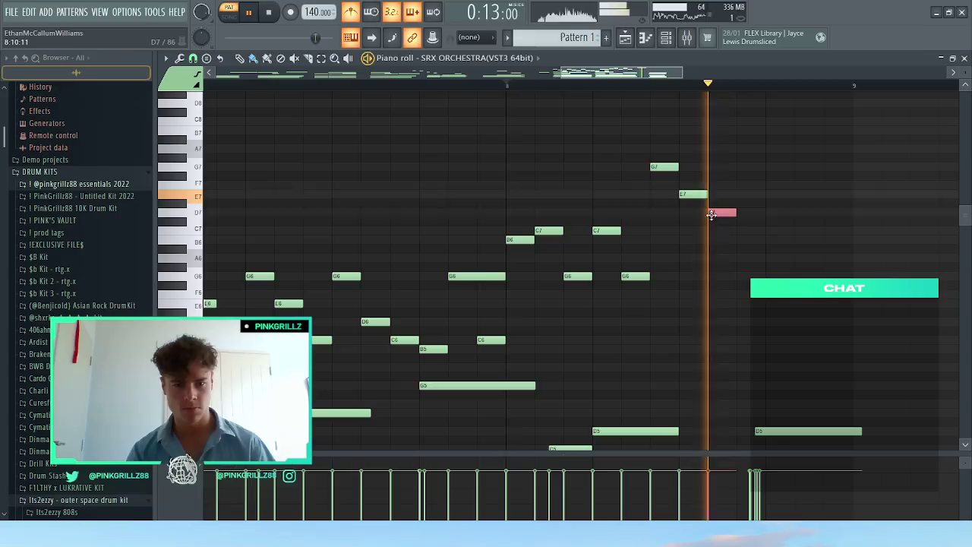
pyautogui.click(717, 212)
pyautogui.click(746, 230)
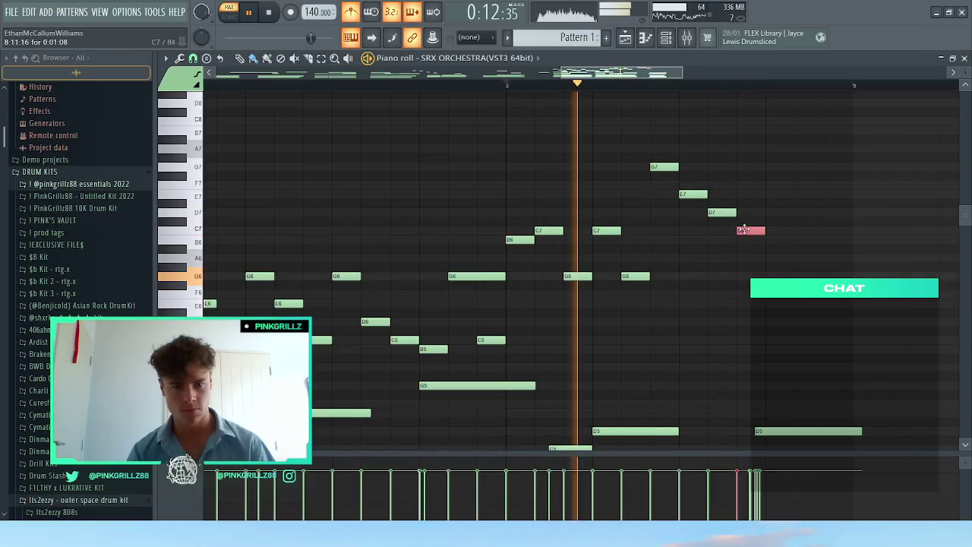
pyautogui.click(773, 240)
pyautogui.rightClick(808, 260)
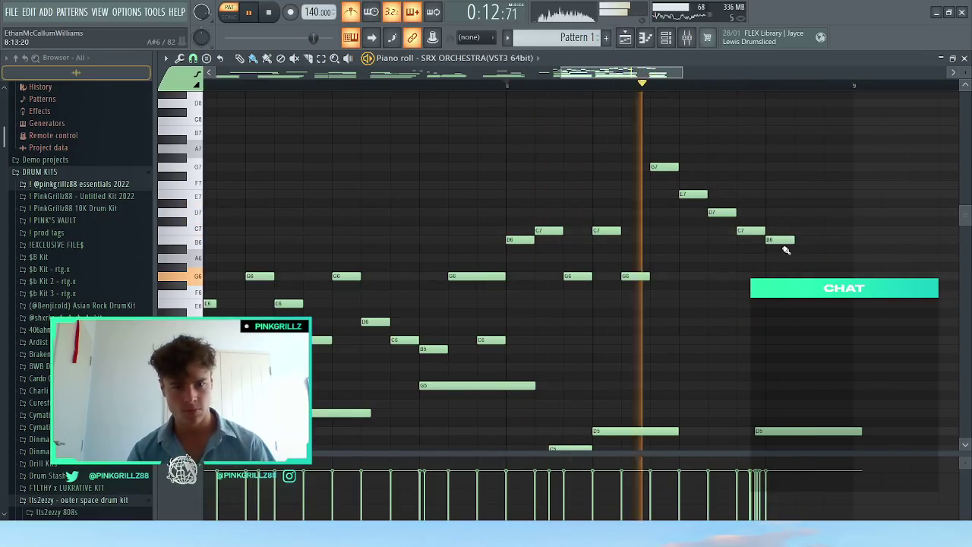
# Step: Replace the C7 after the D7 with a B6 and remove the note following it
pyautogui.moveTo(783, 240); pyautogui.dragTo(783, 205)
pyautogui.press('space')
pyautogui.click(769, 232)
pyautogui.rightClick(779, 195)
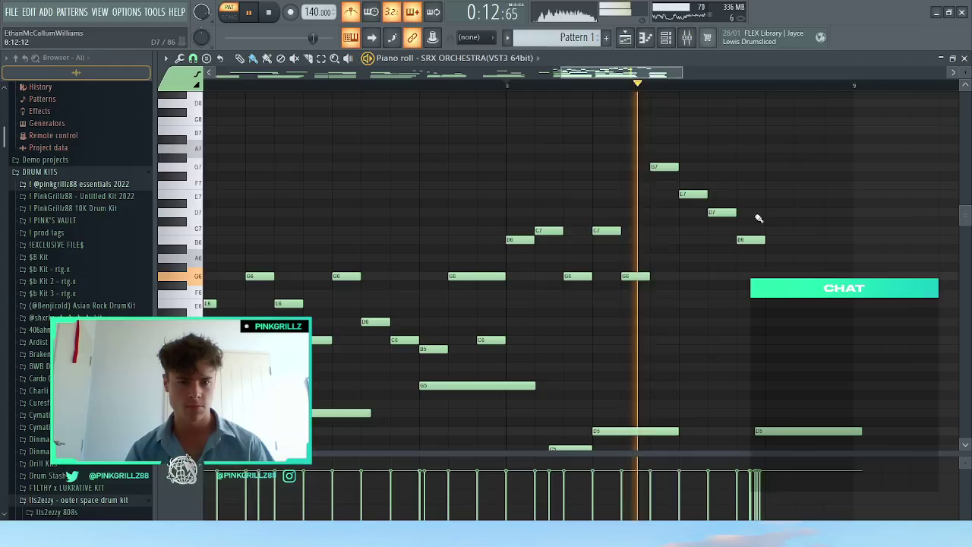
# Step: Complete the bar 8 run with C7, G6 and E6, placed end to end up to bar 9
pyautogui.click(778, 214)
pyautogui.click(805, 230)
pyautogui.click(828, 248)
pyautogui.rightClick(828, 248)
pyautogui.press('space')
pyautogui.press('space')
pyautogui.moveTo(781, 215); pyautogui.dragTo(806, 275)
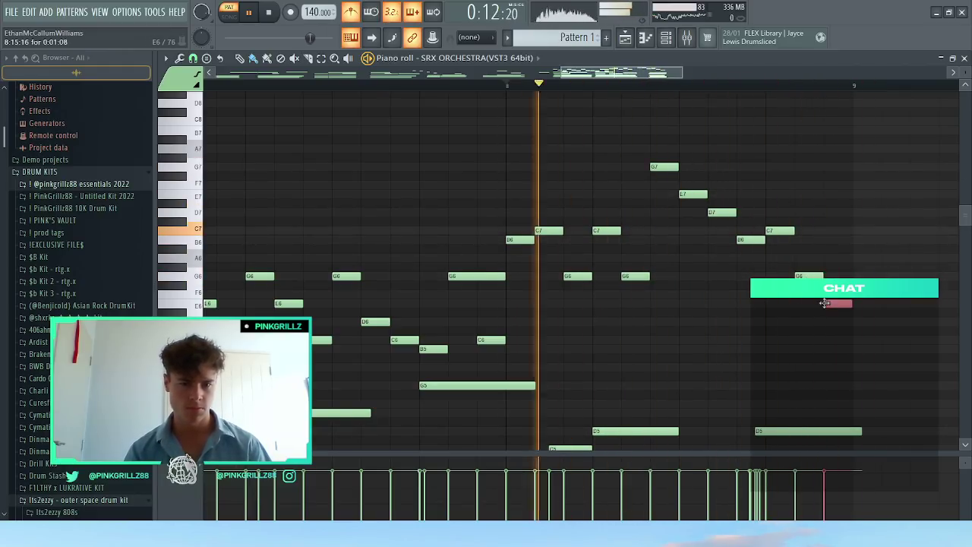
# Step: Try A6, and also an E6 and D6 pair, in place of the last two notes of the bar 8 run
pyautogui.moveTo(809, 275); pyautogui.dragTo(809, 257)
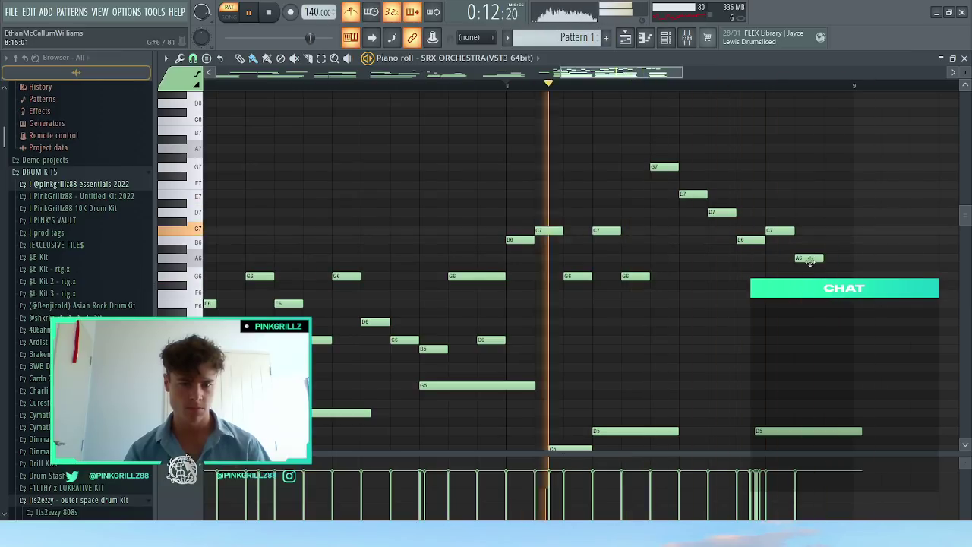
pyautogui.rightClick(810, 259)
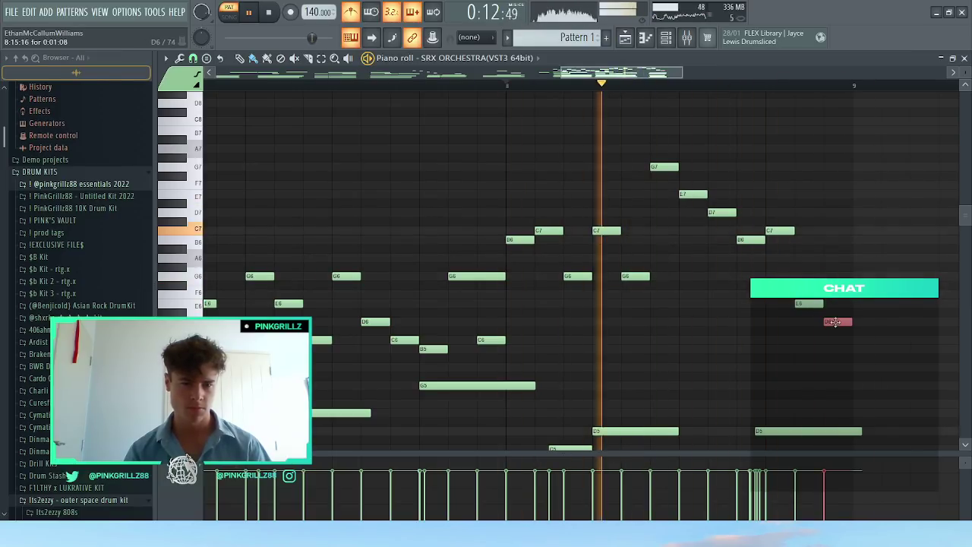
pyautogui.scroll(-2, 829, 303)
pyautogui.scroll(2, 830, 307)
pyautogui.rightClick(787, 304)
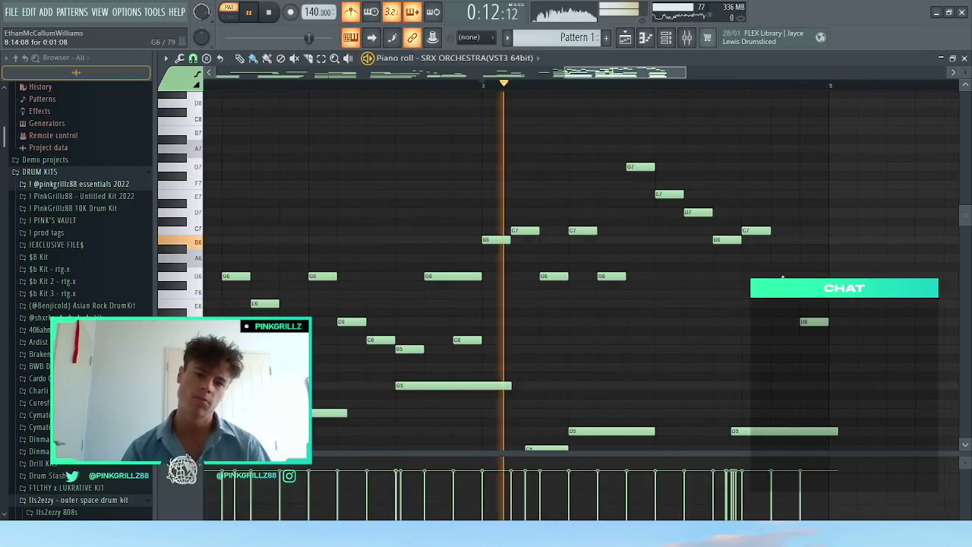
pyautogui.click(784, 277)
pyautogui.moveTo(810, 322); pyautogui.dragTo(810, 305)
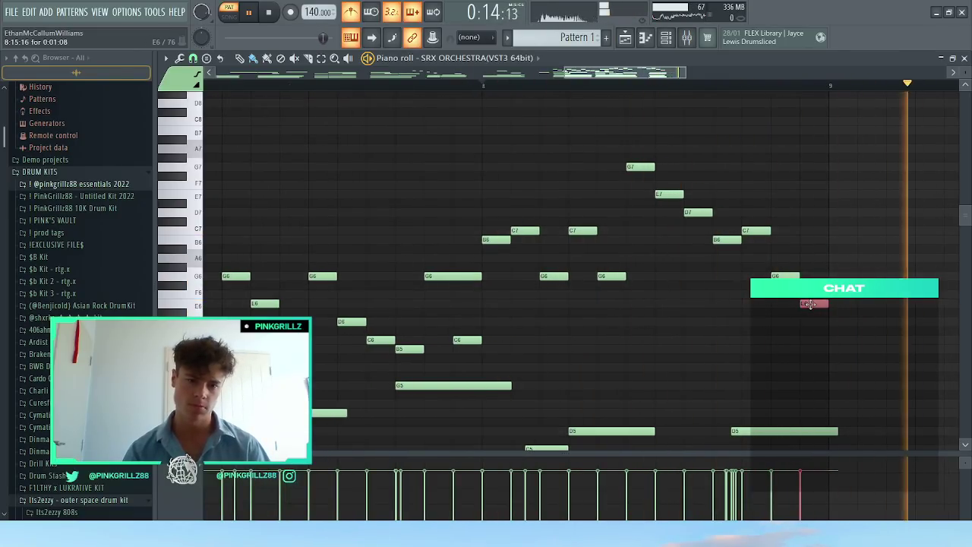
# Step: Transpose the G7 in the bar 8 run down to C7, auditioning lower pitches during playback
pyautogui.scroll(-3, 809, 304)
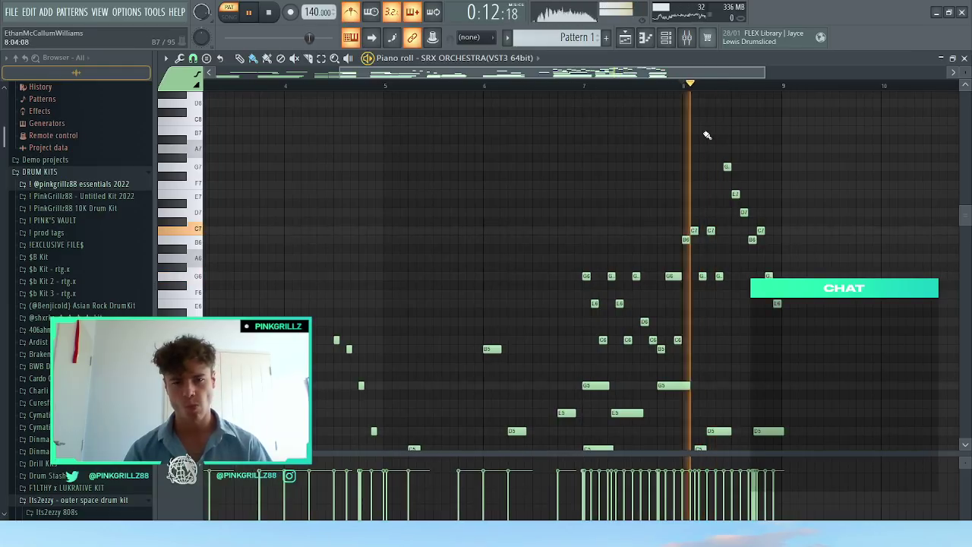
pyautogui.moveTo(811, 305); pyautogui.dragTo(846, 337)
pyautogui.press('space')
pyautogui.moveTo(723, 180); pyautogui.dragTo(764, 133)
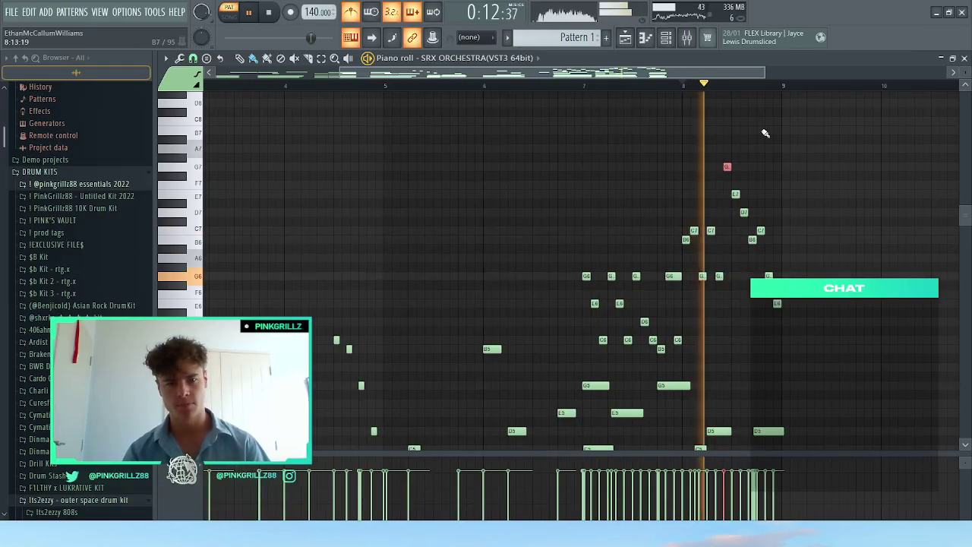
pyautogui.hotkey('ctrl', 'Down')
pyautogui.hotkey('ctrl', 'Down')
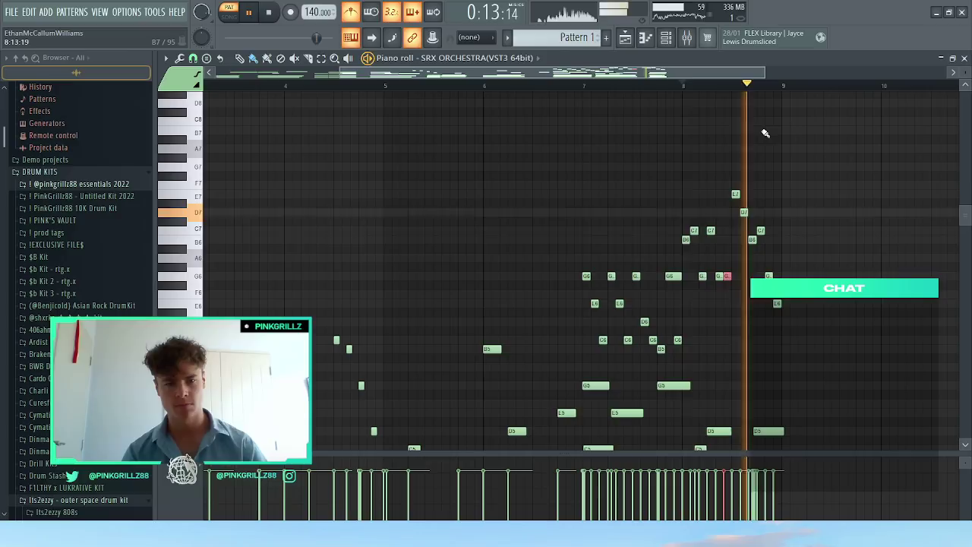
pyautogui.press('Up')
pyautogui.press('Up')
pyautogui.press('Up')
pyautogui.press('Up')
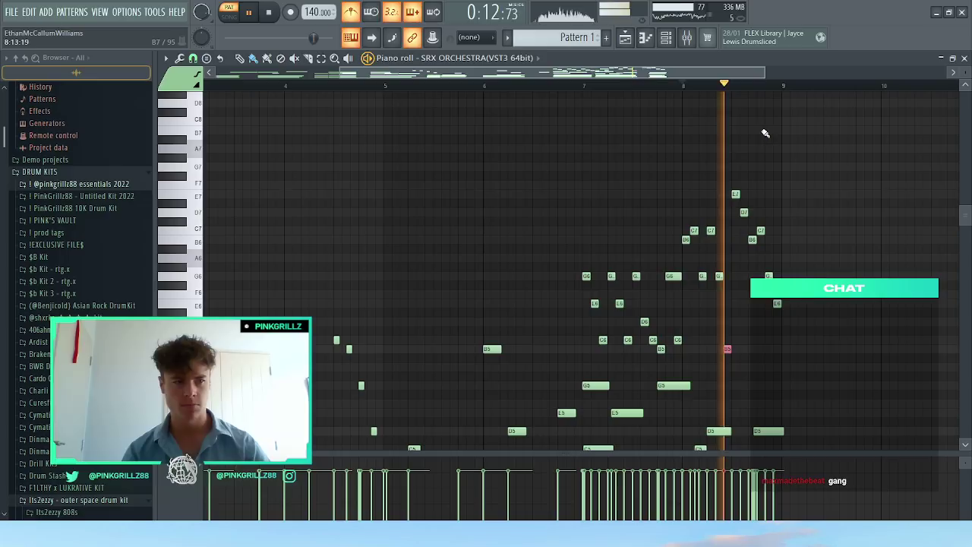
pyautogui.press('Up')
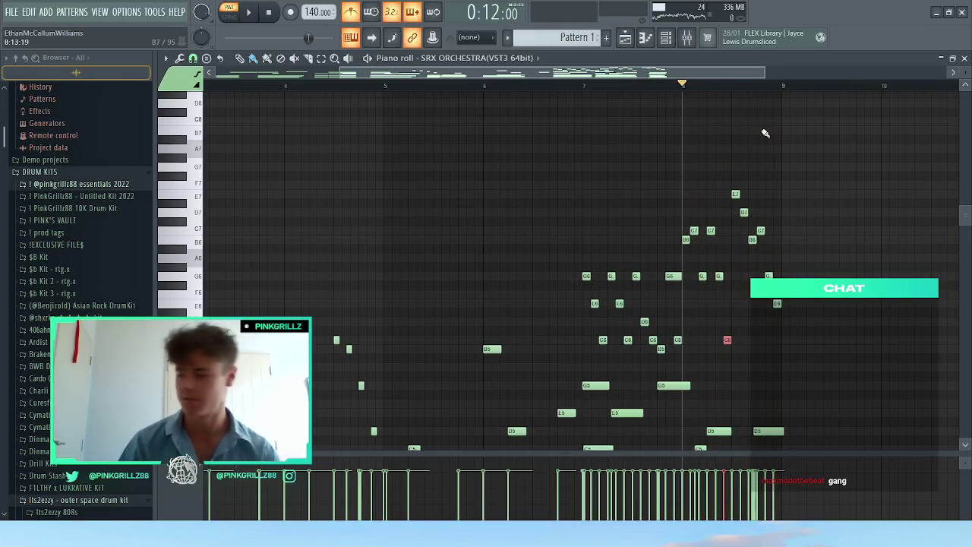
pyautogui.hotkey('ctrl', 'Up')
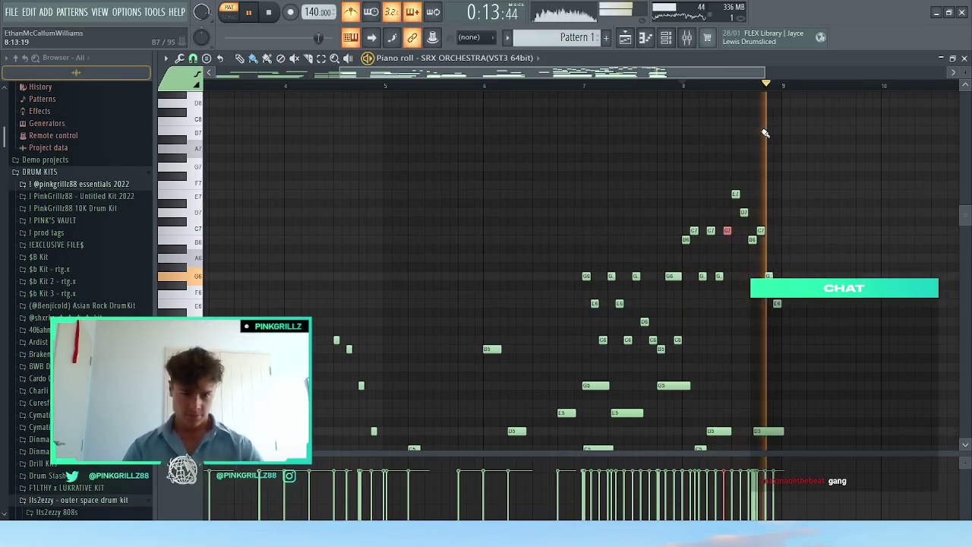
# Step: Remove the B6 between the D7 and the last C7 of the bar 8 run and play it back
pyautogui.scroll(3, 760, 169)
pyautogui.rightClick(768, 228)
pyautogui.rightClick(758, 238)
pyautogui.press('space')
pyautogui.press('space')
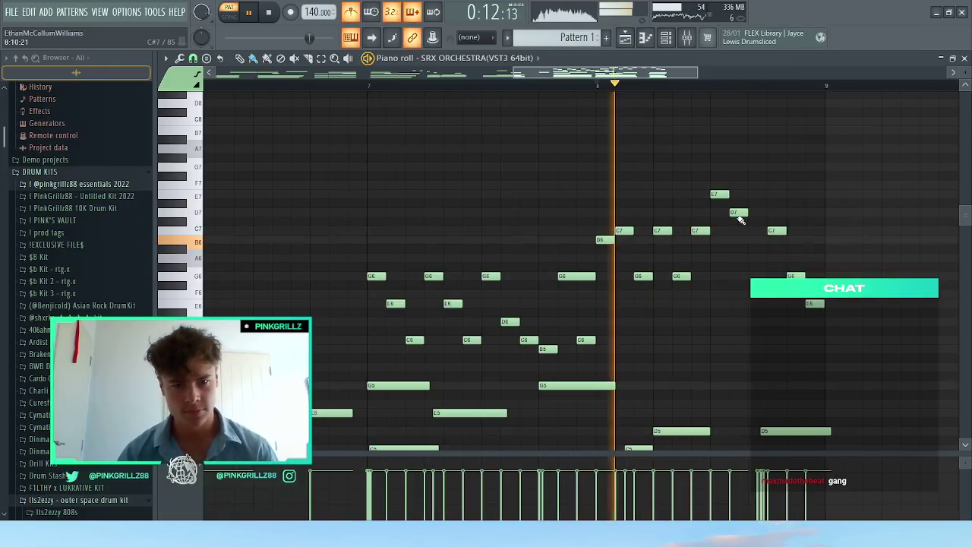
# Step: Lower the E7 and D7 in the bar 8 run by one octave to E6 and D6
pyautogui.keyDown('ctrl'); pyautogui.click(738, 212); pyautogui.keyUp('ctrl')
pyautogui.press('space')
pyautogui.press('space')
pyautogui.hotkey('ctrl', 'Down')
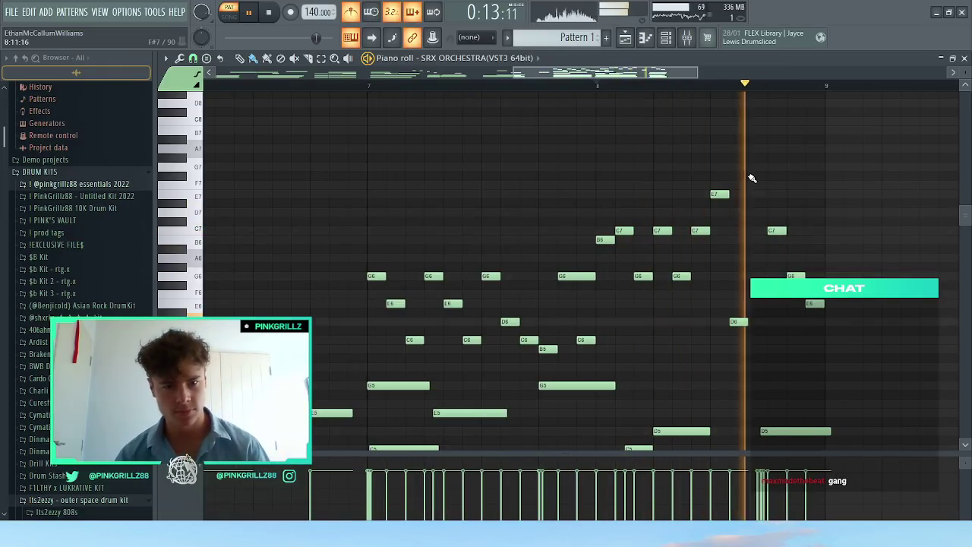
pyautogui.keyDown('ctrl'); pyautogui.click(718, 193); pyautogui.keyUp('ctrl')
pyautogui.hotkey('ctrl', 'Down')
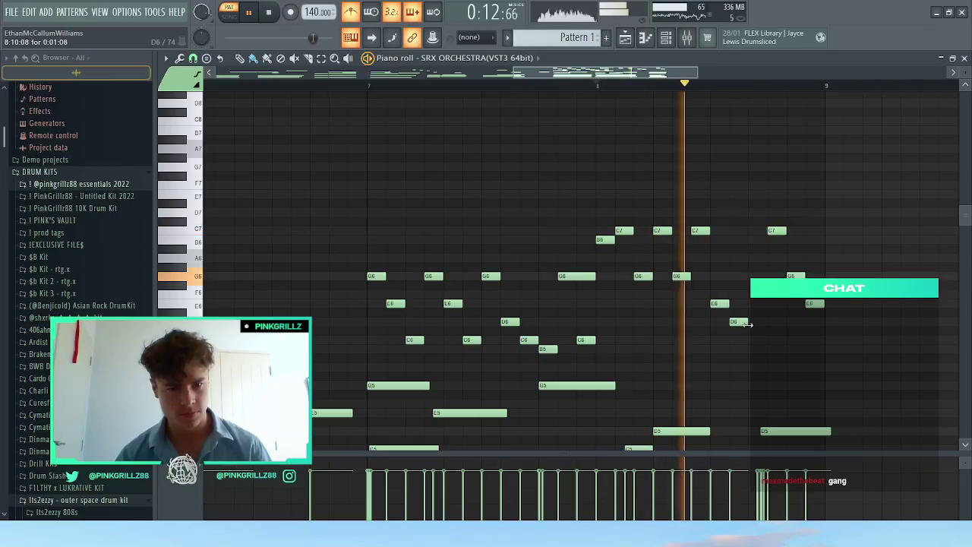
# Step: Lengthen the D6 in bar 8 and replace the C7 and G6 following it with an E6
pyautogui.moveTo(747, 321); pyautogui.dragTo(767, 321)
pyautogui.click(775, 303)
pyautogui.rightClick(777, 230)
pyautogui.rightClick(794, 276)
pyautogui.press('space')
pyautogui.press('space')
pyautogui.click(776, 320)
pyautogui.rightClick(770, 319)
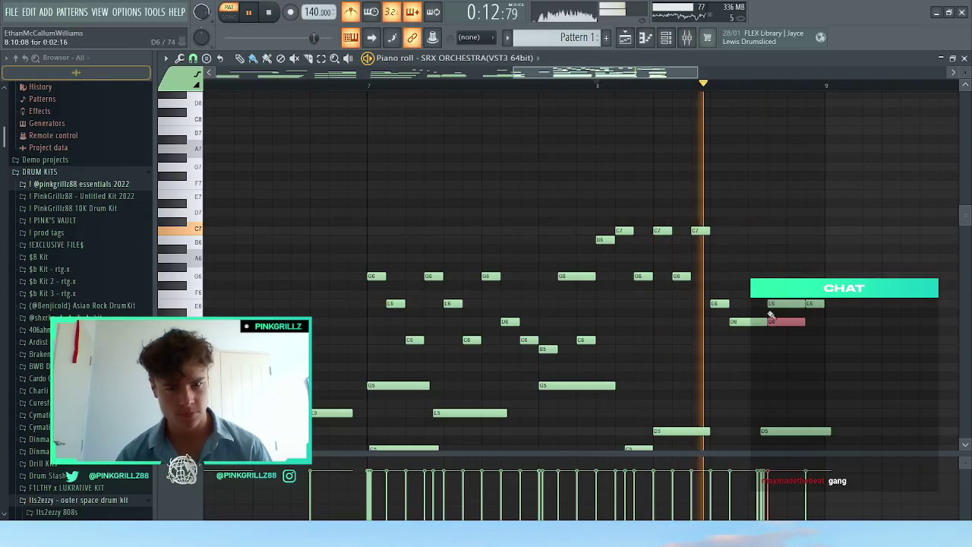
# Step: Move the lengthened D6 in bar 8 slightly later, leaving a one-note gap after the E6
pyautogui.rightClick(720, 304)
pyautogui.press('space')
pyautogui.press('space')
pyautogui.hotkey('ctrl', 'z')
pyautogui.rightClick(748, 323)
pyautogui.press('space')
pyautogui.press('space')
pyautogui.moveTo(741, 322); pyautogui.dragTo(762, 323)
# Step: Replace the two closing E6 notes of bar 8 with a single longer G5 ending at bar 9
pyautogui.rightClick(790, 303)
pyautogui.rightClick(816, 305)
pyautogui.click(800, 304)
pyautogui.press('space')
pyautogui.moveTo(812, 304); pyautogui.dragTo(812, 276)
pyautogui.press('space')
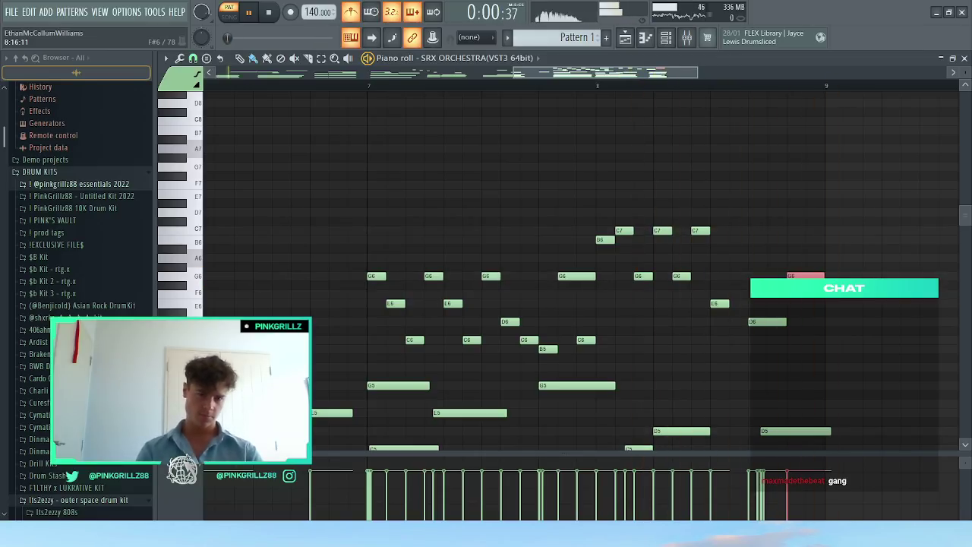
pyautogui.click(599, 88)
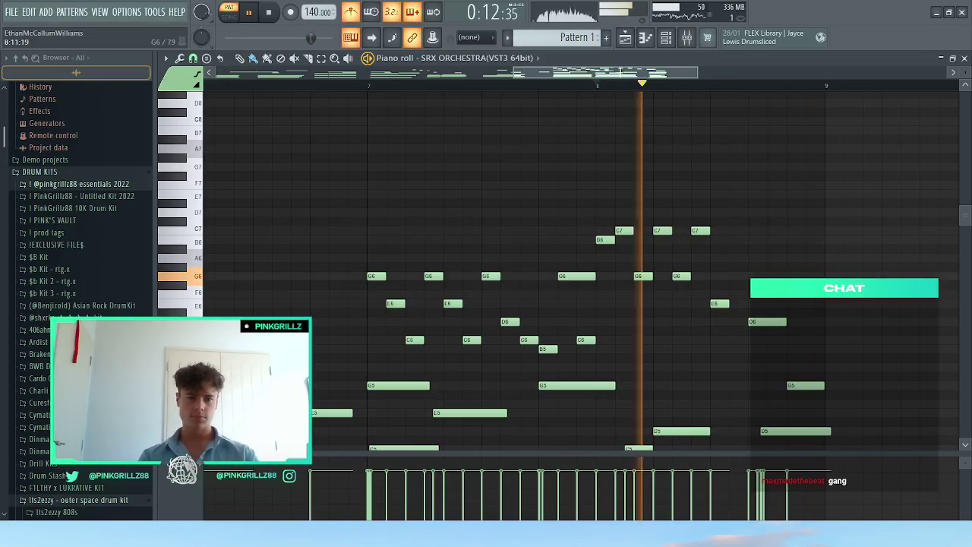
pyautogui.keyDown('ctrl'); pyautogui.rightClick(786, 334); pyautogui.keyUp('ctrl')
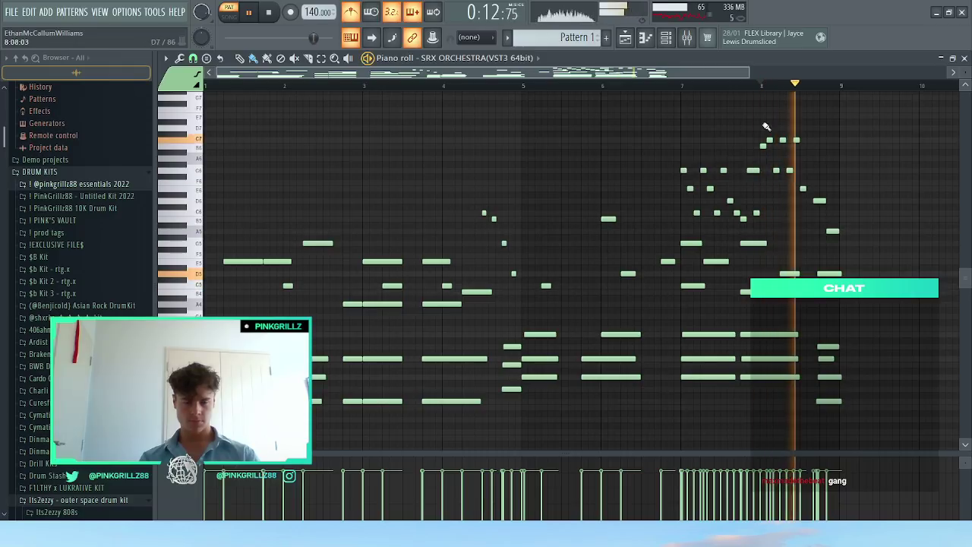
# Step: Transpose all notes in the pattern down two semitones and back up by four, listening to each pitch
pyautogui.press('space')
pyautogui.hotkey('ctrl', 'a')
pyautogui.press('Down')
pyautogui.press('Down')
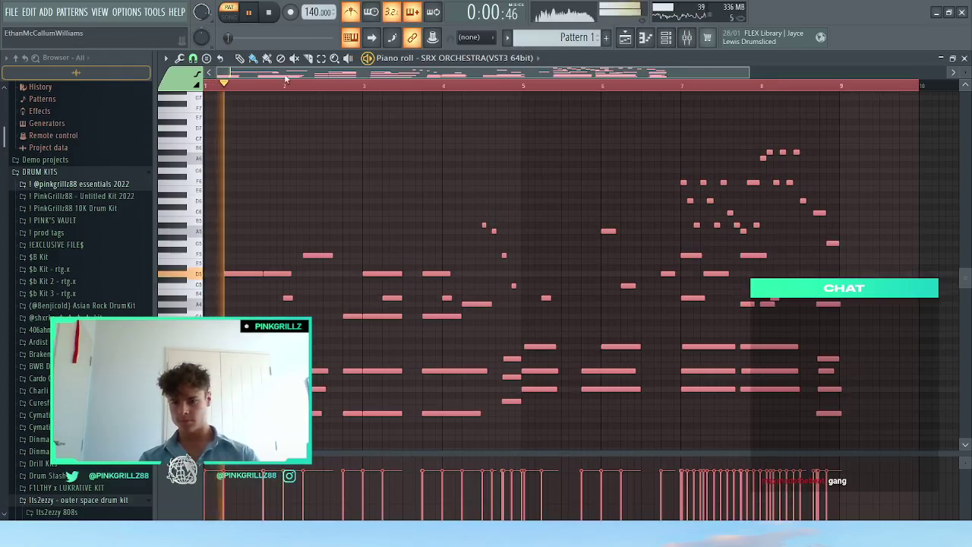
pyautogui.click(370, 184)
pyautogui.press('space')
pyautogui.hotkey('shift', 'Up')
pyautogui.hotkey('shift', 'Up')
pyautogui.hotkey('shift', 'Up')
pyautogui.hotkey('shift', 'Up')
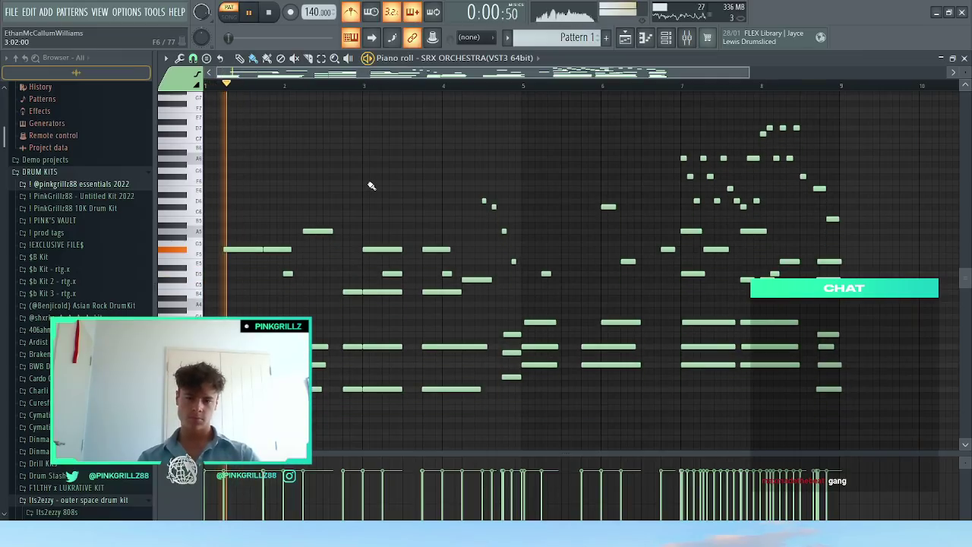
# Step: Delete the Sampler channel from the channel rack and return to the SRX ORCHESTRA piano roll
pyautogui.click(664, 38)
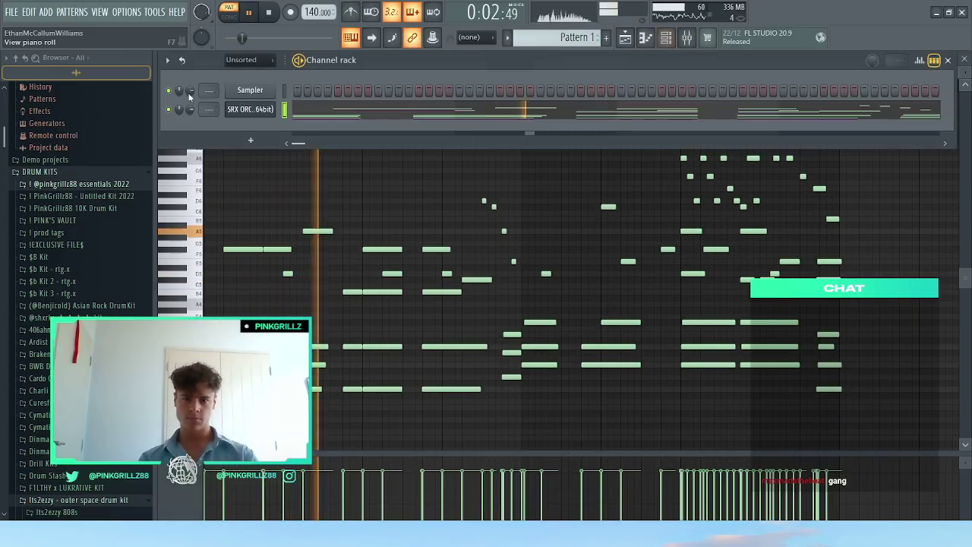
pyautogui.click(348, 13)
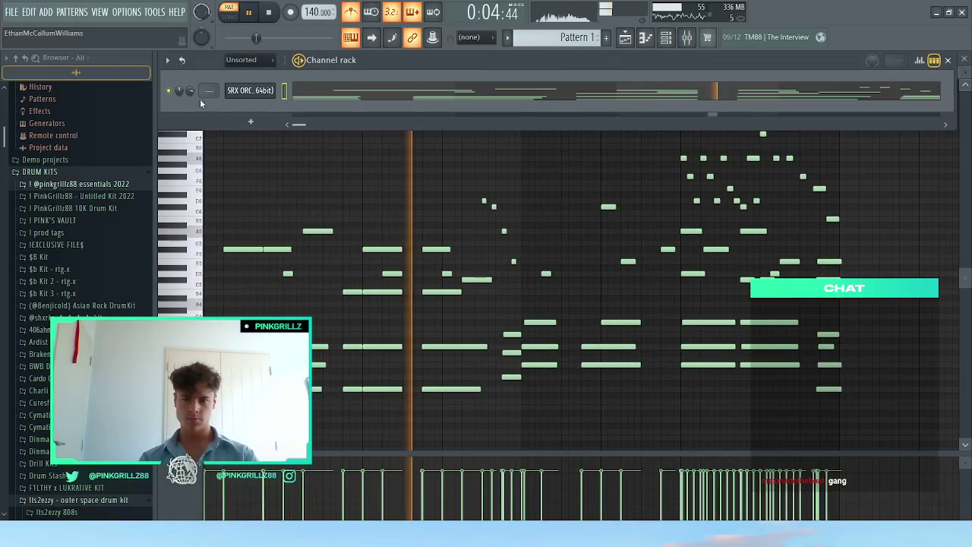
pyautogui.click(516, 288)
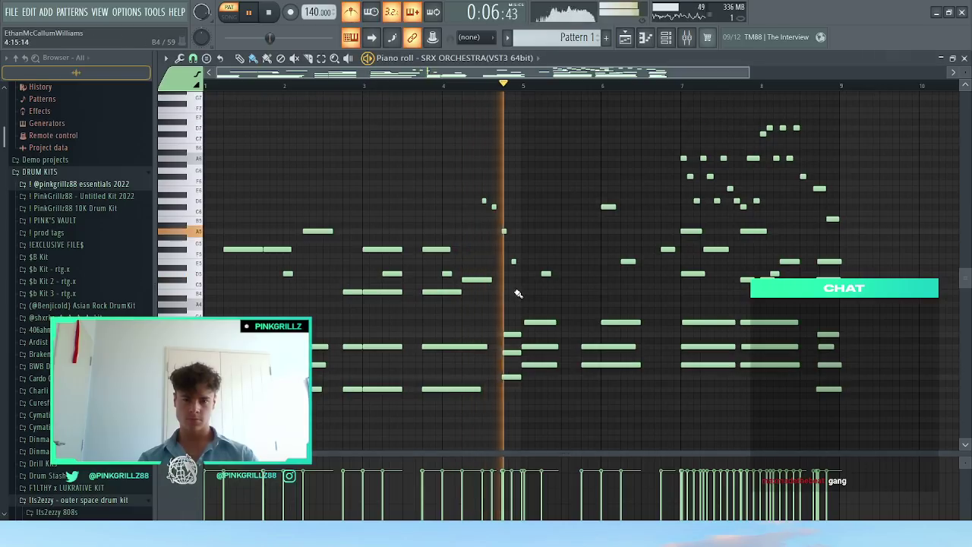
# Step: Adjust the middle note of the chord at the start of bar 5
pyautogui.scroll(2, 524, 287)
pyautogui.scroll(-1, 527, 290)
pyautogui.scroll(4, 532, 291)
pyautogui.moveTo(541, 345); pyautogui.dragTo(585, 343)
pyautogui.scroll(-3, 702, 354)
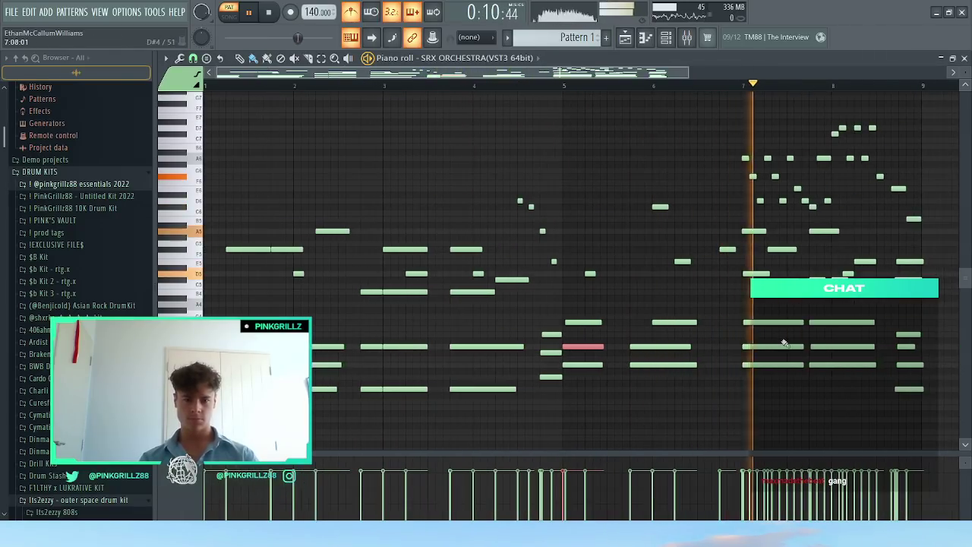
# Step: Delete the entire high arpeggio across bars 7 and 8
pyautogui.moveTo(735, 213); pyautogui.dragTo(965, 61)
pyautogui.press('Delete')
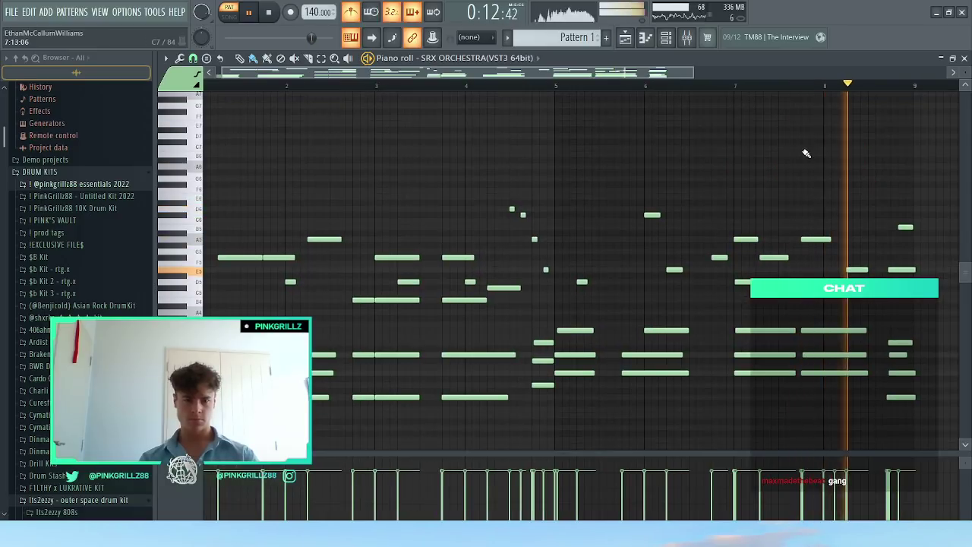
pyautogui.hotkey('ctrl', 'z')
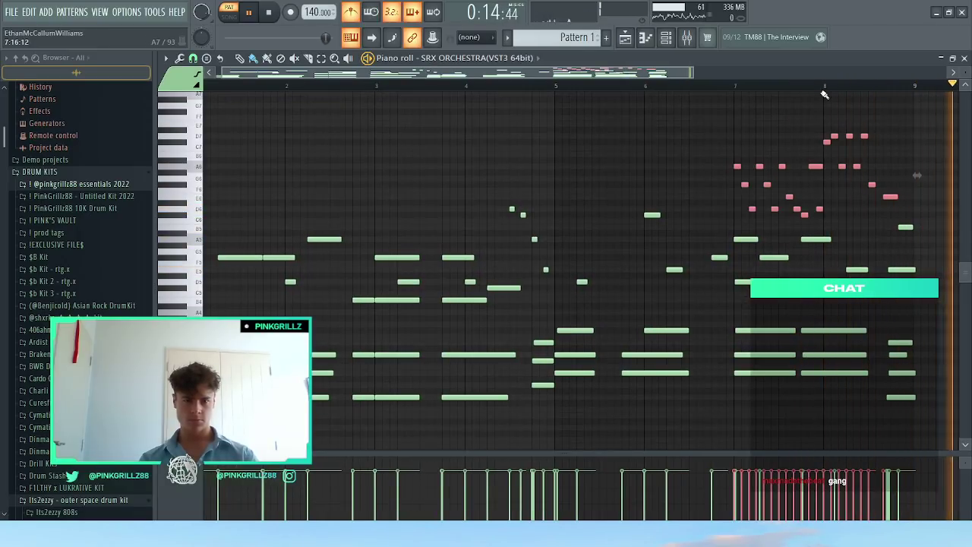
pyautogui.press('Delete')
# Step: Delete the closing chord and melody notes just before bar 9, starting playback shortly before bar 7
pyautogui.scroll(4, 900, 303)
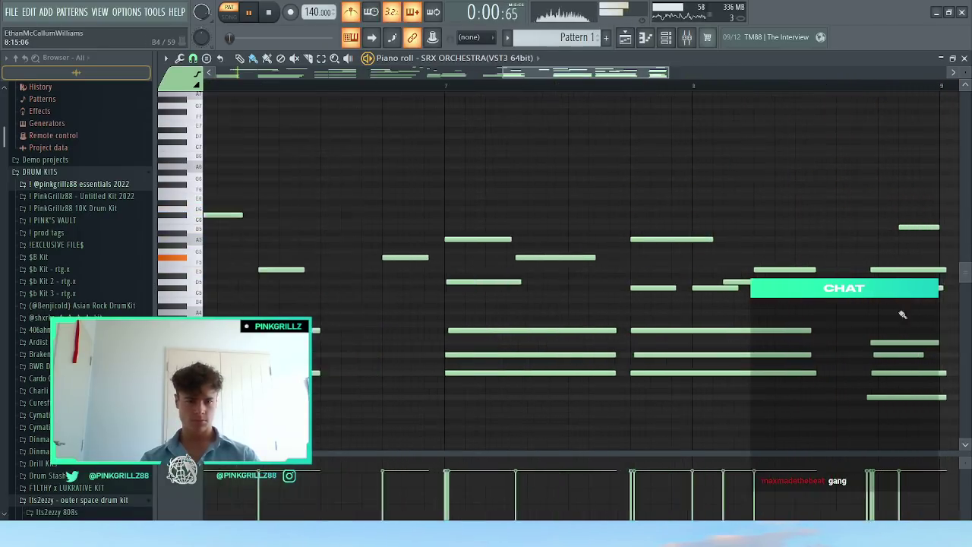
pyautogui.scroll(-2, 873, 365)
pyautogui.scroll(1, 873, 384)
pyautogui.moveTo(866, 86); pyautogui.dragTo(959, 86)
pyautogui.click(452, 84)
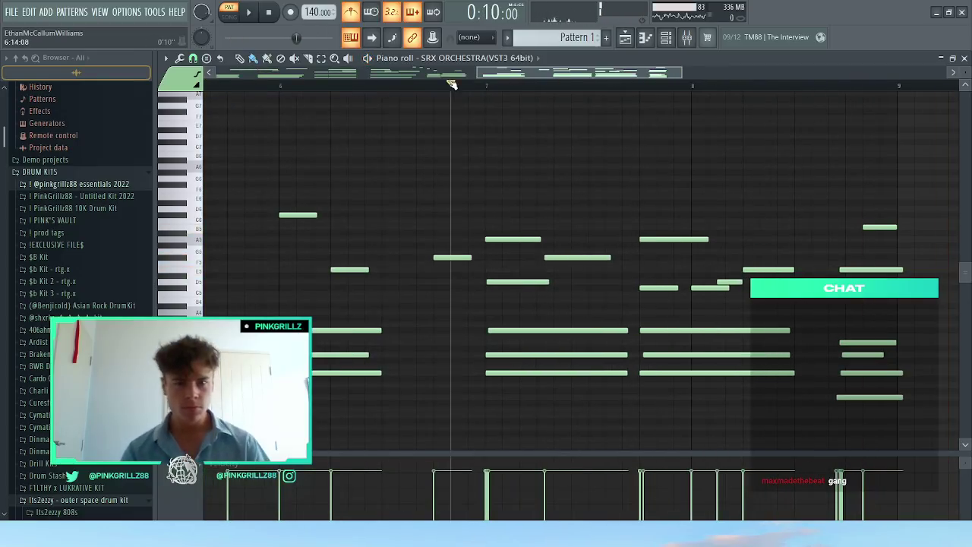
pyautogui.moveTo(846, 183); pyautogui.dragTo(924, 456)
pyautogui.press('Delete')
pyautogui.scroll(-4, 674, 355)
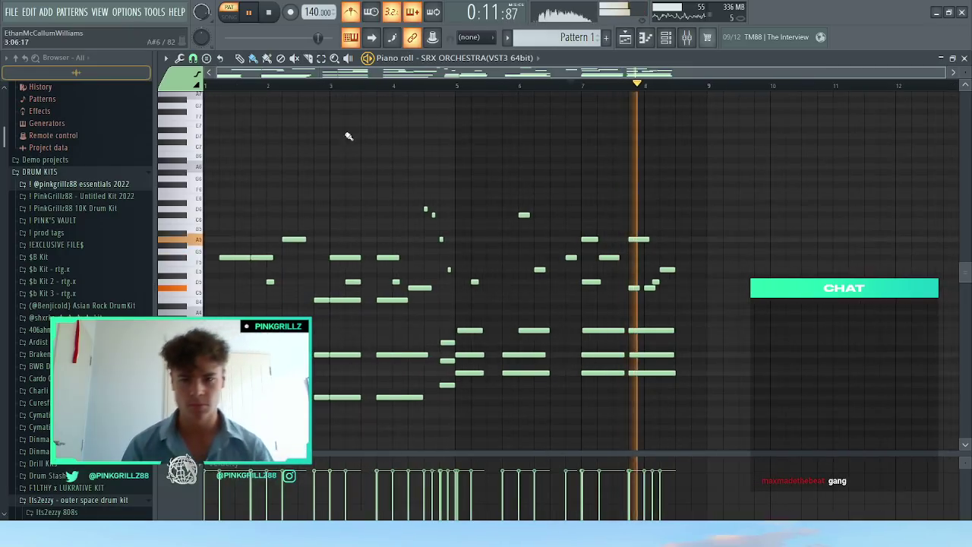
# Step: Transpose all notes in the pattern up one semitone and clear the selection
pyautogui.press('space')
pyautogui.hotkey('ctrl', 'a')
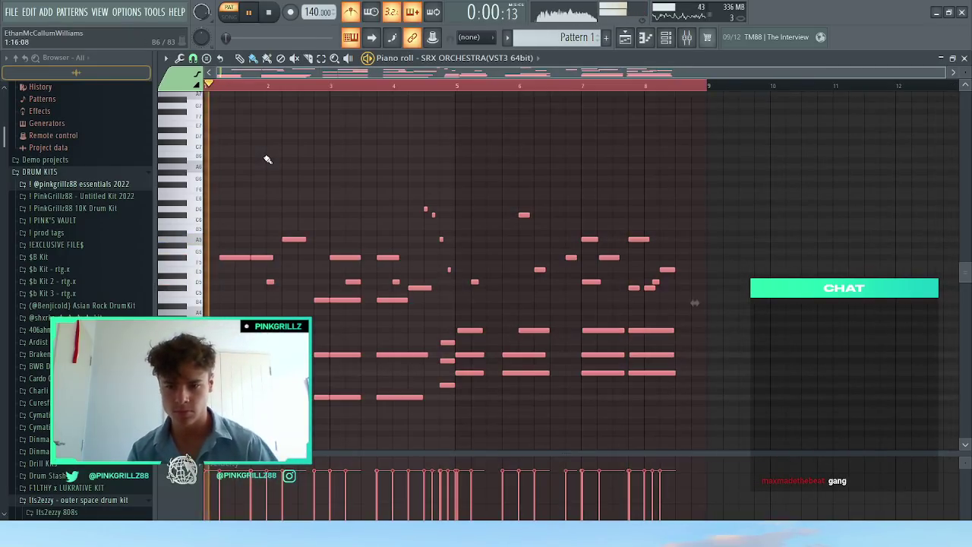
pyautogui.hotkey('shift', 'Up')
pyautogui.hotkey('ctrl', 'd')
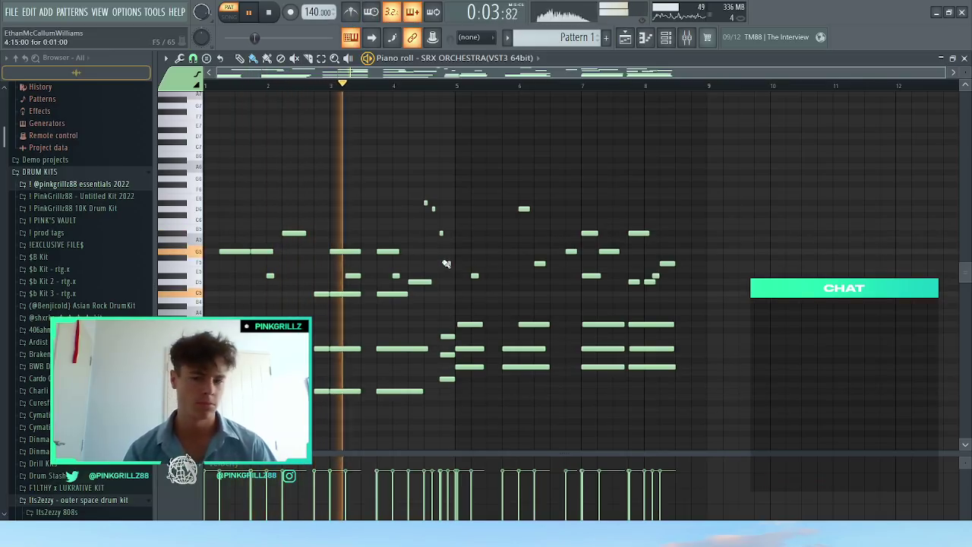
# Step: Copy the short three-note chord at the end of bar 4 to the end of bar 8
pyautogui.moveTo(433, 388); pyautogui.dragTo(698, 335)
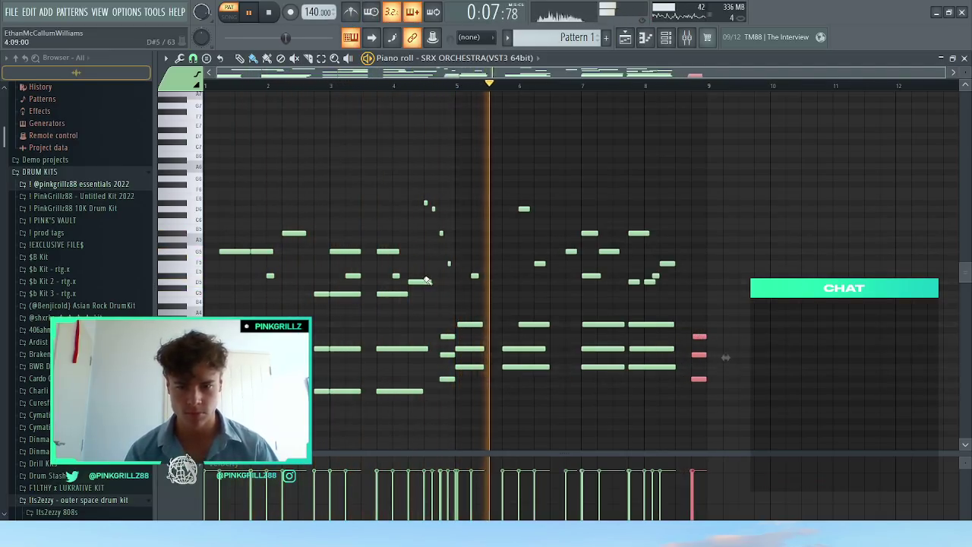
# Step: Lengthen and reposition the four descending notes at the end of bar 4 so they run end to end
pyautogui.click(375, 85)
pyautogui.scroll(3, 424, 190)
pyautogui.moveTo(417, 183); pyautogui.dragTo(538, 281)
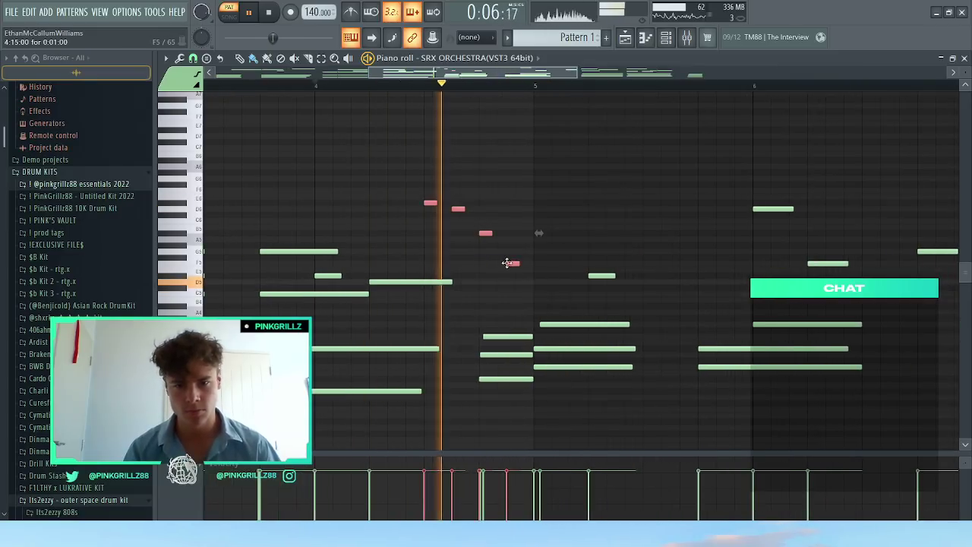
pyautogui.hotkey('ctrl', 'q')
pyautogui.hotkey('ctrl', 'd')
pyautogui.moveTo(464, 209); pyautogui.dragTo(489, 265)
# Step: Continue the descending run at the end of bar 4 with a D#5 and a D5 placed end to end
pyautogui.click(506, 277)
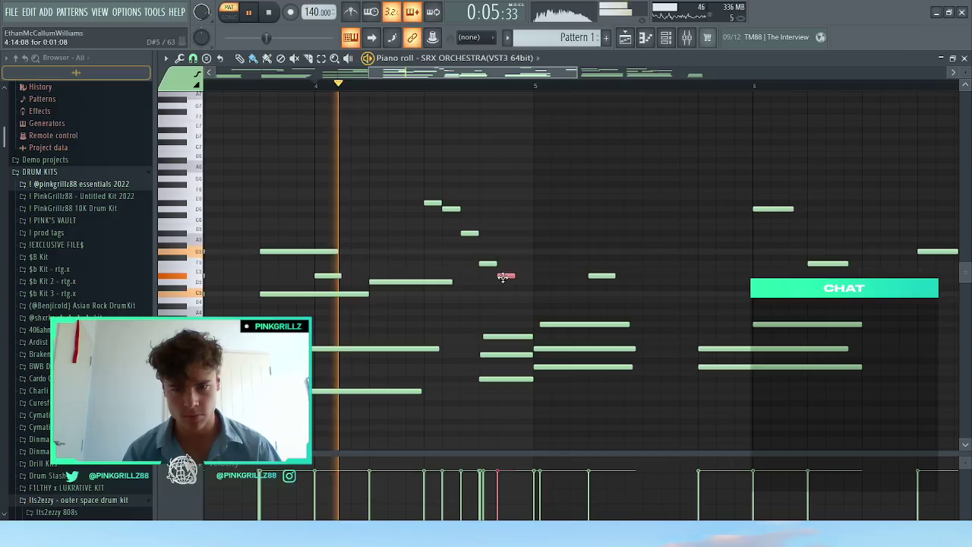
pyautogui.click(524, 276)
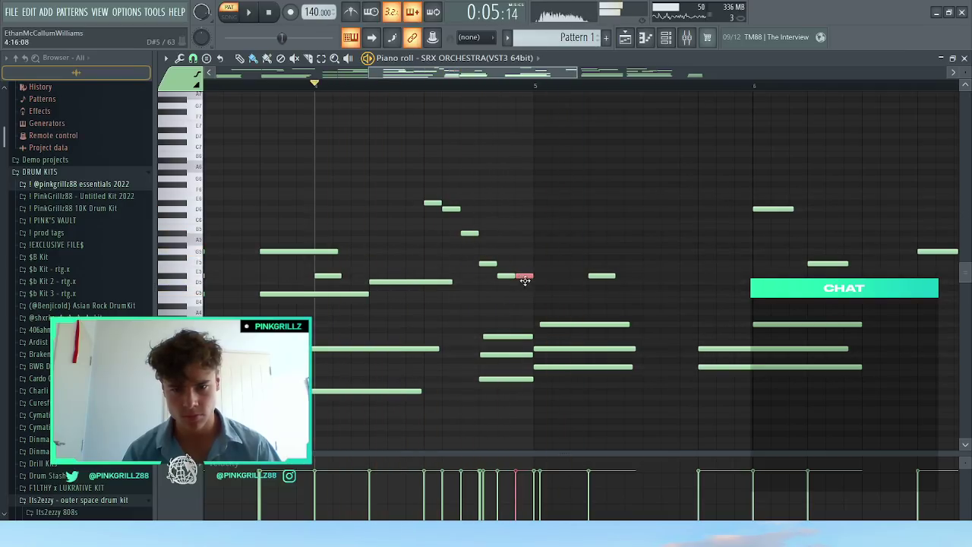
pyautogui.moveTo(525, 288)
pyautogui.mouseDown()
pyautogui.moveTo(527, 297)
pyautogui.moveTo(527, 287)
pyautogui.mouseUp()
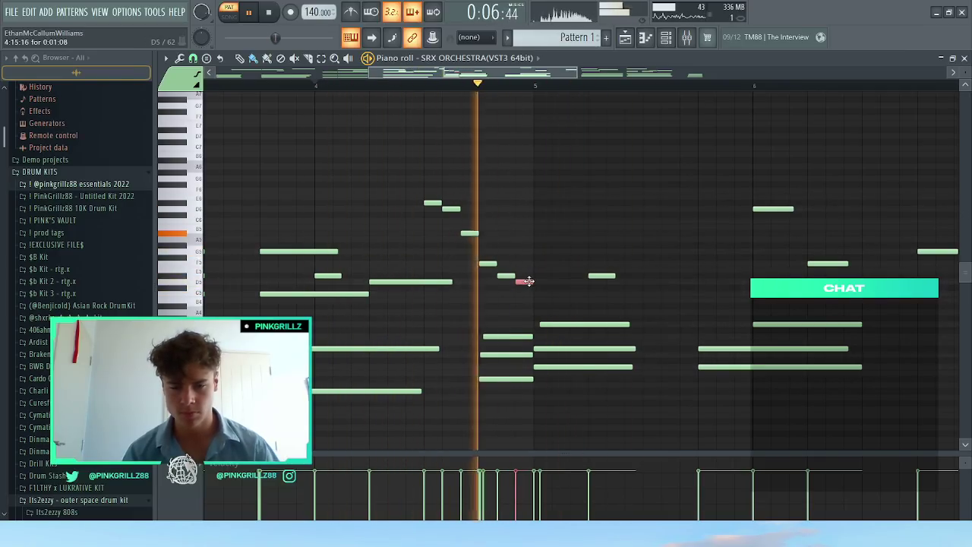
# Step: Raise the last note of the run at the end of bar 4 to F5, after auditioning it an octave higher
pyautogui.hotkey('shift', 'Up')
pyautogui.hotkey('shift', 'Up')
pyautogui.hotkey('shift', 'Up')
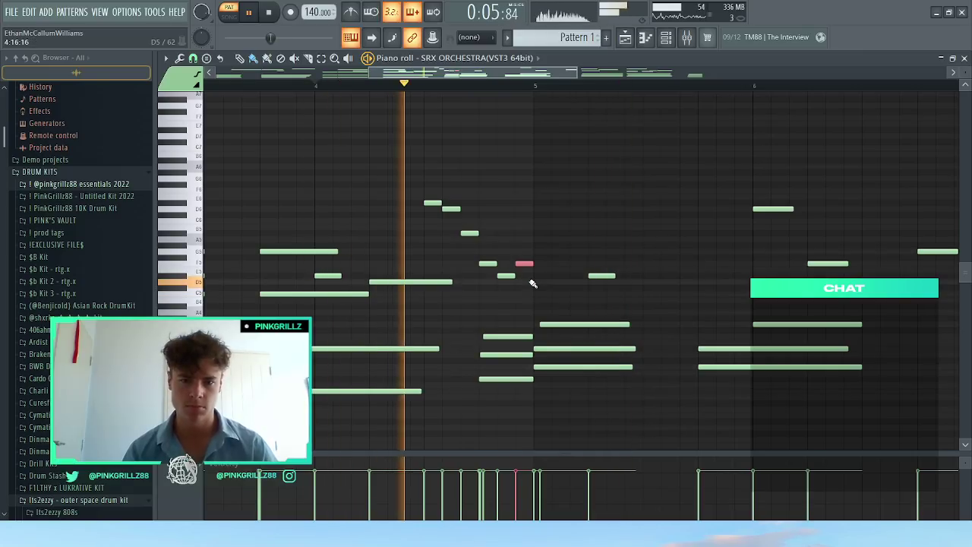
pyautogui.press('space')
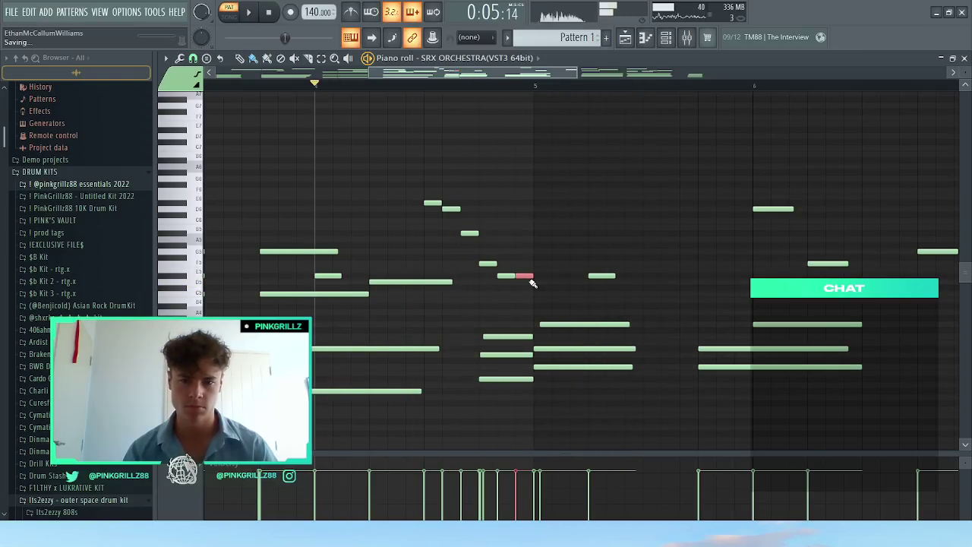
pyautogui.press('space')
pyautogui.hotkey('shift', 'Up')
pyautogui.hotkey('shift', 'Up')
pyautogui.hotkey('ctrl', 'Up')
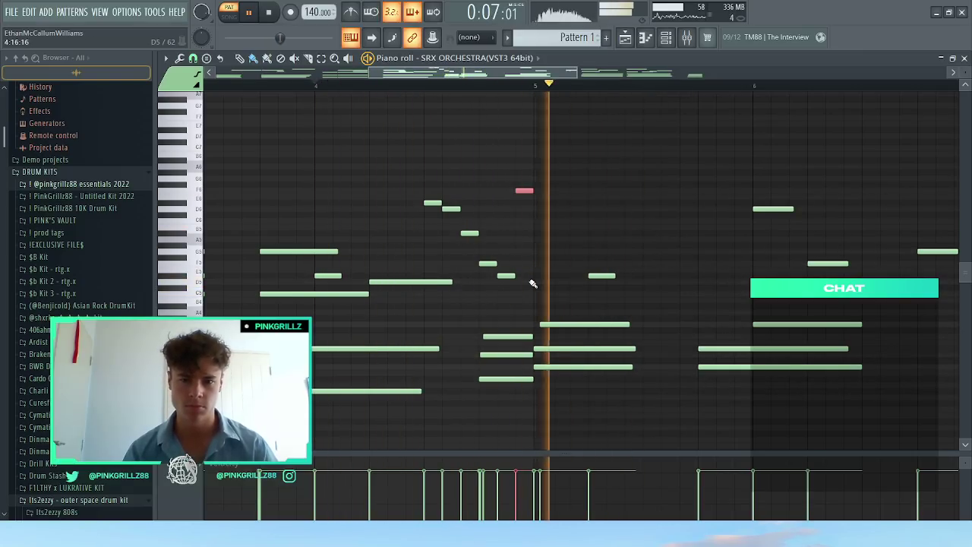
pyautogui.press('space')
pyautogui.press('space')
pyautogui.hotkey('ctrl', 'z')
pyautogui.keyDown('ctrl'); pyautogui.rightClick(532, 284); pyautogui.keyUp('ctrl')
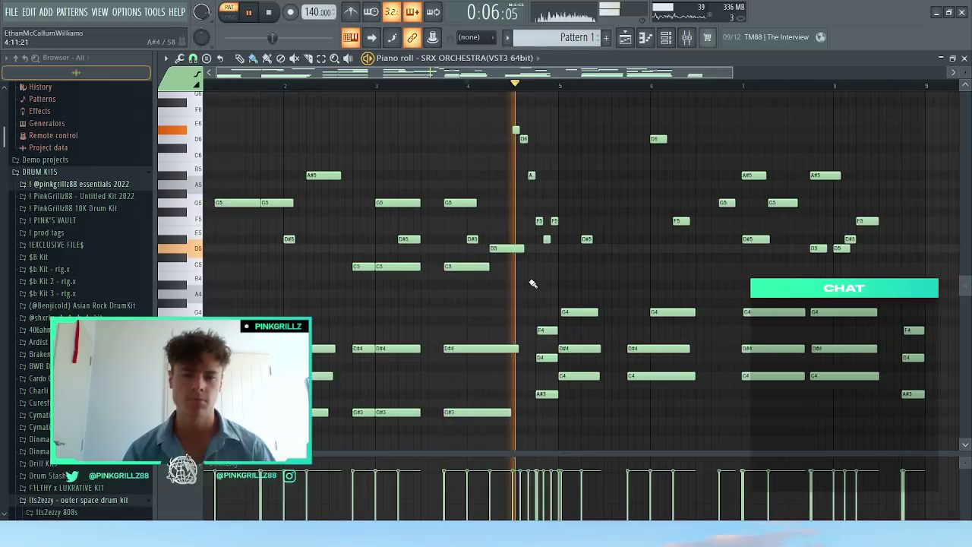
# Step: Raise the D4 in the chord at the end of bar 8 by one octave to D5
pyautogui.scroll(-2, 541, 279)
pyautogui.scroll(3, 694, 319)
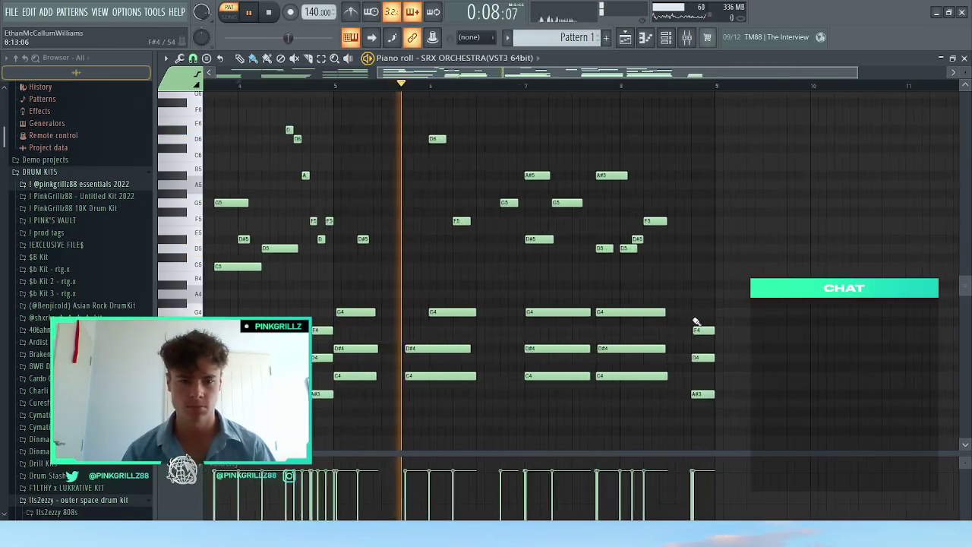
pyautogui.moveTo(710, 299); pyautogui.dragTo(723, 402)
pyautogui.scroll(-2, 723, 388)
pyautogui.keyDown('ctrl'); pyautogui.click(719, 358); pyautogui.keyUp('ctrl')
pyautogui.hotkey('ctrl', 'Up')
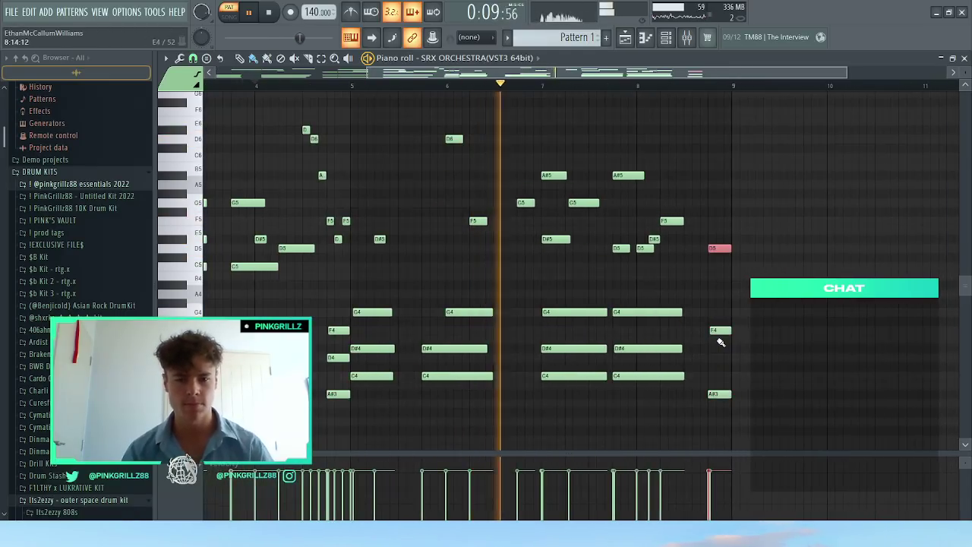
# Step: Add a note between F4 and D5 in the chord at the end of bar 8 and tune it to A#4
pyautogui.click(720, 294)
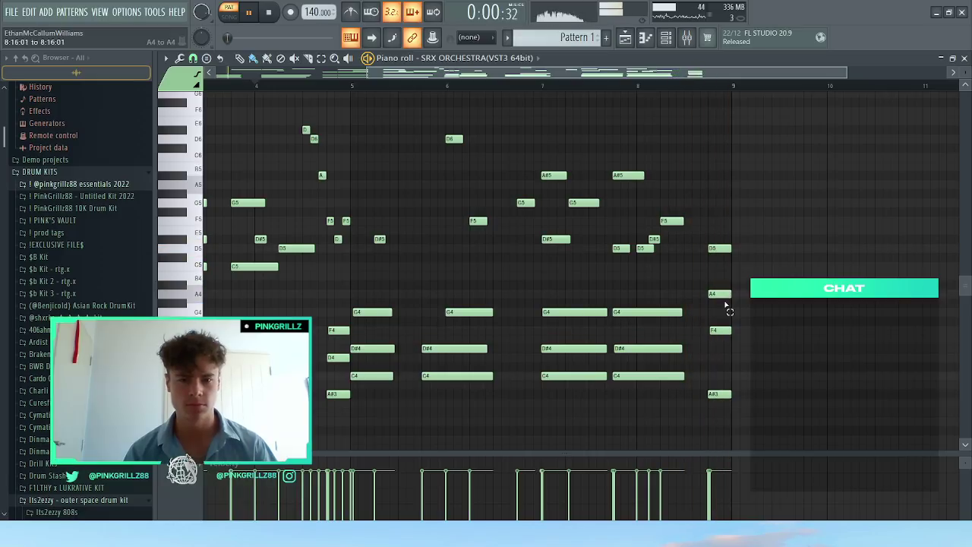
pyautogui.hotkey('shift', 'Down')
pyautogui.click(686, 86)
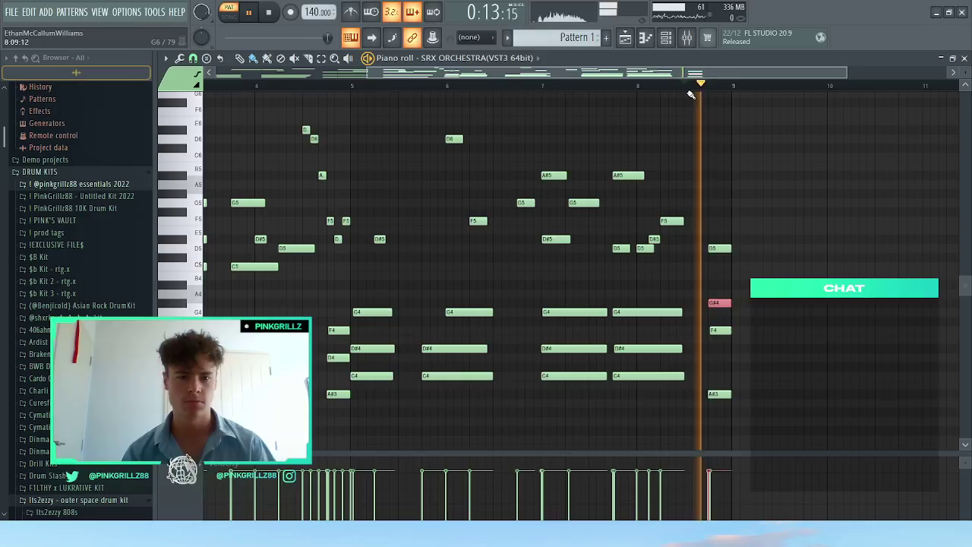
pyautogui.hotkey('shift', 'Up')
pyautogui.hotkey('shift', 'Up')
pyautogui.hotkey('shift', 'Up')
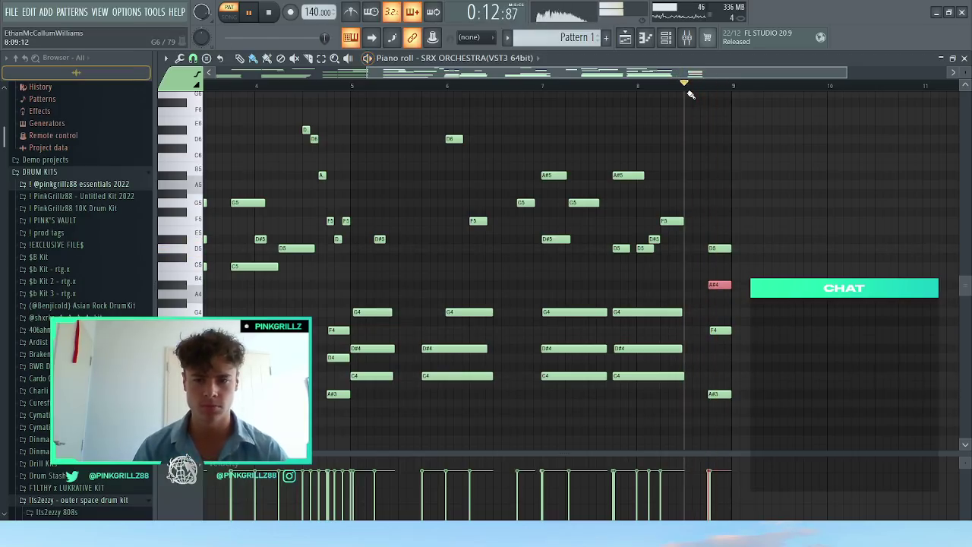
pyautogui.hotkey('ctrl', 'Up')
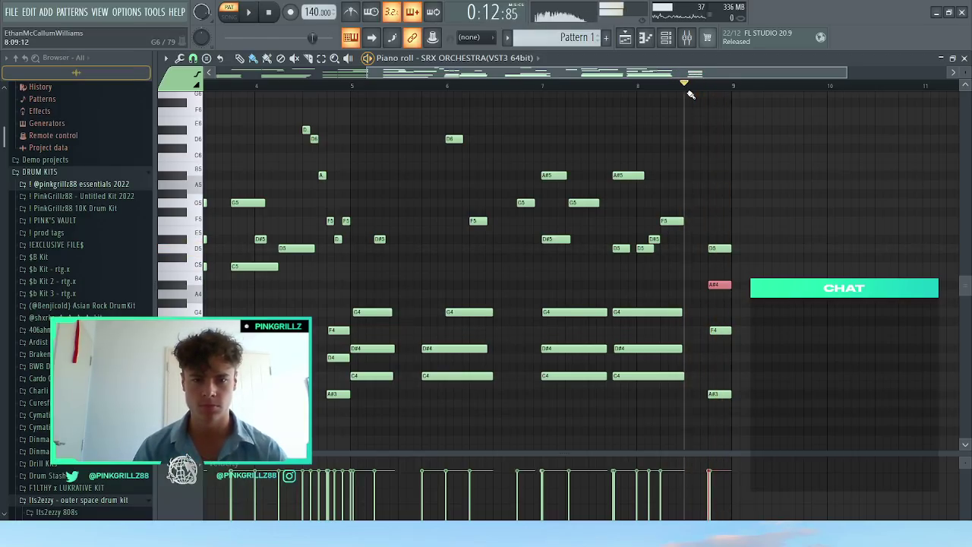
# Step: Raise the D#4 of the chord at the start of bar 5 by one octave to D#5
pyautogui.scroll(-2, 660, 88)
pyautogui.click(439, 86)
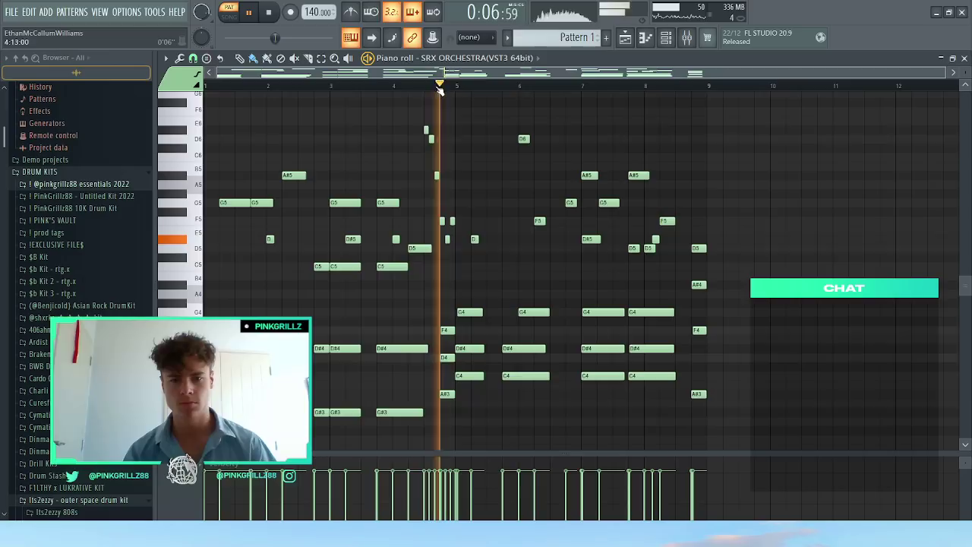
pyautogui.click(474, 348)
pyautogui.hotkey('ctrl', 'Up')
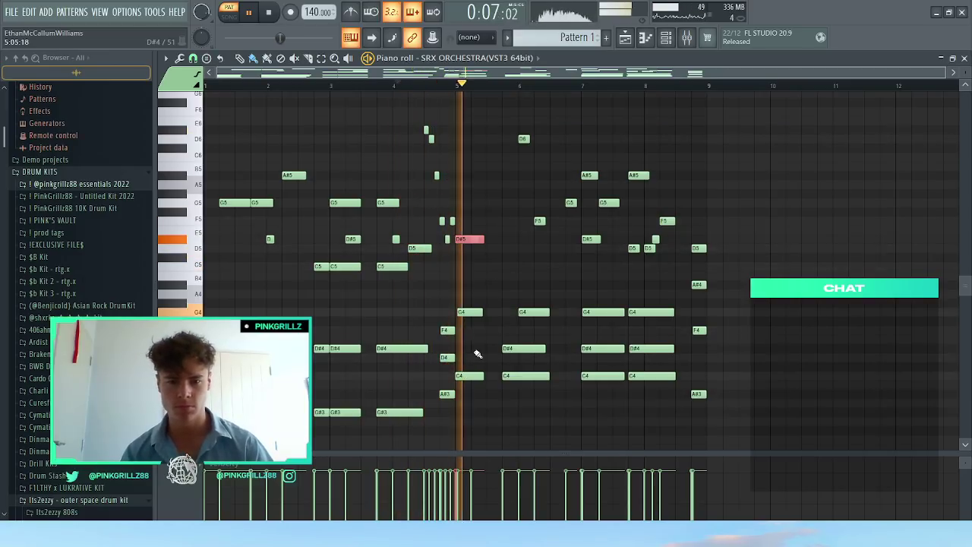
pyautogui.hotkey('ctrl', 'Down')
pyautogui.hotkey('ctrl', 'Up')
pyautogui.click(510, 349)
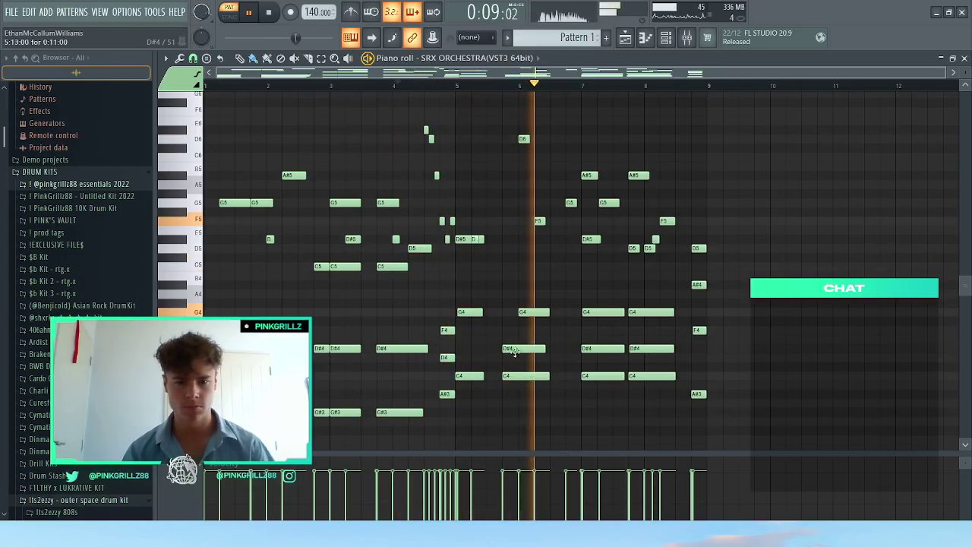
pyautogui.keyDown('ctrl'); pyautogui.click(516, 352); pyautogui.keyUp('ctrl')
pyautogui.scroll(2, 517, 334)
pyautogui.scroll(-2, 532, 319)
pyautogui.keyDown('ctrl'); pyautogui.click(573, 282); pyautogui.keyUp('ctrl')
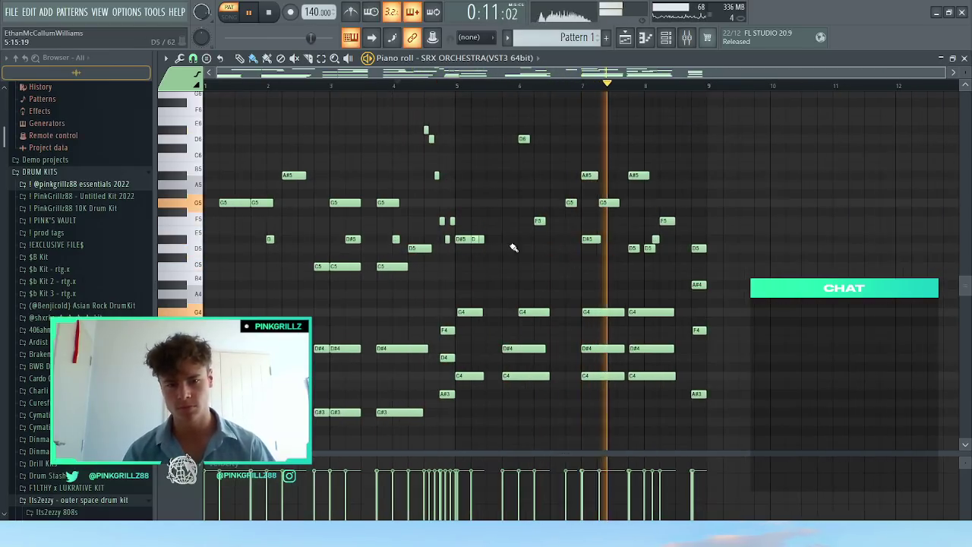
# Step: Quantize the D5, D#5 and F5 notes of the short rising run at the start of bar 8
pyautogui.scroll(4, 581, 182)
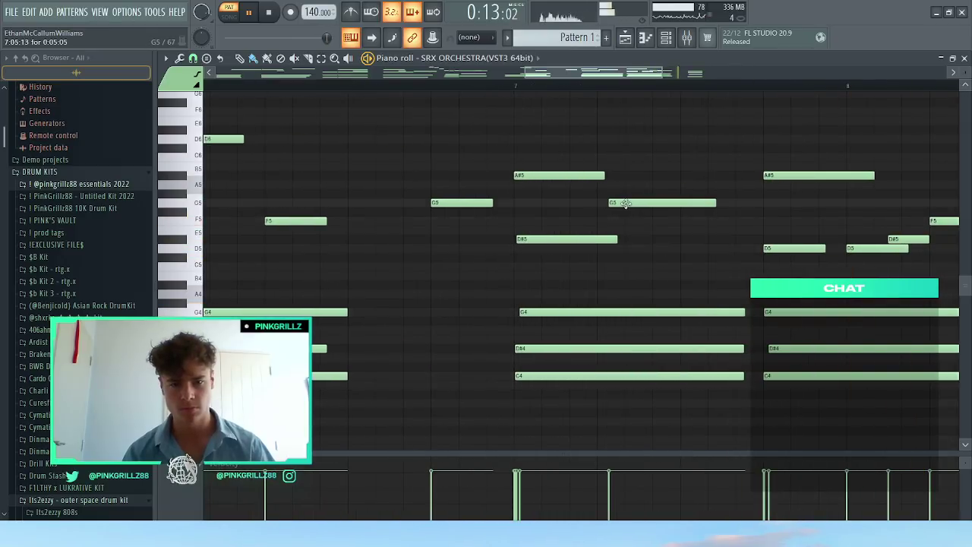
pyautogui.scroll(-2, 722, 232)
pyautogui.scroll(3, 762, 277)
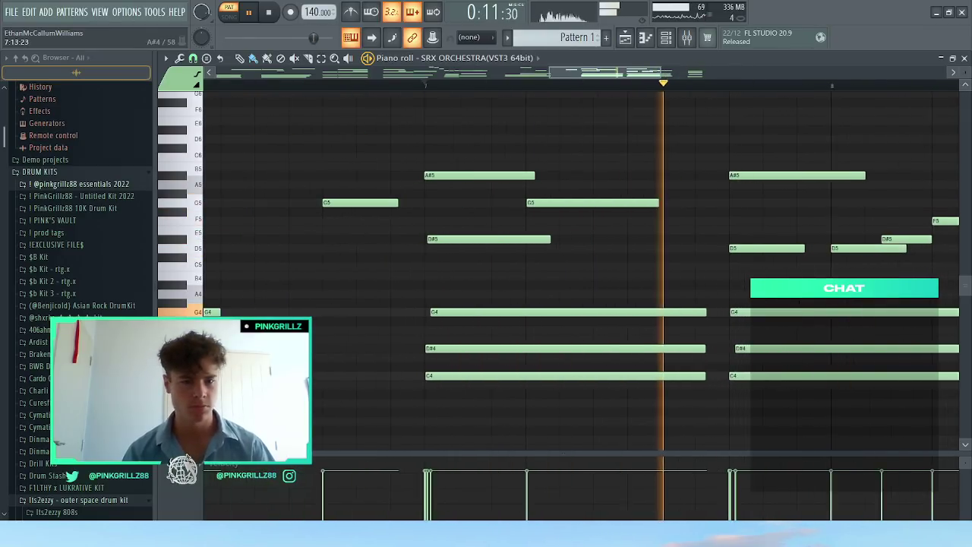
pyautogui.moveTo(767, 292); pyautogui.dragTo(741, 387)
pyautogui.scroll(-2, 733, 345)
pyautogui.scroll(2, 939, 344)
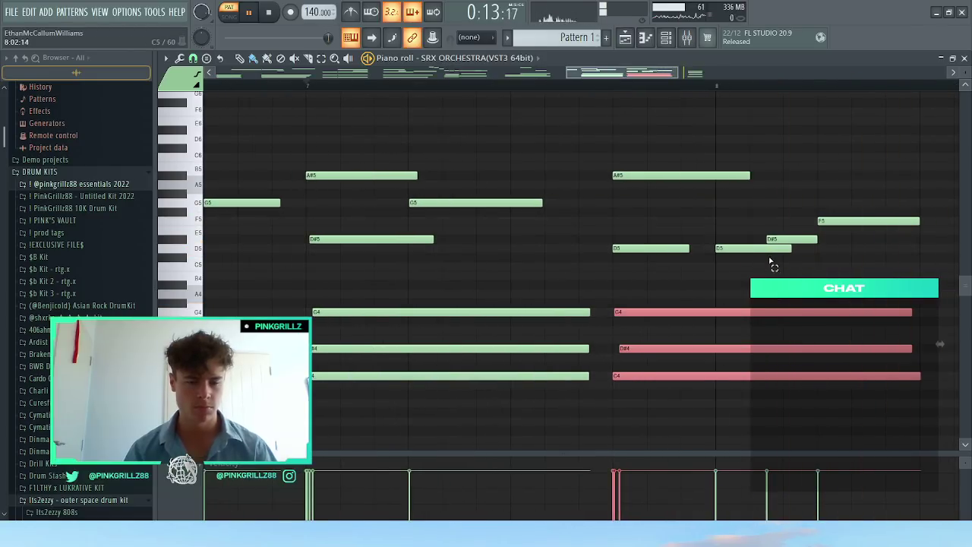
pyautogui.moveTo(772, 264); pyautogui.dragTo(824, 218)
pyautogui.hotkey('ctrl', 'q')
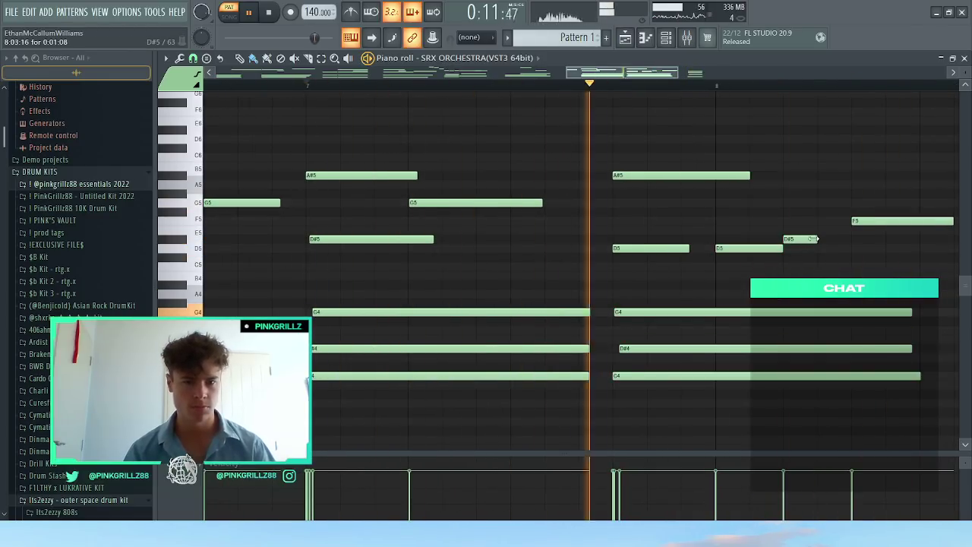
# Step: Place the rising notes in bar 8 end to end and continue the run with G5, A#5 and B5
pyautogui.scroll(-3, 866, 223)
pyautogui.press('space')
pyautogui.press('space')
pyautogui.moveTo(876, 222)
pyautogui.mouseDown()
pyautogui.moveTo(861, 221)
pyautogui.moveTo(883, 203)
pyautogui.mouseUp()
pyautogui.click(867, 201)
pyautogui.rightClick(874, 200)
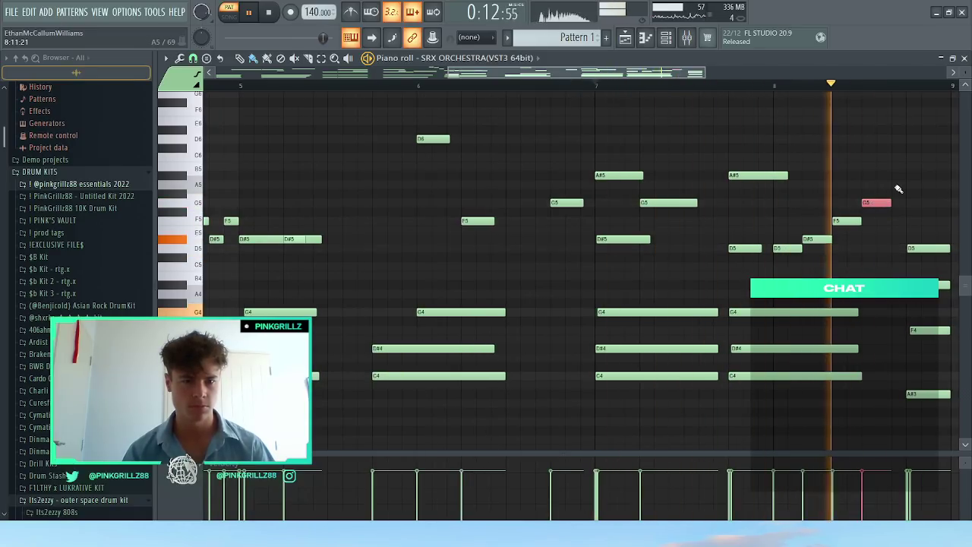
pyautogui.click(902, 177)
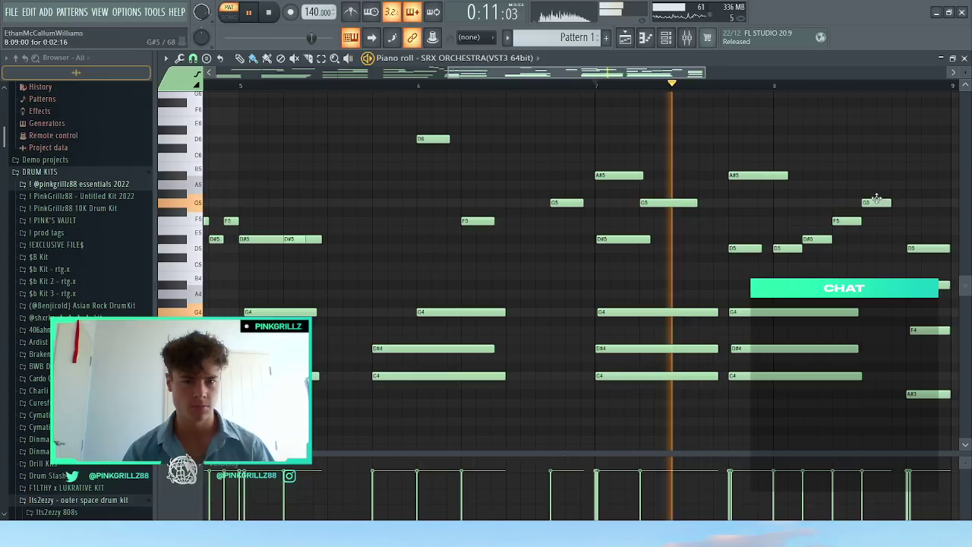
pyautogui.click(903, 175)
pyautogui.click(928, 167)
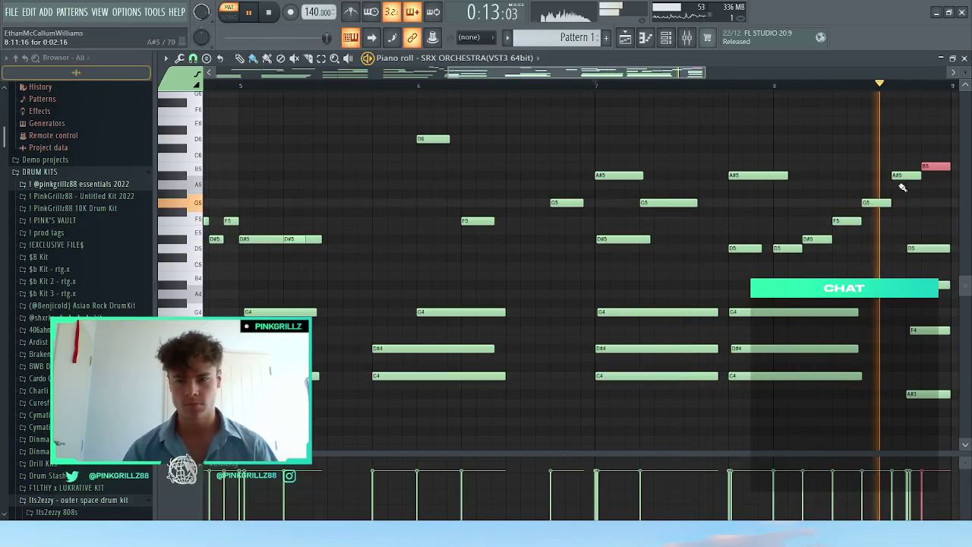
# Step: Try D6 as the last note of the rising run at the end of bar 8
pyautogui.scroll(-6, 878, 189)
pyautogui.press('space')
pyautogui.press('space')
pyautogui.scroll(6, 886, 177)
pyautogui.moveTo(848, 175); pyautogui.dragTo(878, 139)
pyautogui.keyDown('ctrl'); pyautogui.click(869, 176); pyautogui.keyUp('ctrl')
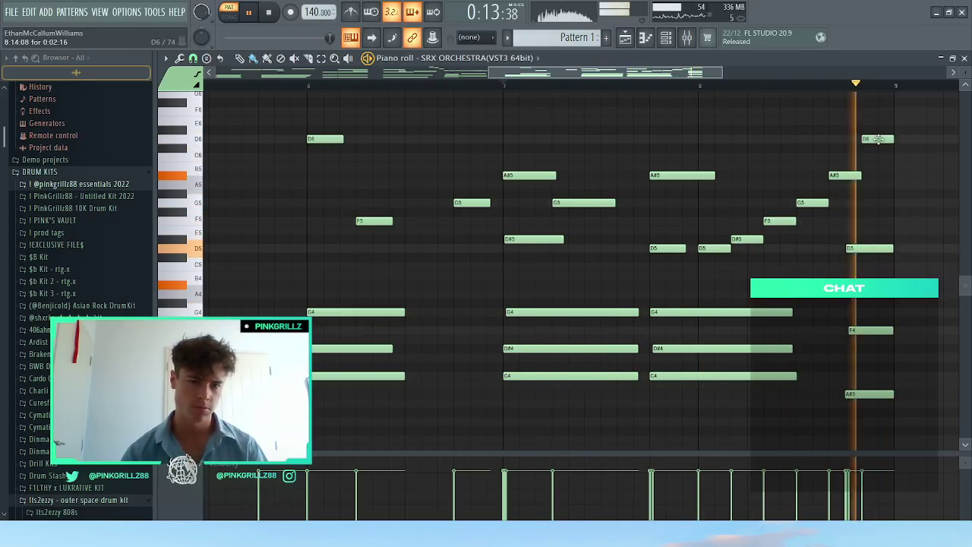
# Step: Set the last note of the bar 8 rising run to C6 and the SRX ORCHESTRA channel volume to 86%
pyautogui.scroll(-3, 752, 210)
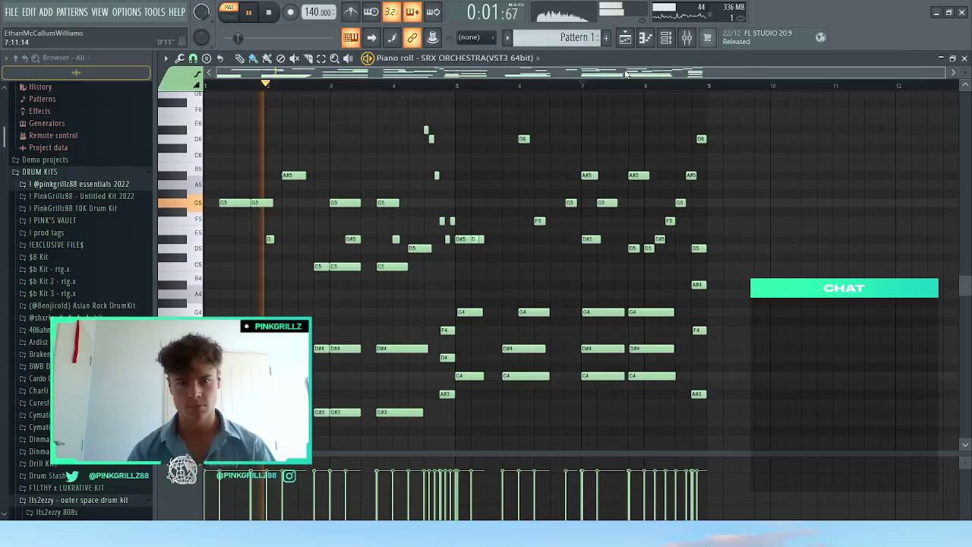
pyautogui.click(667, 37)
pyautogui.click(667, 37)
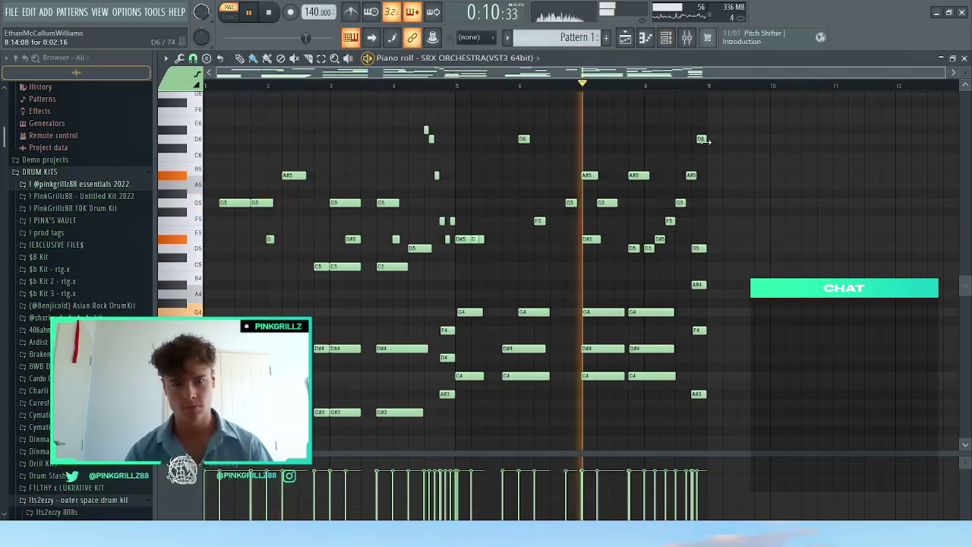
pyautogui.moveTo(706, 141); pyautogui.dragTo(706, 157)
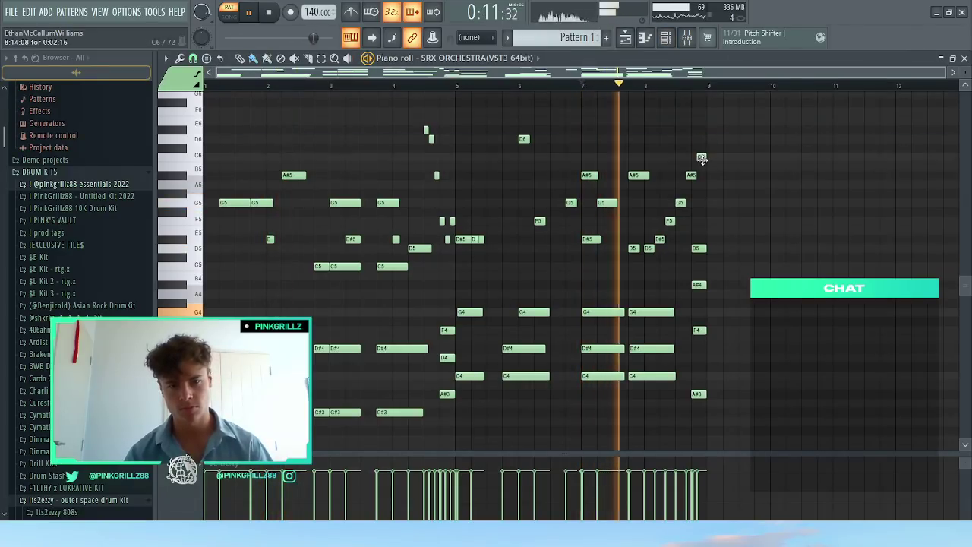
pyautogui.click(666, 37)
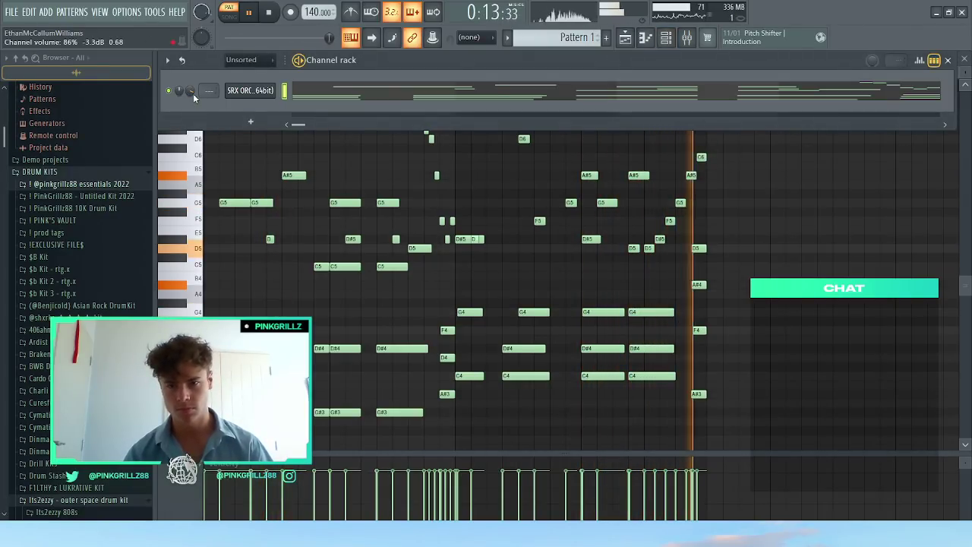
pyautogui.rightClick(363, 226)
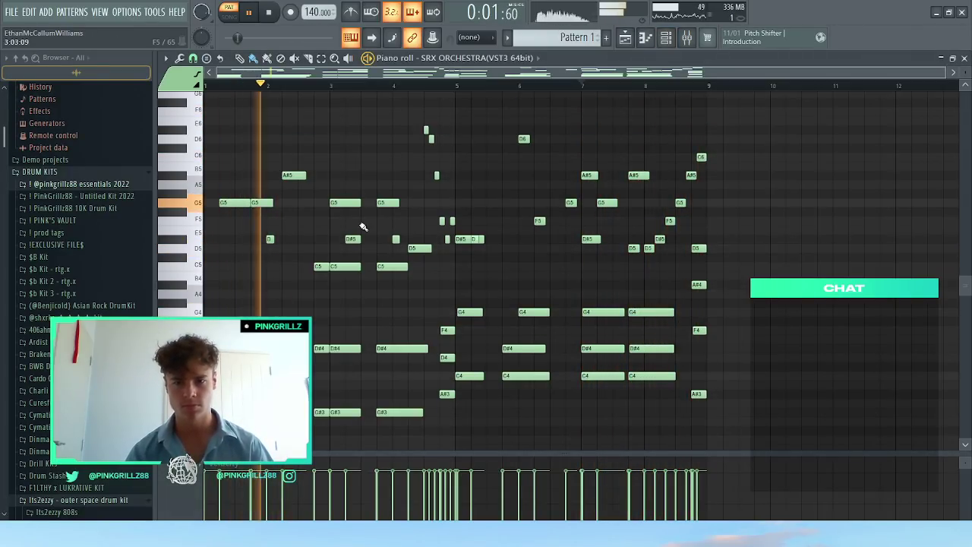
# Step: Transpose all notes in the pattern up one semitone, play them back and clear the selection
pyautogui.hotkey('ctrl', 'a')
pyautogui.press('Up')
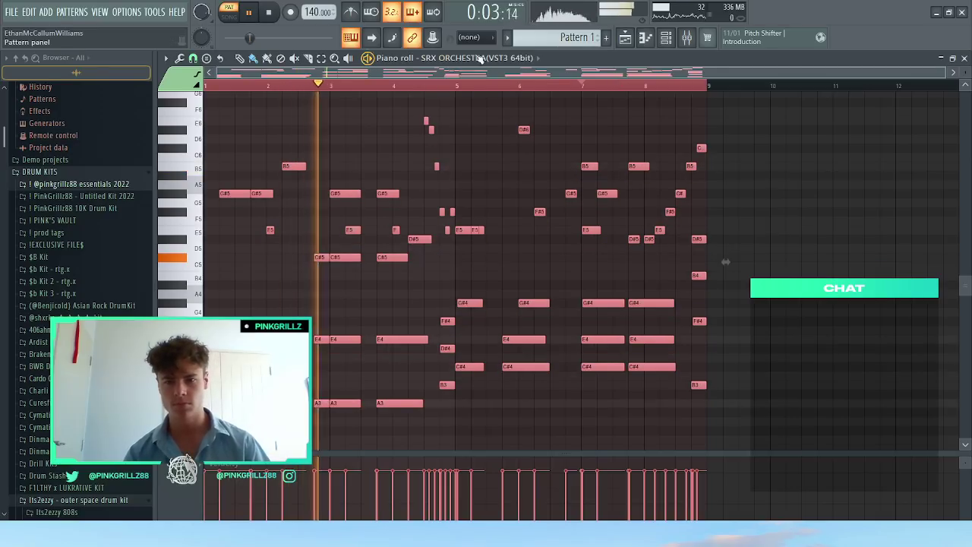
pyautogui.press('space')
pyautogui.press('space')
pyautogui.hotkey('ctrl', 'd')
# Step: Raise the SRX ORCHESTRA channel's volume slightly in the channel rack and return to the piano roll
pyautogui.click(666, 38)
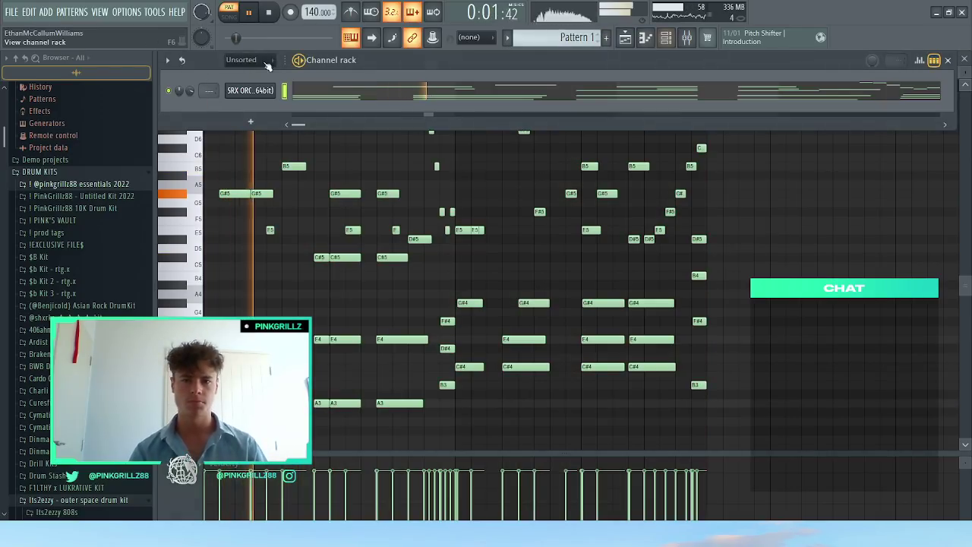
pyautogui.rightClick(266, 274)
pyautogui.click(667, 37)
pyautogui.moveTo(193, 94); pyautogui.dragTo(193, 86)
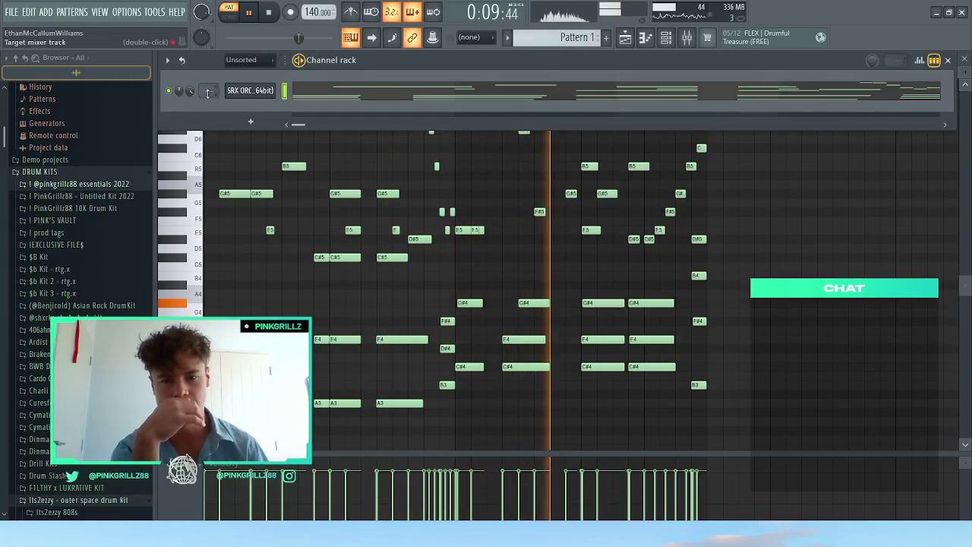
pyautogui.rightClick(354, 251)
# Step: Randomize the velocities of all notes in the pattern slightly and clear the selection
pyautogui.hotkey('ctrl', 'a')
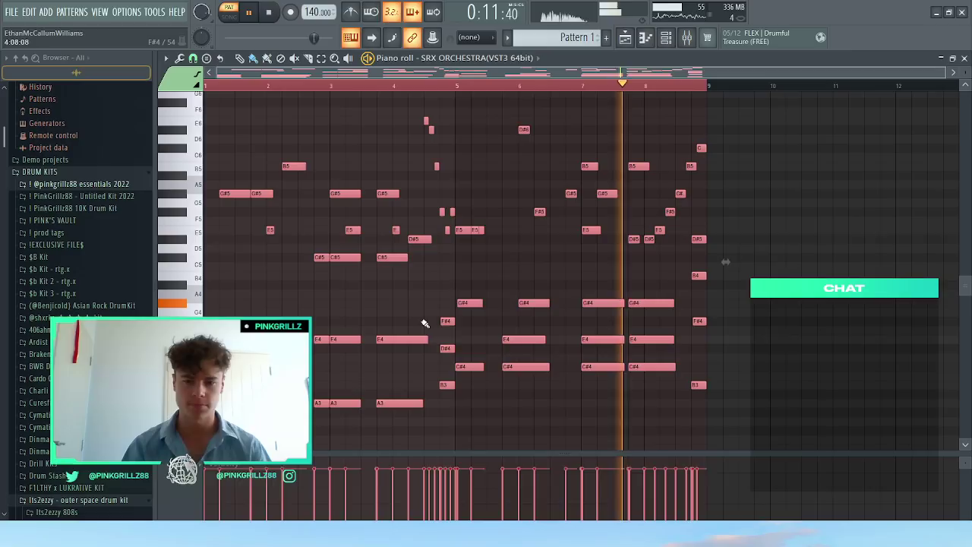
pyautogui.hotkey('alt', 'r')
pyautogui.moveTo(461, 319); pyautogui.dragTo(487, 334)
pyautogui.click(558, 386)
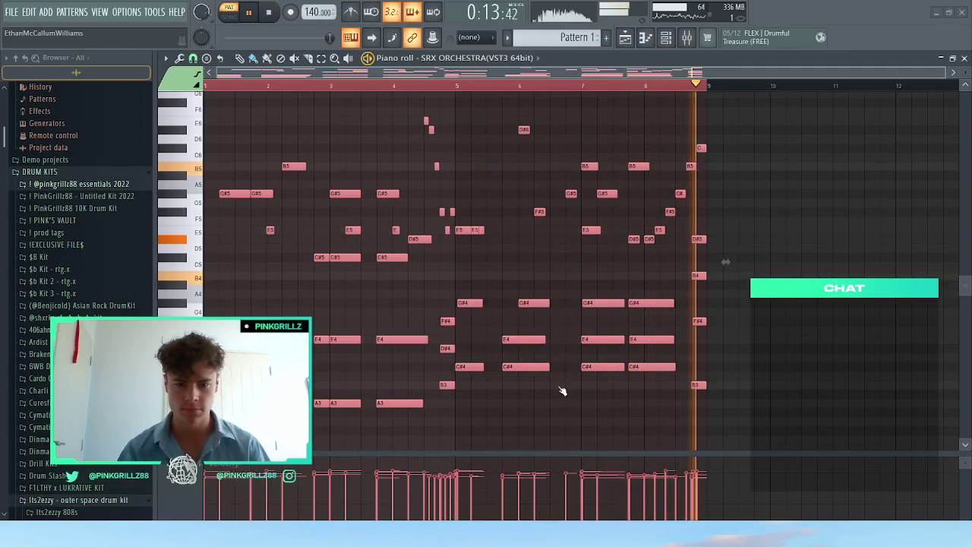
pyautogui.hotkey('ctrl', 'd')
# Step: In the rising run at the end of bar 8, lower the G#5 to E5 and raise the following B5 to C#6
pyautogui.click(583, 88)
pyautogui.scroll(3, 663, 209)
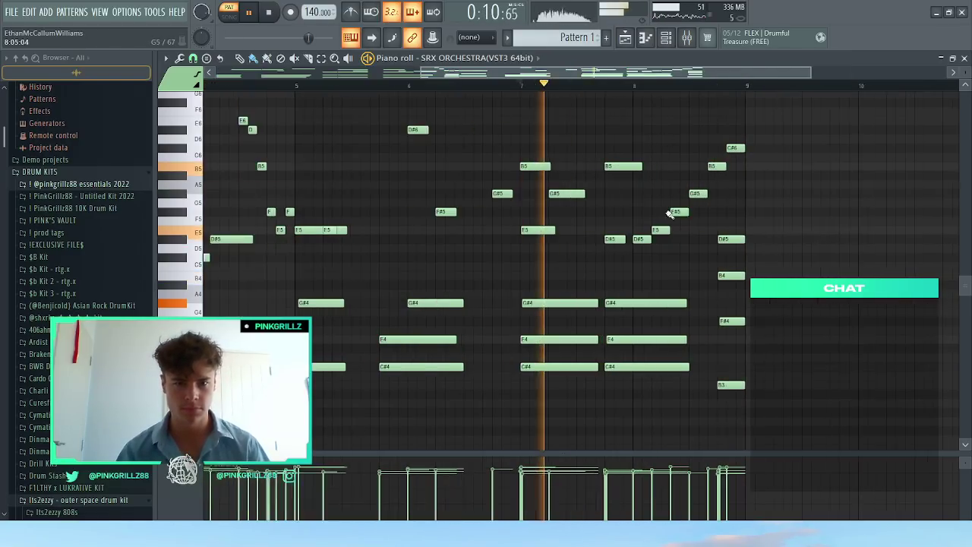
pyautogui.moveTo(701, 195); pyautogui.dragTo(698, 242)
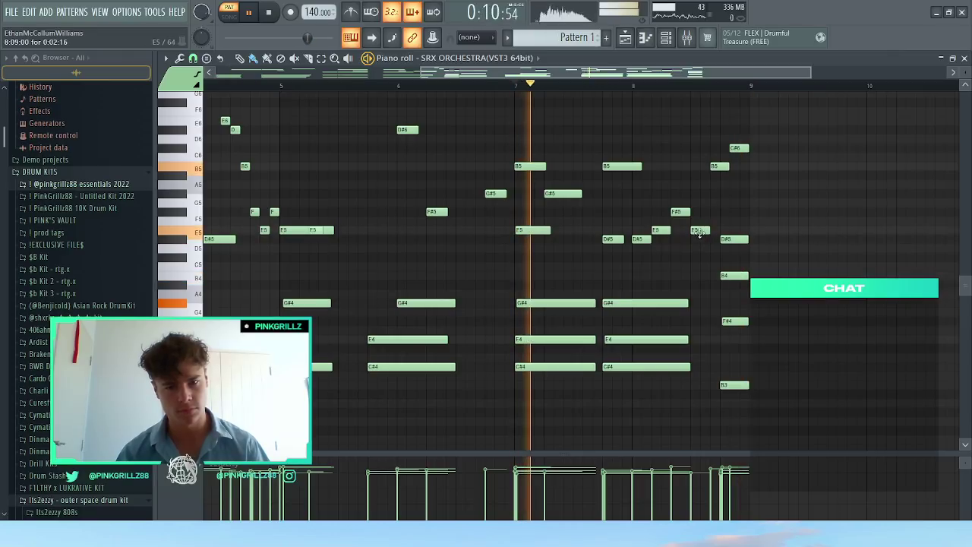
pyautogui.click(714, 147)
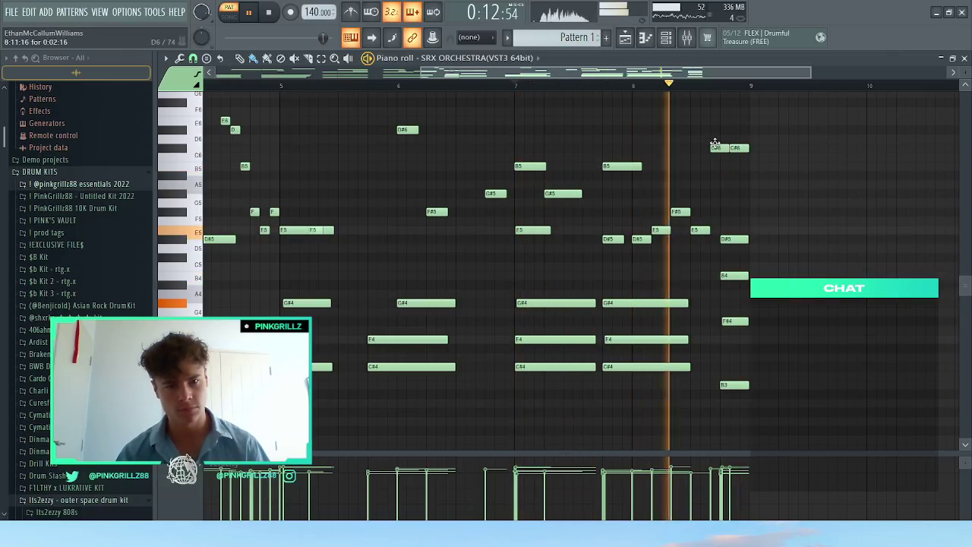
# Step: Change the two C#6 notes at the end of bar 8 to D#5 and B4 and clear the selection
pyautogui.moveTo(715, 143); pyautogui.dragTo(739, 164)
pyautogui.moveTo(752, 178); pyautogui.dragTo(704, 114)
pyautogui.hotkey('ctrl', 'Down')
pyautogui.scroll(2, 742, 267)
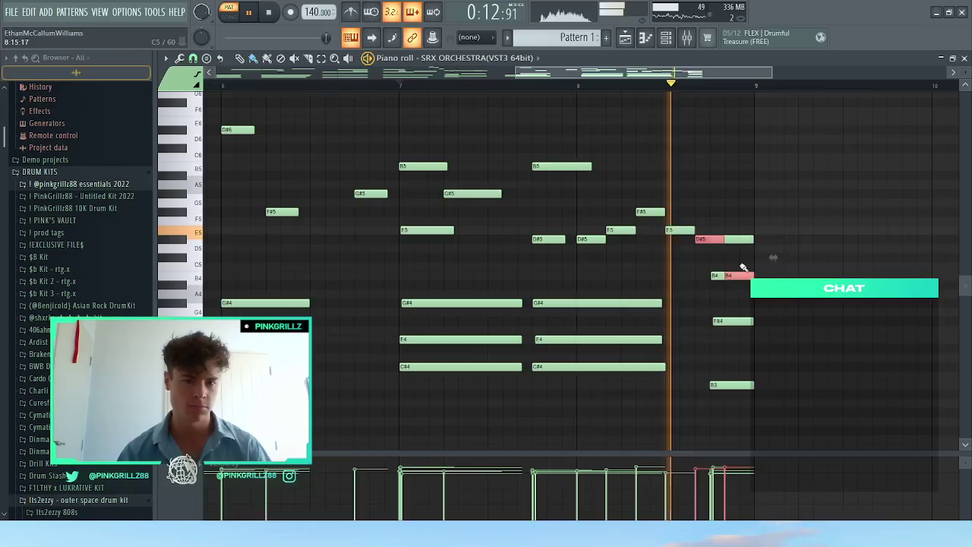
pyautogui.keyDown('ctrl'); pyautogui.click(742, 267); pyautogui.keyUp('ctrl')
pyautogui.click(668, 40)
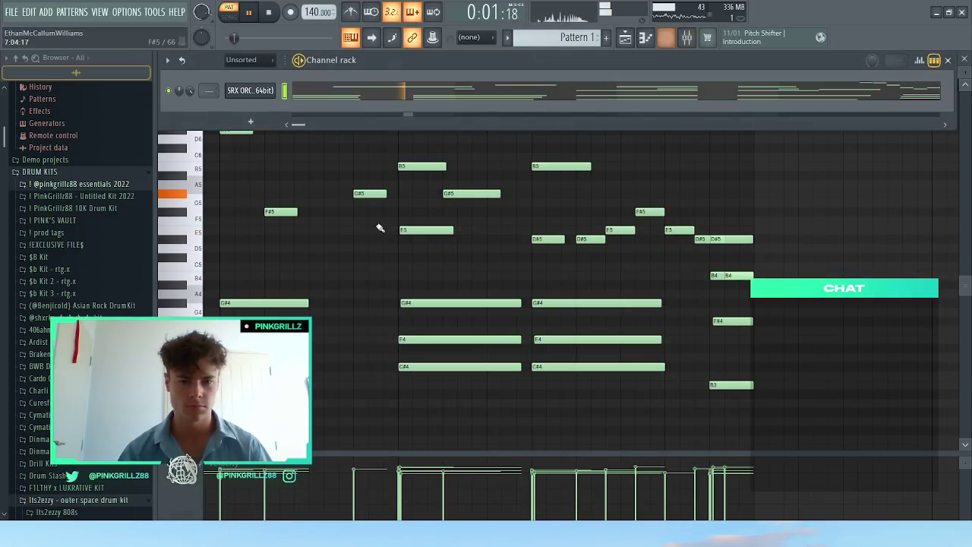
pyautogui.click(543, 90)
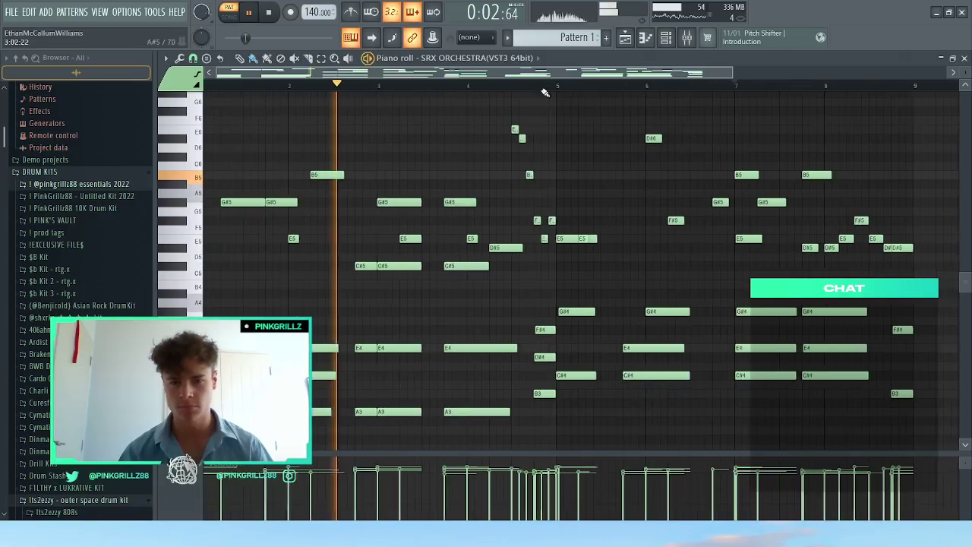
pyautogui.click(668, 38)
pyautogui.click(251, 121)
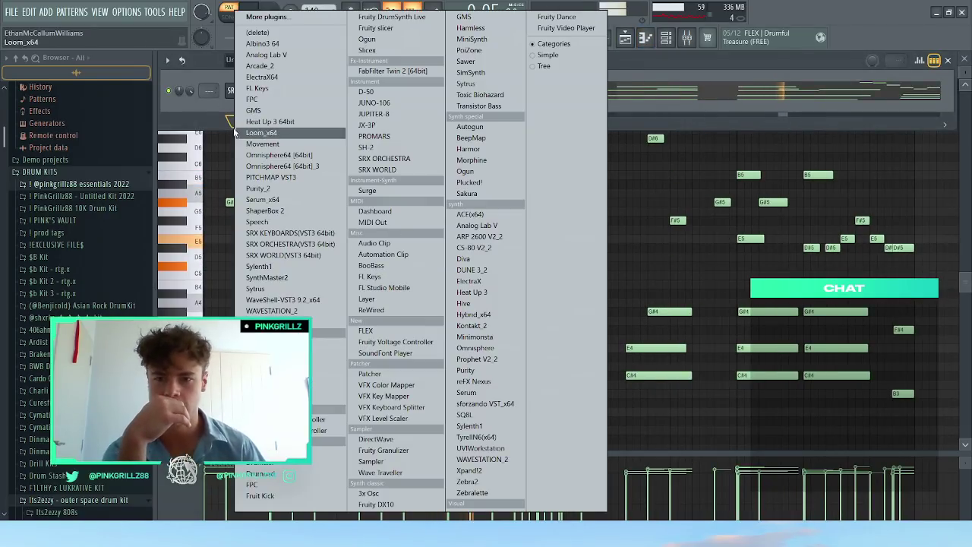
pyautogui.click(233, 130)
# Step: Route the SRX ORCHESTRA channel to mixer insert 1 and load Fruity Parametric EQ 2 in its first effect slot
pyautogui.click(687, 38)
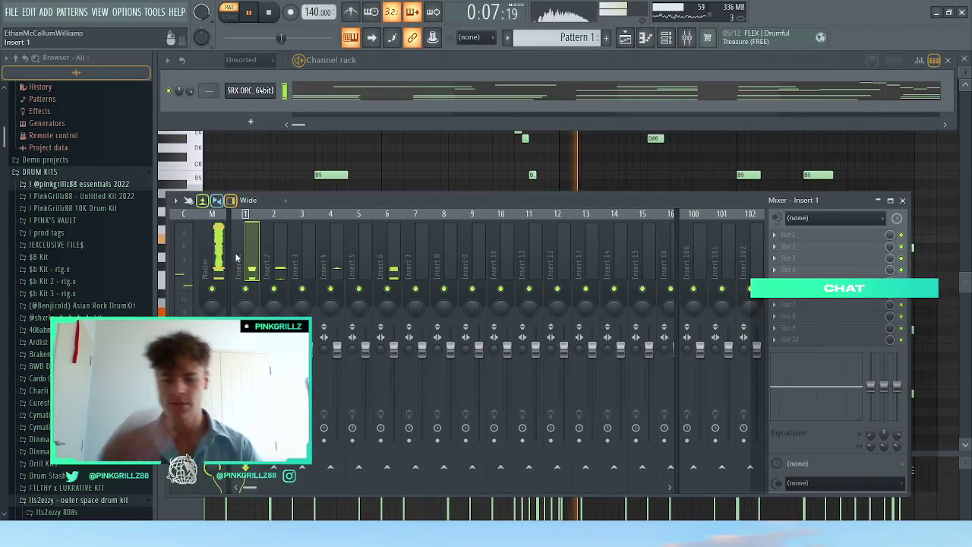
pyautogui.click(810, 238)
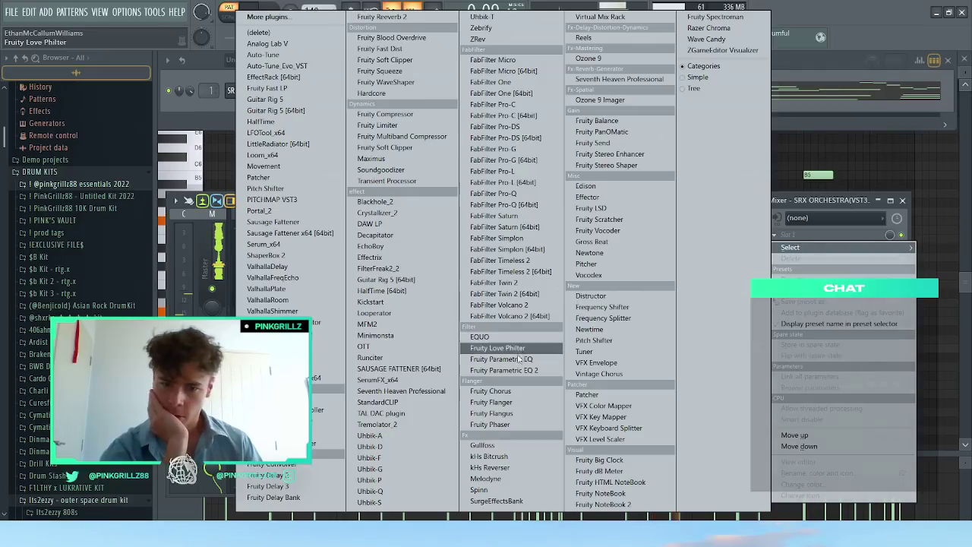
pyautogui.click(501, 370)
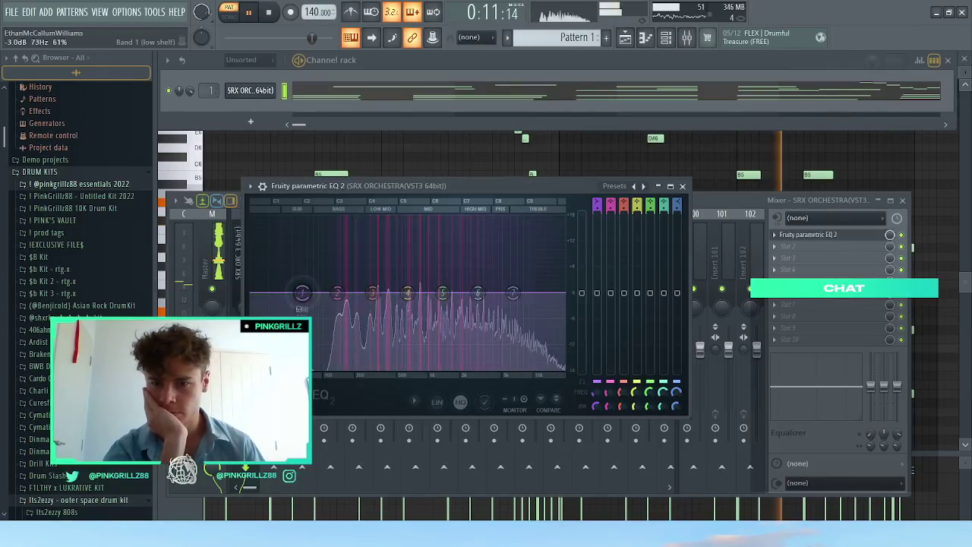
# Step: Cut the strings' low end with EQ band 1 at about 145 Hz, dip band 2 slightly and return to the piano roll
pyautogui.moveTo(303, 293); pyautogui.dragTo(330, 367)
pyautogui.moveTo(341, 297); pyautogui.dragTo(332, 318)
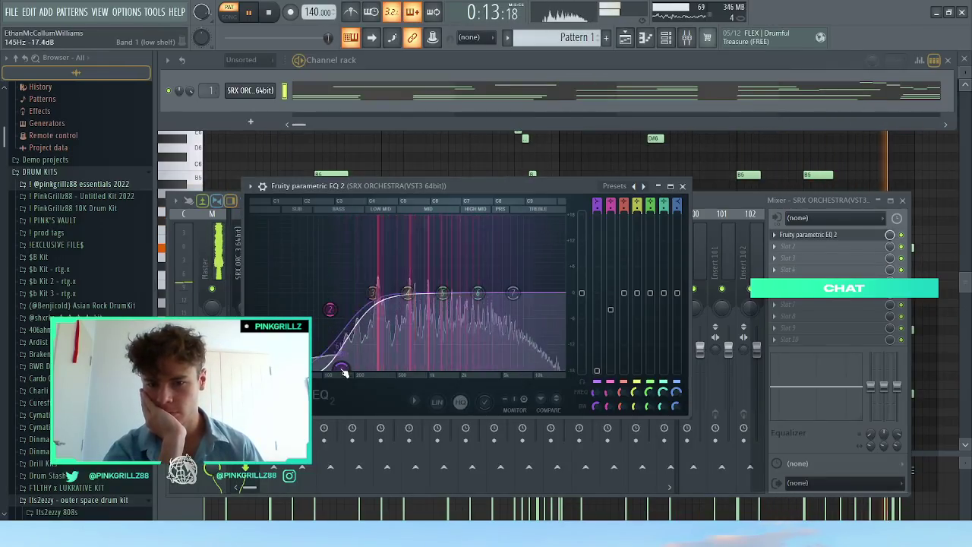
pyautogui.click(332, 93)
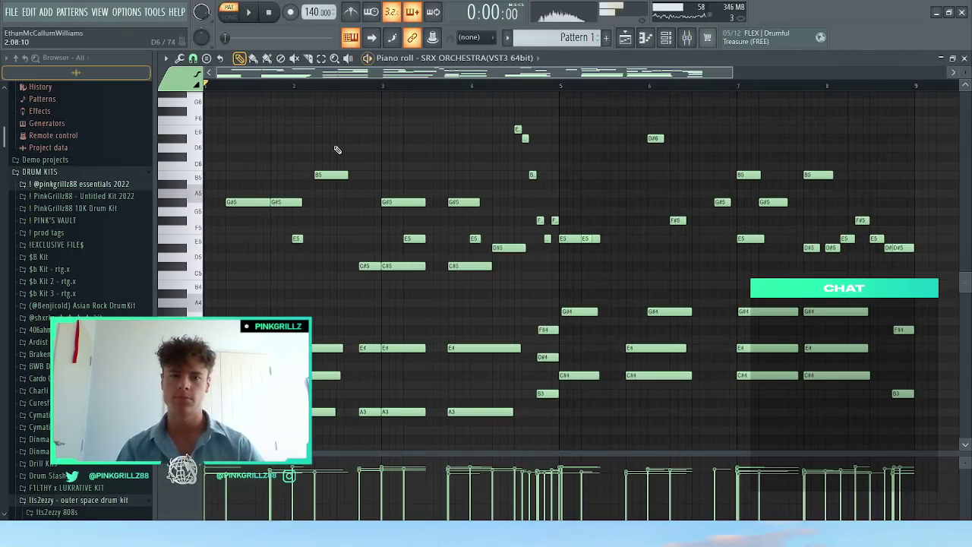
# Step: Transpose all notes in the pattern up five semitones while listening, so the melody starts on C#6
pyautogui.hotkey('shift', 'Up')
pyautogui.hotkey('shift', 'Up')
pyautogui.scroll(1, 338, 149)
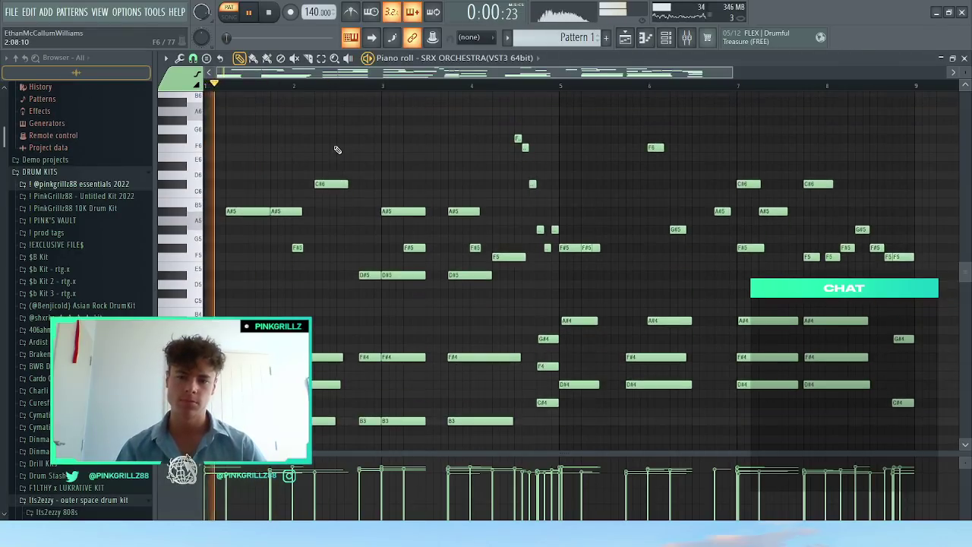
pyautogui.hotkey('shift', 'Up')
pyautogui.hotkey('shift', 'Up')
pyautogui.hotkey('shift', 'Up')
pyautogui.hotkey('shift', 'Up')
pyautogui.hotkey('shift', 'Up')
pyautogui.press('space')
pyautogui.hotkey('shift', 'Down')
pyautogui.hotkey('shift', 'Down')
pyautogui.hotkey('shift', 'Down')
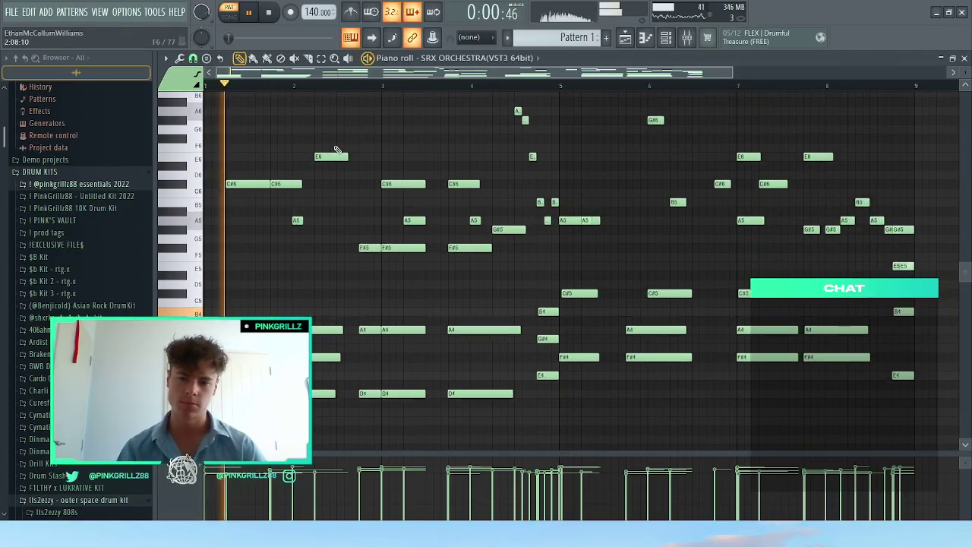
# Step: Transpose all notes down two semitones so the melody starts on B5, and play the pattern back
pyautogui.press('space')
pyautogui.press('space')
pyautogui.hotkey('shift', 'Down')
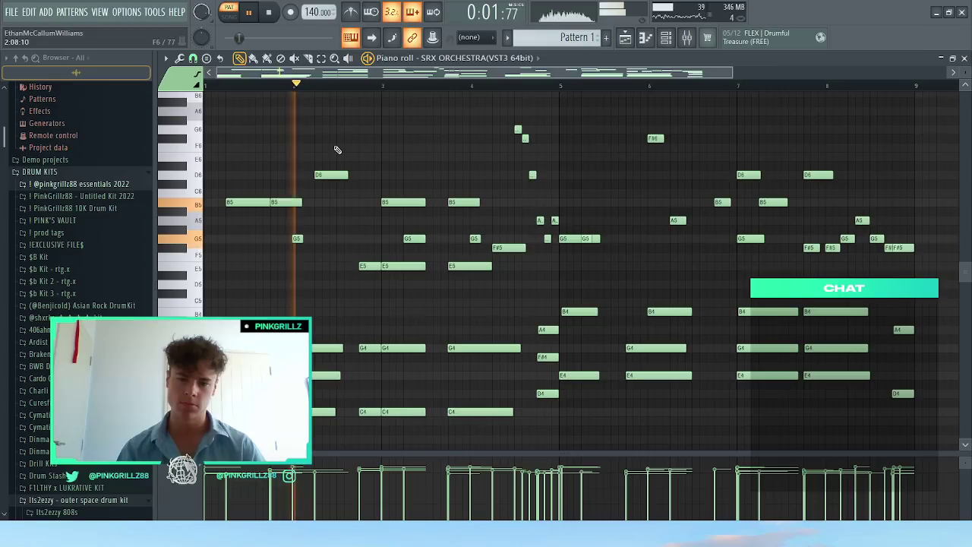
pyautogui.hotkey('ctrl', 'Down')
pyautogui.hotkey('ctrl', 'Up')
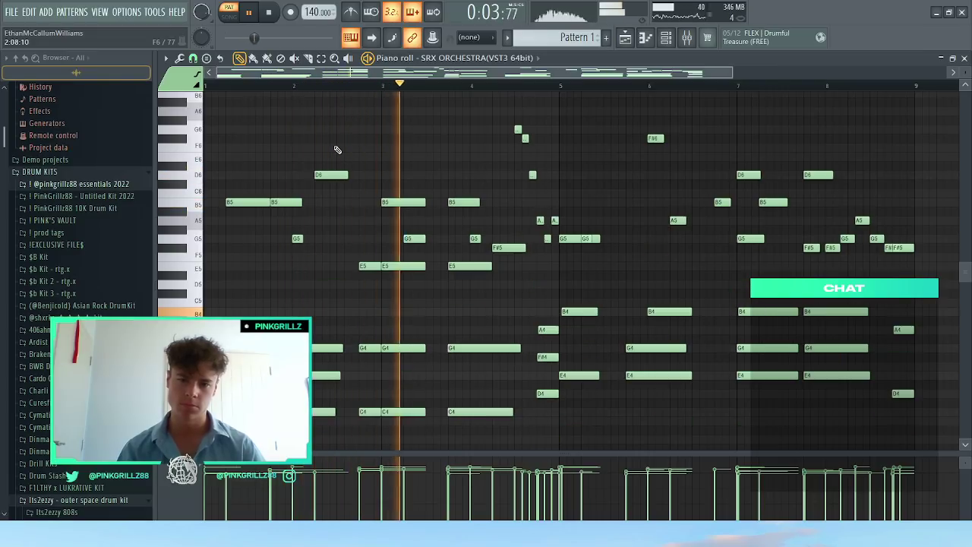
pyautogui.keyDown('ctrl'); pyautogui.rightClick(338, 151); pyautogui.keyUp('ctrl')
pyautogui.keyDown('ctrl'); pyautogui.rightClick(340, 152); pyautogui.keyUp('ctrl')
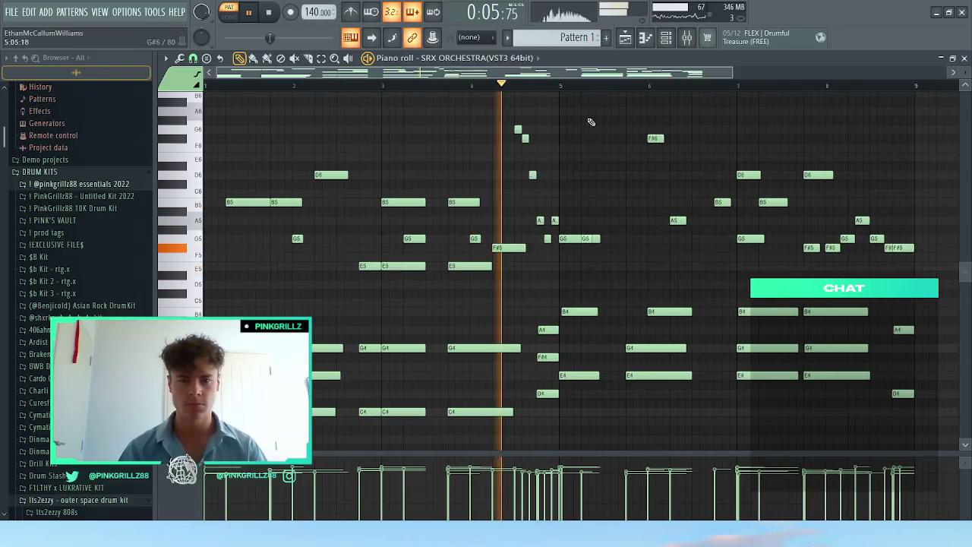
# Step: Adjust the SRX ORCHESTRA channel's volume to about 91% in the channel rack and return to the piano roll
pyautogui.press('F6')
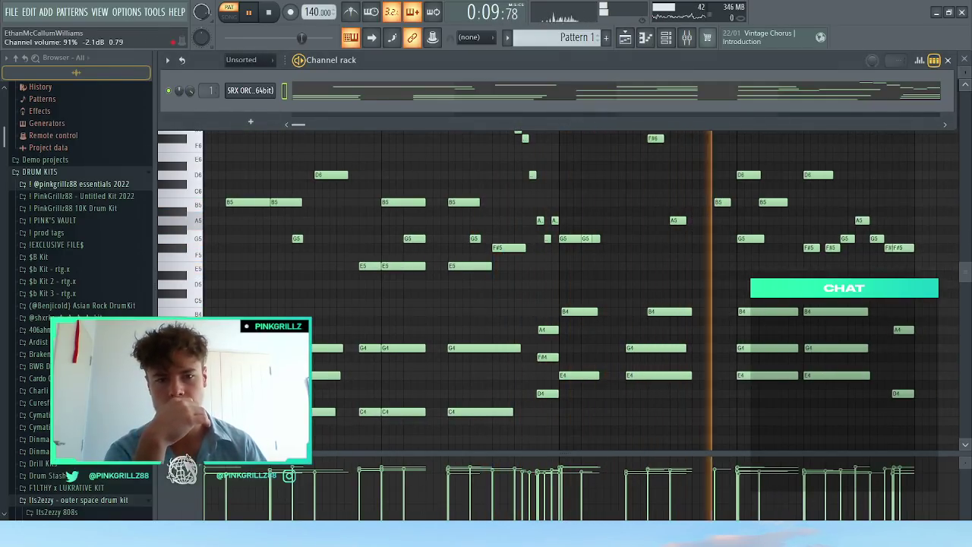
pyautogui.moveTo(190, 91); pyautogui.dragTo(191, 92)
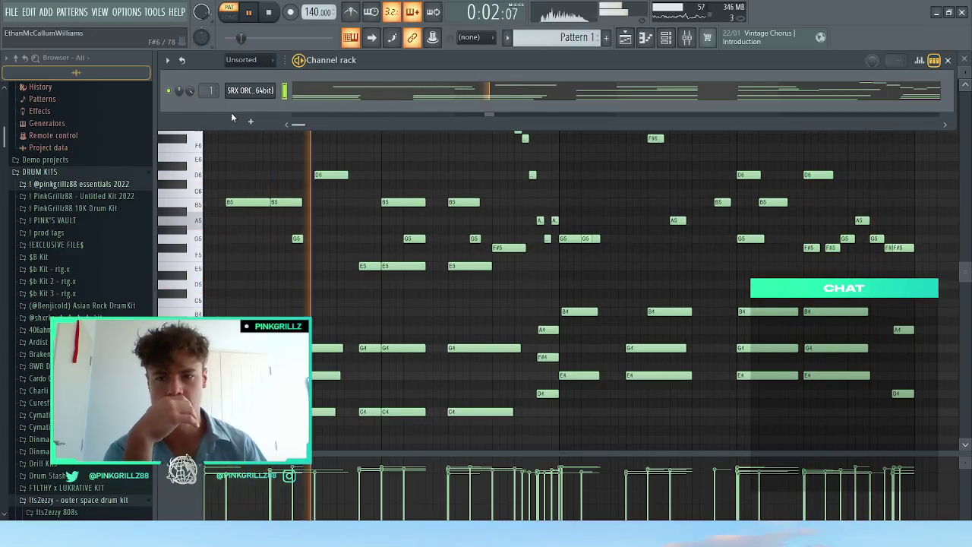
pyautogui.click(271, 174)
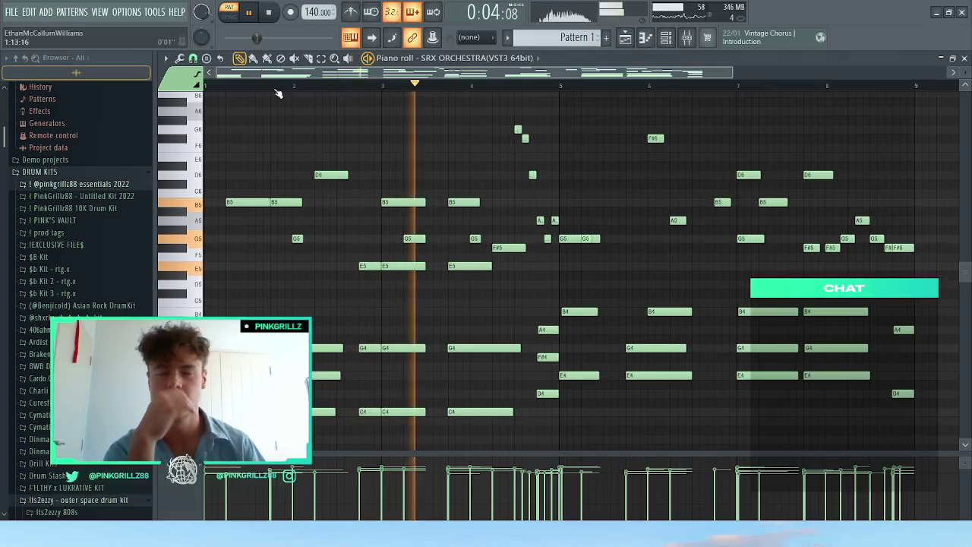
# Step: Transpose all notes down seven semitones so the melody starts on E5, and play the pattern from the beginning
pyautogui.click(205, 87)
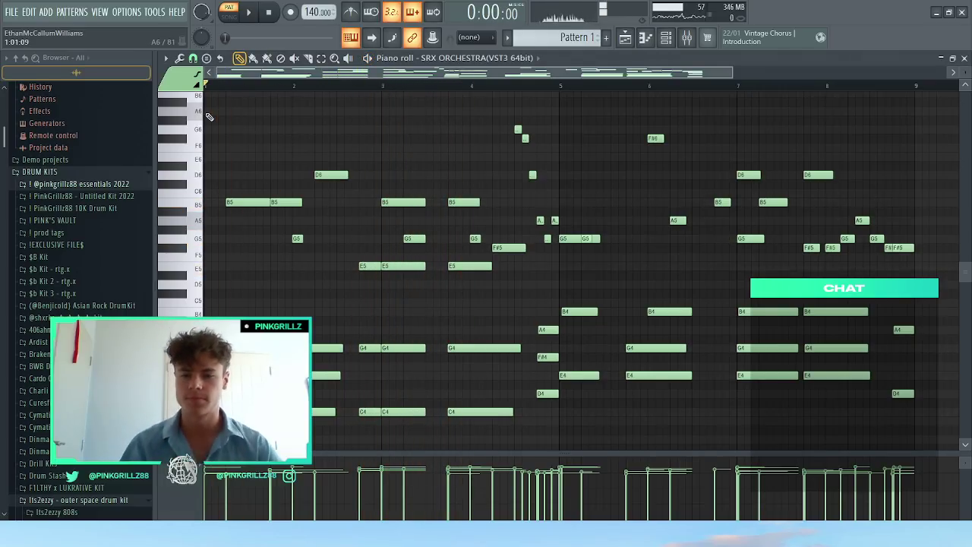
pyautogui.hotkey('shift', 'Up')
pyautogui.hotkey('shift', 'Up')
pyautogui.hotkey('shift', 'Up')
pyautogui.hotkey('shift', 'Up')
pyautogui.hotkey('shift', 'Up')
pyautogui.hotkey('ctrl', 'Down')
pyautogui.press('space')
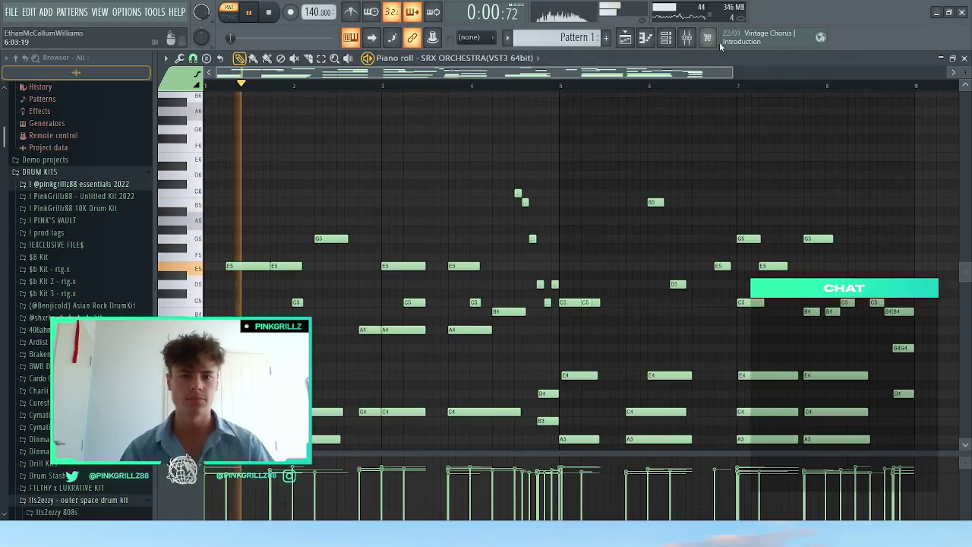
# Step: Add a reFX Nexus instrument channel to the channel rack
pyautogui.click(665, 38)
pyautogui.click(259, 122)
pyautogui.click(216, 117)
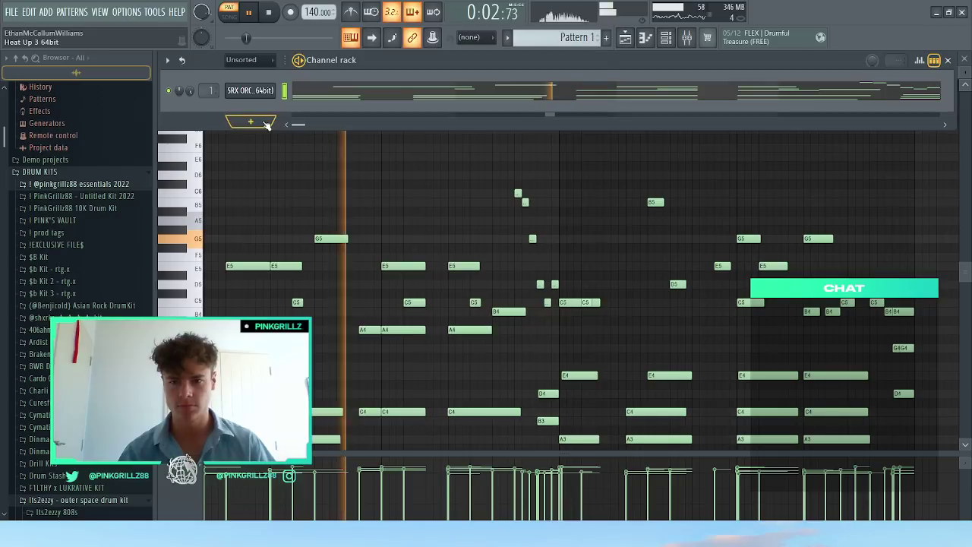
pyautogui.click(262, 122)
pyautogui.click(473, 381)
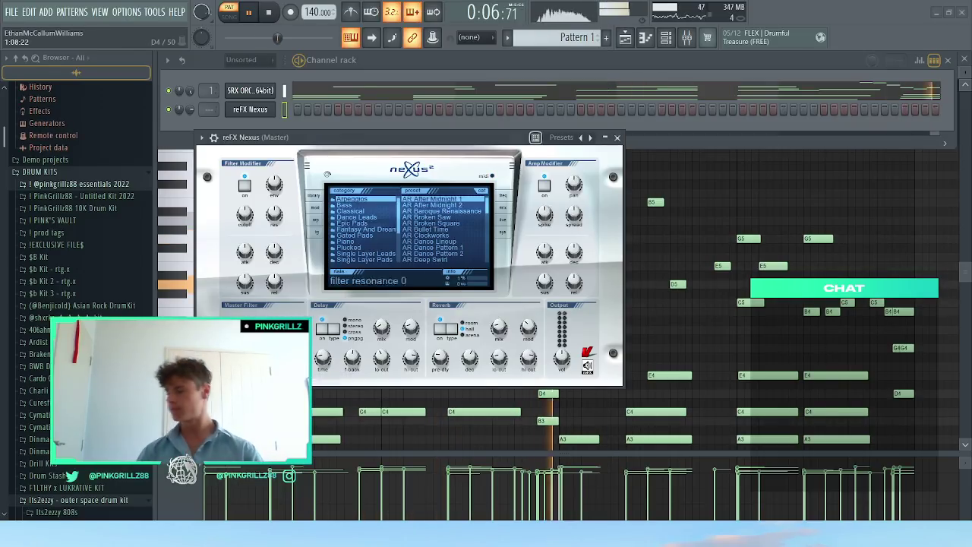
# Step: Load the Pridz Sidechain Bass preset from the Favorites category in reFX Nexus
pyautogui.scroll(-5, 394, 232)
pyautogui.click(374, 259)
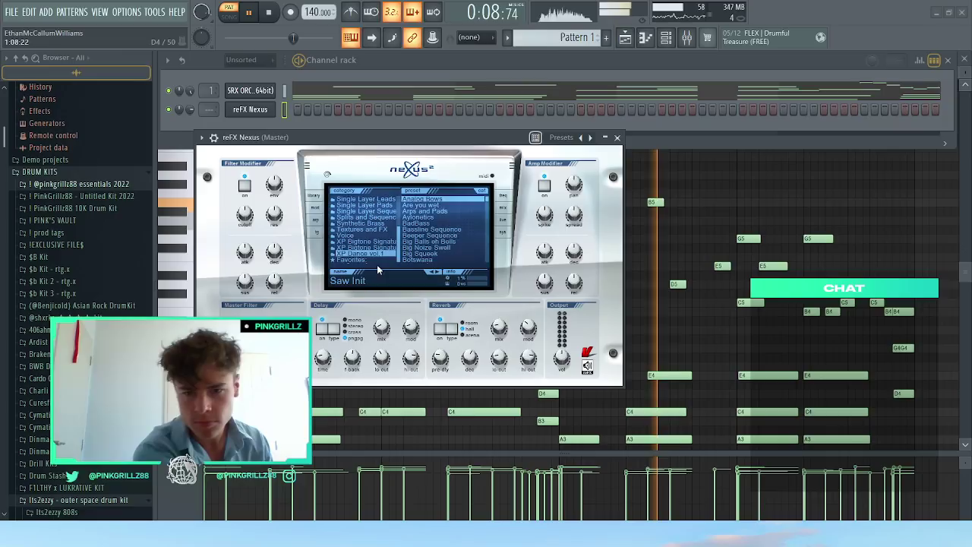
pyautogui.scroll(-5, 489, 211)
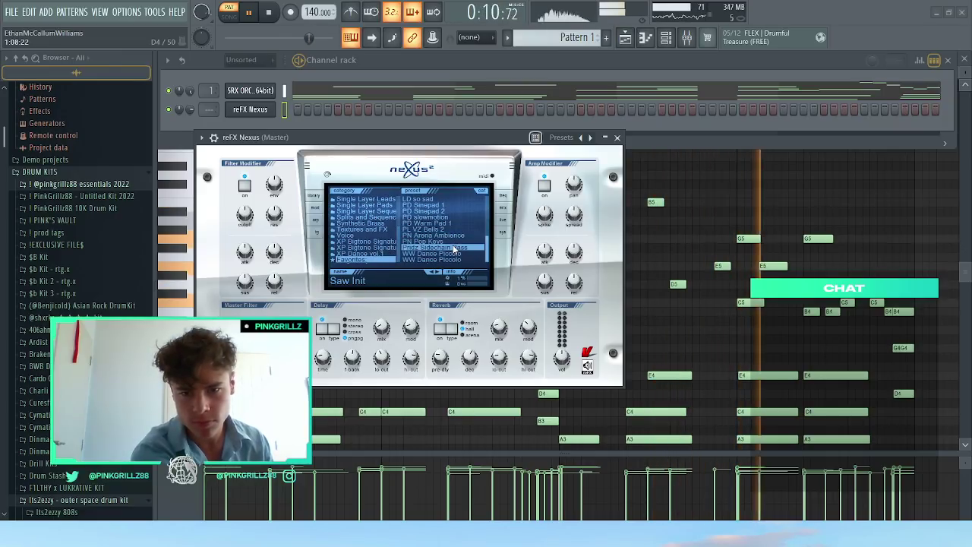
pyautogui.click(456, 248)
pyautogui.click(193, 110)
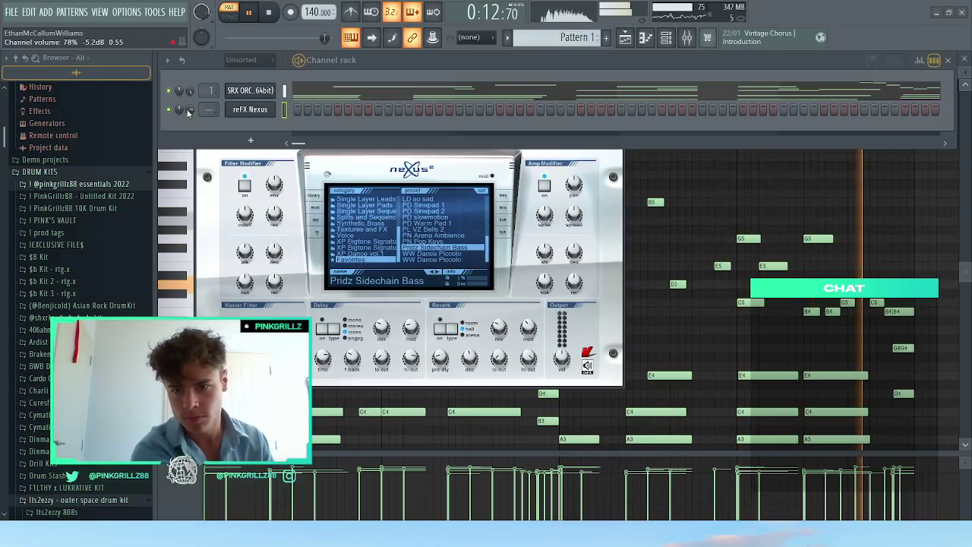
# Step: Write a sustained reFX Nexus bass line of F3, G3, A3 and G3, extending each note to the next and the last to bar 9
pyautogui.rightClick(292, 103)
pyautogui.click(304, 107)
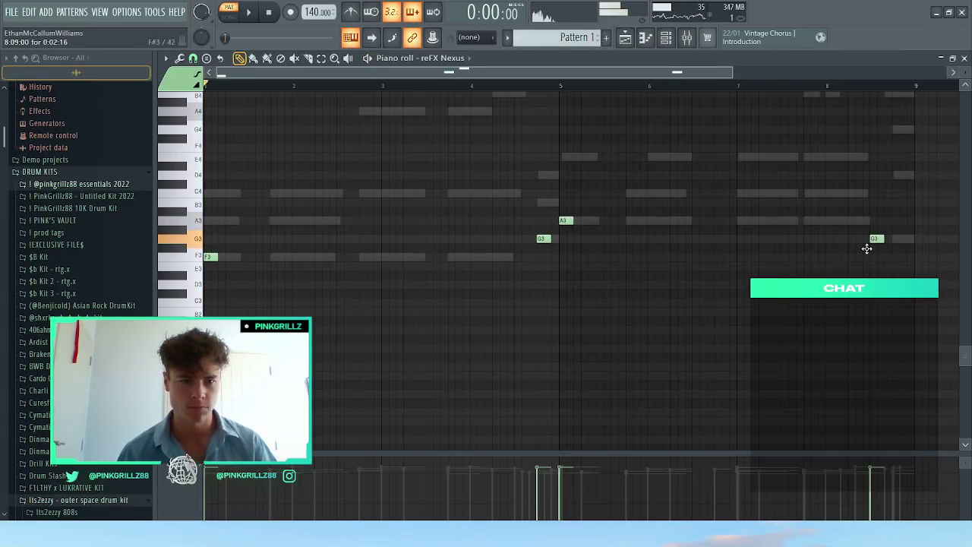
pyautogui.hotkey('ctrl', 'a')
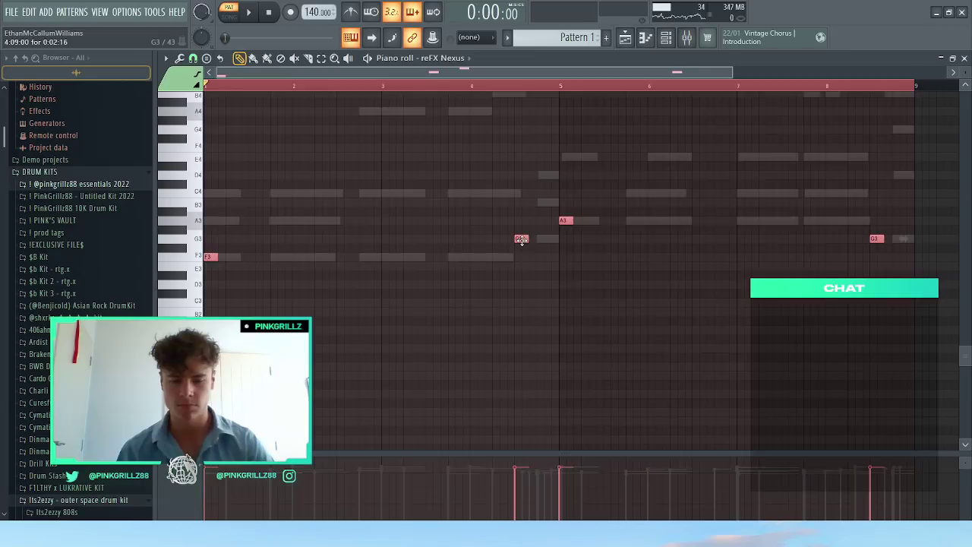
pyautogui.hotkey('ctrl', 'l')
pyautogui.hotkey('ctrl', 'd')
pyautogui.press('space')
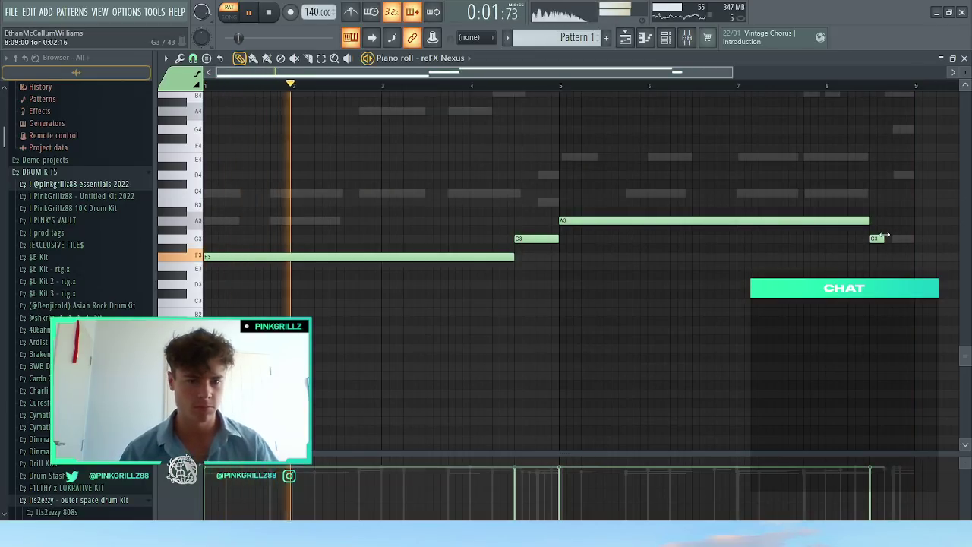
pyautogui.hotkey('ctrl', 'a')
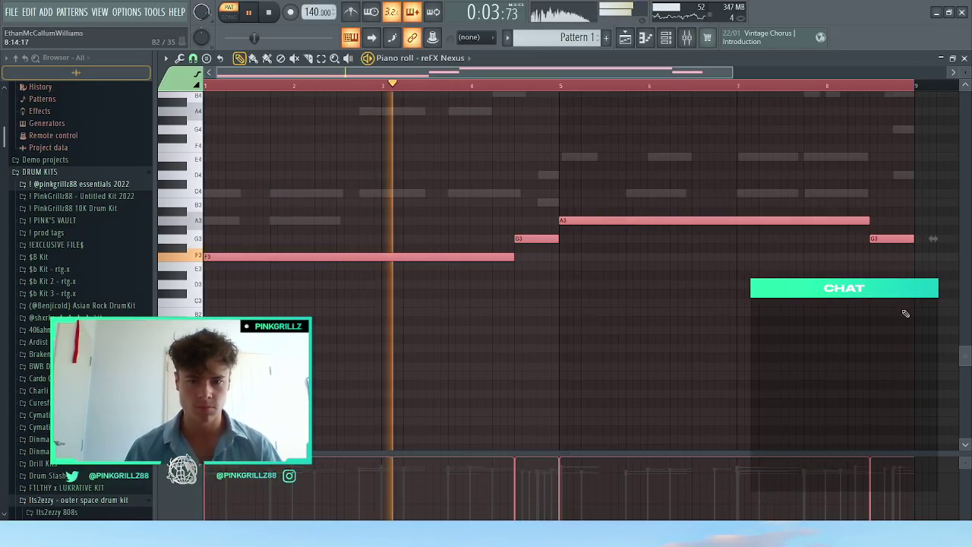
pyautogui.hotkey('ctrl', 'd')
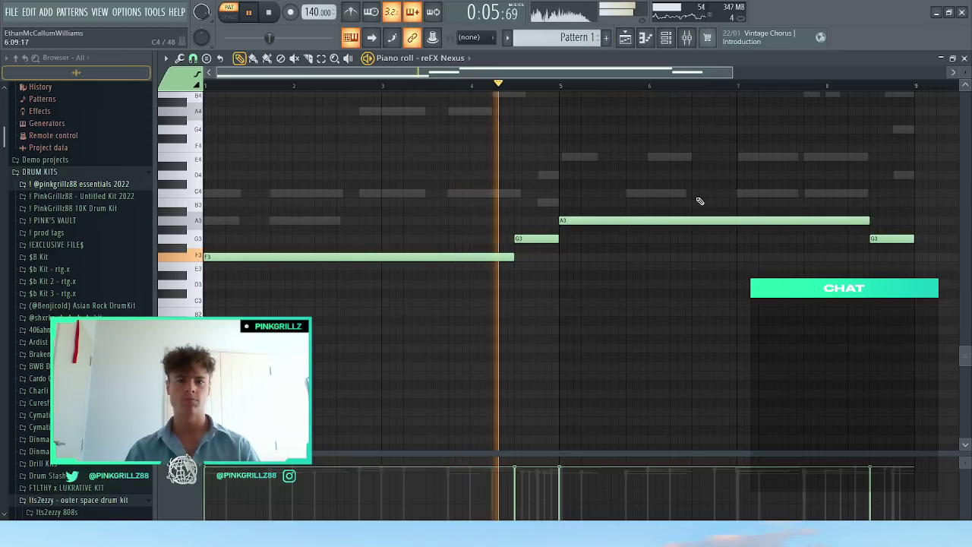
# Step: Set the reFX Nexus channel's volume to about 63% and route the channel to mixer insert 2
pyautogui.click(665, 38)
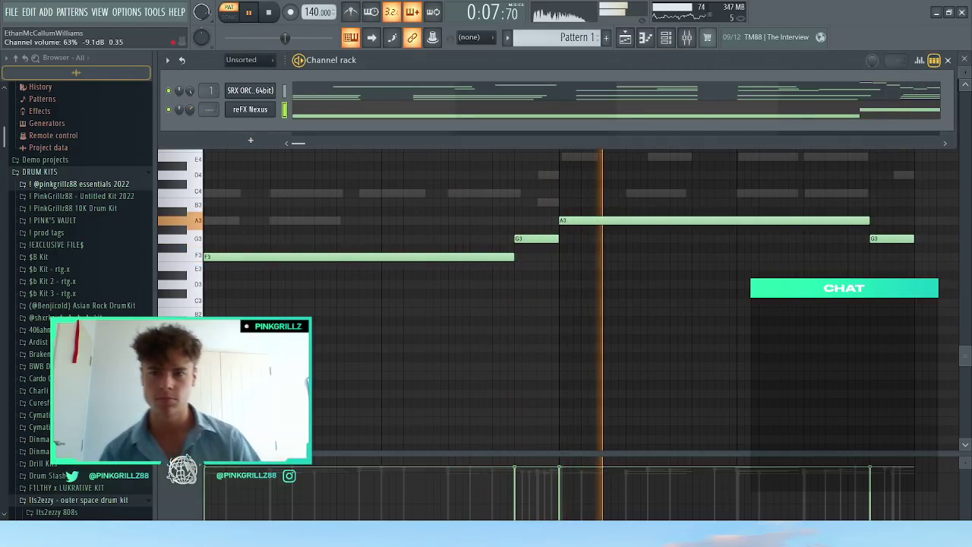
pyautogui.press('F9')
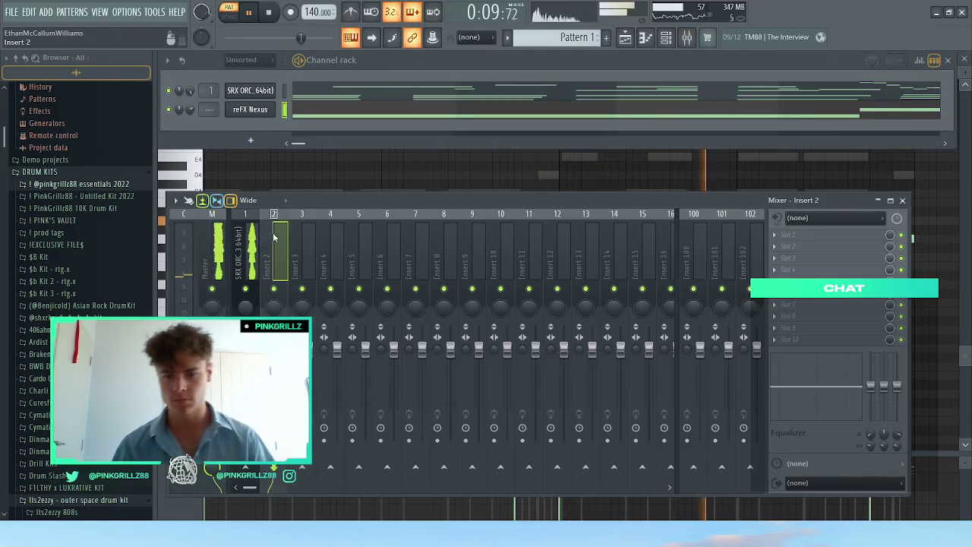
pyautogui.hotkey('ctrl', 'l')
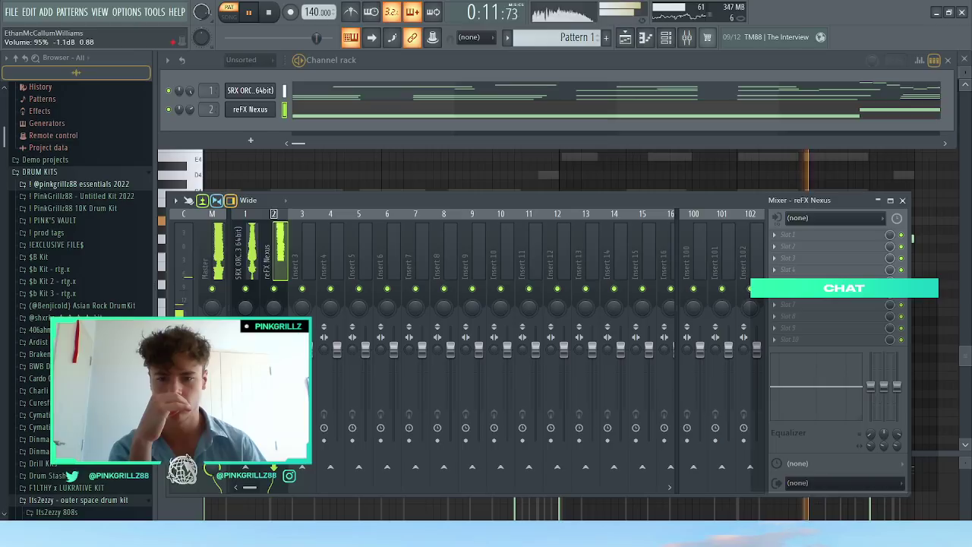
# Step: Add a second reFX Nexus channel and load the PD all osc ;) preset from the XP Bigtone category
pyautogui.click(251, 140)
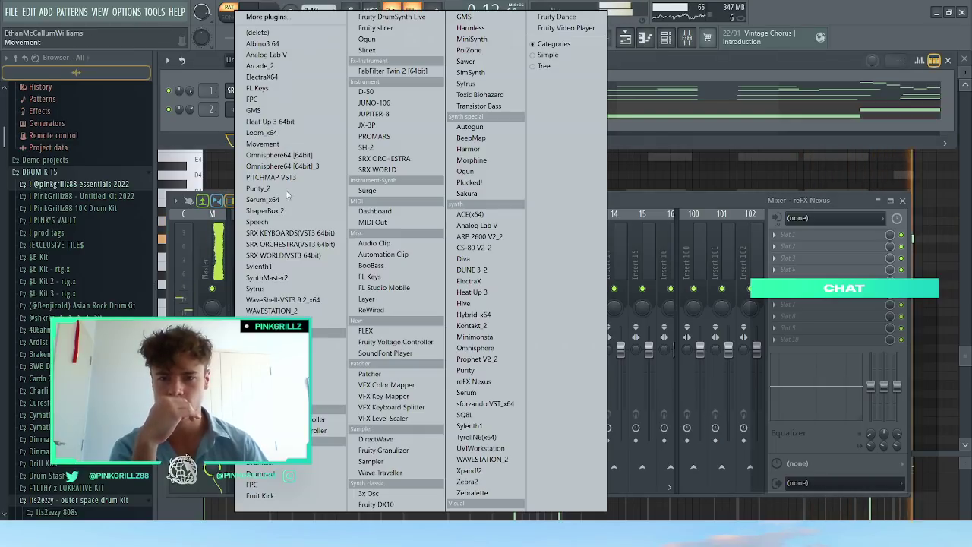
pyautogui.click(330, 377)
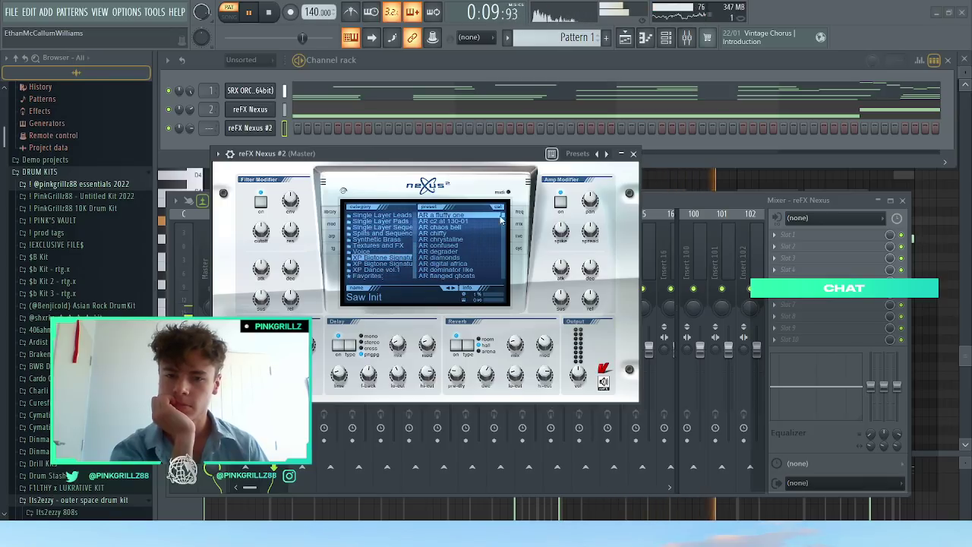
pyautogui.moveTo(502, 231)
pyautogui.mouseDown()
pyautogui.moveTo(502, 260)
pyautogui.moveTo(500, 248)
pyautogui.mouseUp()
pyautogui.click(464, 240)
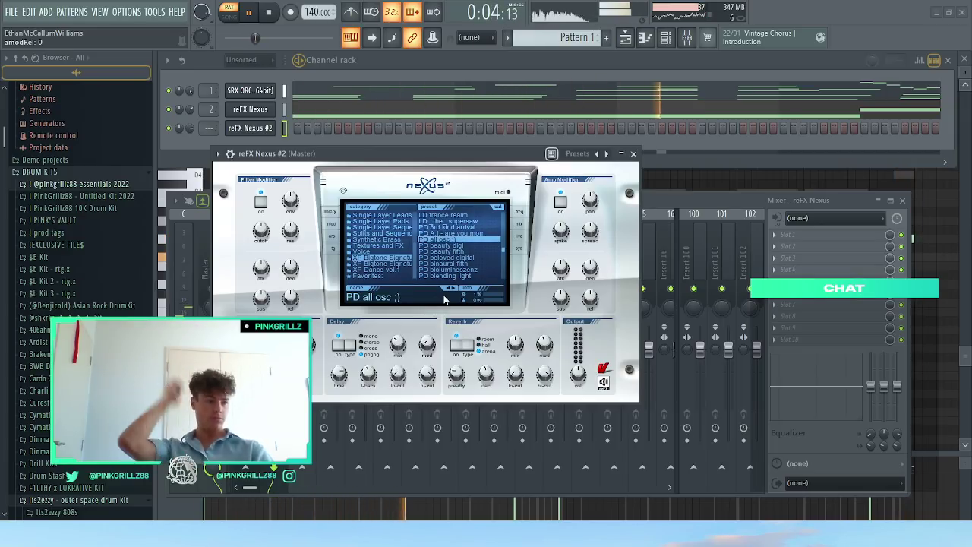
# Step: Paste the copied melody notes into the reFX Nexus #2 channel and route the soloed channel to mixer insert 3
pyautogui.click(282, 128)
pyautogui.hotkey('ctrl', 'v')
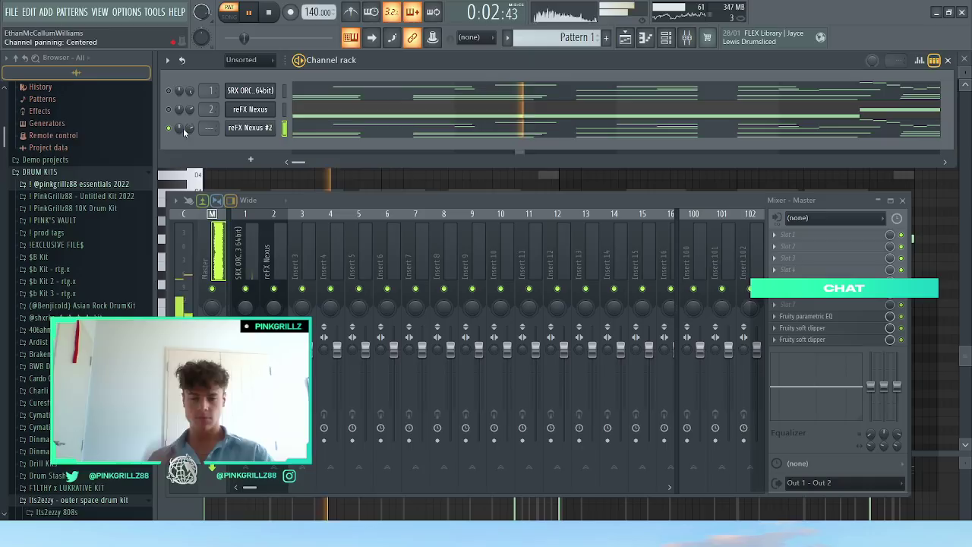
pyautogui.click(293, 228)
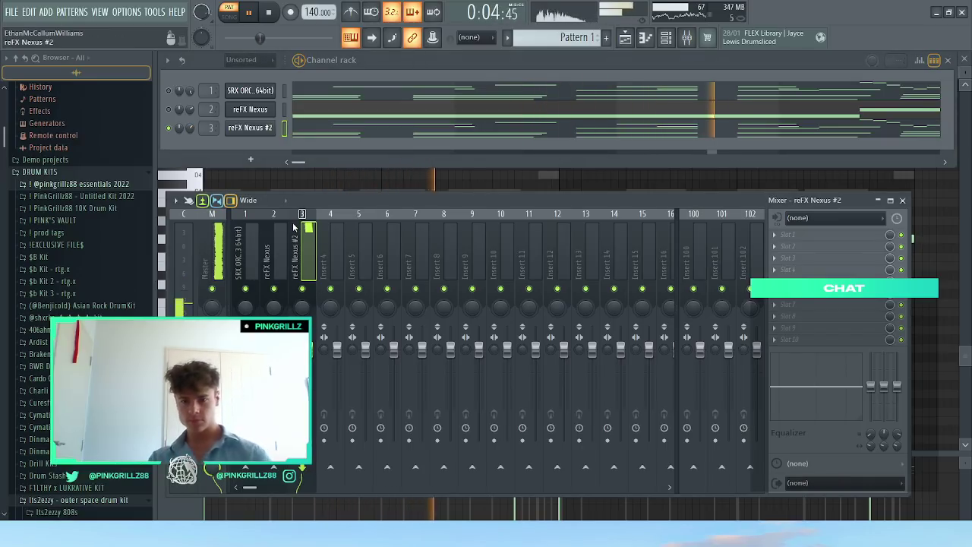
# Step: Audition the XP Bigtone Signature presets on reFX Nexus #2 and load PD 3ways from the second of those categories
pyautogui.click(259, 128)
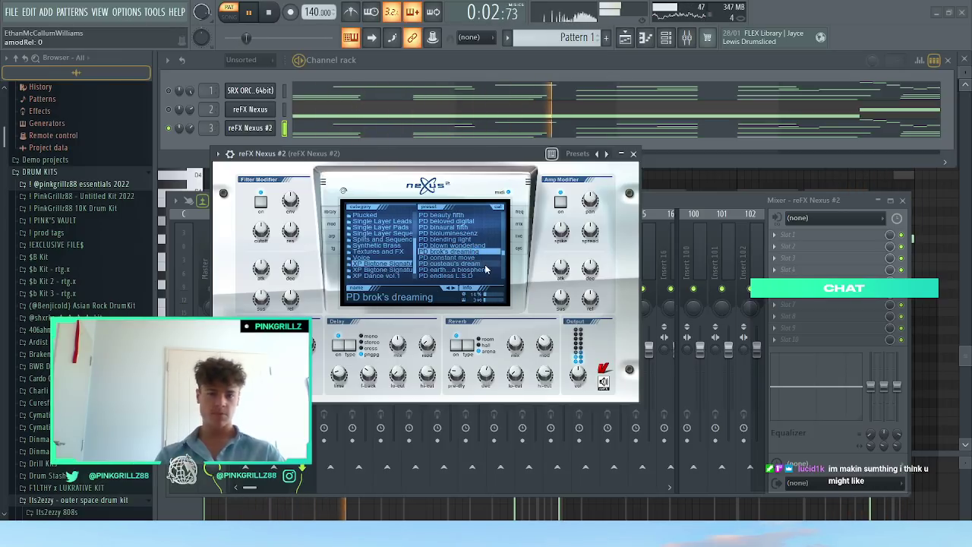
pyautogui.click(471, 269)
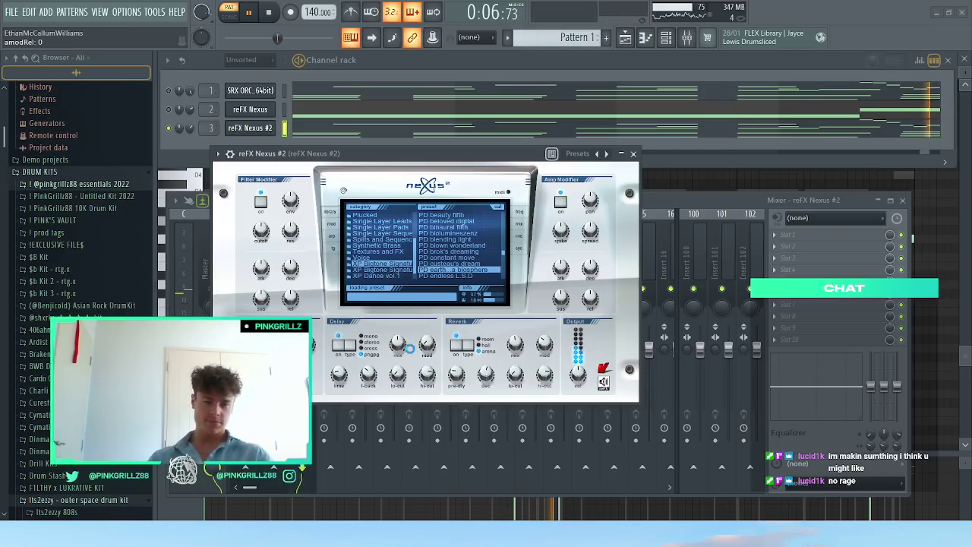
pyautogui.click(454, 289)
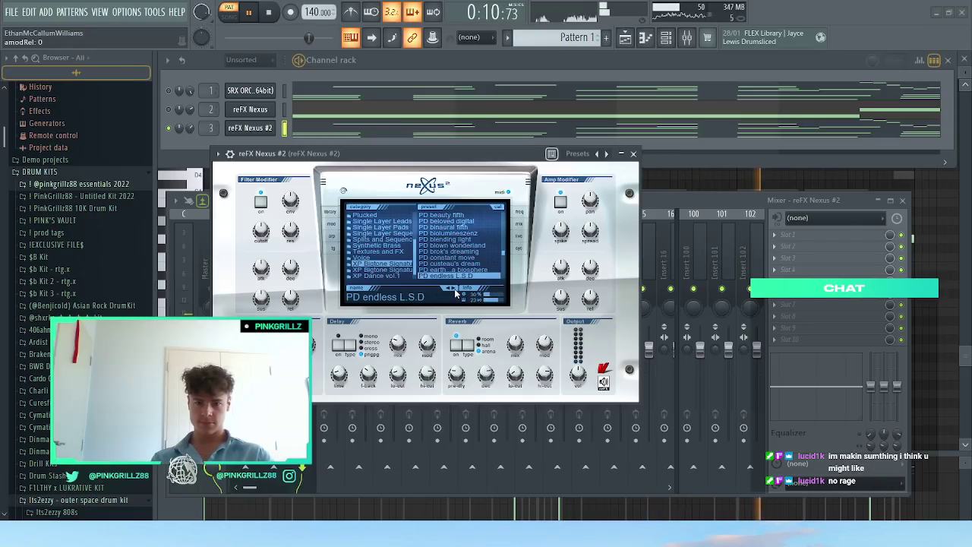
pyautogui.click(454, 290)
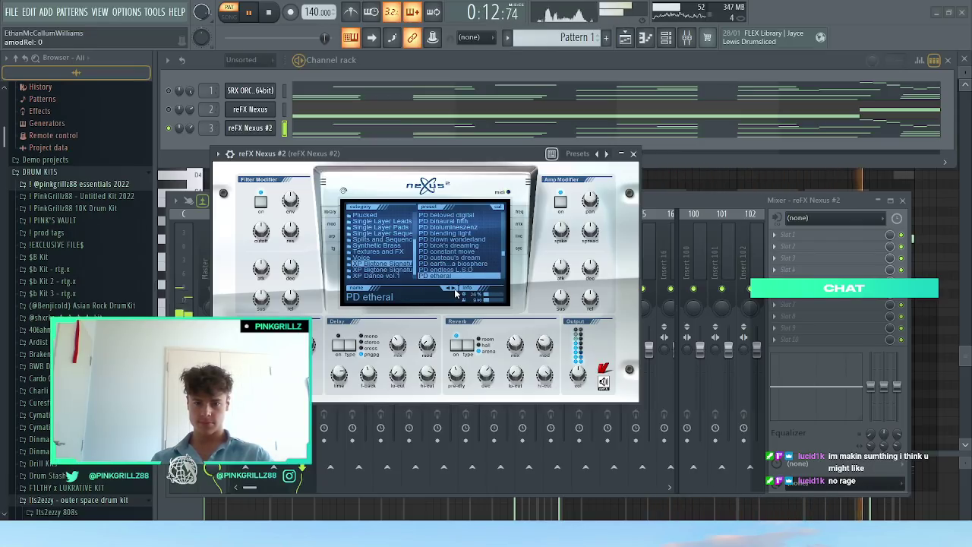
pyautogui.click(454, 289)
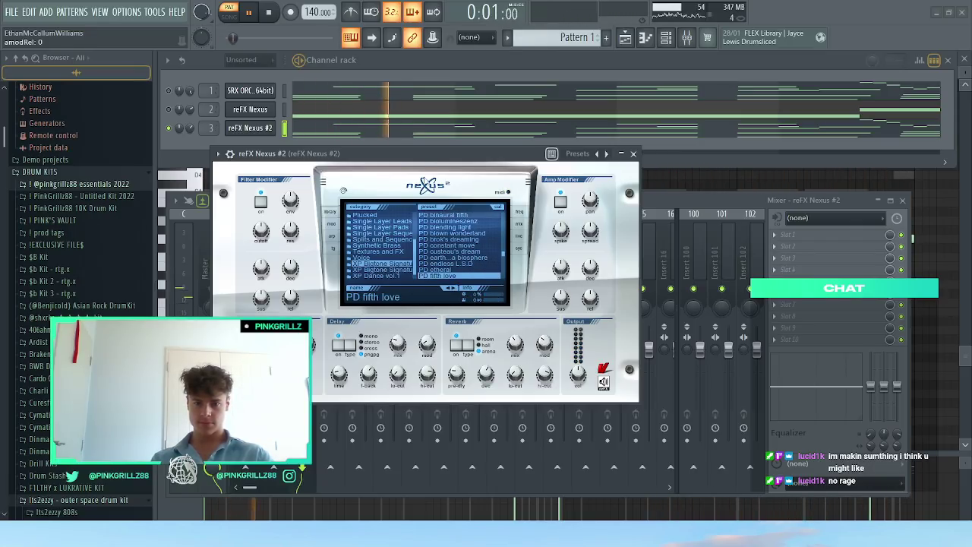
pyautogui.moveTo(409, 155); pyautogui.dragTo(417, 152)
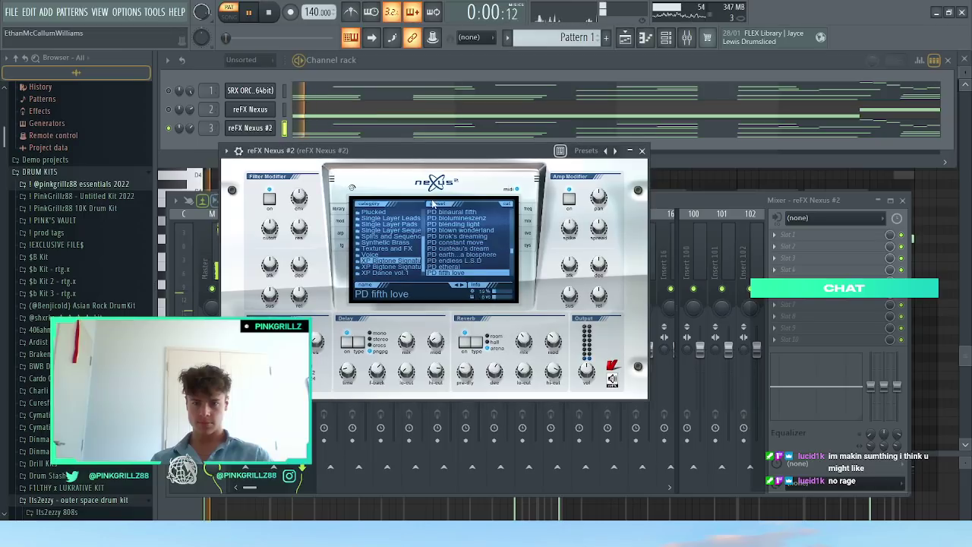
pyautogui.click(463, 284)
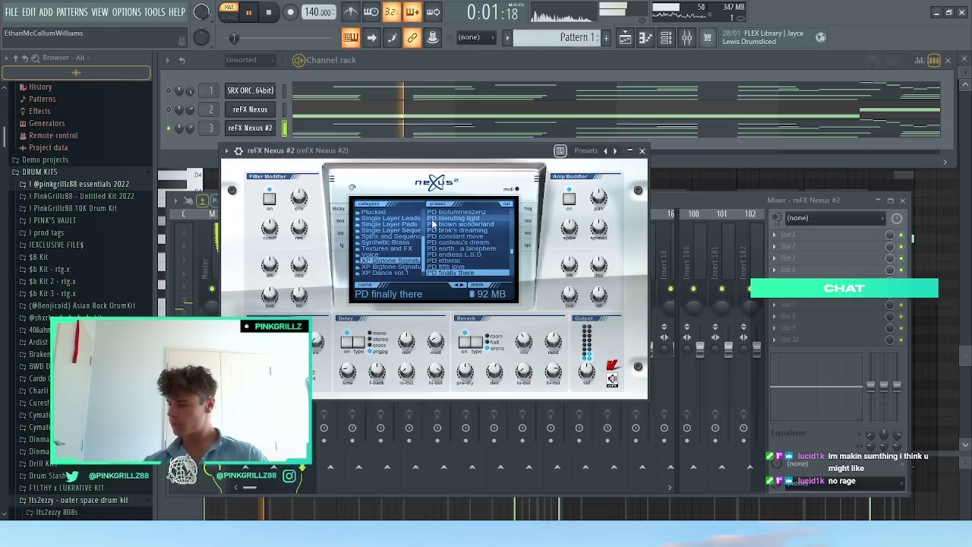
pyautogui.click(461, 285)
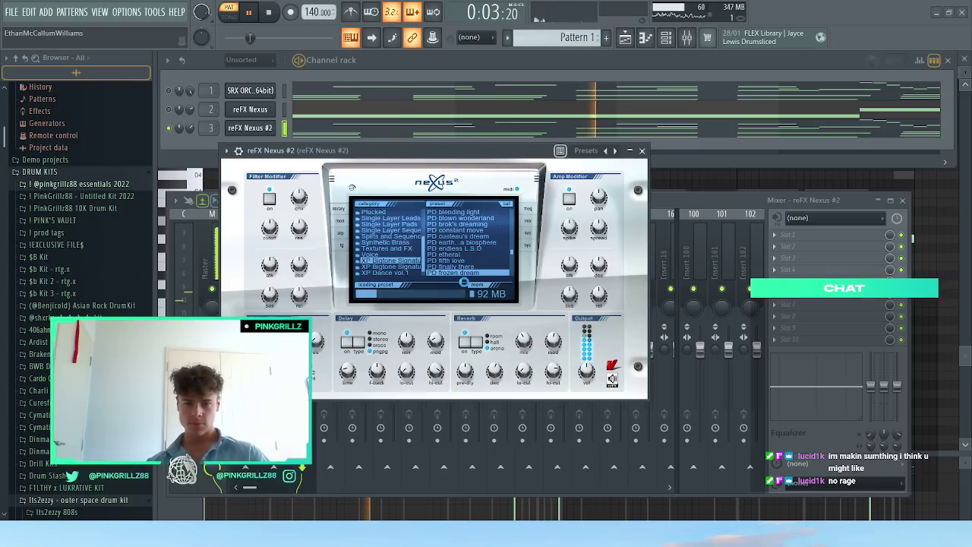
pyautogui.click(502, 229)
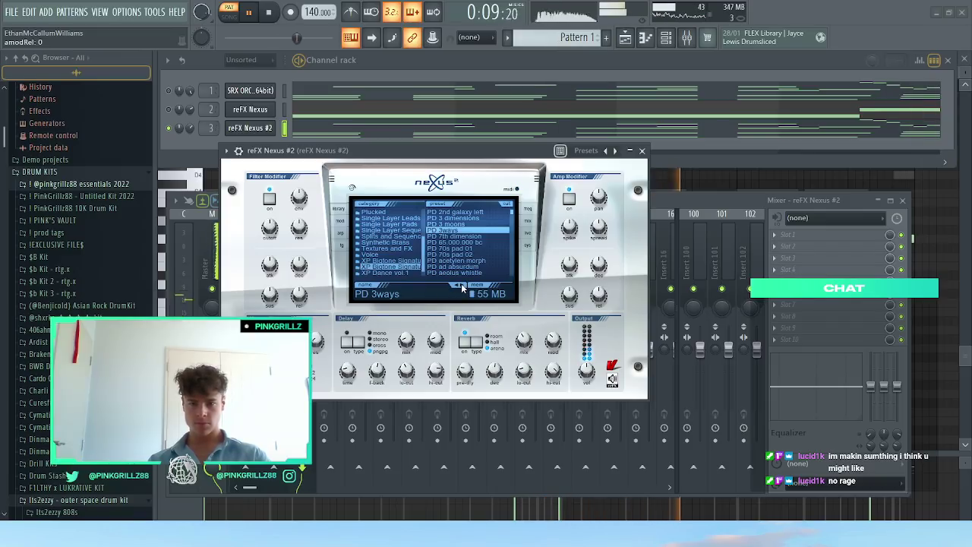
pyautogui.click(642, 150)
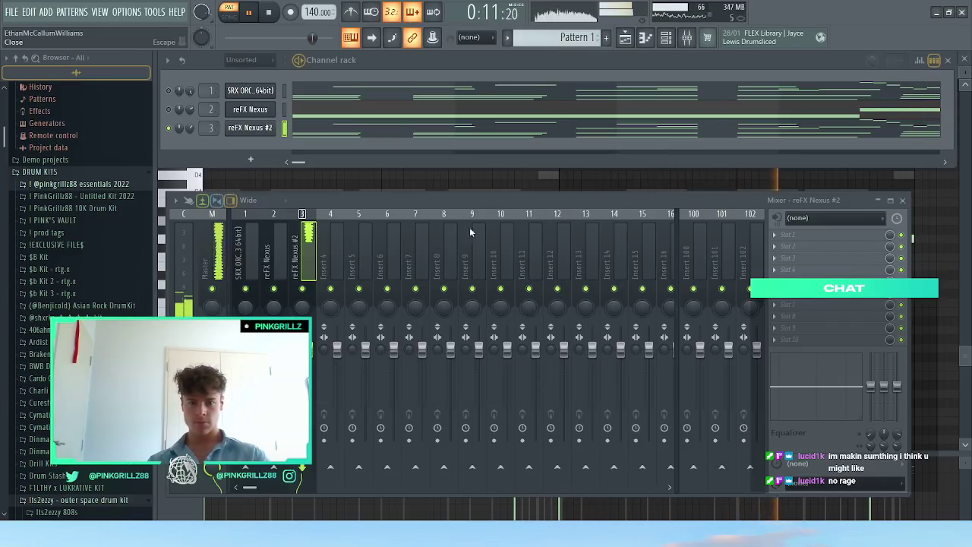
# Step: Add Fruity Parametric EQ 2 to insert 3 with a low cut raised into the low mids and a high cut lowered in the treble
pyautogui.click(794, 237)
pyautogui.moveTo(793, 247)
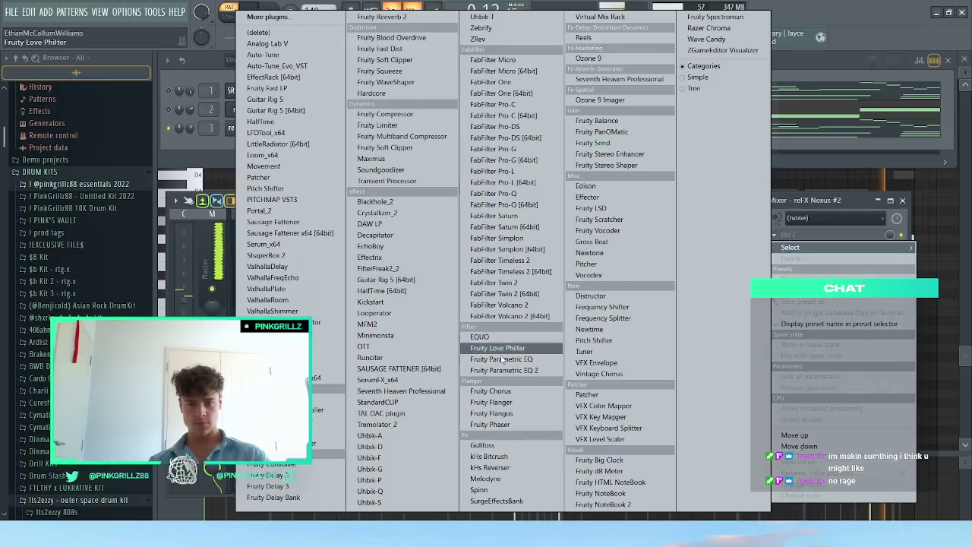
pyautogui.click(490, 369)
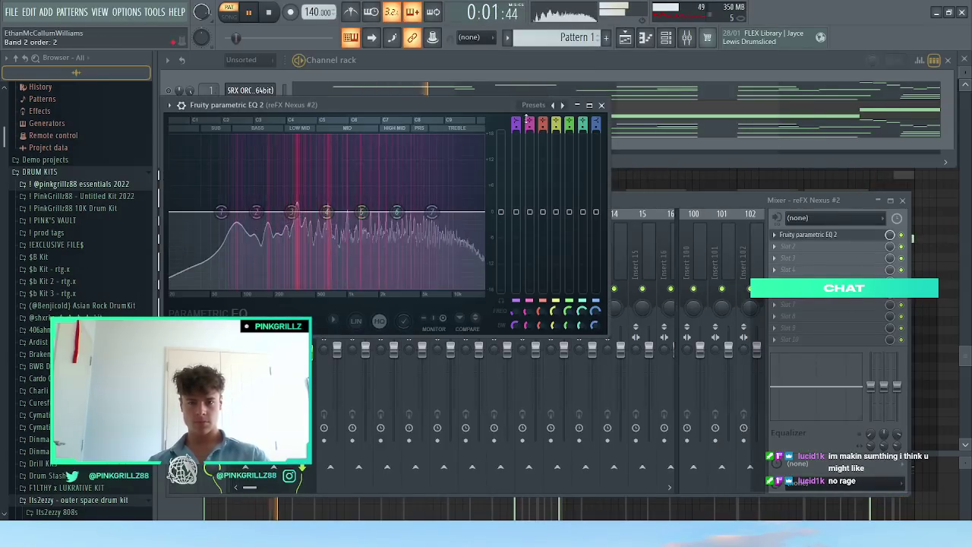
pyautogui.click(534, 105)
pyautogui.click(571, 201)
pyautogui.moveTo(221, 211); pyautogui.dragTo(287, 215)
pyautogui.moveTo(482, 213); pyautogui.dragTo(460, 212)
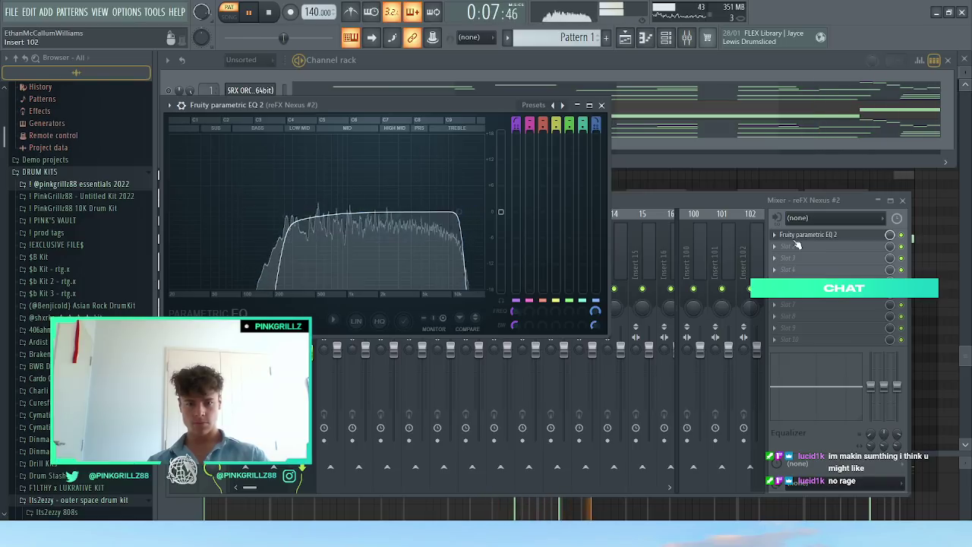
# Step: Add a second Fruity Parametric EQ 2 to insert 3, setting band 1 to about -7 dB at 330 Hz and lowering band 6
pyautogui.click(790, 246)
pyautogui.click(511, 371)
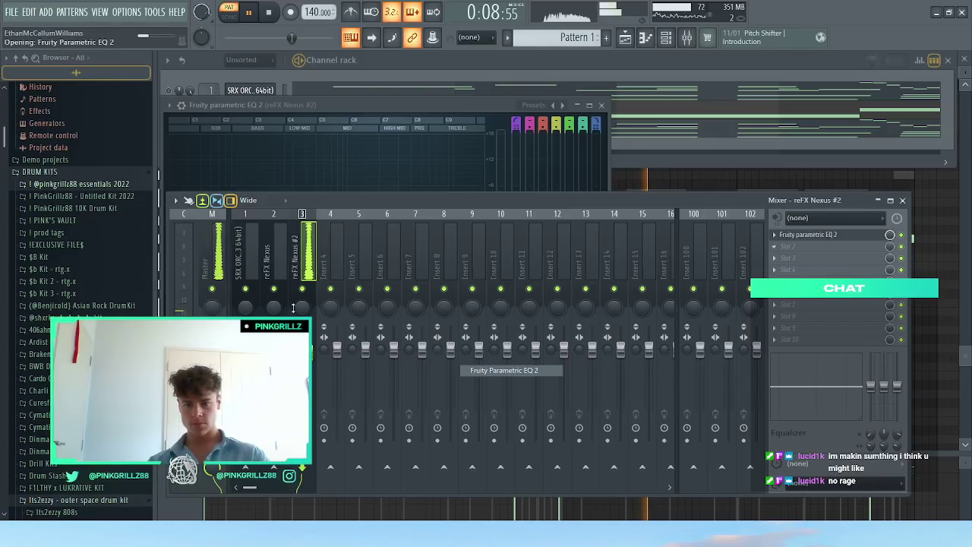
pyautogui.moveTo(238, 230); pyautogui.dragTo(313, 258)
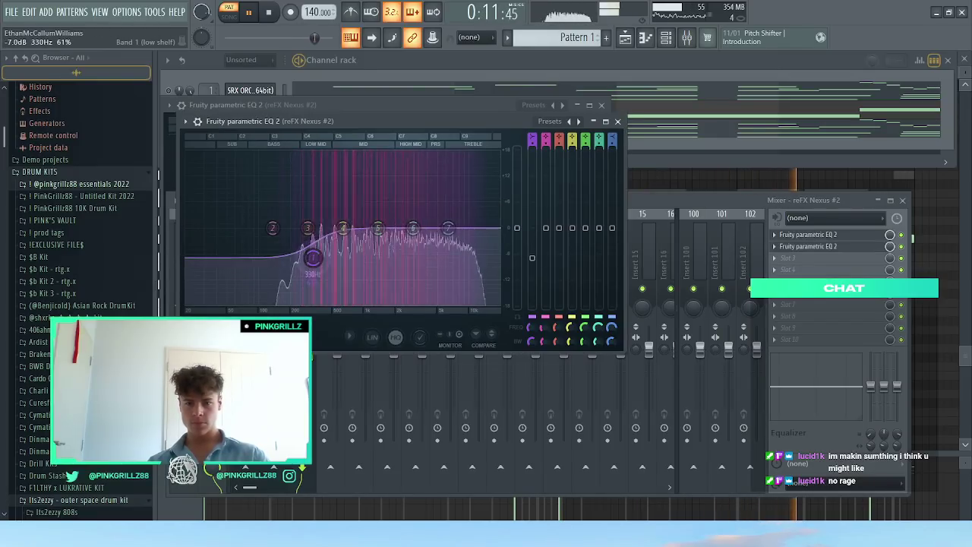
pyautogui.moveTo(412, 228); pyautogui.dragTo(401, 251)
pyautogui.press('Escape')
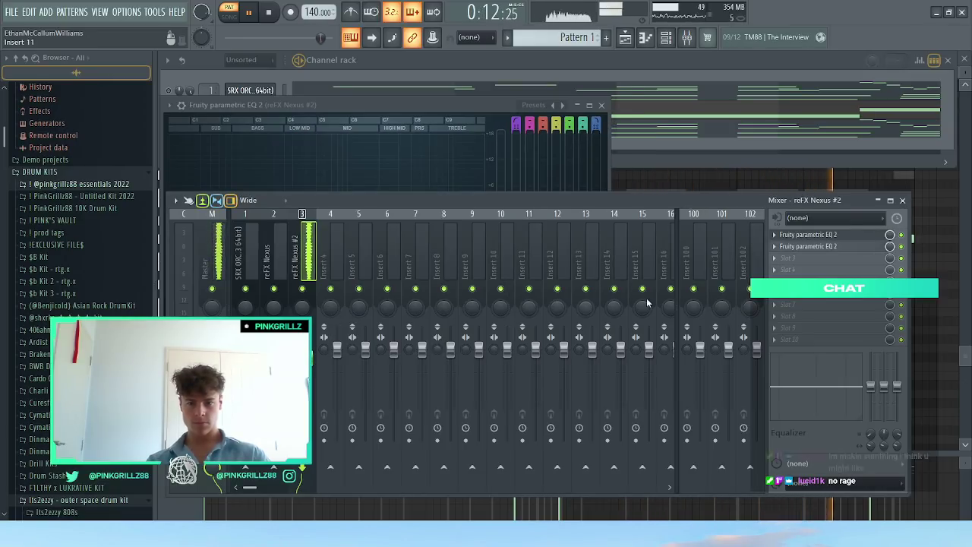
# Step: Add Vintage Chorus to the third effect slot of the reFX Nexus #2 insert
pyautogui.click(790, 257)
pyautogui.moveTo(790, 258)
pyautogui.click(600, 374)
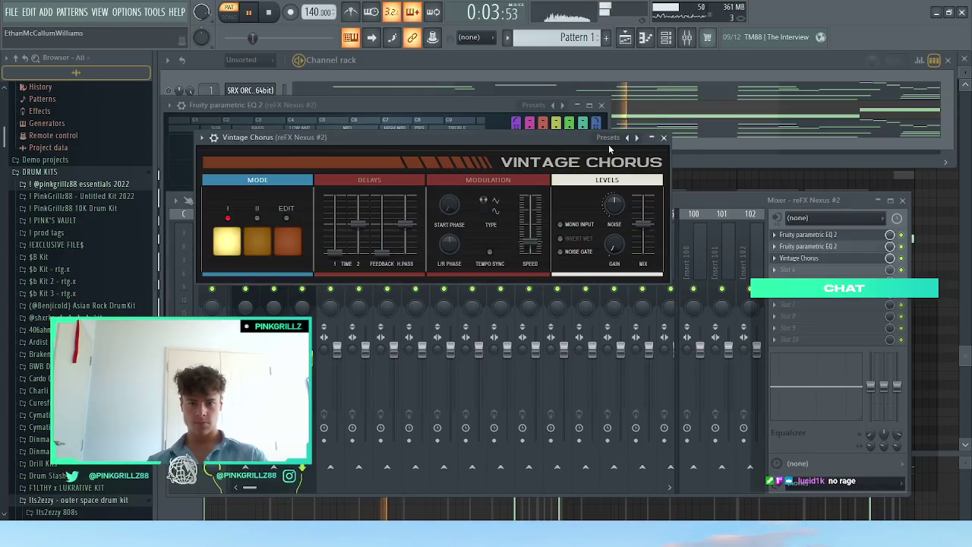
# Step: Try out several Vintage Chorus presets, including Chiptuner and Feedback Folder
pyautogui.click(608, 140)
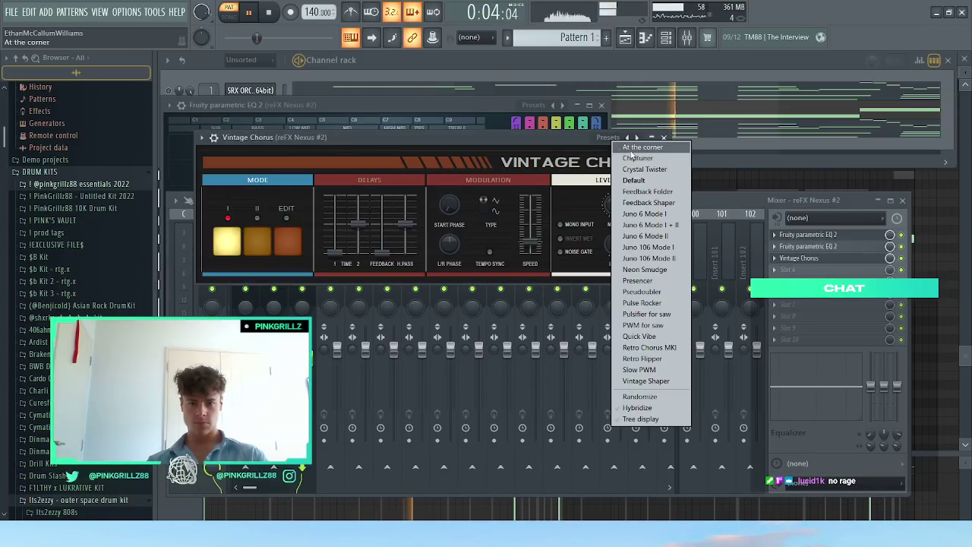
pyautogui.click(636, 157)
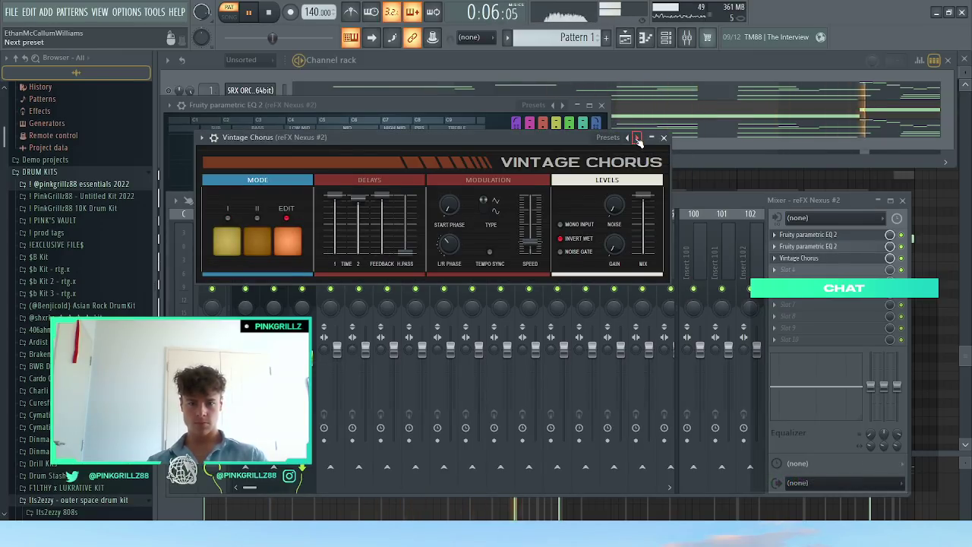
pyautogui.click(630, 139)
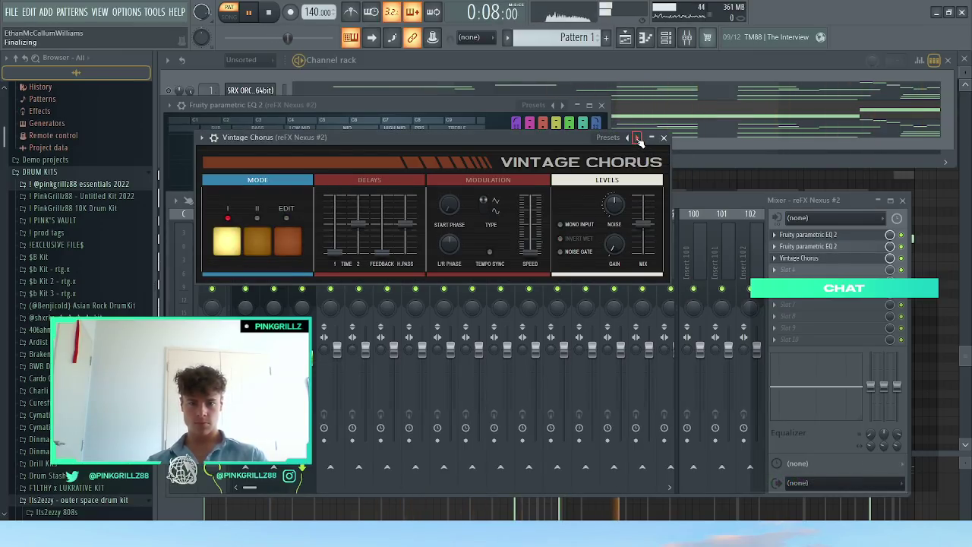
pyautogui.click(637, 138)
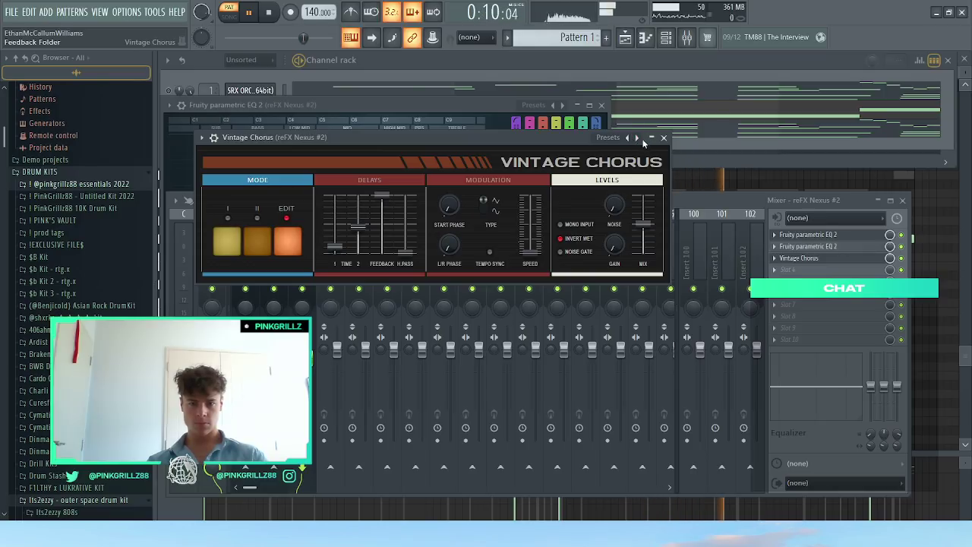
pyautogui.click(637, 139)
pyautogui.click(637, 139)
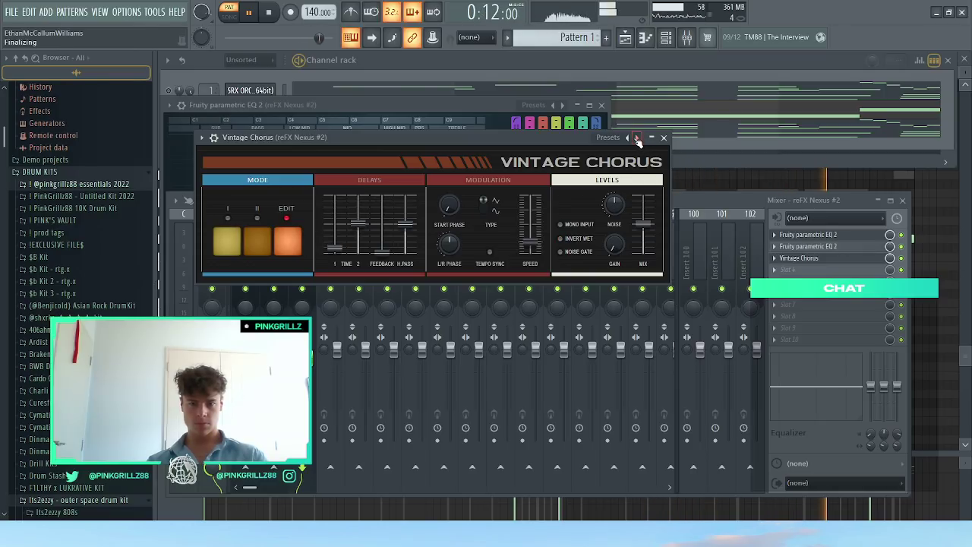
pyautogui.click(628, 139)
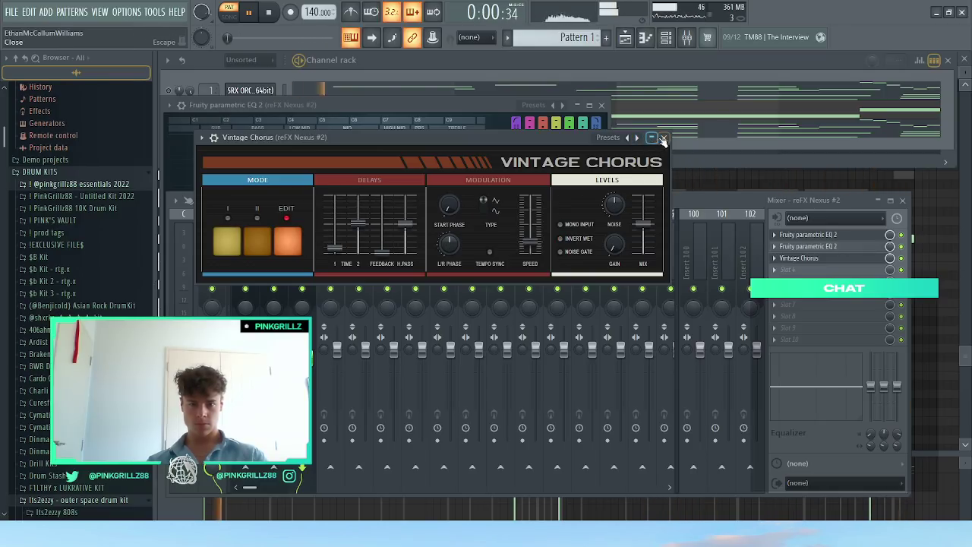
# Step: Load the Vintage Shaper preset in Vintage Chorus and close the plugin
pyautogui.click(612, 138)
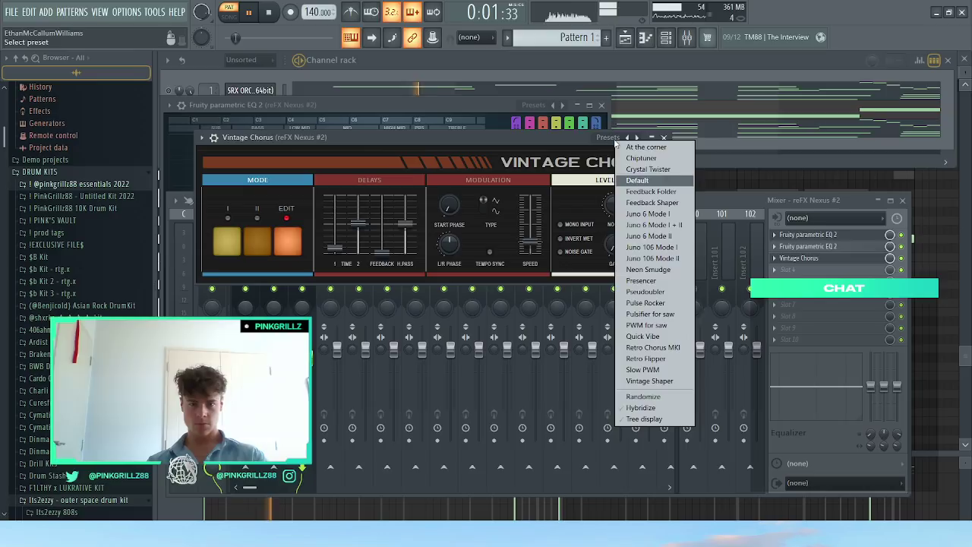
pyautogui.click(649, 380)
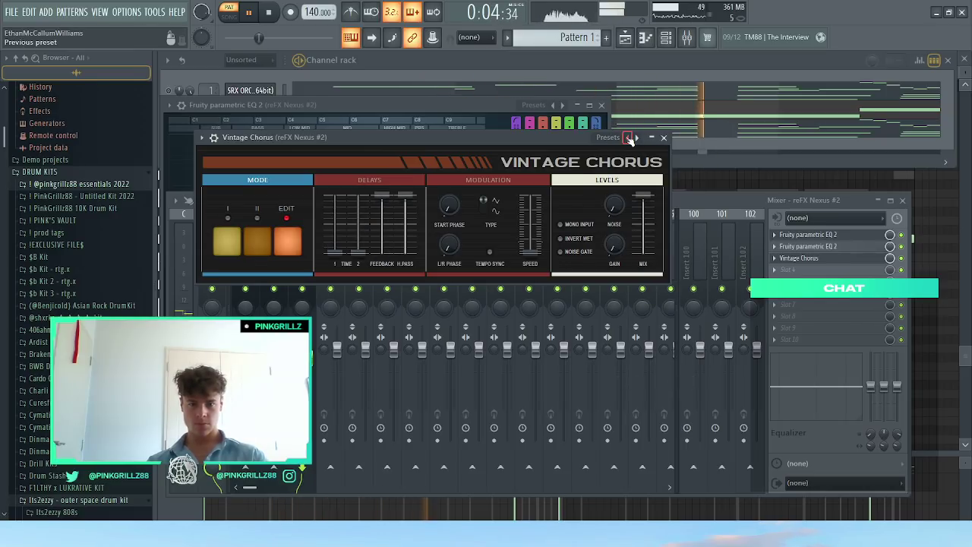
pyautogui.click(663, 137)
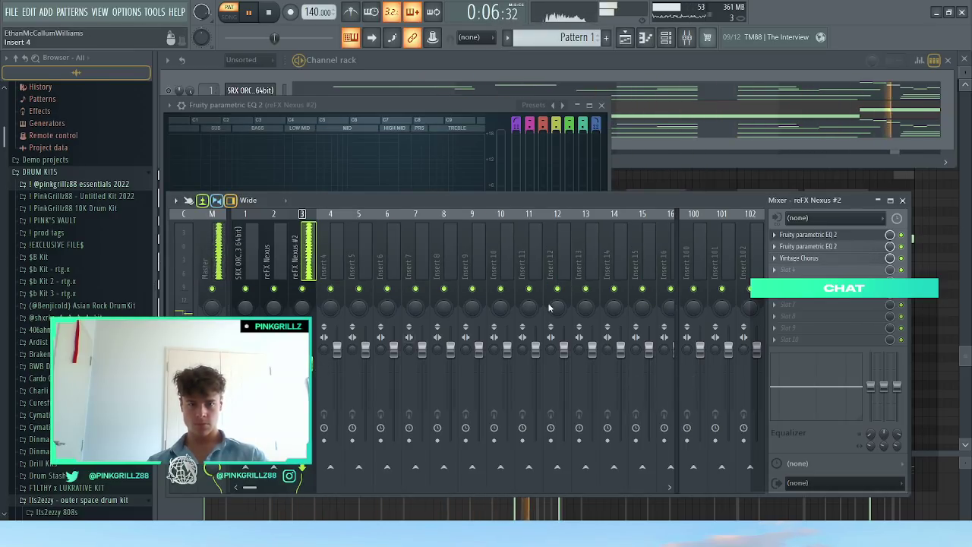
# Step: Add Seventh Heaven Professional to the fourth slot of insert 3 and load the 02 East Church reverb from Spaces 1
pyautogui.click(800, 273)
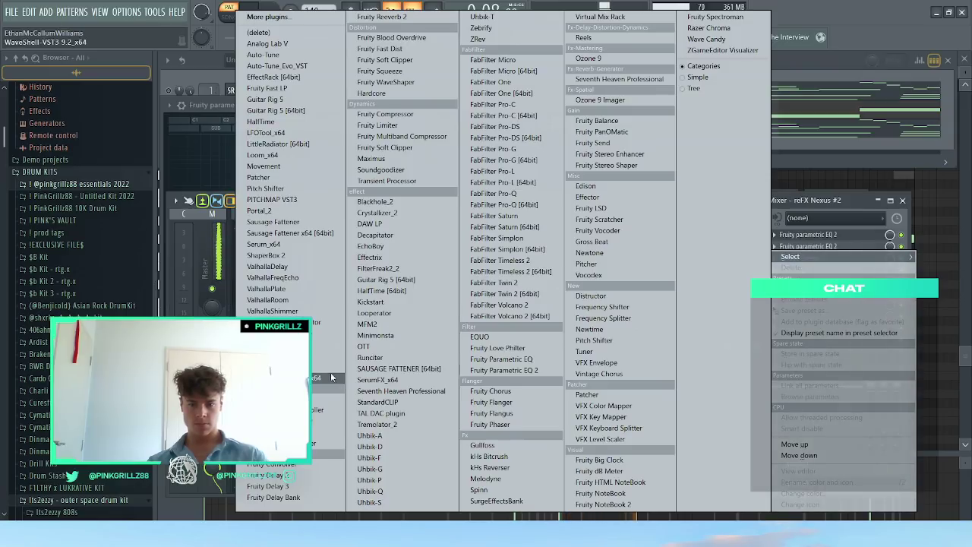
pyautogui.click(400, 391)
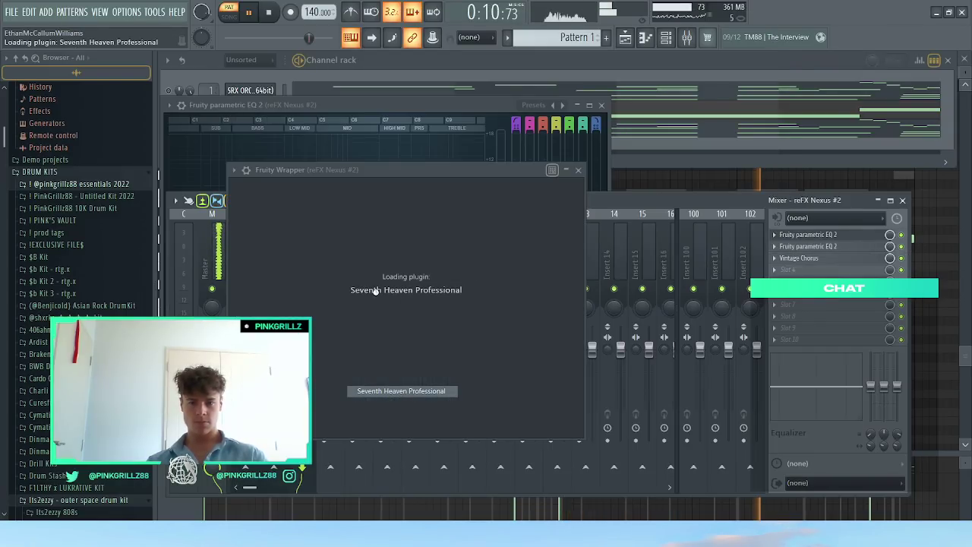
pyautogui.click(598, 251)
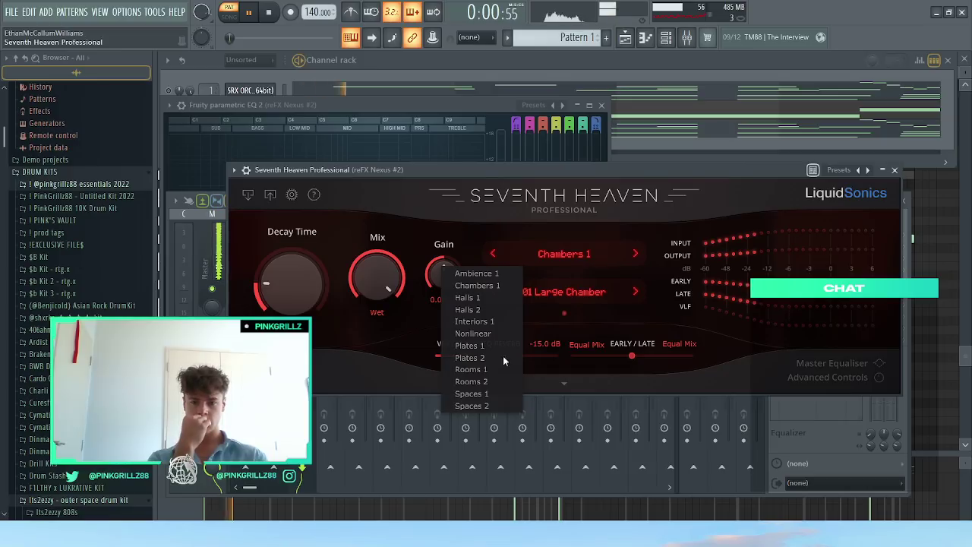
pyautogui.click(477, 396)
pyautogui.click(547, 294)
pyautogui.click(427, 94)
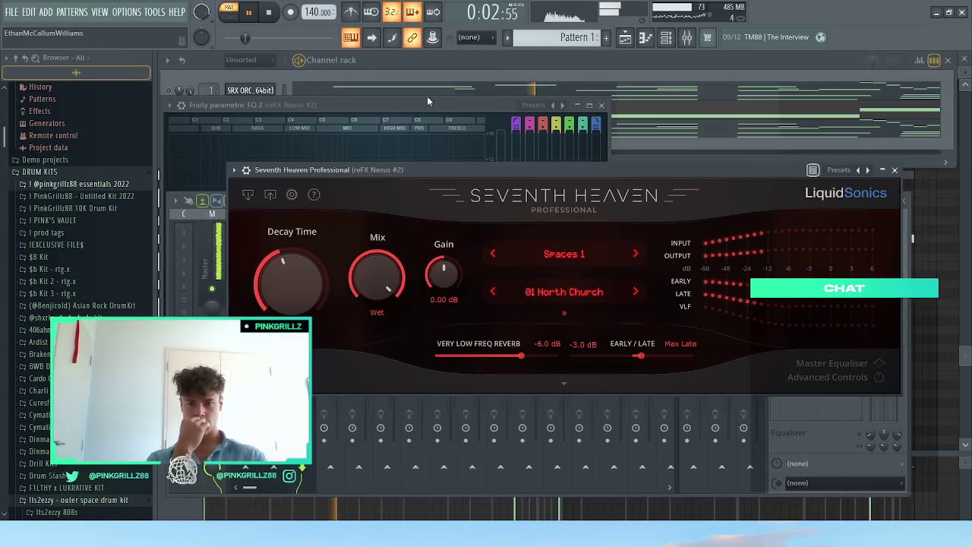
# Step: Set the reverb's dry/wet mix to 0 / -16.8 dB and its very low frequency reverb to -17.2 dB
pyautogui.moveTo(377, 278); pyautogui.dragTo(368, 376)
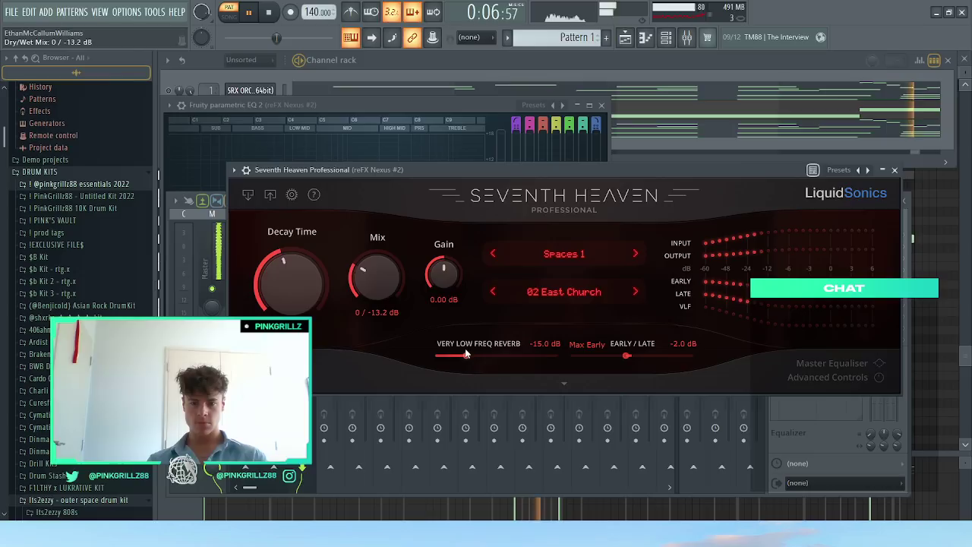
pyautogui.moveTo(463, 360); pyautogui.dragTo(451, 359)
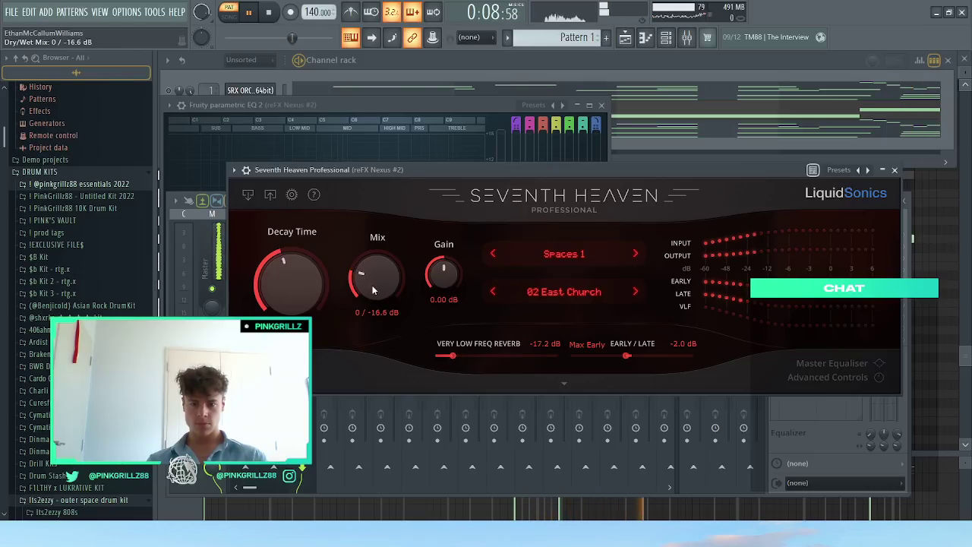
pyautogui.moveTo(377, 274); pyautogui.dragTo(372, 267)
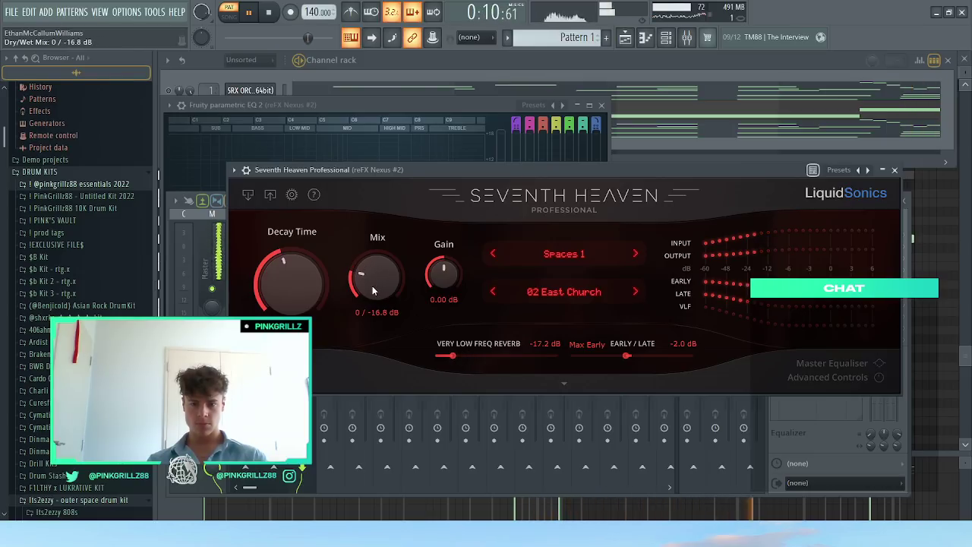
# Step: Close the reverb window and shift insert 3's two Fruity parametric EQ 2 effects and Vintage Chorus down one slot, freeing slot 1
pyautogui.press('Escape')
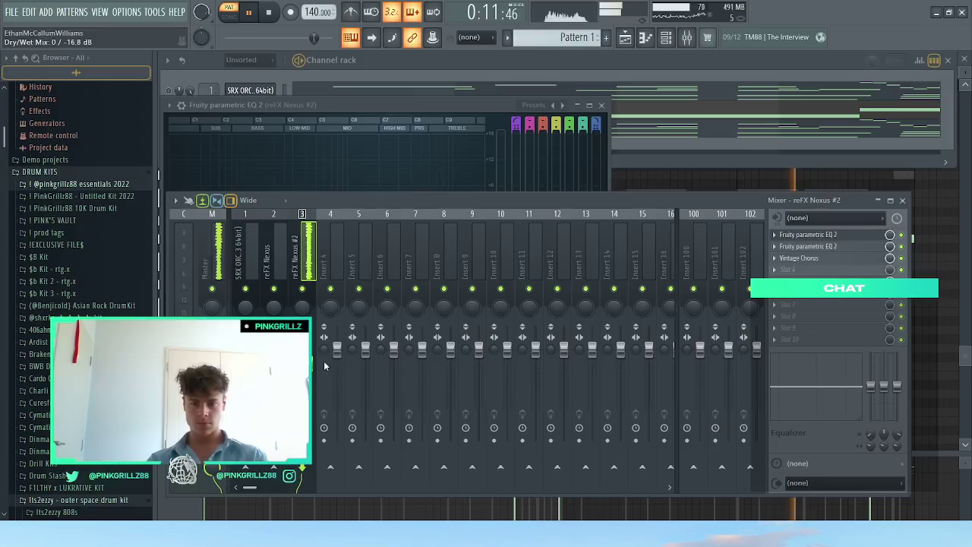
pyautogui.click(775, 259)
pyautogui.click(799, 439)
pyautogui.click(775, 247)
pyautogui.click(799, 440)
pyautogui.click(775, 236)
pyautogui.click(799, 439)
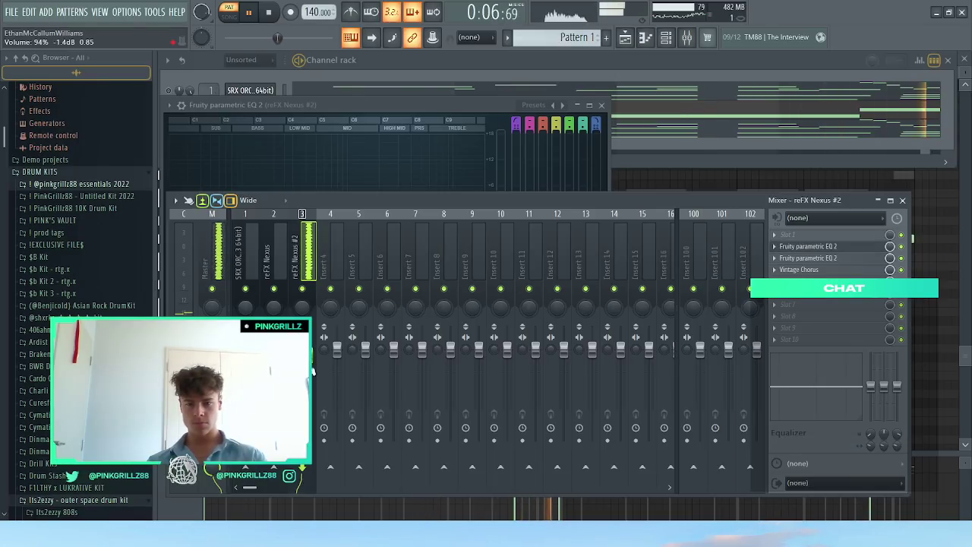
# Step: Transpose all reFX Nexus #2 notes up one octave in the piano roll and play the pattern
pyautogui.hotkey('ctrl', 's')
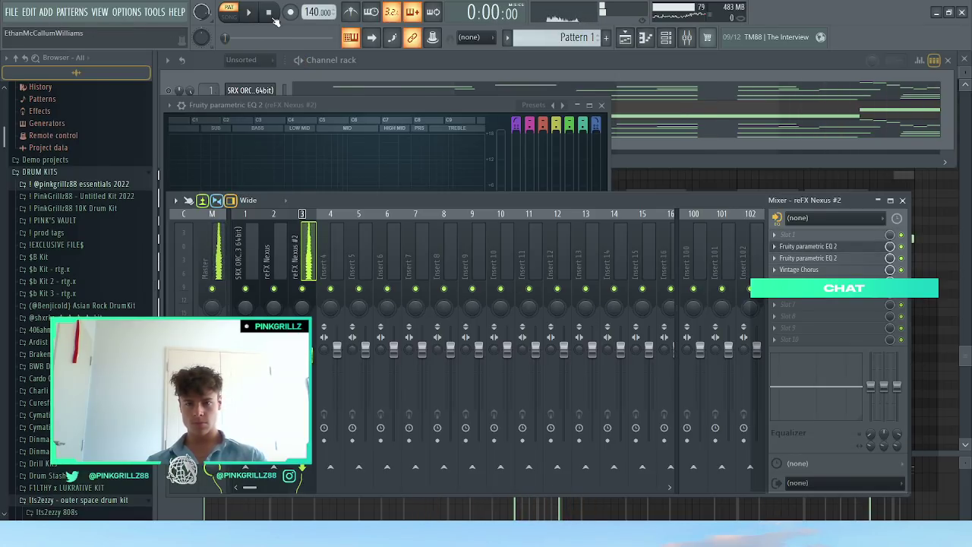
pyautogui.press('space')
pyautogui.click(395, 65)
pyautogui.press('space')
pyautogui.click(353, 133)
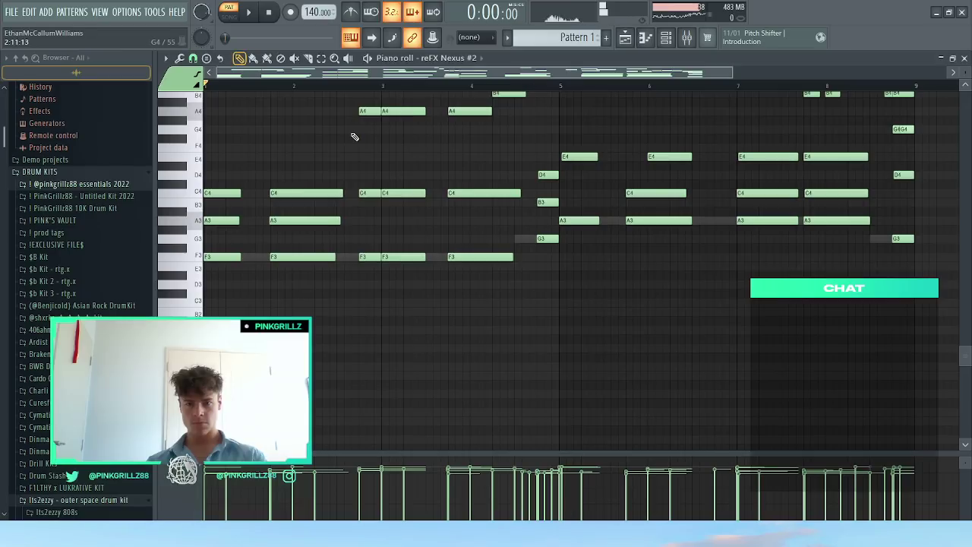
pyautogui.hotkey('ctrl', 'Up')
pyautogui.press('space')
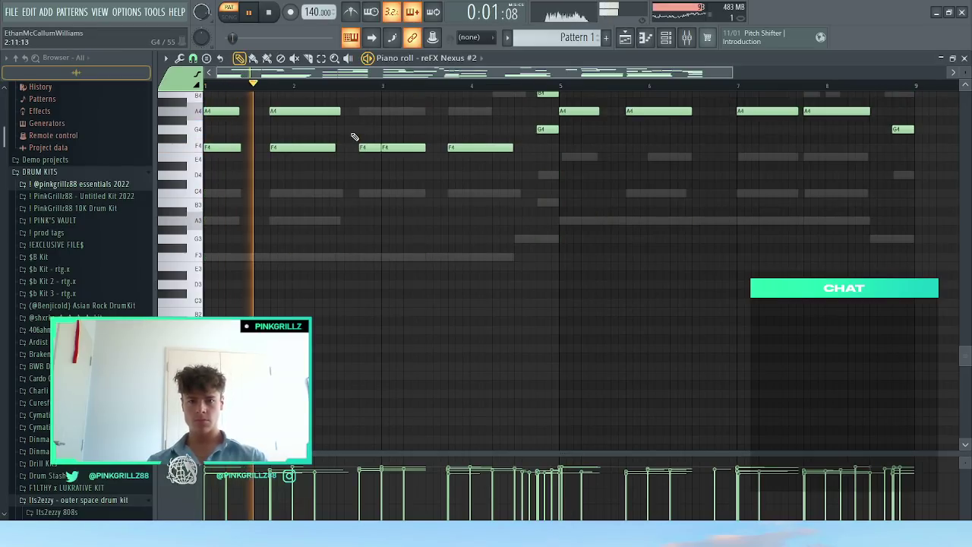
# Step: Stop playback, open the reFX Nexus #2 plugin and examine its trance gate, arpeggiator and modulation settings
pyautogui.click(686, 37)
pyautogui.press('space')
pyautogui.click(666, 38)
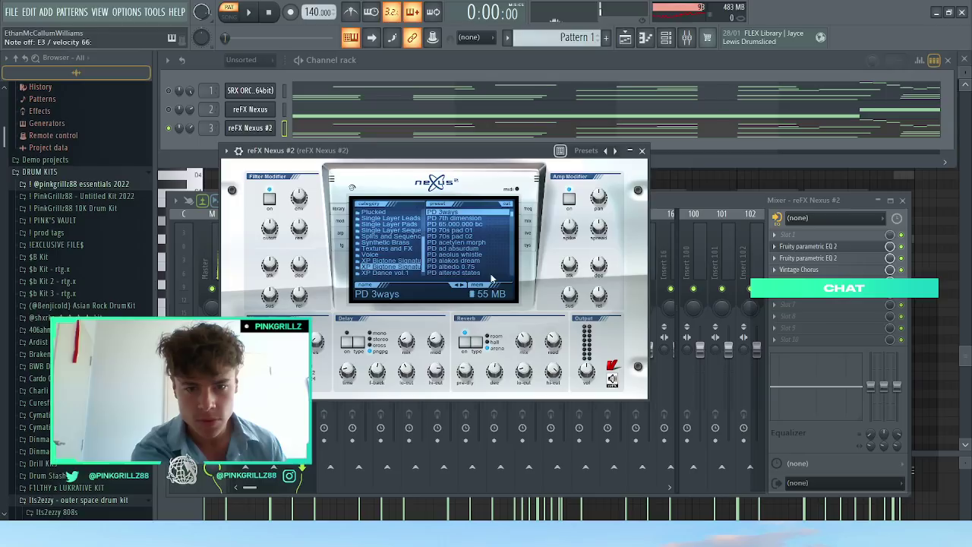
pyautogui.click(341, 240)
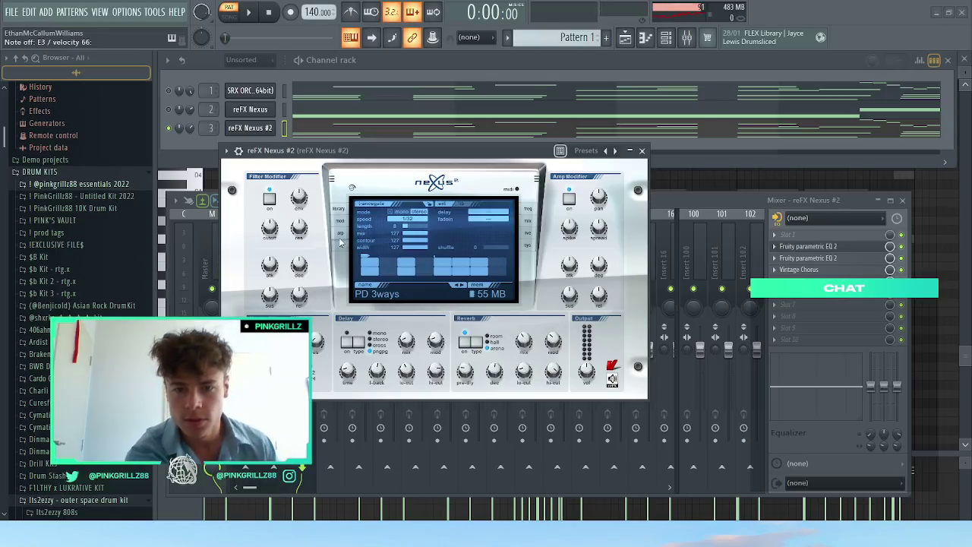
pyautogui.click(341, 241)
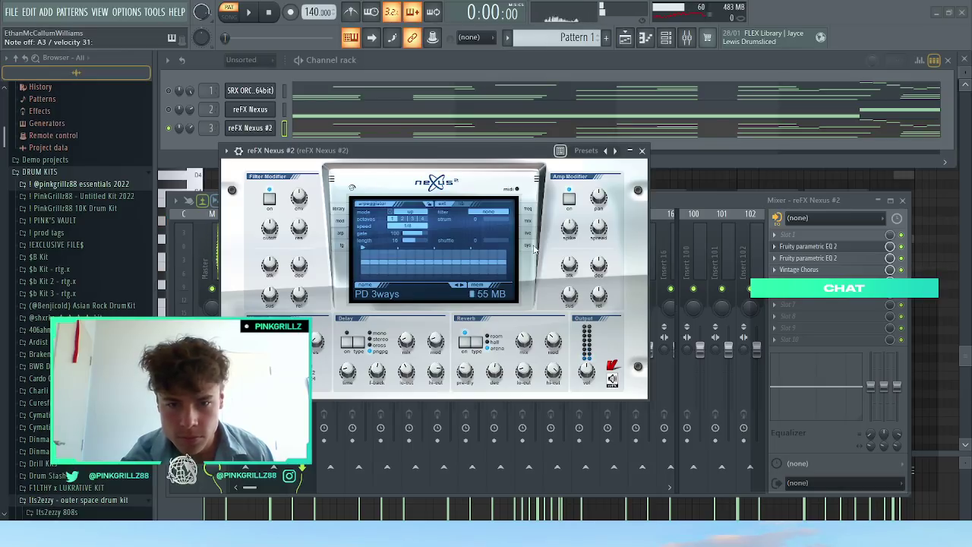
pyautogui.click(339, 221)
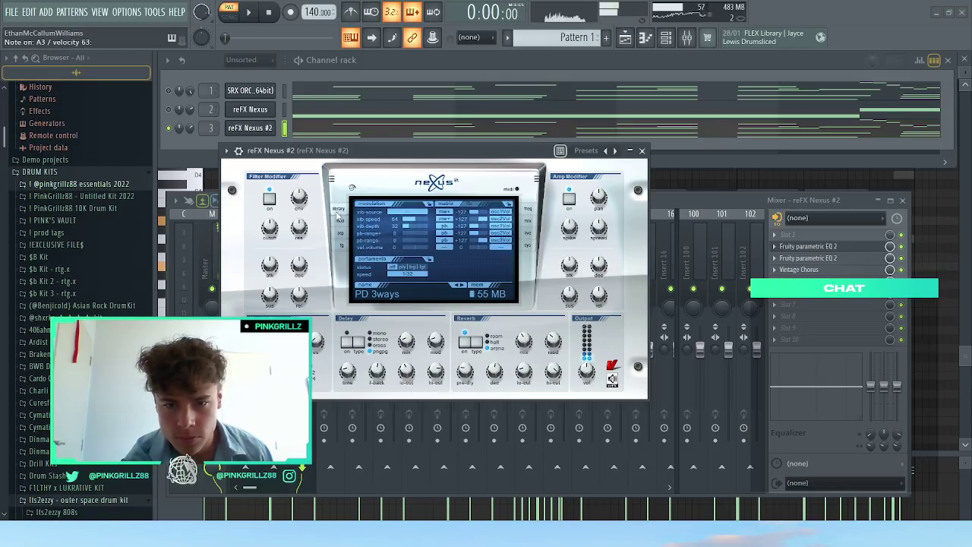
pyautogui.click(339, 212)
pyautogui.click(347, 220)
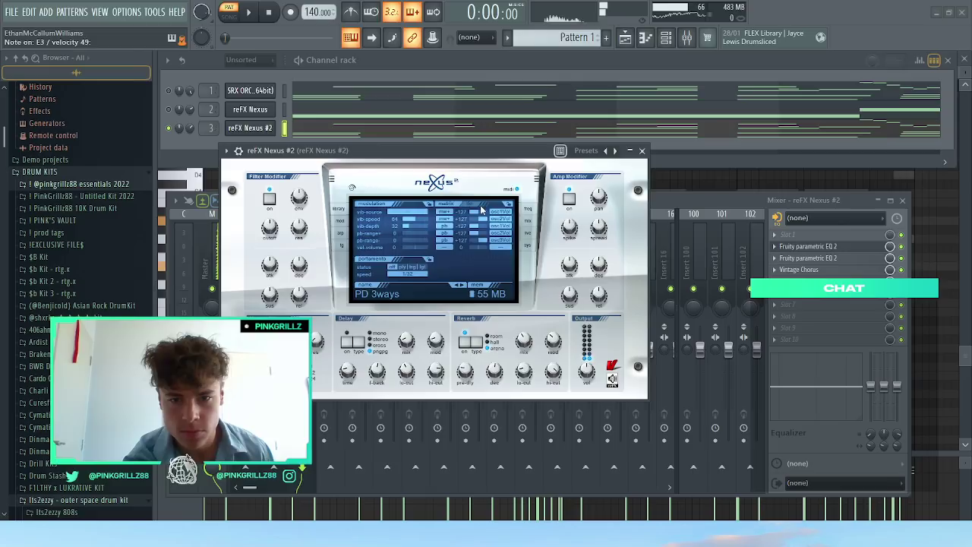
# Step: Try the sync mode on the Nexus LFOs and return them to free mode
pyautogui.click(476, 207)
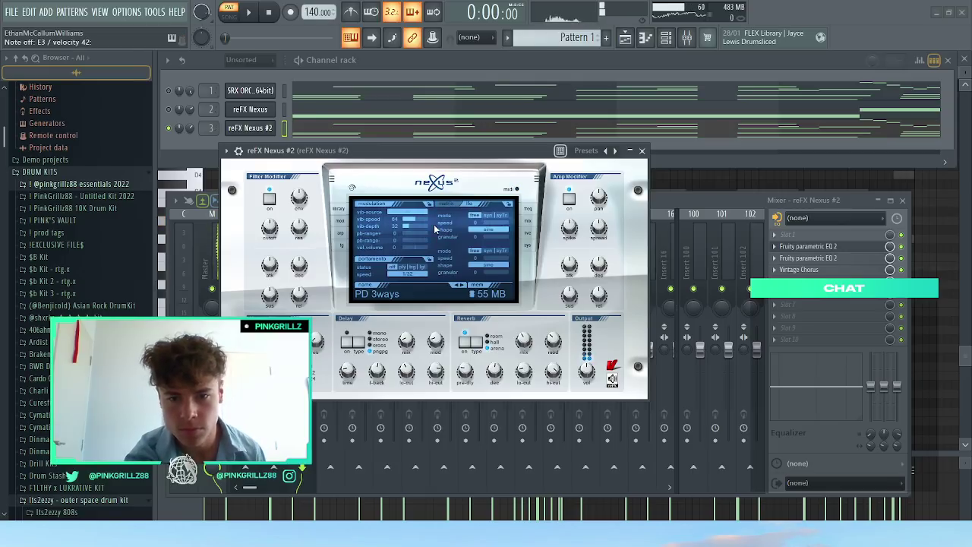
pyautogui.click(488, 216)
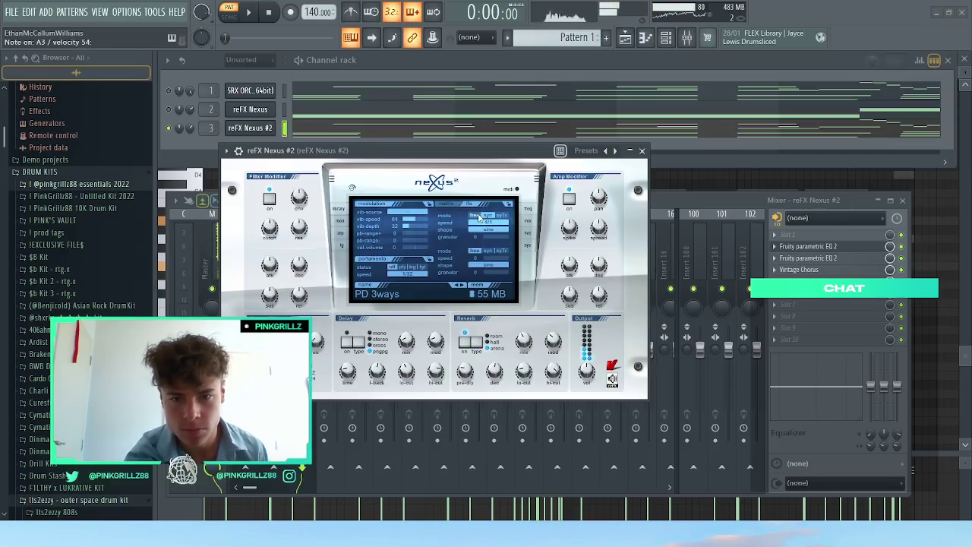
pyautogui.click(477, 217)
pyautogui.click(487, 252)
pyautogui.click(475, 251)
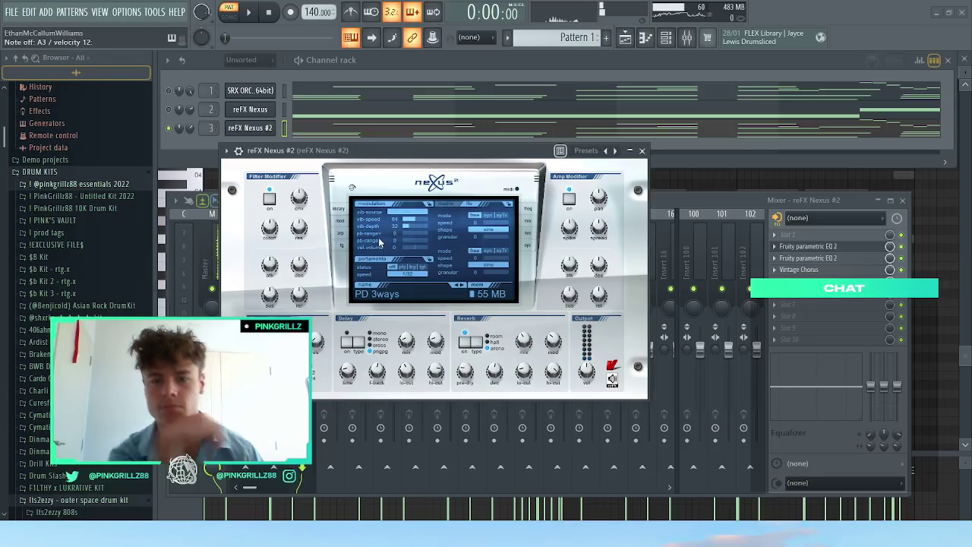
# Step: Examine the library, modulation, arpeggiator and trance gate settings of reFX Nexus #2
pyautogui.click(341, 210)
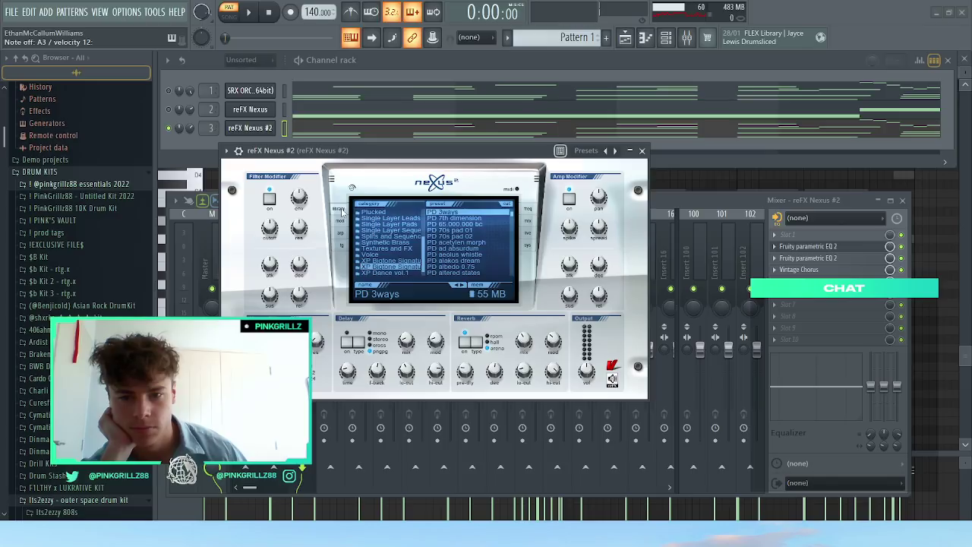
pyautogui.click(341, 220)
pyautogui.click(340, 231)
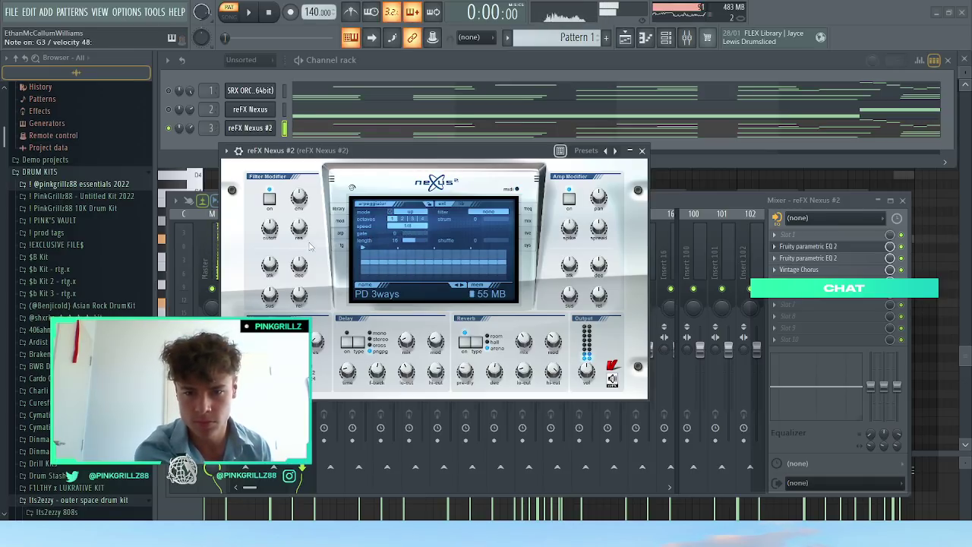
pyautogui.click(340, 248)
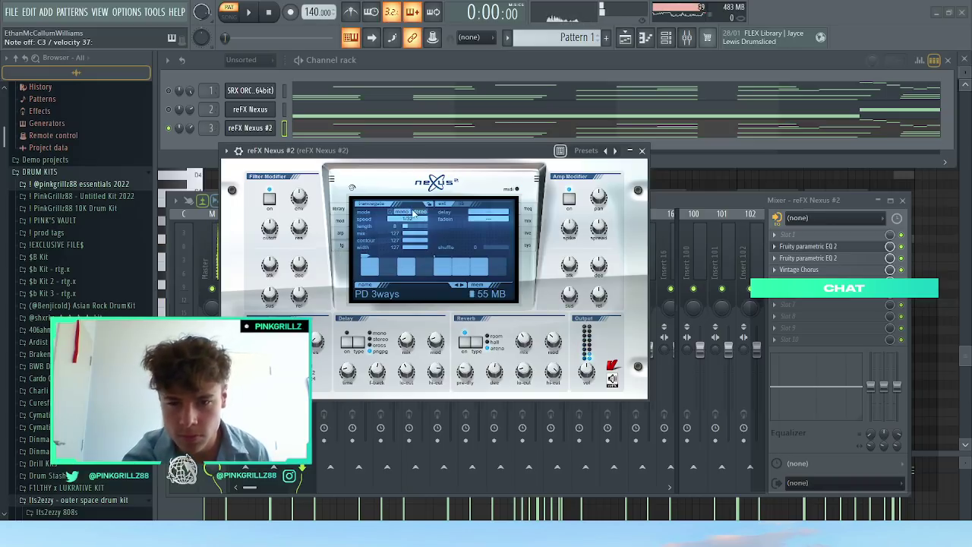
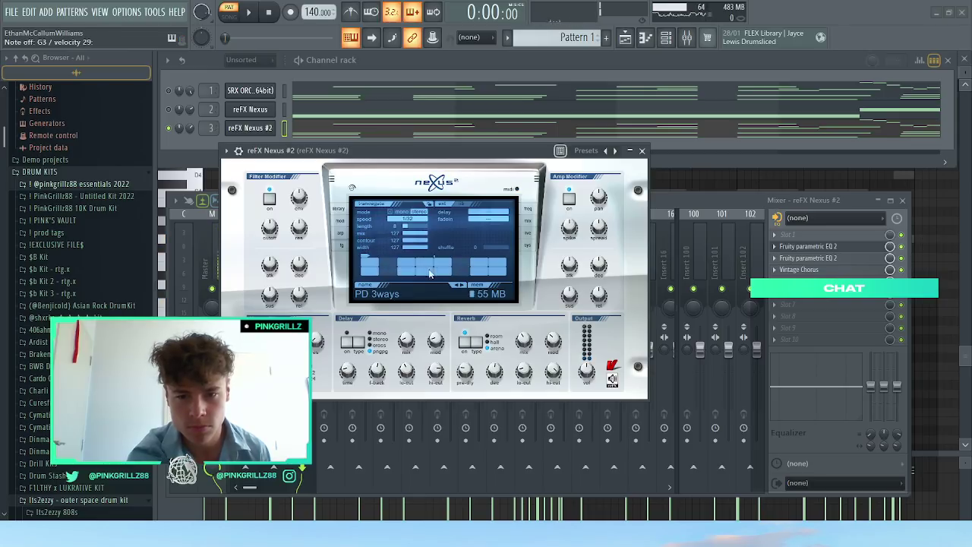
pyautogui.click(454, 206)
pyautogui.click(454, 207)
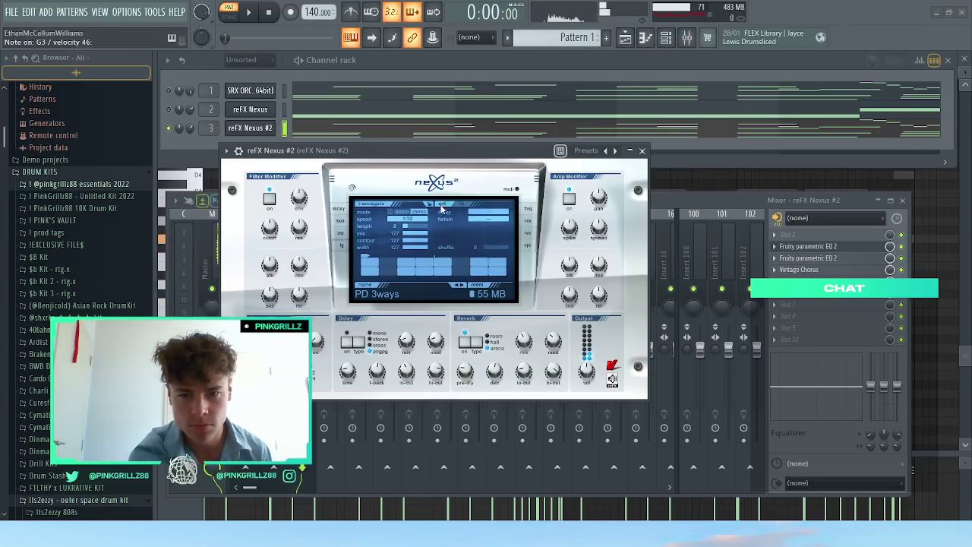
pyautogui.click(453, 207)
pyautogui.click(439, 203)
# Step: Examine the frequency analyzer, effects and equalizer settings of reFX Nexus #2
pyautogui.click(528, 210)
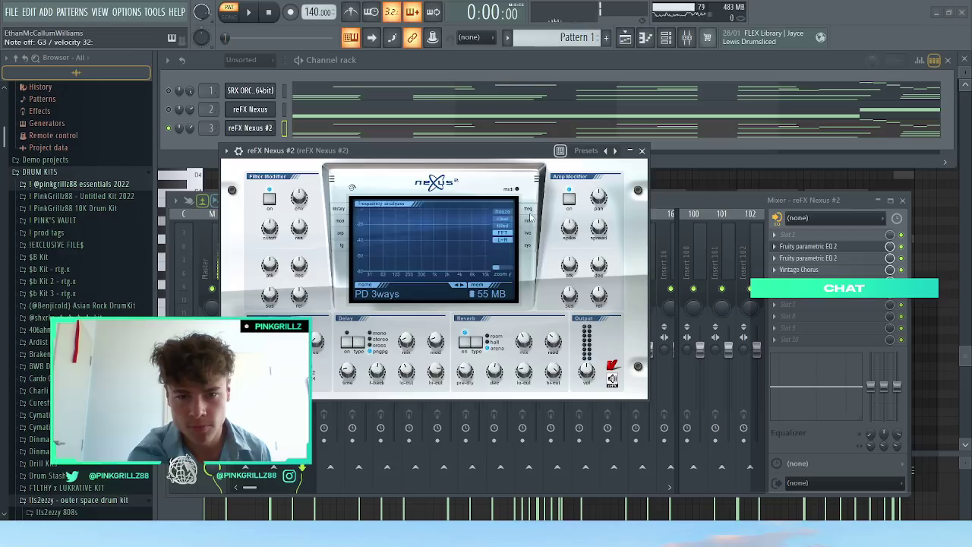
pyautogui.click(525, 231)
pyautogui.click(525, 246)
pyautogui.click(526, 217)
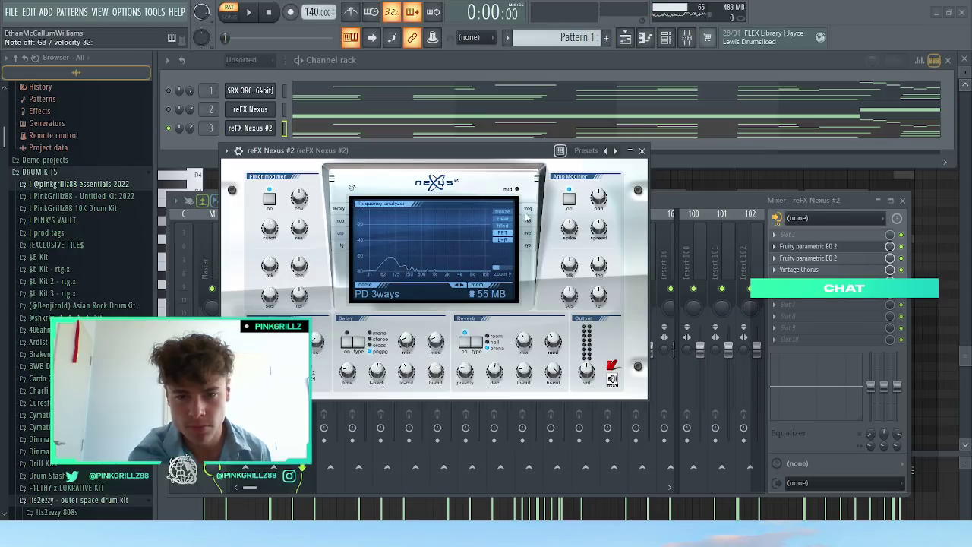
pyautogui.click(527, 222)
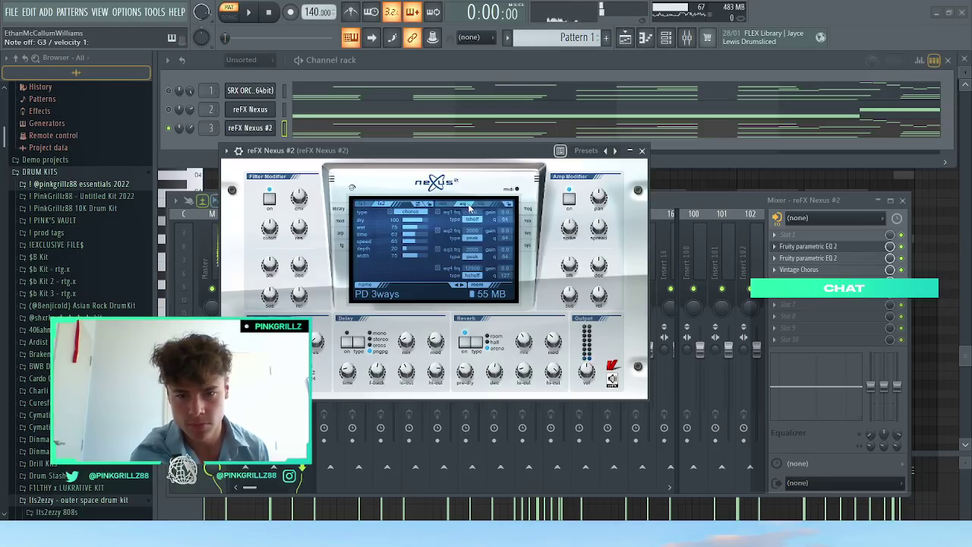
# Step: Clear the remaining step in the Nexus trance gate pattern, then play and stop the pattern
pyautogui.click(347, 237)
pyautogui.click(340, 247)
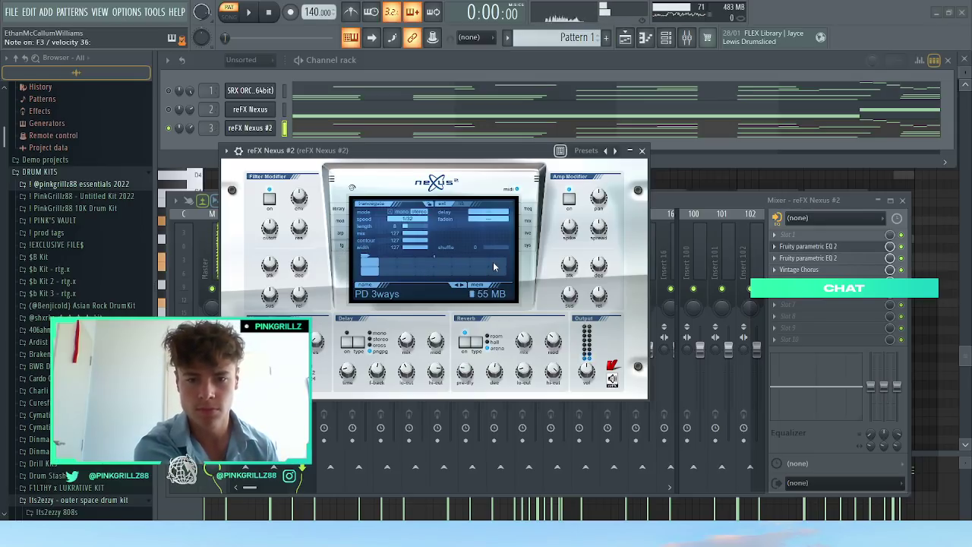
pyautogui.click(372, 273)
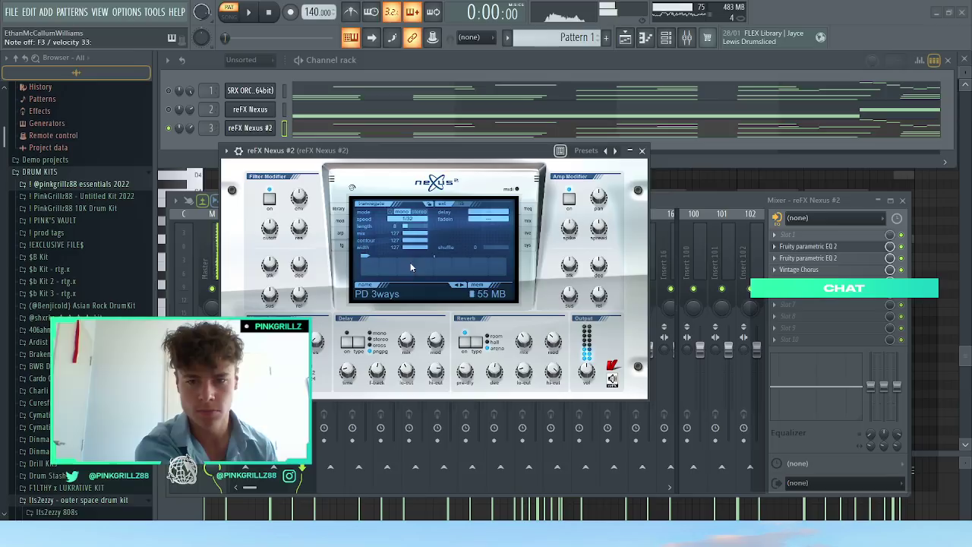
pyautogui.click(252, 13)
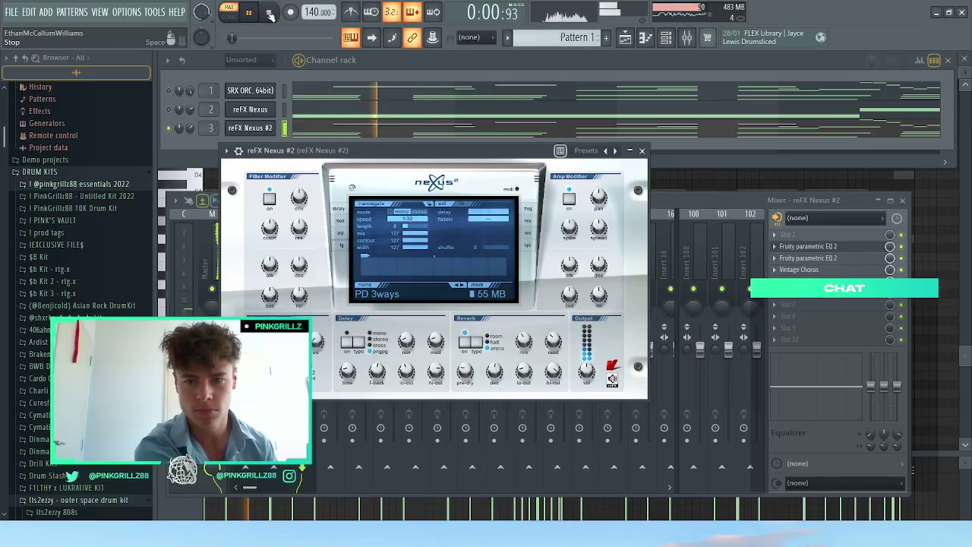
pyautogui.click(271, 13)
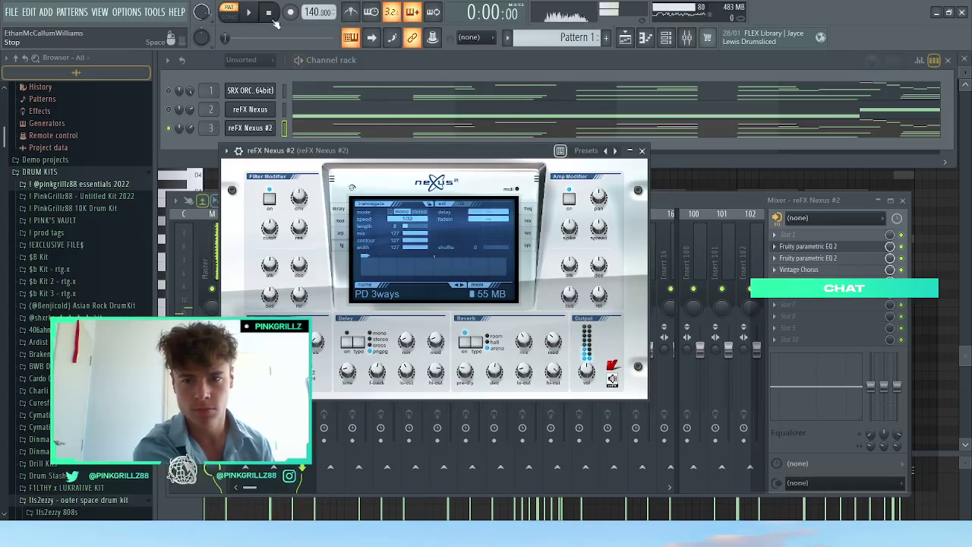
# Step: Render Pattern 1 from the Master mixer track as a stereo 32Bit float WAV and select the reFX Nexus #2 insert
pyautogui.click(217, 257)
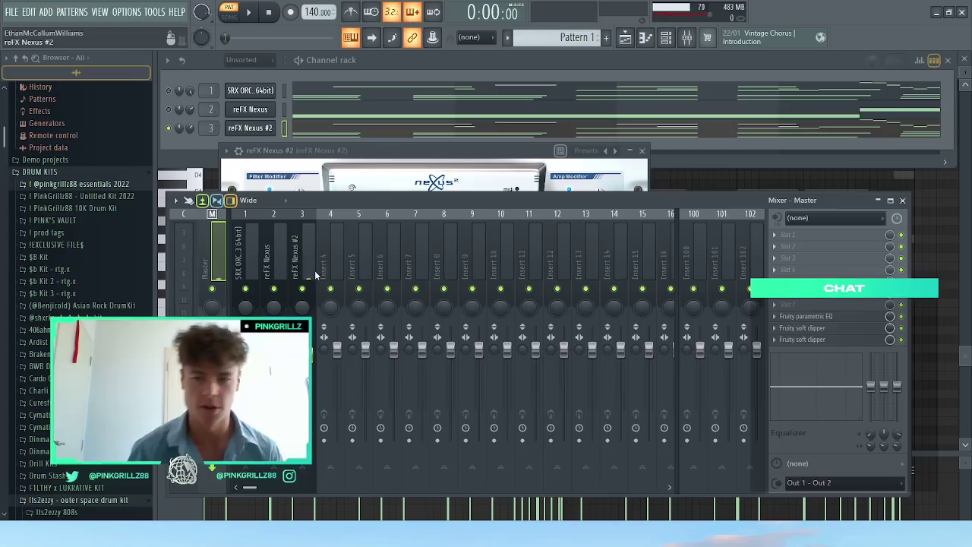
pyautogui.click(310, 266)
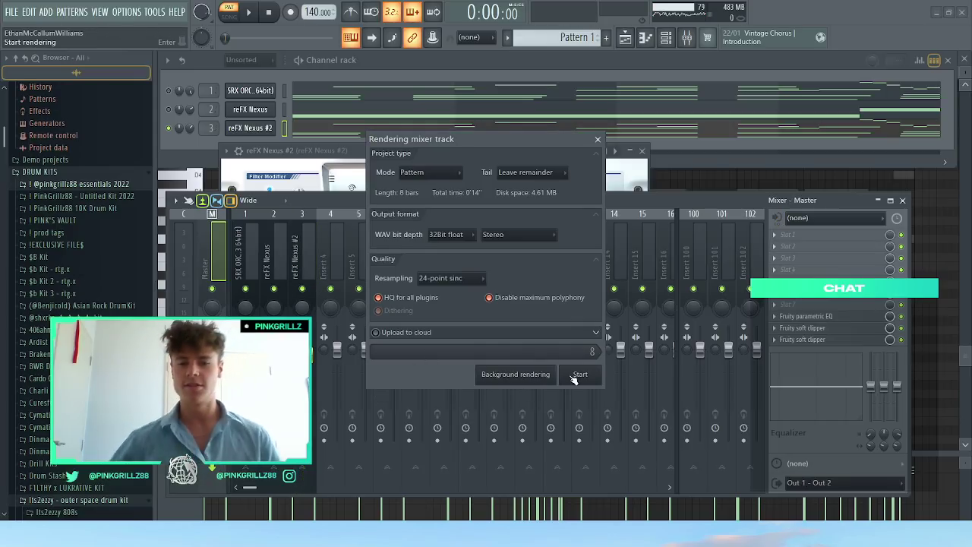
pyautogui.click(523, 173)
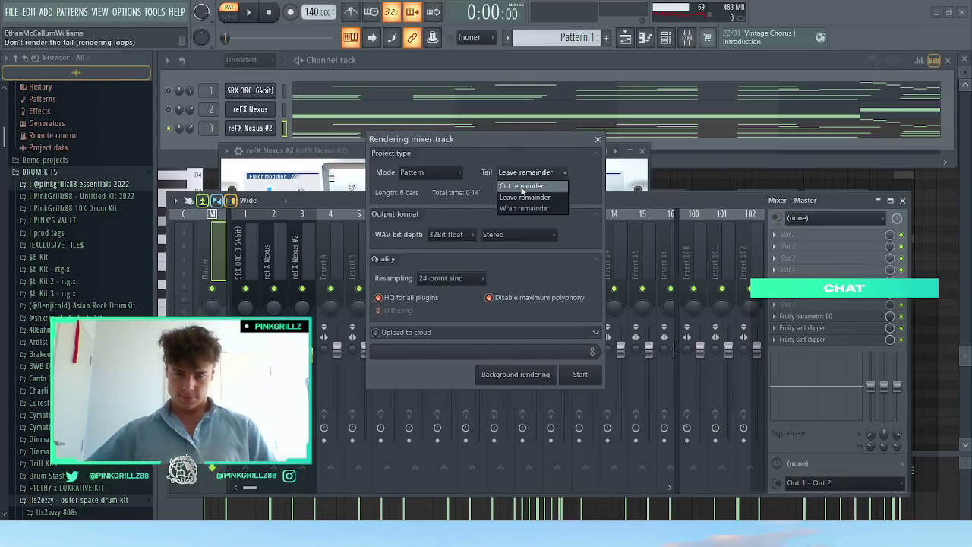
pyautogui.click(523, 151)
pyautogui.press('Escape')
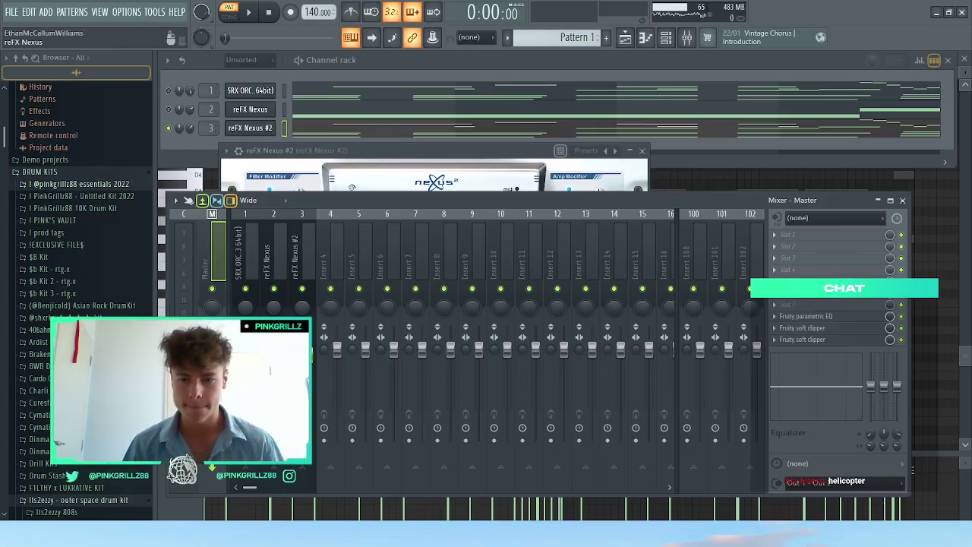
pyautogui.click(304, 273)
pyautogui.click(328, 98)
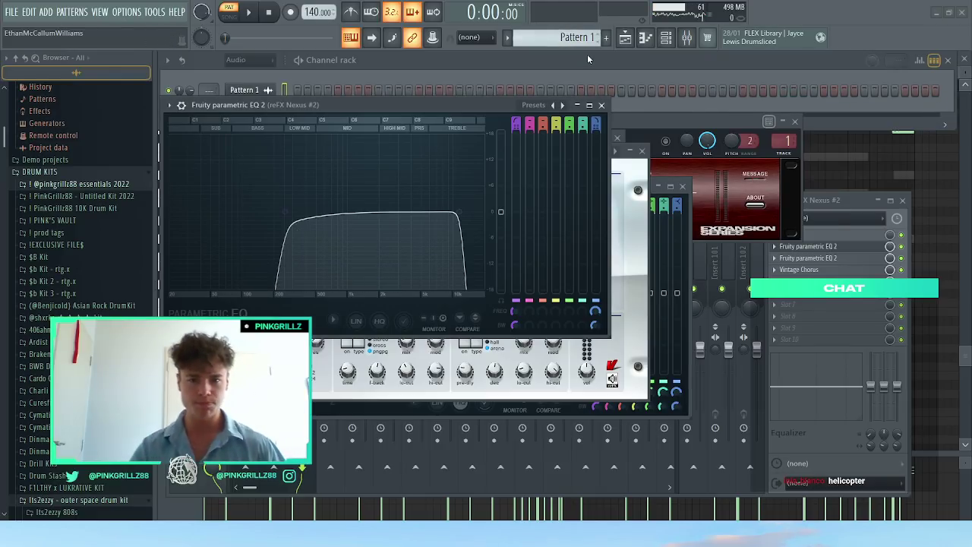
# Step: Close all open plugin windows along with the channel rack, mixer and piano roll
pyautogui.press('Escape')
pyautogui.press('Escape')
pyautogui.press('Escape')
pyautogui.press('Escape')
pyautogui.press('Escape')
pyautogui.click(628, 41)
pyautogui.press('Escape')
pyautogui.press('Escape')
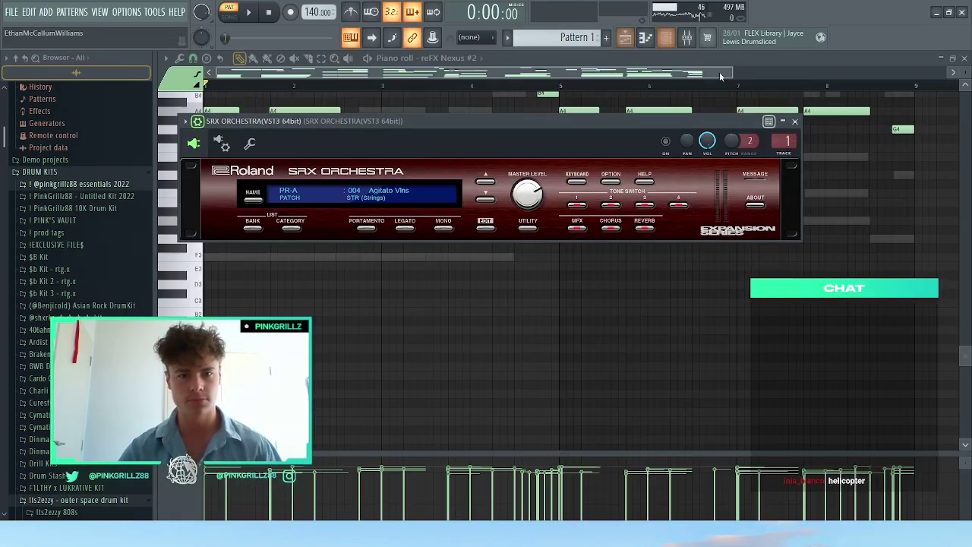
pyautogui.press('Escape')
pyautogui.press('Escape')
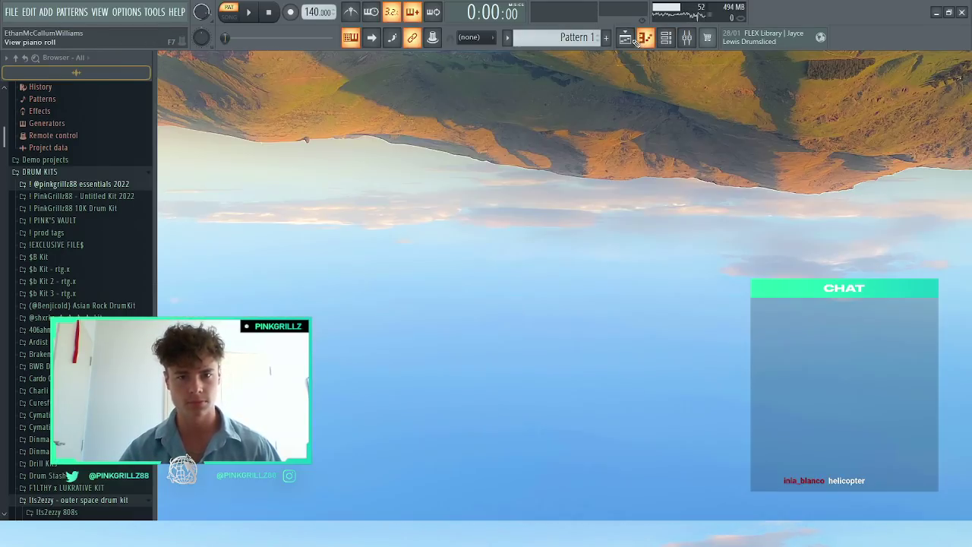
# Step: Place the rendered Pattern 1 audio clip at bar 1 of Track 1 in the playlist, undoing the extra copy on Track 2
pyautogui.click(636, 42)
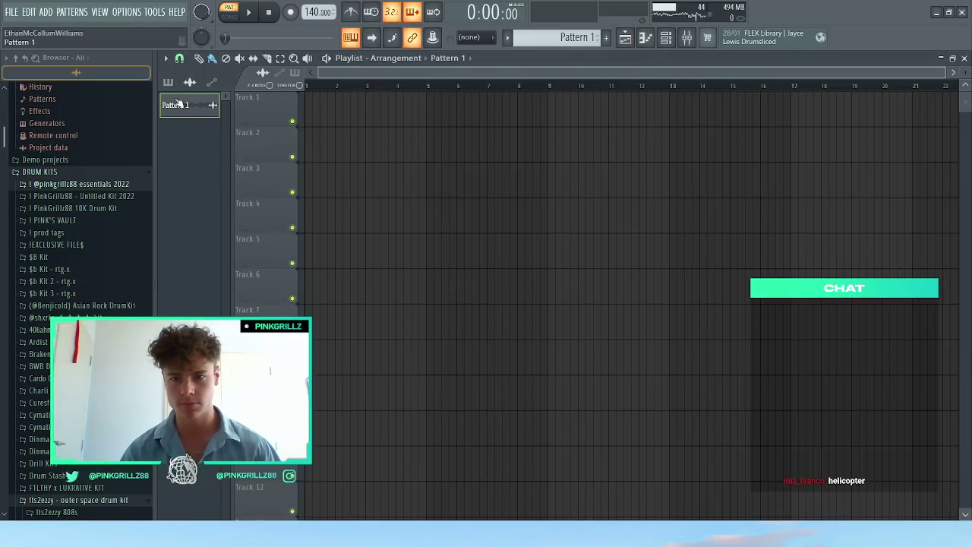
pyautogui.moveTo(179, 103); pyautogui.dragTo(341, 114)
pyautogui.press('space')
pyautogui.click(358, 140)
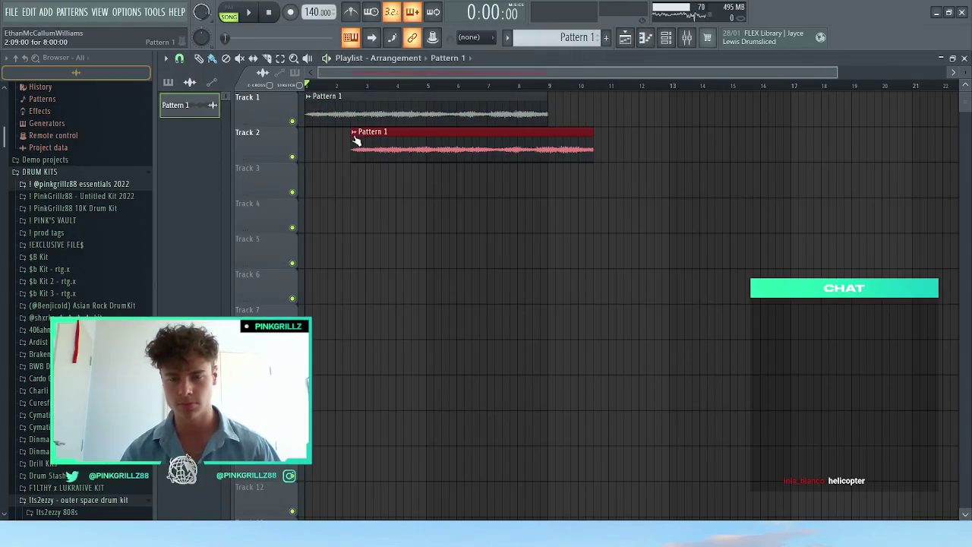
pyautogui.hotkey('ctrl', 'z')
# Step: Set the Track 1 Pattern 1 clip's time-stretching mode to Stretch and try a pitch shift of +100 cents during playback
pyautogui.doubleClick(448, 114)
pyautogui.press('space')
pyautogui.click(543, 232)
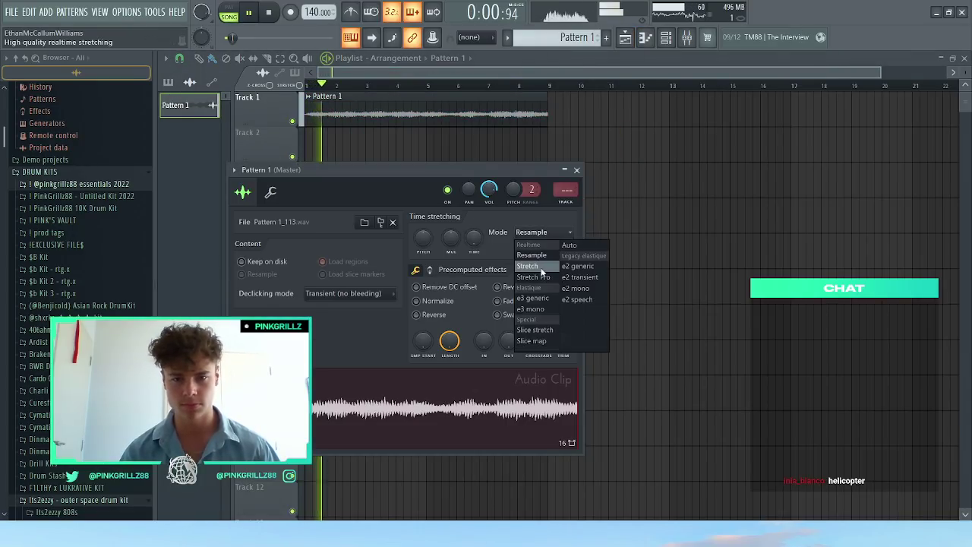
pyautogui.click(541, 268)
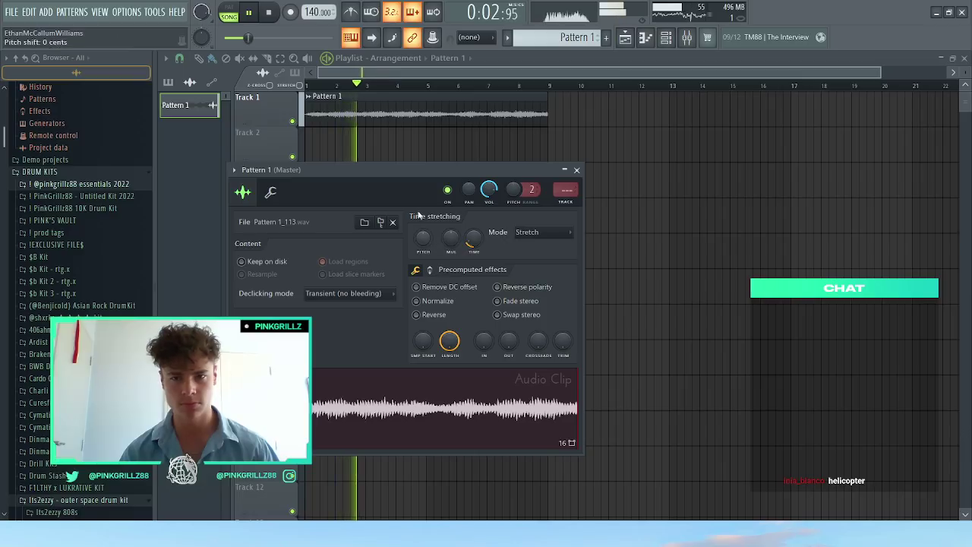
pyautogui.scroll(1, 423, 240)
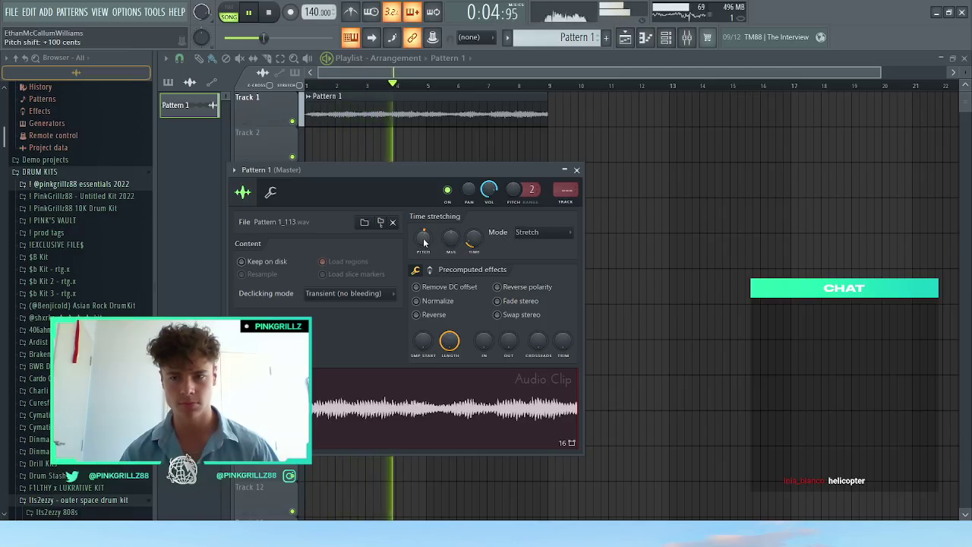
# Step: Stop playback, turn on Reverse for the Pattern 1 audio clip and close its settings
pyautogui.press('space')
pyautogui.click(433, 314)
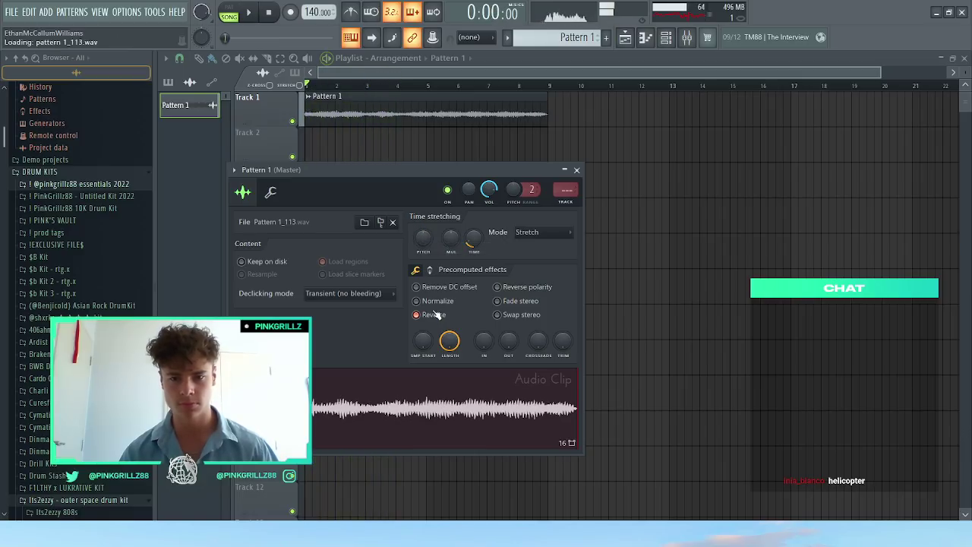
pyautogui.press('Escape')
# Step: Slice the Pattern 1 clip on Track 1 at each bar line from bar 2 to bar 8
pyautogui.press('c')
pyautogui.click(487, 117)
pyautogui.click(524, 120)
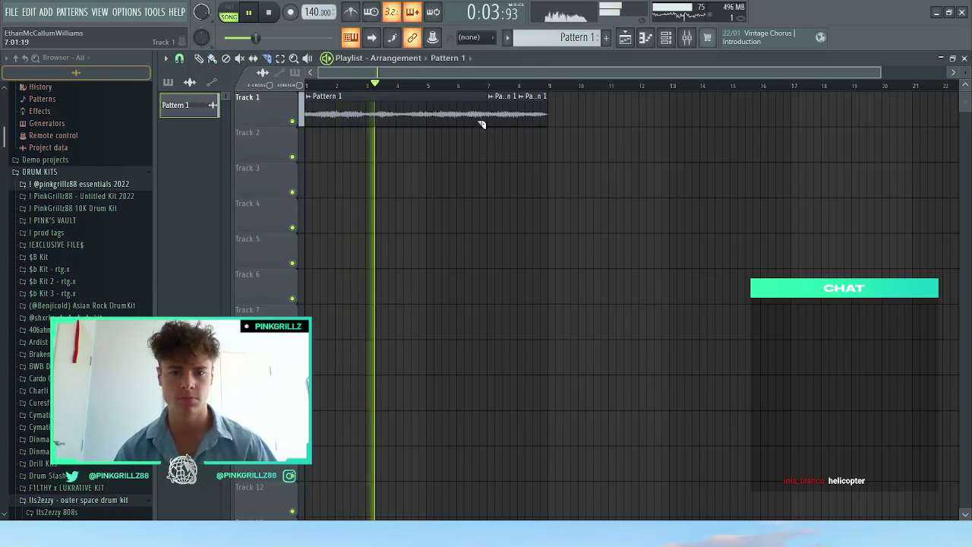
pyautogui.click(456, 115)
pyautogui.click(426, 115)
pyautogui.click(396, 115)
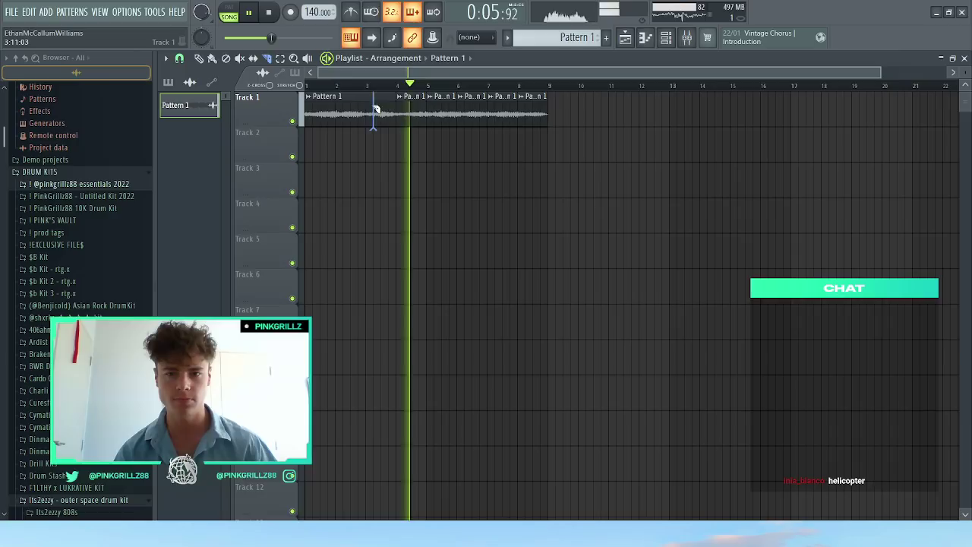
pyautogui.click(366, 114)
pyautogui.click(334, 112)
# Step: Move the one-bar Pattern 1 slices to Track 2 in a new order across bars 1 to 8 and preview the arrangement
pyautogui.press('b')
pyautogui.moveTo(534, 111); pyautogui.dragTo(319, 139)
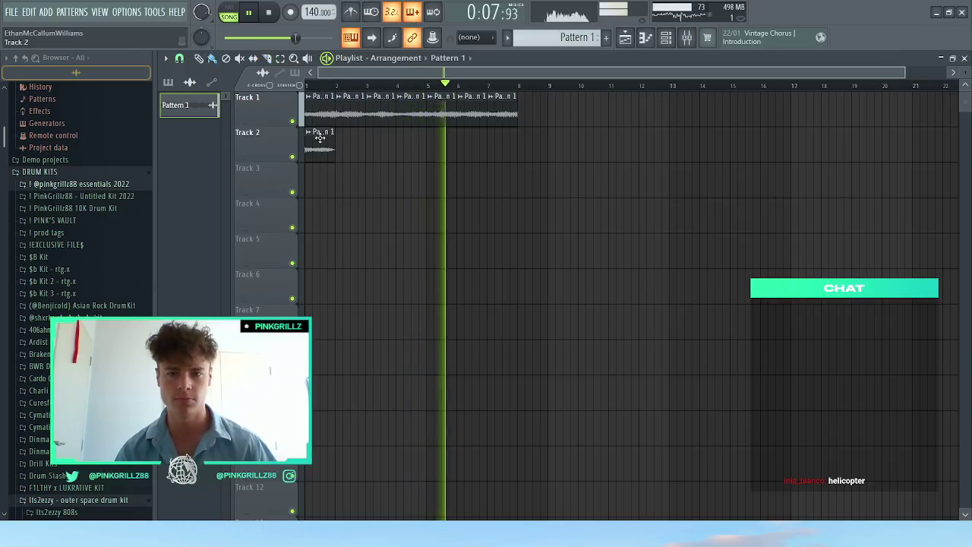
pyautogui.moveTo(503, 123); pyautogui.dragTo(352, 157)
pyautogui.moveTo(473, 111); pyautogui.dragTo(417, 151)
pyautogui.press('space')
pyautogui.moveTo(410, 114); pyautogui.dragTo(437, 149)
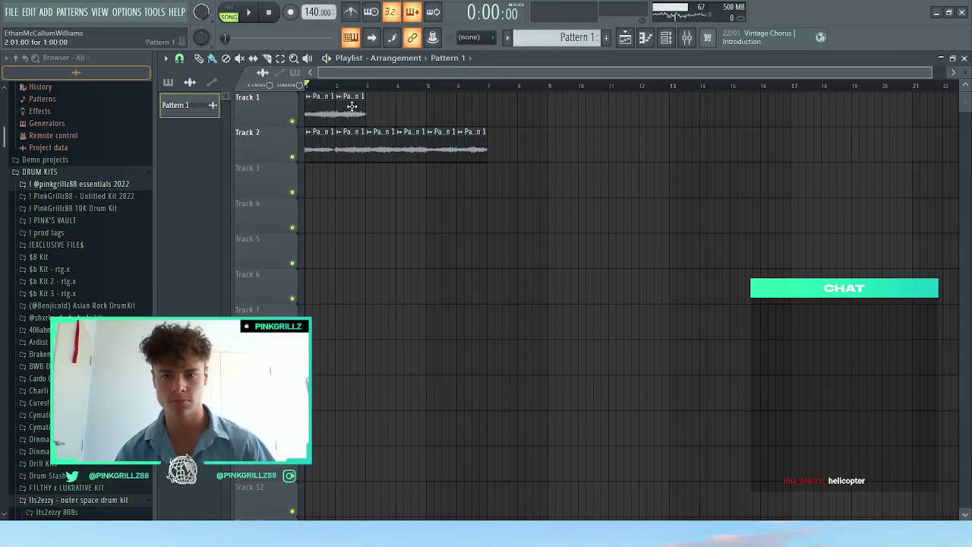
pyautogui.moveTo(321, 105); pyautogui.dragTo(542, 160)
pyautogui.press('space')
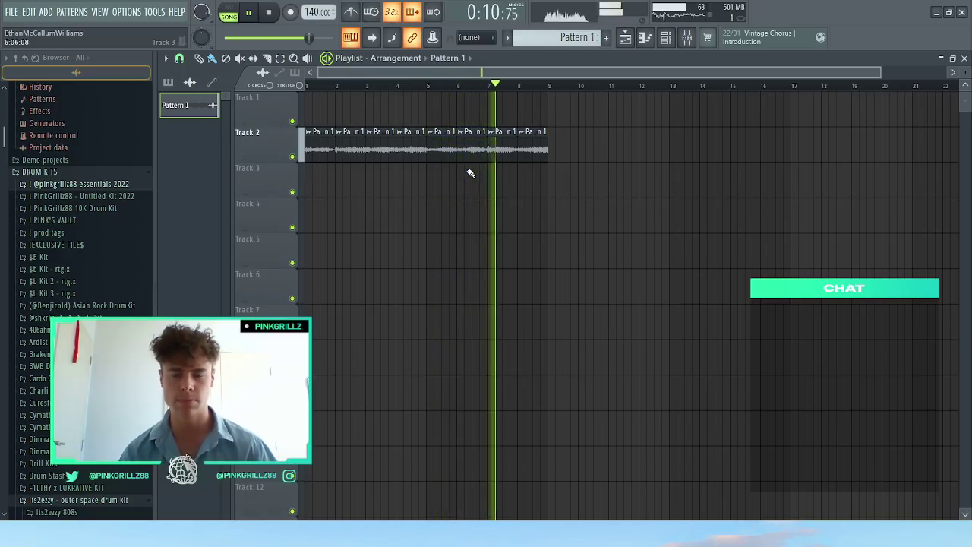
pyautogui.press('space')
# Step: Copy the reFX Nexus #2 notes from Pattern 1 into empty Pattern 2 and open them in the piano roll
pyautogui.click(665, 38)
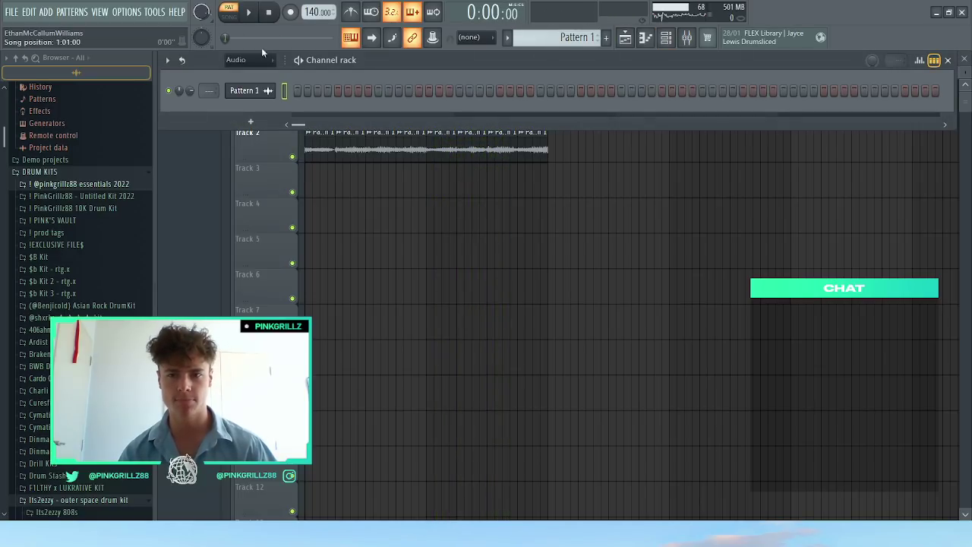
pyautogui.click(251, 75)
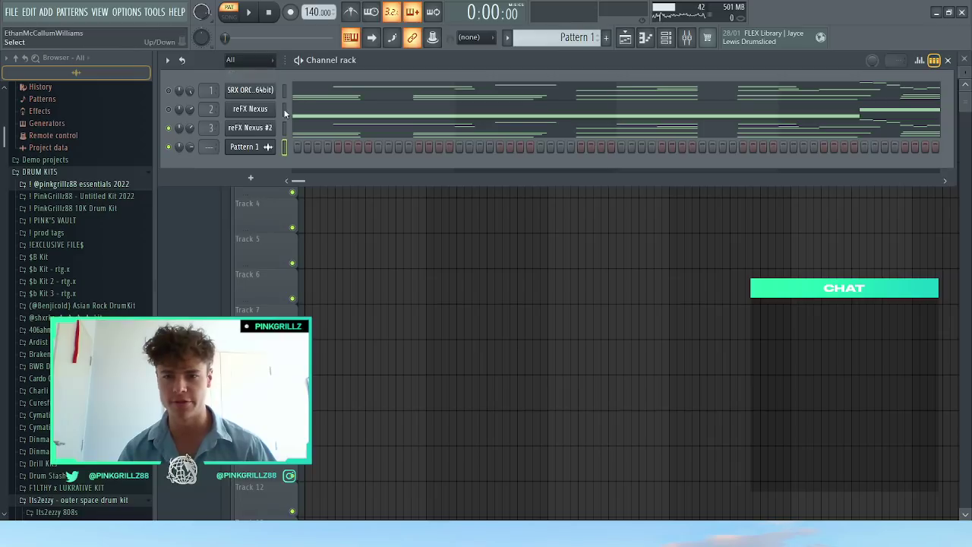
pyautogui.scroll(-1, 584, 47)
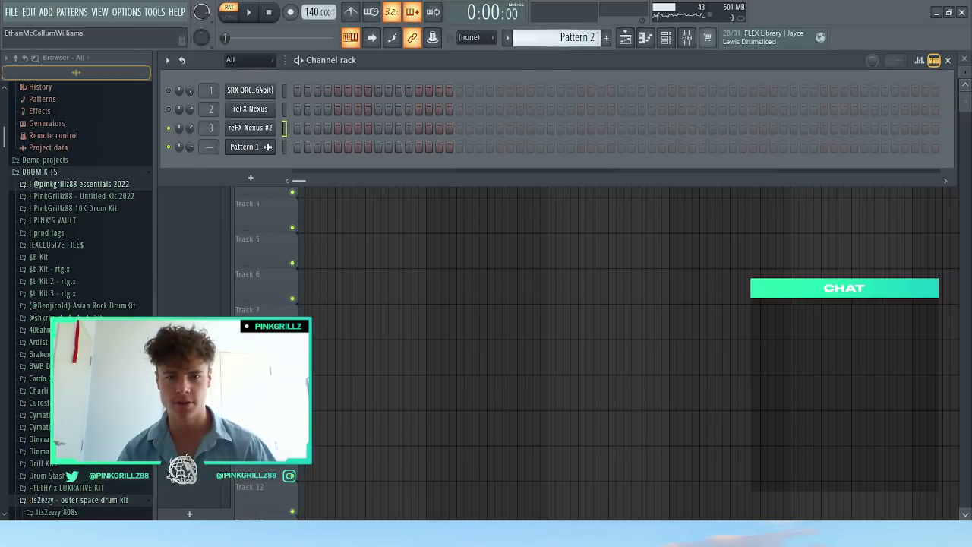
pyautogui.scroll(1, 580, 43)
pyautogui.scroll(-1, 580, 42)
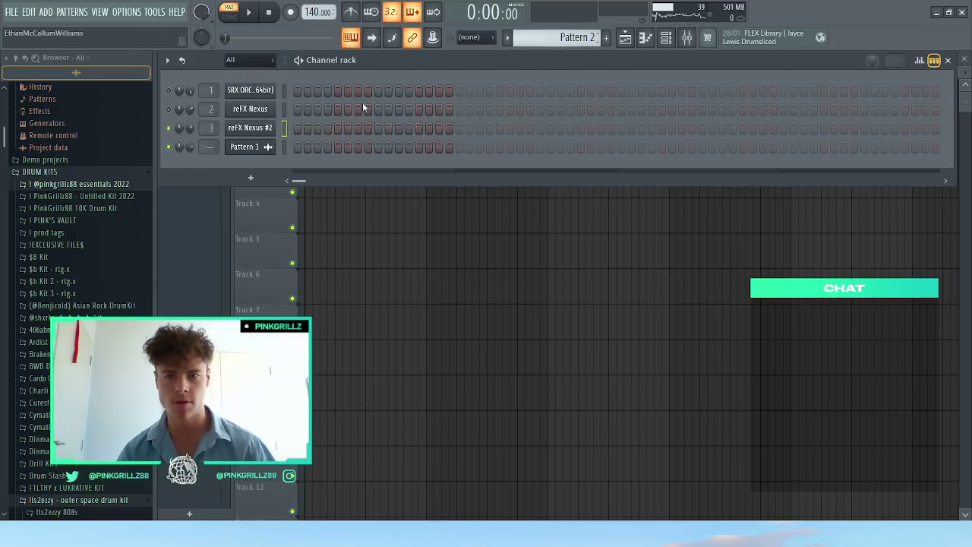
pyautogui.hotkey('ctrl', 'v')
pyautogui.click(348, 127)
# Step: Flip the reFX Nexus #2 score in Pattern 2 horizontally, leaving Preserve start times off
pyautogui.press('space')
pyautogui.scroll(4, 373, 150)
pyautogui.press('space')
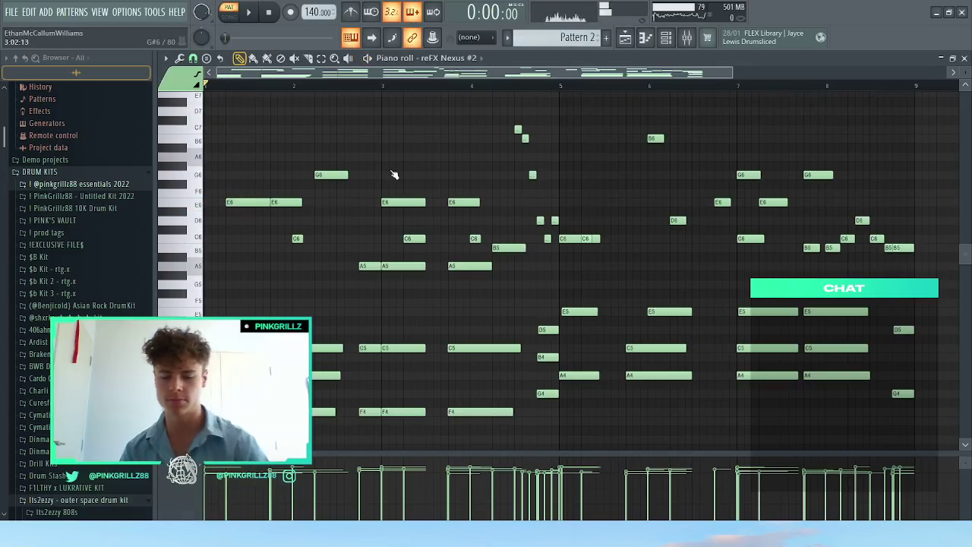
pyautogui.hotkey('alt', 'y')
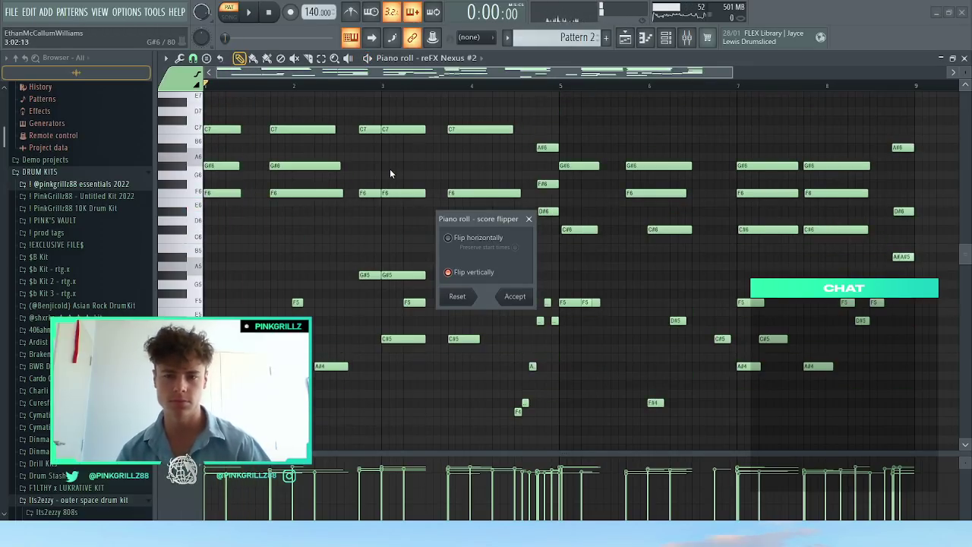
pyautogui.click(466, 275)
pyautogui.click(468, 241)
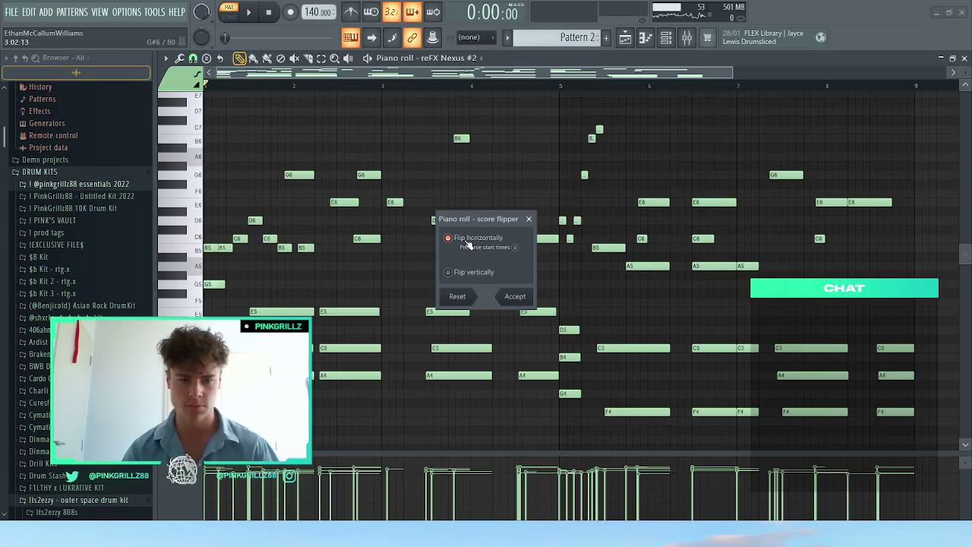
pyautogui.click(468, 242)
pyautogui.click(468, 242)
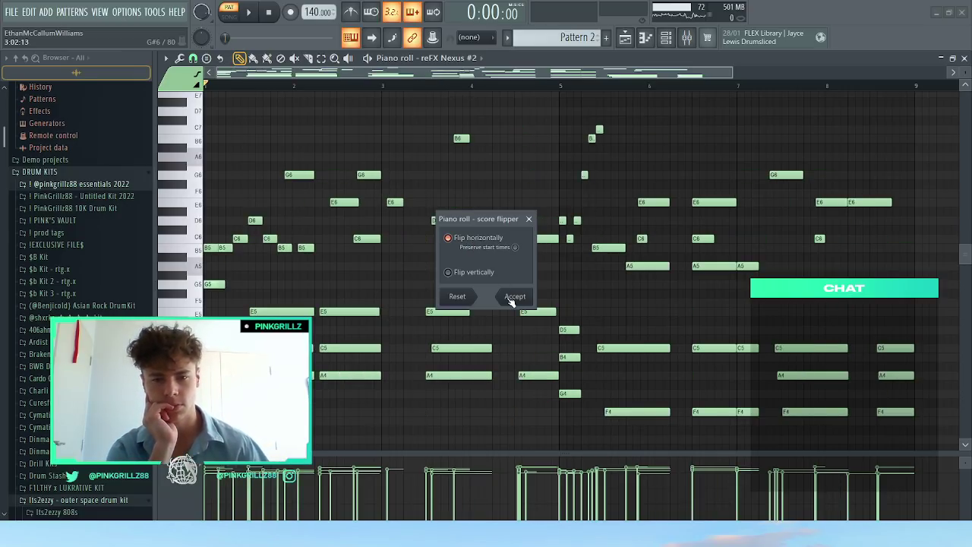
pyautogui.click(514, 248)
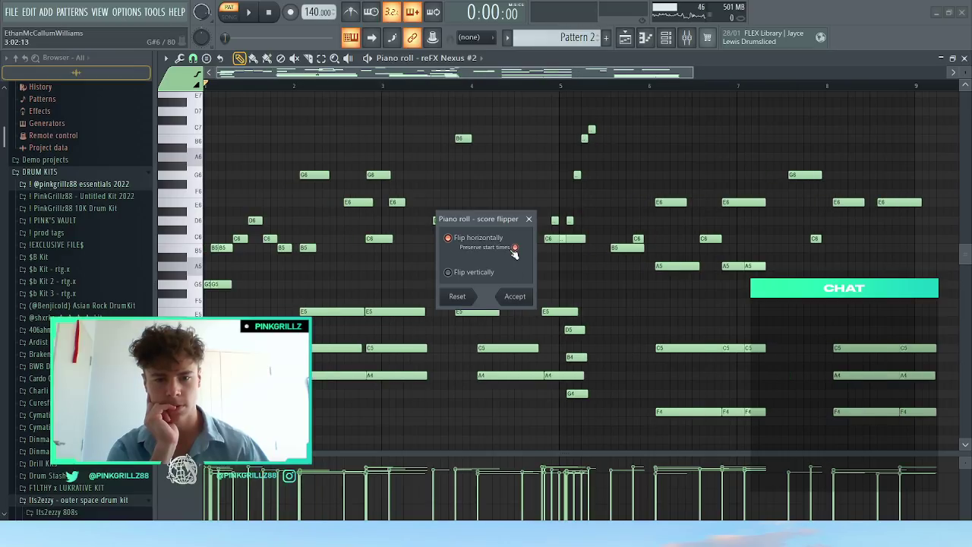
pyautogui.click(515, 296)
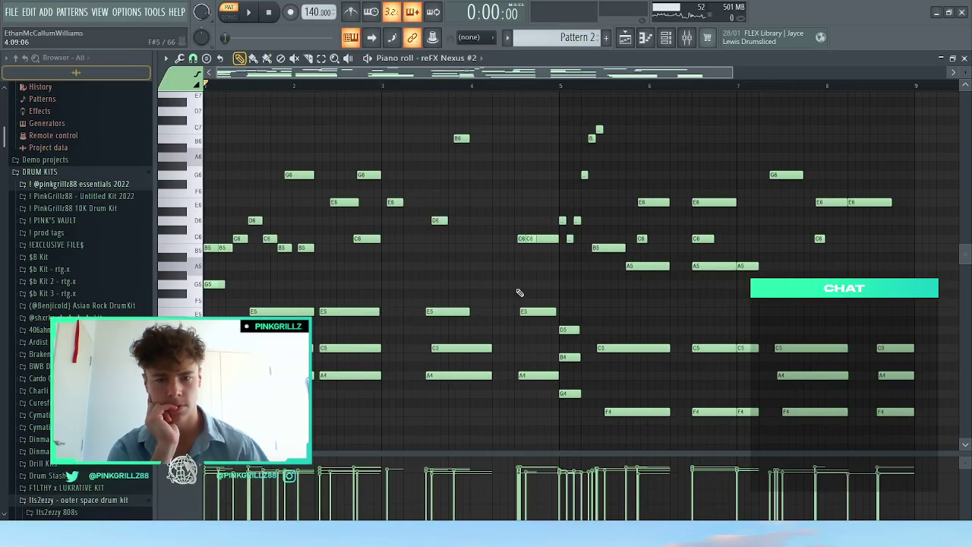
# Step: Preview Pattern 2 with the channel rack open, stop it and render the pattern to an audio clip
pyautogui.click(664, 42)
pyautogui.press('space')
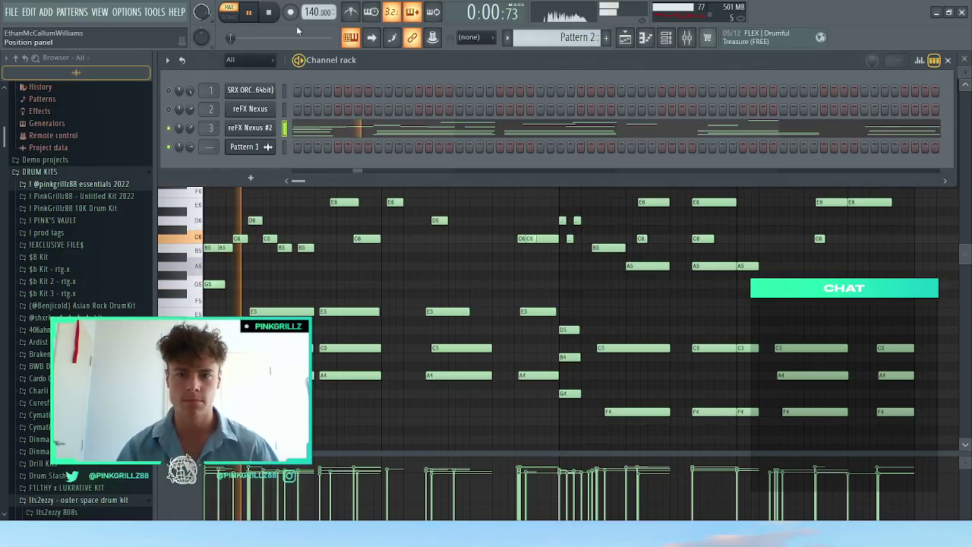
pyautogui.click(273, 15)
pyautogui.click(669, 224)
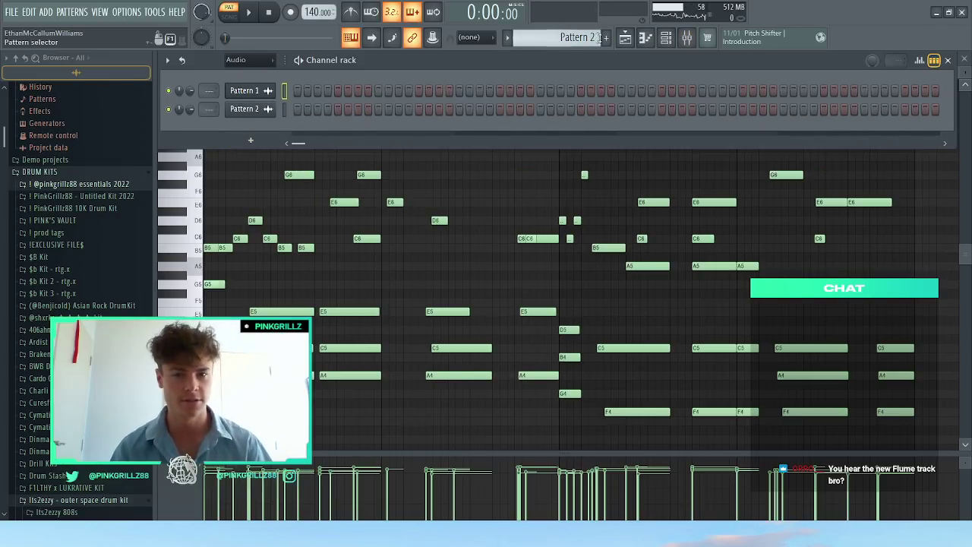
# Step: Place the rendered Pattern 2 audio clip at bar 1 of Track 3 in the playlist and mute Track 2
pyautogui.click(626, 37)
pyautogui.moveTo(413, 205); pyautogui.dragTo(303, 168)
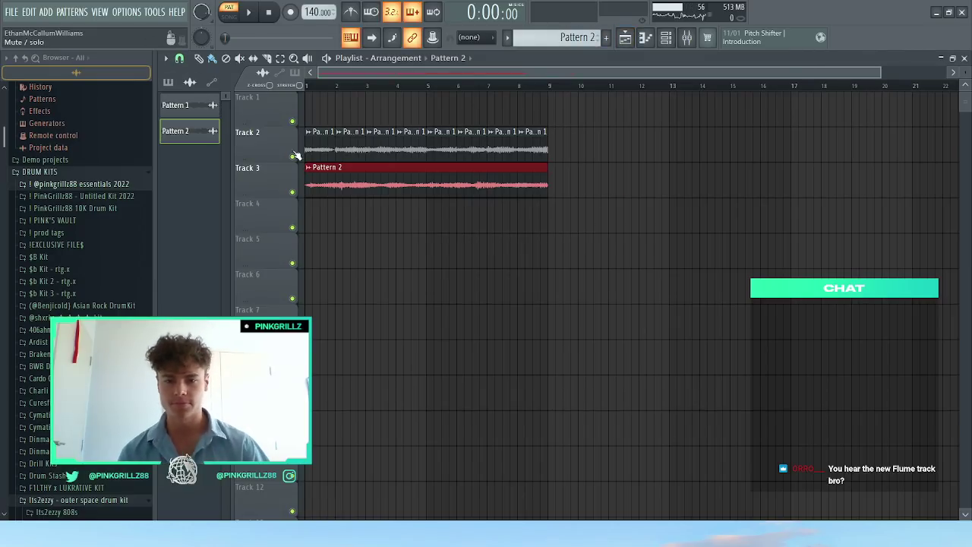
pyautogui.click(293, 156)
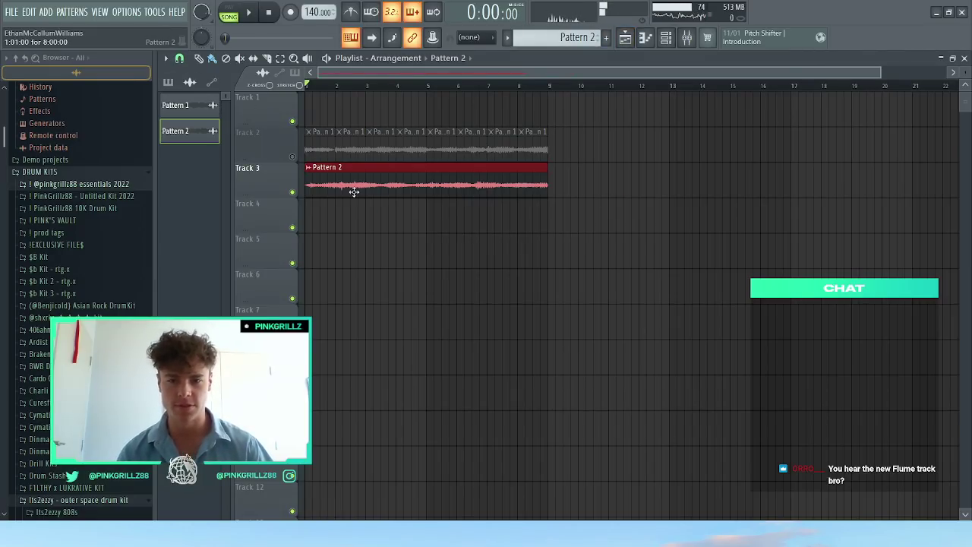
# Step: Set the Pattern 2 clip's declicking mode to Transient (bleeding), turn on Reverse and lower its volume while previewing it
pyautogui.doubleClick(387, 181)
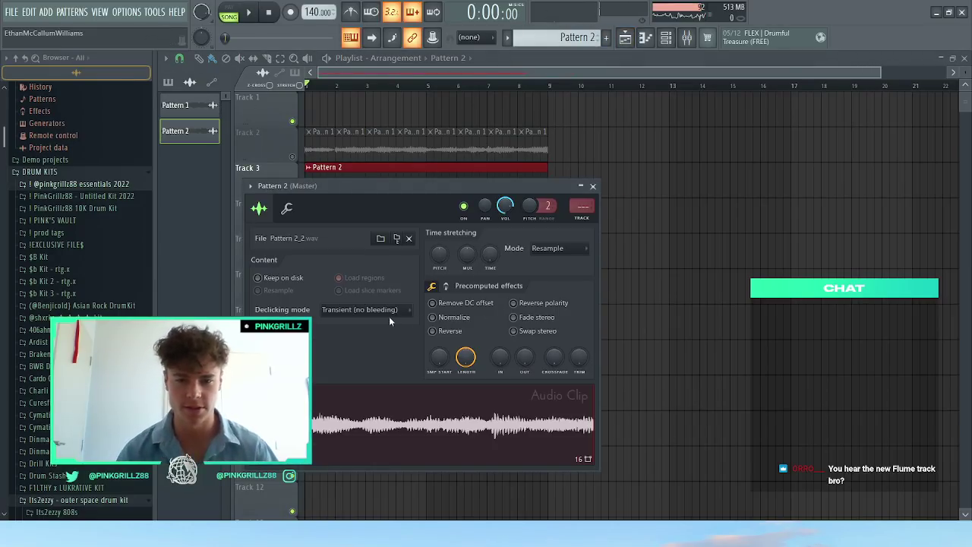
pyautogui.click(365, 309)
pyautogui.click(390, 344)
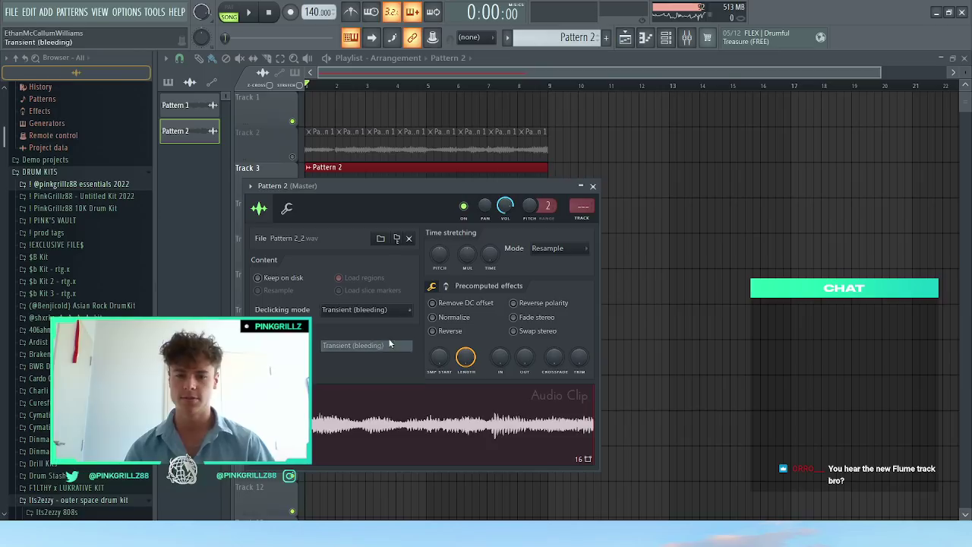
pyautogui.click(440, 333)
pyautogui.press('space')
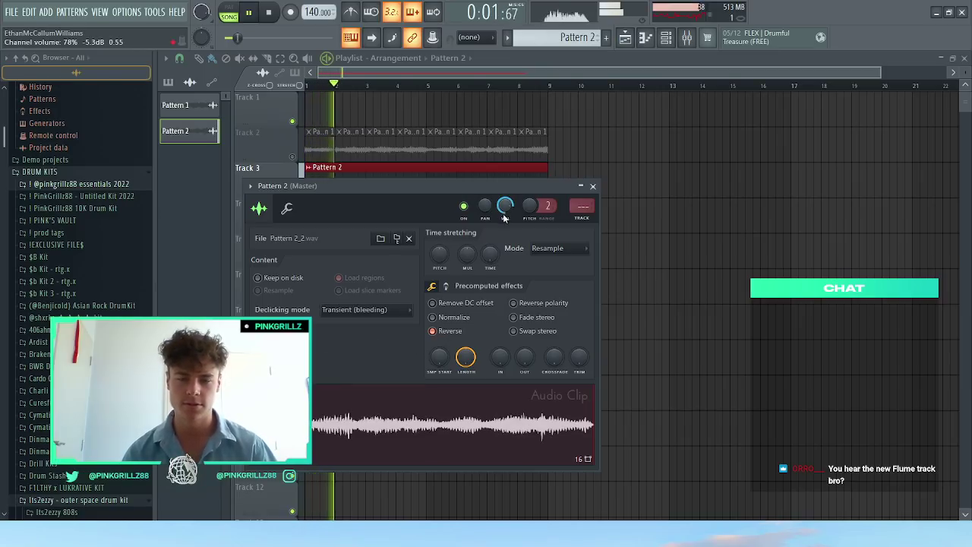
pyautogui.scroll(-3, 505, 217)
pyautogui.press('space')
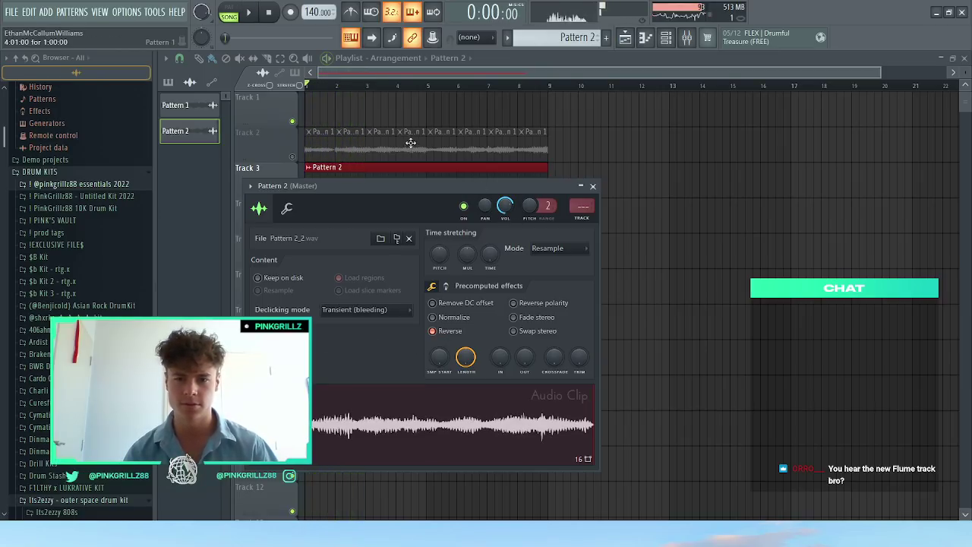
# Step: Run the macro that switches smart disable for all plugins
pyautogui.click(157, 13)
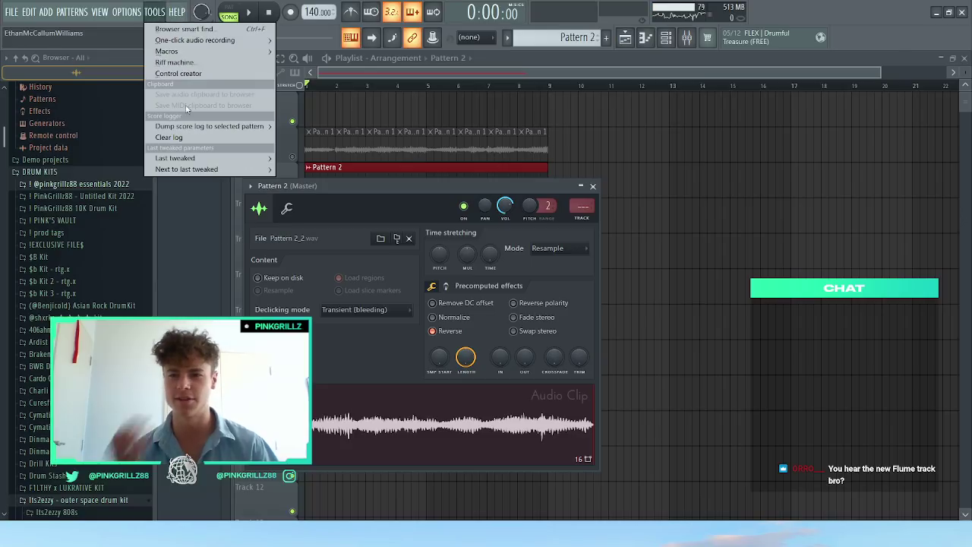
pyautogui.moveTo(250, 52)
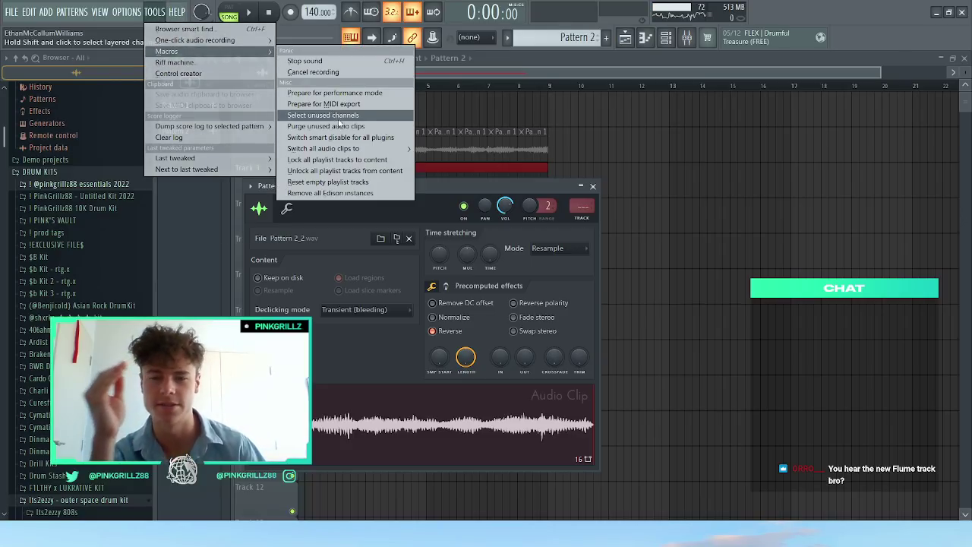
pyautogui.click(351, 138)
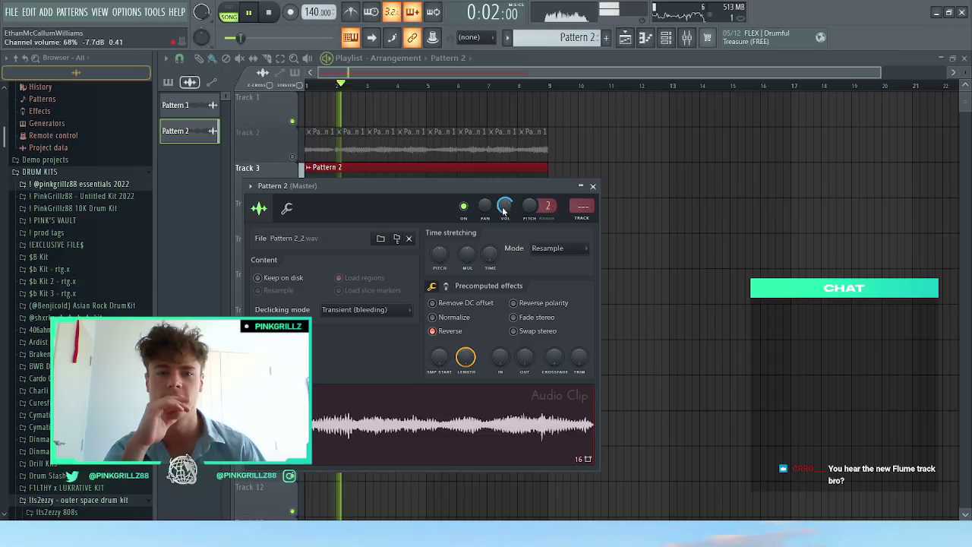
# Step: Set the Pattern 2 audio clip's channel volume to 70% during playback and close its settings
pyautogui.moveTo(504, 206); pyautogui.dragTo(505, 199)
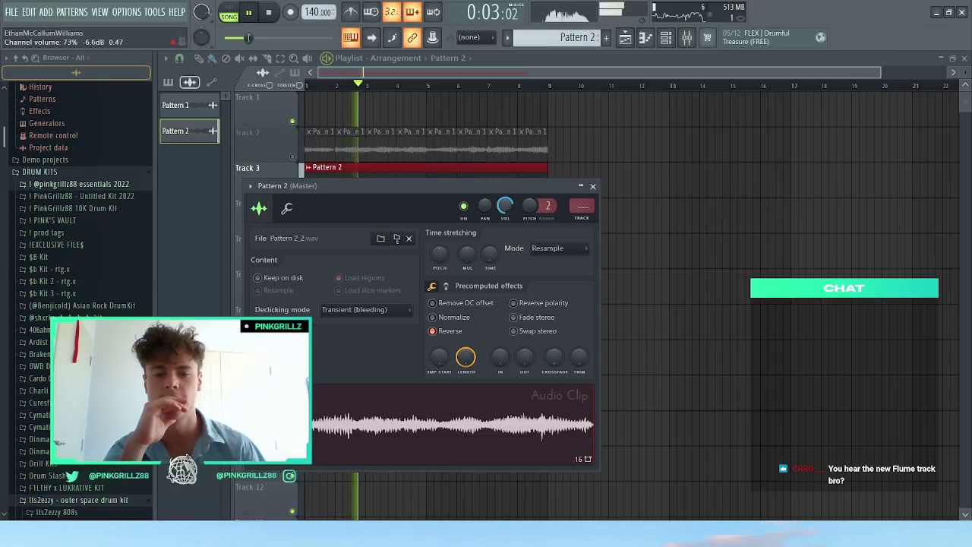
pyautogui.click(651, 185)
pyautogui.doubleClick(482, 180)
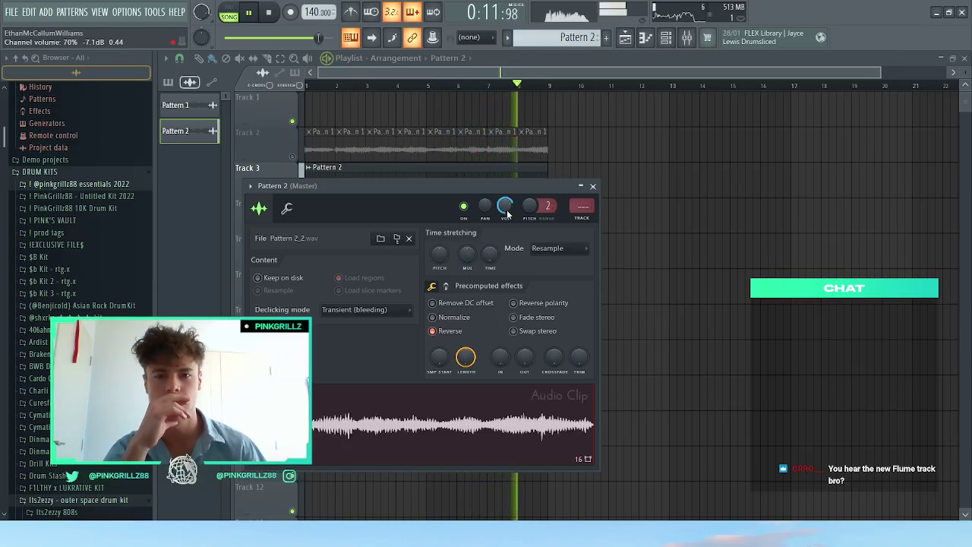
pyautogui.click(594, 186)
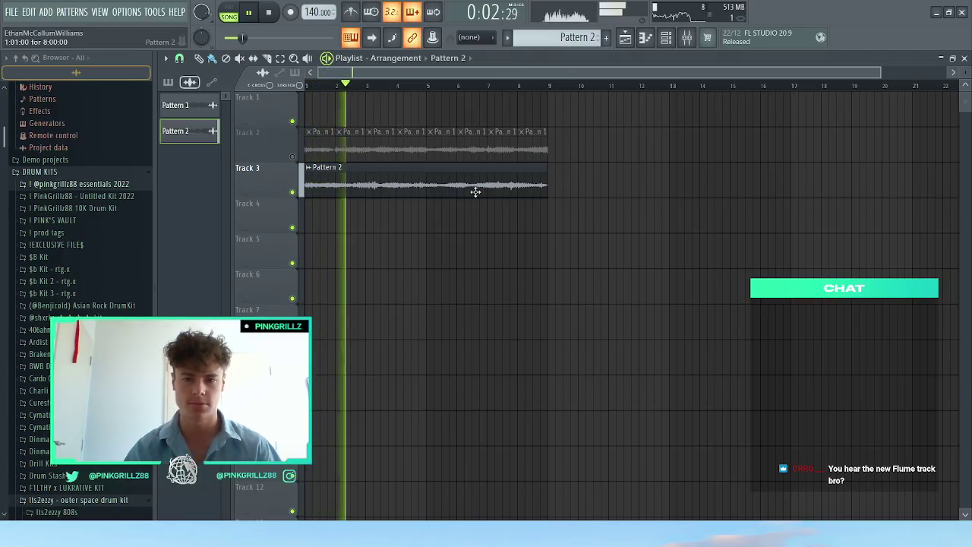
# Step: Unmute Track 2, mute Track 3 and restart playback to hear the rearranged Pattern 1 slices
pyautogui.press('space')
pyautogui.click(292, 157)
pyautogui.click(292, 191)
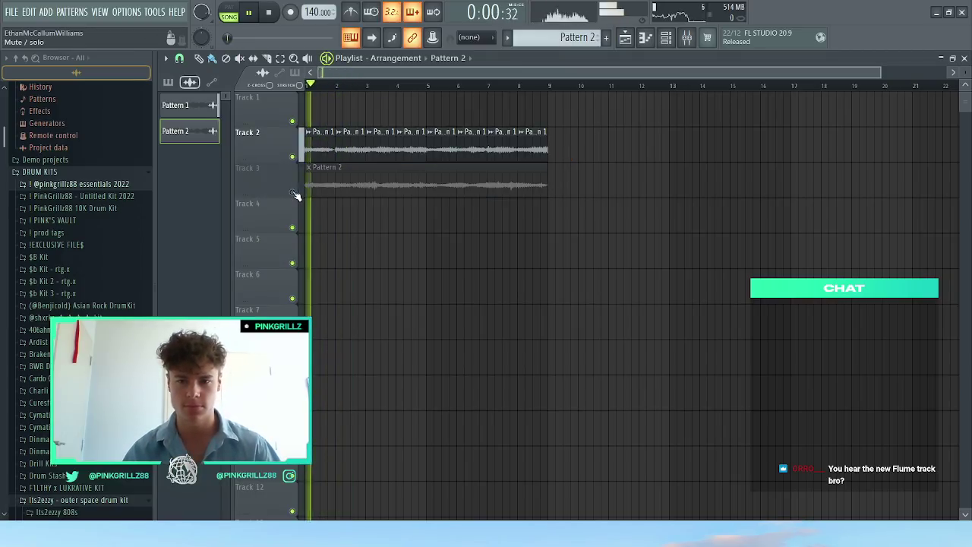
pyautogui.press('space')
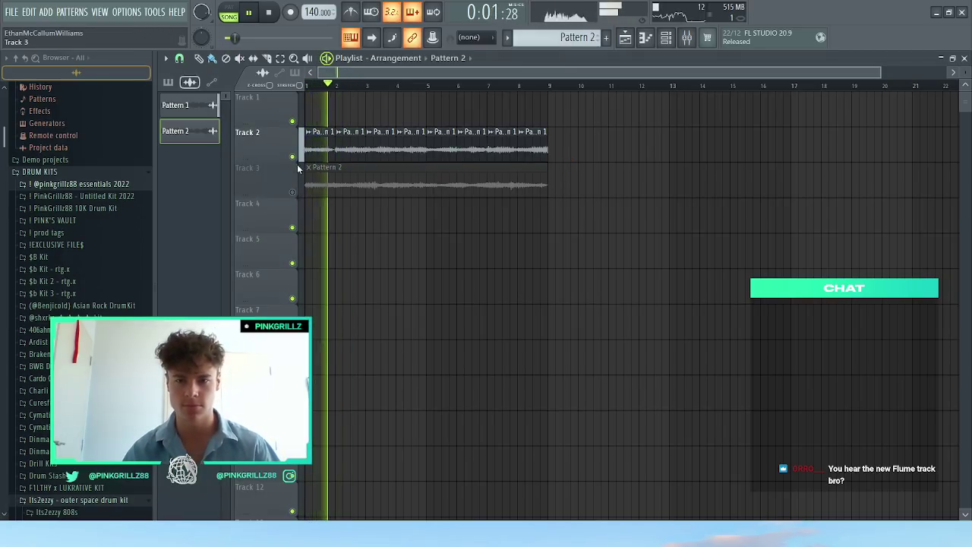
# Step: Place the Pattern 1 audio clip on Track 1 at bar 1, solo that track and play it from the start
pyautogui.scroll(3, 462, 145)
pyautogui.press('space')
pyautogui.moveTo(188, 105); pyautogui.dragTo(297, 122)
pyautogui.rightClick(292, 121)
pyautogui.press('space')
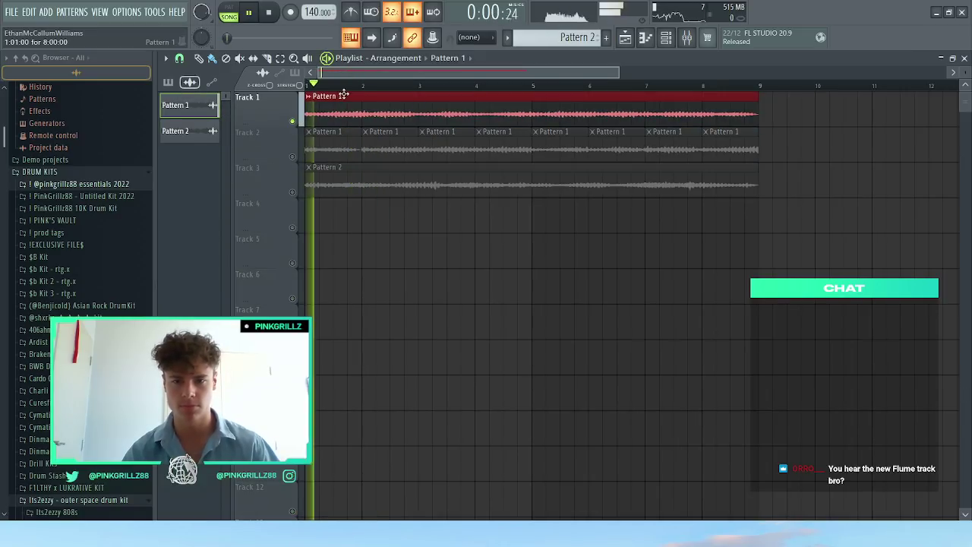
pyautogui.doubleClick(410, 107)
pyautogui.click(577, 170)
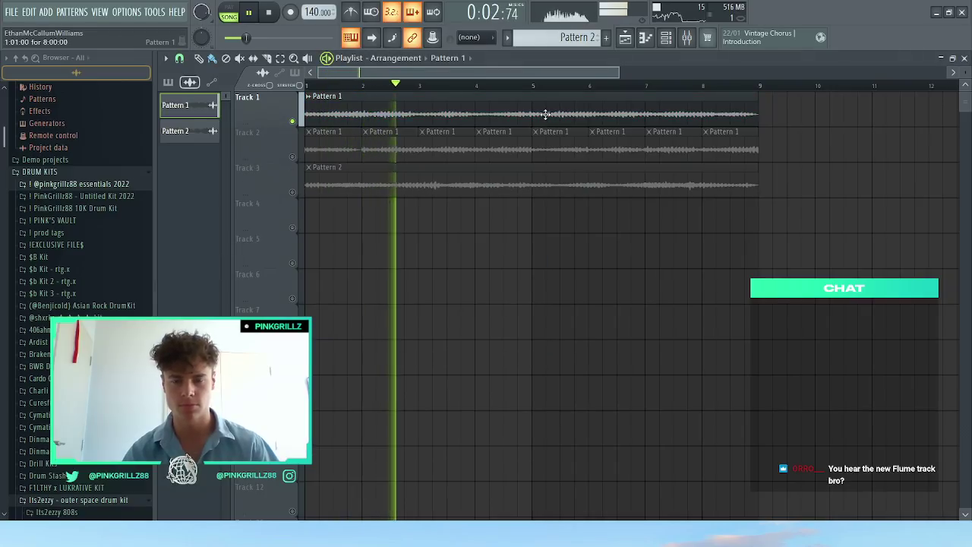
# Step: Unmute Track 4, slice the Track 1 clip at bar 5 and move its halves in swapped order onto Track 4
pyautogui.click(294, 227)
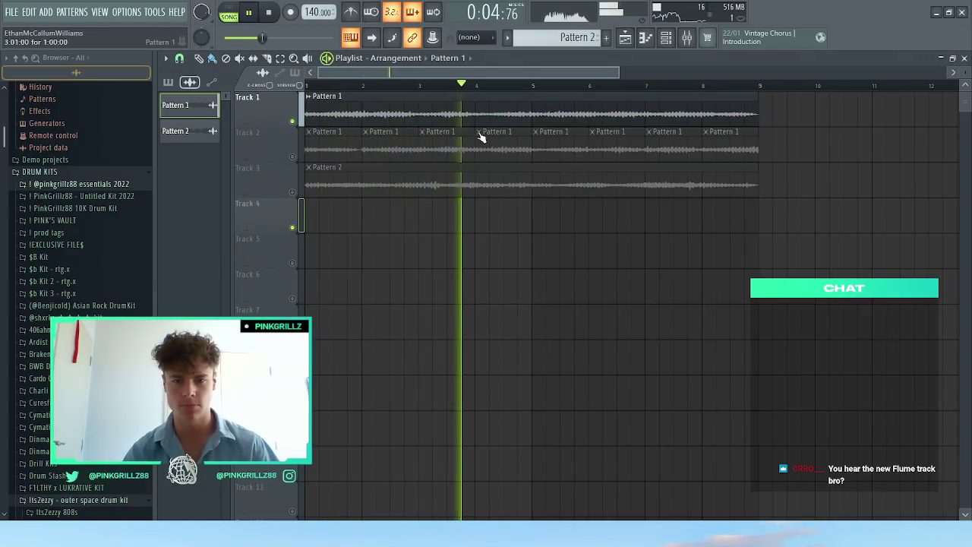
pyautogui.click(575, 113)
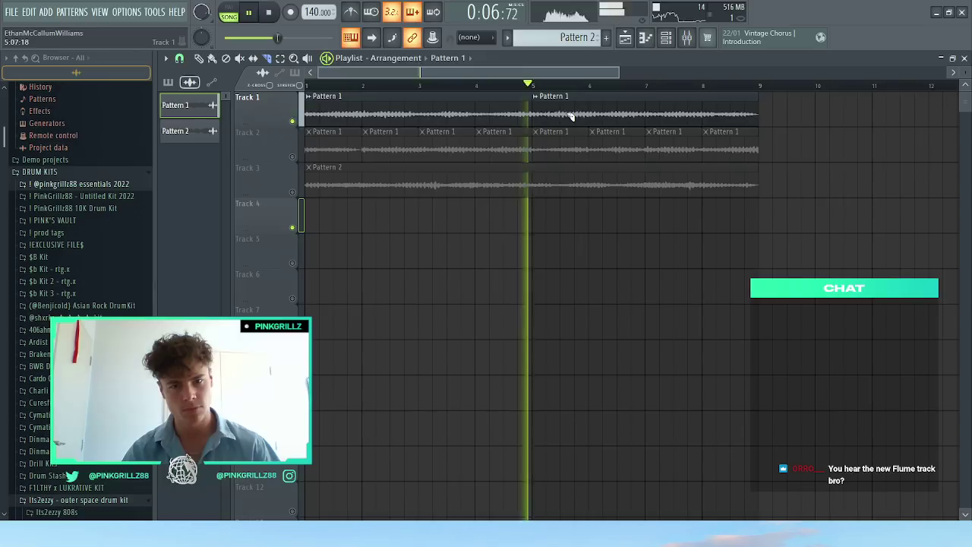
pyautogui.press('space')
pyautogui.click(343, 220)
pyautogui.moveTo(371, 99); pyautogui.dragTo(588, 210)
pyautogui.rightClick(581, 118)
pyautogui.press('space')
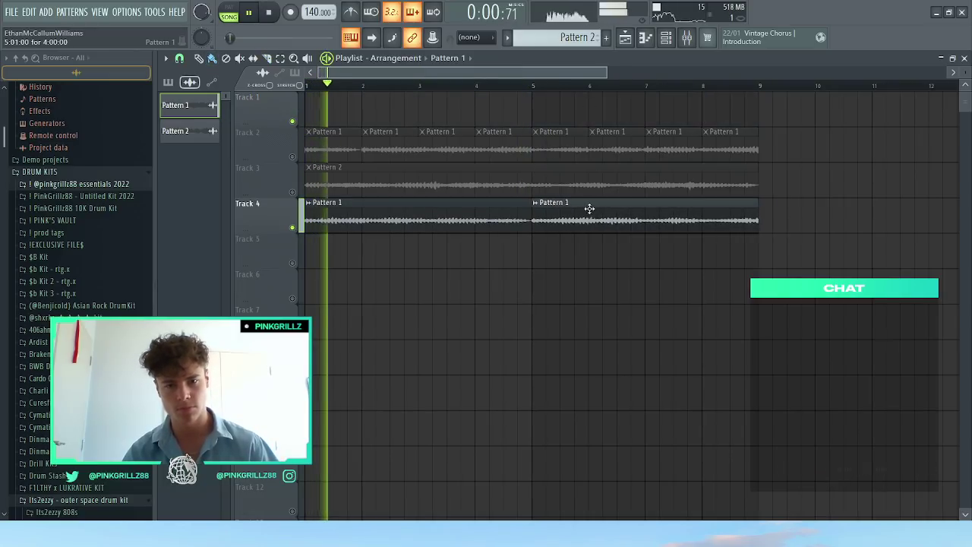
# Step: Try shortening the end of the first Track 4 clip by about half a bar during playback and extend it back
pyautogui.scroll(-2, 349, 228)
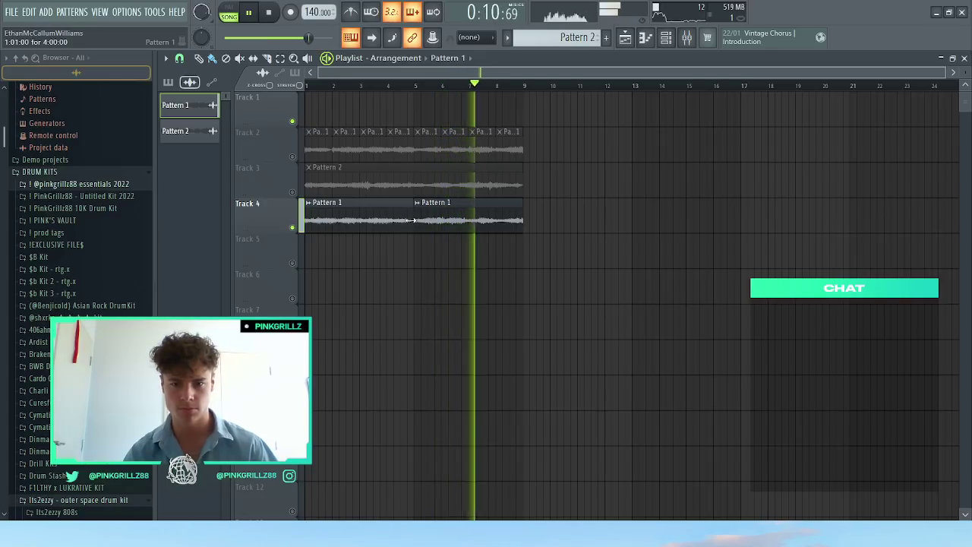
pyautogui.moveTo(410, 220); pyautogui.dragTo(401, 221)
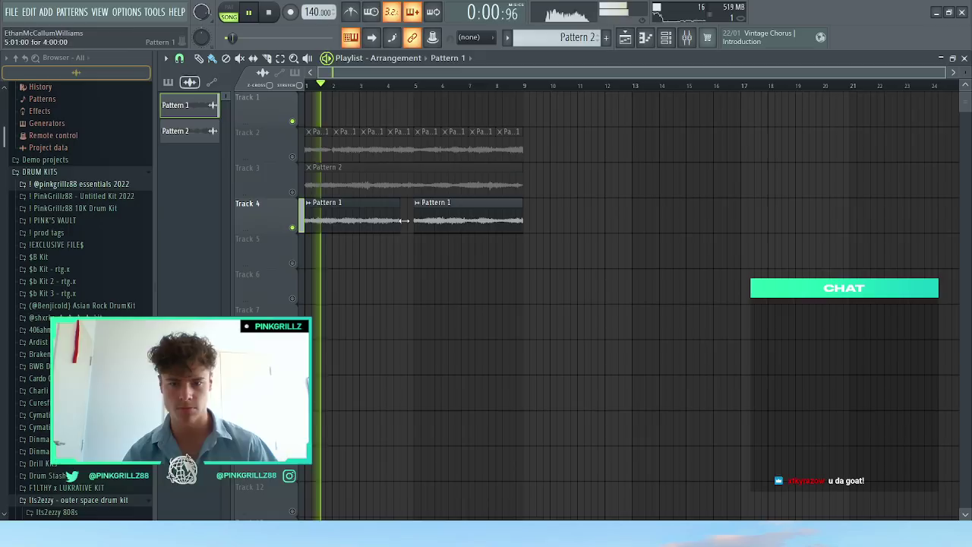
pyautogui.moveTo(398, 218); pyautogui.dragTo(411, 215)
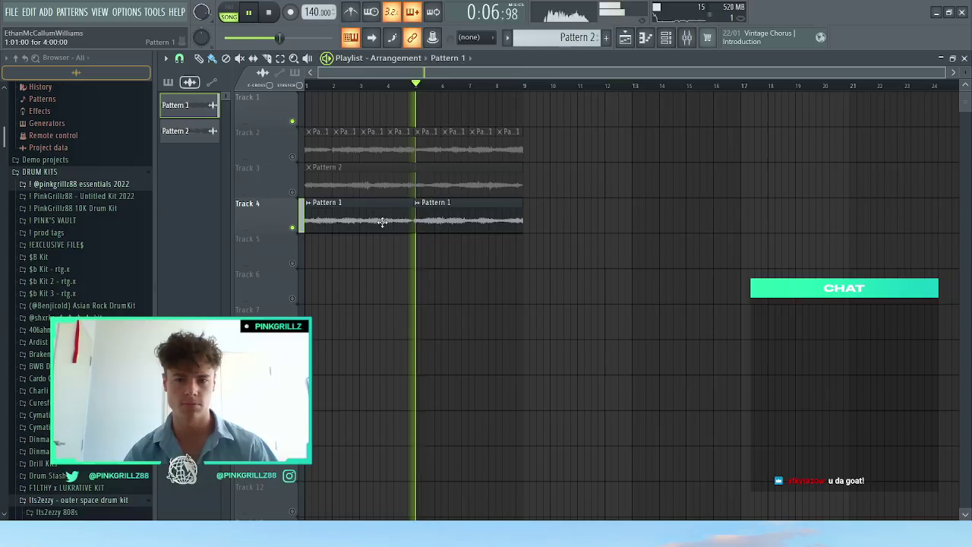
# Step: Split off the last half bar of the first Track 4 clip, undo the stray move to Track 5 and play from bar 4
pyautogui.moveTo(384, 221); pyautogui.dragTo(403, 263)
pyautogui.press('space')
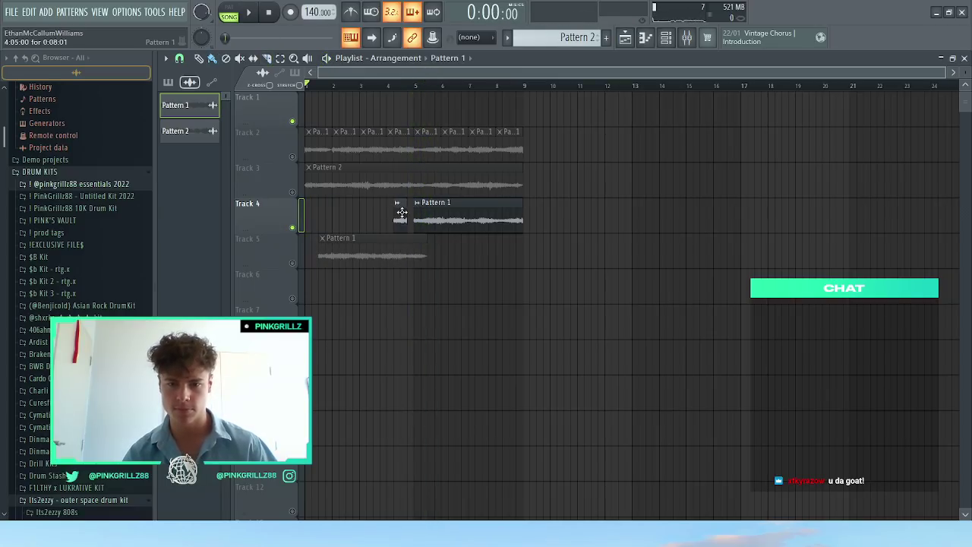
pyautogui.hotkey('ctrl', 'z')
pyautogui.press('space')
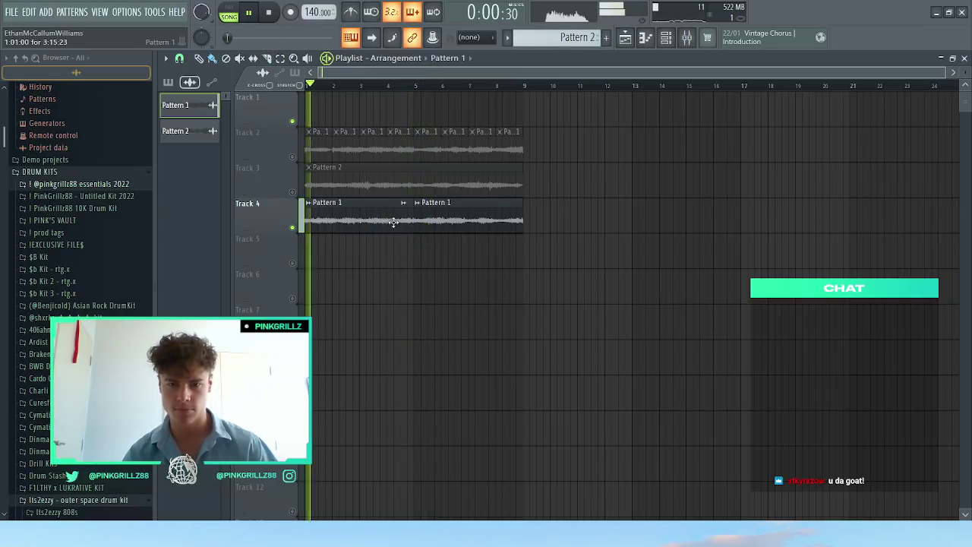
pyautogui.click(389, 85)
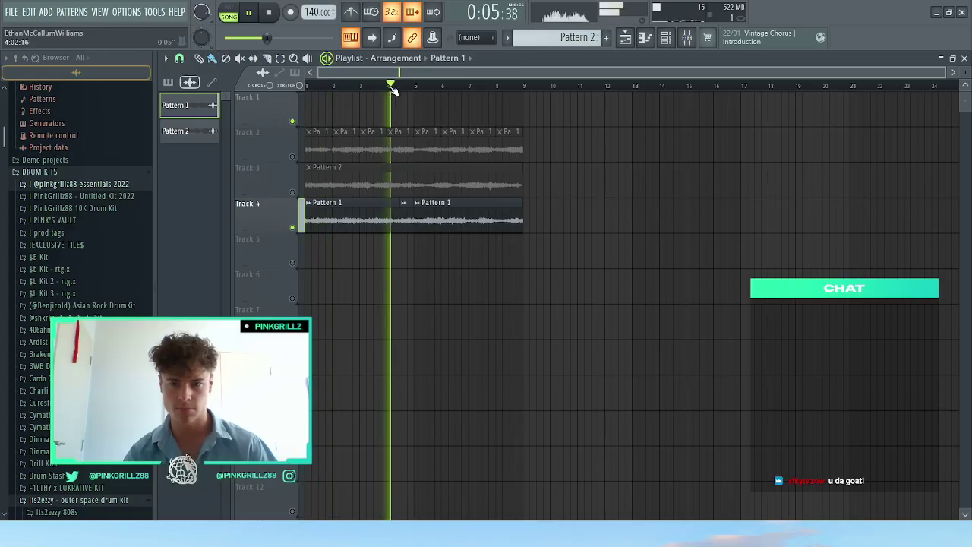
# Step: Change the declicking mode of the Pattern 1 audio clip, close its settings and restart playback around bar 4
pyautogui.doubleClick(393, 219)
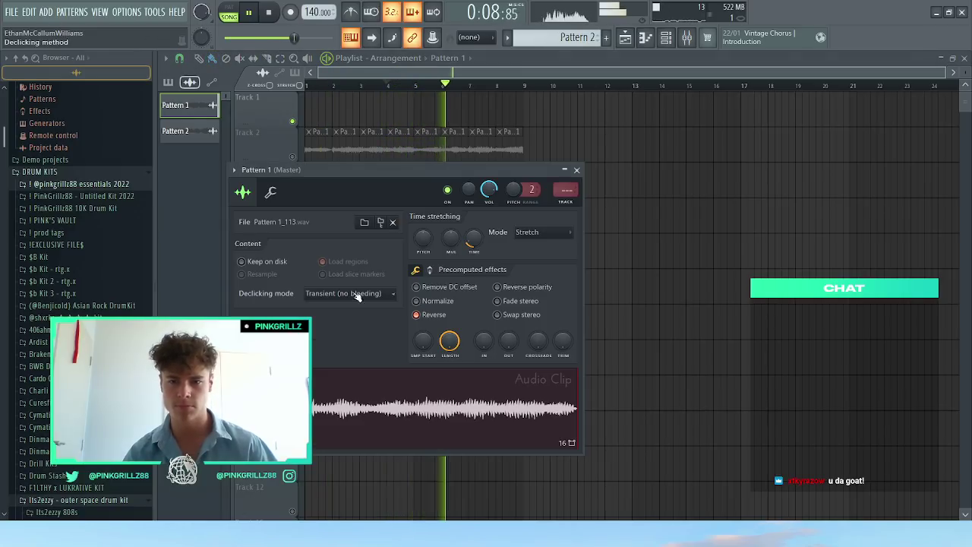
pyautogui.click(358, 295)
pyautogui.click(344, 341)
pyautogui.rightClick(663, 287)
pyautogui.scroll(3, 396, 237)
pyautogui.press('space')
pyautogui.press('space')
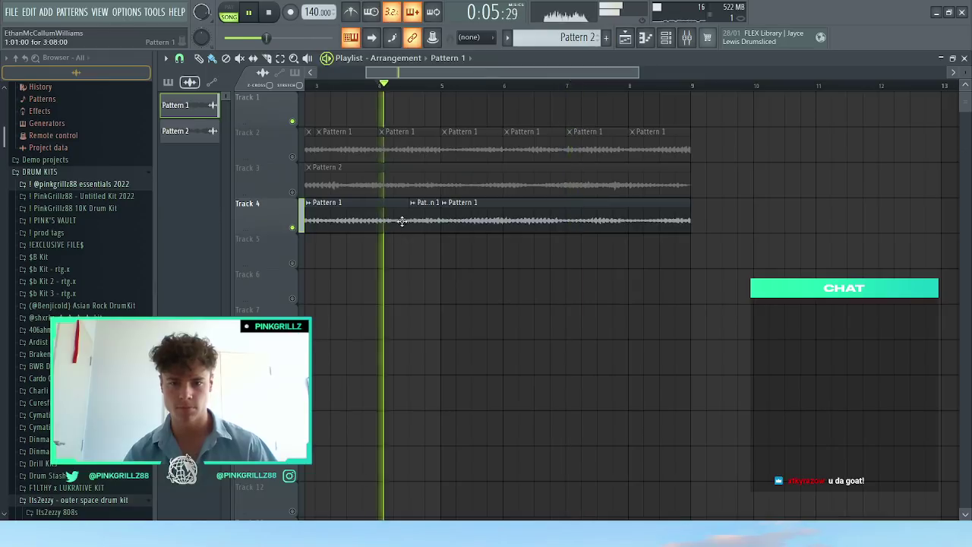
# Step: Try extending the short Track 4 slice's start back to beat 2 of bar 4, listen to it and undo the edit
pyautogui.press('space')
pyautogui.moveTo(411, 216); pyautogui.dragTo(396, 215)
pyautogui.press('space')
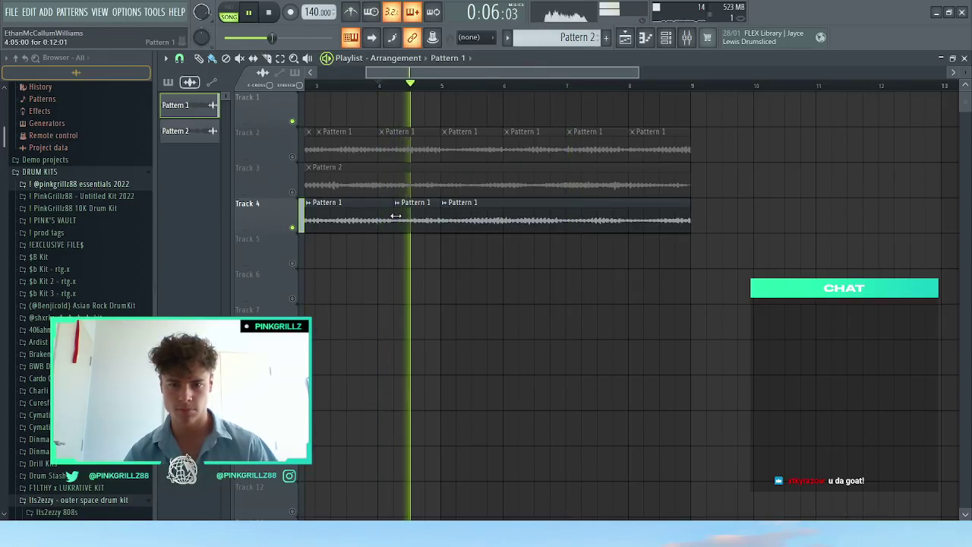
pyautogui.hotkey('ctrl', 'z')
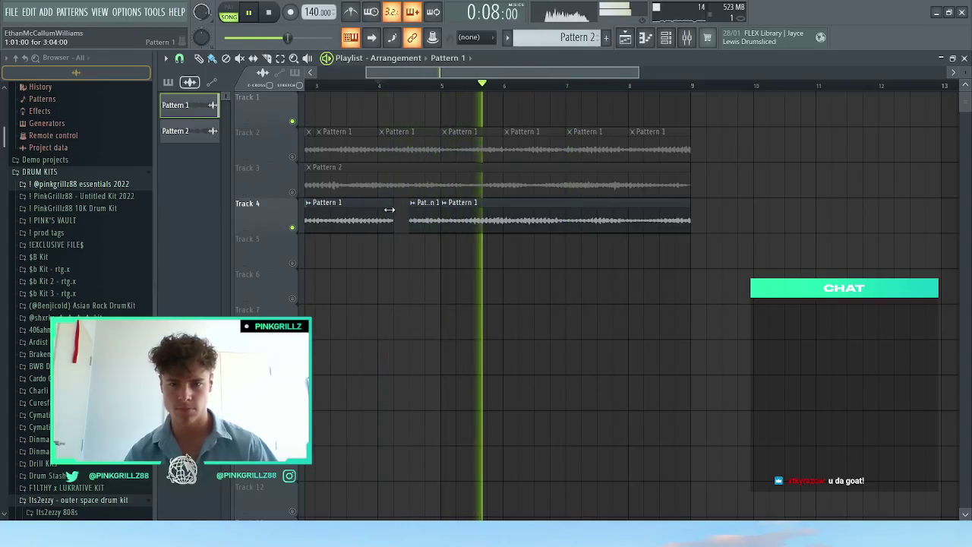
pyautogui.keyDown('ctrl'); pyautogui.rightClick(402, 209); pyautogui.keyUp('ctrl')
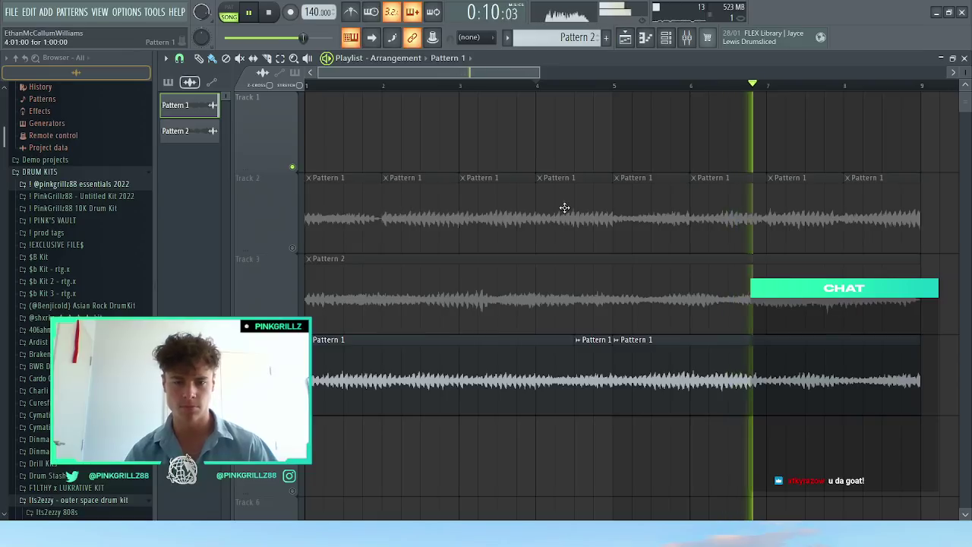
# Step: Stop playback, delete the clips on Tracks 2 and 3 and move the Track 4 slices up to Track 1
pyautogui.scroll(-3, 531, 213)
pyautogui.press('space')
pyautogui.hotkey('ctrl', 's')
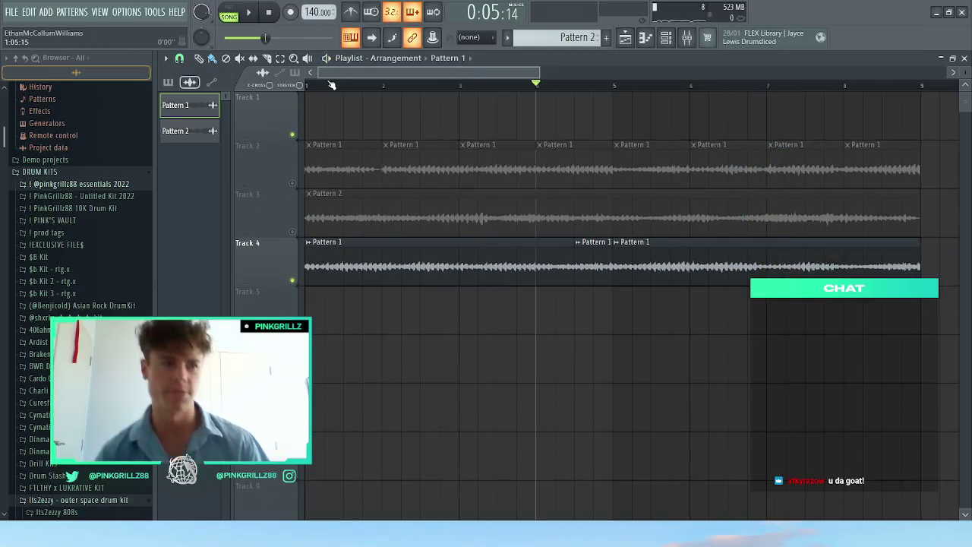
pyautogui.moveTo(329, 88); pyautogui.dragTo(180, 118)
pyautogui.moveTo(331, 191); pyautogui.dragTo(931, 163)
pyautogui.press('Delete')
pyautogui.hotkey('ctrl', 'a')
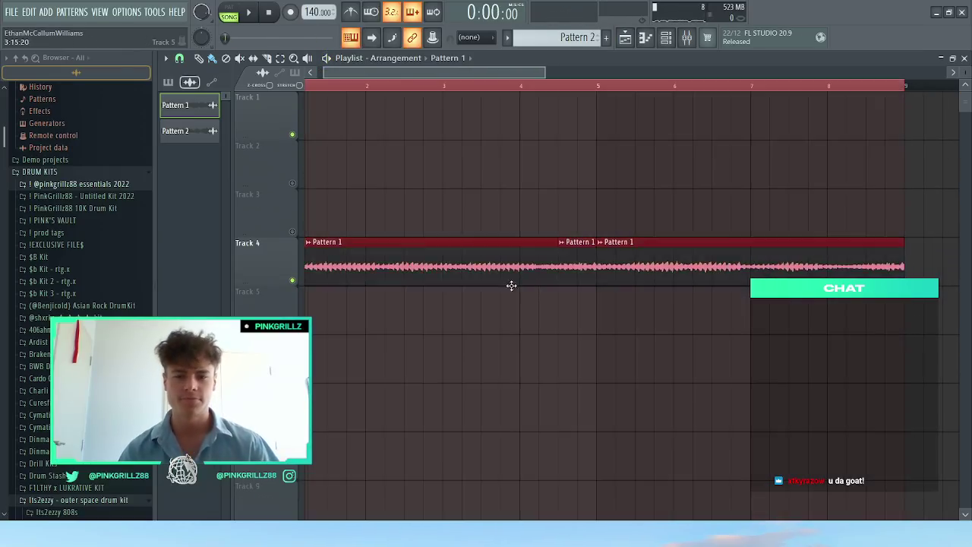
pyautogui.moveTo(512, 284); pyautogui.dragTo(511, 139)
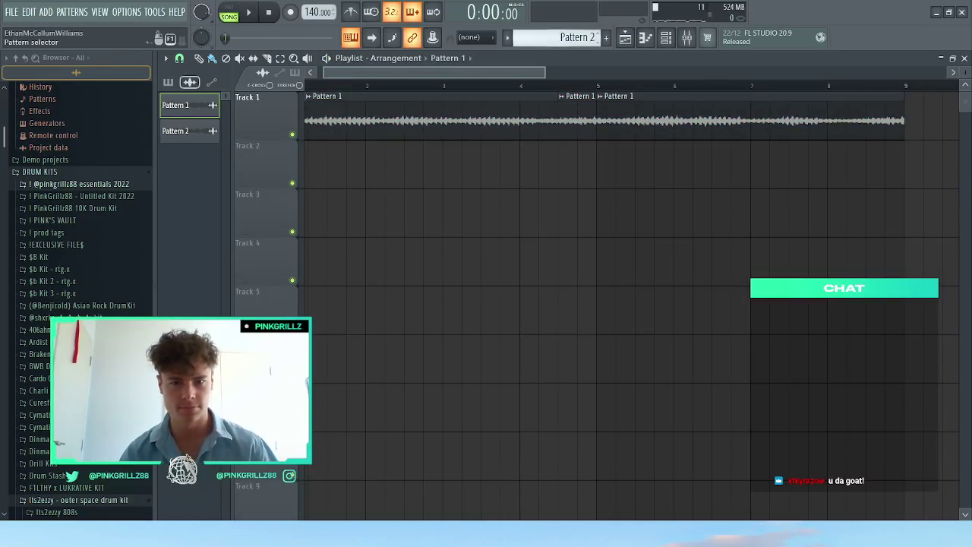
# Step: Select Pattern 1, show its instrument channels and play it in pattern mode
pyautogui.moveTo(577, 38); pyautogui.dragTo(577, 45)
pyautogui.click(669, 38)
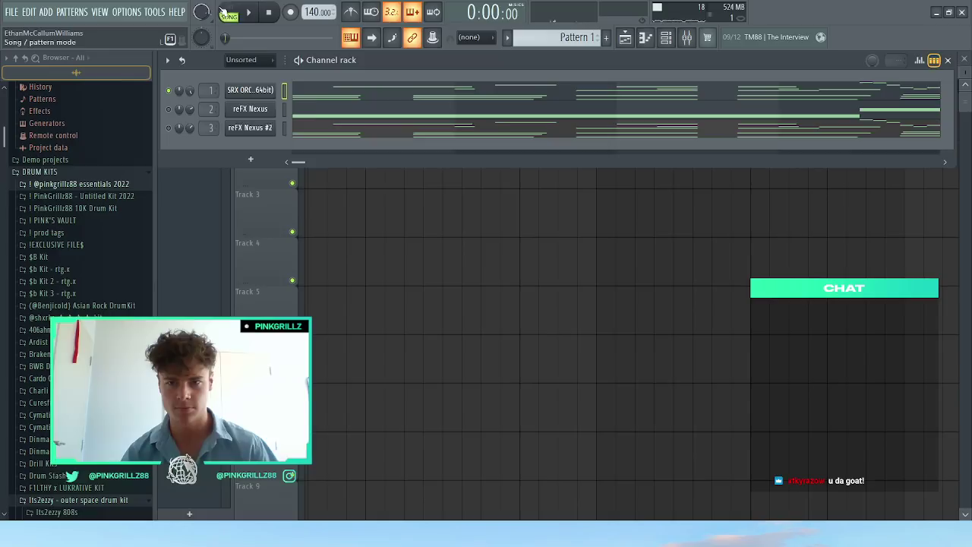
pyautogui.click(222, 12)
pyautogui.press('space')
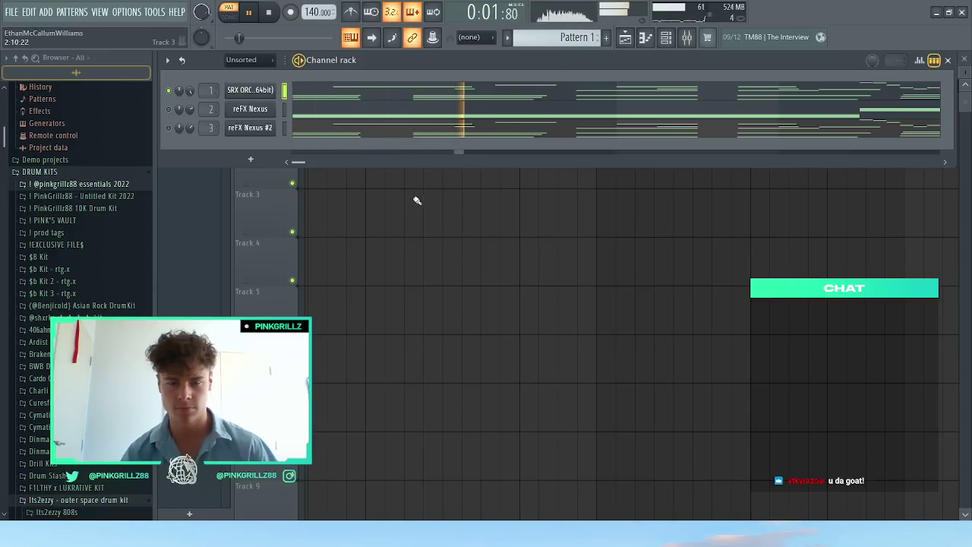
pyautogui.press('F6')
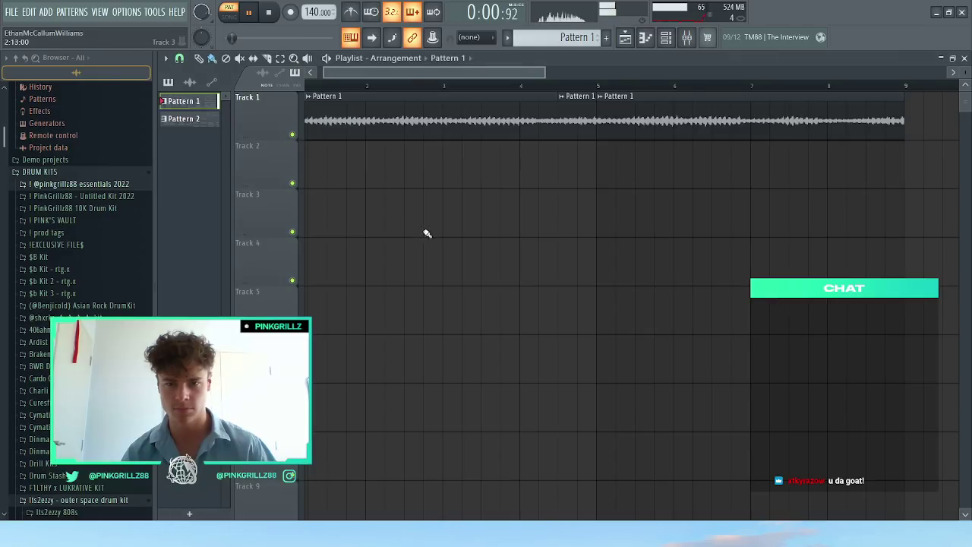
# Step: Place the Pattern 1 note clip on Track 2 under the audio slices and play both in song mode
pyautogui.scroll(-3, 418, 208)
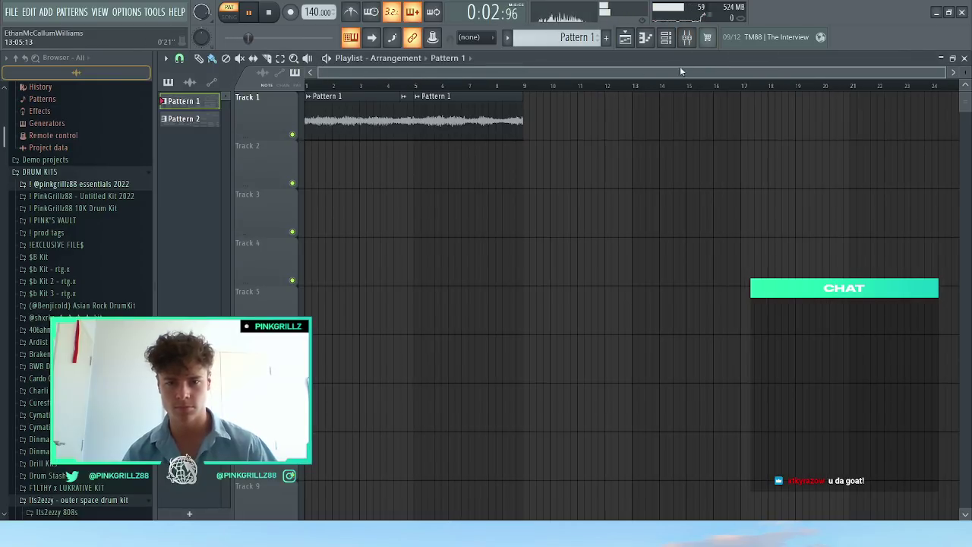
pyautogui.click(665, 38)
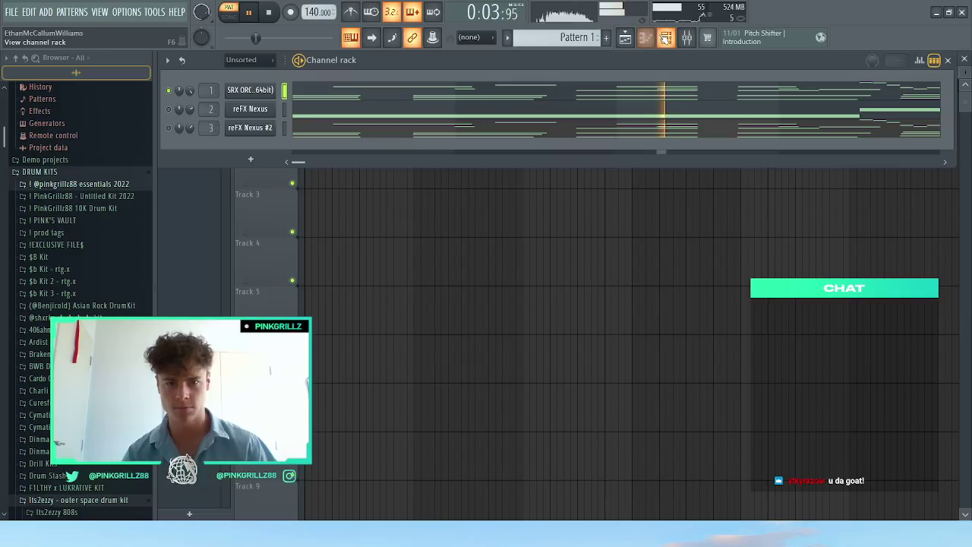
pyautogui.click(384, 198)
pyautogui.moveTo(417, 199); pyautogui.dragTo(370, 170)
pyautogui.press('l')
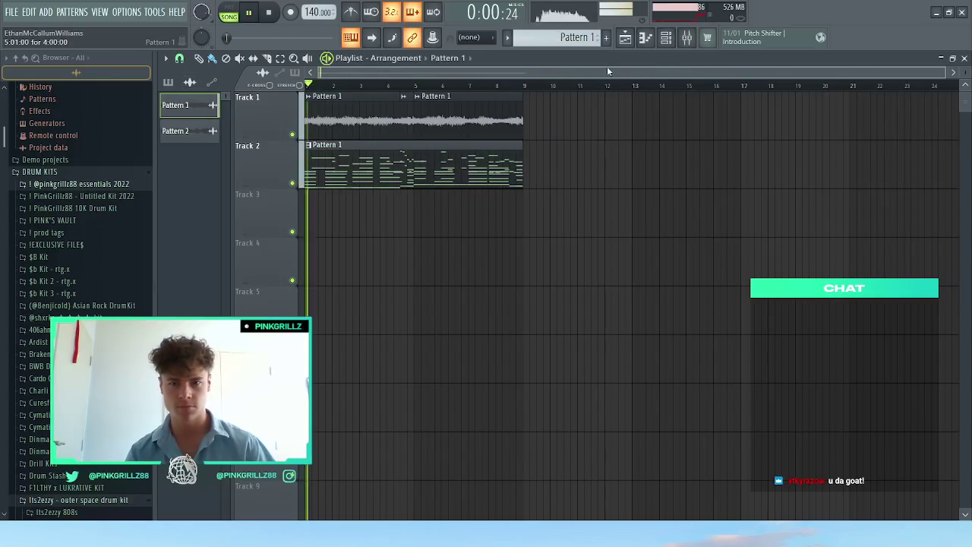
# Step: Show all channels in the channel rack and restart playback with the SRX ORCHESTRA channel muted
pyautogui.press('F6')
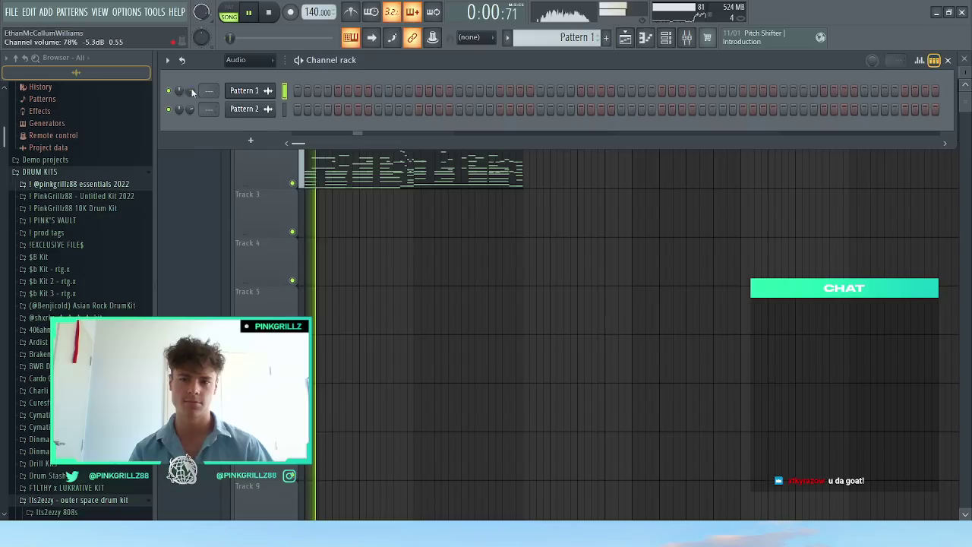
pyautogui.scroll(1, 237, 65)
pyautogui.press('space')
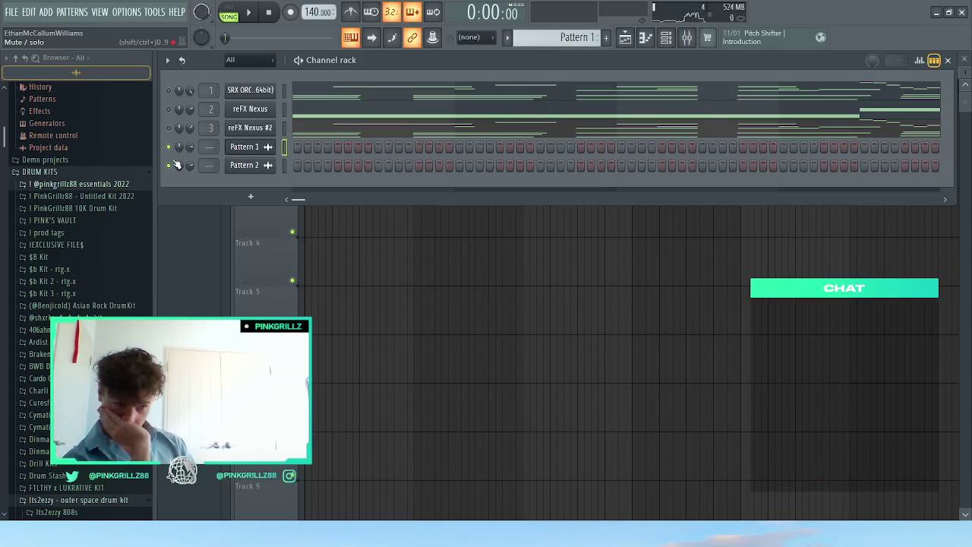
pyautogui.press('space')
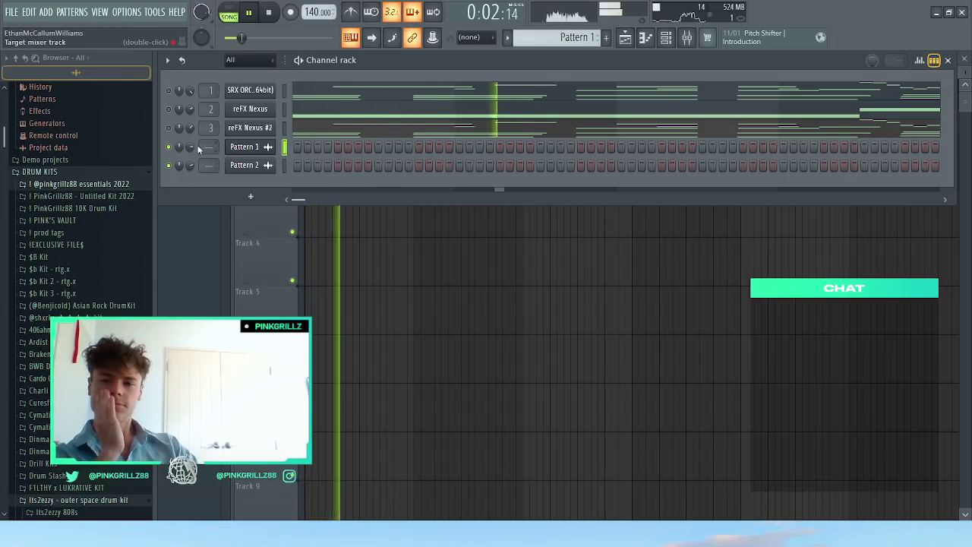
# Step: Delete the Pattern 2 audio clip channel from the channel rack and confirm the deletion
pyautogui.rightClick(244, 165)
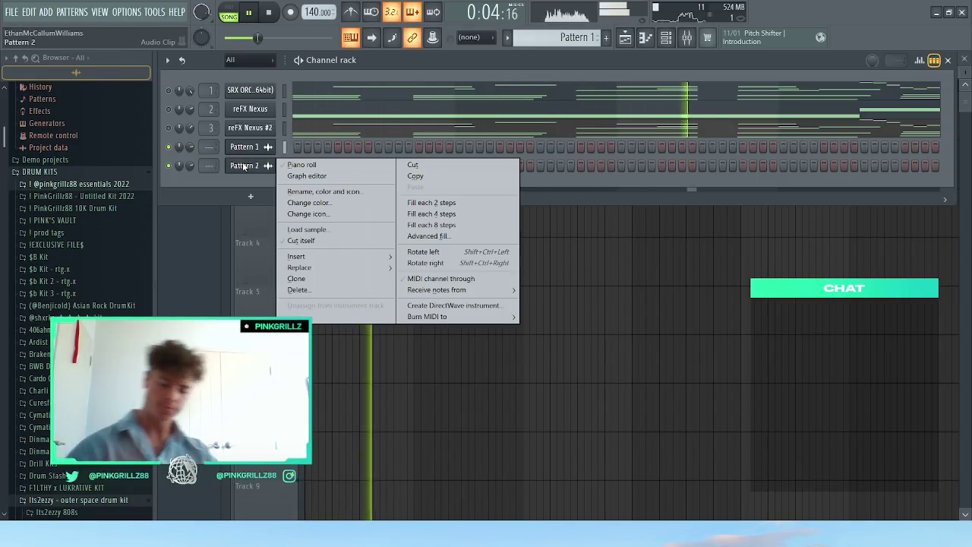
pyautogui.click(297, 289)
pyautogui.click(521, 306)
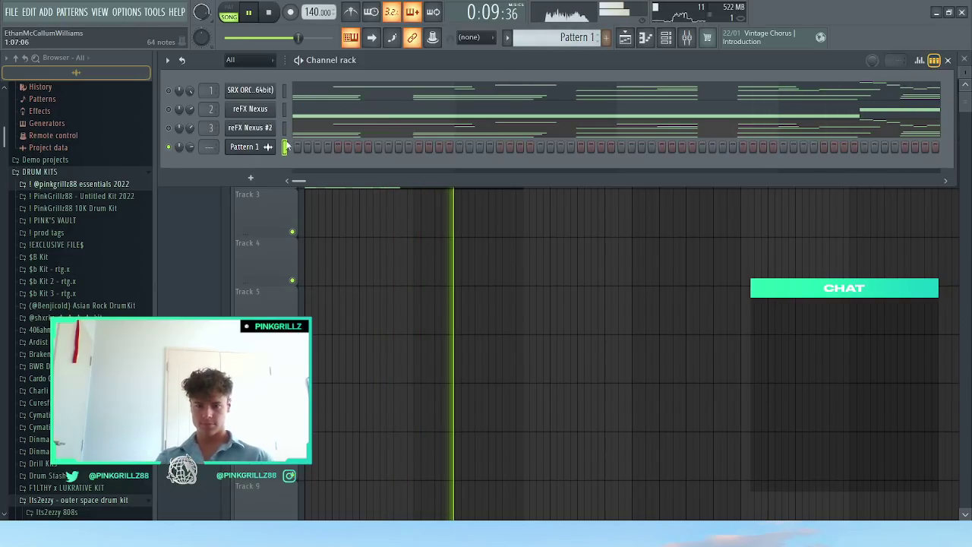
# Step: Save the project as 1198 in the PROJECTS folder
pyautogui.hotkey('ctrl', 's')
pyautogui.click(142, 265)
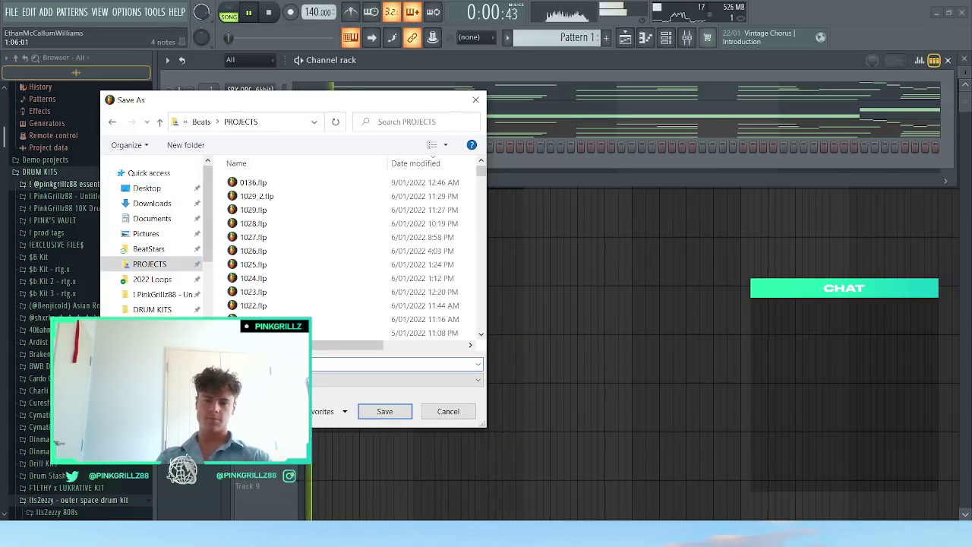
pyautogui.write('1')
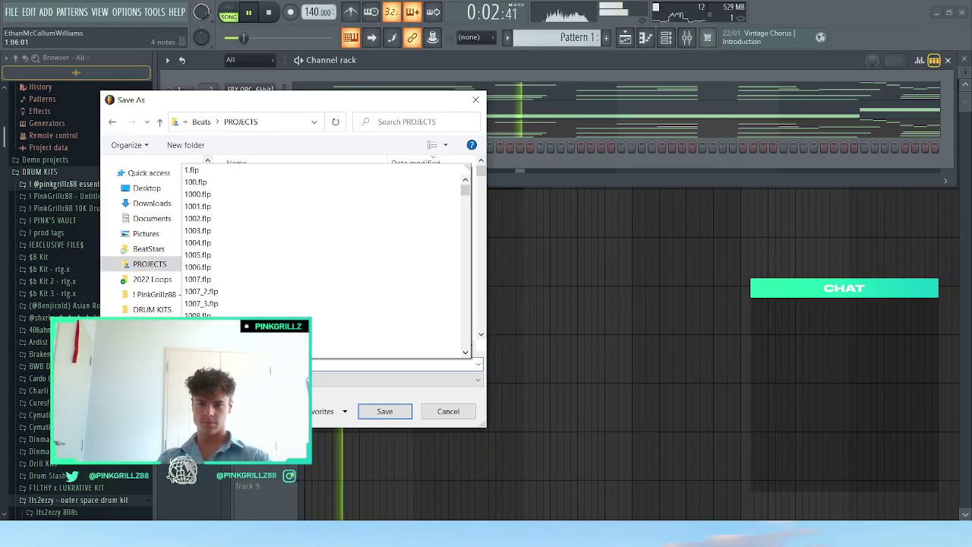
pyautogui.write('198')
pyautogui.press('Return')
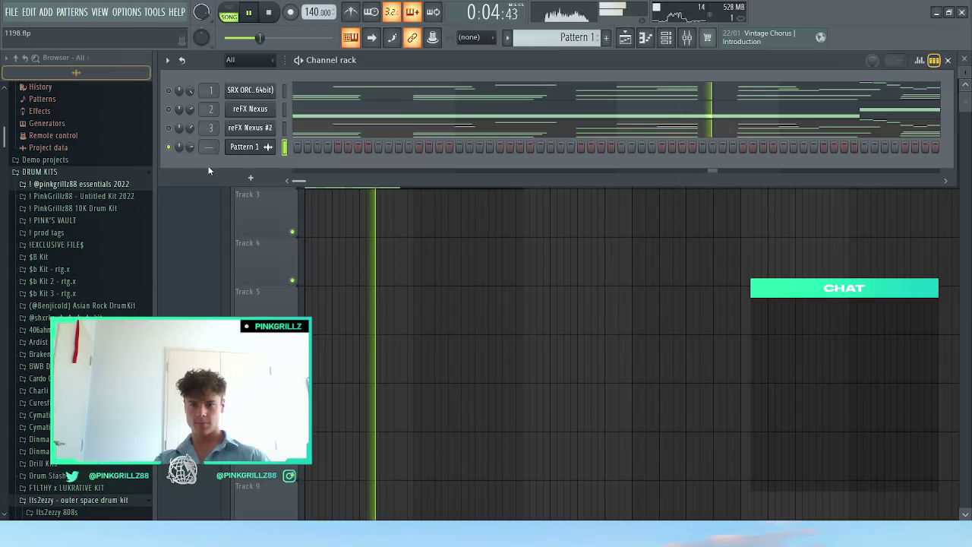
# Step: Stop playback, add an Analog Lab V instrument channel, and move its window up to show the full interface
pyautogui.press('space')
pyautogui.click(251, 178)
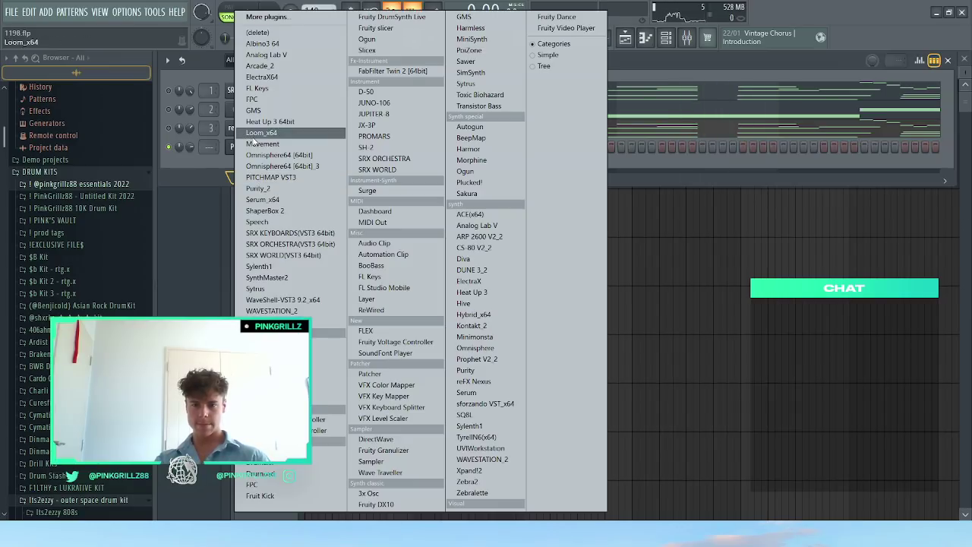
pyautogui.click(266, 55)
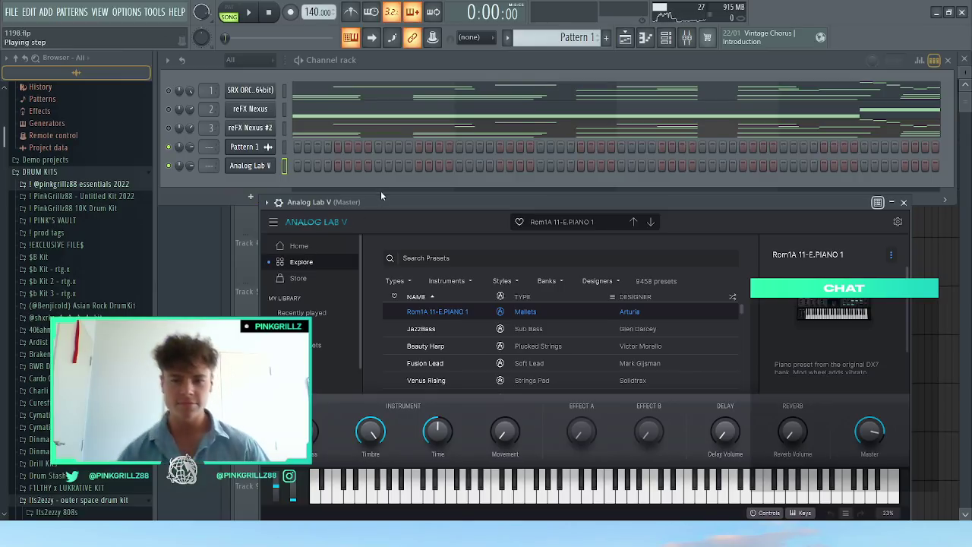
pyautogui.moveTo(382, 202); pyautogui.dragTo(341, 73)
pyautogui.click(859, 383)
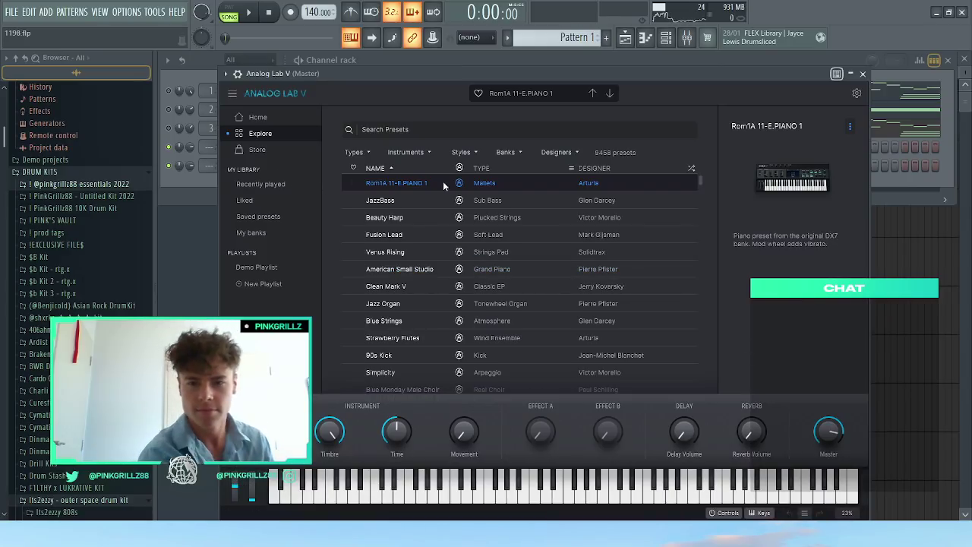
# Step: Filter the Analog Lab V presets to the Lead type and shuffle their order
pyautogui.click(366, 155)
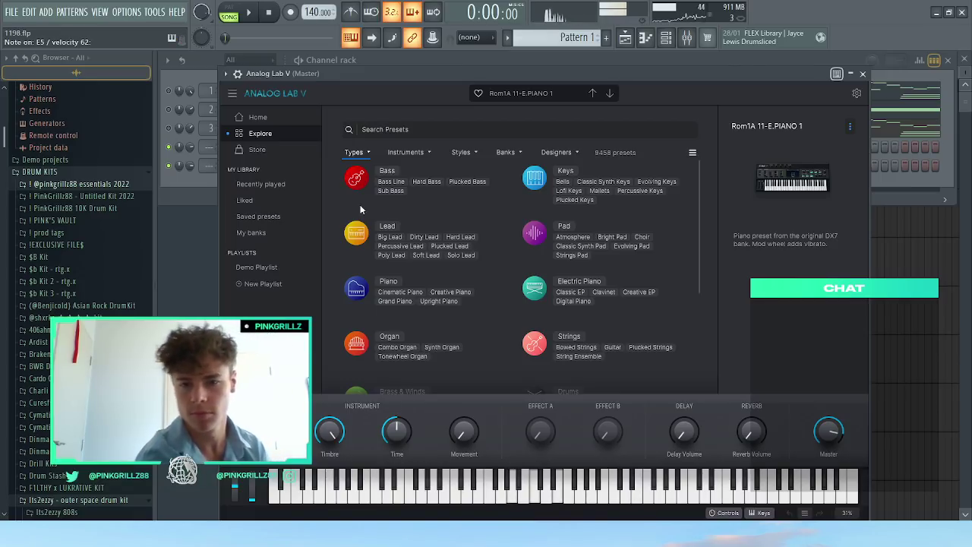
pyautogui.click(355, 235)
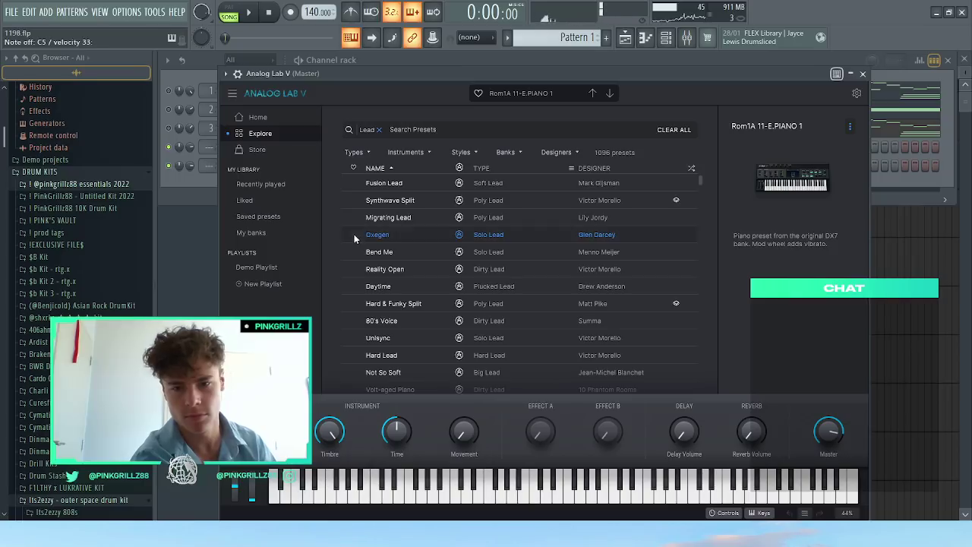
pyautogui.click(691, 168)
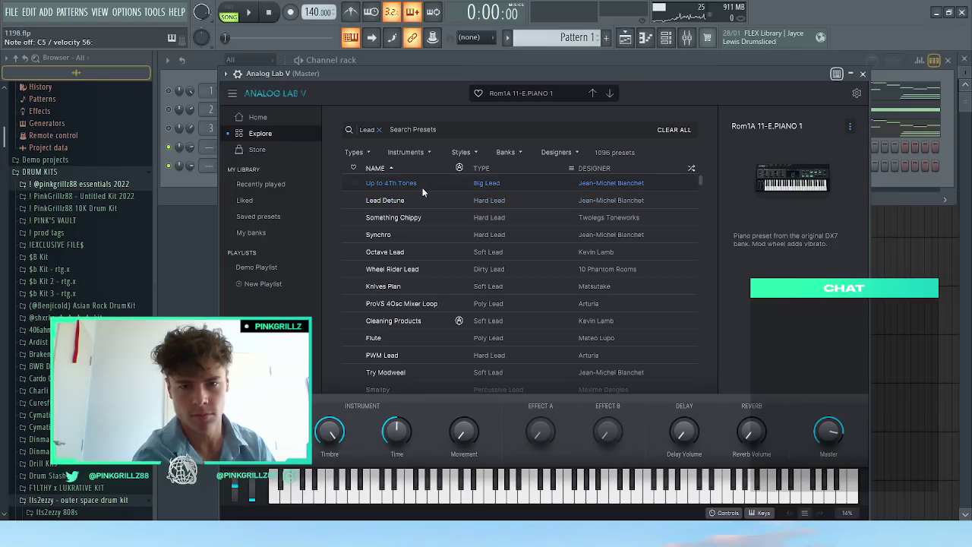
# Step: Audition the Lead Detune, Something Chippy, Synchro, Octave Lead and Wheel Rider Lead presets, and close the Analog Lab V window
pyautogui.click(421, 199)
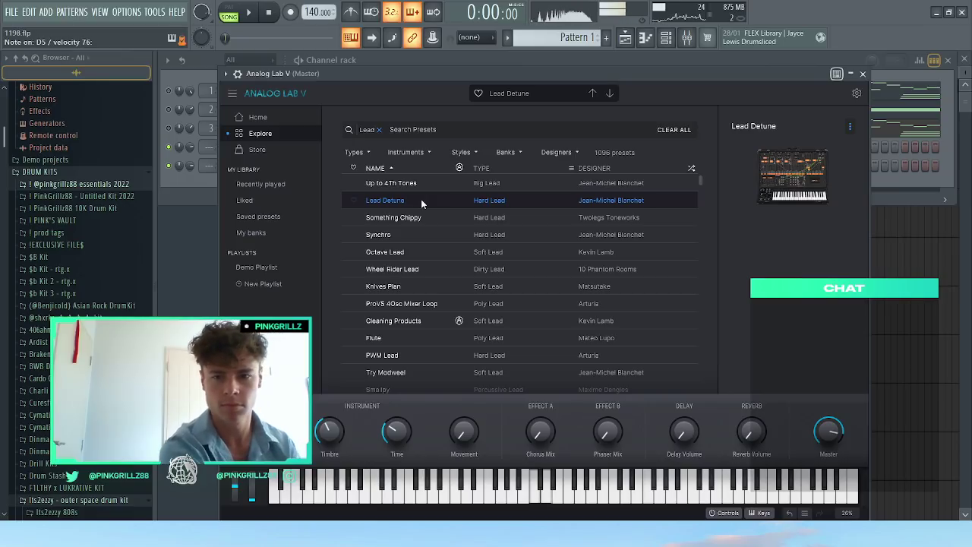
pyautogui.click(423, 218)
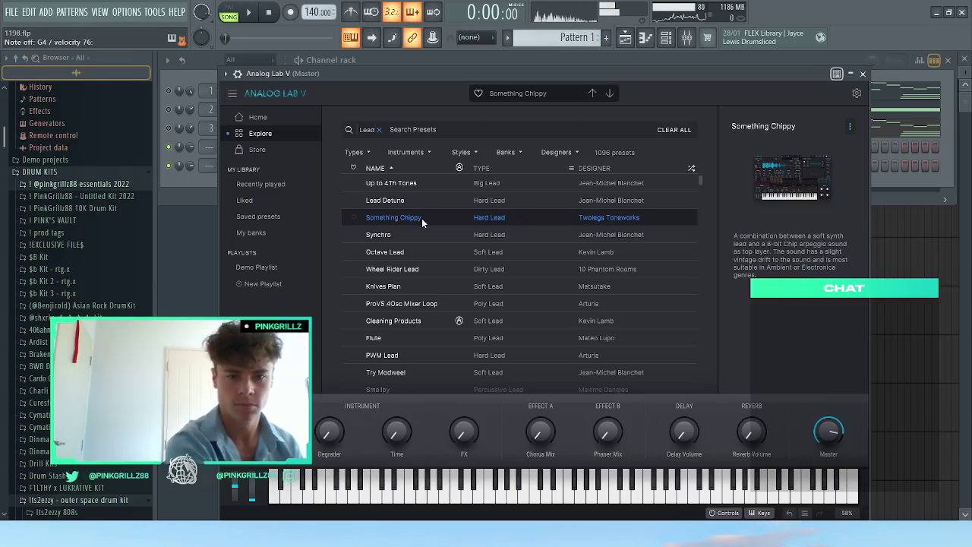
pyautogui.click(405, 234)
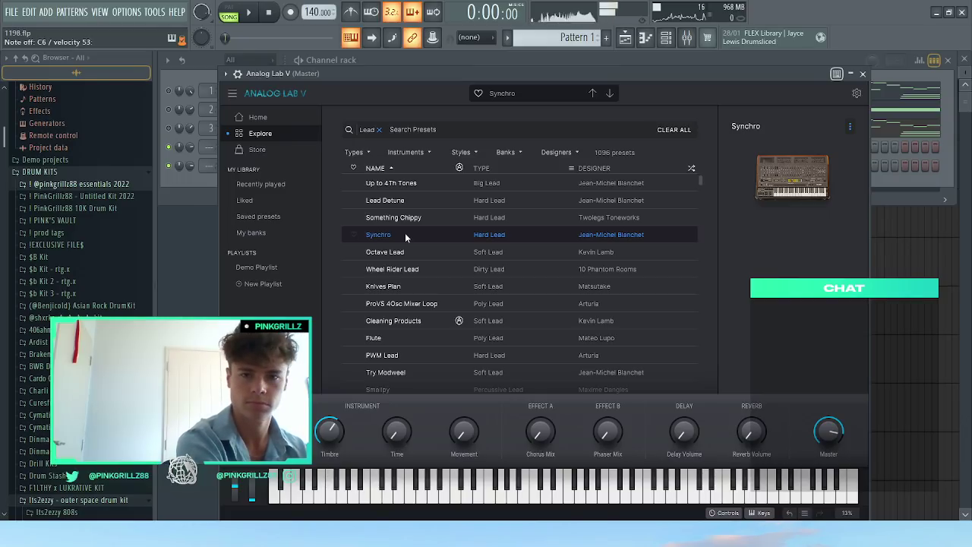
pyautogui.click(409, 249)
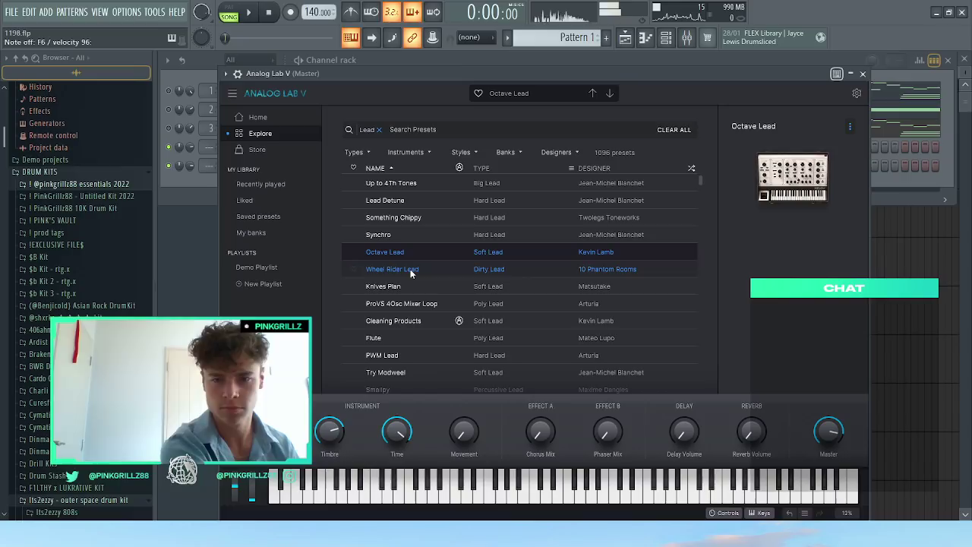
pyautogui.click(410, 273)
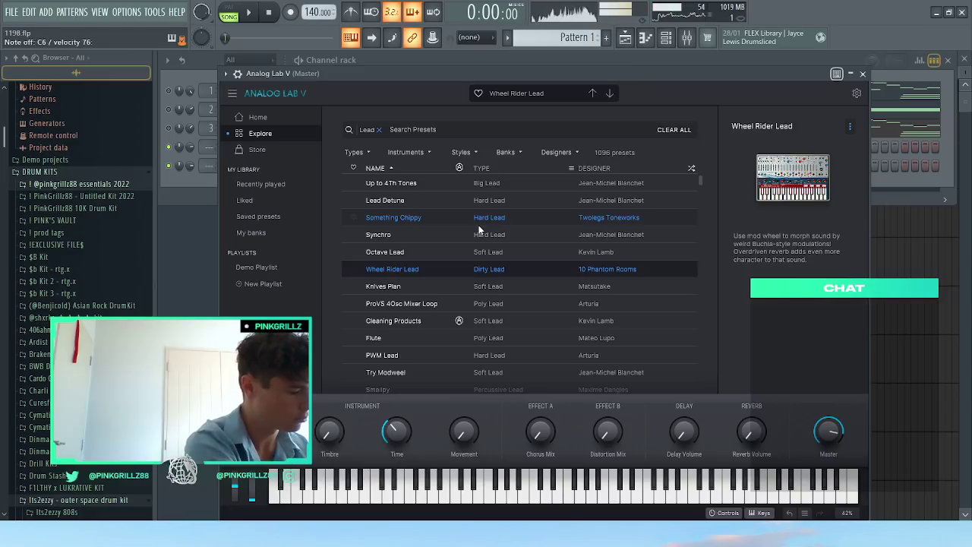
pyautogui.click(420, 168)
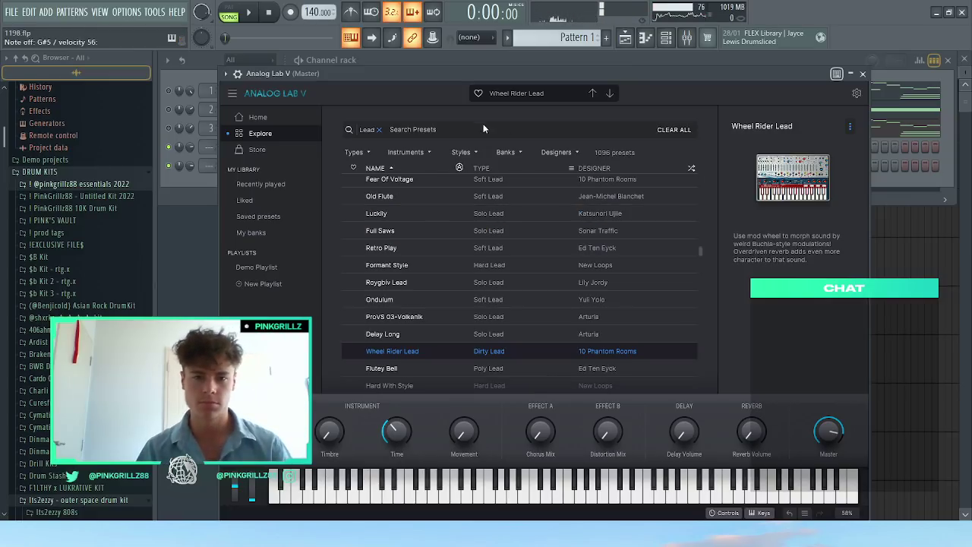
pyautogui.click(863, 73)
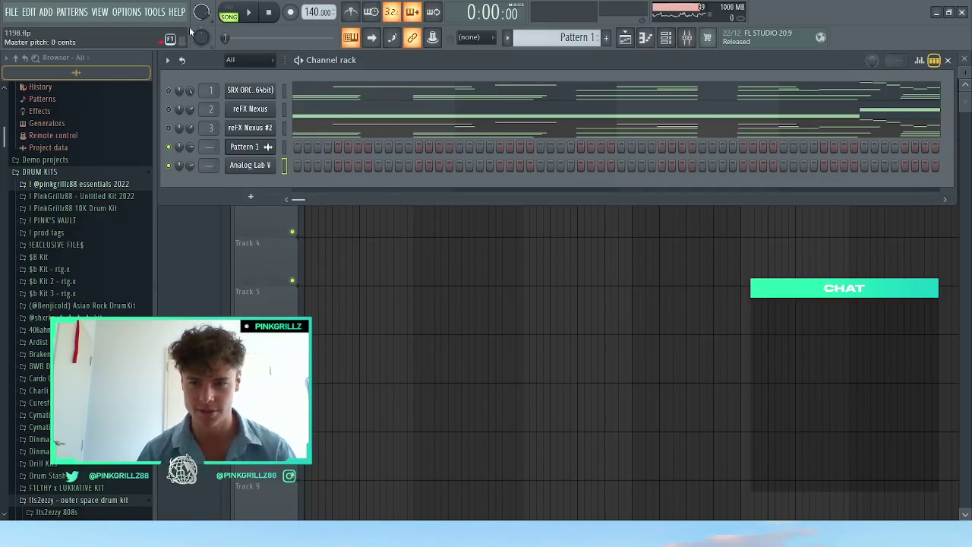
pyautogui.click(154, 12)
pyautogui.moveTo(209, 126)
pyautogui.click(311, 126)
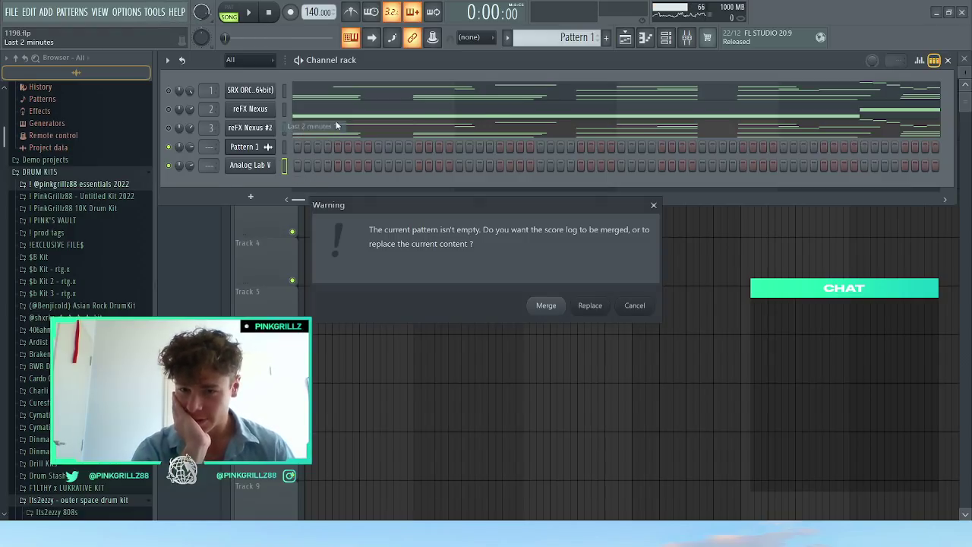
pyautogui.click(634, 306)
# Step: Run the macro that switches smart disable for all plugins
pyautogui.click(154, 11)
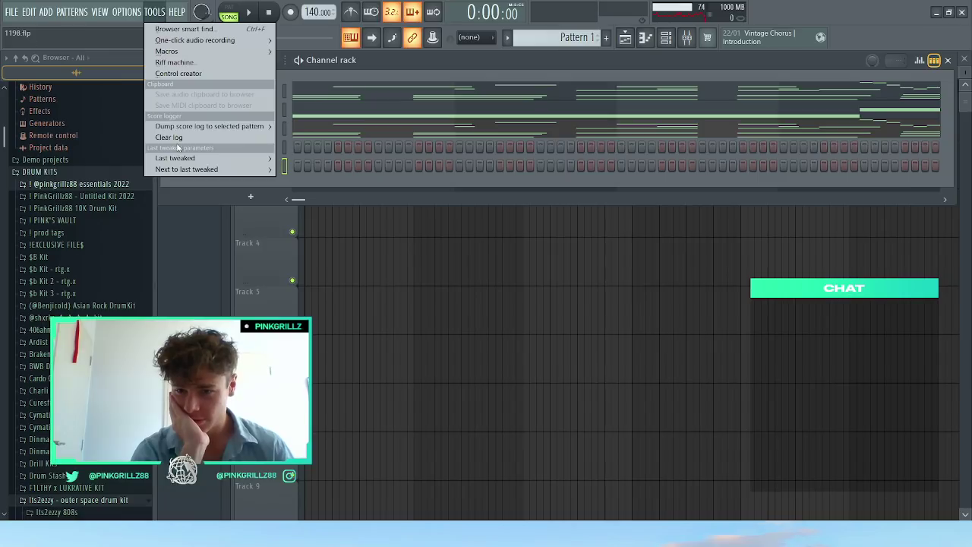
pyautogui.moveTo(183, 51)
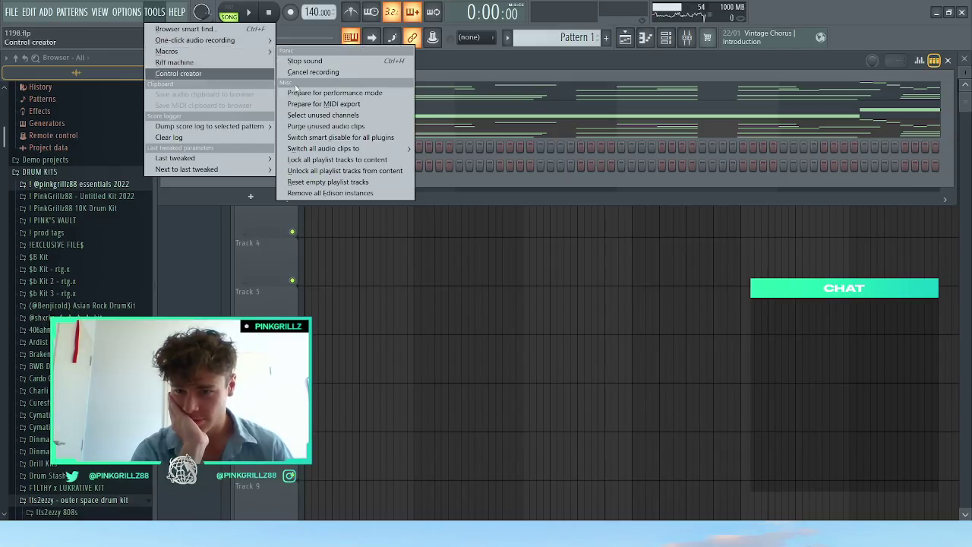
pyautogui.click(319, 139)
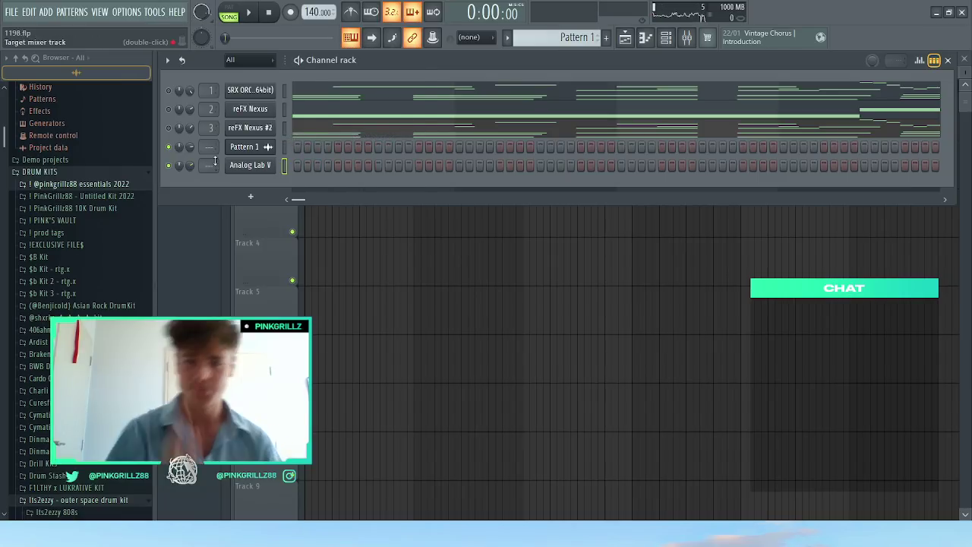
# Step: Play the song and examine the piano roll notes of the Analog Lab V, SRX Orchestra and reFX Nexus #2 channels
pyautogui.press('space')
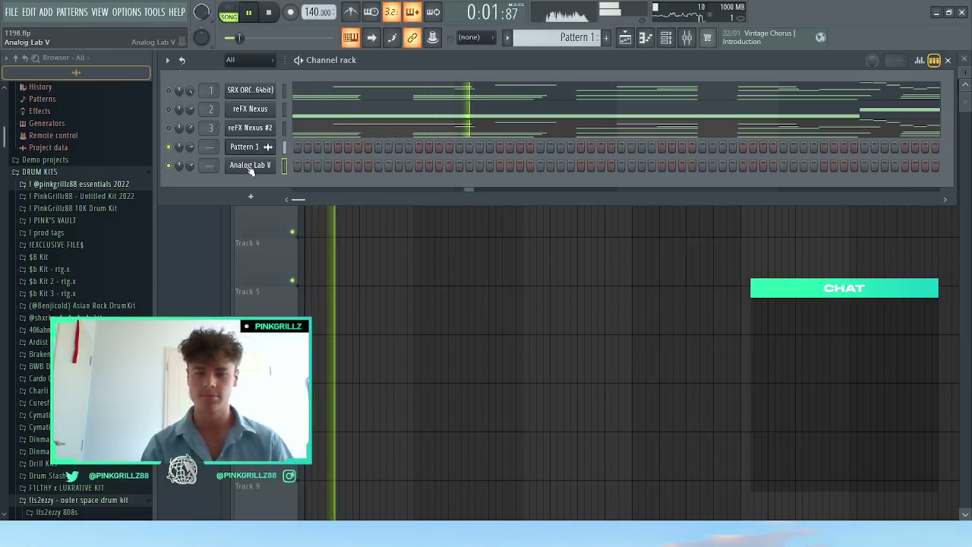
pyautogui.press('F7')
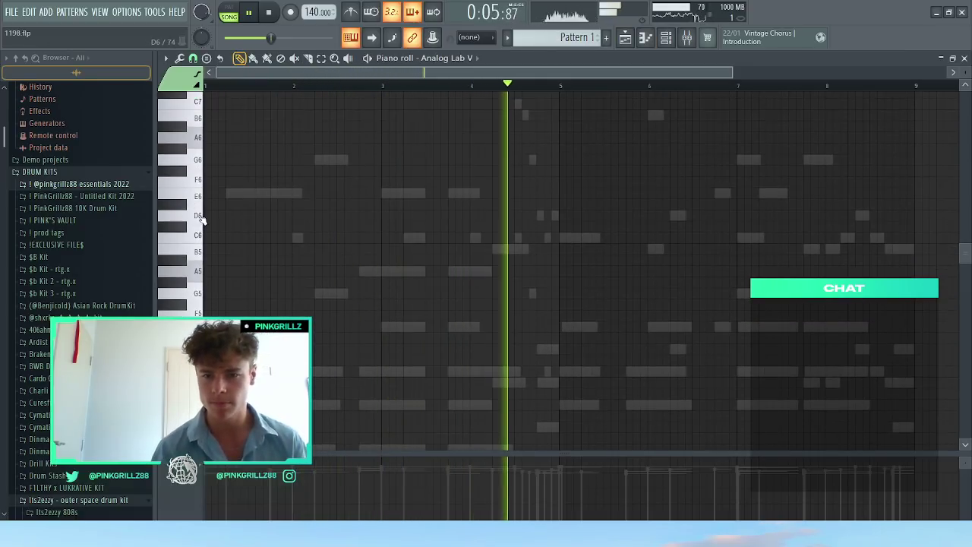
pyautogui.click(666, 38)
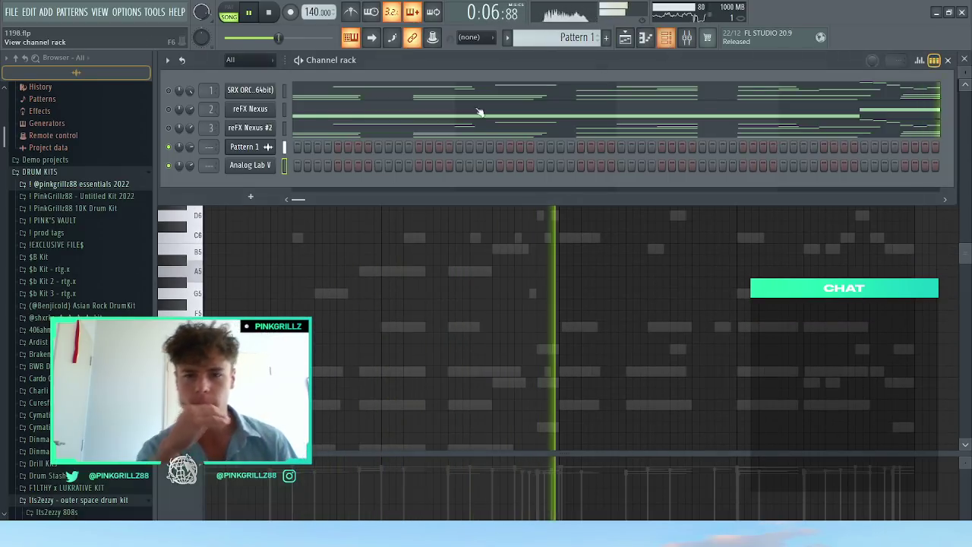
pyautogui.click(303, 99)
pyautogui.scroll(-5, 456, 224)
pyautogui.click(666, 38)
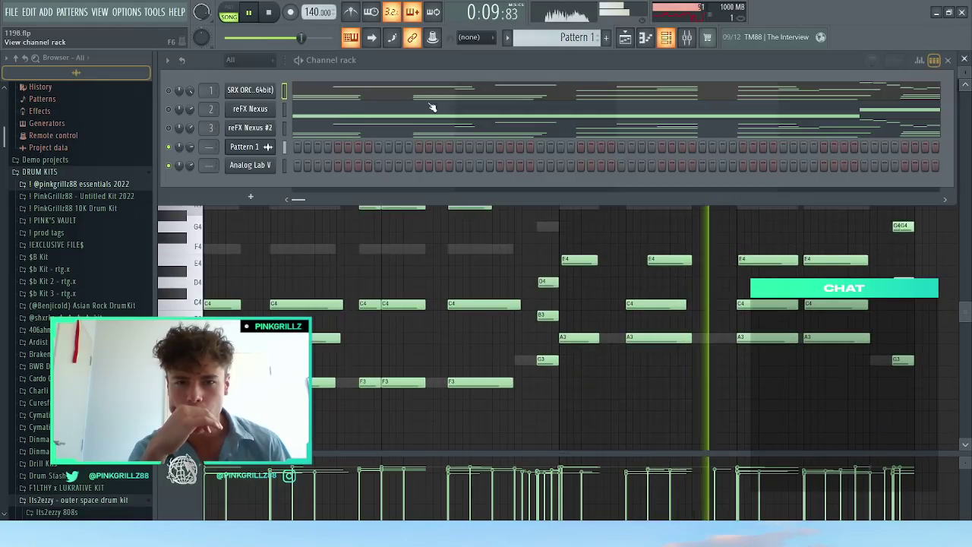
pyautogui.click(431, 126)
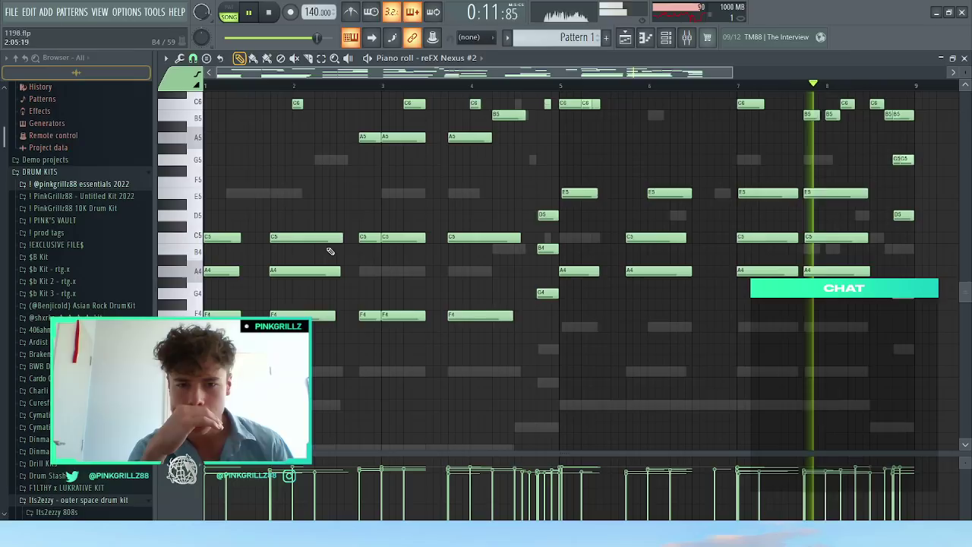
pyautogui.click(666, 38)
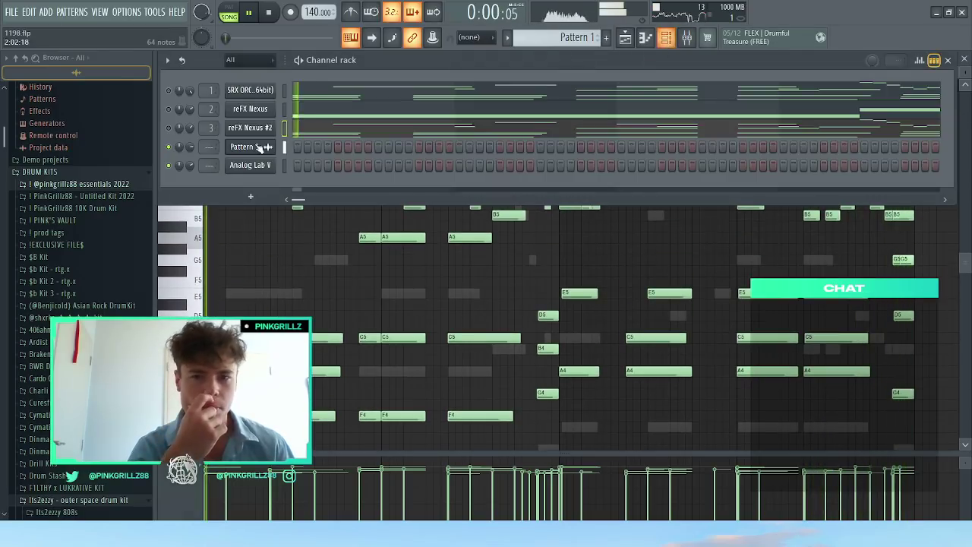
pyautogui.click(283, 167)
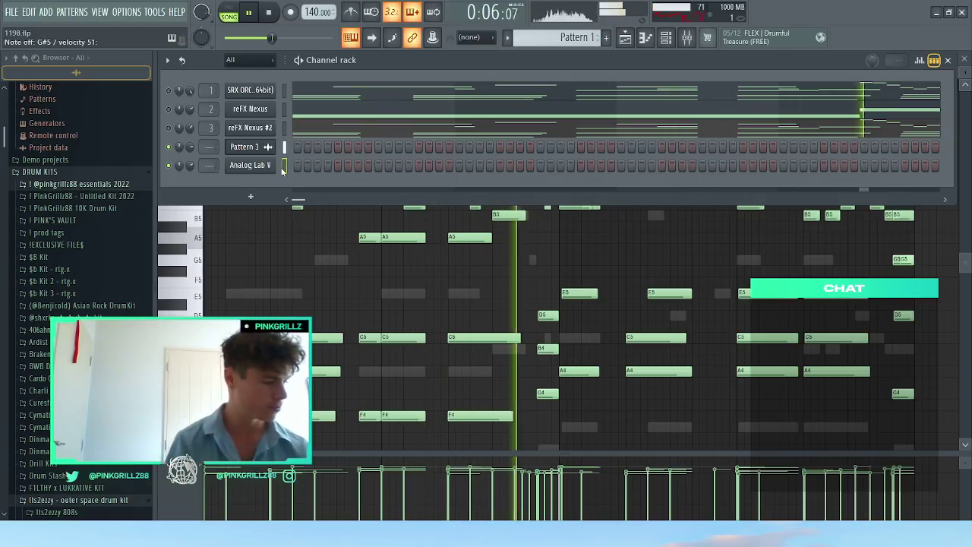
# Step: Audition Analog Lab V lead presets from Flutey Bell to Spacitalk over the playing song, and load Tech Police B
pyautogui.click(266, 167)
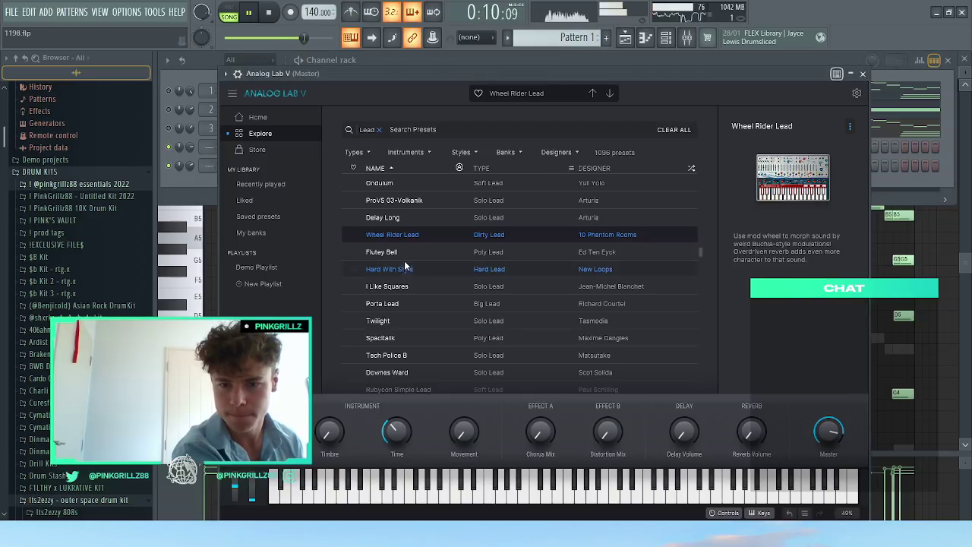
pyautogui.click(410, 252)
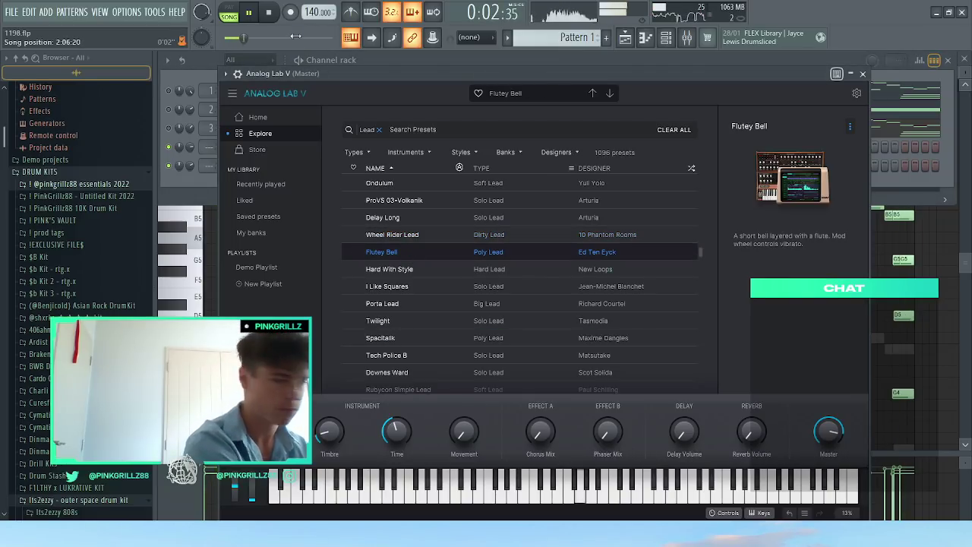
pyautogui.click(389, 270)
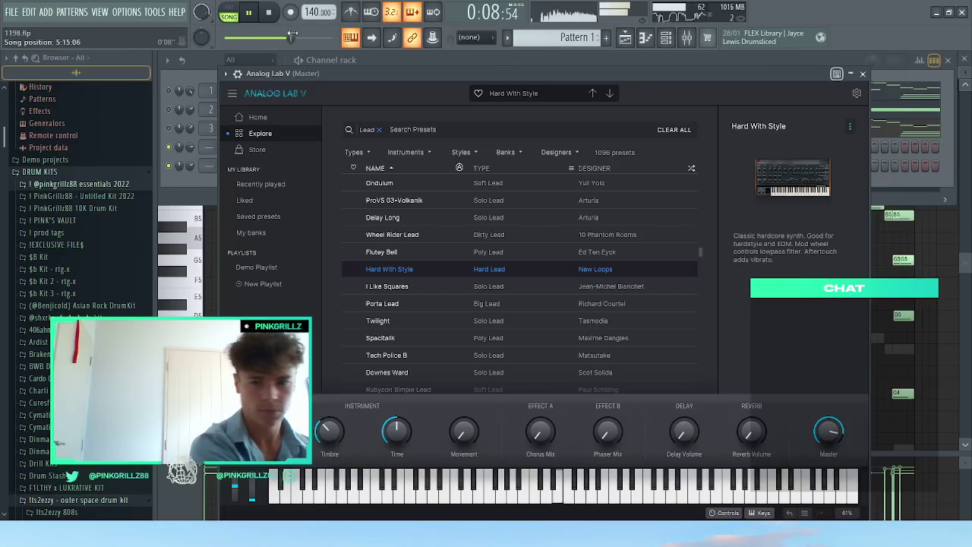
pyautogui.click(424, 296)
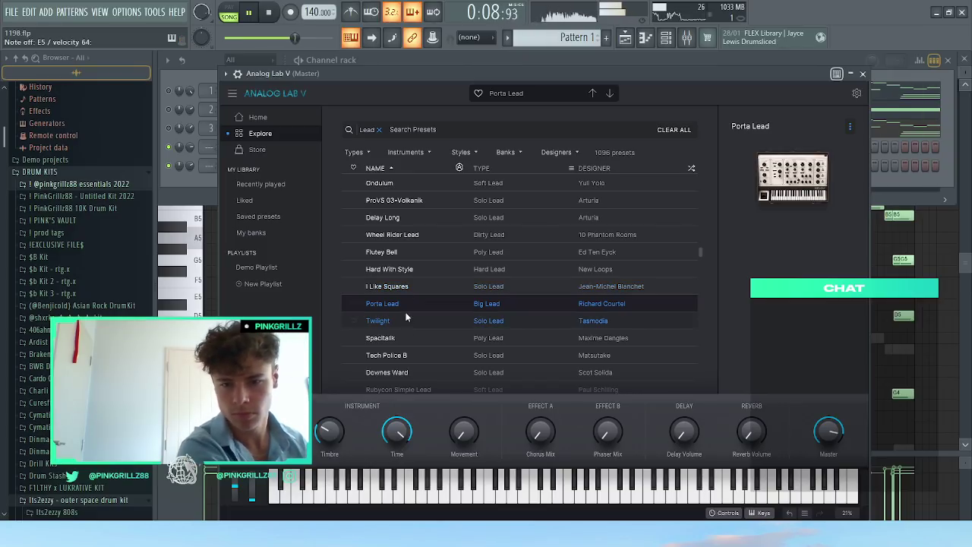
pyautogui.click(409, 286)
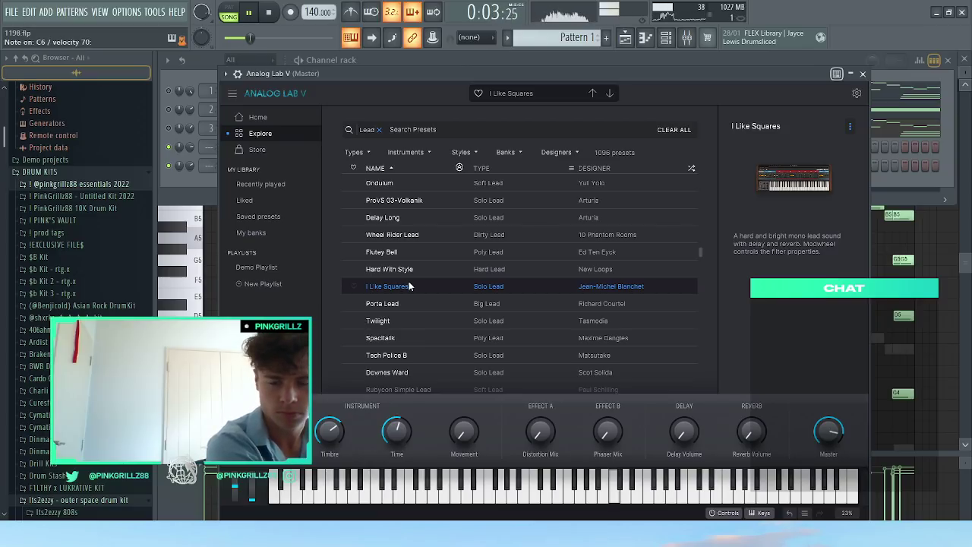
pyautogui.click(419, 326)
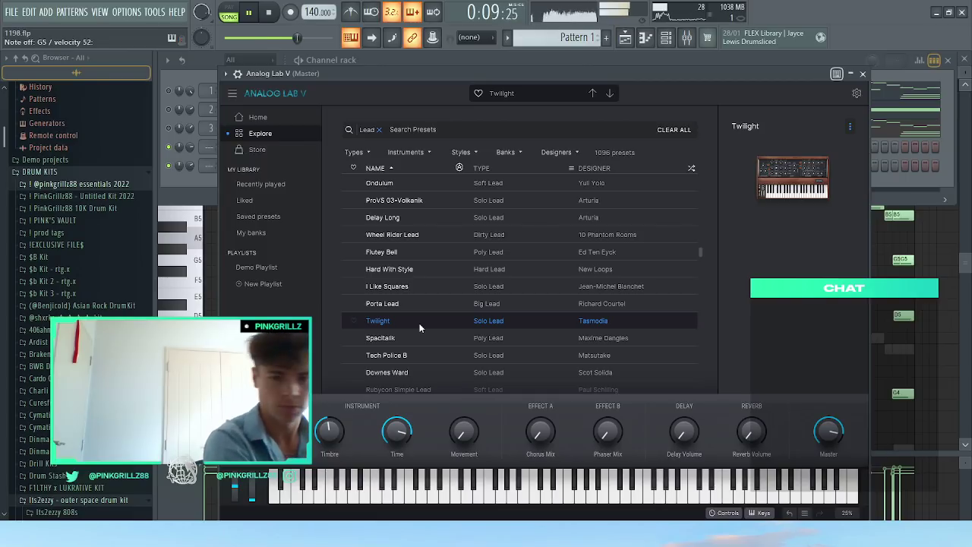
pyautogui.click(422, 341)
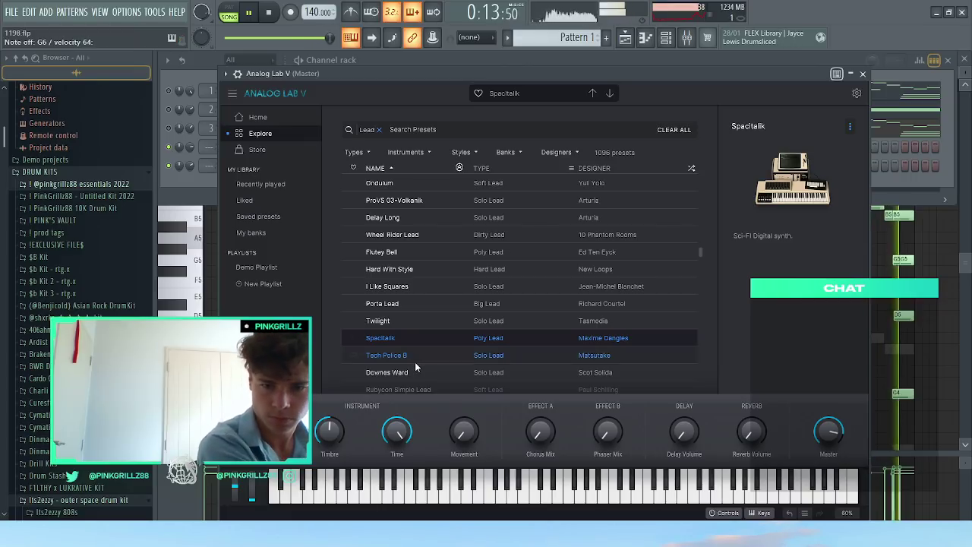
pyautogui.click(415, 367)
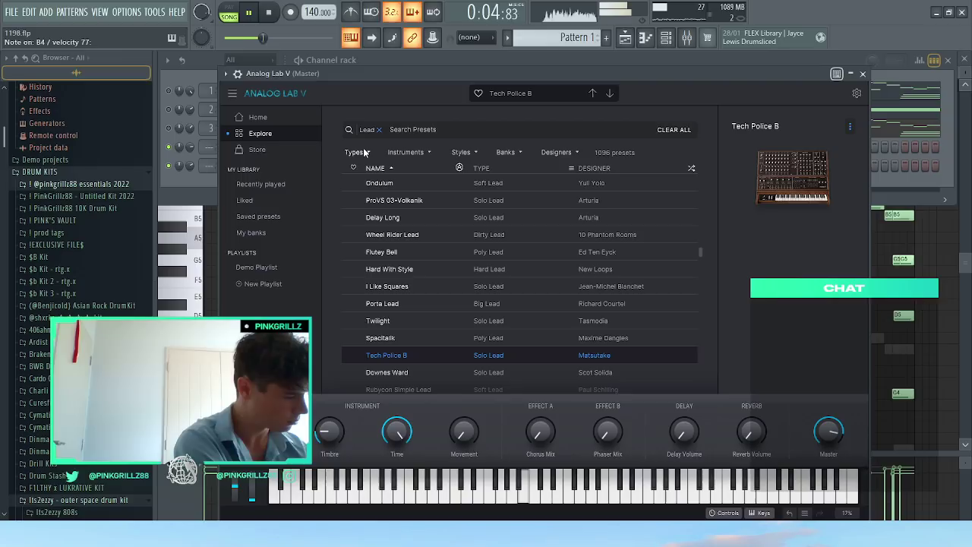
# Step: Record a lead melody over the song on the Analog Lab V channel using the Tech Police B preset
pyautogui.click(269, 13)
pyautogui.click(290, 13)
pyautogui.click(254, 13)
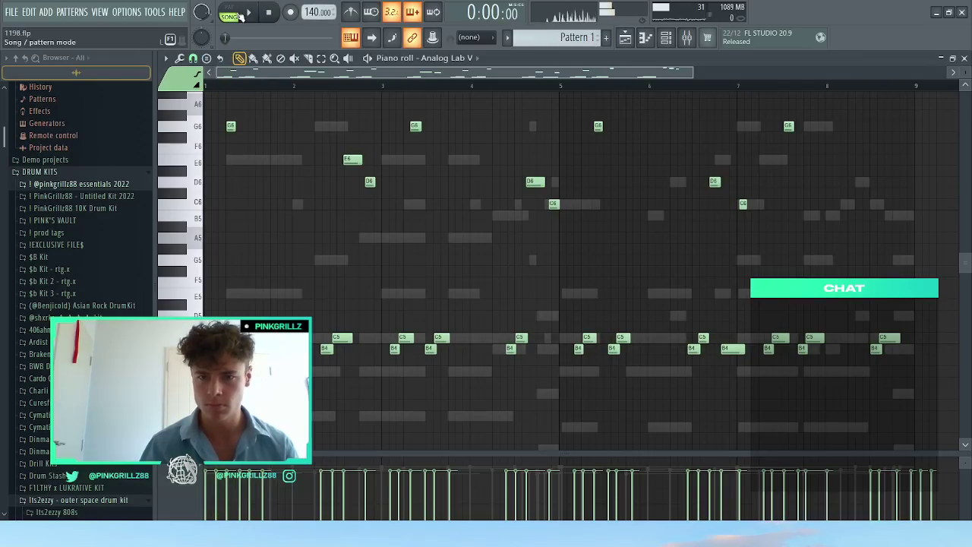
# Step: Set the piano roll's snap to 1/2 beat and replay the recorded lead
pyautogui.scroll(3, 209, 248)
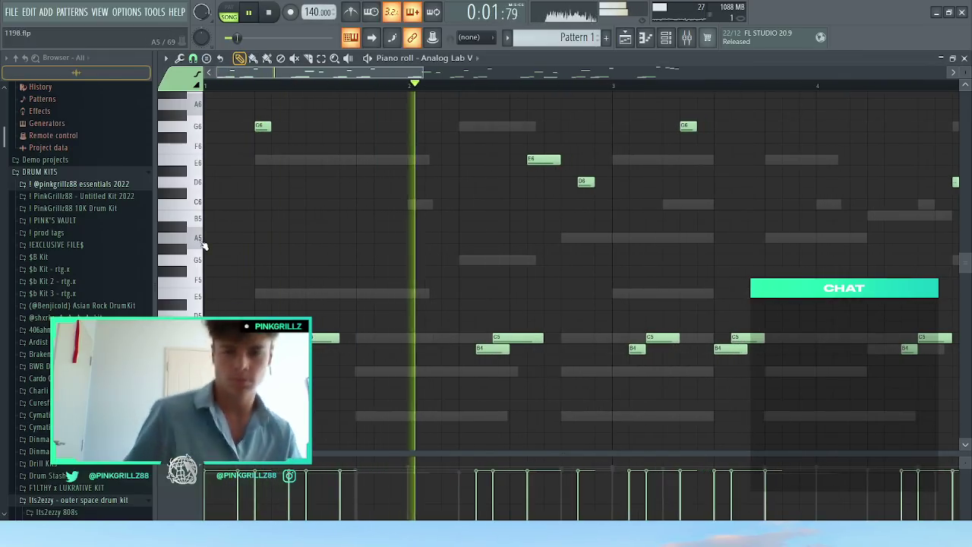
pyautogui.press('space')
pyautogui.click(193, 59)
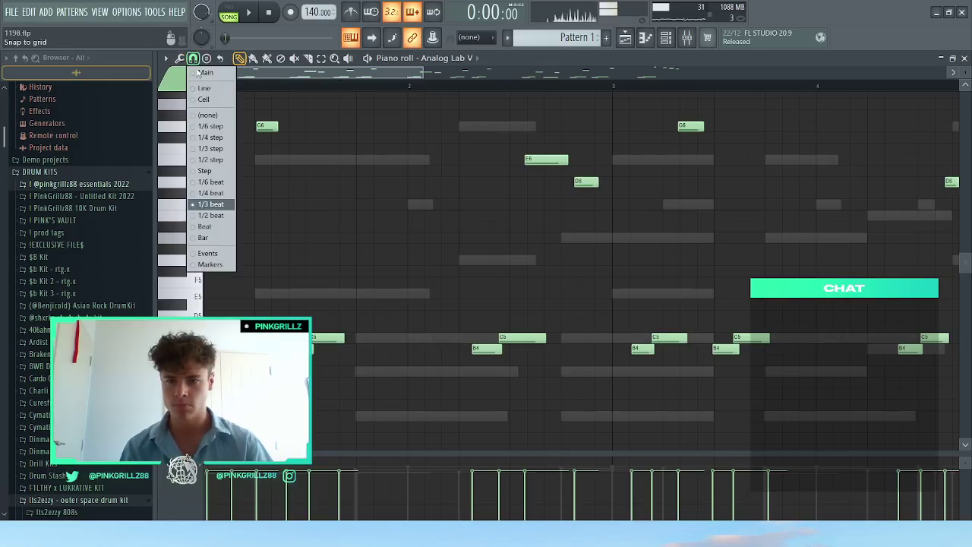
pyautogui.click(208, 218)
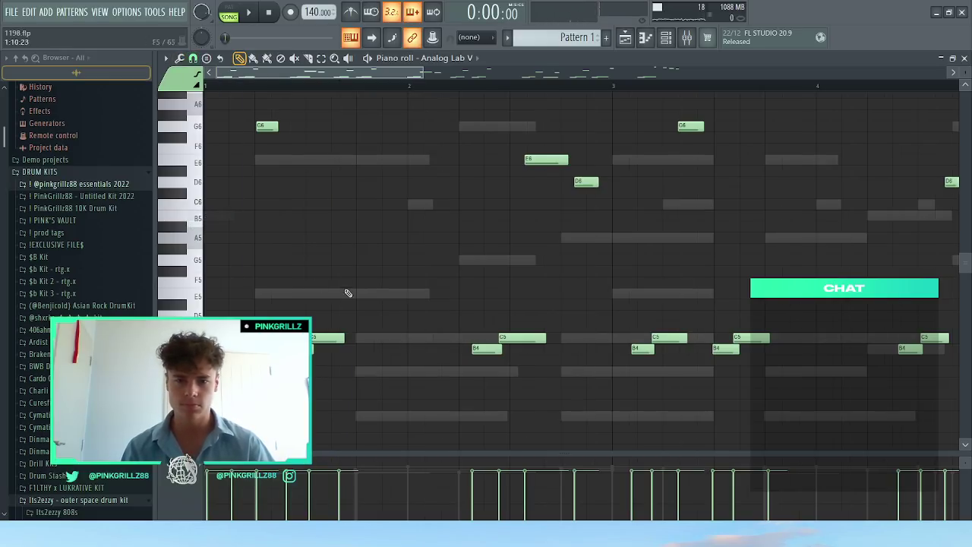
pyautogui.scroll(-3, 347, 291)
pyautogui.press('space')
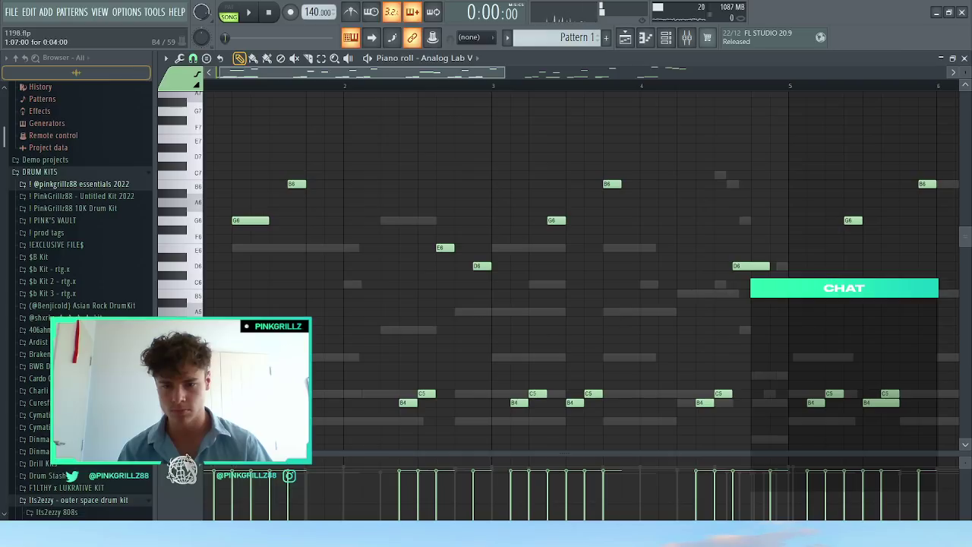
# Step: Delete the B6 note in bar 1 of the lead and replay the melody from the start
pyautogui.doubleClick(274, 402)
pyautogui.click(303, 191)
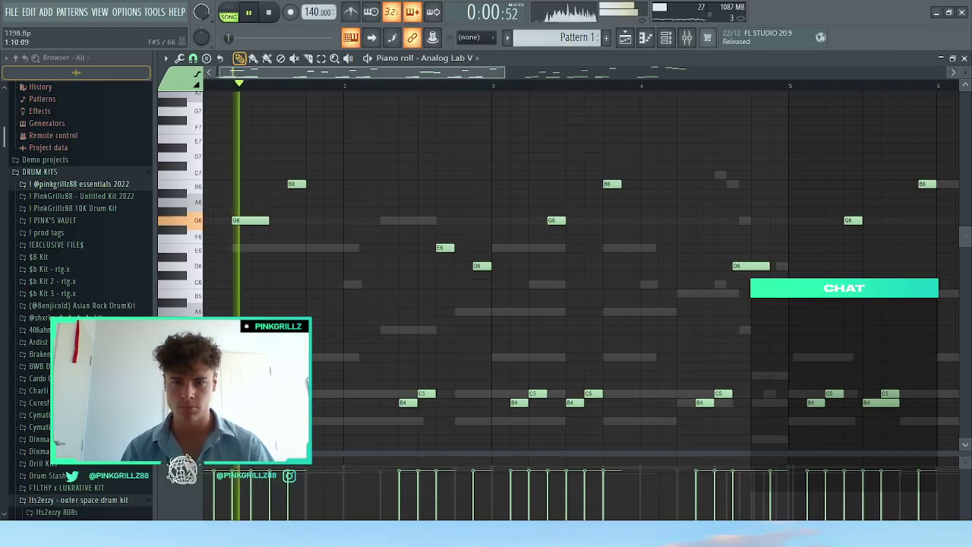
pyautogui.scroll(-3, 285, 348)
pyautogui.press('space')
pyautogui.press('space')
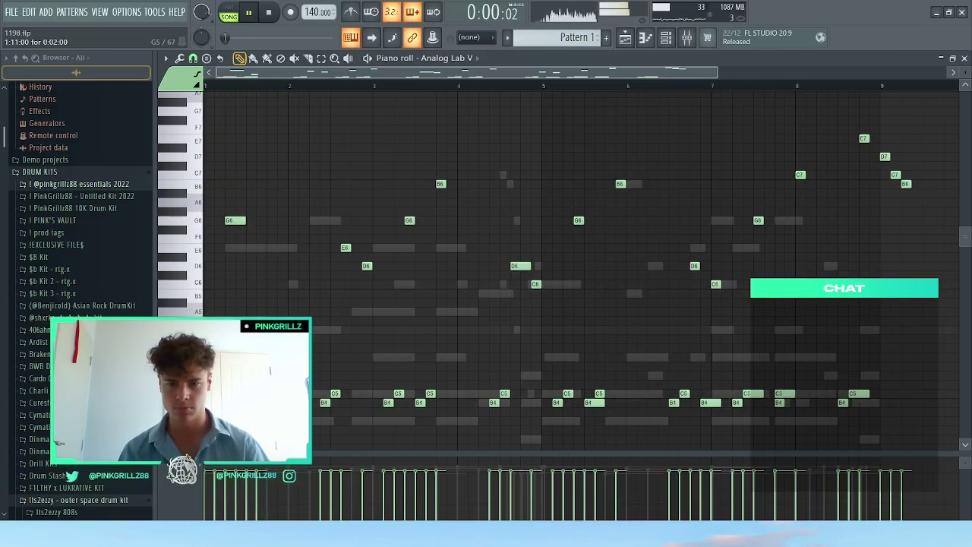
pyautogui.scroll(-2, 264, 315)
pyautogui.scroll(3, 251, 327)
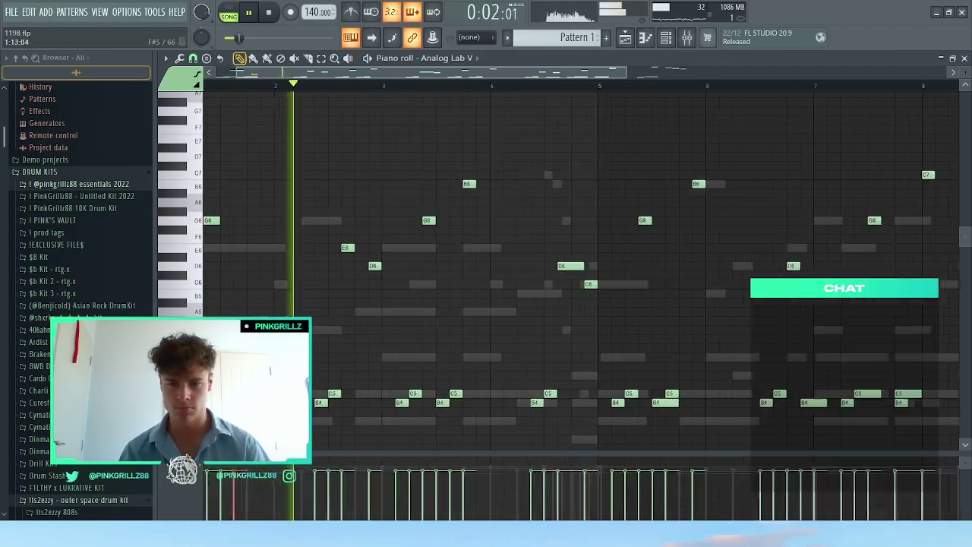
pyautogui.press('space')
pyautogui.press('space')
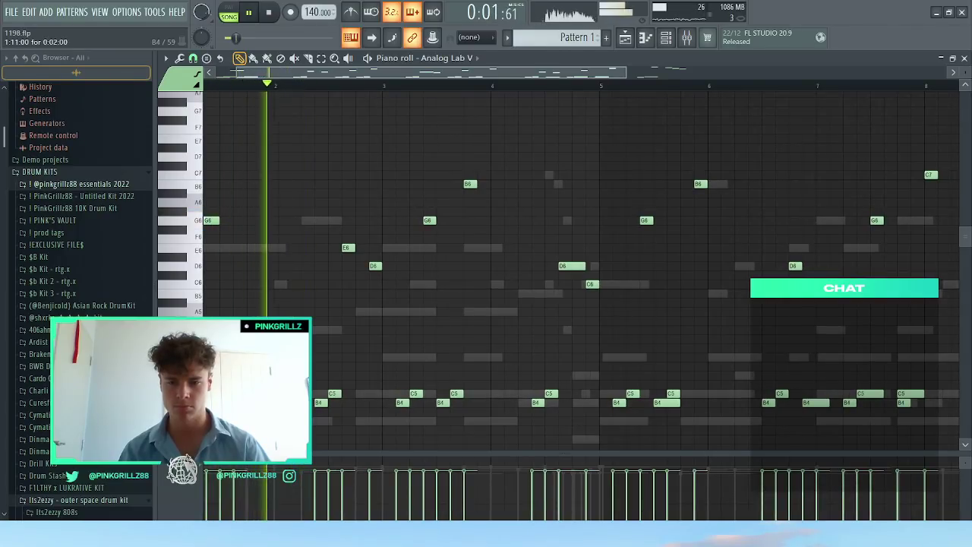
# Step: Place the short lead note late in bar 1 at D6 and check it against the playing song
pyautogui.scroll(-2, 562, 266)
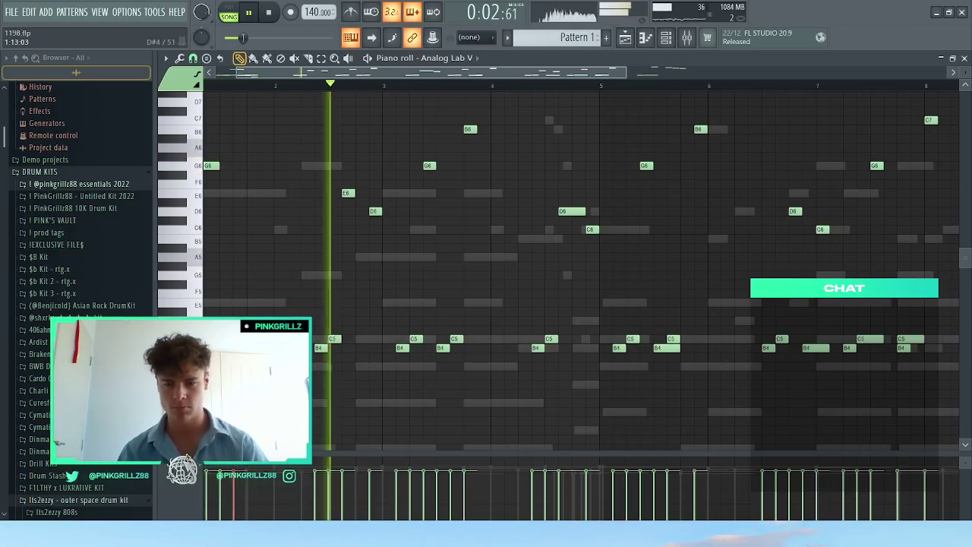
pyautogui.hotkey('ctrl', 'Up')
pyautogui.press('space')
pyautogui.press('space')
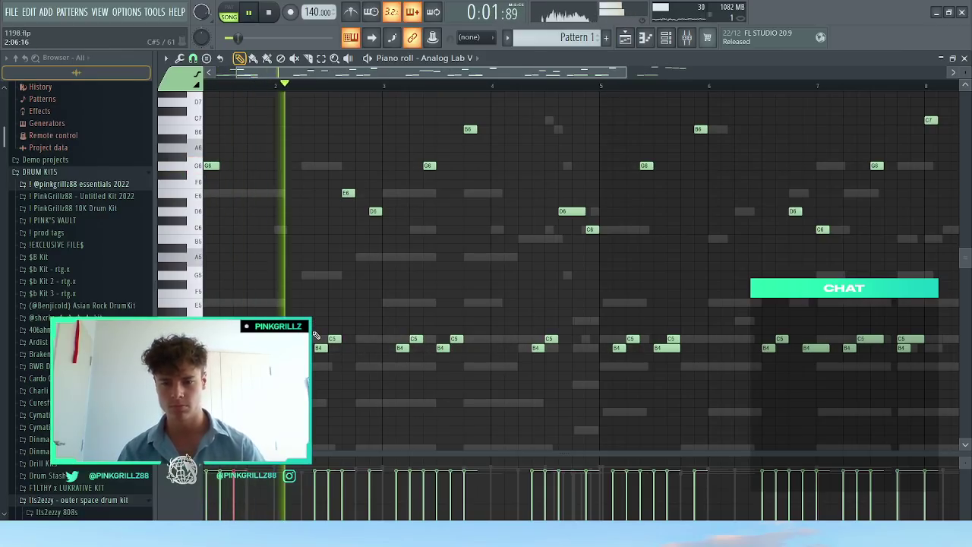
pyautogui.scroll(-1, 255, 414)
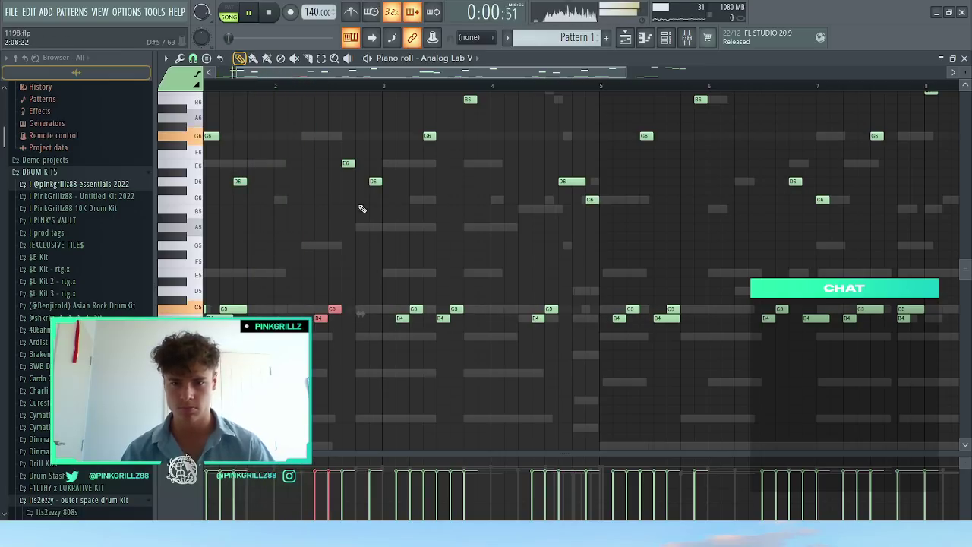
# Step: Shift bar 2's lead notes half a beat earlier, changing the E6 and D6 to D6 and C6
pyautogui.rightClick(373, 181)
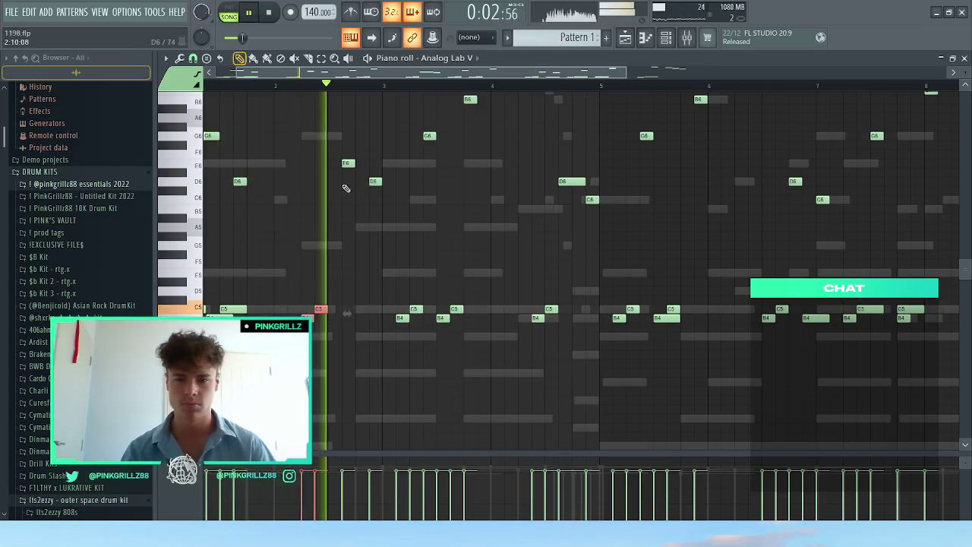
pyautogui.rightClick(344, 164)
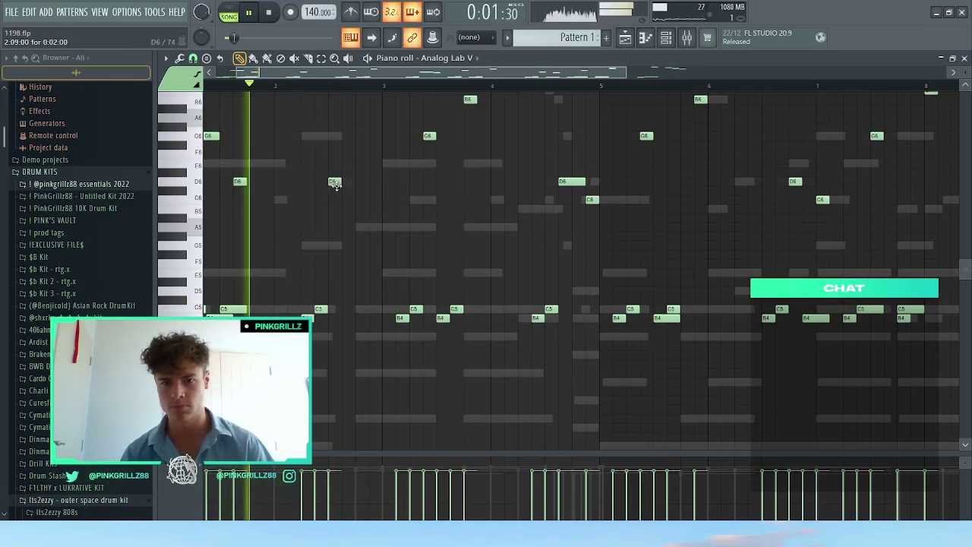
pyautogui.scroll(2, 353, 246)
pyautogui.click(357, 254)
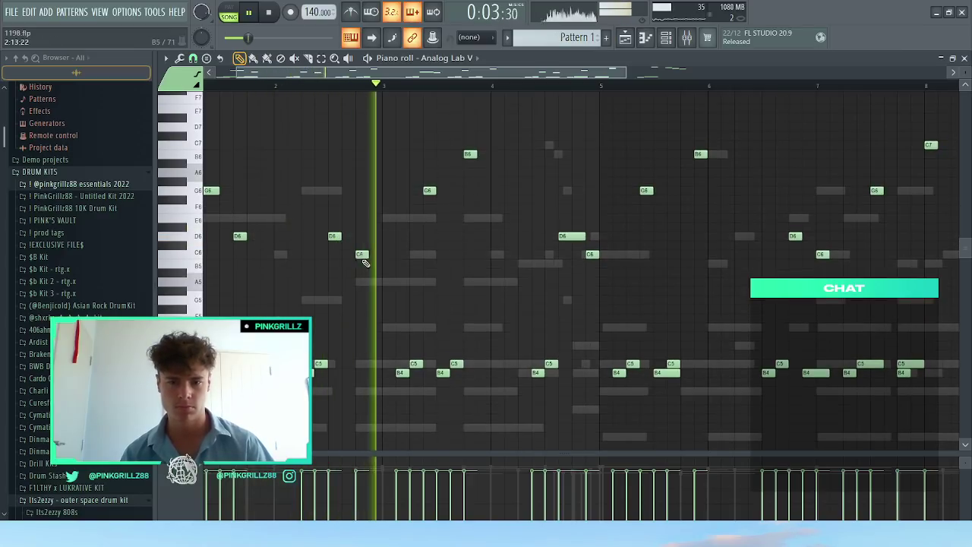
# Step: Lengthen the B4, C5, D6 and C6 notes in bar 2 and replay the phrase
pyautogui.press('space')
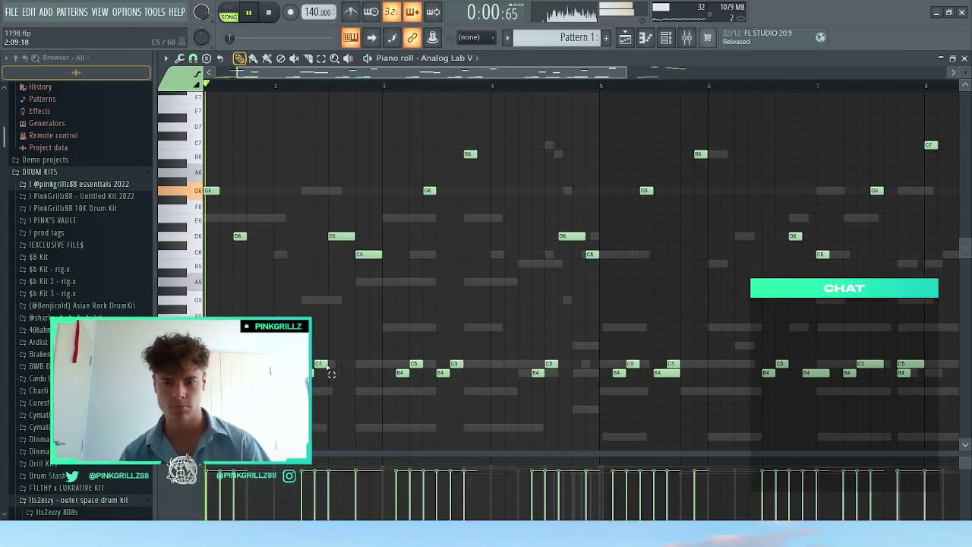
pyautogui.moveTo(324, 363); pyautogui.dragTo(345, 367)
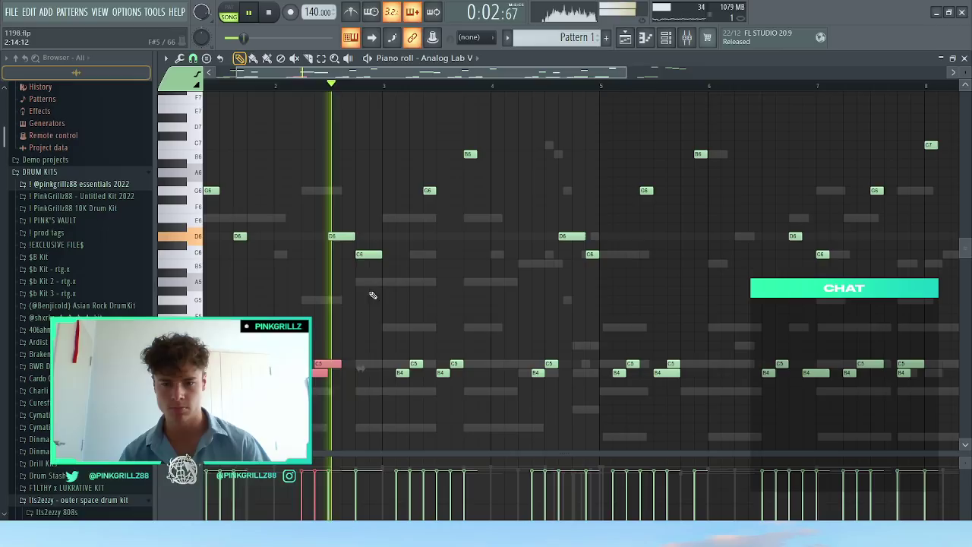
pyautogui.click(371, 294)
pyautogui.press('space')
pyautogui.press('space')
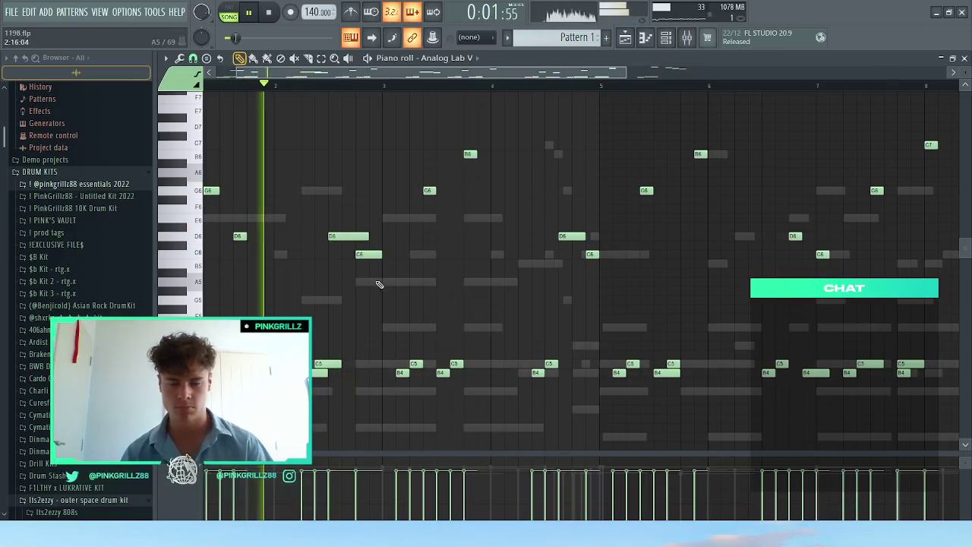
# Step: Delete all lead notes from bar 3 onward, keeping only the two-bar phrase
pyautogui.scroll(-2, 345, 320)
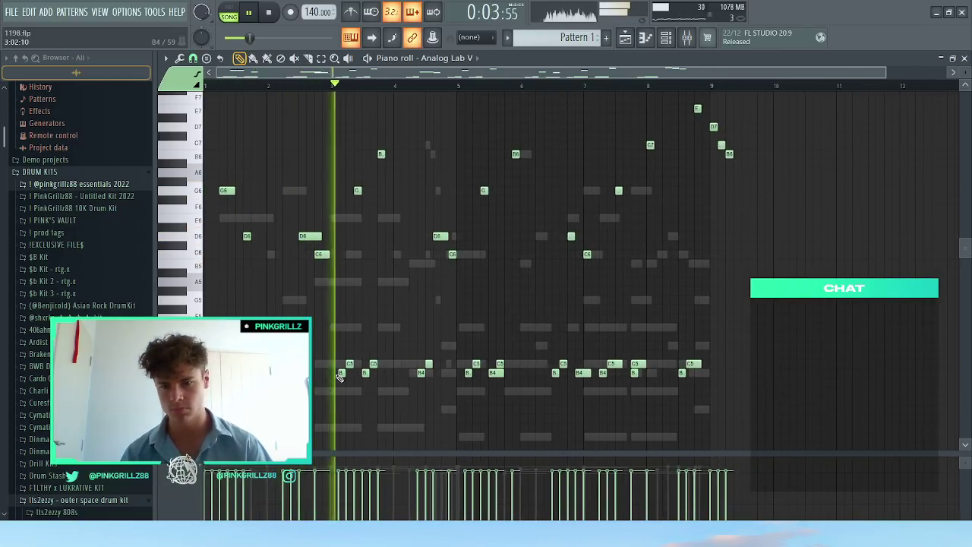
pyautogui.hotkey('ctrl', 'a')
pyautogui.scroll(2, 395, 251)
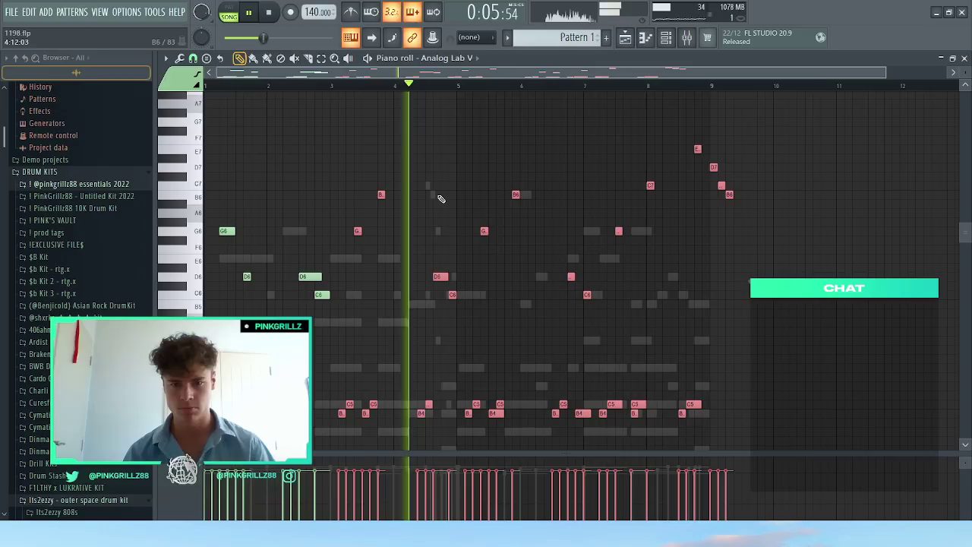
pyautogui.press('Delete')
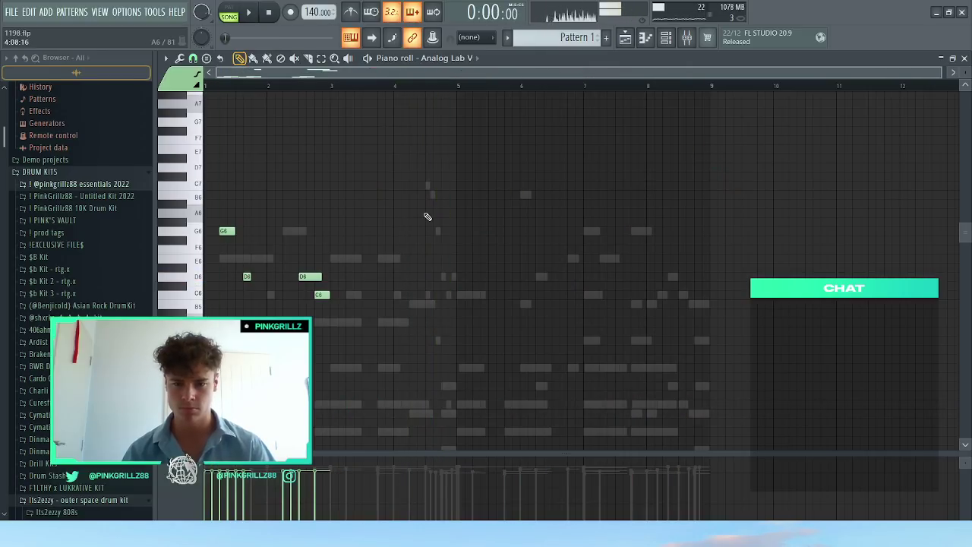
# Step: Repeat the two-bar phrase in bars 3 and 4 with a B6 in bar 3 and a C6–B5 ending, and duplicate all four bars
pyautogui.click(353, 231)
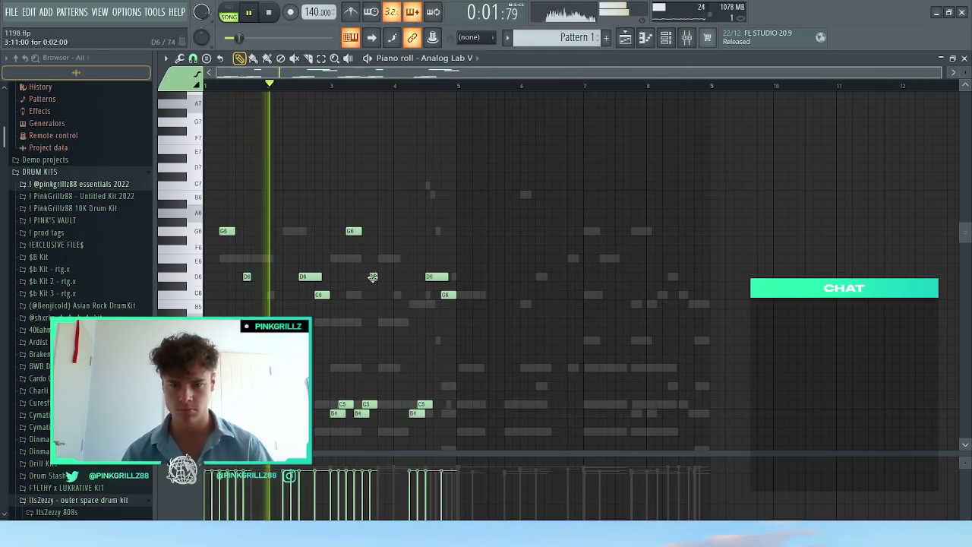
pyautogui.click(373, 193)
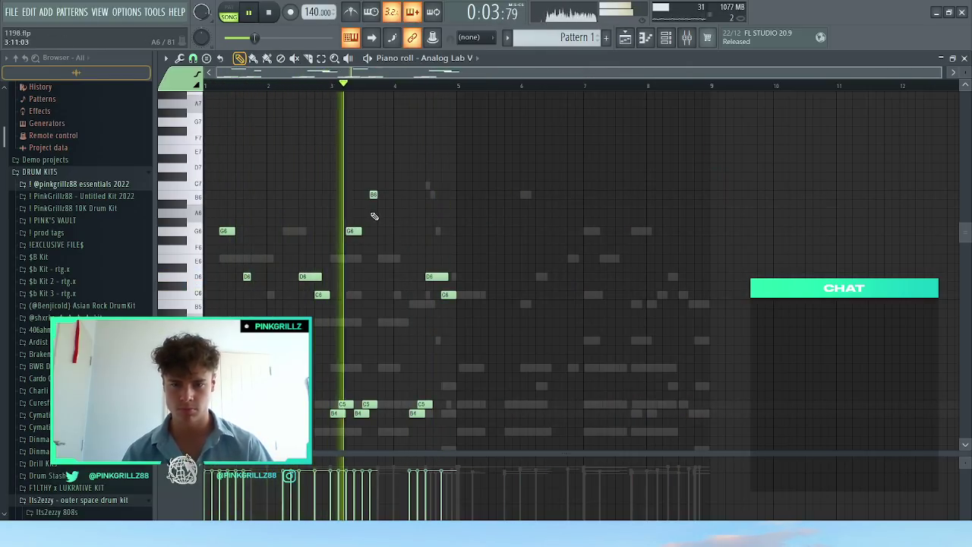
pyautogui.scroll(1, 445, 226)
pyautogui.moveTo(437, 238); pyautogui.dragTo(448, 272)
pyautogui.hotkey('ctrl', 'b')
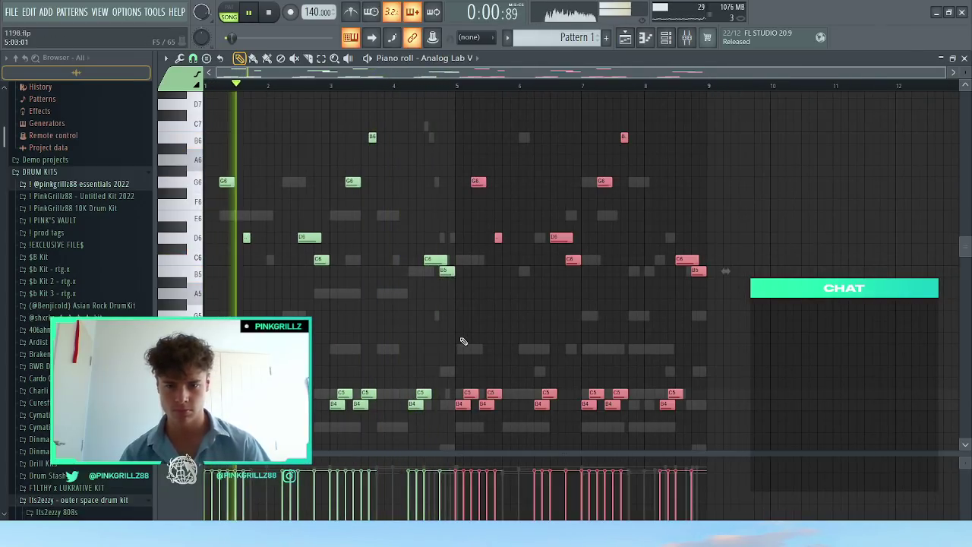
# Step: Rework the start of bar 5 into alternating G5 and C5 notes and delete the G6 there
pyautogui.moveTo(456, 378); pyautogui.dragTo(539, 411)
pyautogui.scroll(2, 471, 416)
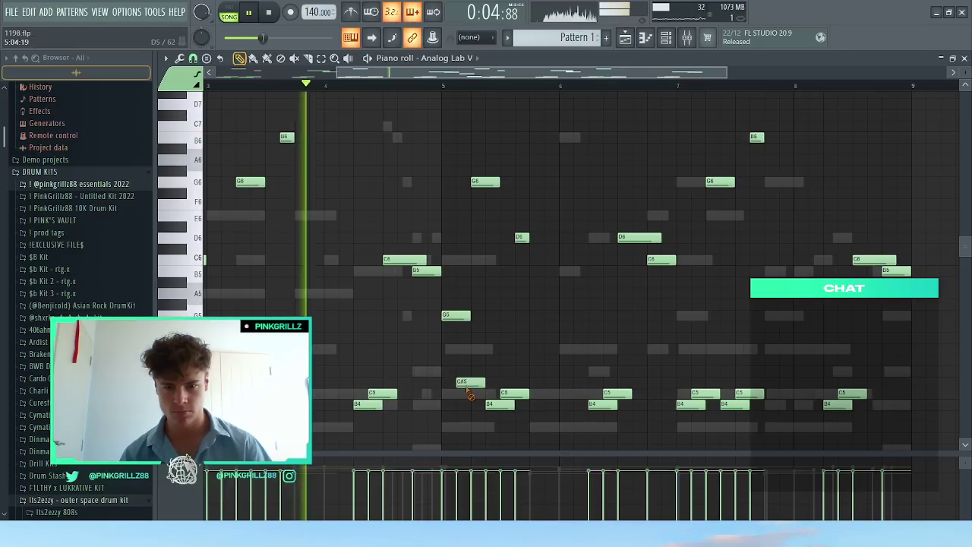
pyautogui.rightClick(467, 386)
pyautogui.click(460, 393)
pyautogui.moveTo(448, 325); pyautogui.dragTo(477, 398)
pyautogui.hotkey('ctrl', 'b')
pyautogui.rightClick(488, 183)
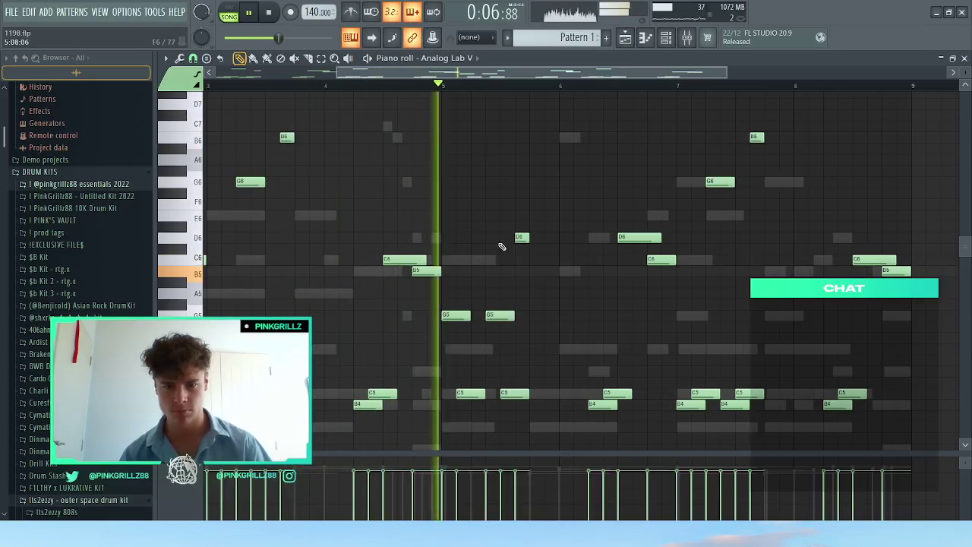
# Step: Start bar 5 with a G6 note over a B4–C5 pair, removing its G5 notes and the last C5
pyautogui.moveTo(502, 247); pyautogui.dragTo(526, 388)
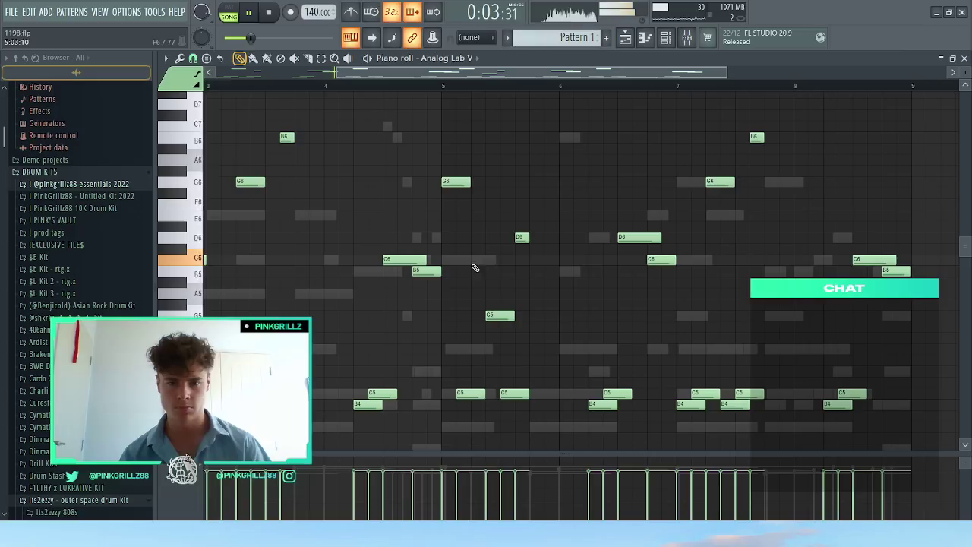
pyautogui.rightClick(508, 316)
pyautogui.rightClick(524, 394)
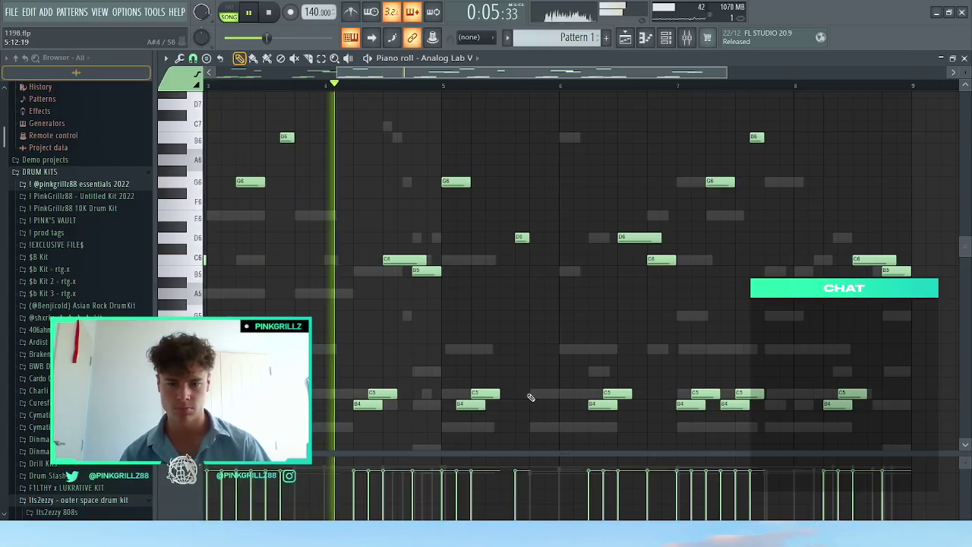
# Step: Try a G5 note and a second B4–C5 pair in the middle of bar 5 during playback
pyautogui.click(502, 317)
pyautogui.click(515, 404)
pyautogui.click(521, 394)
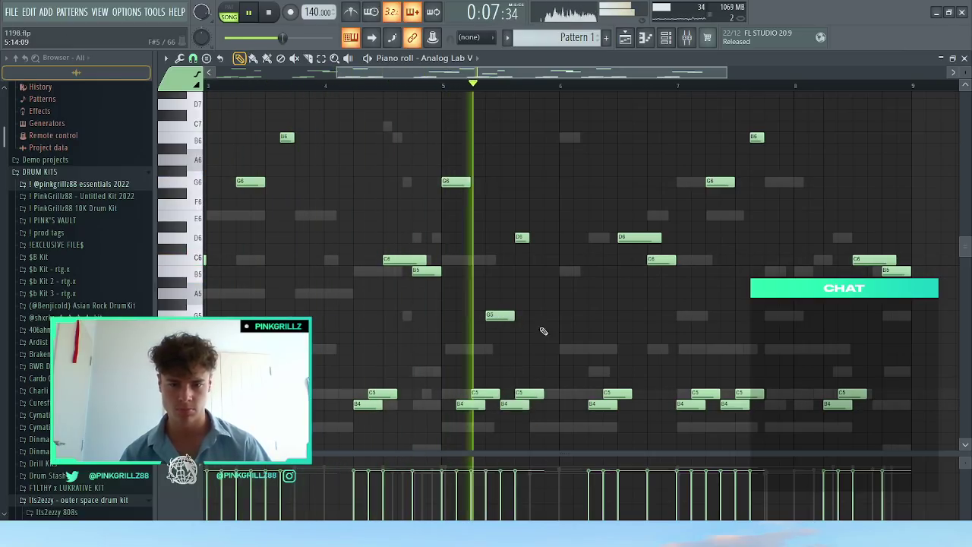
pyautogui.click(442, 87)
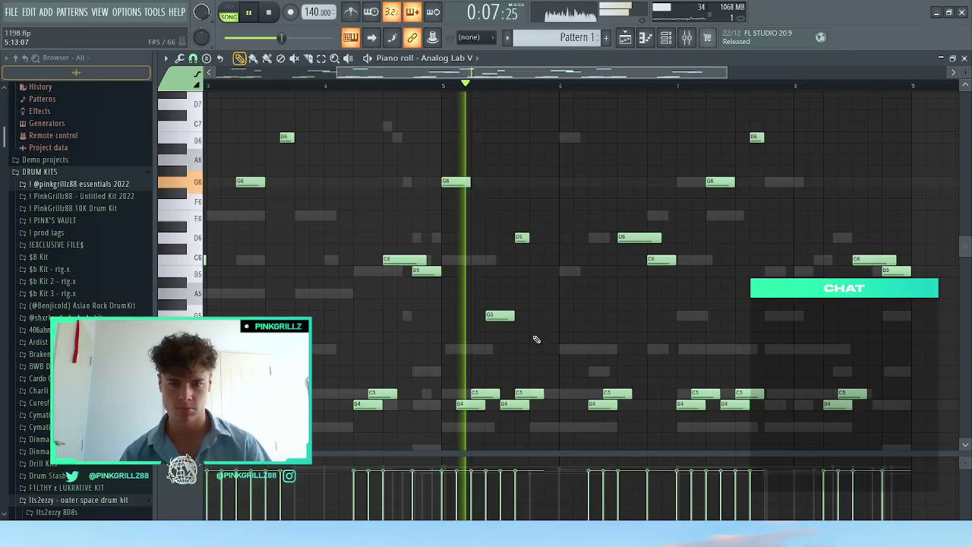
pyautogui.rightClick(529, 393)
pyautogui.rightClick(514, 404)
# Step: Replace bar 5's C5, G5 and D6 notes with short B5 and C6 notes, checking them in playback
pyautogui.press('space')
pyautogui.press('space')
pyautogui.rightClick(487, 393)
pyautogui.press('space')
pyautogui.press('space')
pyautogui.press('space')
pyautogui.press('space')
pyautogui.moveTo(493, 313); pyautogui.dragTo(527, 259)
pyautogui.click(492, 261)
pyautogui.press('space')
pyautogui.press('space')
pyautogui.press('space')
pyautogui.press('space')
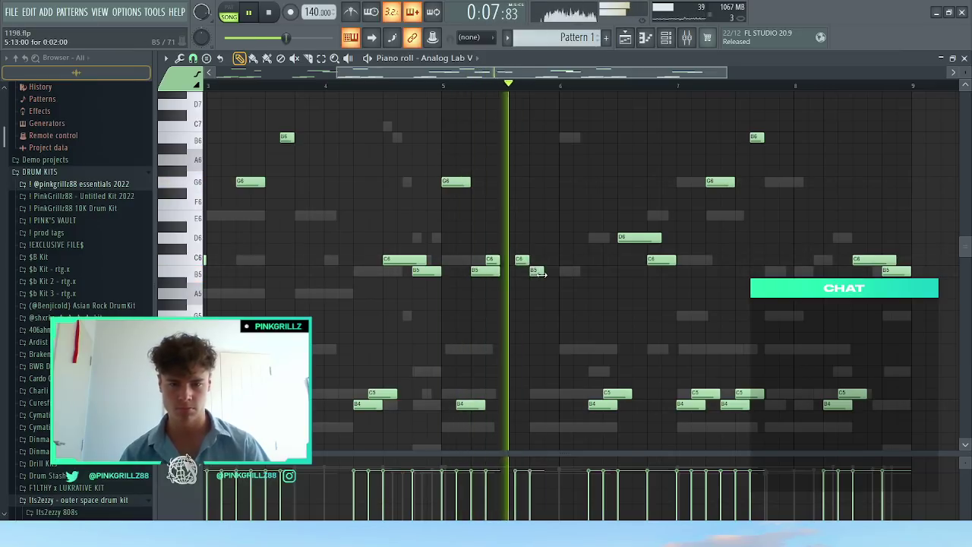
# Step: Replace the B5 late in bar 5 with a C5 note and lengthen the preceding C6
pyautogui.click(534, 358)
pyautogui.moveTo(530, 349); pyautogui.dragTo(547, 393)
pyautogui.keyDown('ctrl'); pyautogui.click(564, 341); pyautogui.keyUp('ctrl')
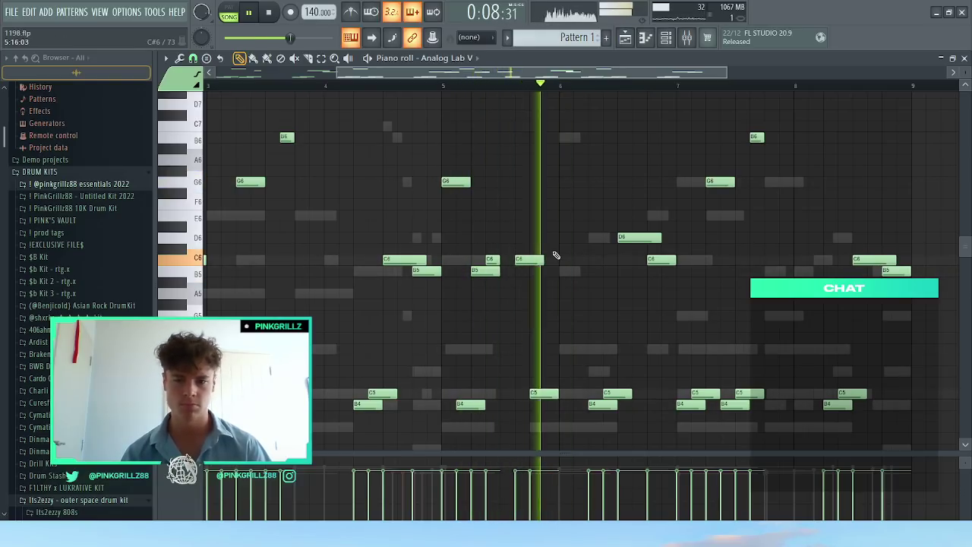
# Step: Lower the G6 and B6 notes in bar 7 by one octave to G5 and B5
pyautogui.scroll(-3, 568, 334)
pyautogui.scroll(3, 560, 342)
pyautogui.scroll(-2, 577, 276)
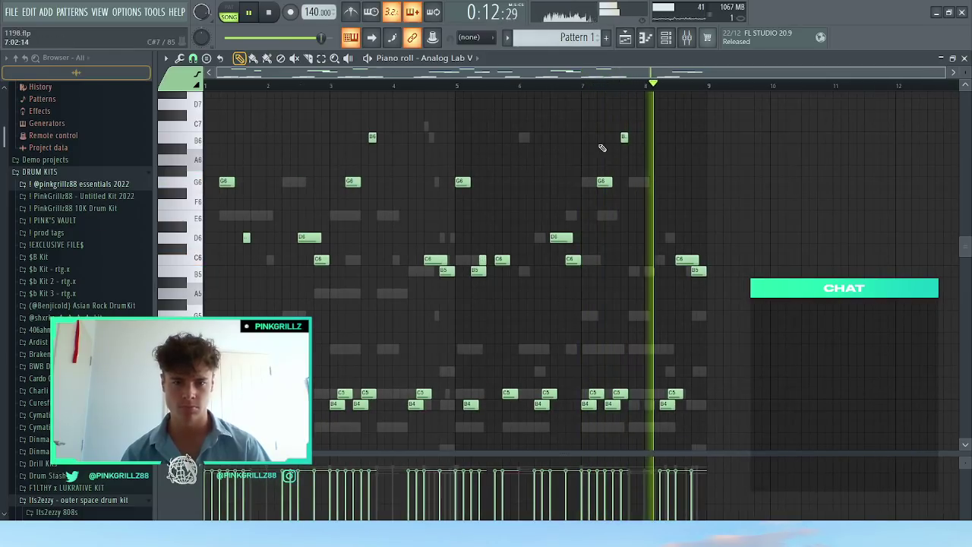
pyautogui.scroll(1, 759, 144)
pyautogui.moveTo(747, 122); pyautogui.dragTo(828, 211)
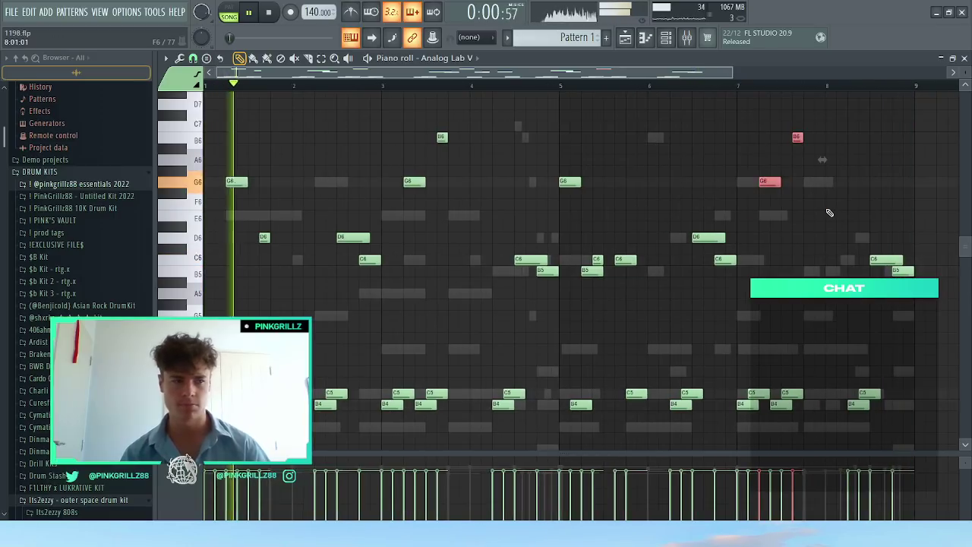
pyautogui.hotkey('ctrl', 'Down')
pyautogui.keyDown('ctrl'); pyautogui.click(802, 244); pyautogui.keyUp('ctrl')
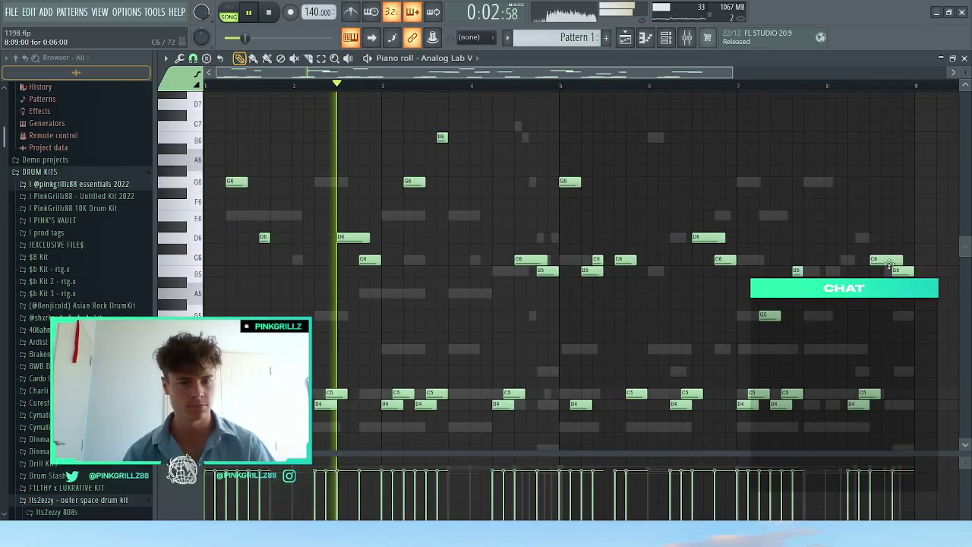
pyautogui.scroll(2, 788, 315)
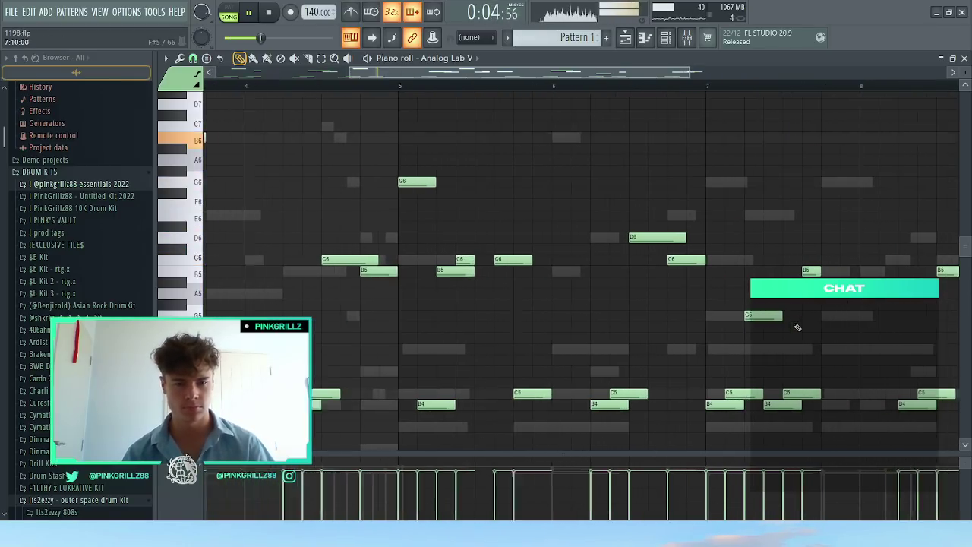
# Step: Lower the G6 opening bar 5 to B5 and raise the C6 ending bar 6 to E6
pyautogui.scroll(-2, 793, 323)
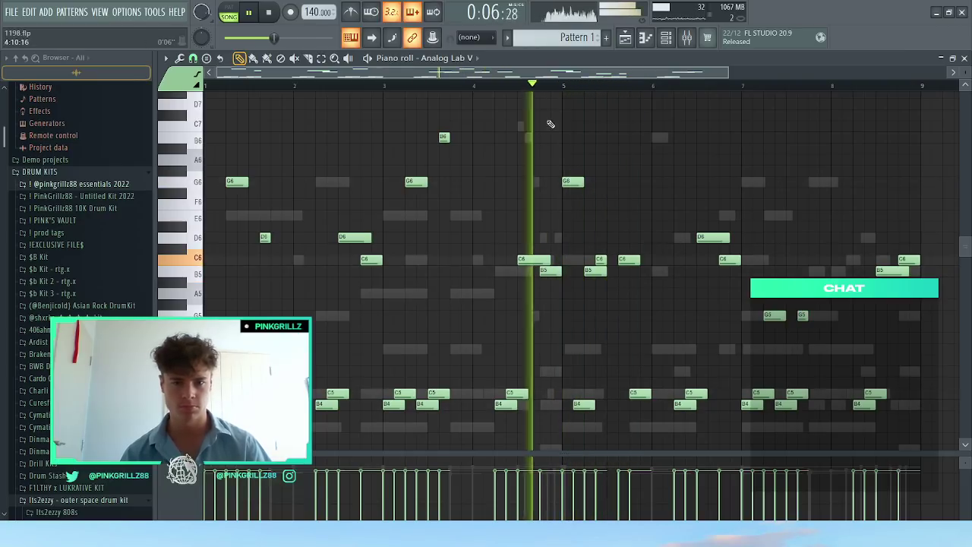
pyautogui.moveTo(575, 181); pyautogui.dragTo(580, 272)
pyautogui.click(466, 86)
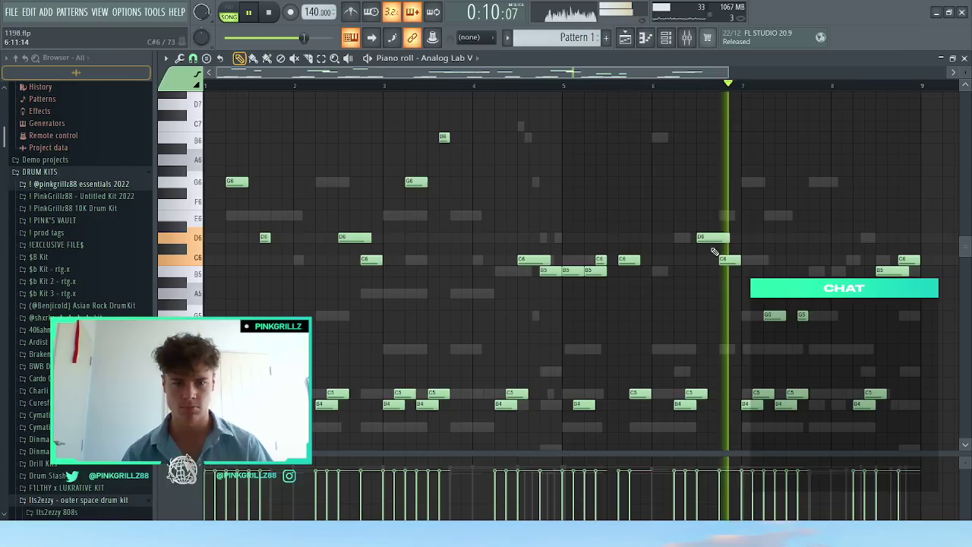
pyautogui.moveTo(713, 238); pyautogui.dragTo(711, 215)
pyautogui.press('space')
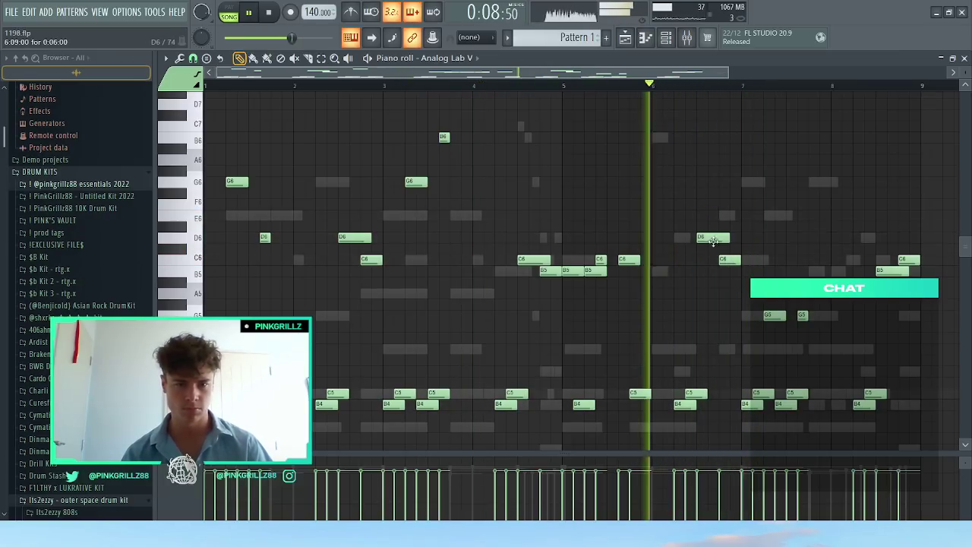
pyautogui.moveTo(729, 260); pyautogui.dragTo(733, 220)
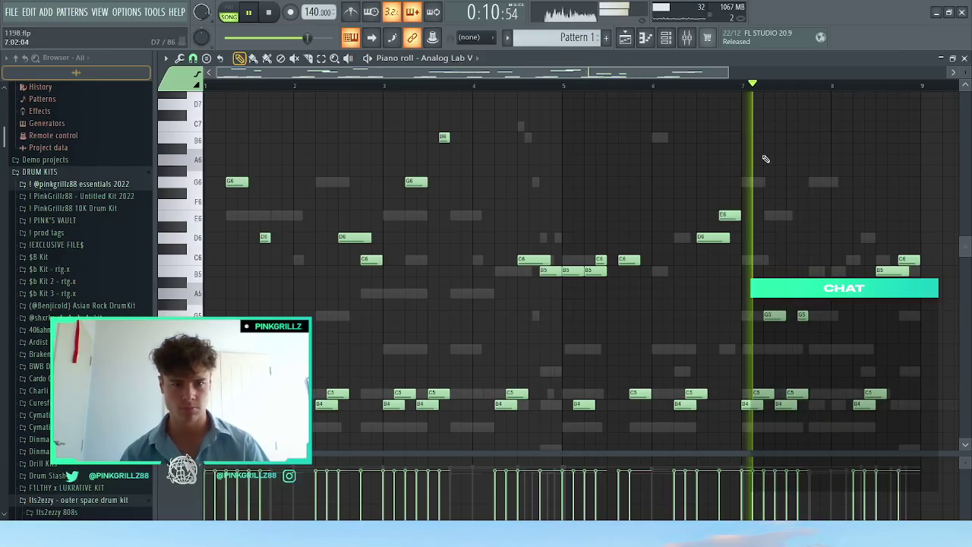
# Step: Replace the short G5 late in bar 7 with a slightly later D5 note, trying it at D6 and E5 during playback
pyautogui.rightClick(802, 315)
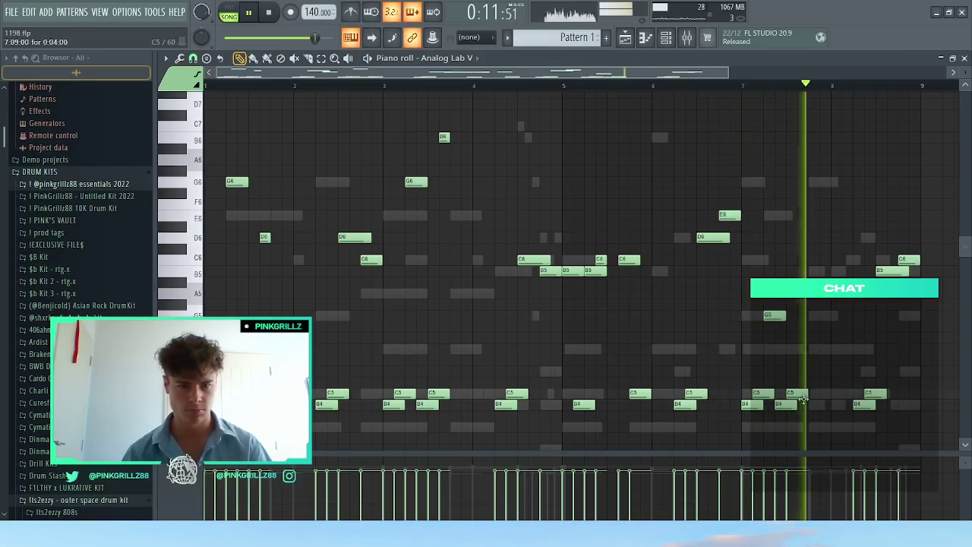
pyautogui.press('space')
pyautogui.moveTo(801, 373); pyautogui.dragTo(808, 382)
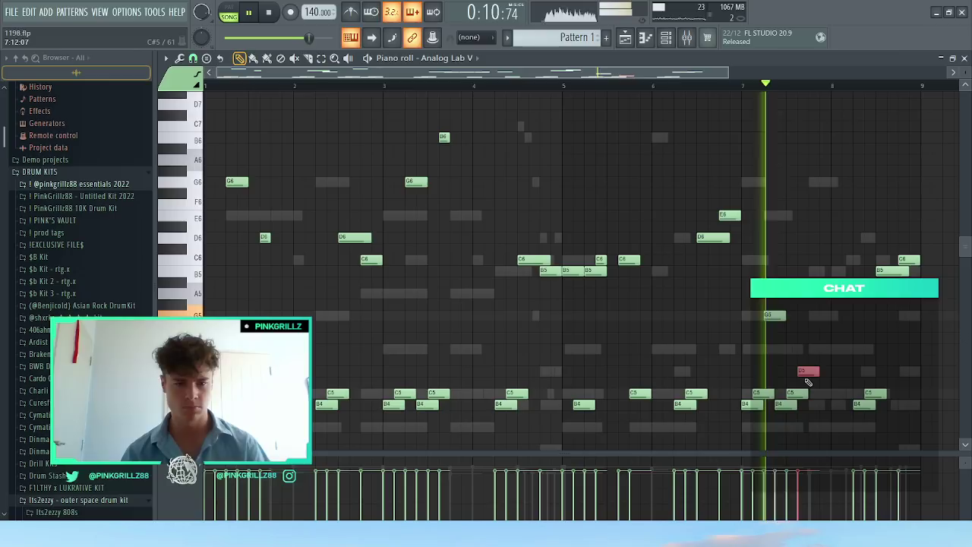
pyautogui.hotkey('ctrl', 'Up')
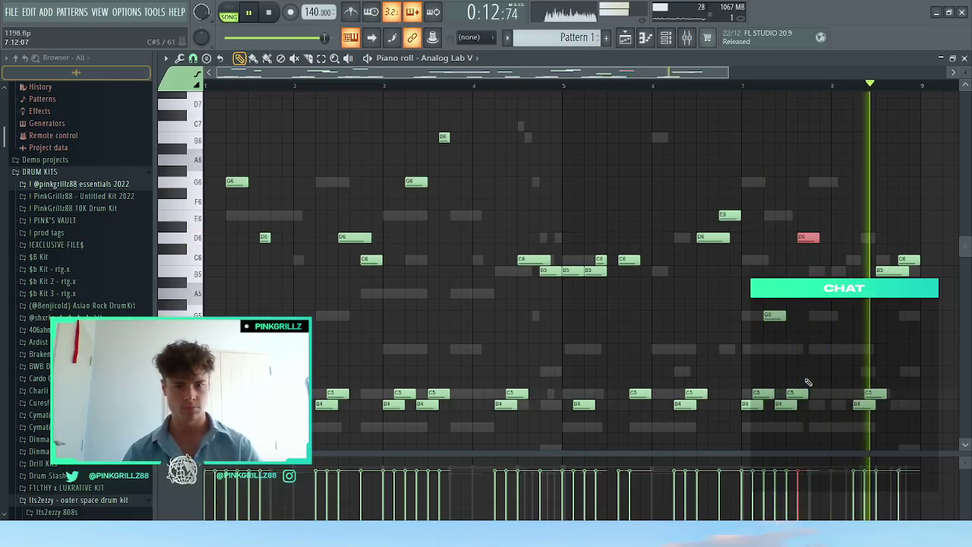
pyautogui.hotkey('ctrl', 'Down')
pyautogui.hotkey('shift', 'Up')
pyautogui.hotkey('shift', 'Up')
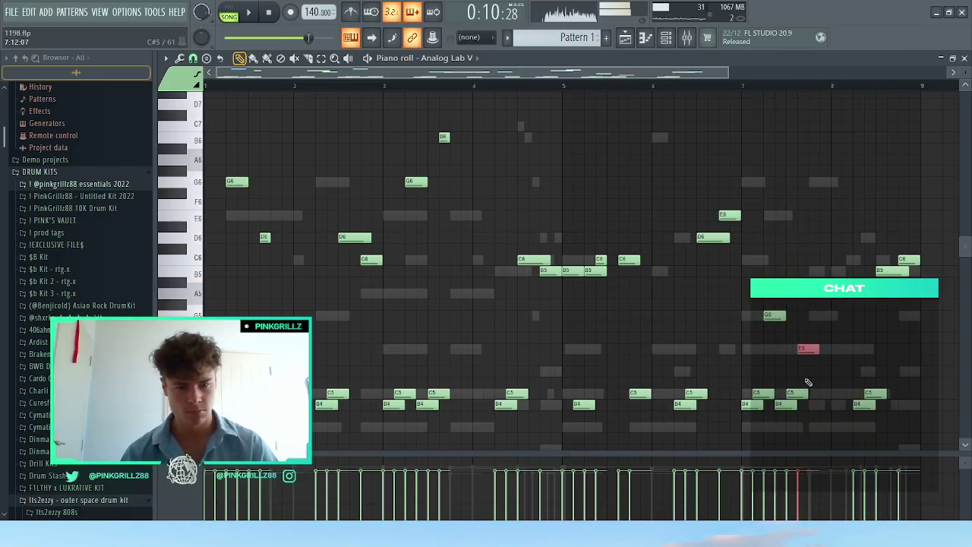
# Step: Lower the new note late in bar 7 to G4, trying B4 on the way, and shorten it
pyautogui.hotkey('shift', 'Down')
pyautogui.hotkey('shift', 'Down')
pyautogui.hotkey('shift', 'Down')
pyautogui.hotkey('shift', 'Down')
pyautogui.hotkey('shift', 'Down')
pyautogui.hotkey('ctrl', 'Up')
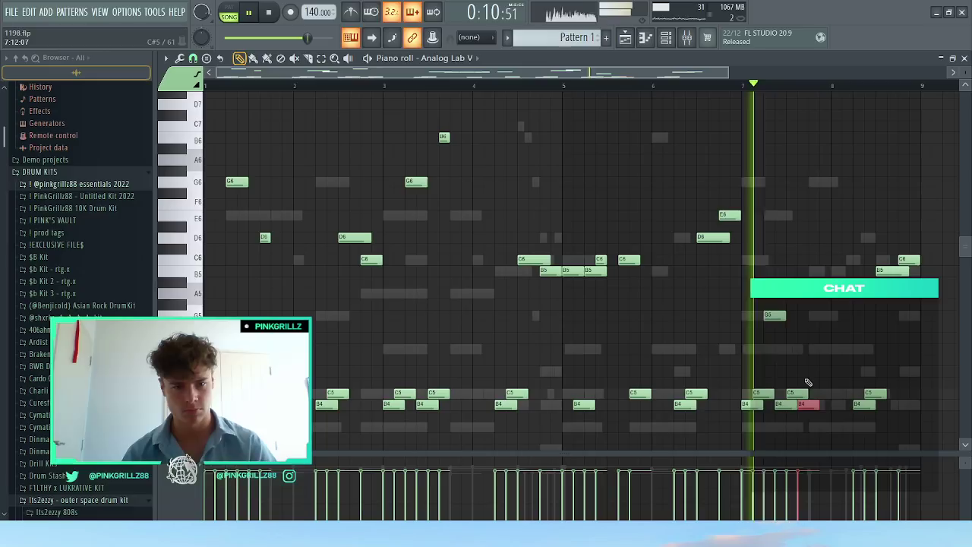
pyautogui.hotkey('shift', 'Down')
pyautogui.hotkey('shift', 'Down')
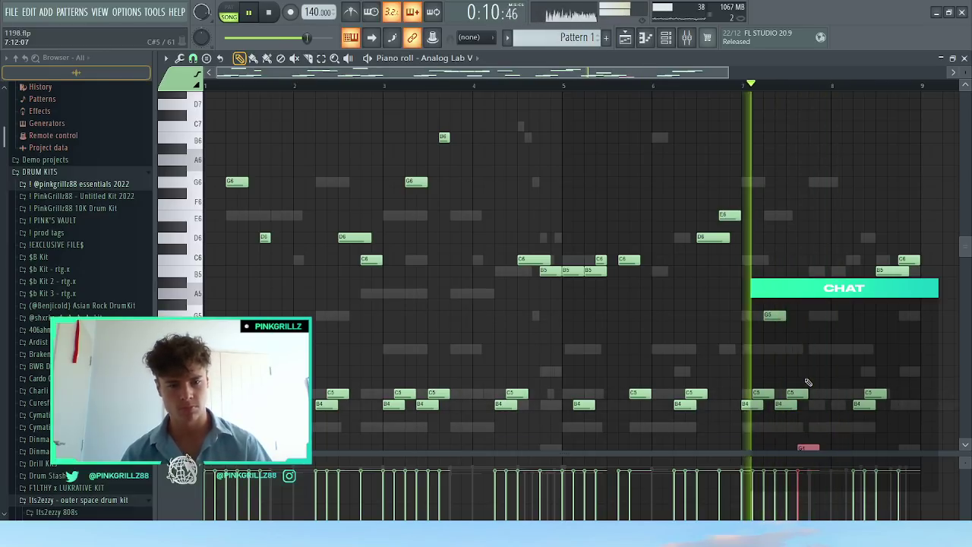
pyautogui.scroll(-3, 808, 382)
pyautogui.moveTo(818, 350); pyautogui.dragTo(811, 350)
pyautogui.hotkey('ctrl', 'd')
pyautogui.scroll(-1, 813, 351)
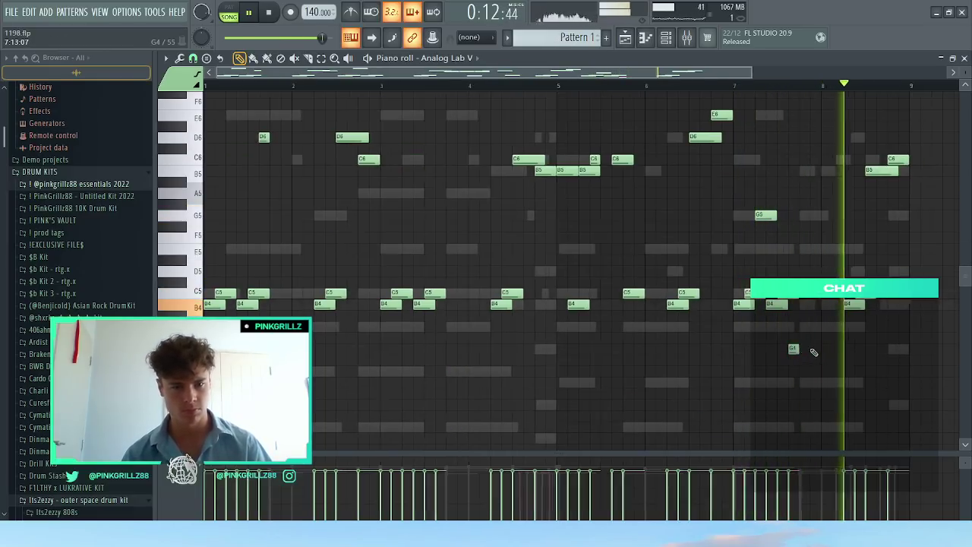
pyautogui.keyDown('ctrl'); pyautogui.rightClick(813, 351); pyautogui.keyUp('ctrl')
# Step: Lower the B5 and C6 notes ending bar 8 by two octaves to B3 and C4
pyautogui.click(763, 86)
pyautogui.moveTo(878, 229); pyautogui.dragTo(937, 306)
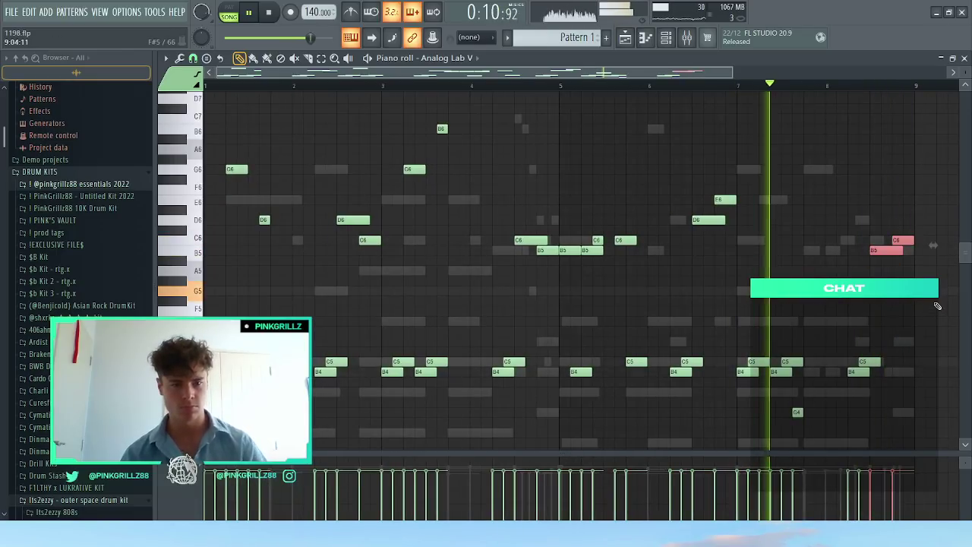
pyautogui.hotkey('ctrl', 'Down')
pyautogui.hotkey('ctrl', 'Down')
pyautogui.keyDown('ctrl'); pyautogui.rightClick(937, 306); pyautogui.keyUp('ctrl')
pyautogui.scroll(-1, 850, 273)
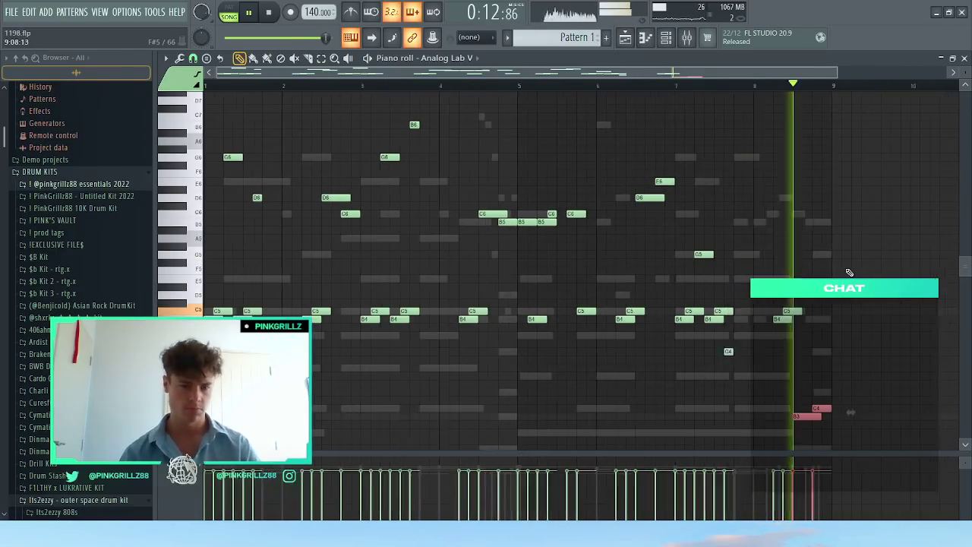
pyautogui.moveTo(845, 283); pyautogui.dragTo(754, 434)
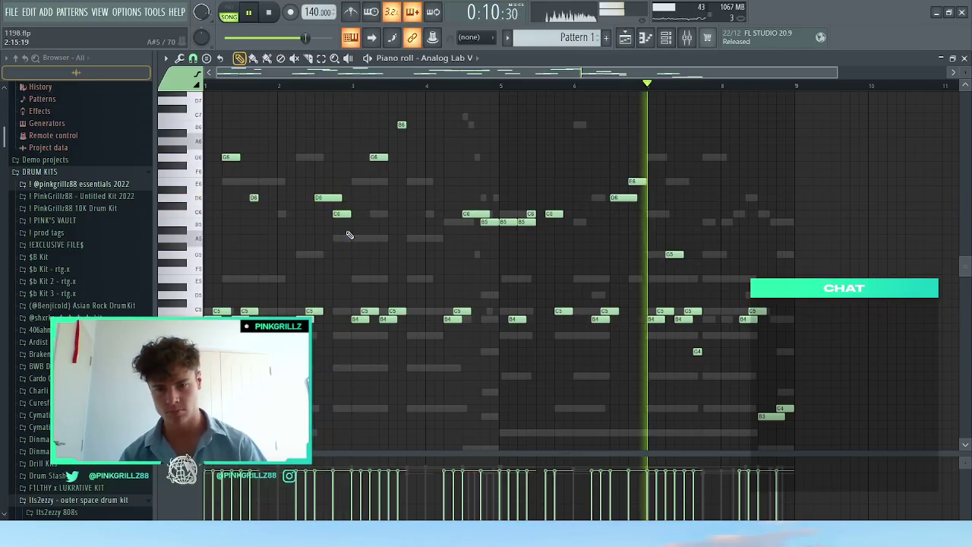
# Step: Play the melody from the start and route the Analog Lab V channel to mixer track 4
pyautogui.press('space')
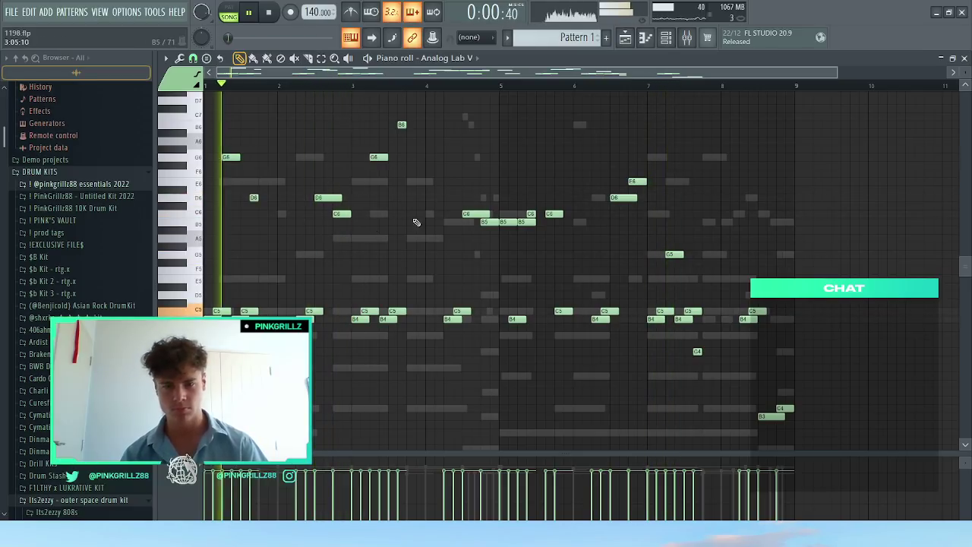
pyautogui.click(668, 37)
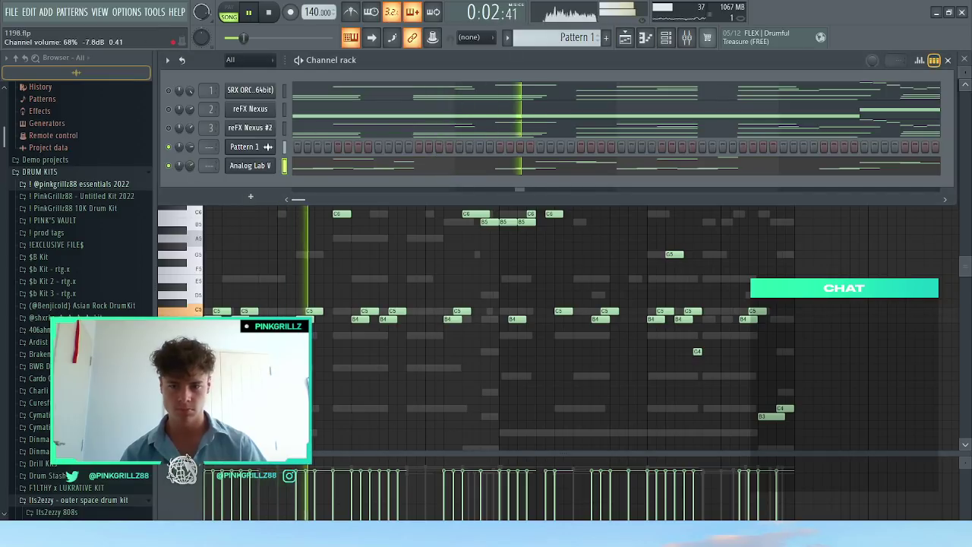
pyautogui.press('F9')
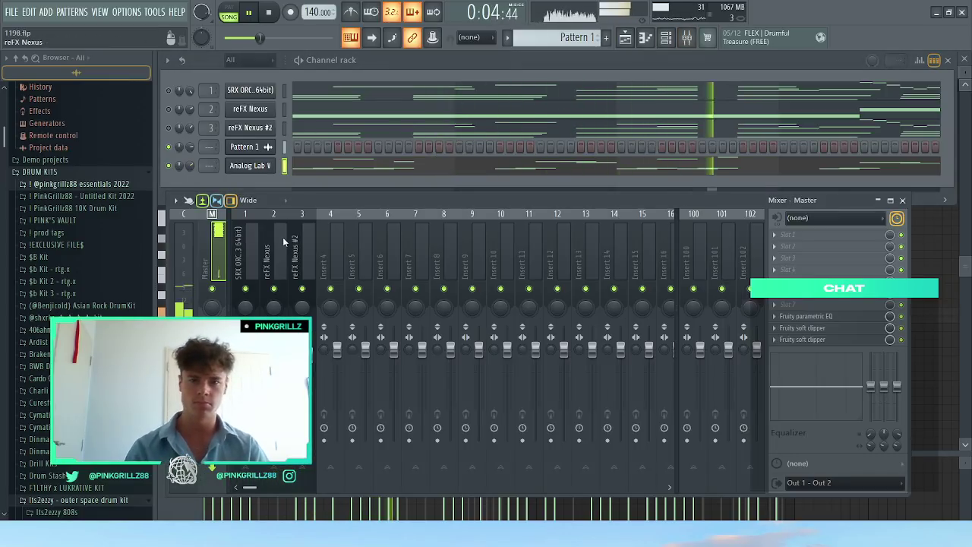
pyautogui.click(332, 248)
pyautogui.hotkey('ctrl', 'l')
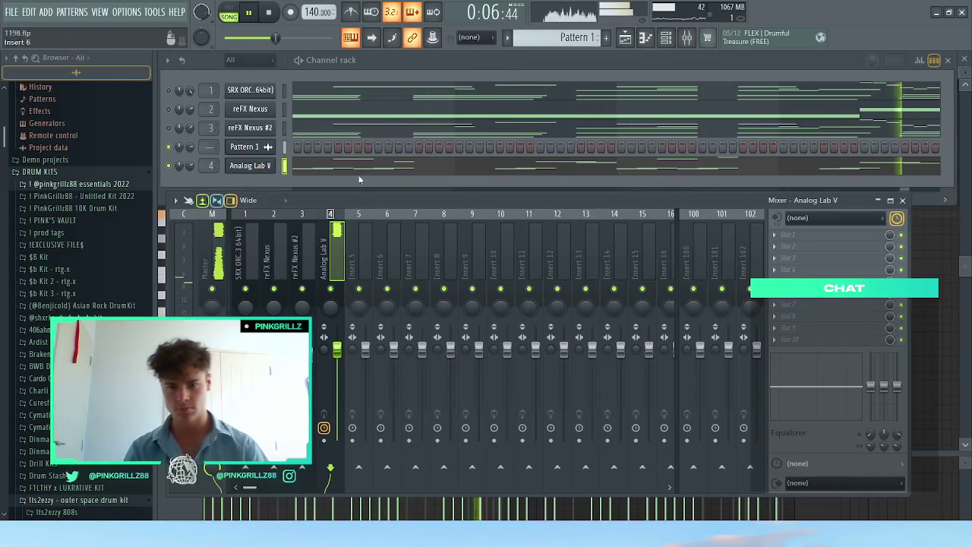
# Step: Add a short C5 note in the middle of bar 5 in the lead's piano roll and delete the C6 following it
pyautogui.press('F7')
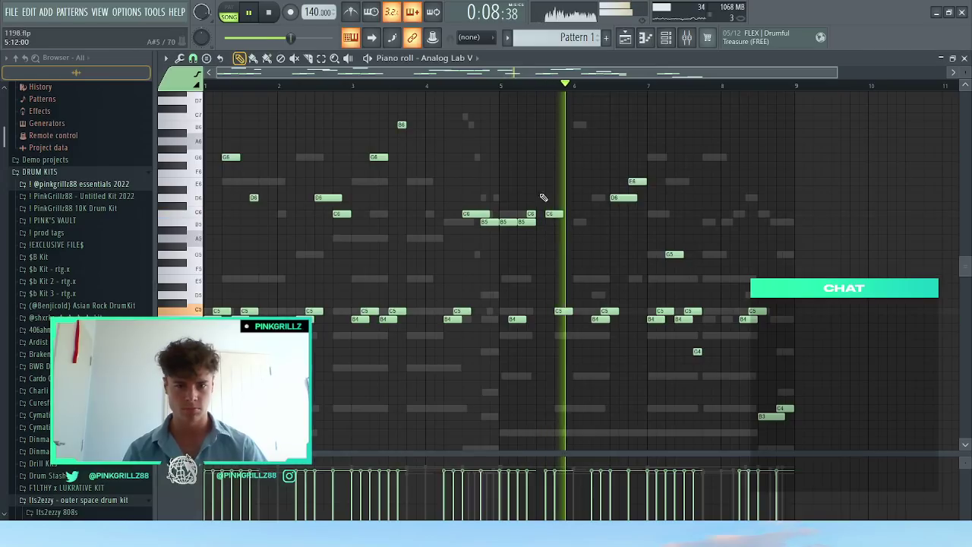
pyautogui.scroll(3, 539, 233)
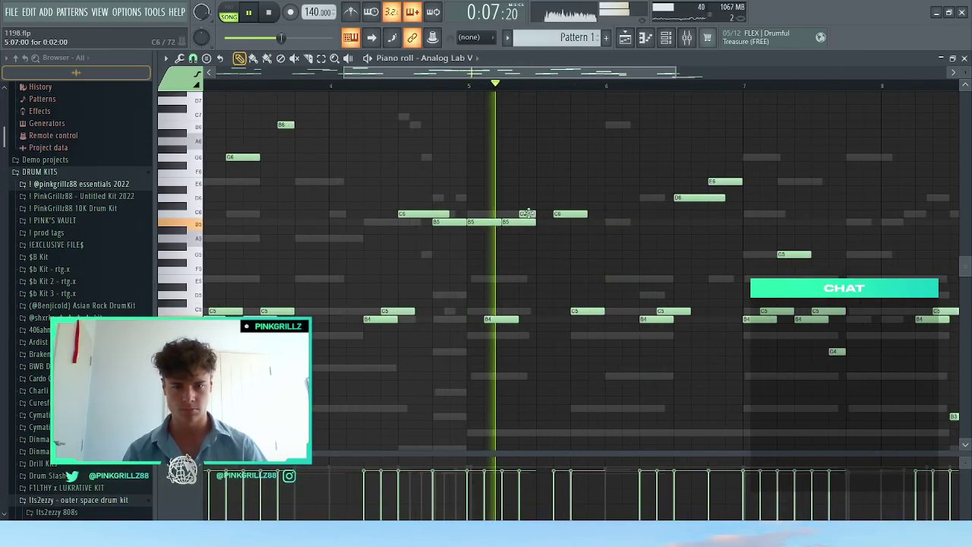
pyautogui.press('space')
pyautogui.moveTo(539, 319); pyautogui.dragTo(540, 311)
pyautogui.rightClick(564, 214)
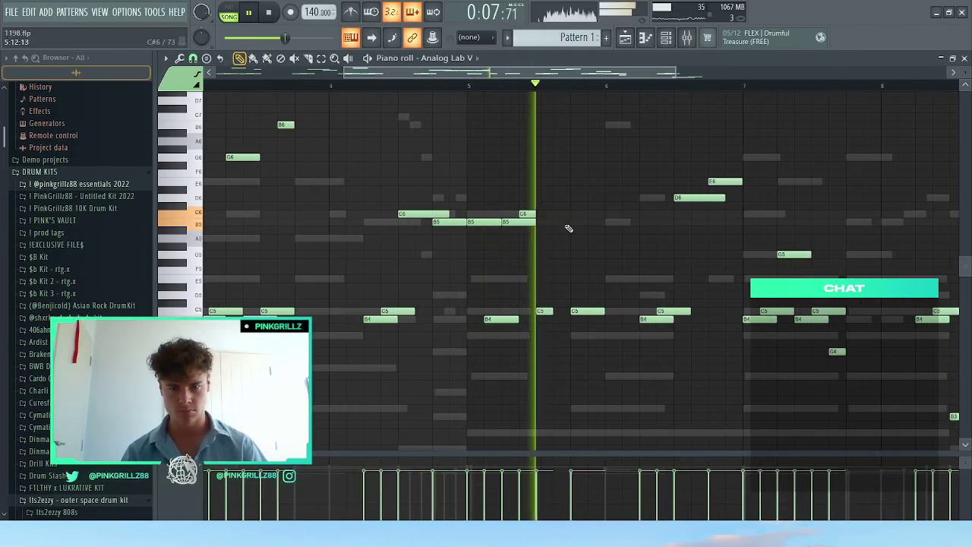
pyautogui.click(565, 223)
pyautogui.rightClick(564, 222)
pyautogui.press('space')
pyautogui.press('space')
# Step: Replace the C5 late in bar 5 with a short B4 note, checking it in playback
pyautogui.rightClick(579, 312)
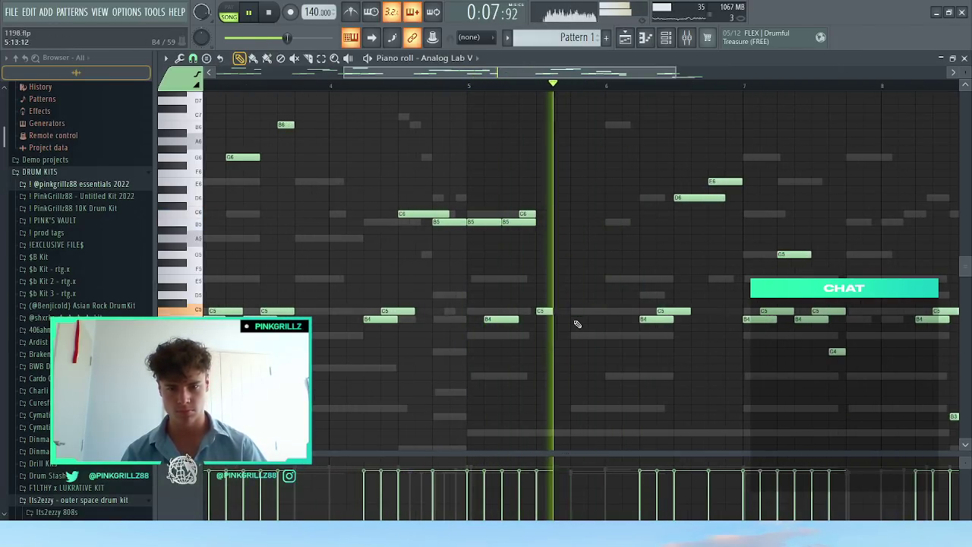
pyautogui.click(576, 320)
pyautogui.press('space')
pyautogui.press('space')
# Step: Lower the D6 and E6 notes late in bar 6 by one octave to D5 and E5
pyautogui.scroll(-3, 662, 223)
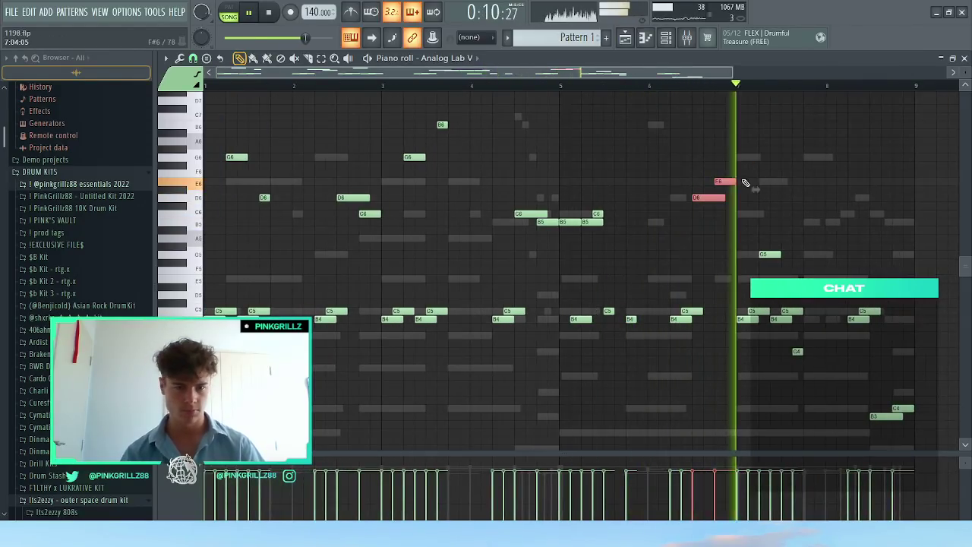
pyautogui.press('space')
pyautogui.press('space')
pyautogui.moveTo(743, 173); pyautogui.dragTo(697, 230)
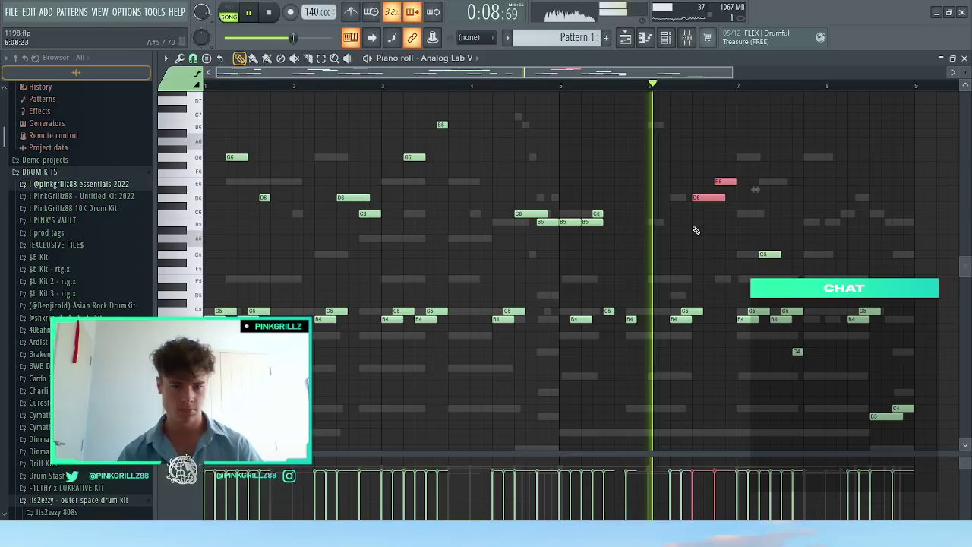
pyautogui.hotkey('ctrl', 'Down')
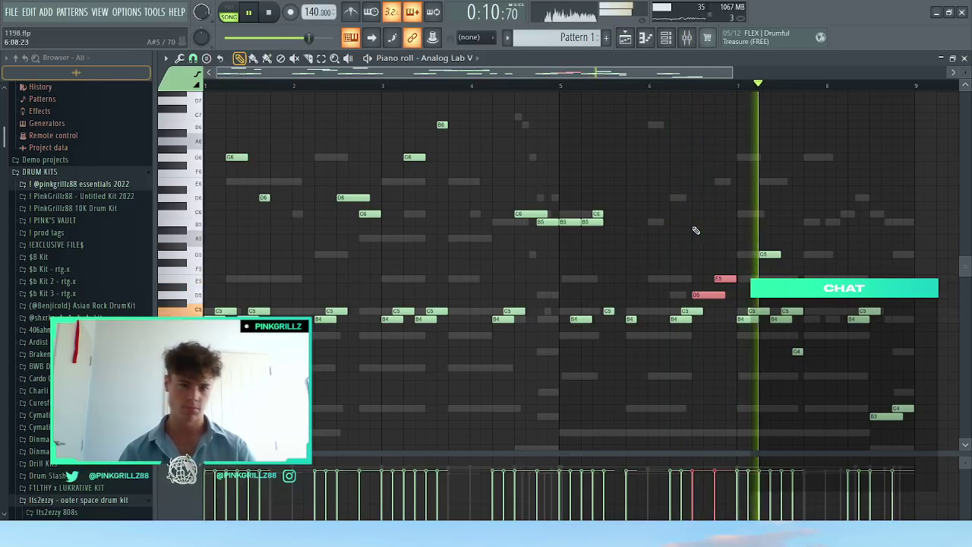
pyautogui.keyDown('ctrl'); pyautogui.click(743, 217); pyautogui.keyUp('ctrl')
pyautogui.scroll(-1, 730, 213)
pyautogui.scroll(-2, 699, 217)
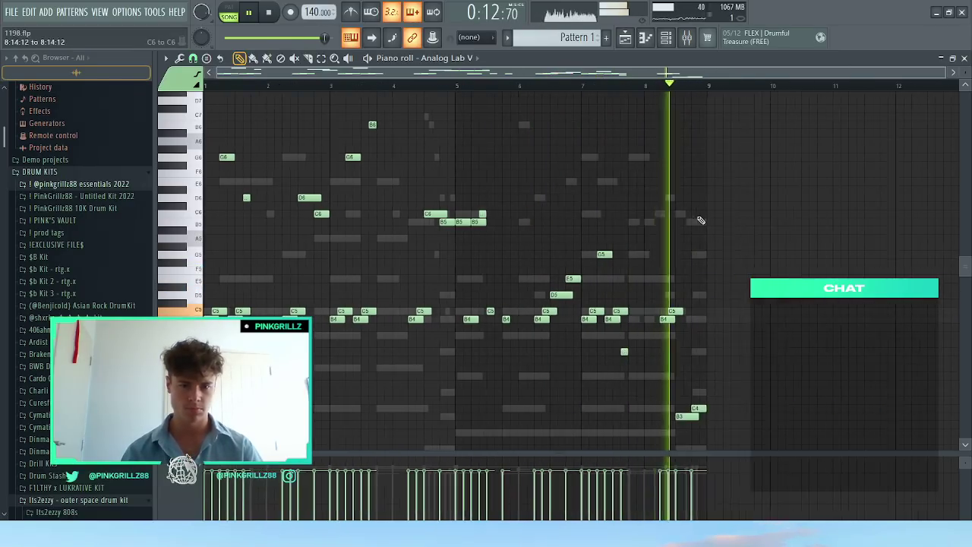
pyautogui.scroll(1, 697, 212)
# Step: Move the high D6 and C6 notes in the second half of bar 2 down to B3 and C4
pyautogui.click(670, 43)
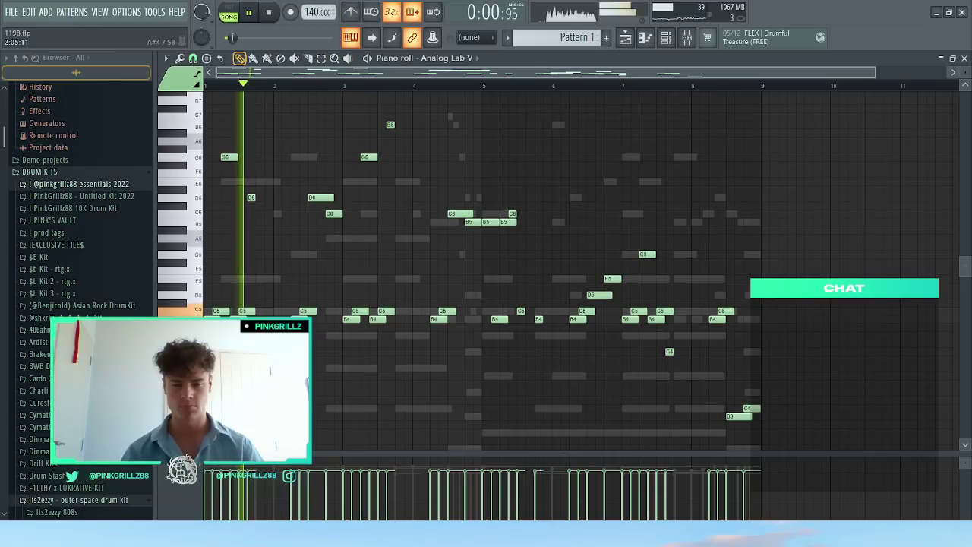
pyautogui.moveTo(322, 187); pyautogui.dragTo(332, 230)
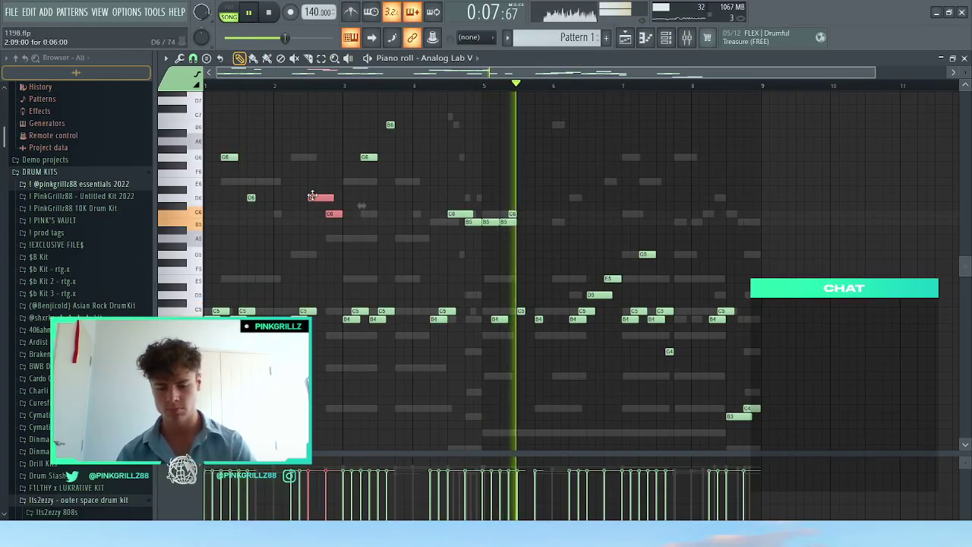
pyautogui.hotkey('ctrl', 'z')
pyautogui.scroll(3, 369, 280)
pyautogui.moveTo(276, 310); pyautogui.dragTo(276, 319)
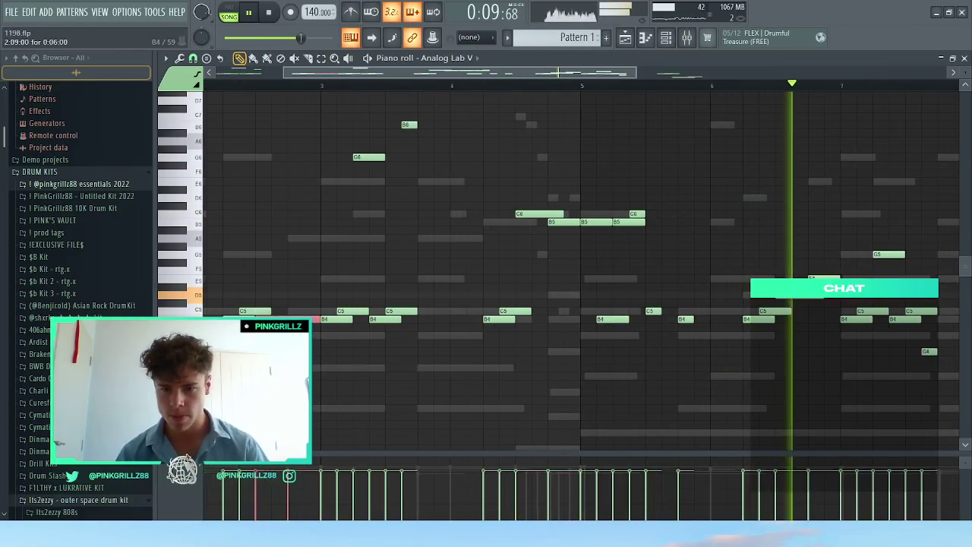
pyautogui.hotkey('ctrl', 'Down')
pyautogui.scroll(-2, 295, 351)
pyautogui.hotkey('ctrl', 'd')
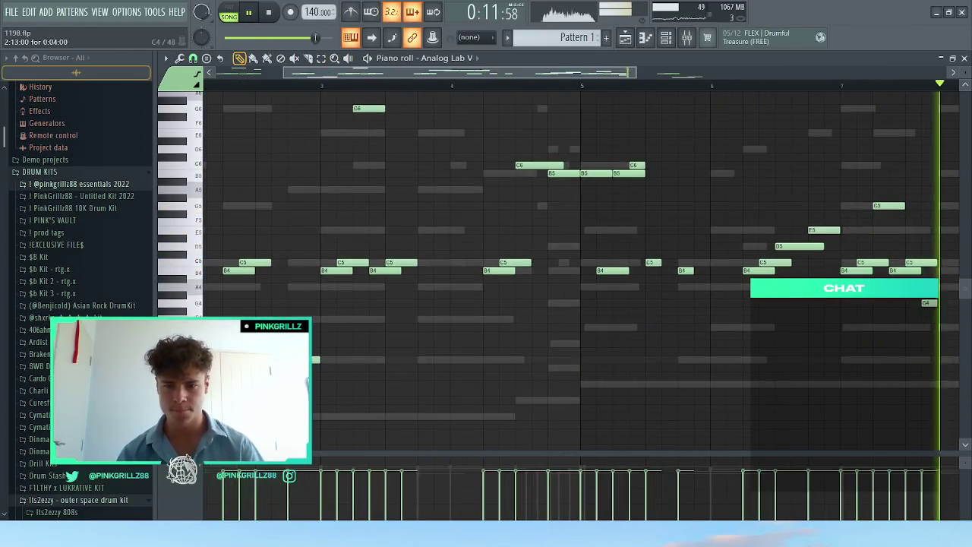
pyautogui.keyDown('ctrl'); pyautogui.rightClick(393, 230); pyautogui.keyUp('ctrl')
pyautogui.keyDown('ctrl'); pyautogui.rightClick(547, 140); pyautogui.keyUp('ctrl')
# Step: Load the "sine lead fx" mixer track state onto the Analog Lab V mixer track
pyautogui.click(669, 43)
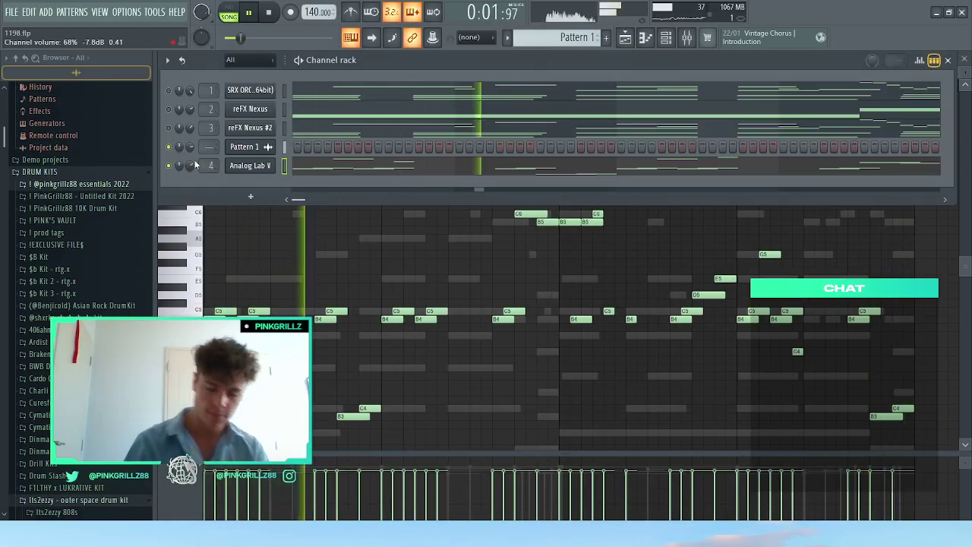
pyautogui.press('F9')
pyautogui.rightClick(346, 237)
pyautogui.moveTo(359, 240)
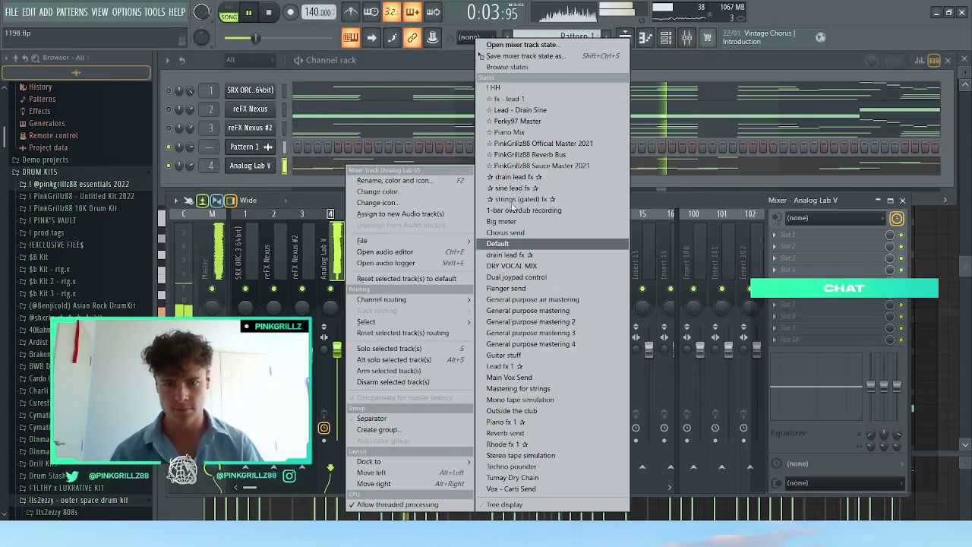
pyautogui.click(528, 188)
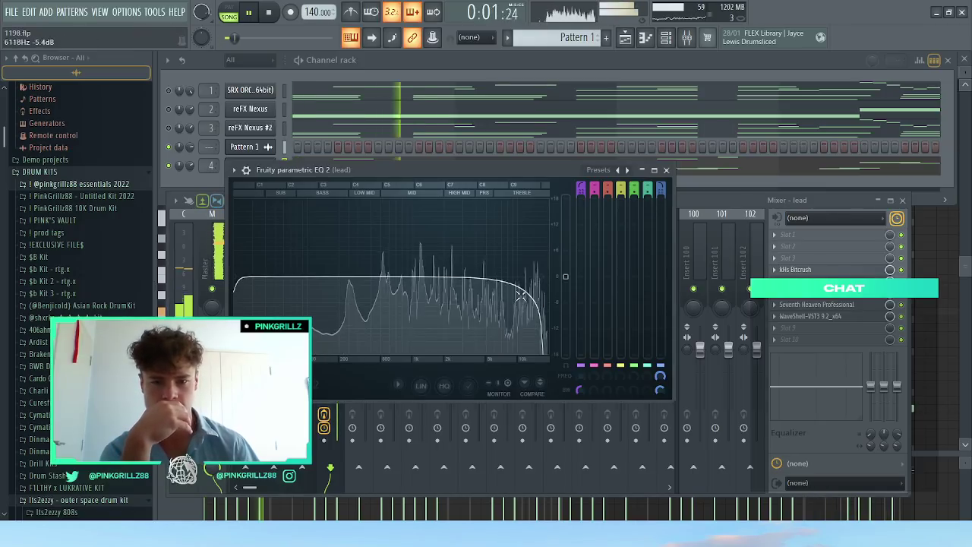
# Step: Raise the lead EQ's low-pass cutoff to about 17.7 kHz and move its high-pass cutoff up to cut more lows
pyautogui.moveTo(524, 281); pyautogui.dragTo(545, 282)
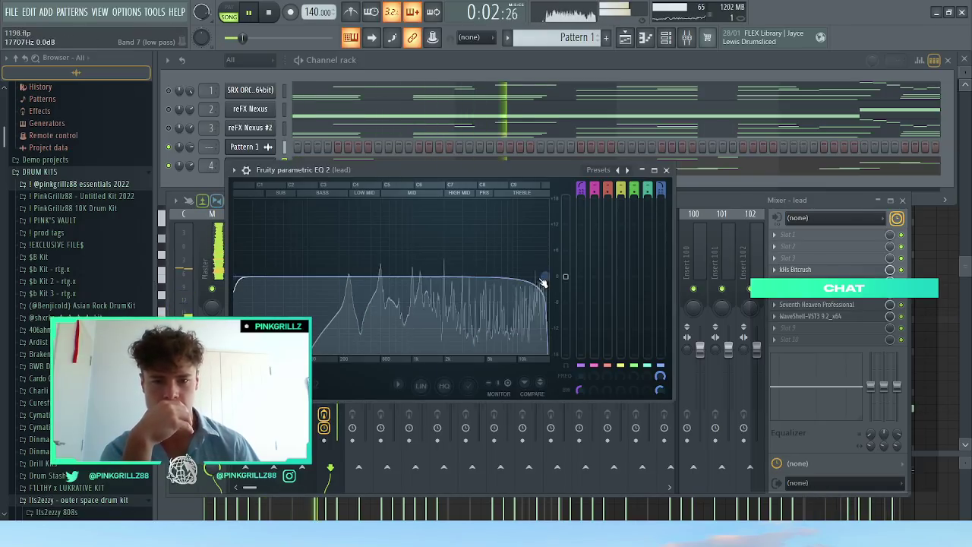
pyautogui.moveTo(253, 281); pyautogui.dragTo(358, 281)
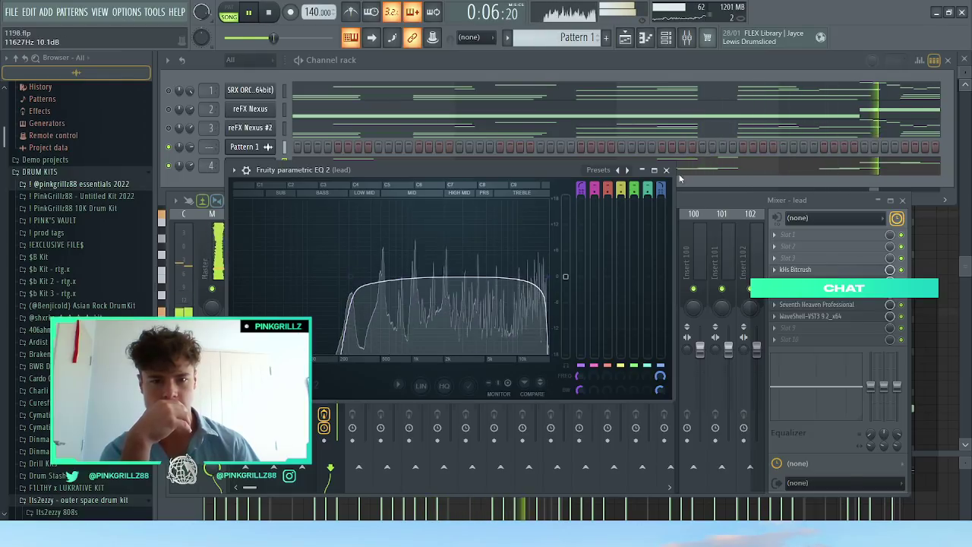
# Step: Cut band 2 in the lows and the band 7 high shelf on the lead track's second parametric EQ
pyautogui.press('Escape')
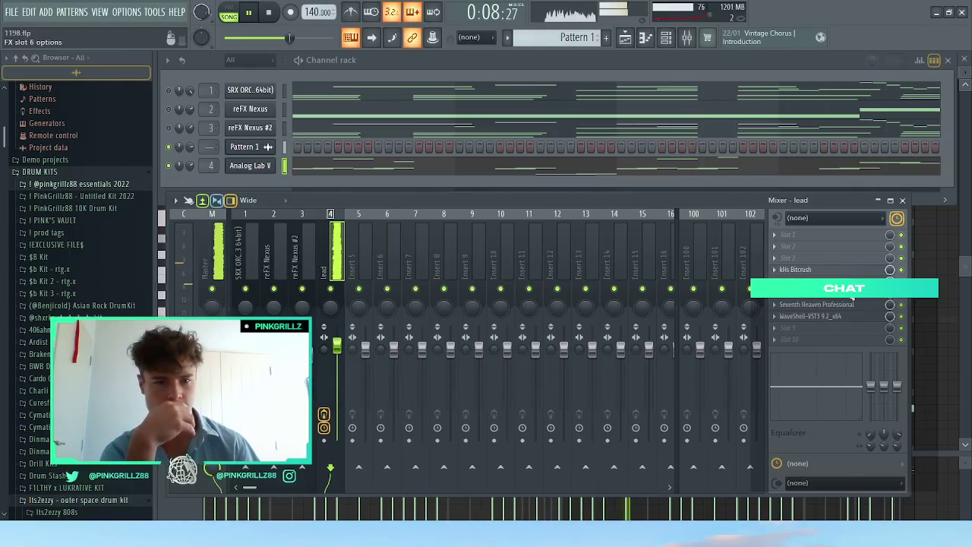
pyautogui.click(850, 293)
pyautogui.click(509, 372)
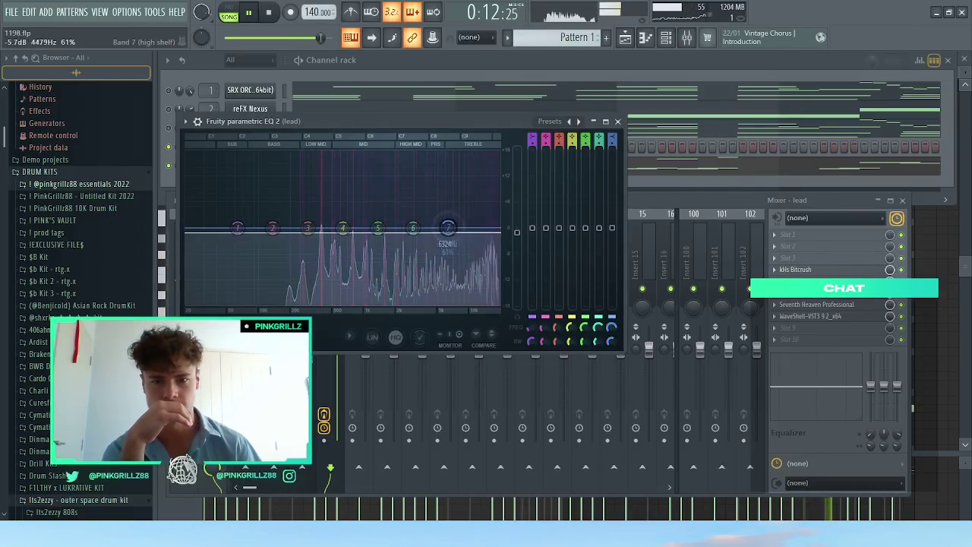
pyautogui.moveTo(448, 227); pyautogui.dragTo(448, 245)
pyautogui.moveTo(273, 228); pyautogui.dragTo(283, 249)
pyautogui.moveTo(448, 246); pyautogui.dragTo(466, 251)
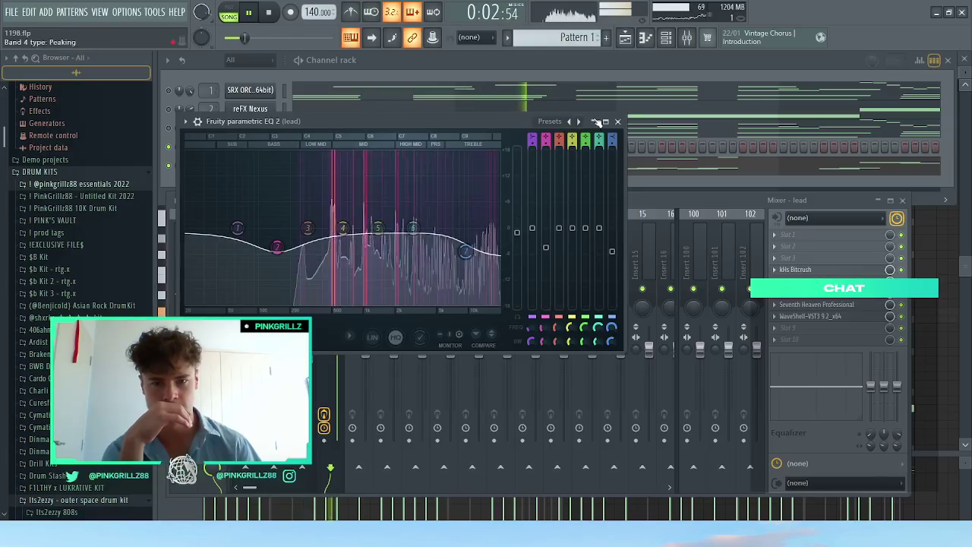
pyautogui.click(617, 121)
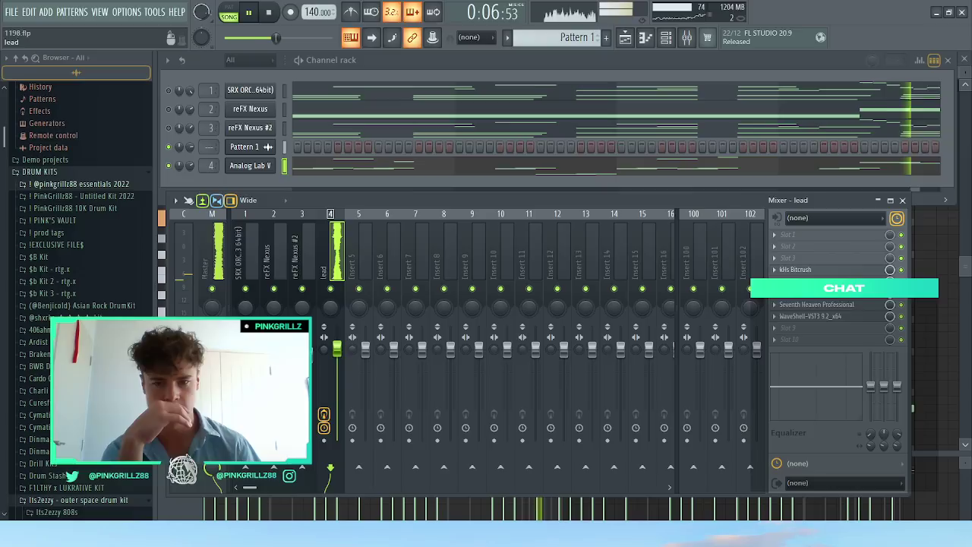
# Step: Lower the lead mixer track's volume to about 82% (-4.3 dB)
pyautogui.moveTo(336, 348); pyautogui.dragTo(340, 356)
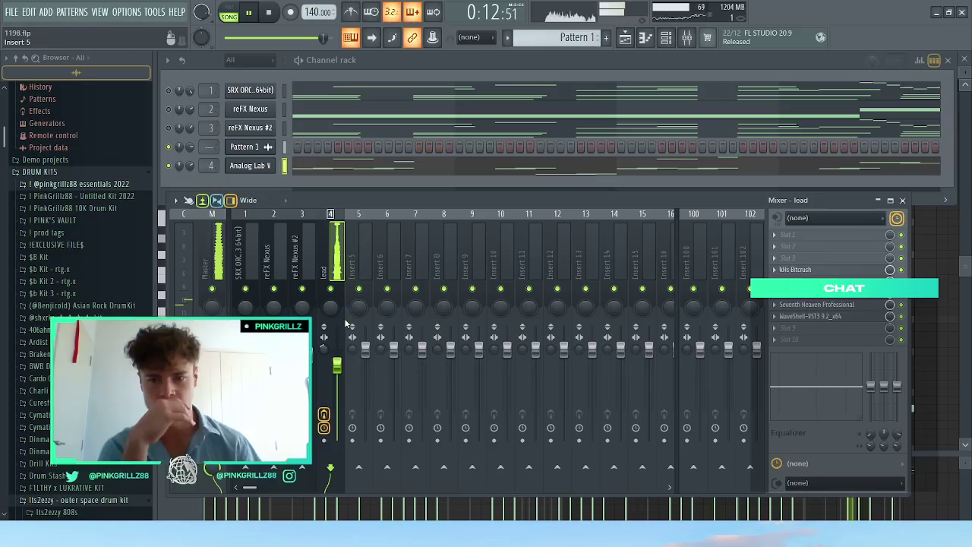
pyautogui.moveTo(334, 341); pyautogui.dragTo(337, 352)
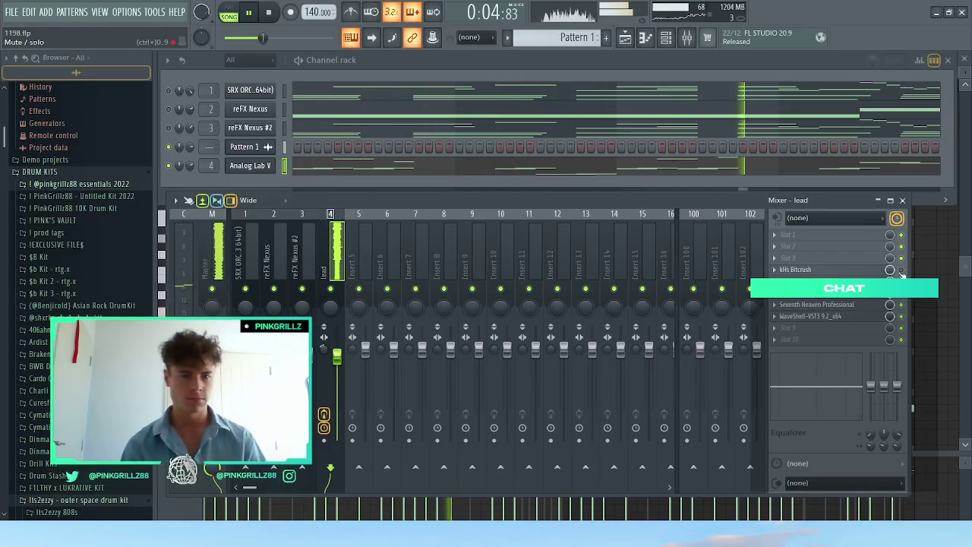
pyautogui.moveTo(337, 356); pyautogui.dragTo(337, 367)
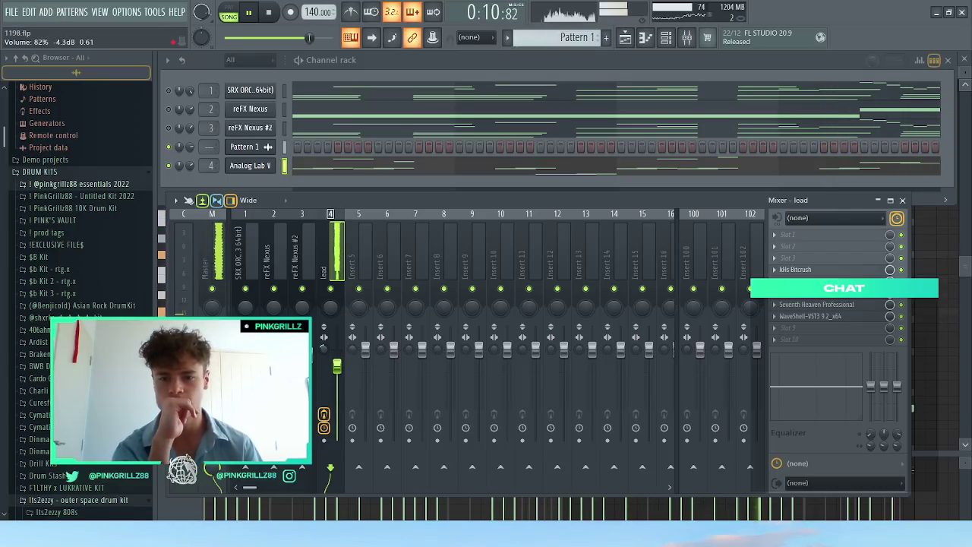
# Step: Review the Analog Lab V notes in the piano roll while replaying the loop from the start, and return to the mixer
pyautogui.click(314, 173)
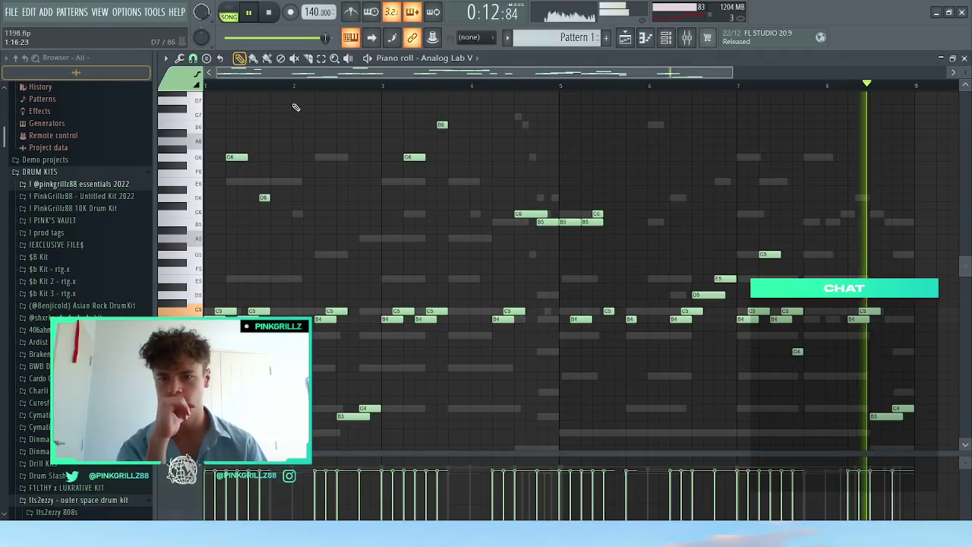
pyautogui.press('space')
pyautogui.press('space')
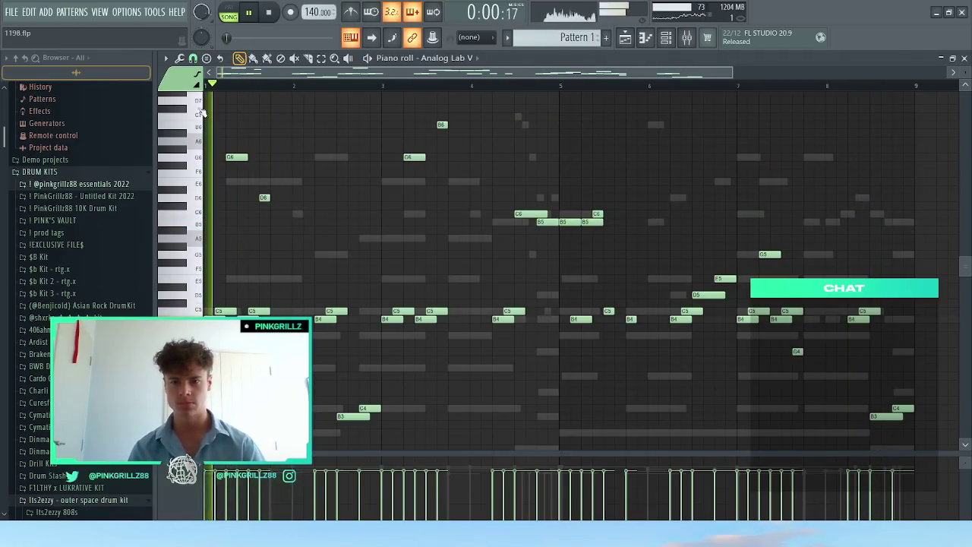
pyautogui.click(665, 37)
pyautogui.click(687, 37)
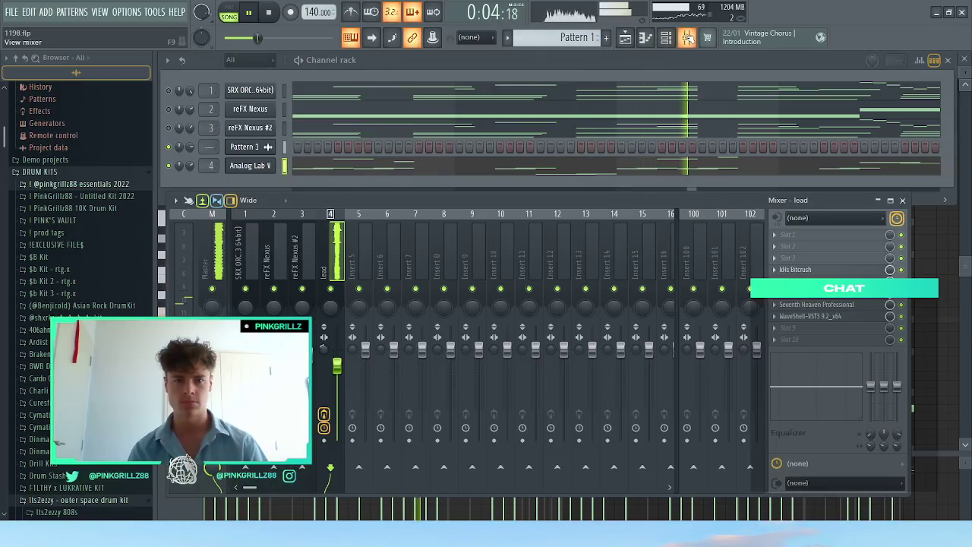
# Step: Load the "20Hz + 18kHz cut" preset on the lead's second parametric EQ and pull its low-pass cutoff well down
pyautogui.click(813, 238)
pyautogui.click(619, 264)
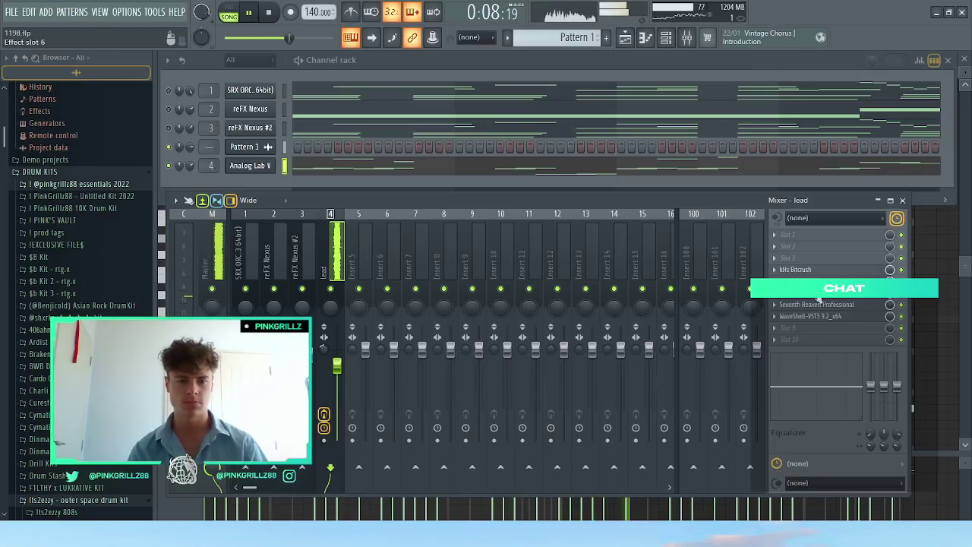
pyautogui.click(553, 122)
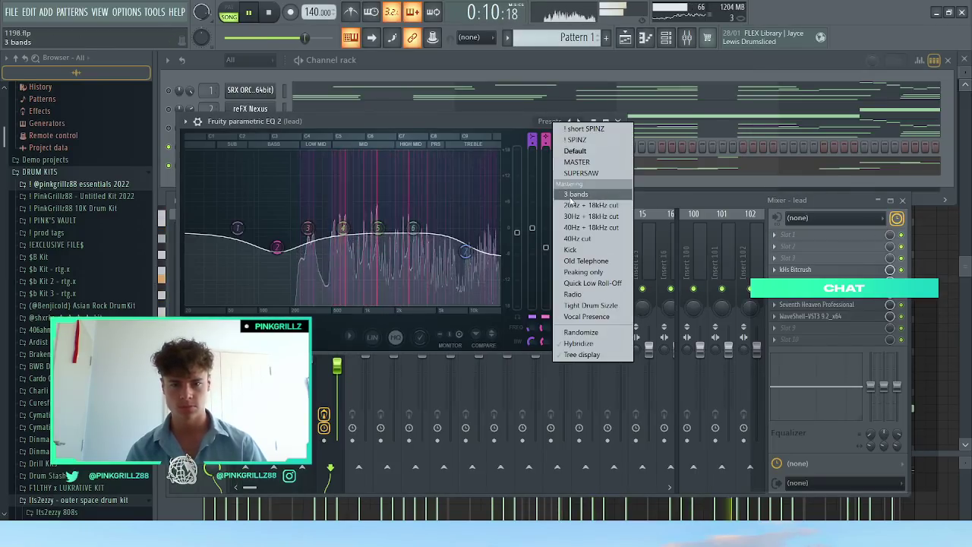
pyautogui.click(582, 205)
pyautogui.moveTo(495, 229); pyautogui.dragTo(436, 239)
pyautogui.press('Escape')
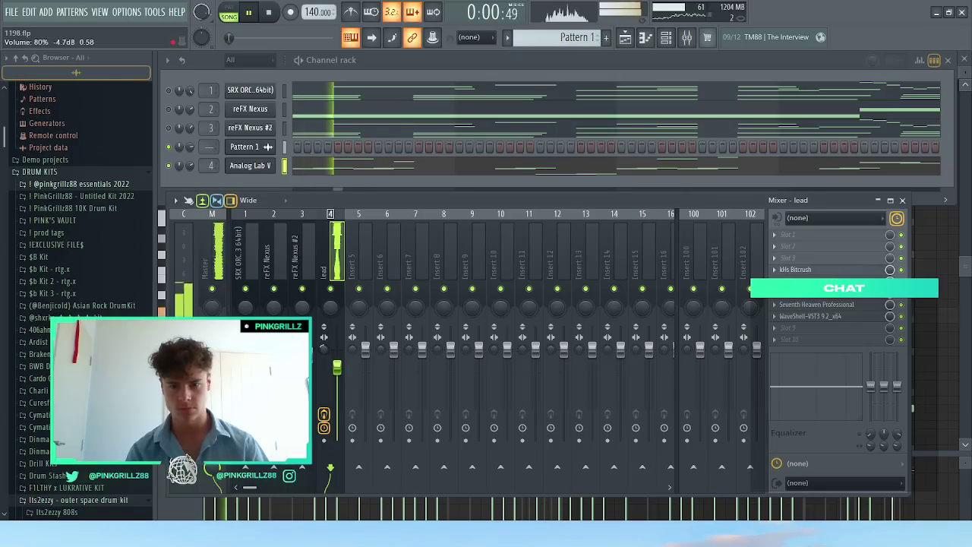
# Step: Lower the lead fader and switch its Seventh Heaven reverb to "02 East Church" with the mix at 0 / -2.2 dB
pyautogui.moveTo(337, 366); pyautogui.dragTo(336, 379)
pyautogui.click(838, 328)
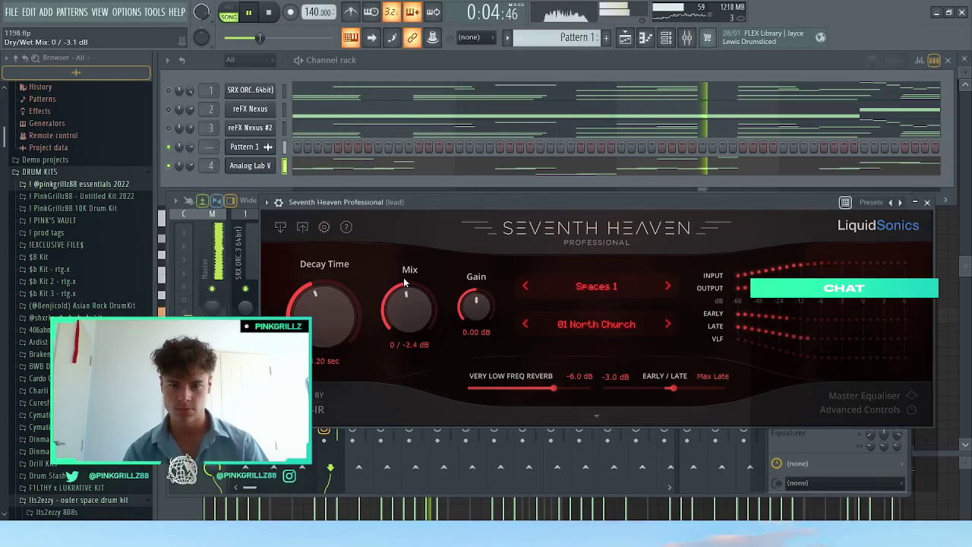
pyautogui.press('Escape')
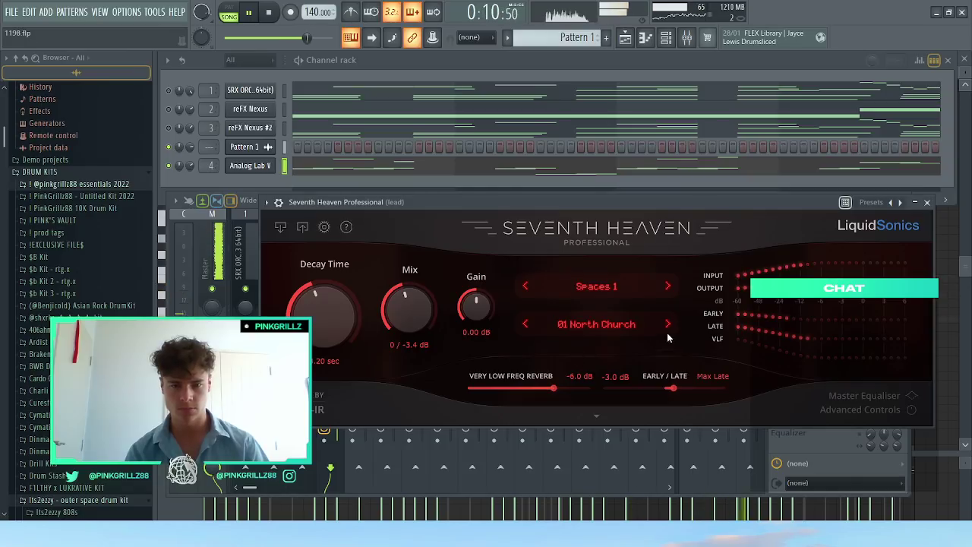
pyautogui.click(667, 325)
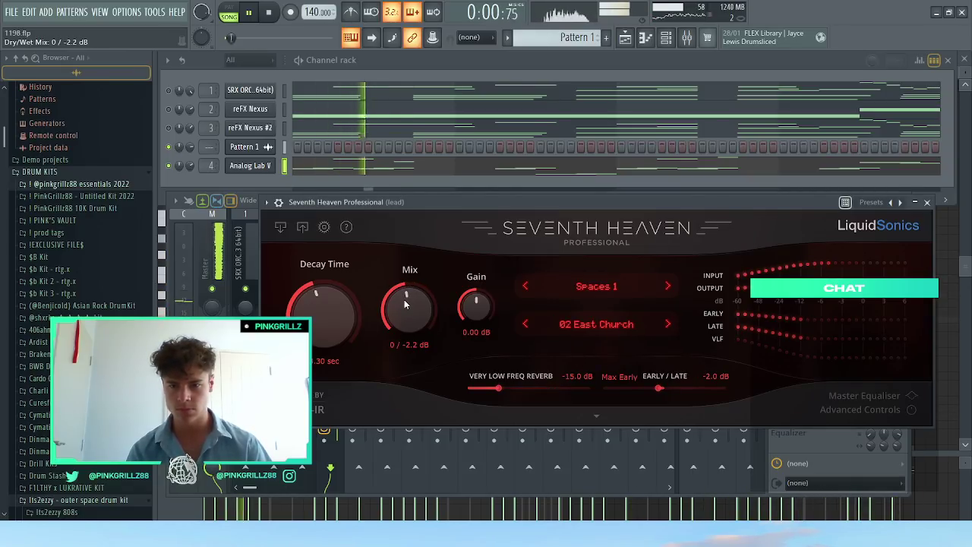
pyautogui.click(926, 202)
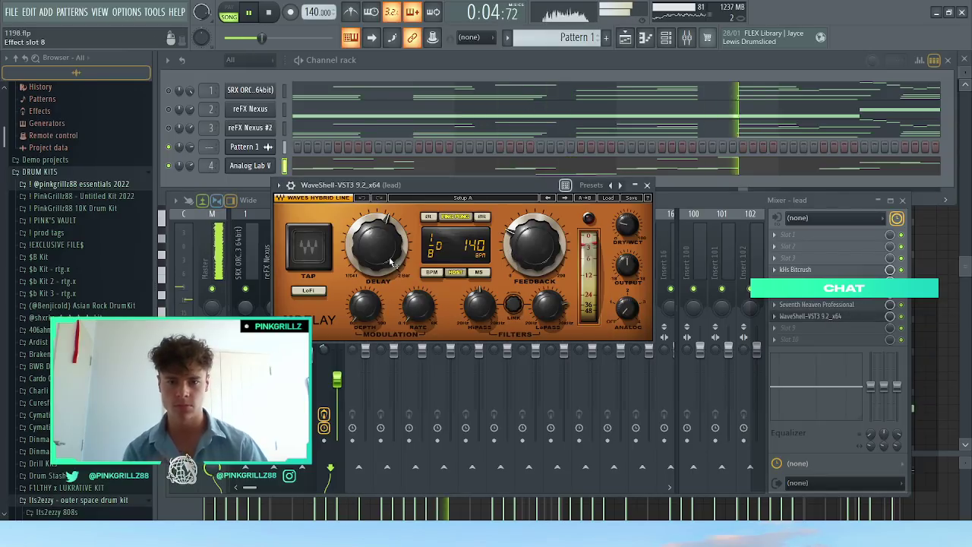
# Step: Set the lead delay's feedback to about 65 and move the delay ahead of the Seventh Heaven reverb in the effects chain
pyautogui.moveTo(532, 258); pyautogui.dragTo(519, 220)
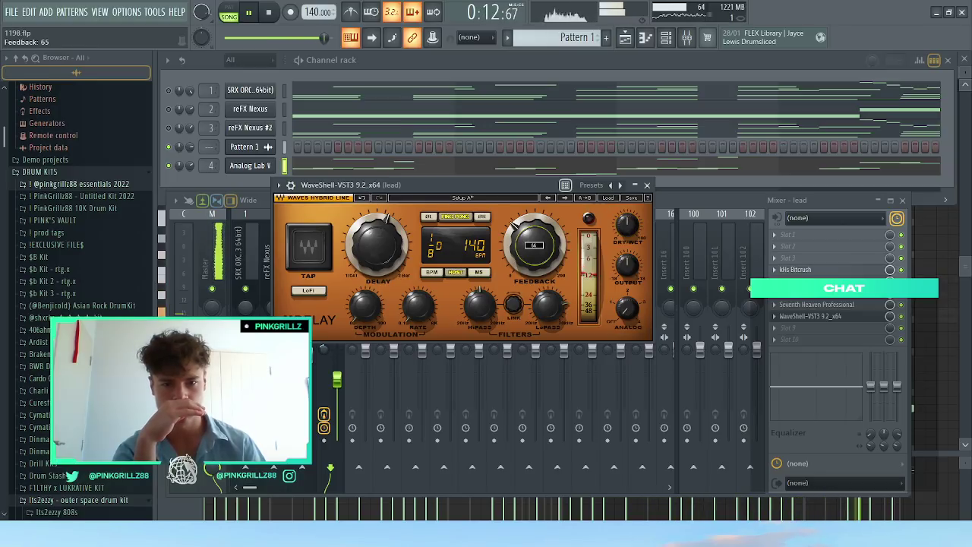
pyautogui.click(647, 185)
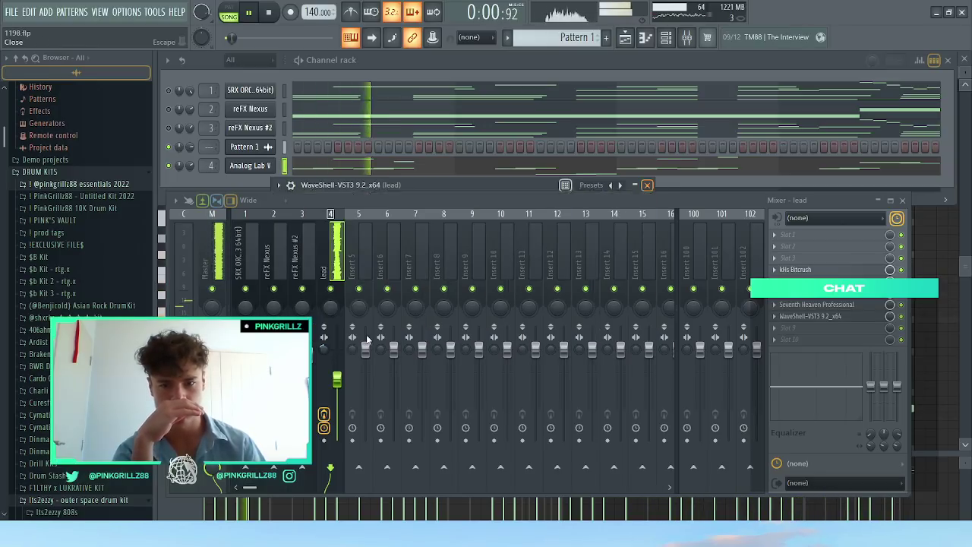
pyautogui.moveTo(338, 377); pyautogui.dragTo(338, 364)
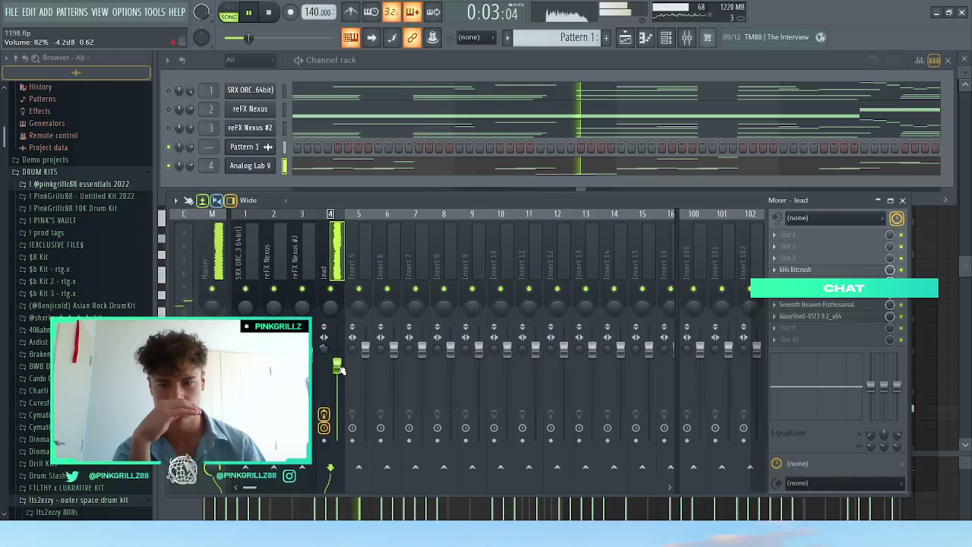
pyautogui.scroll(1, 775, 316)
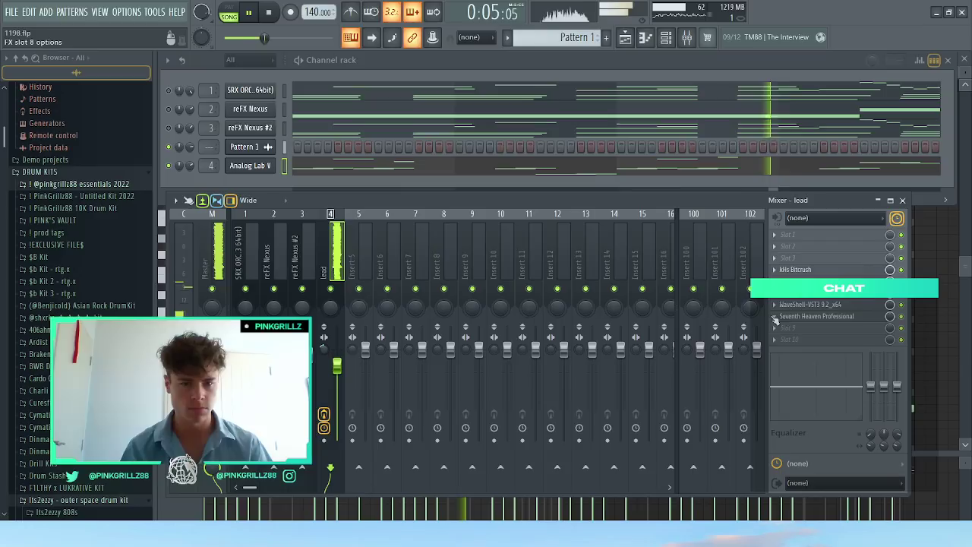
# Step: Reduce the lead's level with its mixer fader and the Analog Lab V channel volume
pyautogui.moveTo(339, 366); pyautogui.dragTo(338, 369)
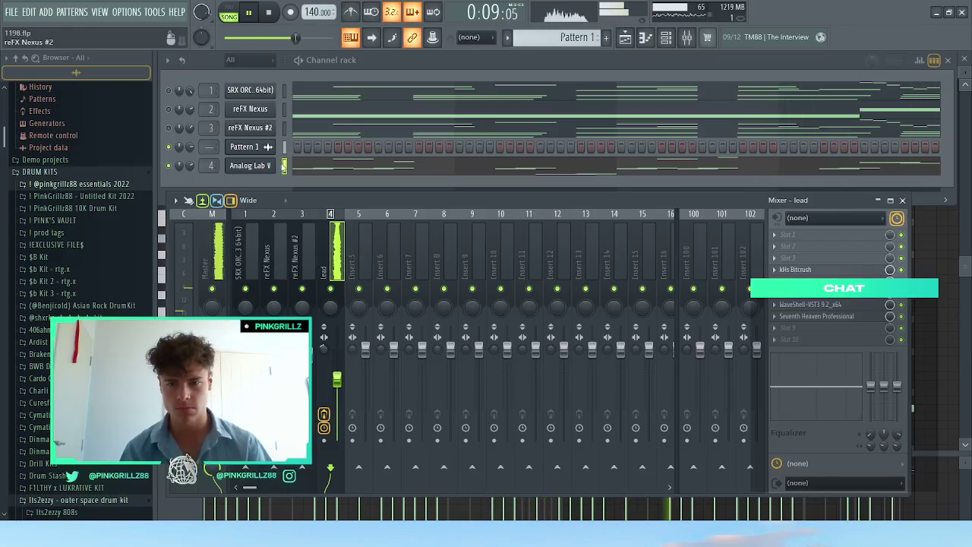
pyautogui.moveTo(191, 166); pyautogui.dragTo(191, 187)
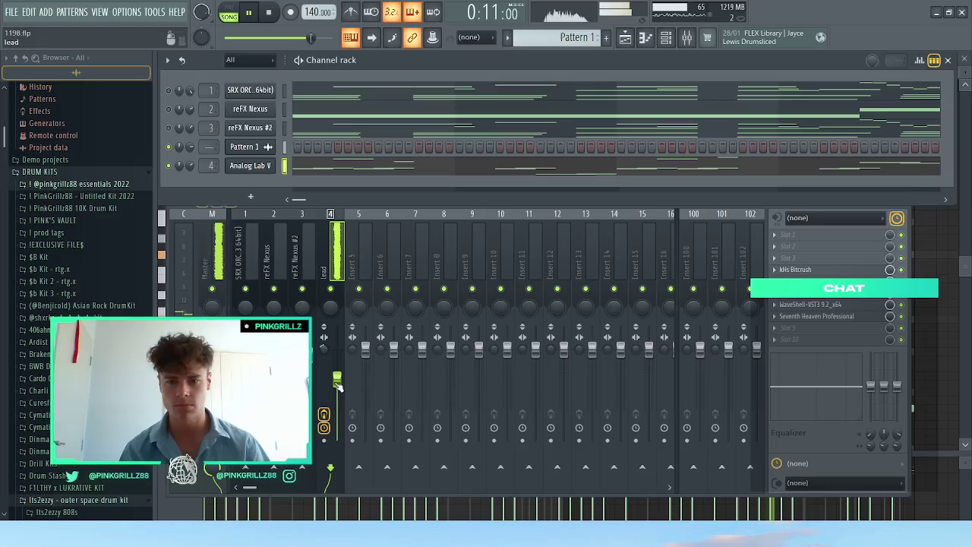
pyautogui.moveTo(339, 385); pyautogui.dragTo(339, 391)
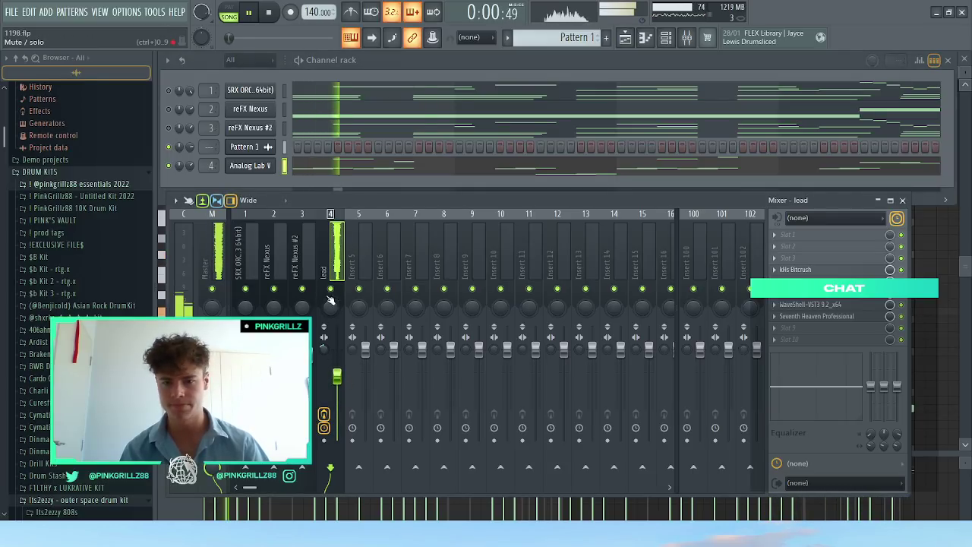
# Step: Lower the first lead EQ's high-pass cutoff to about 224 Hz and fine-tune the second EQ's low-pass cutoff to about 4.15 kHz
pyautogui.click(810, 289)
pyautogui.moveTo(352, 276)
pyautogui.mouseDown()
pyautogui.moveTo(324, 276)
pyautogui.moveTo(344, 277)
pyautogui.mouseUp()
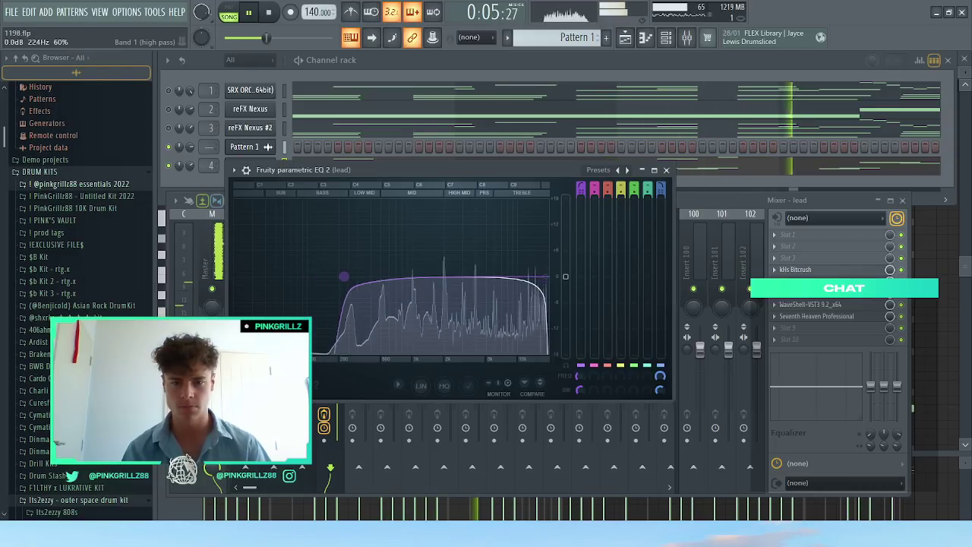
pyautogui.press('Escape')
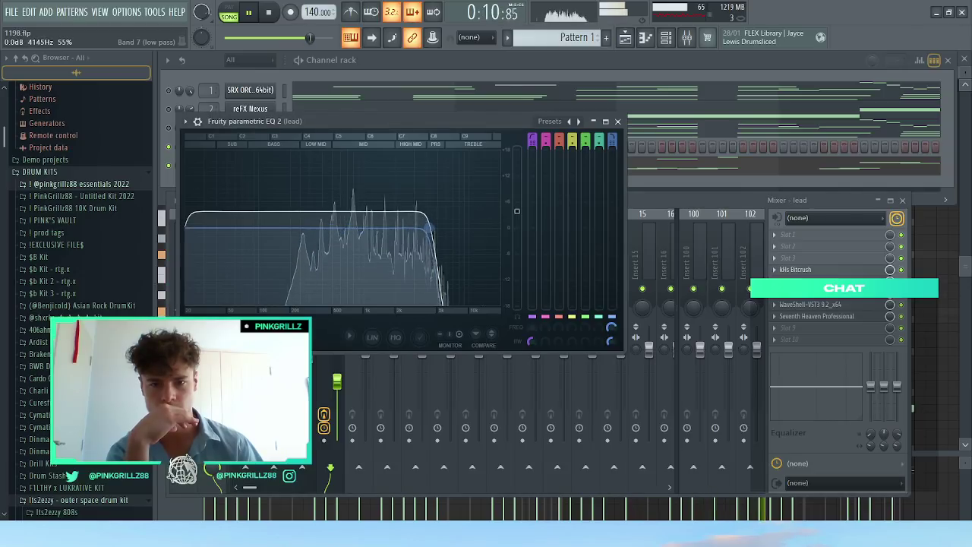
pyautogui.moveTo(428, 227)
pyautogui.mouseDown()
pyautogui.moveTo(443, 227)
pyautogui.moveTo(433, 233)
pyautogui.mouseUp()
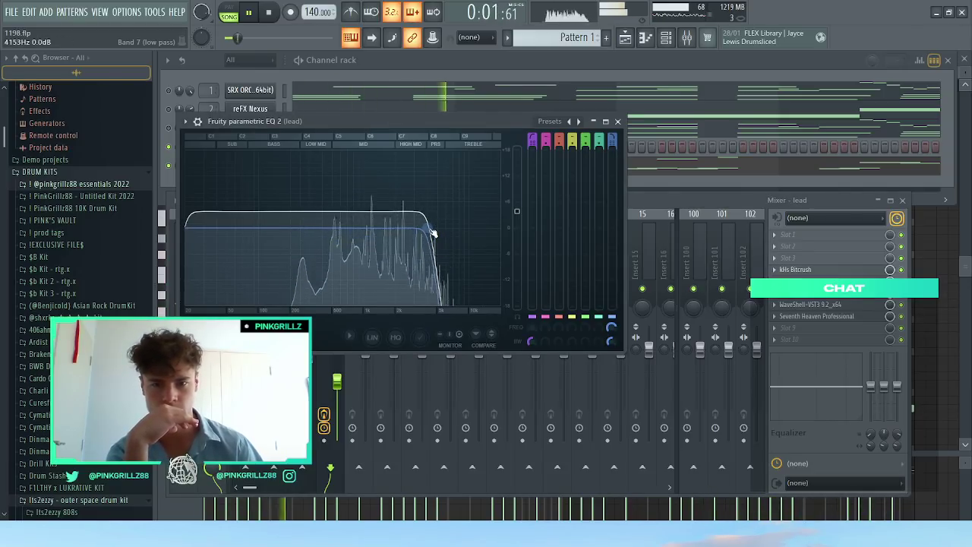
pyautogui.click(619, 121)
# Step: Set the lead fader to about 63% (-9.0 dB) and the Analog Lab V channel volume to about 75%
pyautogui.moveTo(342, 385); pyautogui.dragTo(344, 387)
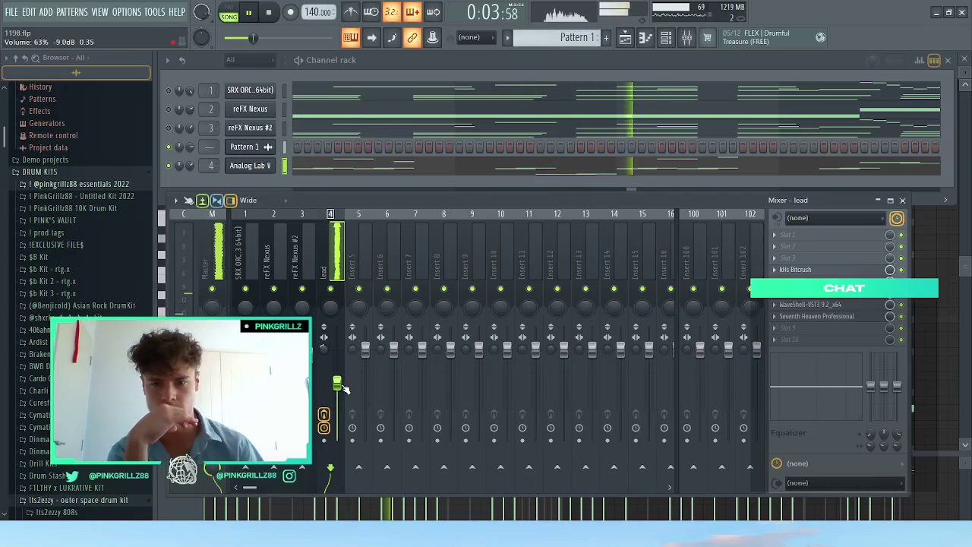
pyautogui.click(188, 173)
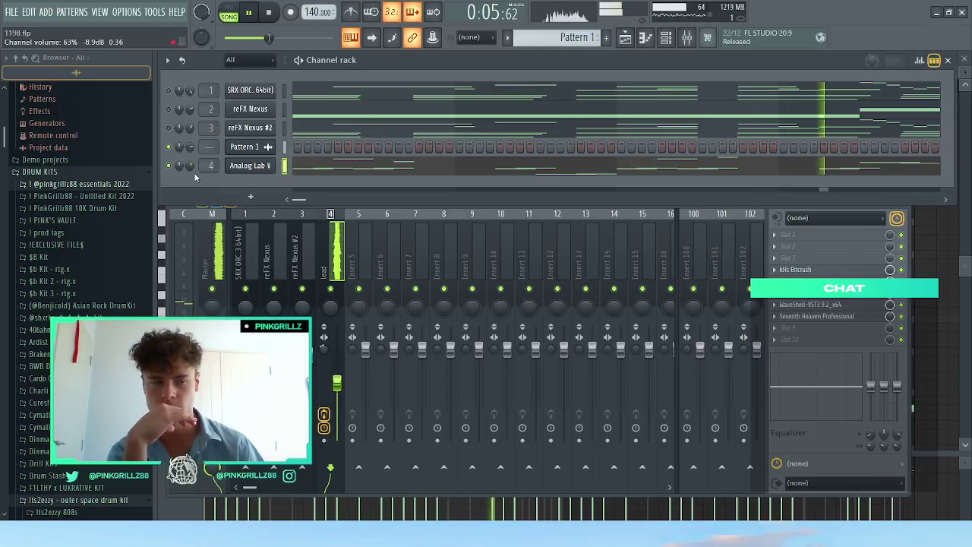
pyautogui.click(233, 196)
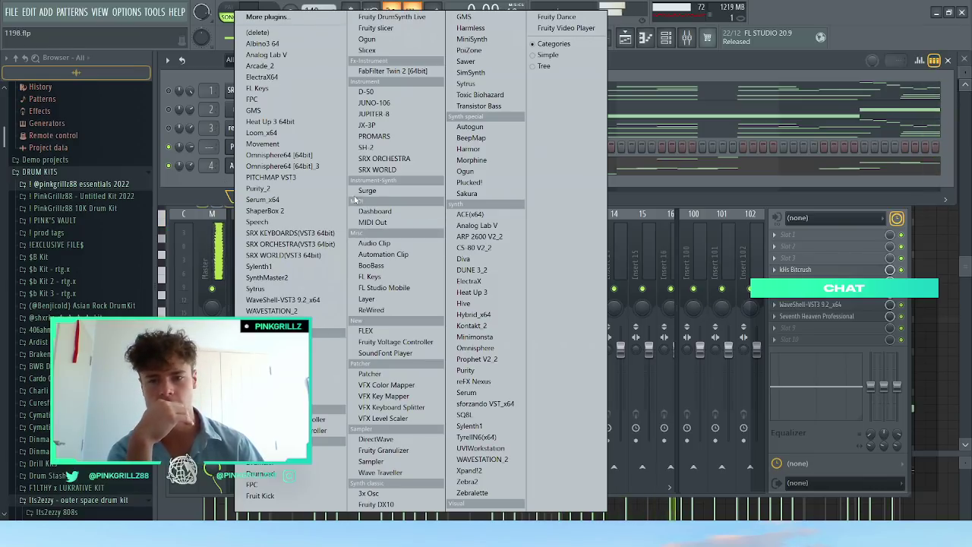
pyautogui.click(194, 176)
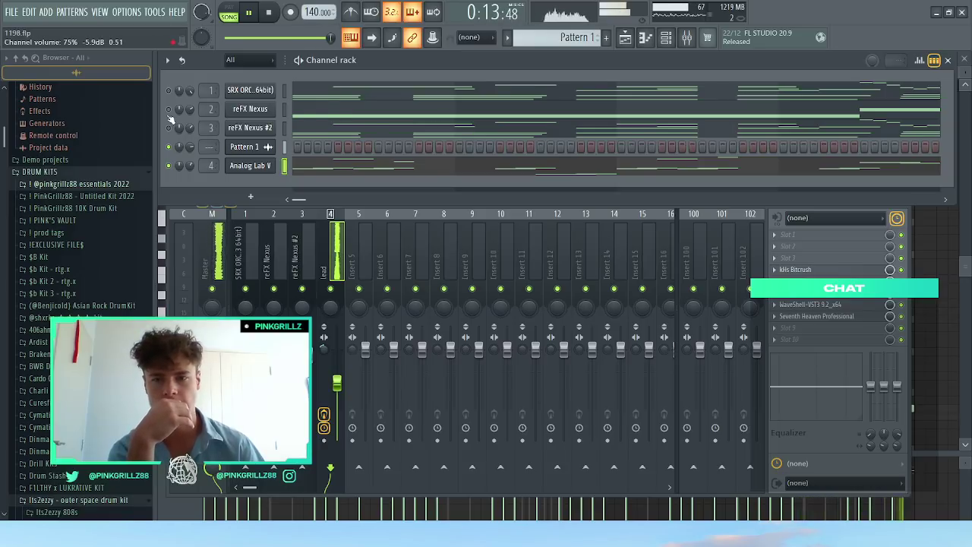
# Step: Unmute the reFX Nexus channel, balance its channel volume against the lead, and stop playback
pyautogui.press('space')
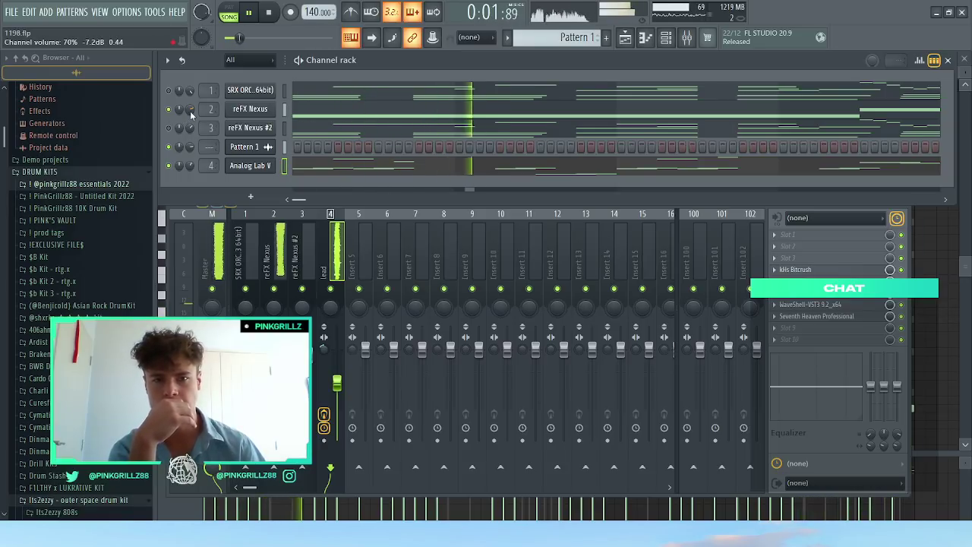
pyautogui.moveTo(190, 112); pyautogui.dragTo(191, 108)
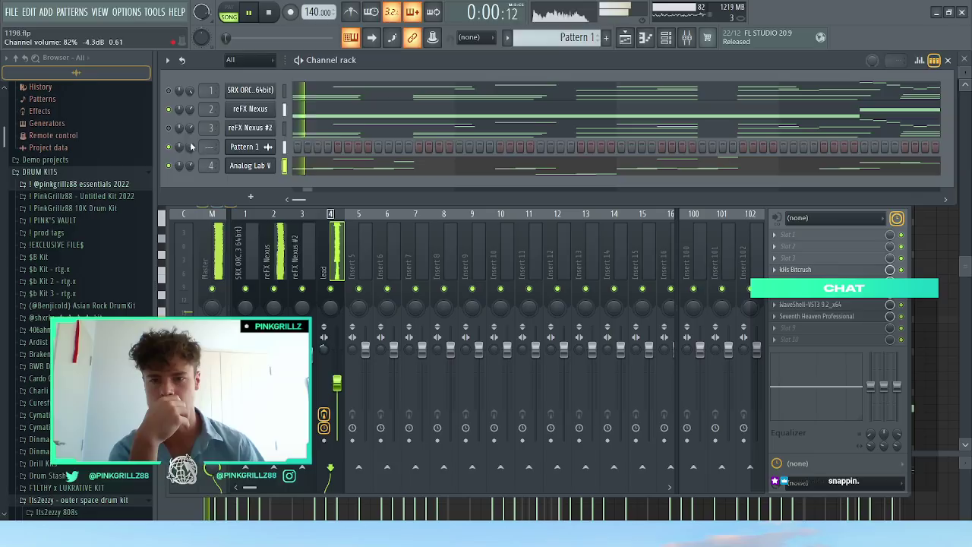
pyautogui.scroll(-5, 192, 141)
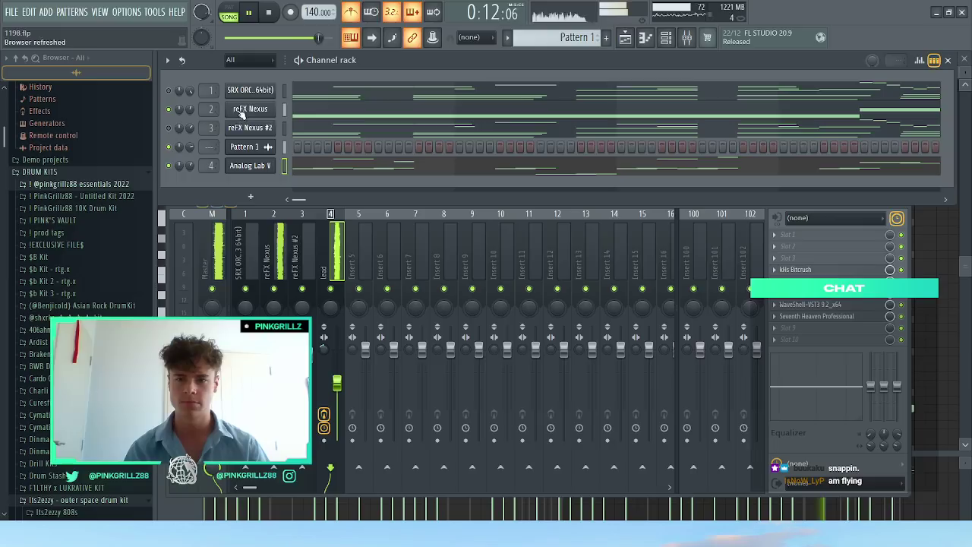
pyautogui.press('space')
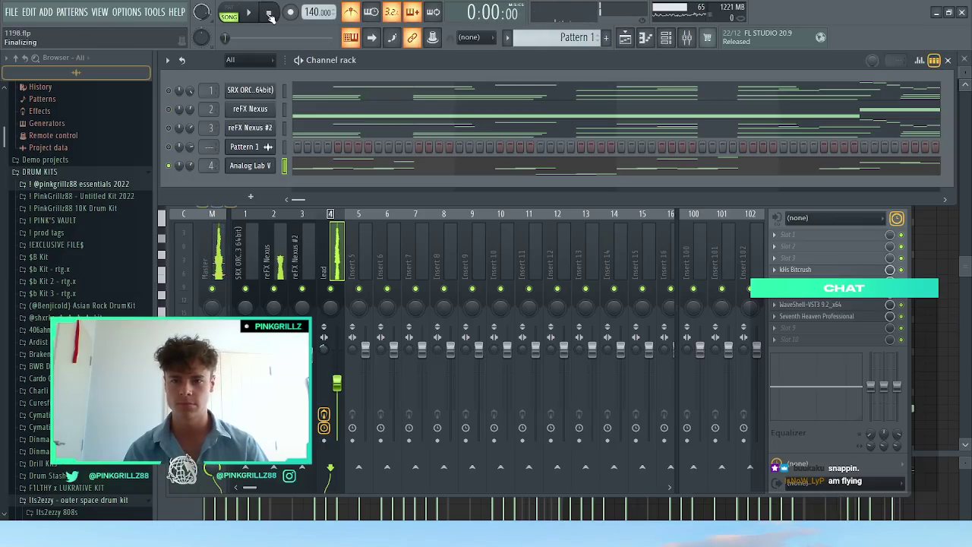
# Step: Render Pattern 1 to an audio clip with Quick render as audio clip
pyautogui.click(579, 38)
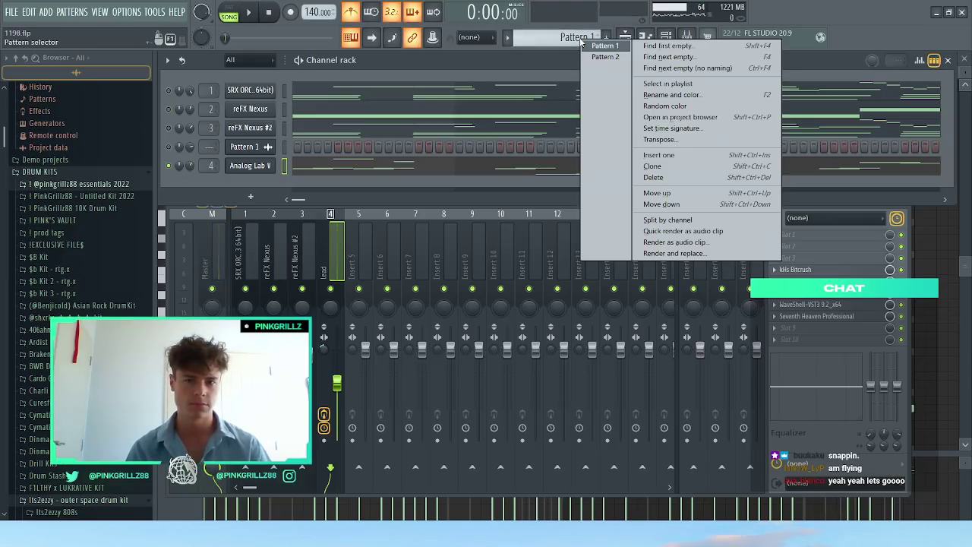
pyautogui.click(583, 44)
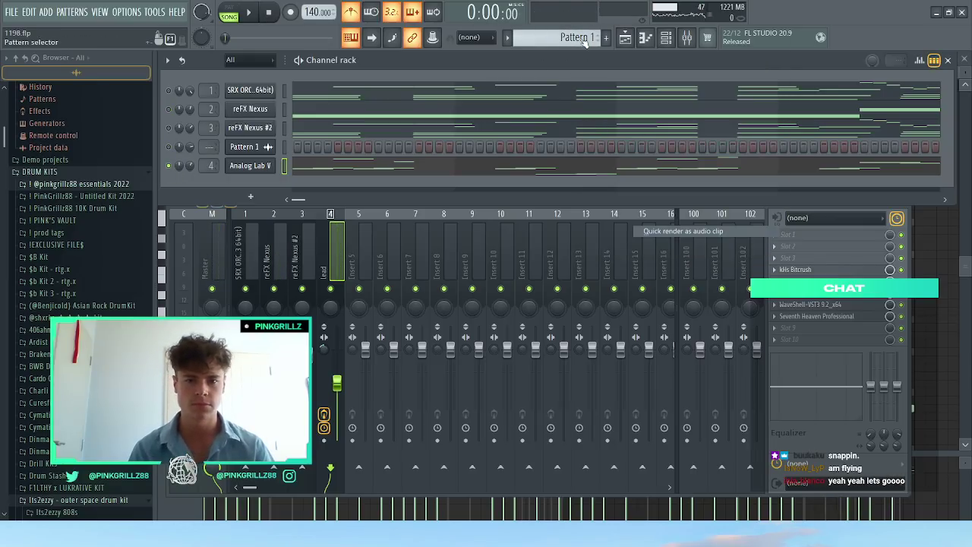
pyautogui.click(524, 112)
pyautogui.click(520, 135)
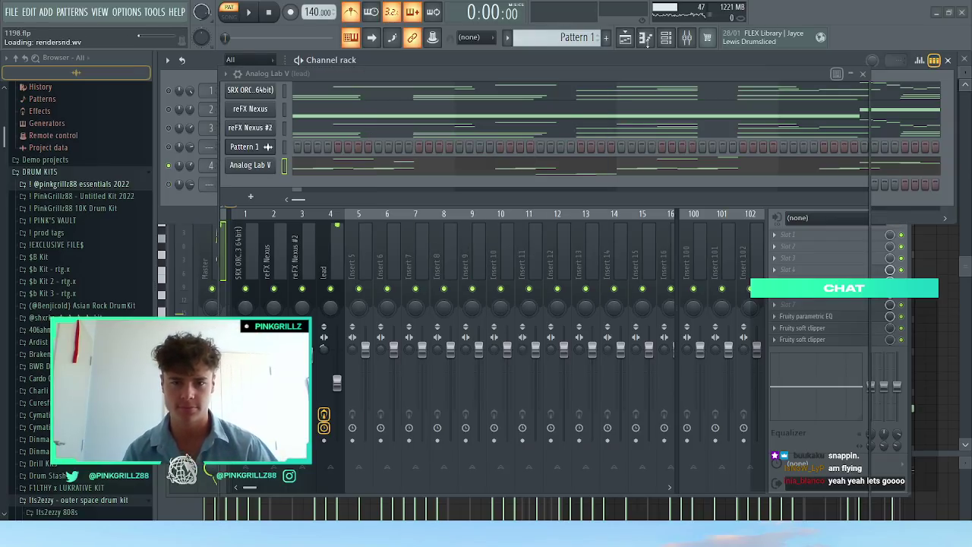
# Step: Place the rendered Pattern 1 #2 clip at bar 1 in the playlist and arrange it on Track 2, above the Pattern 1 note clip
pyautogui.click(627, 40)
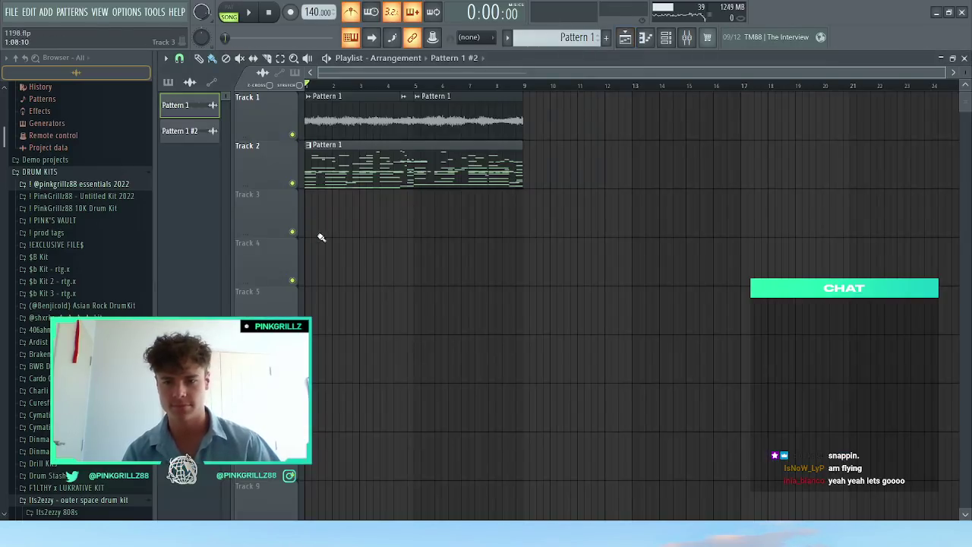
pyautogui.moveTo(319, 235); pyautogui.dragTo(300, 230)
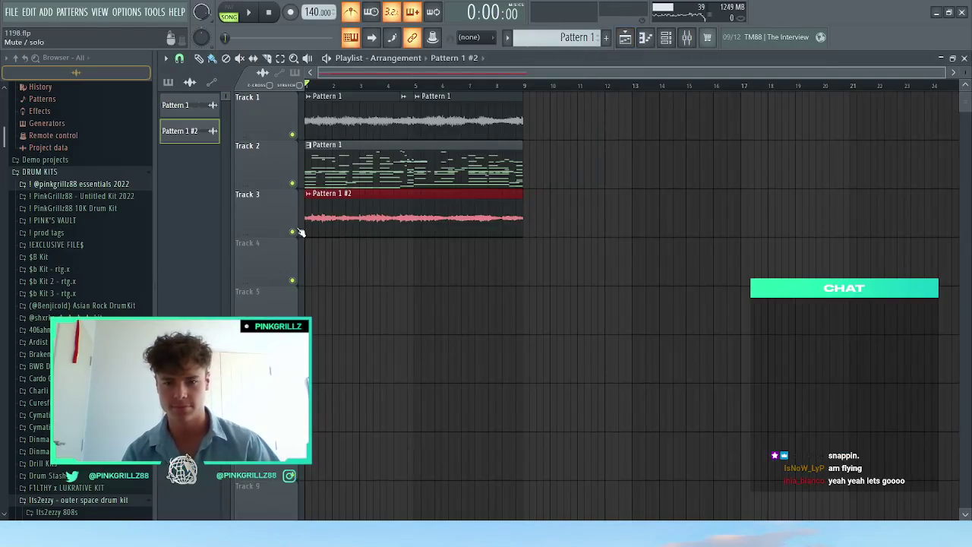
pyautogui.keyDown('ctrl'); pyautogui.rightClick(705, 213); pyautogui.keyUp('ctrl')
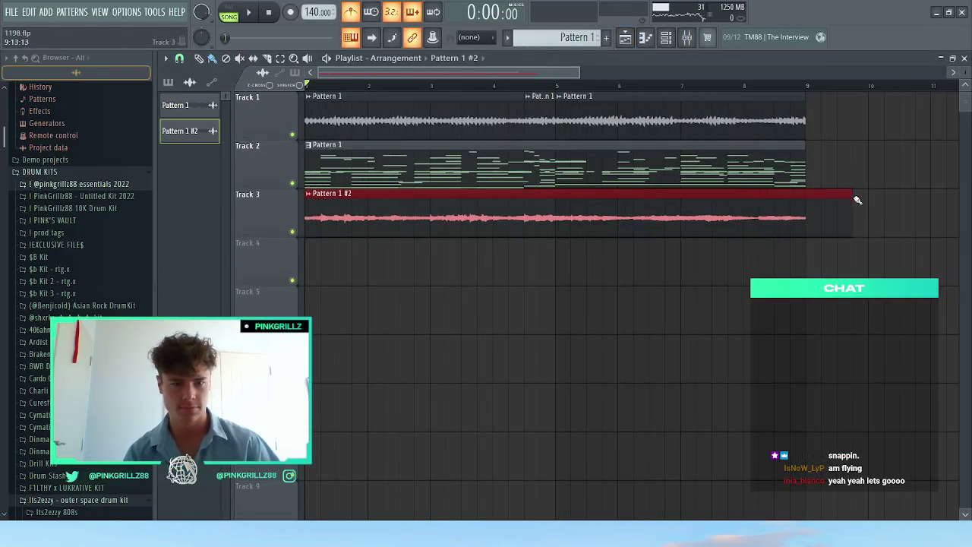
pyautogui.scroll(1, 274, 213)
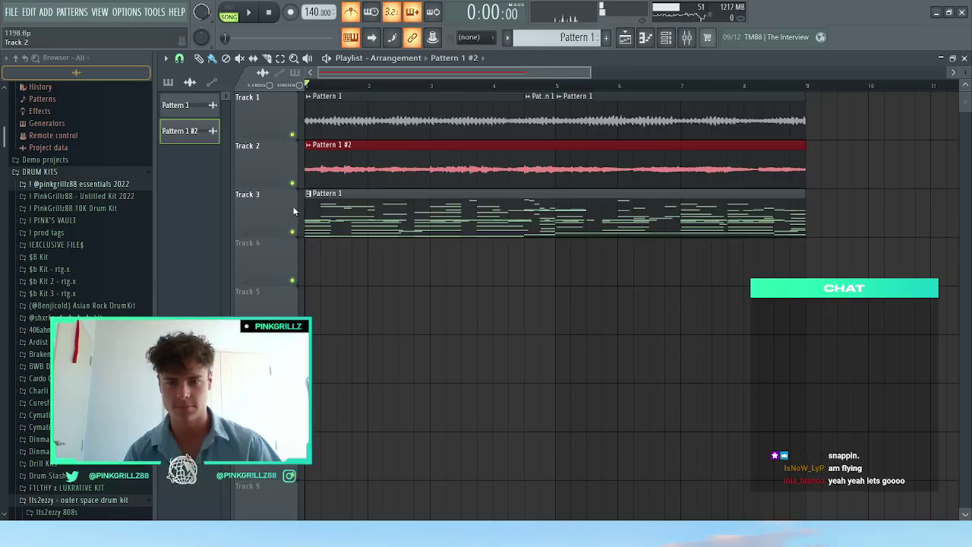
# Step: Play the song with Track 3 muted and run the Switch smart disable for all plugins macro
pyautogui.click(294, 231)
pyautogui.press('space')
pyautogui.click(154, 11)
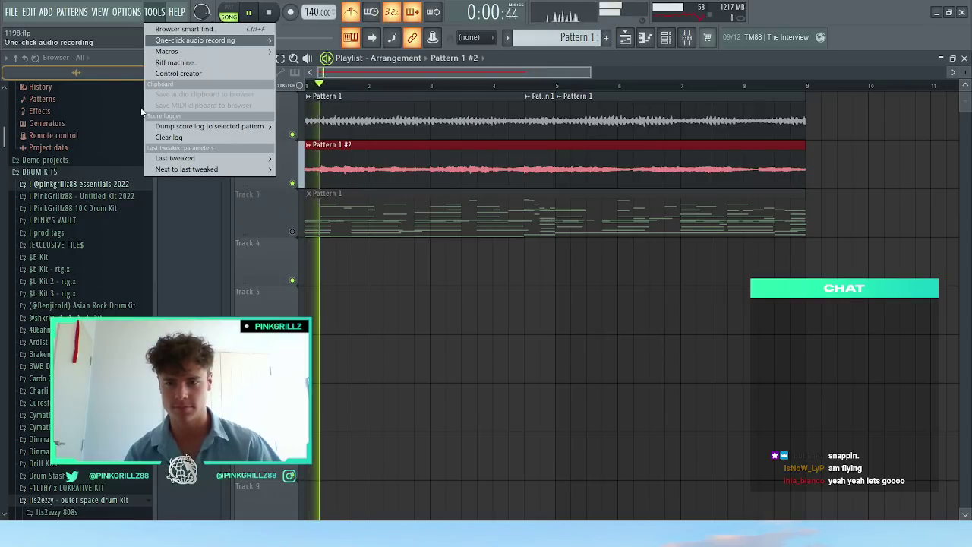
pyautogui.moveTo(167, 51)
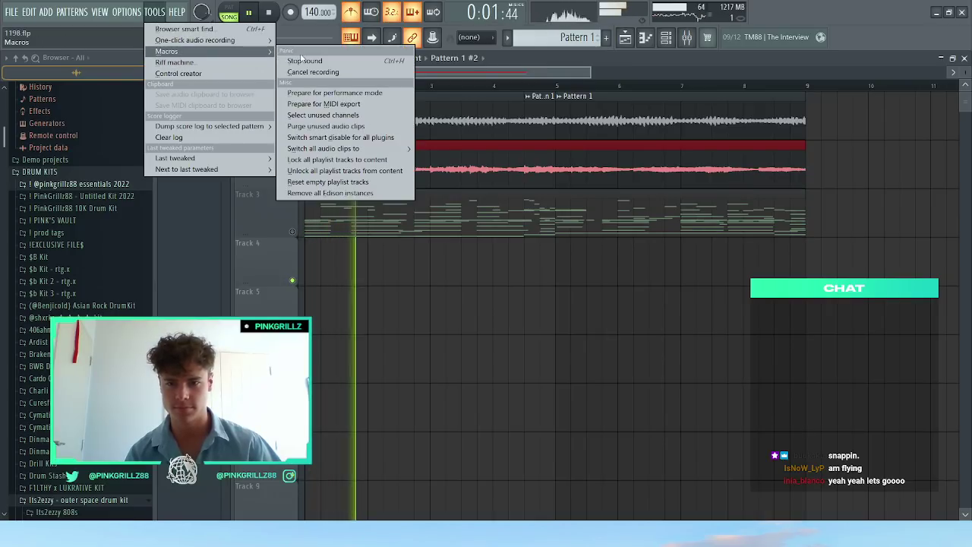
pyautogui.click(343, 139)
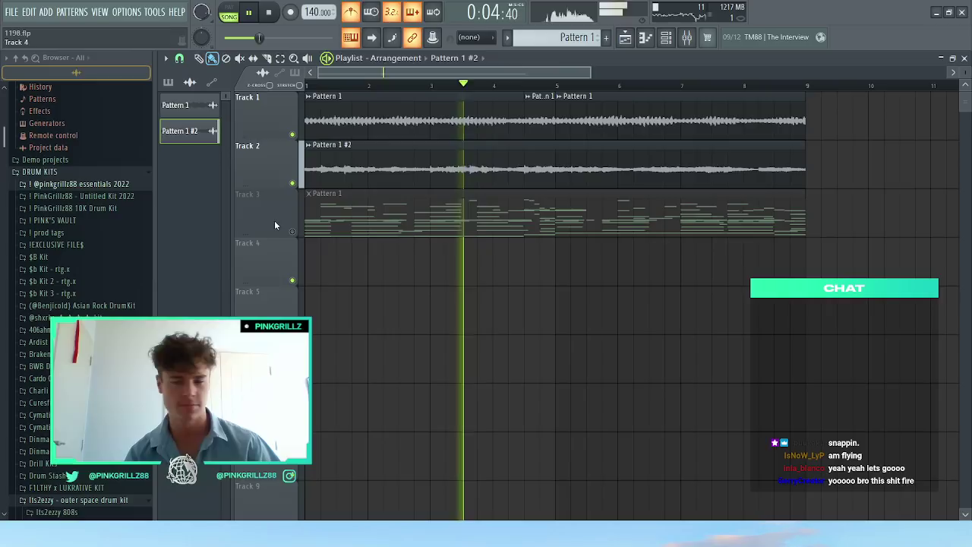
# Step: Unmute Track 3, stop playback and set the channel rack's display filter to All
pyautogui.click(293, 232)
pyautogui.press('space')
pyautogui.press('F6')
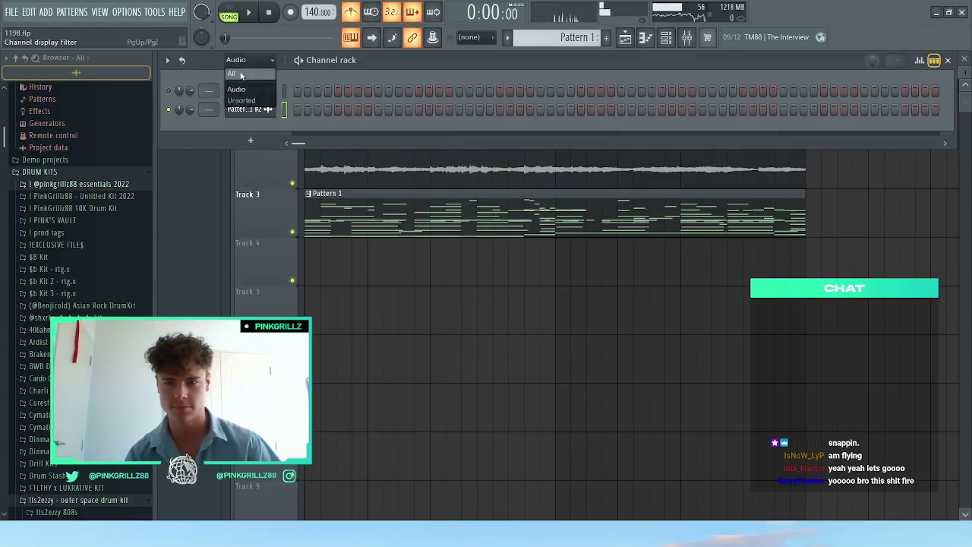
pyautogui.click(238, 73)
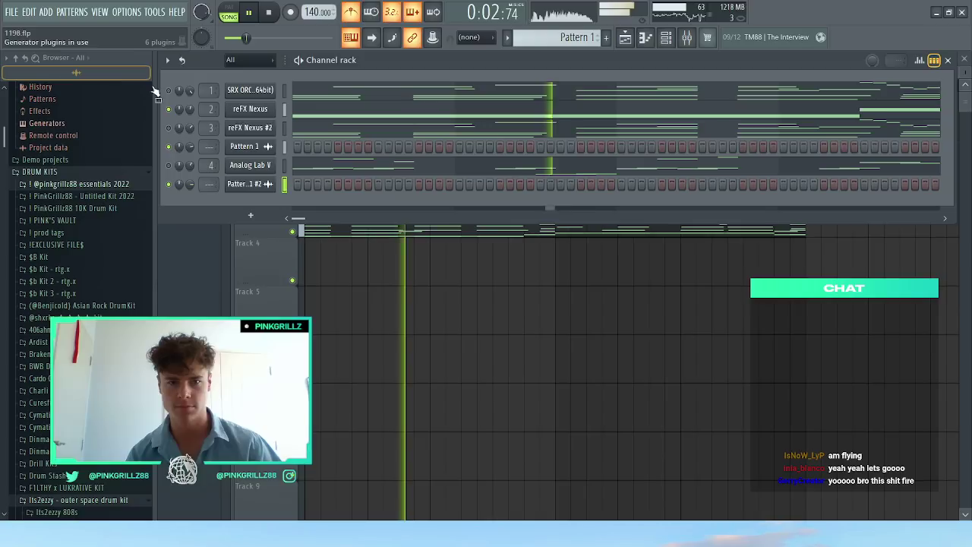
# Step: Run the Switch smart disable for all plugins macro again during playback
pyautogui.click(157, 12)
pyautogui.moveTo(179, 53)
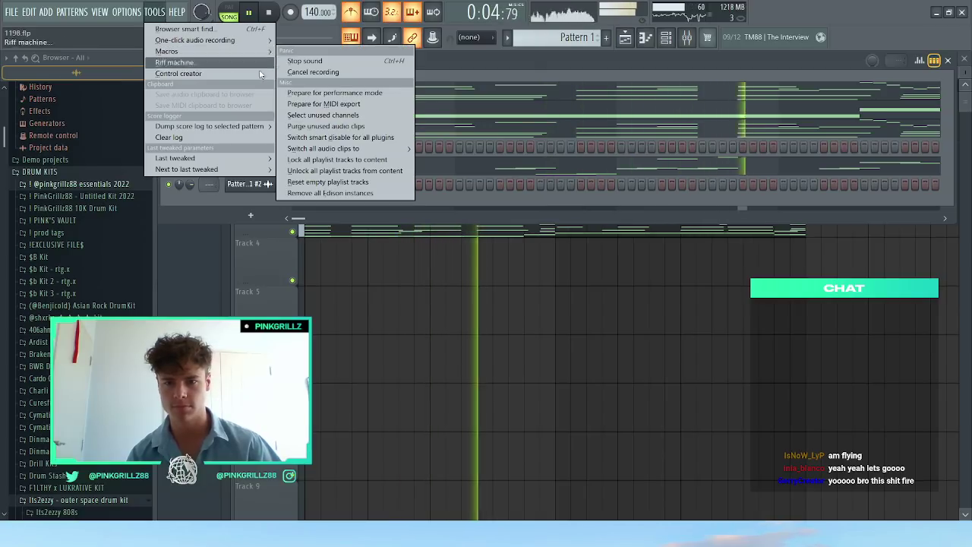
pyautogui.click(330, 138)
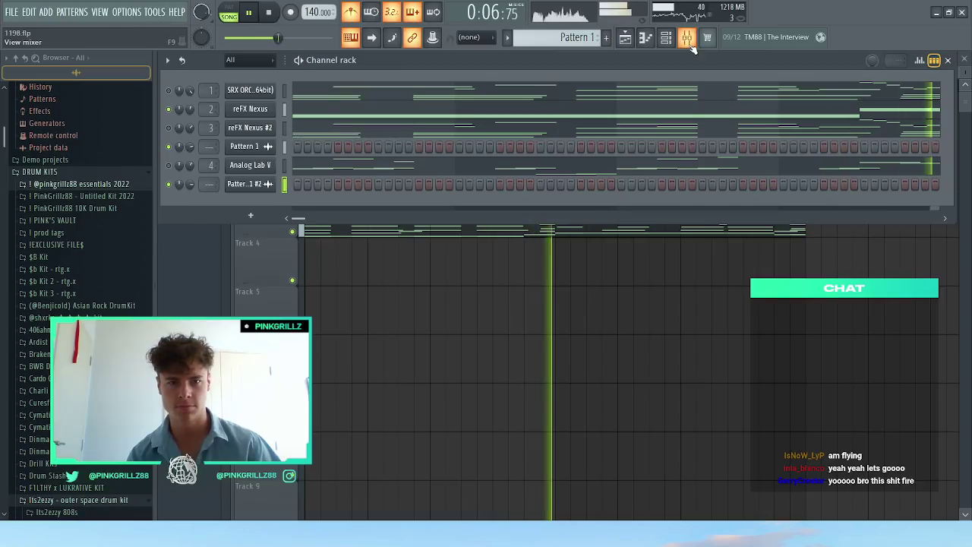
# Step: Reset the lead mixer track on insert 4 to its default state, clearing its effects, name and level
pyautogui.press('F9')
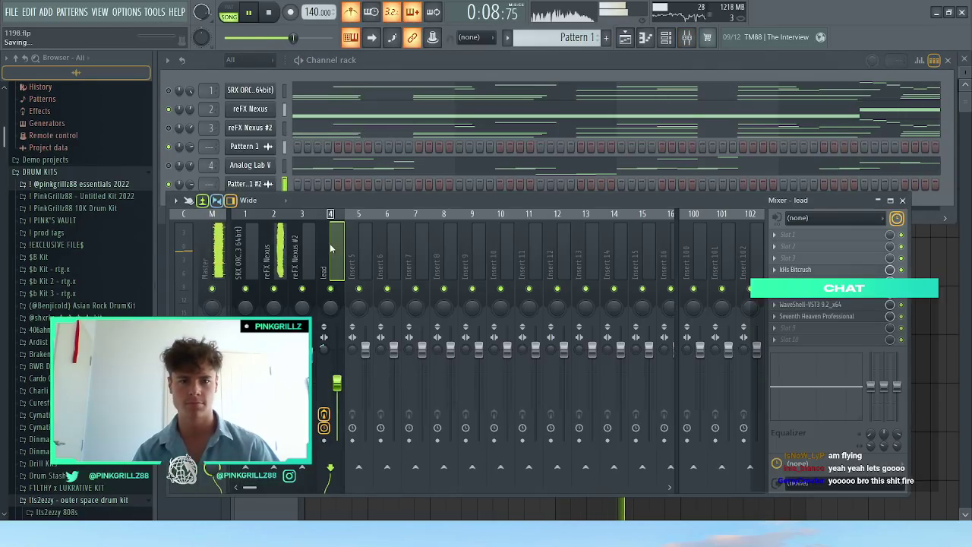
pyautogui.rightClick(334, 253)
pyautogui.click(334, 256)
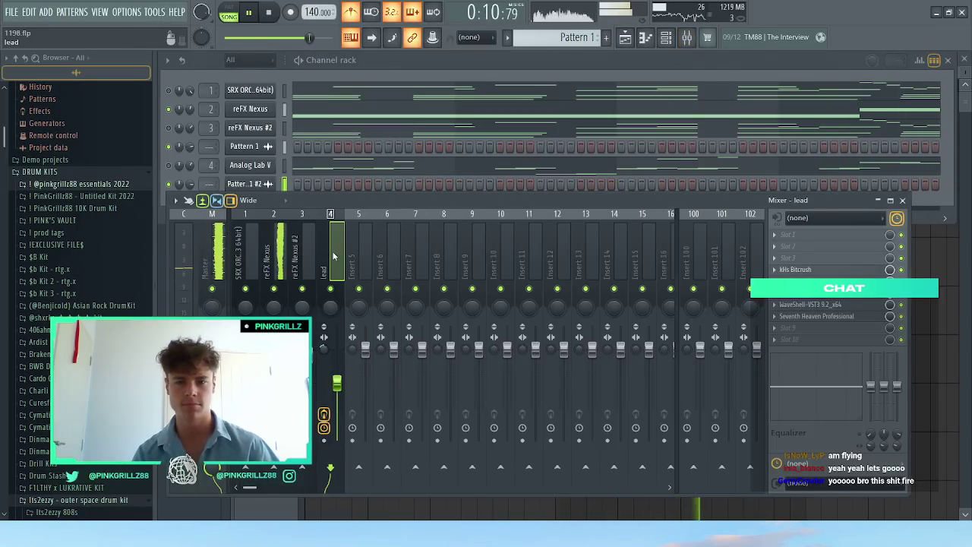
pyautogui.click(286, 178)
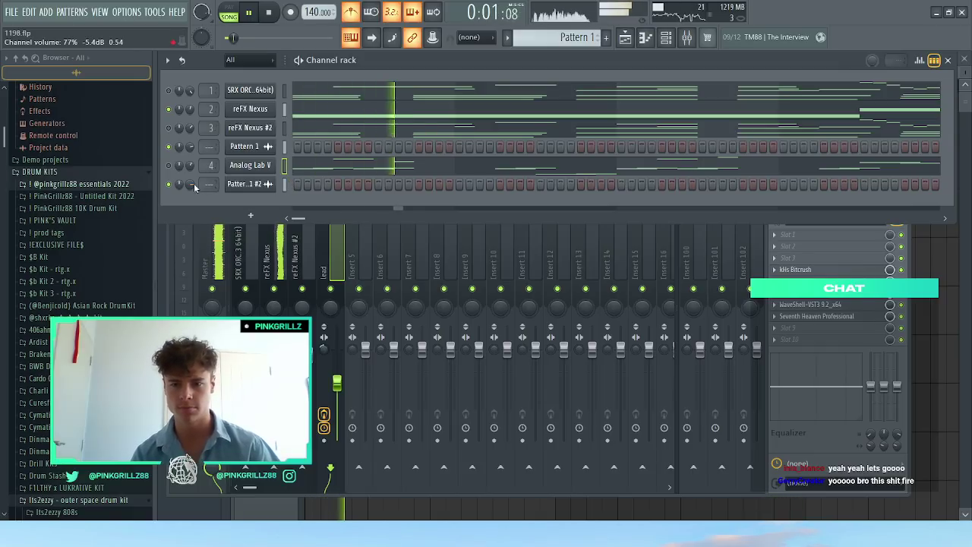
pyautogui.click(338, 253)
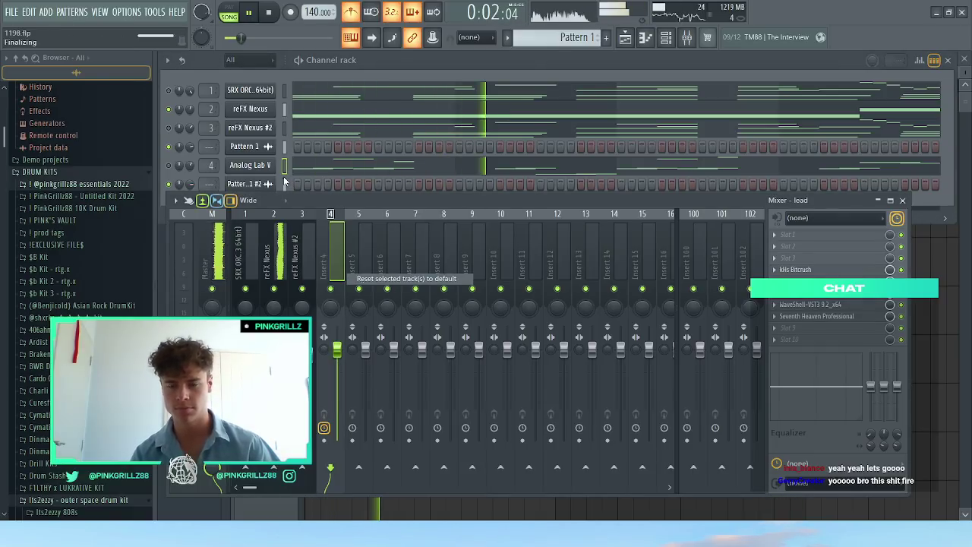
# Step: In the Pattern 1 #2 audio clip settings, set time stretching to Stretch, enable Reverse and reset the channel volume
pyautogui.click(285, 184)
pyautogui.click(251, 186)
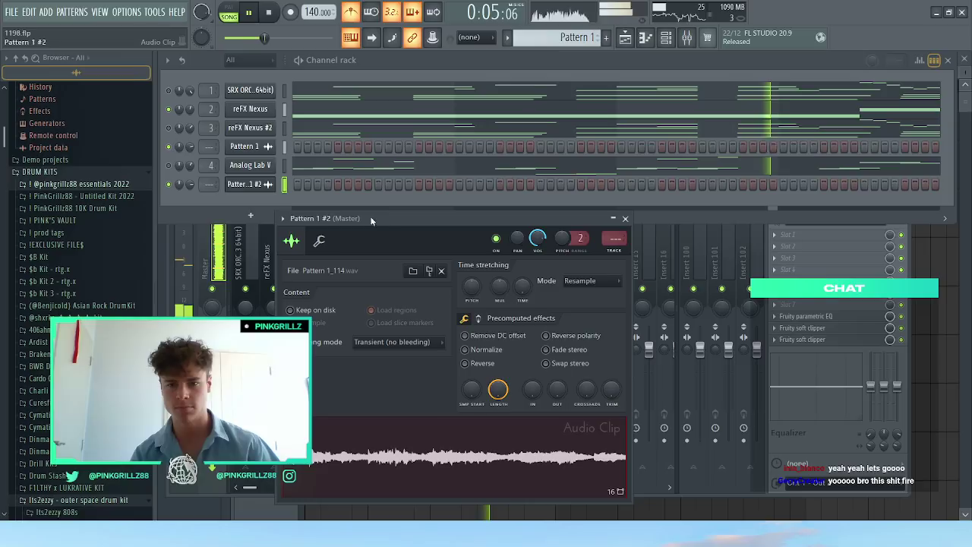
pyautogui.click(566, 281)
pyautogui.click(573, 314)
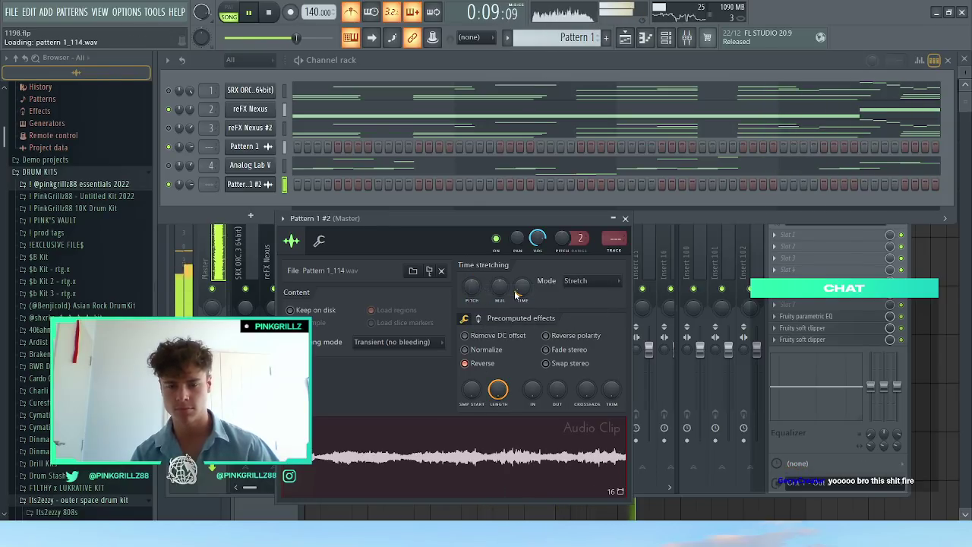
pyautogui.rightClick(540, 244)
pyautogui.click(546, 249)
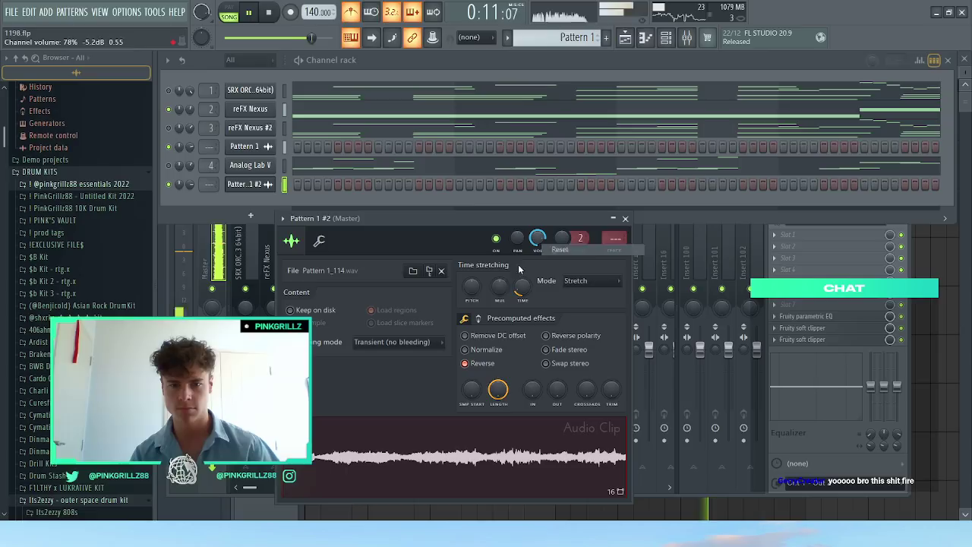
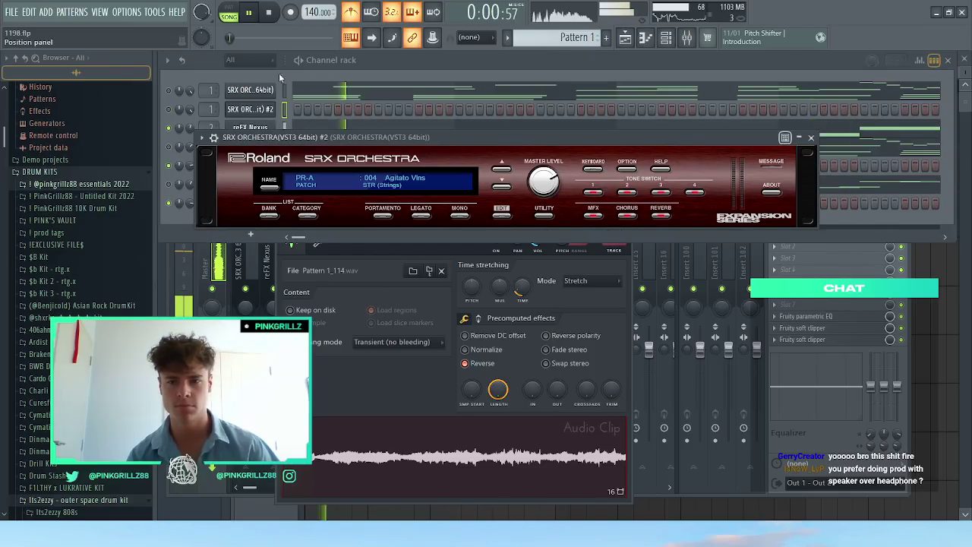
# Step: Open the empty piano roll of the SRX ORCHESTRA #2 channel
pyautogui.click(288, 109)
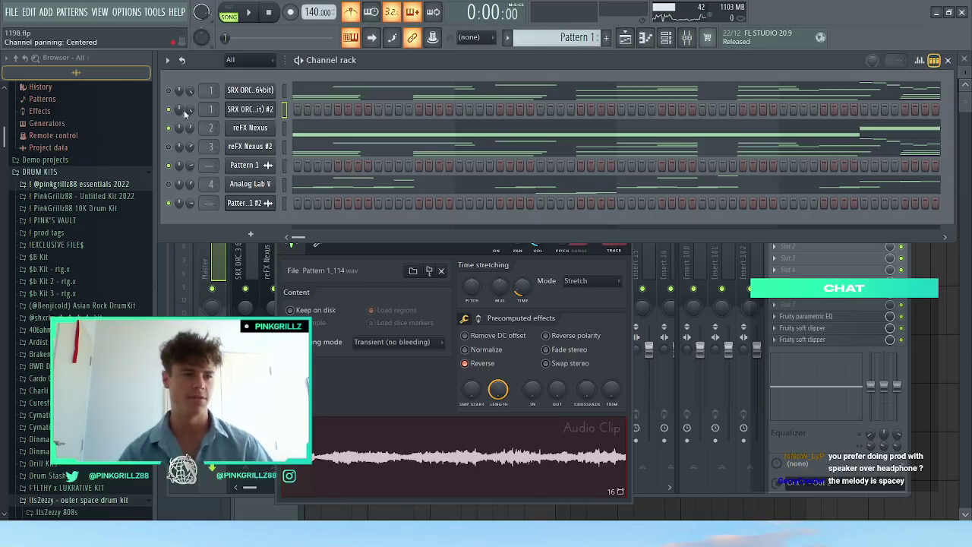
pyautogui.rightClick(254, 108)
pyautogui.click(292, 105)
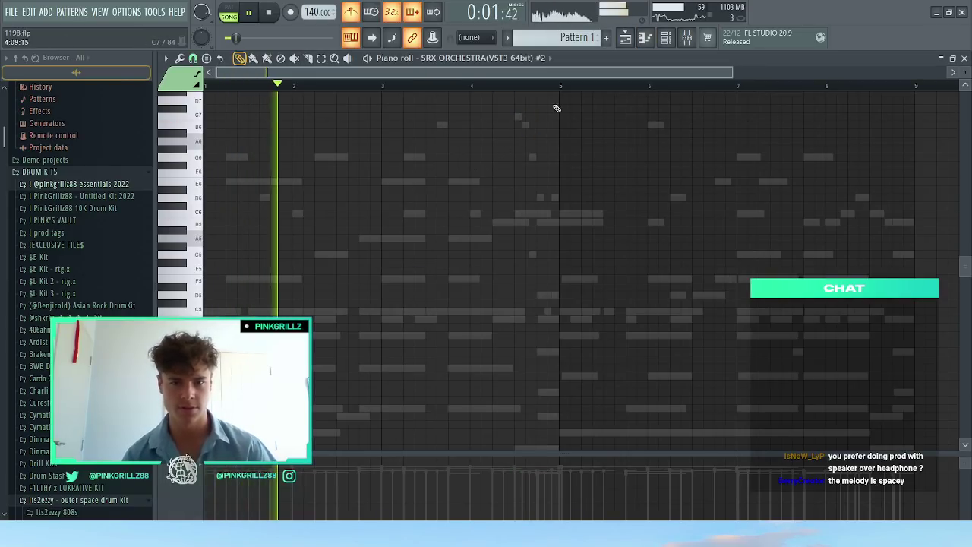
# Step: Copy the upper melody notes in bars 1 to 4 from the original SRX ORCHESTRA channel into SRX ORCHESTRA #2
pyautogui.click(666, 37)
pyautogui.click(336, 95)
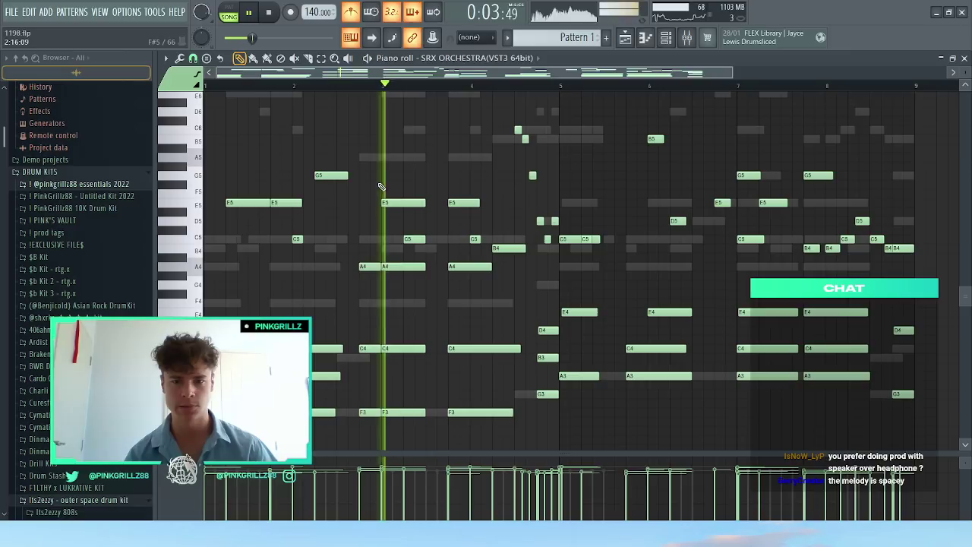
pyautogui.moveTo(309, 177); pyautogui.dragTo(343, 161)
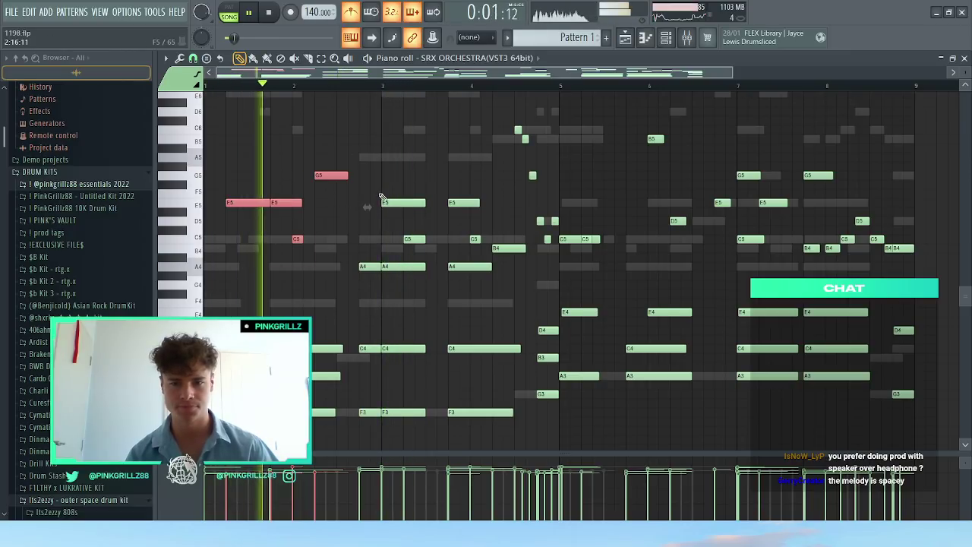
pyautogui.moveTo(397, 194); pyautogui.dragTo(486, 243)
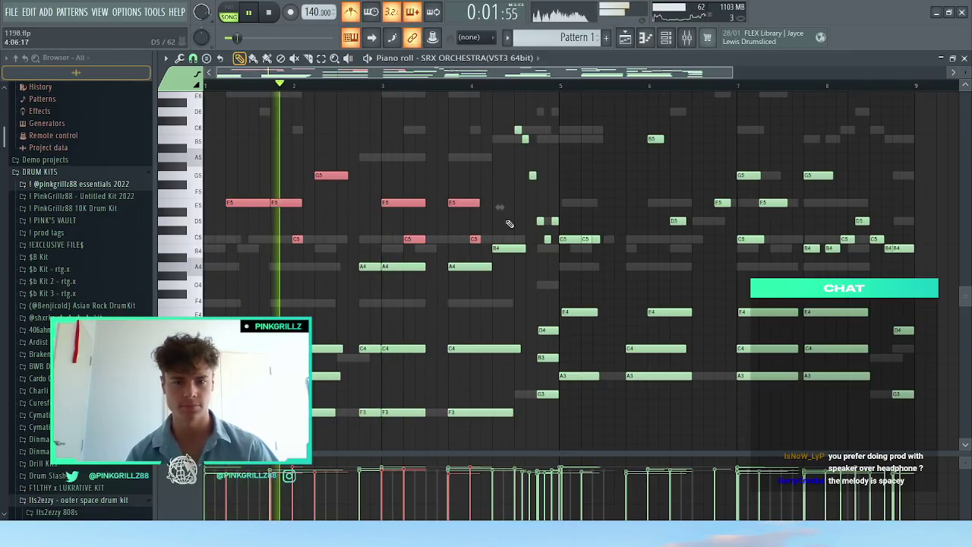
pyautogui.moveTo(510, 115); pyautogui.dragTo(553, 244)
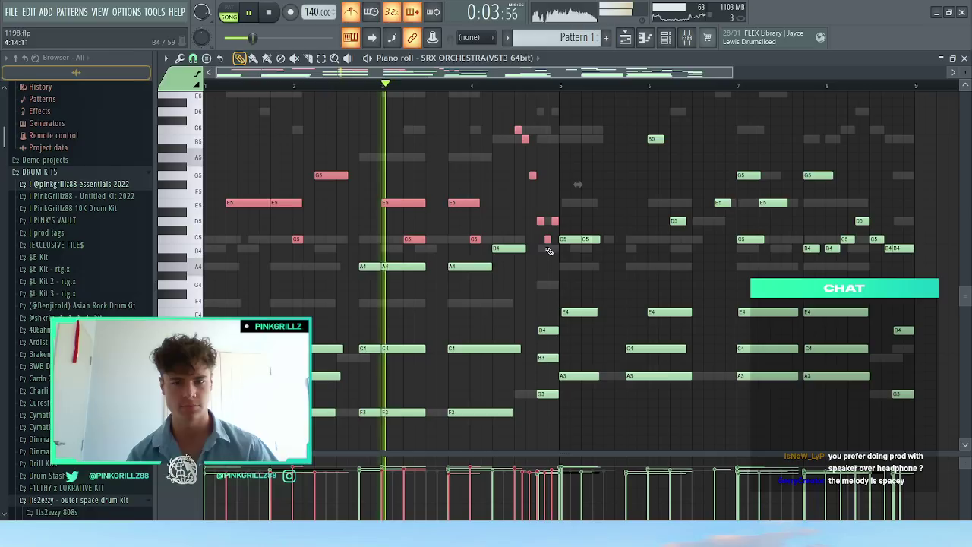
pyautogui.click(667, 39)
pyautogui.press('space')
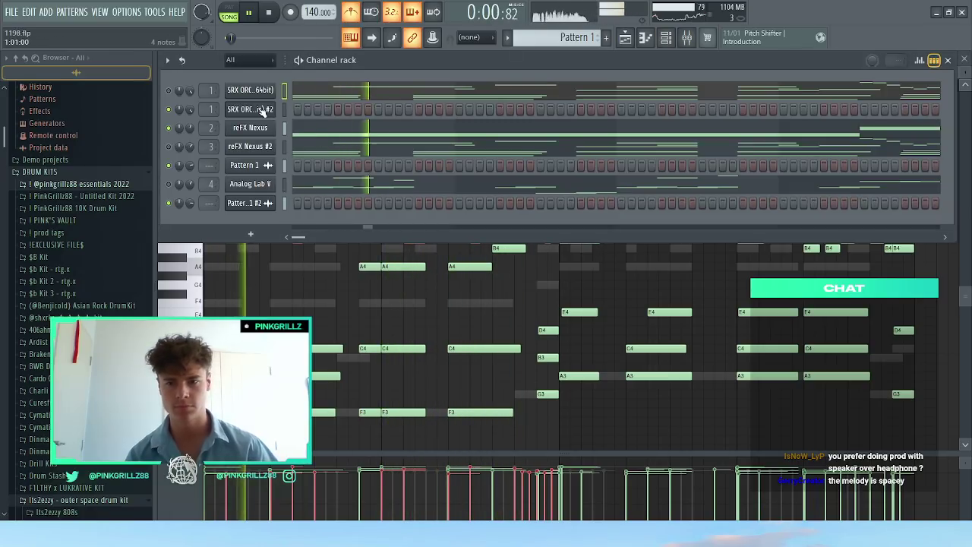
pyautogui.rightClick(262, 111)
pyautogui.click(292, 111)
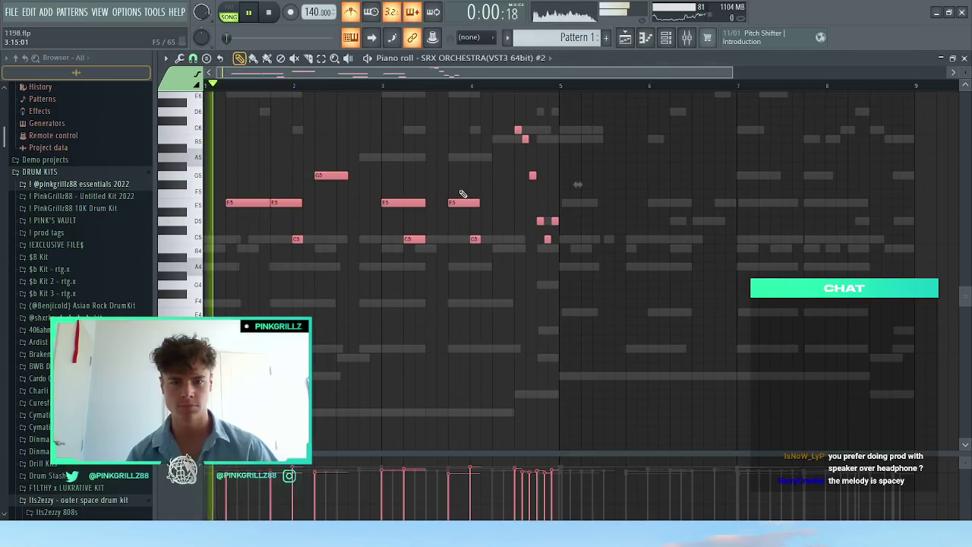
pyautogui.click(669, 39)
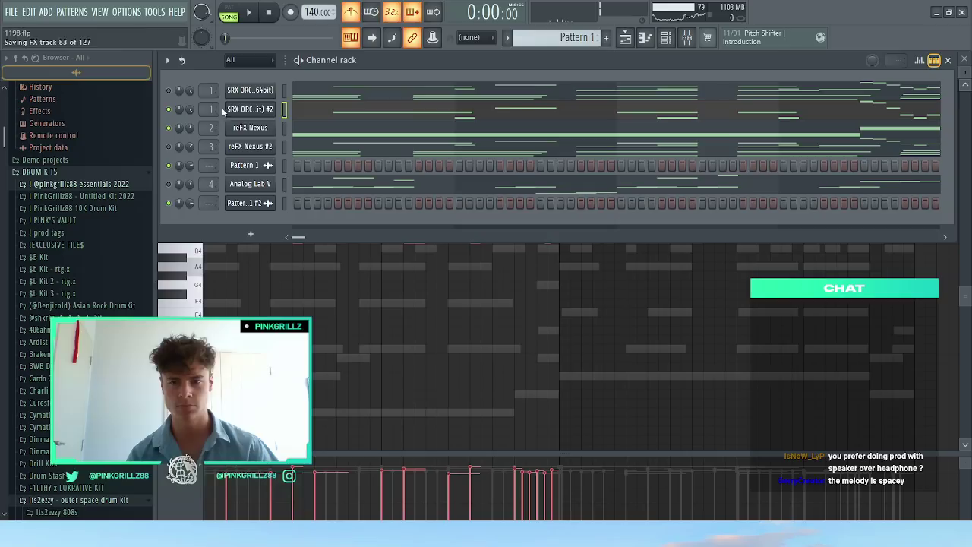
# Step: Run the Switch smart disable for all plugins macro and play the song with the copied string notes
pyautogui.click(155, 11)
pyautogui.moveTo(189, 55)
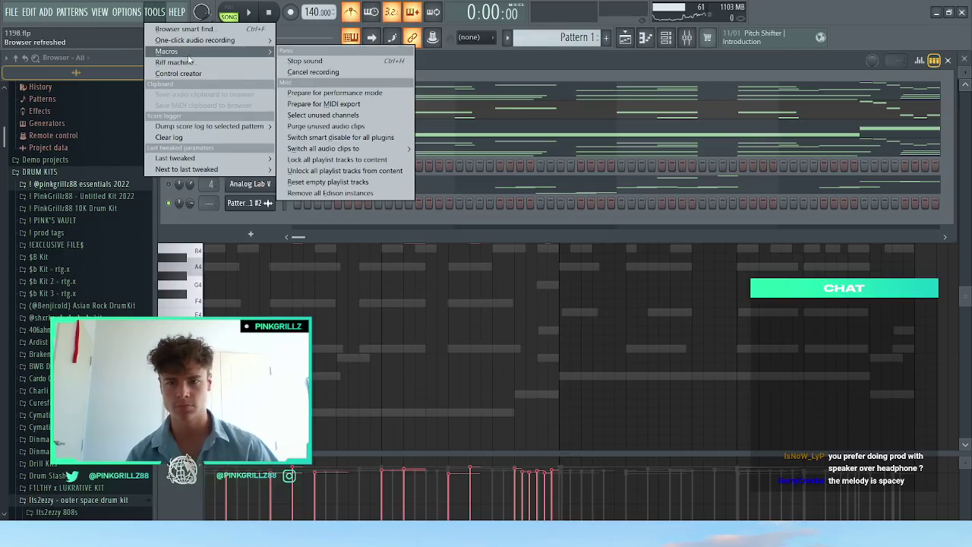
pyautogui.click(322, 138)
pyautogui.press('space')
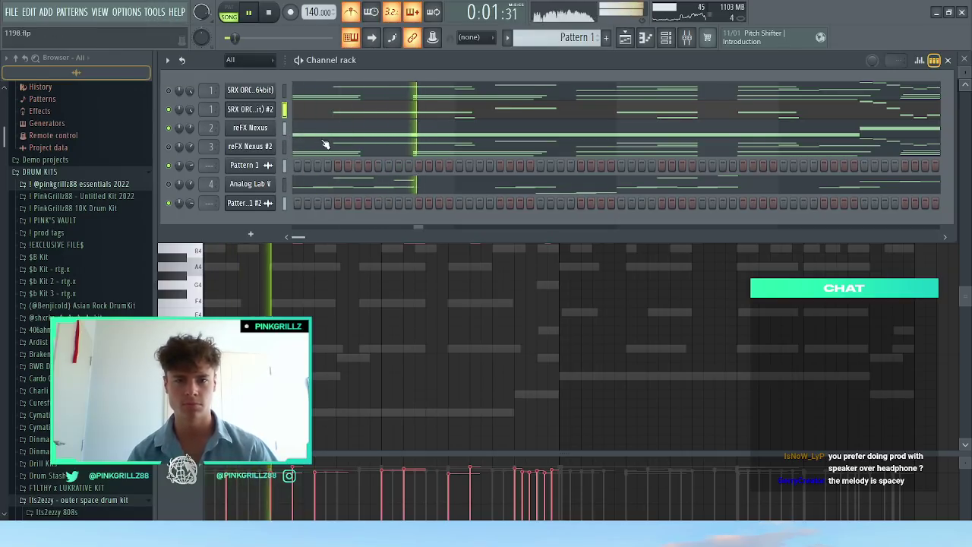
# Step: Delete the G5 note in bar 2 and the E5 note in bar 3 from the SRX ORCHESTRA #2 piano roll
pyautogui.click(339, 114)
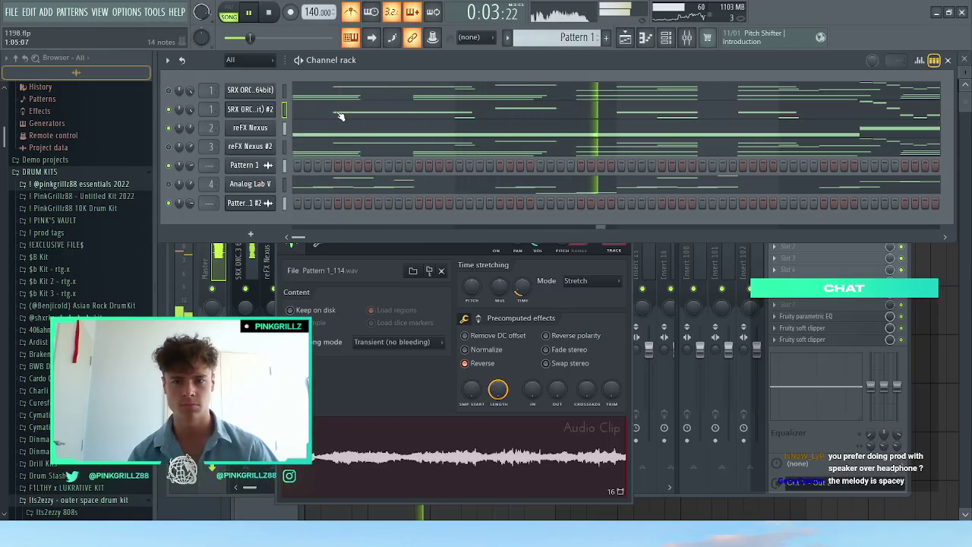
pyautogui.click(340, 114)
pyautogui.rightClick(333, 176)
pyautogui.rightClick(417, 203)
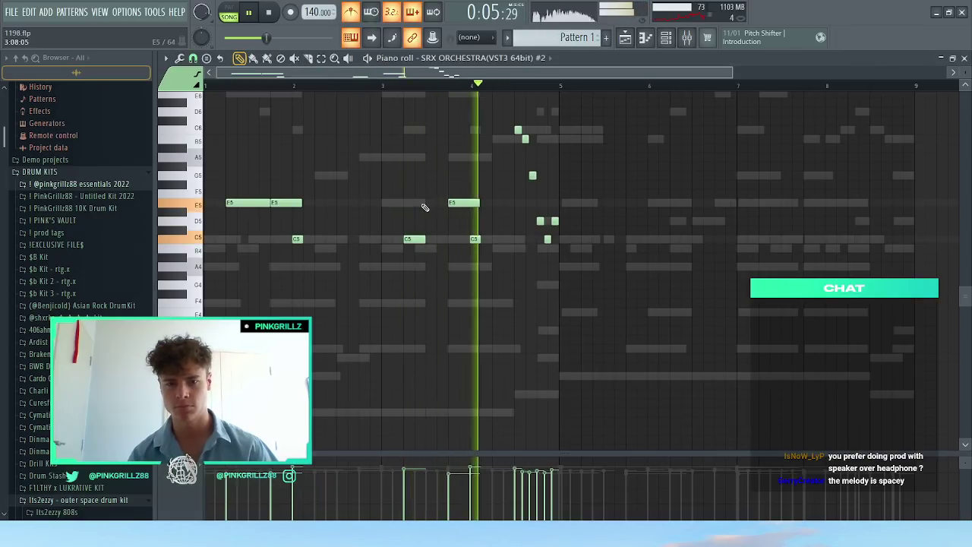
# Step: Delete the remaining E5 and C5 notes in bar 3 and the C5 at the start of bar 4
pyautogui.rightClick(456, 202)
pyautogui.rightClick(474, 239)
pyautogui.rightClick(414, 239)
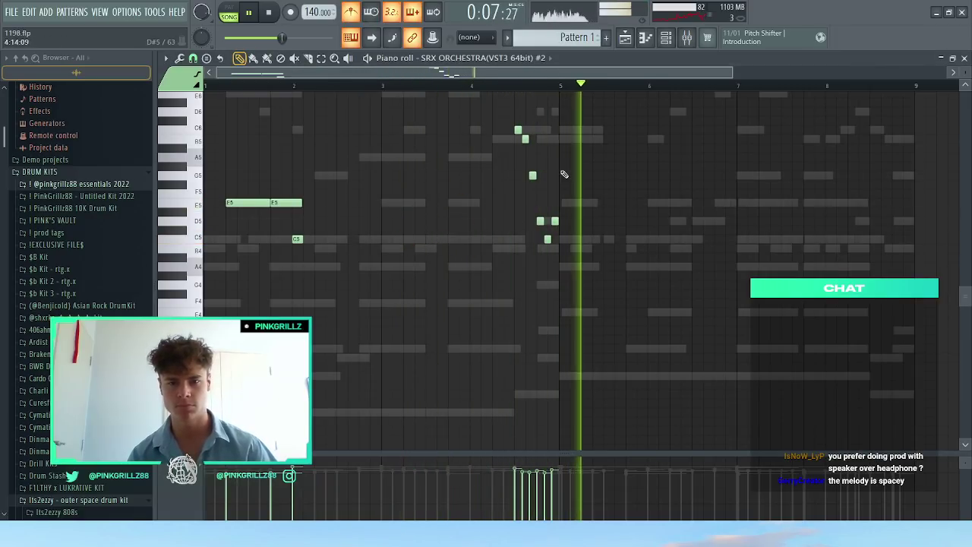
# Step: Delete the last D5 and C5 notes of bar 4 and move the remaining D5 up to C6
pyautogui.click(474, 86)
pyautogui.scroll(3, 539, 211)
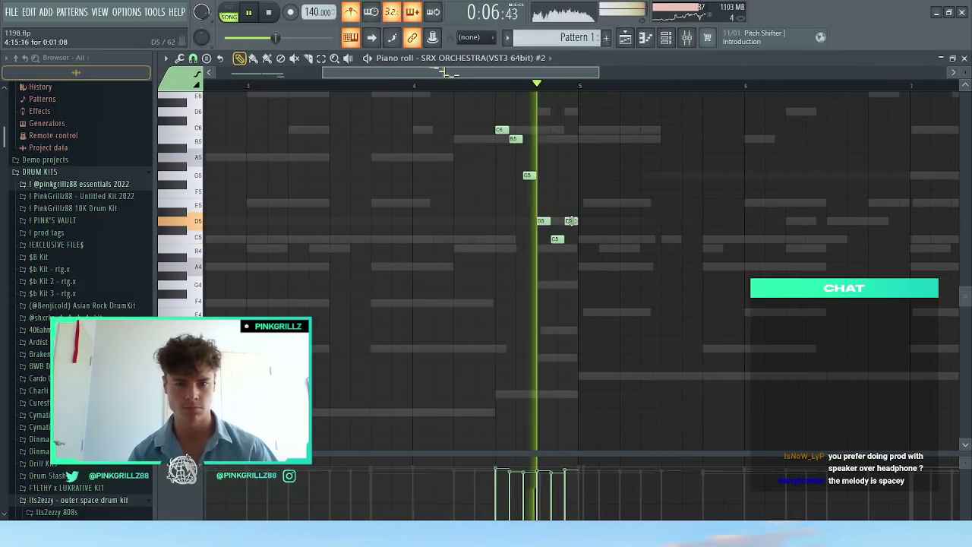
pyautogui.rightClick(572, 221)
pyautogui.rightClick(558, 239)
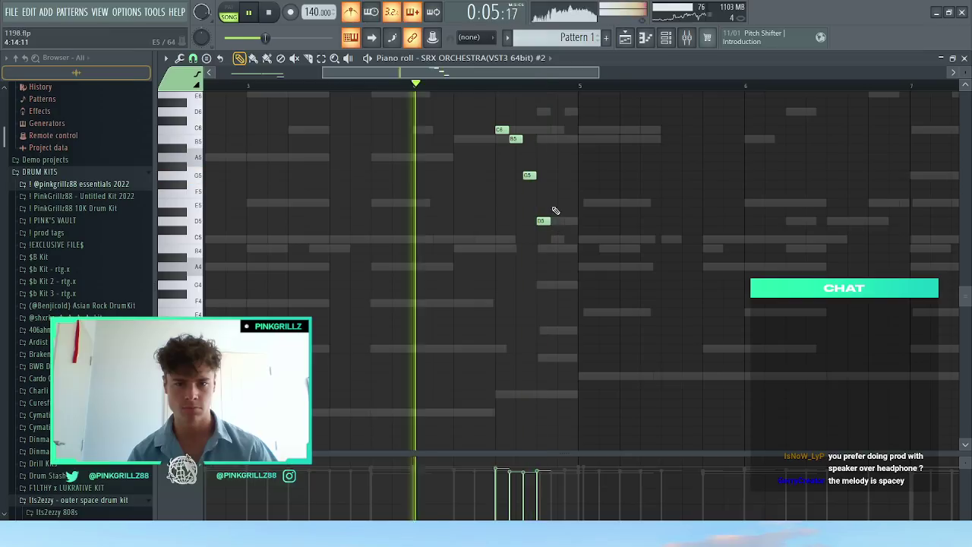
pyautogui.moveTo(542, 221); pyautogui.dragTo(542, 130)
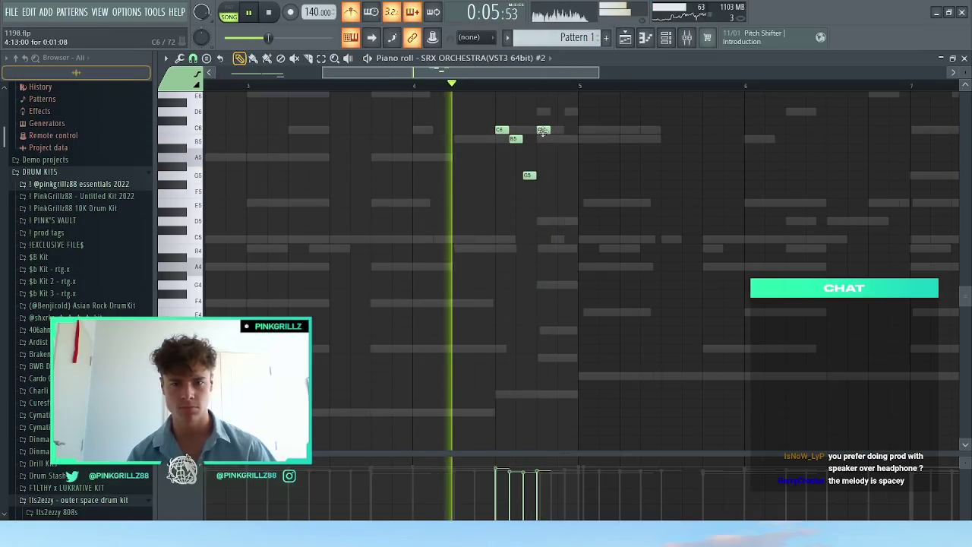
# Step: Set the piano roll snap to 1/3 beat and add B5 and G5 notes after the last C6 in bar 4
pyautogui.click(192, 58)
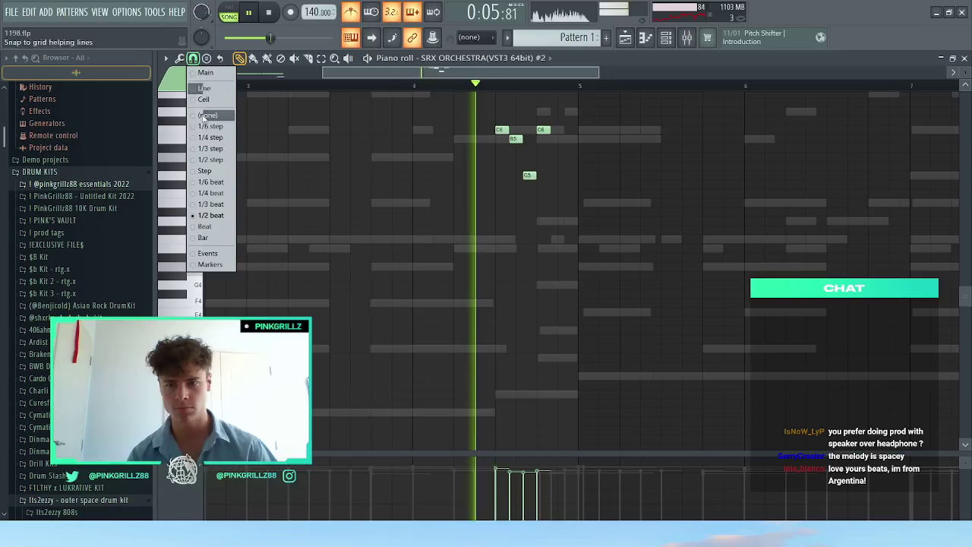
pyautogui.click(210, 204)
pyautogui.press('space')
pyautogui.press('space')
pyautogui.click(545, 130)
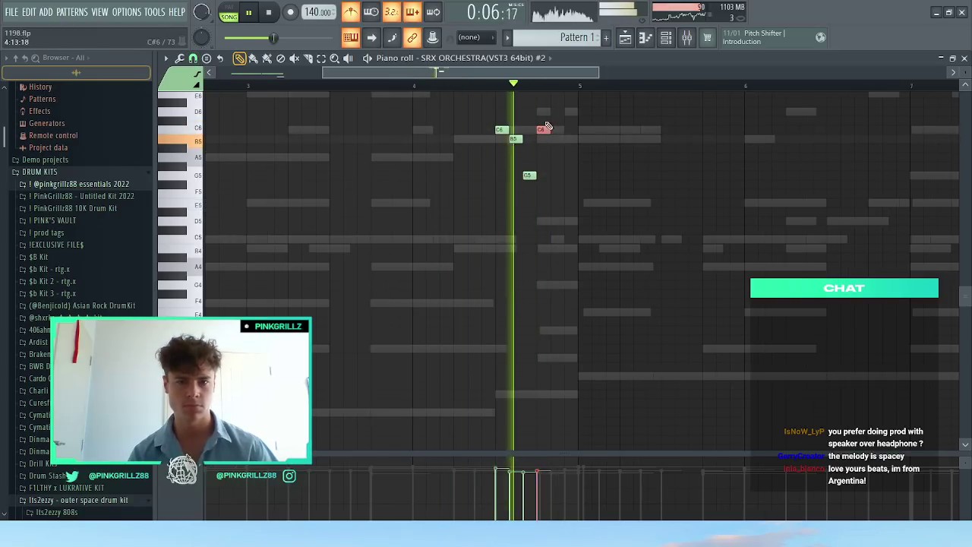
pyautogui.click(558, 139)
pyautogui.click(571, 175)
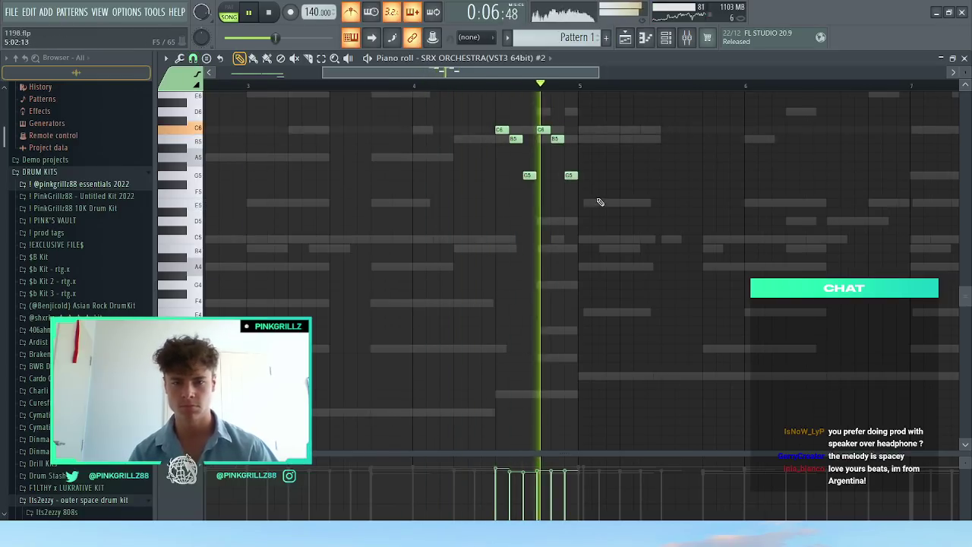
# Step: Replace the final G5 of bar 4 with a D6, trying other pitches in the same slot
pyautogui.scroll(3, 597, 204)
pyautogui.rightClick(571, 258)
pyautogui.click(571, 211)
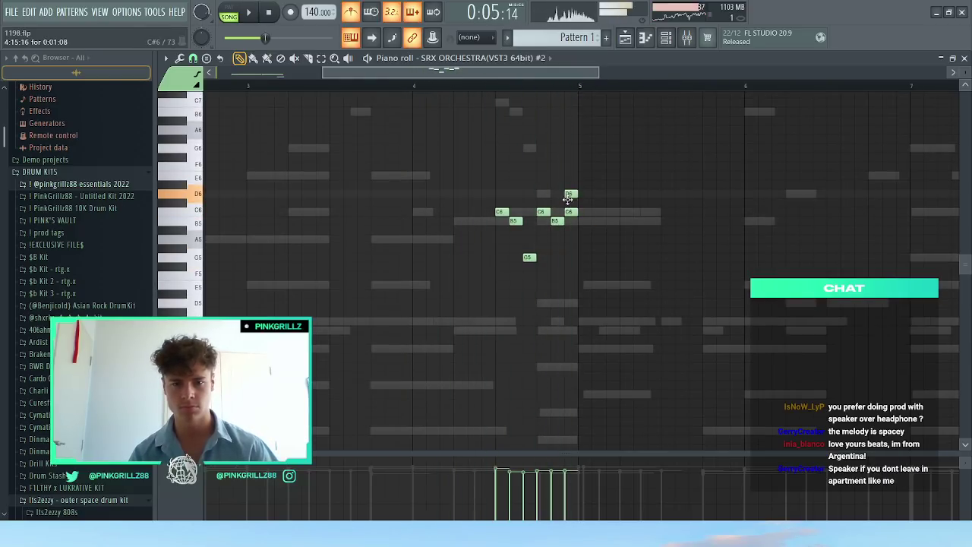
pyautogui.rightClick(570, 193)
pyautogui.click(570, 176)
pyautogui.rightClick(570, 176)
pyautogui.click(570, 194)
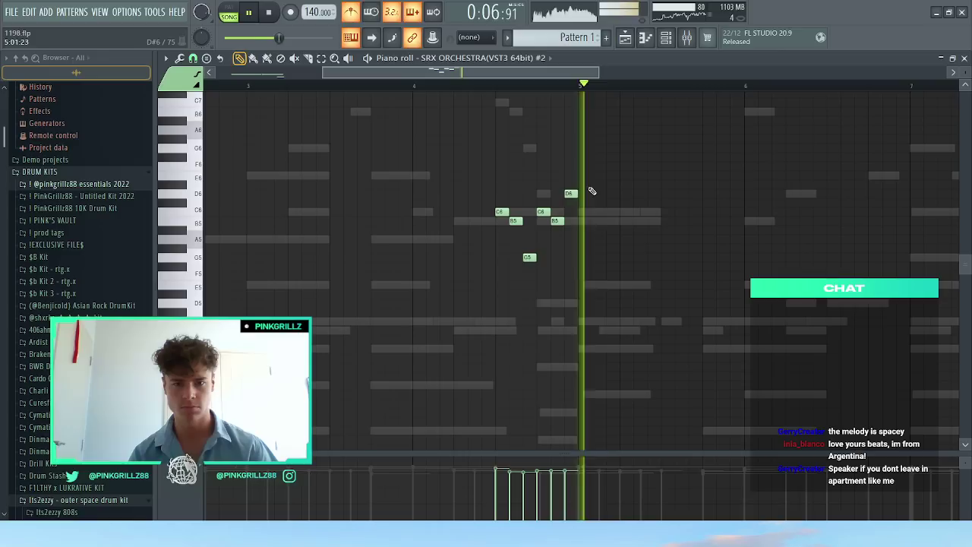
pyautogui.rightClick(575, 194)
pyautogui.press('space')
pyautogui.press('space')
pyautogui.click(571, 193)
# Step: Add a descending figure of G6, D6 and C6 notes at the start of bar 5 while checking it in playback
pyautogui.click(584, 140)
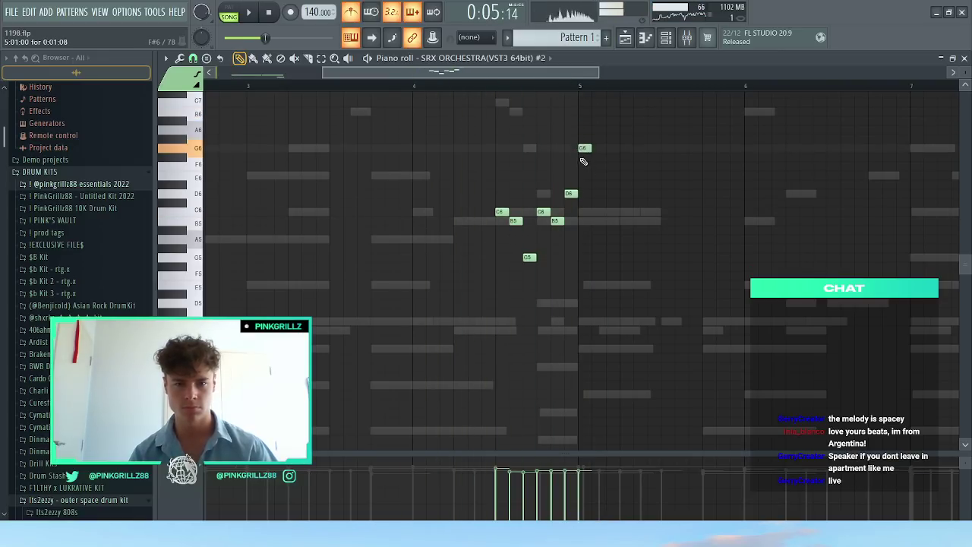
pyautogui.press('space')
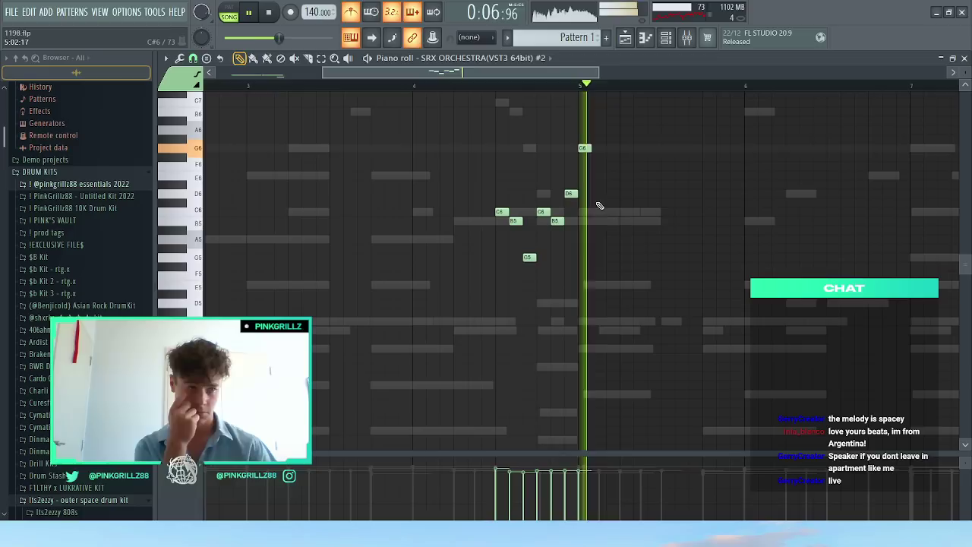
pyautogui.press('space')
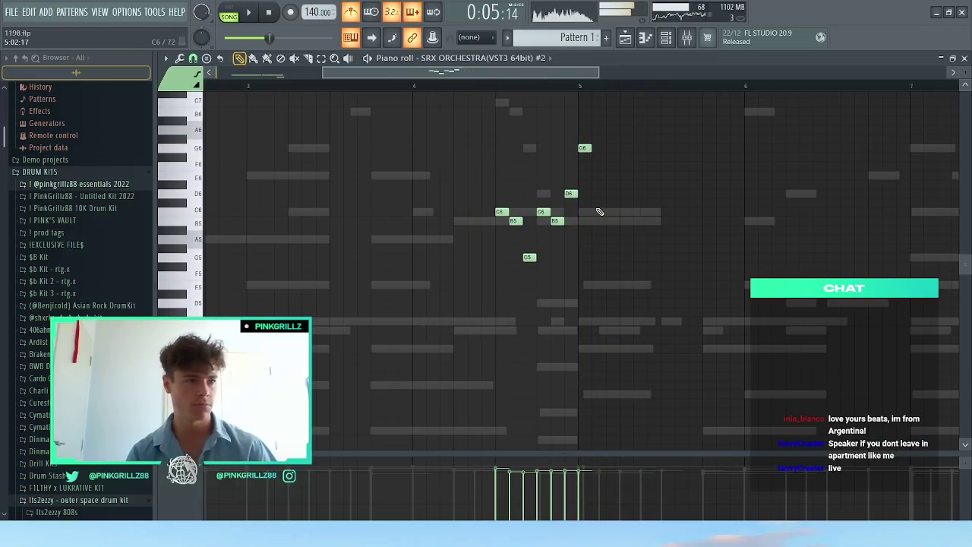
pyautogui.press('space')
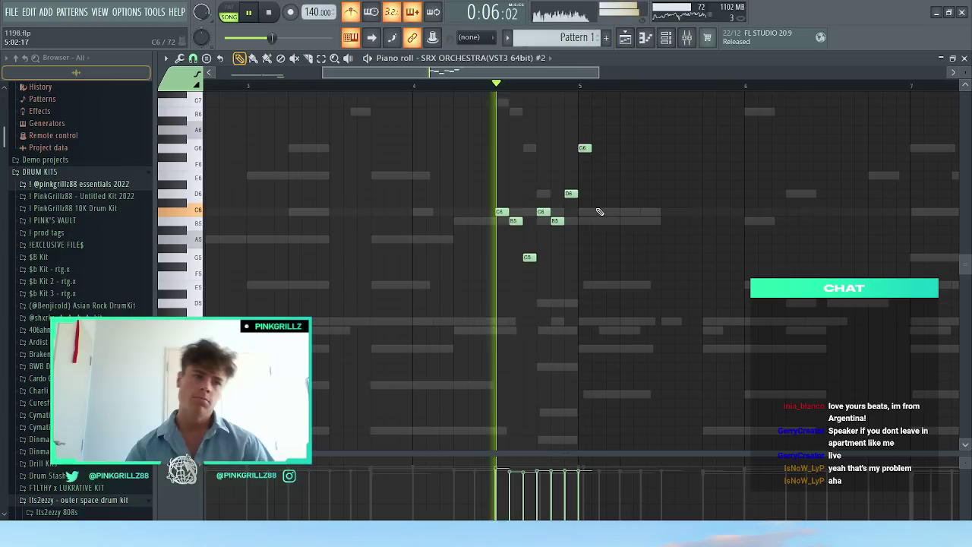
pyautogui.click(597, 205)
pyautogui.click(610, 212)
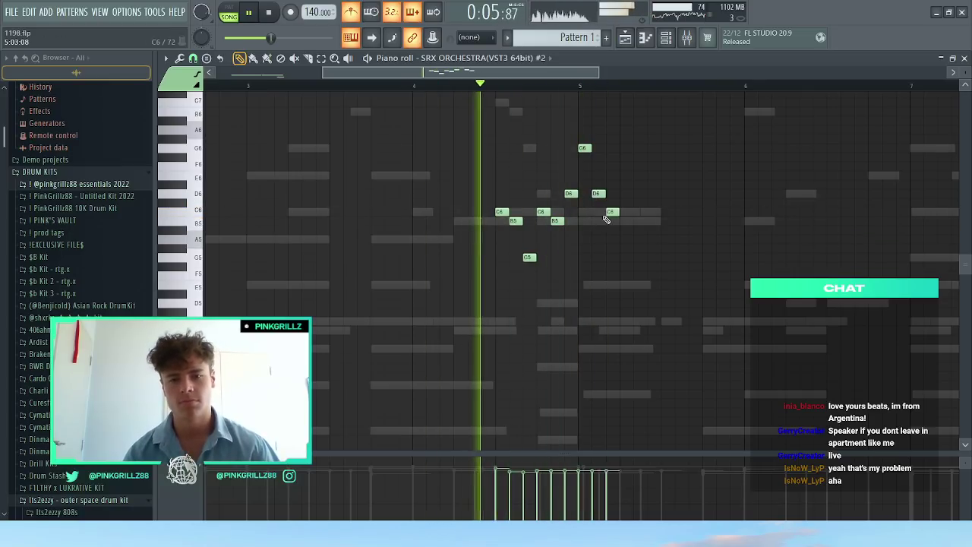
# Step: Duplicate the G6, D6, C6 figure eight times so it repeats from bar 5 into the start of bar 7
pyautogui.moveTo(619, 223); pyautogui.dragTo(577, 130)
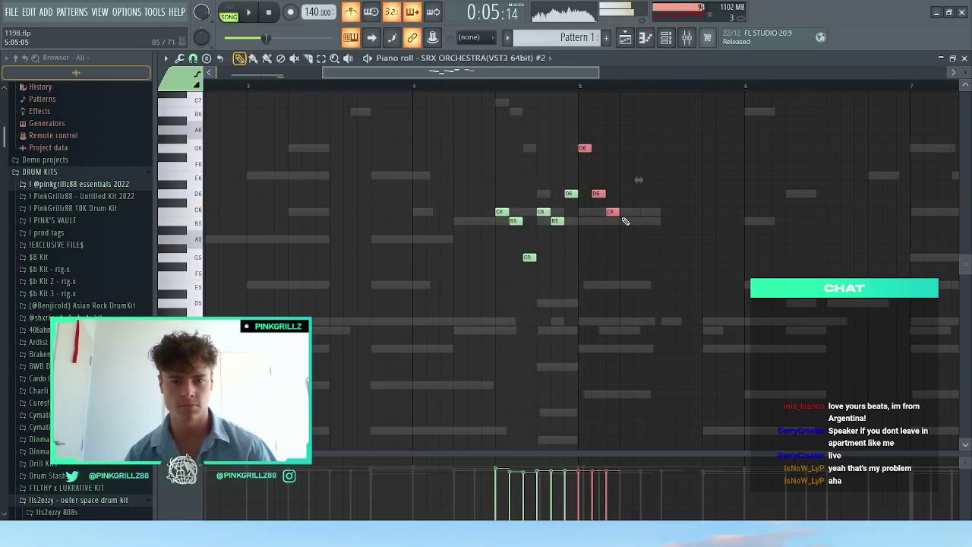
pyautogui.hotkey('ctrl', 'b')
pyautogui.hotkey('ctrl', 'b')
pyautogui.hotkey('ctrl', 'b')
pyautogui.scroll(-3, 644, 215)
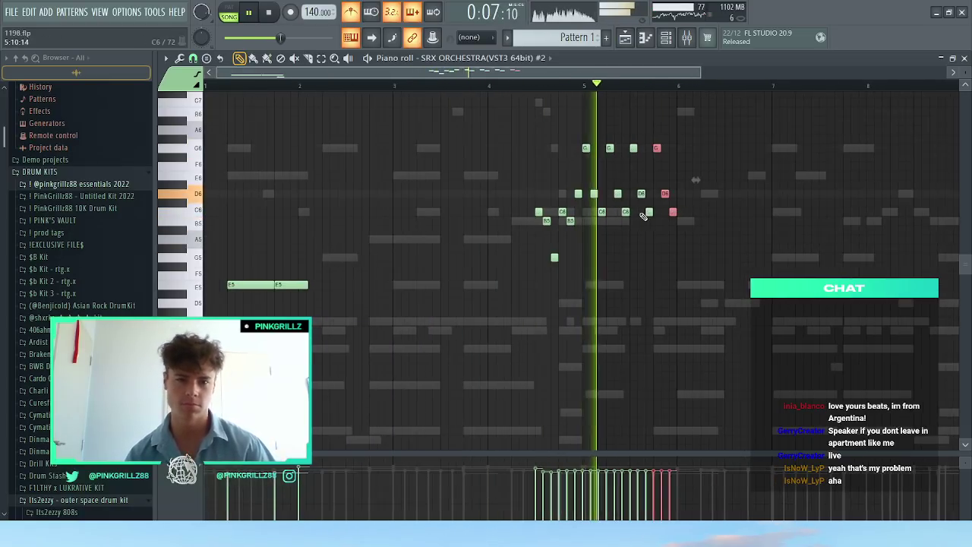
pyautogui.scroll(2, 684, 216)
pyautogui.hotkey('ctrl', 'b')
pyautogui.hotkey('ctrl', 'b')
pyautogui.hotkey('ctrl', 'b')
pyautogui.hotkey('ctrl', 'b')
pyautogui.hotkey('ctrl', 'b')
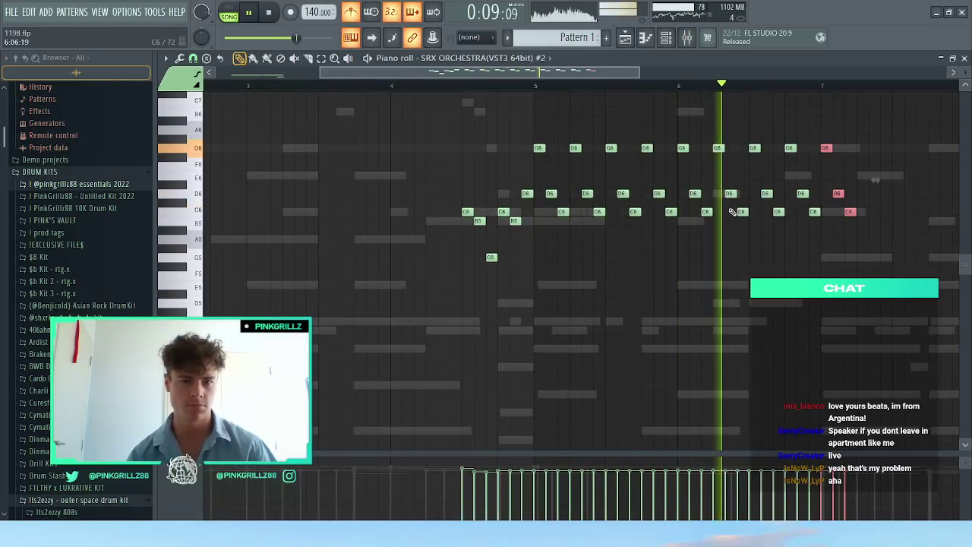
# Step: Change the second and third notes of the bar 7 figure to E6 and C7
pyautogui.press('space')
pyautogui.press('space')
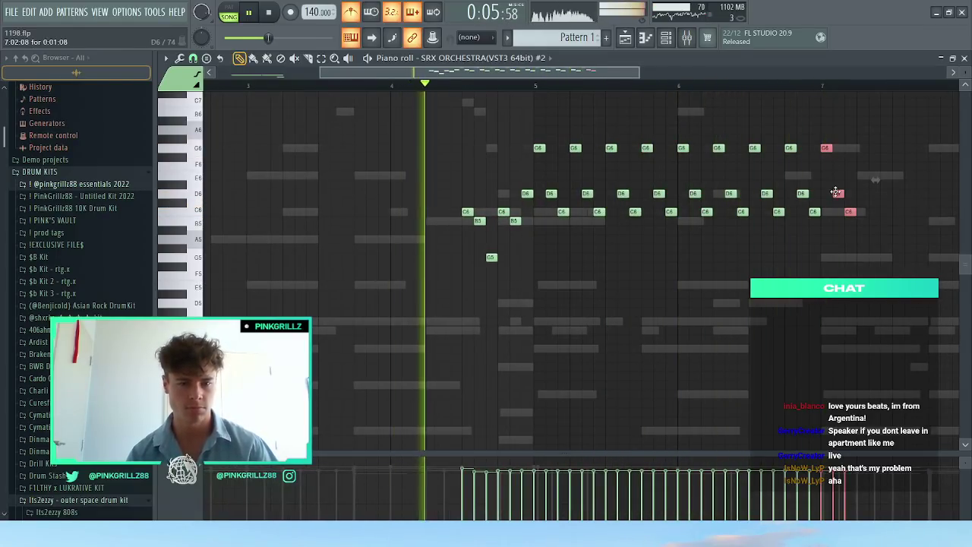
pyautogui.click(836, 165)
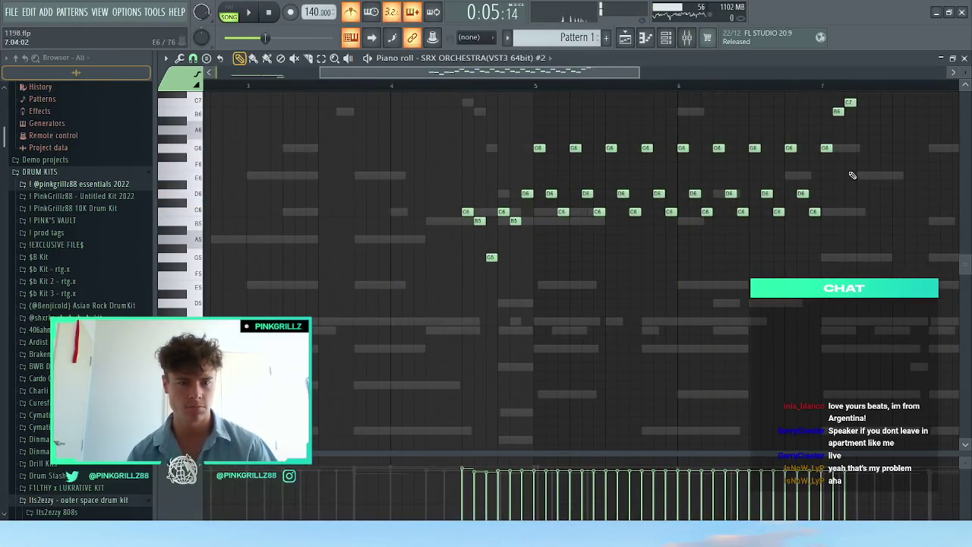
pyautogui.rightClick(837, 130)
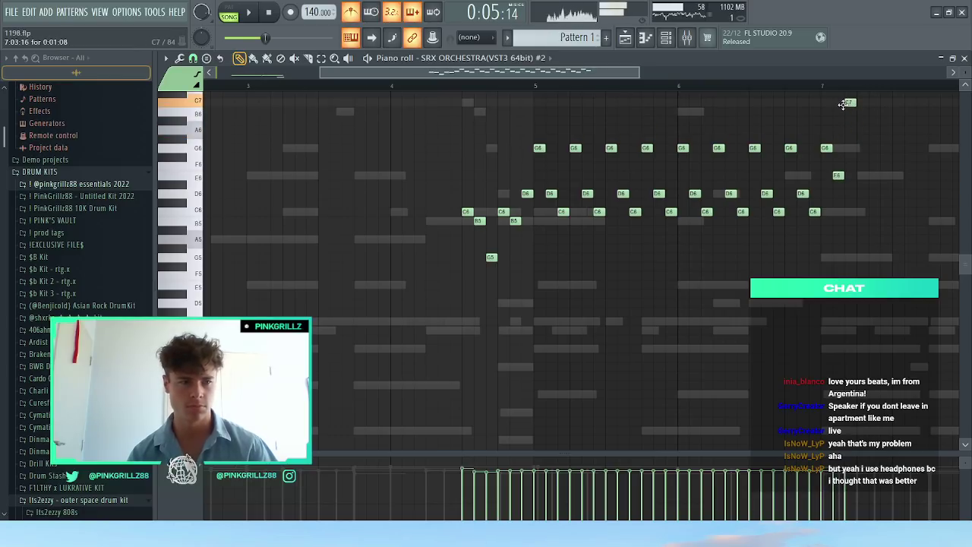
# Step: Lower the first two notes of the bar 7 figure by an octave and move its C7 down to C5
pyautogui.moveTo(829, 111); pyautogui.dragTo(890, 231)
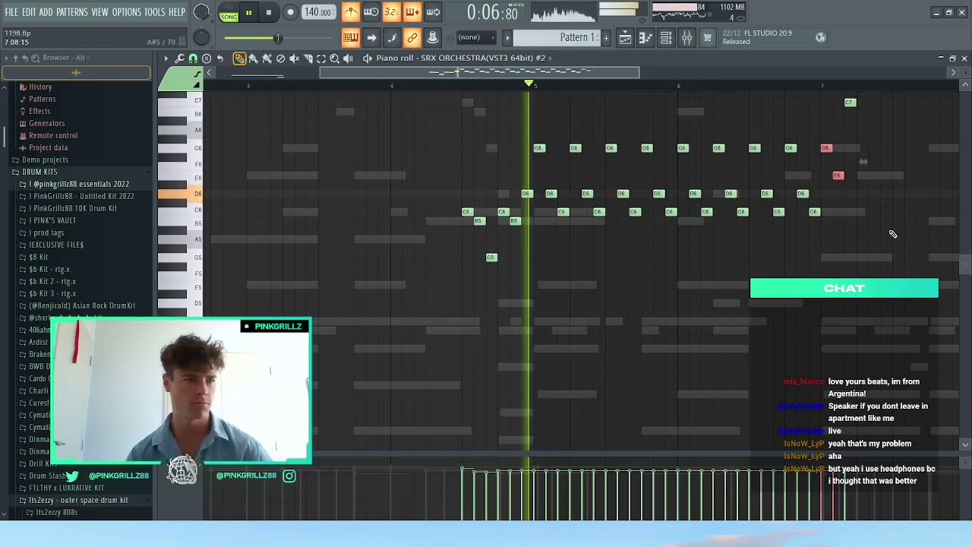
pyautogui.hotkey('ctrl', 'Down')
pyautogui.scroll(-2, 824, 226)
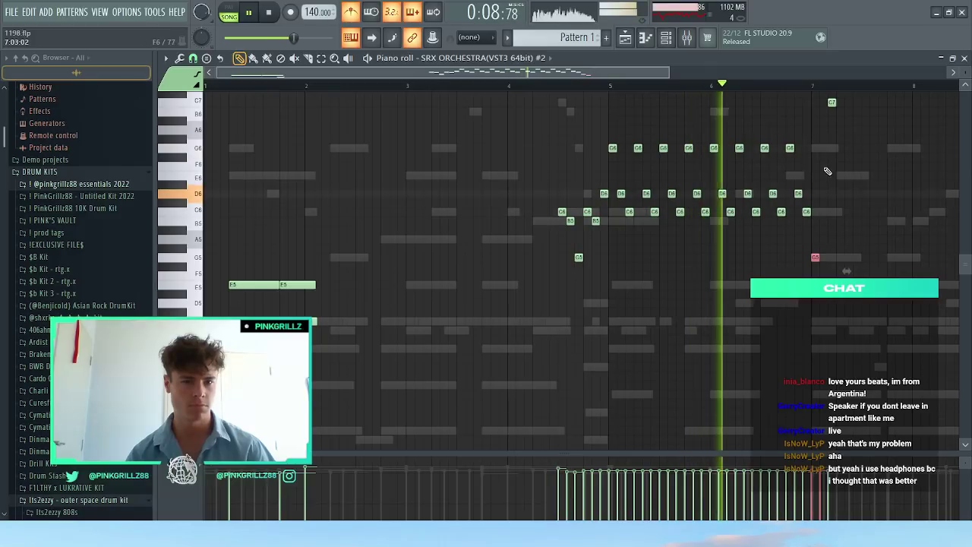
pyautogui.moveTo(829, 129); pyautogui.dragTo(854, 86)
pyautogui.hotkey('ctrl', 'Down')
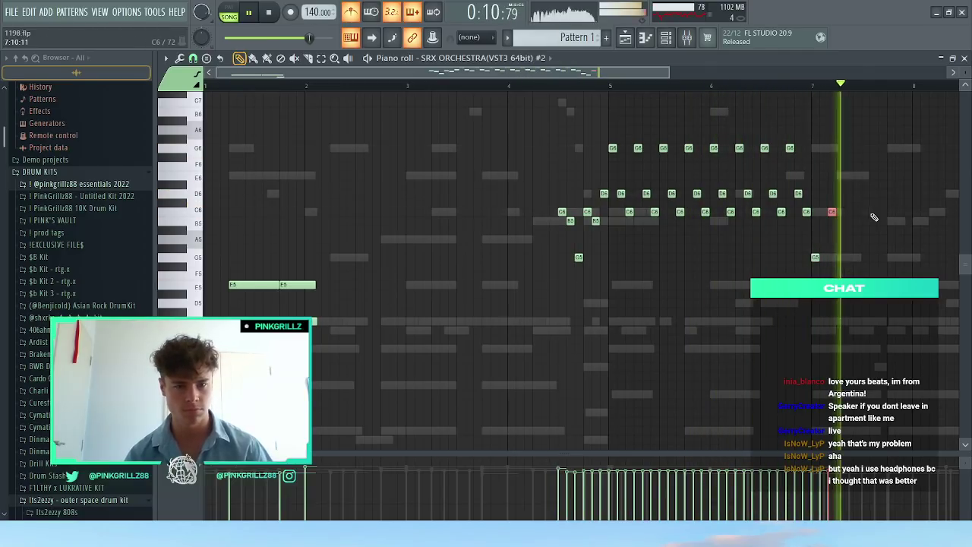
pyautogui.scroll(2, 825, 221)
pyautogui.moveTo(834, 214); pyautogui.dragTo(835, 322)
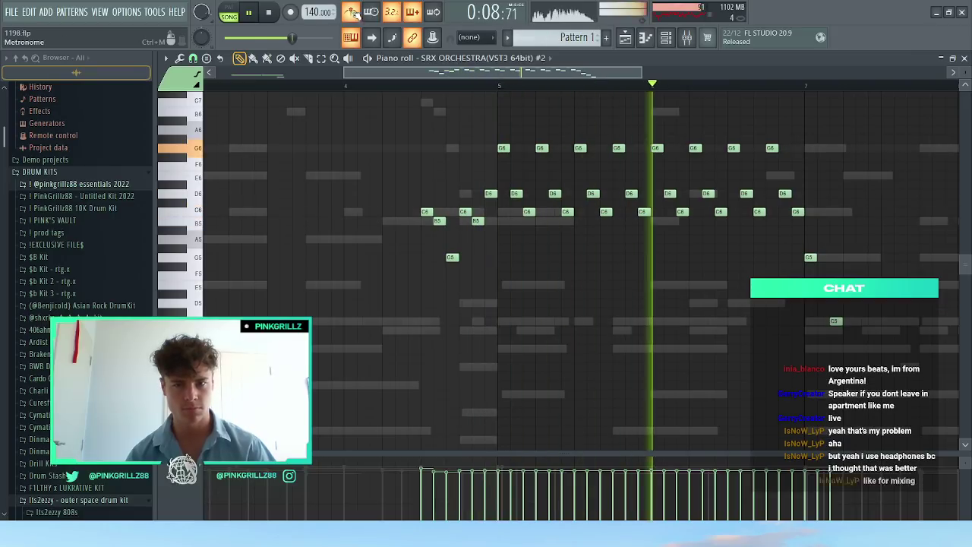
# Step: Duplicate the lowered three-note figure from bar 7 repeatedly into the start of bar 8
pyautogui.moveTo(814, 239); pyautogui.dragTo(884, 346)
pyautogui.hotkey('ctrl', 'b')
pyautogui.hotkey('ctrl', 'b')
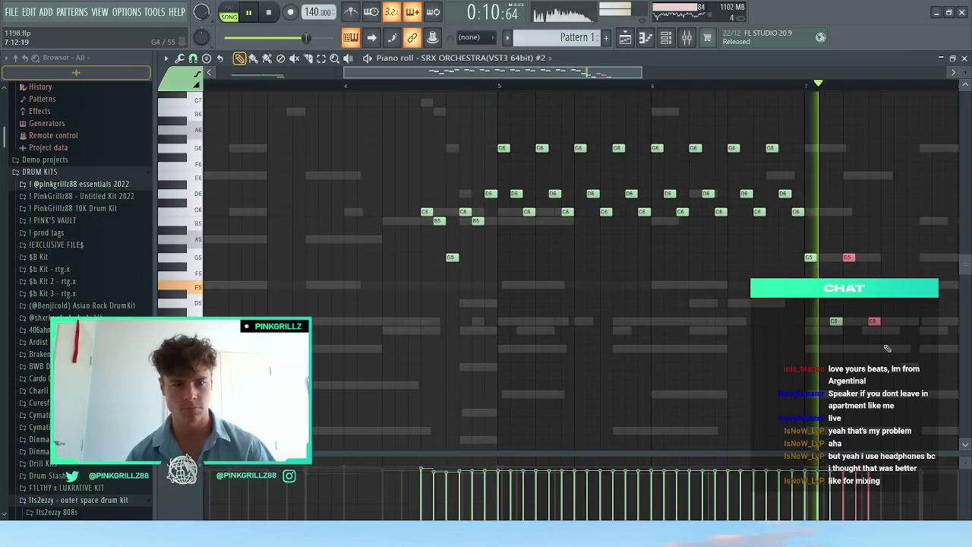
pyautogui.scroll(-2, 847, 337)
pyautogui.hotkey('ctrl', 'b')
pyautogui.hotkey('ctrl', 'b')
# Step: Raise all the repeated figures in bars 7 and 8 by one octave and replay the song
pyautogui.moveTo(757, 240); pyautogui.dragTo(964, 403)
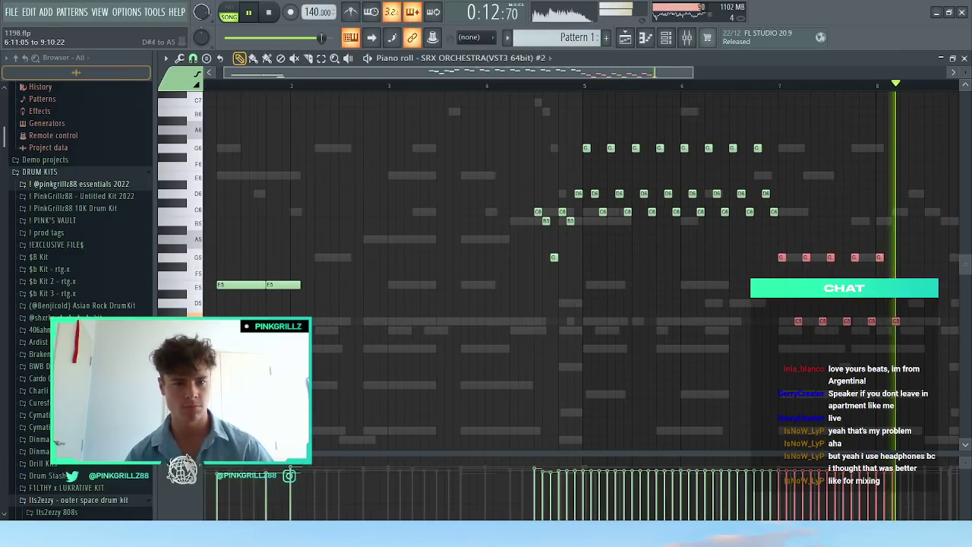
pyautogui.hotkey('ctrl', 'Up')
pyautogui.press('space')
pyautogui.press('space')
# Step: Raise the G6 at the start of bar 5 to B6 and replay the passage
pyautogui.keyDown('ctrl'); pyautogui.click(654, 323); pyautogui.keyUp('ctrl')
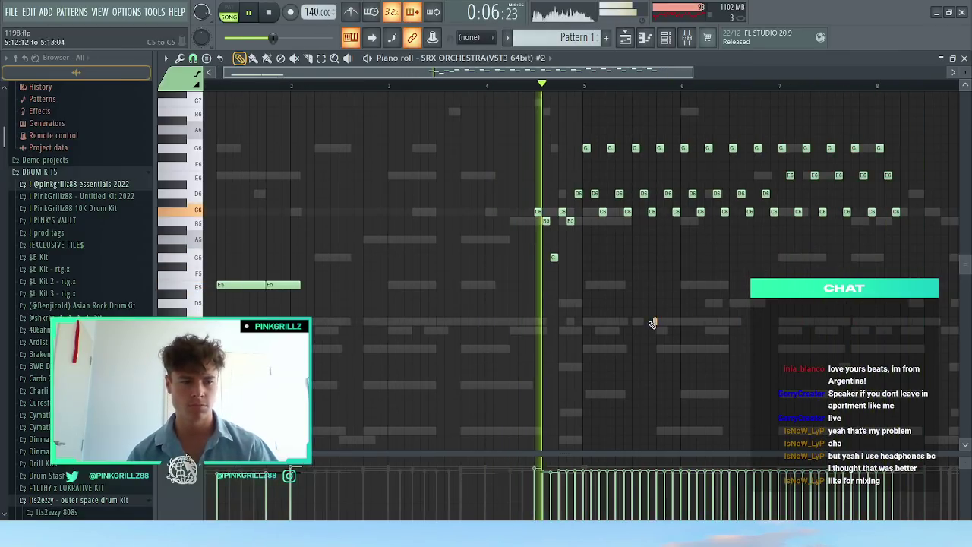
pyautogui.scroll(1, 590, 271)
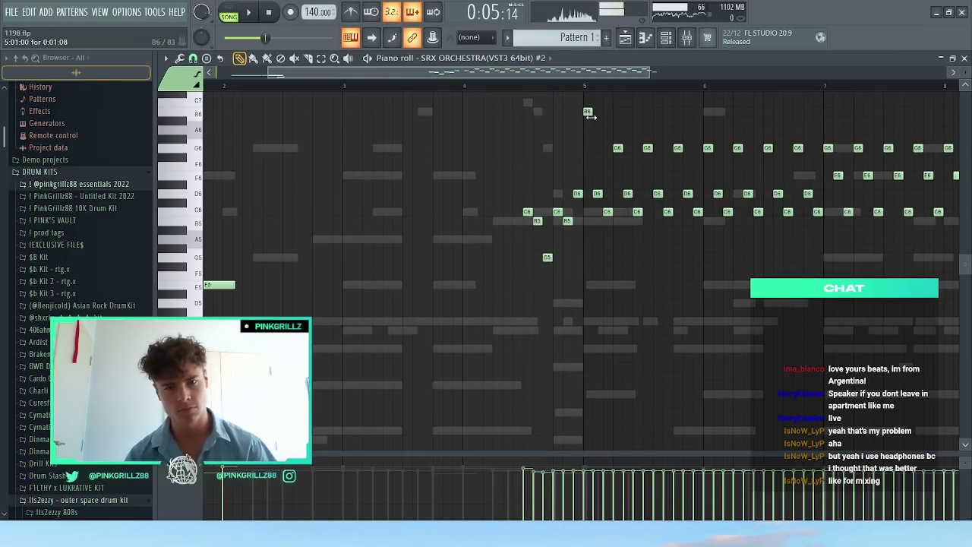
pyautogui.press('space')
pyautogui.keyDown('ctrl'); pyautogui.click(598, 195); pyautogui.keyUp('ctrl')
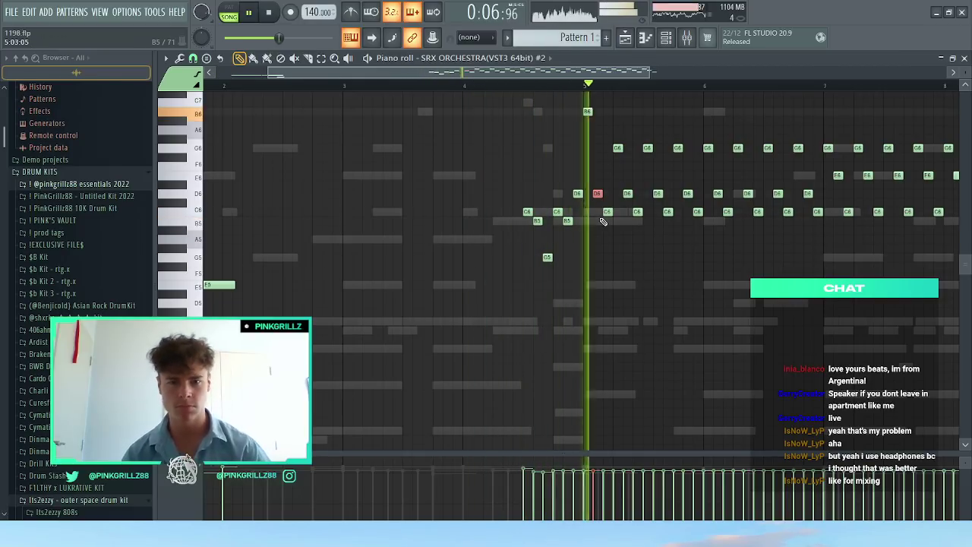
pyautogui.press('space')
pyautogui.press('space')
pyautogui.keyDown('ctrl'); pyautogui.click(600, 221); pyautogui.keyUp('ctrl')
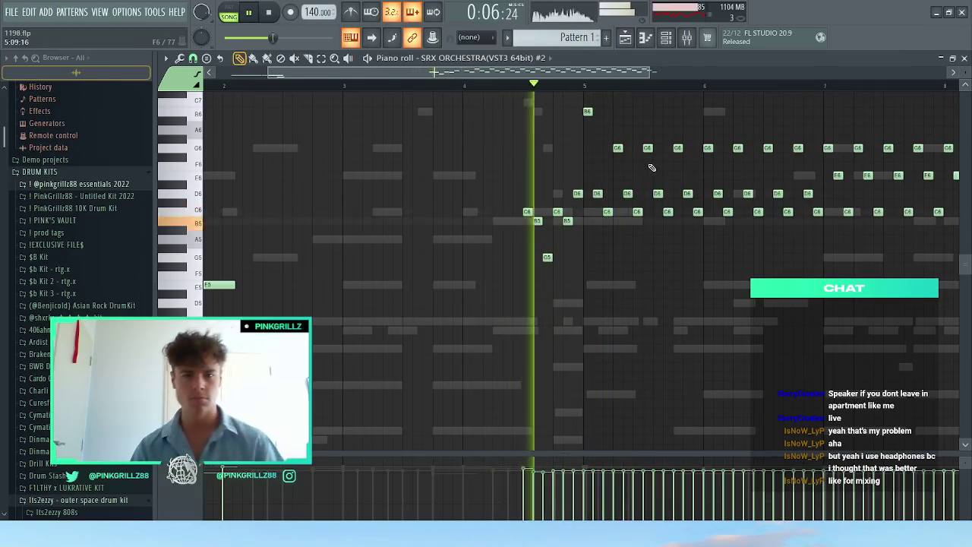
# Step: Replace the notes in bars 7 and 8 with a duplicate of the bar 5 and 6 pattern
pyautogui.scroll(3, 651, 167)
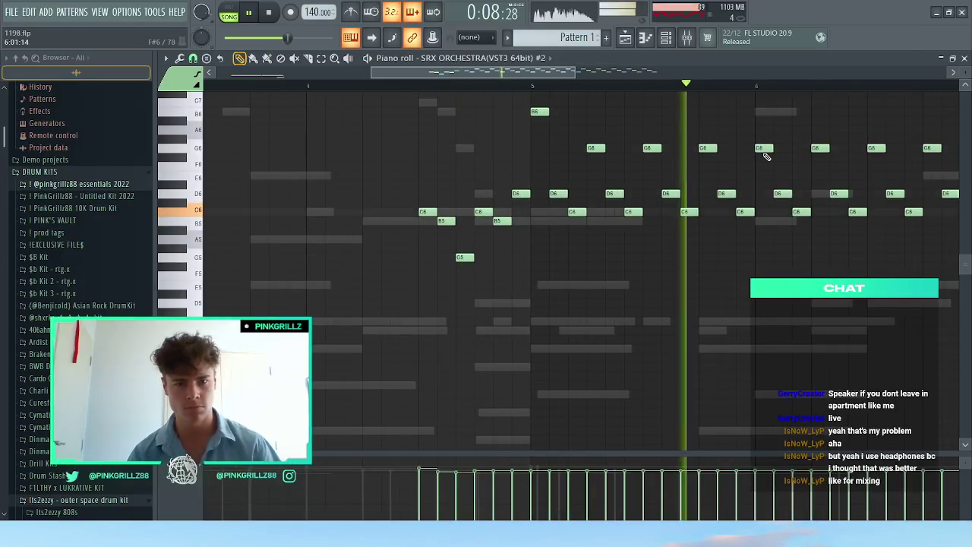
pyautogui.scroll(-4, 790, 155)
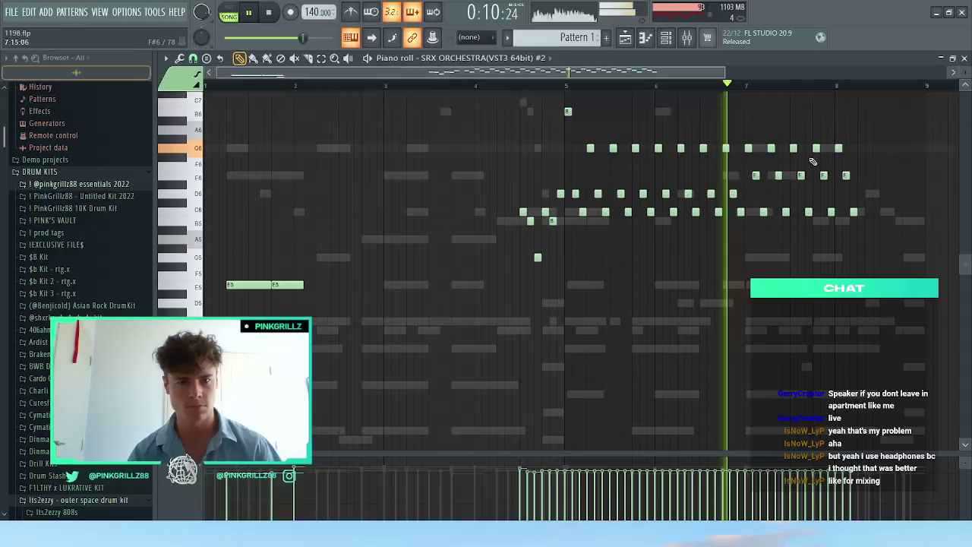
pyautogui.moveTo(790, 233); pyautogui.dragTo(572, 108)
pyautogui.hotkey('ctrl', 'b')
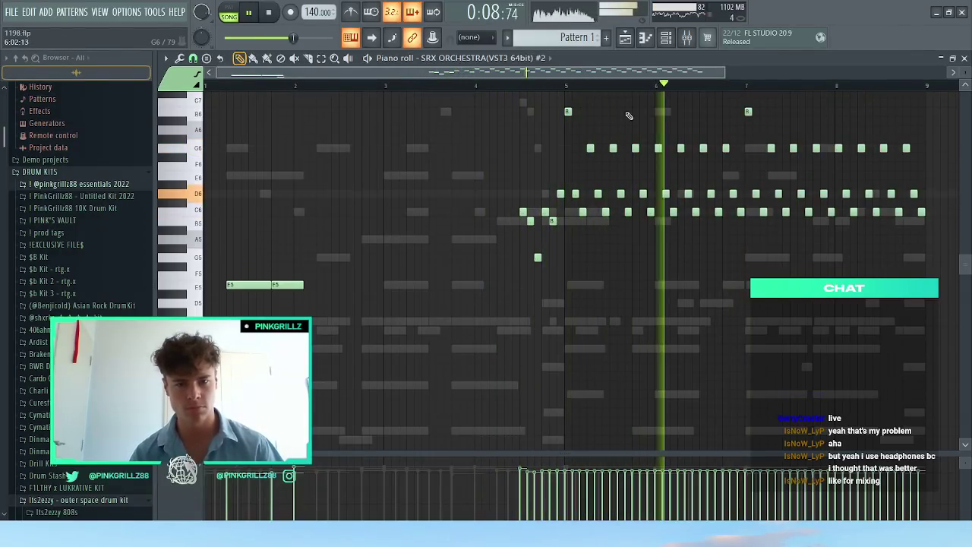
# Step: Change the D6 near the start of bar 6 to B5
pyautogui.moveTo(682, 148); pyautogui.dragTo(658, 148)
pyautogui.click(677, 149)
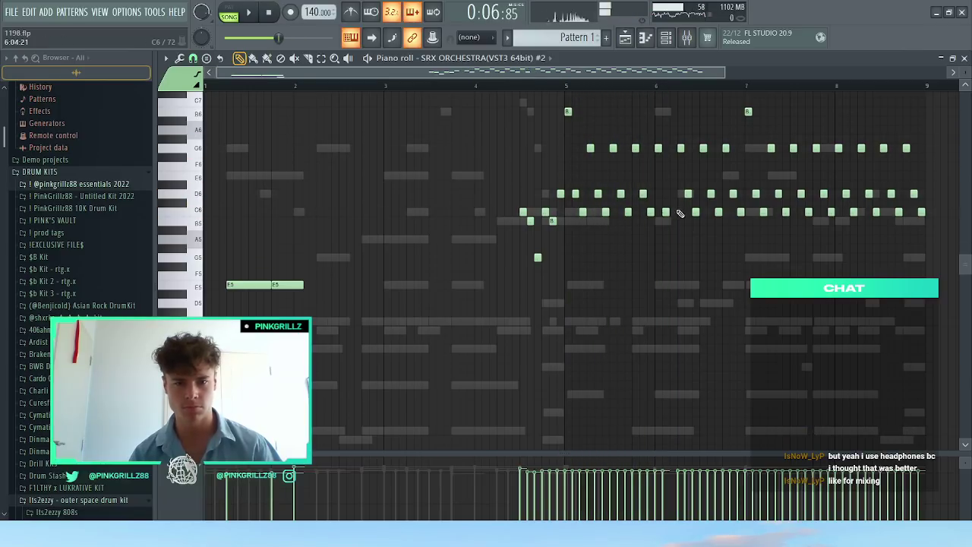
pyautogui.scroll(2, 682, 222)
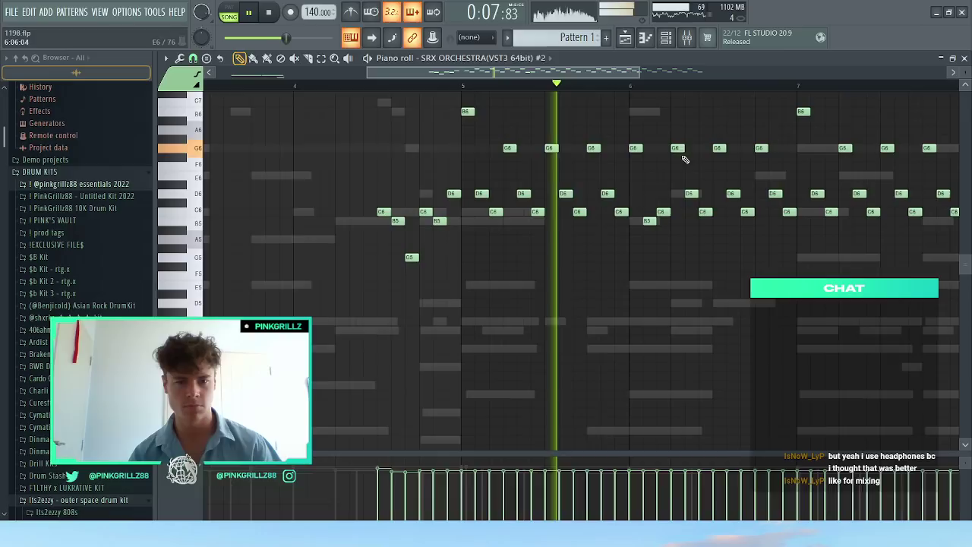
# Step: Try the B5 and C6 near the start of bar 6 one octave higher, and move them back down
pyautogui.moveTo(678, 134); pyautogui.dragTo(799, 235)
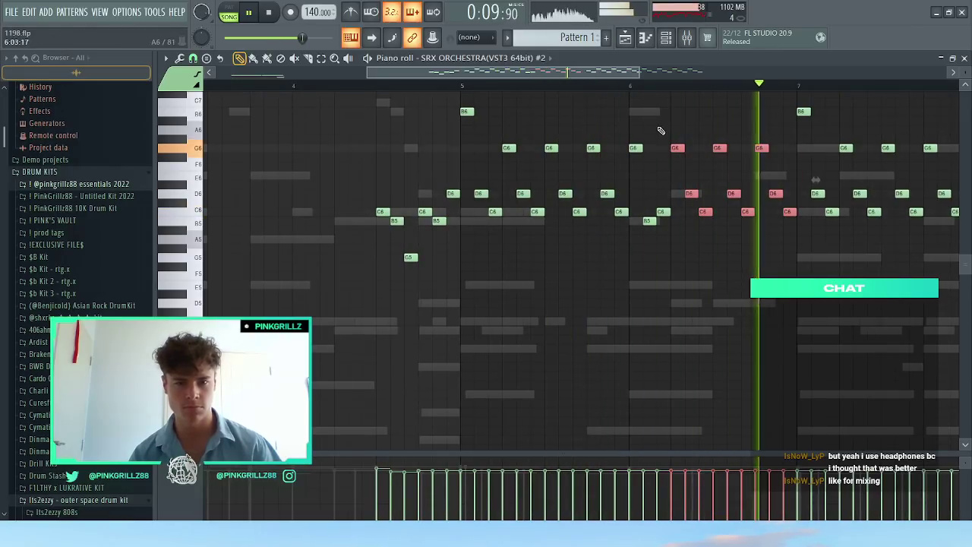
pyautogui.keyDown('ctrl'); pyautogui.click(505, 100); pyautogui.keyUp('ctrl')
pyautogui.moveTo(673, 205); pyautogui.dragTo(642, 234)
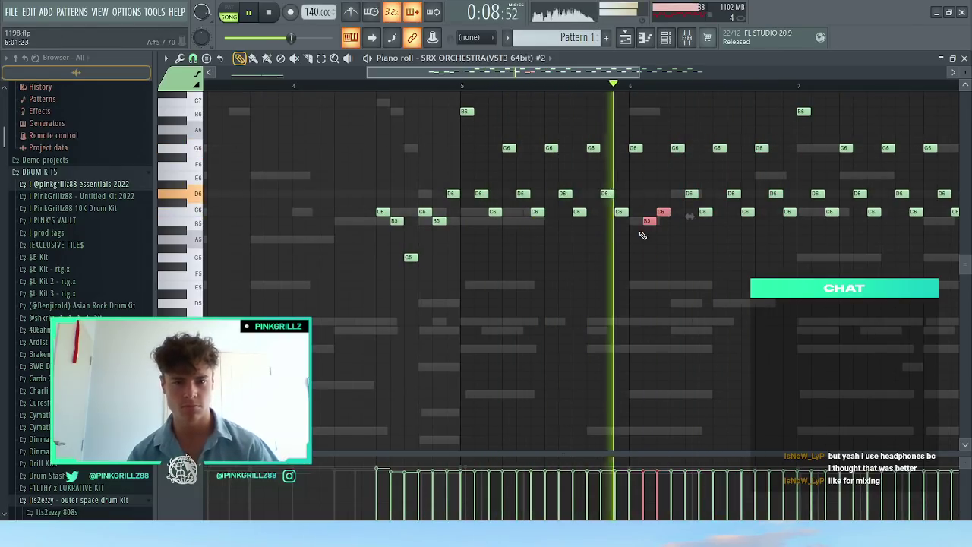
pyautogui.hotkey('ctrl', 'Up')
pyautogui.hotkey('ctrl', 'Down')
pyautogui.hotkey('ctrl', 'Up')
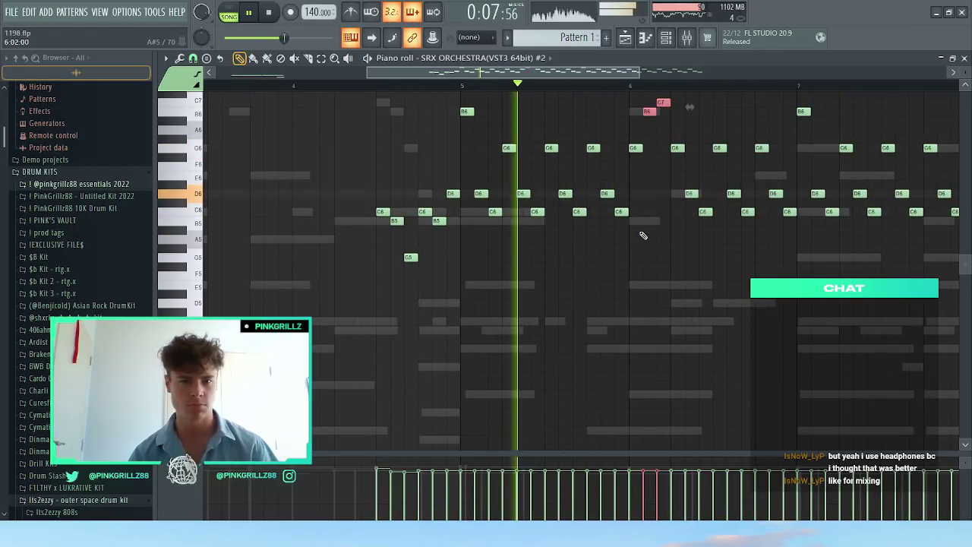
pyautogui.hotkey('ctrl', 'Down')
pyautogui.keyDown('ctrl'); pyautogui.click(663, 229); pyautogui.keyUp('ctrl')
# Step: Lower the D6 at the end of bar 5 and the next D6 in bar 6 to B5, replaying the song
pyautogui.scroll(-3, 666, 235)
pyautogui.scroll(2, 668, 232)
pyautogui.scroll(-2, 669, 232)
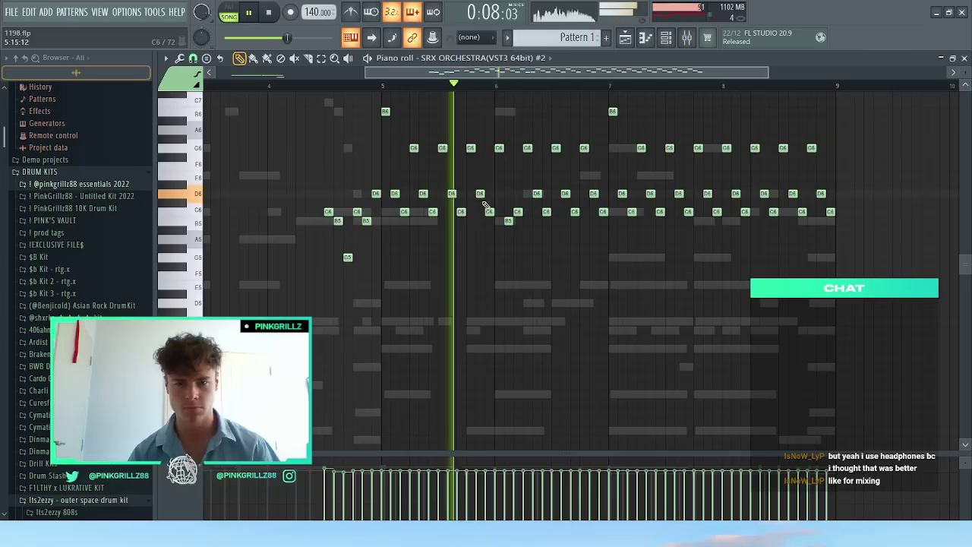
pyautogui.moveTo(480, 194); pyautogui.dragTo(480, 226)
pyautogui.press('space')
pyautogui.press('space')
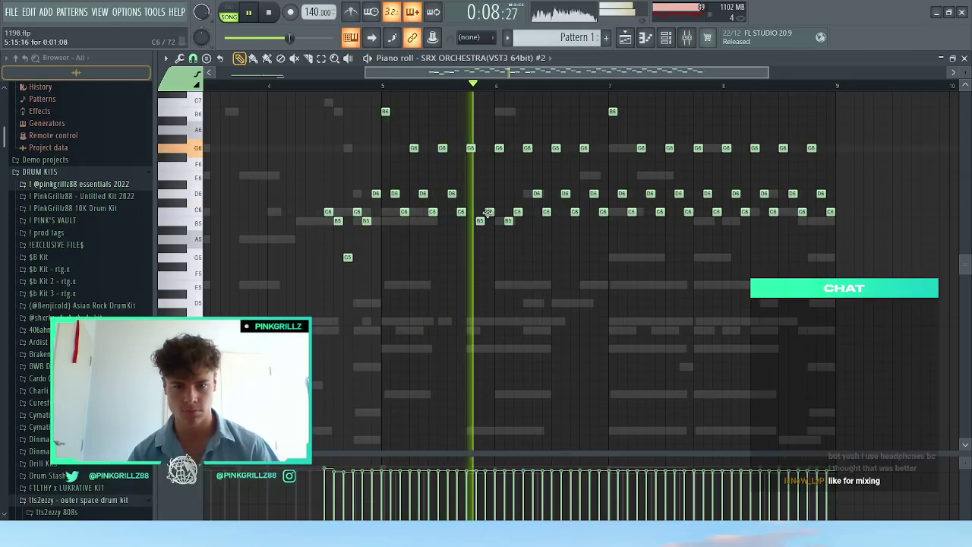
pyautogui.moveTo(537, 194); pyautogui.dragTo(537, 221)
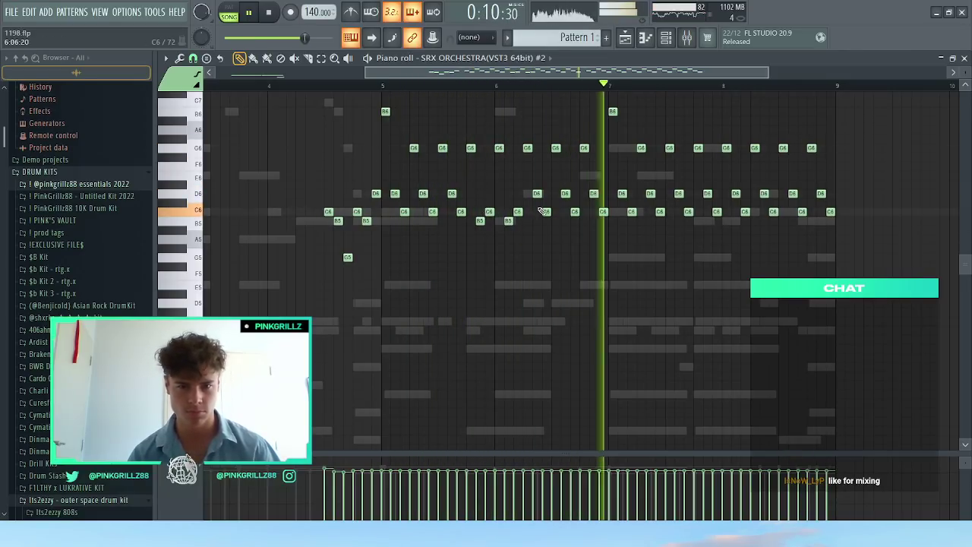
pyautogui.press('space')
pyautogui.press('space')
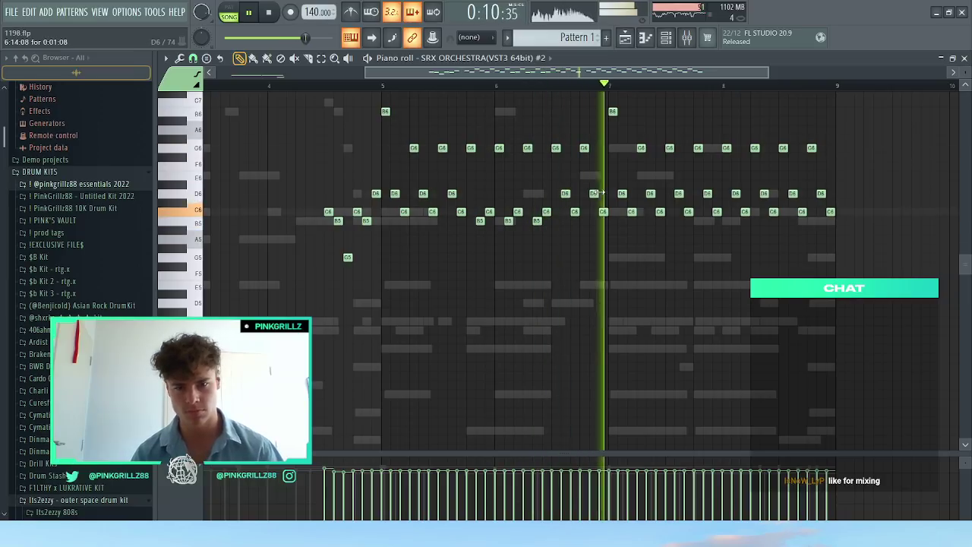
# Step: Replace the notes in bars 7 and 8 with a duplicate of the revised bar 5 and 6 pattern
pyautogui.moveTo(611, 109); pyautogui.dragTo(673, 160)
pyautogui.moveTo(941, 296); pyautogui.dragTo(946, 300)
pyautogui.press('space')
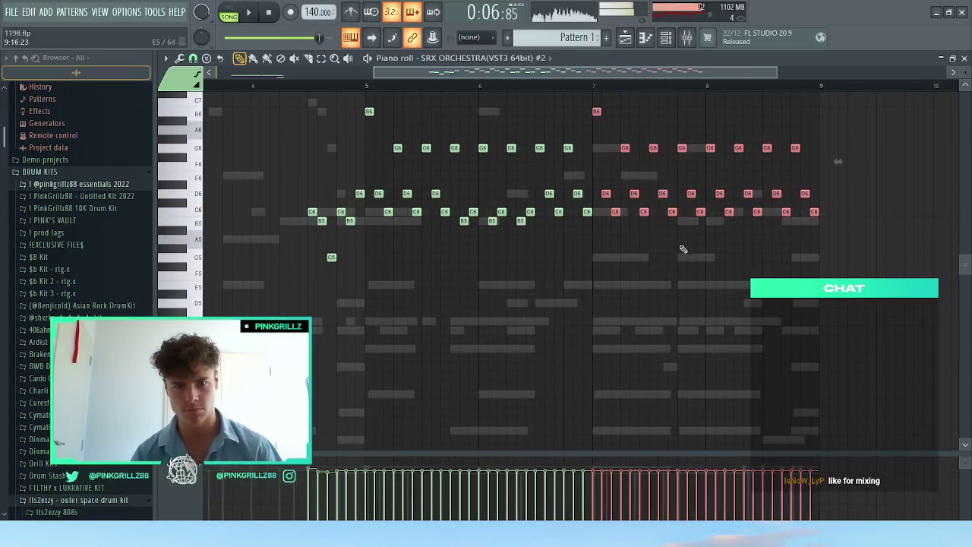
pyautogui.press('space')
pyautogui.press('Delete')
pyautogui.moveTo(642, 251); pyautogui.dragTo(370, 94)
pyautogui.hotkey('ctrl', 'b')
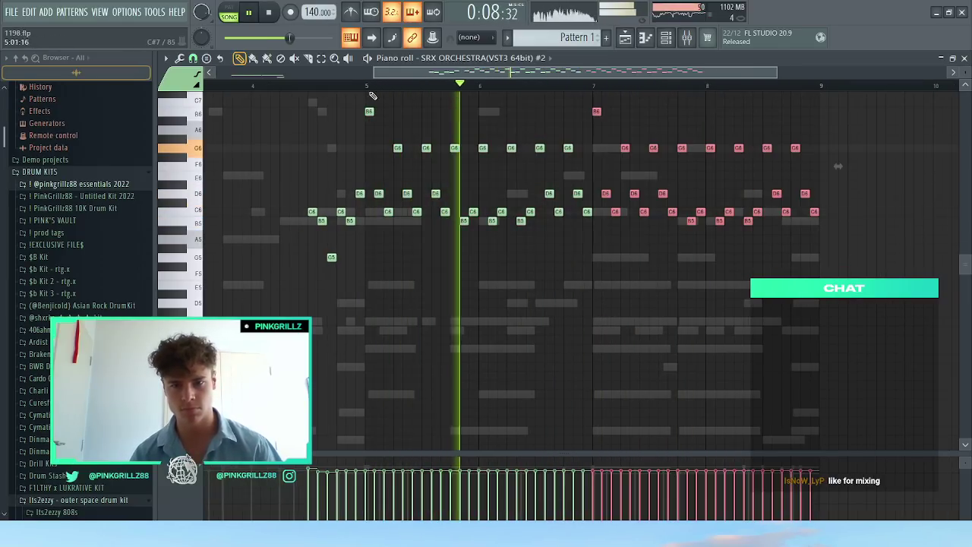
pyautogui.keyDown('ctrl'); pyautogui.click(673, 136); pyautogui.keyUp('ctrl')
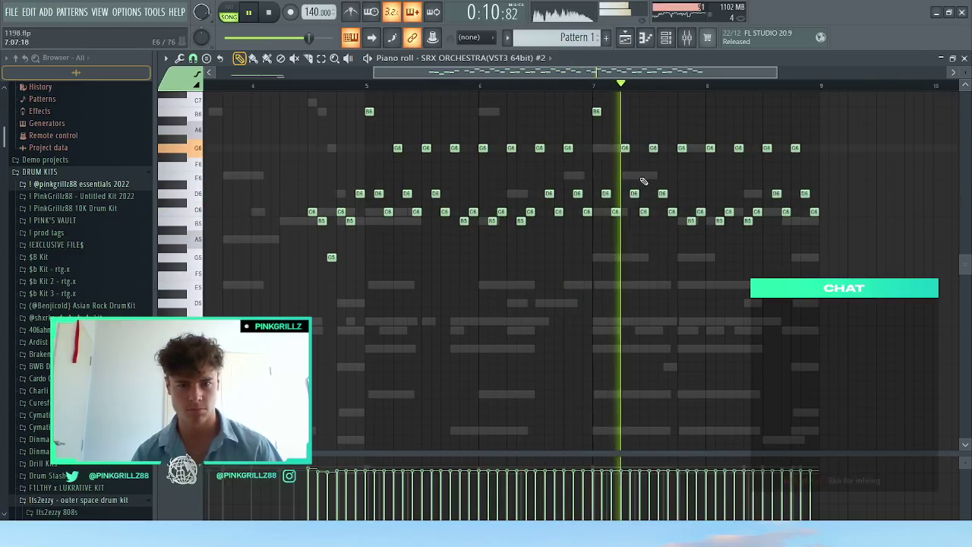
# Step: Add a high B6 followed by a C7 just after the start of bar 8, and replay the passage
pyautogui.scroll(2, 737, 170)
pyautogui.press('space')
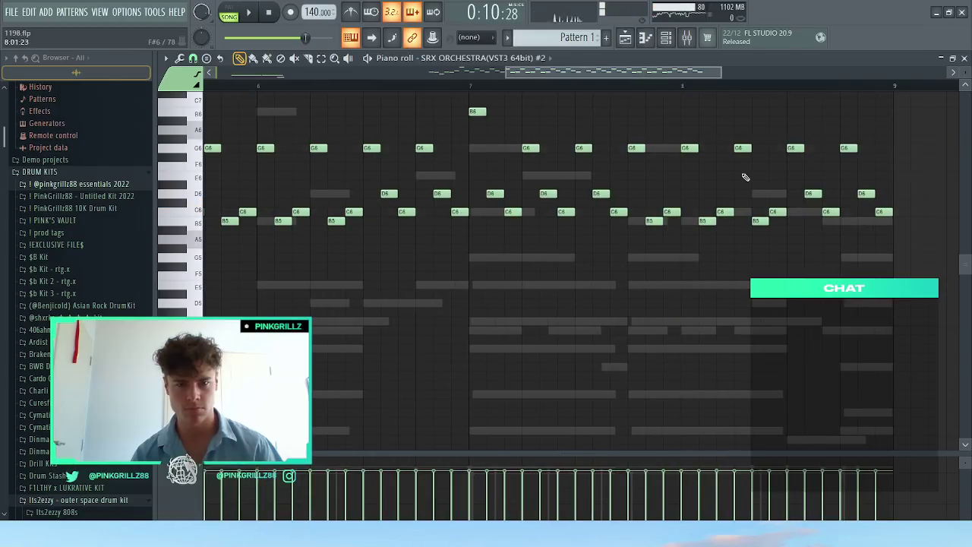
pyautogui.scroll(3, 745, 177)
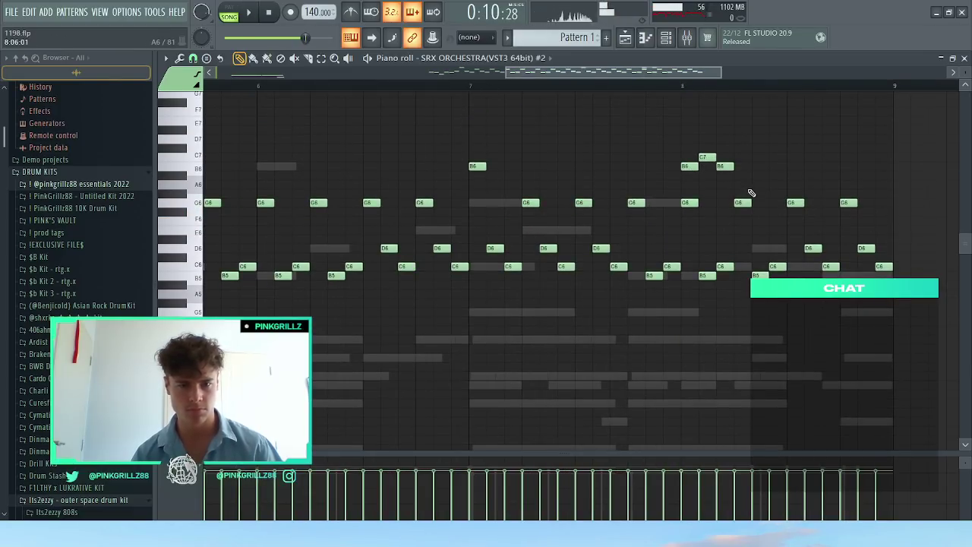
pyautogui.moveTo(738, 181)
pyautogui.mouseDown()
pyautogui.moveTo(681, 139)
pyautogui.moveTo(683, 151)
pyautogui.moveTo(738, 175)
pyautogui.moveTo(745, 165)
pyautogui.mouseUp()
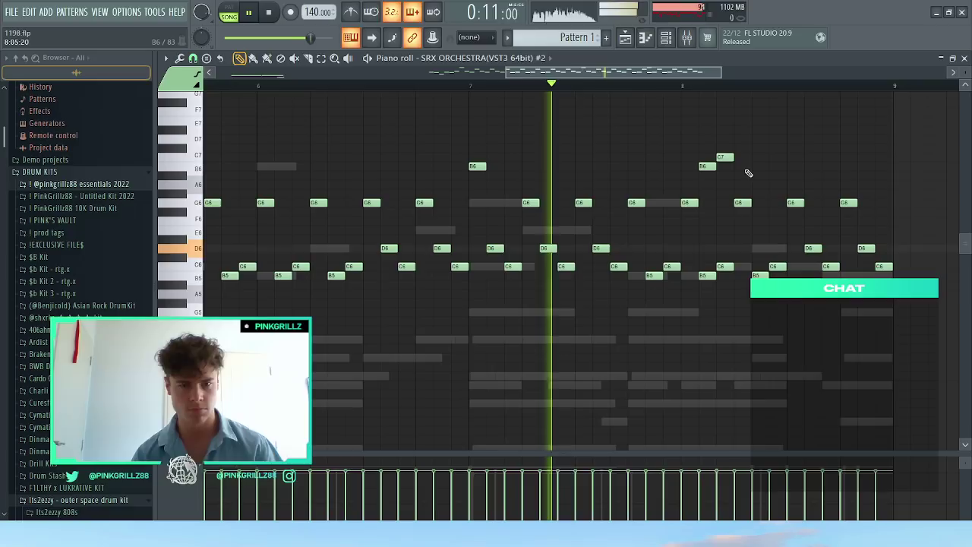
pyautogui.rightClick(744, 168)
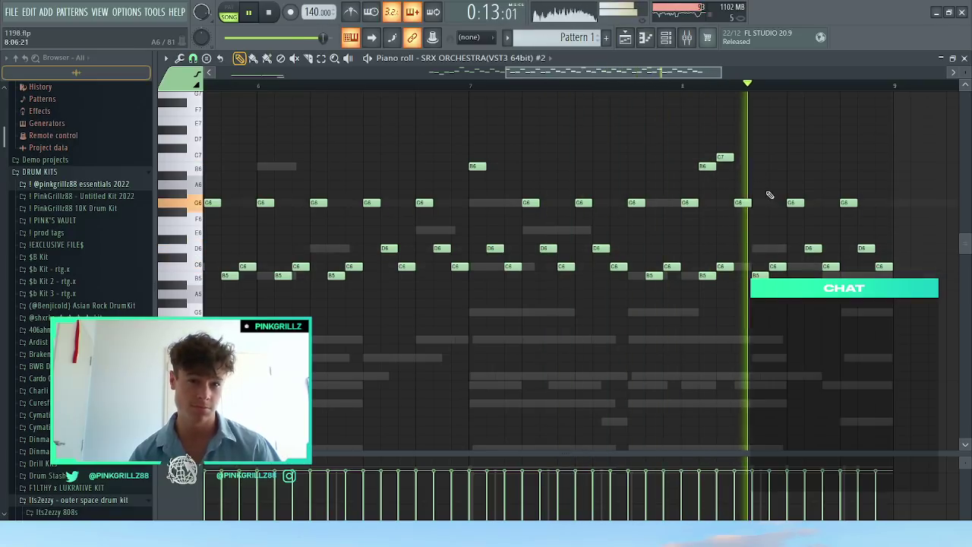
# Step: Add an E6 and a D6 in the last two note positions of bar 8, replaying the ending
pyautogui.click(884, 211)
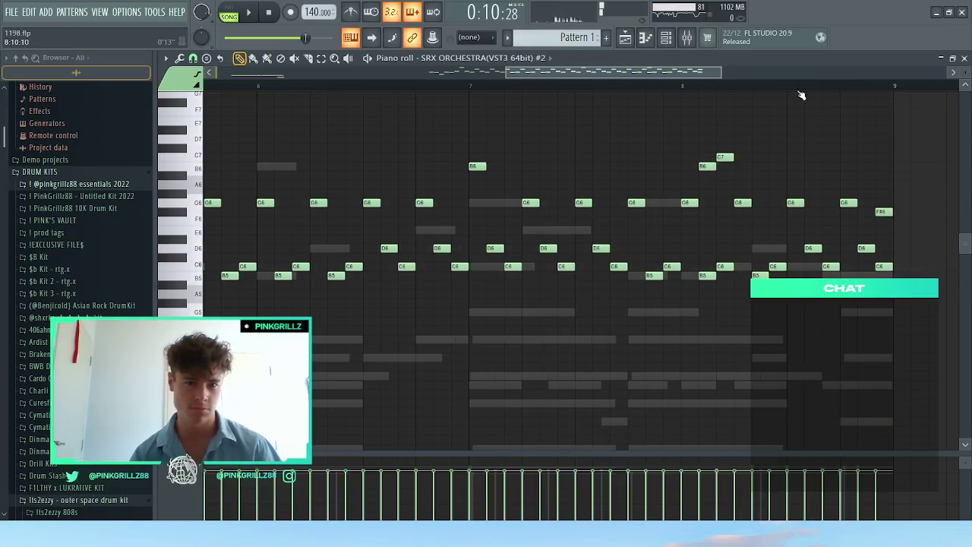
pyautogui.press('space')
pyautogui.moveTo(884, 212); pyautogui.dragTo(867, 230)
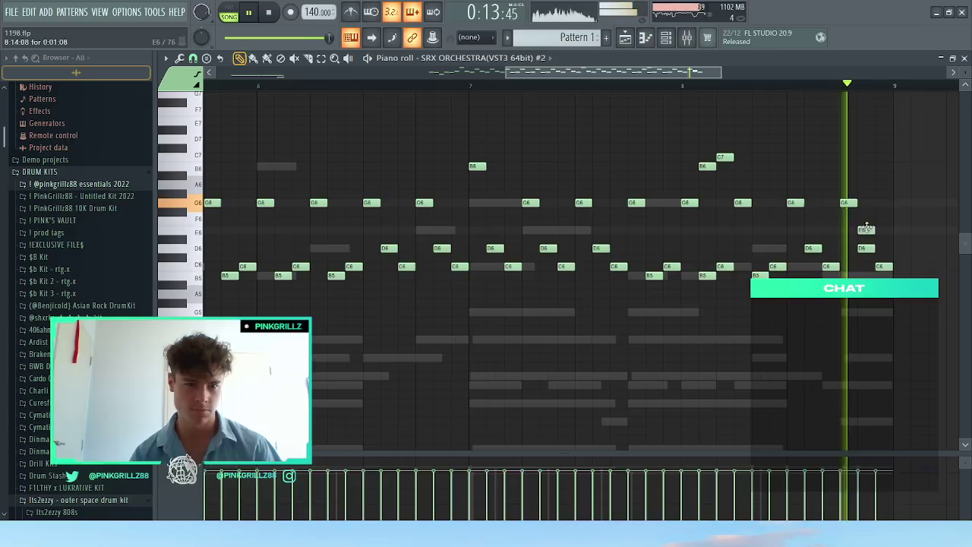
pyautogui.press('space')
pyautogui.press('space')
pyautogui.rightClick(868, 249)
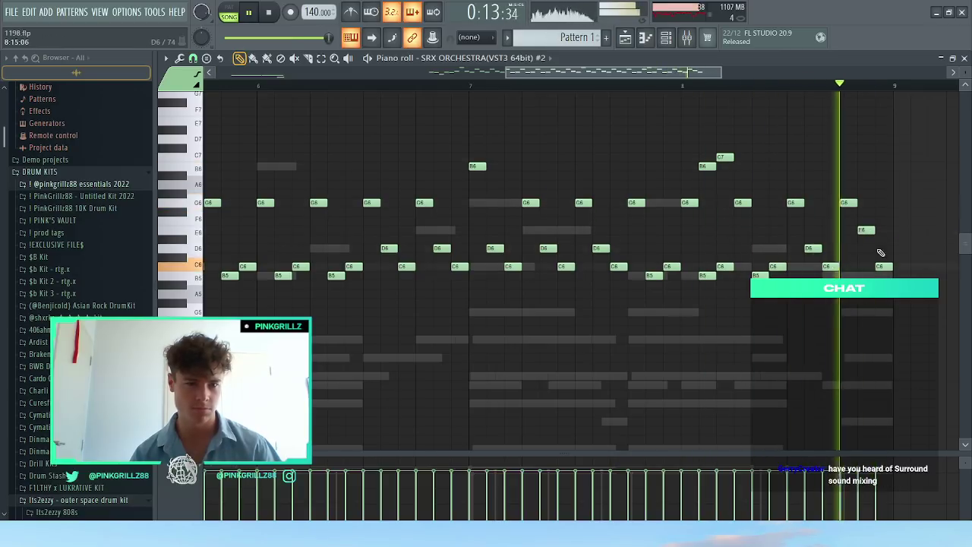
pyautogui.click(880, 251)
pyautogui.rightClick(883, 267)
pyautogui.press('space')
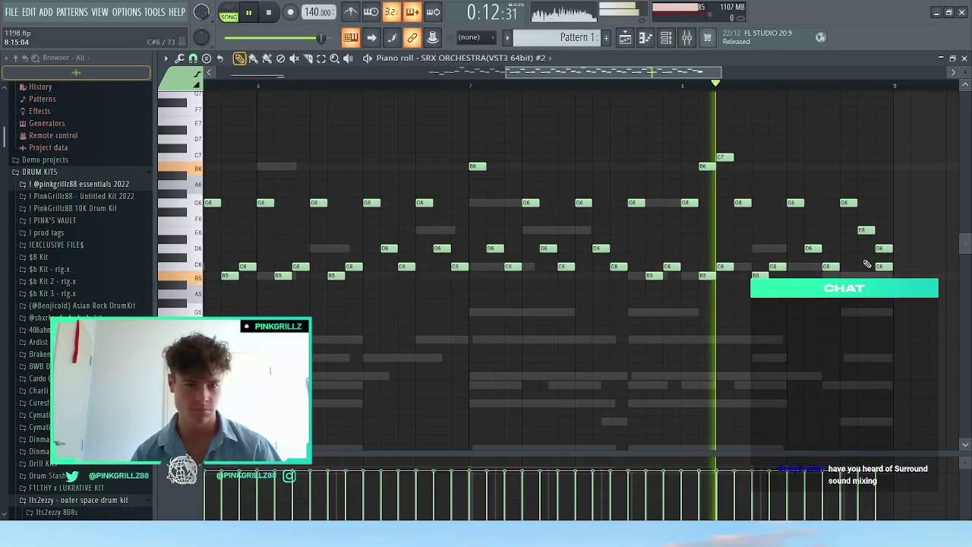
pyautogui.press('space')
# Step: Solo the SRX ORCHESTRA #2 channel and quick render Pattern 1 as an audio clip
pyautogui.scroll(-3, 881, 248)
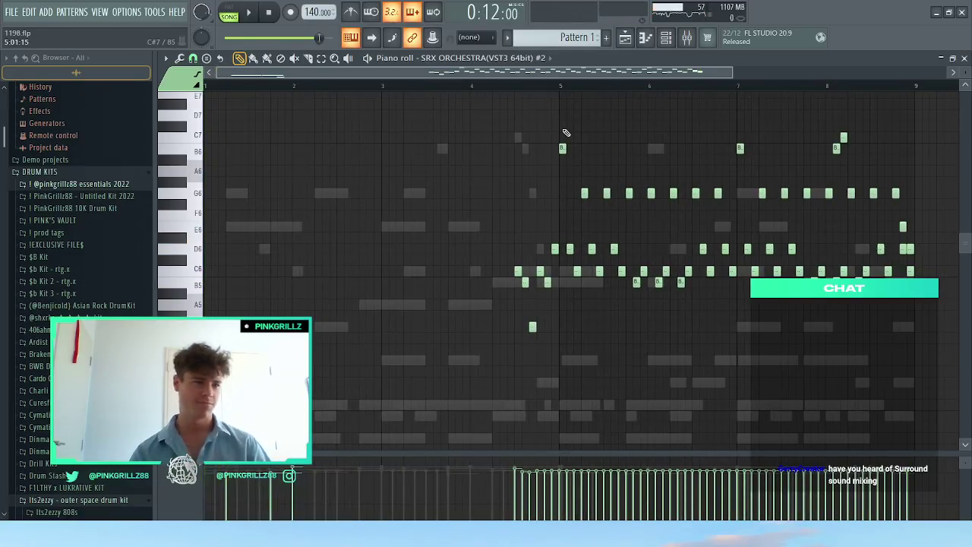
pyautogui.click(665, 42)
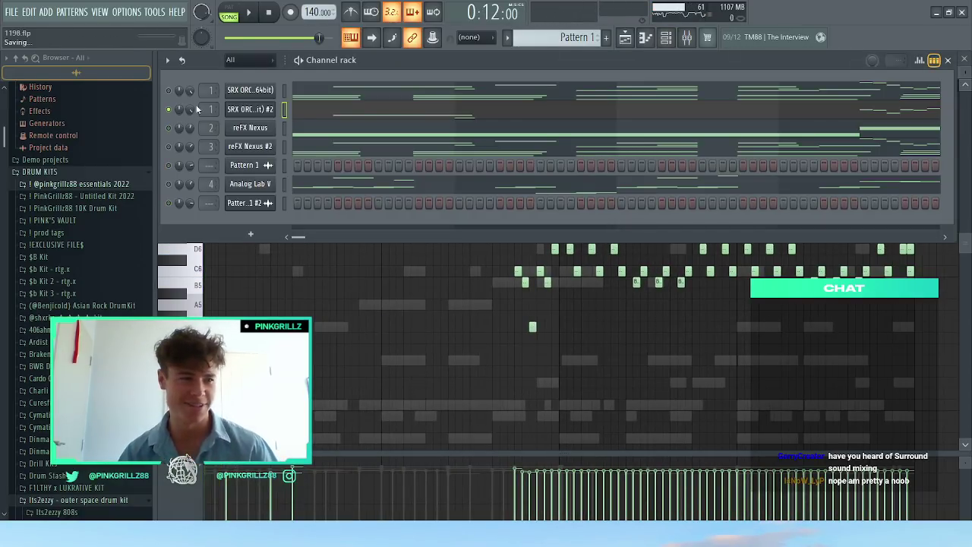
pyautogui.click(574, 37)
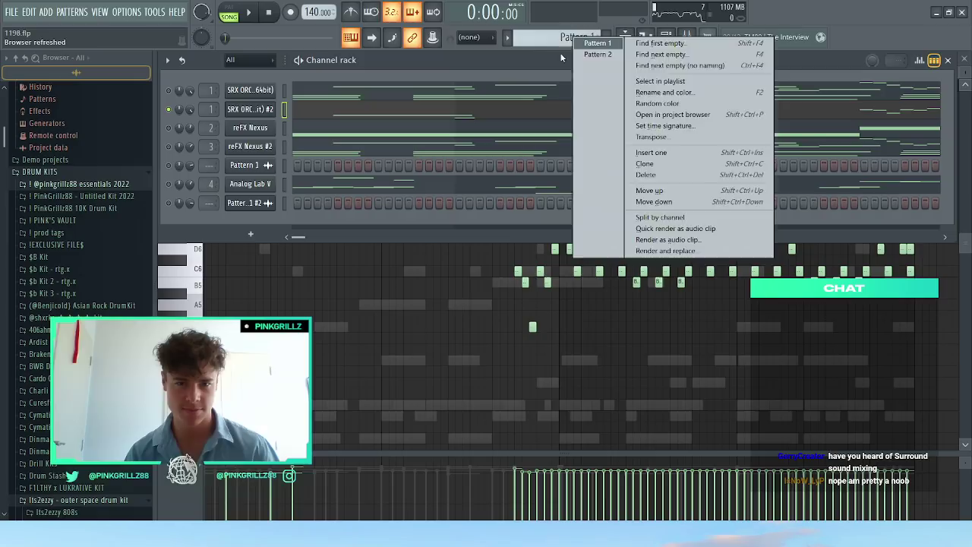
pyautogui.press('q')
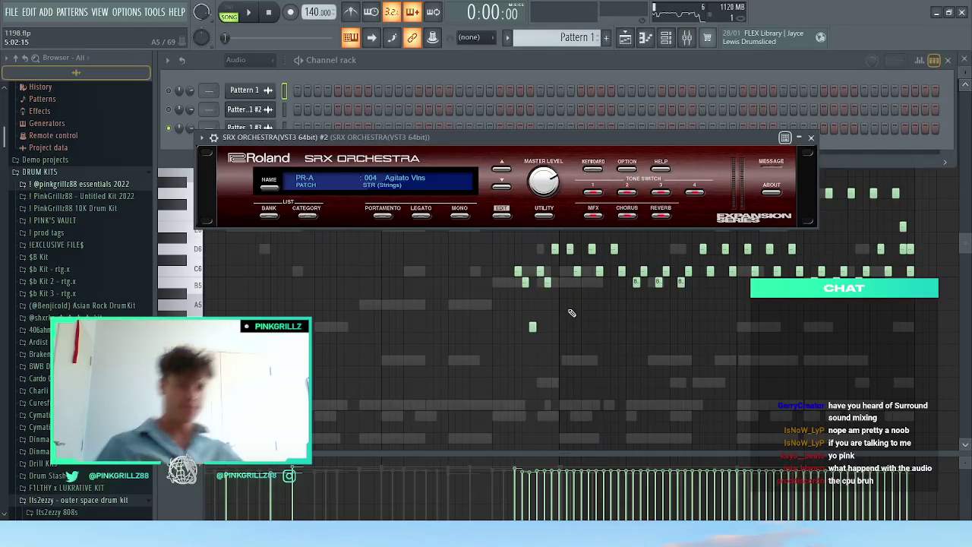
# Step: Place the rendered Pattern 1 #3 clip at the start of Track 4 in the playlist and trim it to 8 bars
pyautogui.click(629, 40)
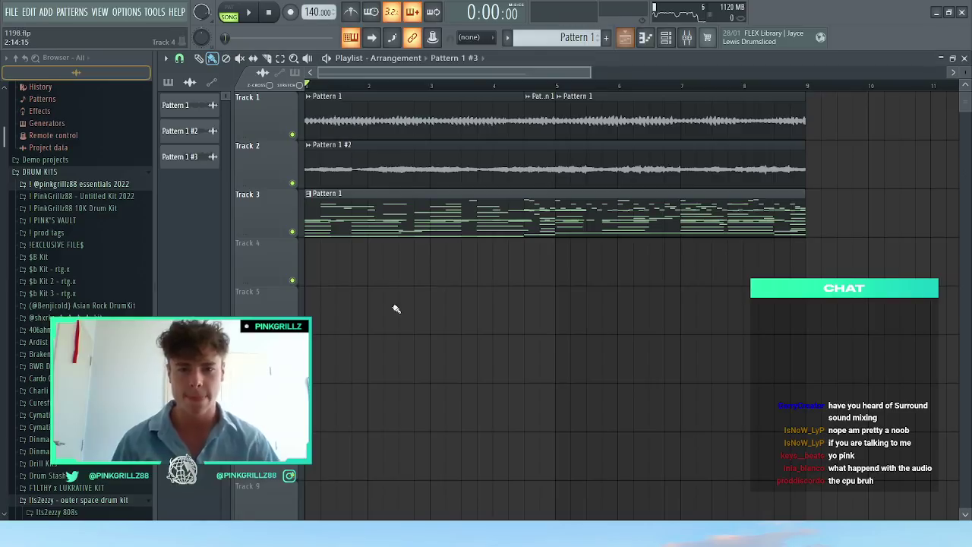
pyautogui.moveTo(390, 303); pyautogui.dragTo(322, 262)
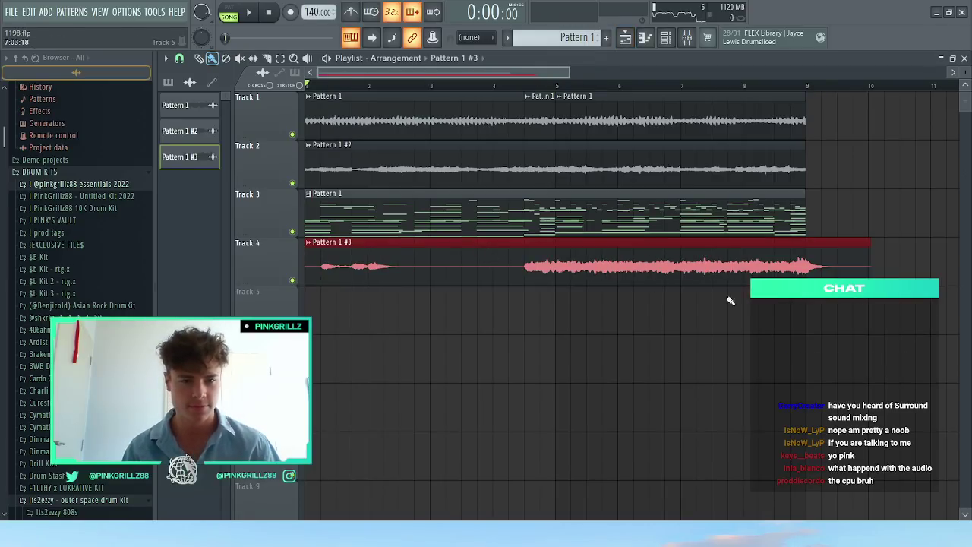
pyautogui.press('Delete')
pyautogui.press('b')
# Step: Set the Pattern 1 #3 clip's declicking mode to Transient (bleeding) and play the song from the start
pyautogui.doubleClick(685, 266)
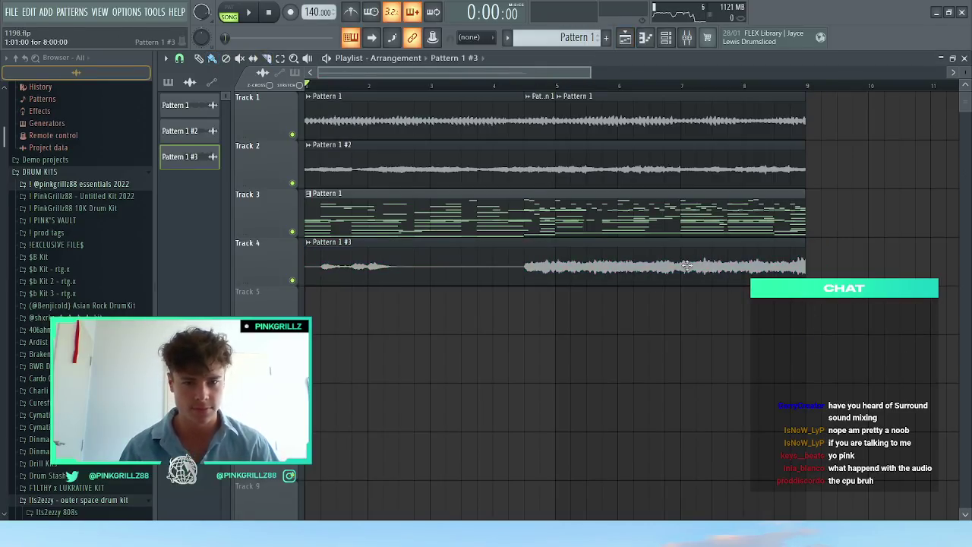
pyautogui.click(300, 246)
pyautogui.click(289, 279)
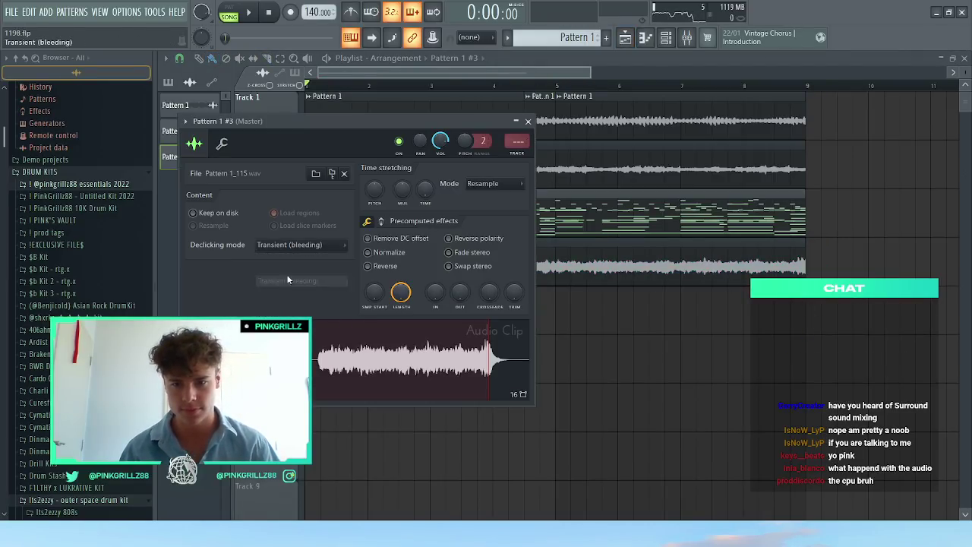
pyautogui.press('Escape')
pyautogui.press('space')
pyautogui.doubleClick(380, 255)
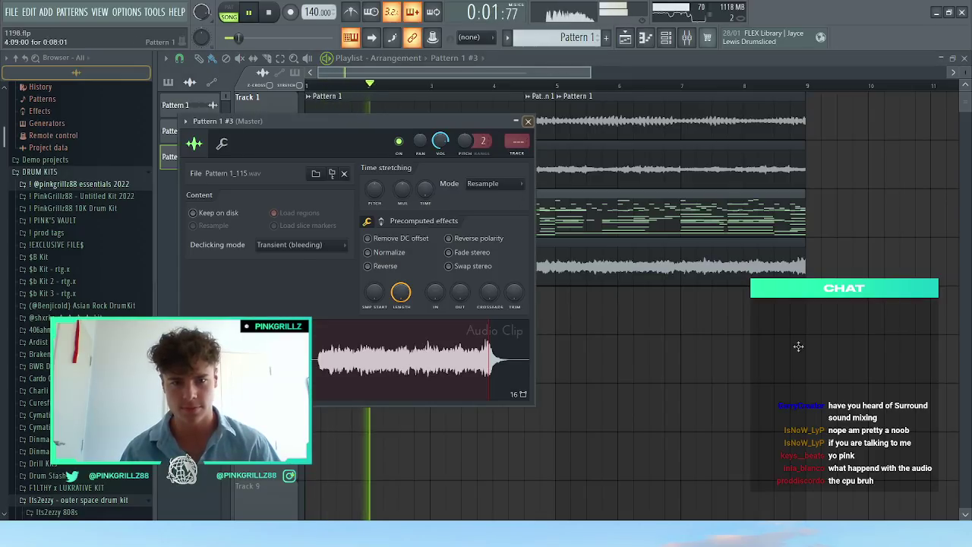
pyautogui.press('Escape')
pyautogui.press('space')
# Step: Run one of the built-in macros on the project
pyautogui.click(154, 12)
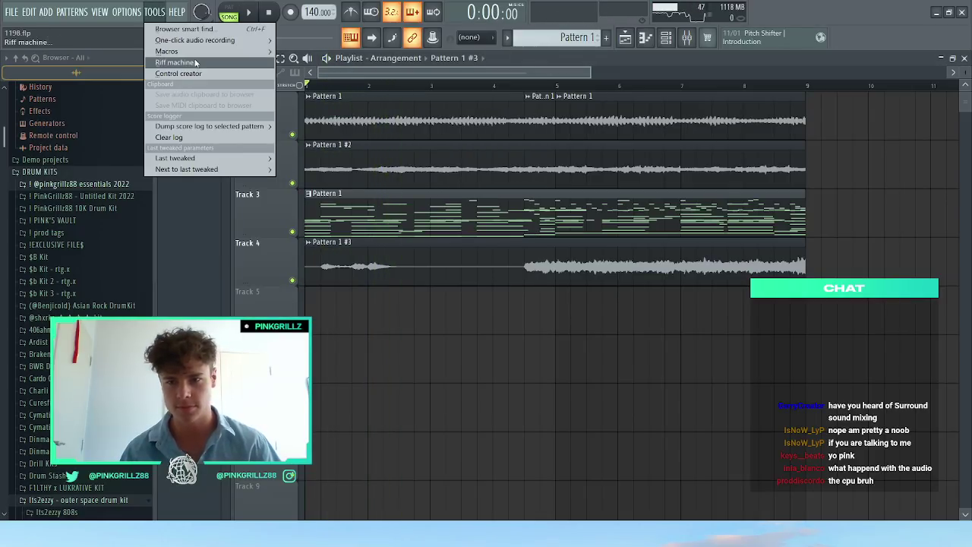
pyautogui.moveTo(201, 52)
pyautogui.click(335, 139)
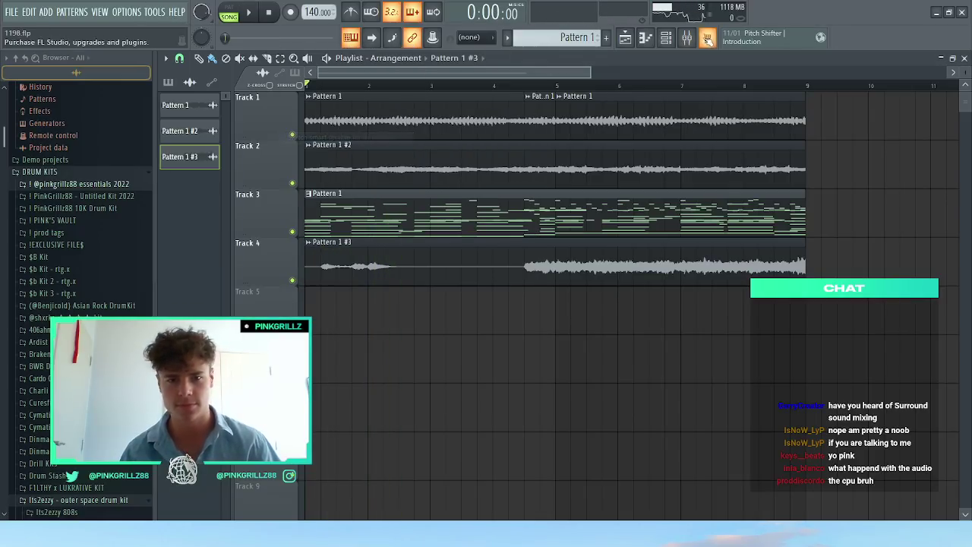
# Step: Show all channels in the channel rack and lower the Pattern 1 #3 clip's channel volume to 64% during playback
pyautogui.click(666, 38)
pyautogui.click(235, 59)
pyautogui.click(231, 73)
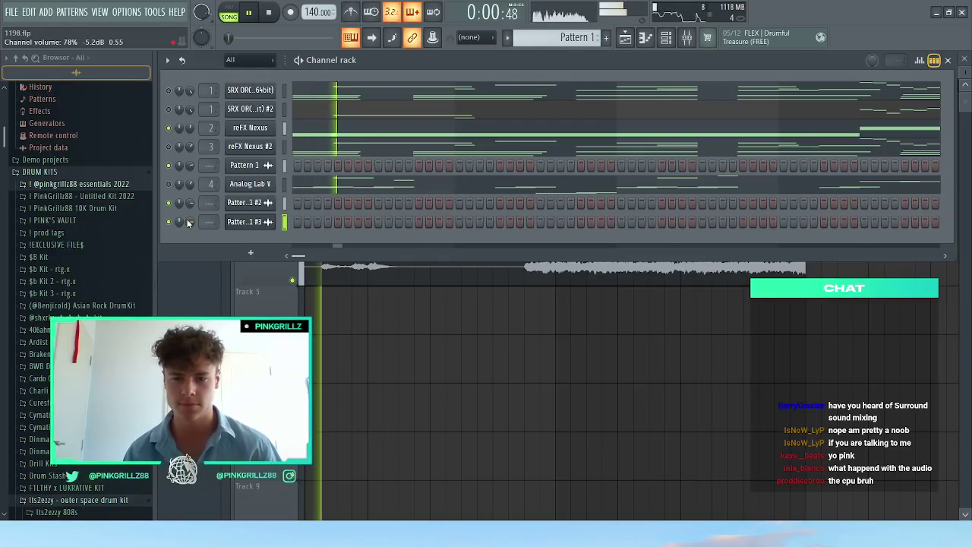
pyautogui.doubleClick(504, 268)
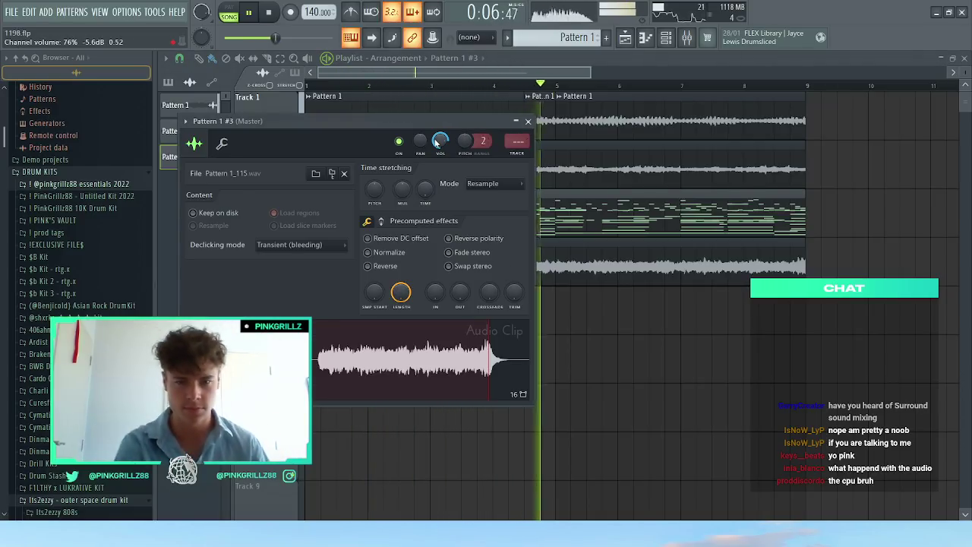
pyautogui.moveTo(439, 142)
pyautogui.mouseDown()
pyautogui.moveTo(439, 159)
pyautogui.moveTo(439, 144)
pyautogui.mouseUp()
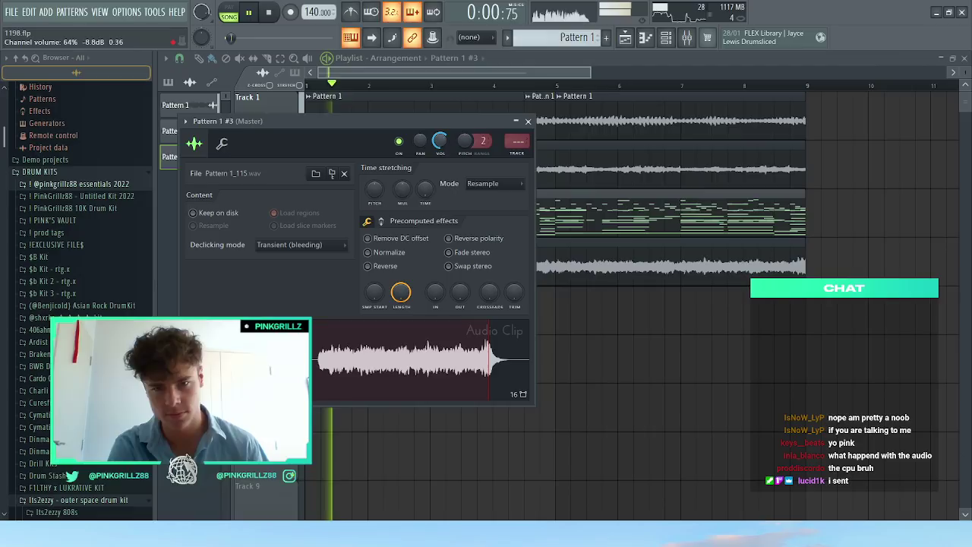
# Step: Extend the Pattern 1 #3 clip on Track 4 past bar 9 to a length of 8:12:00 and replay the song
pyautogui.click(811, 252)
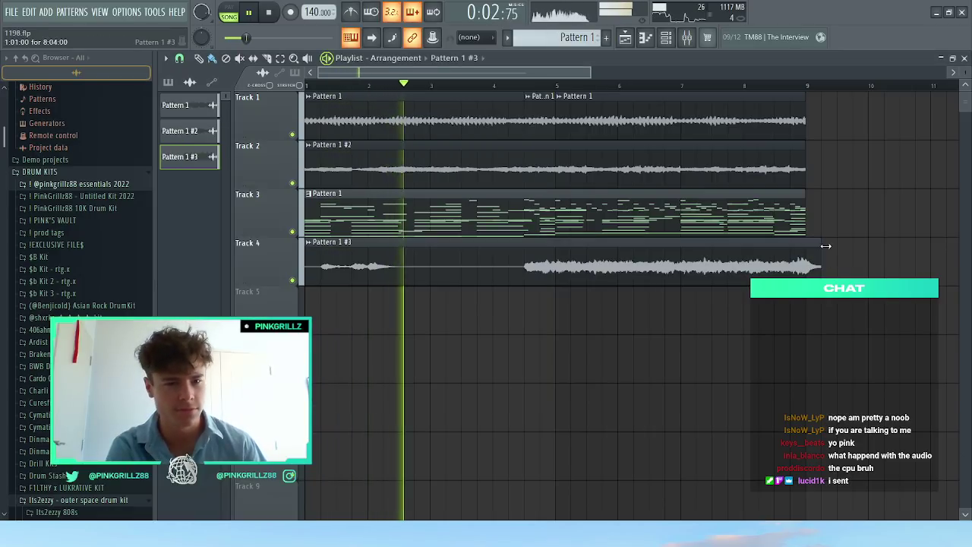
pyautogui.moveTo(811, 252); pyautogui.dragTo(853, 244)
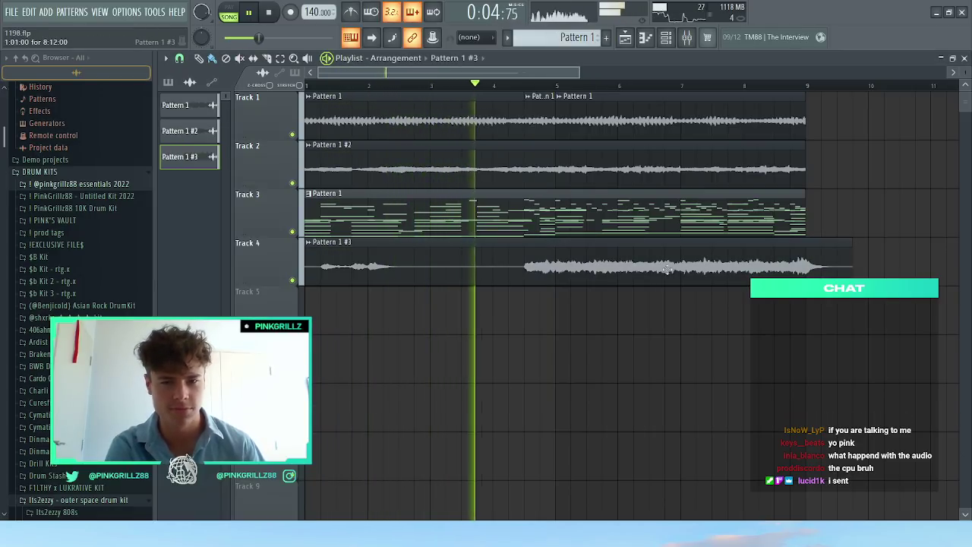
pyautogui.doubleClick(501, 244)
pyautogui.press('Escape')
pyautogui.press('space')
pyautogui.press('space')
pyautogui.scroll(4, 327, 294)
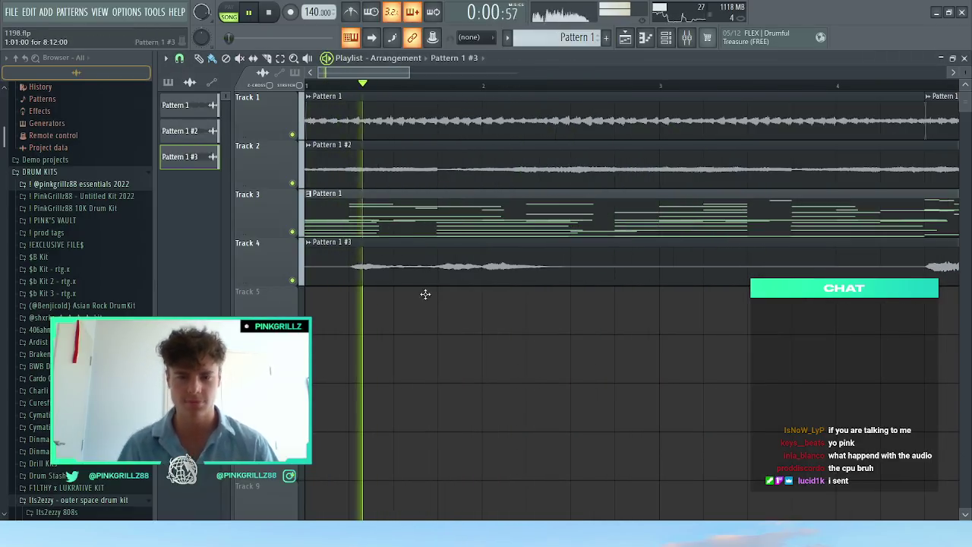
# Step: Slice the Pattern 1 #3 clip on Track 4 at bar 3 and undo the extra slice before bar 5
pyautogui.scroll(-1, 484, 342)
pyautogui.scroll(2, 547, 319)
pyautogui.press('c')
pyautogui.click(543, 273)
pyautogui.click(832, 266)
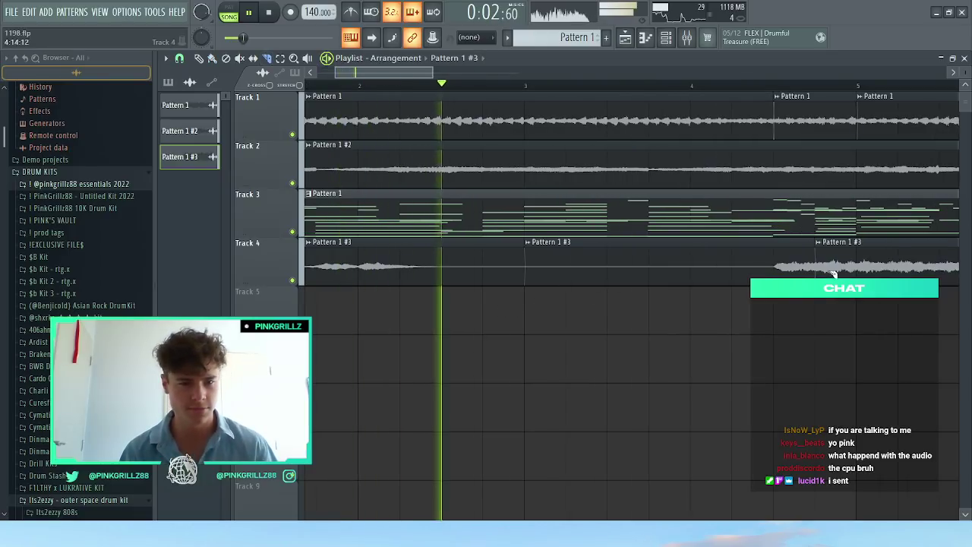
pyautogui.hotkey('ctrl', 'z')
# Step: Try to delete the Pattern 1 #3 section after bar 3 on Track 4 and undo the deletion
pyautogui.keyDown('ctrl'); pyautogui.click(702, 269); pyautogui.keyUp('ctrl')
pyautogui.press('Delete')
pyautogui.scroll(-2, 519, 309)
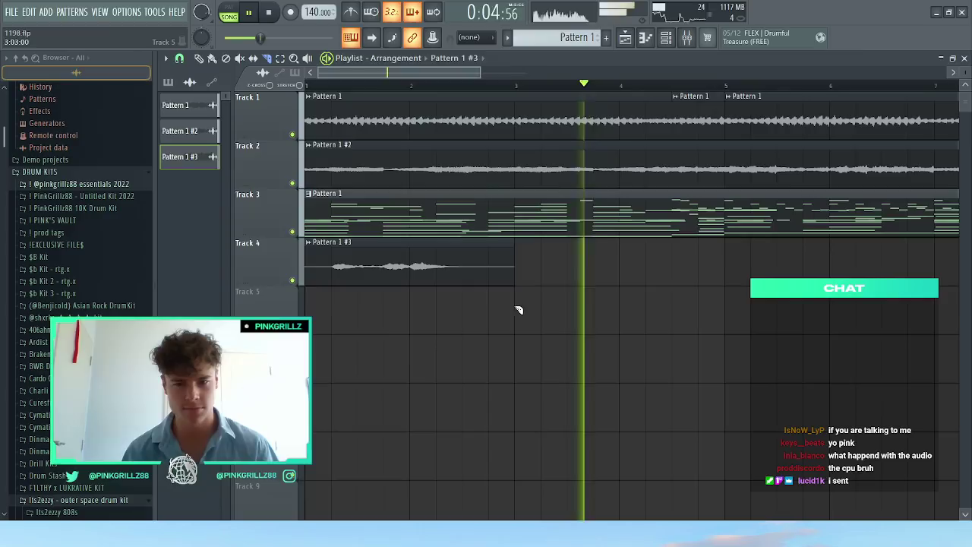
pyautogui.hotkey('ctrl', 'z')
# Step: Slice the Pattern 1 #3 clip at bar 5 and delete the section between bars 3 and 5
pyautogui.moveTo(706, 268); pyautogui.dragTo(730, 271)
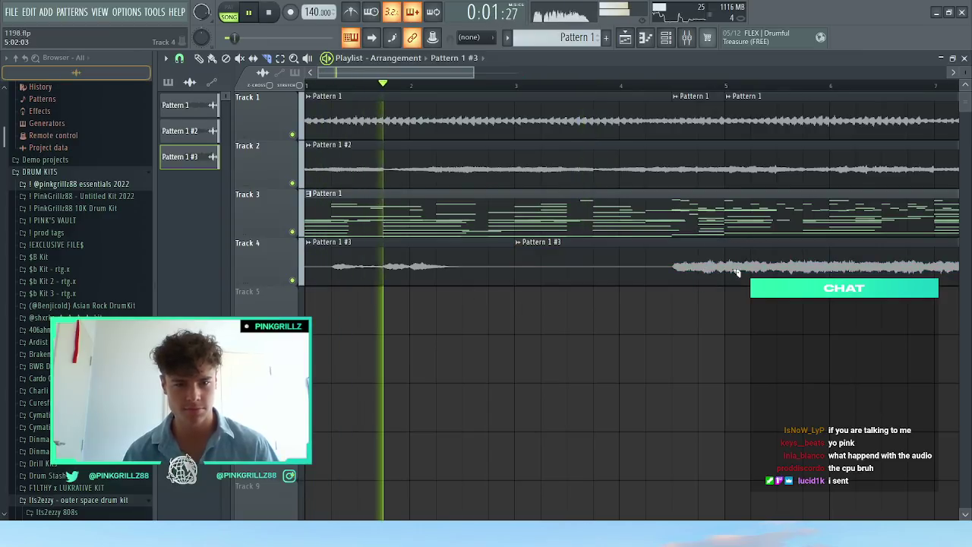
pyautogui.rightClick(605, 279)
pyautogui.press('b')
pyautogui.click(545, 278)
pyautogui.rightClick(557, 271)
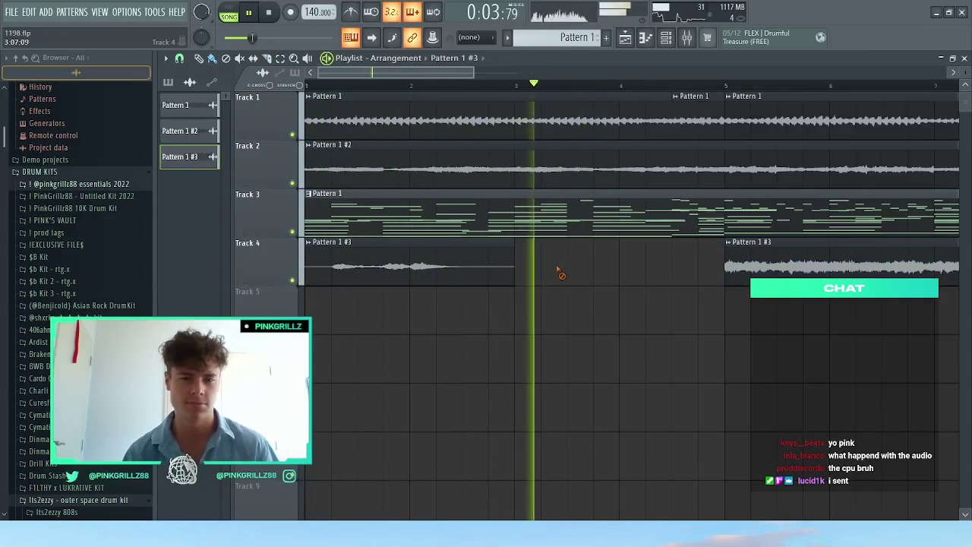
# Step: Place a Pattern 1 #3 clip from a quarter into bar 3 to mid-bar 4 and extend the following clip's start back to meet it
pyautogui.click(595, 270)
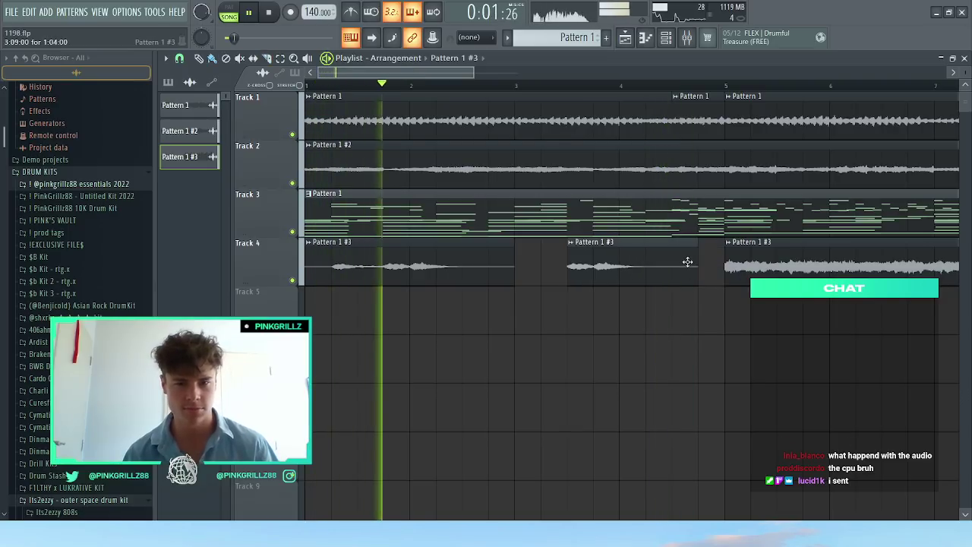
pyautogui.moveTo(722, 252); pyautogui.dragTo(672, 258)
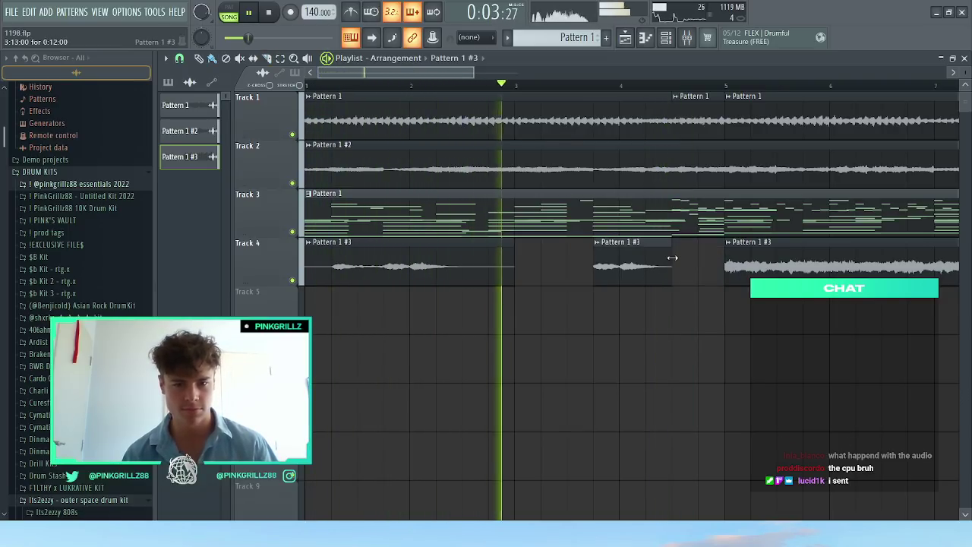
pyautogui.moveTo(594, 258); pyautogui.dragTo(541, 259)
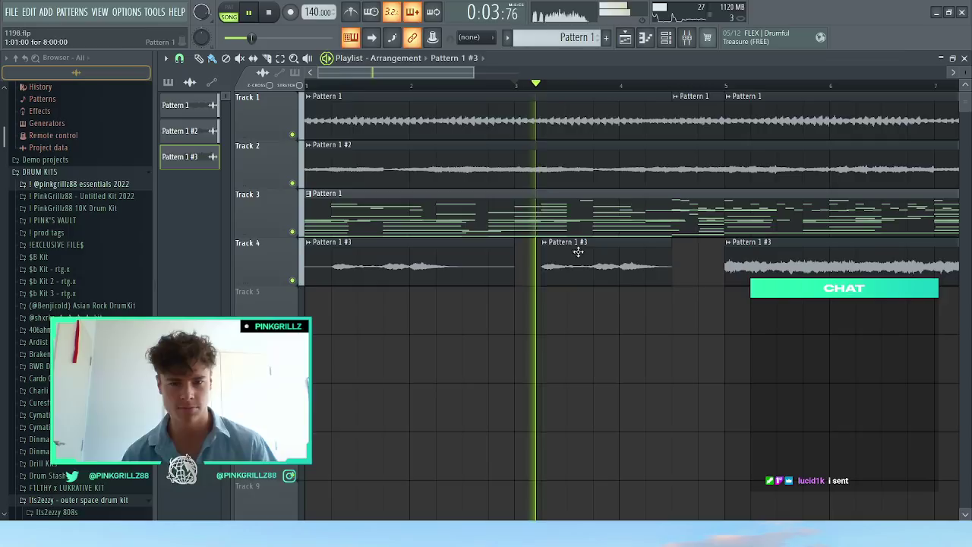
pyautogui.moveTo(724, 260); pyautogui.dragTo(673, 261)
pyautogui.press('space')
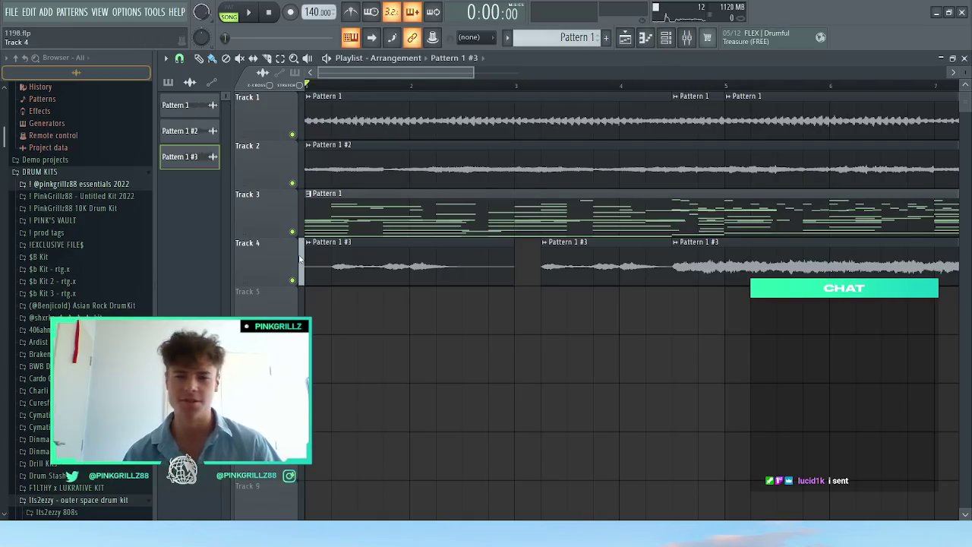
# Step: Solo Track 3 and re-enable Tracks 1 and 2, leaving Track 4 muted
pyautogui.rightClick(293, 231)
pyautogui.click(293, 183)
pyautogui.click(293, 135)
pyautogui.click(293, 135)
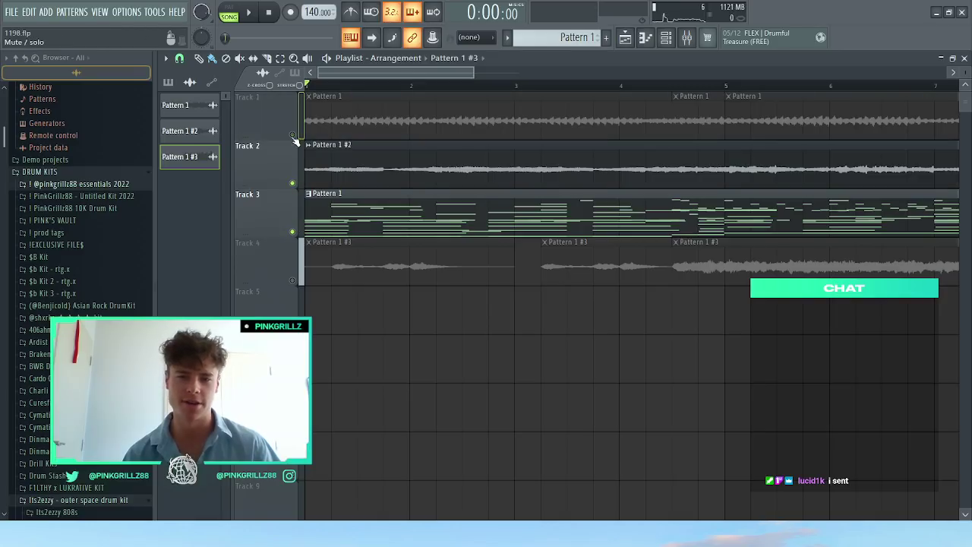
pyautogui.click(293, 135)
# Step: Enable the SRX ORCHESTRA #2 channel and open its notes in the piano roll during playback
pyautogui.press('F6')
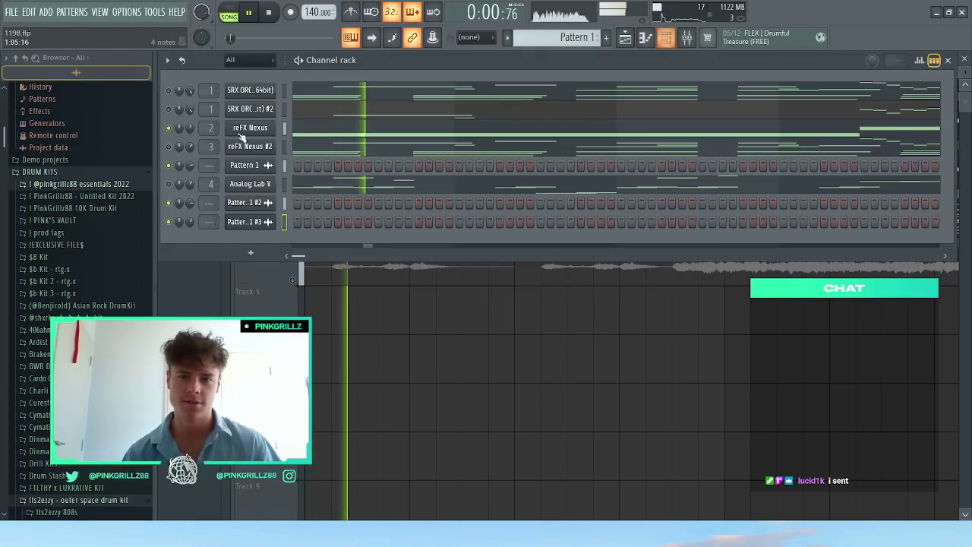
pyautogui.click(285, 109)
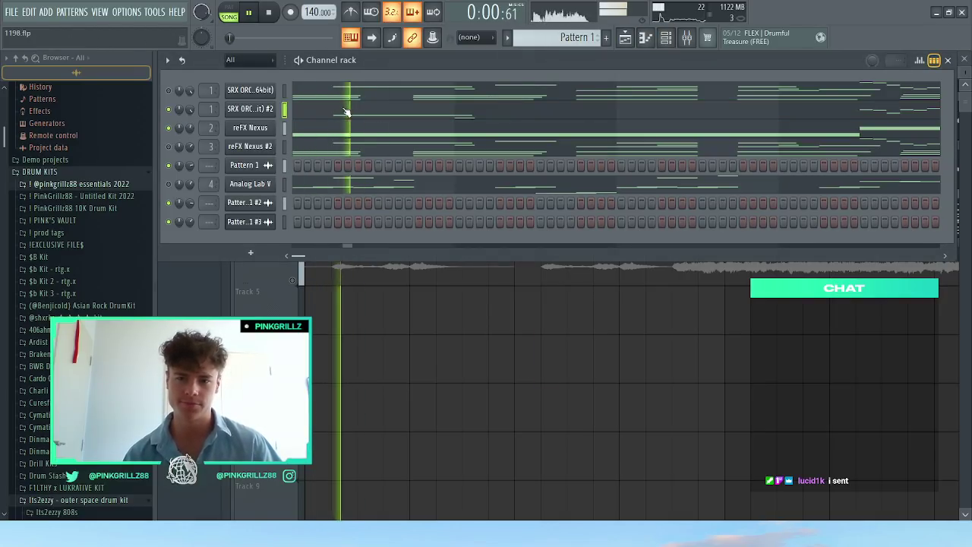
pyautogui.press('F7')
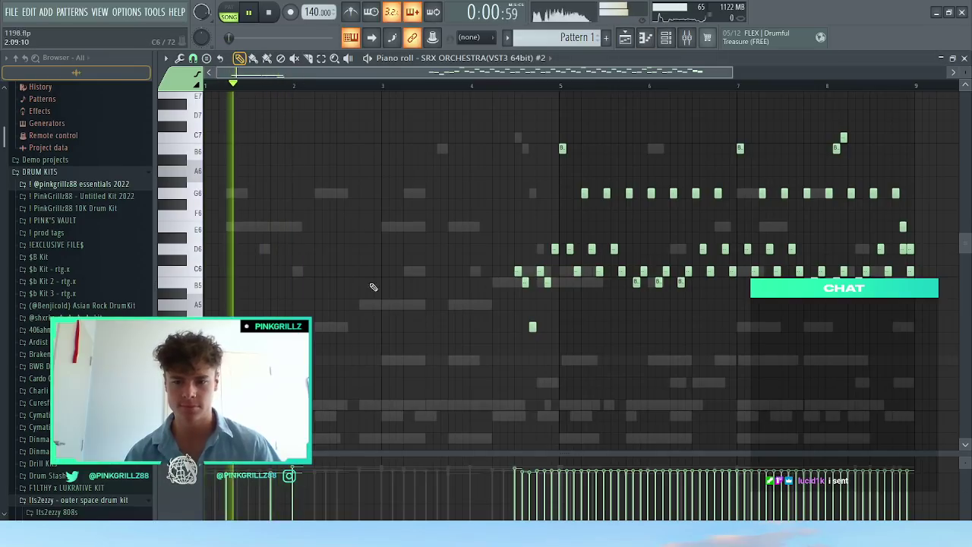
# Step: Copy the opening E5, E5, C5 phrase to start at 3:05:00 and deselect the copied notes
pyautogui.moveTo(250, 362); pyautogui.dragTo(427, 362)
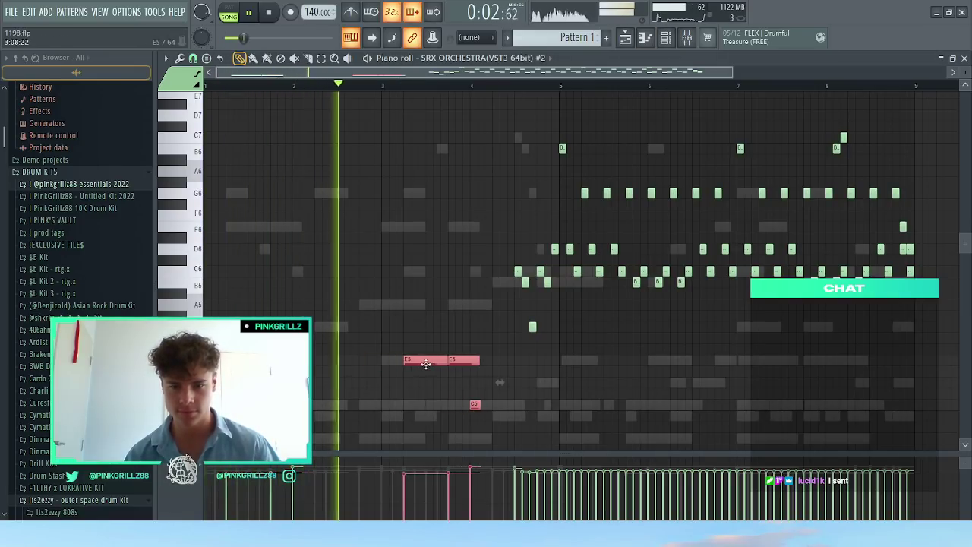
pyautogui.rightClick(428, 362)
pyautogui.click(428, 362)
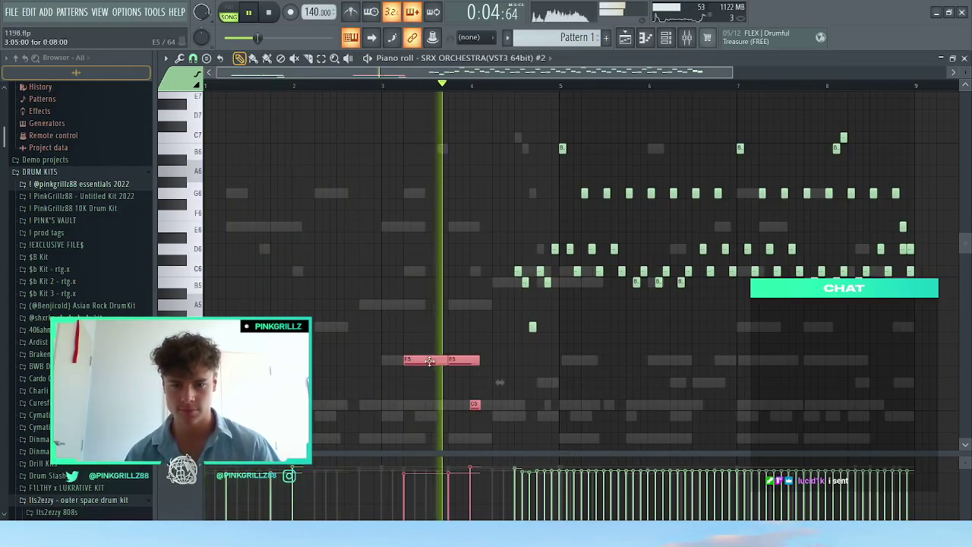
pyautogui.keyDown('ctrl'); pyautogui.click(429, 363); pyautogui.keyUp('ctrl')
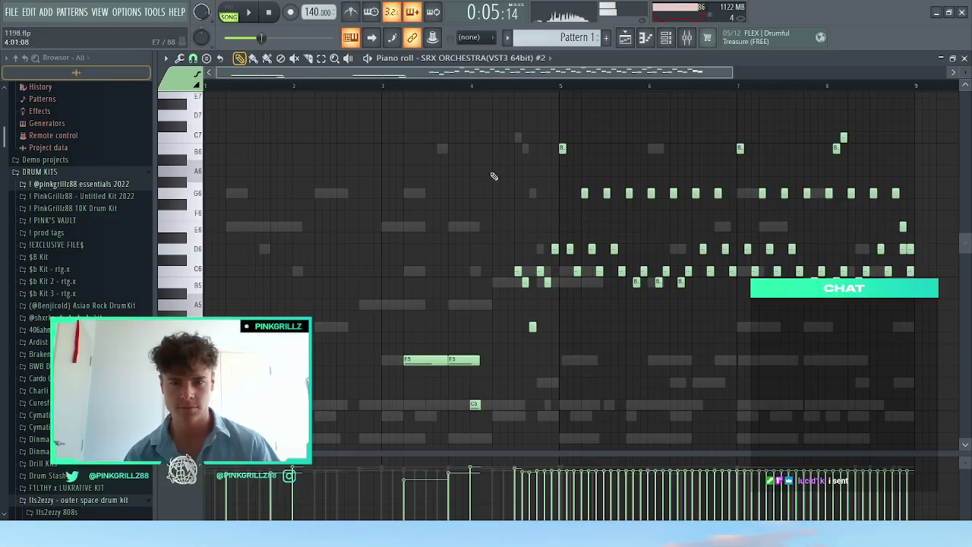
pyautogui.press('space')
# Step: Replace the C#6 note before bar 5 with D6, lower the D6, C6, D6 run by one octave and replay
pyautogui.scroll(2, 550, 254)
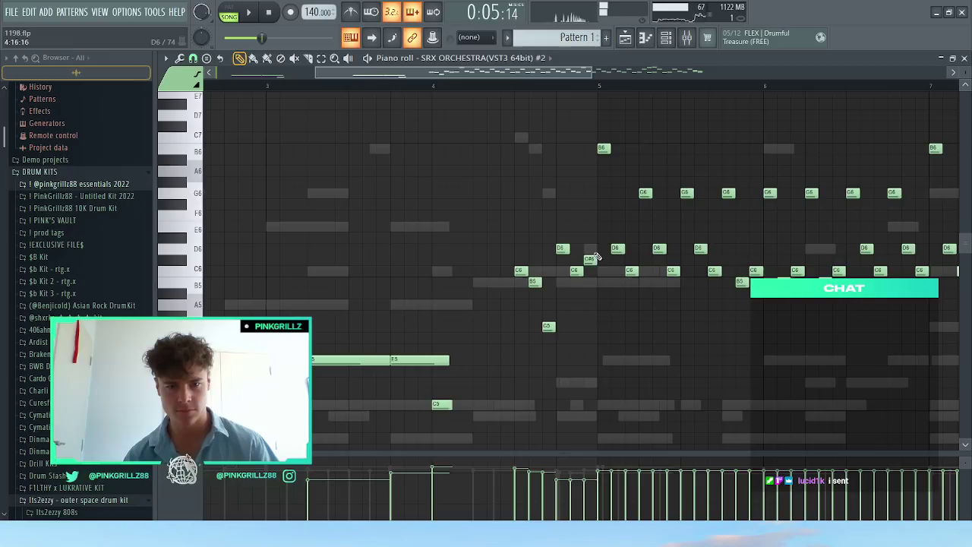
pyautogui.rightClick(591, 259)
pyautogui.click(591, 249)
pyautogui.press('space')
pyautogui.moveTo(594, 238); pyautogui.dragTo(569, 294)
pyautogui.press('Delete')
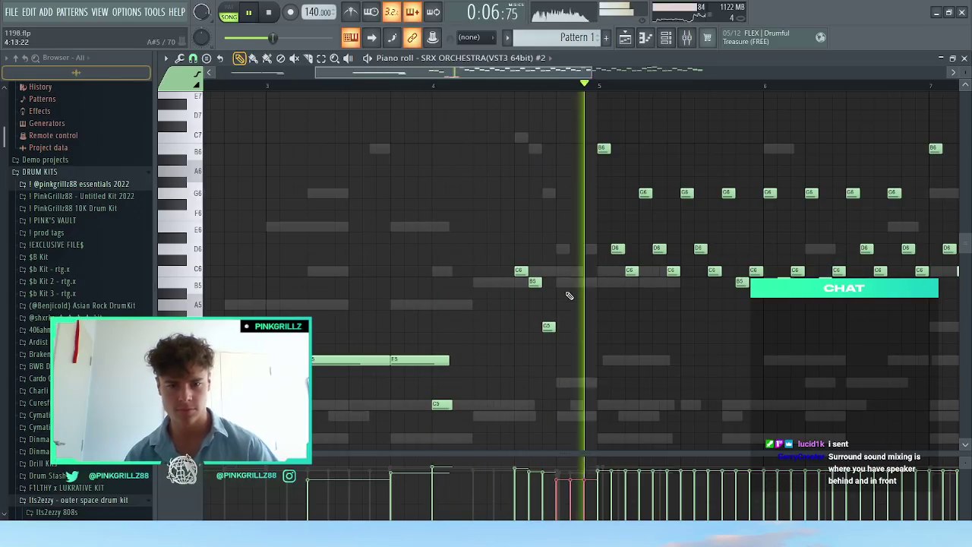
pyautogui.hotkey('ctrl', 'Up')
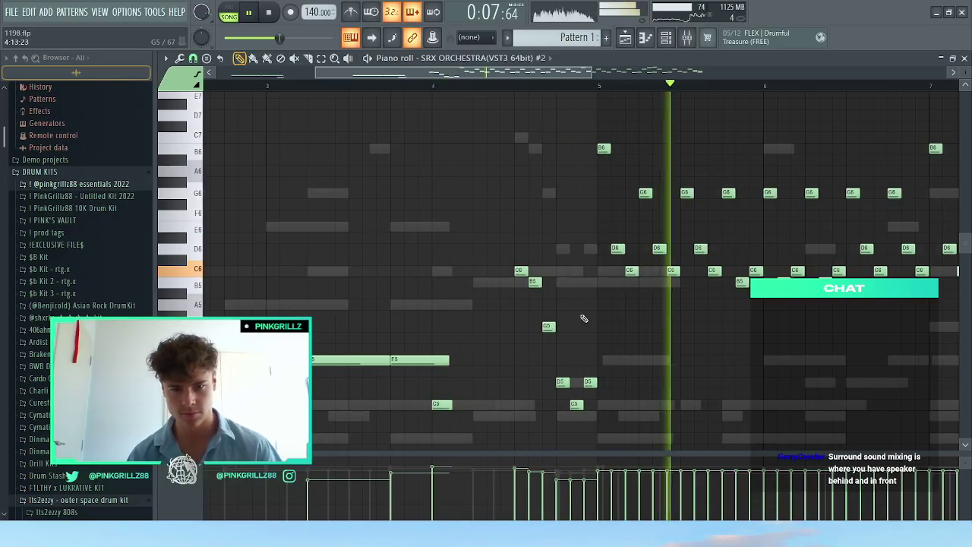
pyautogui.press('space')
pyautogui.press('space')
# Step: Randomize the levels of the string notes from bar 5 up to bar 7
pyautogui.scroll(-3, 600, 248)
pyautogui.scroll(2, 594, 229)
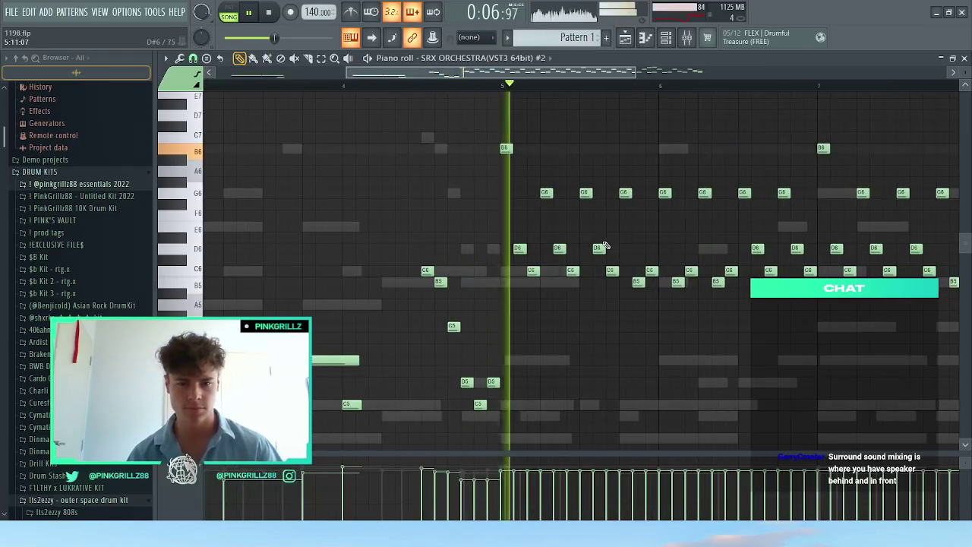
pyautogui.press('space')
pyautogui.press('space')
pyautogui.moveTo(490, 129); pyautogui.dragTo(788, 365)
pyautogui.hotkey('alt', 'r')
pyautogui.click(552, 385)
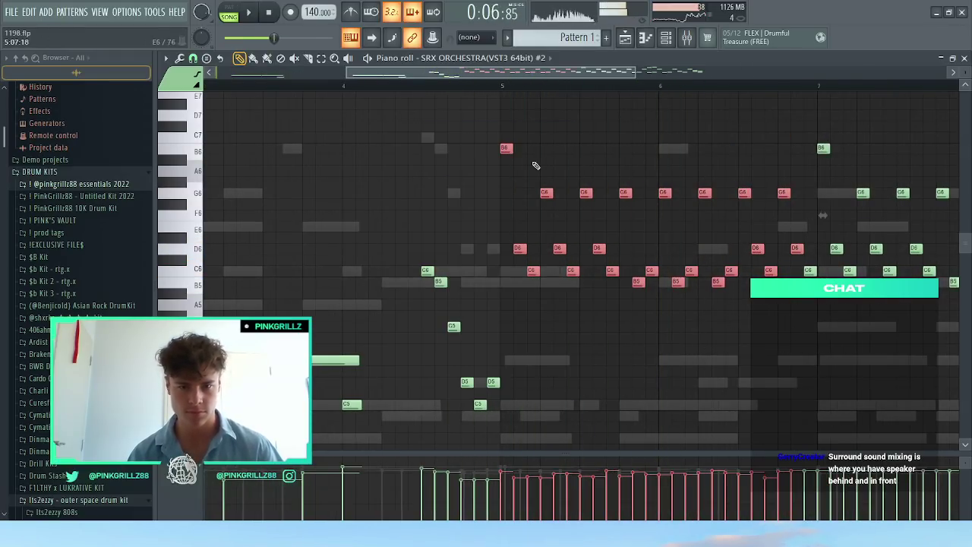
# Step: Raise the B5 note at 5:14:08 to D6 and replay the passage
pyautogui.scroll(2, 630, 220)
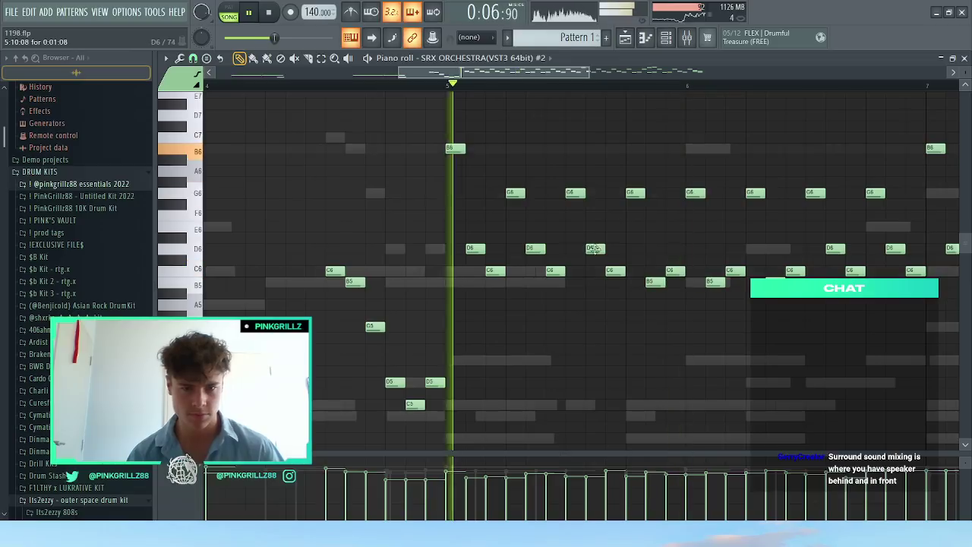
pyautogui.moveTo(595, 248); pyautogui.dragTo(595, 282)
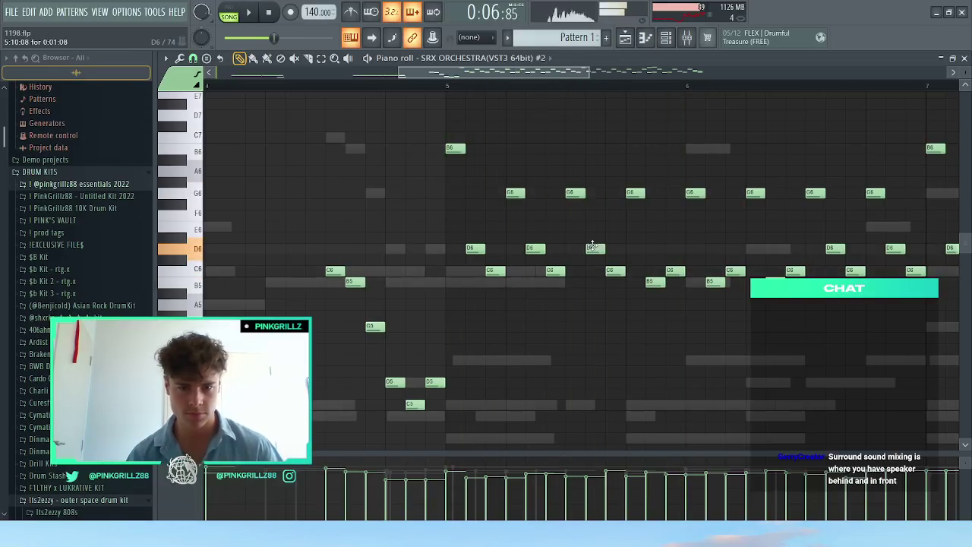
pyautogui.moveTo(654, 284); pyautogui.dragTo(654, 250)
pyautogui.scroll(-2, 668, 262)
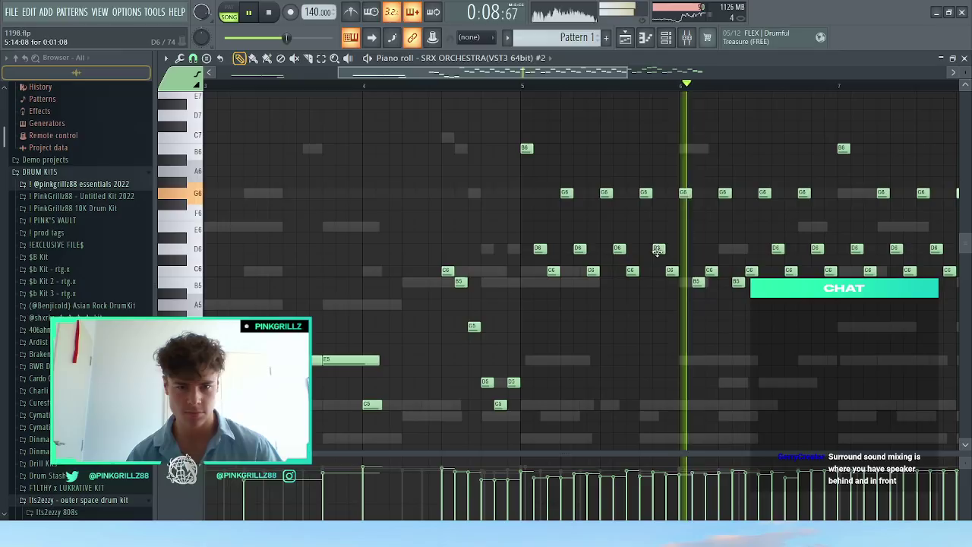
pyautogui.press('space')
pyautogui.press('space')
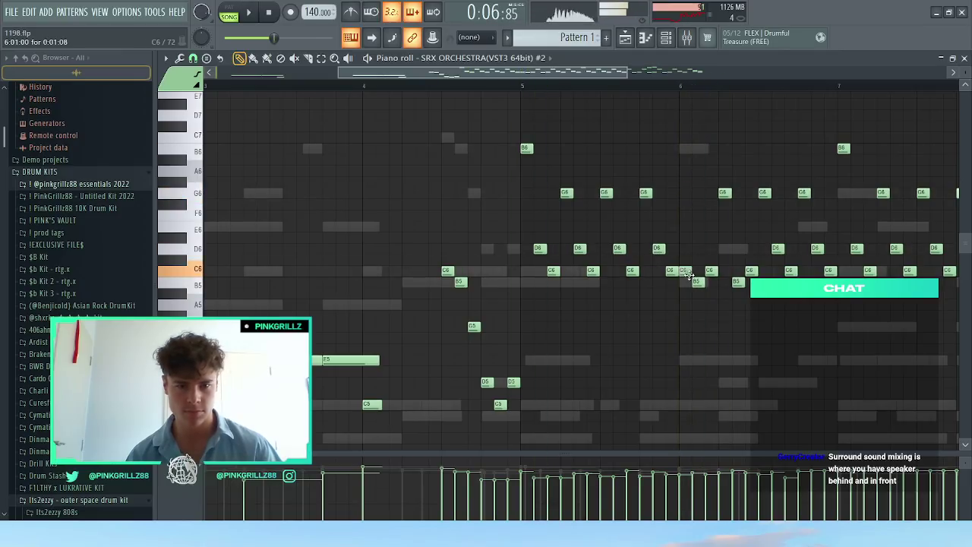
# Step: Rework the start of bar 6, keeping a G6 note at 6:01 and removing the B5 and C6 notes that follow it
pyautogui.press('space')
pyautogui.moveTo(693, 267); pyautogui.dragTo(714, 191)
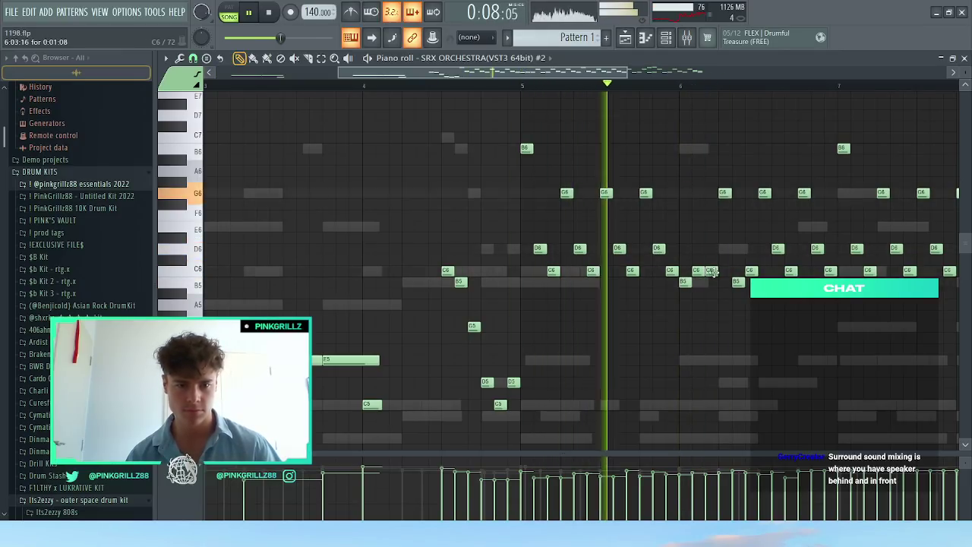
pyautogui.rightClick(712, 189)
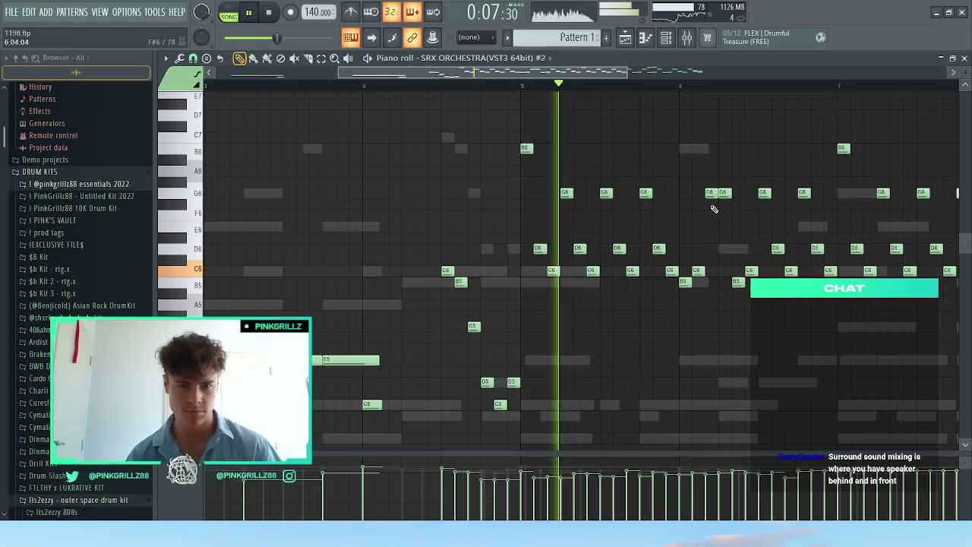
pyautogui.moveTo(686, 281); pyautogui.dragTo(687, 195)
pyautogui.rightClick(699, 272)
pyautogui.press('space')
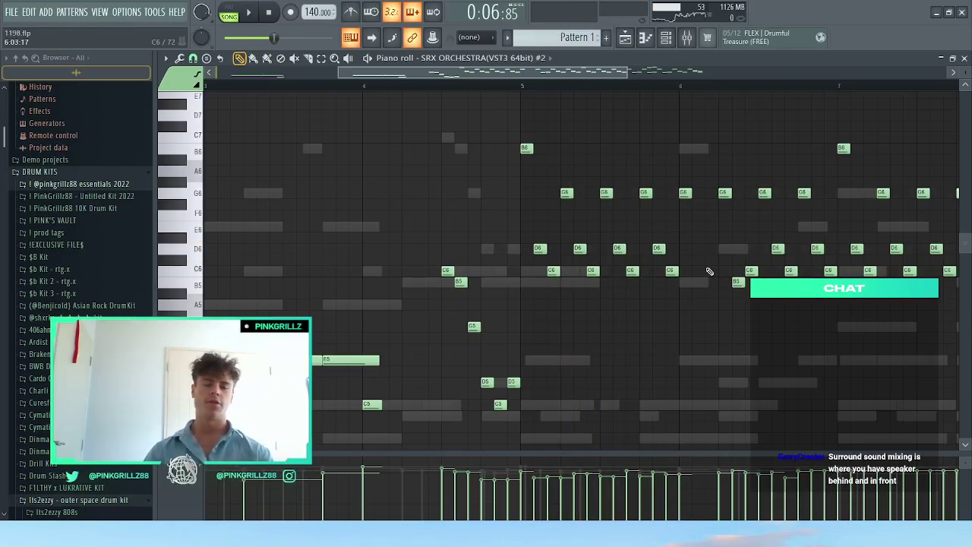
# Step: Add a C6 and a D6 note right after the G6 that opens bar 6 and replay
pyautogui.press('space')
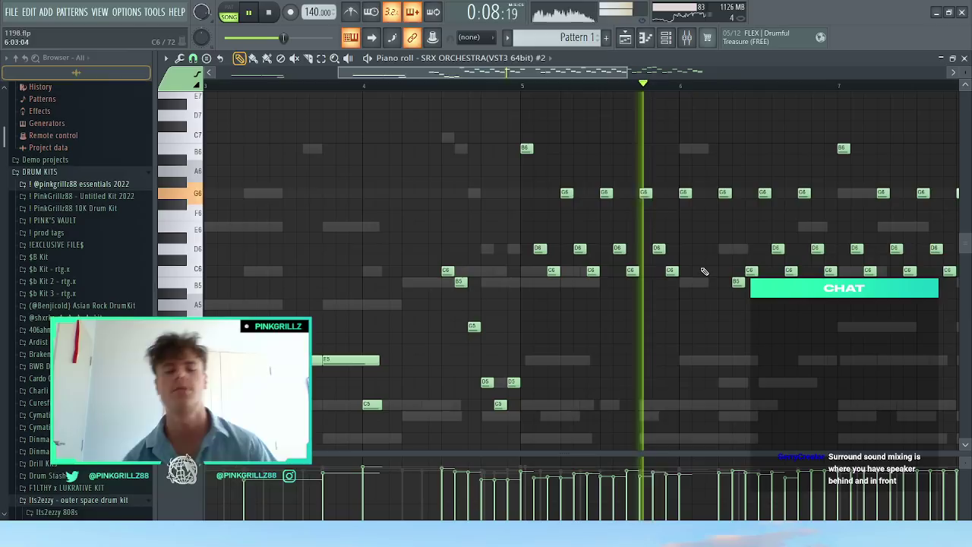
pyautogui.click(698, 271)
pyautogui.click(710, 249)
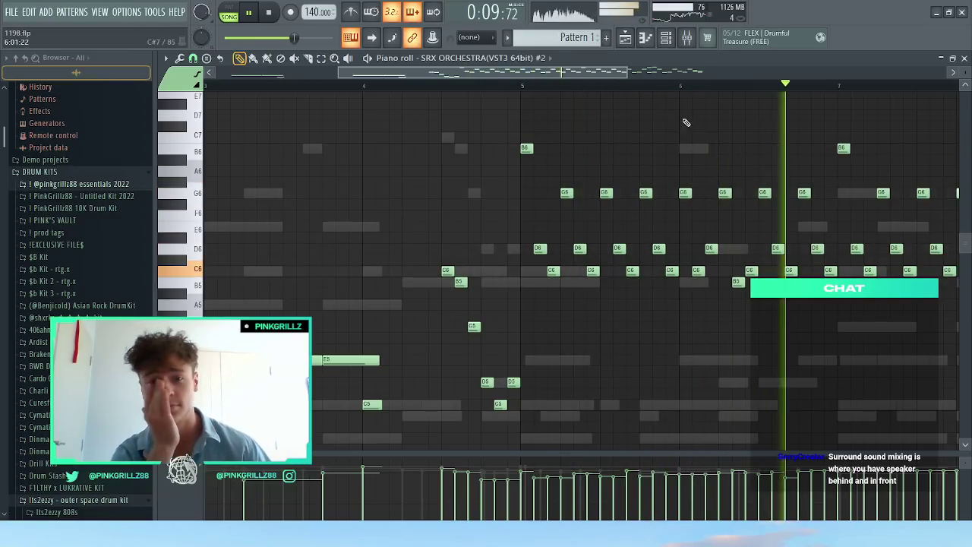
pyautogui.press('space')
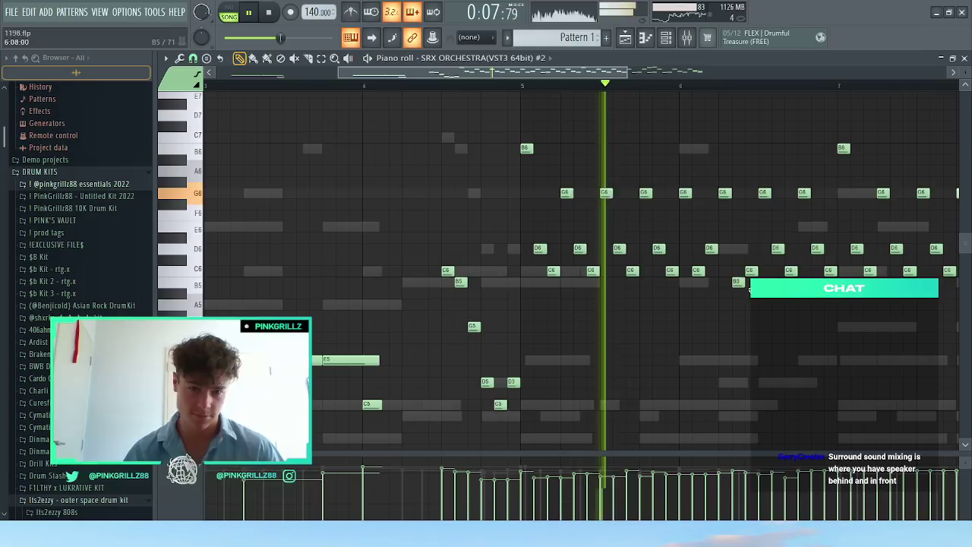
# Step: Replace the D6 note at 6:03:16 with B5 and replay the passage
pyautogui.rightClick(710, 249)
pyautogui.click(710, 283)
pyautogui.press('space')
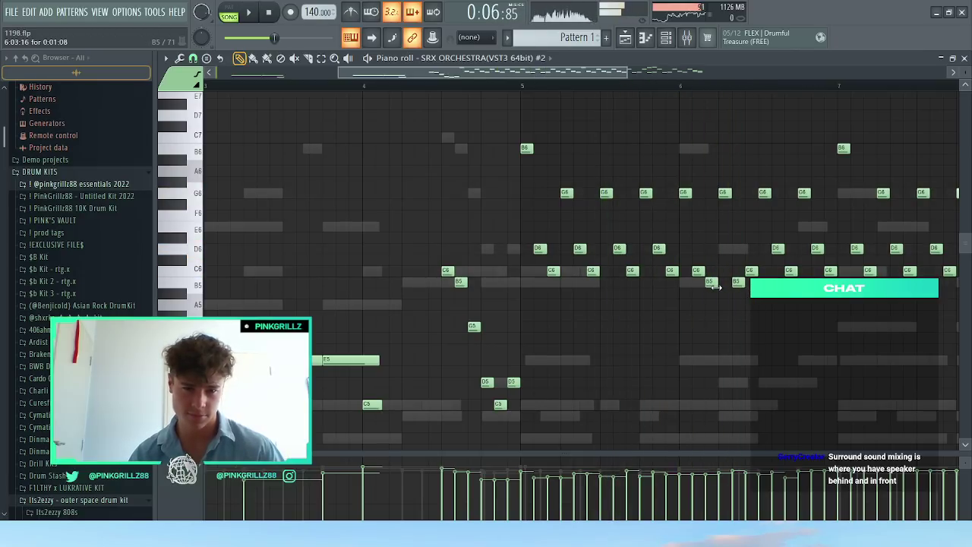
pyautogui.press('space')
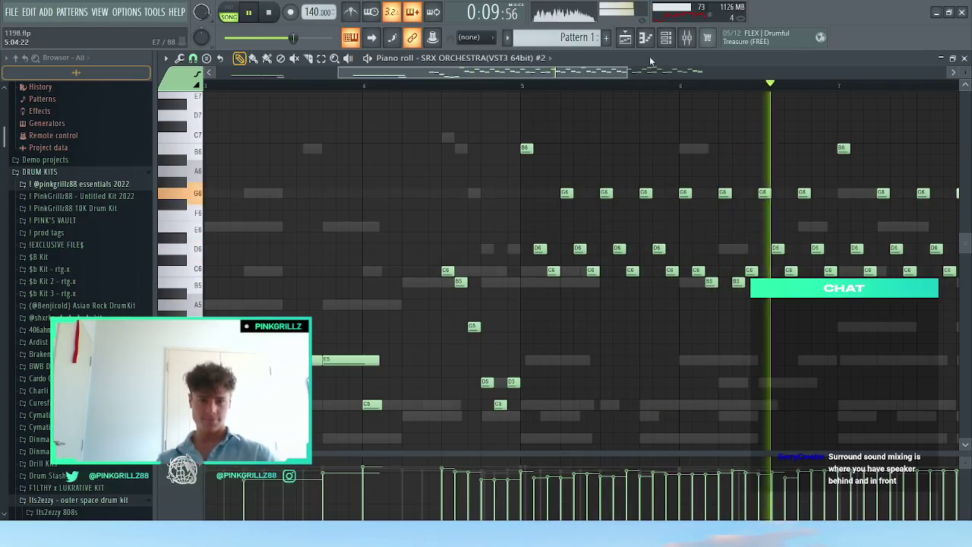
# Step: Check the channel states in the channel rack, return to the SRX ORCHESTRA #2 notes and stop playback
pyautogui.click(666, 38)
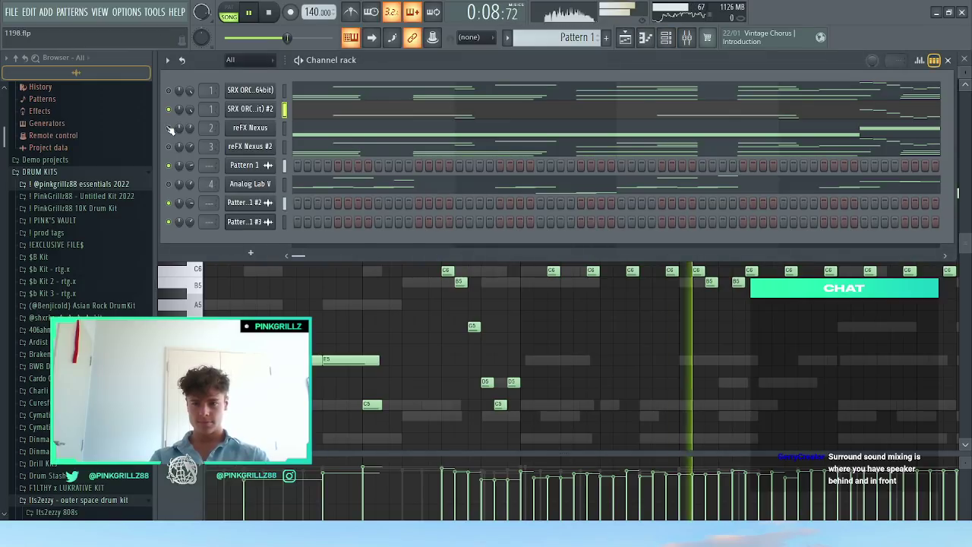
pyautogui.click(673, 347)
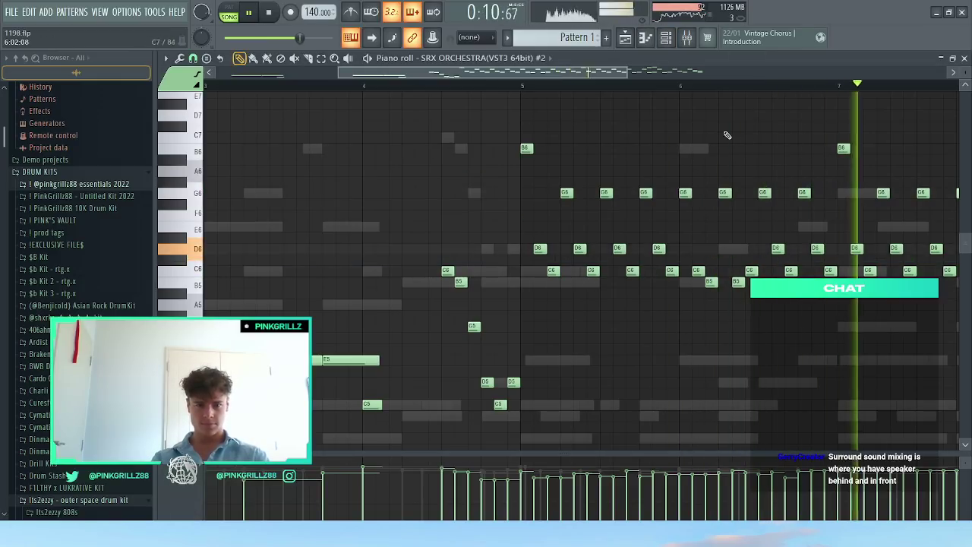
pyautogui.scroll(-3, 634, 134)
pyautogui.press('space')
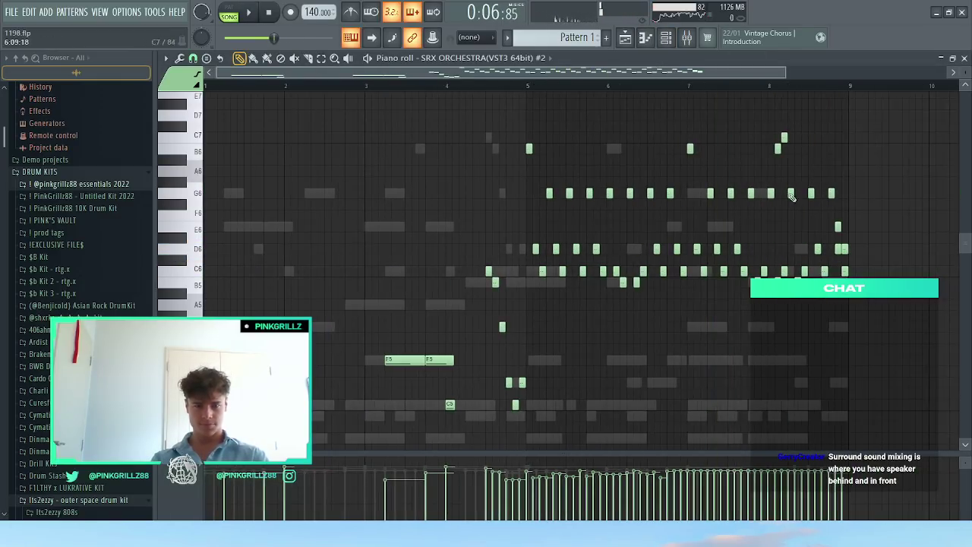
# Step: Clear the notes of bar 7, fill it with a copy of the bar 5 phrase starting on B6, and replay
pyautogui.press('space')
pyautogui.scroll(3, 790, 196)
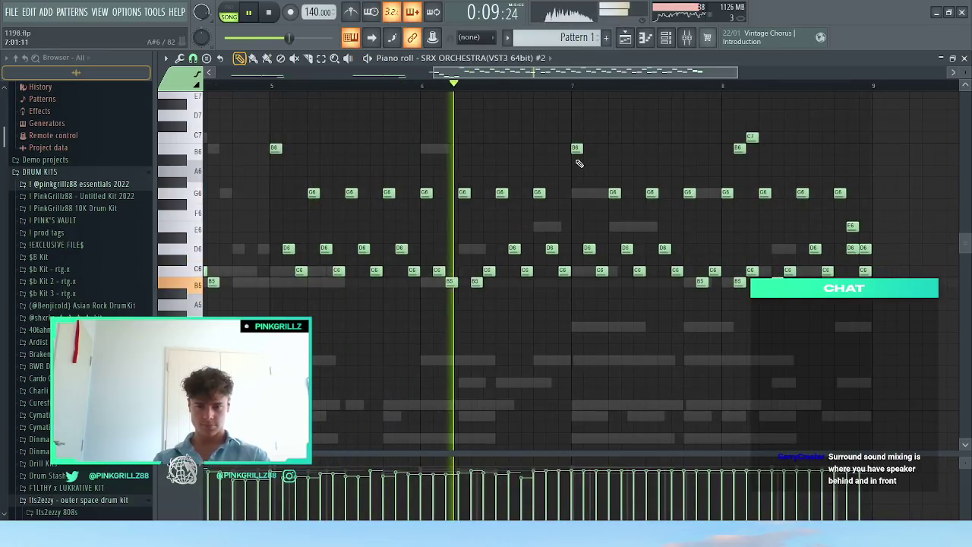
pyautogui.press('space')
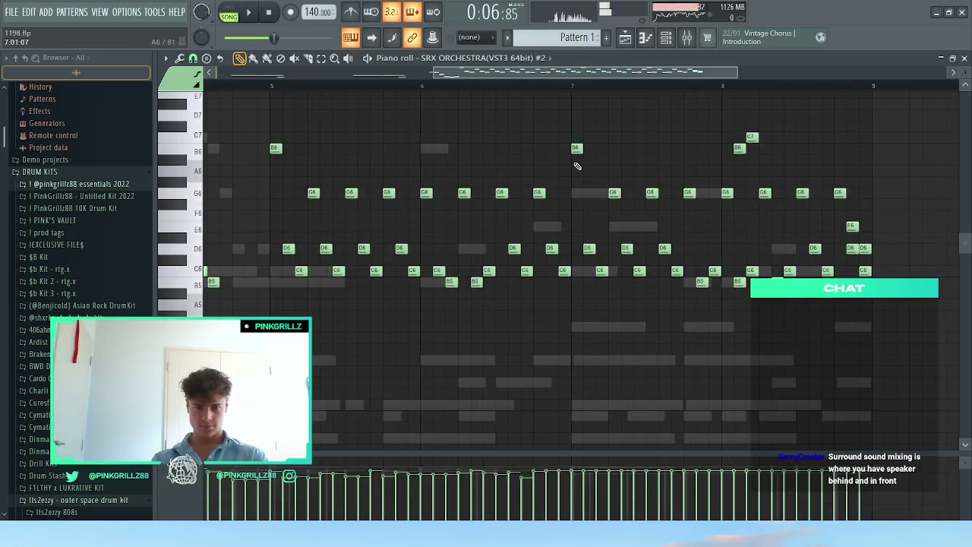
pyautogui.moveTo(634, 218); pyautogui.dragTo(718, 297)
pyautogui.press('Delete')
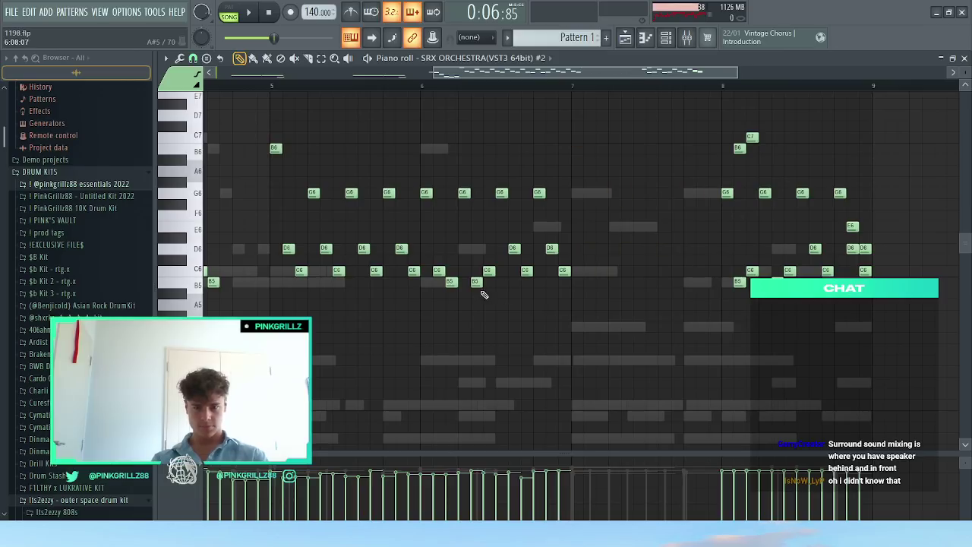
pyautogui.moveTo(408, 283); pyautogui.dragTo(577, 147)
pyautogui.press('space')
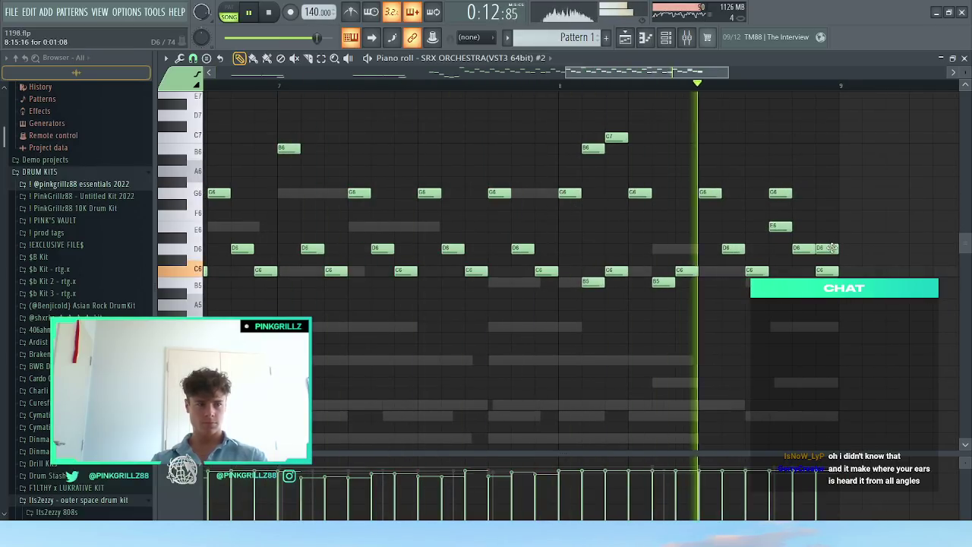
# Step: Rework the end of bar 8 with an E6 at 8:11:16, a D6 at 8:13 and closing C6 notes at 8:14:08 and 8:15:16
pyautogui.rightClick(832, 248)
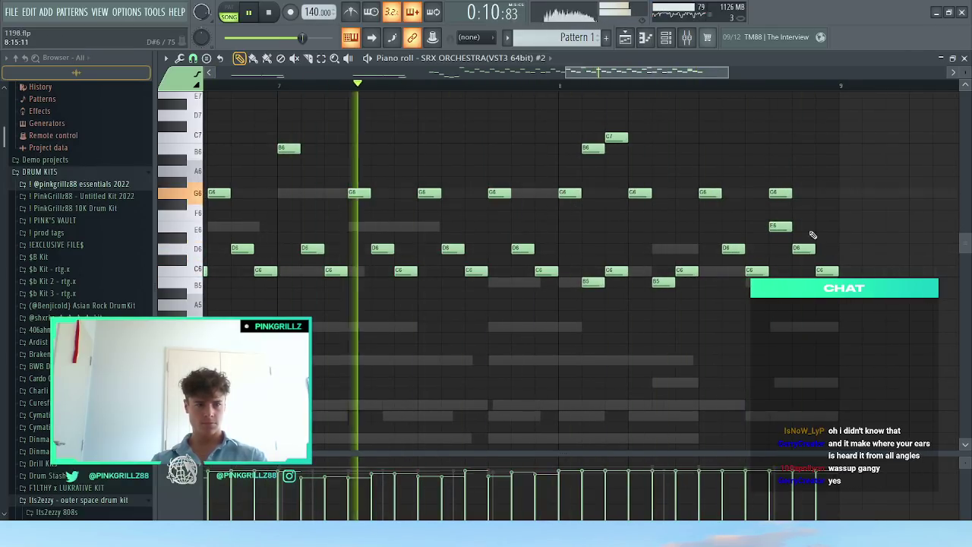
pyautogui.moveTo(785, 226); pyautogui.dragTo(749, 252)
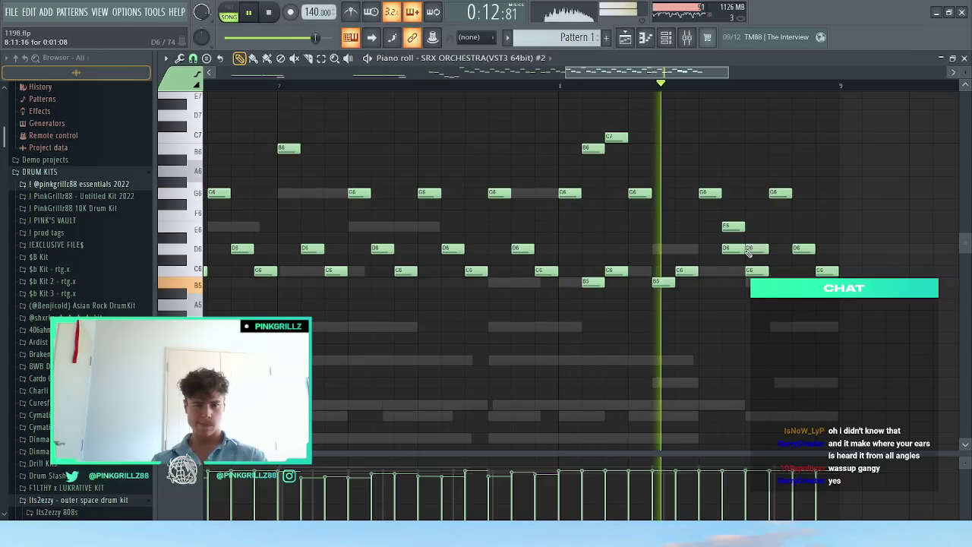
pyautogui.rightClick(748, 252)
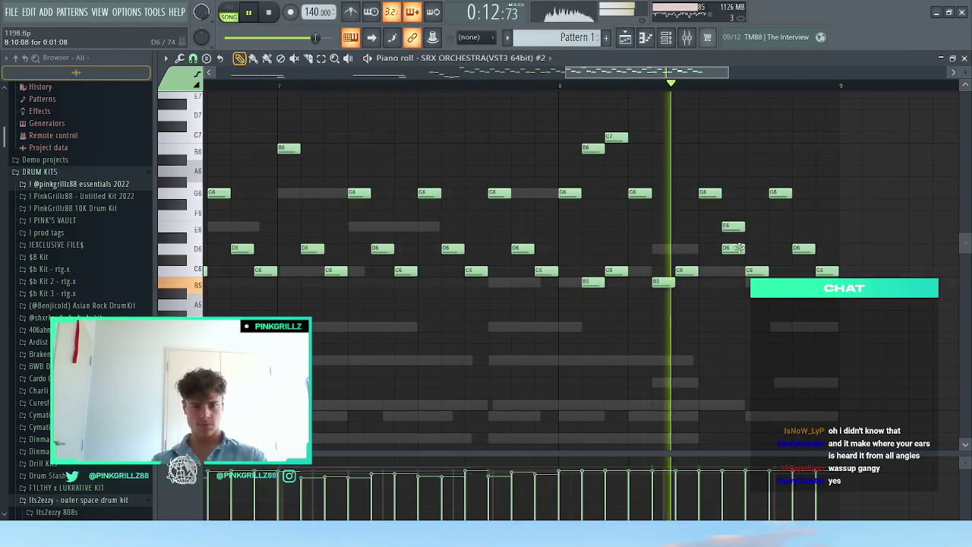
pyautogui.click(752, 248)
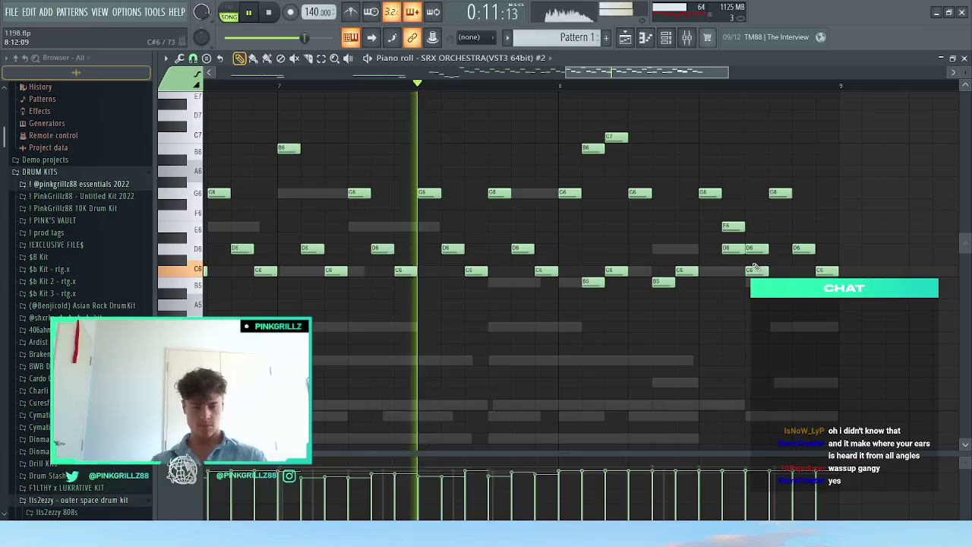
pyautogui.moveTo(731, 225); pyautogui.dragTo(744, 222)
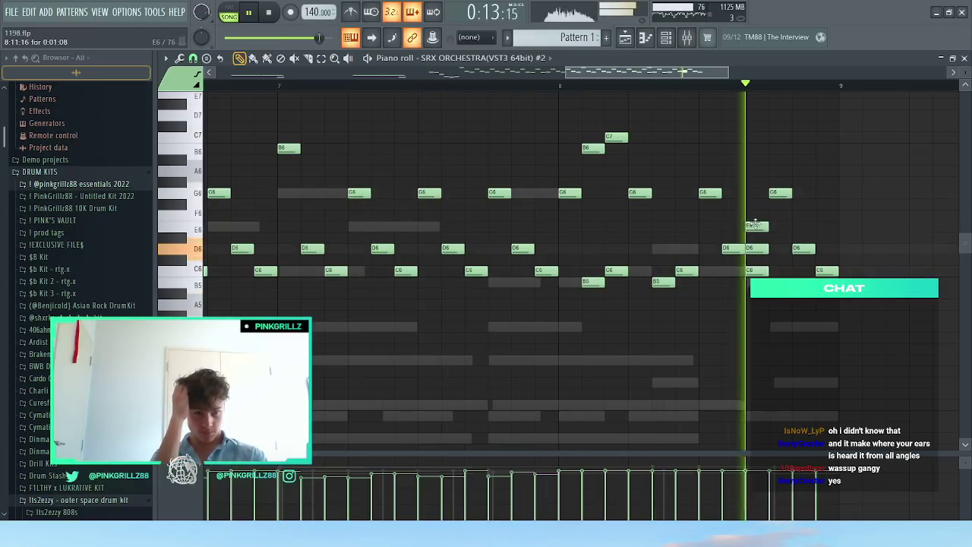
pyautogui.rightClick(755, 226)
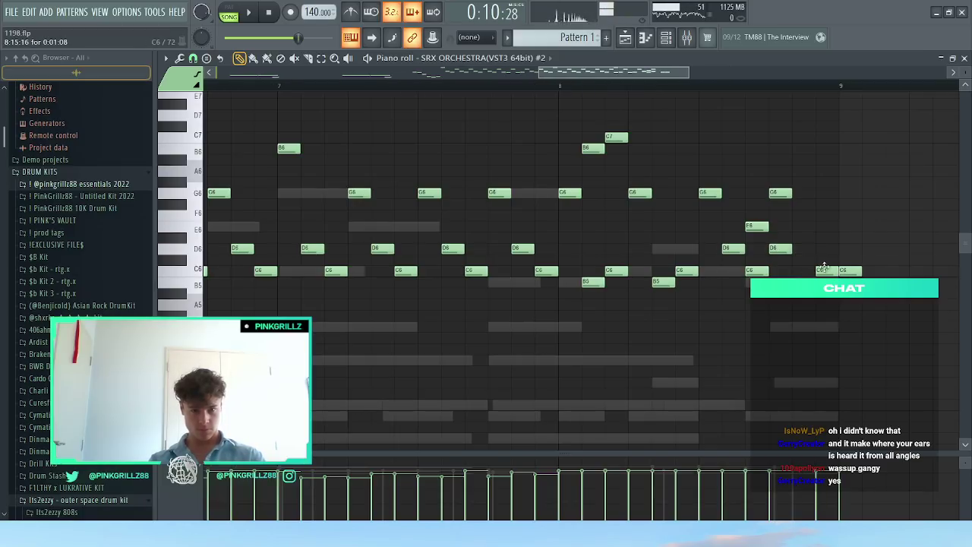
pyautogui.moveTo(852, 274); pyautogui.dragTo(829, 273)
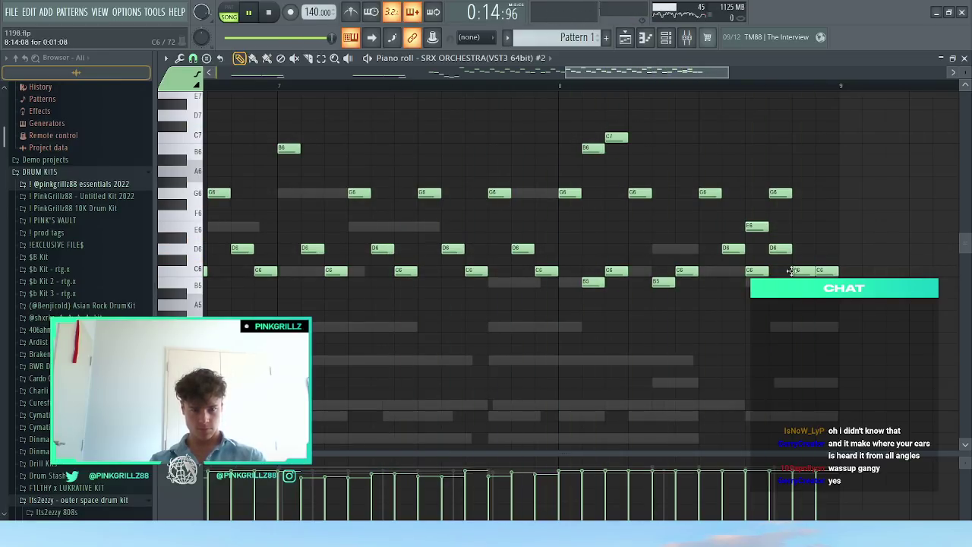
# Step: Stop playback, leave only the SRX ORCHESTRA #2 channel enabled and quick render Pattern 1 as an audio clip
pyautogui.press('F6')
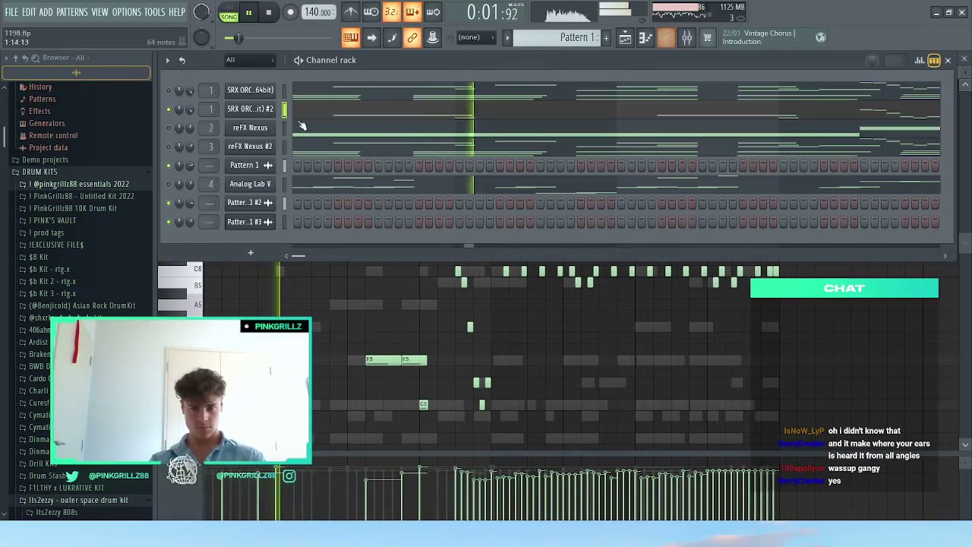
pyautogui.press('space')
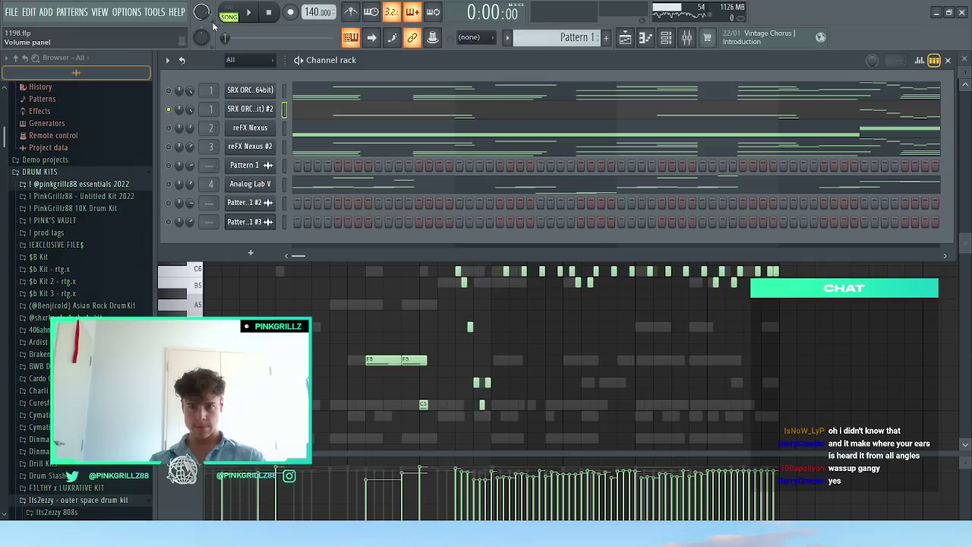
pyautogui.click(574, 39)
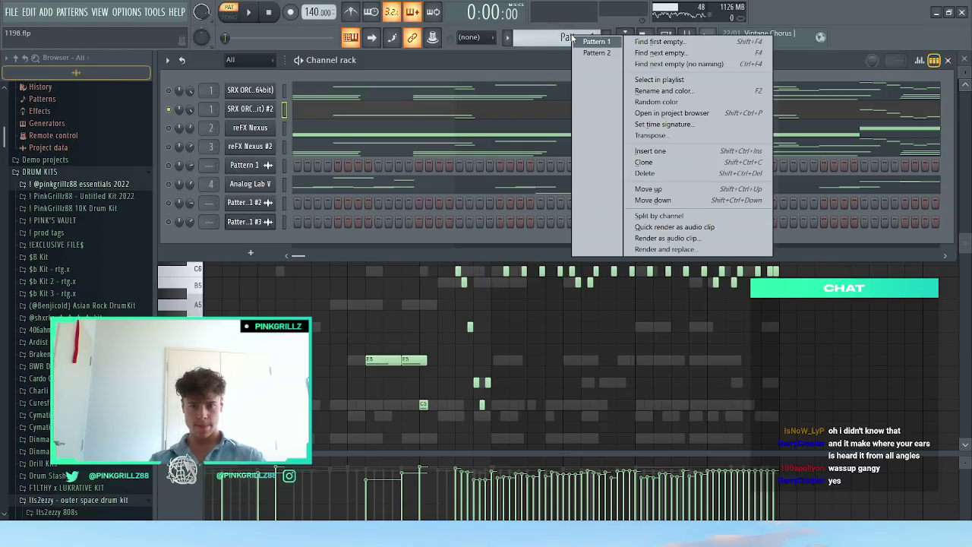
pyautogui.press('q')
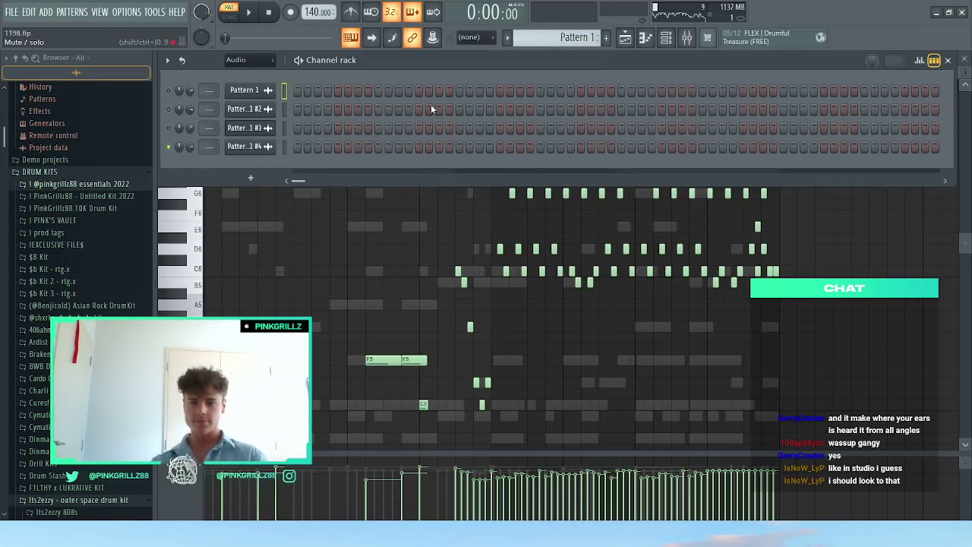
# Step: Replace the Pattern 1 #3 clips in the playlist with the Pattern 1 #4 clip at bar 1 of track 5, and unmute that track
pyautogui.click(625, 38)
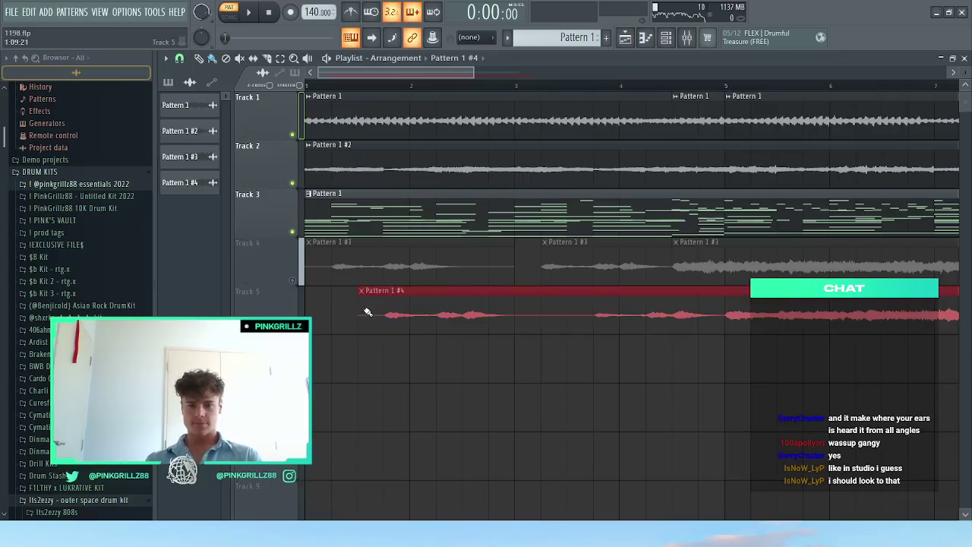
pyautogui.rightClick(567, 253)
pyautogui.scroll(-2, 668, 309)
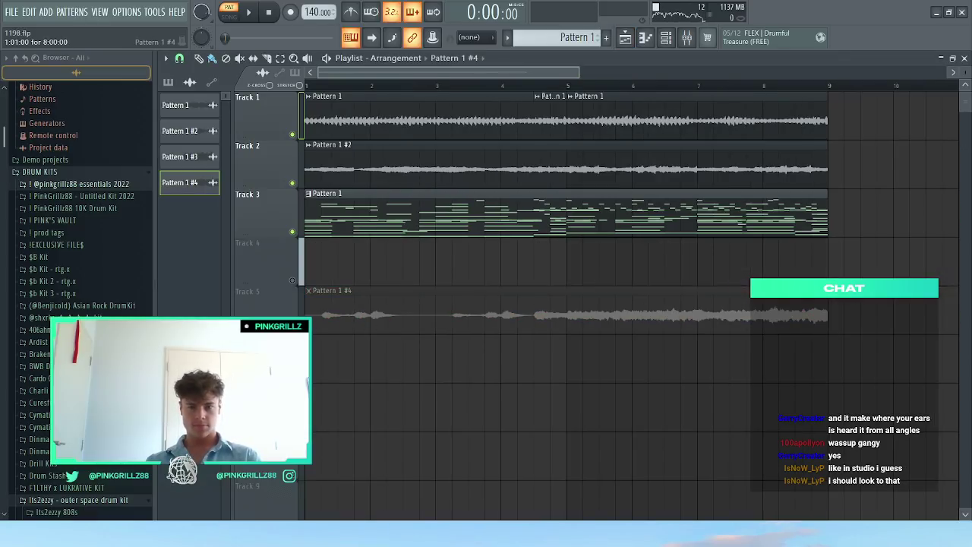
pyautogui.click(292, 329)
pyautogui.press('space')
pyautogui.press('l')
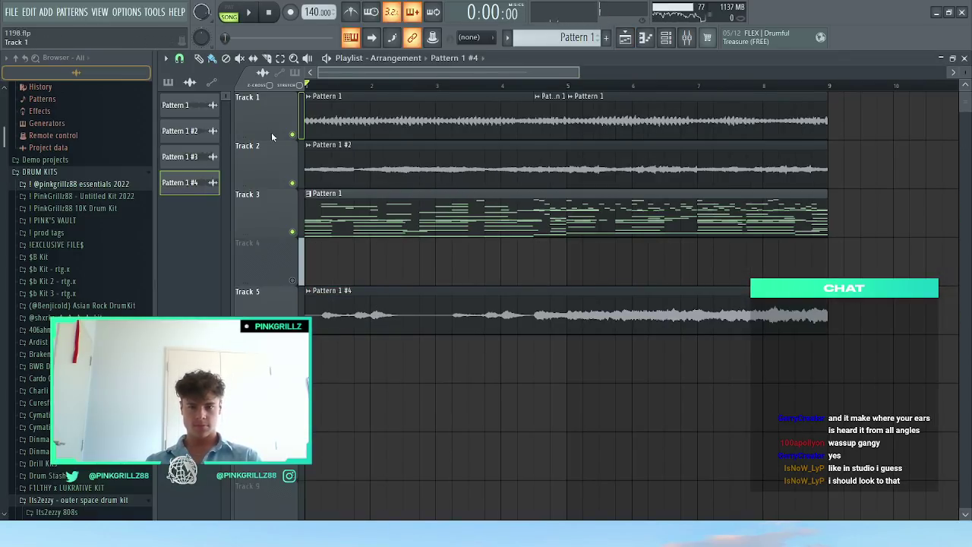
# Step: Show all channels in the channel rack and re-enable reFX Nexus, Pattern 1 and Pattern 1 #2, with SRX ORCHESTRA #2 muted
pyautogui.click(155, 13)
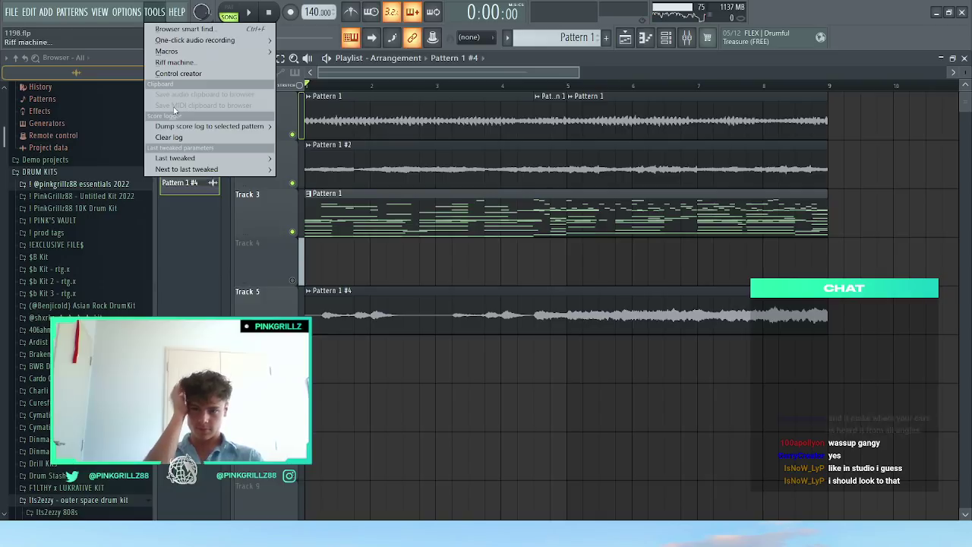
pyautogui.click(665, 37)
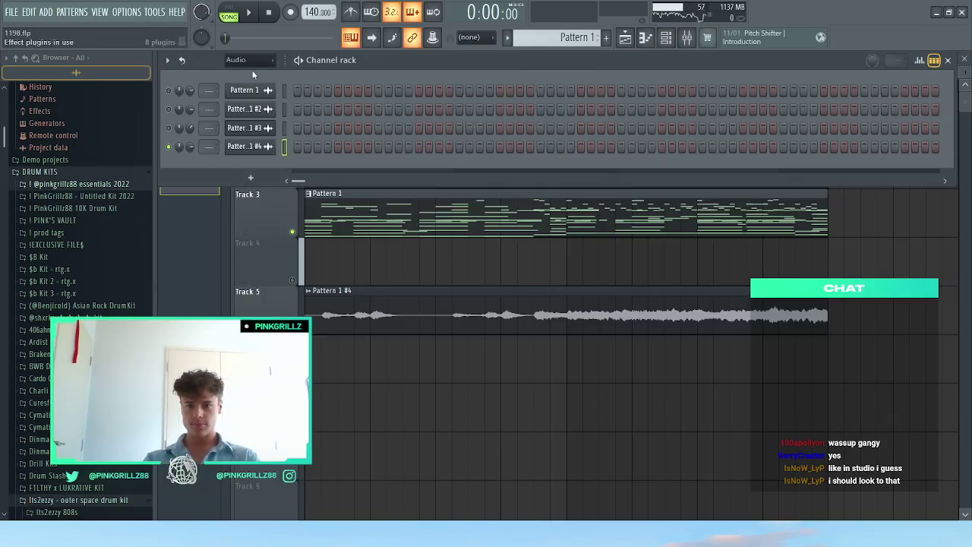
pyautogui.click(251, 59)
pyautogui.click(246, 76)
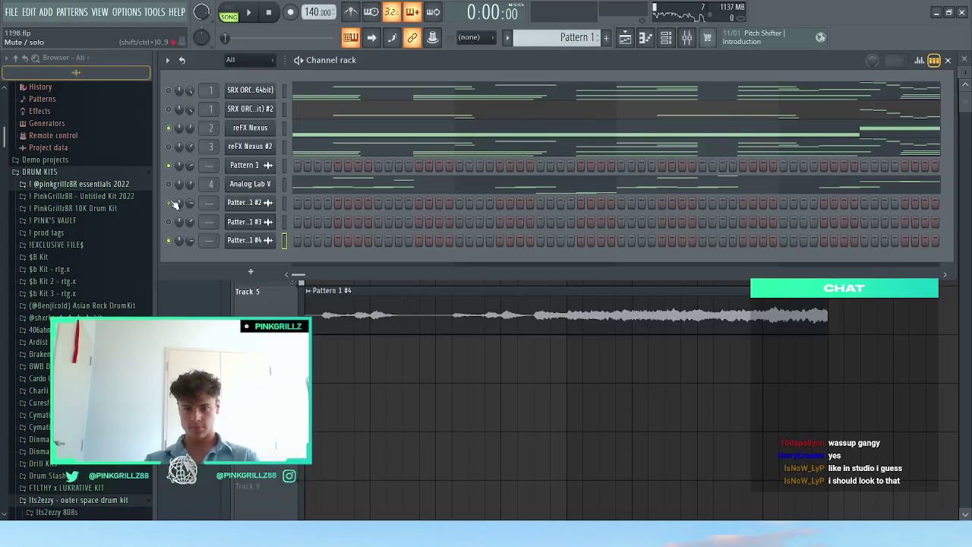
pyautogui.click(452, 393)
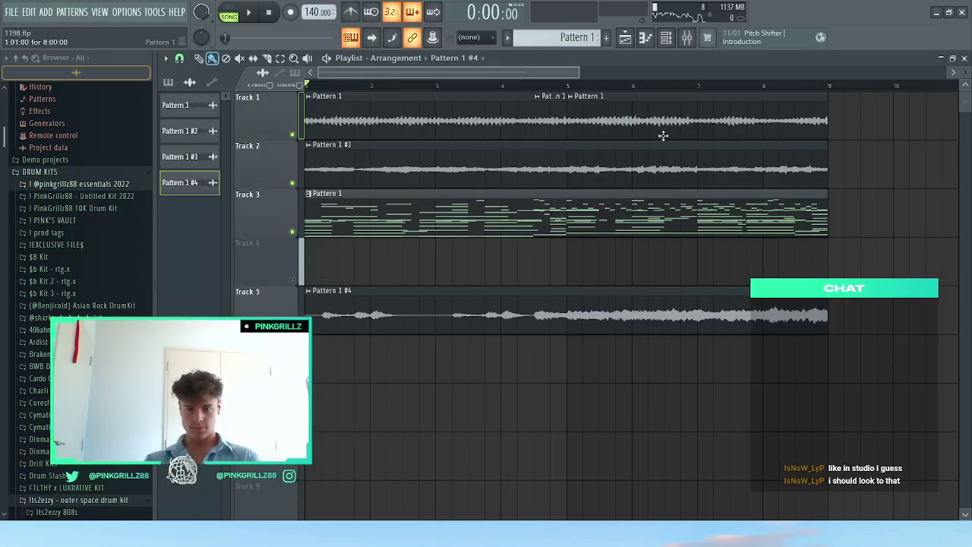
# Step: Rearrange the playlist so the Pattern 1 #4 clip sits on track 3 and the Pattern 1 notes on track 4, and start playback
pyautogui.moveTo(322, 286); pyautogui.dragTo(276, 222)
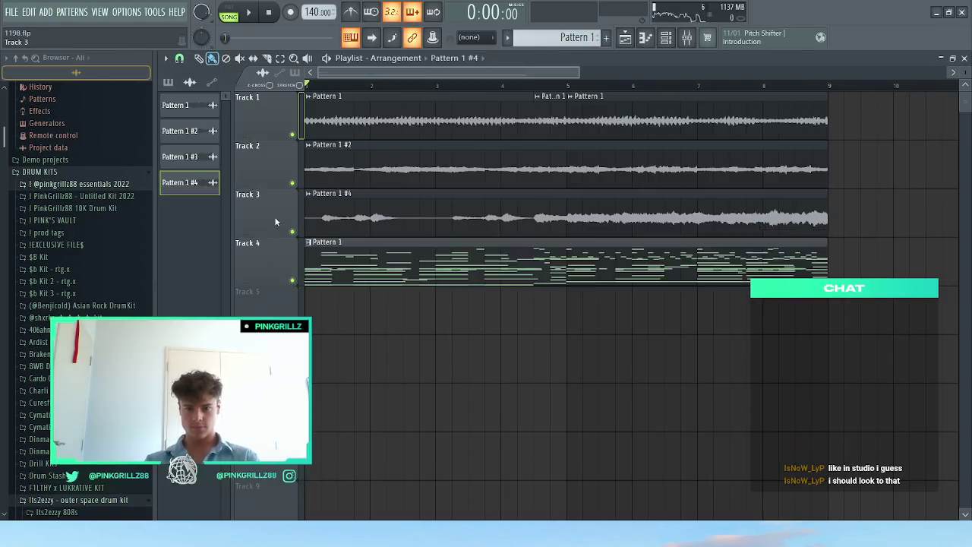
pyautogui.click(666, 37)
pyautogui.press('space')
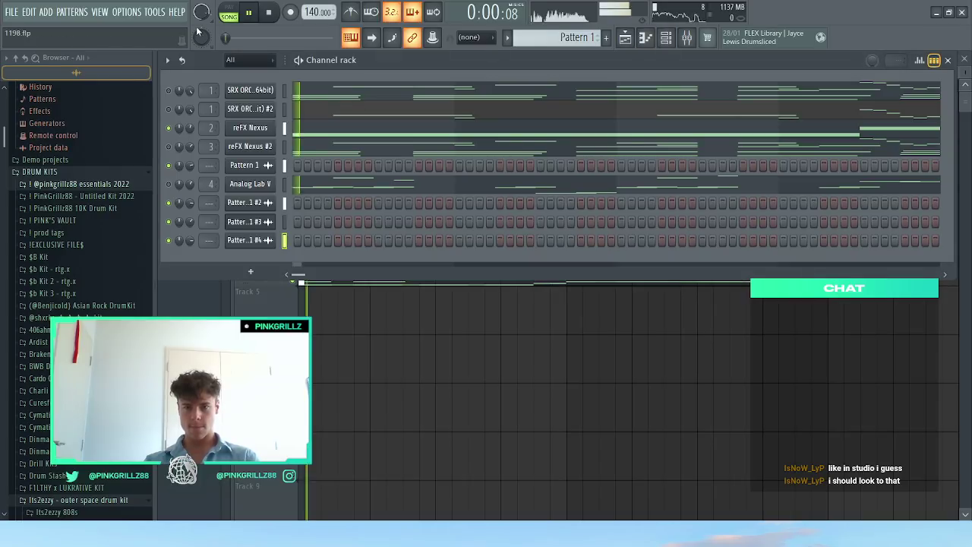
# Step: Run the macro that switches smart disable for all plugins
pyautogui.click(155, 11)
pyautogui.moveTo(183, 53)
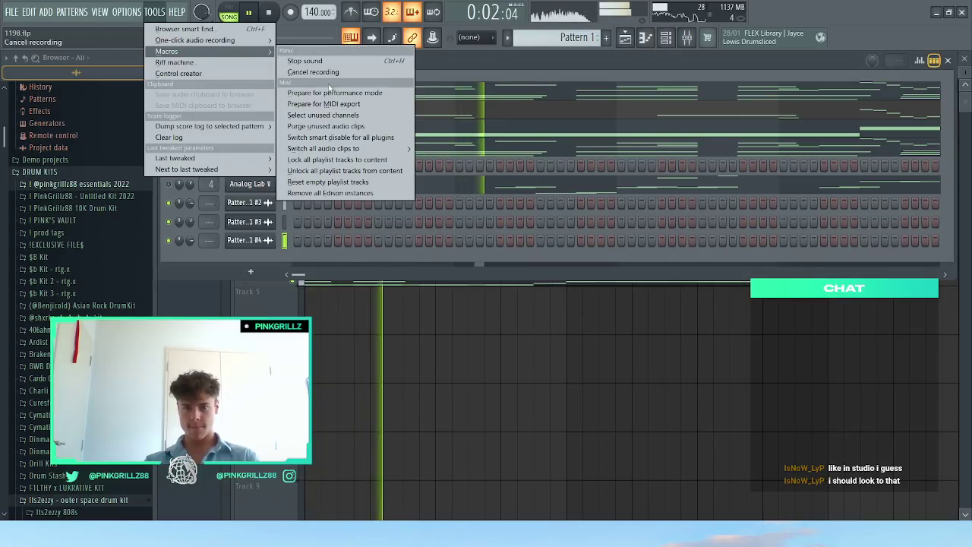
pyautogui.click(320, 138)
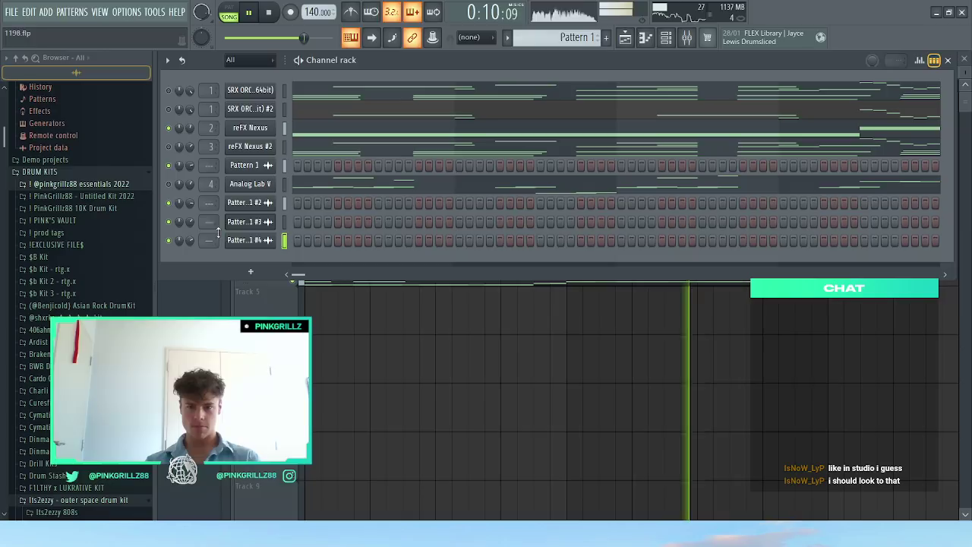
# Step: Adjust the Pattern 1 #4 channel volume to about 69% while the loop plays
pyautogui.moveTo(193, 239); pyautogui.dragTo(194, 224)
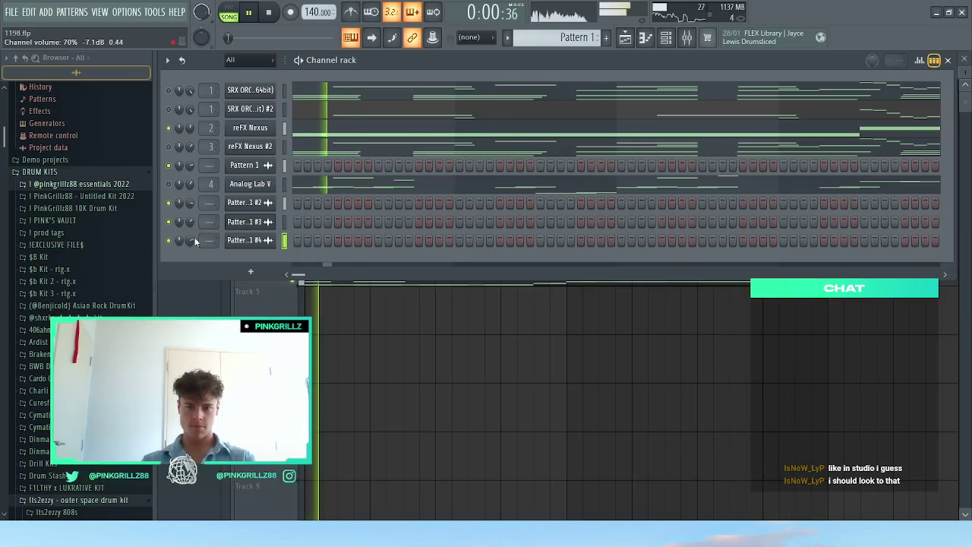
pyautogui.rightClick(591, 338)
pyautogui.scroll(-1, 549, 332)
pyautogui.click(666, 38)
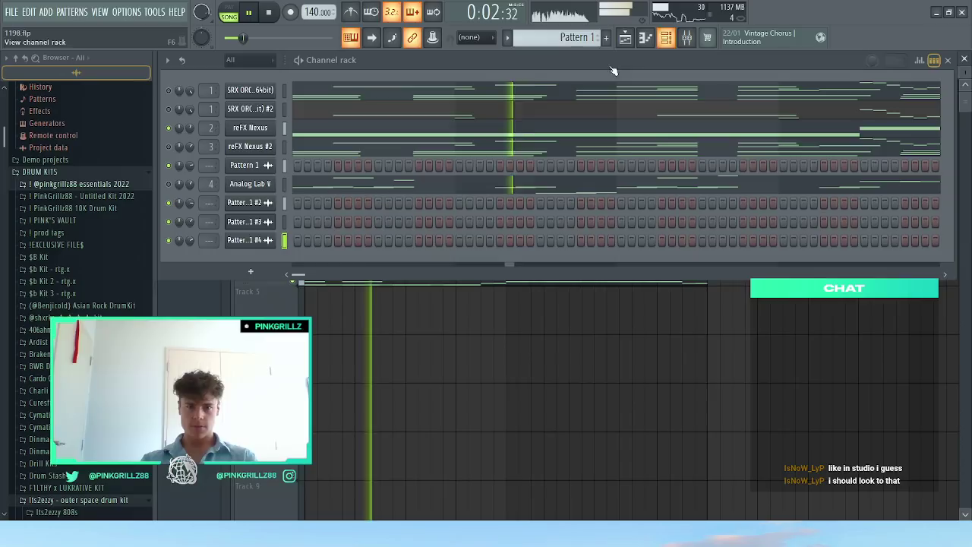
pyautogui.moveTo(190, 240); pyautogui.dragTo(190, 260)
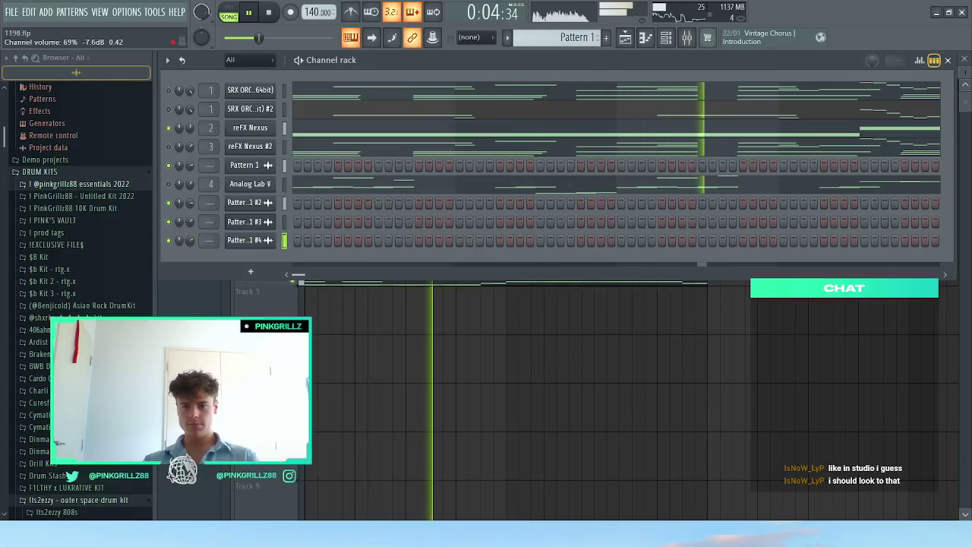
# Step: Route the Pattern 1 #4 channel to mixer insert 4
pyautogui.press('F9')
pyautogui.click(333, 241)
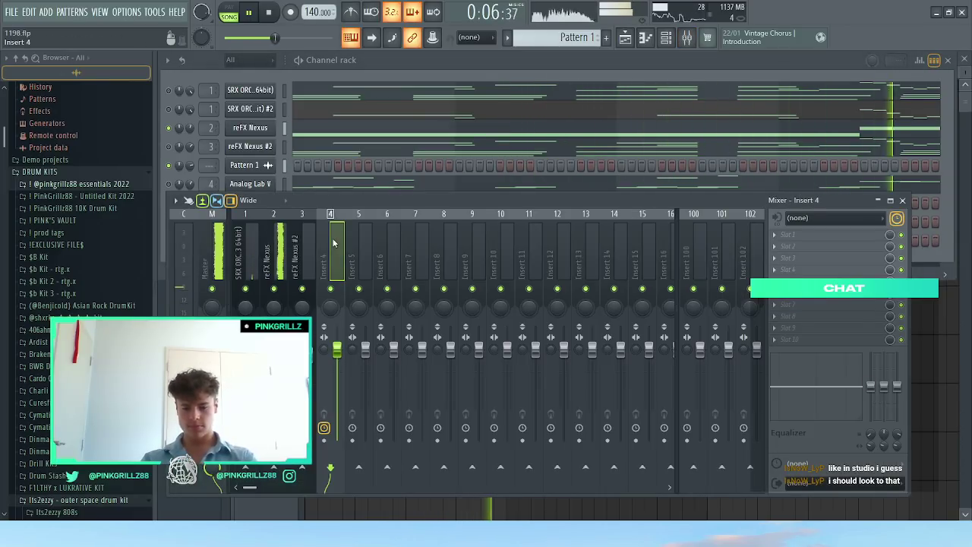
pyautogui.hotkey('ctrl', 'l')
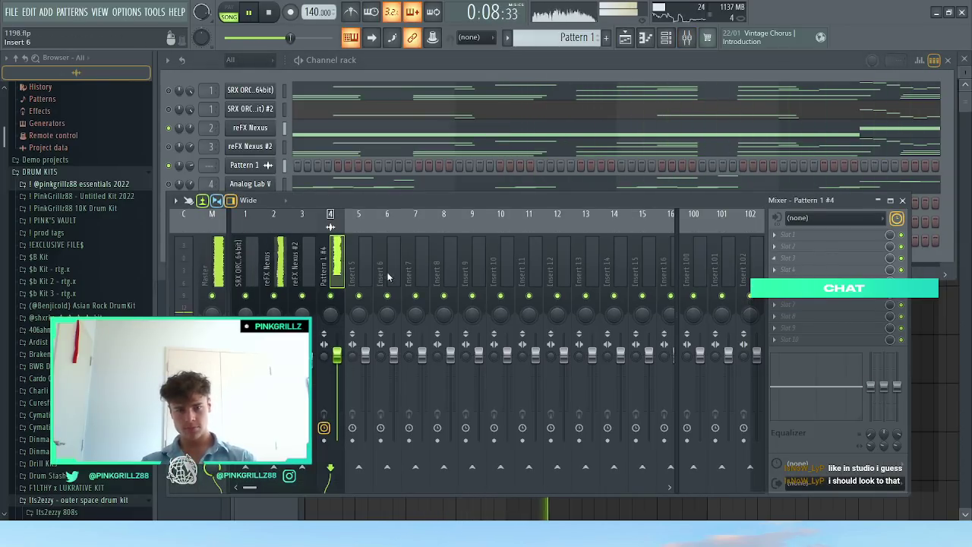
# Step: Load the fx - lead 1 mixer track state onto insert 4, inspect its second Seventh Heaven Professional reverb and stop playback
pyautogui.rightClick(336, 258)
pyautogui.moveTo(380, 240)
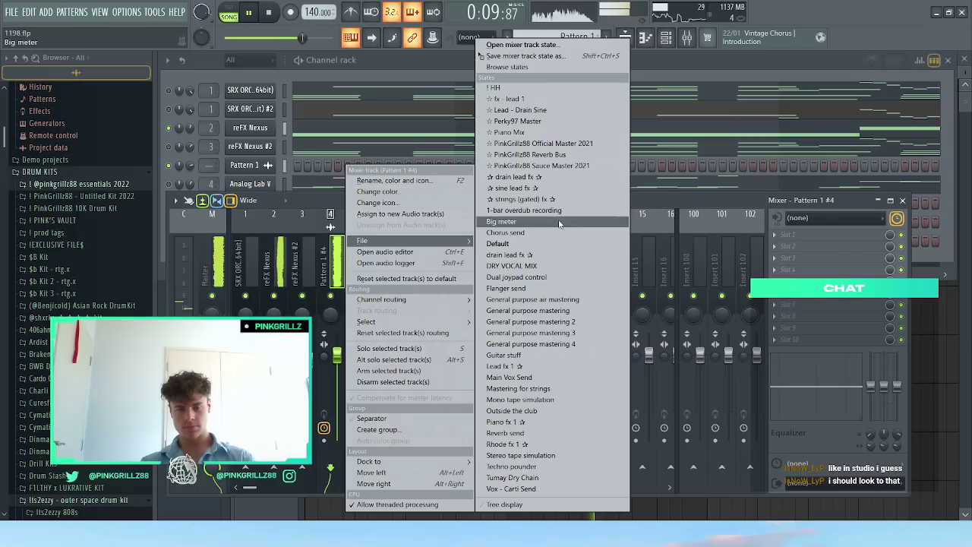
pyautogui.click(514, 101)
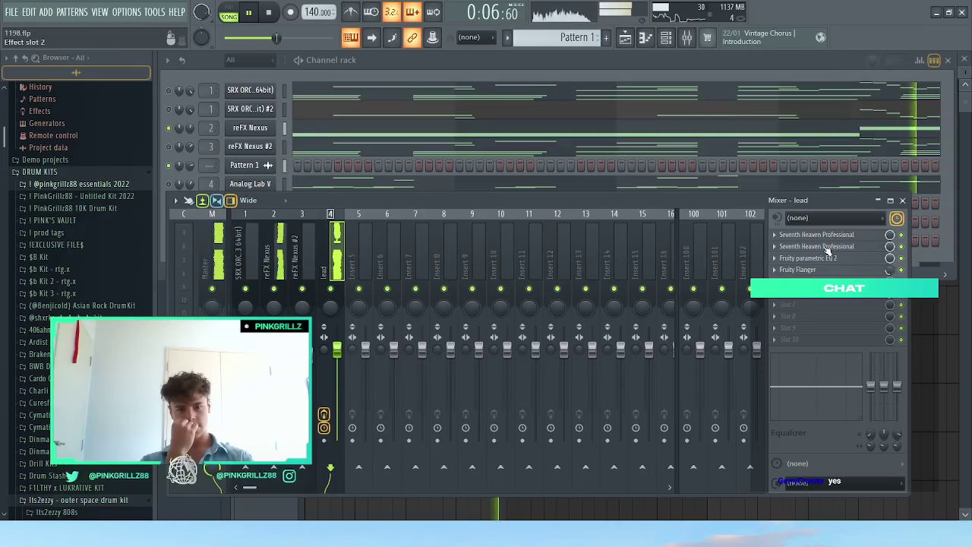
pyautogui.click(823, 246)
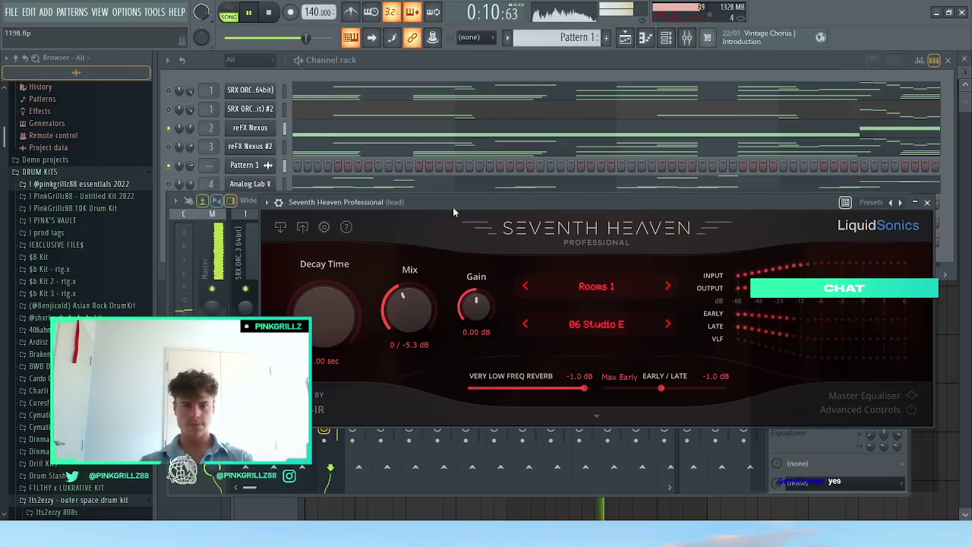
pyautogui.press('Escape')
pyautogui.press('space')
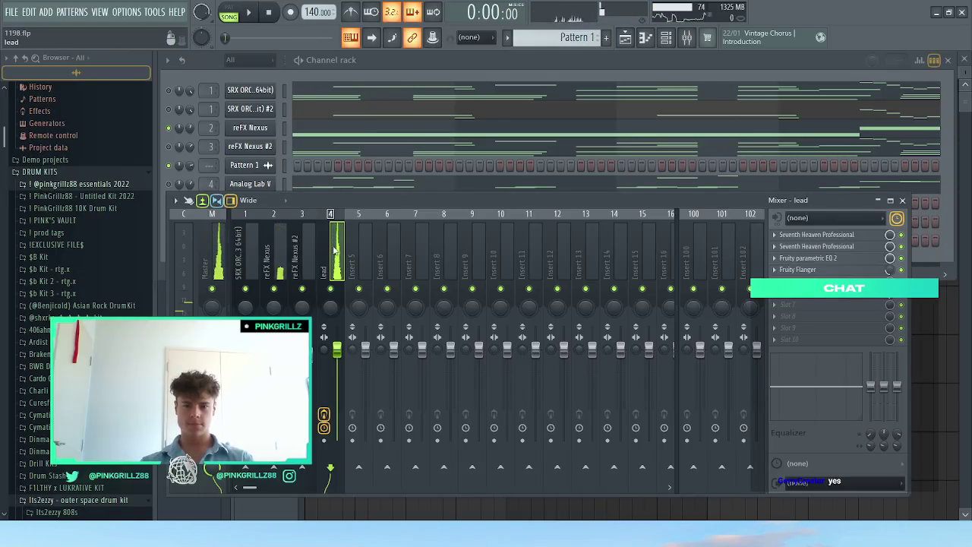
# Step: Solo the lead insert and play the loop with the mixer's effects in view
pyautogui.press('s')
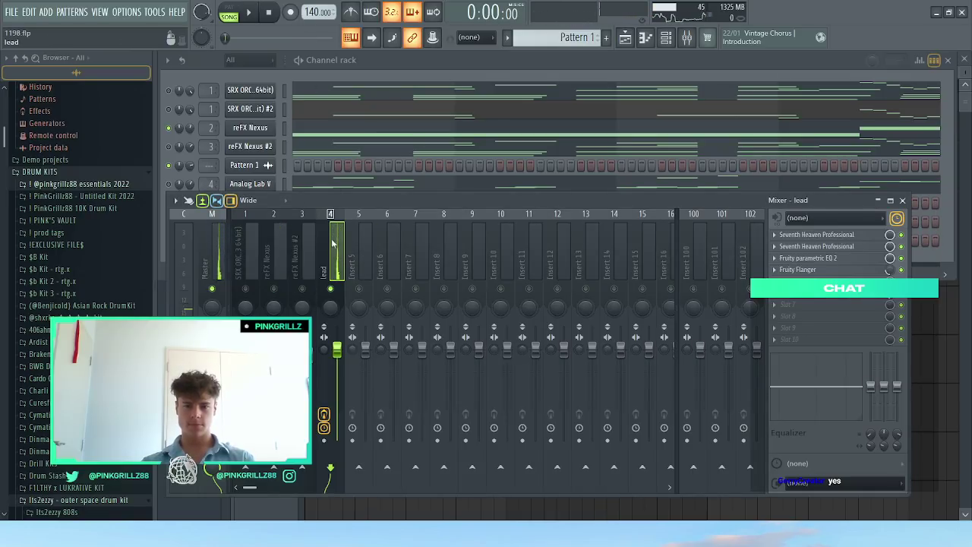
pyautogui.click(169, 165)
pyautogui.press('space')
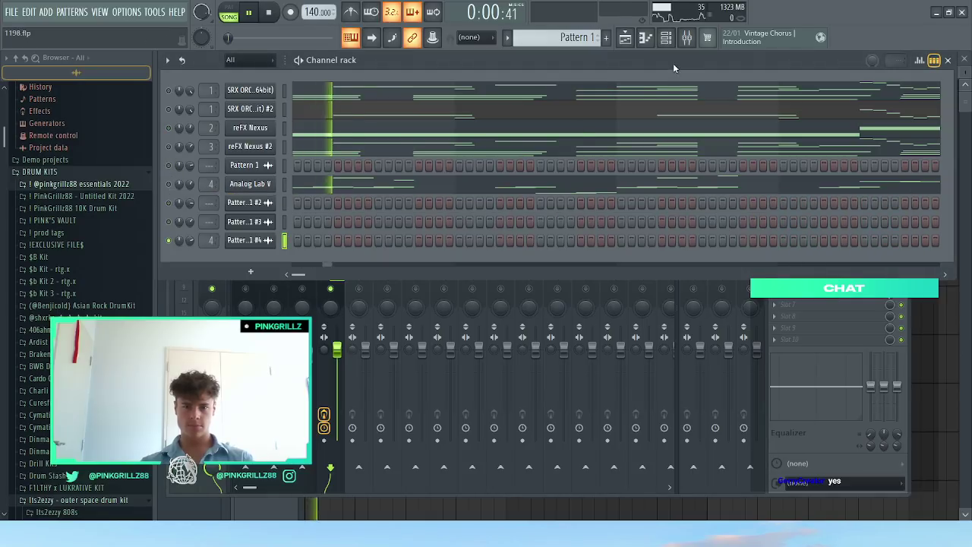
pyautogui.press('F9')
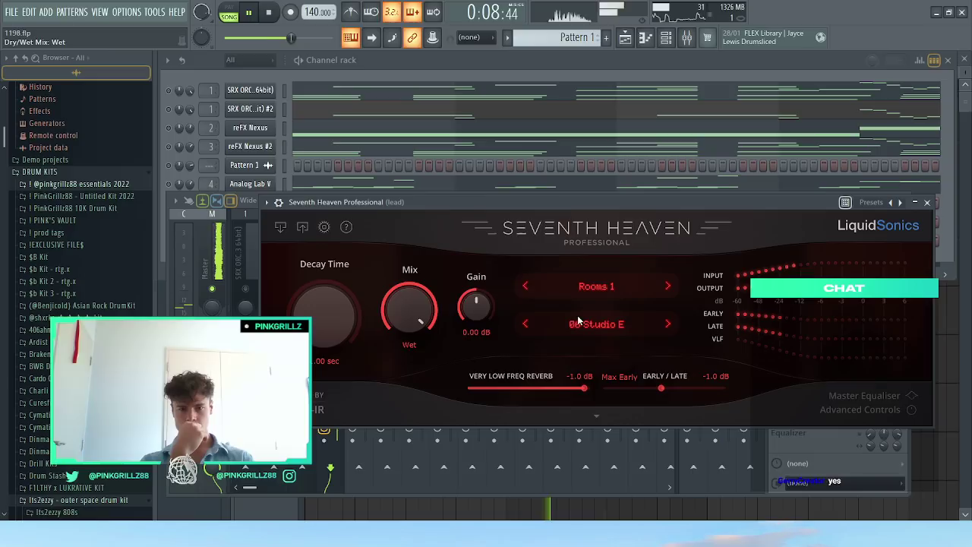
# Step: Set the lead insert's Rooms 1 Seventh Heaven reverb to 08 Music Room with a 0 / -1.4 dB mix, then close it
pyautogui.click(594, 295)
pyautogui.click(619, 327)
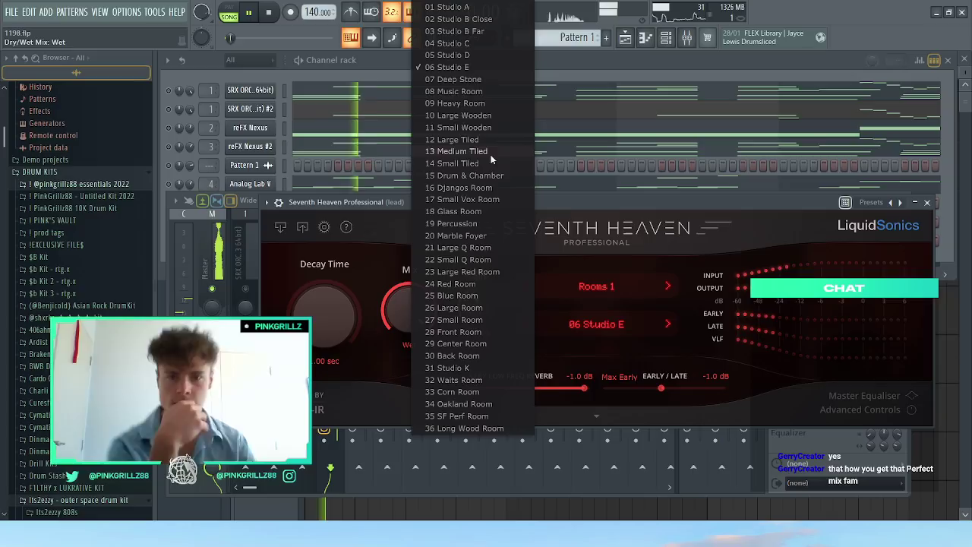
pyautogui.click(470, 98)
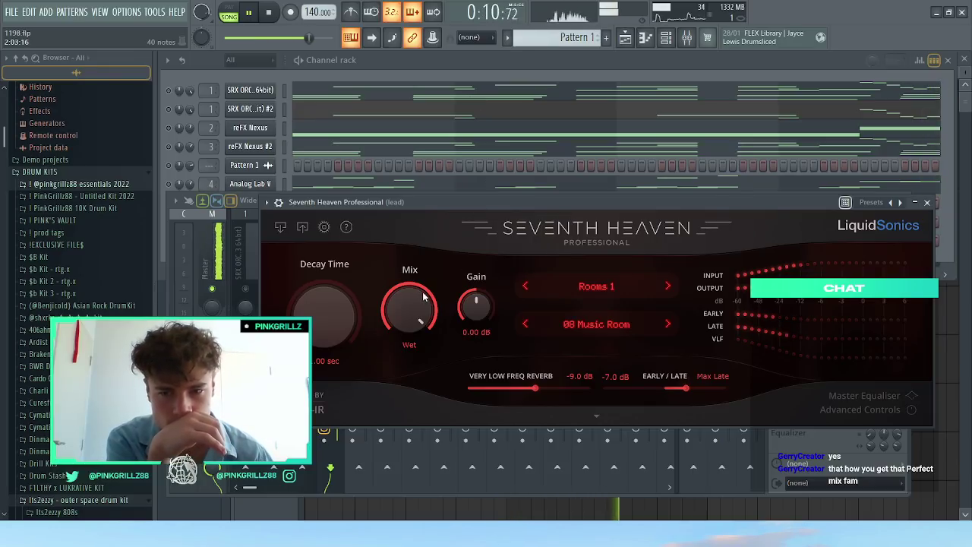
pyautogui.moveTo(402, 355)
pyautogui.mouseDown()
pyautogui.moveTo(401, 312)
pyautogui.moveTo(399, 396)
pyautogui.moveTo(402, 339)
pyautogui.mouseUp()
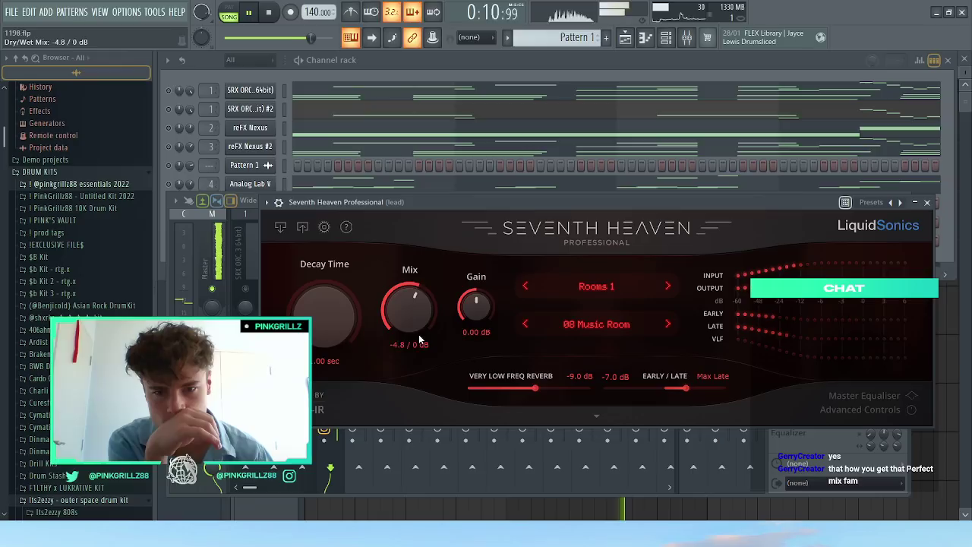
pyautogui.moveTo(417, 348); pyautogui.dragTo(416, 349)
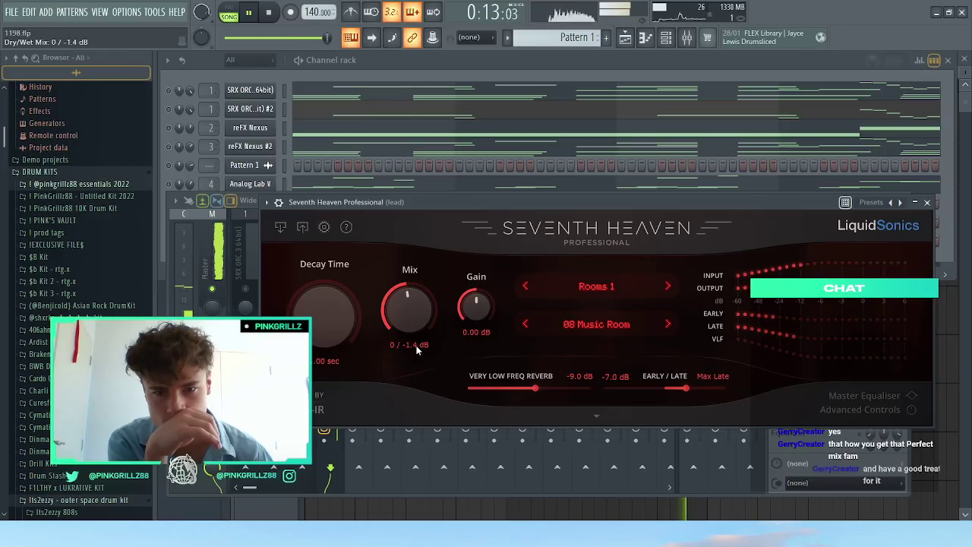
pyautogui.click(927, 202)
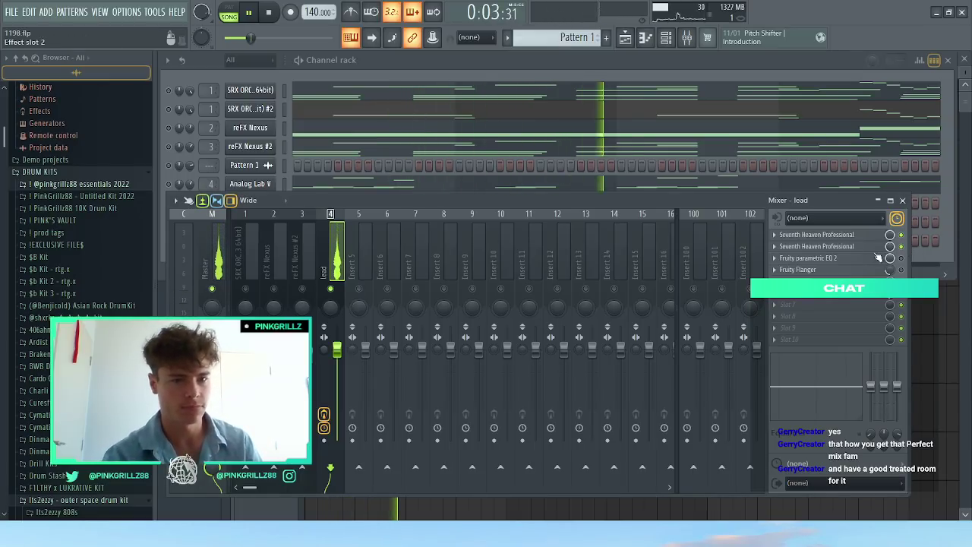
# Step: Open the lead insert's other Seventh Heaven reverb, using the Spaces 1 bank, and reposition its window while the loop plays
pyautogui.click(761, 227)
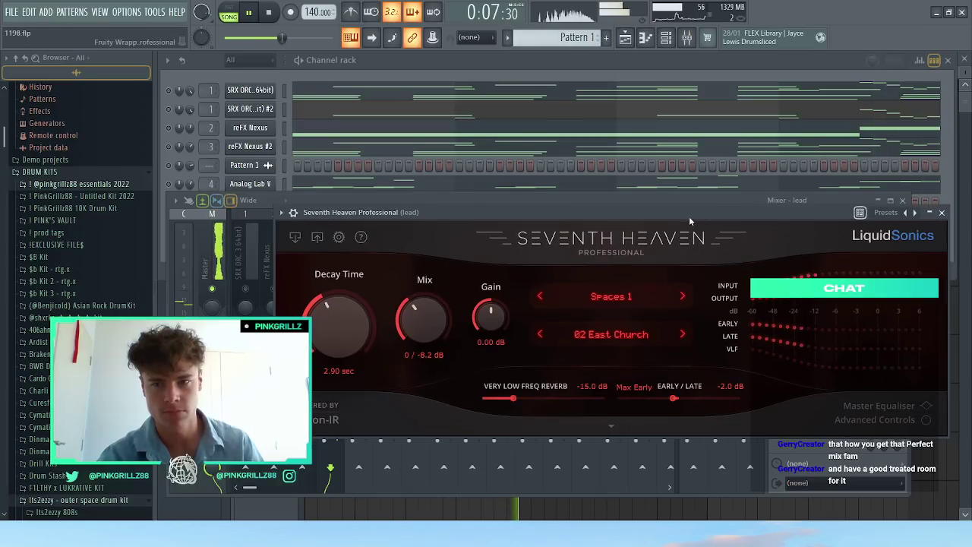
pyautogui.click(278, 12)
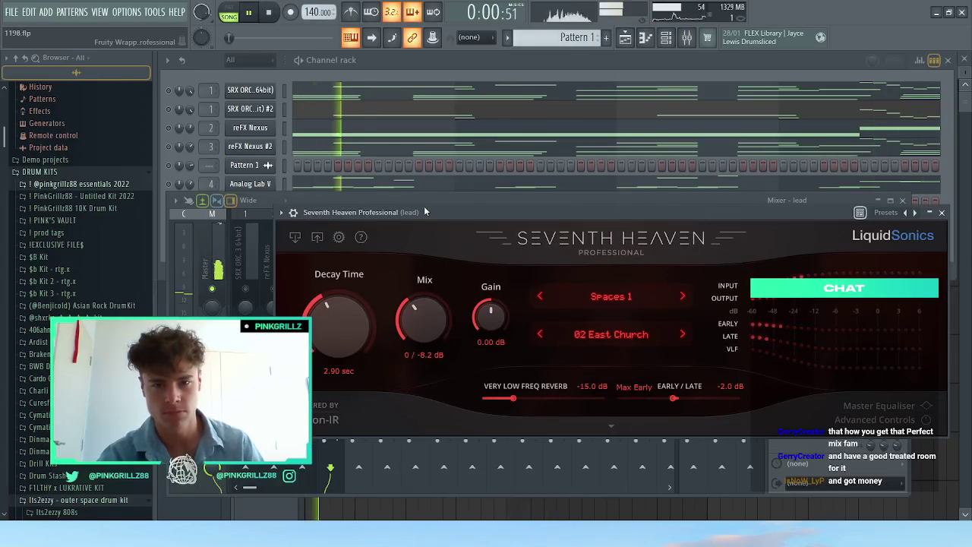
pyautogui.moveTo(421, 207); pyautogui.dragTo(361, 304)
pyautogui.moveTo(367, 249); pyautogui.dragTo(358, 160)
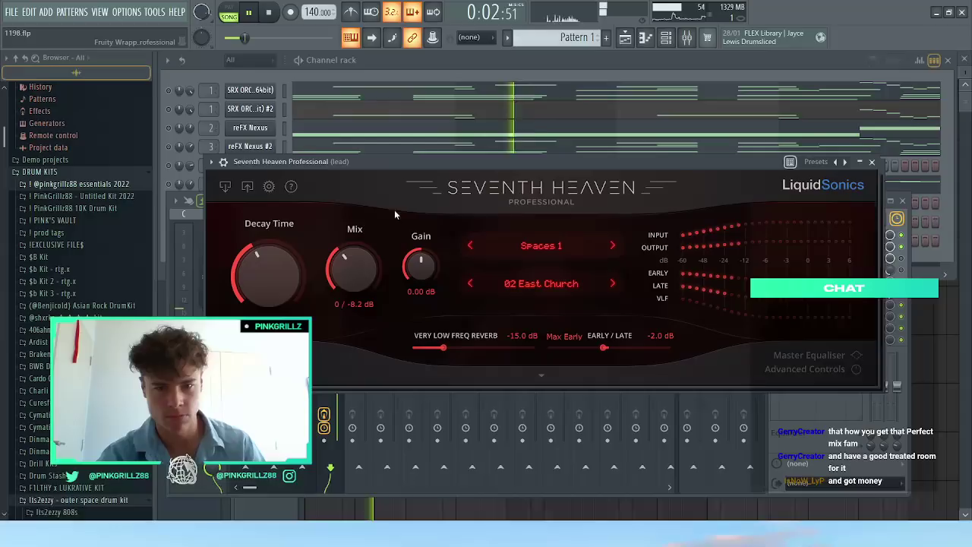
# Step: Try the 13 Parking Garage preset from the Interiors 1 bank on this reverb with the mix at 0 / -8.4 dB
pyautogui.click(551, 252)
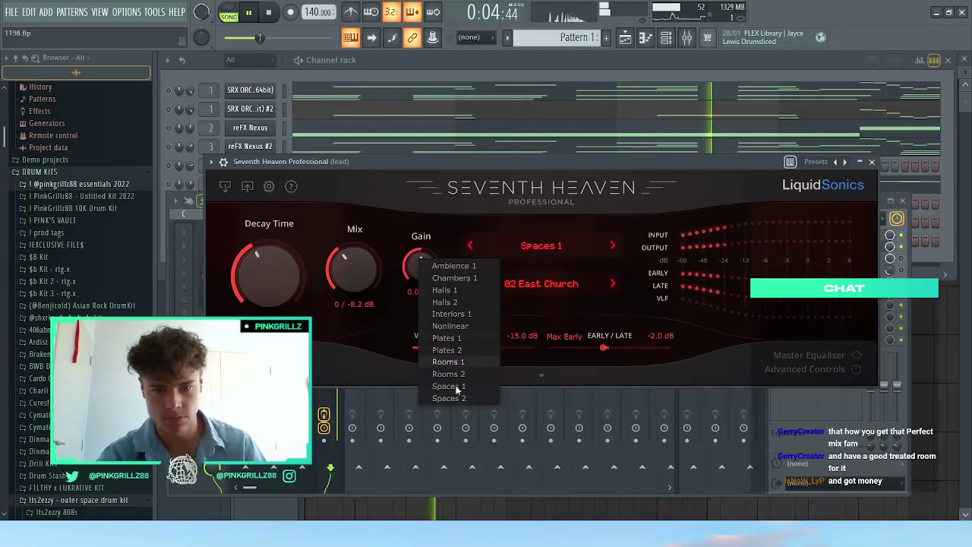
pyautogui.click(468, 318)
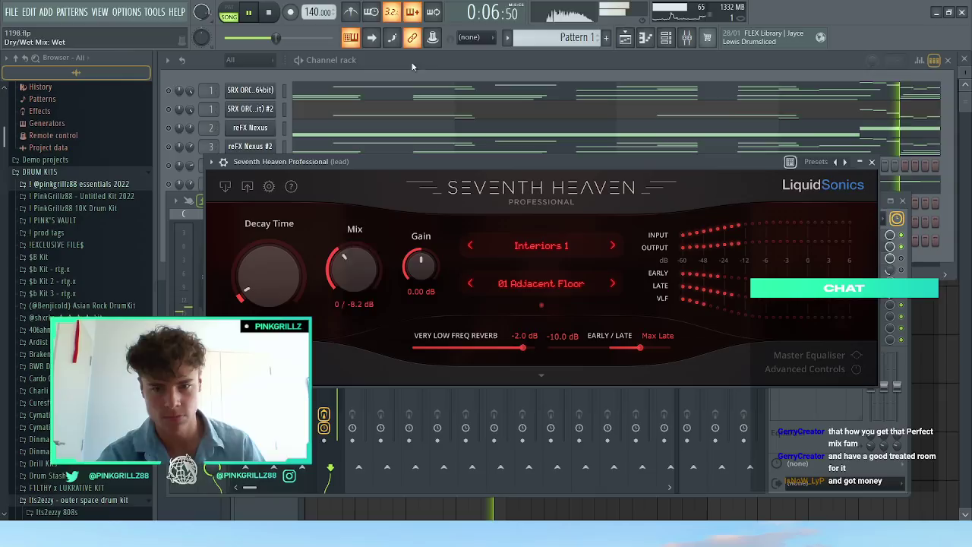
pyautogui.doubleClick(516, 291)
pyautogui.click(519, 288)
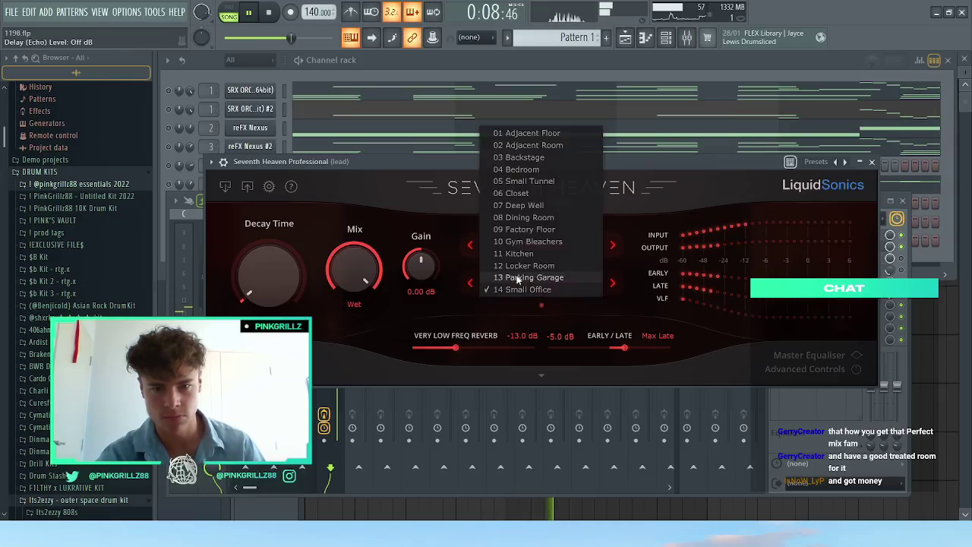
pyautogui.click(519, 279)
pyautogui.click(520, 286)
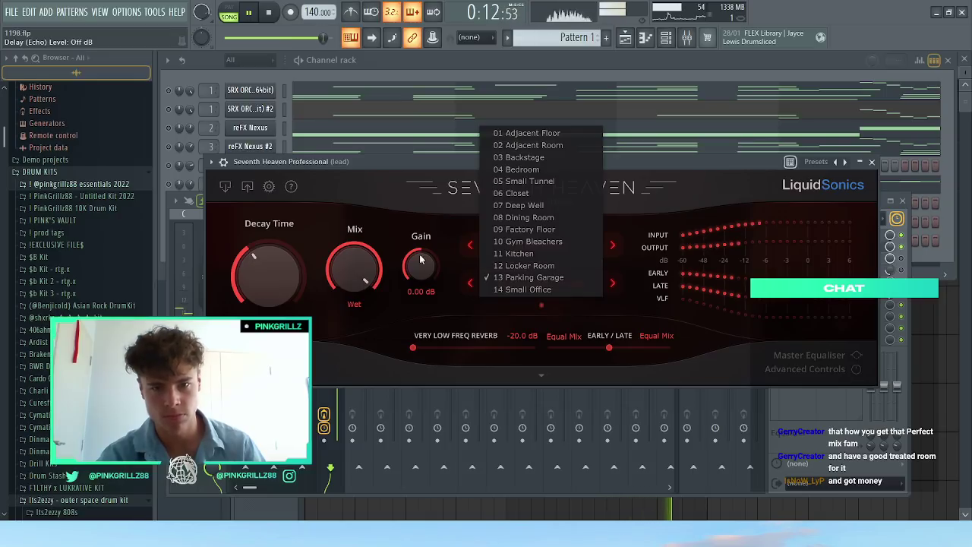
pyautogui.click(363, 266)
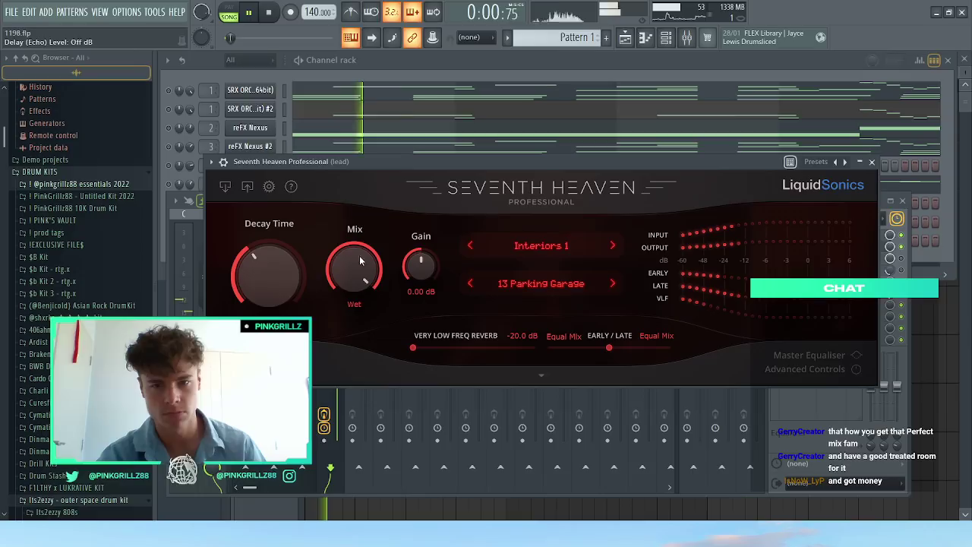
pyautogui.moveTo(361, 273); pyautogui.dragTo(346, 368)
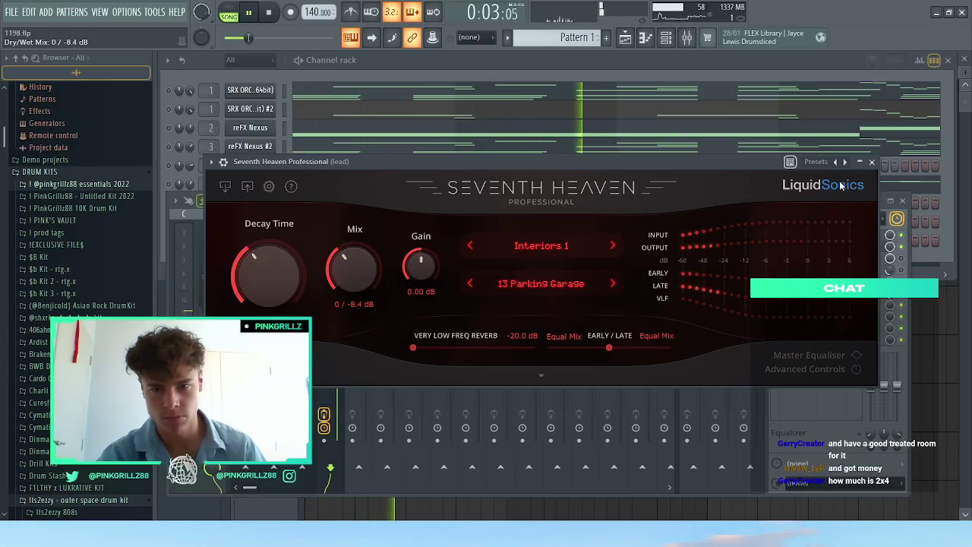
# Step: Set this reverb to the Halls 1 preset 10 Concert Hall with the mix at 0 / -1.0 dB, then close it
pyautogui.click(540, 244)
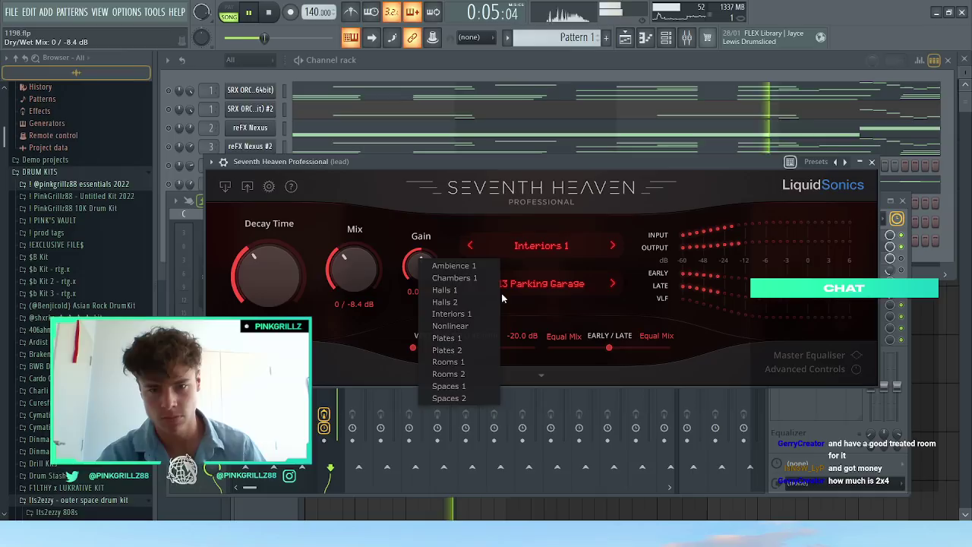
pyautogui.click(483, 289)
pyautogui.click(550, 284)
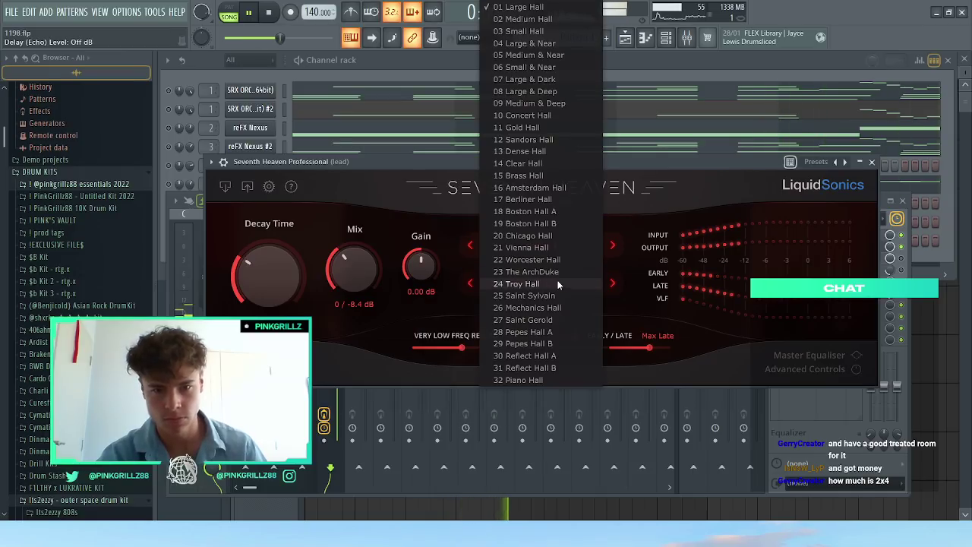
pyautogui.click(540, 117)
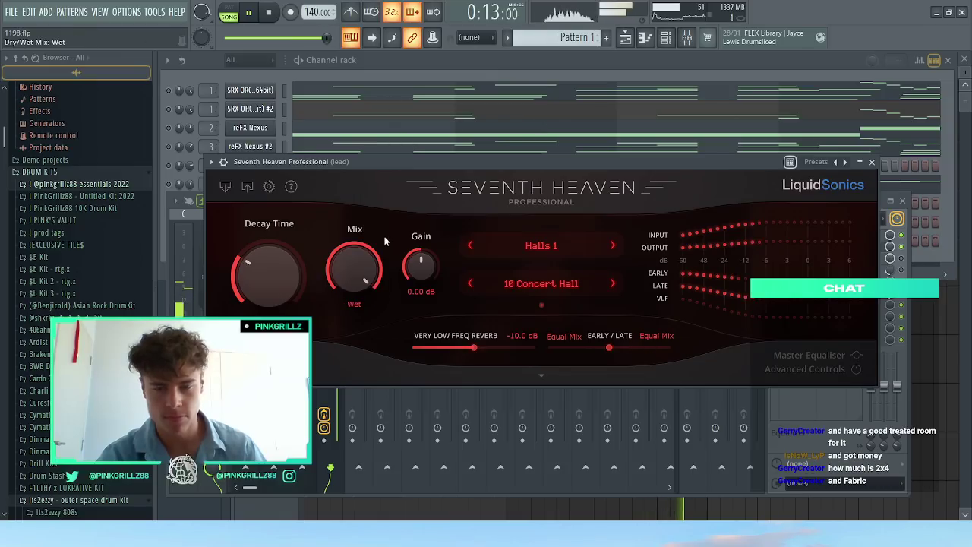
pyautogui.moveTo(368, 256); pyautogui.dragTo(348, 338)
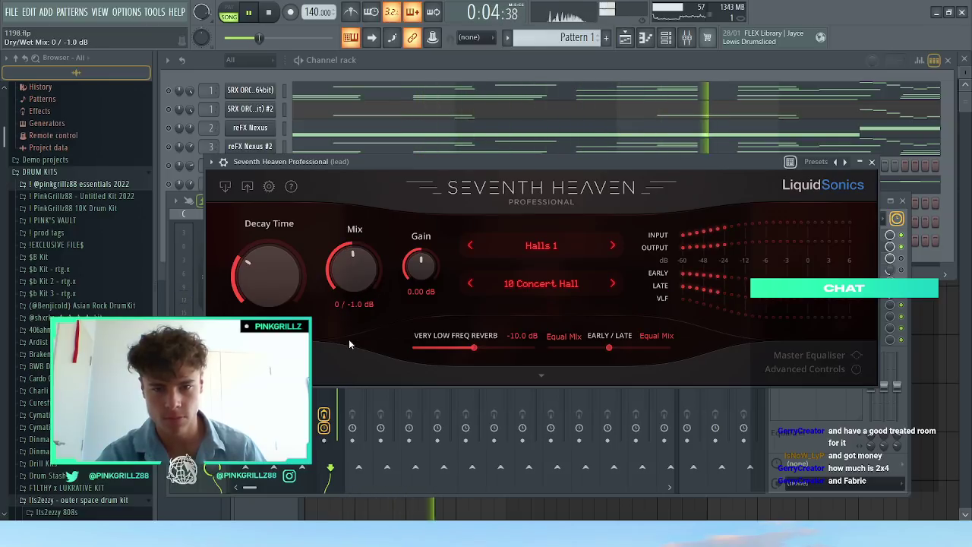
pyautogui.click(872, 162)
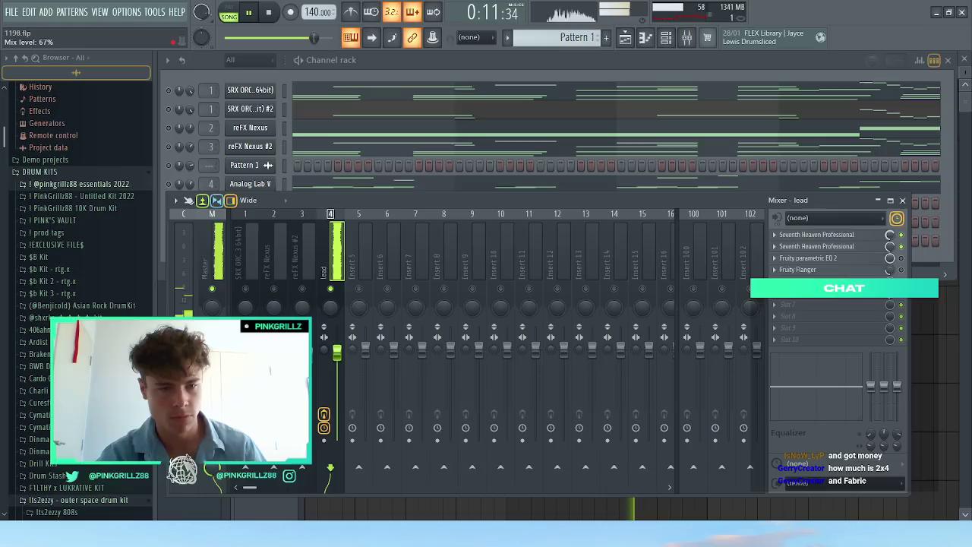
# Step: Restore the first reverb's full mix level, lower the second's, and re-enable the lead insert's parametric EQ and flanger
pyautogui.rightClick(890, 237)
pyautogui.click(890, 243)
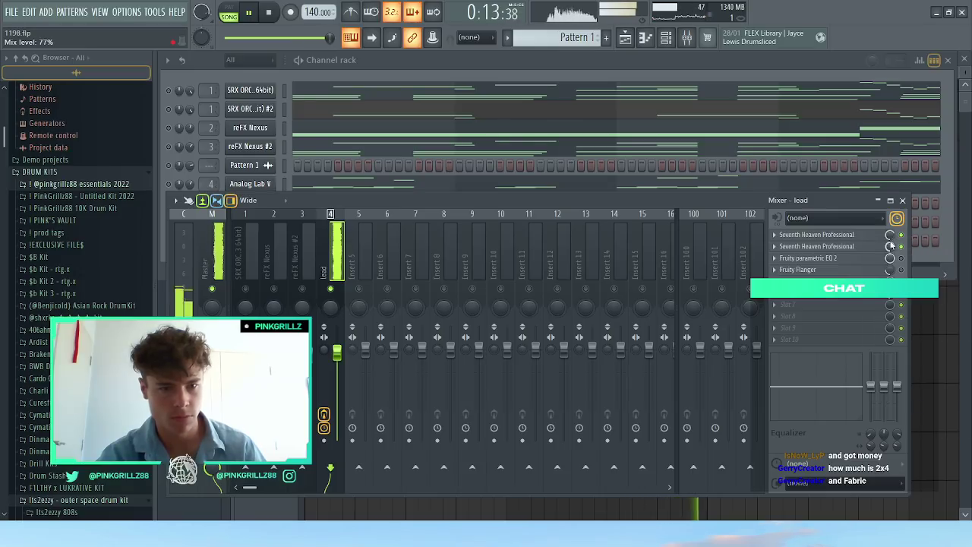
pyautogui.moveTo(891, 246); pyautogui.dragTo(890, 263)
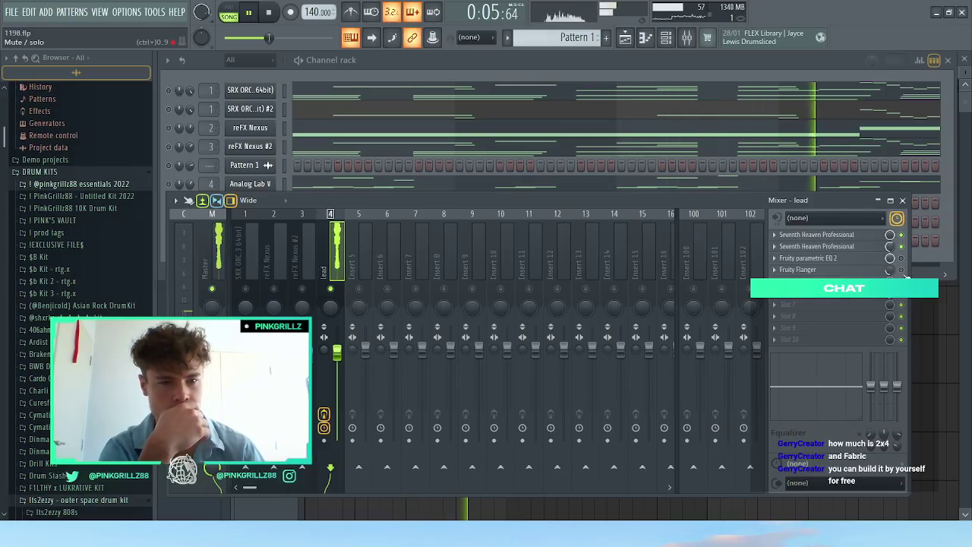
pyautogui.moveTo(889, 269); pyautogui.dragTo(889, 255)
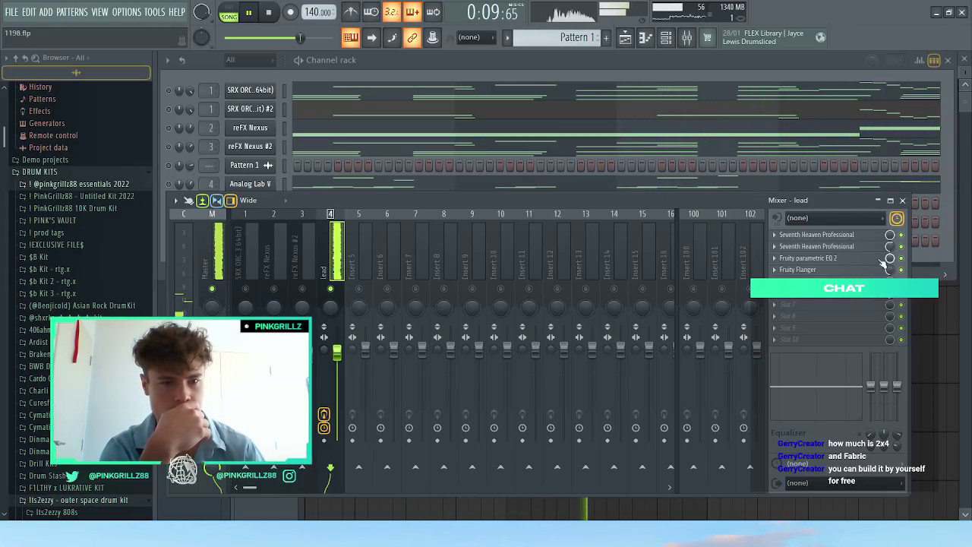
# Step: Tighten the low cut in the lead's Fruity parametric EQ 2 by moving band 1 higher and band 2 lower in frequency
pyautogui.moveTo(397, 213); pyautogui.dragTo(337, 221)
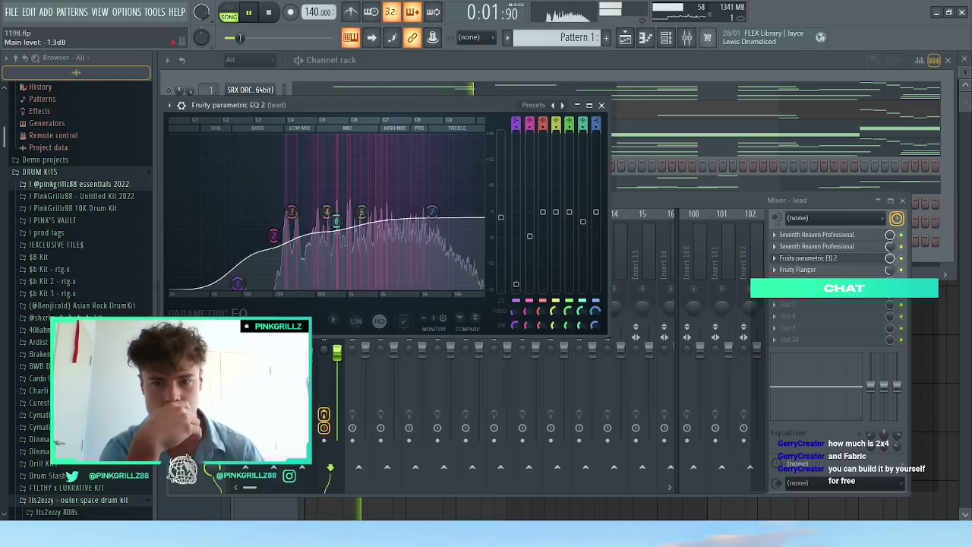
pyautogui.moveTo(238, 284); pyautogui.dragTo(257, 287)
pyautogui.moveTo(273, 235); pyautogui.dragTo(258, 246)
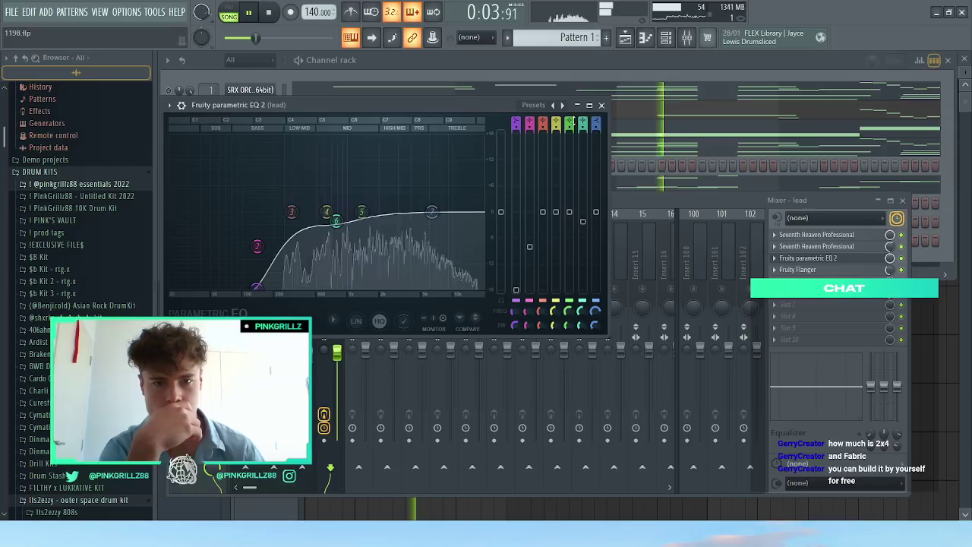
pyautogui.click(602, 105)
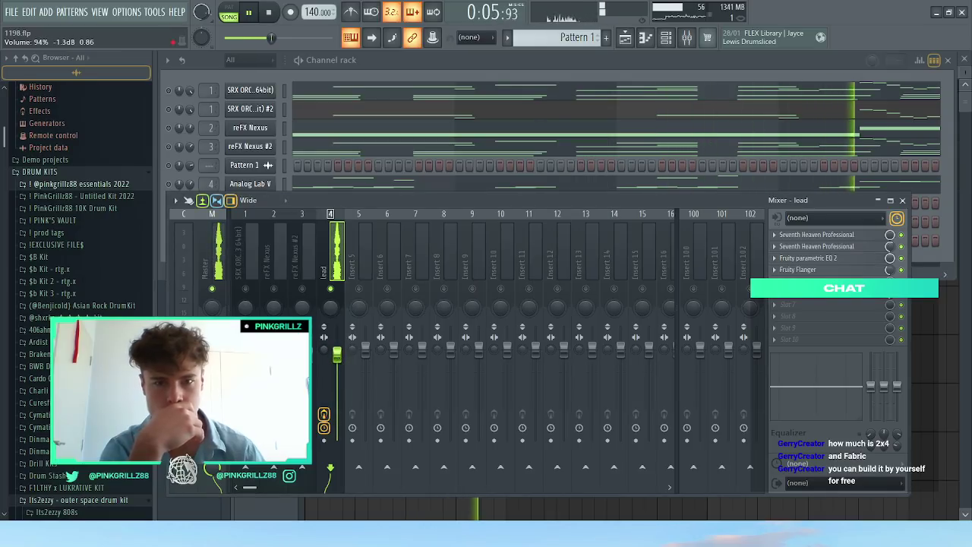
# Step: Unmute inserts 1 to 3 and the Pattern 1 audio channels, and toggle the reFX Nexus channel to compare the layers
pyautogui.moveTo(302, 290); pyautogui.dragTo(259, 292)
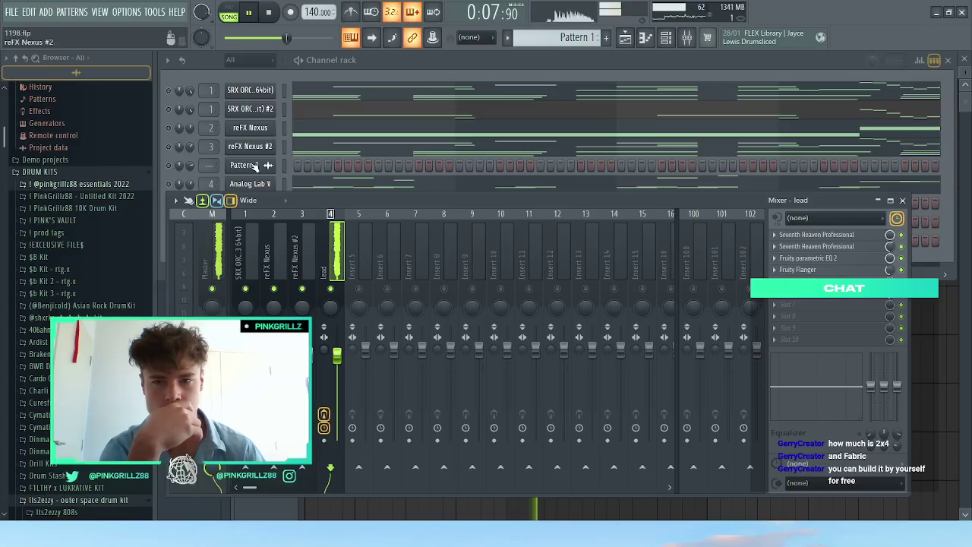
pyautogui.click(286, 166)
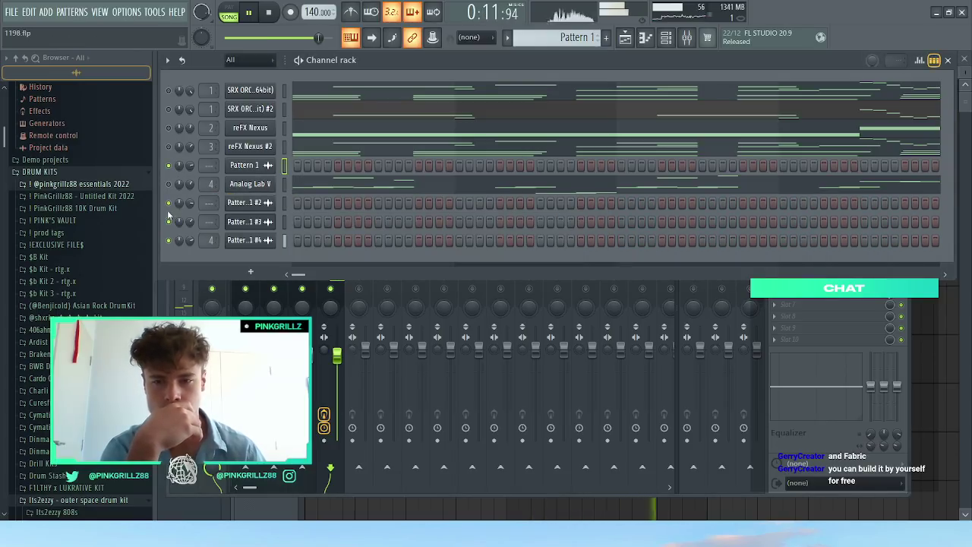
pyautogui.click(169, 128)
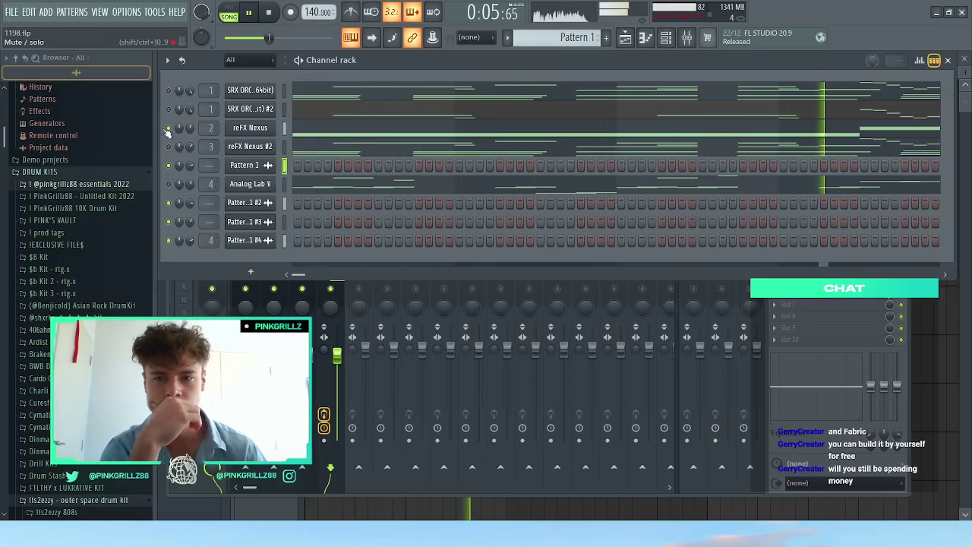
# Step: Rebalance the lead insert by setting the second reverb's mix level to about 51%, lowering the first reverb's, and raising the fader
pyautogui.click(338, 353)
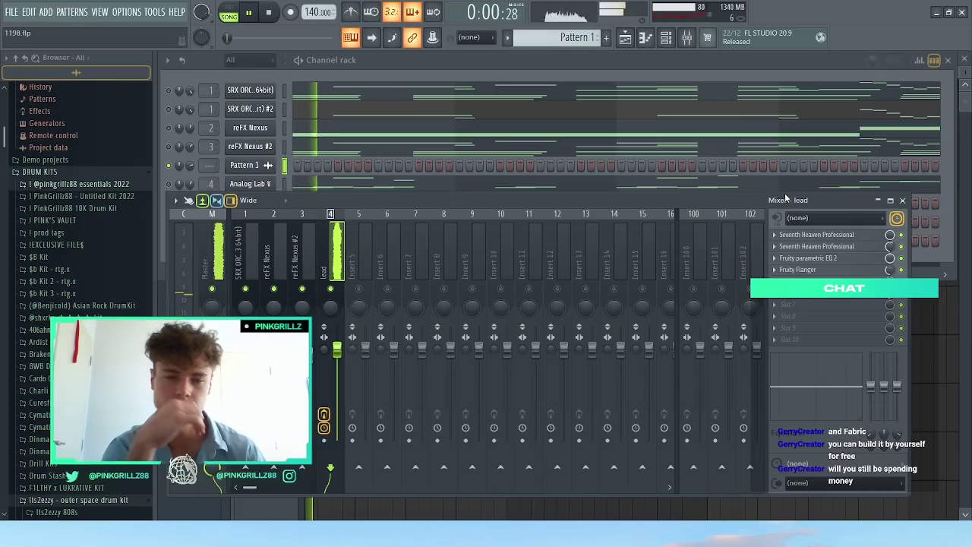
pyautogui.moveTo(891, 246); pyautogui.dragTo(890, 276)
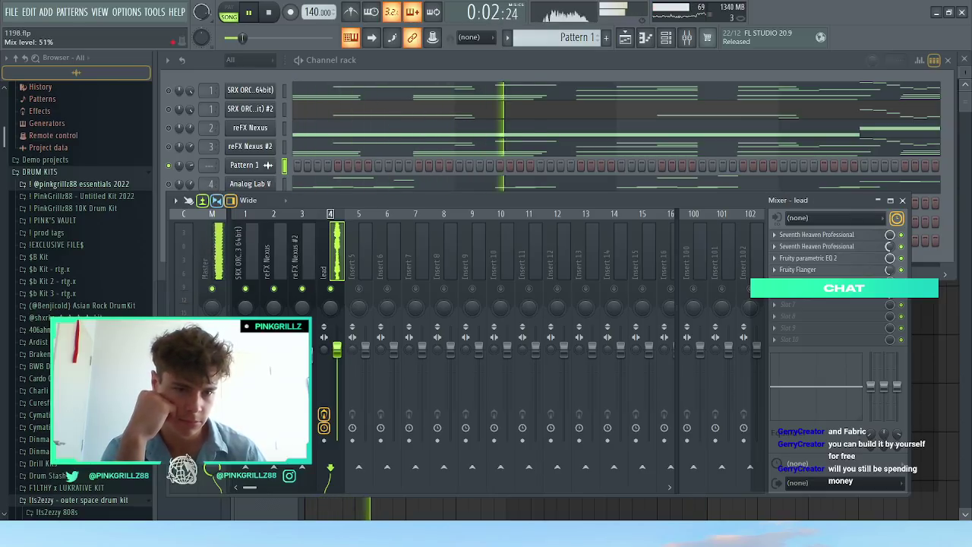
pyautogui.moveTo(890, 235); pyautogui.dragTo(890, 247)
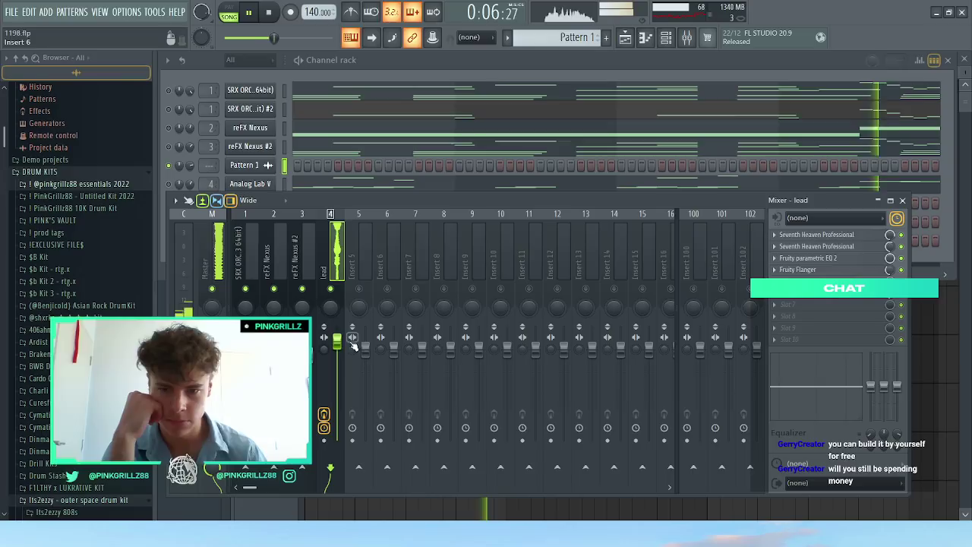
pyautogui.moveTo(336, 339); pyautogui.dragTo(336, 344)
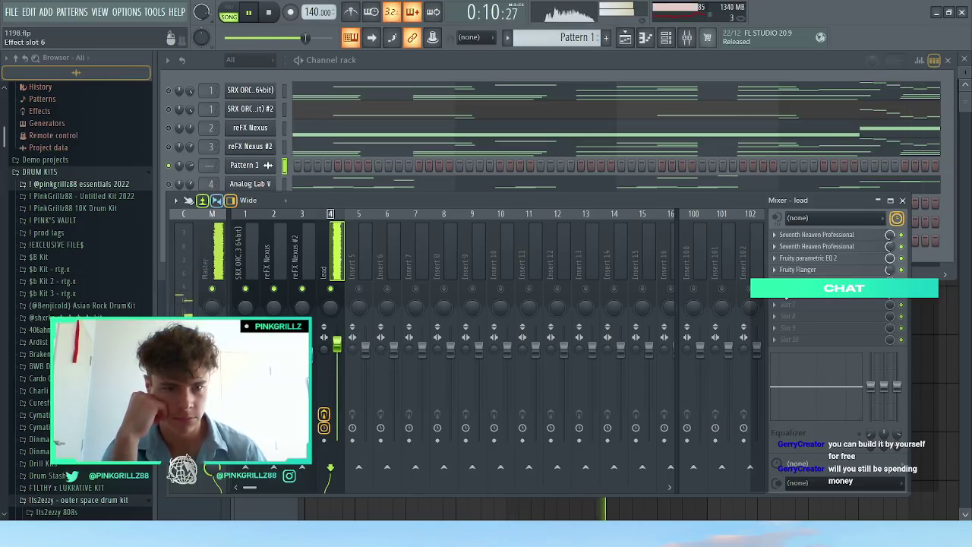
# Step: Play back the song to check the balance between the lead insert and the other layers
pyautogui.click(776, 293)
pyautogui.click(804, 270)
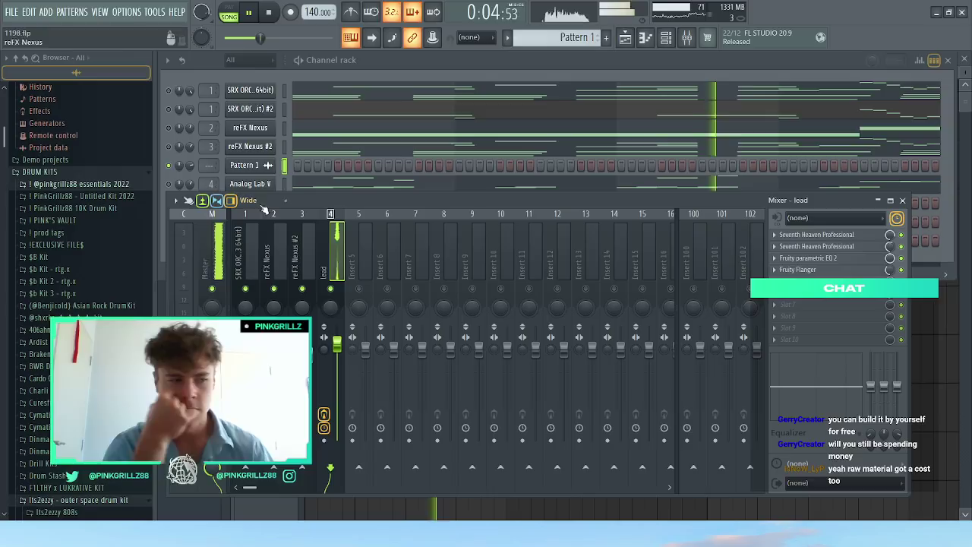
pyautogui.click(195, 164)
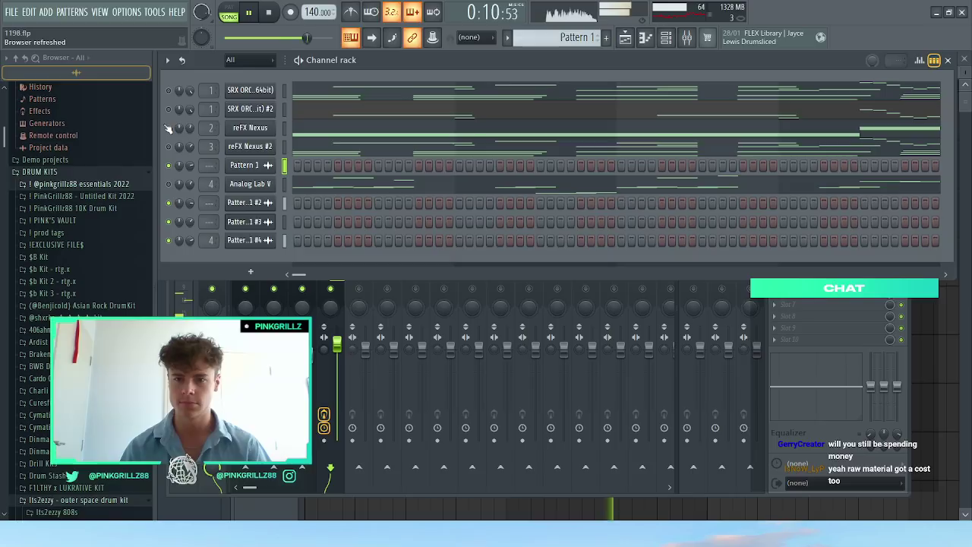
pyautogui.press('space')
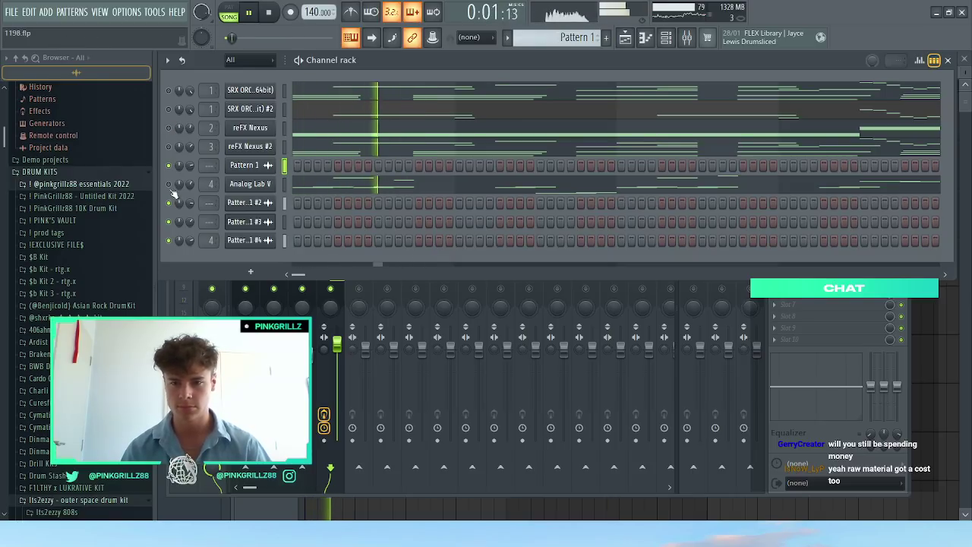
pyautogui.press('space')
# Step: Delete both SRX ORC channels from the channel rack and save the project as a new version, 1198_2.flp
pyautogui.rightClick(231, 110)
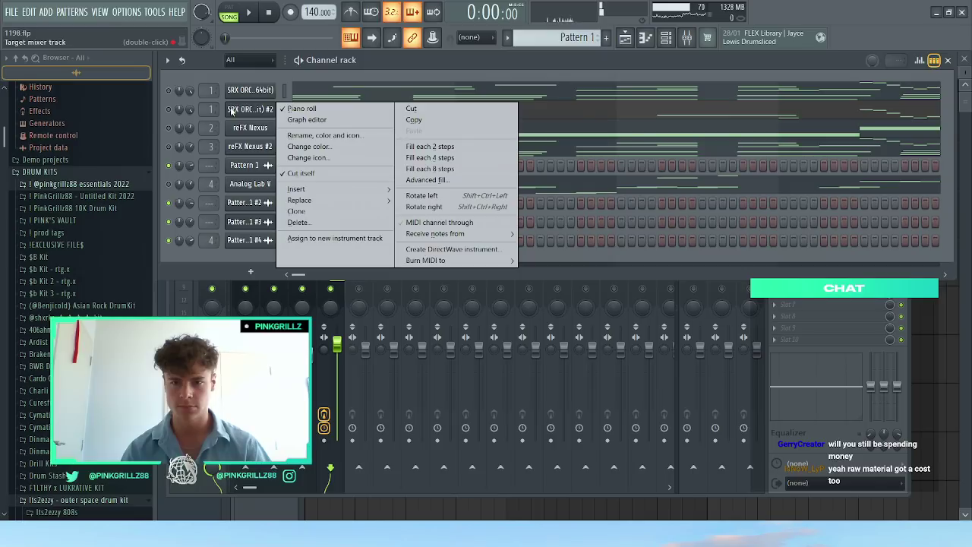
pyautogui.press('d')
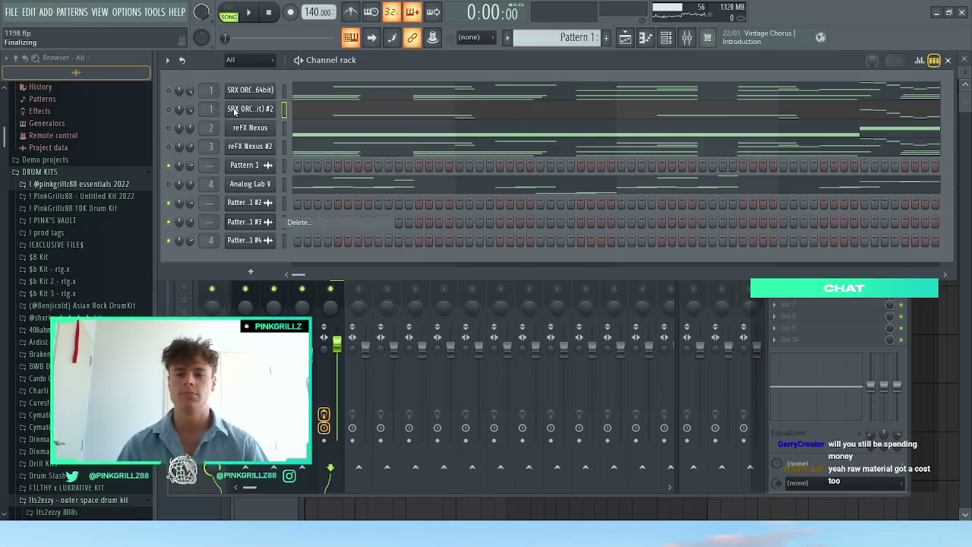
pyautogui.press('Return')
pyautogui.rightClick(239, 94)
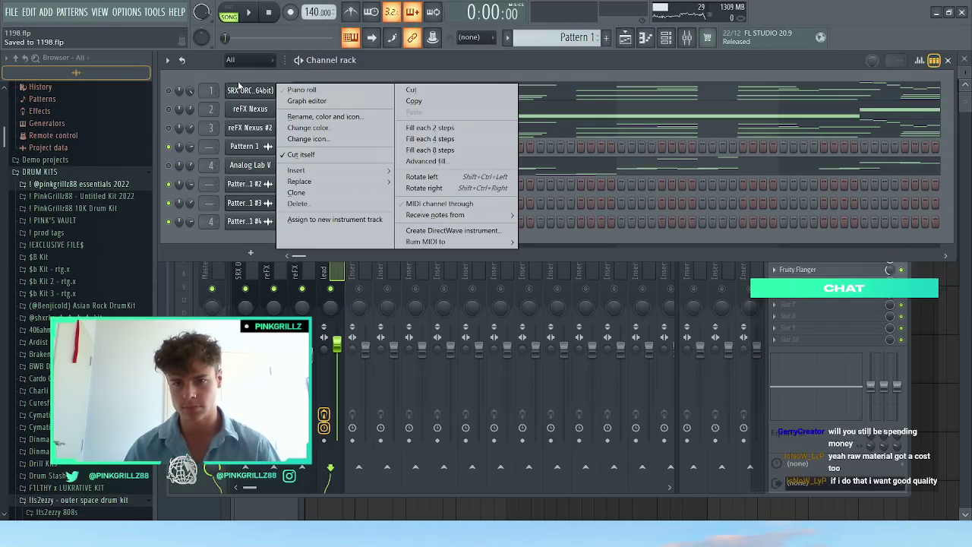
pyautogui.click(239, 74)
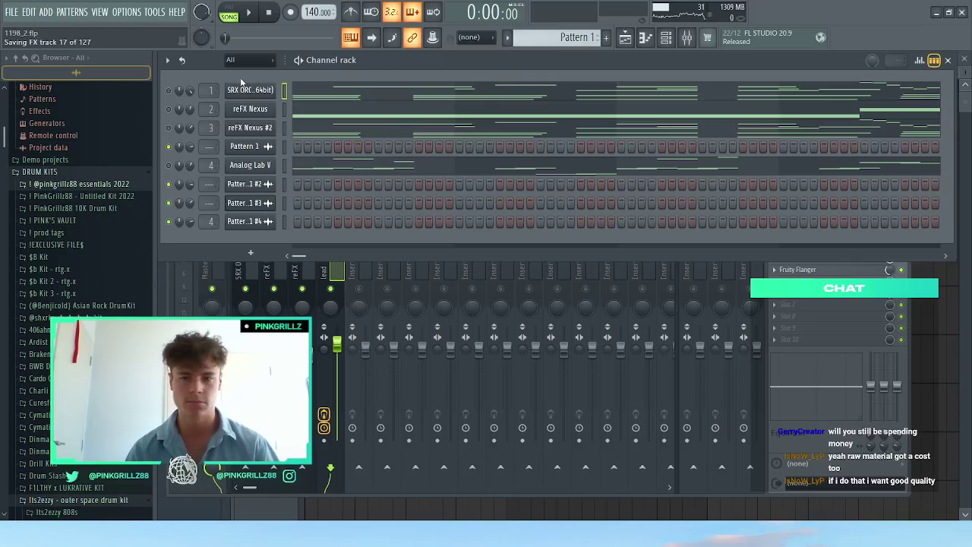
pyautogui.rightClick(241, 91)
pyautogui.press('d')
pyautogui.press('Return')
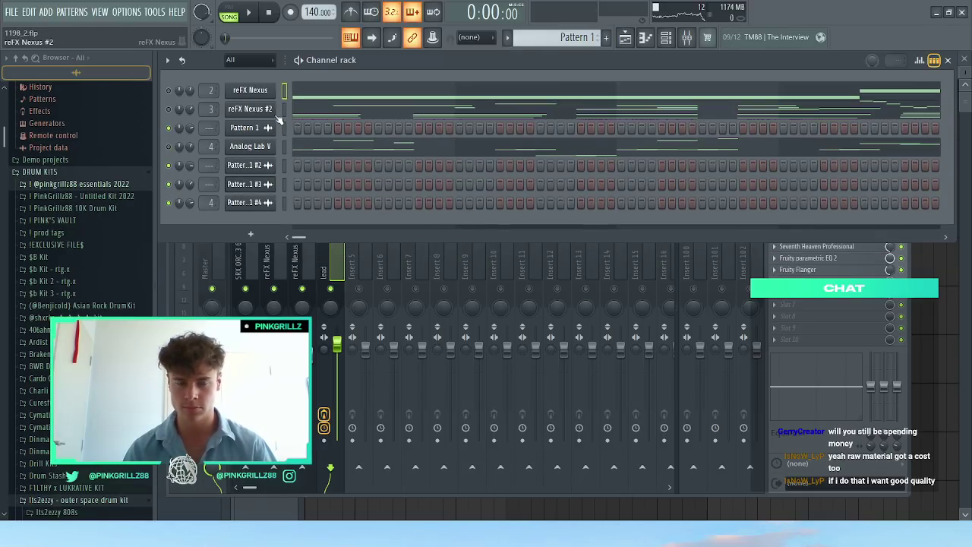
# Step: Play the arrangement while reviewing the playlist's audio clips and the remaining channels in the channel rack
pyautogui.click(274, 110)
pyautogui.press('space')
pyautogui.click(272, 109)
pyautogui.press('Escape')
pyautogui.press('Escape')
pyautogui.press('Escape')
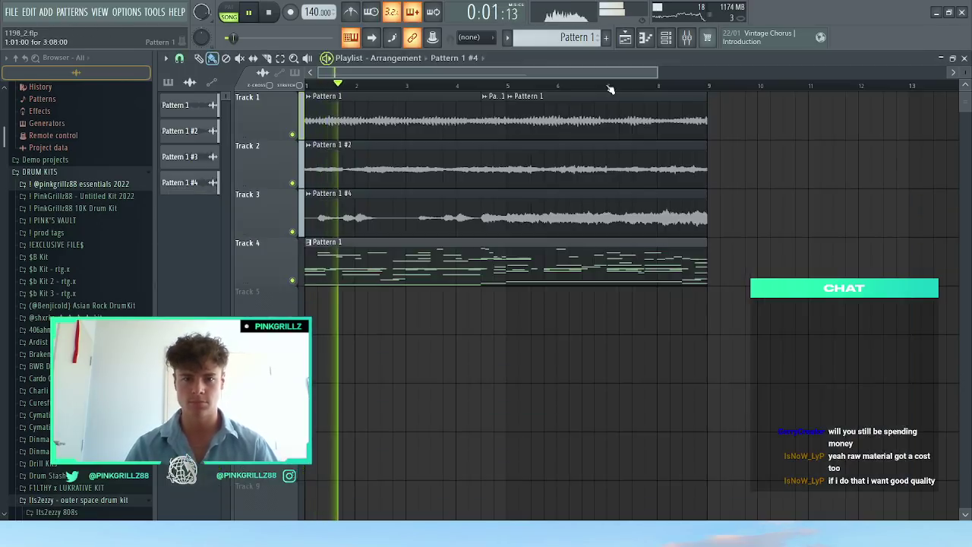
pyautogui.click(666, 37)
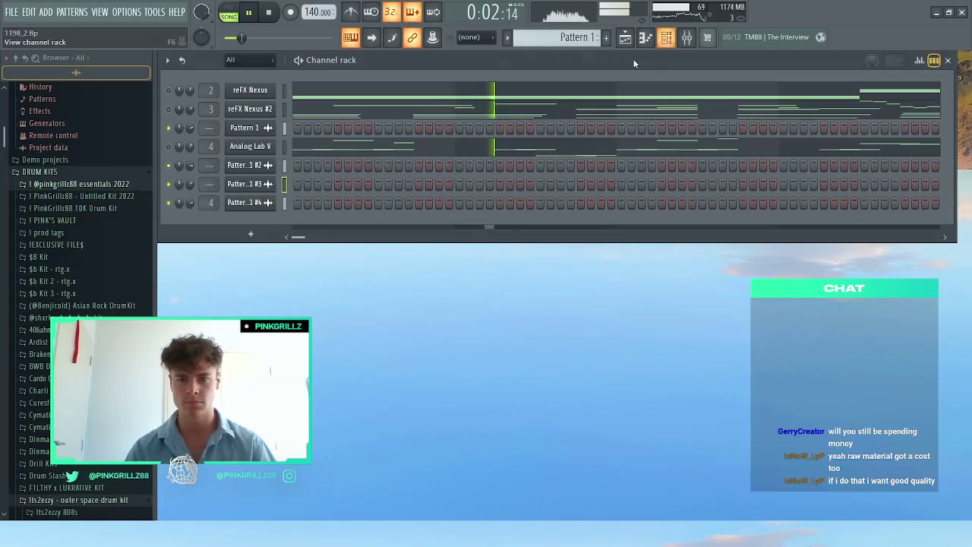
pyautogui.rightClick(281, 150)
pyautogui.press('Escape')
pyautogui.press('space')
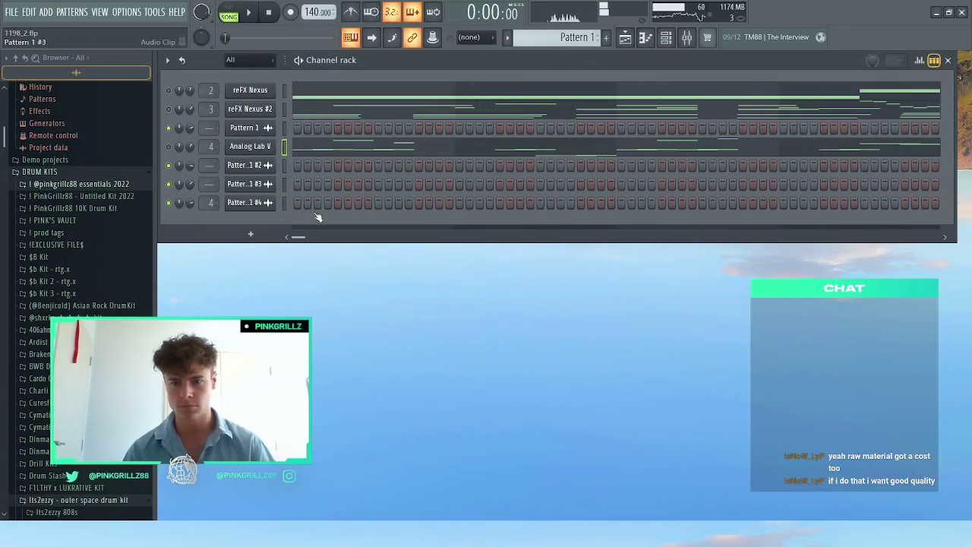
# Step: Delete the Pattern 1 #3 audio clip channel from the channel rack
pyautogui.click(250, 184)
pyautogui.press('space')
pyautogui.press('Escape')
pyautogui.rightClick(265, 187)
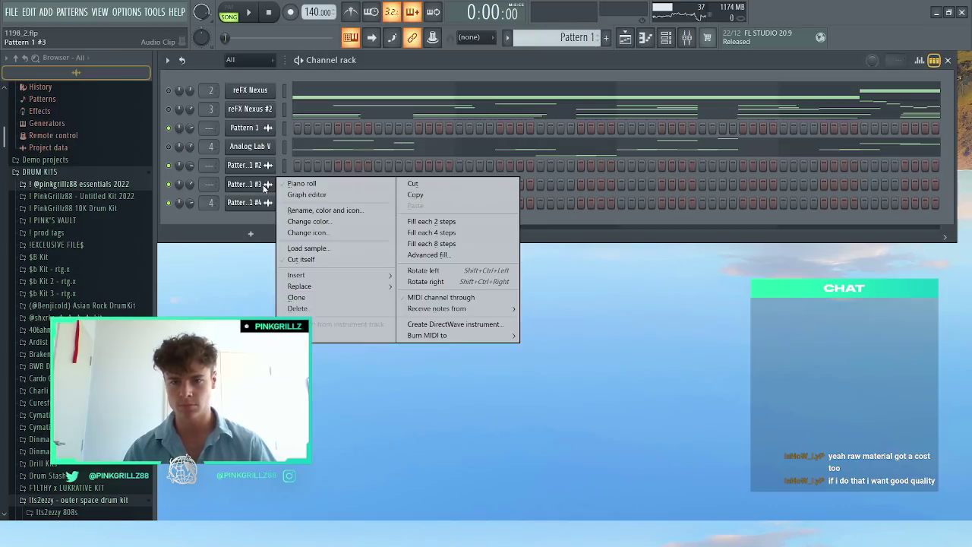
pyautogui.press('d')
# Step: Compare the Pattern 1 #2 clip with Reverse off and back on during playback, and slightly lower its channel volume
pyautogui.press('space')
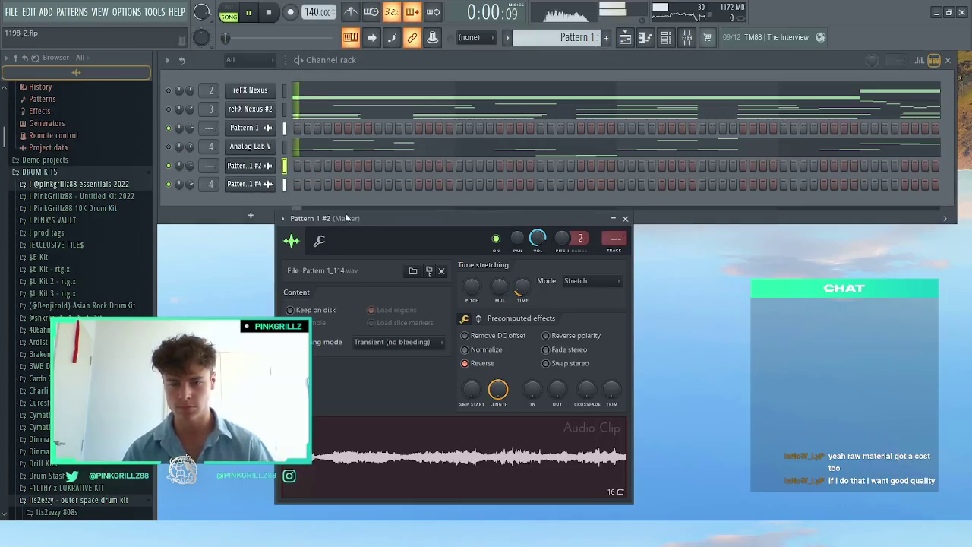
pyautogui.click(486, 363)
pyautogui.press('space')
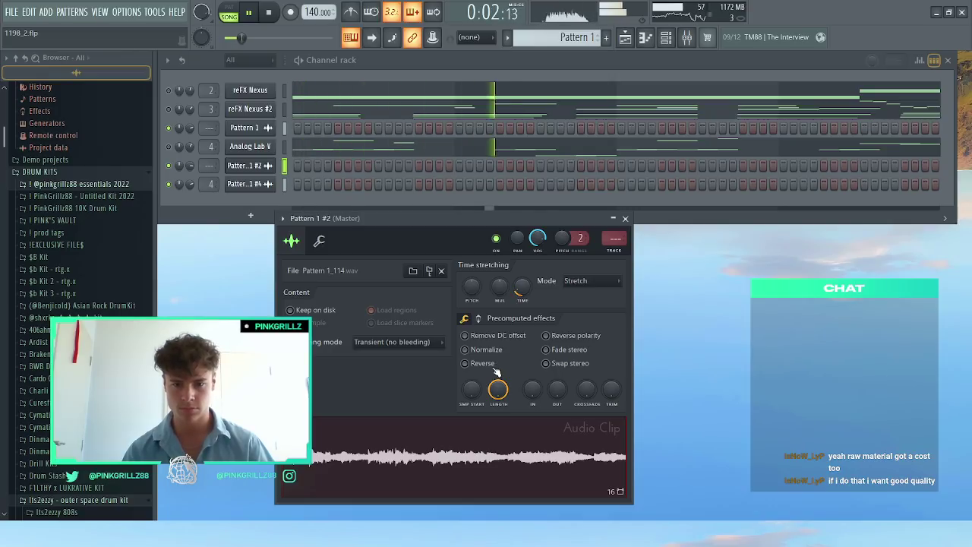
pyautogui.click(494, 366)
pyautogui.press('Escape')
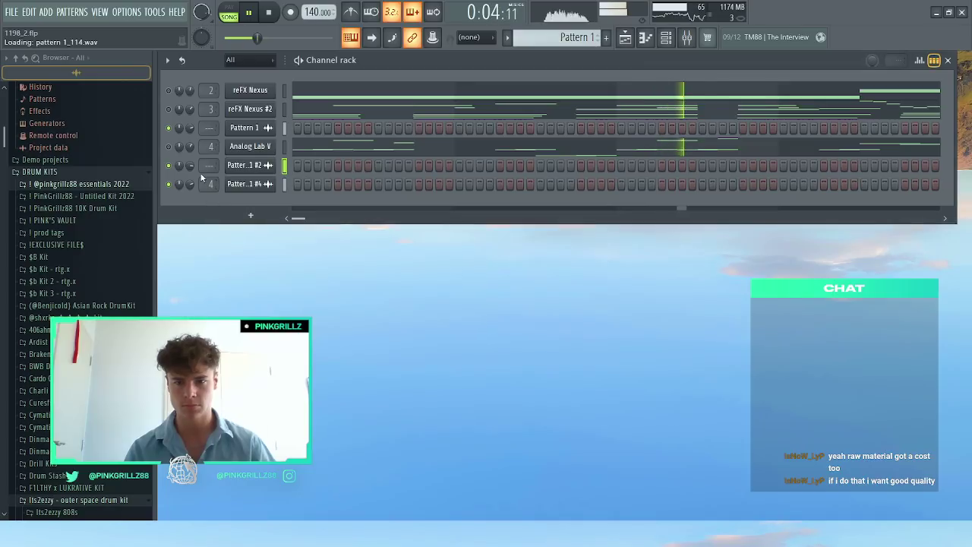
pyautogui.moveTo(190, 162); pyautogui.dragTo(190, 170)
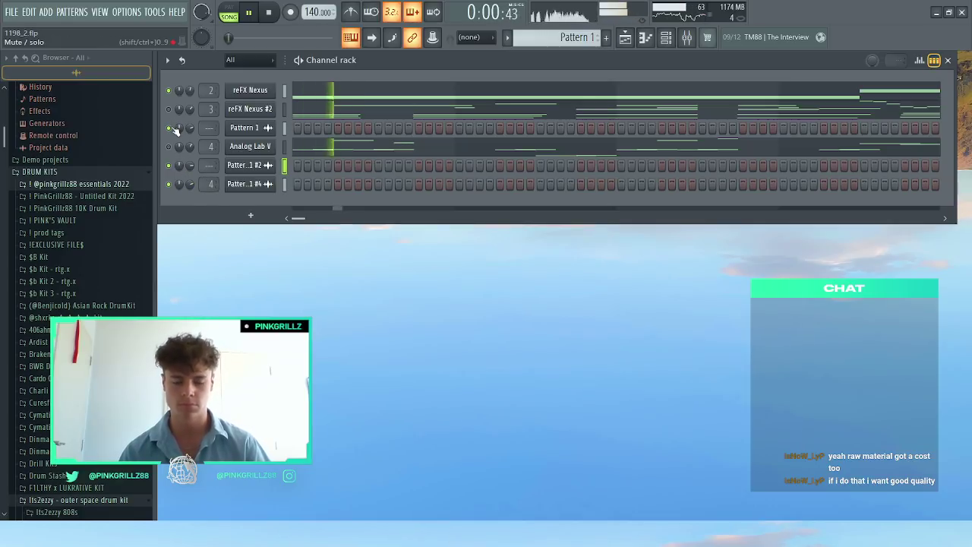
# Step: Repeat the clips on tracks 1 to 4 in the playlist up to bar 25, and delete the first Pattern 1 #4 clip
pyautogui.click(626, 38)
pyautogui.scroll(-2, 557, 269)
pyautogui.moveTo(679, 326); pyautogui.dragTo(502, 117)
pyautogui.hotkey('ctrl', 'b')
pyautogui.hotkey('ctrl', 'b')
pyautogui.hotkey('ctrl', 'b')
pyautogui.scroll(-2, 525, 219)
pyautogui.hotkey('ctrl', 'z')
pyautogui.rightClick(402, 216)
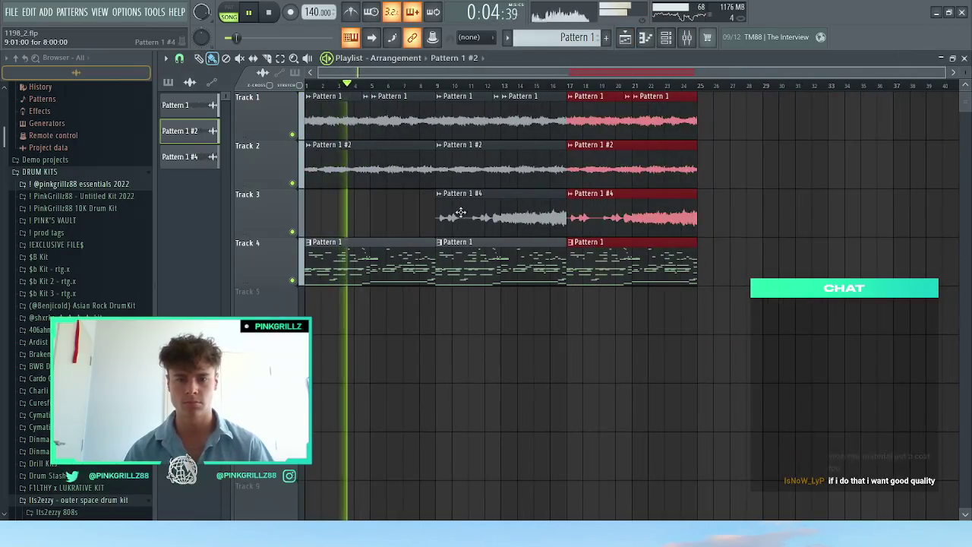
# Step: Extend the clips on all four tracks to bar 33, and delete the Pattern 1 #2 clip starting at bar 17
pyautogui.scroll(2, 577, 205)
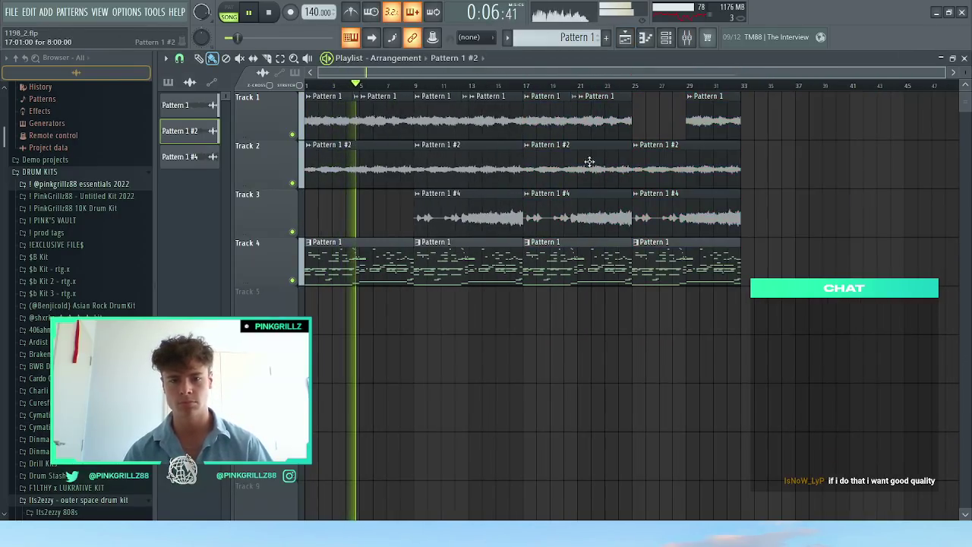
pyautogui.scroll(-3, 693, 241)
pyautogui.hotkey('ctrl', 'd')
pyautogui.moveTo(671, 264); pyautogui.dragTo(545, 118)
pyautogui.hotkey('ctrl', 'b')
pyautogui.hotkey('ctrl', 'd')
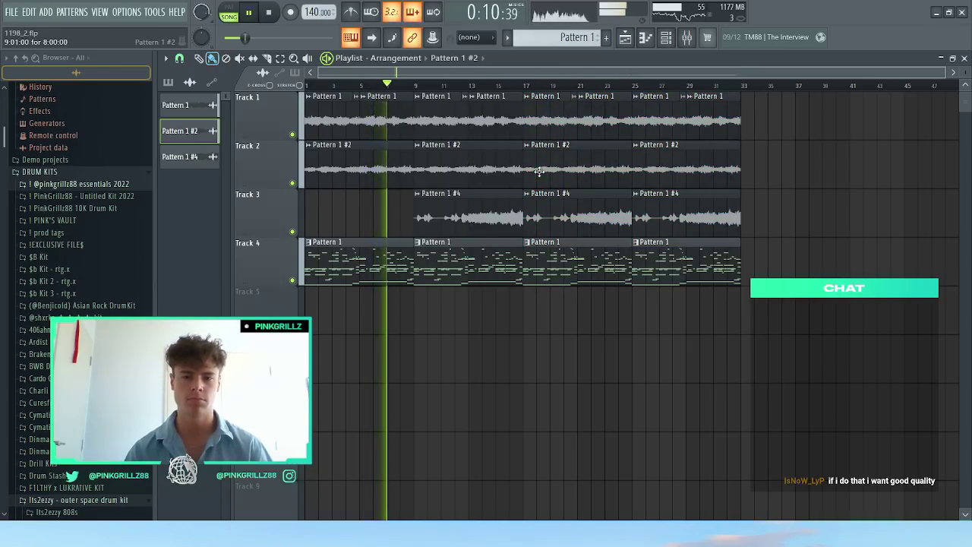
pyautogui.rightClick(597, 180)
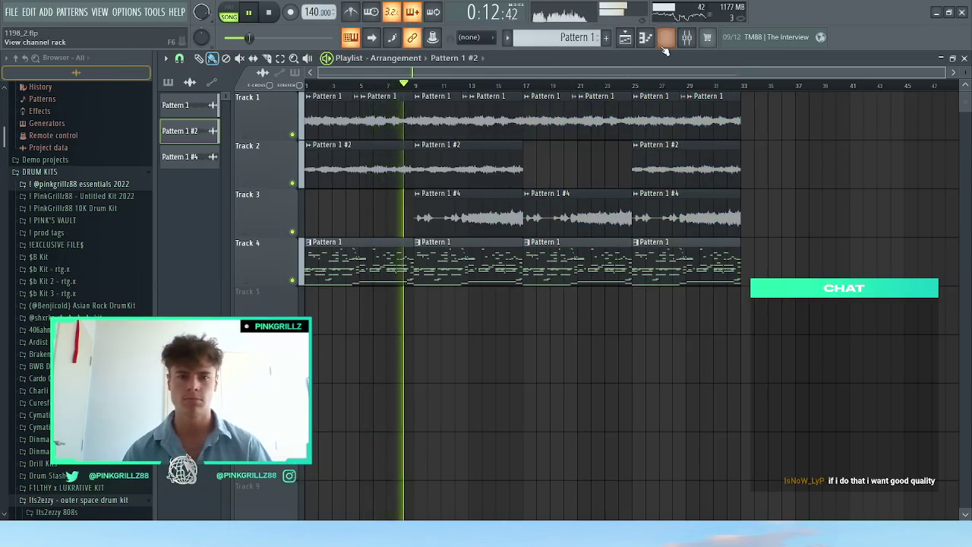
# Step: Add the bell1 perc sample from the percs folder of PinkGrillz88 - Untitled Kit 2022 to the channel rack as a new channel
pyautogui.press('F6')
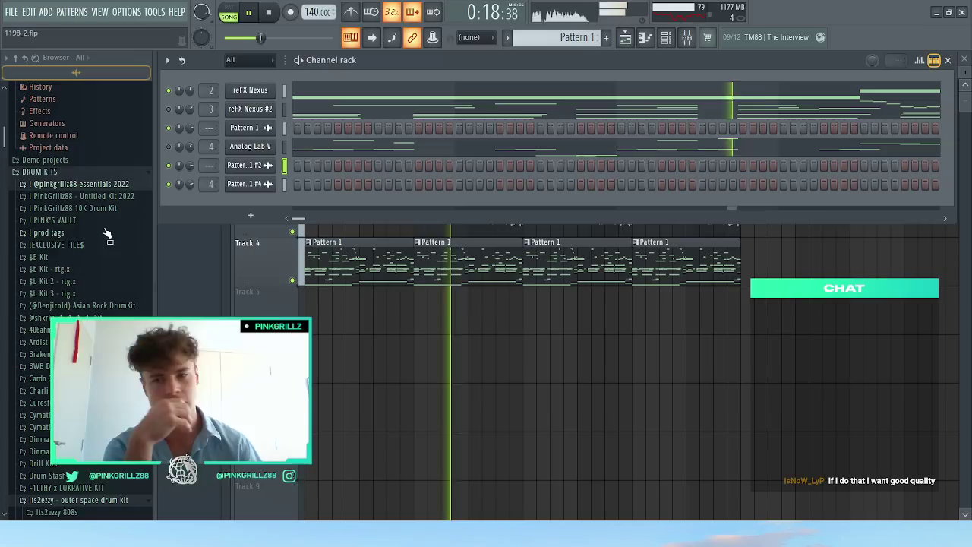
pyautogui.click(78, 244)
pyautogui.click(78, 244)
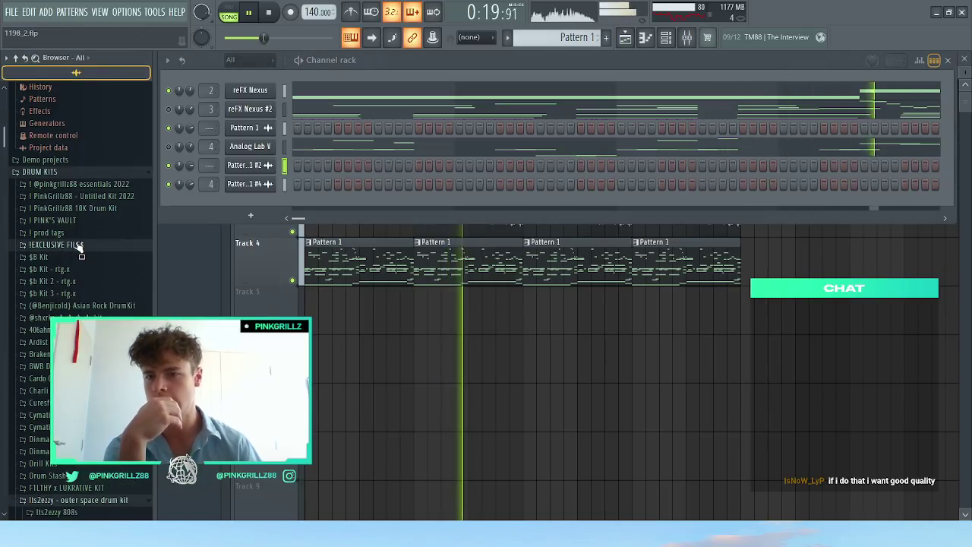
pyautogui.click(91, 197)
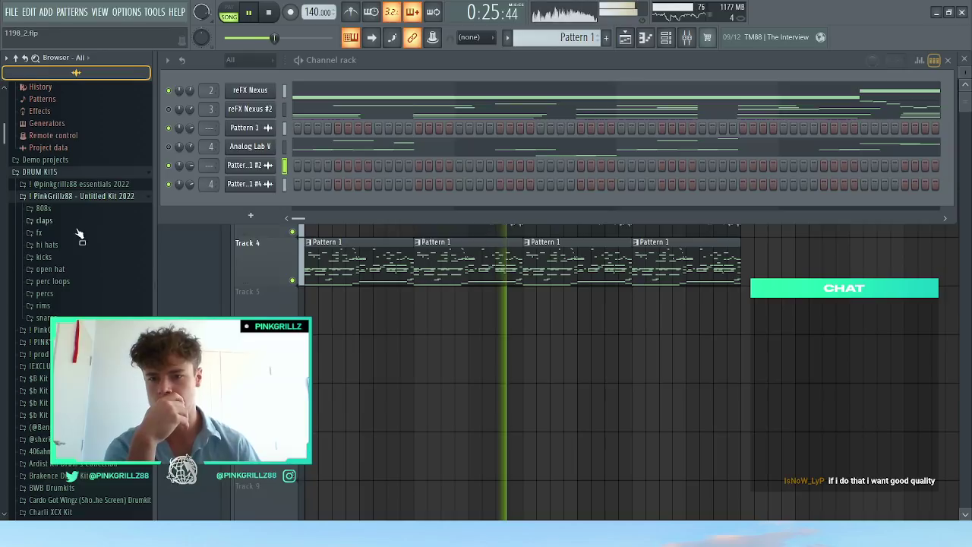
pyautogui.click(47, 293)
pyautogui.moveTo(60, 307); pyautogui.dragTo(194, 208)
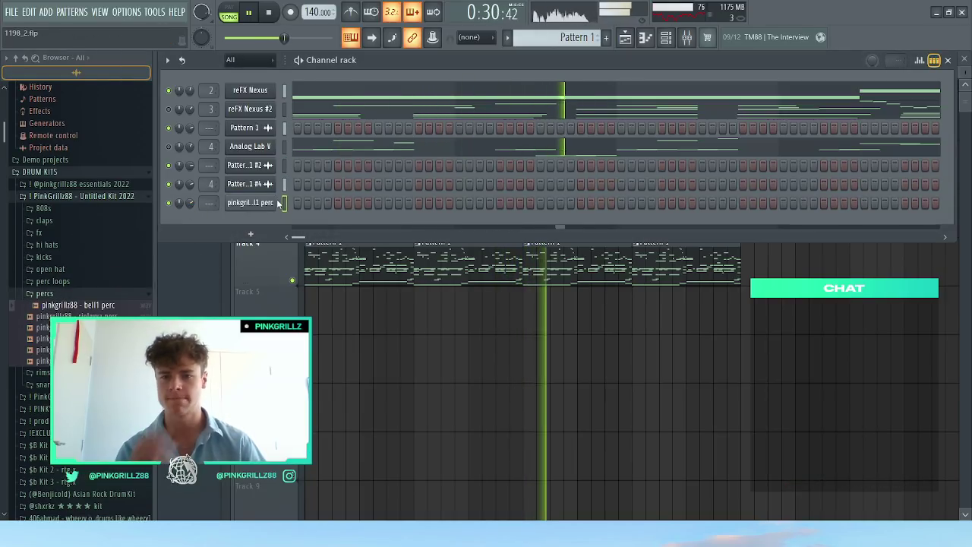
# Step: Place a short A4 note at the start of bar 1 in the bell1 perc channel's piano roll and audition it
pyautogui.rightClick(275, 200)
pyautogui.click(297, 203)
pyautogui.scroll(-2, 244, 239)
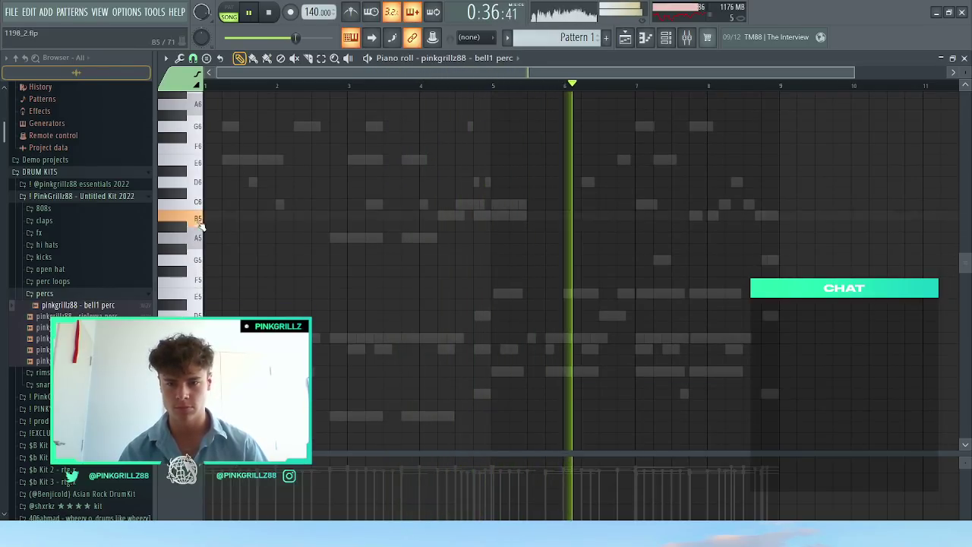
pyautogui.press('space')
pyautogui.press('space')
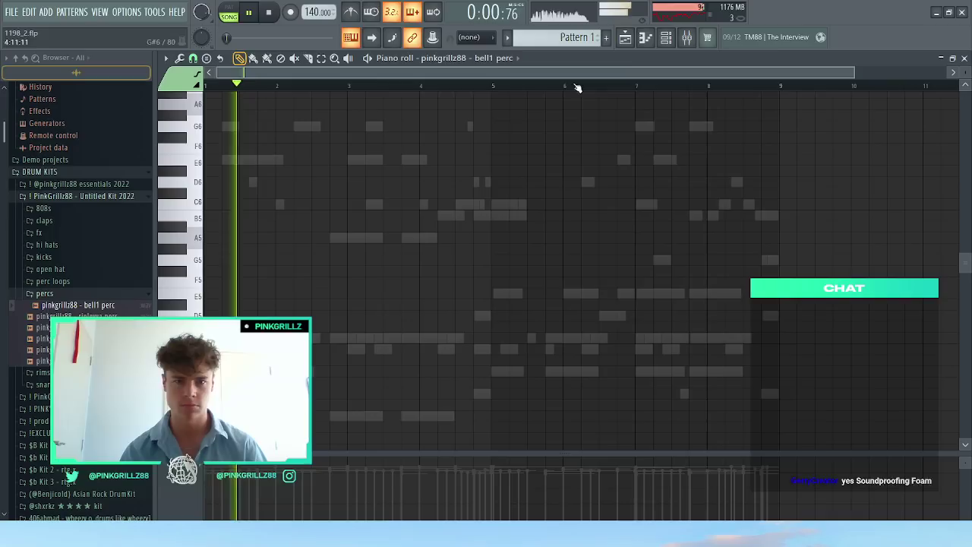
pyautogui.click(269, 12)
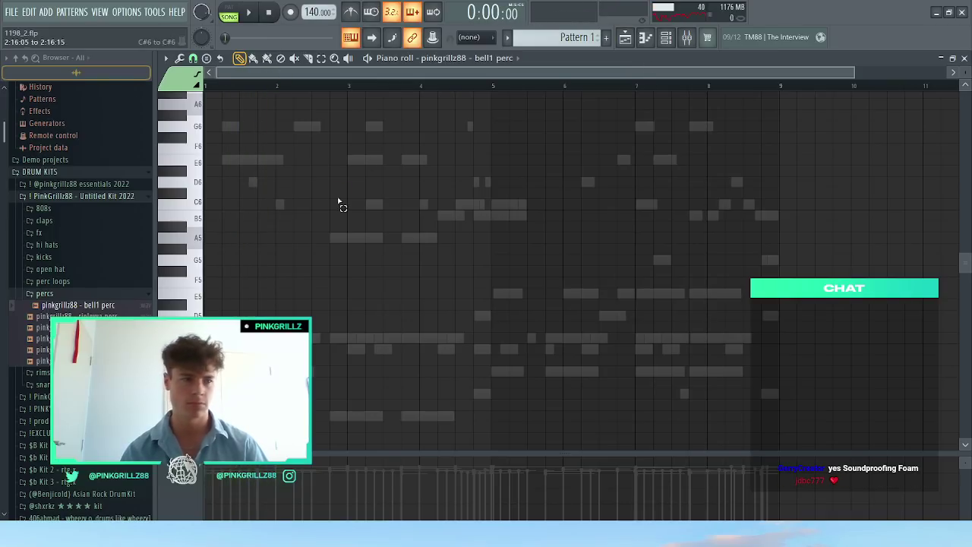
pyautogui.scroll(-3, 269, 241)
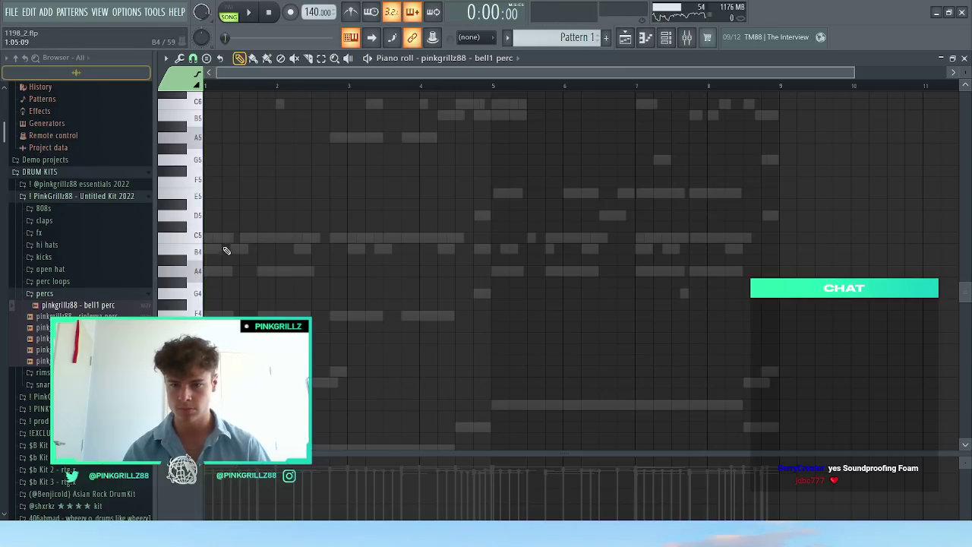
pyautogui.click(207, 272)
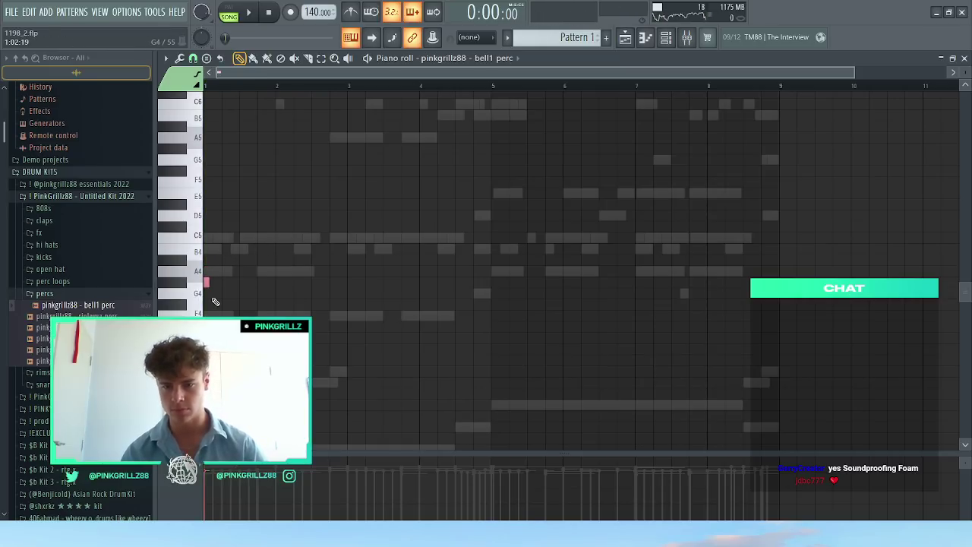
pyautogui.press('space')
pyautogui.press('space')
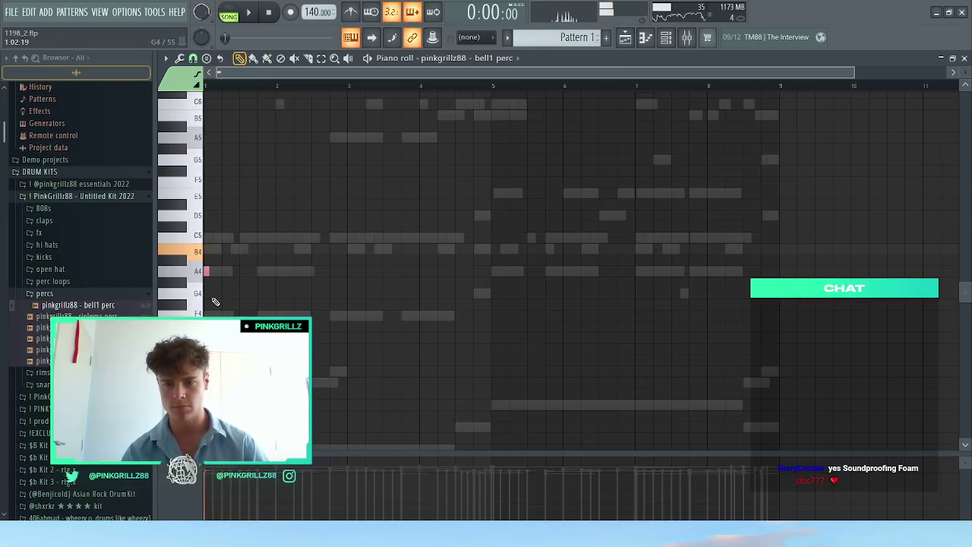
# Step: Transpose the opening bell note to G4, auditioning different pitches against the song
pyautogui.press('space')
pyautogui.press('space')
pyautogui.hotkey('shift', 'Down')
pyautogui.press('space')
pyautogui.press('space')
pyautogui.hotkey('shift', 'Down')
pyautogui.hotkey('shift', 'Down')
pyautogui.press('space')
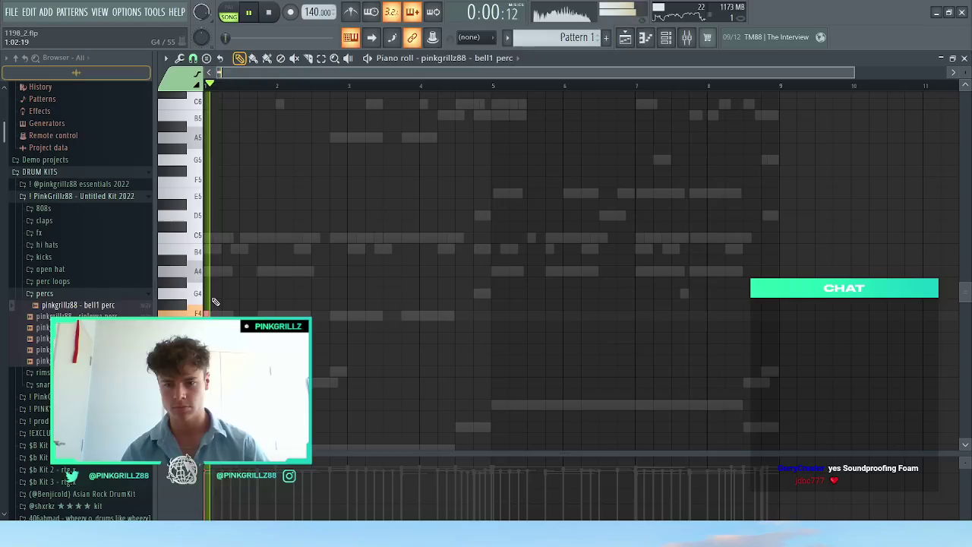
pyautogui.press('space')
pyautogui.hotkey('shift', 'Up')
pyautogui.press('space')
pyautogui.hotkey('ctrl', 'Down')
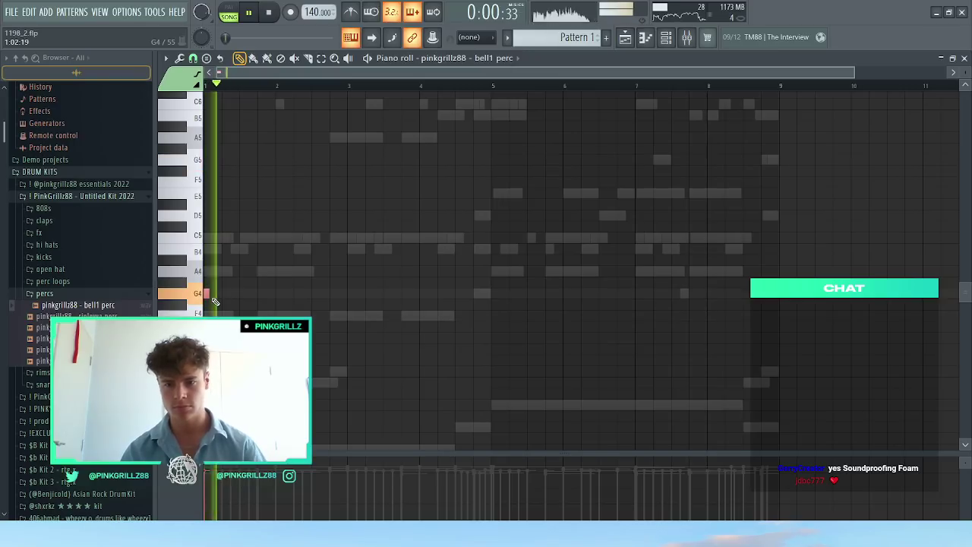
# Step: Lengthen the G4 bell note to two bars and duplicate it until the pattern's eight bars are filled
pyautogui.moveTo(221, 296); pyautogui.dragTo(349, 298)
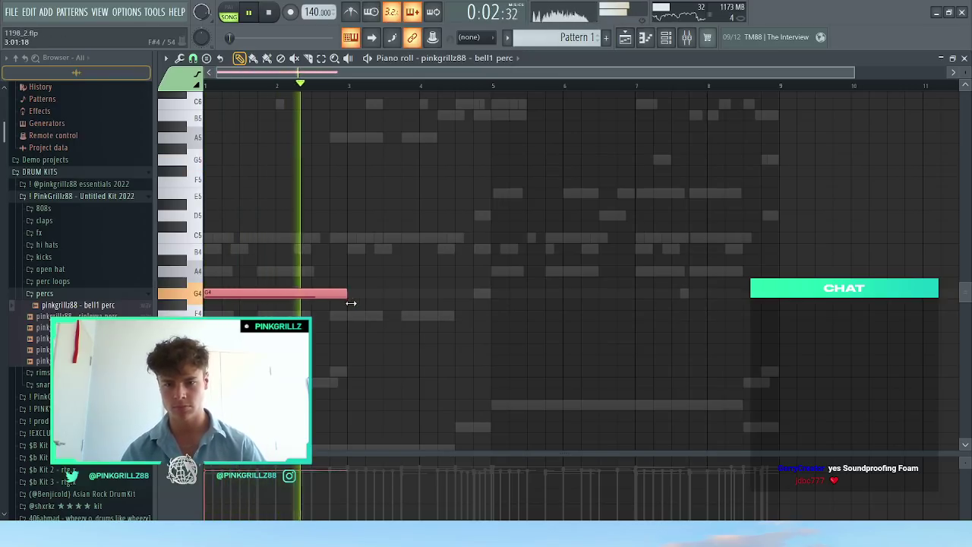
pyautogui.hotkey('ctrl', 'b')
pyautogui.hotkey('ctrl', 'b')
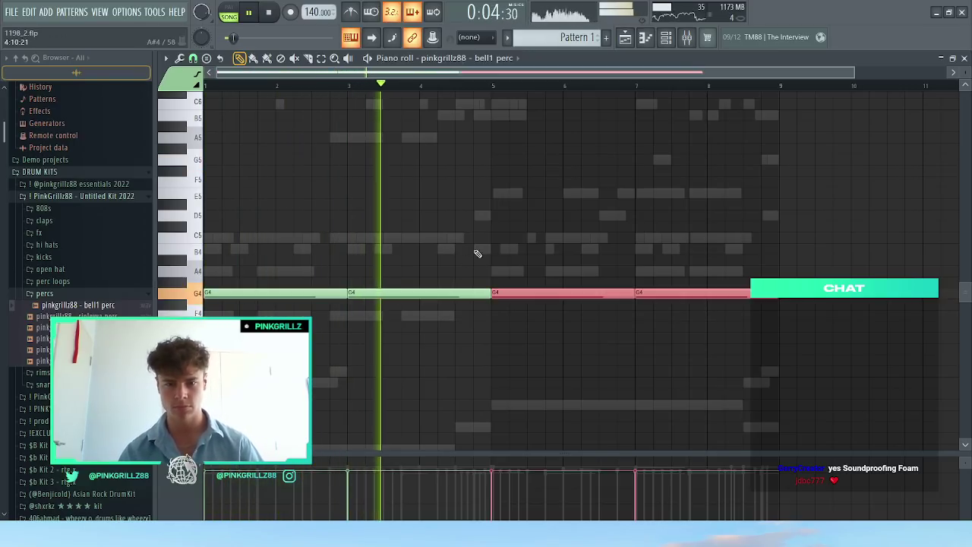
pyautogui.hotkey('ctrl', 'a')
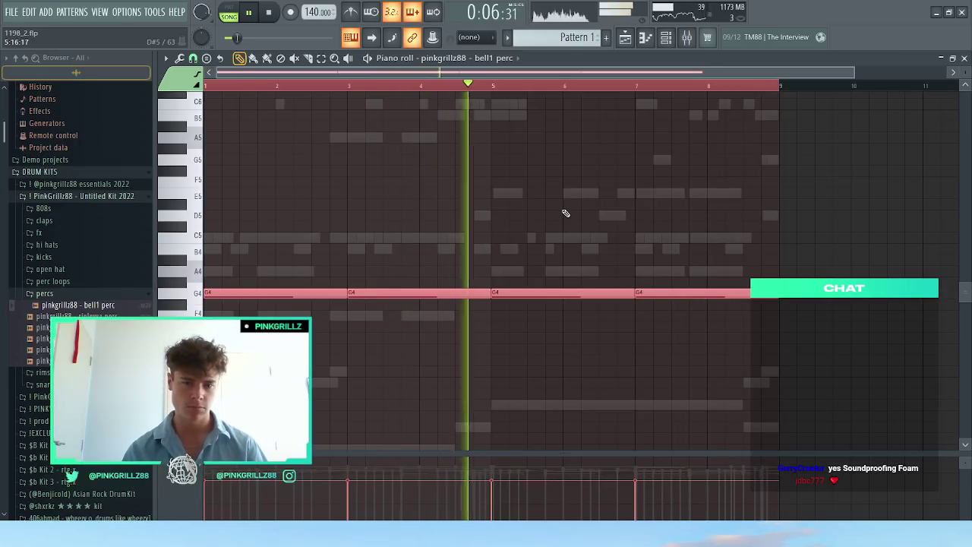
pyautogui.keyDown('ctrl'); pyautogui.click(657, 132); pyautogui.keyUp('ctrl')
# Step: Set the bell1 perc channel's volume to 71% in its sampler settings and return to its notes
pyautogui.click(666, 37)
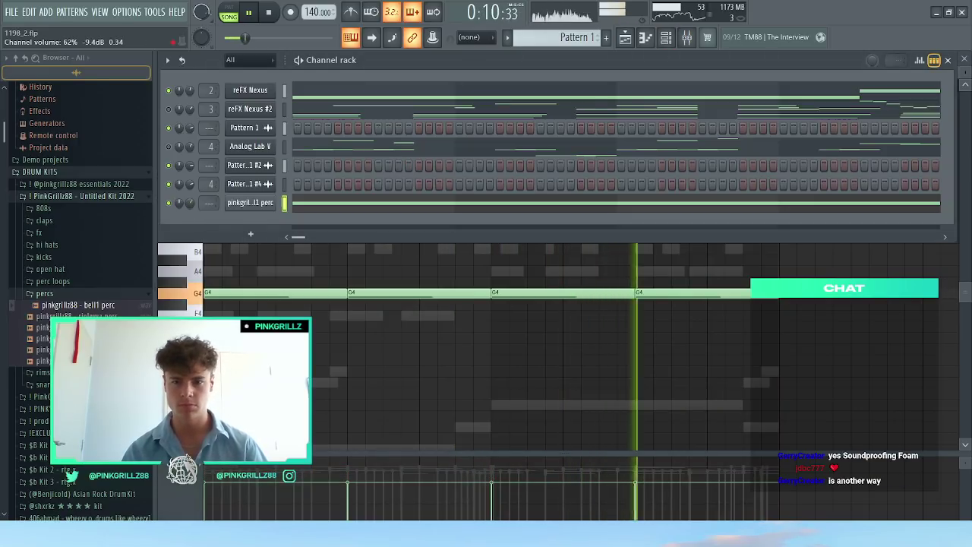
pyautogui.click(237, 205)
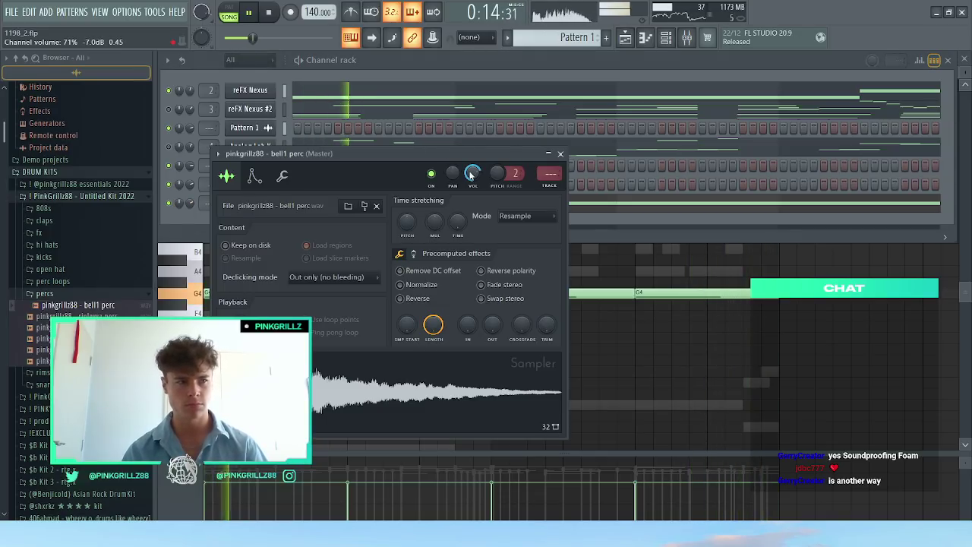
pyautogui.press('Escape')
pyautogui.press('F6')
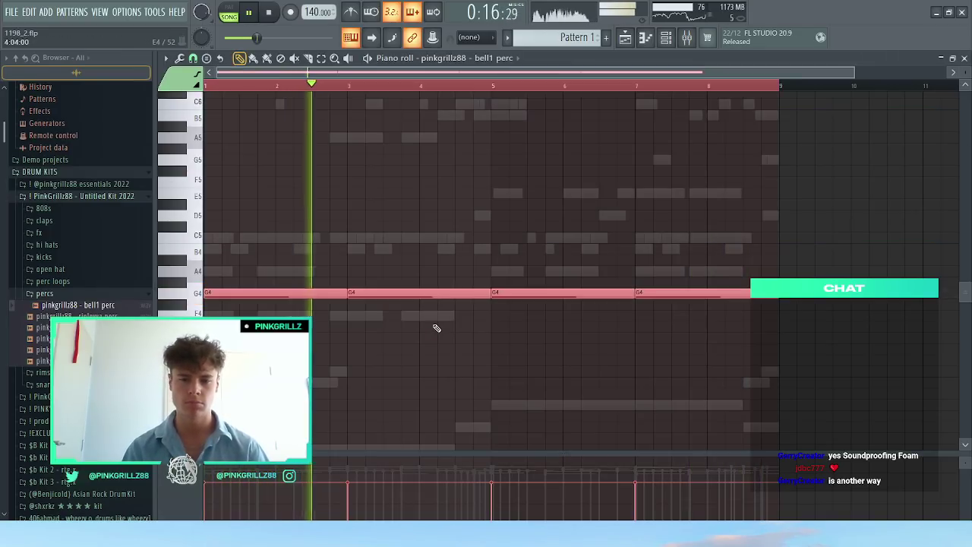
# Step: Examine the effects loaded on the lead mixer track during playback
pyautogui.click(681, 37)
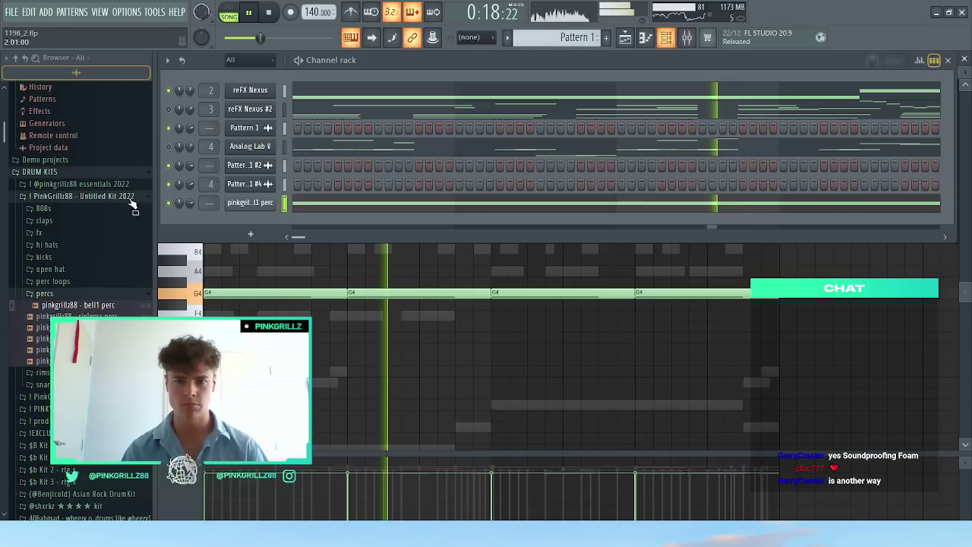
pyautogui.press('F9')
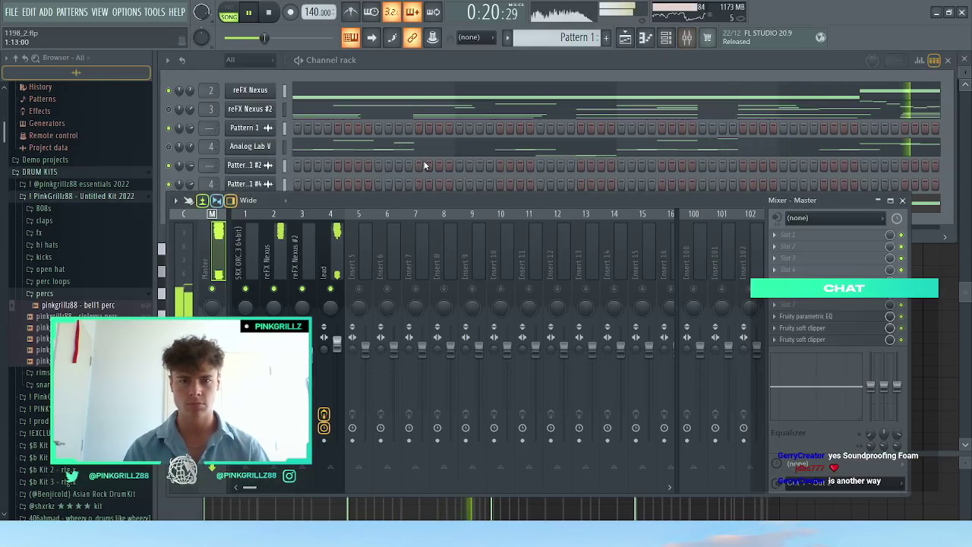
pyautogui.click(331, 258)
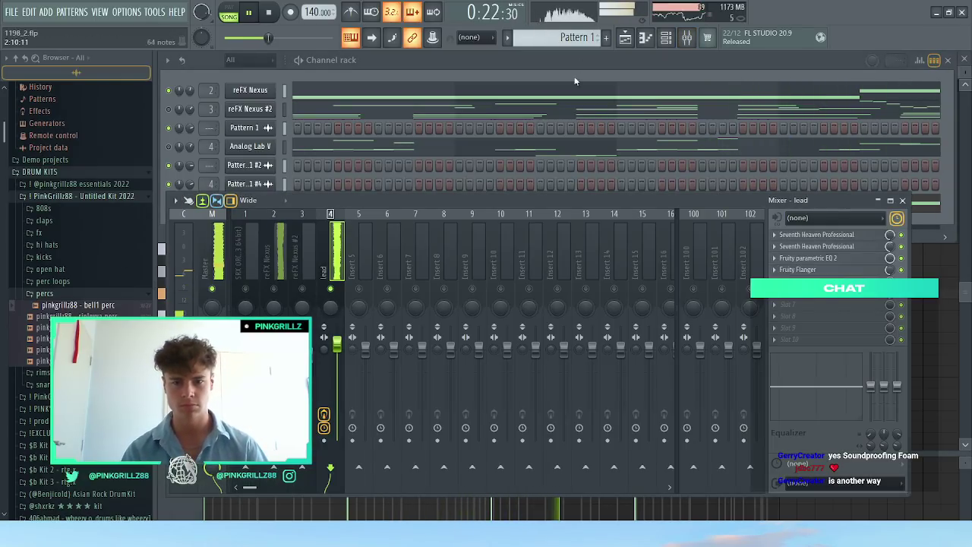
# Step: Solo Track 3 in the playlist
pyautogui.click(625, 37)
pyautogui.scroll(4, 430, 223)
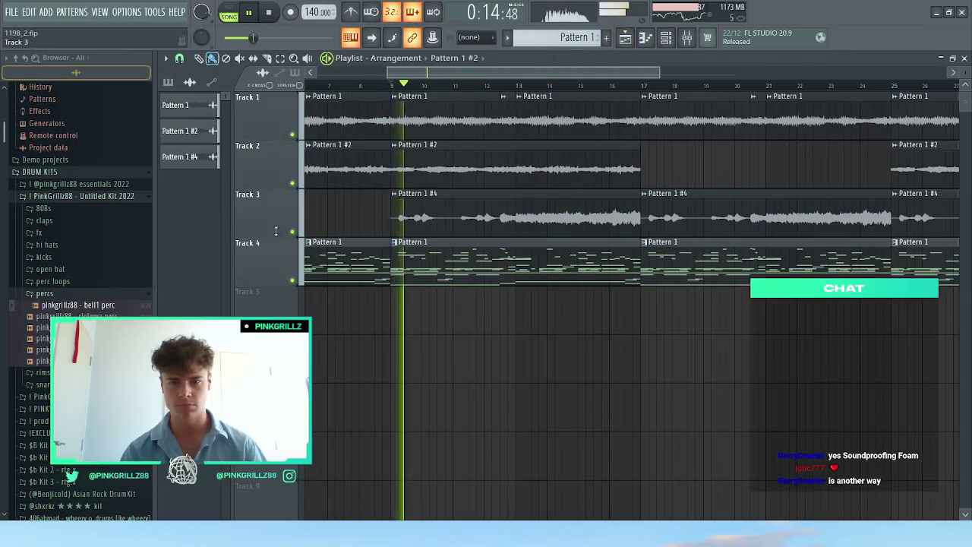
pyautogui.rightClick(292, 231)
pyautogui.rightClick(698, 226)
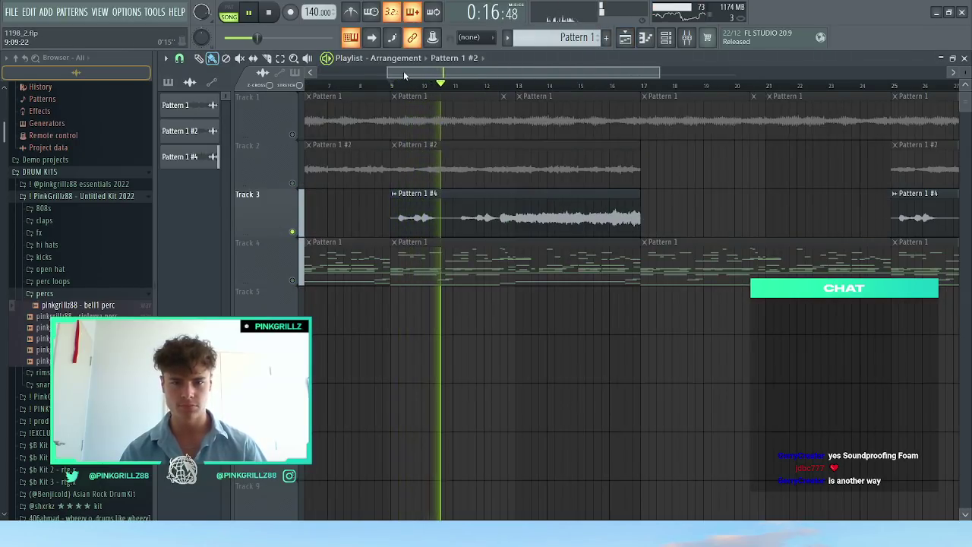
pyautogui.moveTo(391, 85); pyautogui.dragTo(673, 87)
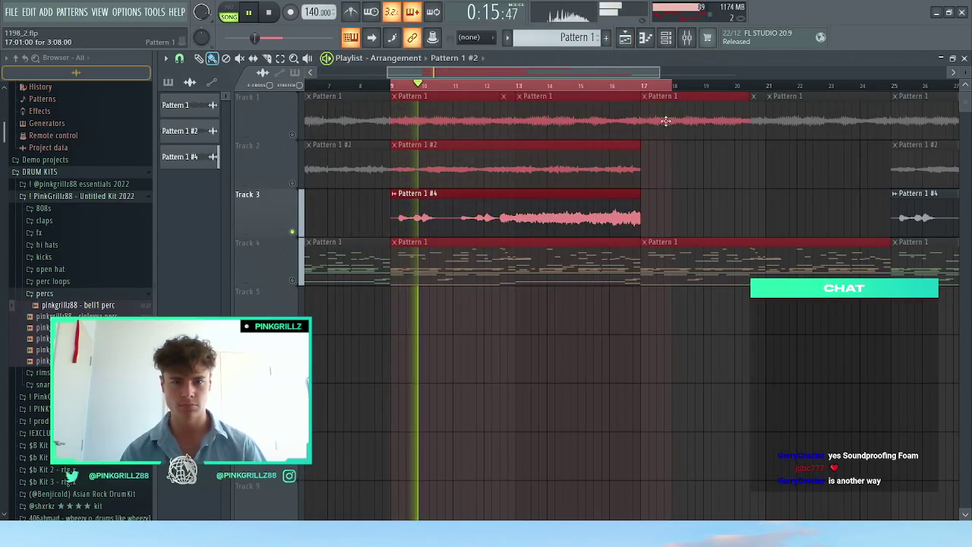
pyautogui.hotkey('ctrl', 'z')
# Step: Delete the last Pattern 1 #4 clip, which starts at bar 25, from Track 3
pyautogui.scroll(-3, 677, 186)
pyautogui.keyDown('ctrl'); pyautogui.click(679, 181); pyautogui.keyUp('ctrl')
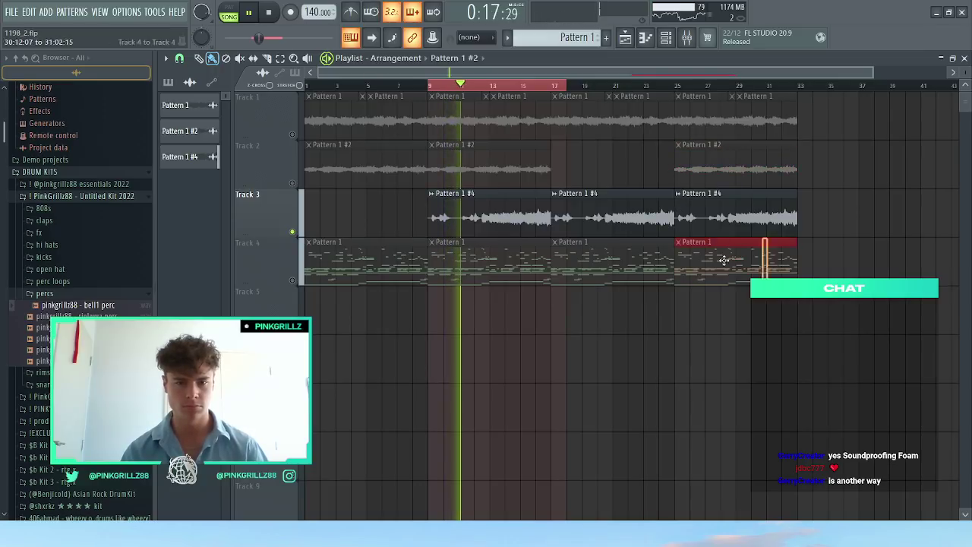
pyautogui.rightClick(714, 218)
pyautogui.press('space')
pyautogui.click(681, 199)
pyautogui.rightClick(682, 200)
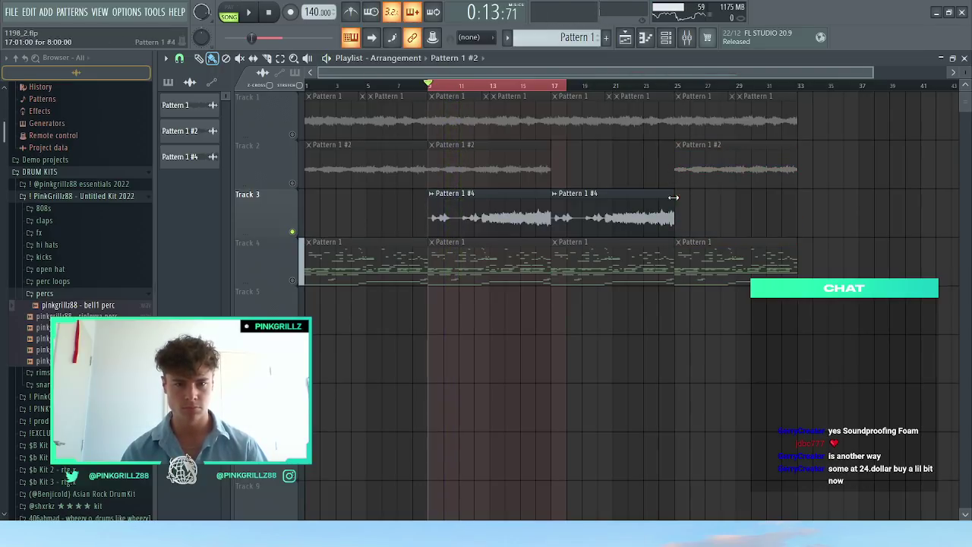
# Step: Extend the playlist time selection to span bars 9 through 25 and play it back
pyautogui.scroll(3, 684, 101)
pyautogui.moveTo(684, 101); pyautogui.dragTo(707, 96)
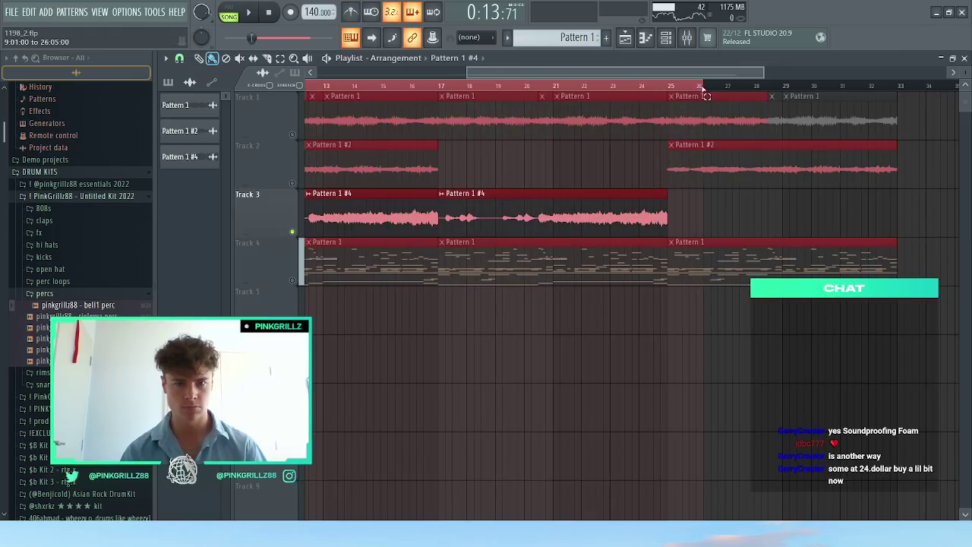
pyautogui.moveTo(700, 199); pyautogui.dragTo(683, 214)
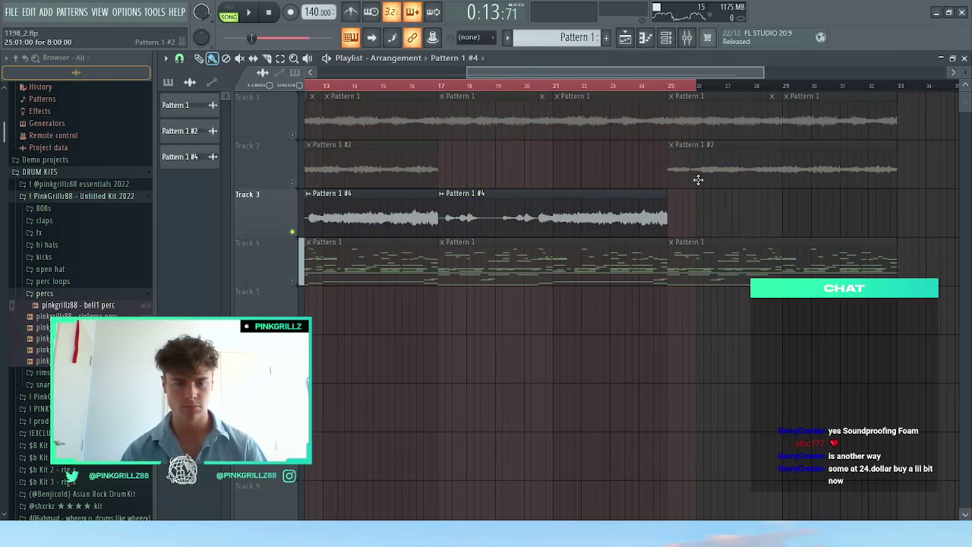
pyautogui.scroll(-1, 668, 199)
pyautogui.scroll(-3, 653, 200)
pyautogui.press('space')
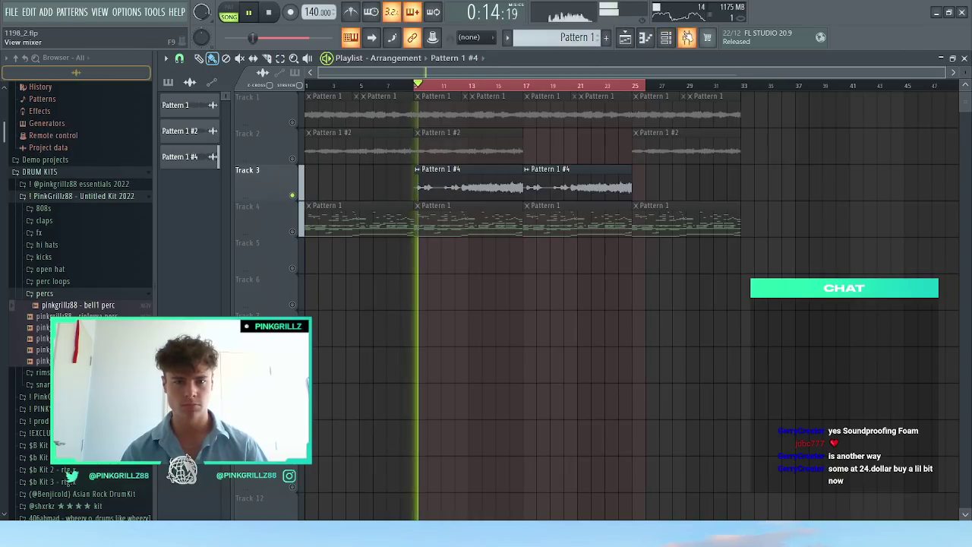
# Step: Arm the lead mixer track, render the song selection as 32Bit float audio with Leave remainder, and disarm the track
pyautogui.click(687, 37)
pyautogui.press('space')
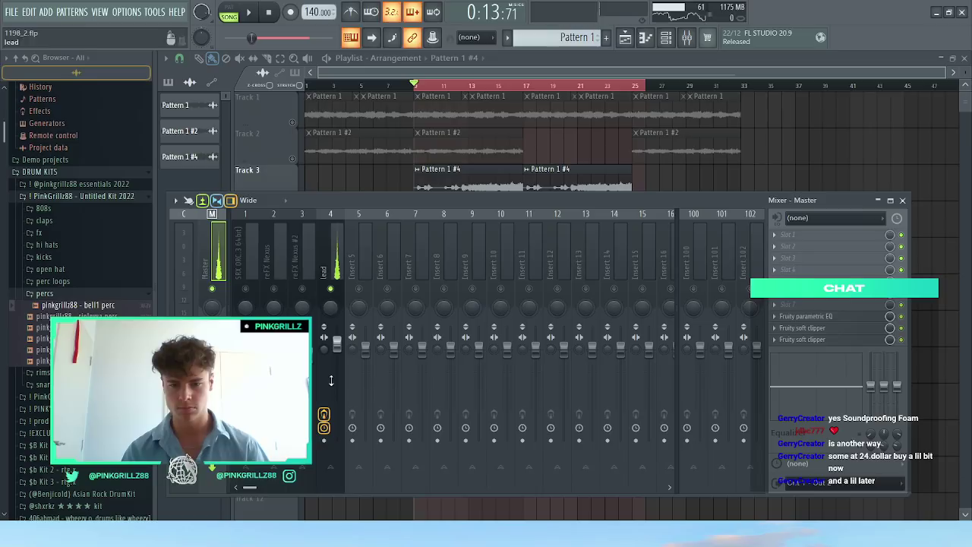
pyautogui.click(332, 346)
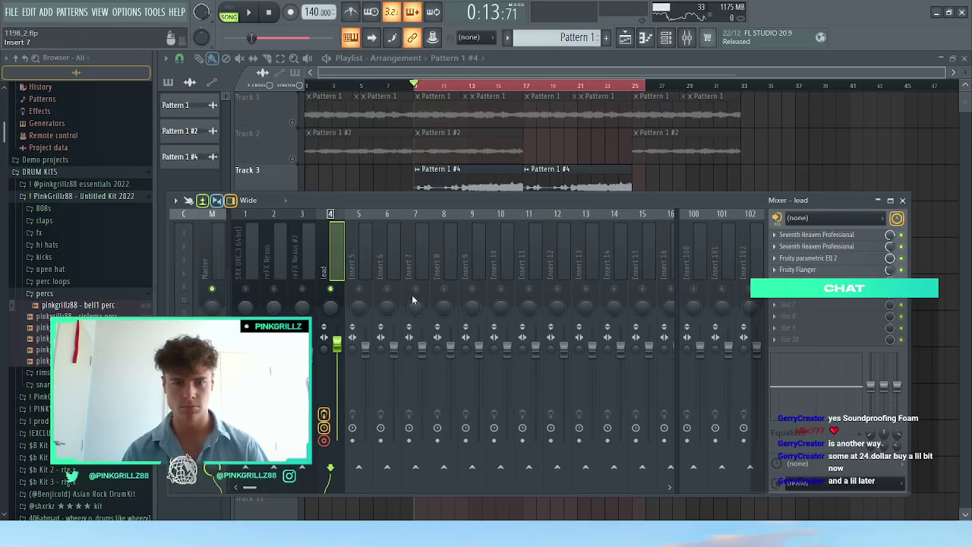
pyautogui.hotkey('ctrl', 'r')
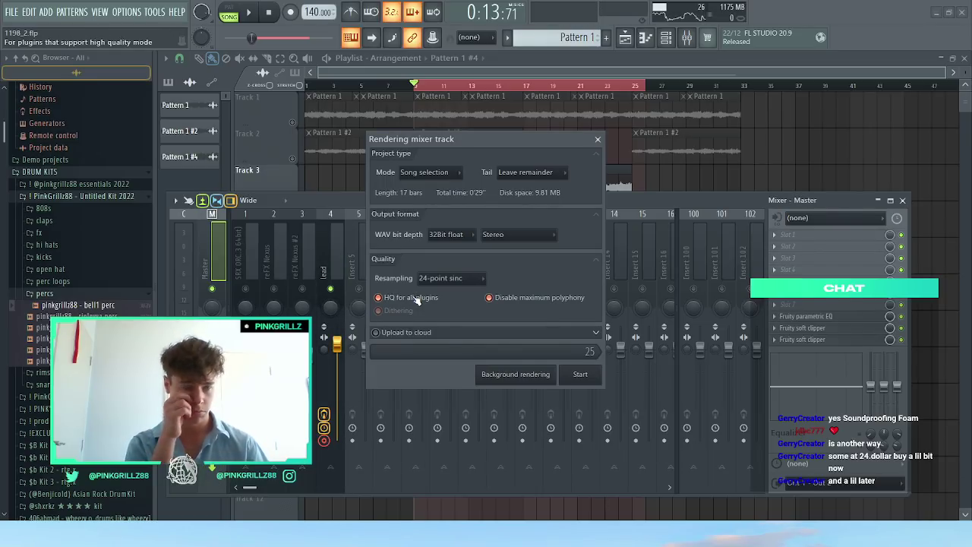
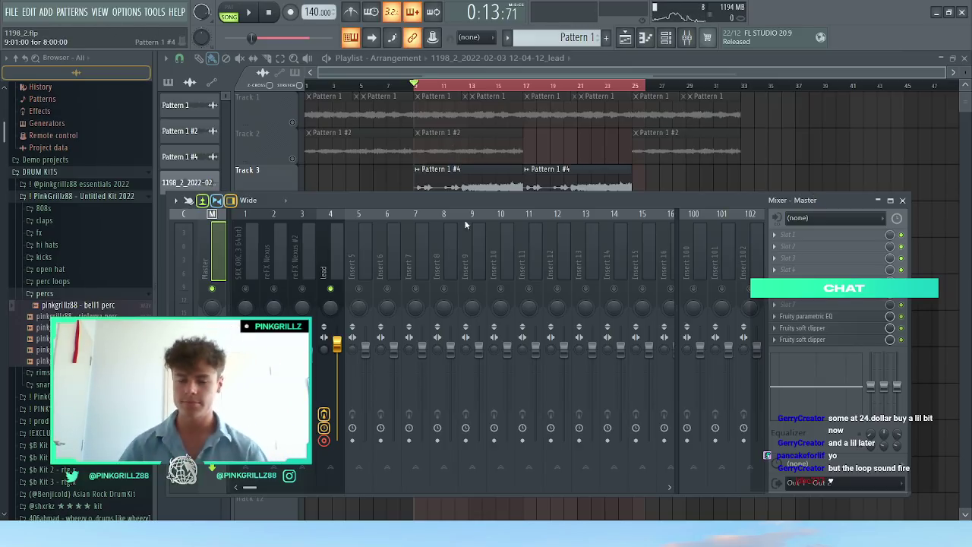
pyautogui.click(339, 277)
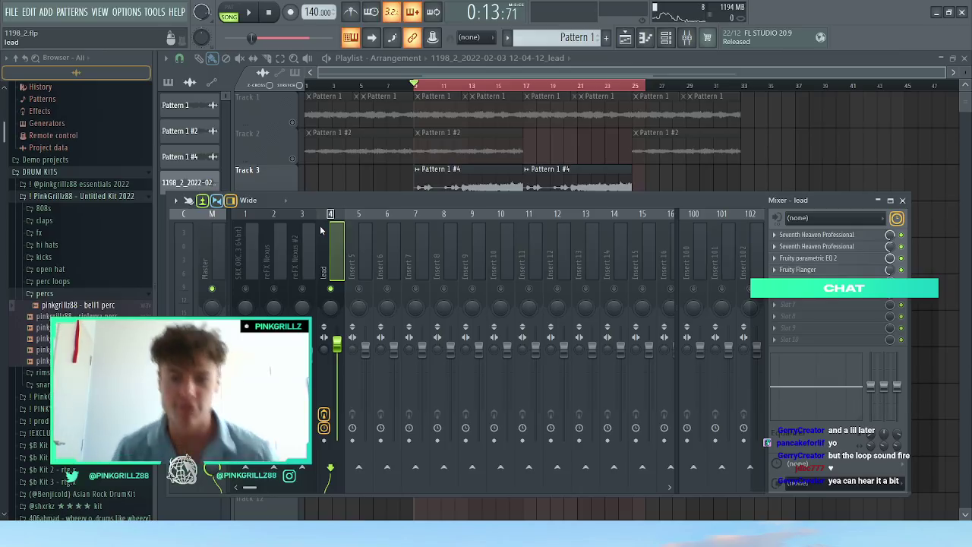
# Step: Save the project and look through the mixer tracks
pyautogui.hotkey('ctrl', 's')
pyautogui.click(281, 251)
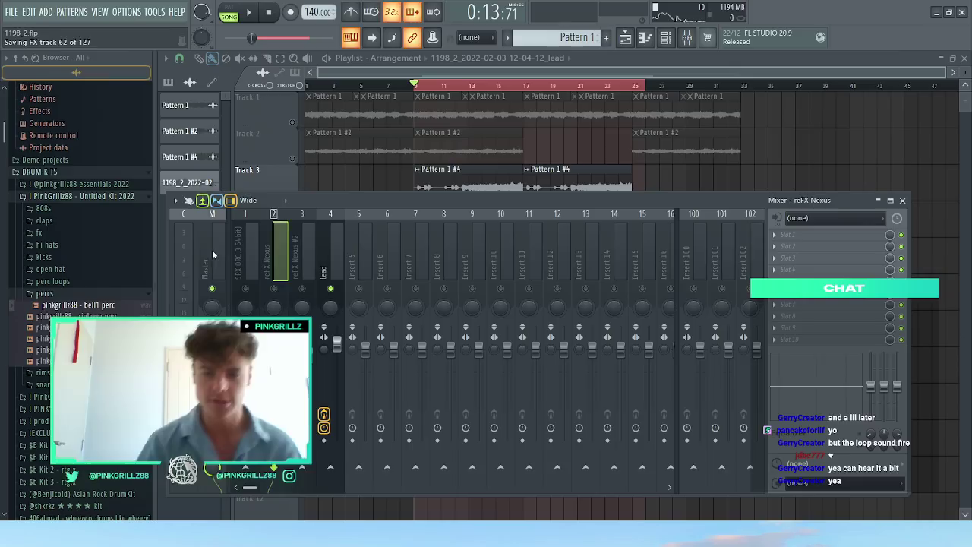
pyautogui.click(212, 250)
pyautogui.click(303, 249)
pyautogui.click(319, 255)
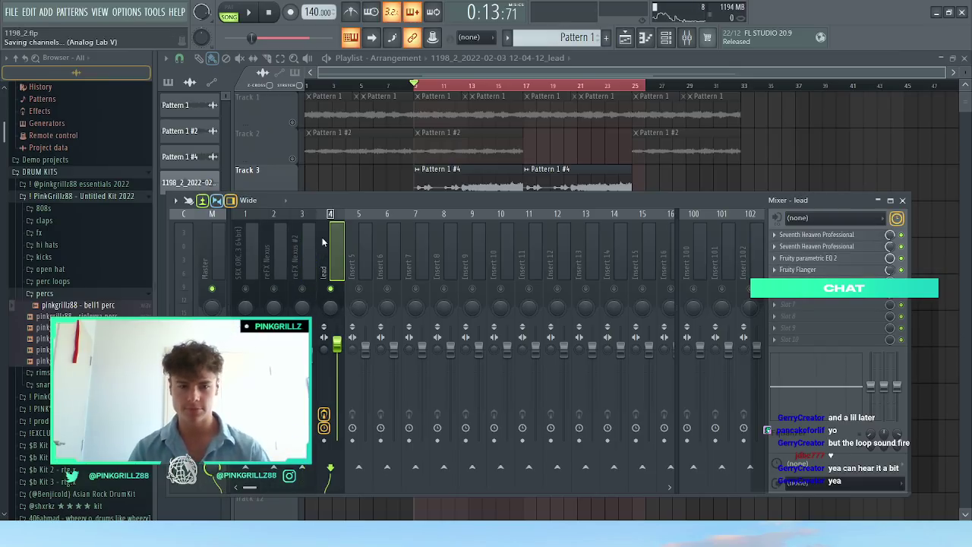
pyautogui.click(214, 256)
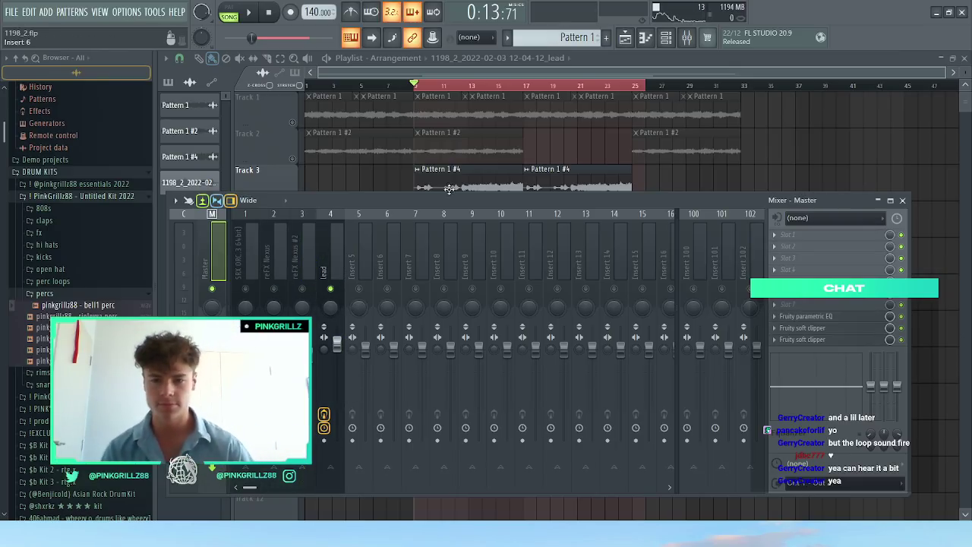
# Step: Replace the Pattern 1 #4 clips on Track 3 with the rendered lead audio clip, starting at bar 9
pyautogui.press('F9')
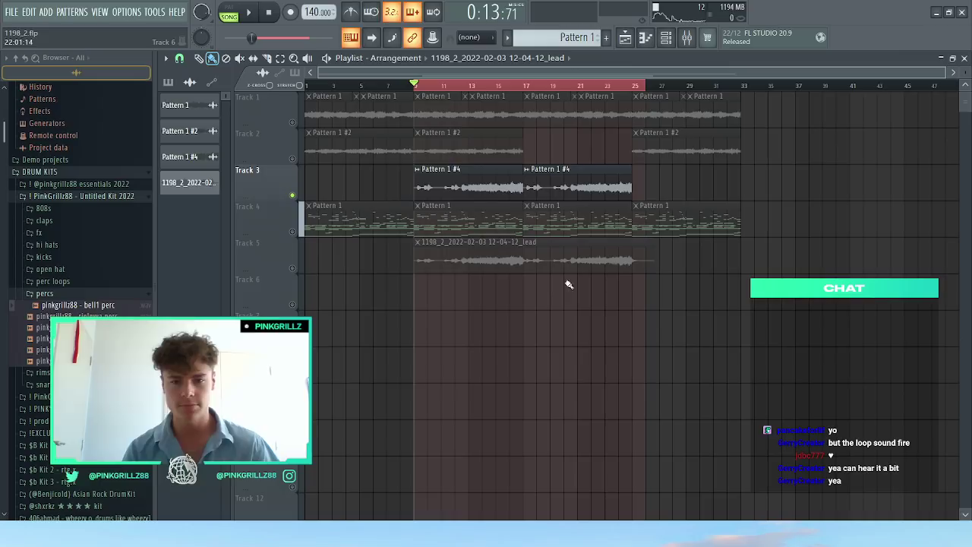
pyautogui.rightClick(562, 196)
pyautogui.moveTo(465, 252); pyautogui.dragTo(465, 179)
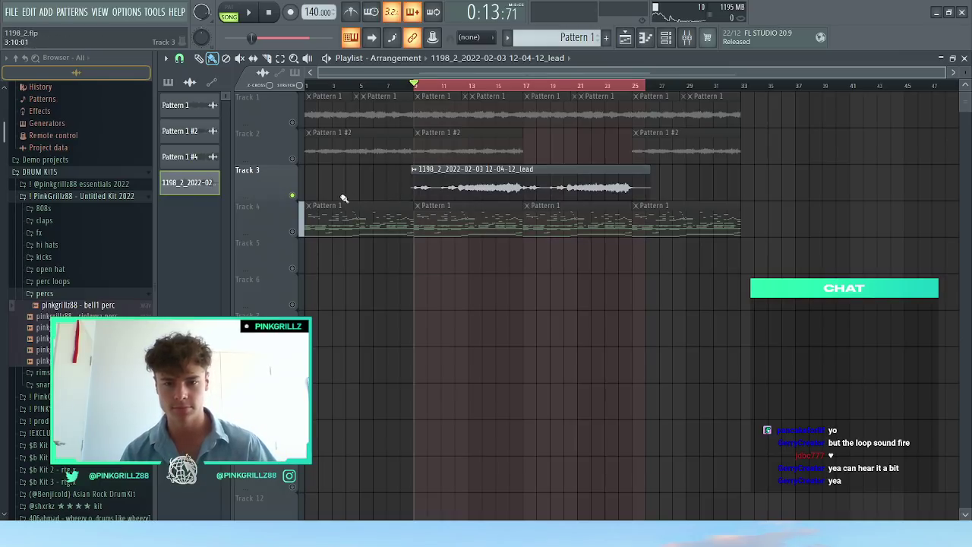
pyautogui.scroll(4, 428, 197)
pyautogui.scroll(-4, 428, 192)
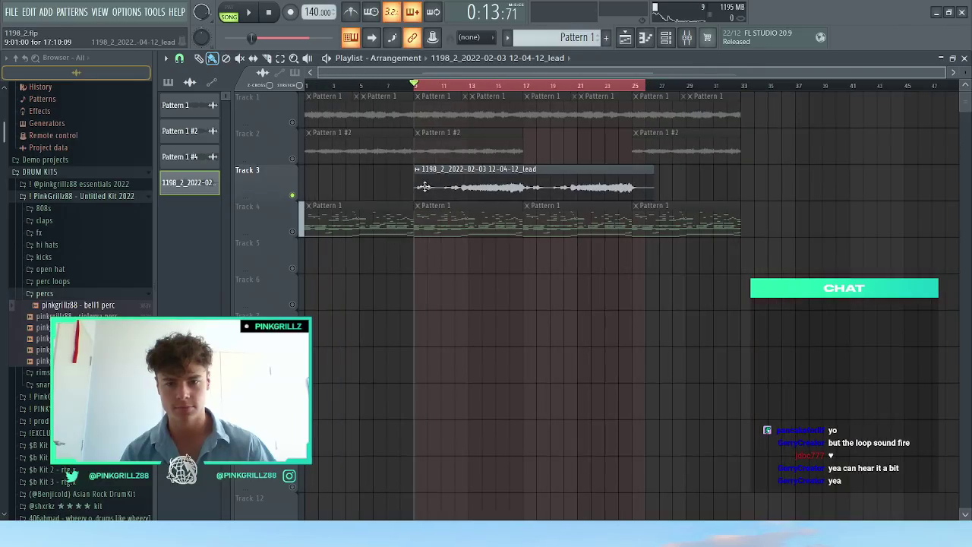
# Step: Play the selection and rename the rendered lead clip as strings
pyautogui.press('space')
pyautogui.press('F2')
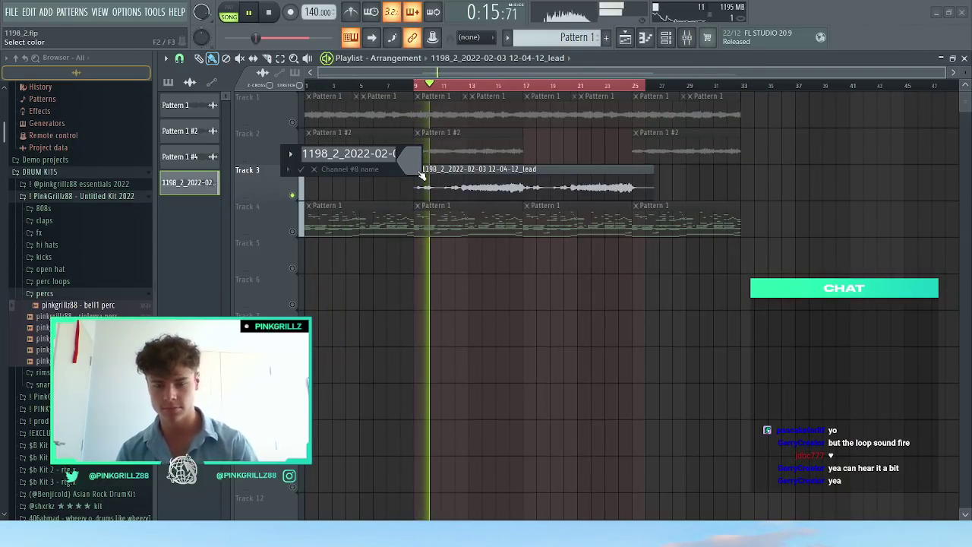
pyautogui.write('Strings')
pyautogui.press('Return')
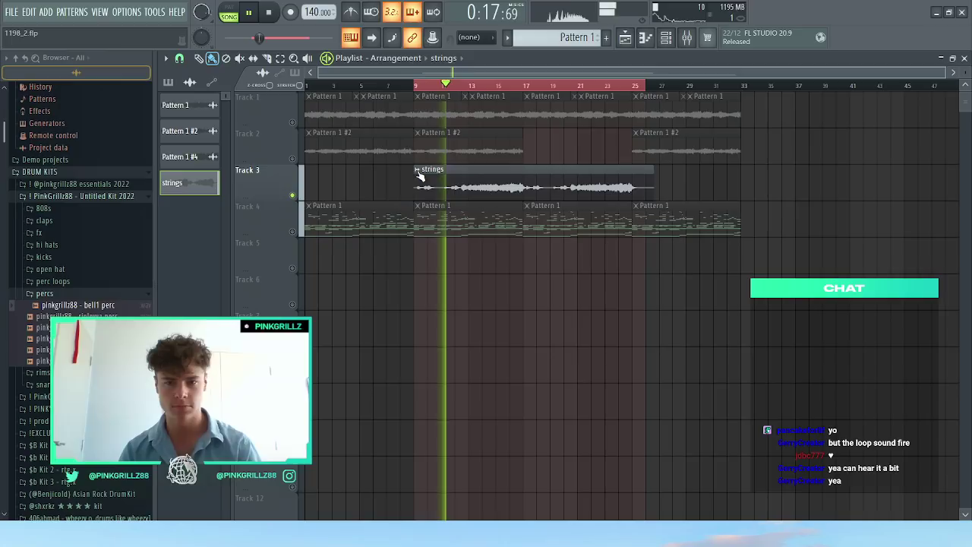
# Step: Set the strings channel's volume to 76% and route it to mixer insert 5
pyautogui.doubleClick(493, 184)
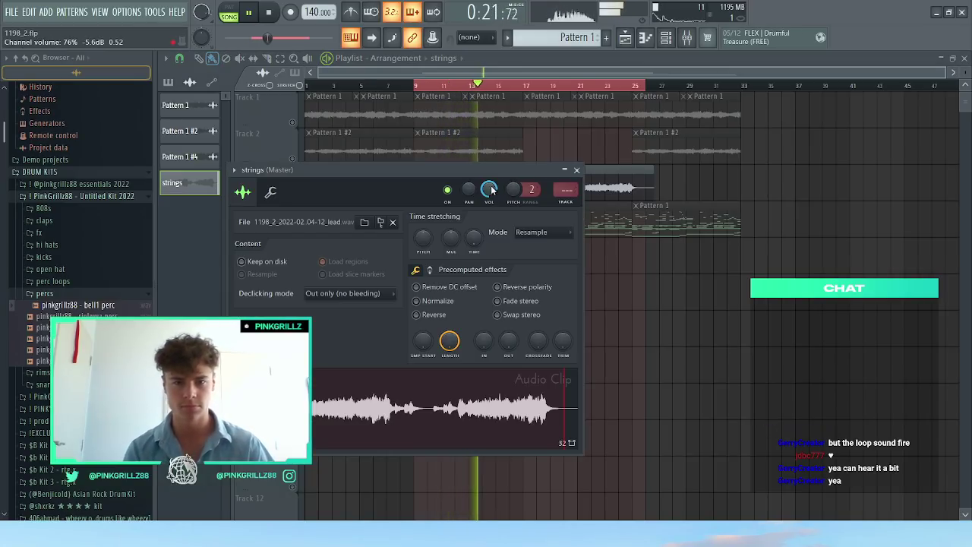
pyautogui.press('F9')
pyautogui.moveTo(423, 242); pyautogui.dragTo(369, 241)
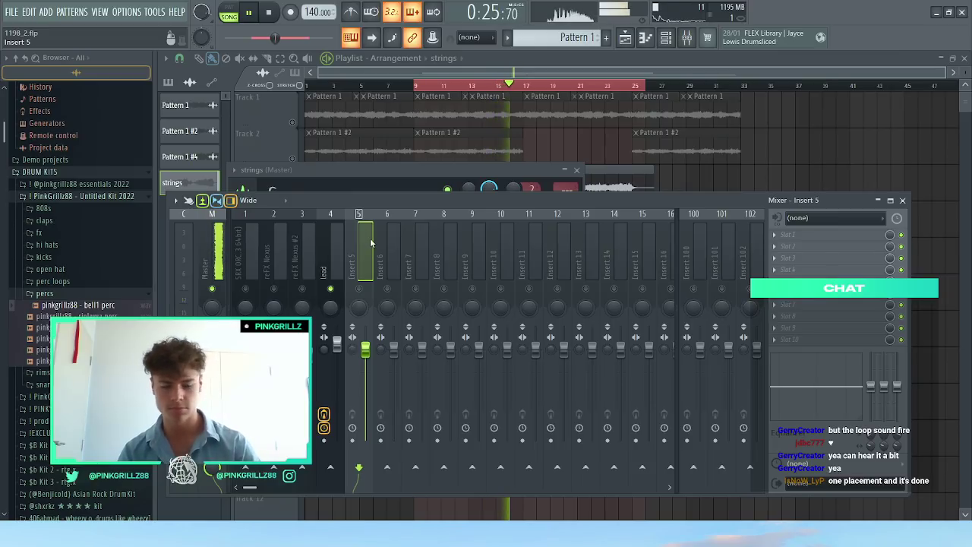
pyautogui.hotkey('ctrl', 'l')
pyautogui.press('space')
pyautogui.press('space')
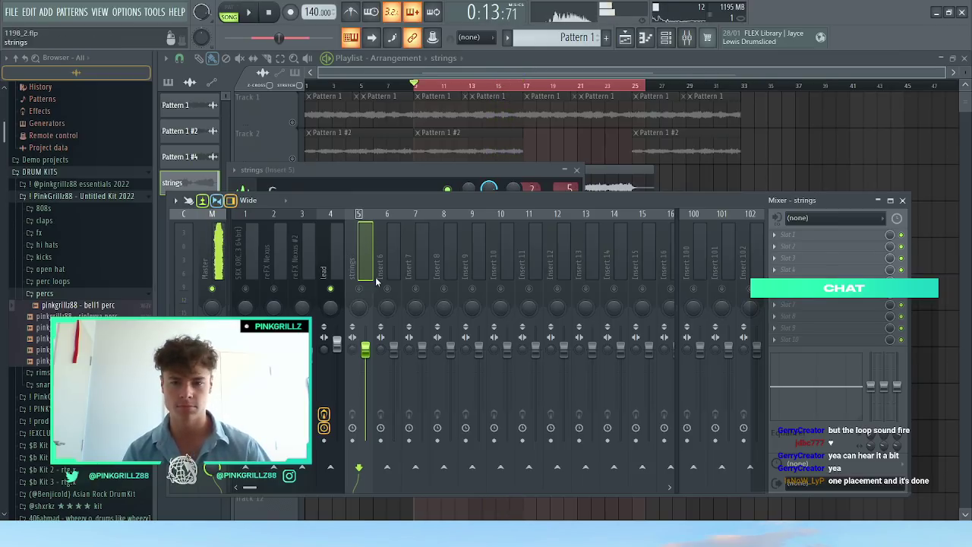
# Step: Unsolo the mixer tracks and audition the strings clip on Track 3 on its own
pyautogui.rightClick(360, 288)
pyautogui.rightClick(360, 288)
pyautogui.rightClick(715, 174)
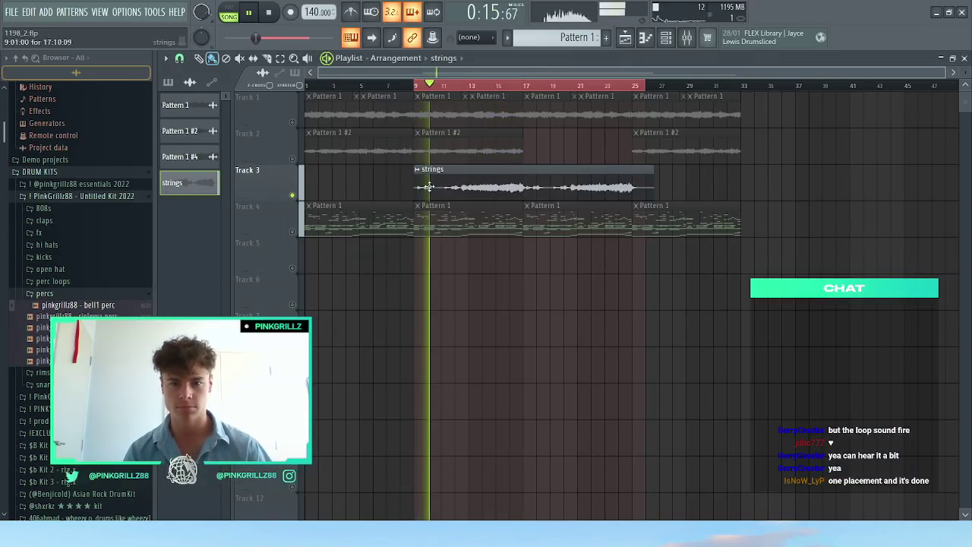
pyautogui.press('space')
# Step: Unmute playlist Tracks 1, 2 and 4 and replay the selection with all layers
pyautogui.click(293, 159)
pyautogui.click(293, 122)
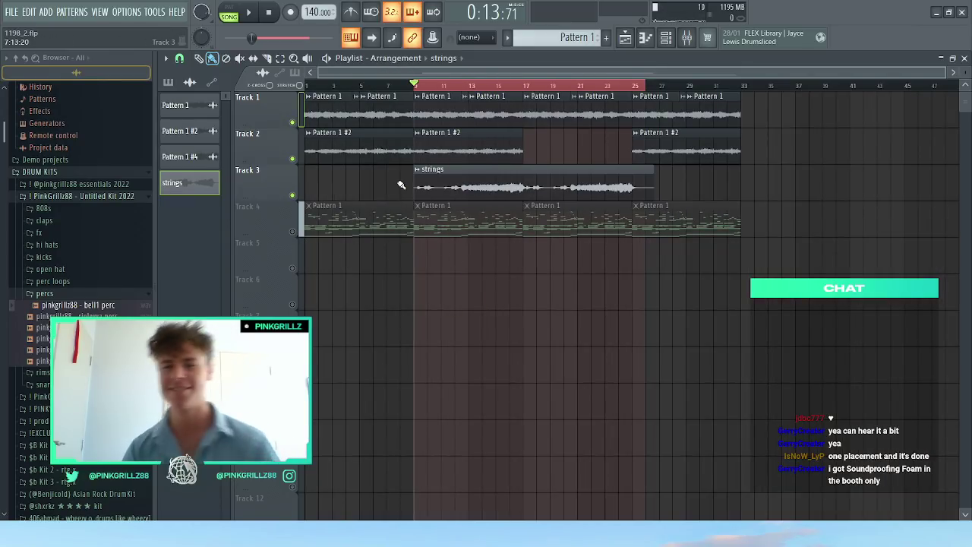
pyautogui.press('space')
pyautogui.press('space')
pyautogui.press('space')
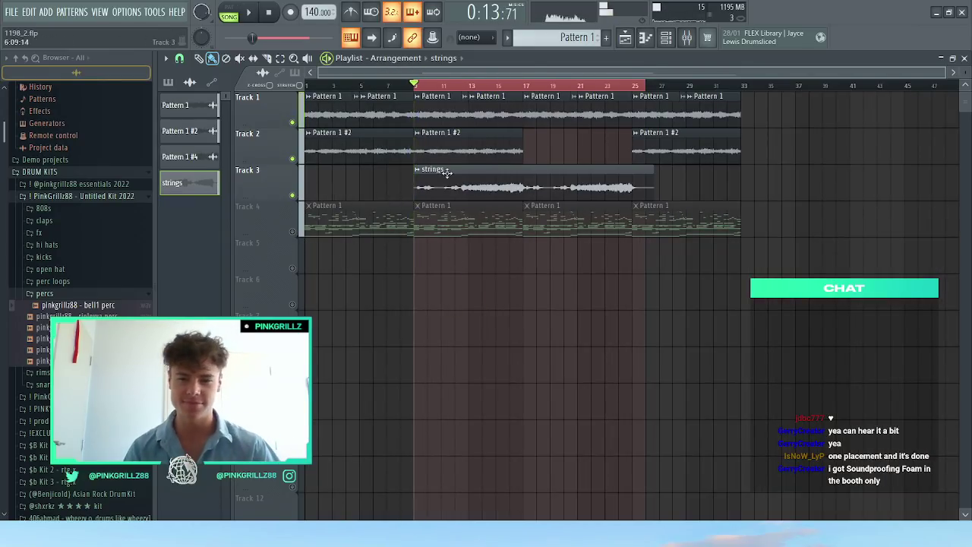
pyautogui.click(292, 232)
pyautogui.press('space')
pyautogui.press('space')
# Step: Delete the bell1 perc channel's G4 notes at bars 3 and 7 and save the project
pyautogui.click(664, 38)
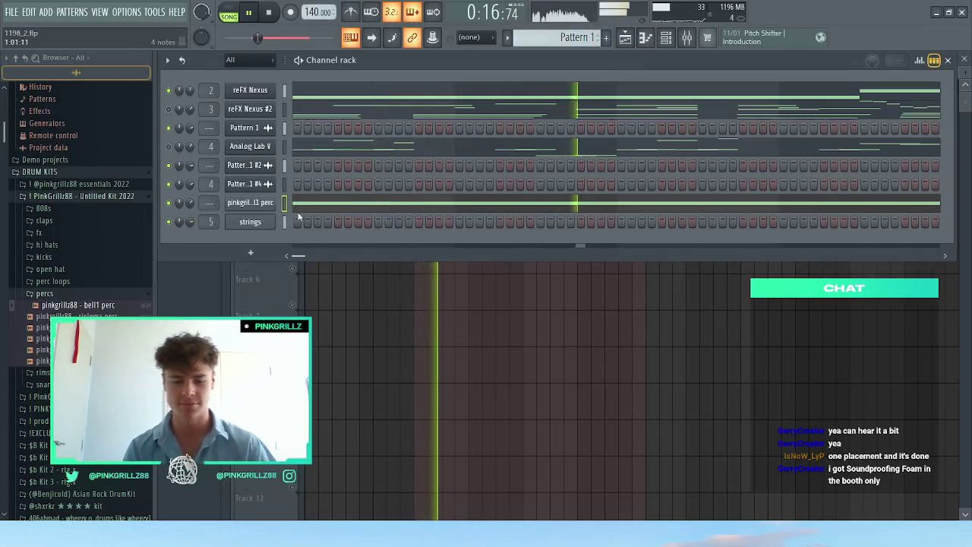
pyautogui.press('F9')
pyautogui.press('space')
pyautogui.press('space')
pyautogui.click(289, 148)
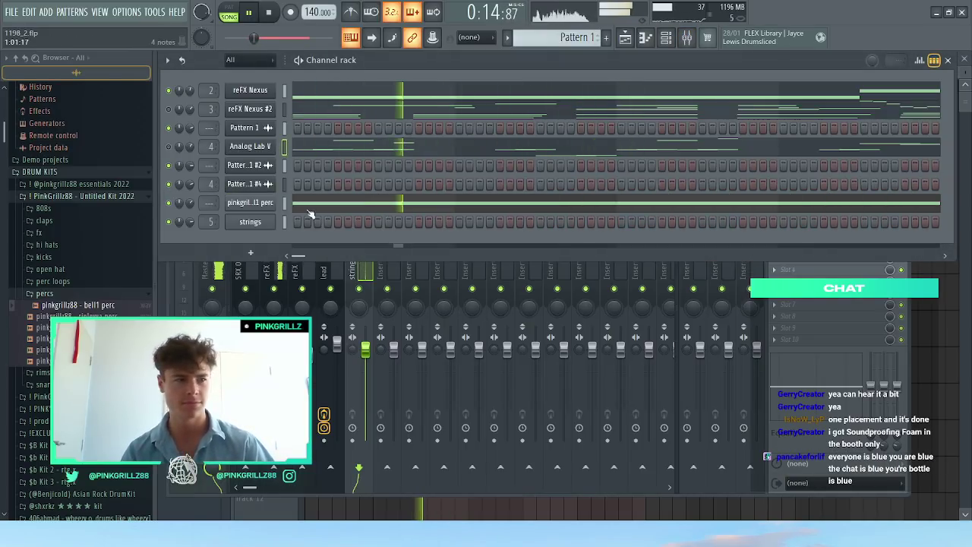
pyautogui.press('F7')
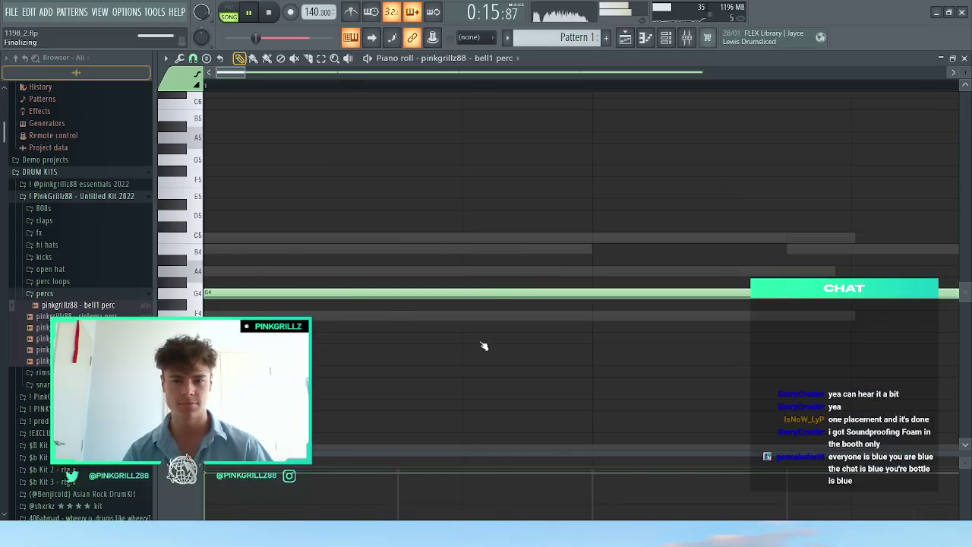
pyautogui.rightClick(466, 293)
pyautogui.rightClick(684, 293)
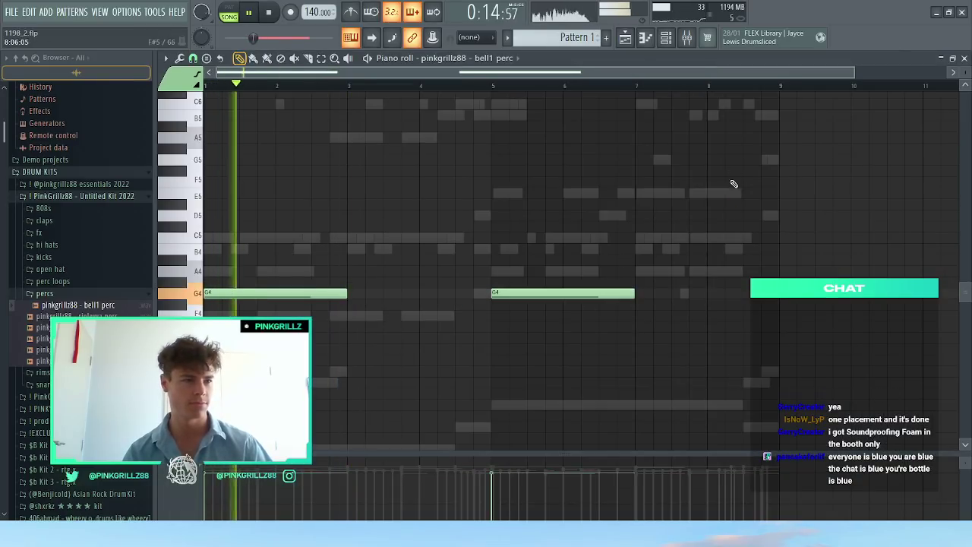
pyautogui.keyDown('ctrl'); pyautogui.rightClick(721, 216); pyautogui.keyUp('ctrl')
pyautogui.hotkey('ctrl', 's')
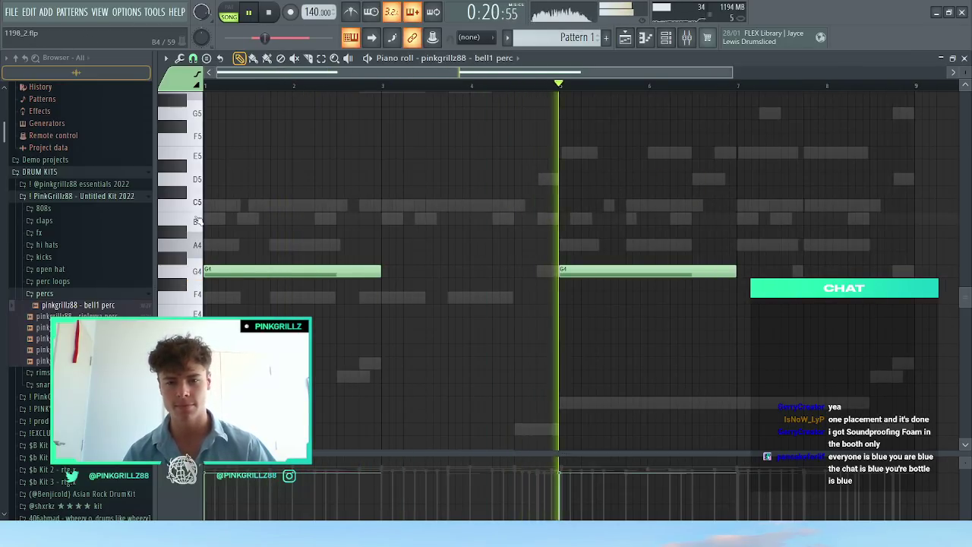
# Step: Add a D5 bell note at 4:09:00 and shorten it to 0:04:00
pyautogui.press('space')
pyautogui.click(540, 181)
pyautogui.press('space')
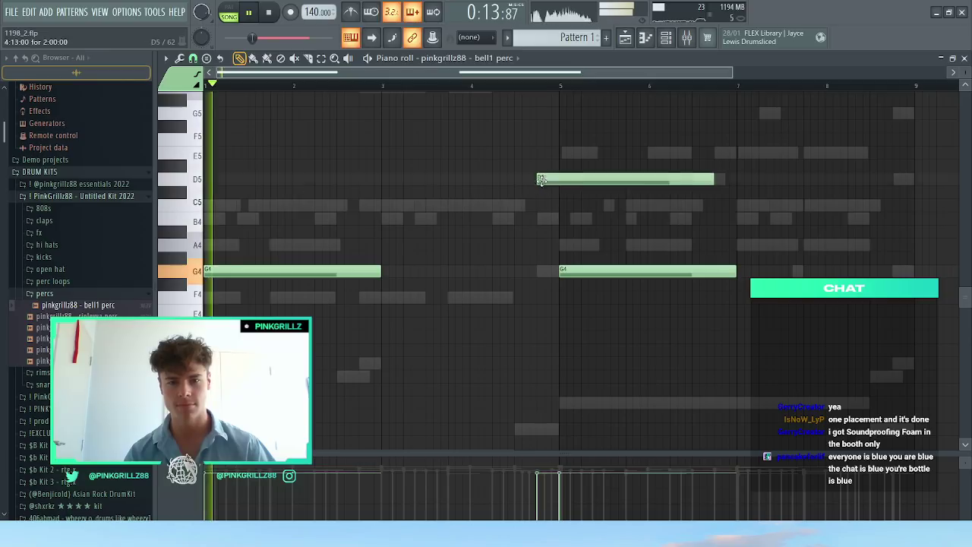
pyautogui.moveTo(712, 180); pyautogui.dragTo(548, 180)
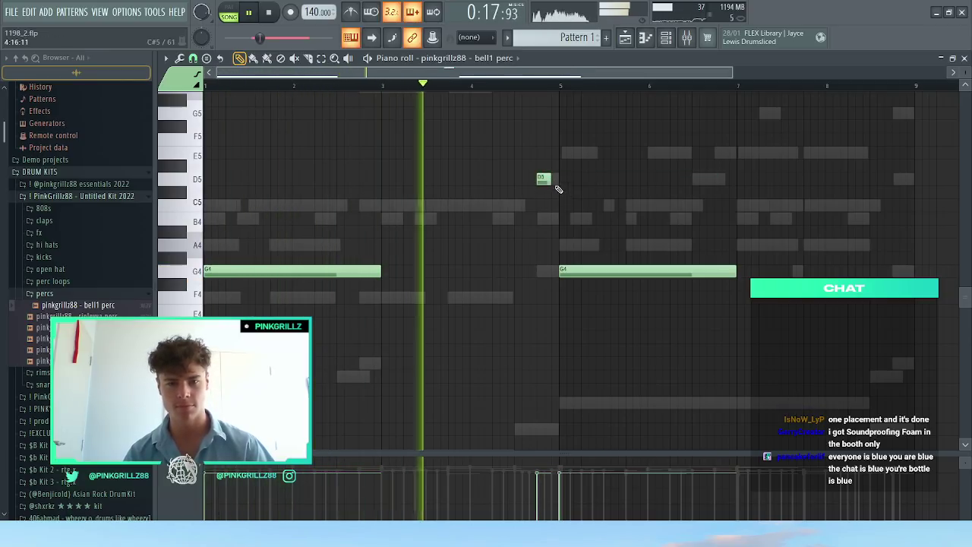
pyautogui.moveTo(551, 181); pyautogui.dragTo(530, 180)
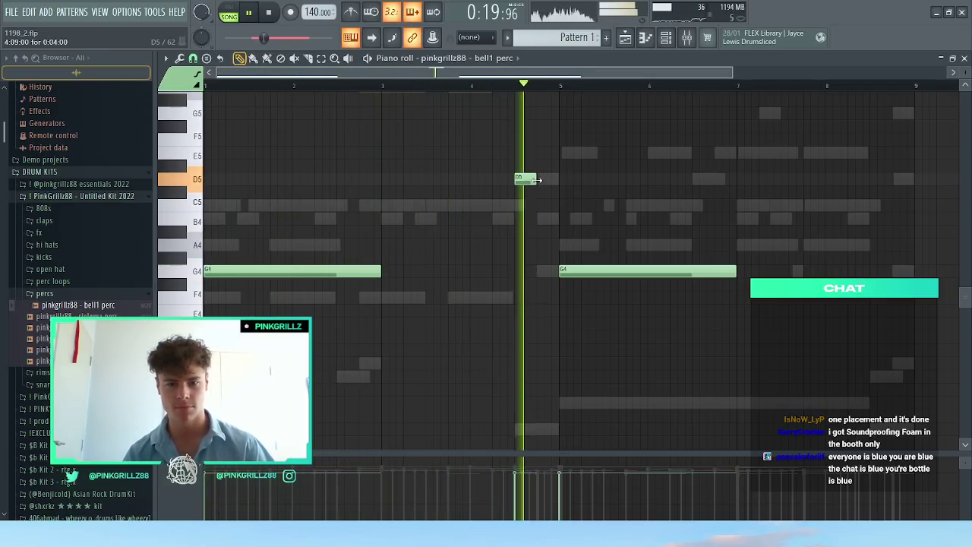
# Step: Add an A4 bell note at 8:05:00 with a length of 0:04:00 and replay the selection
pyautogui.scroll(-2, 532, 262)
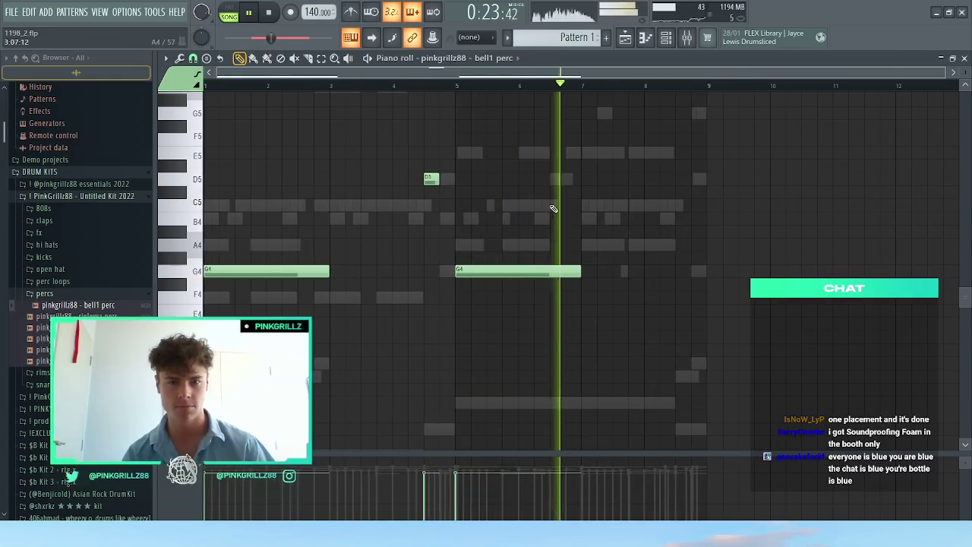
pyautogui.click(682, 205)
pyautogui.moveTo(682, 204); pyautogui.dragTo(667, 247)
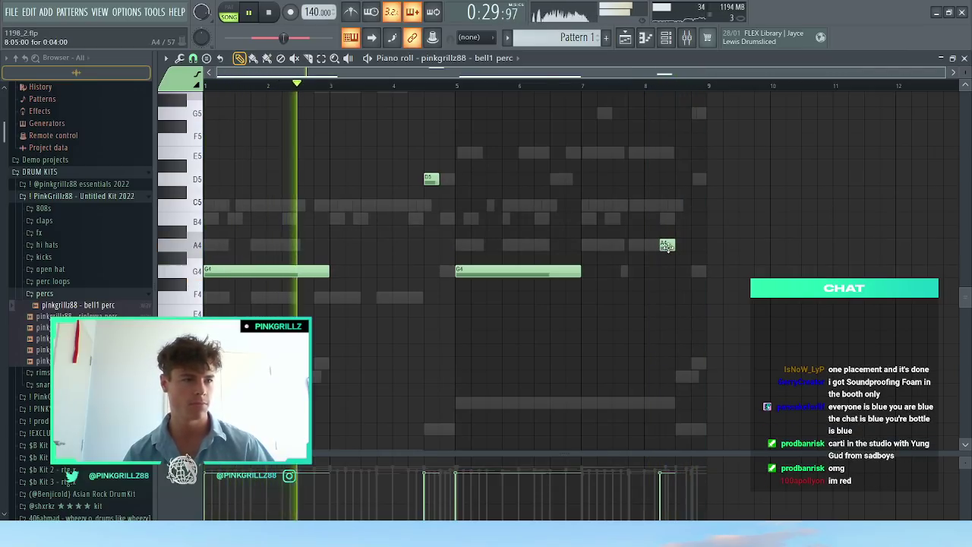
pyautogui.press('space')
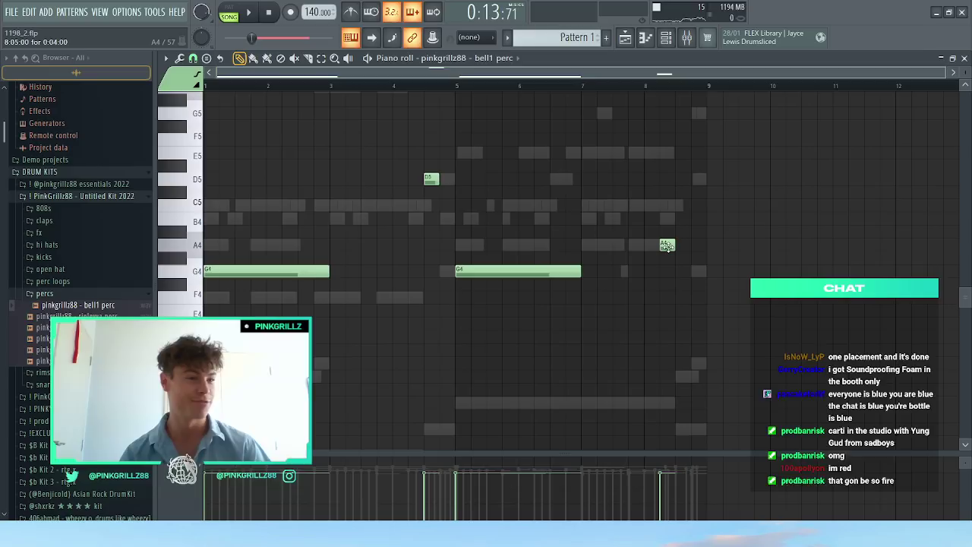
pyautogui.press('space')
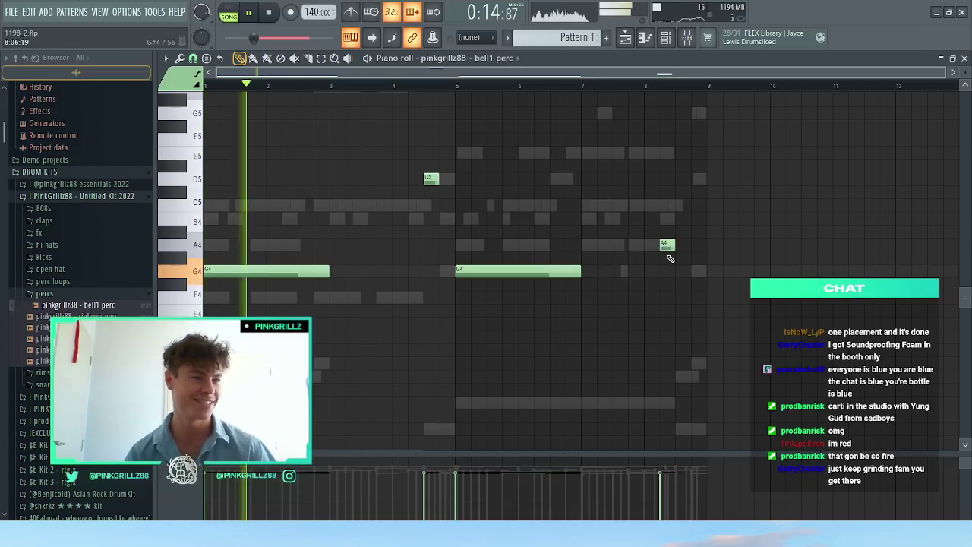
pyautogui.scroll(4, 608, 277)
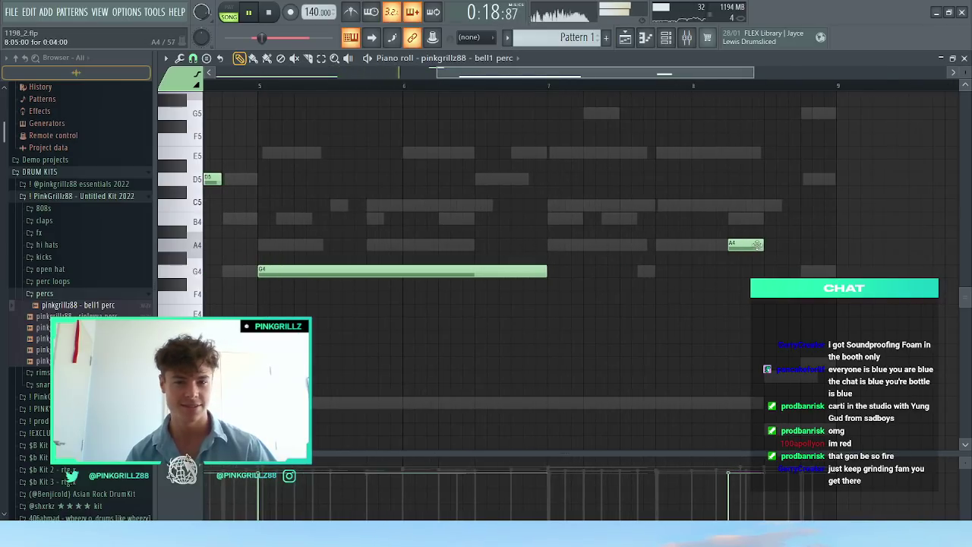
pyautogui.keyDown('ctrl'); pyautogui.rightClick(703, 235); pyautogui.keyUp('ctrl')
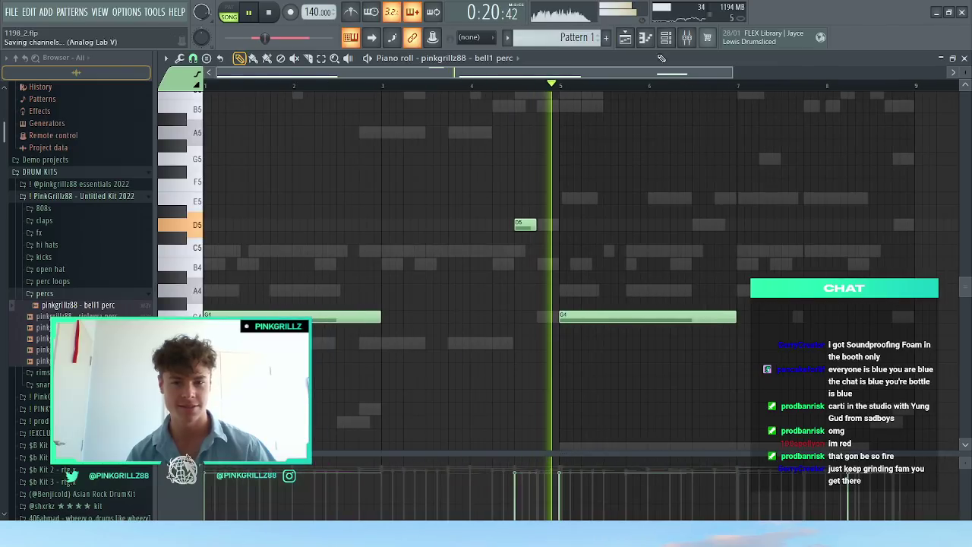
# Step: Route the bell1 perc channel to mixer insert 6, raise that track's fader slightly, and save the project
pyautogui.click(666, 38)
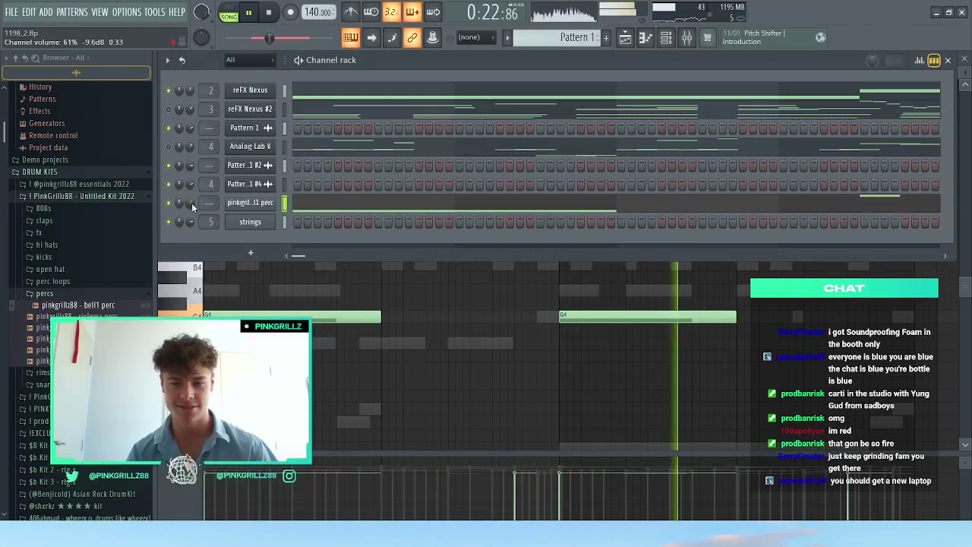
pyautogui.press('F9')
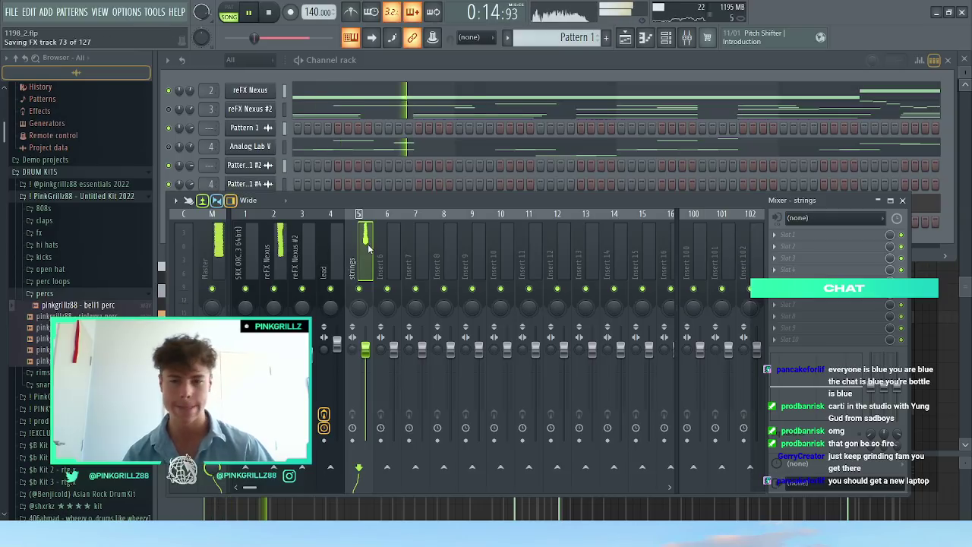
pyautogui.click(390, 253)
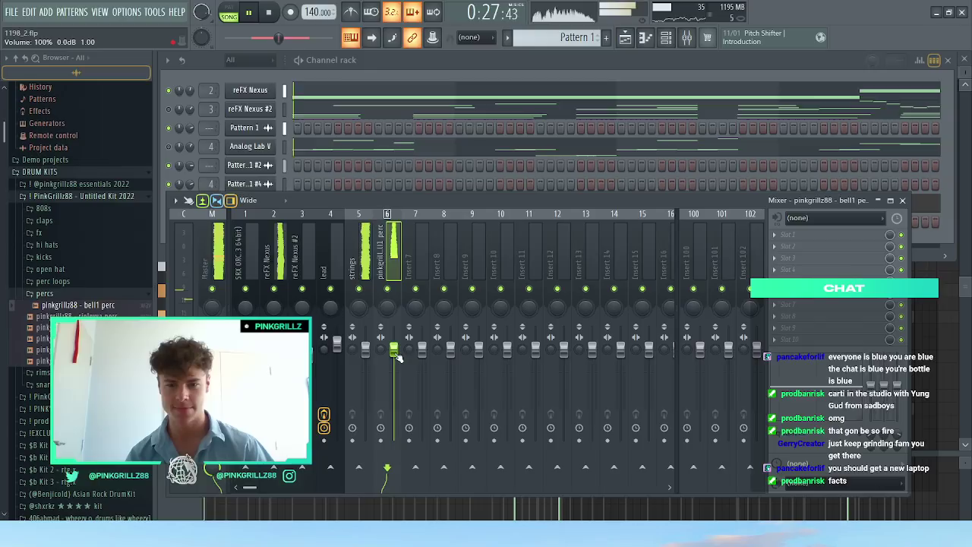
pyautogui.hotkey('ctrl', 's')
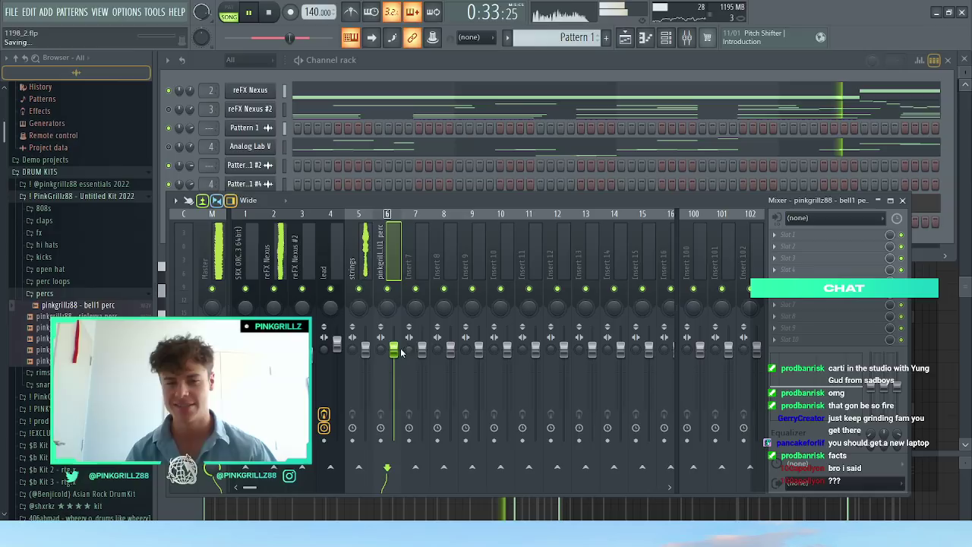
pyautogui.moveTo(398, 351); pyautogui.dragTo(399, 346)
pyautogui.hotkey('ctrl', 's')
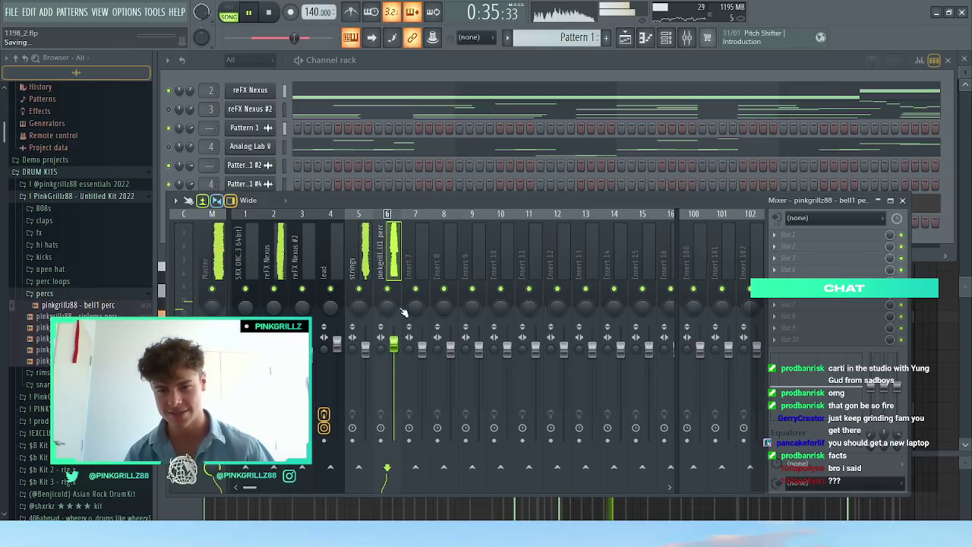
# Step: Load the "sine lead fx" mixer track state on insert 6 and raise its fader slightly while replaying the selection
pyautogui.rightClick(394, 254)
pyautogui.moveTo(456, 240)
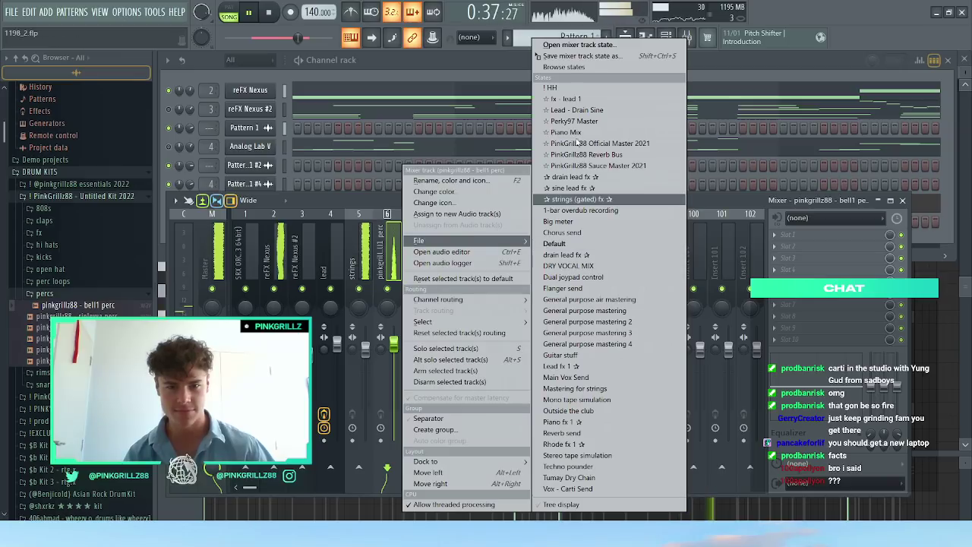
pyautogui.click(580, 189)
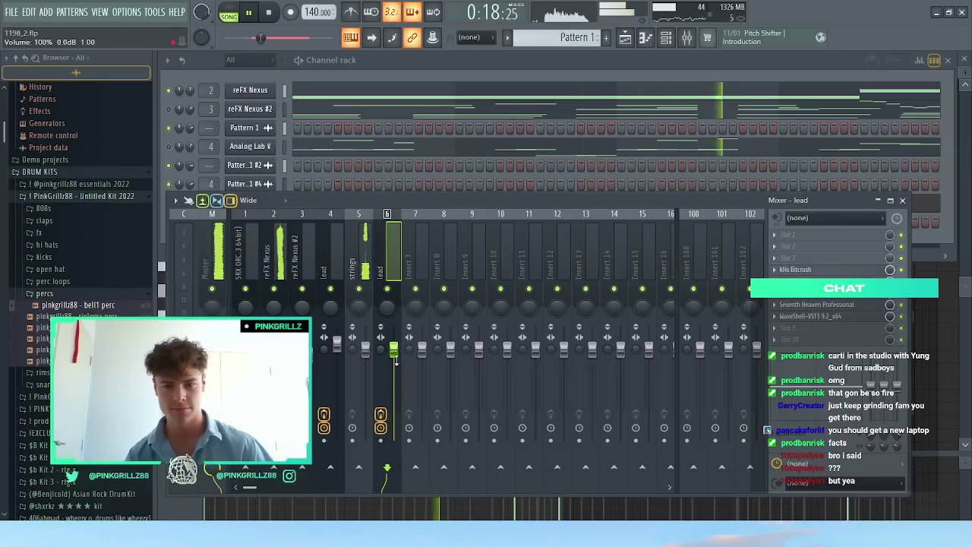
pyautogui.press('space')
pyautogui.press('space')
pyautogui.moveTo(394, 349); pyautogui.dragTo(396, 345)
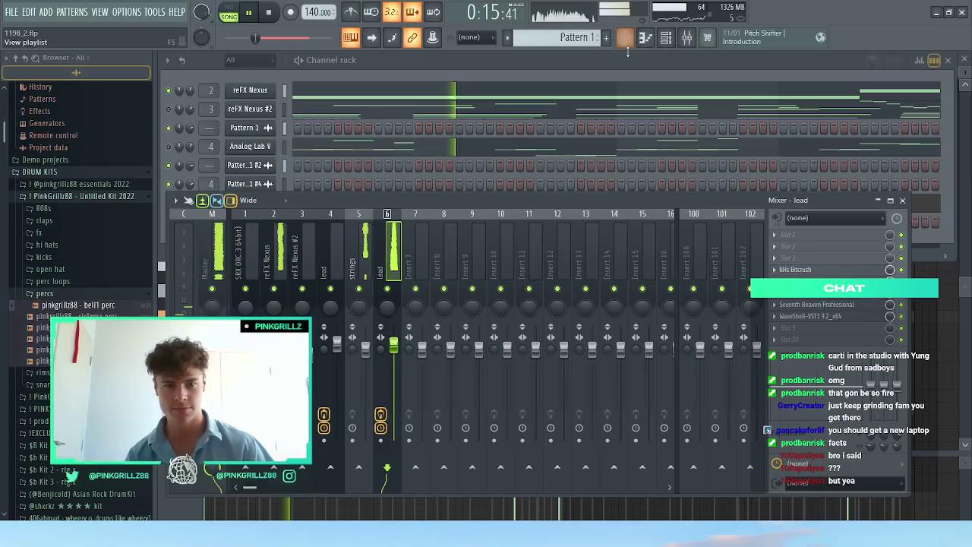
pyautogui.press('space')
pyautogui.press('space')
# Step: Raise the low-pass band of Fruity Parametric EQ 2 on insert 6 to about 18.5 kHz
pyautogui.click(819, 272)
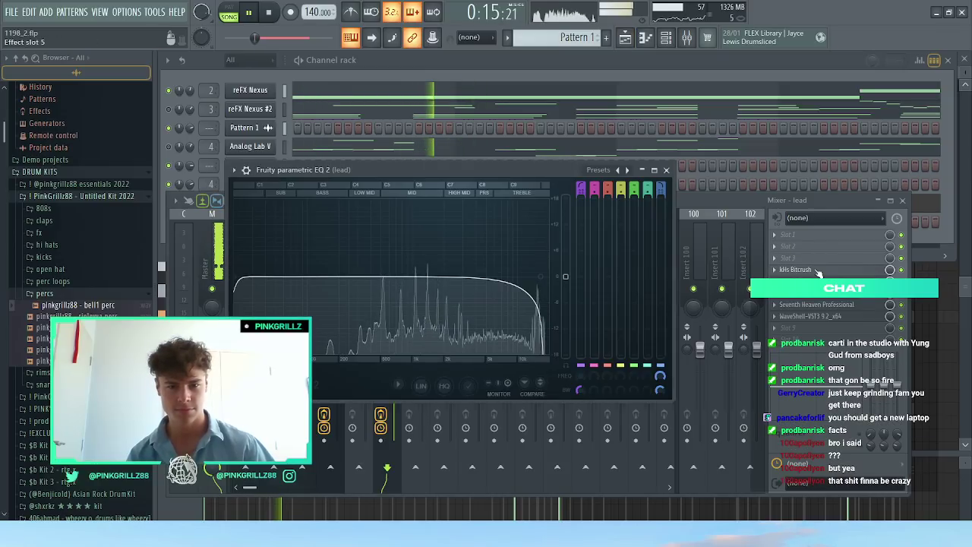
pyautogui.click(807, 271)
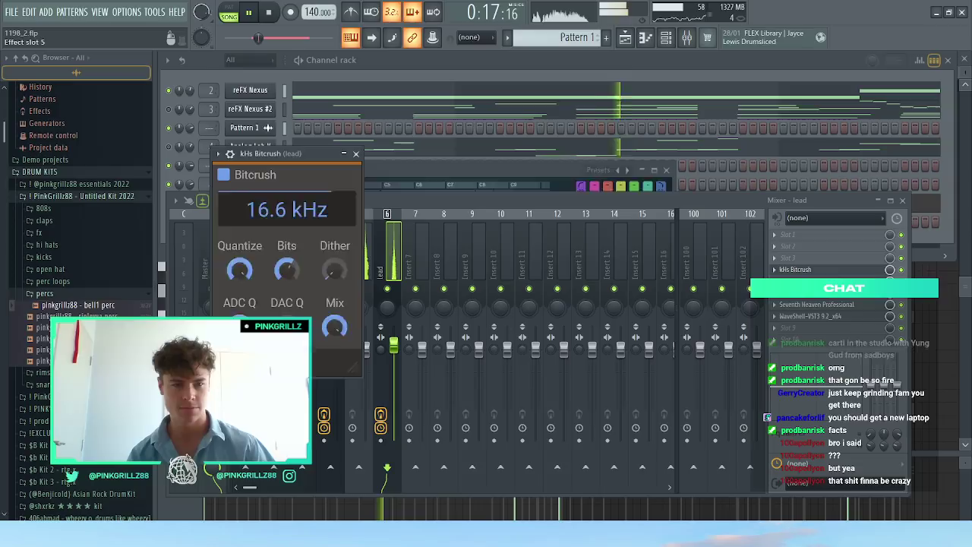
pyautogui.click(737, 309)
pyautogui.moveTo(527, 279); pyautogui.dragTo(549, 278)
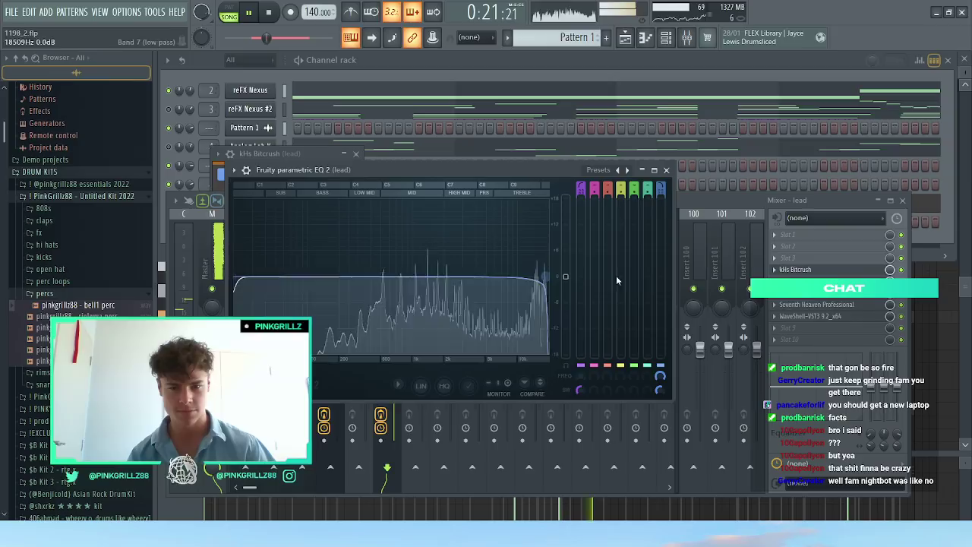
# Step: Lower the Bits amount in kHs Bitcrush on insert 6 and set its rate to 10.9 kHz
pyautogui.click(799, 271)
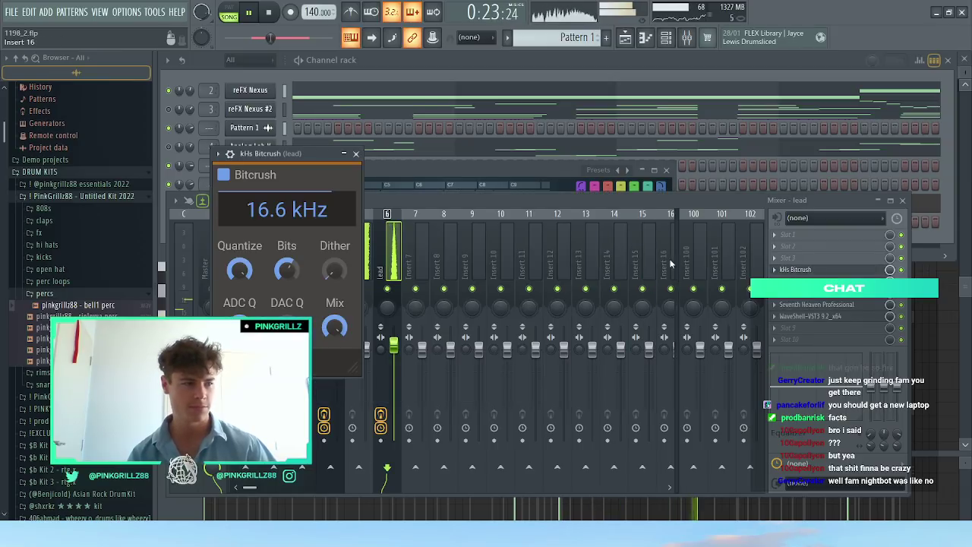
pyautogui.moveTo(286, 270); pyautogui.dragTo(286, 281)
pyautogui.moveTo(286, 209); pyautogui.dragTo(287, 168)
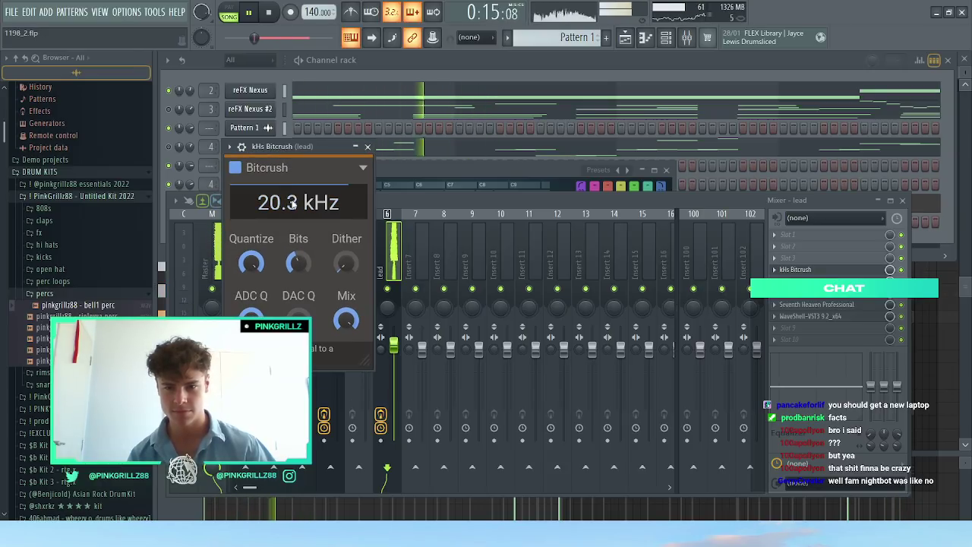
pyautogui.moveTo(292, 204)
pyautogui.mouseDown()
pyautogui.moveTo(295, 182)
pyautogui.moveTo(297, 210)
pyautogui.mouseUp()
pyautogui.moveTo(297, 161); pyautogui.dragTo(304, 155)
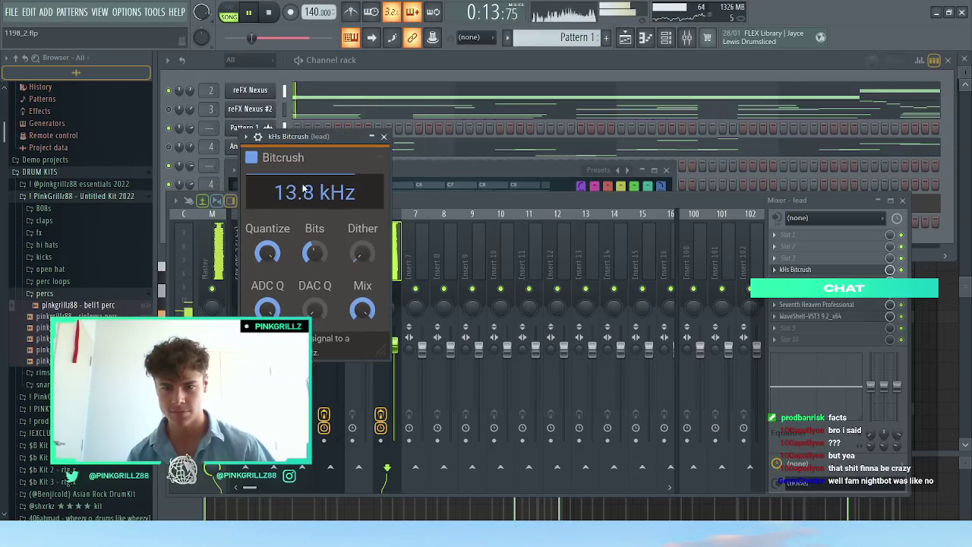
pyautogui.moveTo(304, 189); pyautogui.dragTo(304, 192)
pyautogui.moveTo(310, 136); pyautogui.dragTo(316, 133)
pyautogui.moveTo(312, 186); pyautogui.dragTo(313, 188)
pyautogui.press('space')
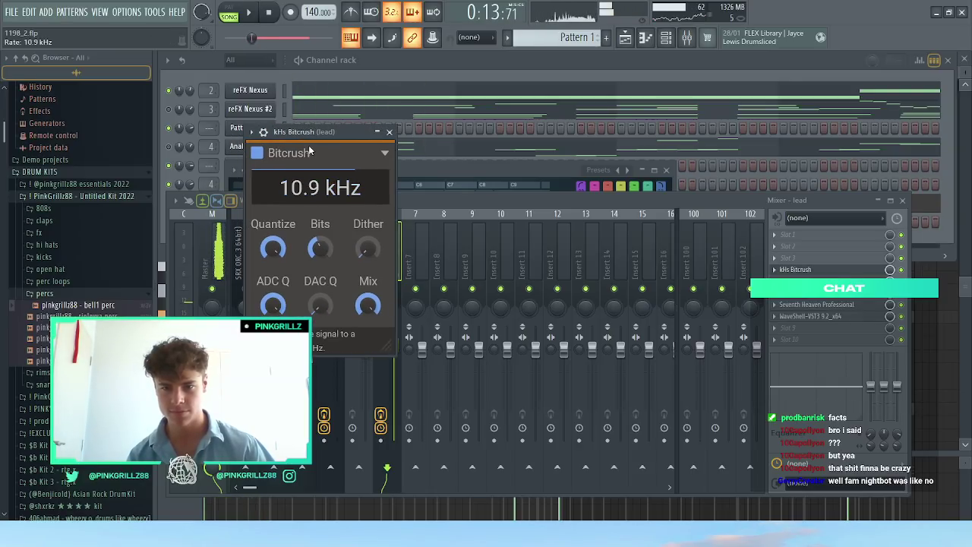
# Step: Loop a short playlist selection at the start of bar 9 and reopen kHs Bitcrush on insert 6
pyautogui.click(625, 37)
pyautogui.scroll(5, 396, 123)
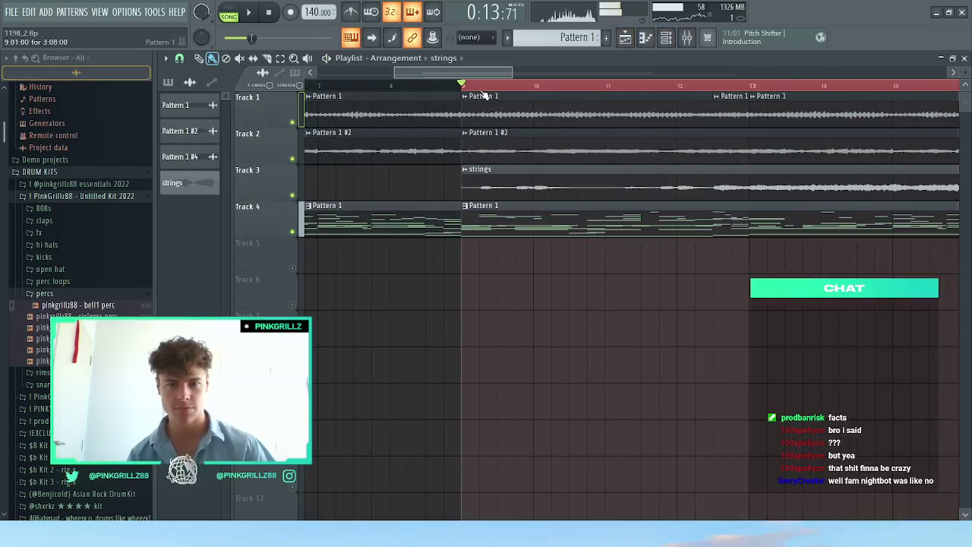
pyautogui.moveTo(484, 92); pyautogui.dragTo(494, 91)
pyautogui.press('space')
pyautogui.click(649, 39)
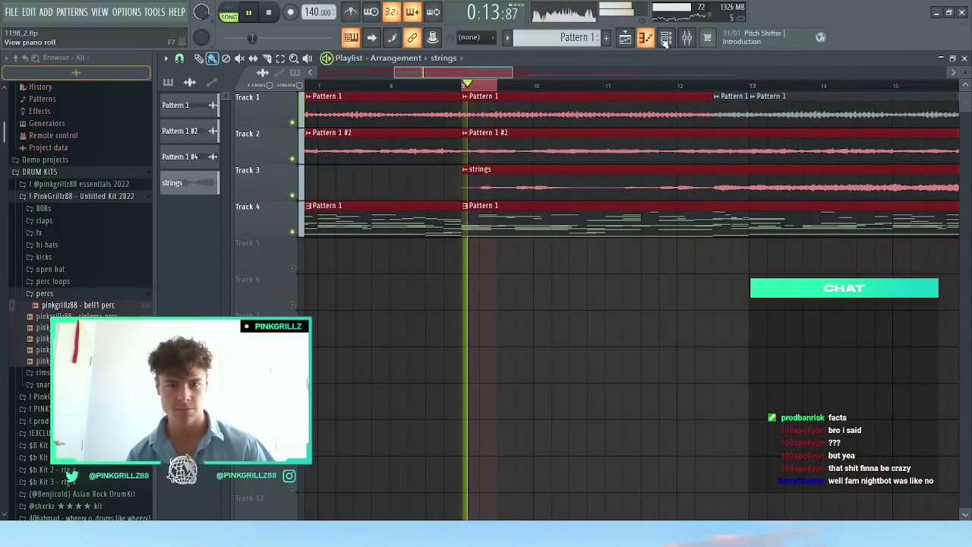
pyautogui.click(686, 37)
pyautogui.click(805, 269)
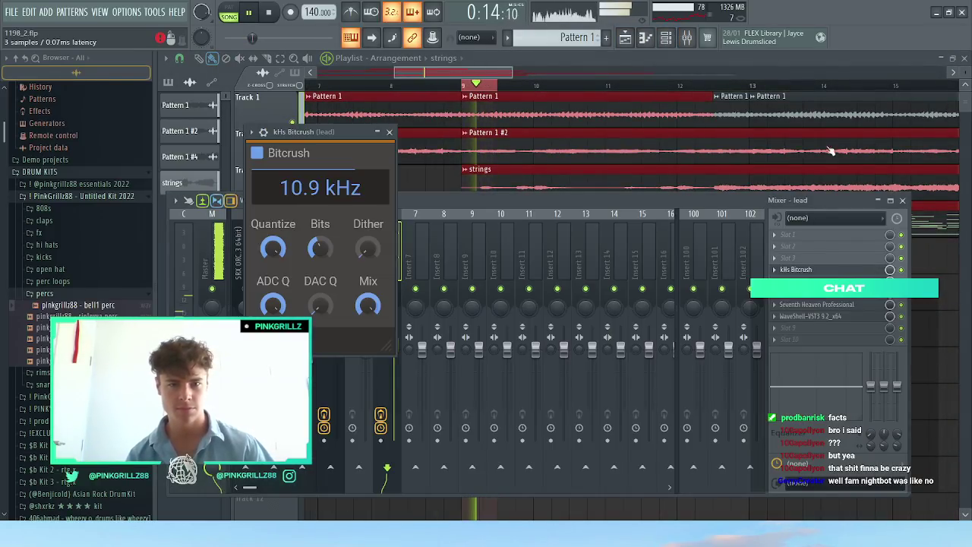
# Step: Raise the kHs Bitcrush rate on insert 6 to about 20 kHz while the bar 9 selection loops
pyautogui.moveTo(319, 247); pyautogui.dragTo(310, 188)
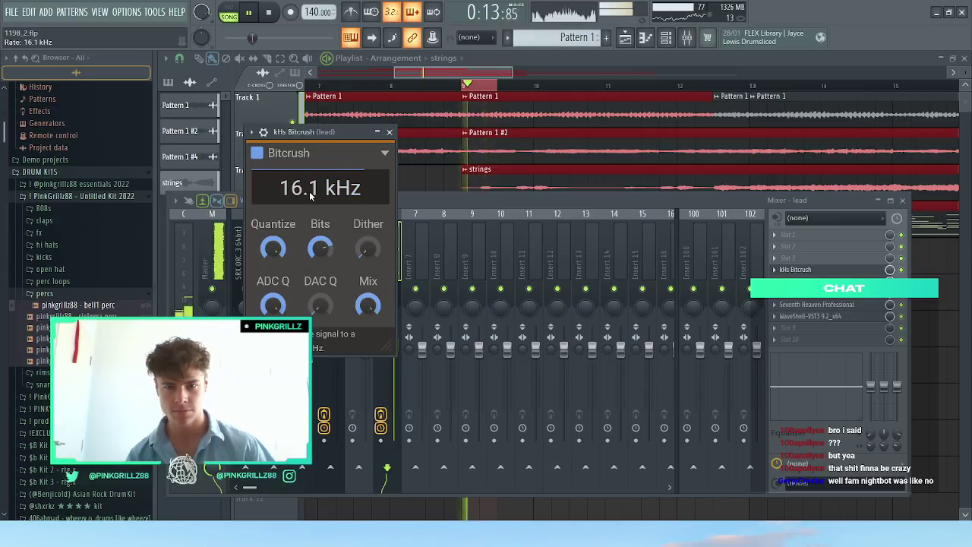
pyautogui.moveTo(320, 246)
pyautogui.mouseDown()
pyautogui.moveTo(321, 266)
pyautogui.moveTo(316, 239)
pyautogui.mouseUp()
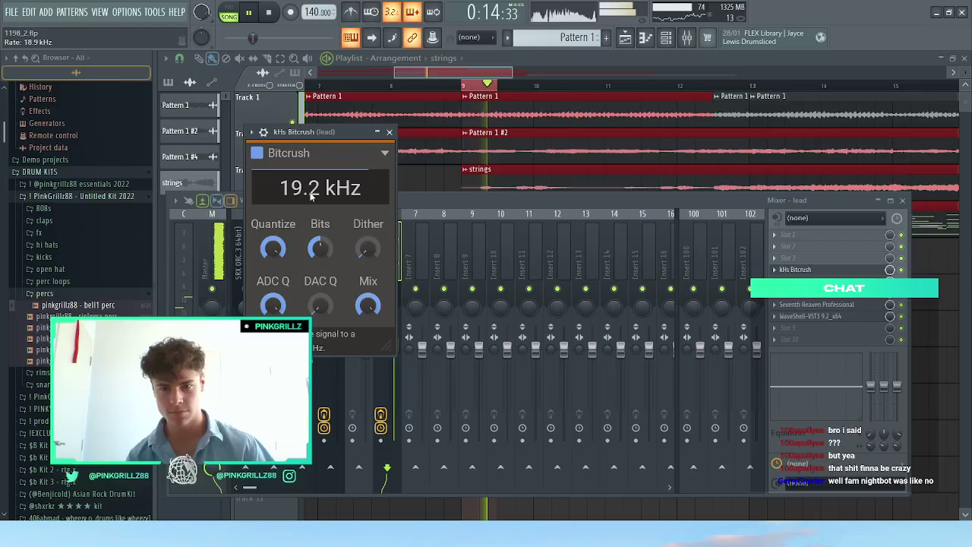
# Step: Raise the dry/wet mix of Seventh Heaven Professional on insert 6 to -0.5 / 0 dB
pyautogui.click(902, 271)
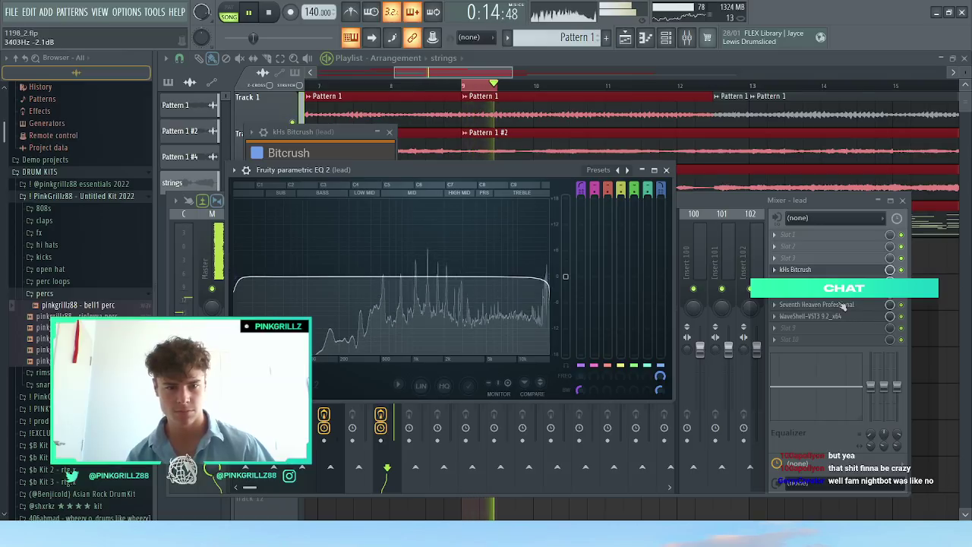
pyautogui.click(824, 306)
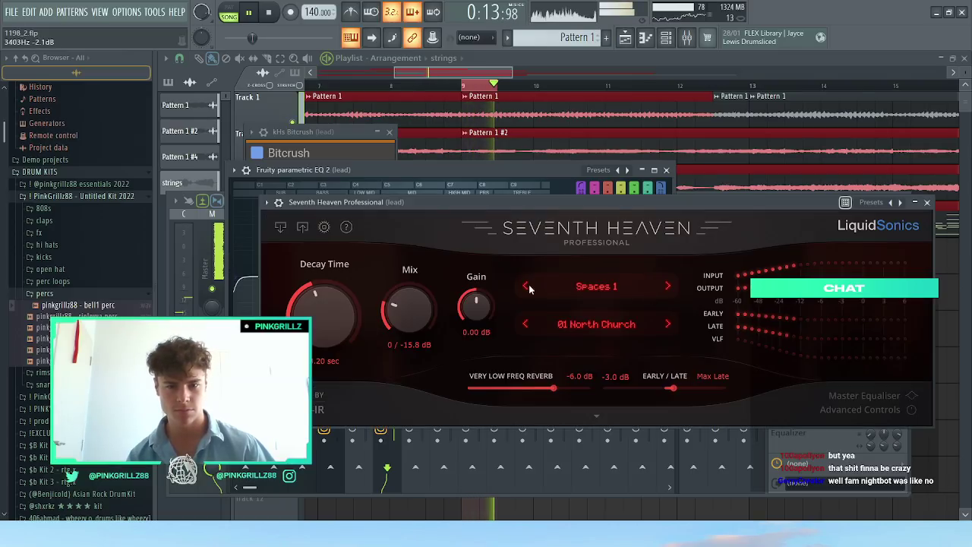
pyautogui.moveTo(415, 279); pyautogui.dragTo(417, 276)
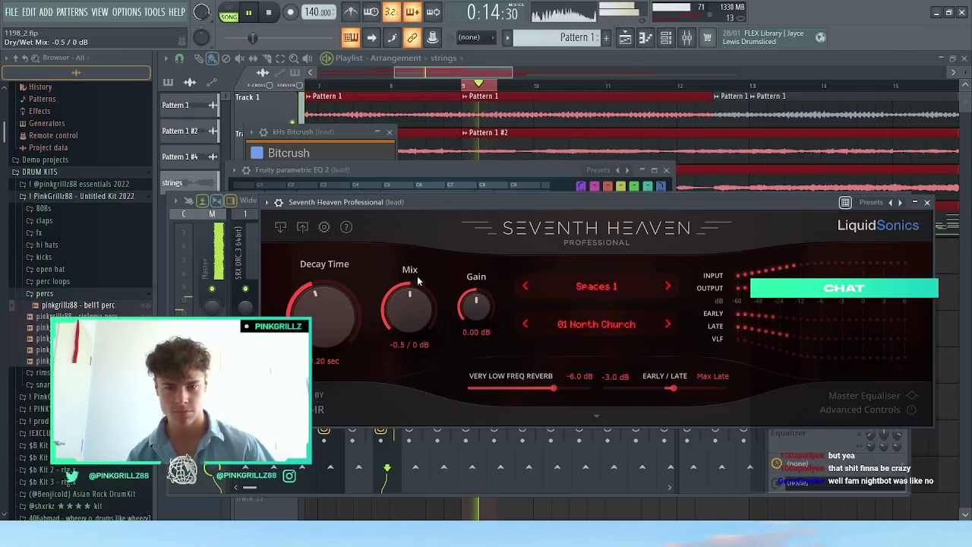
# Step: Stop playback and clear the clip selection and the bar 9 time selection in the playlist
pyautogui.click(644, 138)
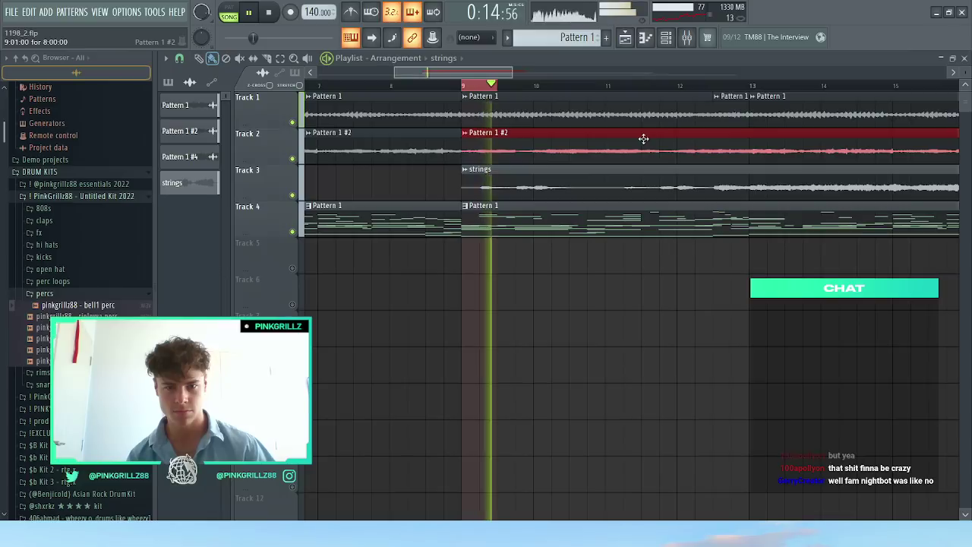
pyautogui.hotkey('ctrl', 'd')
pyautogui.scroll(-4, 555, 165)
pyautogui.press('space')
pyautogui.scroll(-2, 397, 115)
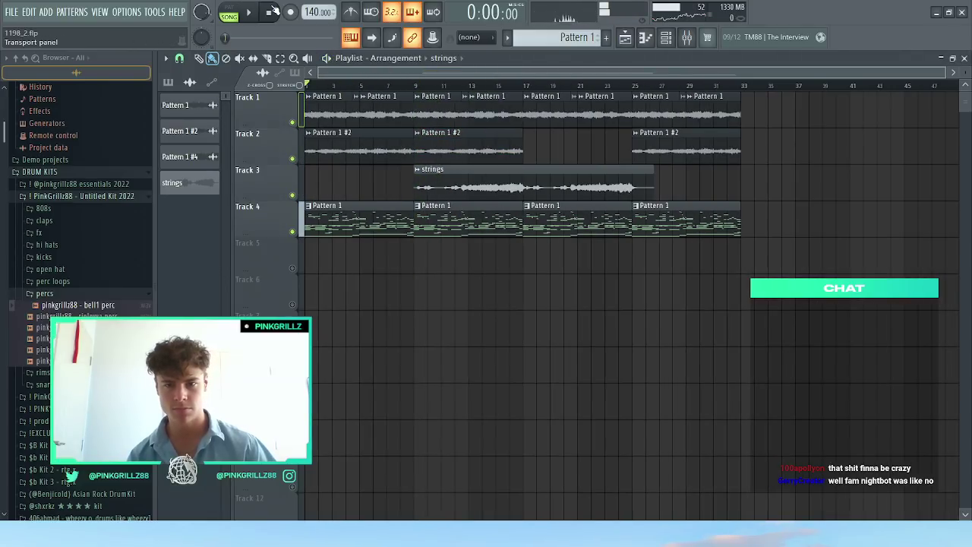
# Step: Rename mixer insert 6 to "bells" and raise its fader slightly while the arrangement plays from the start
pyautogui.press('space')
pyautogui.press('F9')
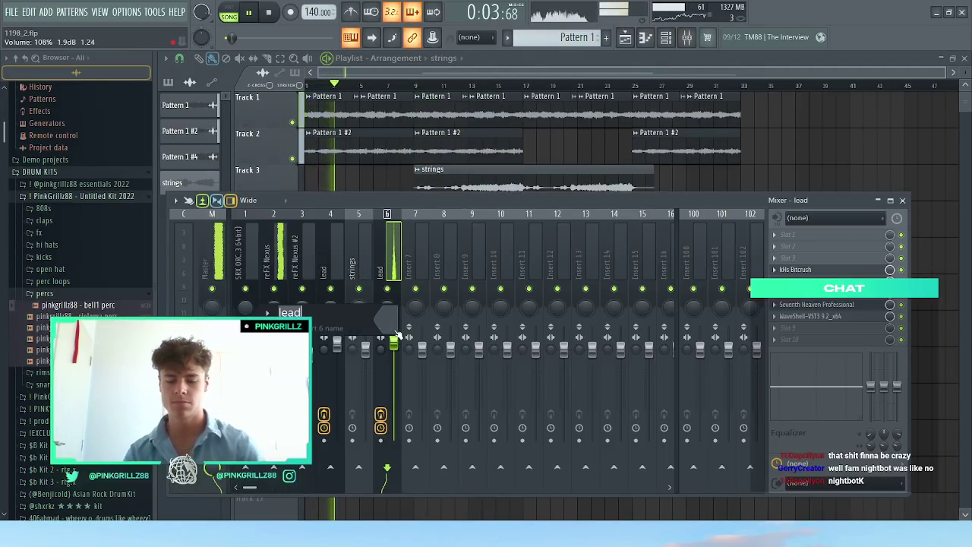
pyautogui.write('bells')
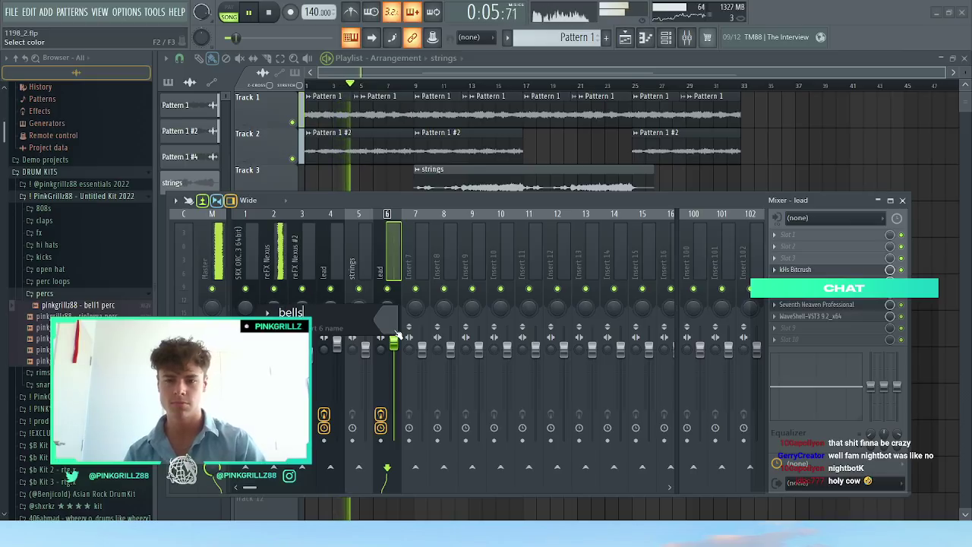
pyautogui.press('Return')
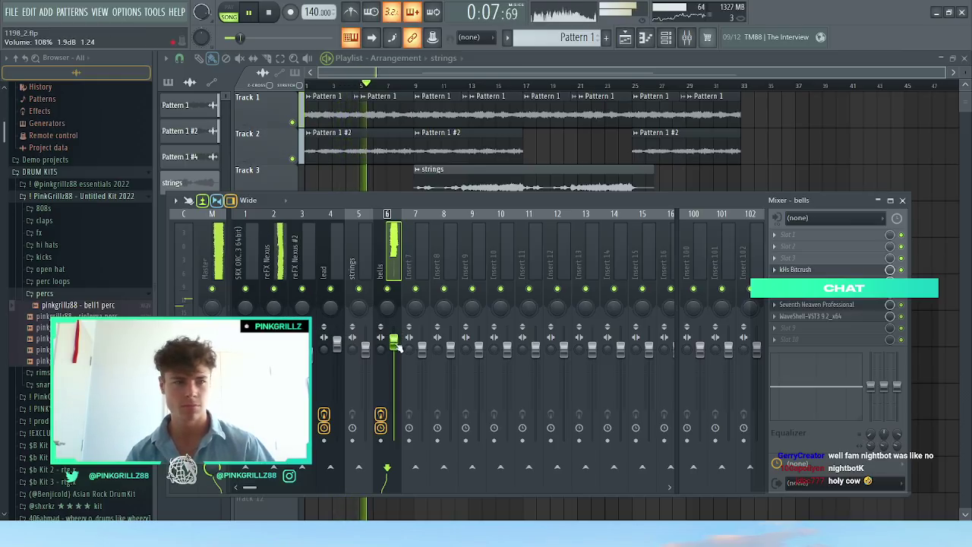
pyautogui.moveTo(396, 344); pyautogui.dragTo(394, 332)
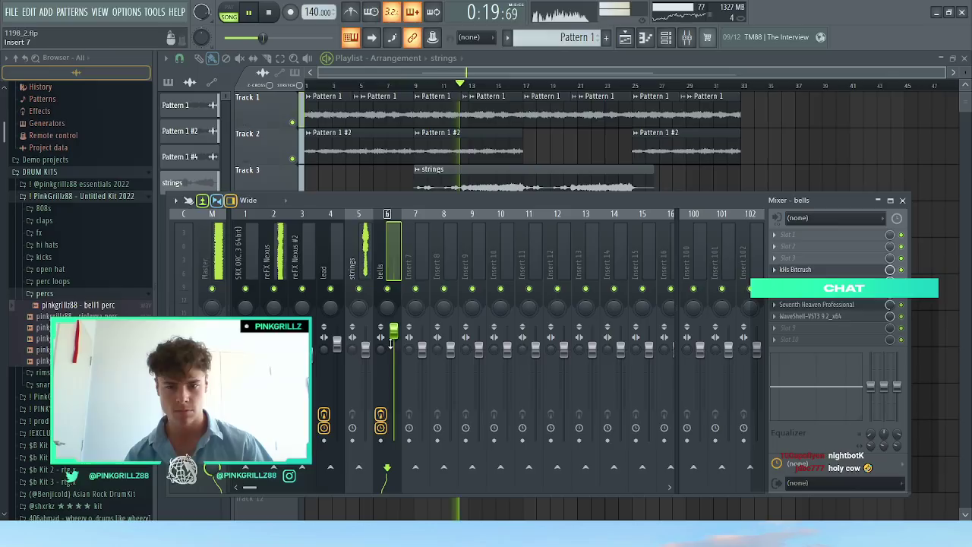
pyautogui.moveTo(397, 333); pyautogui.dragTo(400, 336)
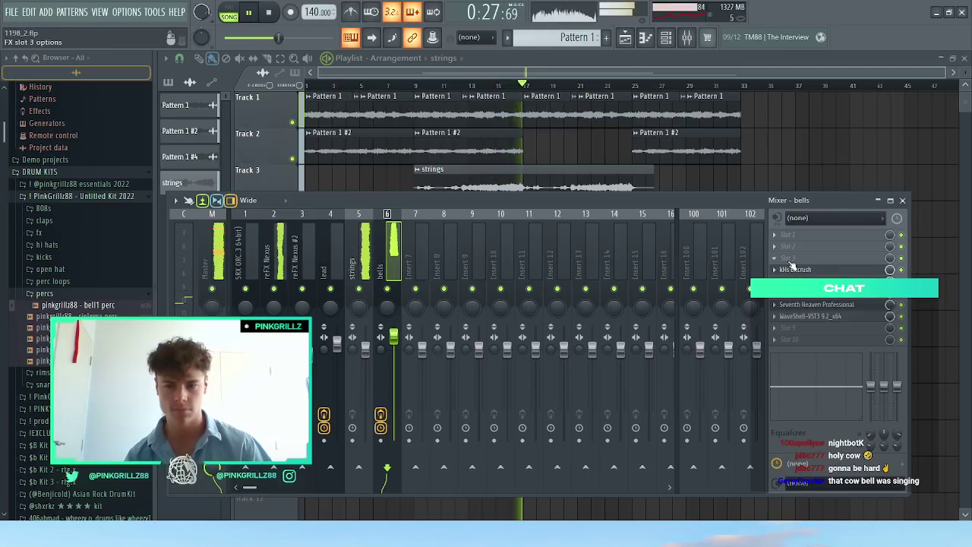
pyautogui.click(790, 262)
pyautogui.moveTo(790, 256)
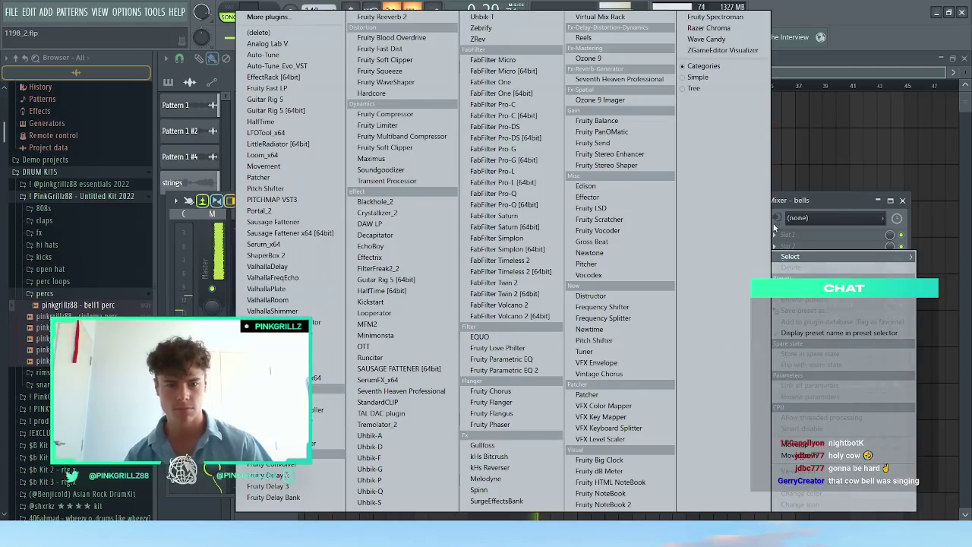
pyautogui.click(803, 198)
pyautogui.click(797, 249)
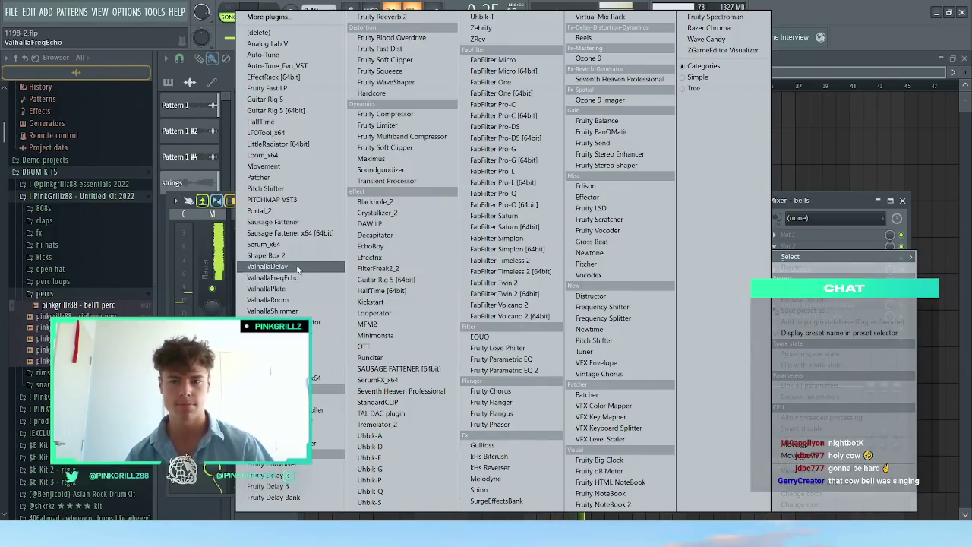
pyautogui.click(209, 262)
pyautogui.press('space')
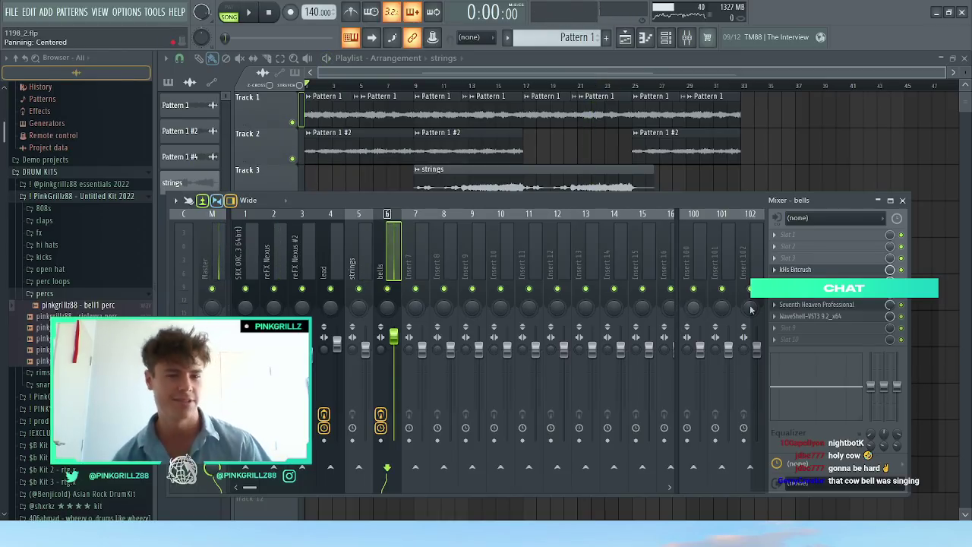
# Step: Add Fruity Compressor to slot 3 of the bells track with threshold -24.7 dB, ratio 5.6:1, gain 5.7 dB and attack 121.8 ms
pyautogui.click(809, 261)
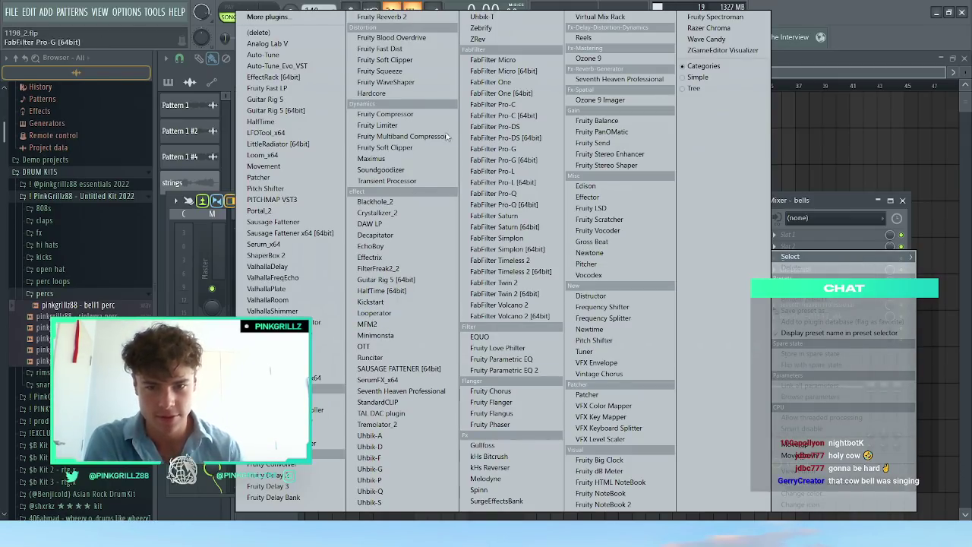
pyautogui.click(380, 114)
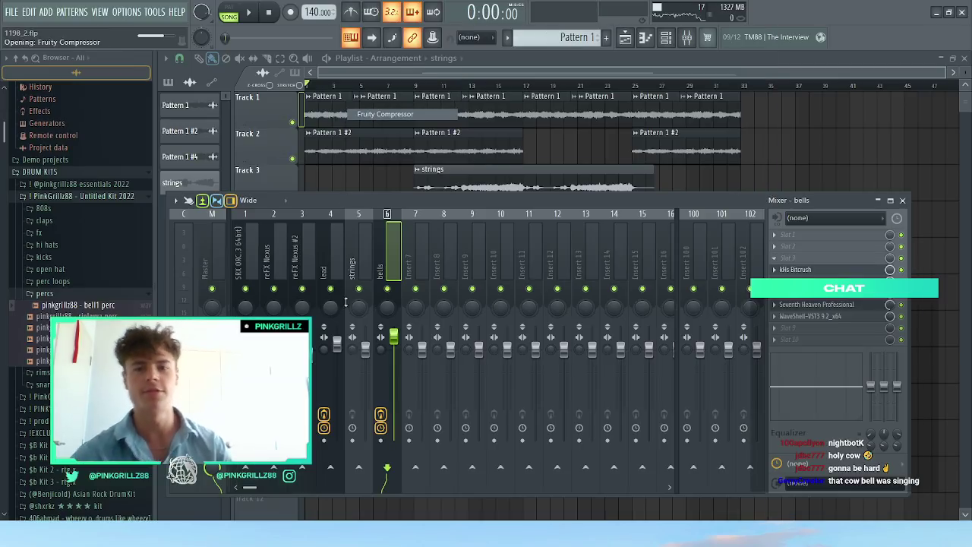
pyautogui.press('space')
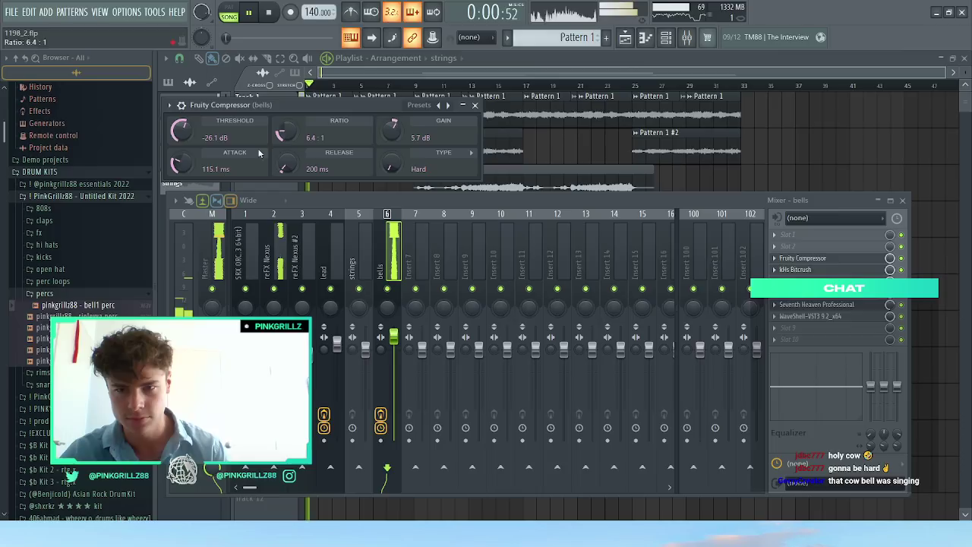
pyautogui.moveTo(183, 132); pyautogui.dragTo(183, 129)
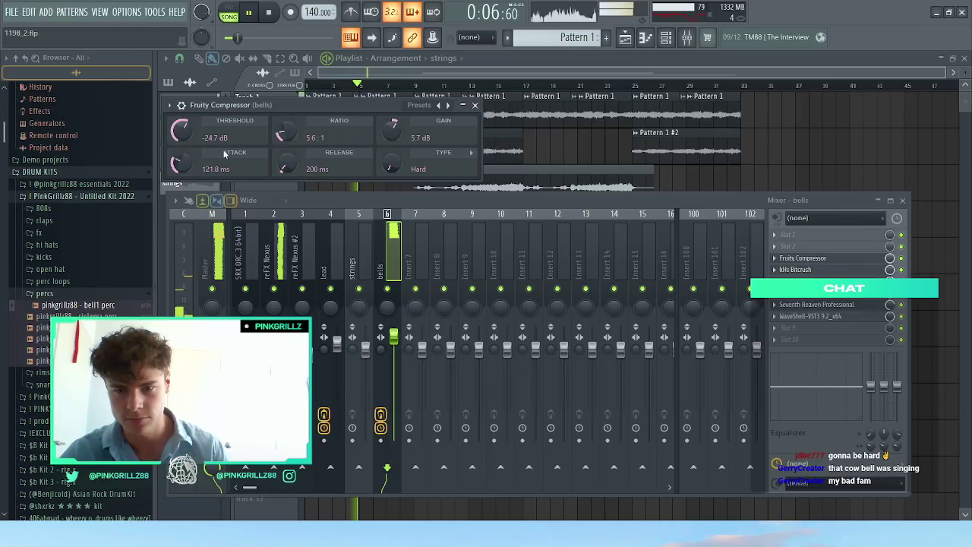
# Step: Ease the bells compressor to threshold -20.8 dB and ratio 3.1:1, and lower the track's fader to about 90%
pyautogui.click(476, 107)
pyautogui.moveTo(394, 337); pyautogui.dragTo(397, 354)
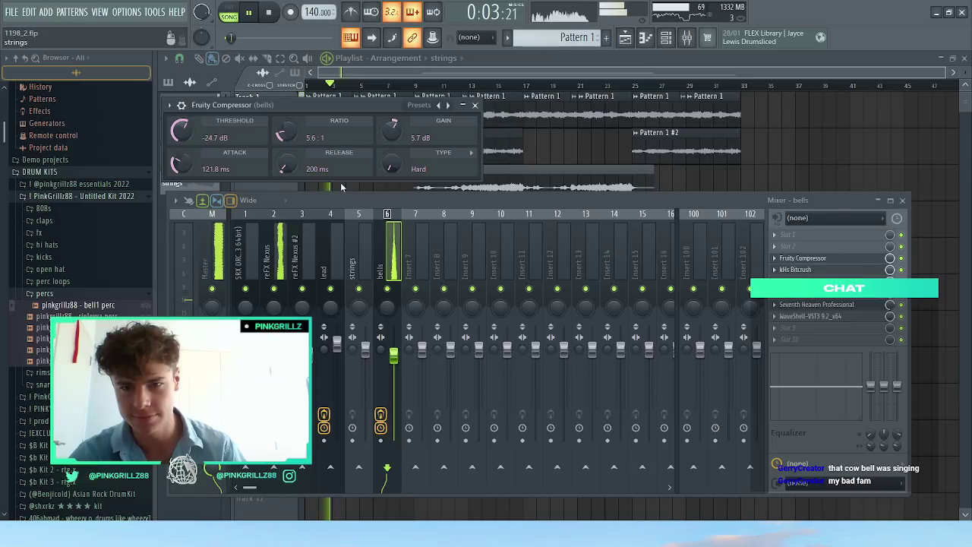
pyautogui.moveTo(281, 135); pyautogui.dragTo(281, 138)
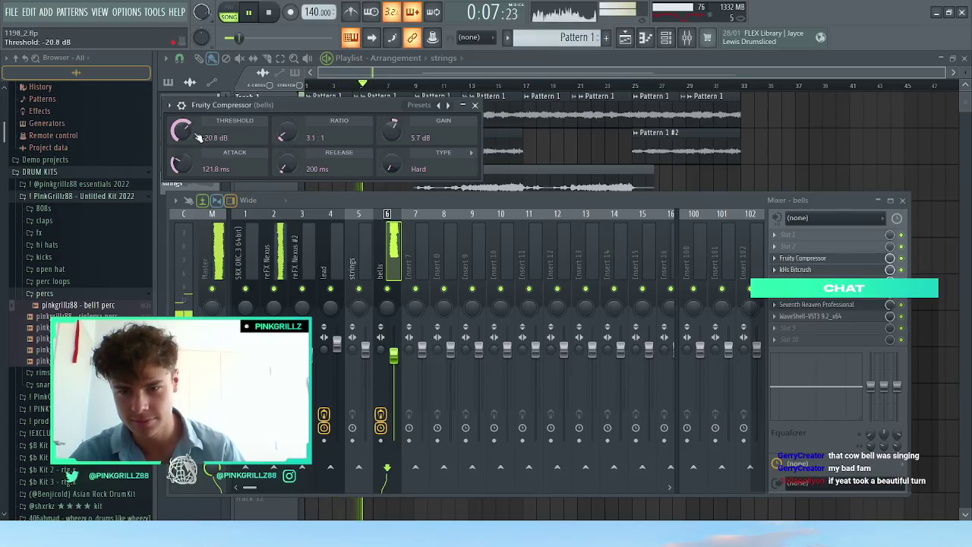
pyautogui.moveTo(394, 360); pyautogui.dragTo(394, 363)
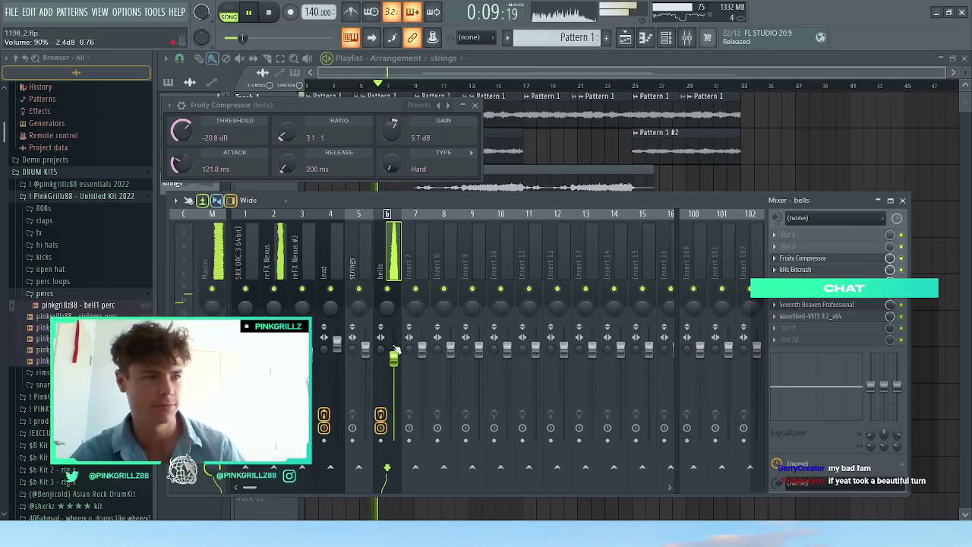
pyautogui.press('space')
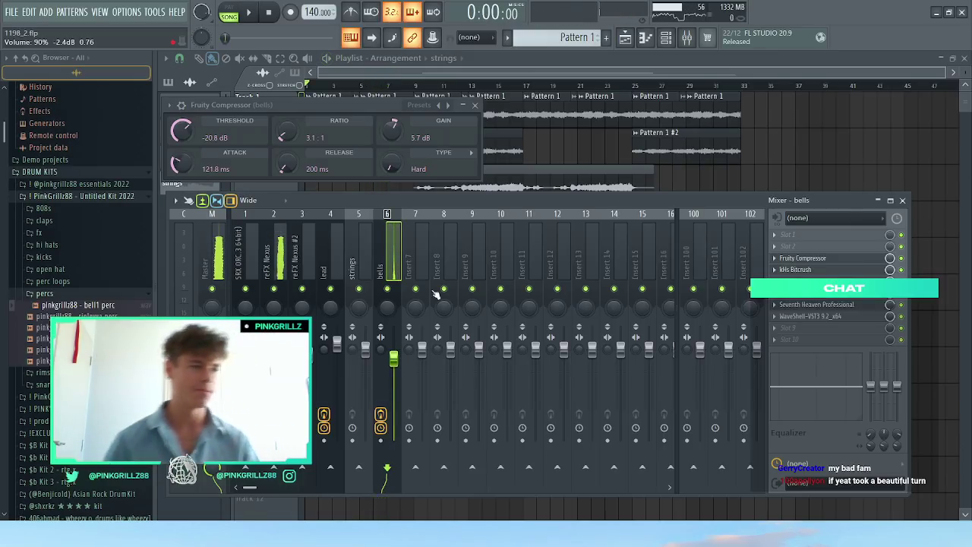
# Step: Switch to the browser, view the SoundCloud Likes page, and return to FL Studio
pyautogui.click(156, 533)
pyautogui.click(196, 13)
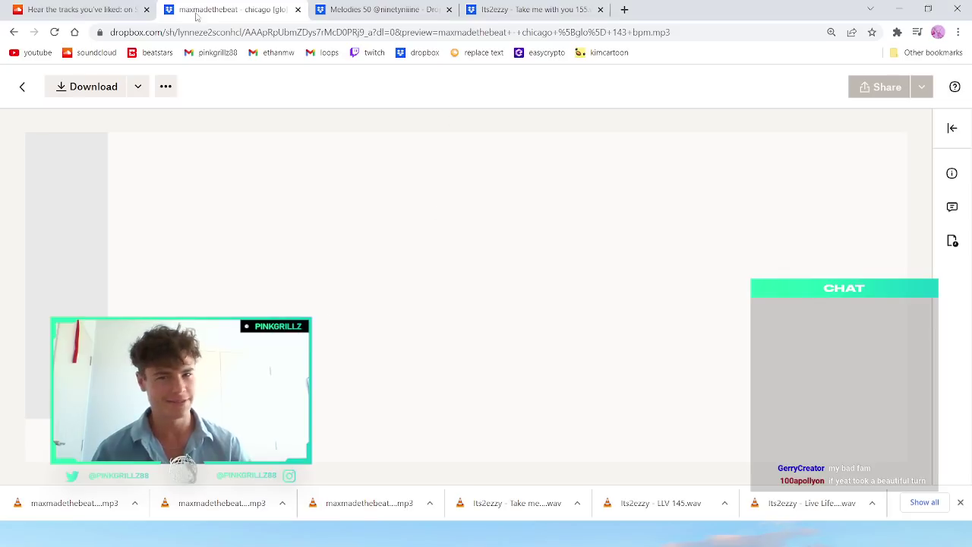
pyautogui.click(109, 6)
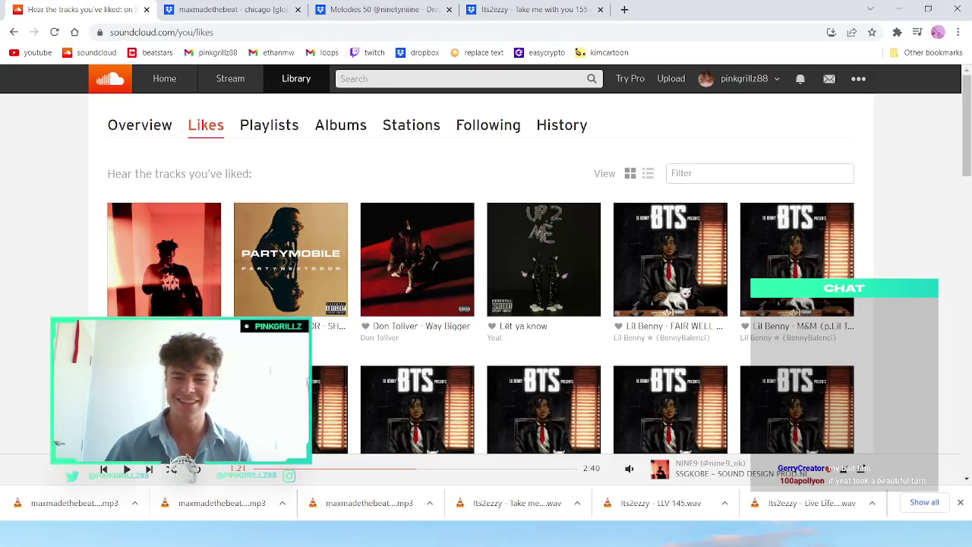
pyautogui.click(159, 533)
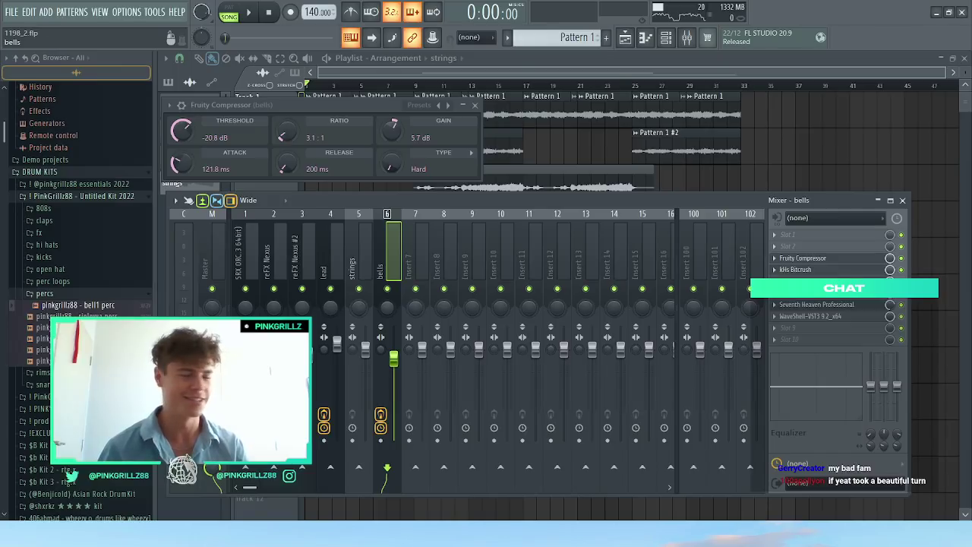
# Step: Set the bells fader to about 89% during playback and raise the Bits amount in its kHs Bitcrush to 7.80
pyautogui.press('space')
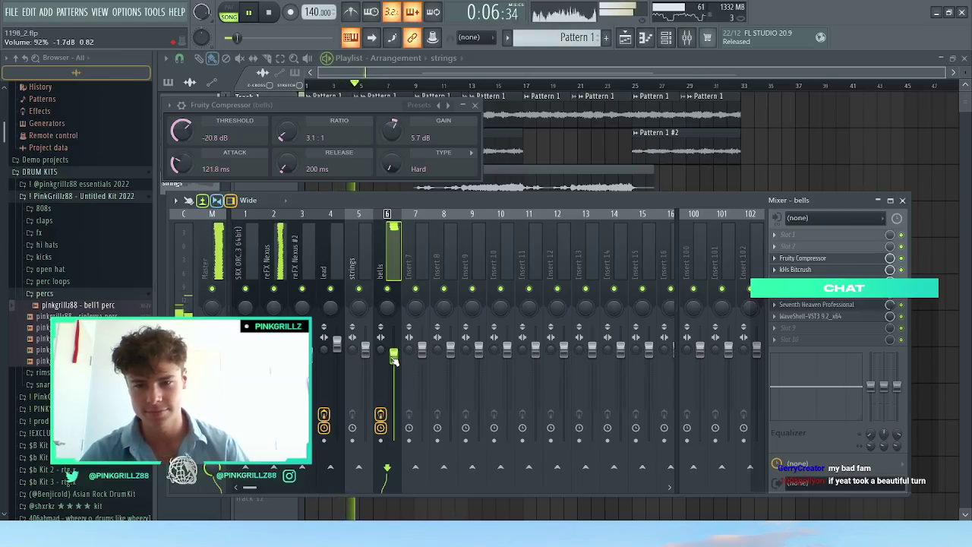
pyautogui.moveTo(393, 360); pyautogui.dragTo(395, 363)
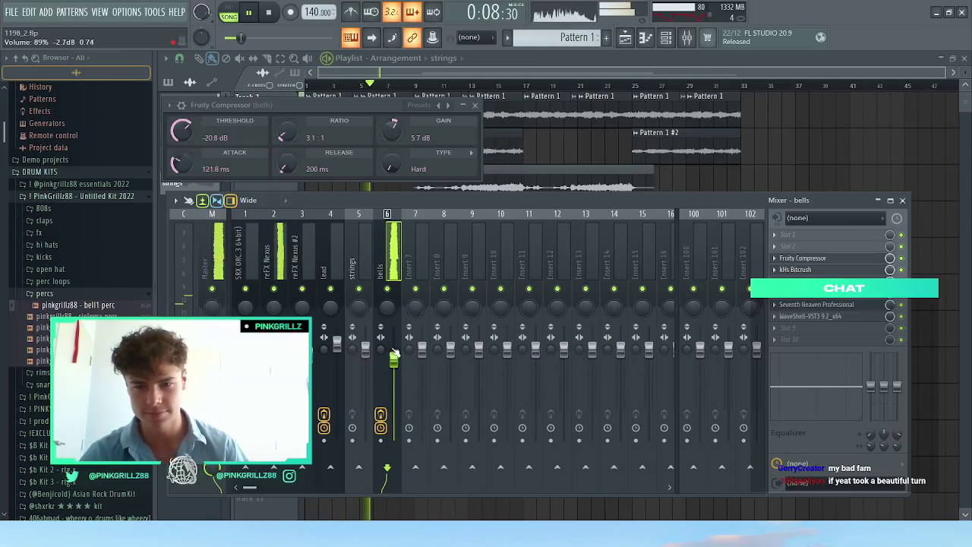
pyautogui.click(795, 269)
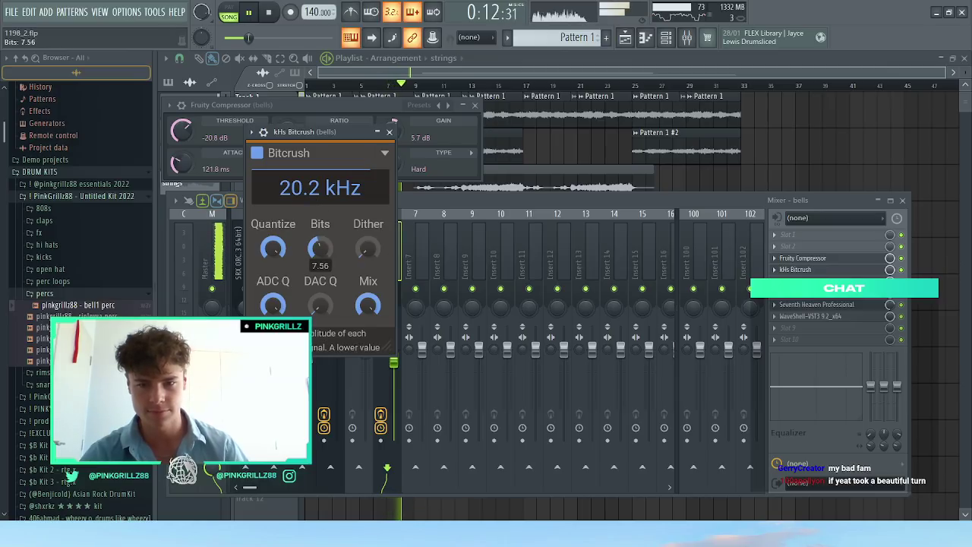
pyautogui.moveTo(320, 247); pyautogui.dragTo(319, 238)
pyautogui.click(391, 133)
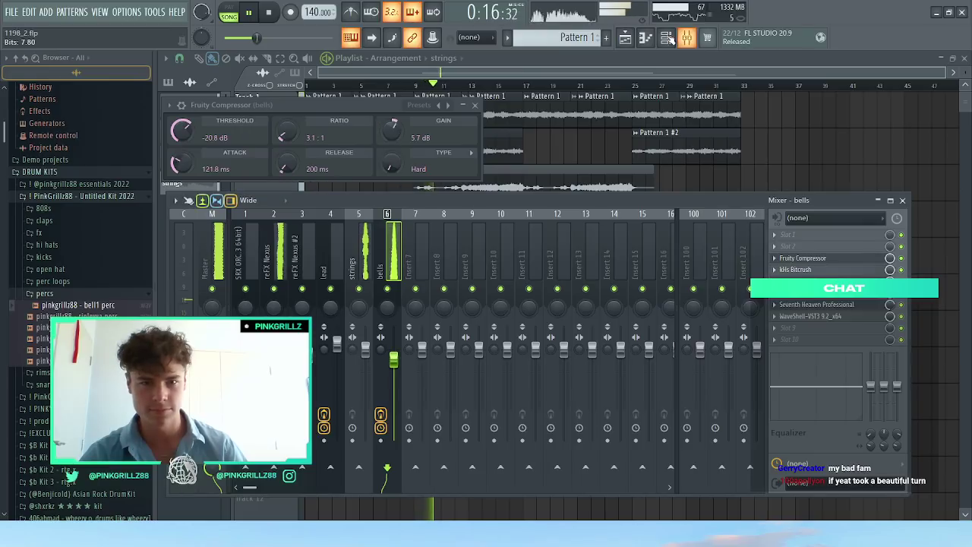
# Step: Shift the bell1 perc's A4 note in bar 8 to start midway through the bar, shorten it, and return to the mixer
pyautogui.click(667, 38)
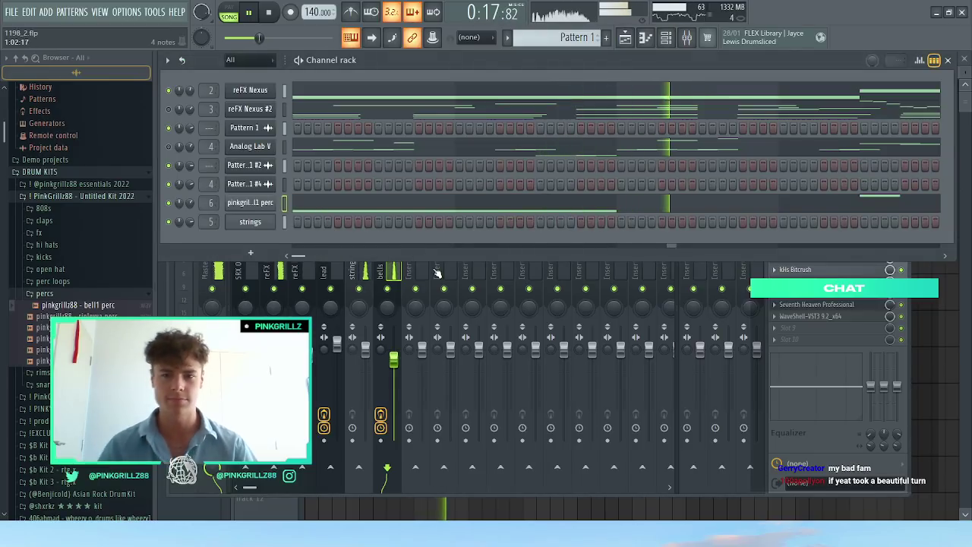
pyautogui.press('F7')
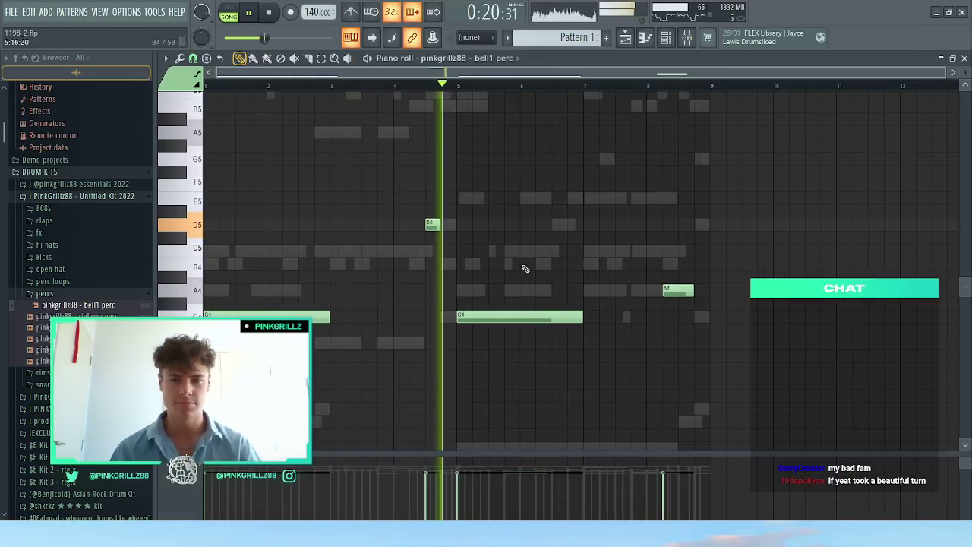
pyautogui.moveTo(677, 291); pyautogui.dragTo(696, 291)
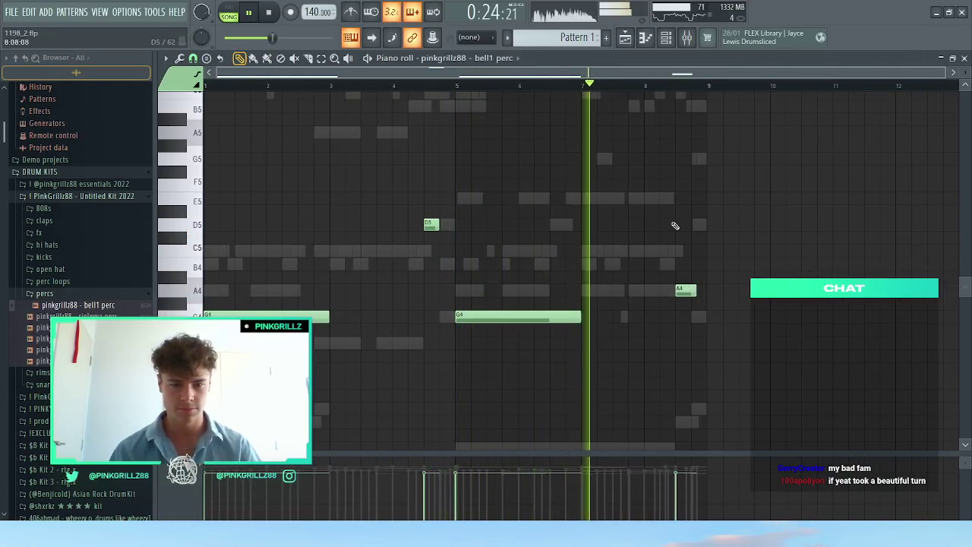
pyautogui.press('F6')
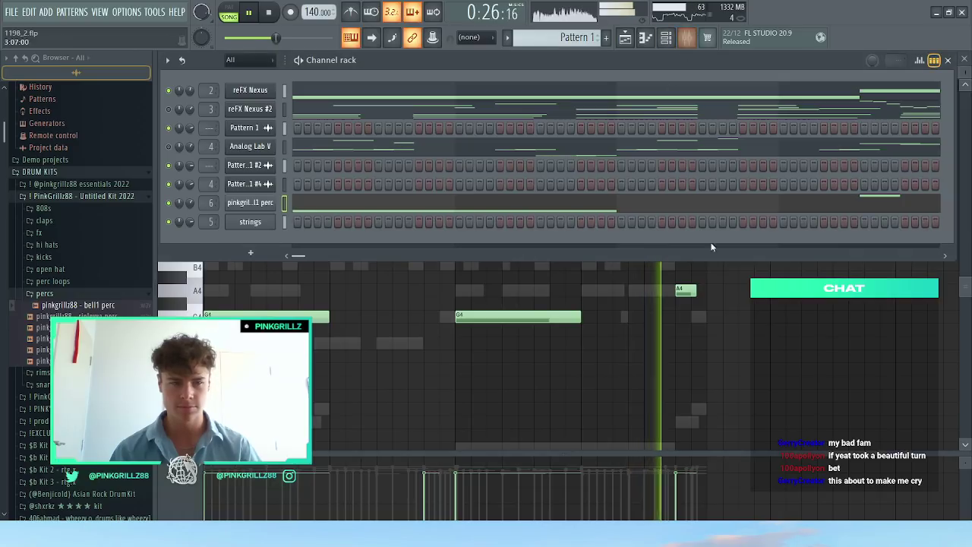
pyautogui.click(687, 37)
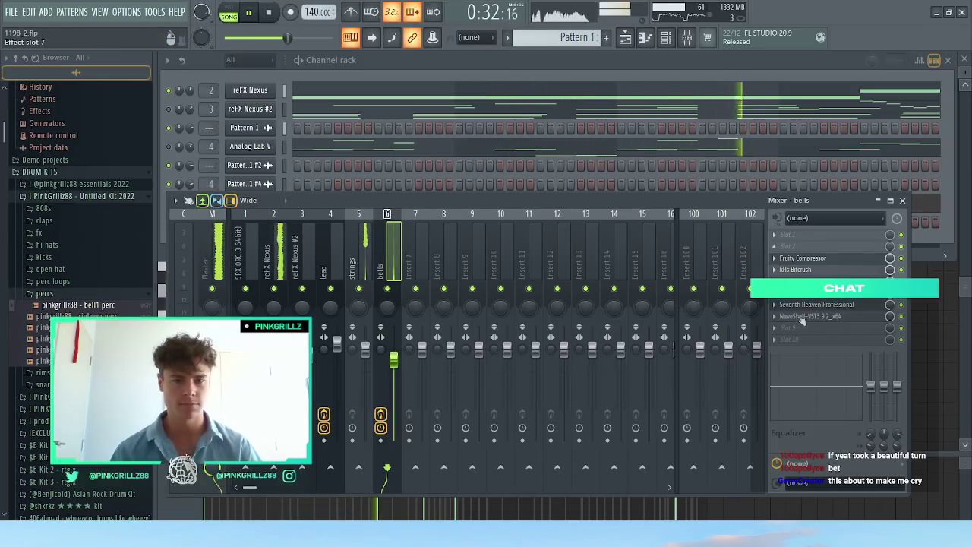
# Step: Try a Fruity Parametric EQ 2 high-shelf boost of about 3.5 dB at 3012 Hz in the bells track's last effect slot, and delete the plugin
pyautogui.click(808, 248)
pyautogui.click(530, 358)
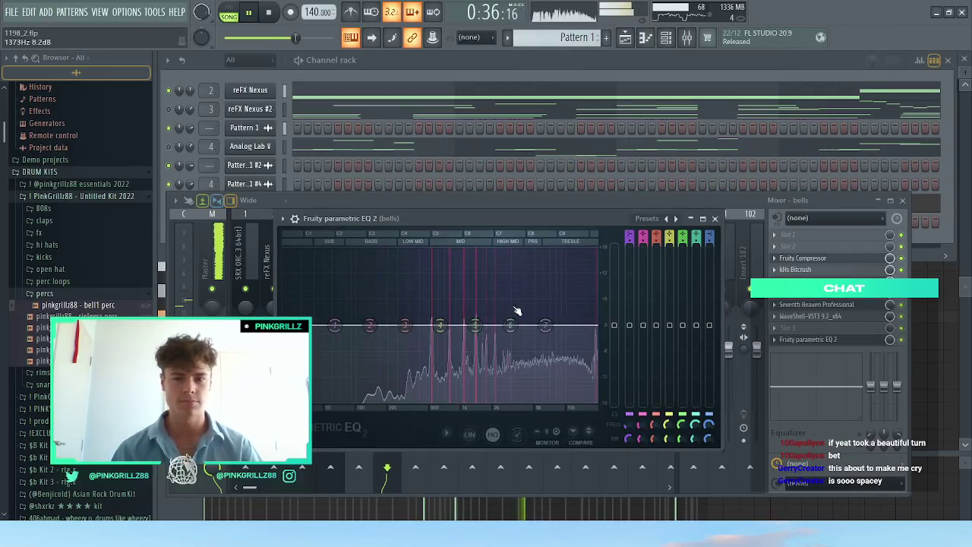
pyautogui.moveTo(544, 325); pyautogui.dragTo(514, 312)
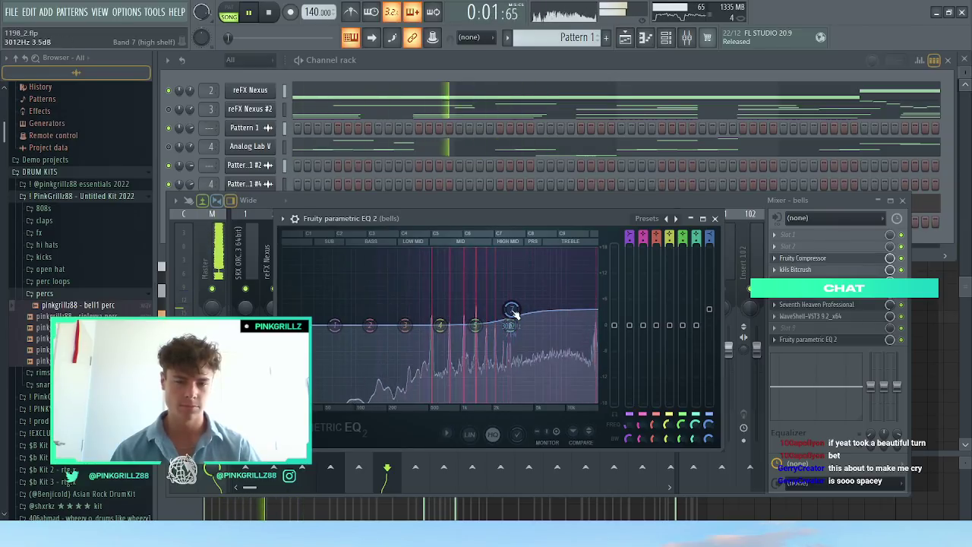
pyautogui.press('space')
pyautogui.click(775, 339)
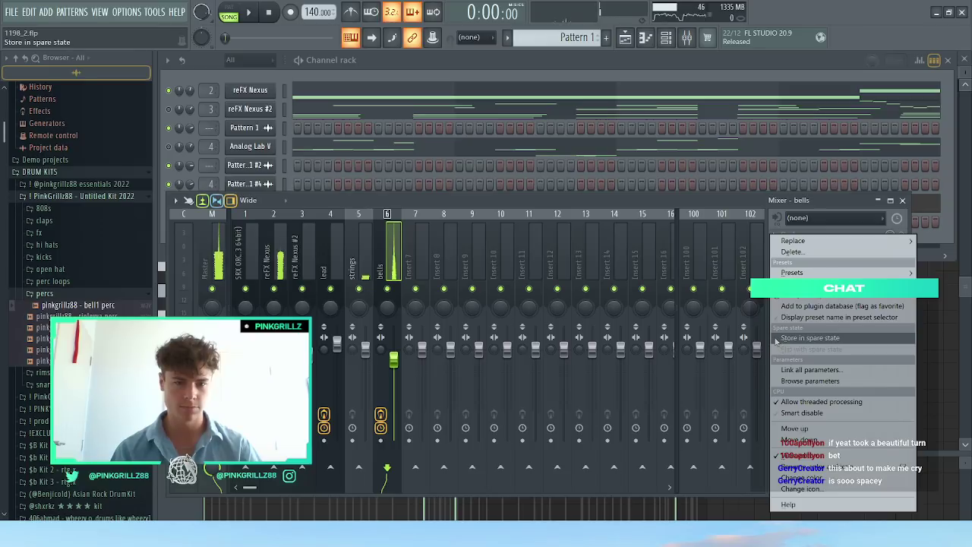
pyautogui.click(776, 340)
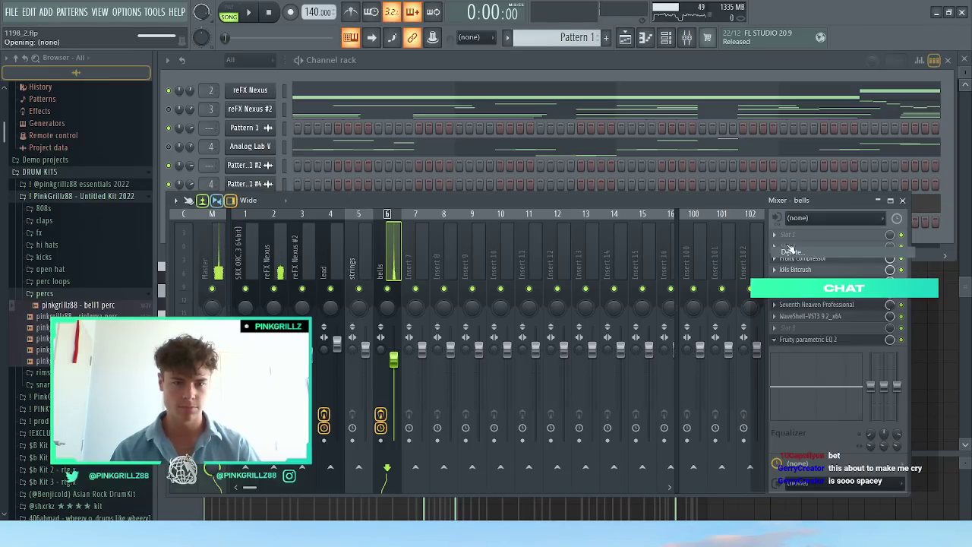
pyautogui.click(790, 250)
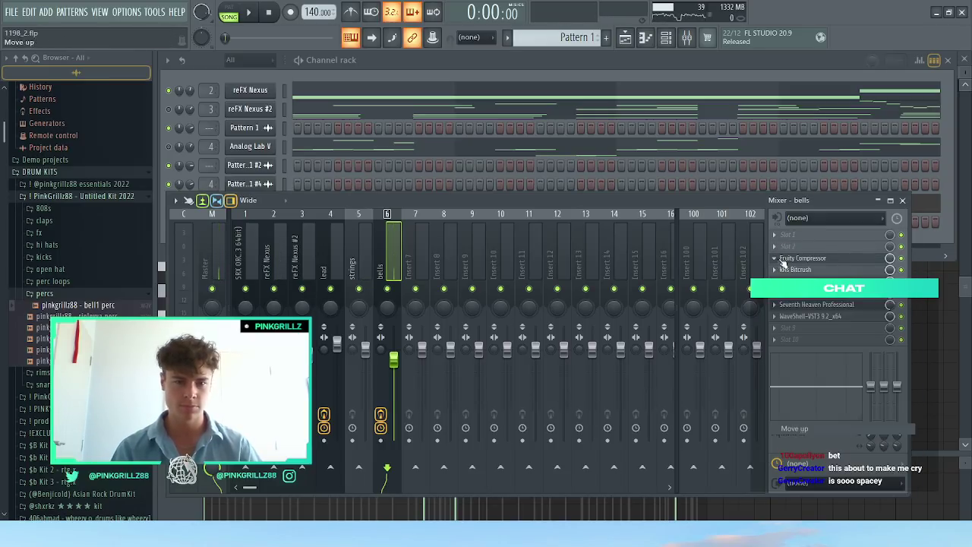
# Step: Move the bells track's Fruity Compressor up one slot and insert Fruity Parametric EQ 2 after it with its band 7 high shelf boosted
pyautogui.click(783, 259)
pyautogui.click(508, 362)
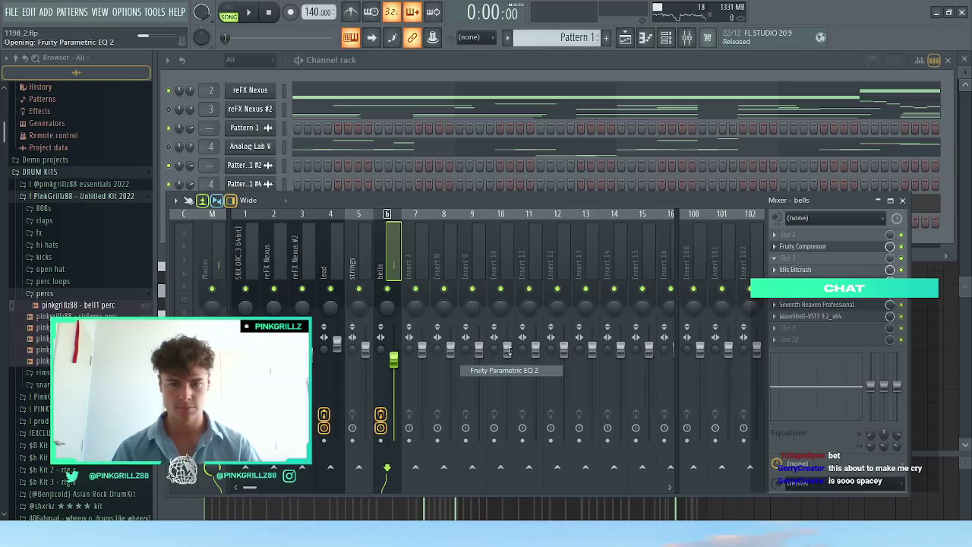
pyautogui.press('space')
pyautogui.moveTo(544, 325); pyautogui.dragTo(503, 291)
pyautogui.click(715, 218)
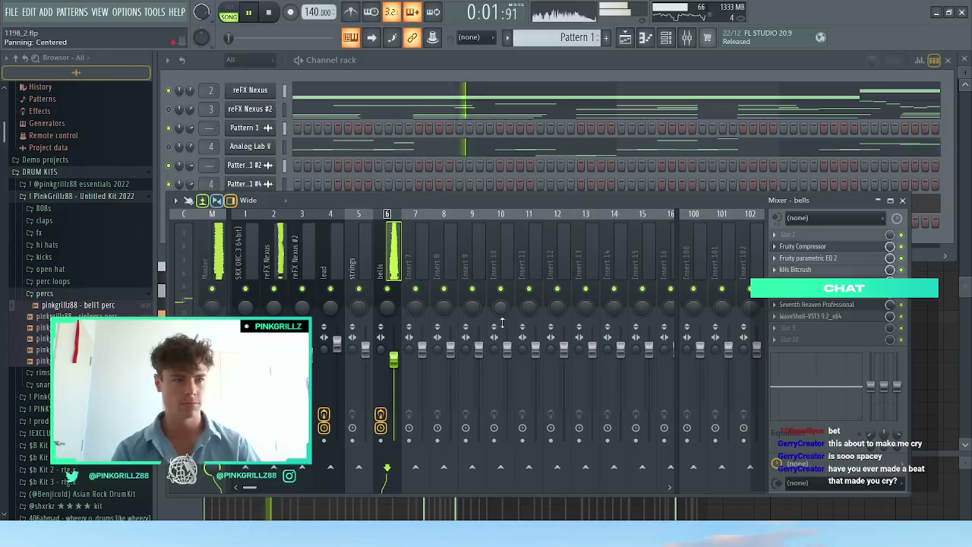
# Step: Lower the bells fader to about 80% during playback and save the project
pyautogui.moveTo(394, 361); pyautogui.dragTo(394, 370)
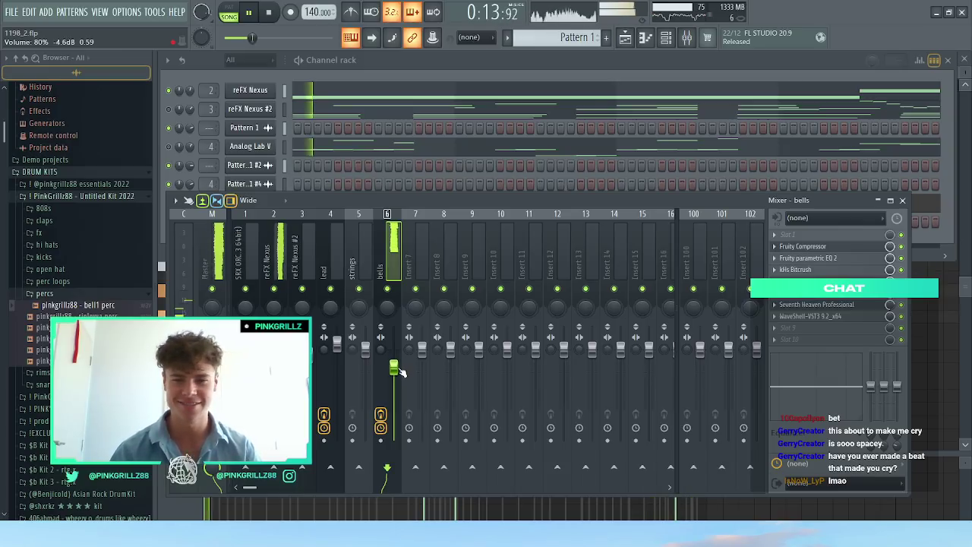
pyautogui.hotkey('ctrl', 's')
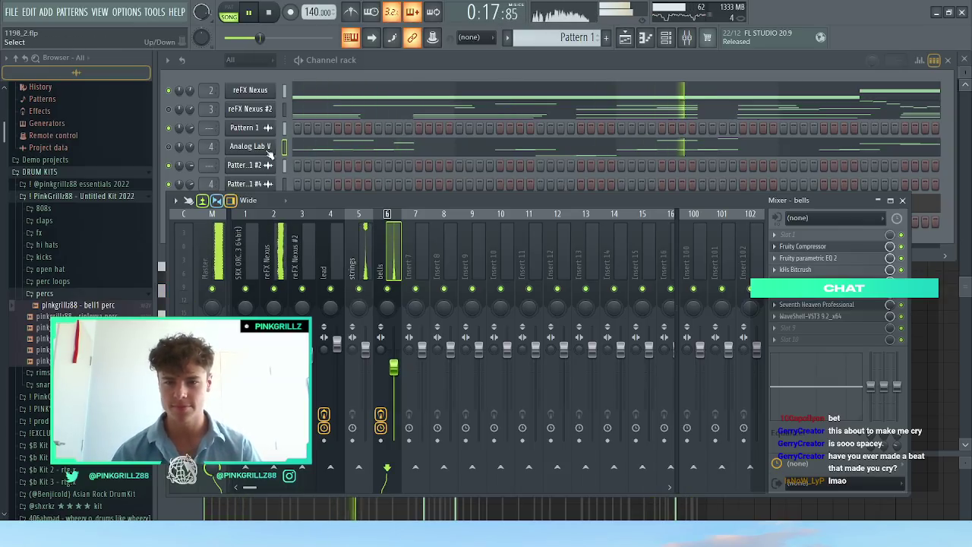
# Step: Delete the Analog Lab V channel from the channel rack
pyautogui.rightClick(264, 147)
pyautogui.press('d')
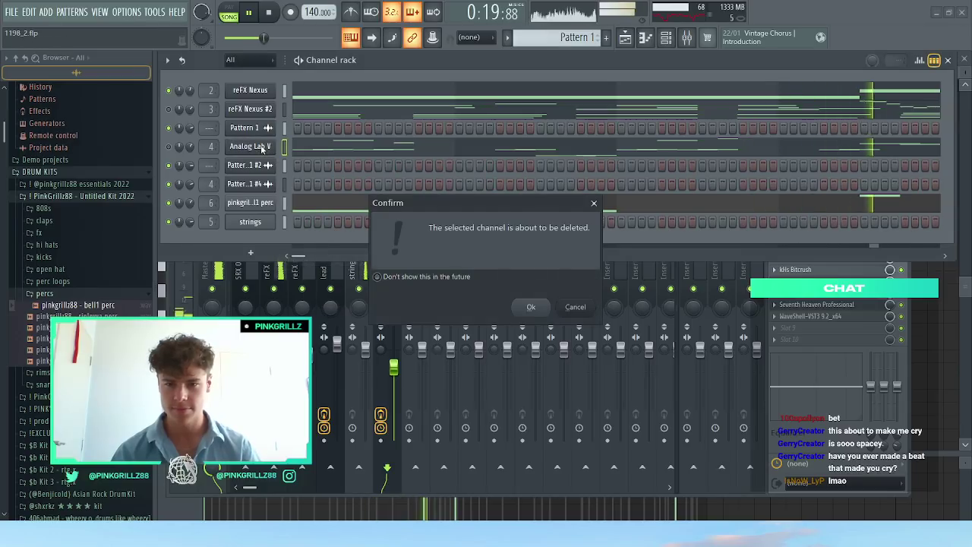
pyautogui.press('Return')
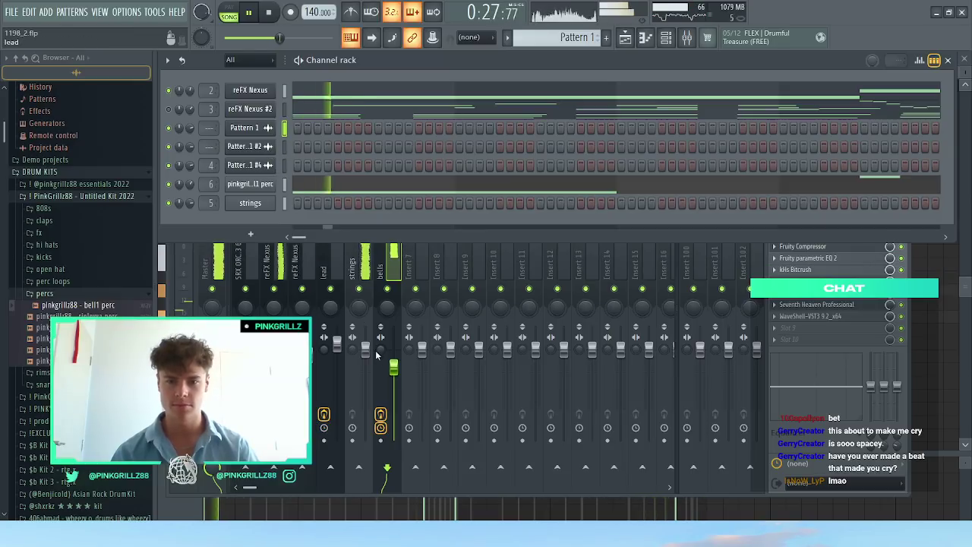
# Step: Slightly raise the 1–2 kHz band in the bells EQ, settle the bells fader just above 77%, and save the project
pyautogui.moveTo(394, 367); pyautogui.dragTo(393, 360)
pyautogui.click(808, 258)
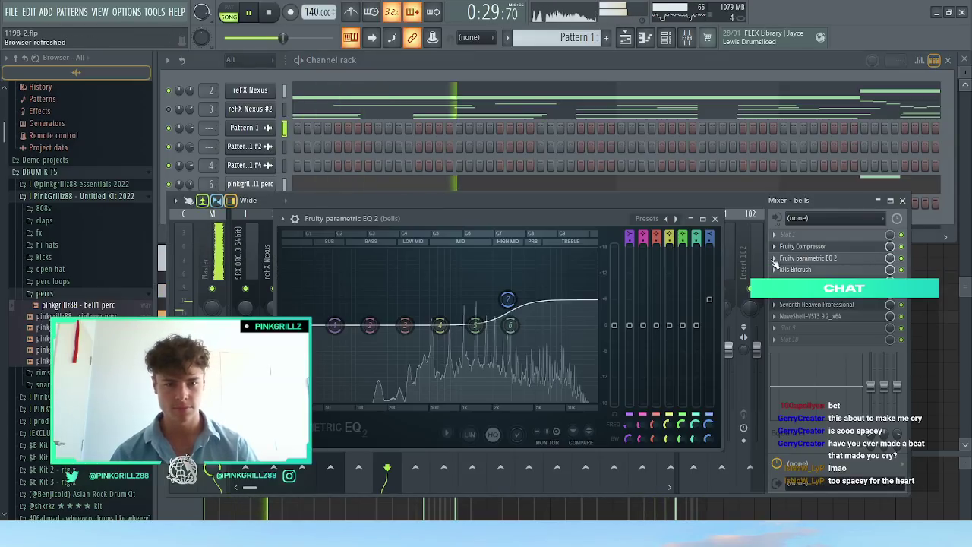
pyautogui.moveTo(481, 325)
pyautogui.mouseDown()
pyautogui.moveTo(471, 319)
pyautogui.moveTo(481, 320)
pyautogui.mouseUp()
pyautogui.press('Escape')
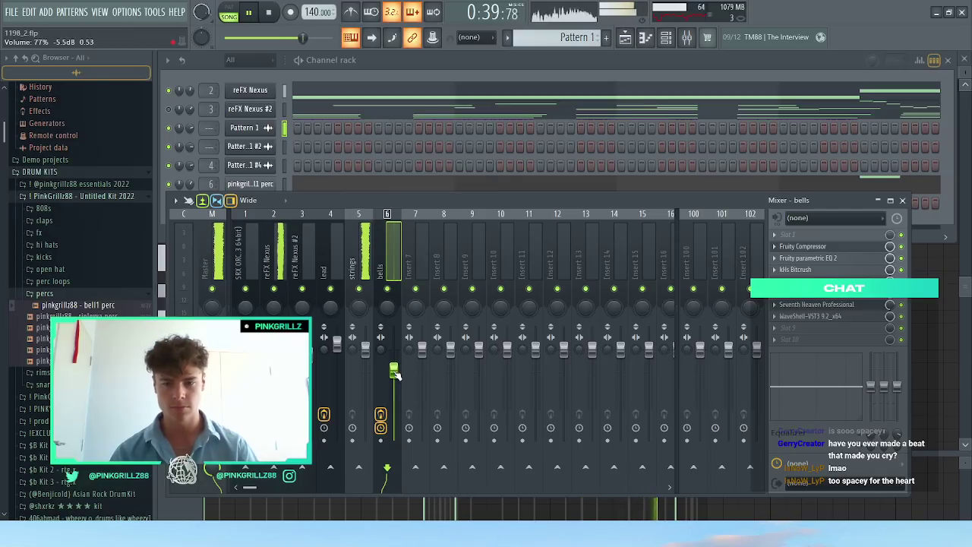
pyautogui.moveTo(395, 372); pyautogui.dragTo(395, 369)
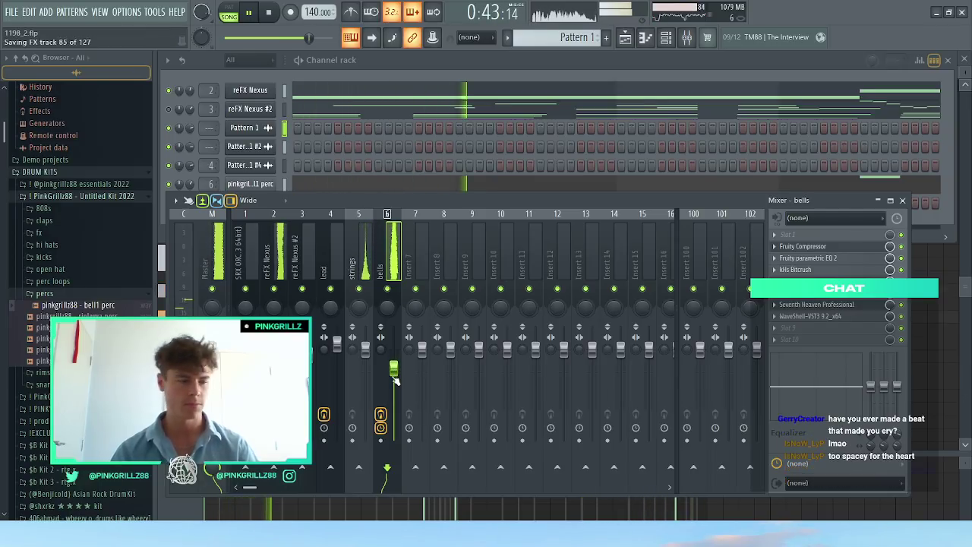
# Step: Stop playback and solo the bell1 perc channel in the channel rack
pyautogui.press('F9')
pyautogui.press('F12')
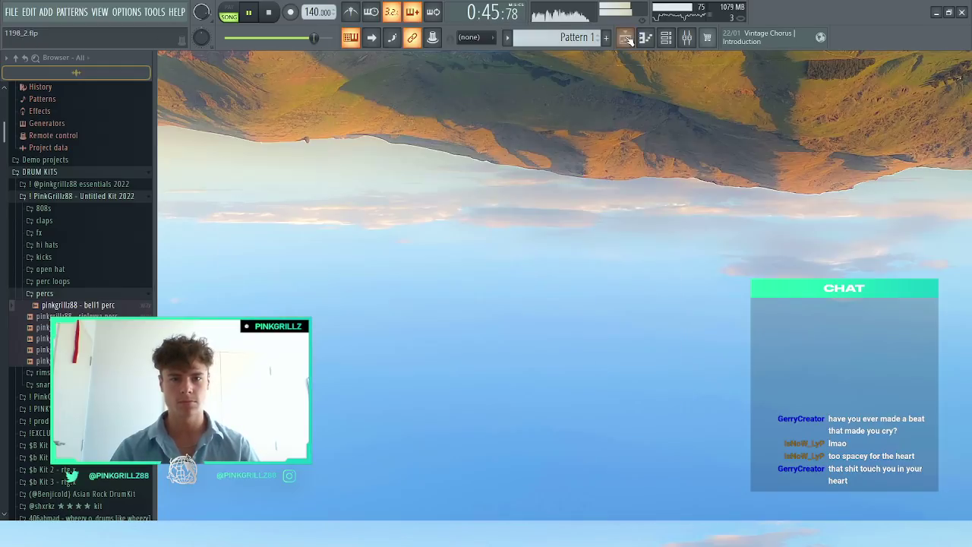
pyautogui.click(625, 38)
pyautogui.click(644, 37)
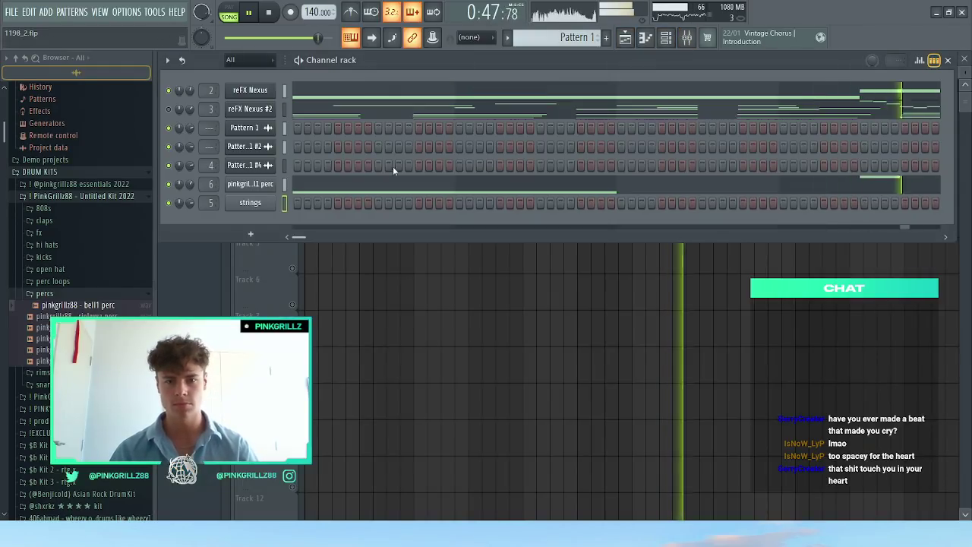
pyautogui.press('space')
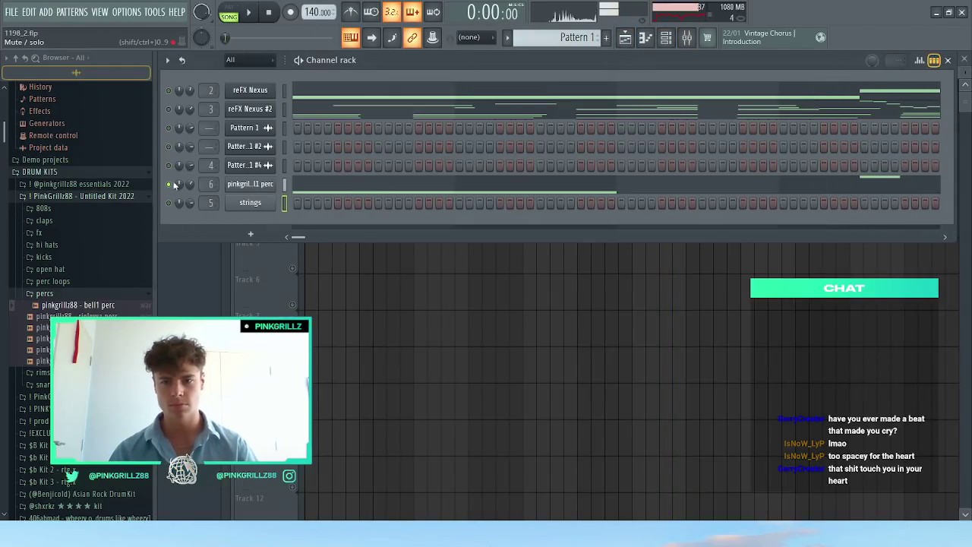
# Step: Select the playlist time range from bar 1 to about bar 18 and delete Track 4's Pattern 1 clip starting at bar 17
pyautogui.click(669, 37)
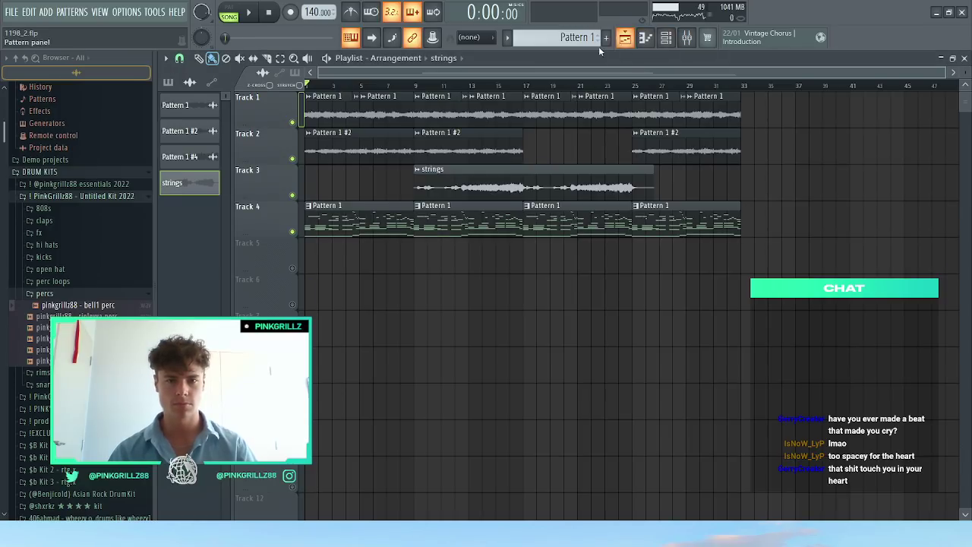
pyautogui.scroll(3, 695, 81)
pyautogui.moveTo(608, 114); pyautogui.dragTo(307, 114)
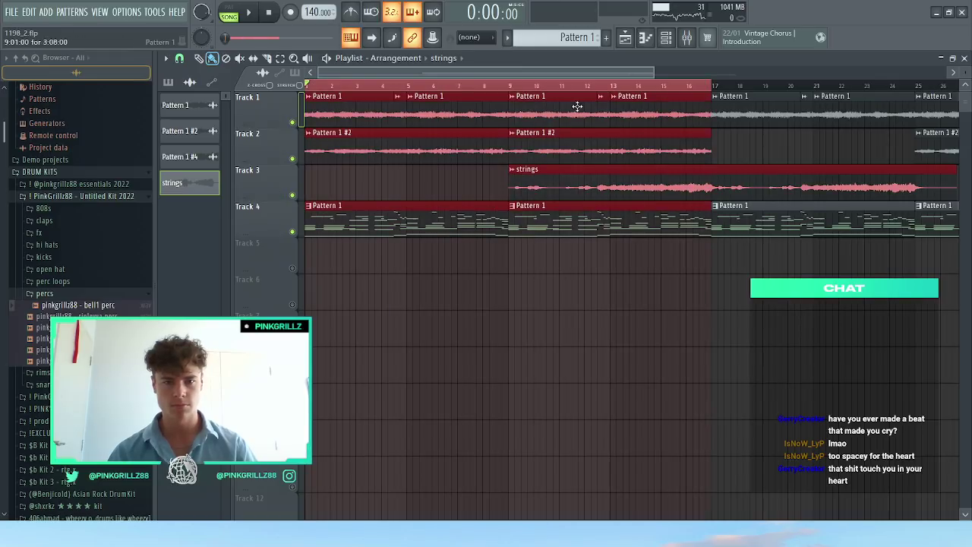
pyautogui.moveTo(720, 82); pyautogui.dragTo(739, 87)
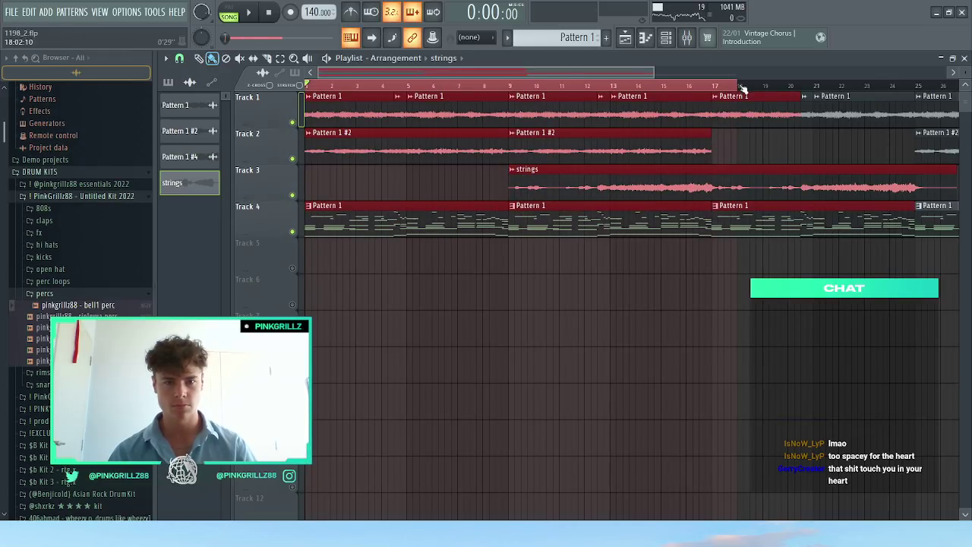
pyautogui.rightClick(759, 220)
pyautogui.press('space')
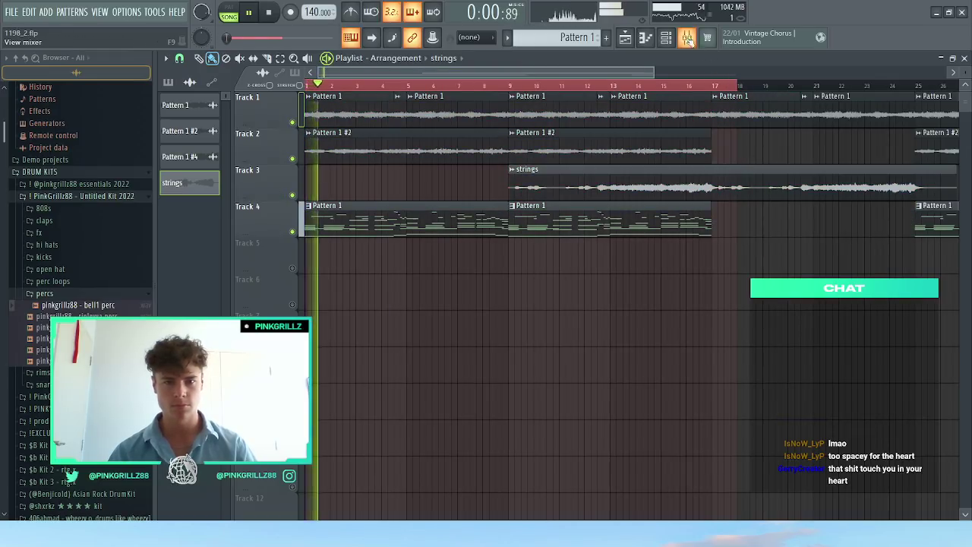
# Step: Arm the bells mixer track, render it to an audio clip in the playlist, and disarm the track
pyautogui.click(688, 38)
pyautogui.press('space')
pyautogui.click(392, 251)
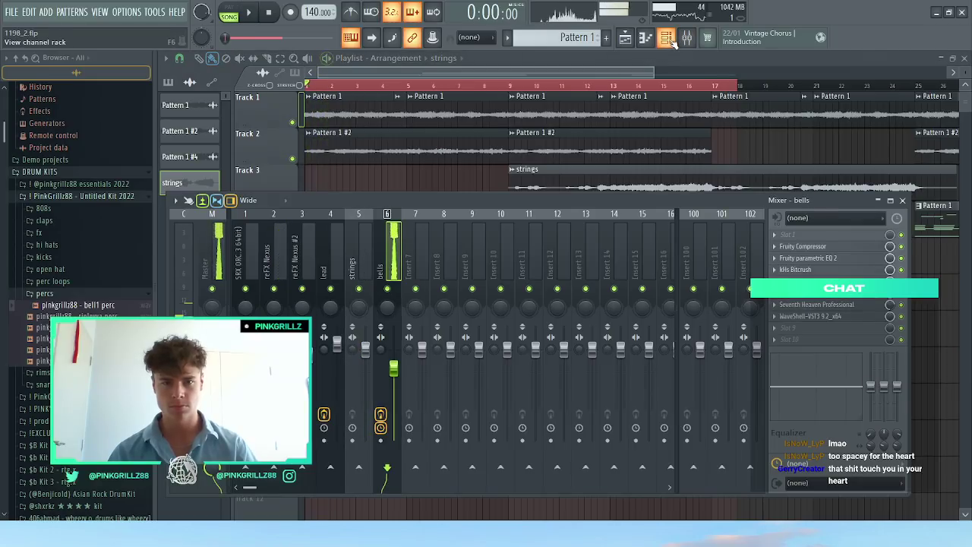
pyautogui.click(672, 42)
pyautogui.click(672, 42)
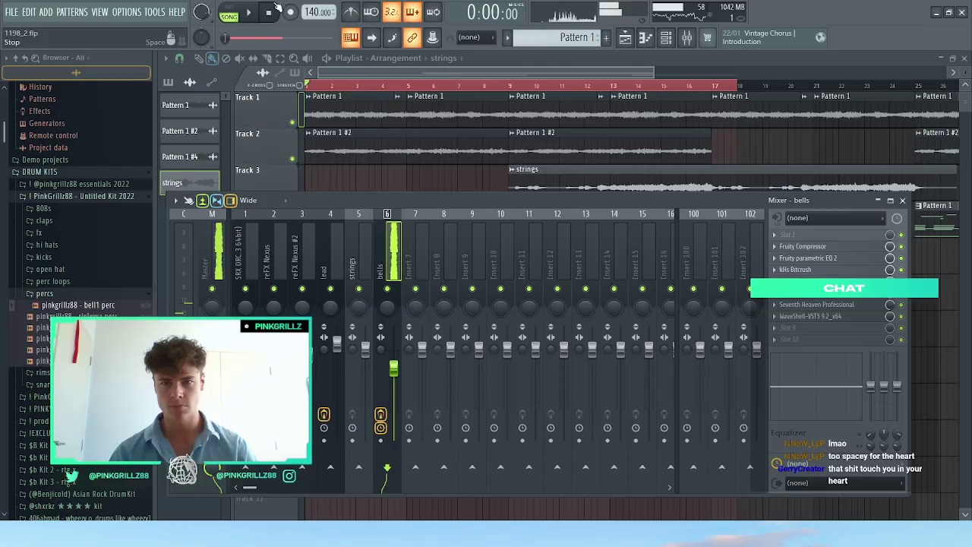
pyautogui.click(382, 441)
pyautogui.hotkey('alt', 'r')
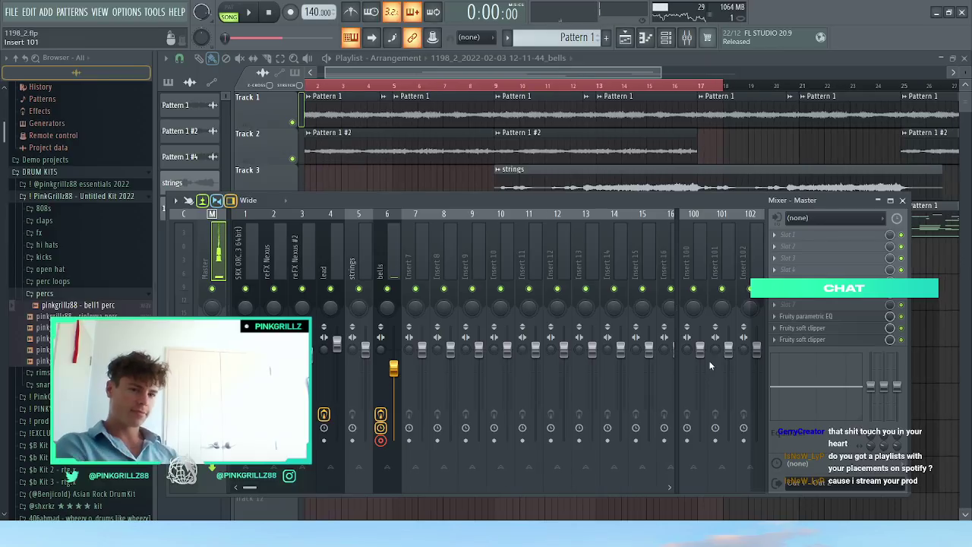
pyautogui.click(381, 453)
# Step: Solo the rendered bells clip's playlist track and set the clip's time-stretching mode to Stretch
pyautogui.keyDown('ctrl'); pyautogui.click(411, 190); pyautogui.keyUp('ctrl')
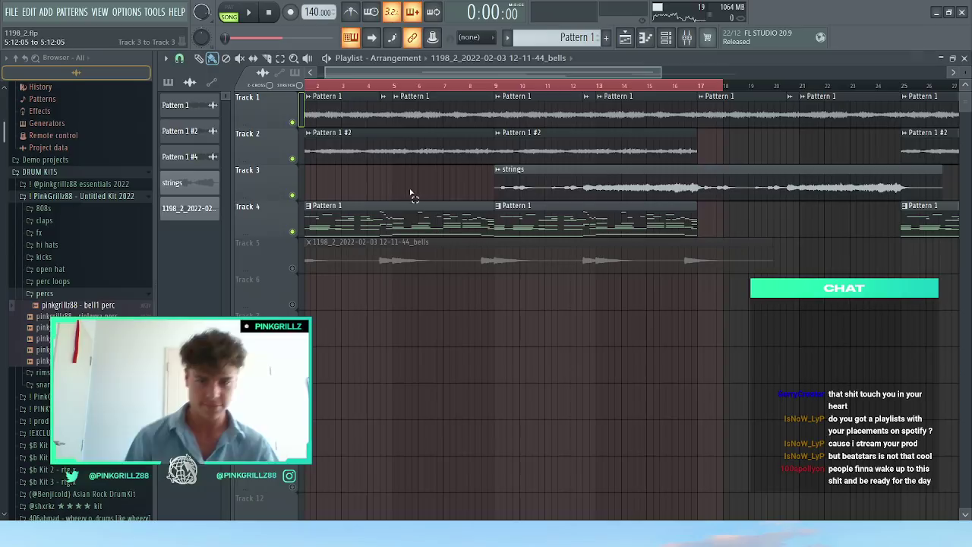
pyautogui.rightClick(293, 268)
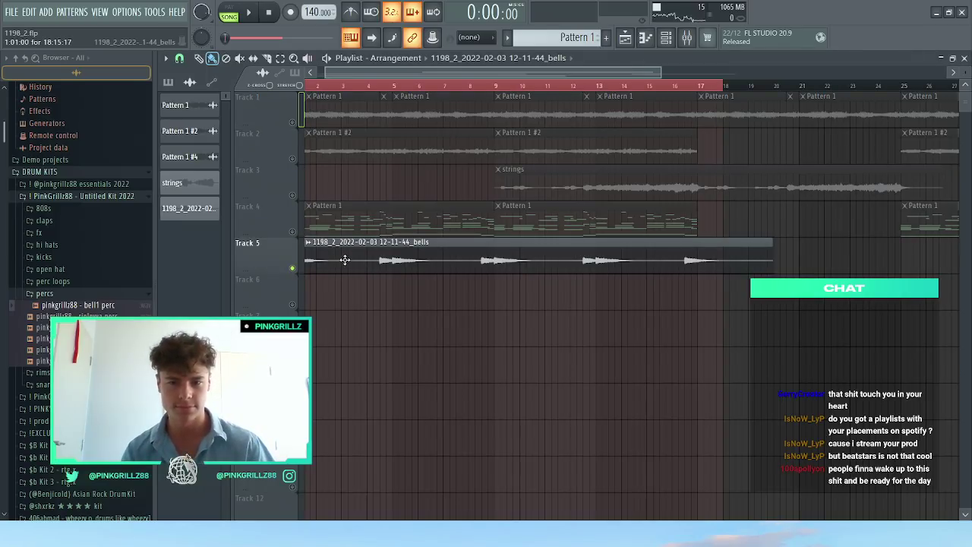
pyautogui.doubleClick(344, 261)
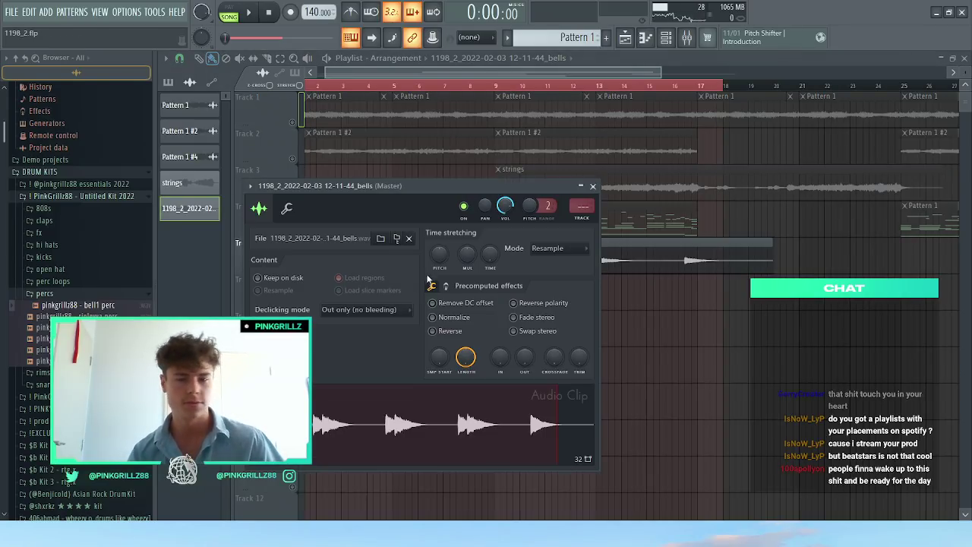
pyautogui.click(559, 248)
pyautogui.click(546, 283)
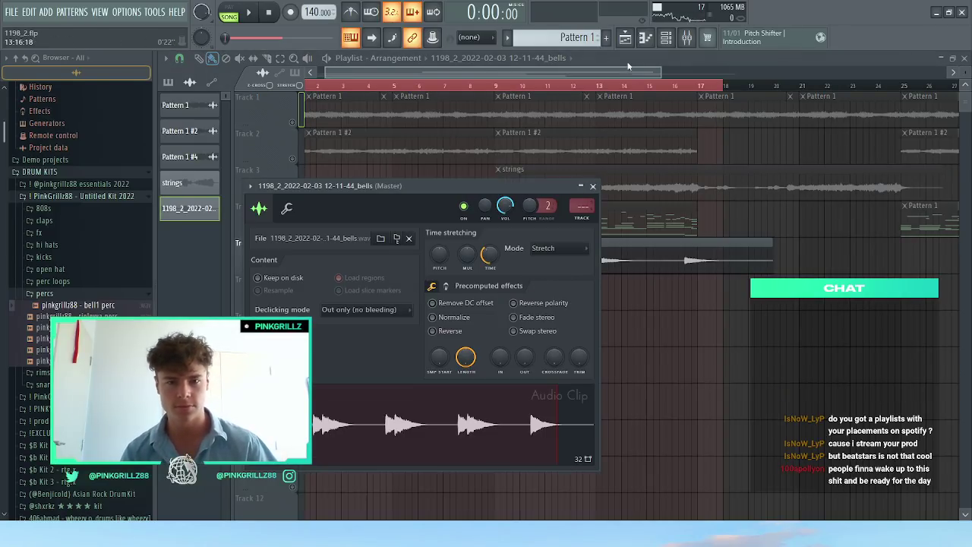
# Step: Route the rendered bells clip to mixer Insert 7 and rename that mixer track "bells"
pyautogui.click(687, 37)
pyautogui.click(423, 247)
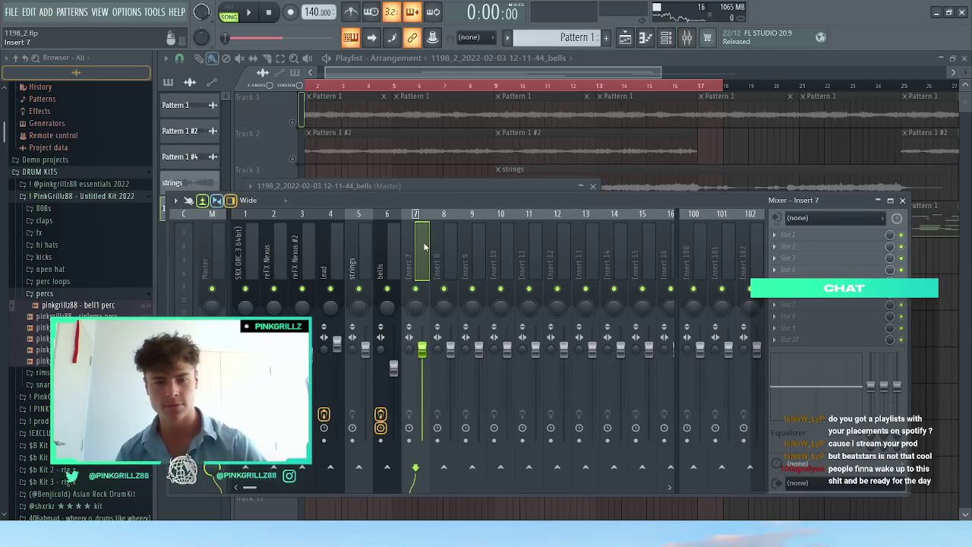
pyautogui.hotkey('ctrl', 'l')
pyautogui.press('space')
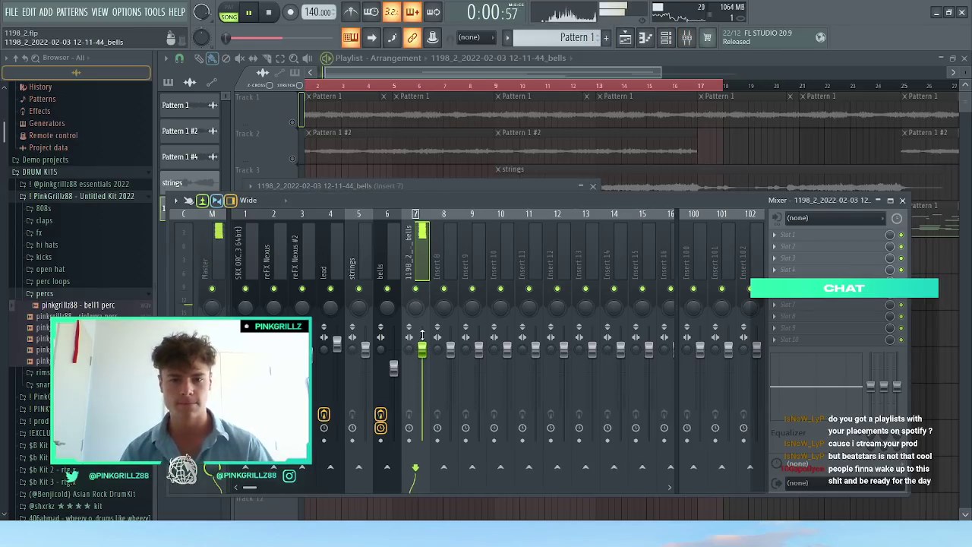
pyautogui.doubleClick(425, 267)
pyautogui.write('bells')
pyautogui.press('Return')
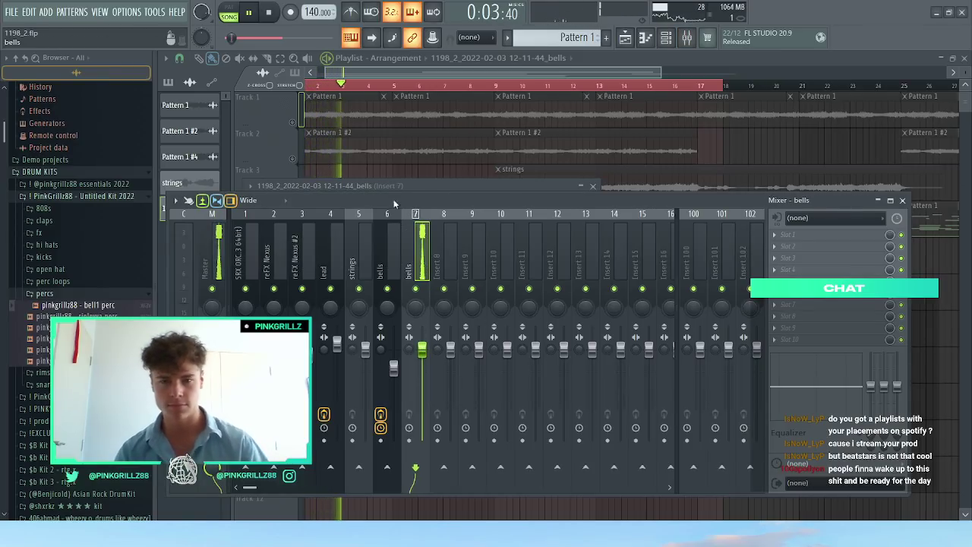
# Step: Stop playback and unmute the other playlist tracks so they play alongside the rendered bells clip
pyautogui.keyDown('ctrl'); pyautogui.click(384, 154); pyautogui.keyUp('ctrl')
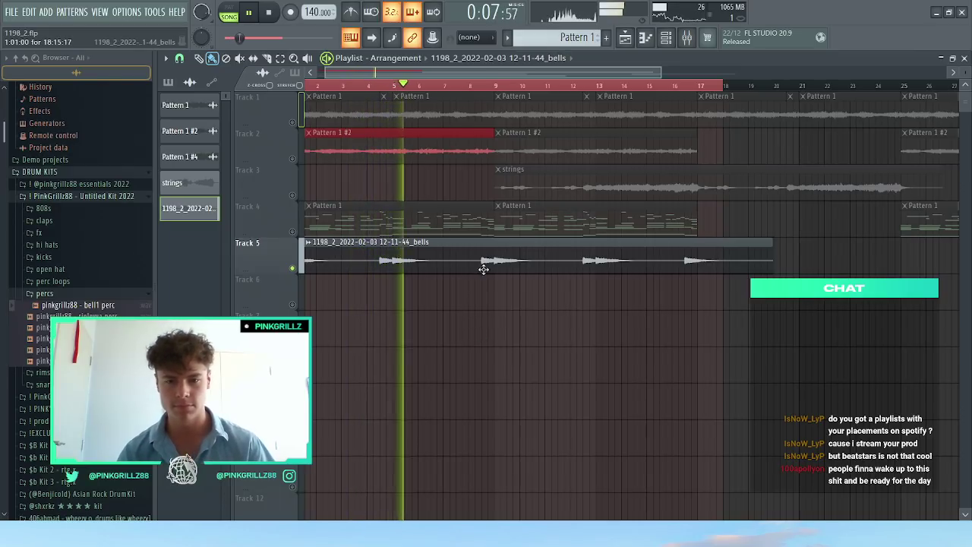
pyautogui.keyDown('ctrl'); pyautogui.click(443, 307); pyautogui.keyUp('ctrl')
pyautogui.press('space')
pyautogui.click(292, 159)
pyautogui.click(292, 122)
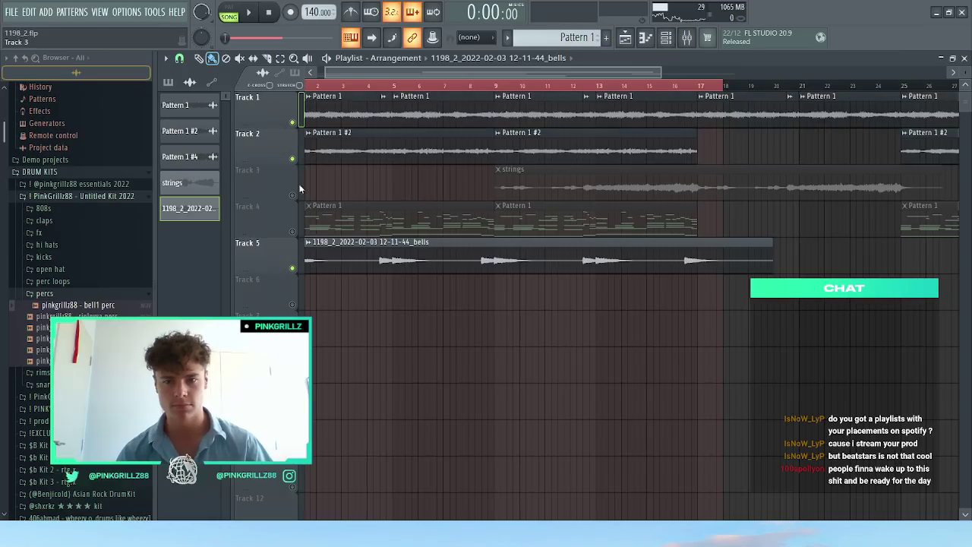
pyautogui.click(292, 195)
pyautogui.click(299, 226)
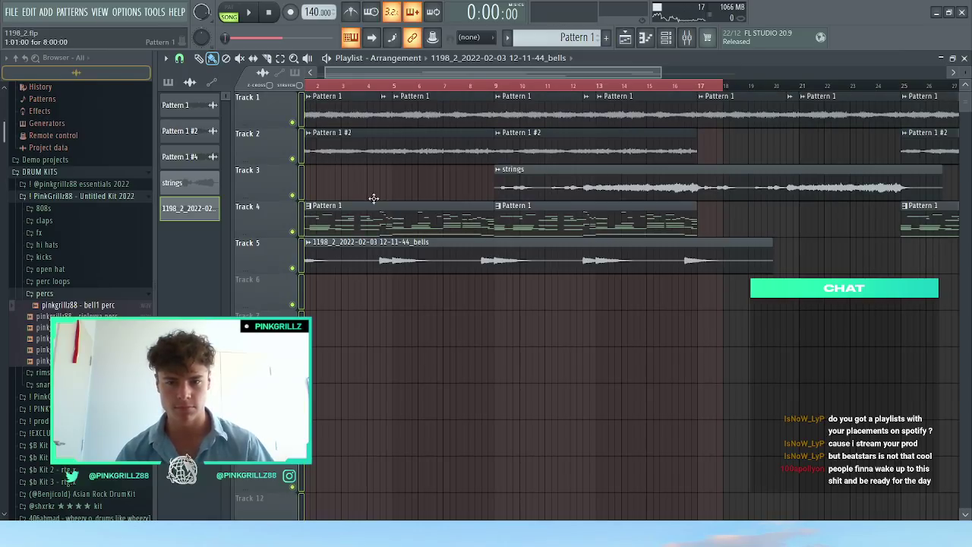
# Step: Unmute the Pattern 1 audio channel in the channel rack, clear the playlist time selection and play the arrangement from the start
pyautogui.click(675, 38)
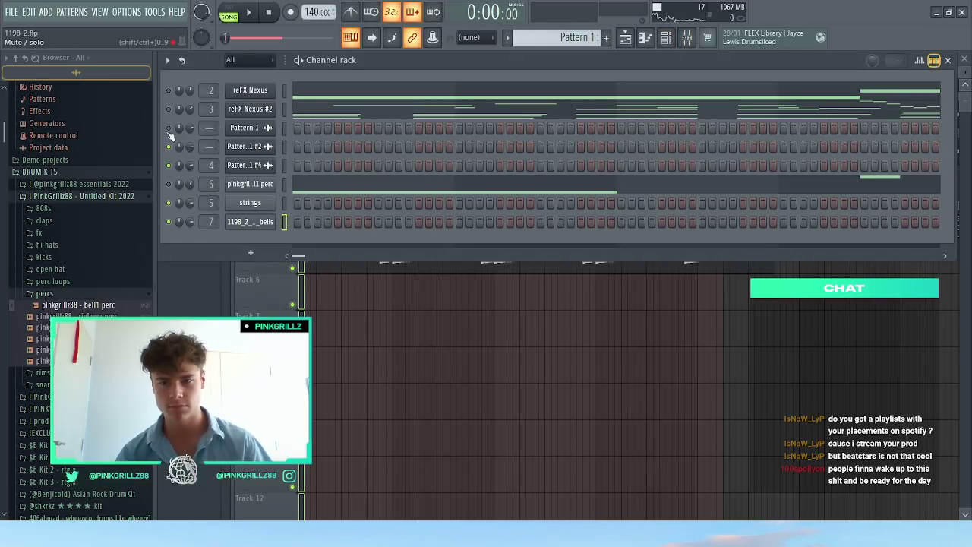
pyautogui.moveTo(667, 385); pyautogui.dragTo(459, 348)
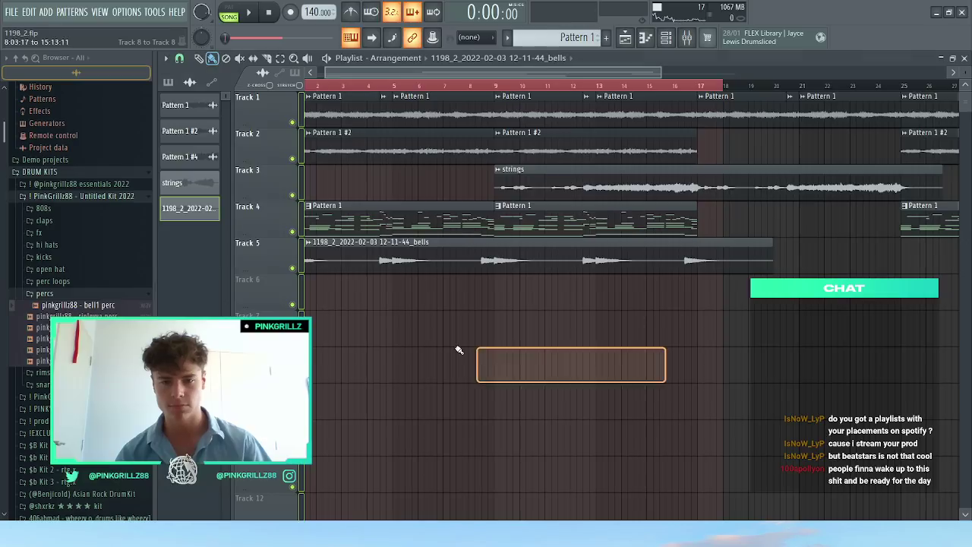
pyautogui.click(299, 299)
pyautogui.press('space')
pyautogui.scroll(-3, 436, 338)
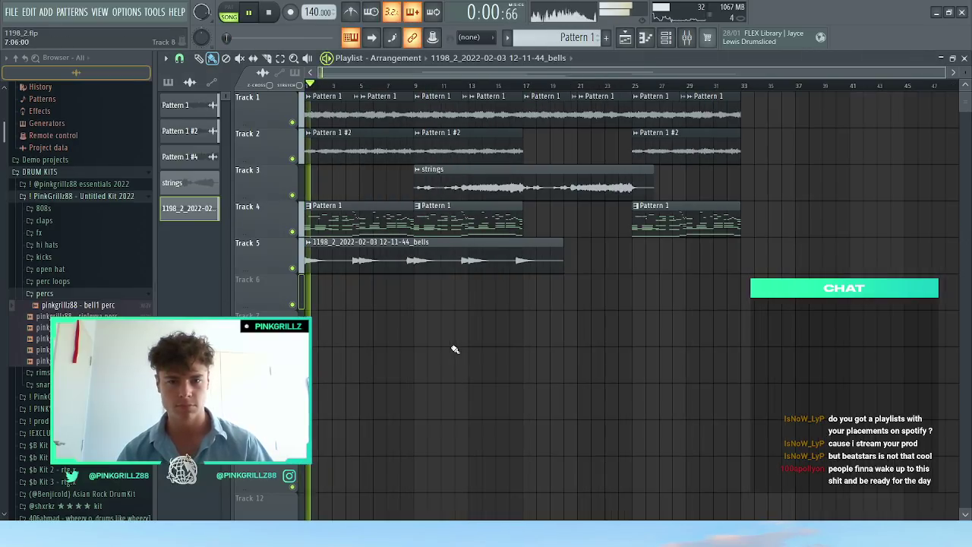
# Step: Fine-tune the rendered bells clip's channel volume while replaying the arrangement to judge its balance
pyautogui.press('space')
pyautogui.doubleClick(387, 250)
pyautogui.moveTo(505, 206); pyautogui.dragTo(508, 203)
pyautogui.press('space')
pyautogui.press('space')
pyautogui.press('space')
pyautogui.press('Escape')
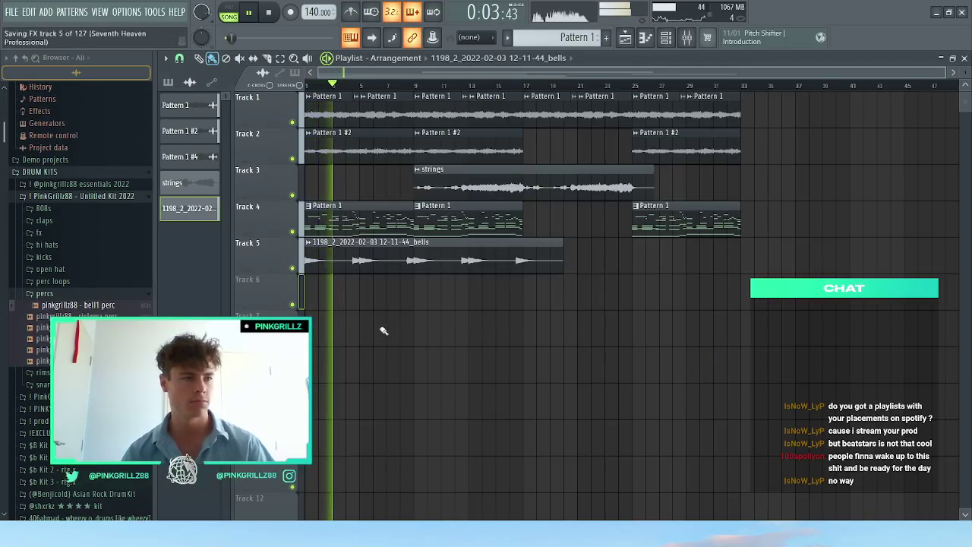
pyautogui.scroll(2, 332, 316)
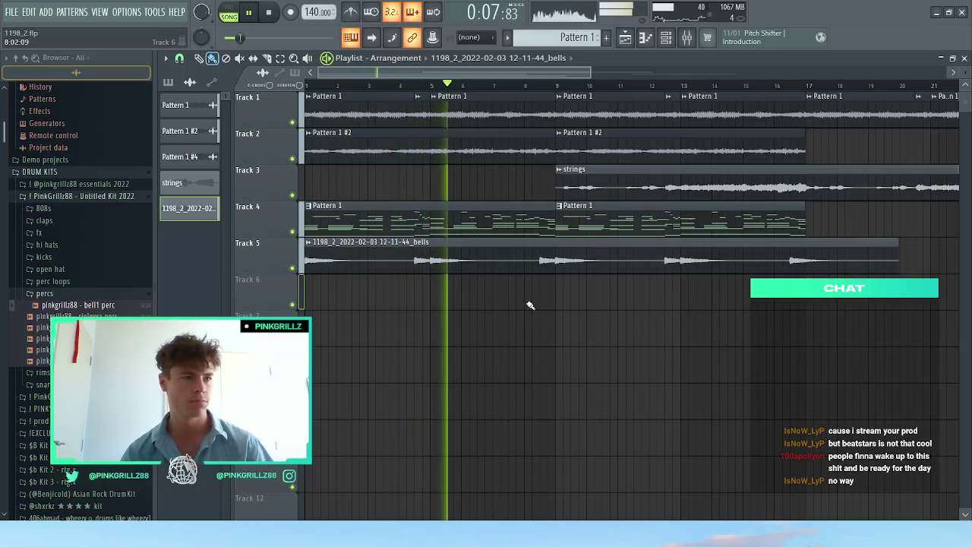
pyautogui.doubleClick(562, 250)
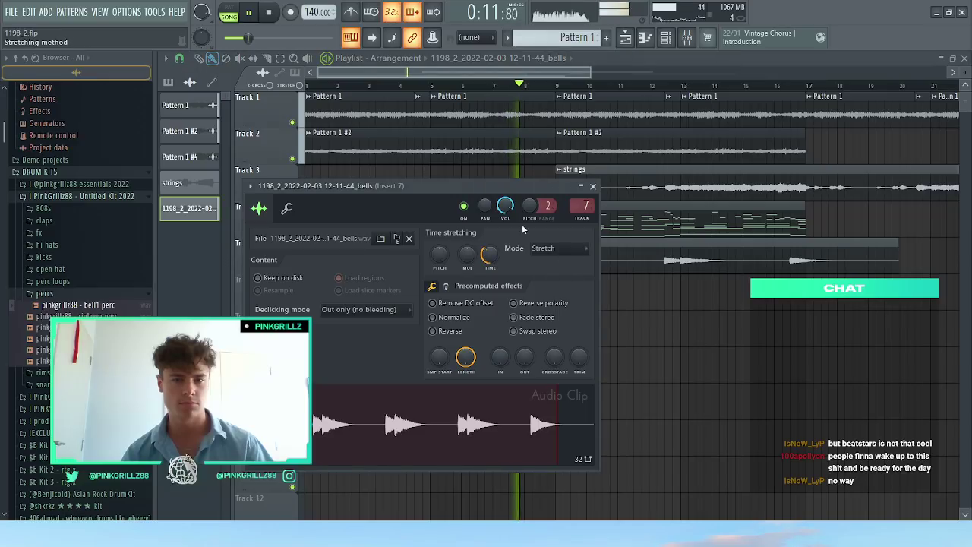
pyautogui.keyDown('ctrl'); pyautogui.click(762, 323); pyautogui.keyUp('ctrl')
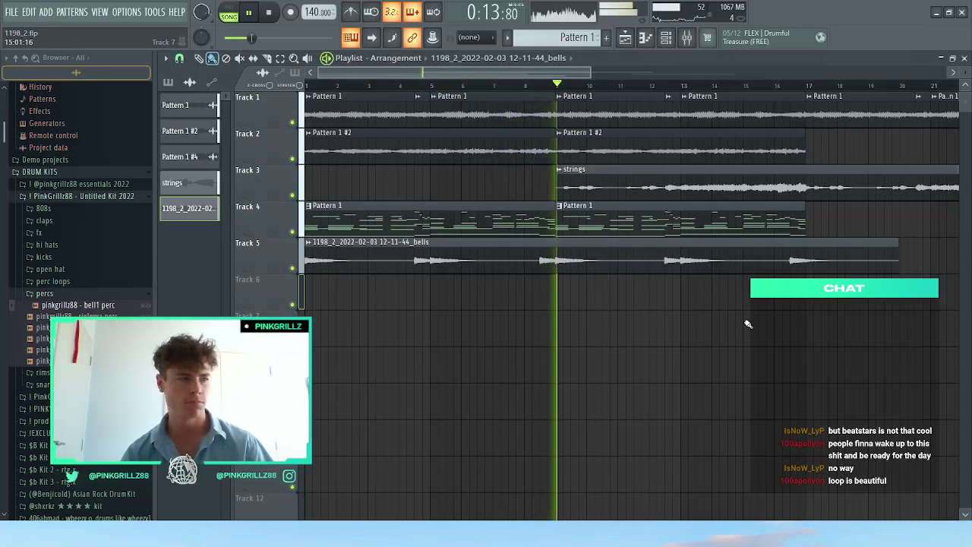
pyautogui.moveTo(721, 330); pyautogui.dragTo(706, 331)
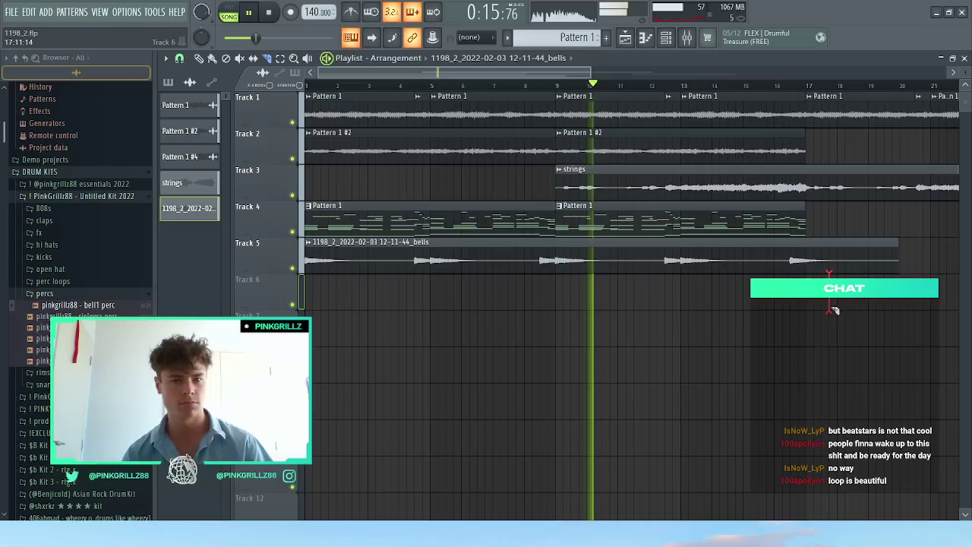
# Step: Place a copy of the bells clip at bar 17 on Track 5 and trim its end at bar 33
pyautogui.keyDown('ctrl'); pyautogui.click(473, 260); pyautogui.keyUp('ctrl')
pyautogui.moveTo(426, 267); pyautogui.dragTo(907, 267)
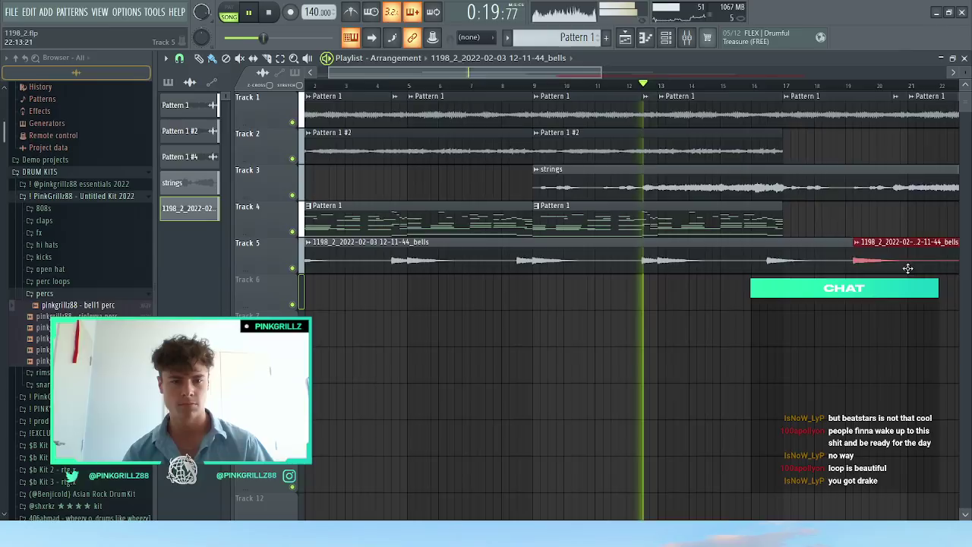
pyautogui.scroll(-2, 746, 291)
pyautogui.scroll(-1, 746, 292)
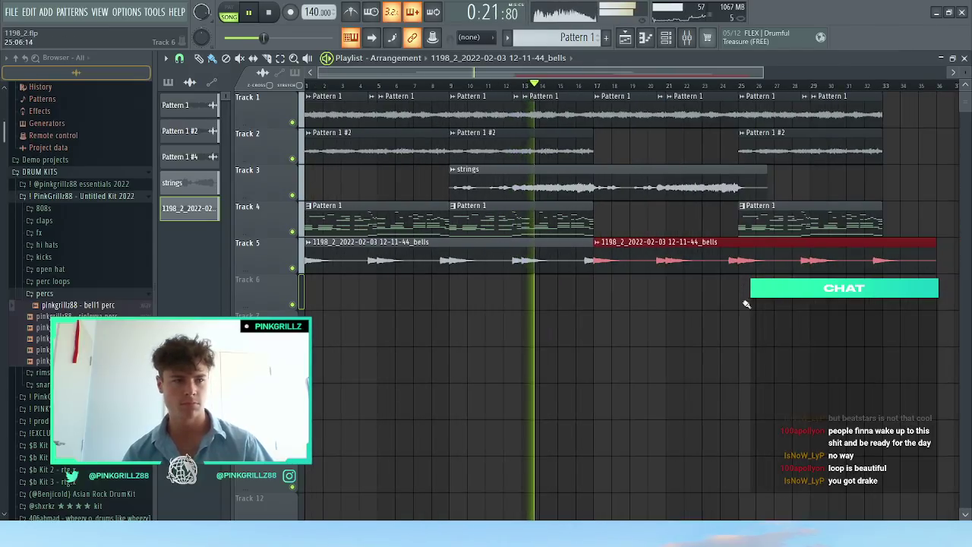
pyautogui.keyDown('ctrl'); pyautogui.click(880, 316); pyautogui.keyUp('ctrl')
pyautogui.hotkey('ctrl', 's')
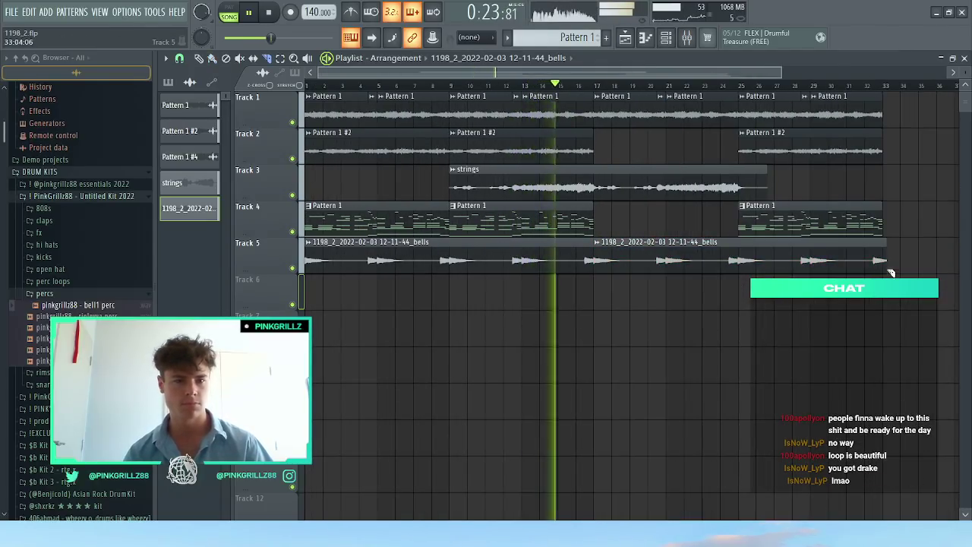
pyautogui.scroll(2, 890, 264)
pyautogui.keyDown('ctrl'); pyautogui.rightClick(881, 292); pyautogui.keyUp('ctrl')
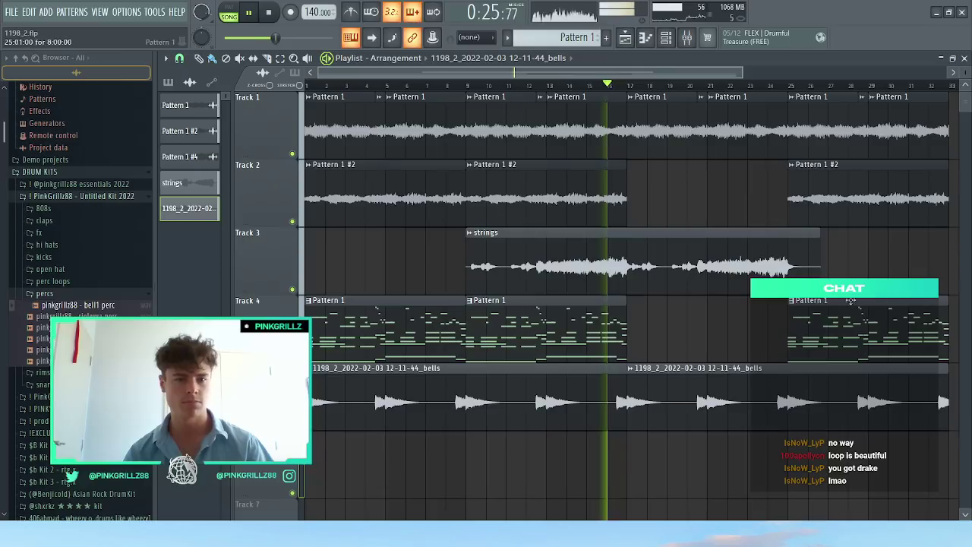
# Step: Set the bells clip's channel volume to 77% and save the project
pyautogui.doubleClick(720, 369)
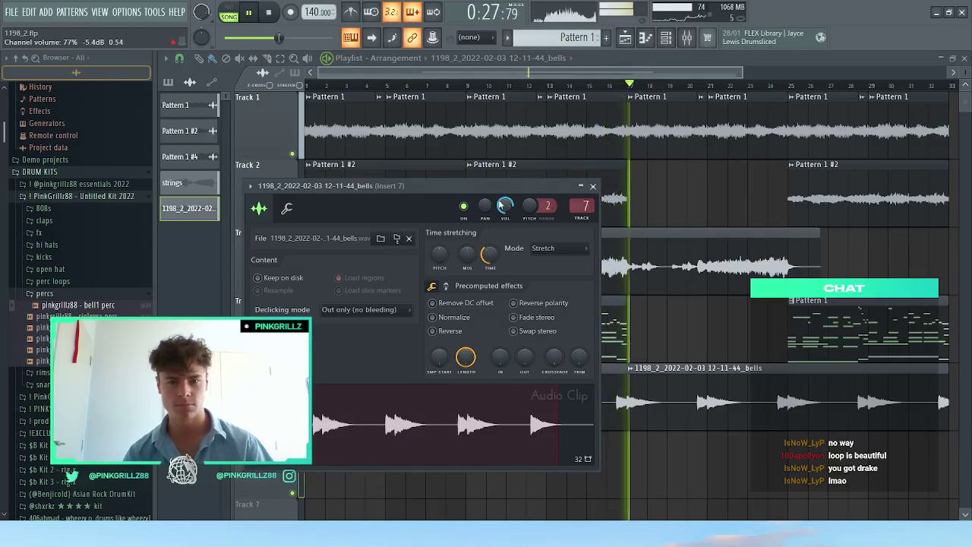
pyautogui.press('Escape')
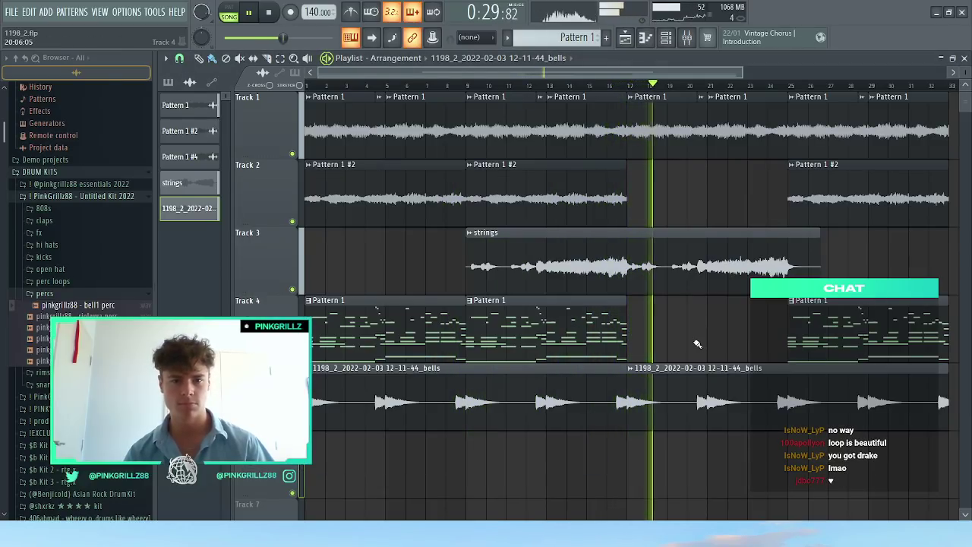
pyautogui.click(669, 38)
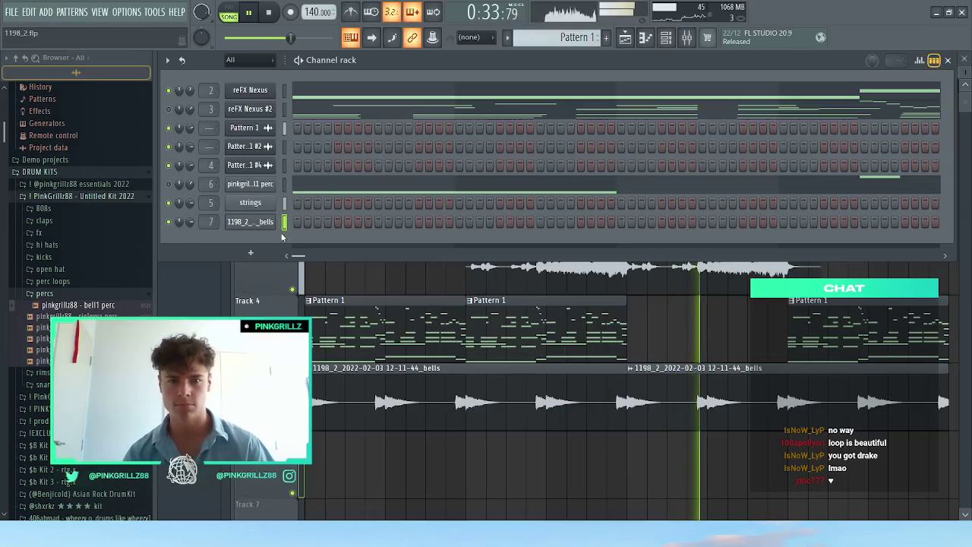
pyautogui.rightClick(707, 352)
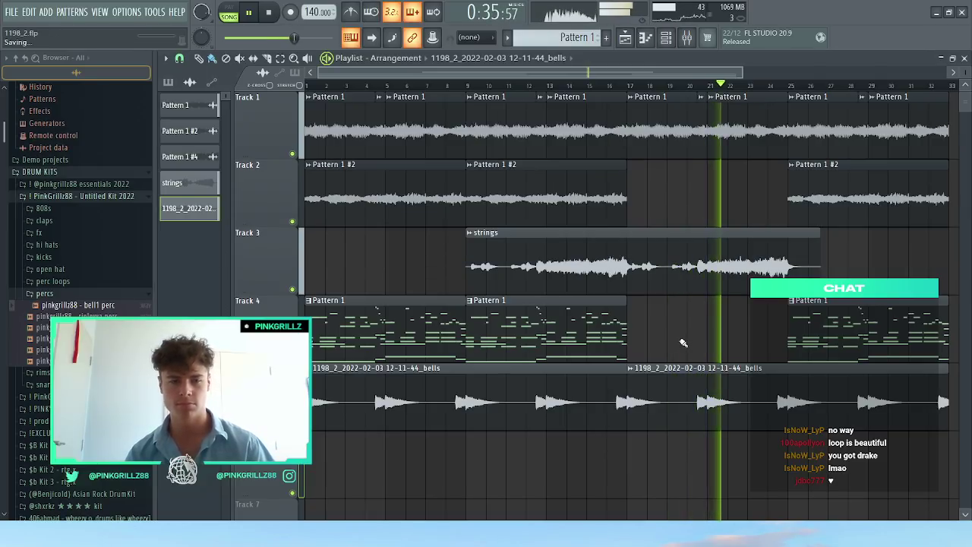
# Step: Examine the clip endings near bar 33 and the bells track's level in the mixer
pyautogui.keyDown('ctrl'); pyautogui.rightClick(637, 264); pyautogui.keyUp('ctrl')
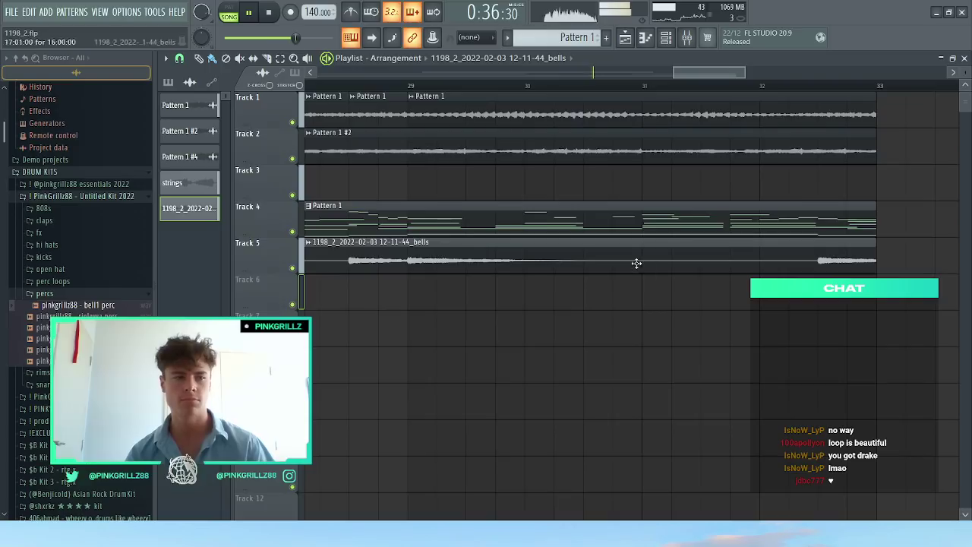
pyautogui.click(686, 40)
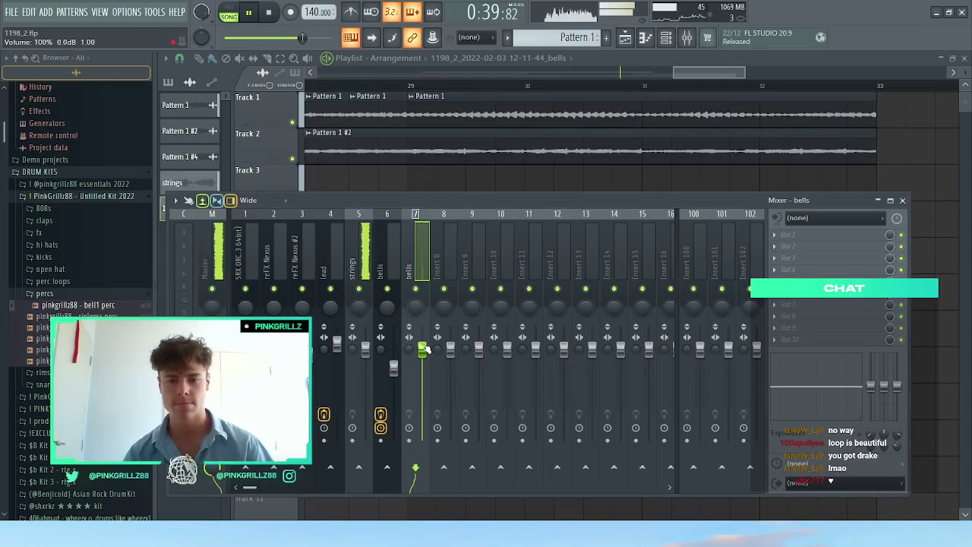
pyautogui.click(628, 39)
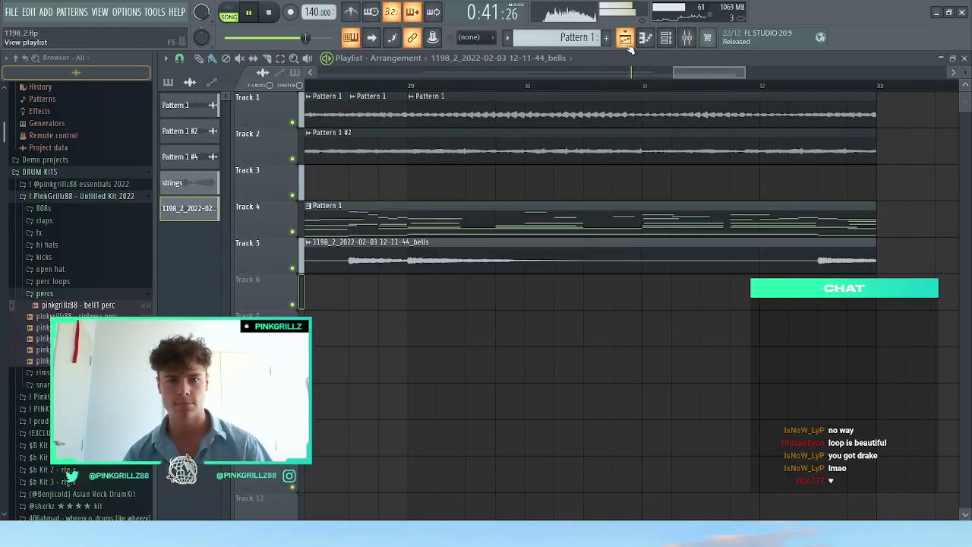
pyautogui.keyDown('ctrl'); pyautogui.rightClick(633, 152); pyautogui.keyUp('ctrl')
pyautogui.scroll(-2, 672, 209)
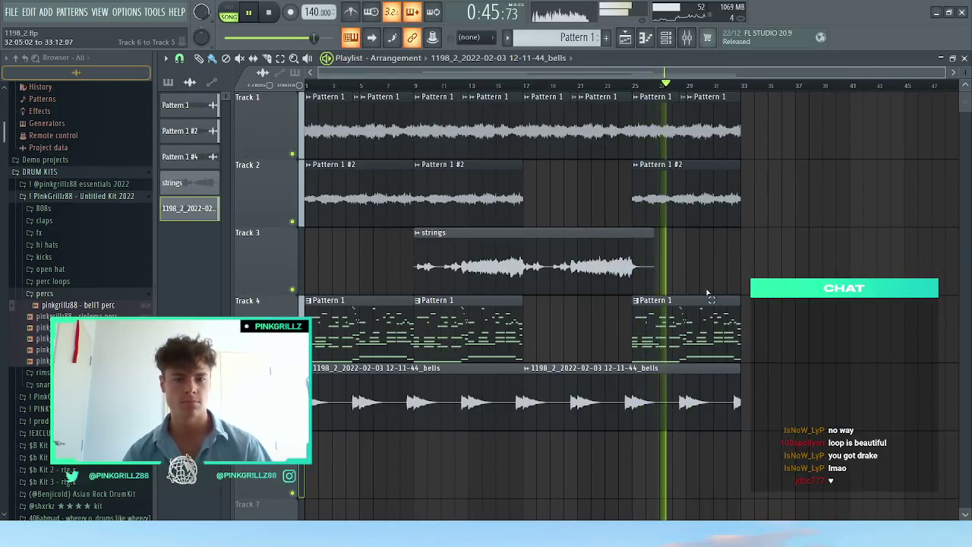
# Step: Select all clips on Tracks 1 to 5 and duplicate them so the copies start at bar 33
pyautogui.moveTo(547, 261); pyautogui.dragTo(323, 133)
pyautogui.moveTo(801, 292); pyautogui.dragTo(805, 297)
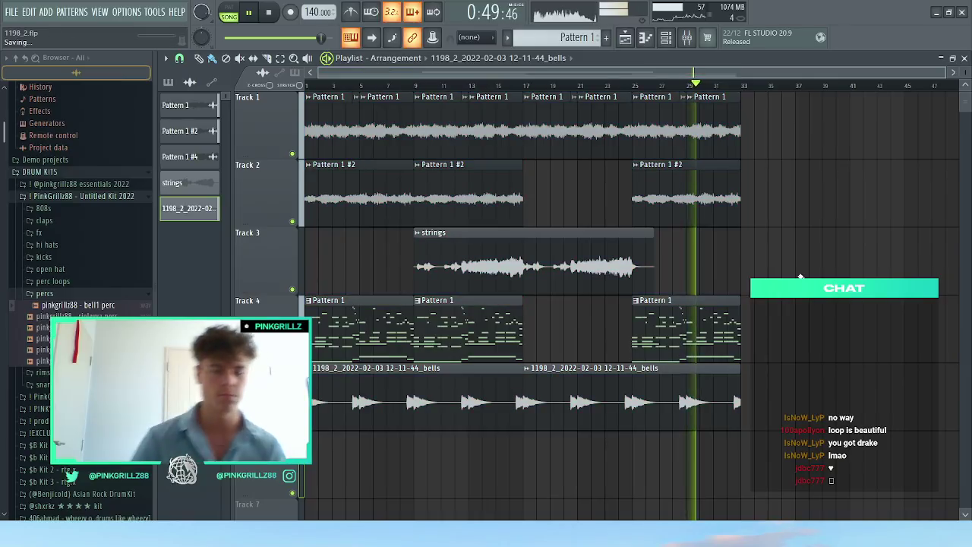
pyautogui.scroll(-2, 801, 278)
pyautogui.keyDown('ctrl'); pyautogui.rightClick(803, 276); pyautogui.keyUp('ctrl')
pyautogui.scroll(-1, 801, 274)
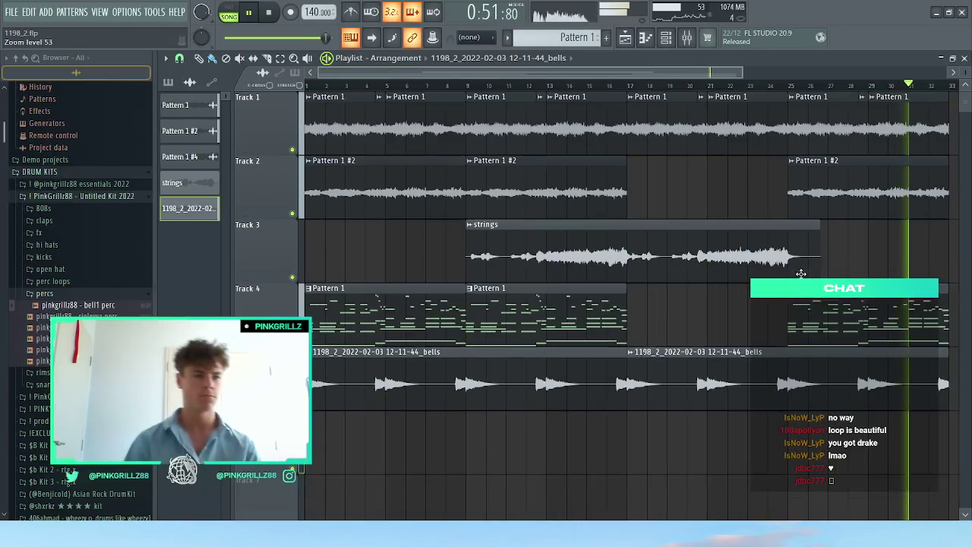
pyautogui.scroll(-2, 801, 274)
pyautogui.scroll(-1, 801, 274)
pyautogui.moveTo(874, 371); pyautogui.dragTo(256, 81)
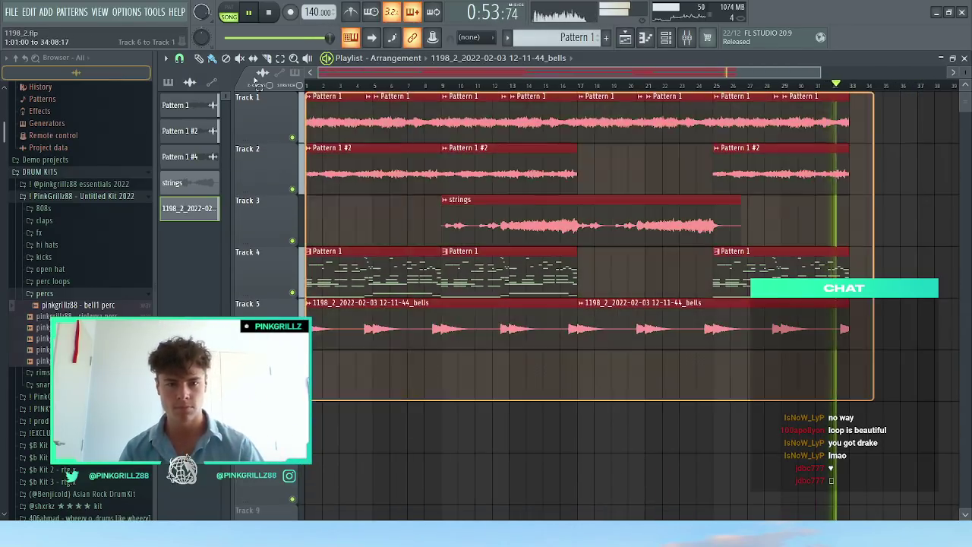
pyautogui.hotkey('ctrl', 'b')
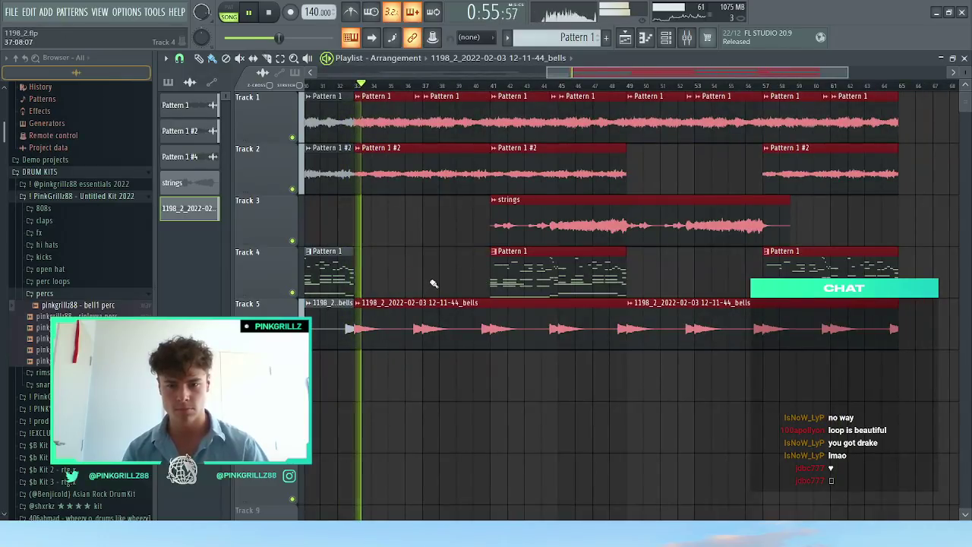
# Step: Delete the copied bells clip at bar 33 on Track 5 and extend the preceding bells clip's tail into bar 34
pyautogui.rightClick(415, 339)
pyautogui.hotkey('ctrl', 'z')
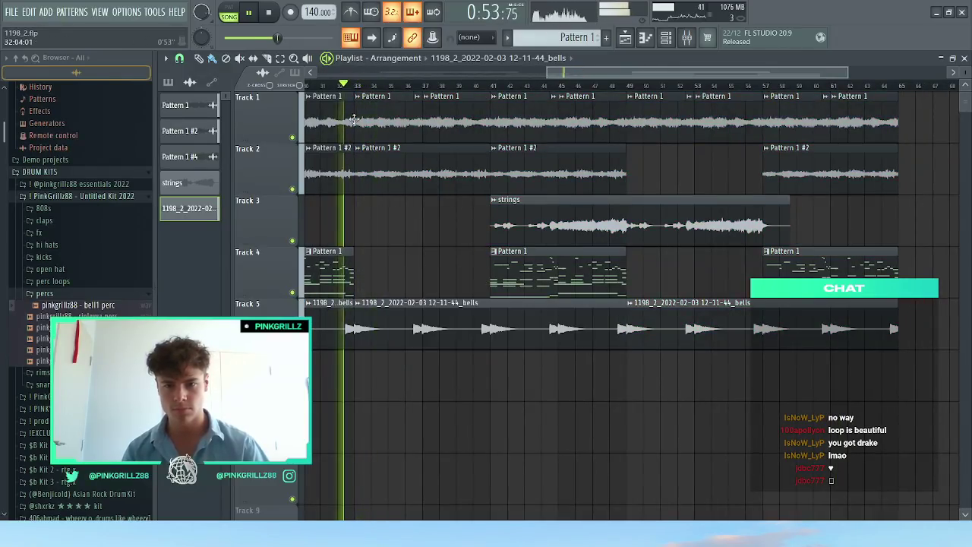
pyautogui.rightClick(387, 332)
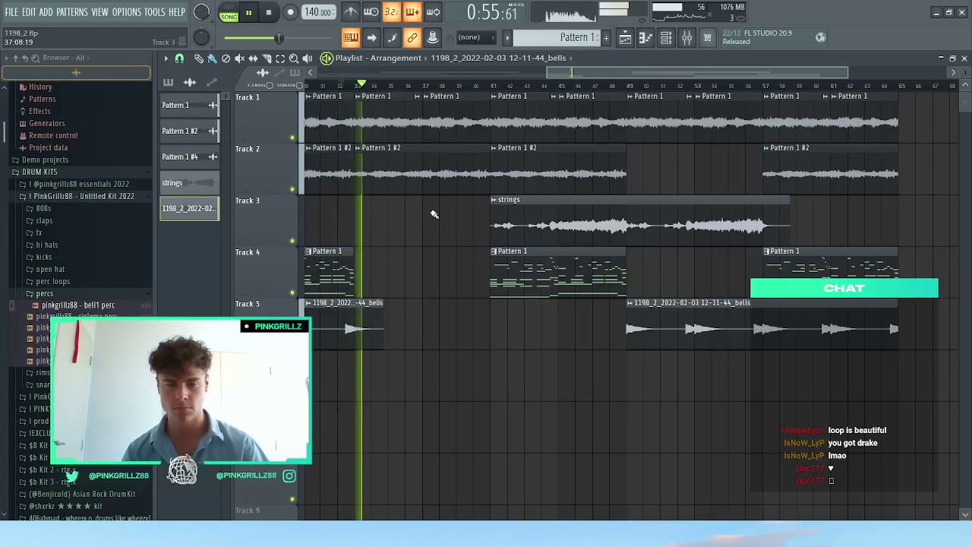
# Step: Place a Pattern 1 clip at bar 33 on Track 4 and delete the Pattern 1 #2 clip above it on Track 2
pyautogui.moveTo(532, 284); pyautogui.dragTo(401, 271)
pyautogui.press('space')
pyautogui.press('space')
pyautogui.rightClick(412, 187)
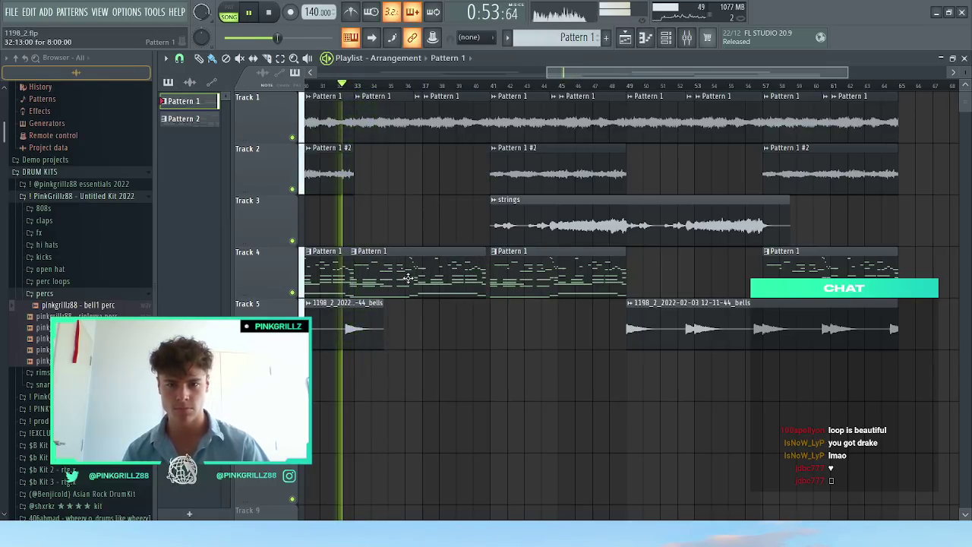
# Step: Delete the Pattern 1 clip on Track 4 and the strings clip on Track 3 that start at bar 41
pyautogui.scroll(3, 380, 274)
pyautogui.scroll(-5, 413, 282)
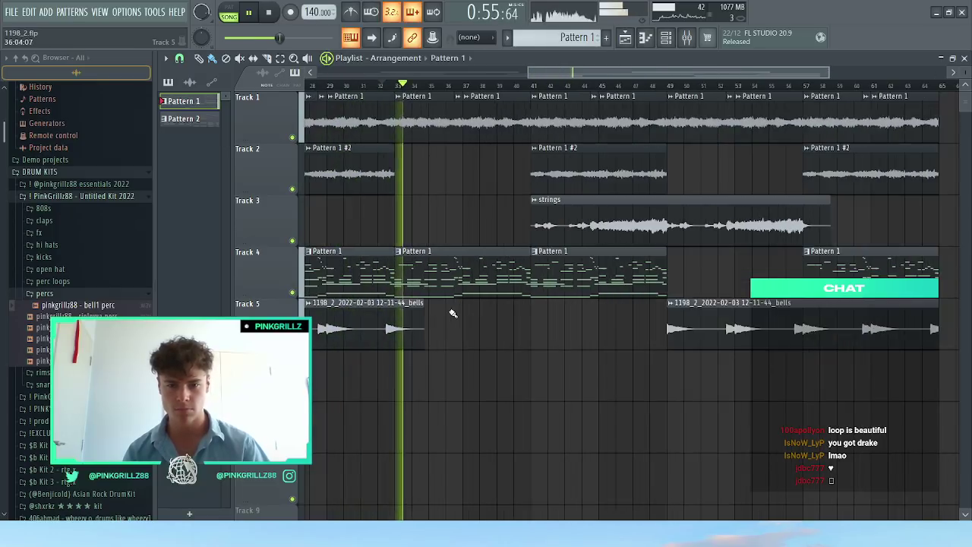
pyautogui.scroll(2, 546, 296)
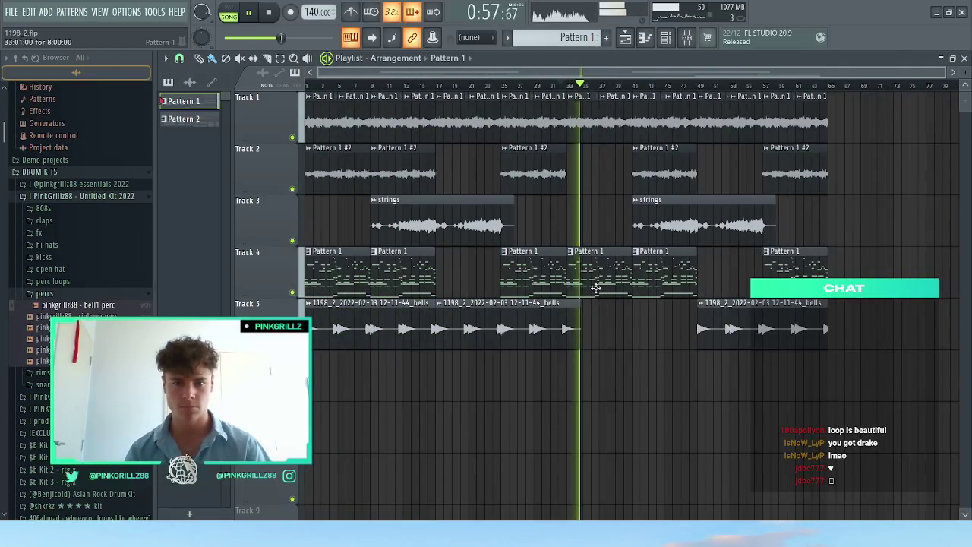
pyautogui.scroll(-1, 627, 329)
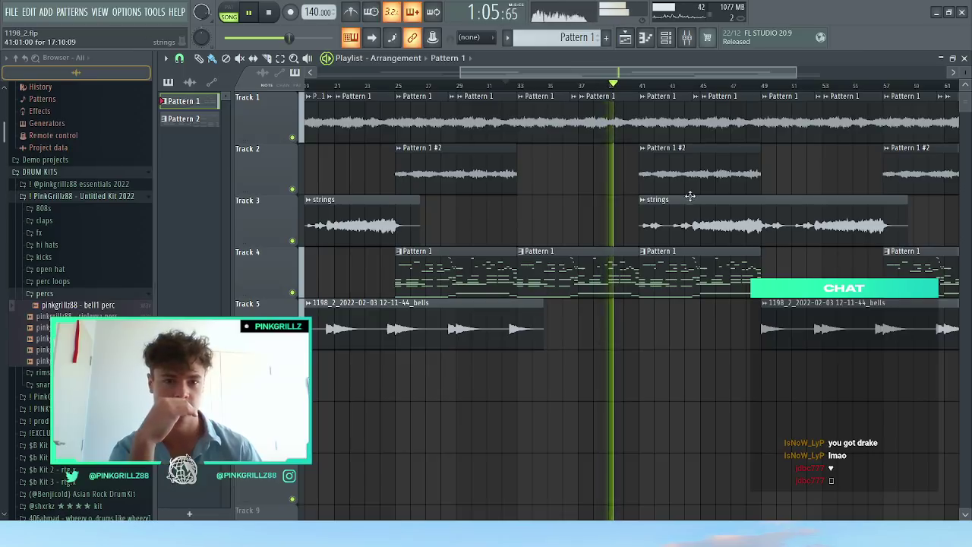
pyautogui.rightClick(679, 294)
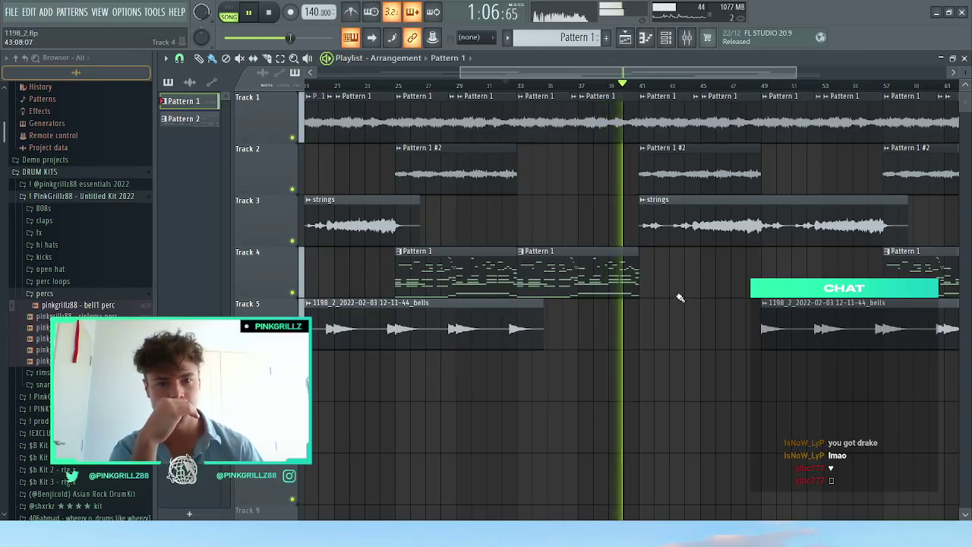
pyautogui.rightClick(693, 225)
# Step: Delete all clips from bar 49 onward on every track and save the project
pyautogui.scroll(-2, 787, 230)
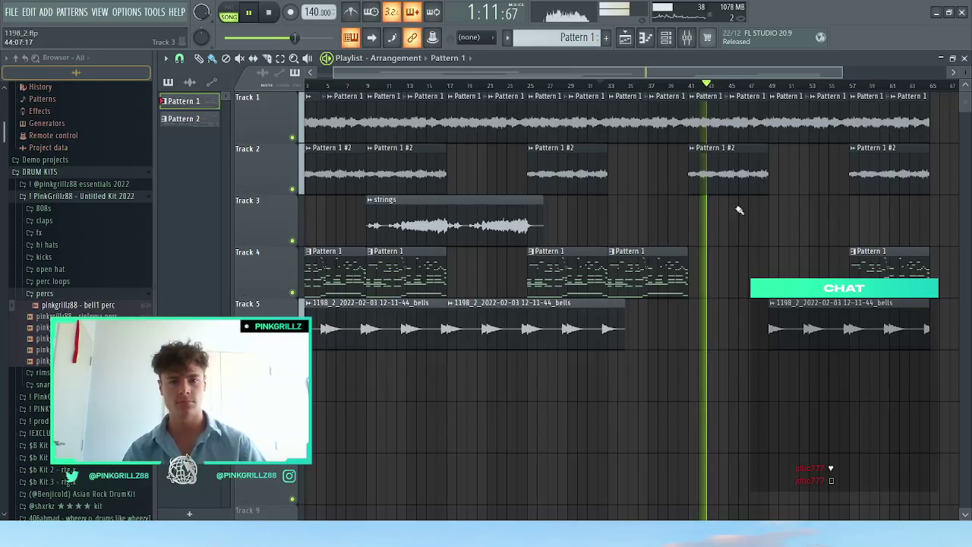
pyautogui.moveTo(781, 122); pyautogui.dragTo(899, 400)
pyautogui.press('Delete')
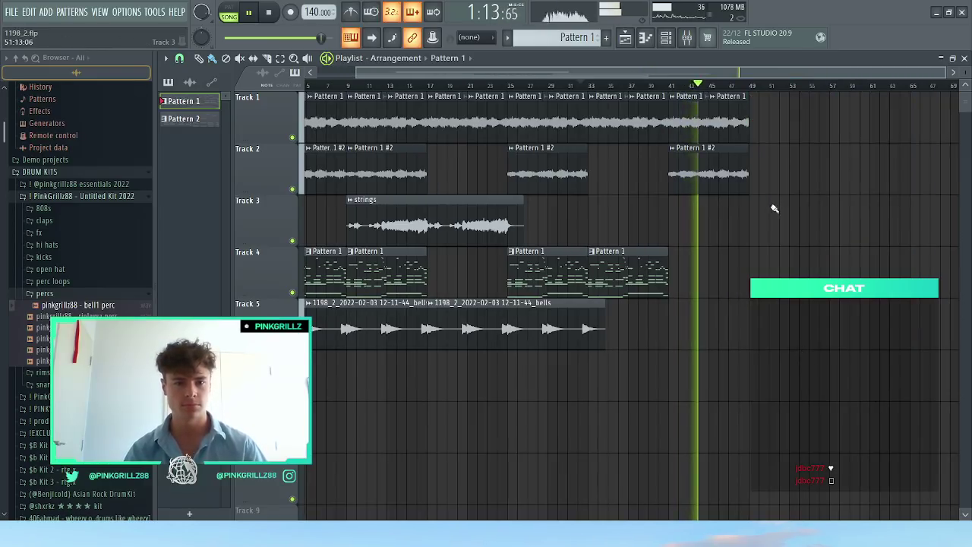
pyautogui.scroll(5, 727, 169)
pyautogui.scroll(-5, 721, 176)
pyautogui.scroll(-2, 716, 173)
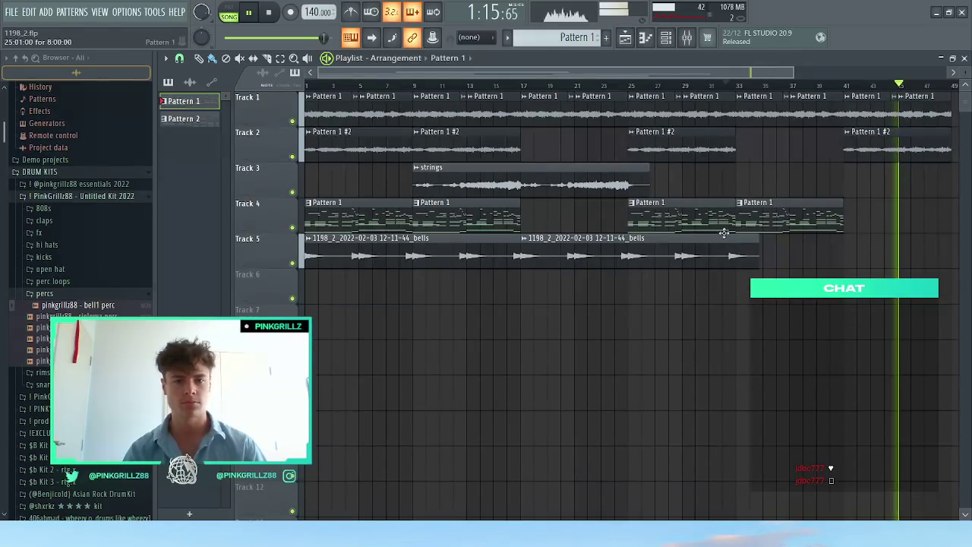
pyautogui.hotkey('ctrl', 's')
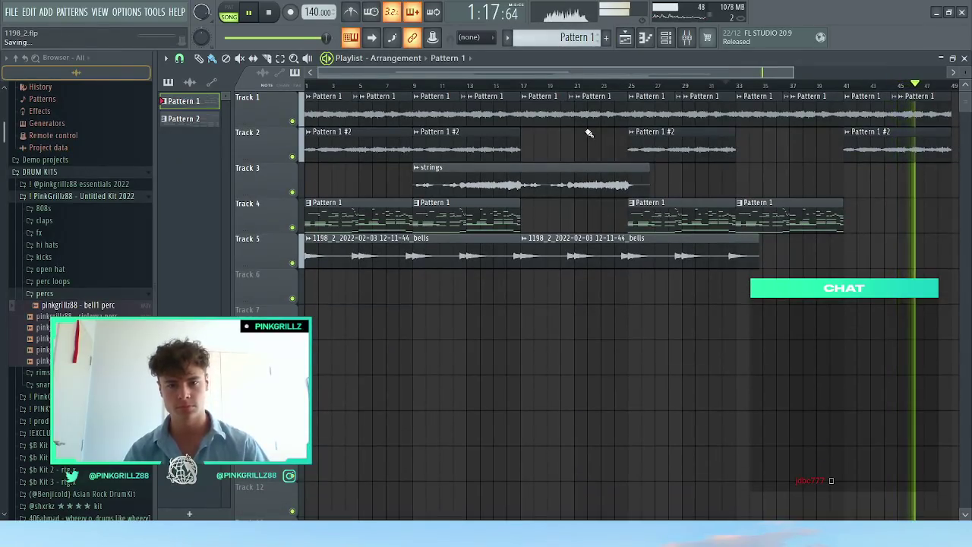
pyautogui.scroll(-1, 577, 38)
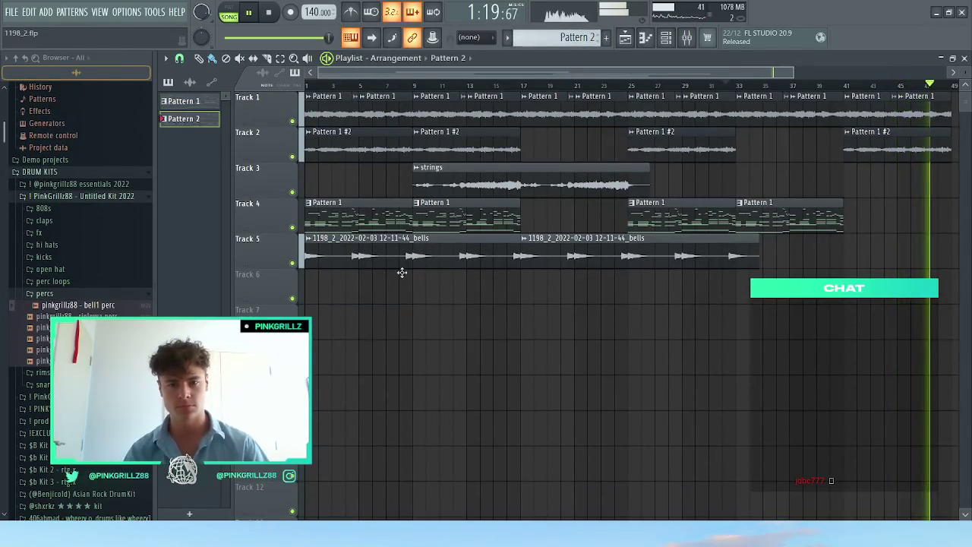
pyautogui.click(336, 291)
pyautogui.rightClick(342, 289)
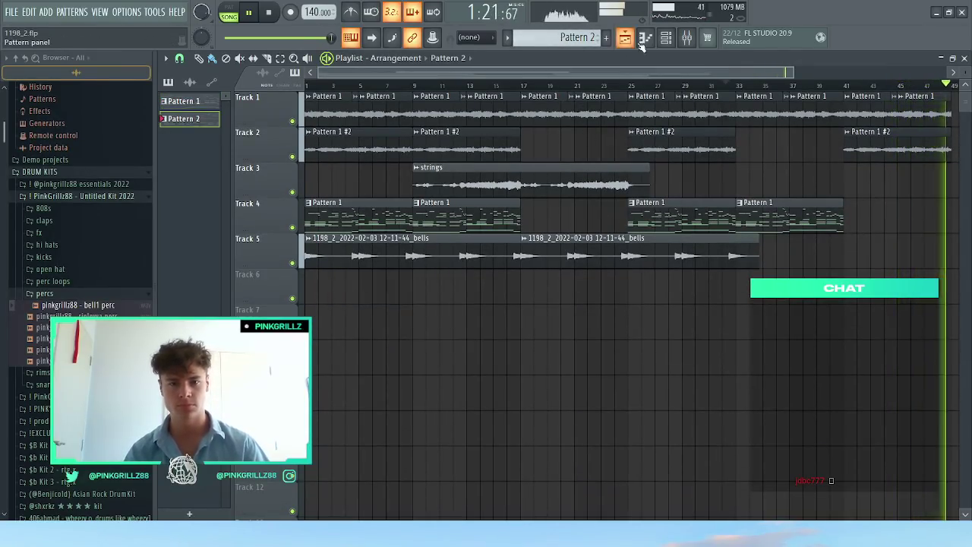
# Step: Clear the contents of Pattern 2 in the channel rack, return to Pattern 1 and save the project
pyautogui.click(665, 38)
pyautogui.hotkey('ctrl', 'x')
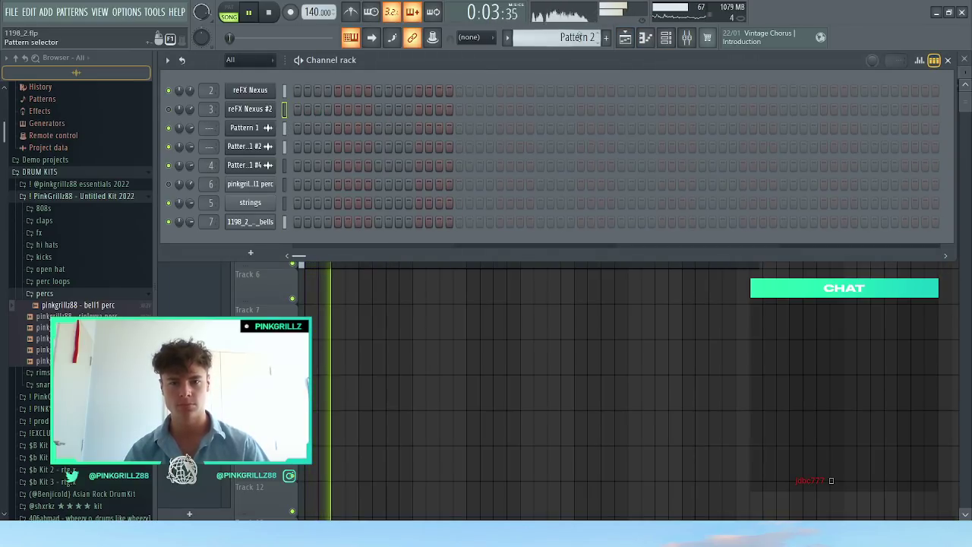
pyautogui.scroll(1, 581, 38)
pyautogui.hotkey('ctrl', 's')
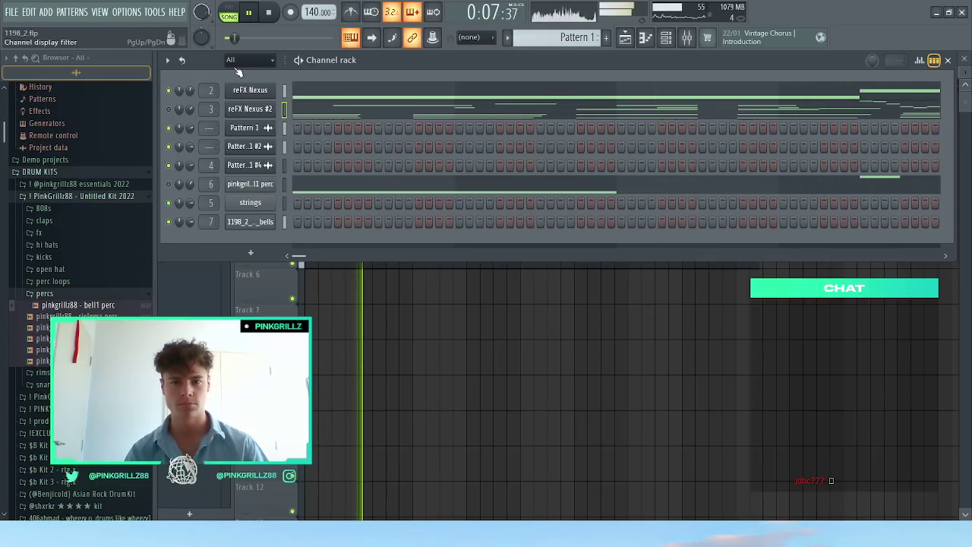
# Step: Add a new channel from the (delete) entry and move it to the first row of the channel rack
pyautogui.click(250, 252)
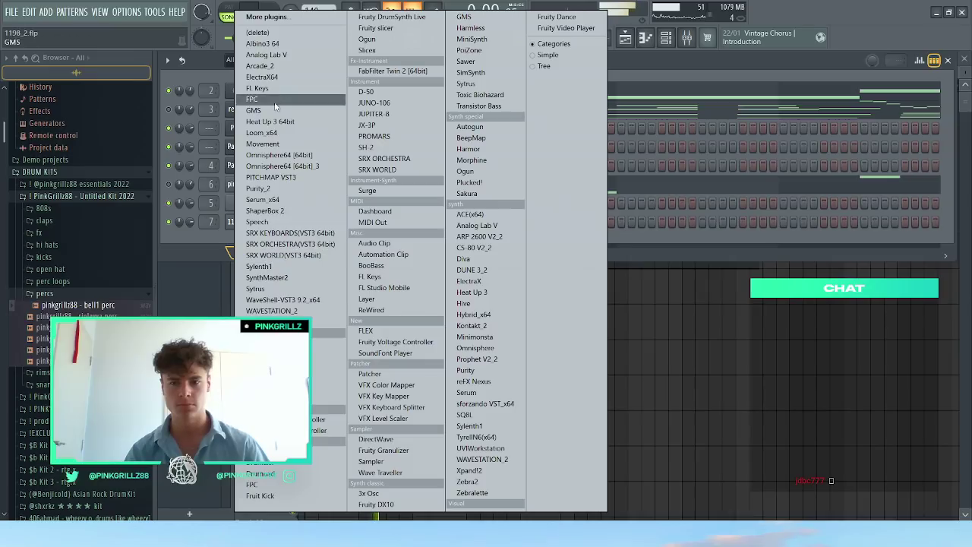
pyautogui.click(266, 33)
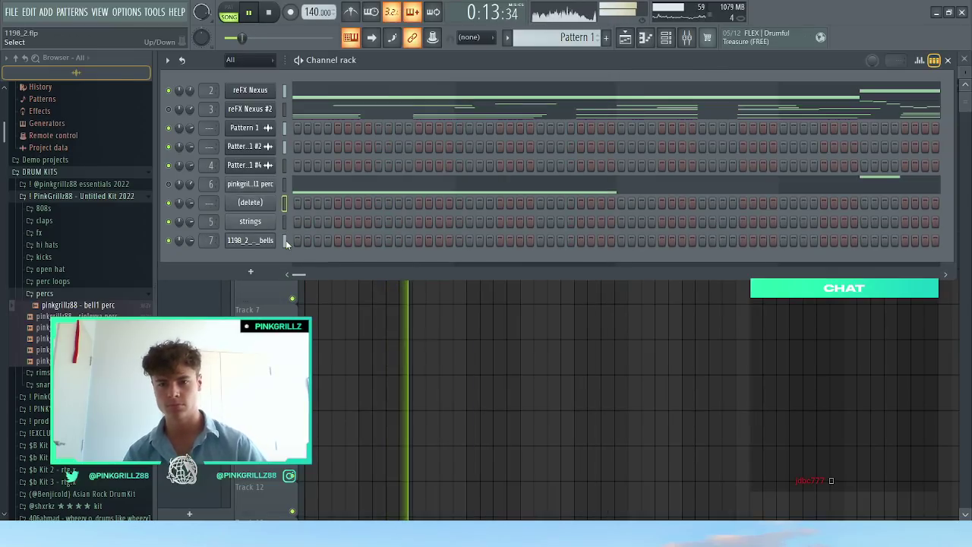
pyautogui.hotkey('alt', 'Up')
pyautogui.hotkey('alt', 'Up')
pyautogui.hotkey('alt', 'Up')
pyautogui.hotkey('alt', 'Up')
pyautogui.hotkey('alt', 'Up')
pyautogui.hotkey('alt', 'Up')
pyautogui.hotkey('alt', 'Up')
pyautogui.hotkey('alt', 'Up')
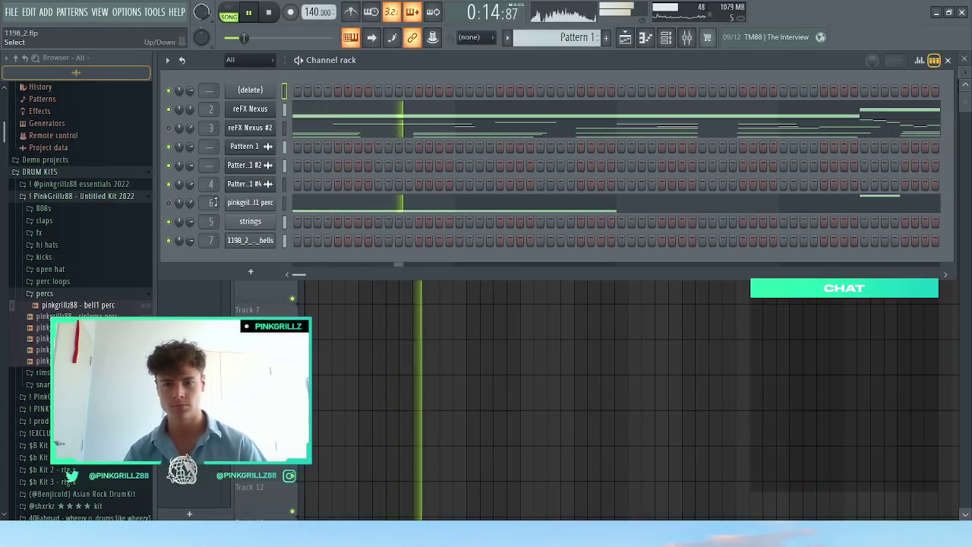
# Step: Slice the first bells clip on Track 5 at bar 8 and delete the part before the cut
pyautogui.click(627, 38)
pyautogui.scroll(-1, 542, 243)
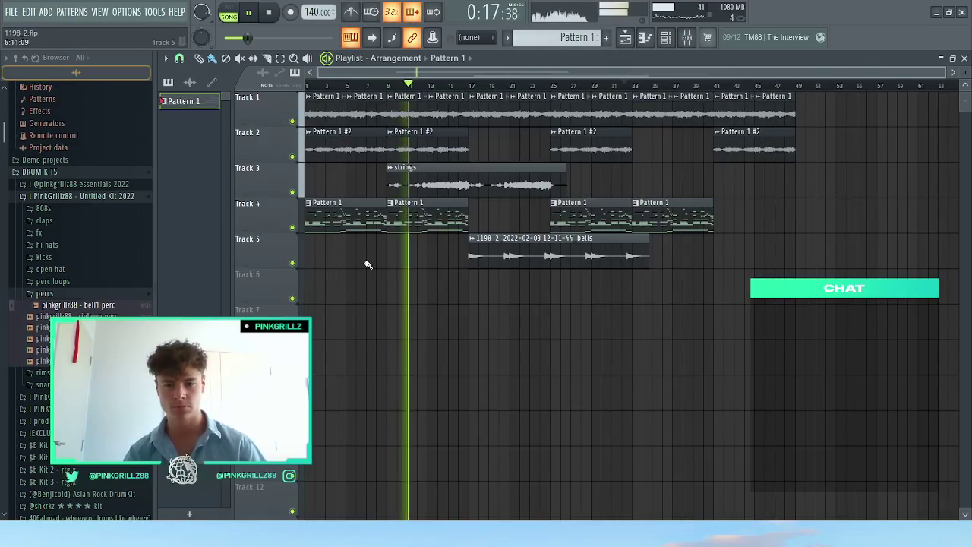
pyautogui.scroll(2, 374, 265)
pyautogui.moveTo(385, 268); pyautogui.dragTo(384, 234)
pyautogui.press('b')
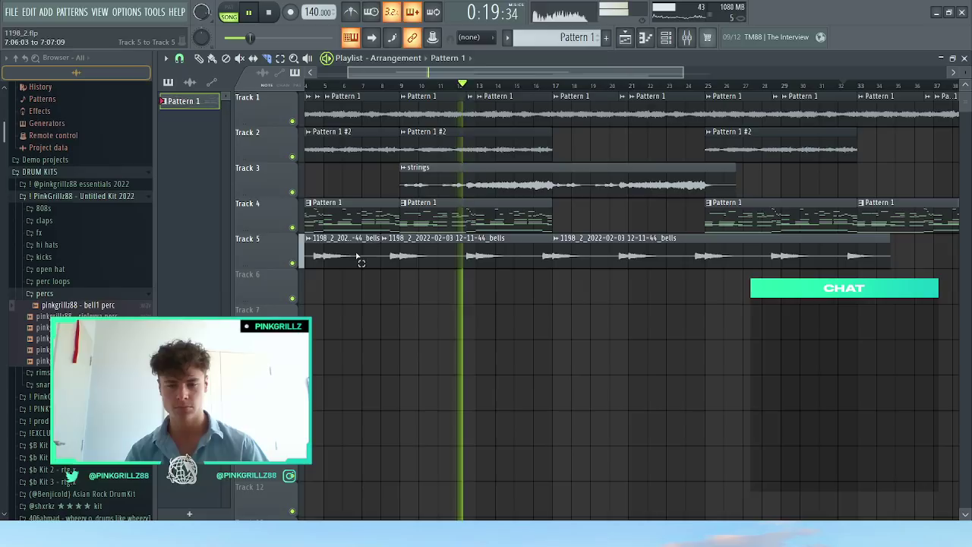
pyautogui.rightClick(360, 260)
# Step: Check the channel settings of the bells clip on Track 5 and the strings clip on Track 3
pyautogui.doubleClick(430, 248)
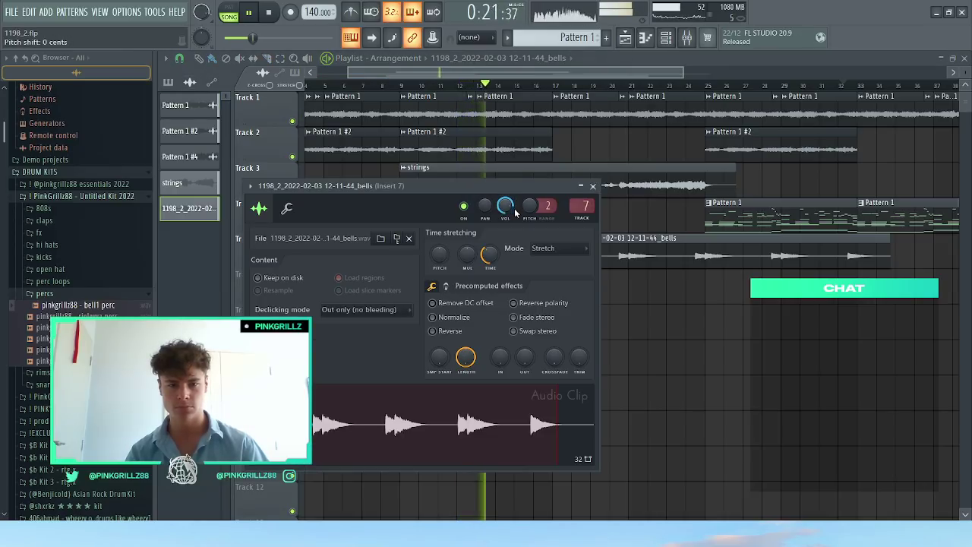
pyautogui.press('Escape')
pyautogui.click(525, 189)
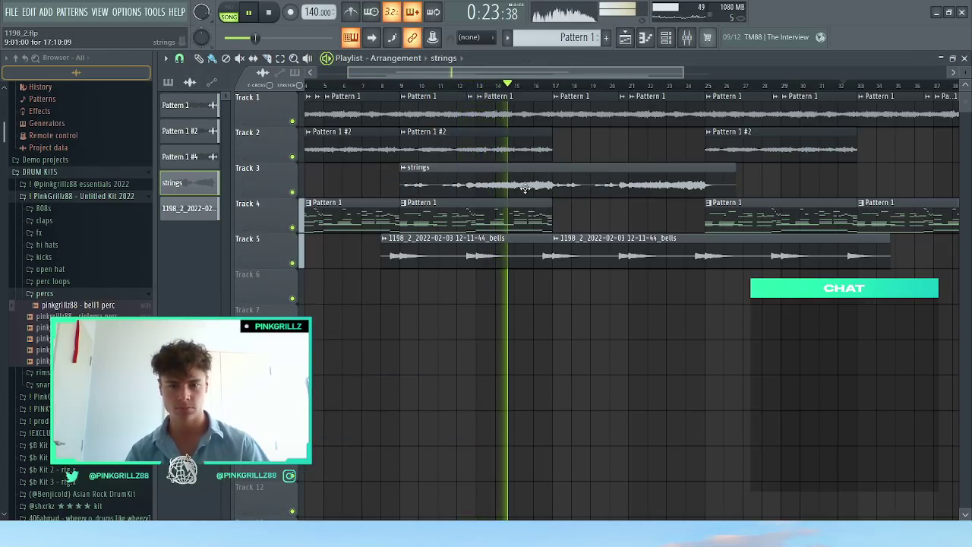
pyautogui.doubleClick(530, 178)
pyautogui.press('Escape')
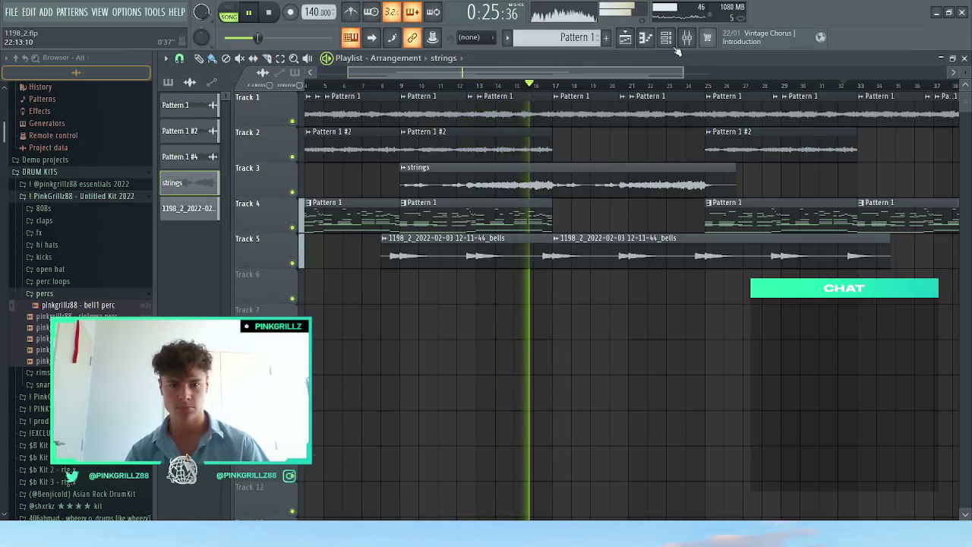
# Step: Rename the reFX Nexus mixer track as bass and reset the SRX ORCHESTRA mixer track to its default state
pyautogui.press('F6')
pyautogui.press('F9')
pyautogui.moveTo(280, 349); pyautogui.dragTo(280, 354)
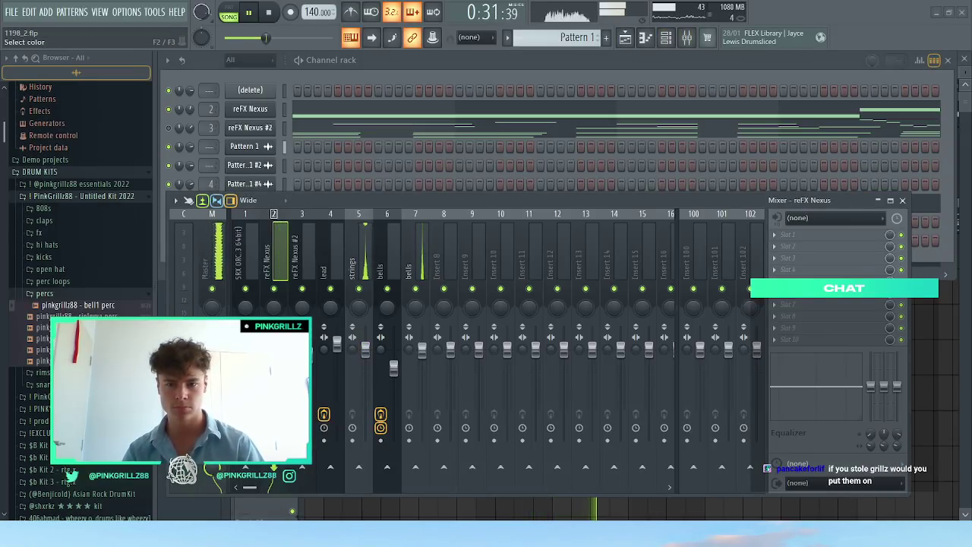
pyautogui.click(251, 255)
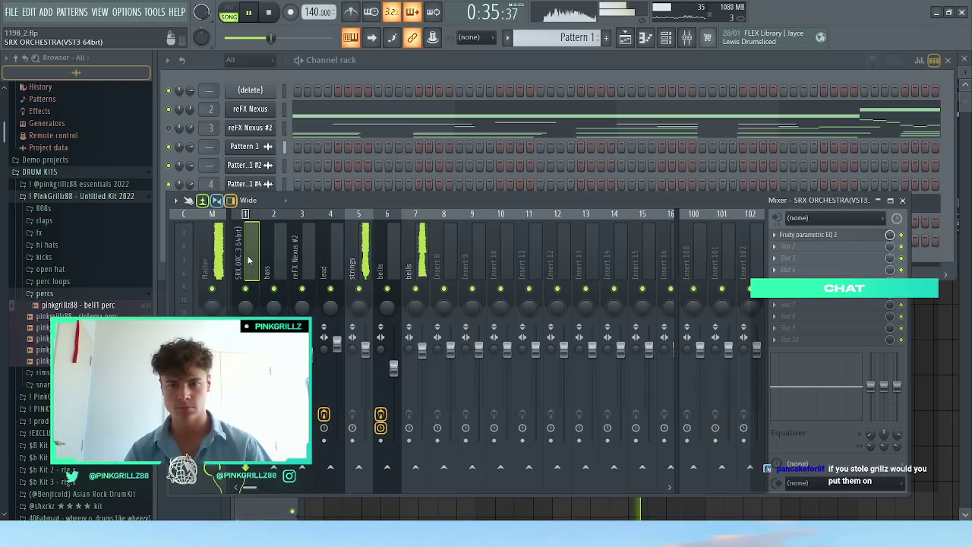
pyautogui.rightClick(251, 254)
pyautogui.click(278, 279)
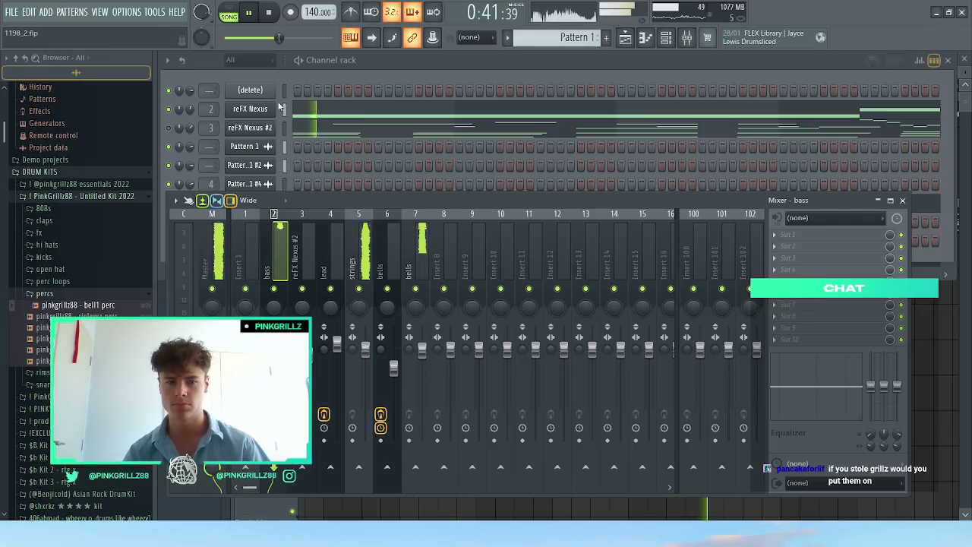
# Step: Rename the Pattern 1 audio clip channel as strings
pyautogui.press('F9')
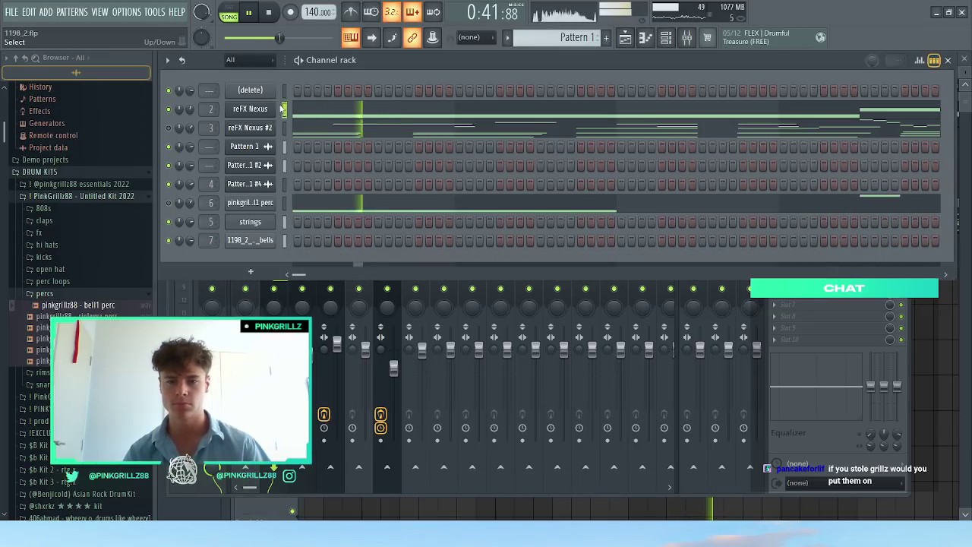
pyautogui.click(245, 148)
pyautogui.click(245, 149)
pyautogui.rightClick(245, 148)
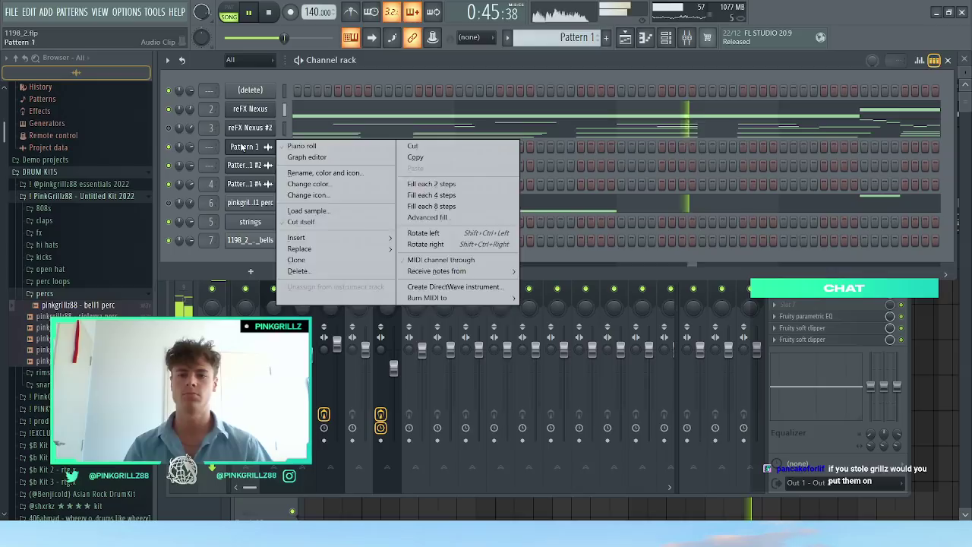
pyautogui.write('r')
pyautogui.write('strings')
pyautogui.press('Return')
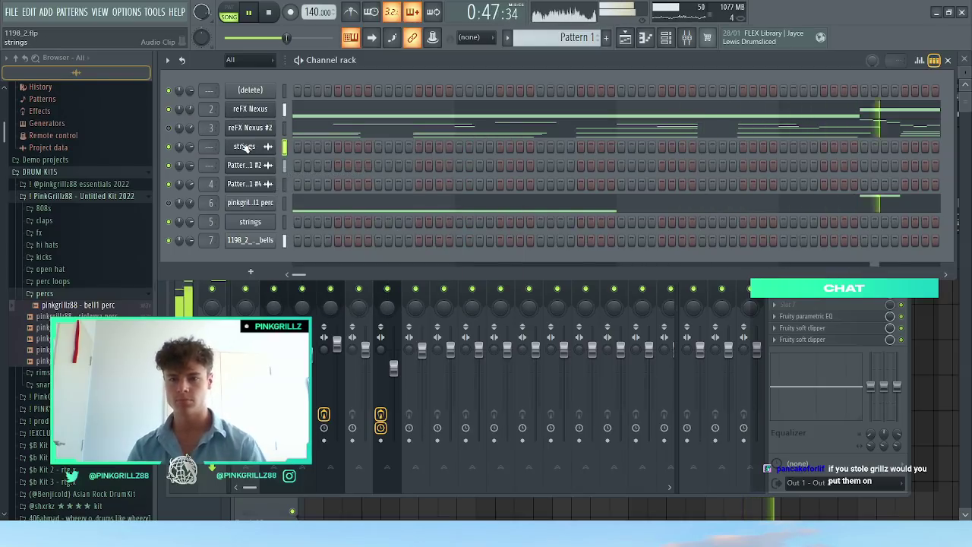
# Step: Rename the Pattern 1 #2 audio clip channel as reverse lead
pyautogui.click(251, 166)
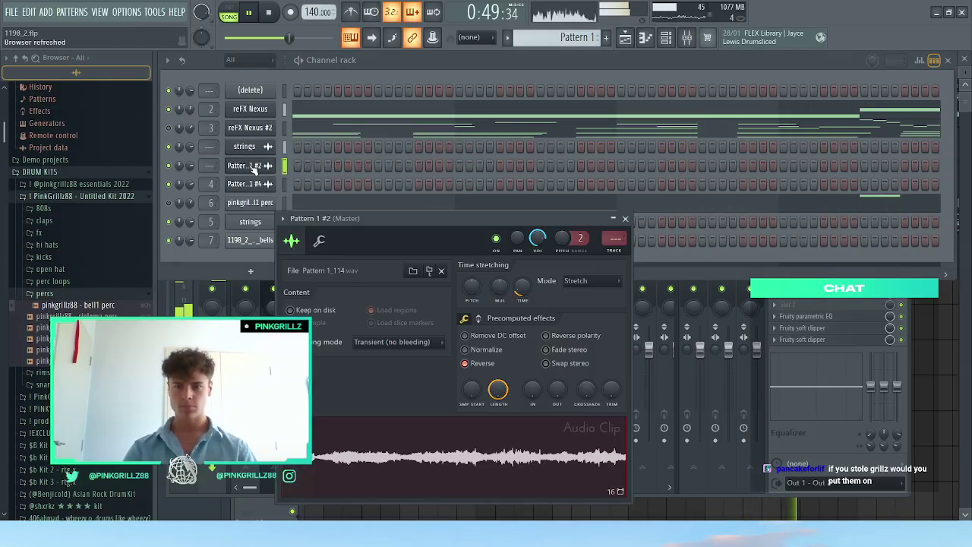
pyautogui.click(252, 166)
pyautogui.rightClick(251, 166)
pyautogui.press('F2')
pyautogui.write('everse')
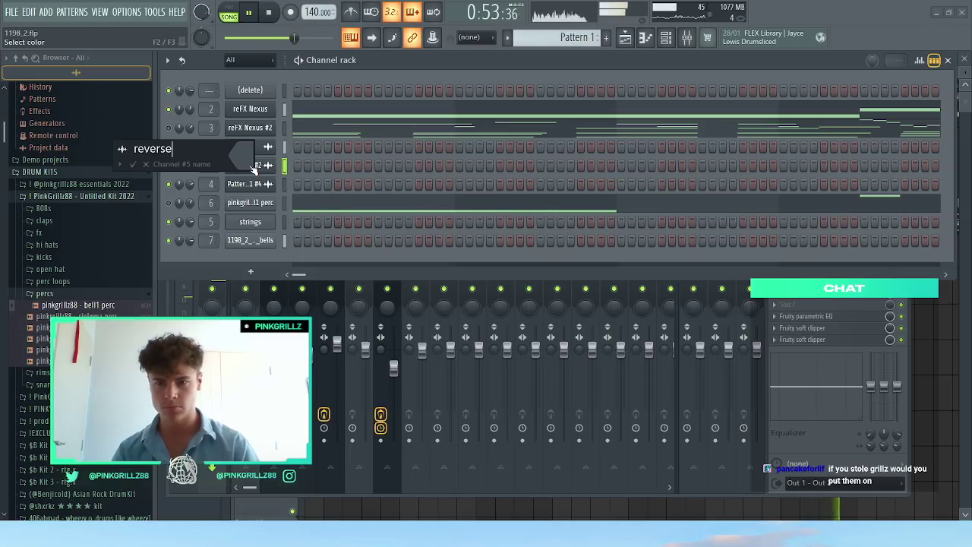
pyautogui.write('verse lead')
pyautogui.press('Return')
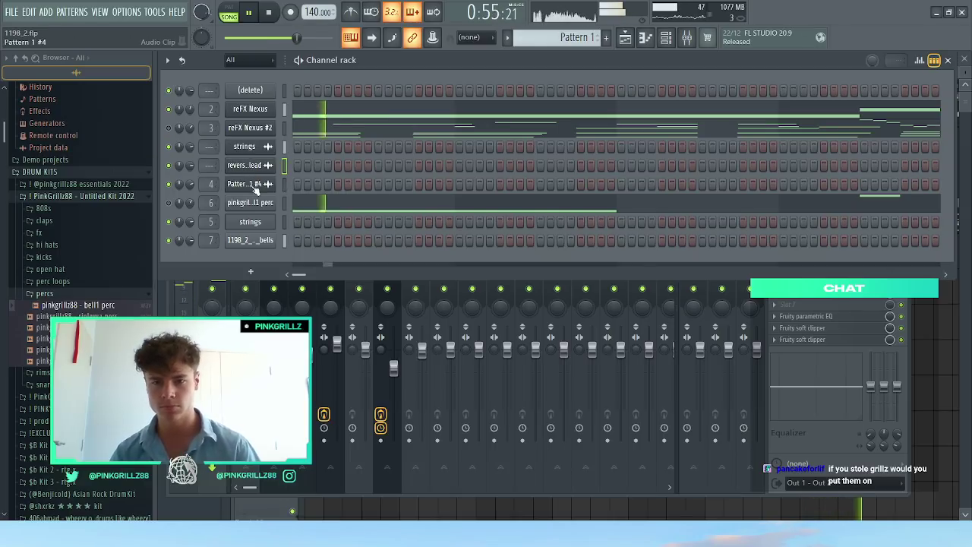
# Step: Rename the Pattern 1 #4 audio clip channel as strings and save the project
pyautogui.click(255, 186)
pyautogui.rightClick(256, 185)
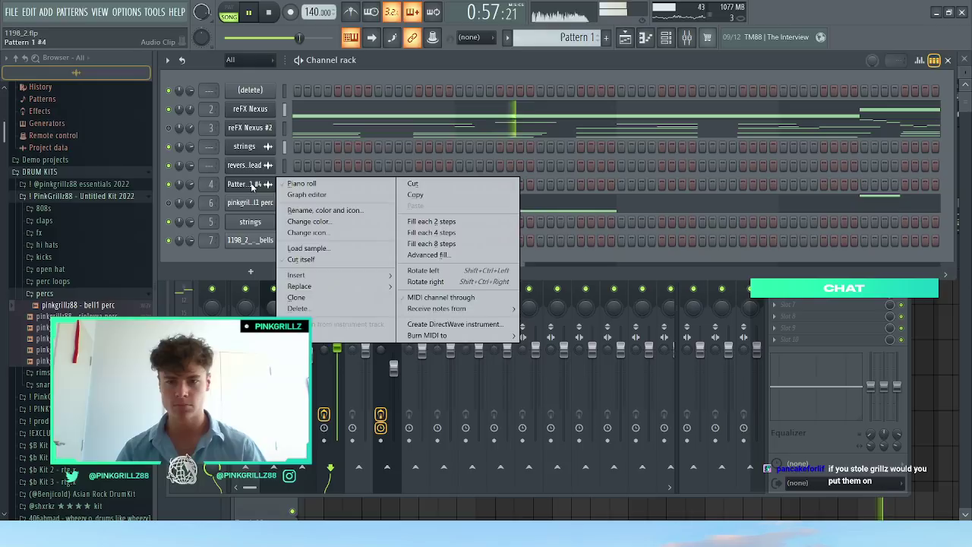
pyautogui.press('F2')
pyautogui.write('strings')
pyautogui.press('Return')
pyautogui.hotkey('ctrl', 's')
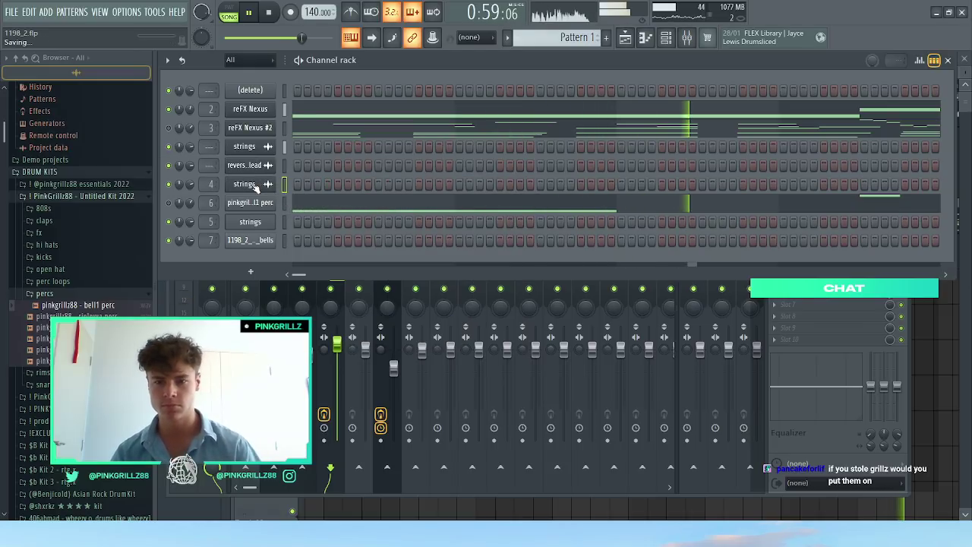
# Step: Solo Track 1 in the playlist, play it from bar 1 and rename its audio clip as pad
pyautogui.press('F5')
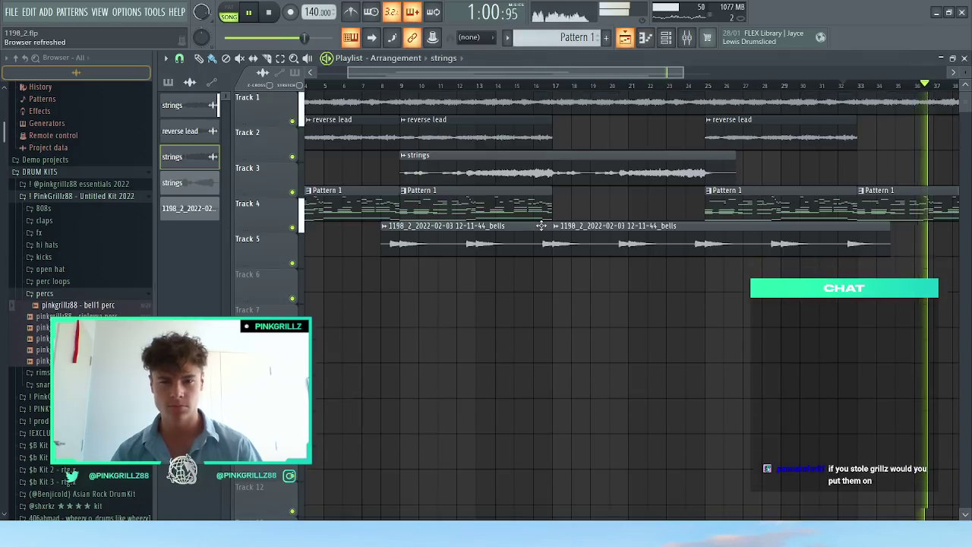
pyautogui.scroll(-4, 577, 214)
pyautogui.keyDown('ctrl'); pyautogui.rightClick(577, 214); pyautogui.keyUp('ctrl')
pyautogui.click(666, 37)
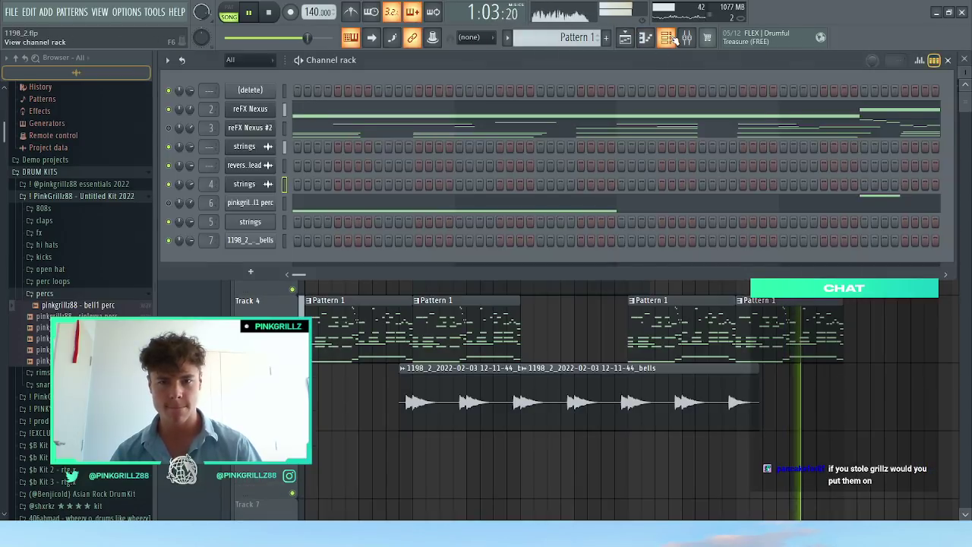
pyautogui.click(666, 38)
pyautogui.doubleClick(290, 151)
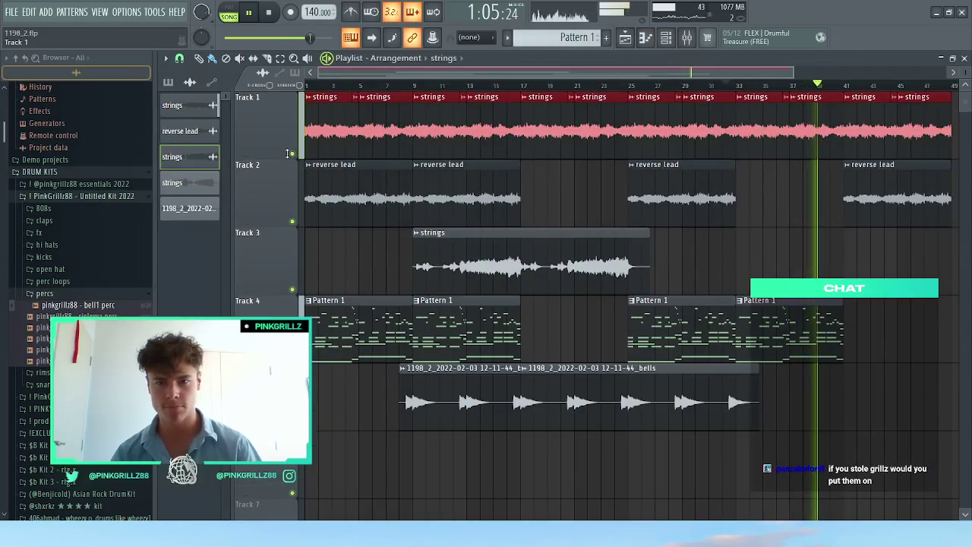
pyautogui.rightClick(292, 153)
pyautogui.click(315, 89)
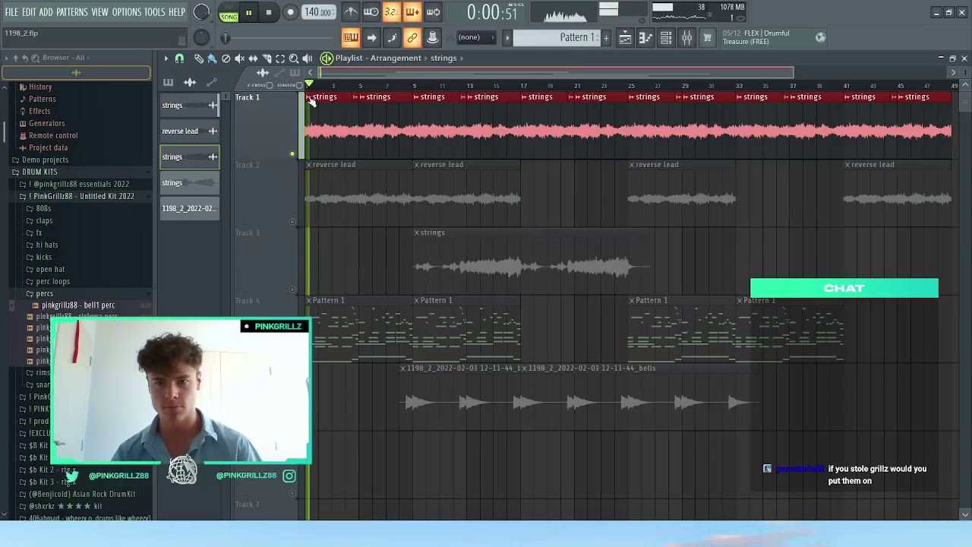
pyautogui.rightClick(309, 100)
pyautogui.write('rpad')
pyautogui.press('Return')
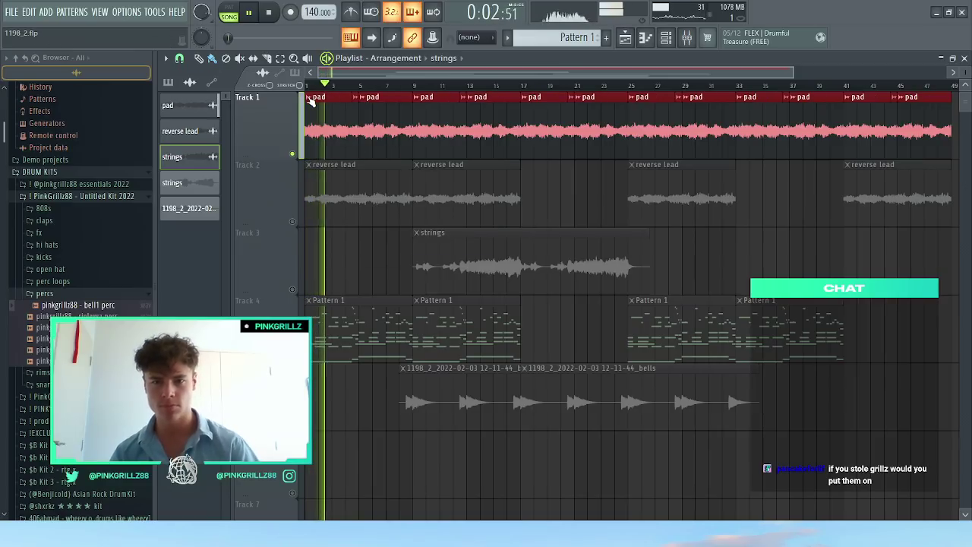
# Step: Listen to the reverse lead on Track 2 in solo, and to the strings on Track 3 in solo from bar 9
pyautogui.doubleClick(295, 219)
pyautogui.rightClick(292, 221)
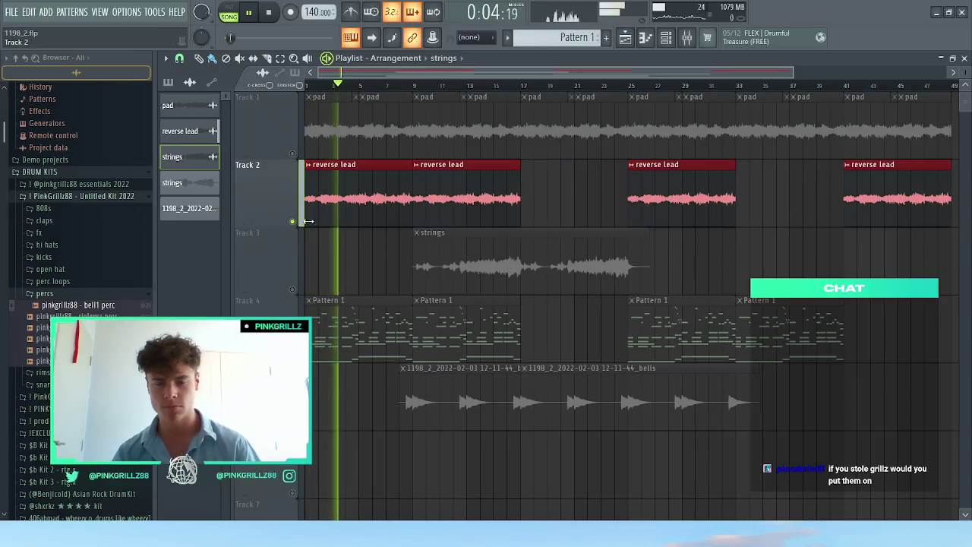
pyautogui.press('space')
pyautogui.rightClick(293, 290)
pyautogui.click(416, 85)
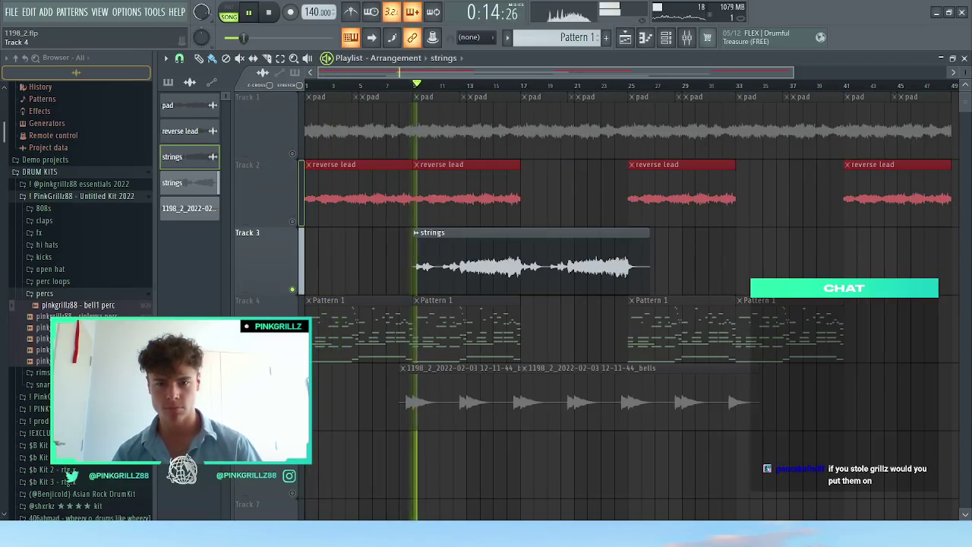
# Step: Solo Track 5, rename its audio clip as bells and save the project
pyautogui.doubleClick(295, 423)
pyautogui.press('space')
pyautogui.press('space')
pyautogui.press('space')
pyautogui.rightClick(293, 425)
pyautogui.press('space')
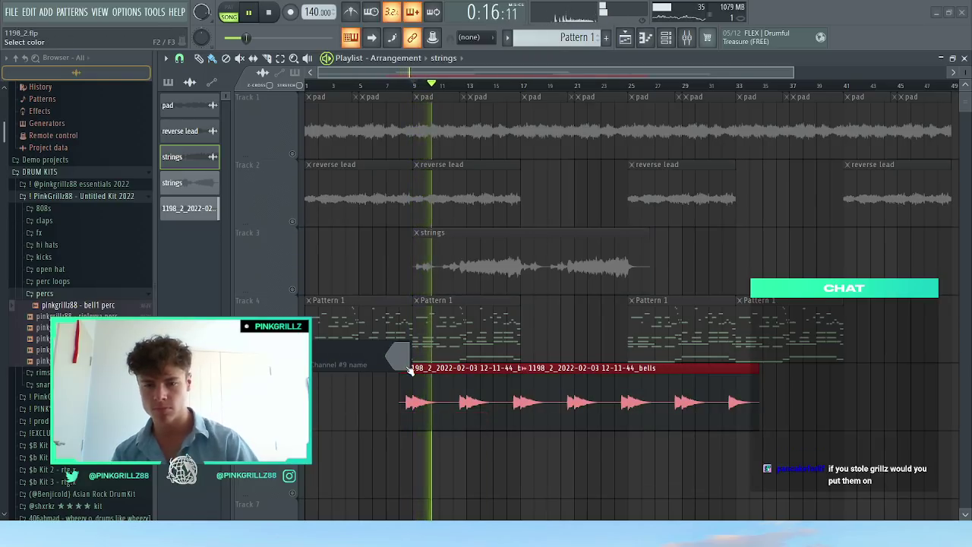
pyautogui.write('bells')
pyautogui.press('Return')
pyautogui.hotkey('ctrl', 's')
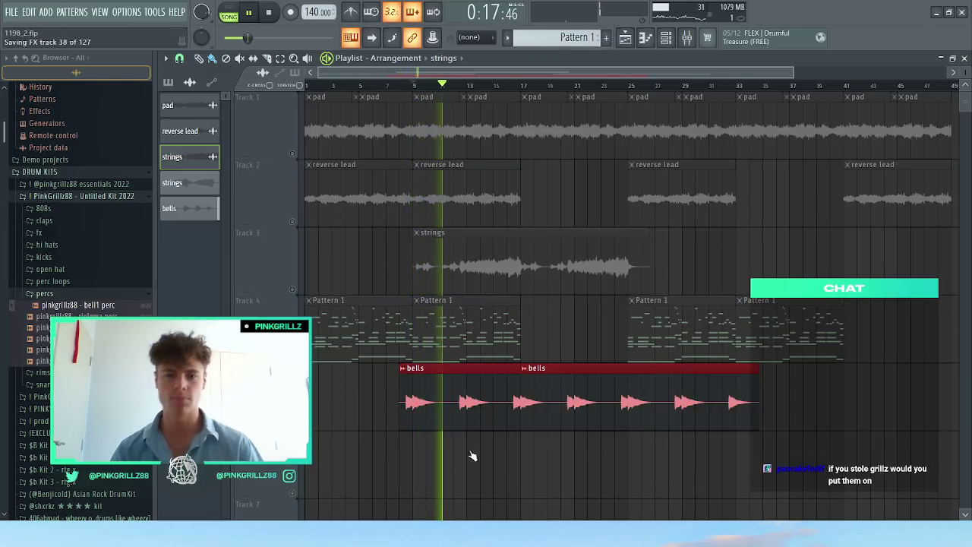
# Step: Stop playback, turn off the solo and move the bells track above the Pattern 1 track
pyautogui.hotkey('ctrl', 'd')
pyautogui.press('space')
pyautogui.rightClick(292, 357)
pyautogui.rightClick(293, 357)
pyautogui.moveTo(302, 395); pyautogui.dragTo(302, 334)
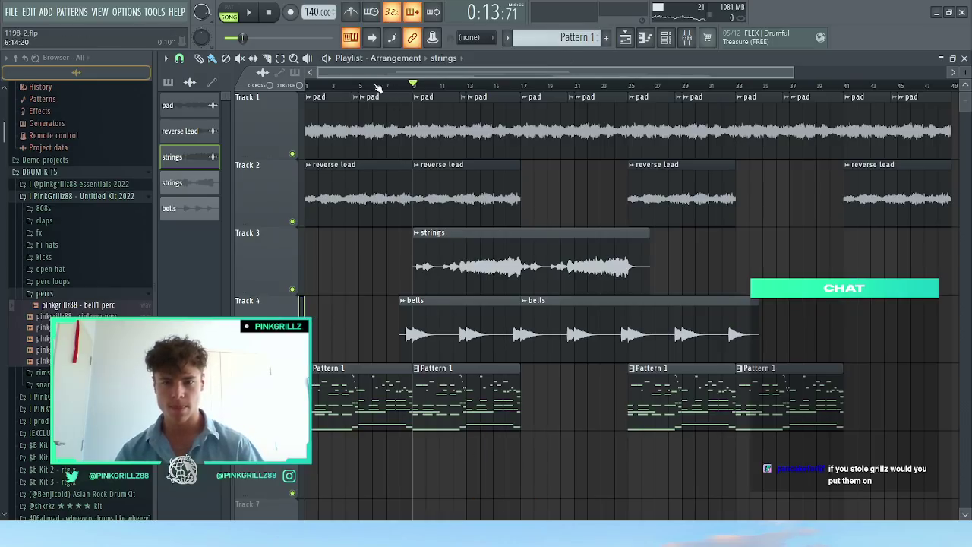
# Step: Play back the arrangement and review the renamed channels in the channel rack
pyautogui.press('space')
pyautogui.press('F6')
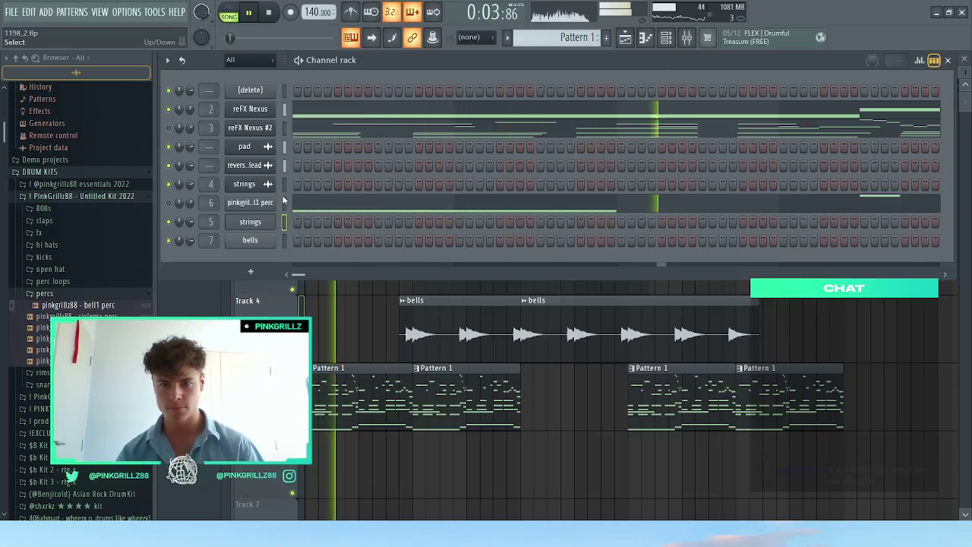
pyautogui.press('F6')
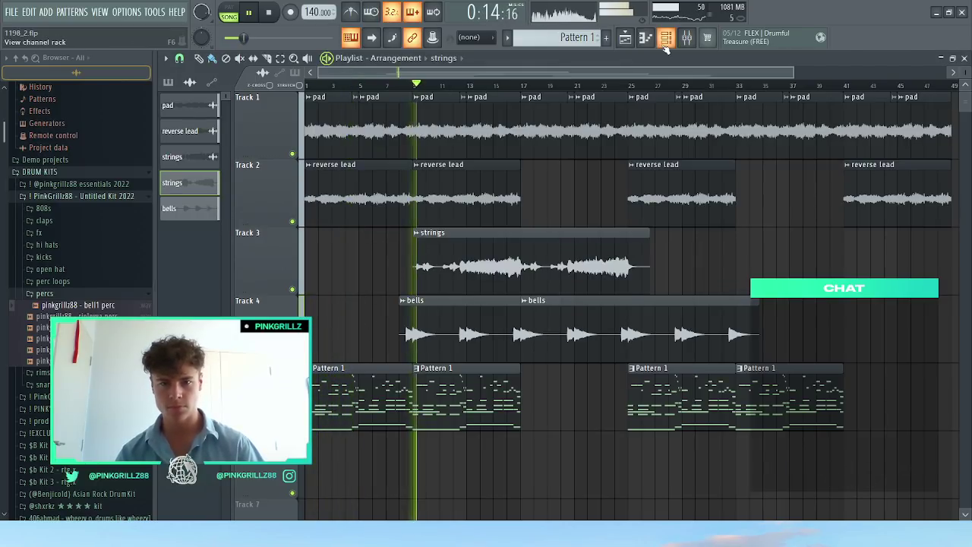
# Step: Delete the duplicate strings channel on mixer track 4 from the channel rack and resume playback of the arrangement
pyautogui.press('F6')
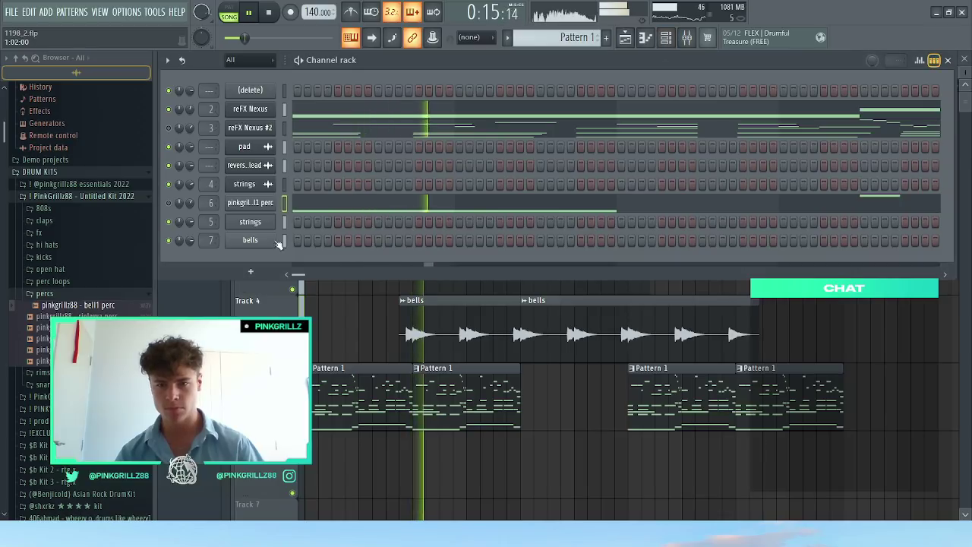
pyautogui.click(266, 186)
pyautogui.click(268, 188)
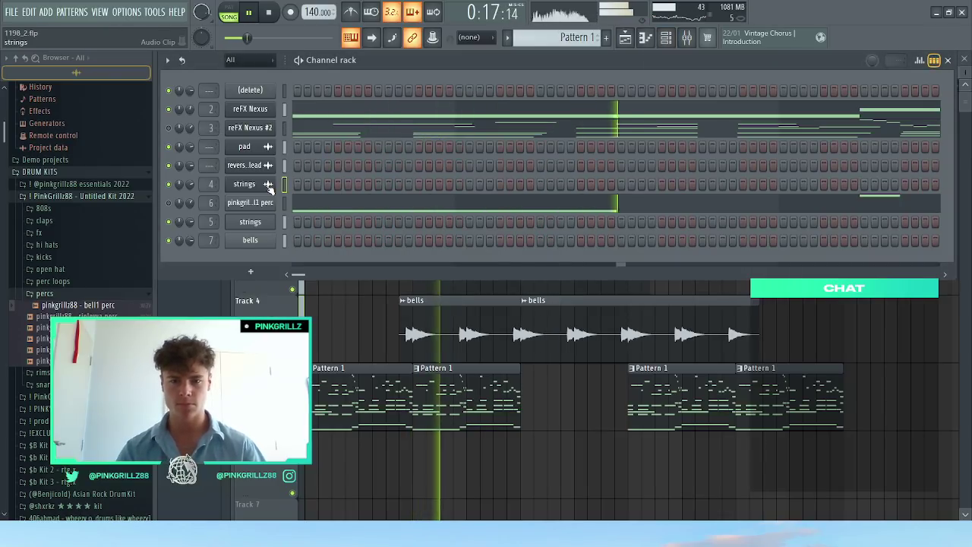
pyautogui.press('space')
pyautogui.rightClick(269, 187)
pyautogui.press('d')
pyautogui.press('Return')
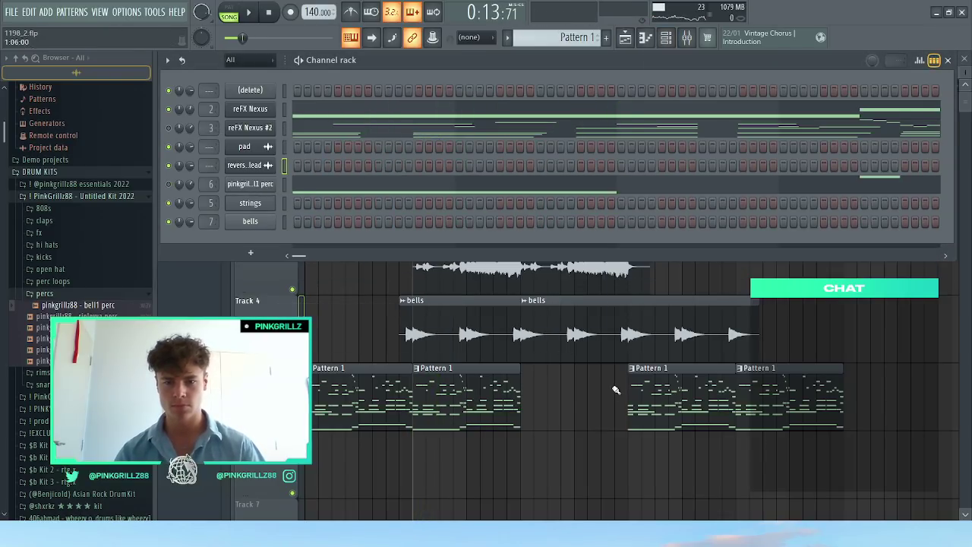
pyautogui.press('F6')
pyautogui.press('space')
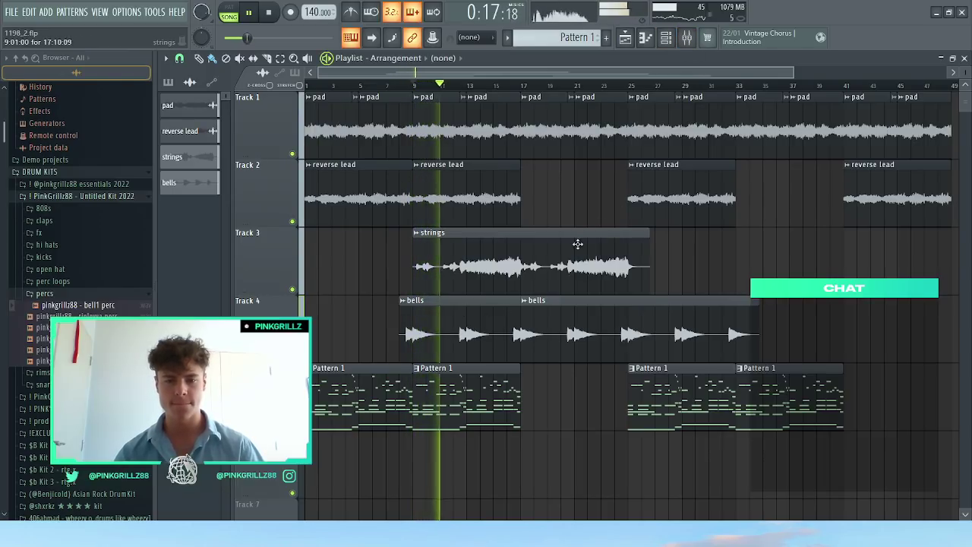
# Step: Check the bells audio clip's channel settings and save the project
pyautogui.click(462, 309)
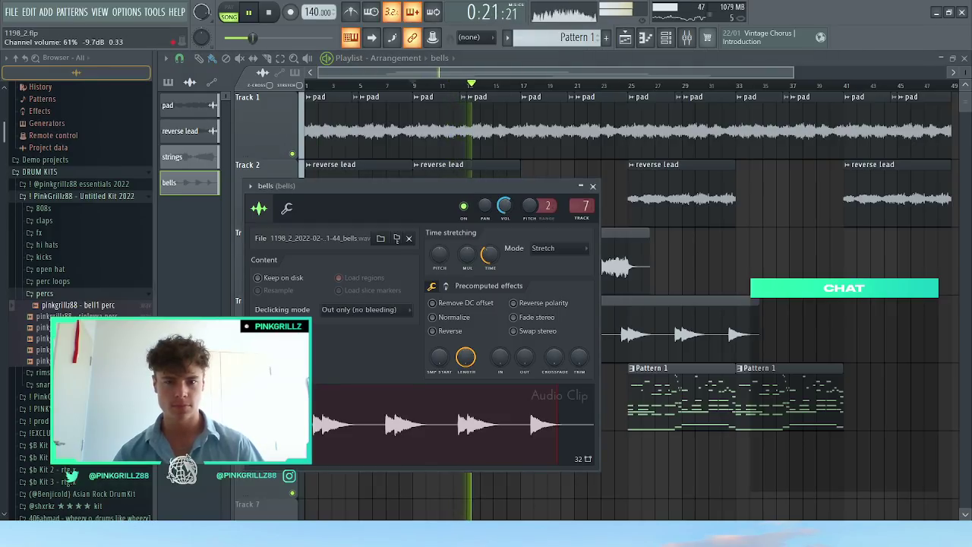
pyautogui.click(593, 187)
pyautogui.click(666, 37)
pyautogui.hotkey('ctrl', 's')
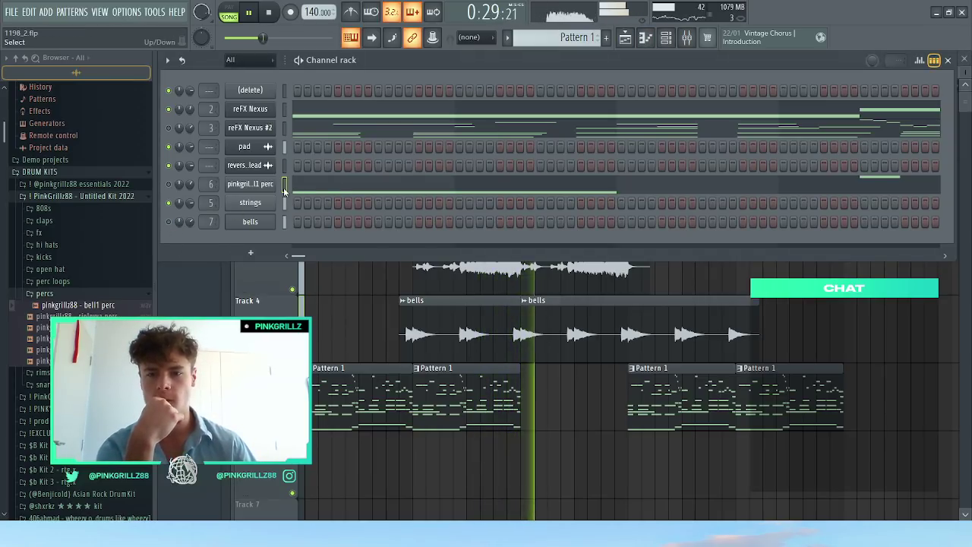
# Step: Delete the pinkgrillz88 - bell1 perc channel from the channel rack
pyautogui.click(284, 186)
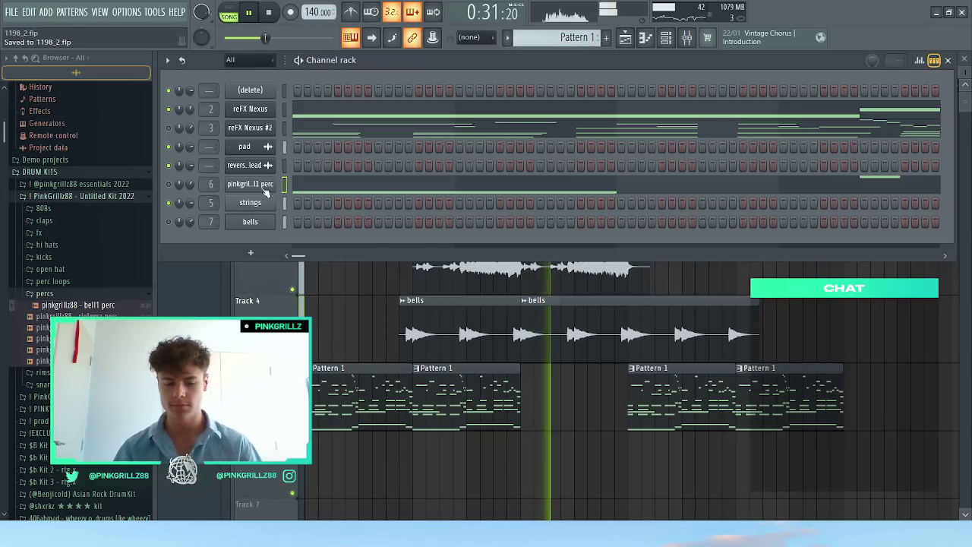
pyautogui.rightClick(266, 188)
pyautogui.press('d')
pyautogui.press('Return')
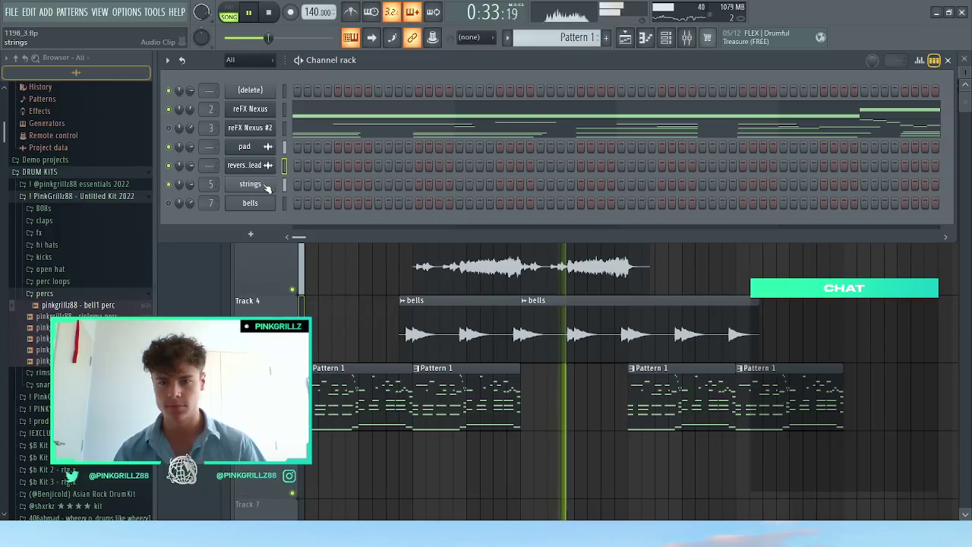
# Step: Copy the reFX Nexus #2 notes into the (delete) channel and delete the reFX Nexus #2 channel
pyautogui.click(285, 127)
pyautogui.click(285, 90)
pyautogui.hotkey('ctrl', 'v')
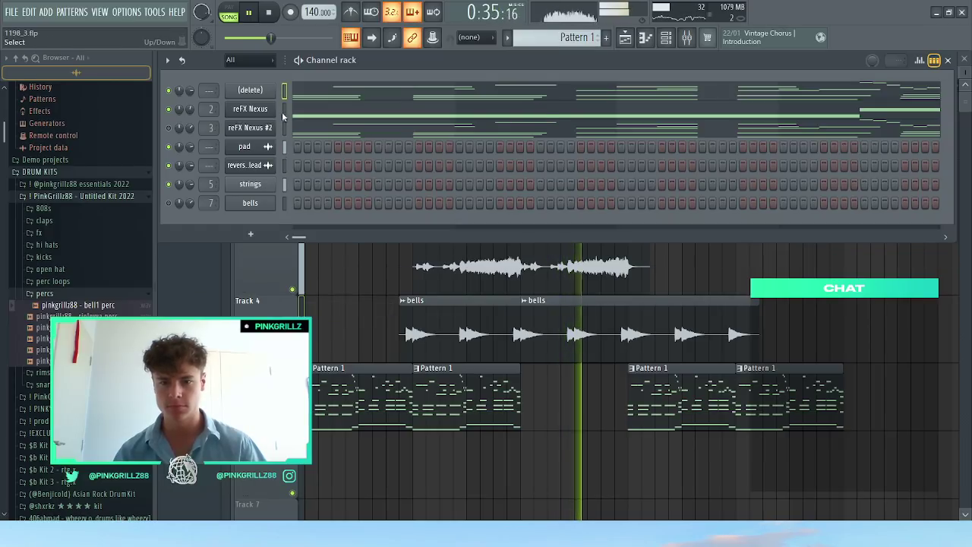
pyautogui.rightClick(266, 129)
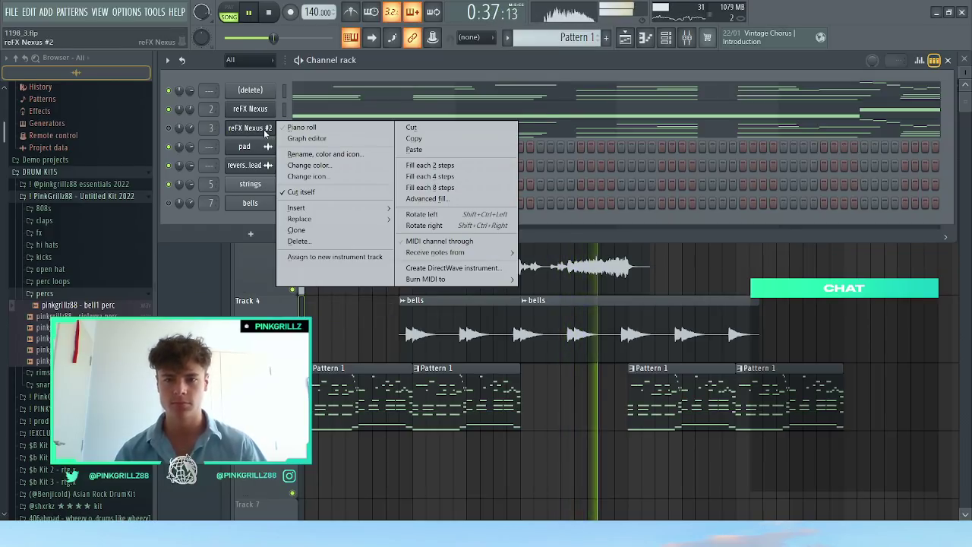
pyautogui.press('d')
# Step: Rename the remaining reFX Nexus channel as bass and save the project
pyautogui.rightClick(260, 121)
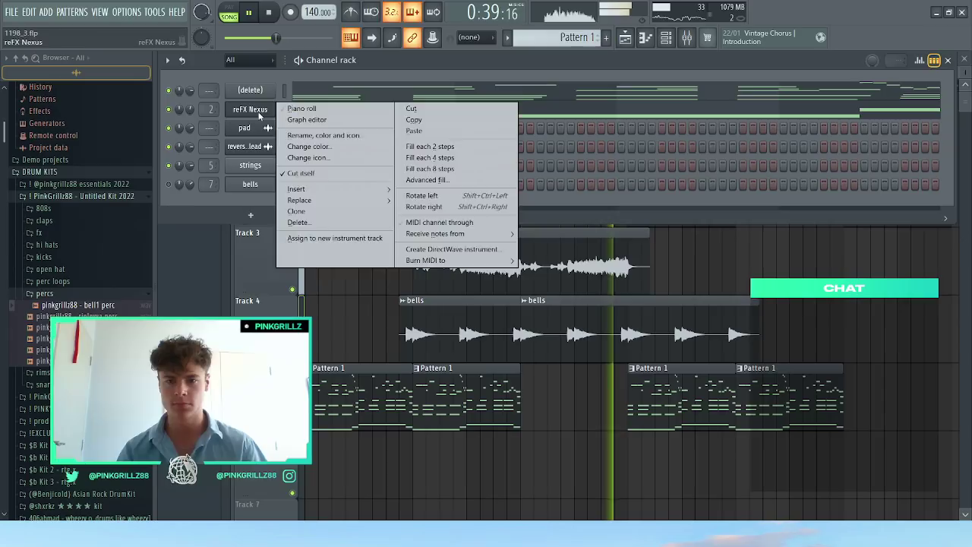
pyautogui.press('d')
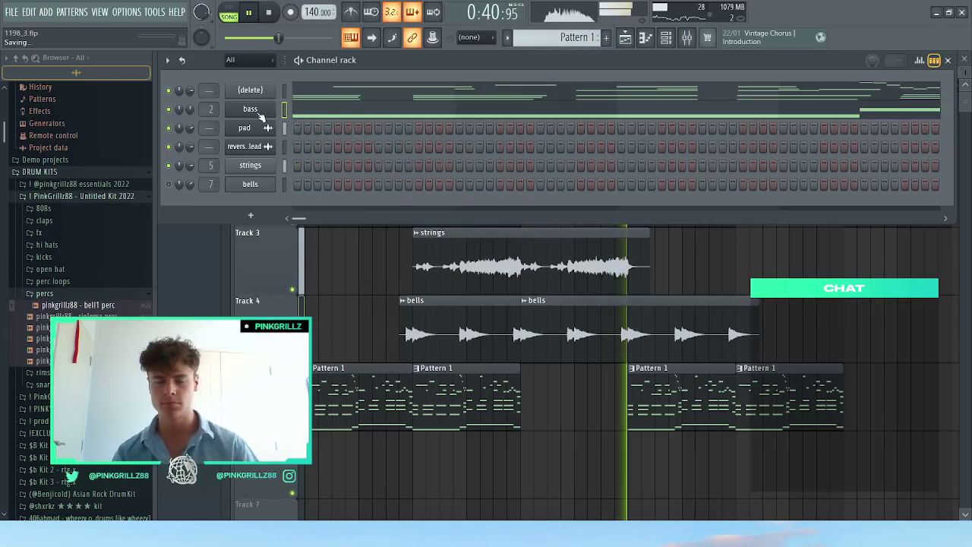
pyautogui.hotkey('ctrl', 's')
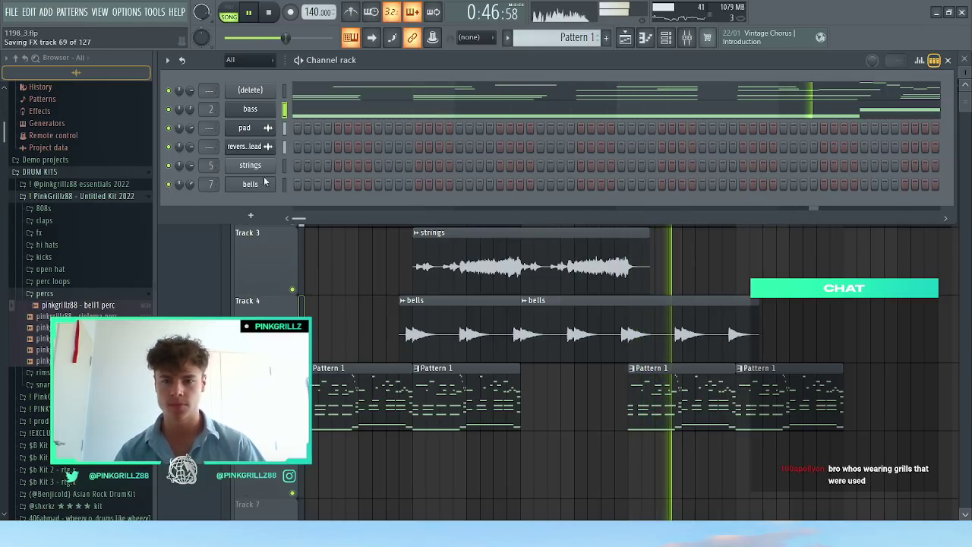
# Step: Reset the unused reFX Nexus #2 and lead mixer tracks to default
pyautogui.click(687, 37)
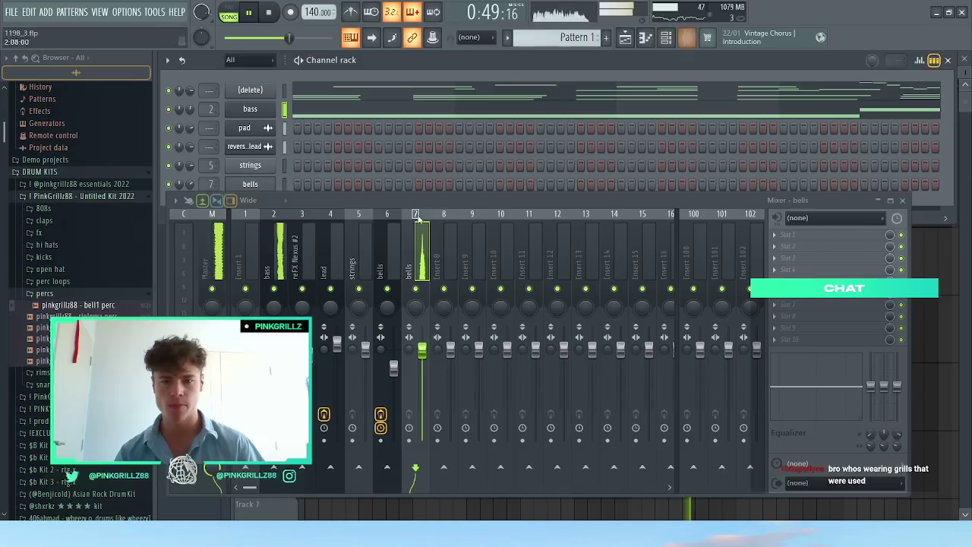
pyautogui.click(301, 256)
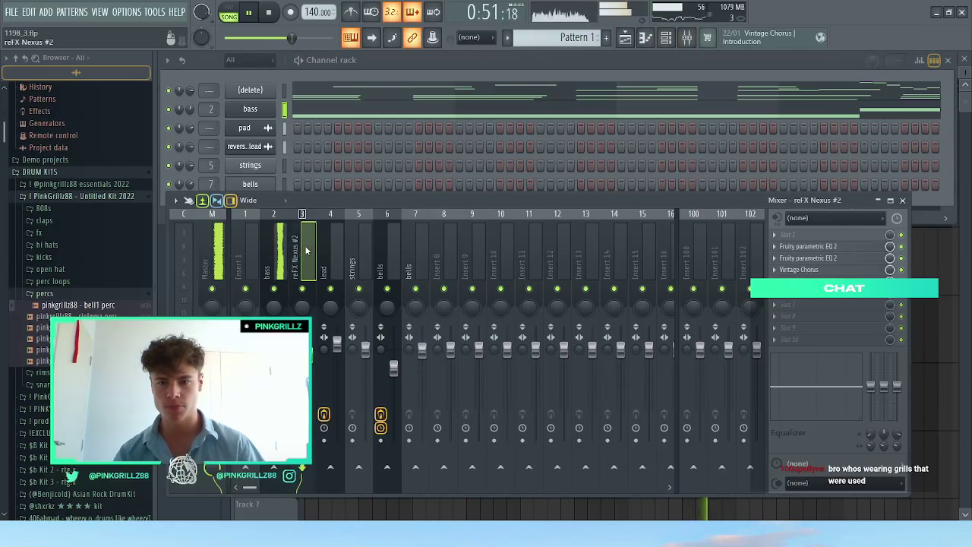
pyautogui.click(327, 246)
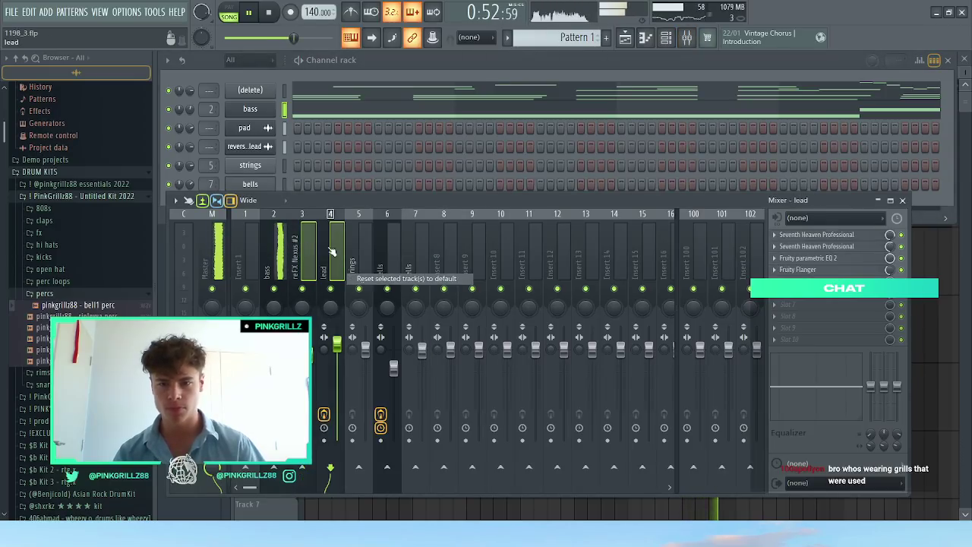
# Step: Save the effects chain of the bells mixer track 6 as the preset "drain bell fx" and check it in the preset list
pyautogui.click(389, 247)
pyautogui.rightClick(392, 248)
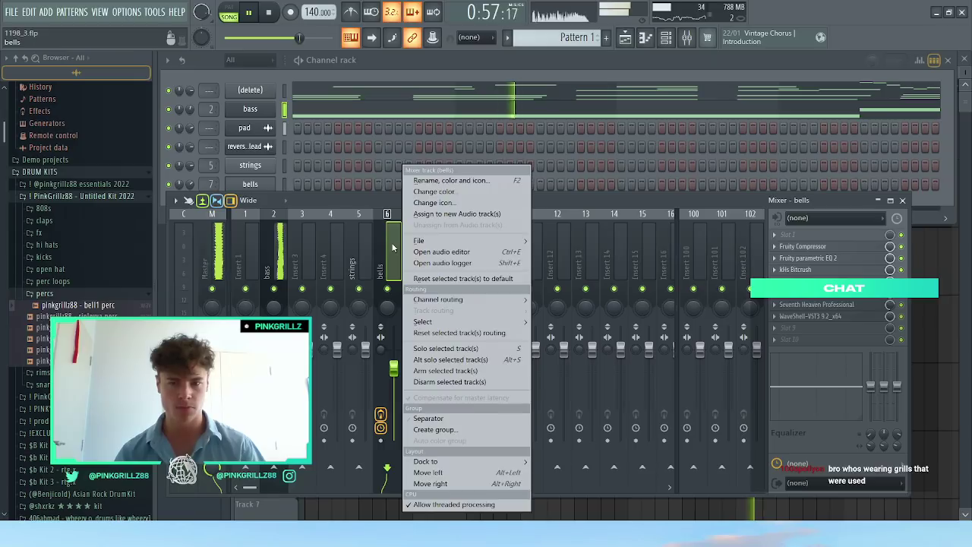
pyautogui.press('t')
pyautogui.rightClick(393, 248)
pyautogui.moveTo(426, 240)
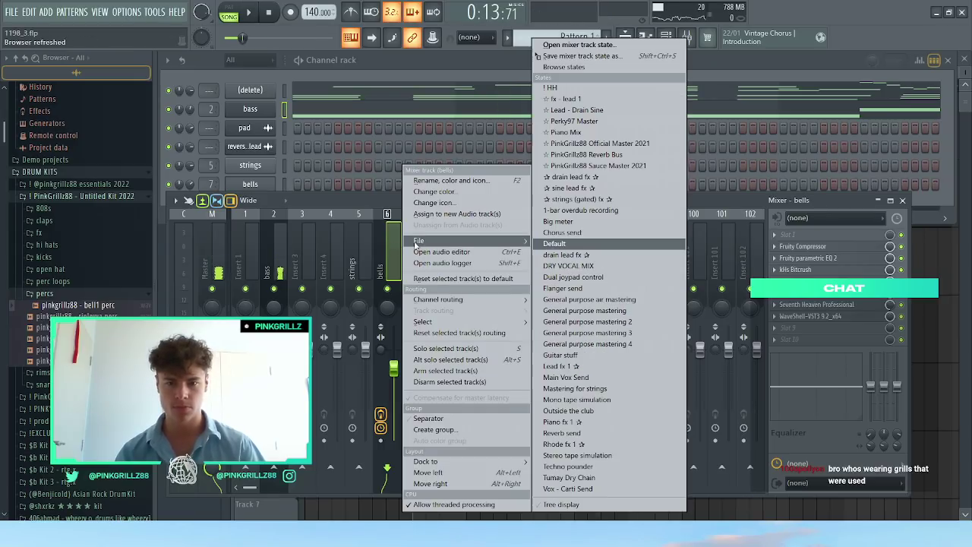
pyautogui.click(596, 57)
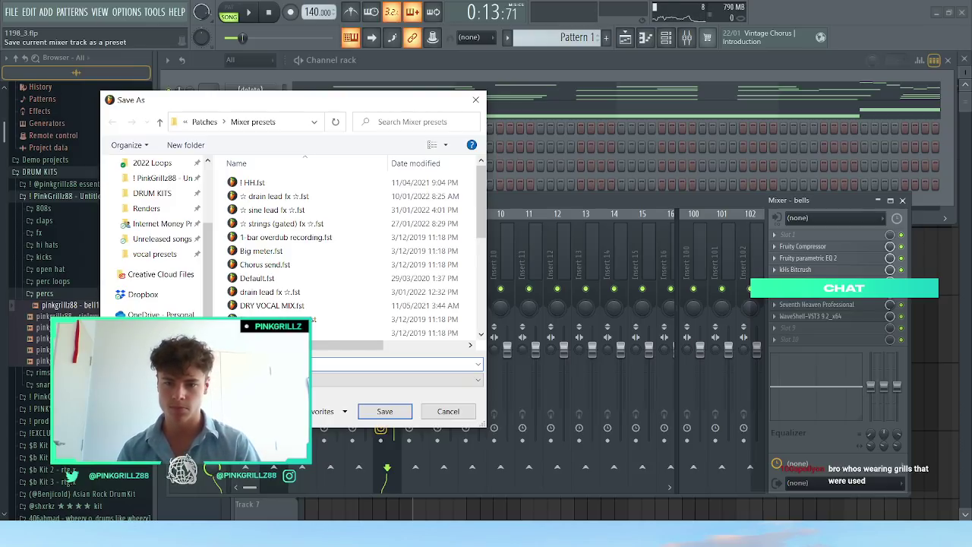
pyautogui.press('Return')
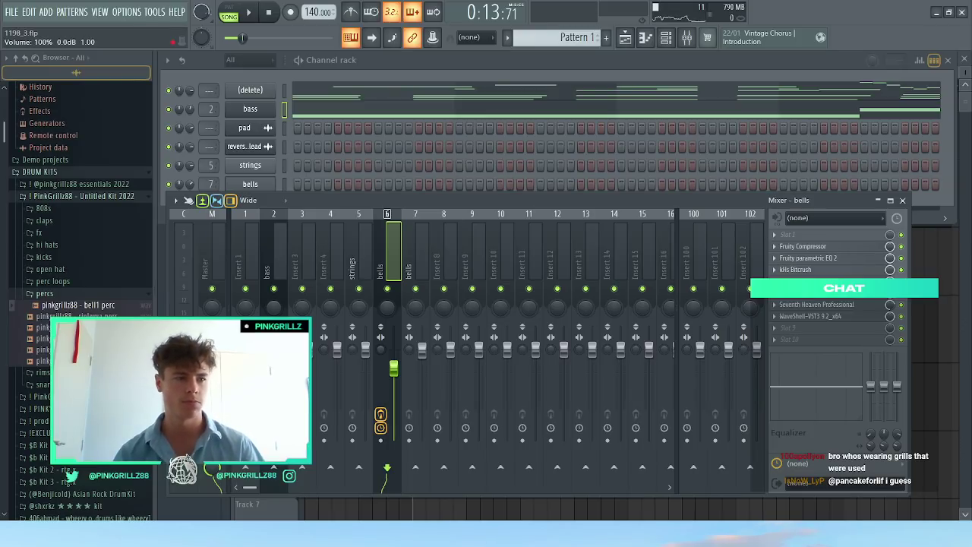
pyautogui.rightClick(389, 242)
pyautogui.moveTo(417, 242)
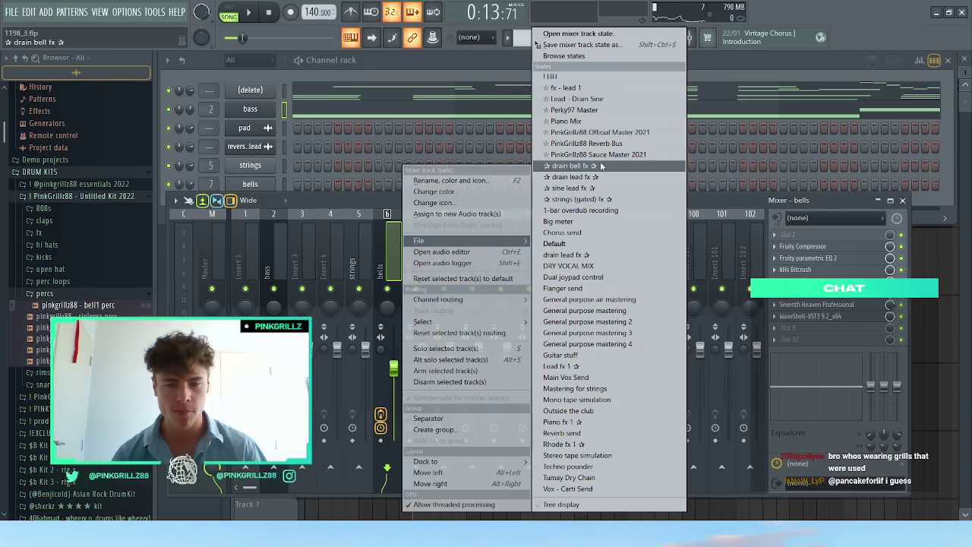
pyautogui.click(373, 272)
pyautogui.click(395, 263)
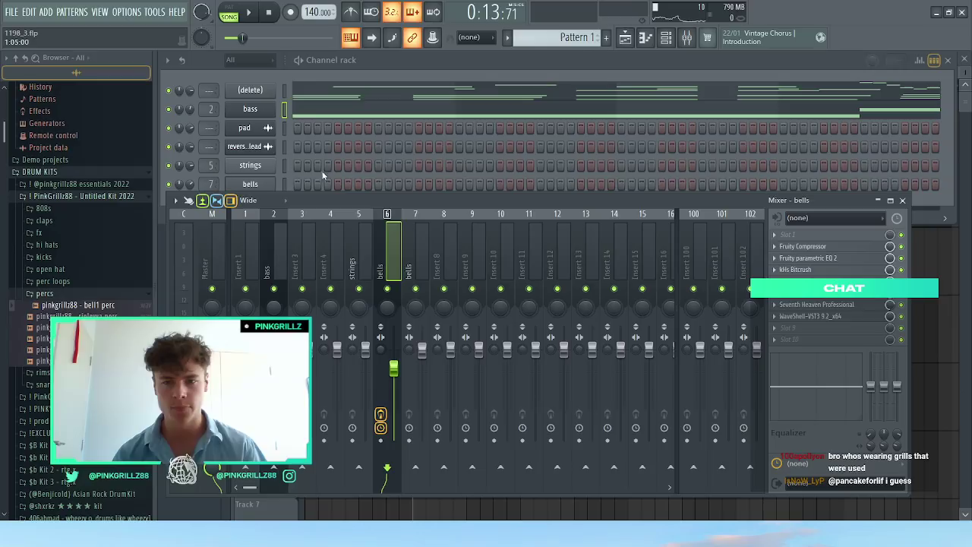
# Step: Move the bass mixer track to slot 1 and route the pad and reverse lead channels to mixer tracks 2 and 3
pyautogui.click(276, 240)
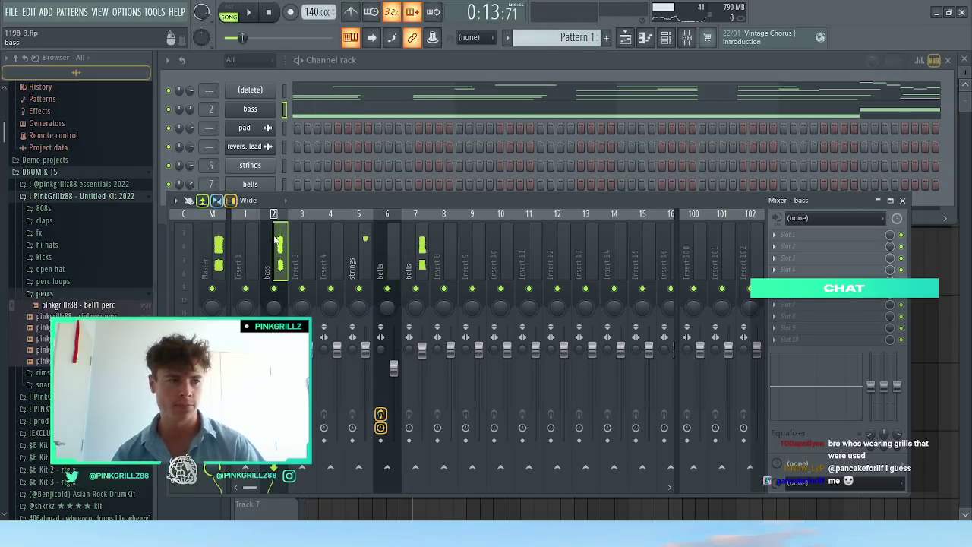
pyautogui.hotkey('alt', 'Left')
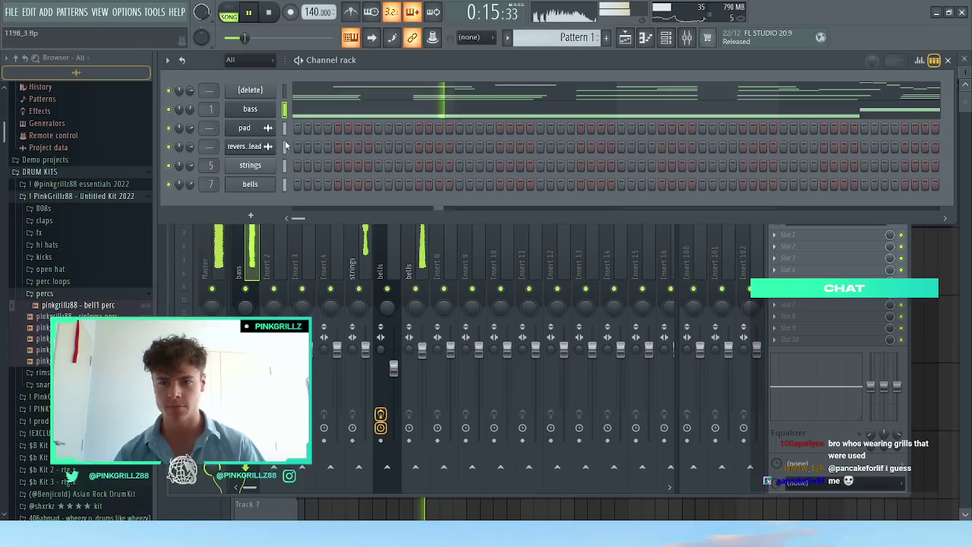
pyautogui.click(276, 245)
pyautogui.press('space')
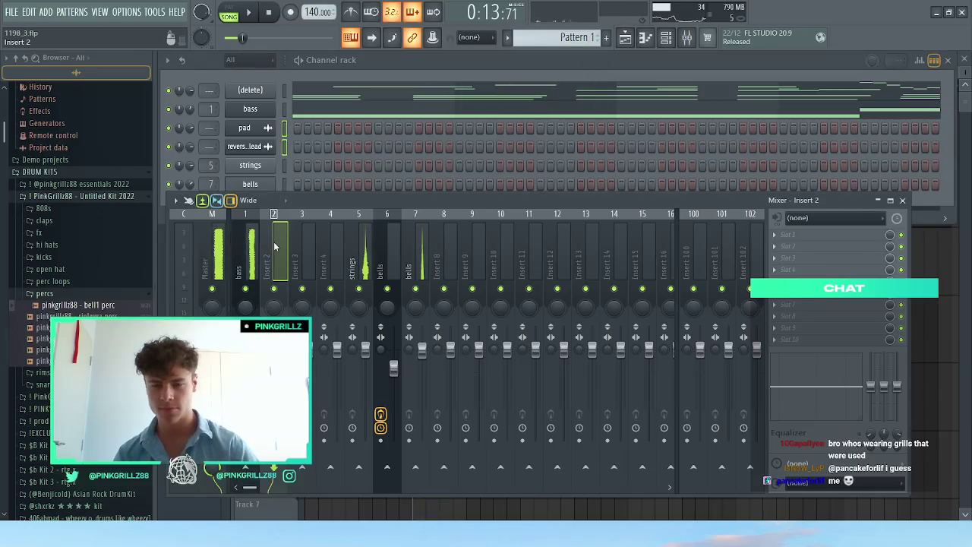
pyautogui.hotkey('ctrl', 'l')
pyautogui.press('space')
# Step: Move the strings mixer track into slot 4, right after the reverse lead
pyautogui.click(360, 263)
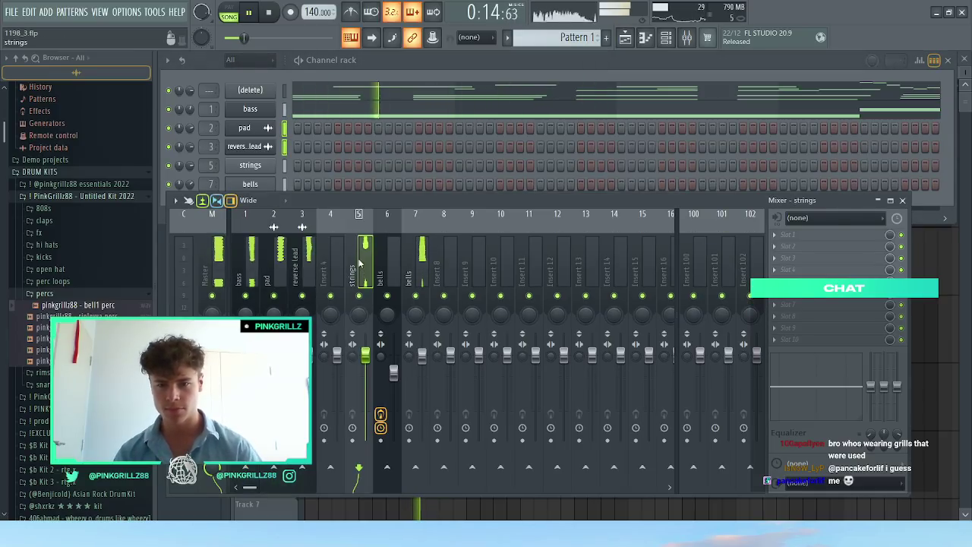
pyautogui.hotkey('alt', 'Left')
pyautogui.hotkey('alt', 'Left')
pyautogui.press('Right')
pyautogui.hotkey('alt', 'Left')
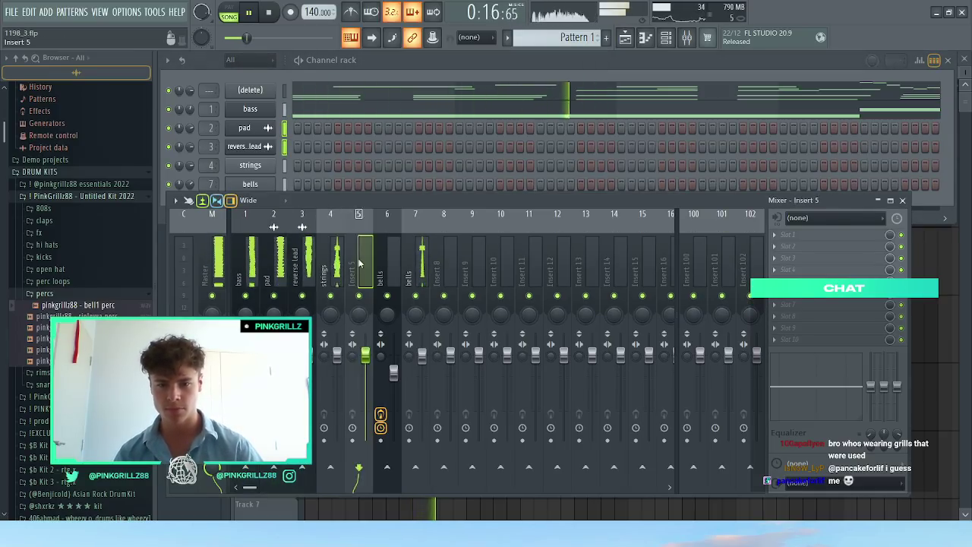
# Step: Stop playback and reset the unused bells mixer track 6, which holds the effects chain, to default
pyautogui.click(393, 264)
pyautogui.press('space')
pyautogui.rightClick(395, 263)
pyautogui.click(419, 278)
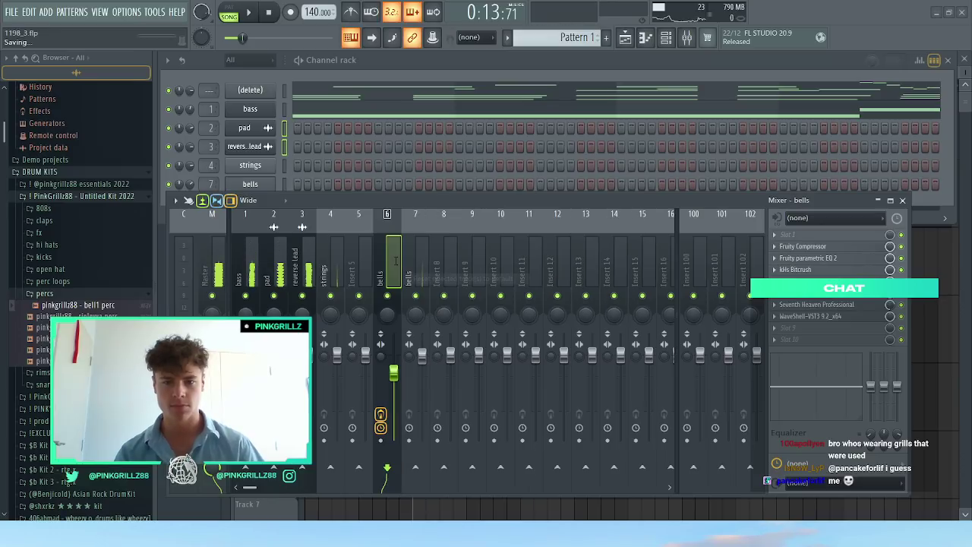
# Step: Move the remaining bells mixer track to slot 5 and play the arrangement
pyautogui.click(423, 254)
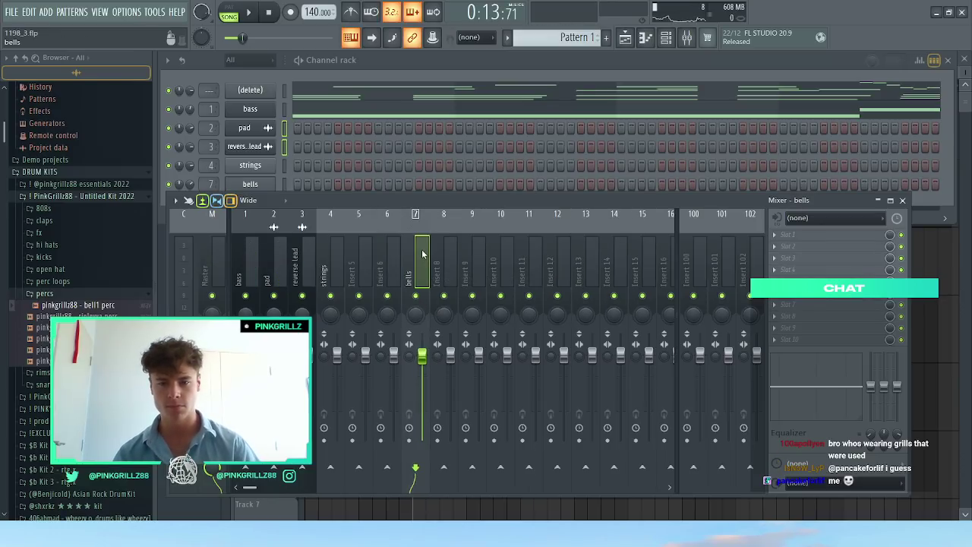
pyautogui.hotkey('alt', 'Left')
pyautogui.hotkey('alt', 'Left')
pyautogui.press('space')
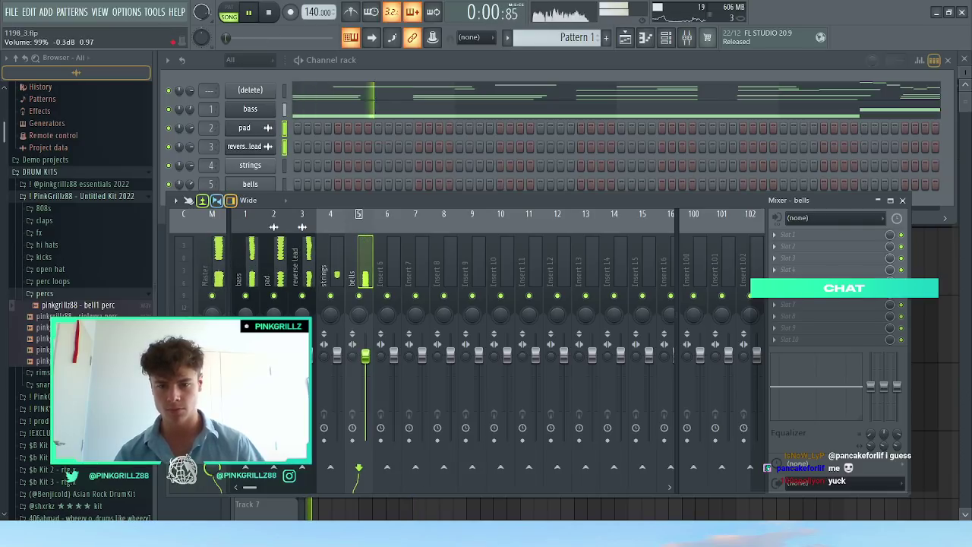
# Step: Review the reordered mixer tracks, the playlist and the channel rack while the arrangement plays
pyautogui.click(264, 270)
pyautogui.click(245, 269)
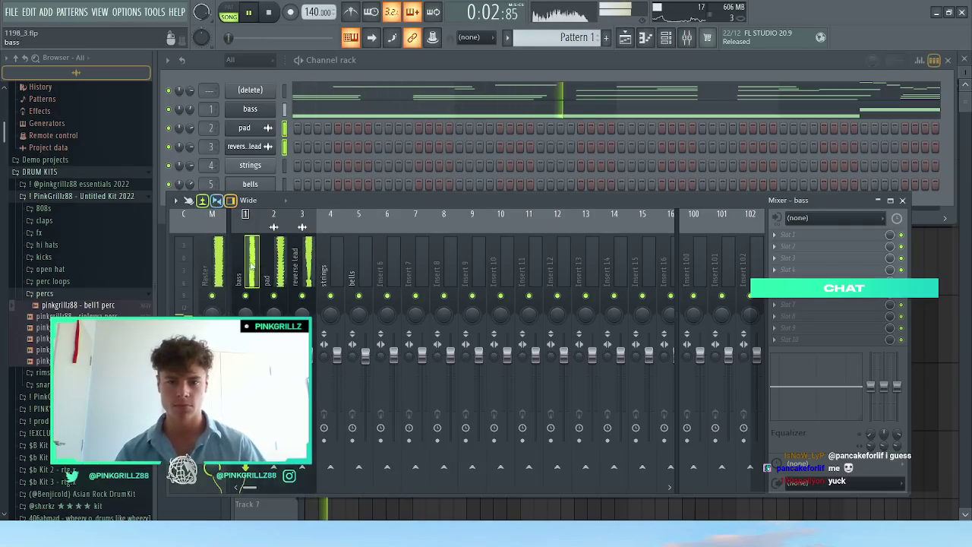
pyautogui.press('F12')
pyautogui.click(626, 40)
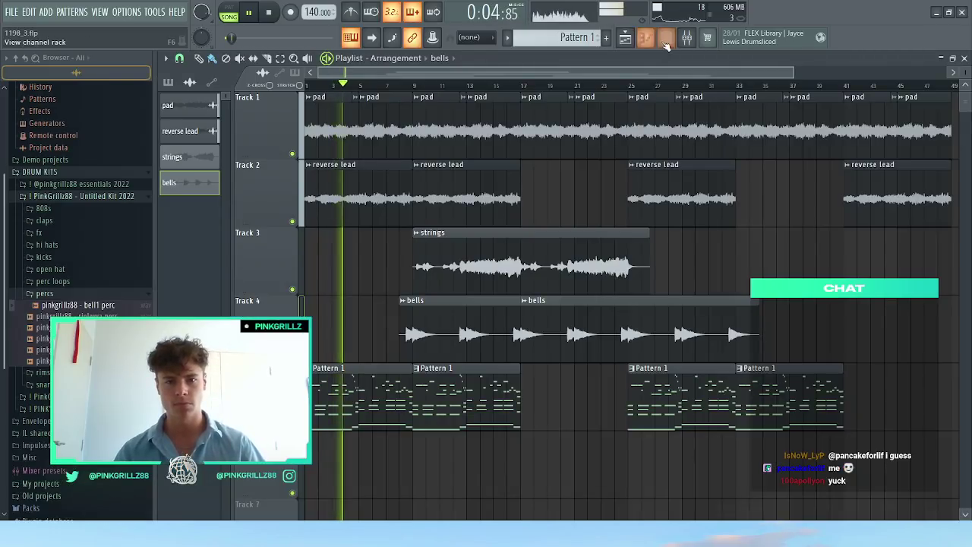
pyautogui.click(665, 38)
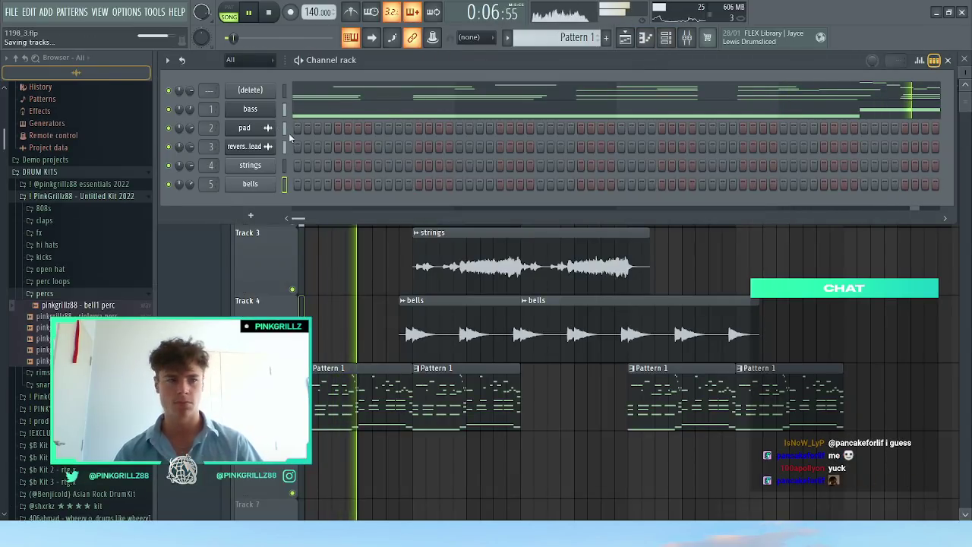
# Step: Collapse the percs folder of the PinkGrillz88 - Untitled Kit 2022 in the browser and save the project
pyautogui.click(114, 294)
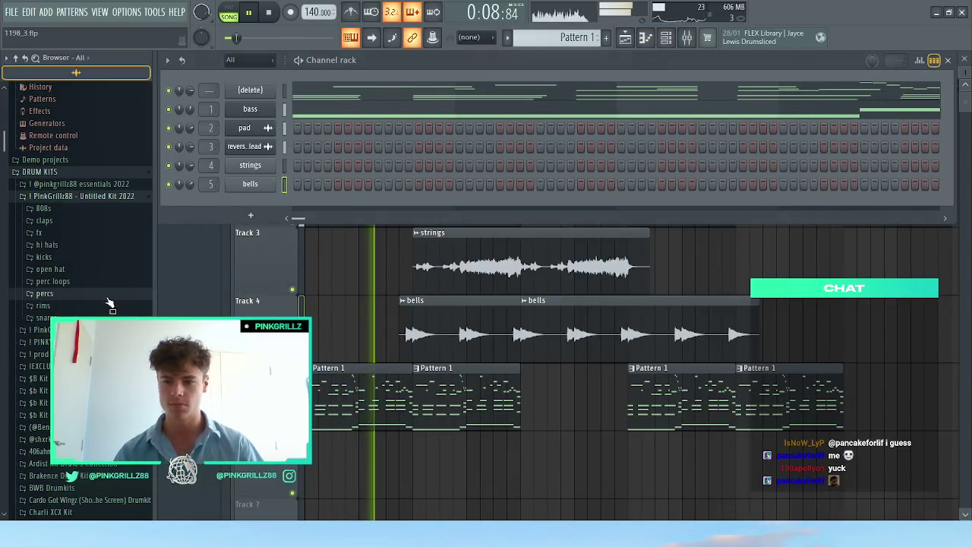
pyautogui.click(72, 198)
pyautogui.hotkey('ctrl', 's')
pyautogui.click(74, 199)
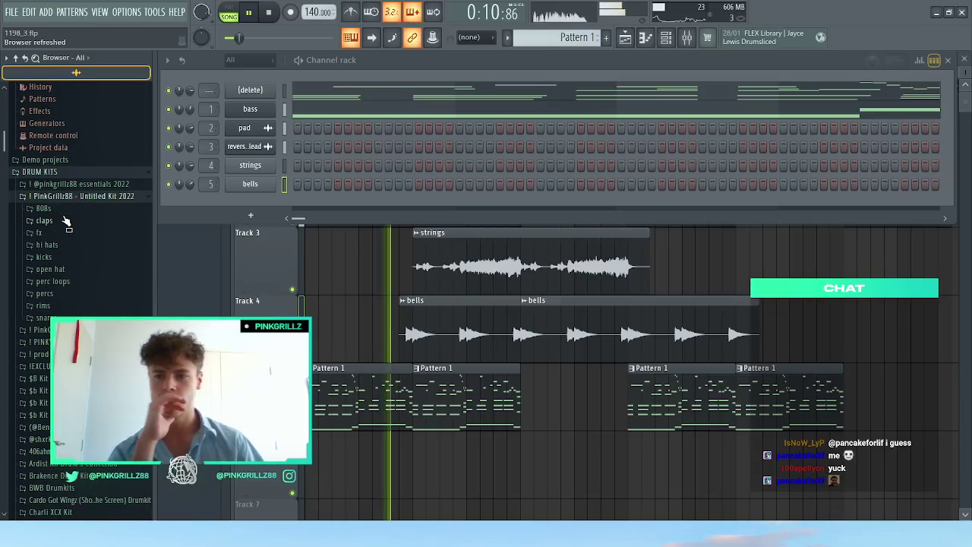
pyautogui.click(72, 196)
pyautogui.click(73, 185)
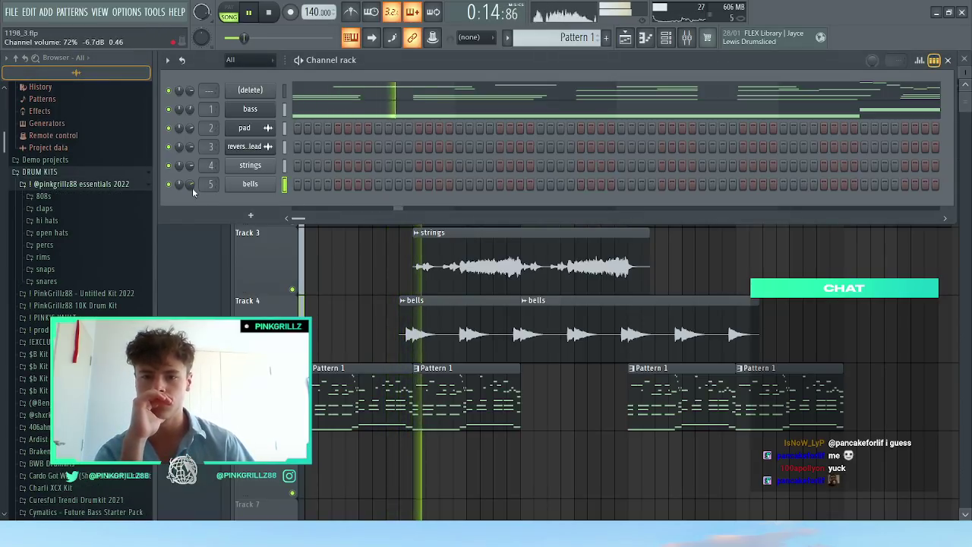
# Step: Lower the volume fader of the bells mixer track slightly while the arrangement plays
pyautogui.click(686, 37)
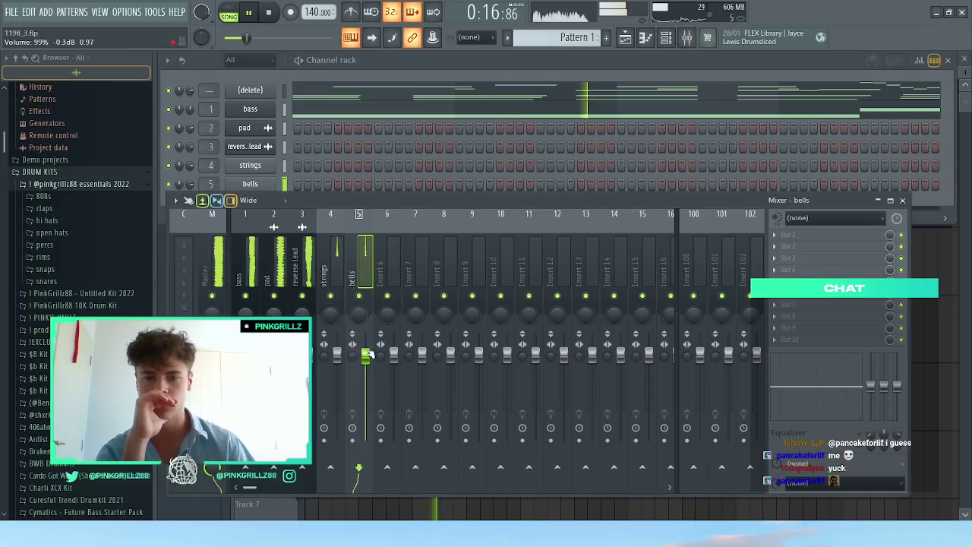
pyautogui.rightClick(368, 354)
pyautogui.click(380, 328)
pyautogui.moveTo(367, 354); pyautogui.dragTo(369, 366)
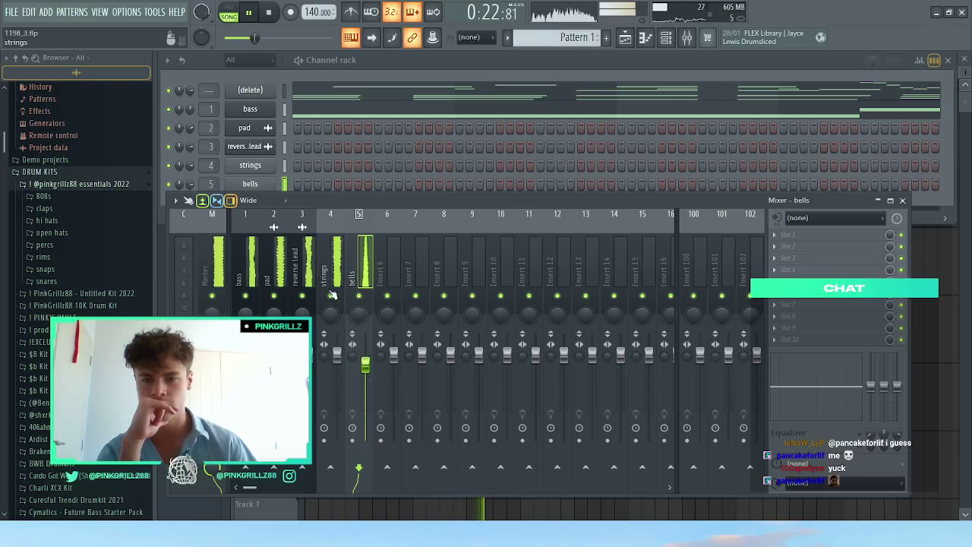
# Step: Select the strings channel and close the playlist and mixer so only the channel rack stays open
pyautogui.click(297, 263)
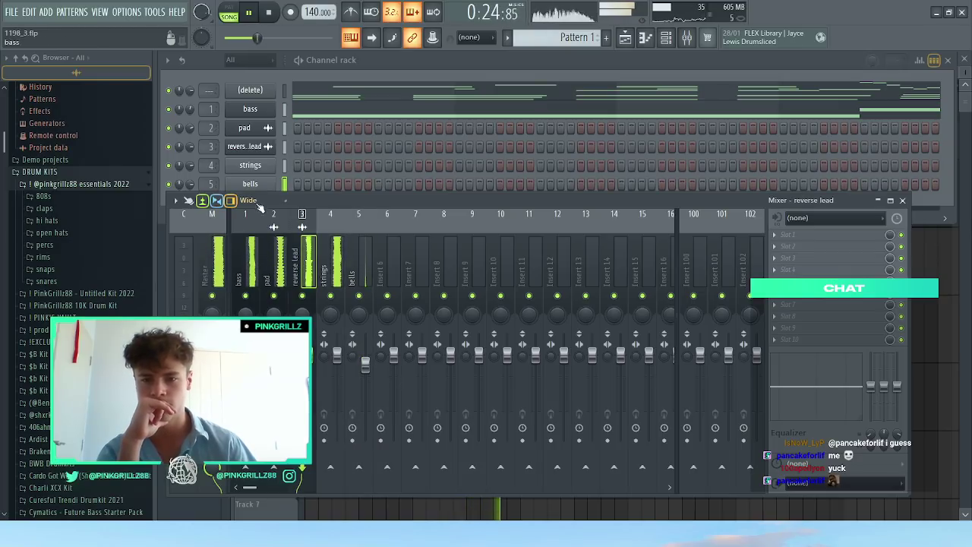
pyautogui.click(284, 165)
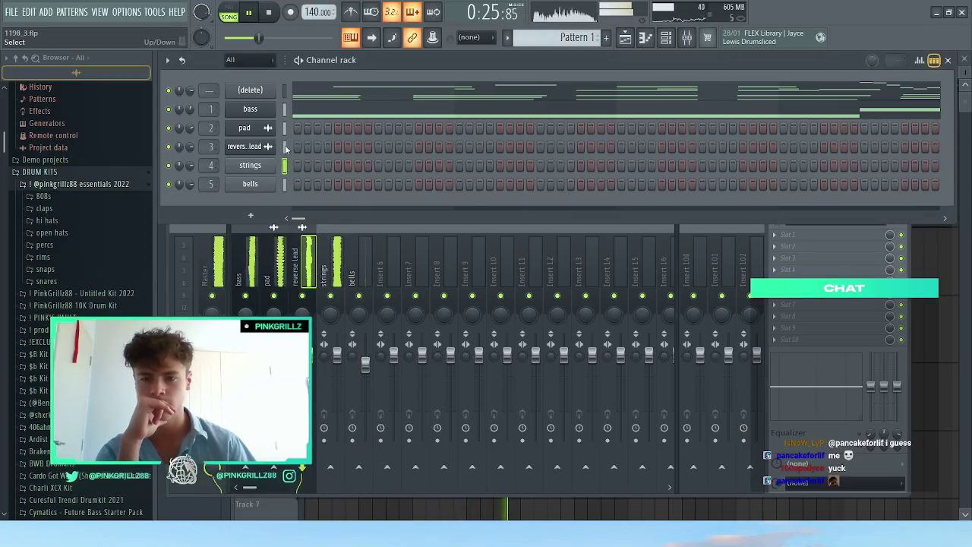
pyautogui.click(632, 38)
pyautogui.click(632, 38)
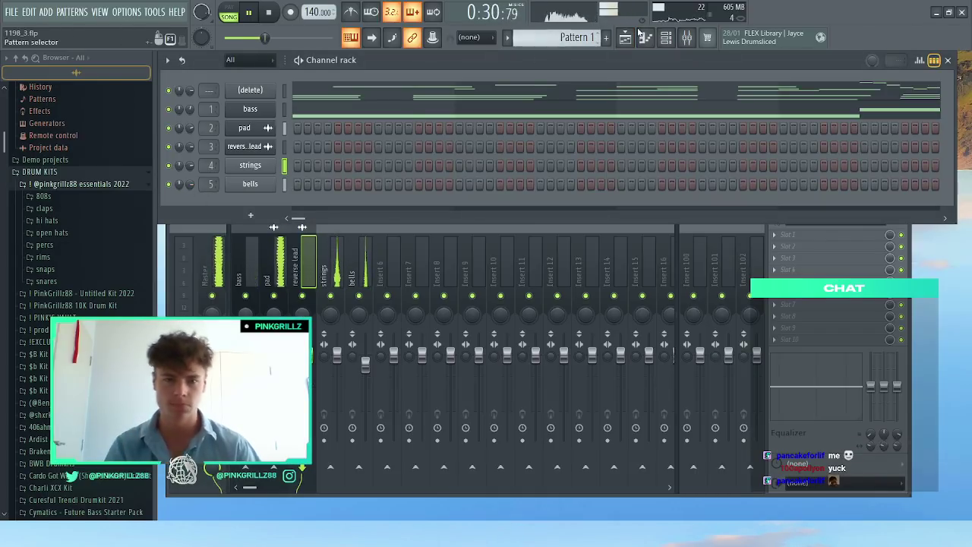
pyautogui.press('F12')
pyautogui.click(668, 39)
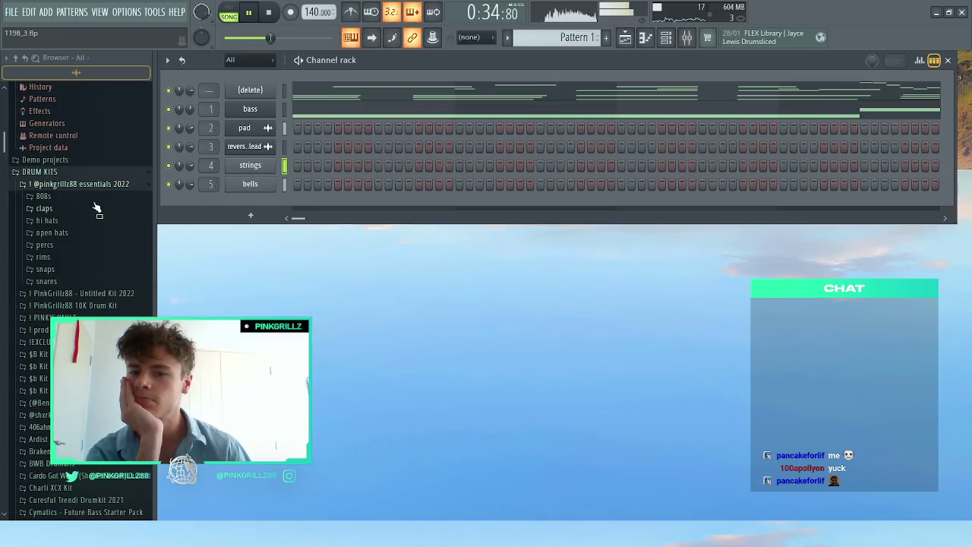
# Step: Look through the claps, hi hats and open hats folders of the essentials kit and turn on the metronome
pyautogui.click(61, 210)
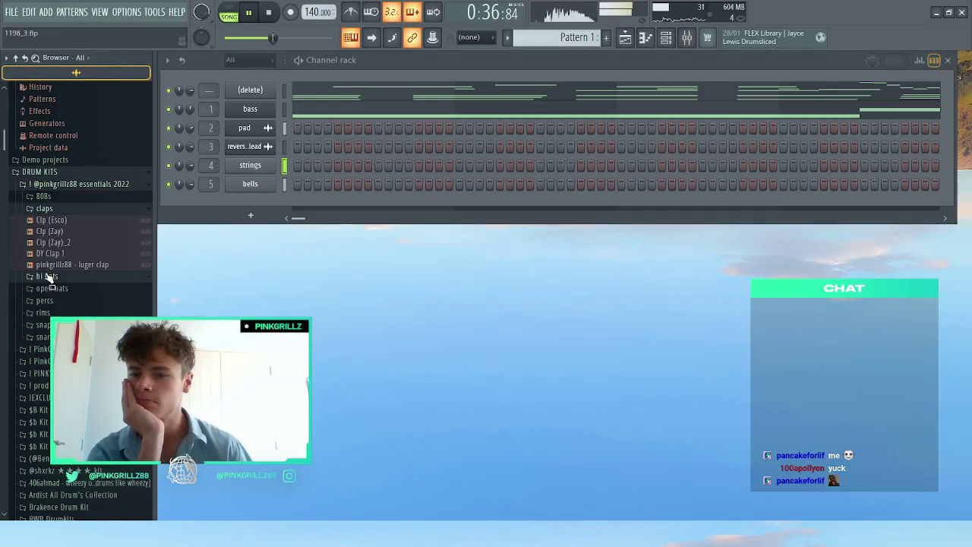
pyautogui.click(47, 276)
pyautogui.click(46, 208)
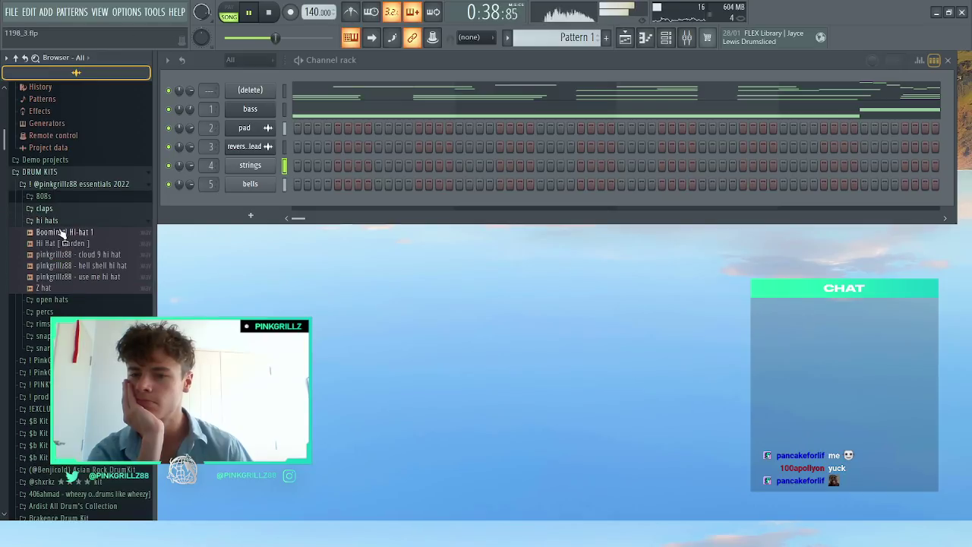
pyautogui.click(66, 221)
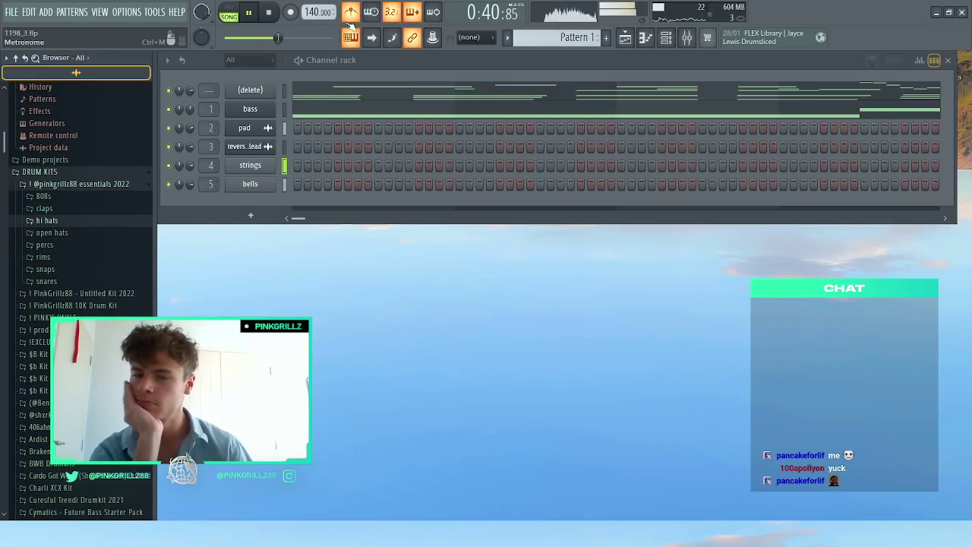
pyautogui.click(83, 233)
pyautogui.click(76, 234)
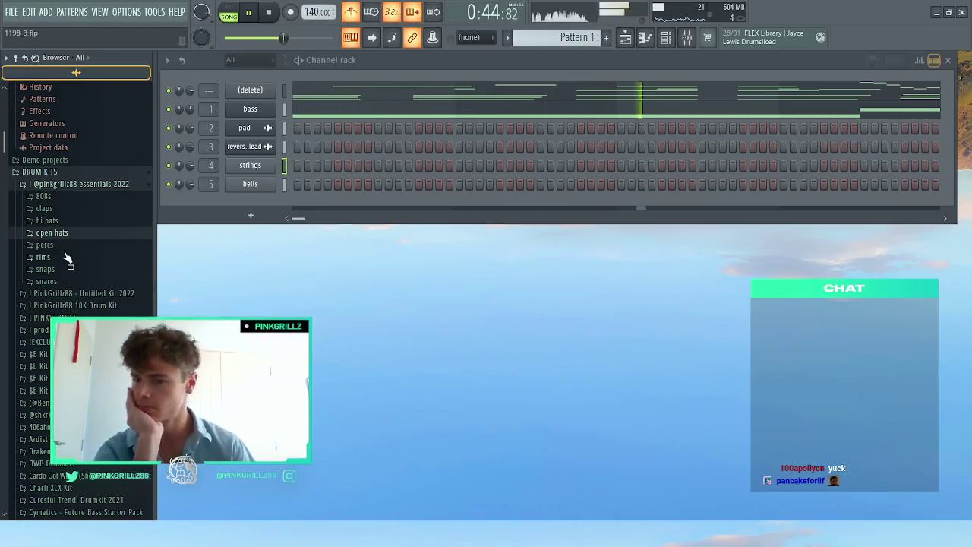
# Step: Audition the rims and snaps of the essentials 2022 kit and expand its snares folder
pyautogui.click(66, 258)
pyautogui.click(65, 257)
pyautogui.click(65, 257)
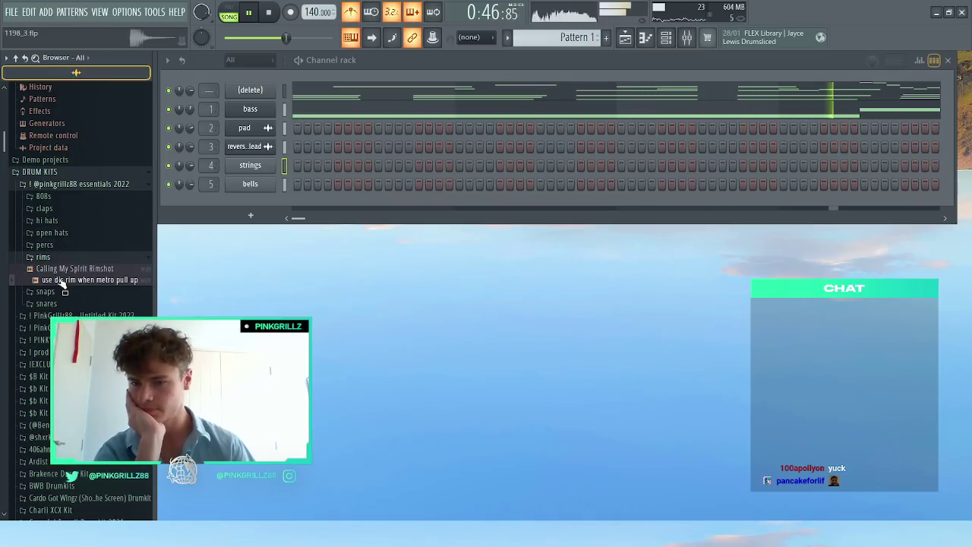
pyautogui.click(52, 257)
pyautogui.click(52, 270)
pyautogui.click(51, 269)
pyautogui.click(49, 281)
pyautogui.click(47, 270)
pyautogui.click(46, 294)
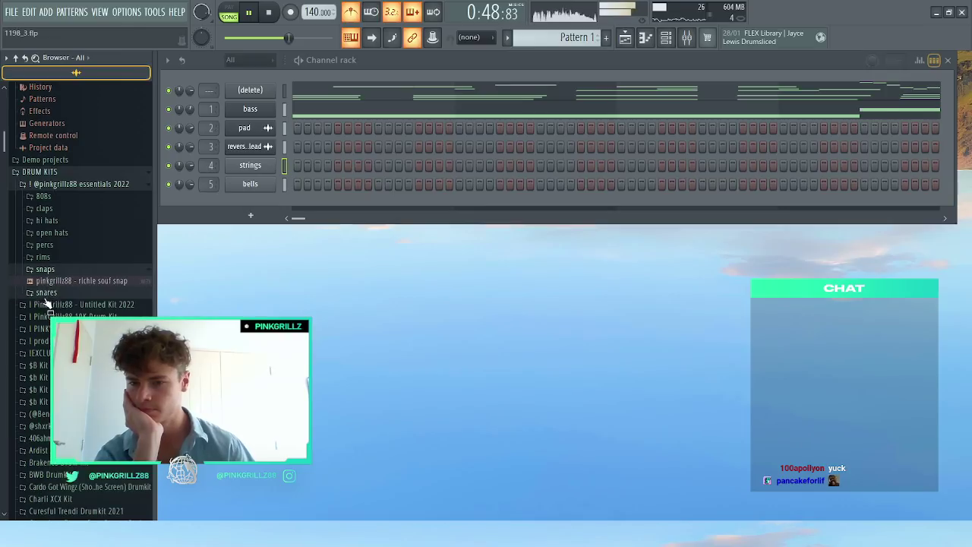
pyautogui.click(46, 293)
# Step: Mute the bells channel and audition several snare samples against the playing arrangement
pyautogui.click(169, 184)
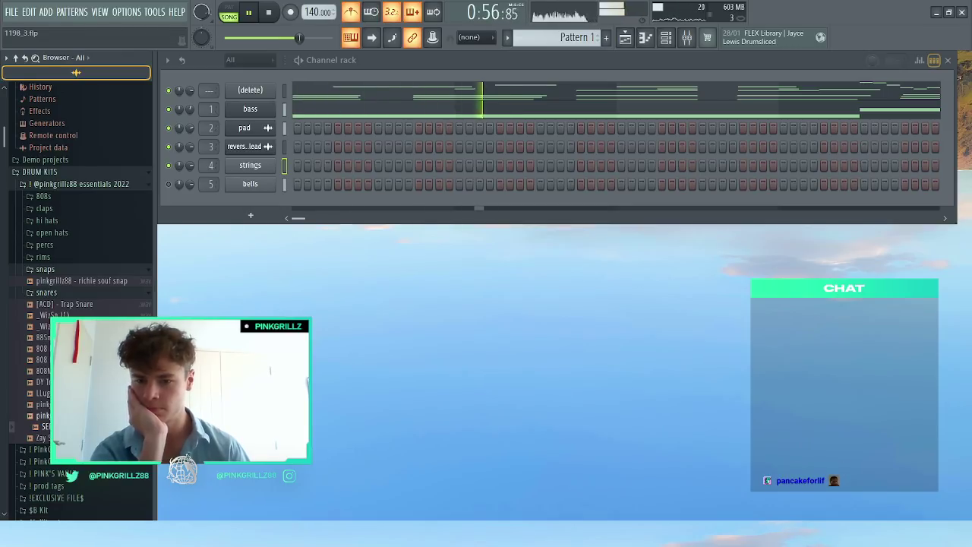
pyautogui.click(83, 415)
pyautogui.click(84, 404)
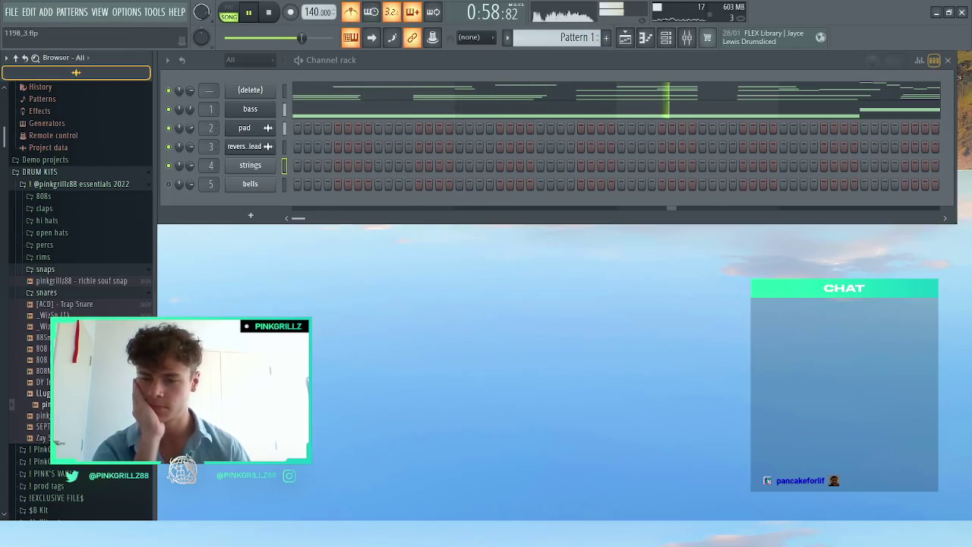
pyautogui.click(69, 304)
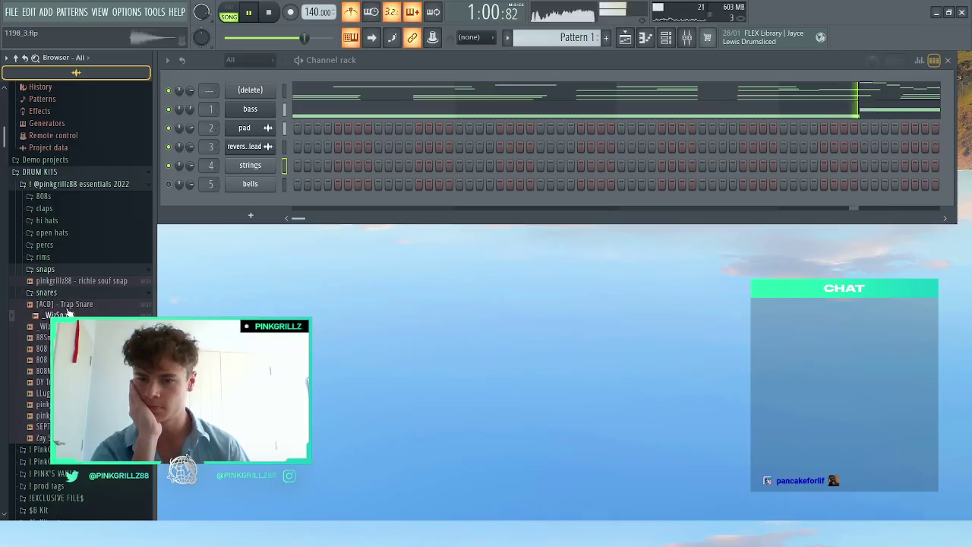
pyautogui.click(69, 314)
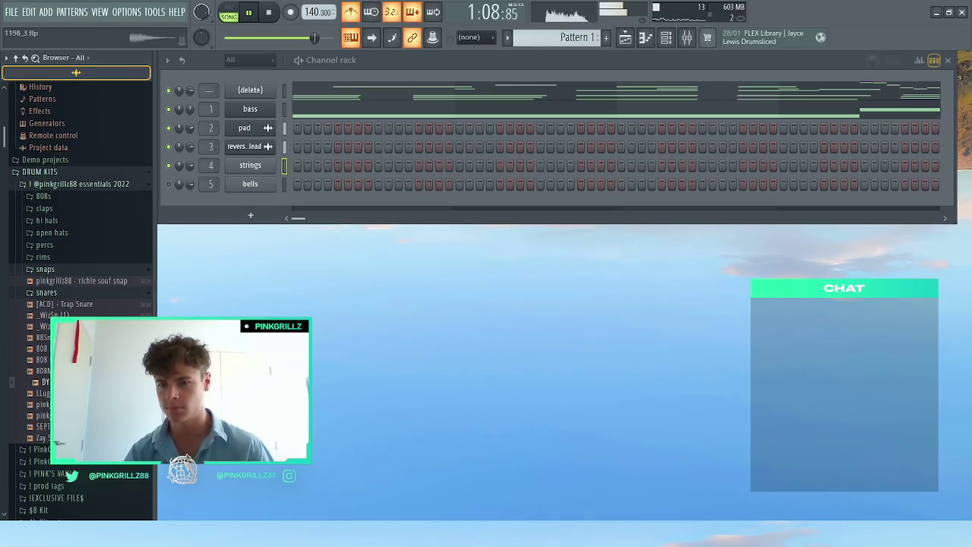
# Step: Add the LLugerSN snare as a new channel and replace its sample with 88Snare
pyautogui.moveTo(42, 382); pyautogui.dragTo(197, 211)
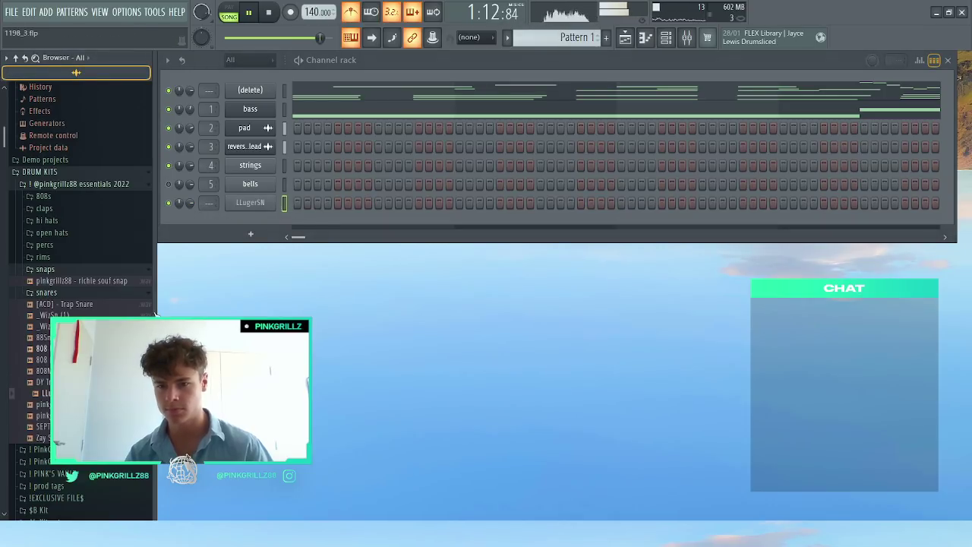
pyautogui.moveTo(49, 337); pyautogui.dragTo(250, 203)
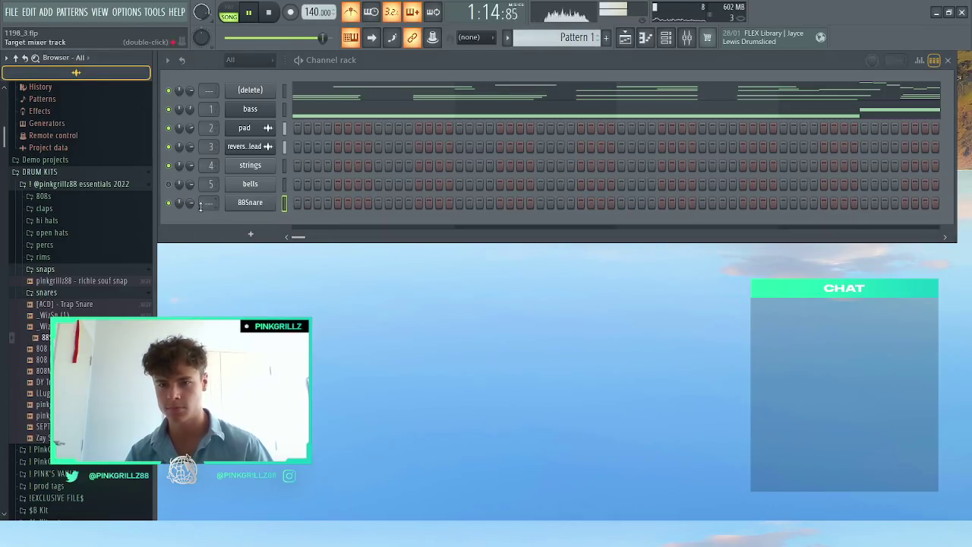
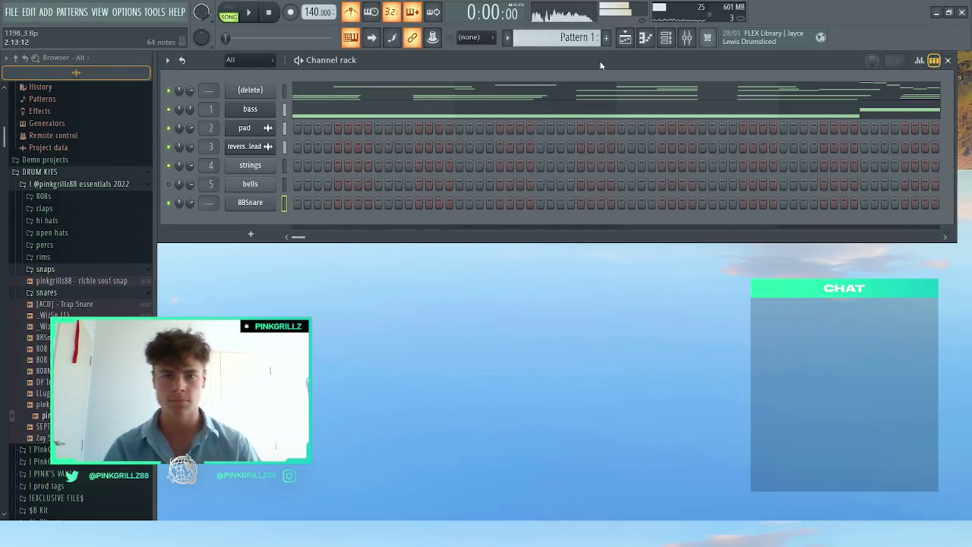
# Step: Create Pattern 2 with an 88Snare hit on step 9 and play the arrangement in the playlist
pyautogui.press('F4')
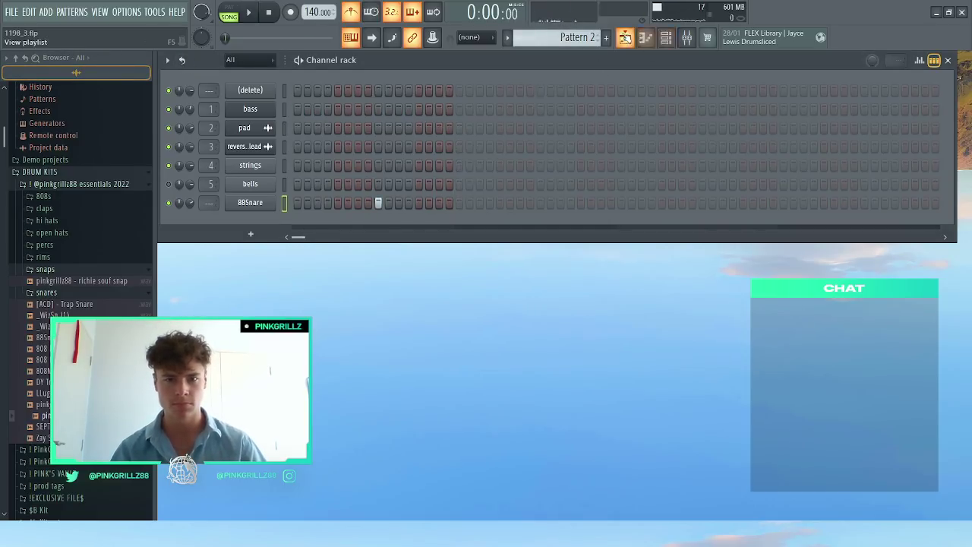
pyautogui.press('F5')
pyautogui.press('space')
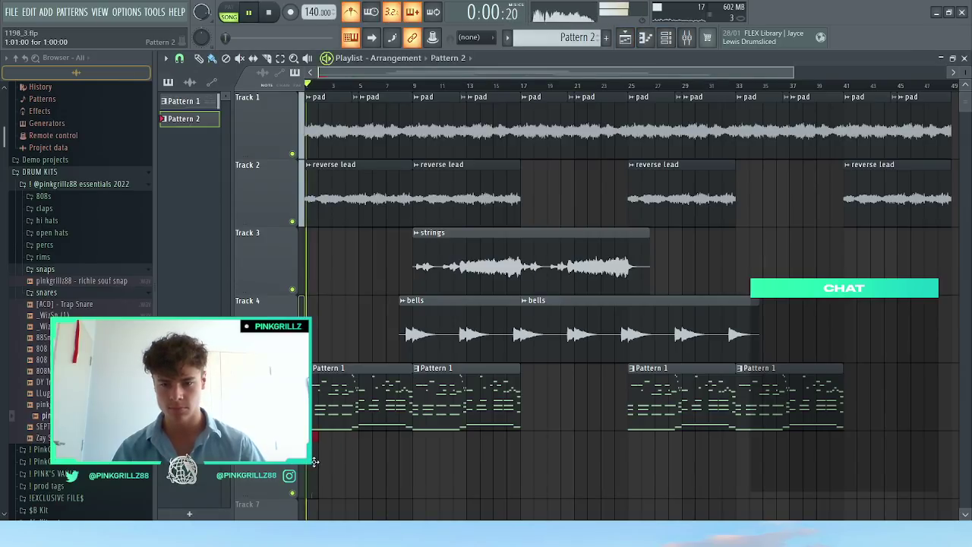
# Step: Place Pattern 2 on track 6, extend the clip to eight bars and duplicate it up to bar 49
pyautogui.moveTo(319, 461); pyautogui.dragTo(412, 460)
pyautogui.hotkey('ctrl', 'b')
pyautogui.hotkey('ctrl', 'b')
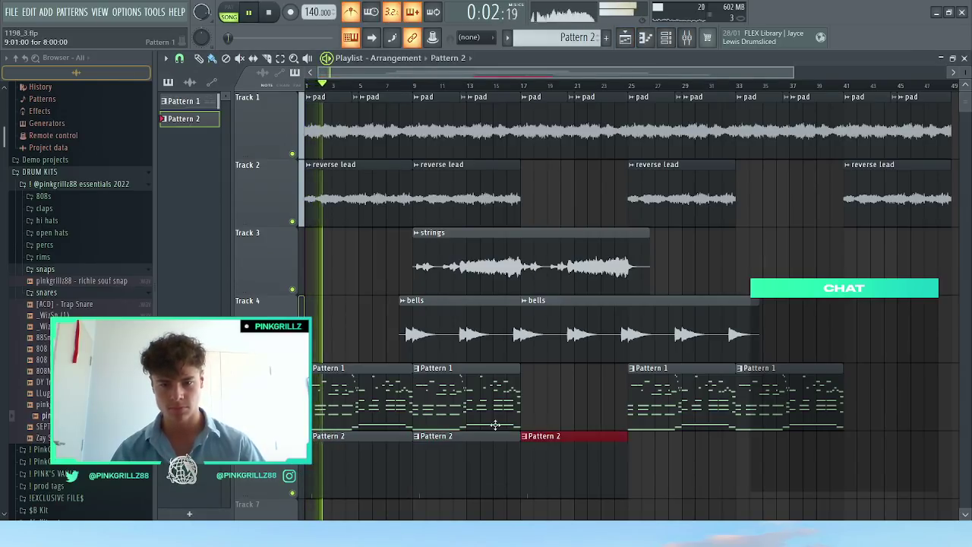
pyautogui.scroll(-1, 495, 426)
pyautogui.hotkey('ctrl', 'b')
pyautogui.hotkey('ctrl', 'b')
pyautogui.hotkey('ctrl', 'b')
pyautogui.scroll(-1, 662, 199)
pyautogui.hotkey('ctrl', 'd')
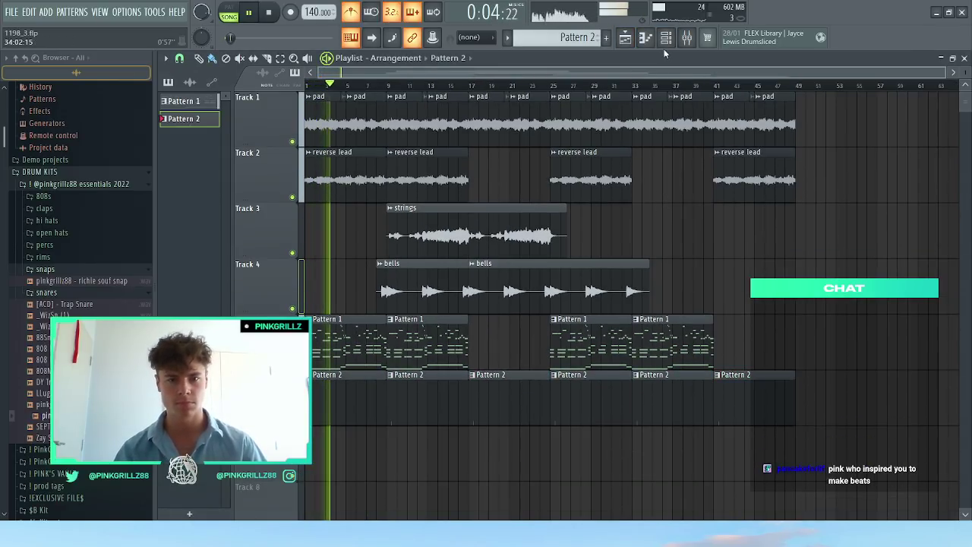
# Step: Audition other snares and try 808 Mafia - Snare 1 in place of 88Snare, opening its sampler settings
pyautogui.click(665, 38)
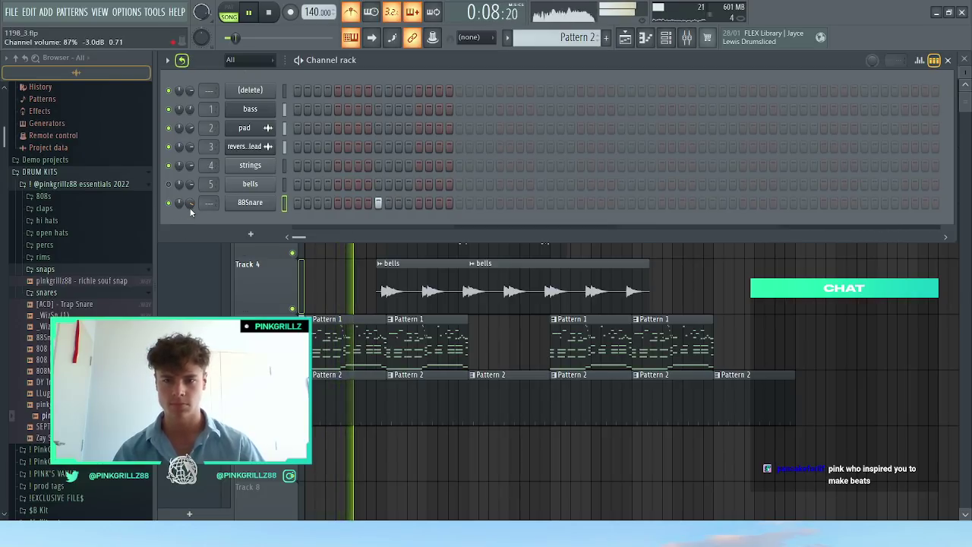
pyautogui.click(76, 315)
pyautogui.click(76, 348)
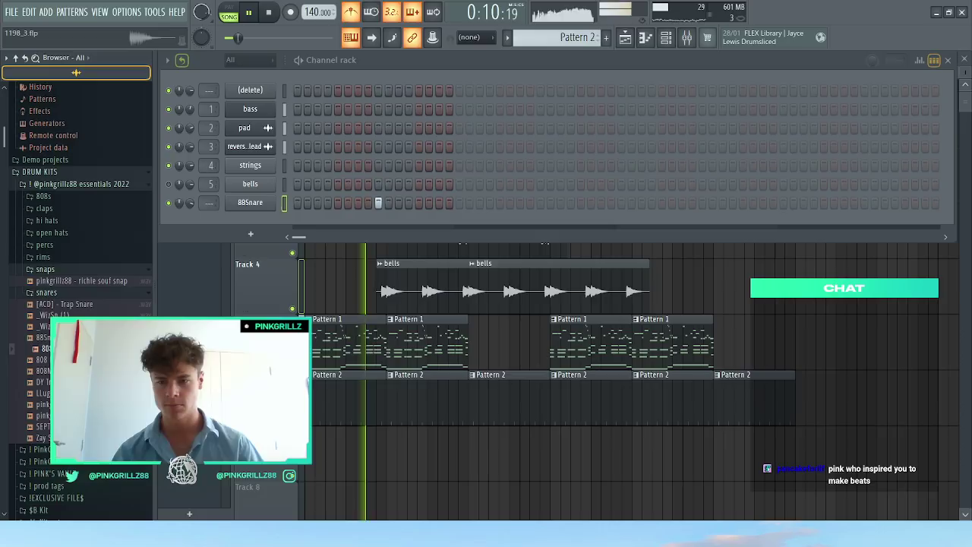
pyautogui.click(76, 360)
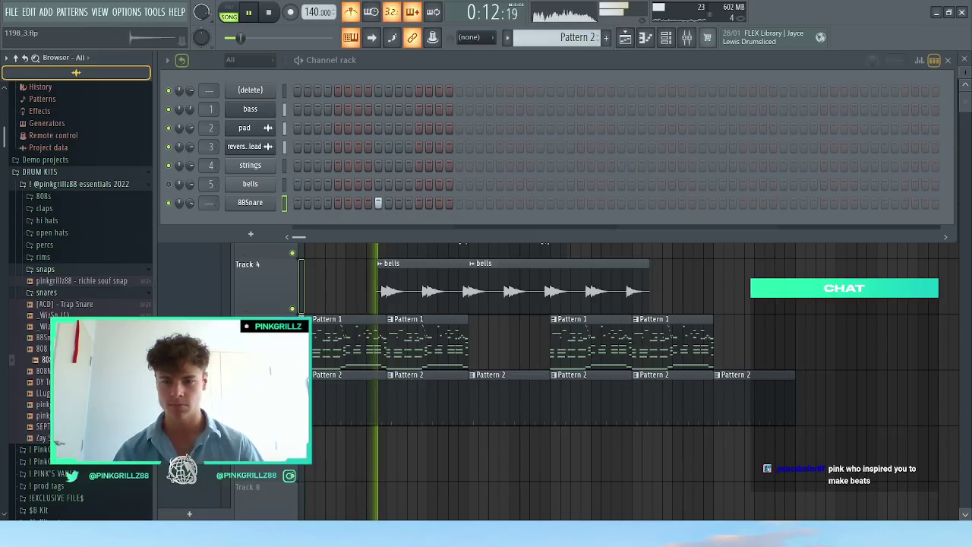
pyautogui.moveTo(76, 360); pyautogui.dragTo(250, 203)
pyautogui.click(250, 202)
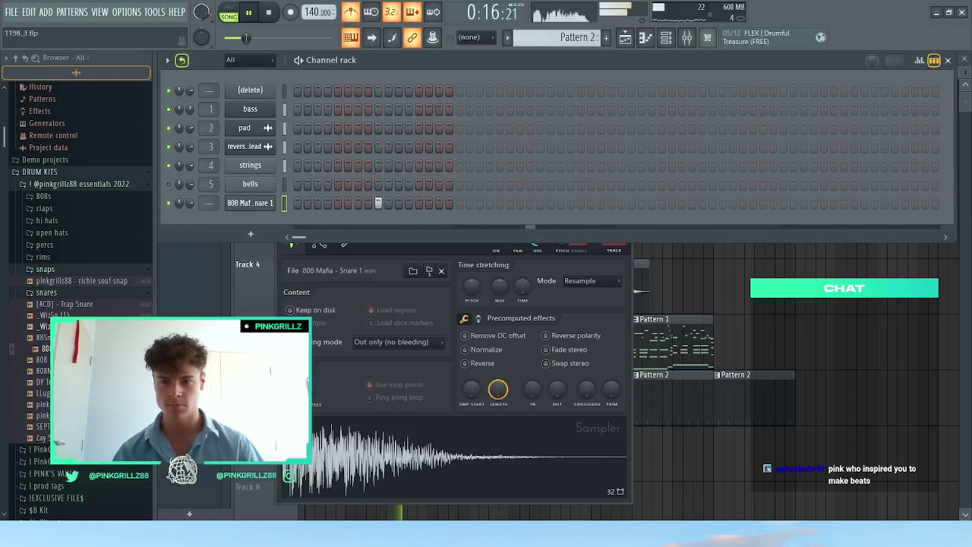
# Step: Replace the snare channel's sample with Clp (Zay)_2 from the claps folder and lower the channel's volume
pyautogui.click(68, 270)
pyautogui.click(67, 220)
pyautogui.click(67, 220)
pyautogui.click(67, 220)
pyautogui.click(65, 208)
pyautogui.click(64, 253)
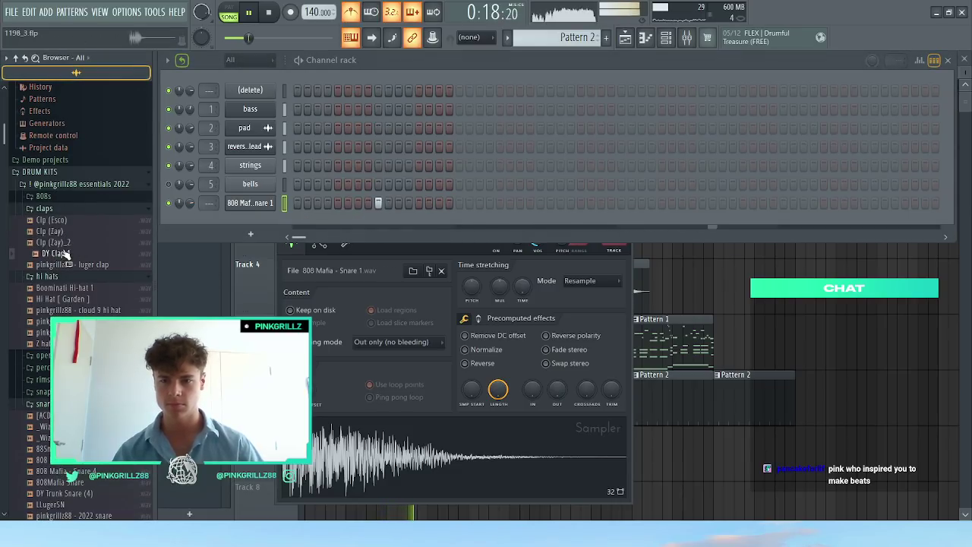
pyautogui.click(63, 244)
pyautogui.moveTo(66, 246); pyautogui.dragTo(250, 203)
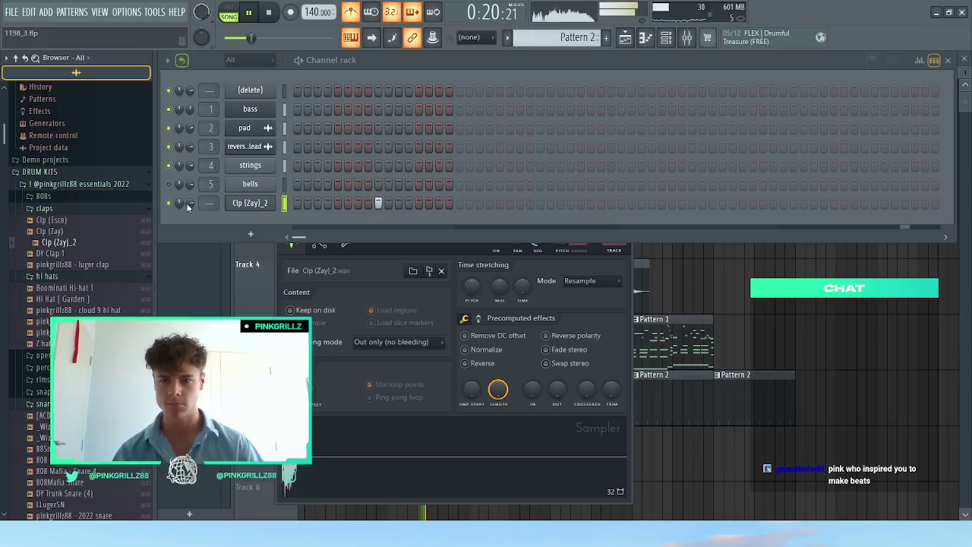
pyautogui.moveTo(191, 204); pyautogui.dragTo(190, 213)
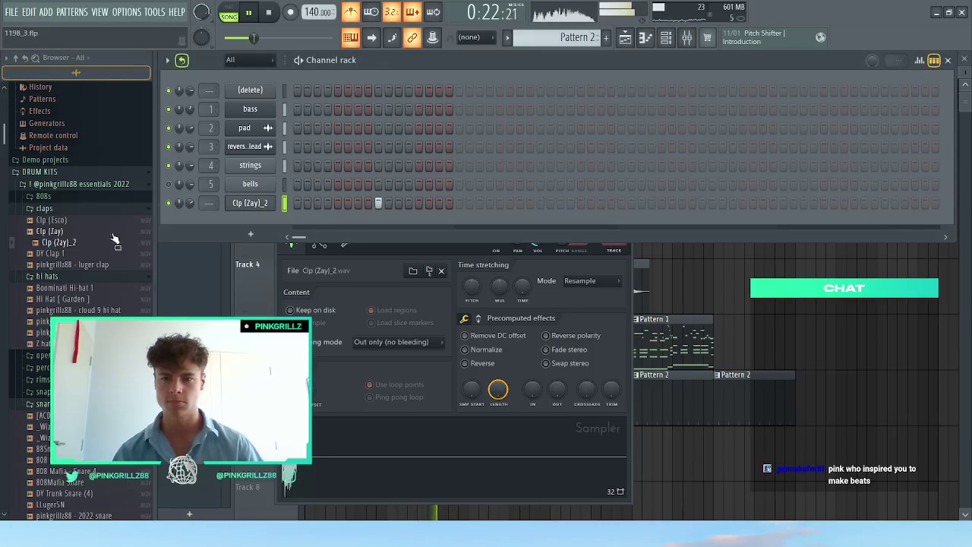
pyautogui.click(90, 266)
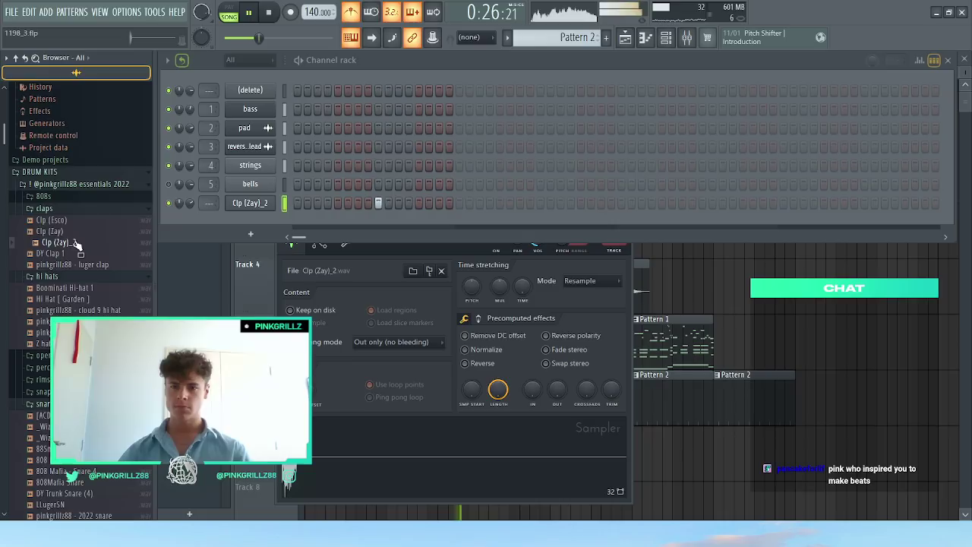
# Step: Collapse the claps folder and add Hi Hat [ Garden ] from the hi hats folder as a new channel
pyautogui.click(68, 210)
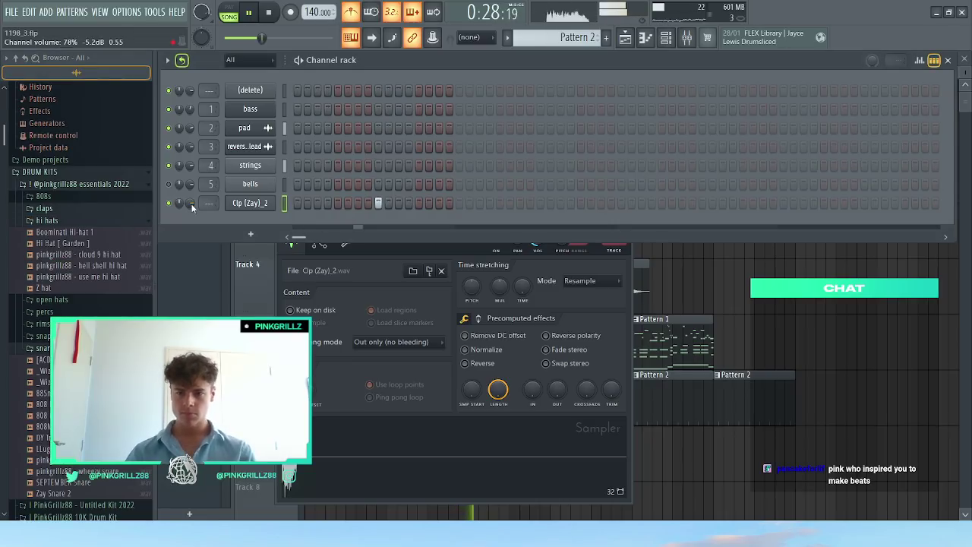
pyautogui.click(79, 221)
pyautogui.click(80, 223)
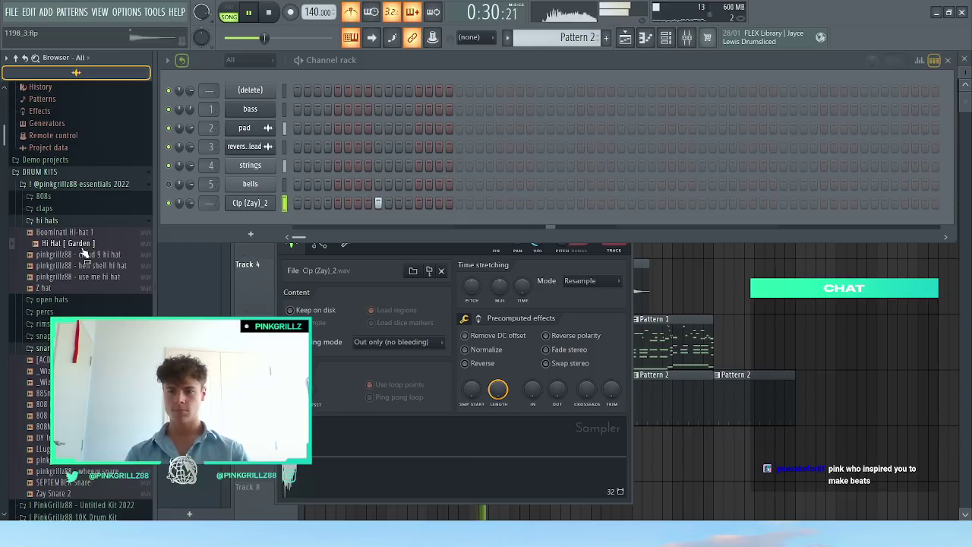
pyautogui.moveTo(80, 243); pyautogui.dragTo(243, 221)
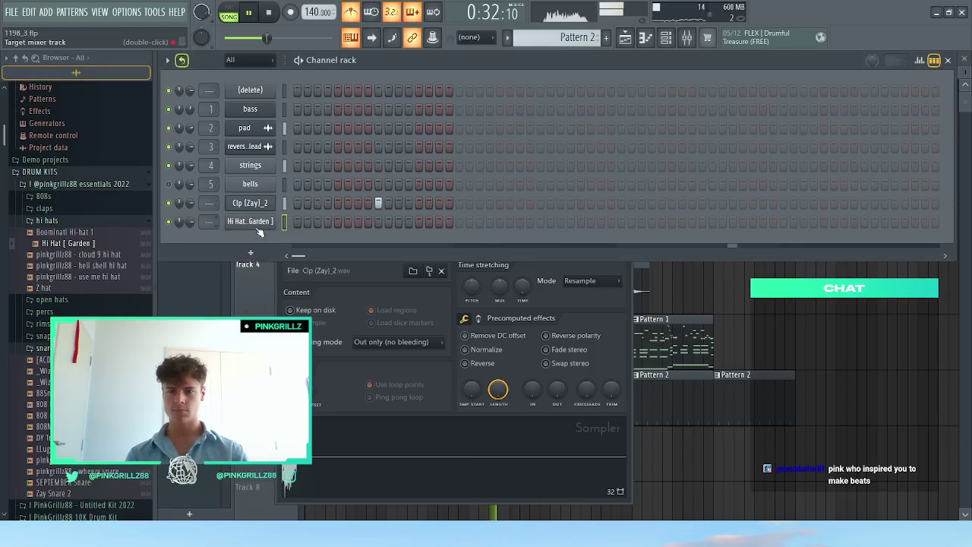
# Step: Normalize the Hi Hat [ Garden ] sample and lower its channel volume to about 68%
pyautogui.click(250, 221)
pyautogui.click(387, 237)
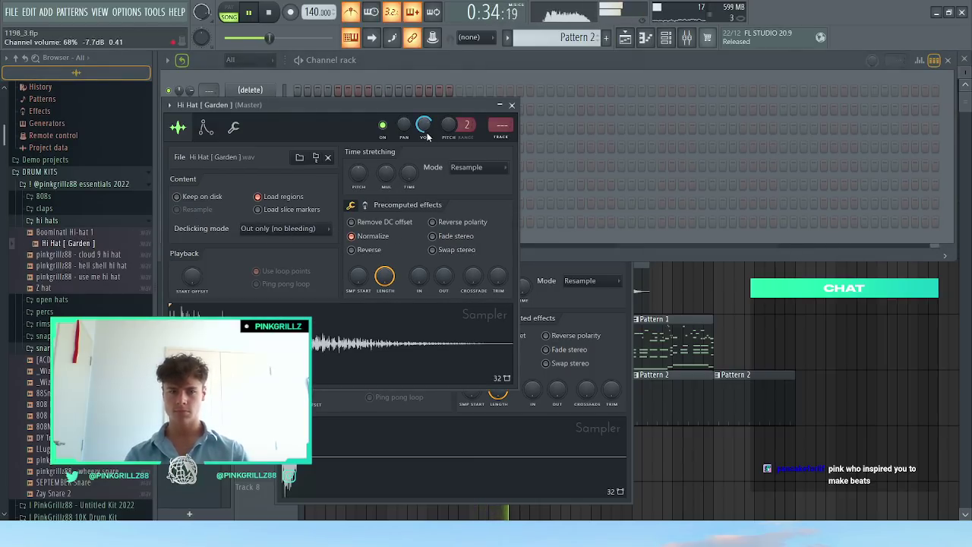
pyautogui.press('Escape')
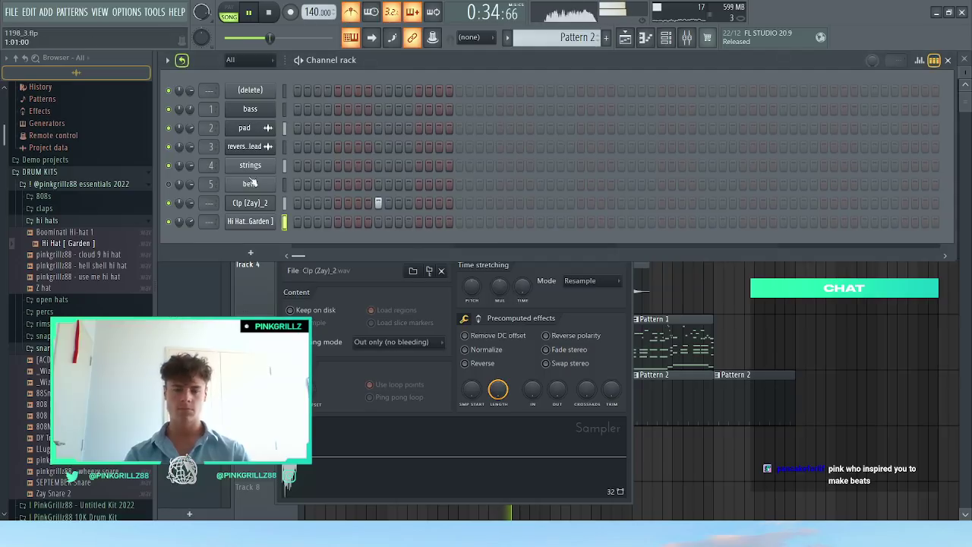
# Step: Place a hi-hat hit on step 1, trying and removing extra hits on steps 9 and 11
pyautogui.click(298, 221)
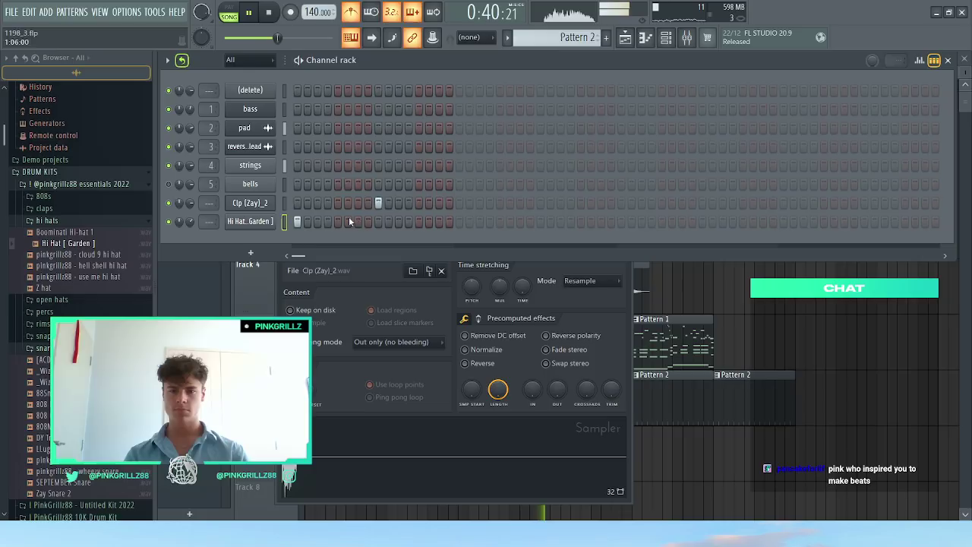
pyautogui.click(338, 221)
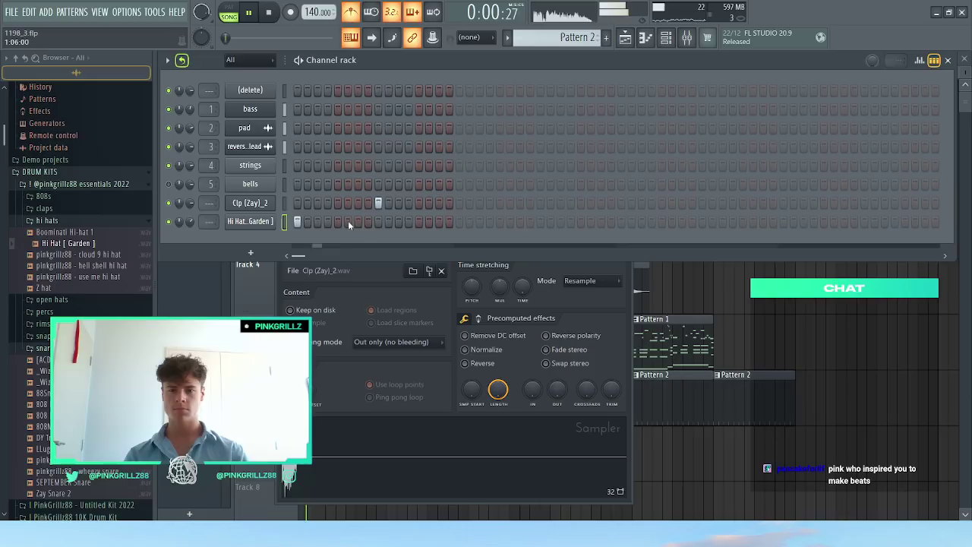
pyautogui.click(381, 221)
pyautogui.click(398, 221)
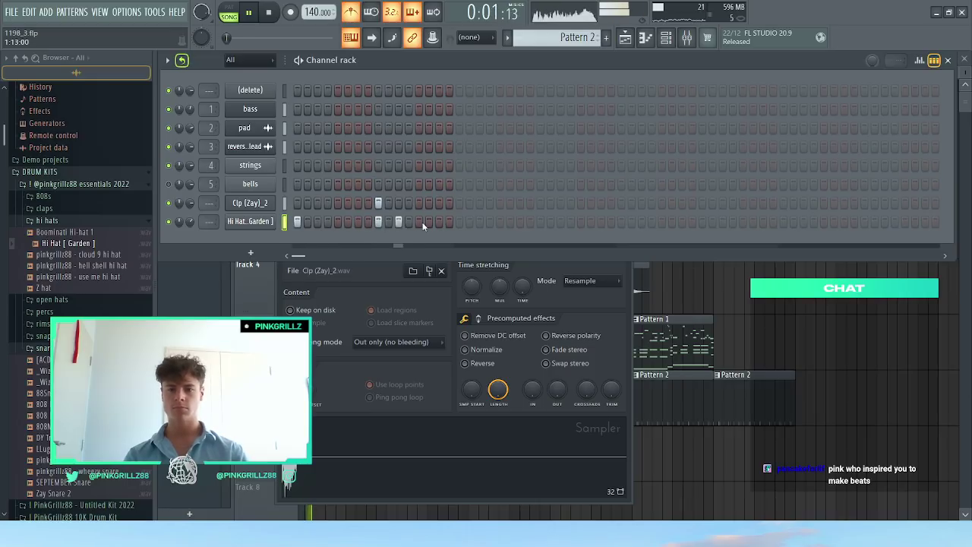
pyautogui.rightClick(399, 222)
pyautogui.rightClick(378, 221)
# Step: Open the Hi Hat [ Garden ] channel in the piano roll and set the grid snap to 1/3 beat
pyautogui.rightClick(254, 221)
pyautogui.click(292, 220)
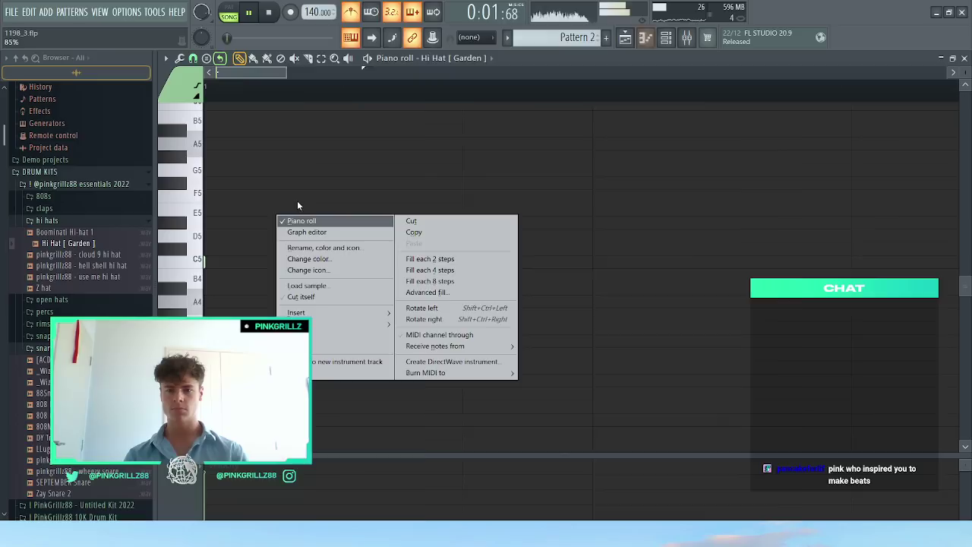
pyautogui.scroll(3, 210, 167)
pyautogui.click(193, 58)
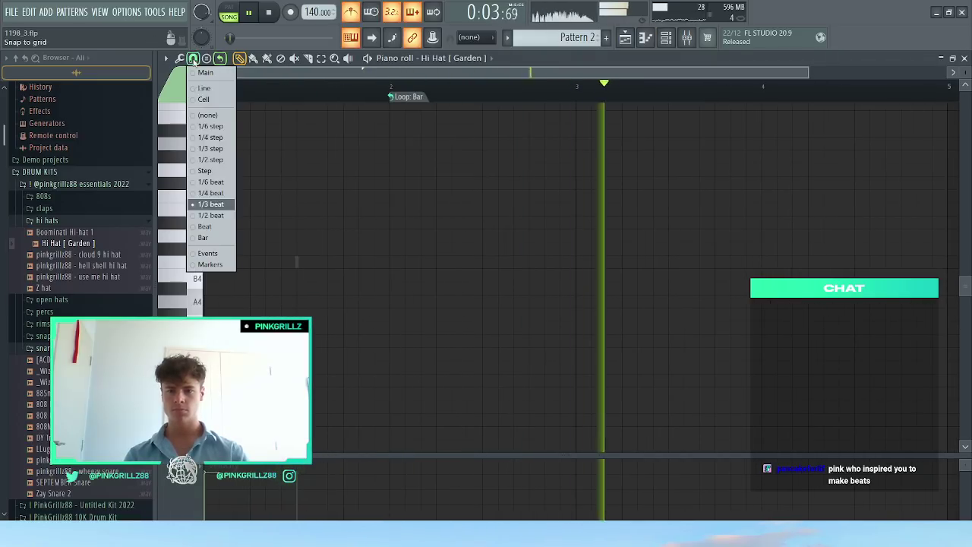
pyautogui.click(217, 195)
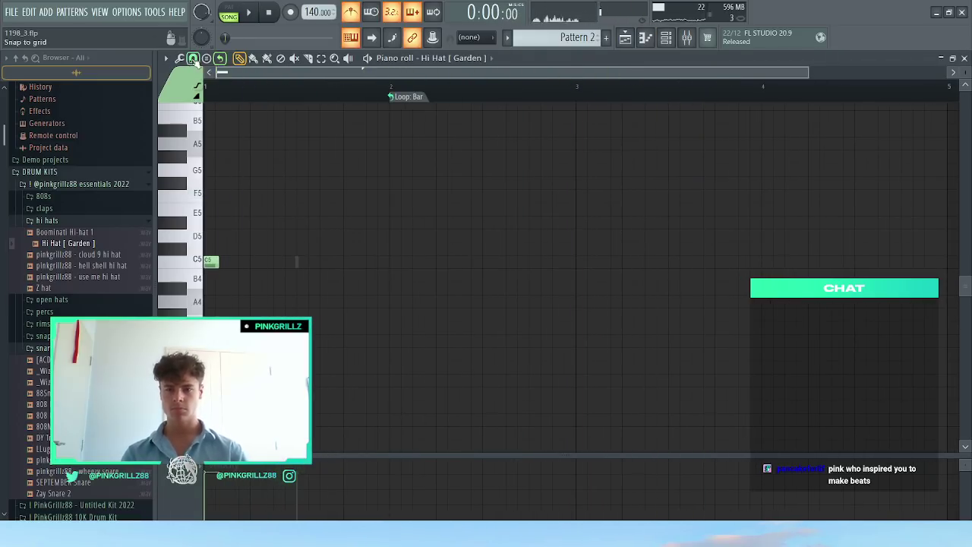
pyautogui.click(193, 59)
pyautogui.click(208, 204)
# Step: Add two more C5 hi-hat notes in bar 1, each 1/3 beat long with a 1/3-beat gap before it
pyautogui.click(243, 263)
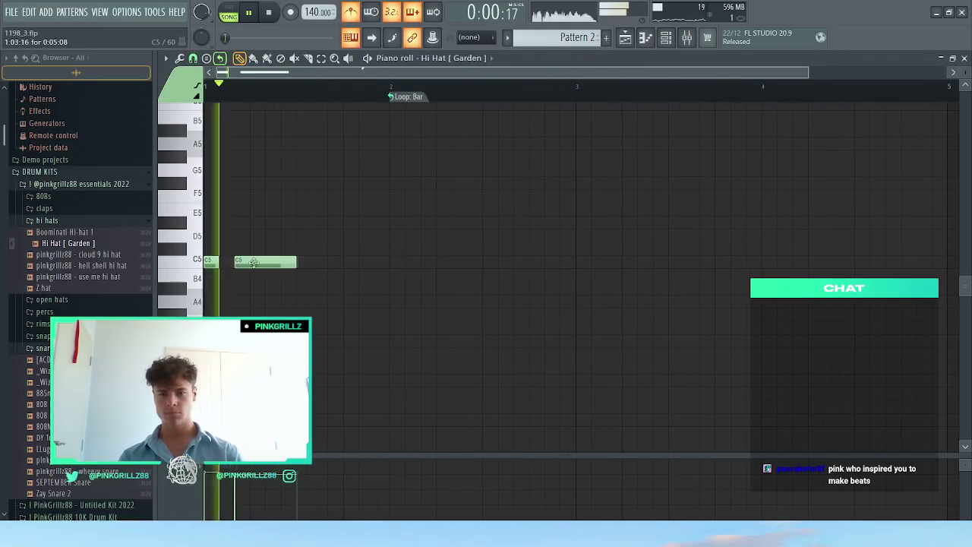
pyautogui.moveTo(294, 263); pyautogui.dragTo(249, 263)
pyautogui.click(269, 301)
pyautogui.press('space')
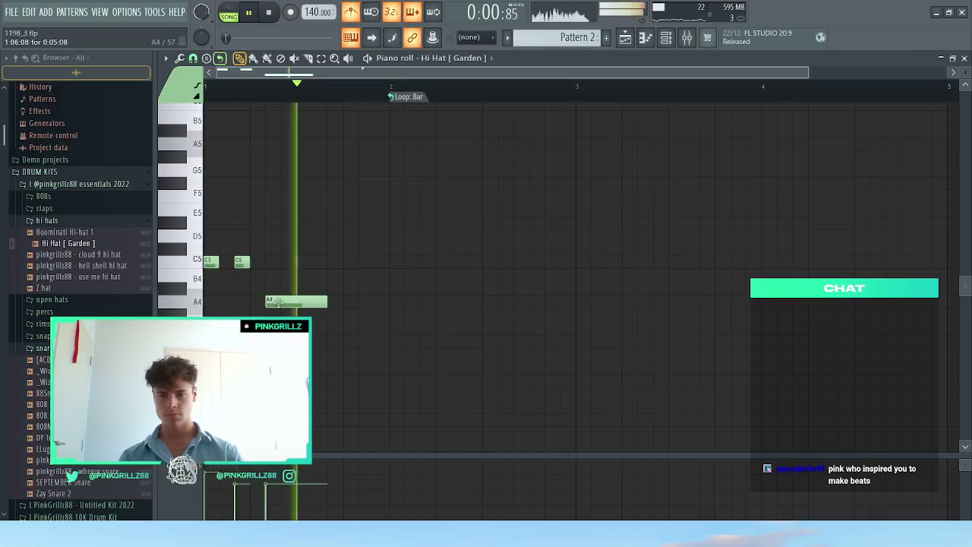
pyautogui.click(283, 273)
pyautogui.hotkey('ctrl', 'z')
pyautogui.hotkey('ctrl', 'z')
pyautogui.click(274, 260)
pyautogui.moveTo(326, 262); pyautogui.dragTo(281, 264)
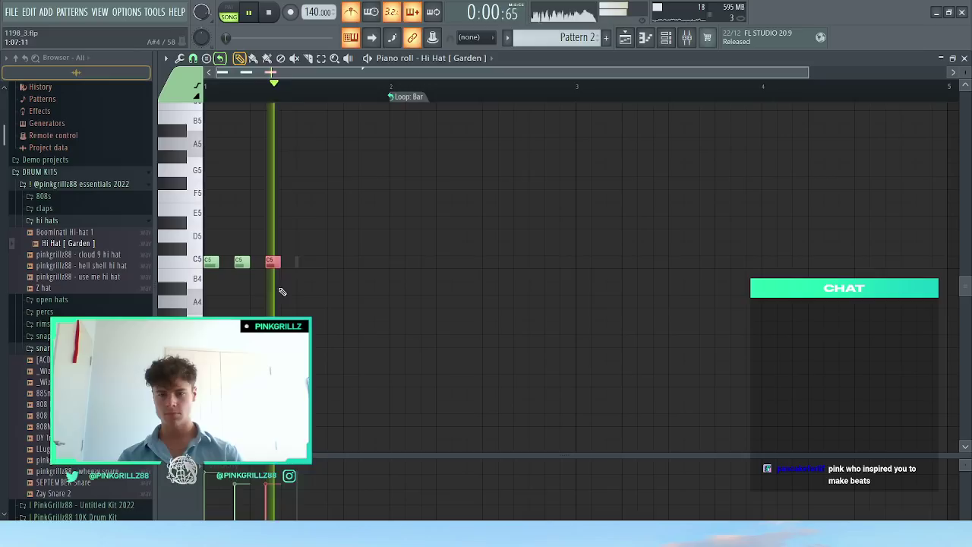
# Step: Continue the bar 1 hi-hats with a softer A4 hit before beat 3 and C5 hits in the second half
pyautogui.click(289, 262)
pyautogui.click(304, 262)
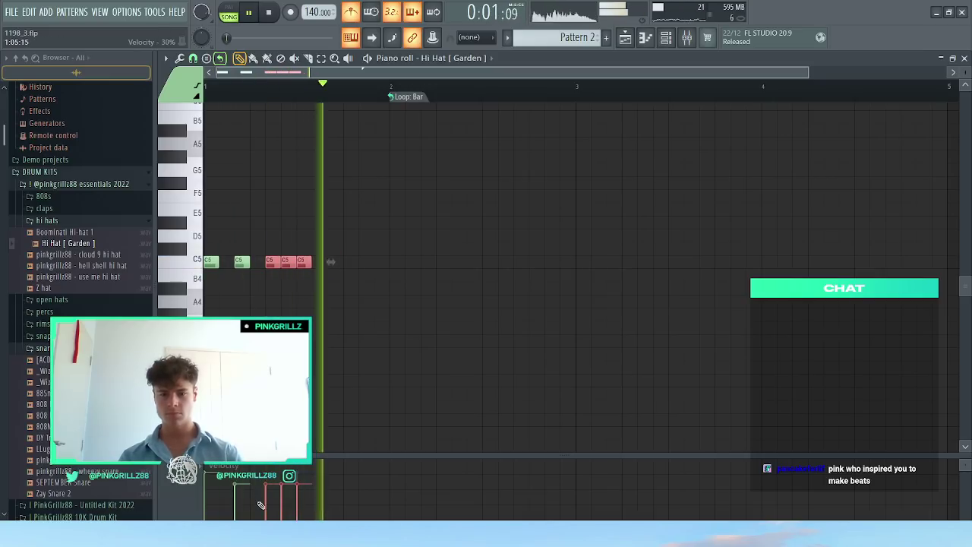
pyautogui.moveTo(311, 264); pyautogui.dragTo(291, 298)
pyautogui.click(338, 263)
pyautogui.click(371, 263)
pyautogui.click(334, 262)
pyautogui.rightClick(321, 263)
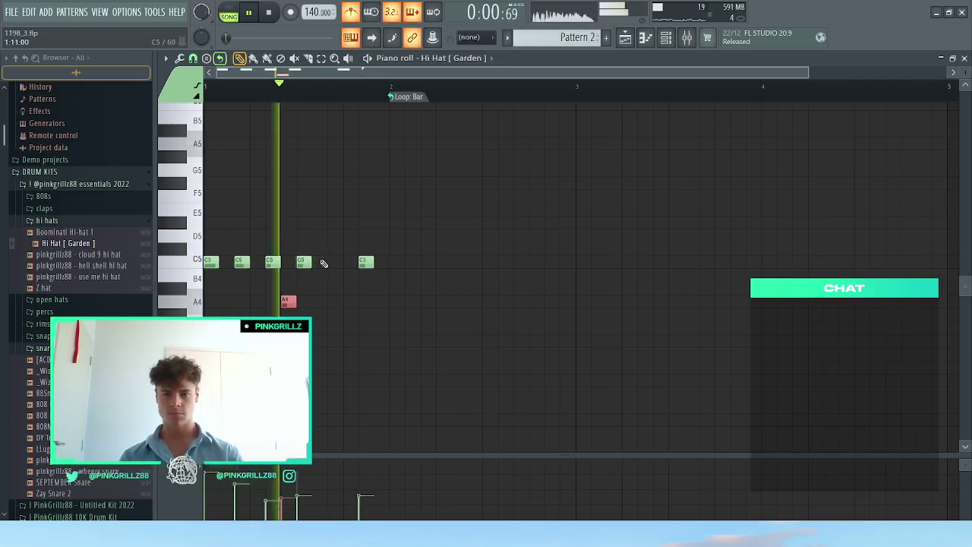
# Step: Complete bar 1 with three consecutive C5 hits from beat 3 and two closing C5 hits, raising the selected notes' velocity
pyautogui.hotkey('ctrl', 'z')
pyautogui.keyDown('ctrl'); pyautogui.moveTo(305, 250); pyautogui.dragTo(395, 410); pyautogui.keyUp('ctrl')
pyautogui.moveTo(368, 470); pyautogui.dragTo(298, 470)
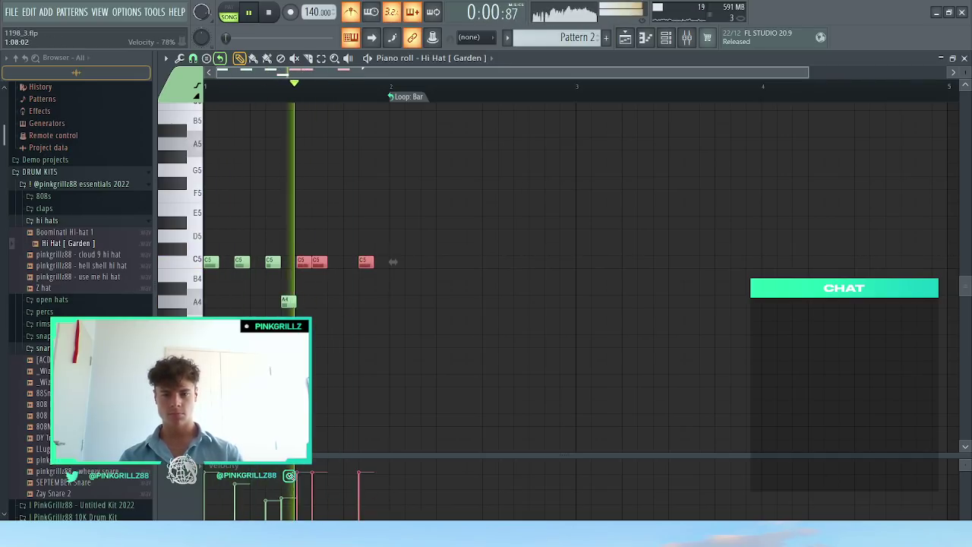
pyautogui.keyDown('ctrl'); pyautogui.click(339, 317); pyautogui.keyUp('ctrl')
pyautogui.moveTo(364, 262); pyautogui.dragTo(335, 262)
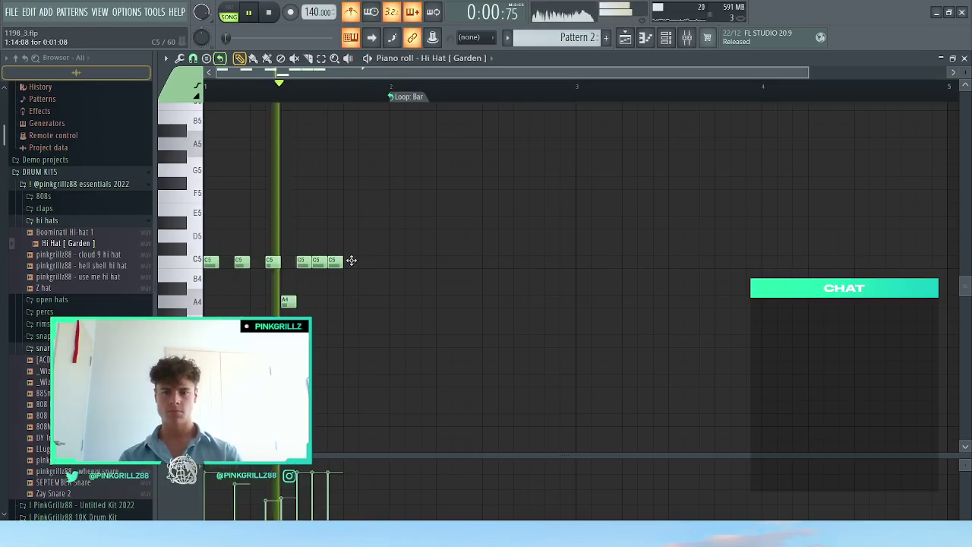
pyautogui.click(358, 263)
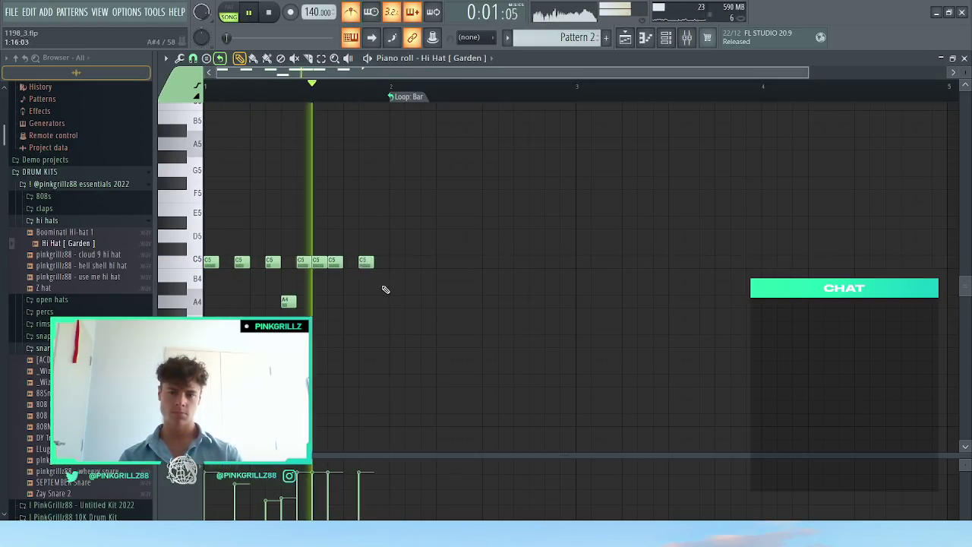
pyautogui.click(381, 263)
pyautogui.press('space')
pyautogui.press('space')
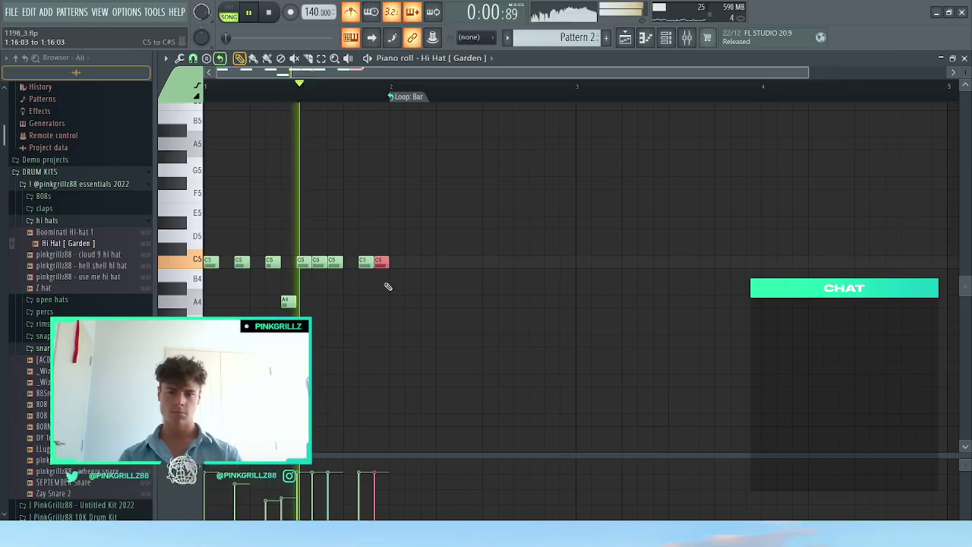
# Step: Duplicate the bar 1 hi-hat notes into bar 2
pyautogui.hotkey('ctrl', 'b')
pyautogui.press('space')
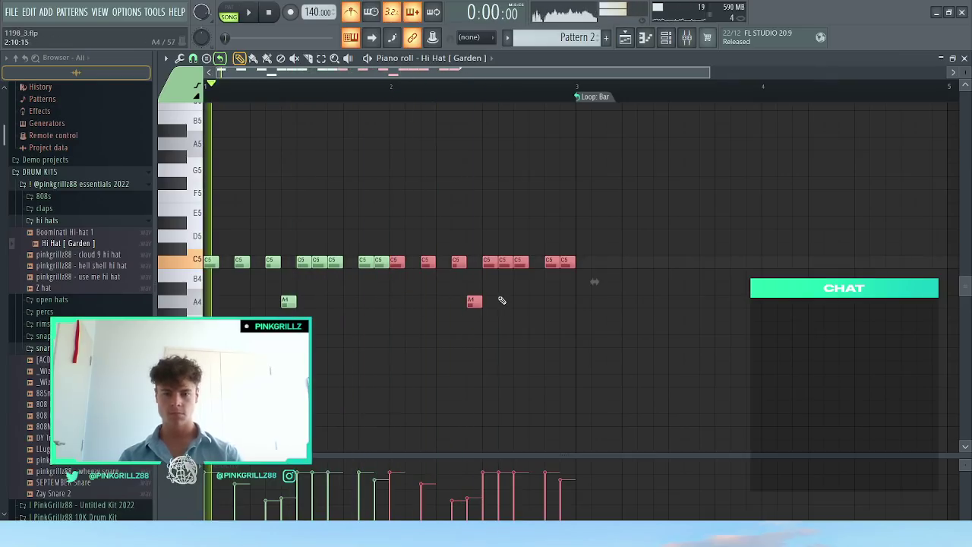
pyautogui.keyDown('ctrl'); pyautogui.click(499, 299); pyautogui.keyUp('ctrl')
pyautogui.press('space')
pyautogui.moveTo(391, 261); pyautogui.dragTo(739, 343)
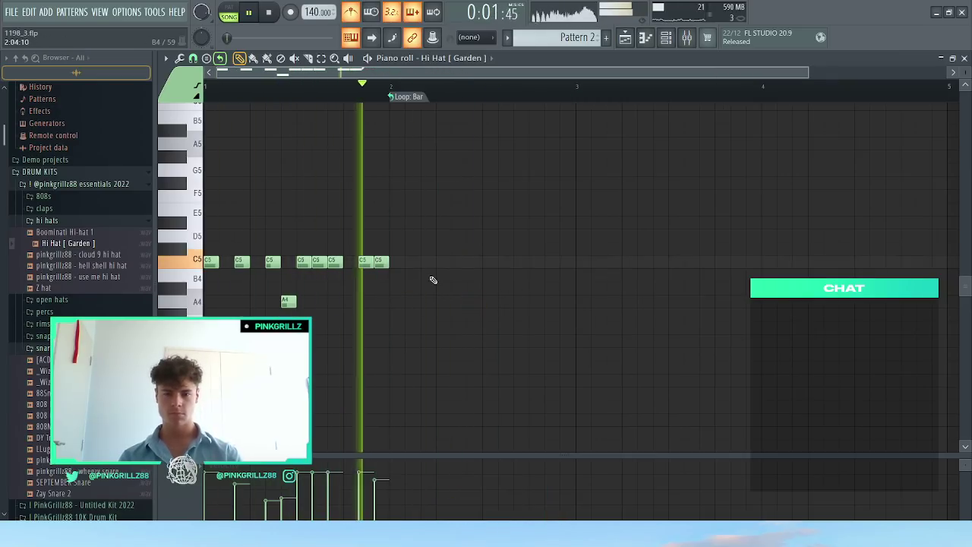
pyautogui.keyDown('ctrl'); pyautogui.click(430, 274); pyautogui.keyUp('ctrl')
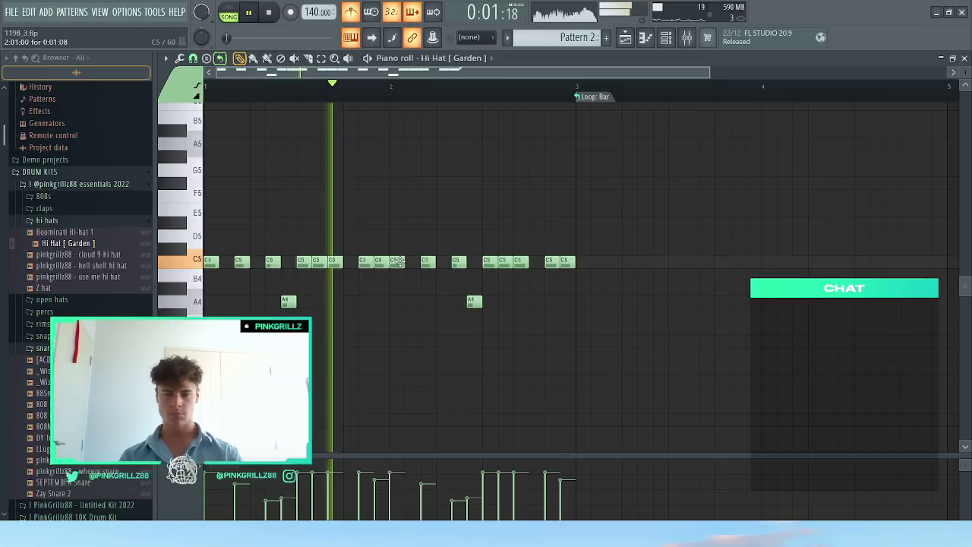
# Step: Delete the first hit of bar 2 and build three consecutive C5 hits with rising velocities before its A4 note
pyautogui.rightClick(401, 262)
pyautogui.click(402, 263)
pyautogui.rightClick(402, 263)
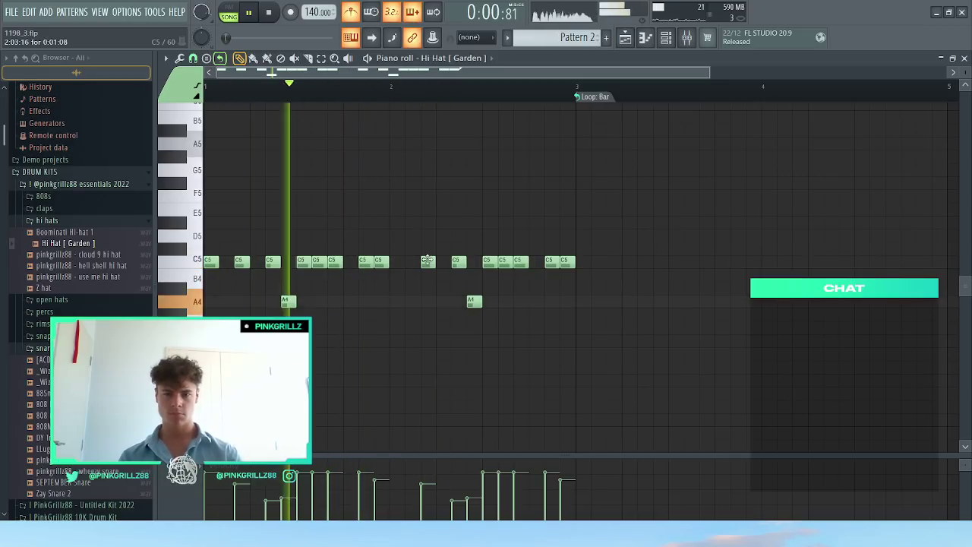
pyautogui.rightClick(457, 264)
pyautogui.moveTo(465, 264); pyautogui.dragTo(425, 260)
pyautogui.click(460, 264)
pyautogui.moveTo(423, 496); pyautogui.dragTo(469, 466)
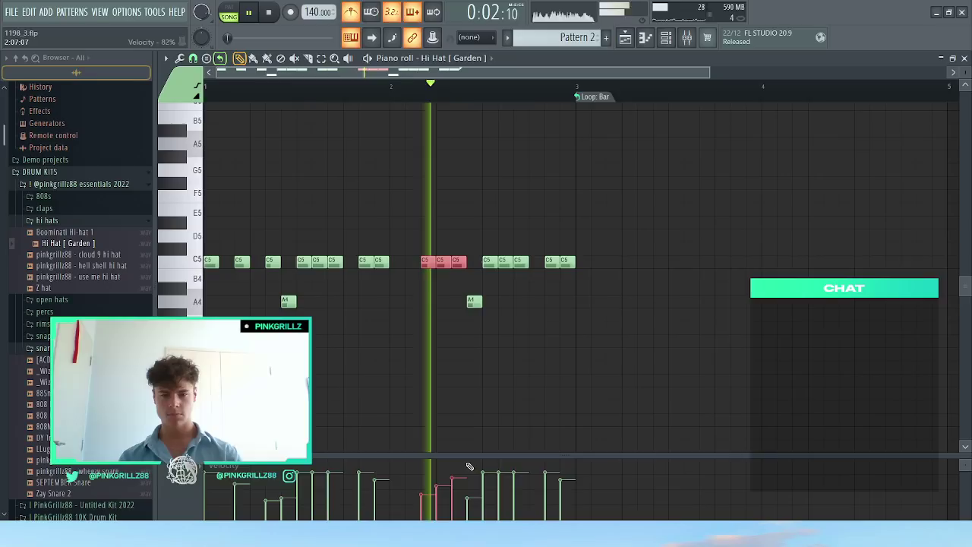
# Step: Replace the closing C5 hits of bar 2 with one A4 hit and a longer final E4 hit
pyautogui.click(593, 268)
pyautogui.rightClick(594, 268)
pyautogui.rightClick(567, 263)
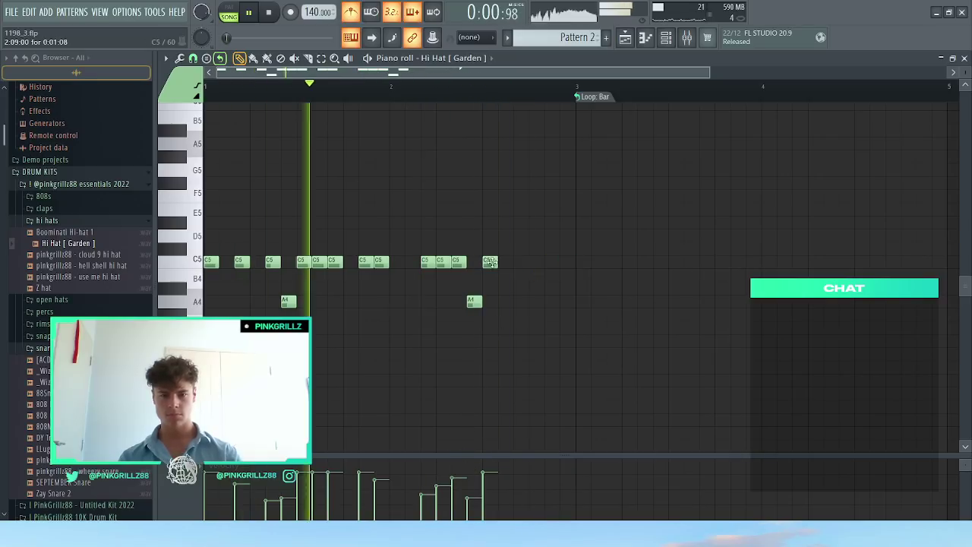
pyautogui.click(519, 289)
pyautogui.click(549, 328)
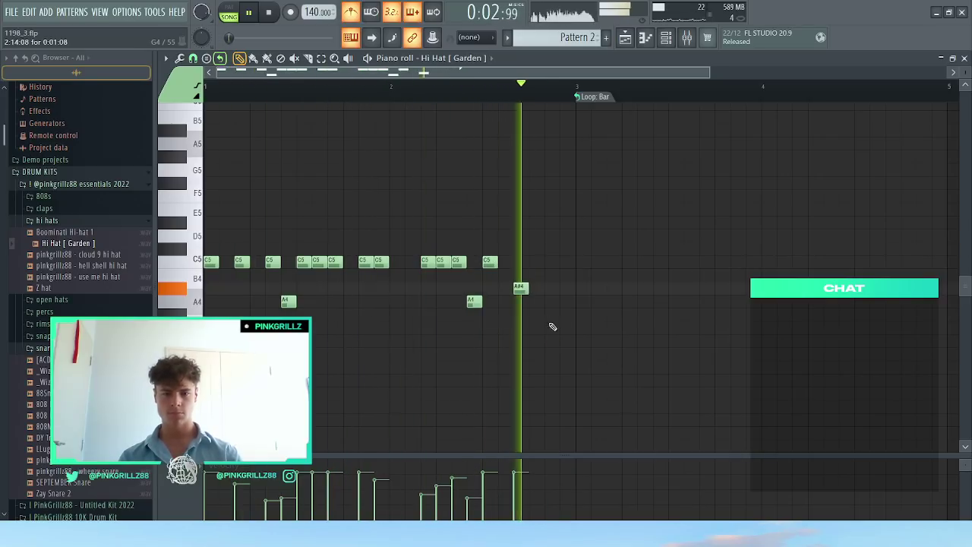
pyautogui.scroll(-3, 532, 334)
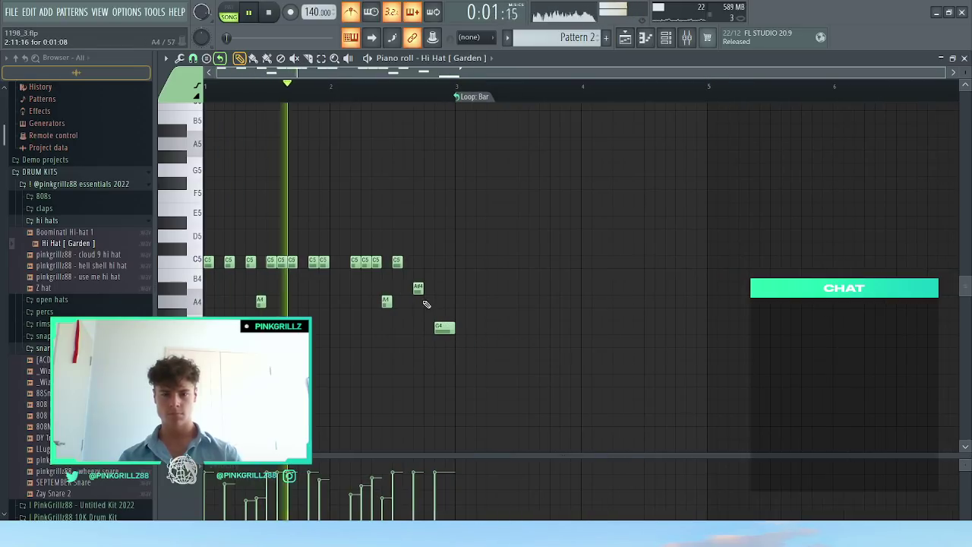
pyautogui.moveTo(418, 288); pyautogui.dragTo(418, 303)
pyautogui.rightClick(441, 329)
pyautogui.click(442, 367)
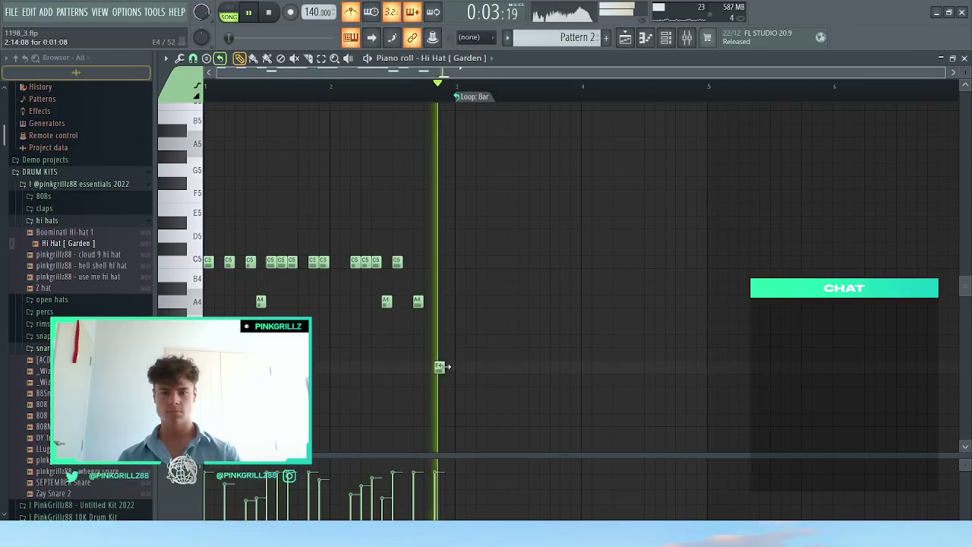
# Step: Duplicate the two-bar hi-hat pattern into bars 3 and 4, deselect the notes and show the channel rack
pyautogui.hotkey('ctrl', 'b')
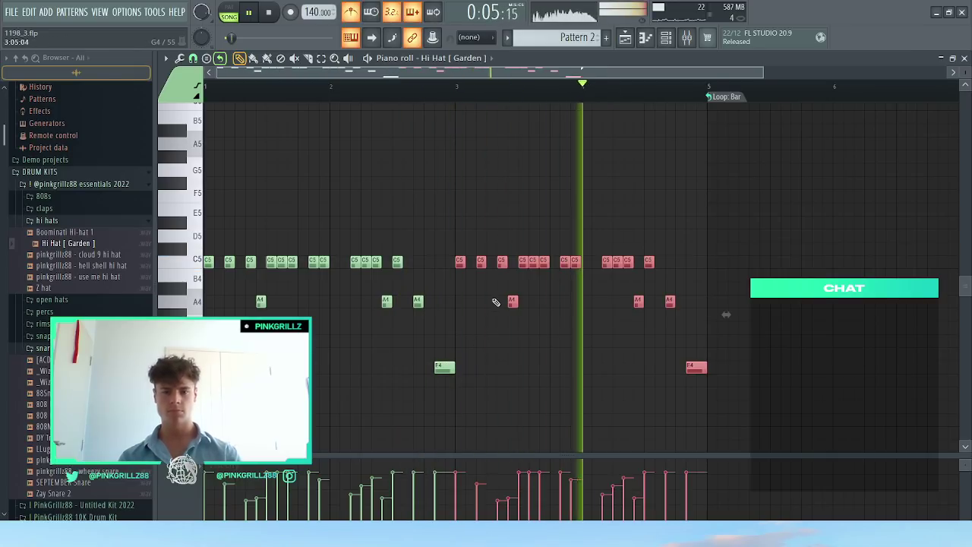
pyautogui.hotkey('ctrl', 'd')
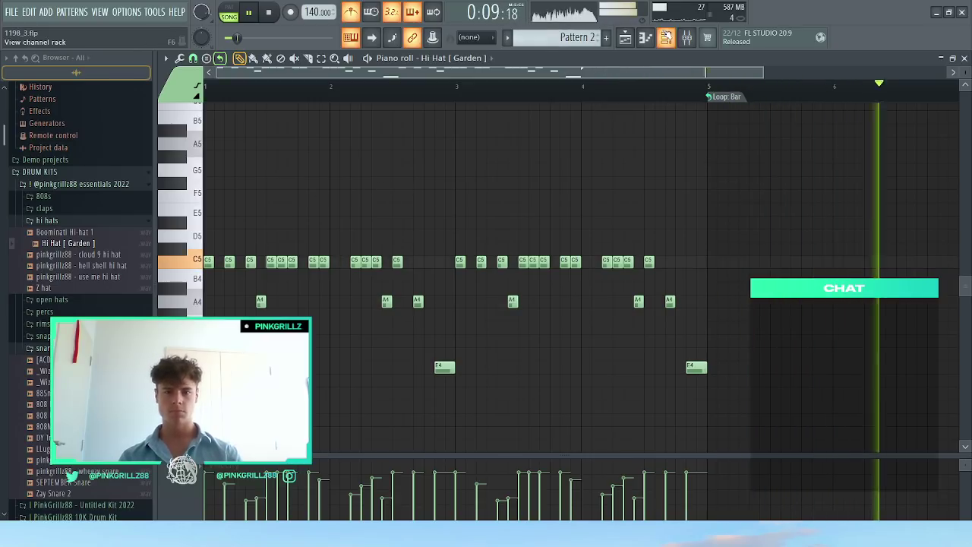
pyautogui.press('F6')
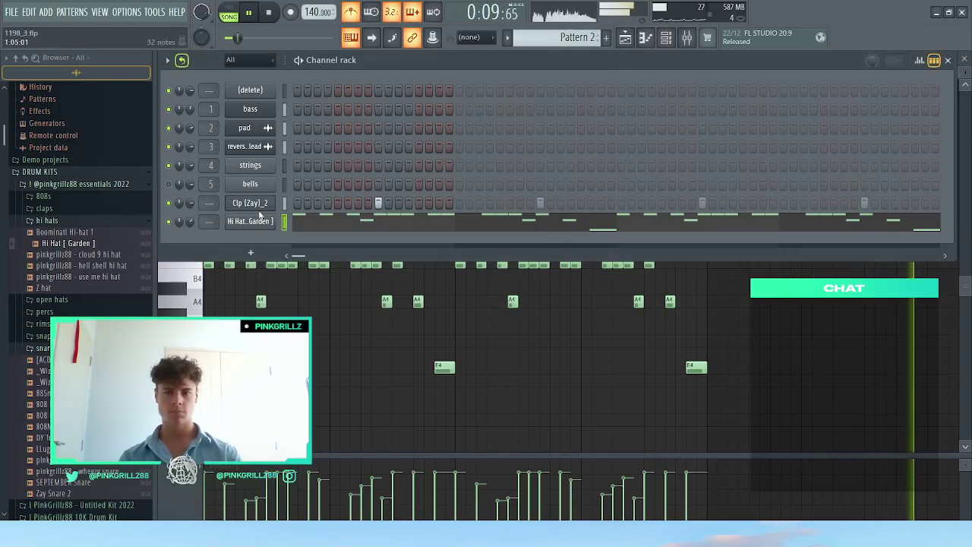
# Step: Collapse the hi hats folder and route the Hi Hat [ Garden ] channel to mixer track 8
pyautogui.click(44, 220)
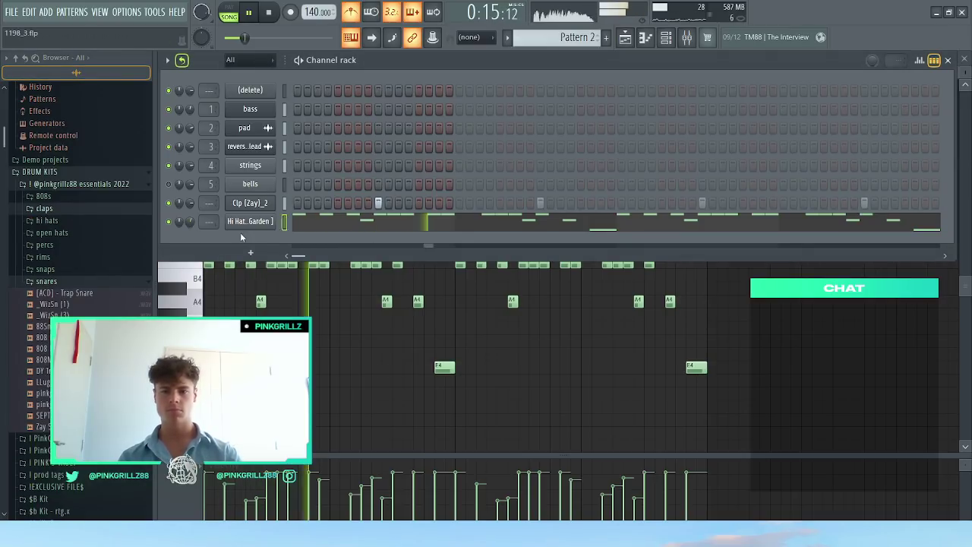
pyautogui.press('F9')
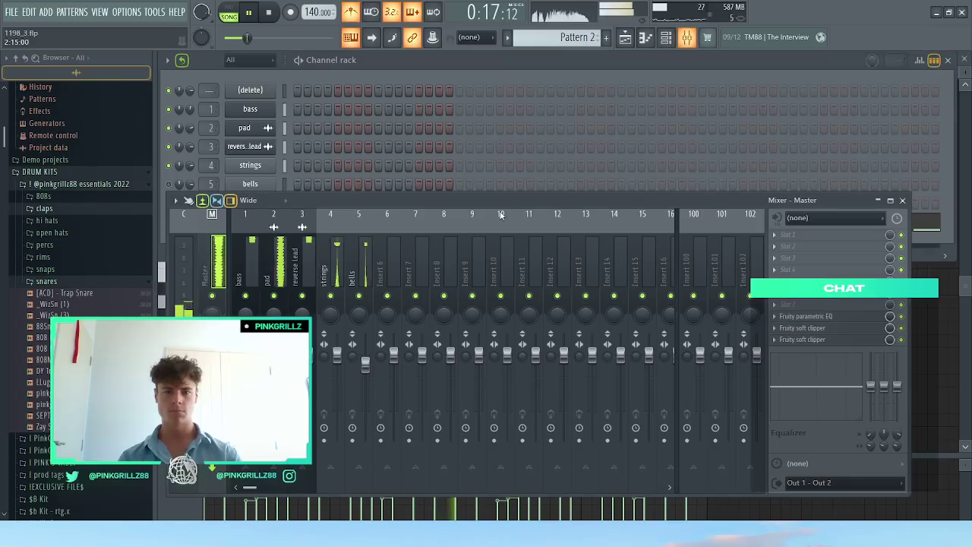
pyautogui.click(424, 258)
pyautogui.click(445, 255)
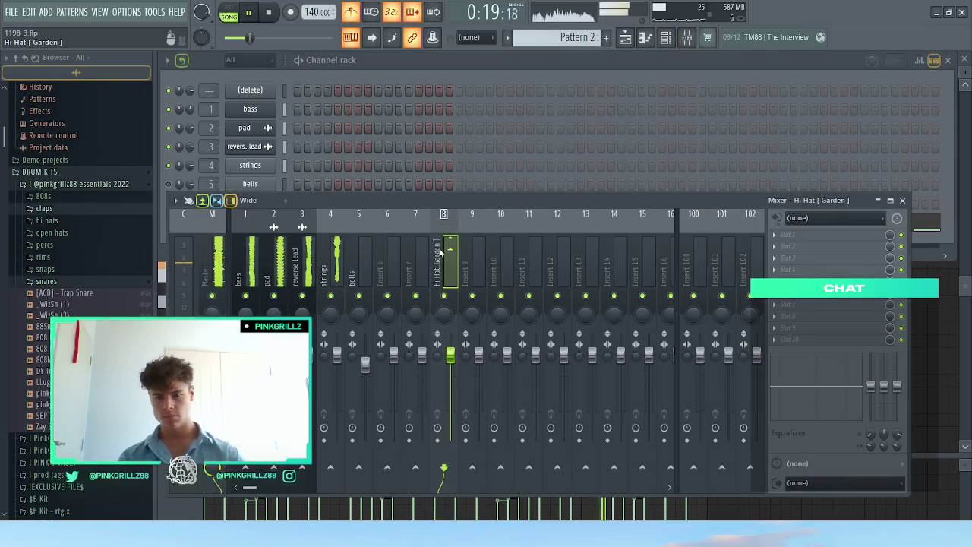
# Step: Colour the five melodic mixer tracks from bass to bells light turquoise (#8FF2FF)
pyautogui.click(353, 262)
pyautogui.press('F2')
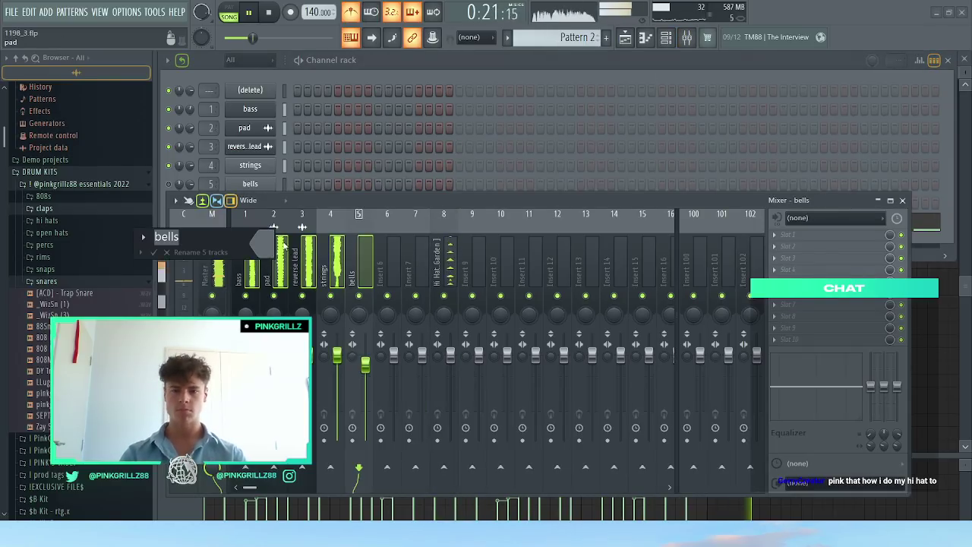
pyautogui.click(265, 244)
pyautogui.click(352, 397)
pyautogui.click(361, 396)
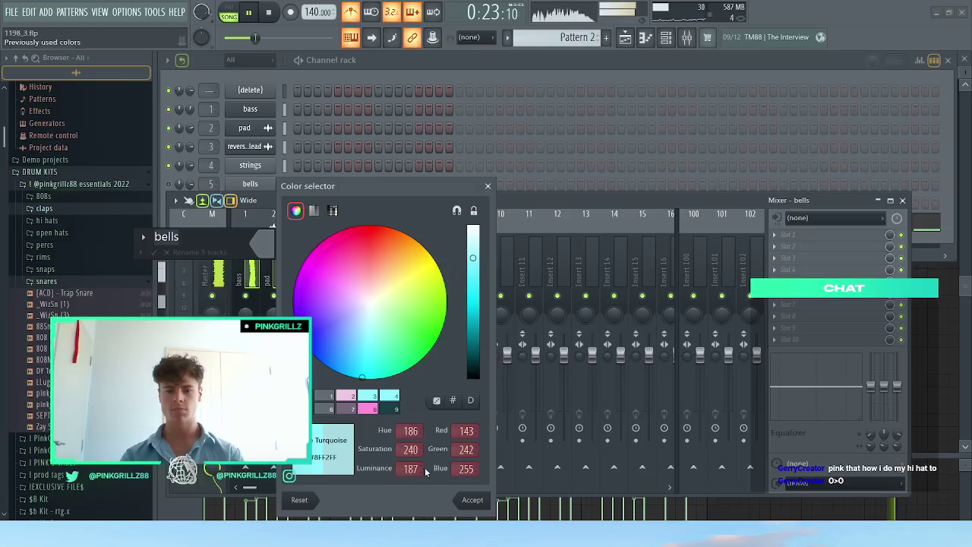
pyautogui.click(472, 500)
pyautogui.press('Return')
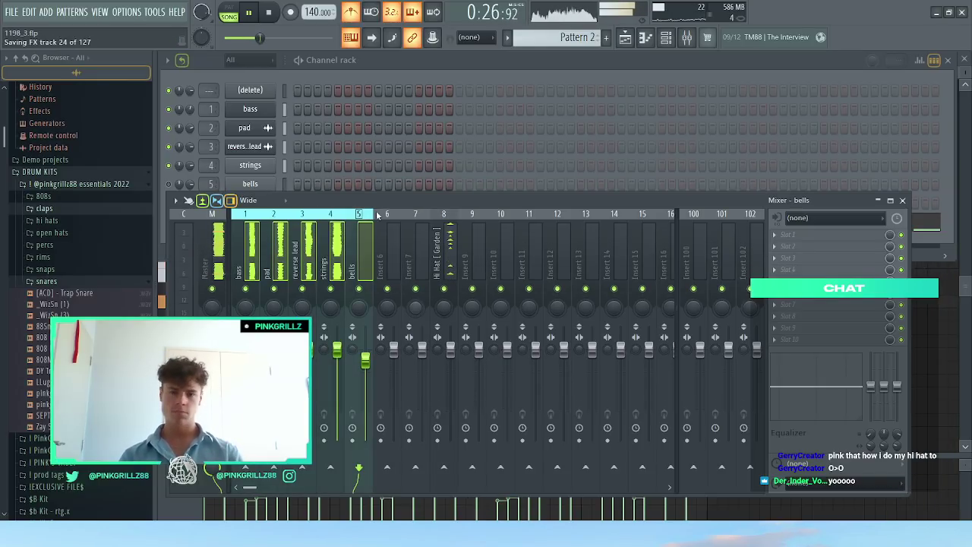
# Step: Load Effectrix into slot 3 of the Hi Hat [ Garden ] mixer track and set its tempo division to 1/16
pyautogui.click(449, 256)
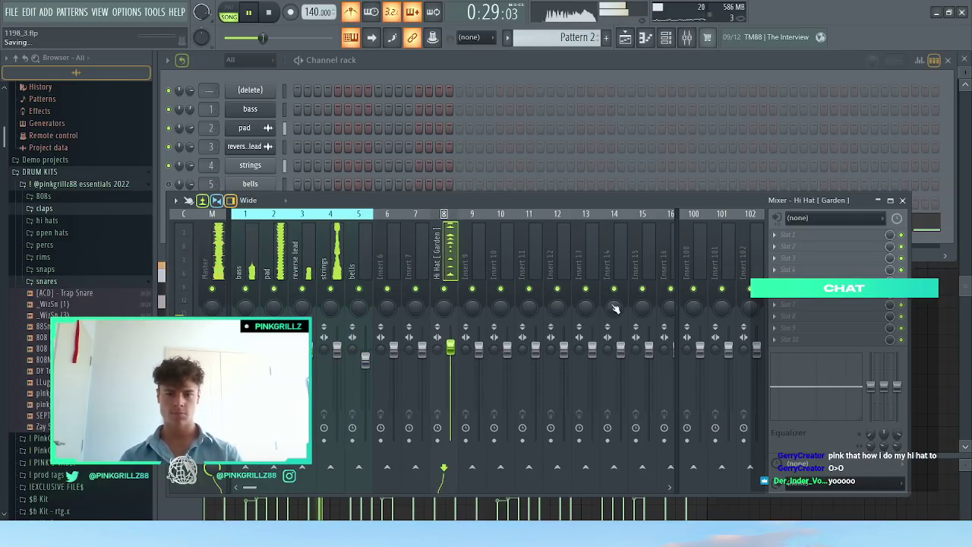
pyautogui.click(839, 264)
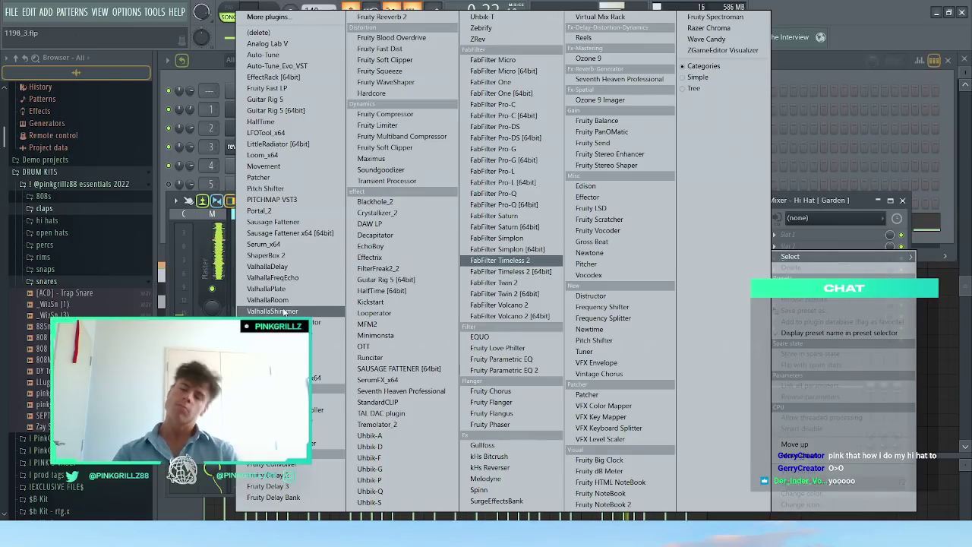
pyautogui.click(372, 258)
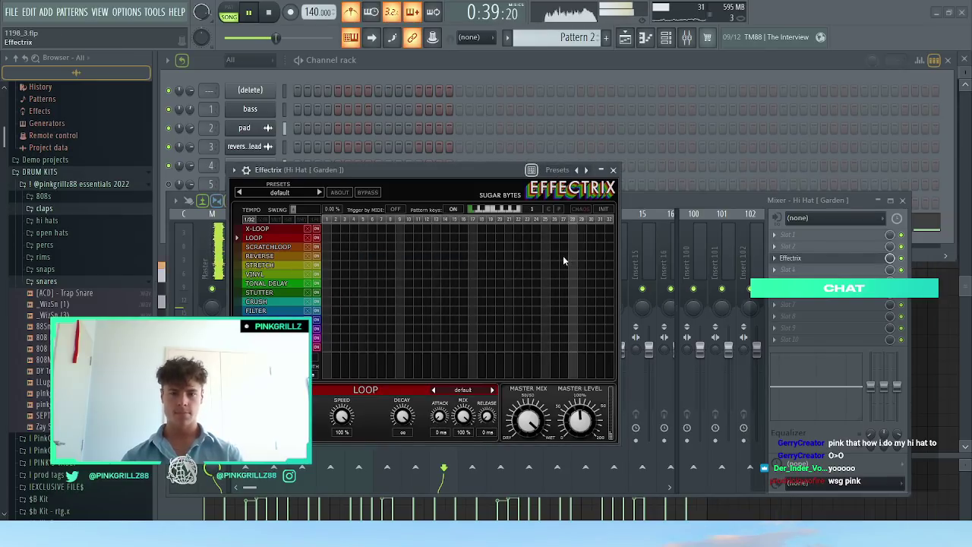
pyautogui.click(587, 256)
pyautogui.moveTo(296, 169); pyautogui.dragTo(293, 130)
pyautogui.click(263, 186)
# Step: Place a single-step Reverse block on step 32 of the Effectrix grid, clearing the wider trial blocks beside it
pyautogui.rightClick(590, 222)
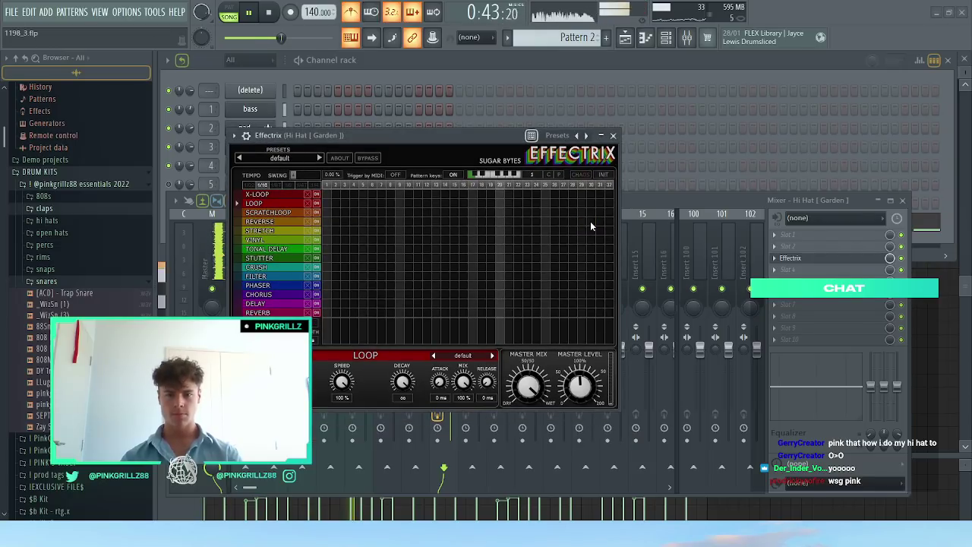
pyautogui.click(602, 221)
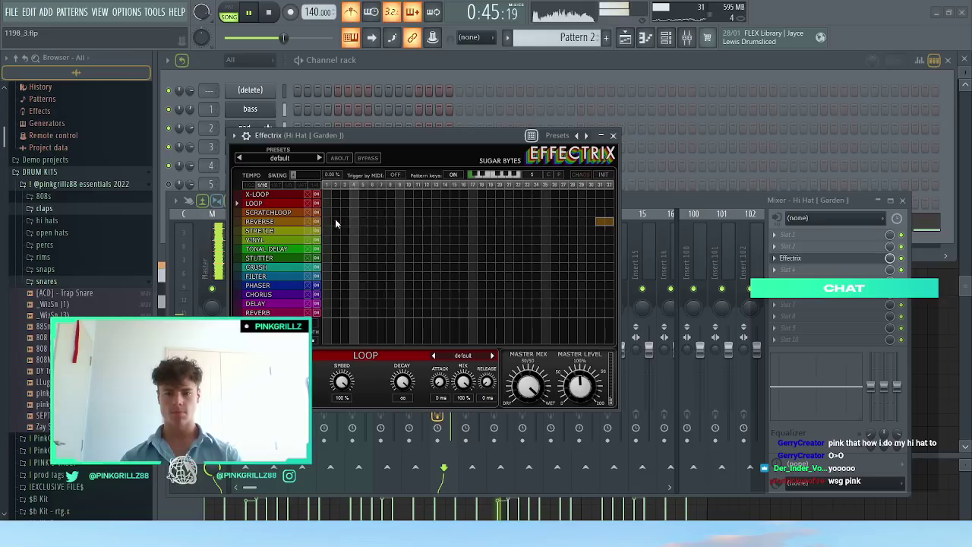
pyautogui.moveTo(594, 225); pyautogui.dragTo(616, 230)
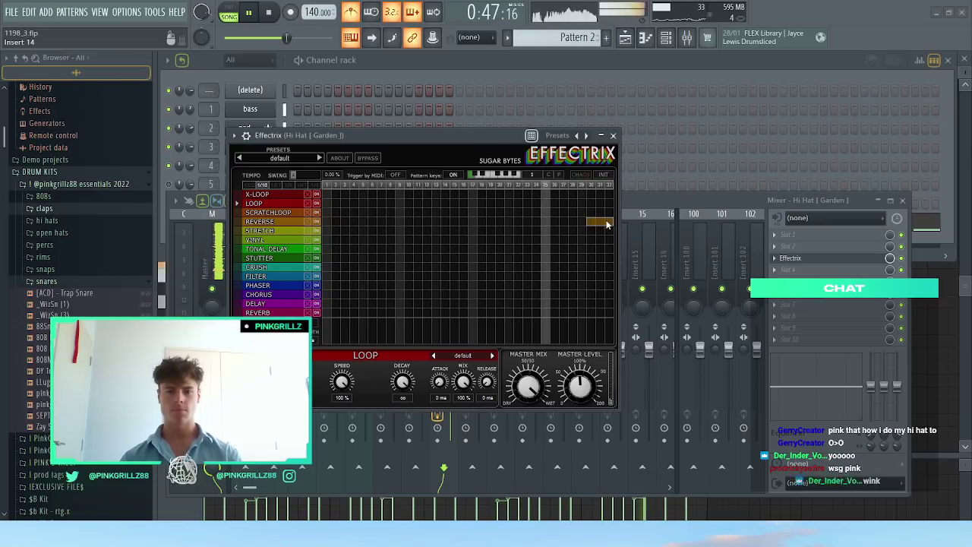
pyautogui.rightClick(608, 222)
pyautogui.click(609, 222)
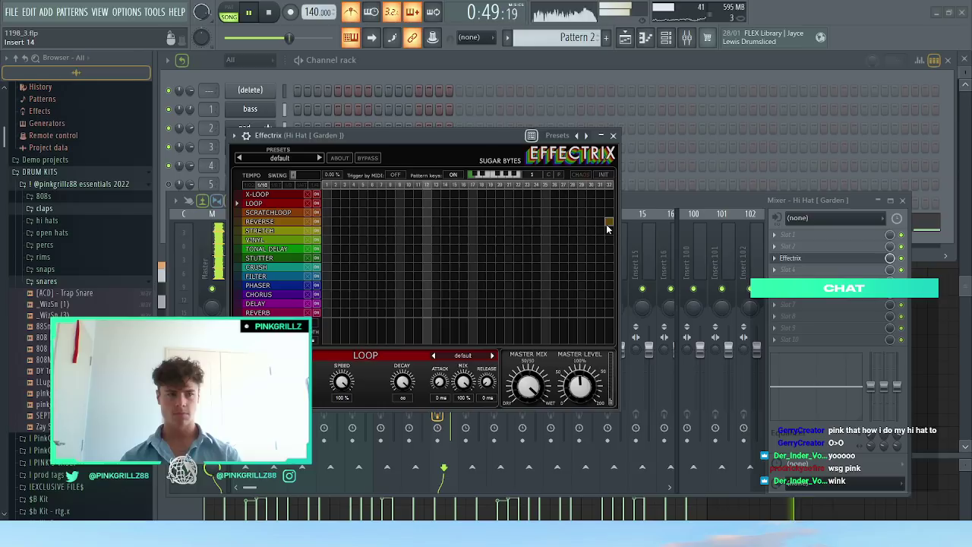
# Step: Try extra Reverse blocks around the middle of the grid, including a single one on step 13, and clear them
pyautogui.click(519, 222)
pyautogui.rightClick(520, 223)
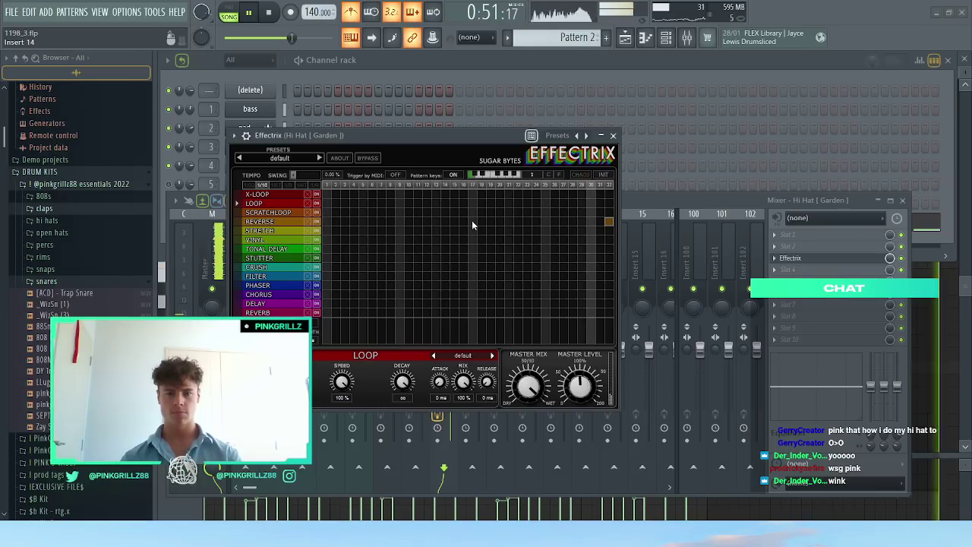
pyautogui.click(463, 222)
pyautogui.rightClick(461, 222)
pyautogui.moveTo(454, 222); pyautogui.dragTo(475, 221)
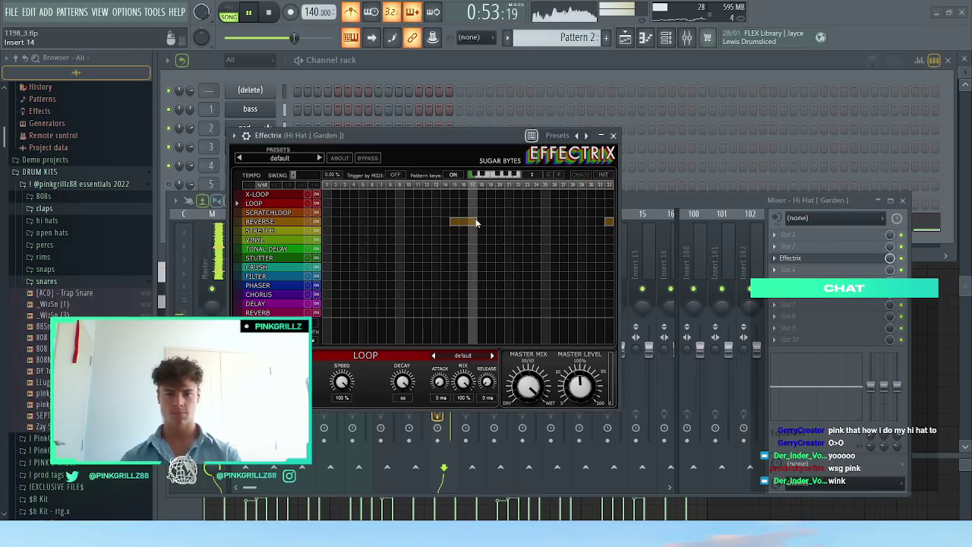
pyautogui.press('F9')
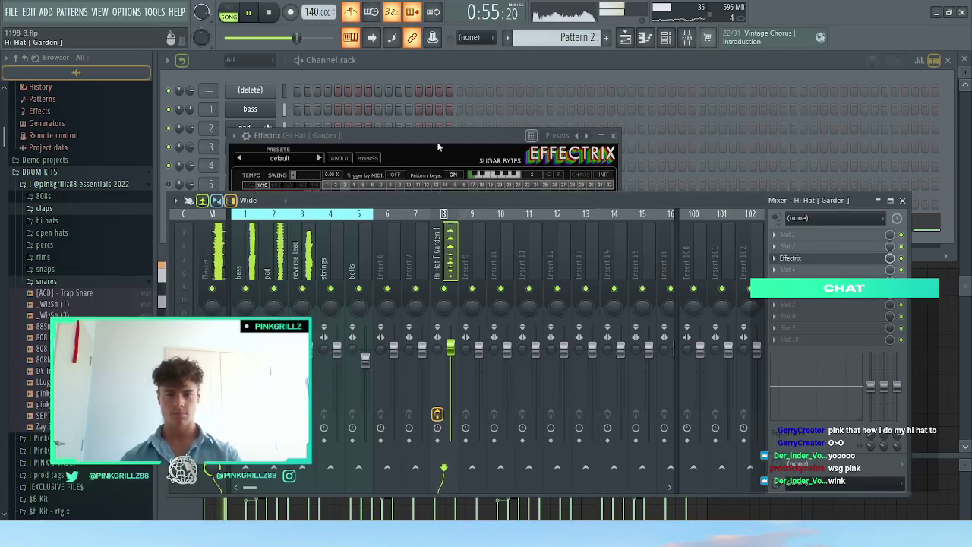
pyautogui.moveTo(438, 138); pyautogui.dragTo(444, 132)
pyautogui.moveTo(460, 218); pyautogui.dragTo(445, 217)
pyautogui.rightClick(440, 218)
pyautogui.click(441, 217)
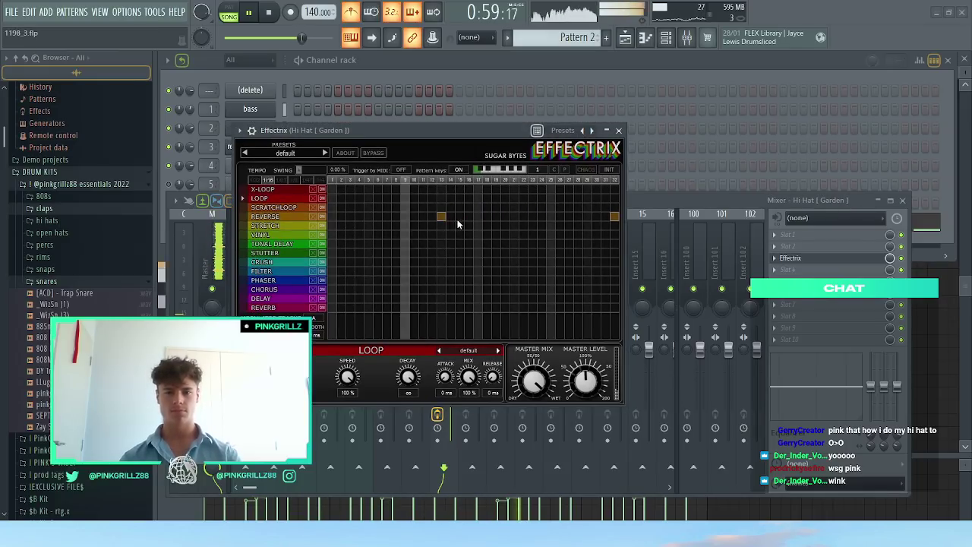
pyautogui.rightClick(446, 218)
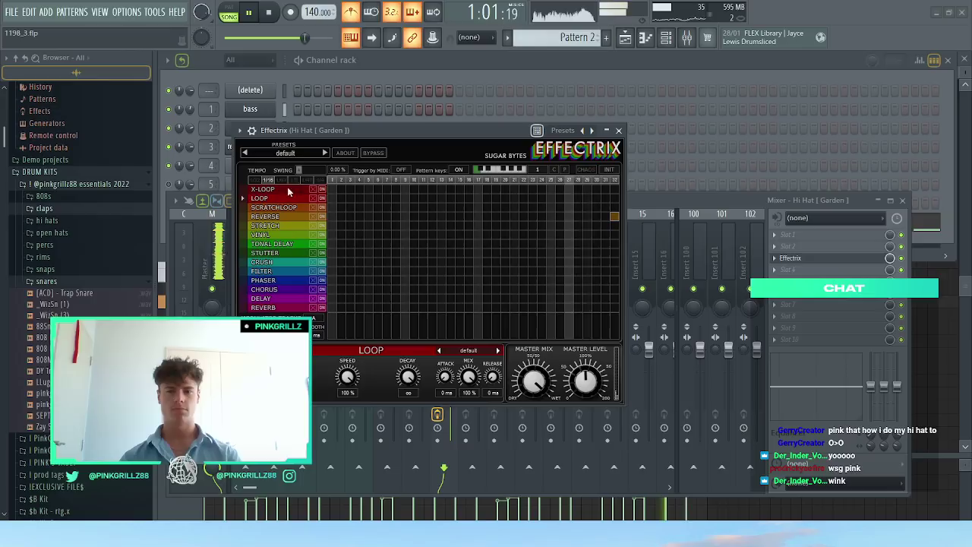
# Step: Set the Reverse block to cover steps 30–31 at the 1/8T tempo division and lower the Master Mix to 81.5% wet
pyautogui.click(609, 217)
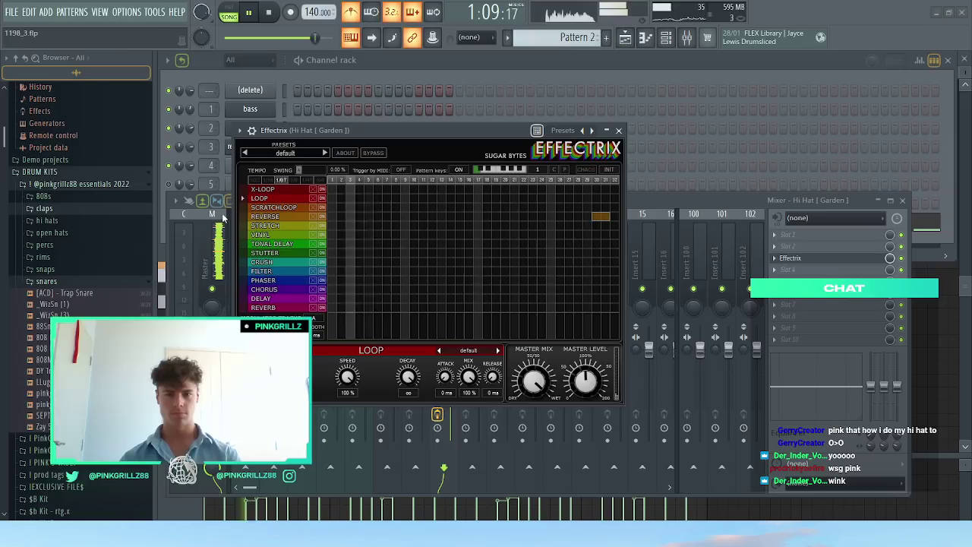
pyautogui.moveTo(522, 378); pyautogui.dragTo(522, 401)
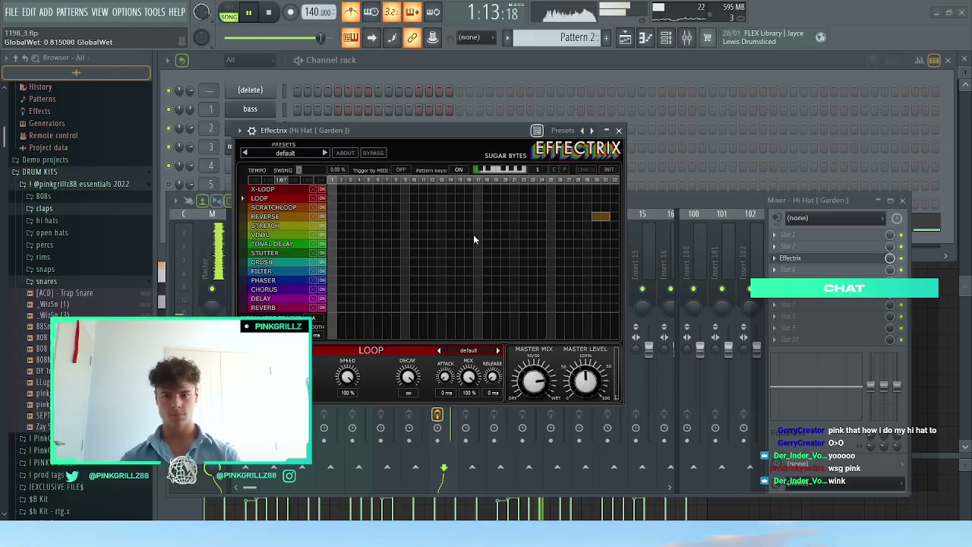
# Step: Place a Tonal Delay block on step 8 and a Vinyl block on step 19, trying Crush and Phaser blocks near the grid's end
pyautogui.click(395, 244)
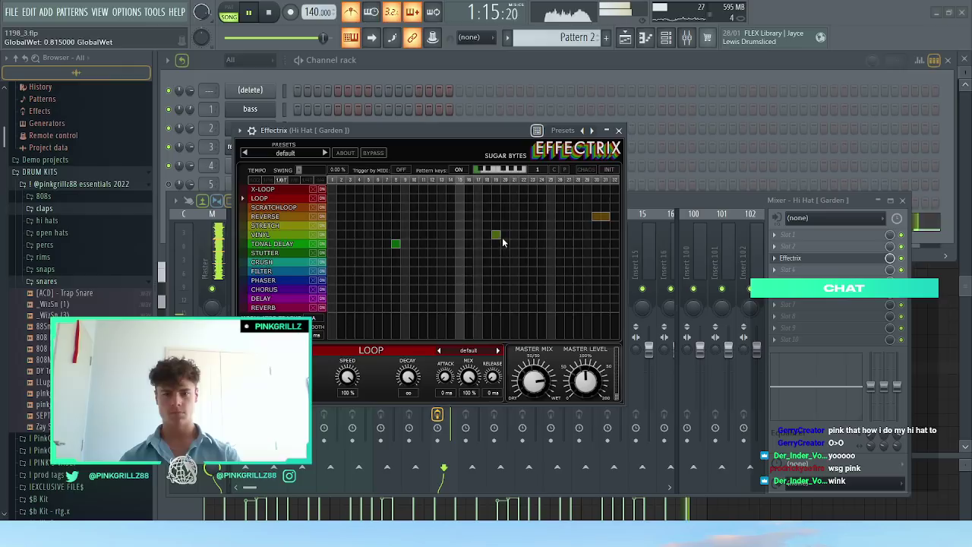
pyautogui.click(550, 262)
pyautogui.moveTo(596, 281); pyautogui.dragTo(614, 281)
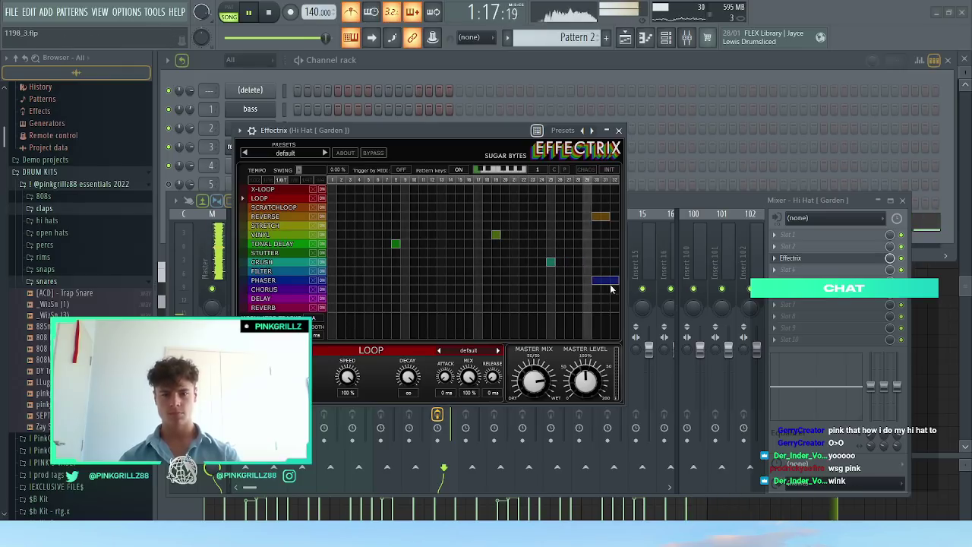
pyautogui.rightClick(551, 263)
# Step: Try Phaser, Chorus and Delay blocks in the middle of the grid and clear each of them
pyautogui.moveTo(423, 280); pyautogui.dragTo(459, 282)
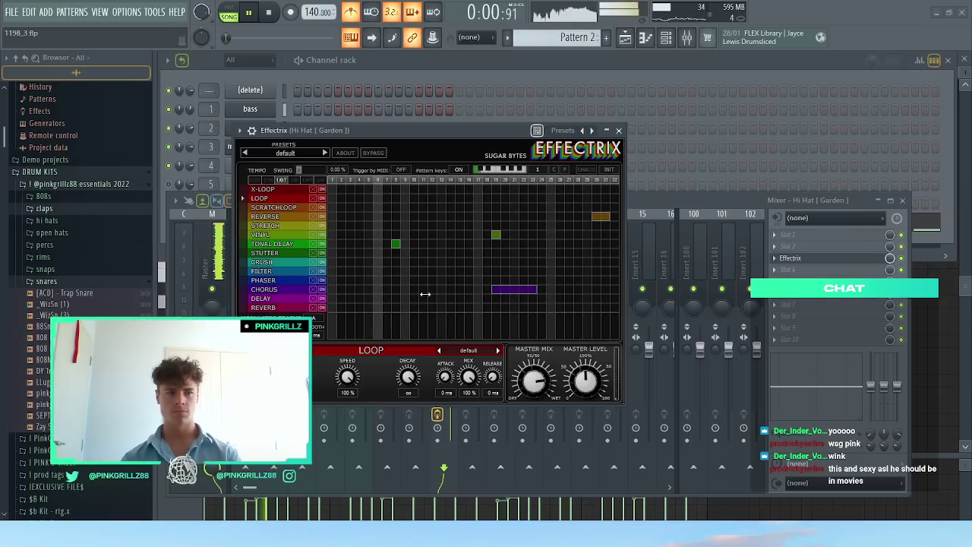
pyautogui.moveTo(413, 298); pyautogui.dragTo(435, 297)
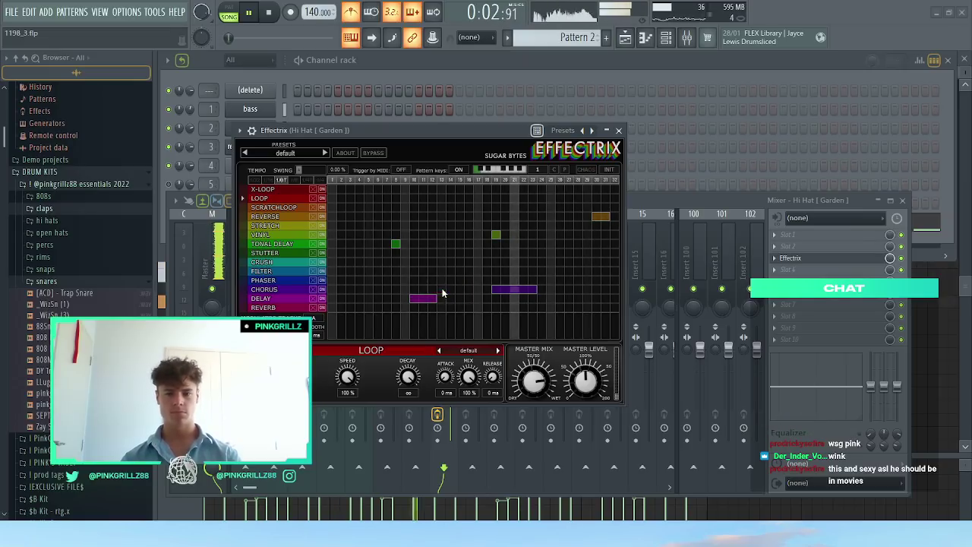
pyautogui.rightClick(425, 298)
pyautogui.rightClick(514, 296)
pyautogui.moveTo(413, 298); pyautogui.dragTo(436, 299)
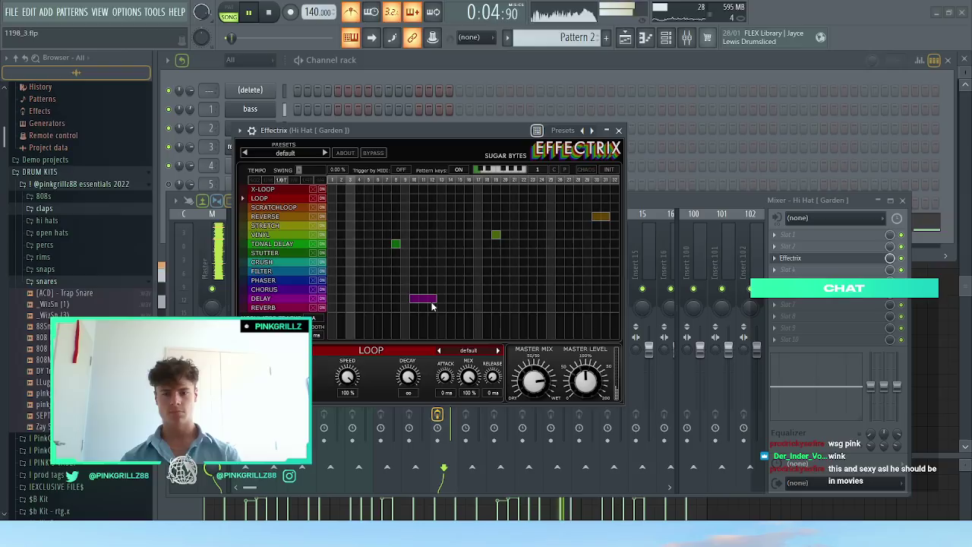
pyautogui.rightClick(425, 299)
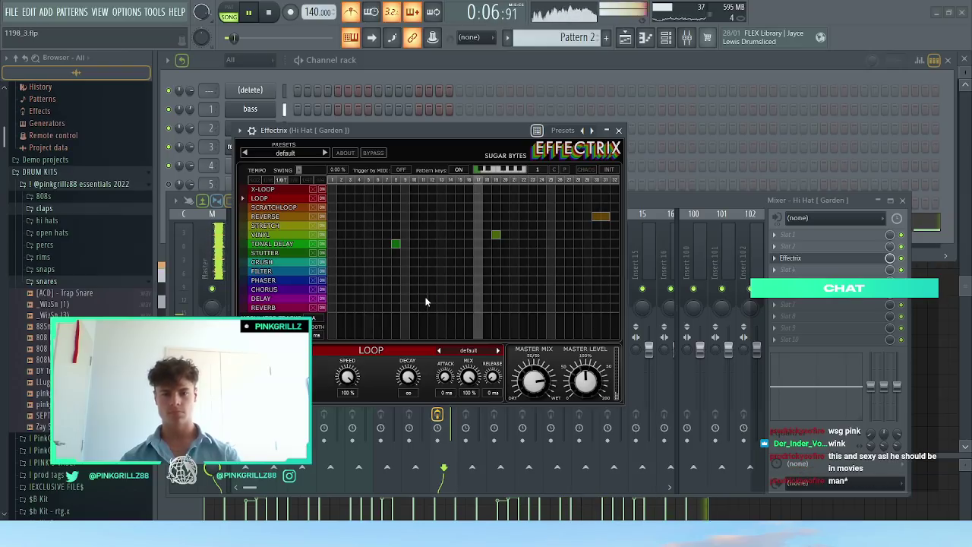
pyautogui.moveTo(504, 290); pyautogui.dragTo(540, 293)
pyautogui.rightClick(530, 290)
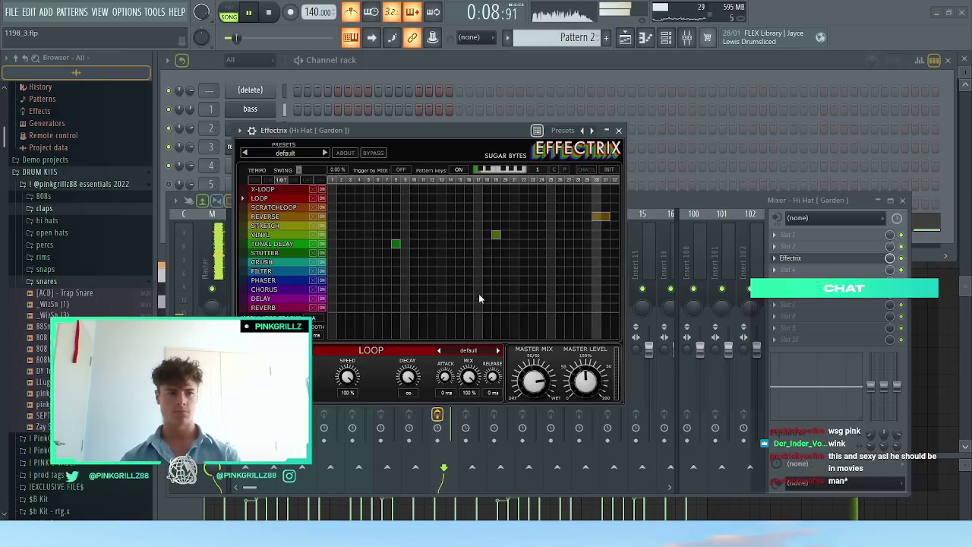
# Step: Draw a Chorus block on steps 9–12 and Reverb blocks on steps 11–13, 23–27 and 31–32
pyautogui.moveTo(437, 291); pyautogui.dragTo(402, 291)
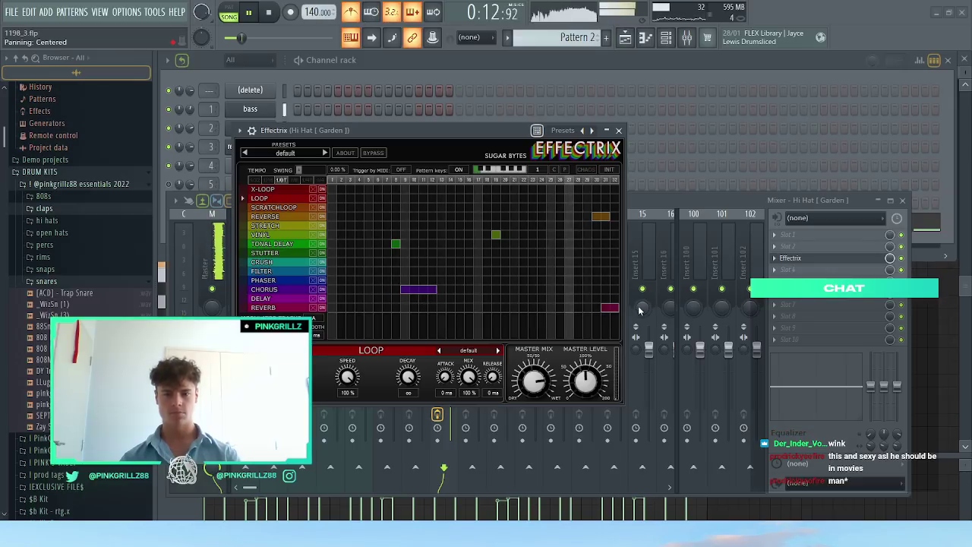
pyautogui.moveTo(606, 307); pyautogui.dragTo(616, 308)
pyautogui.moveTo(420, 308); pyautogui.dragTo(440, 309)
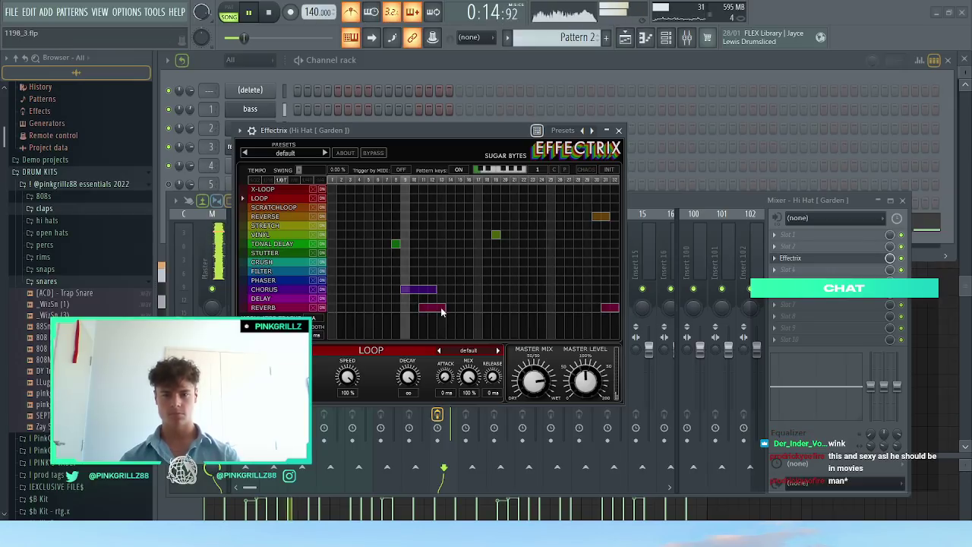
pyautogui.moveTo(532, 308); pyautogui.dragTo(569, 307)
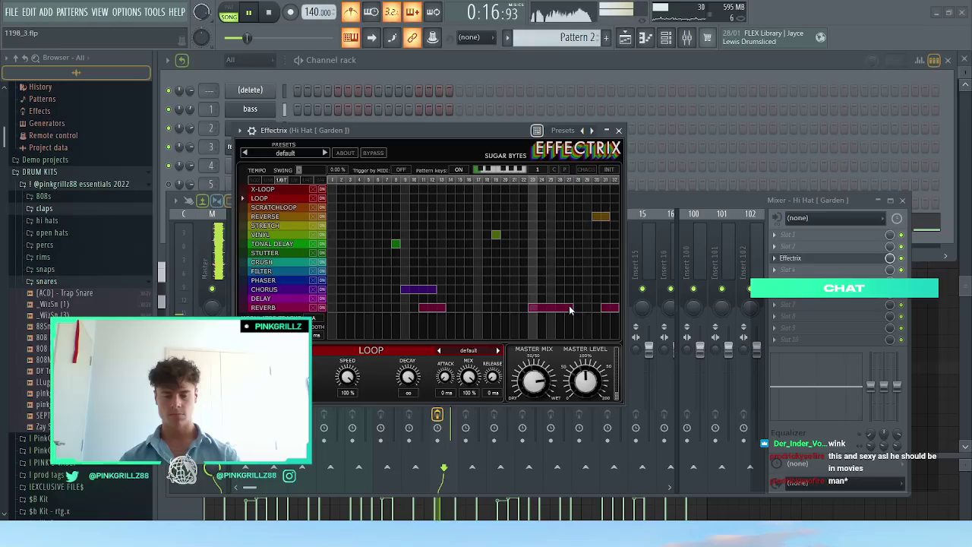
# Step: Clear the Reverb blocks on steps 11–13 and 23–27, and draw a two-step Reverb block on steps 21–22
pyautogui.doubleClick(565, 309)
pyautogui.doubleClick(431, 310)
pyautogui.moveTo(386, 308); pyautogui.dragTo(415, 307)
pyautogui.moveTo(511, 307); pyautogui.dragTo(527, 308)
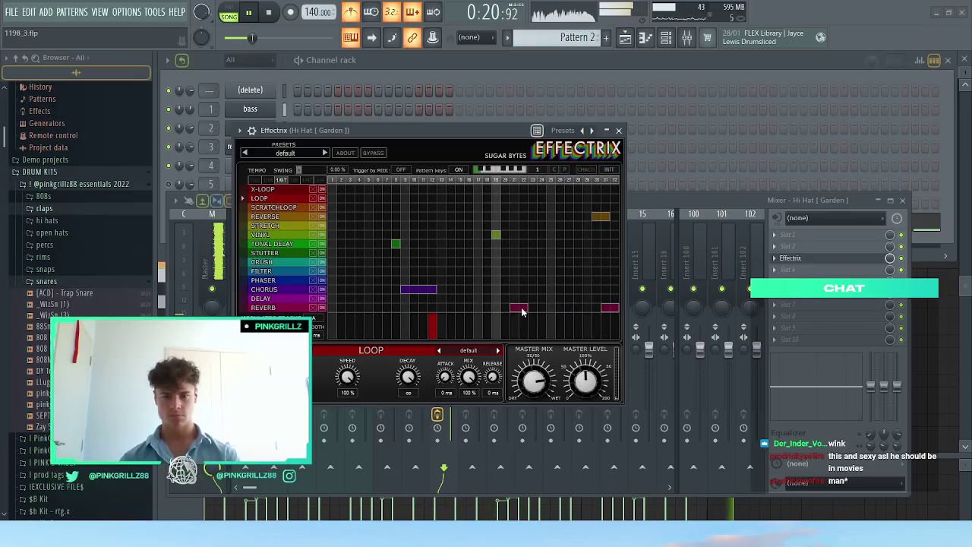
# Step: Try Reverb on steps 5–7 and Delay on steps 14–19, clear both, and place Reverb on steps 3–4 instead
pyautogui.moveTo(368, 308); pyautogui.dragTo(386, 308)
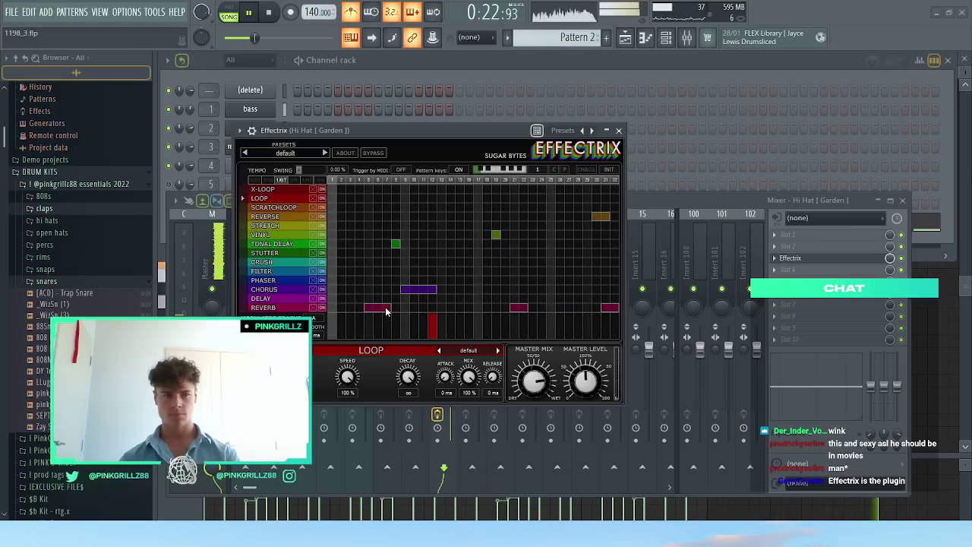
pyautogui.doubleClick(386, 309)
pyautogui.moveTo(448, 299); pyautogui.dragTo(496, 300)
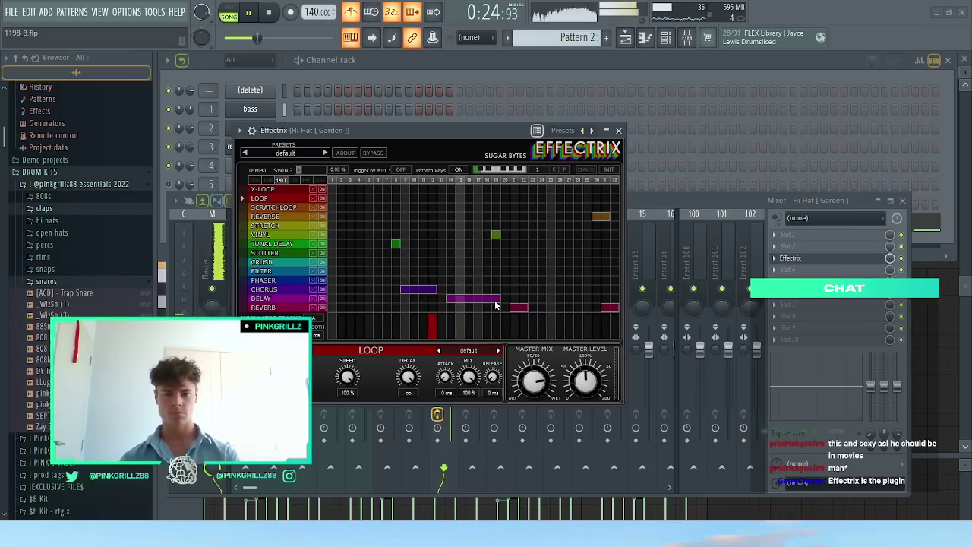
pyautogui.doubleClick(489, 304)
pyautogui.moveTo(332, 307); pyautogui.dragTo(360, 308)
pyautogui.doubleClick(341, 310)
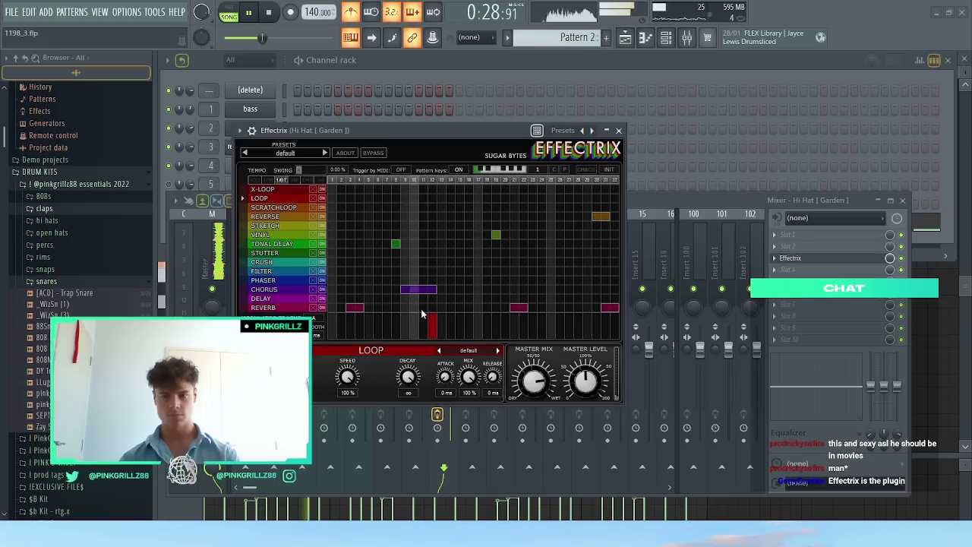
# Step: Rework the Reverb block just past the middle of the grid so it covers steps 20–23
pyautogui.click(487, 309)
pyautogui.moveTo(487, 310); pyautogui.dragTo(497, 308)
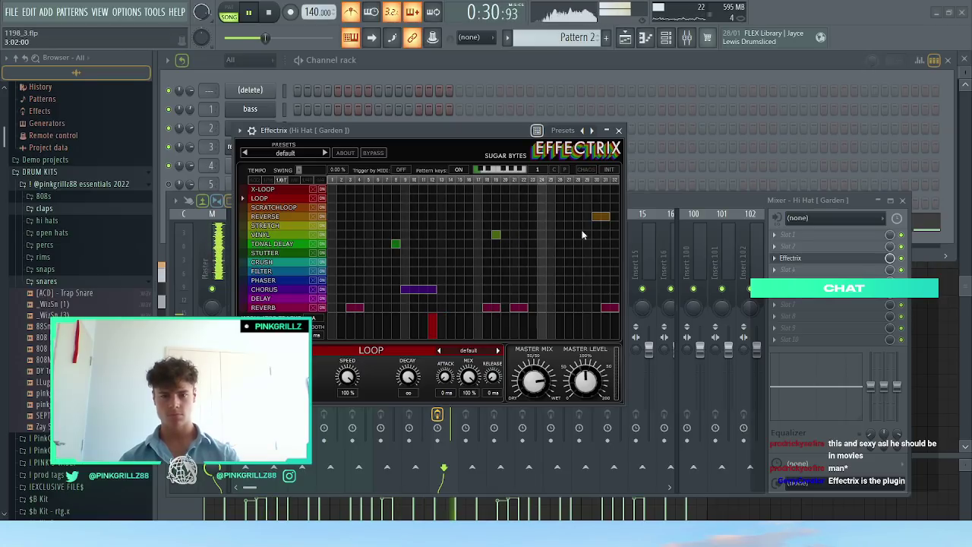
pyautogui.doubleClick(497, 309)
pyautogui.doubleClick(513, 309)
pyautogui.click(507, 310)
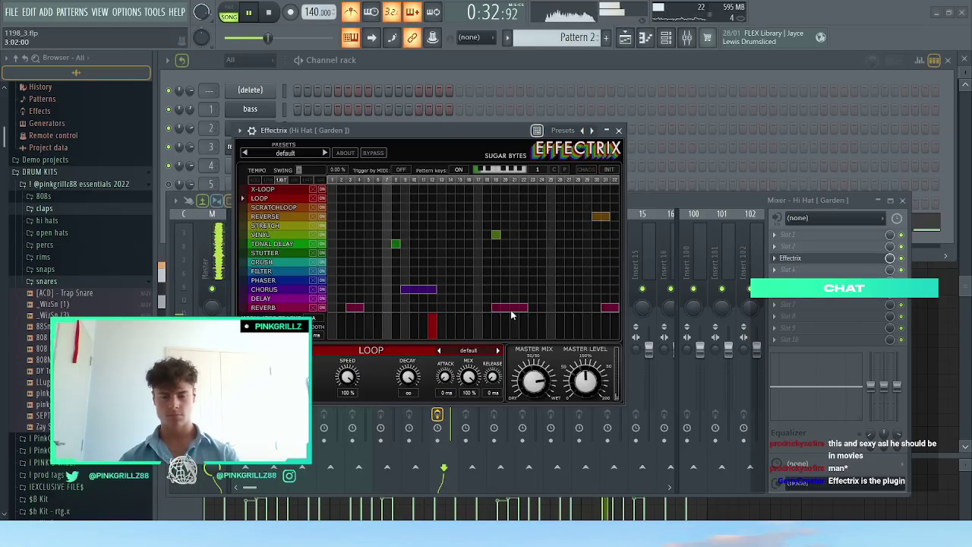
pyautogui.moveTo(509, 310); pyautogui.dragTo(533, 309)
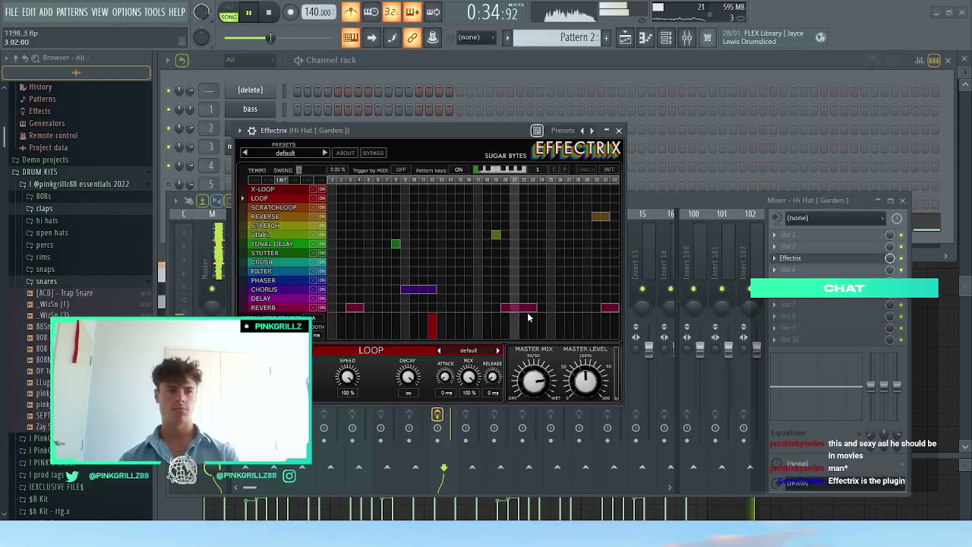
# Step: Draw a Reverb block on steps 12–16 and clear the Reverb blocks on steps 3–4, 20–23 and 31–32
pyautogui.doubleClick(354, 308)
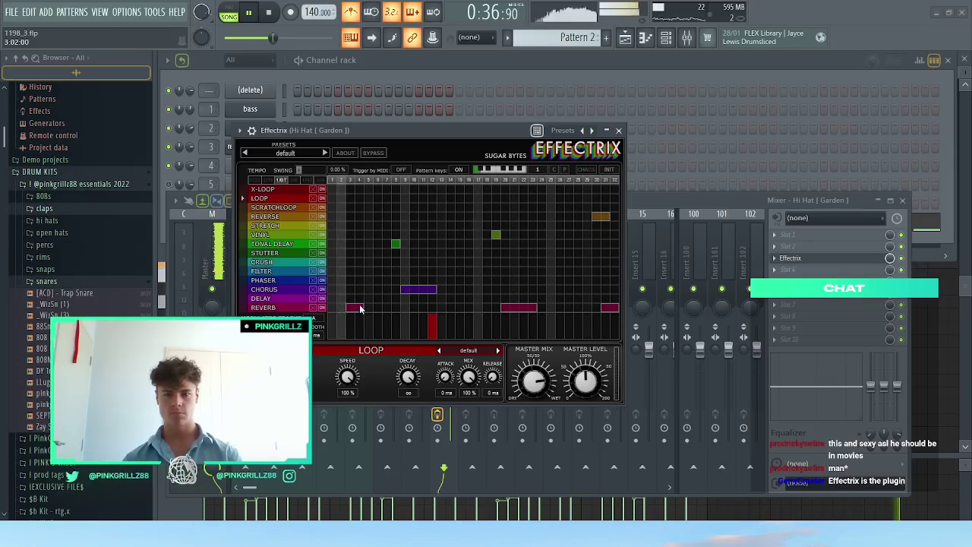
pyautogui.moveTo(423, 308); pyautogui.dragTo(467, 311)
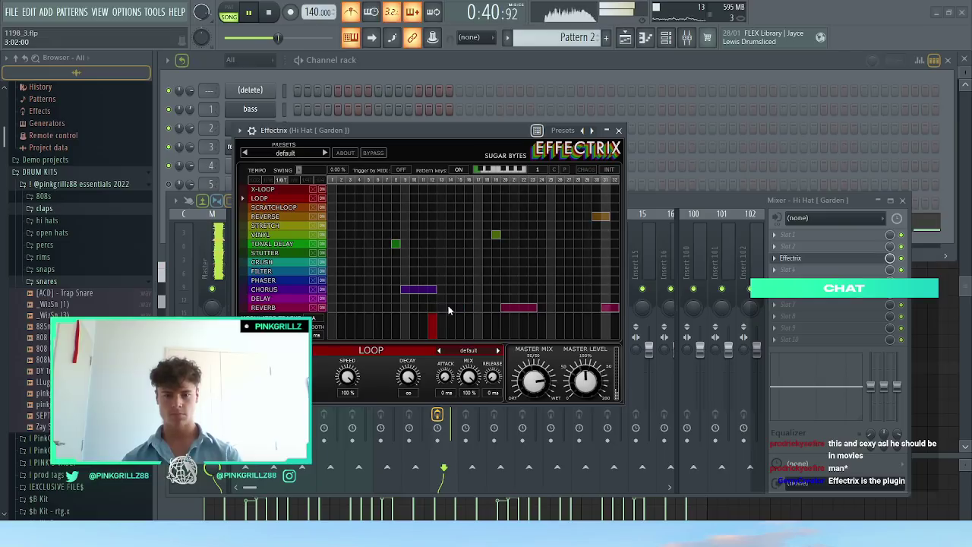
pyautogui.doubleClick(527, 308)
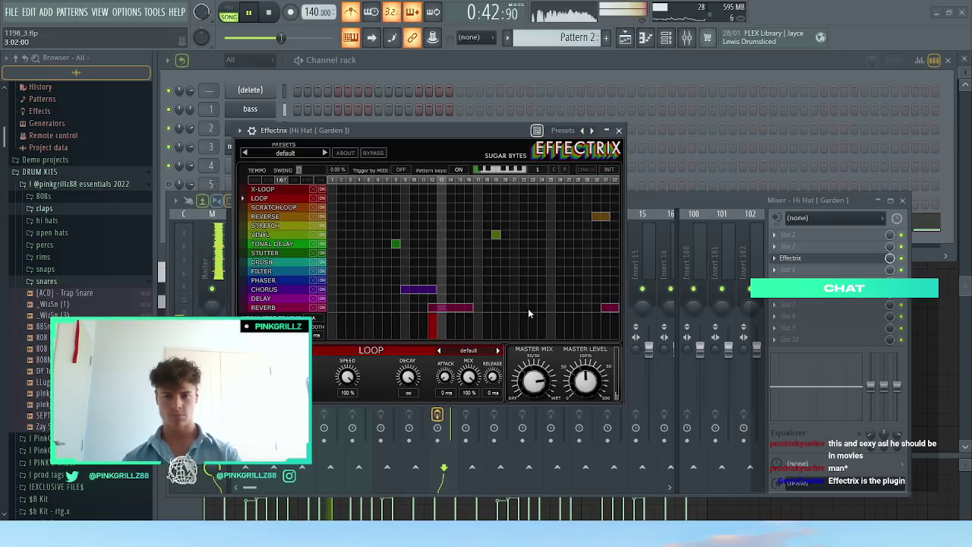
pyautogui.doubleClick(603, 309)
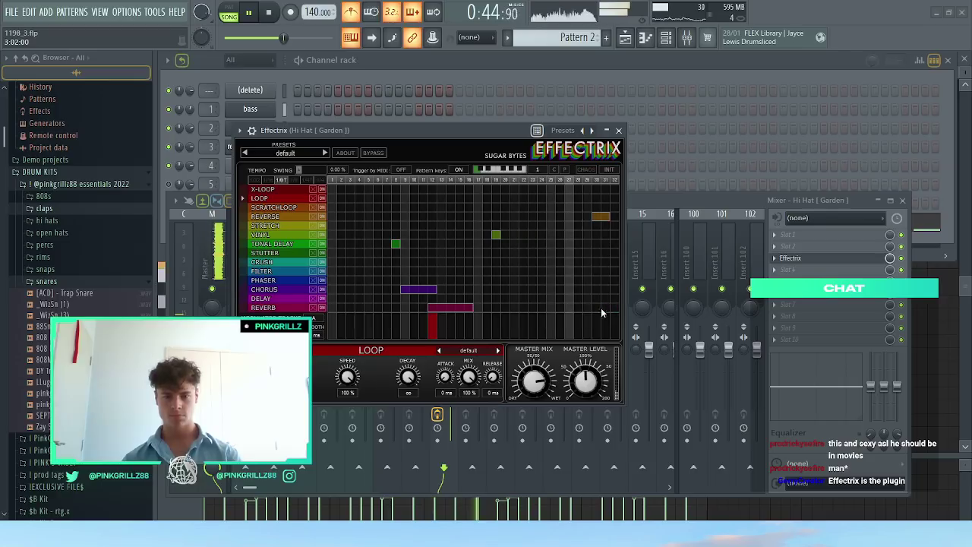
# Step: Draw a Reverb block on steps 29–30 of the Effectrix grid and slightly raise the hi-hat mixer track's volume
pyautogui.moveTo(587, 308)
pyautogui.mouseDown()
pyautogui.moveTo(622, 309)
pyautogui.moveTo(606, 308)
pyautogui.mouseUp()
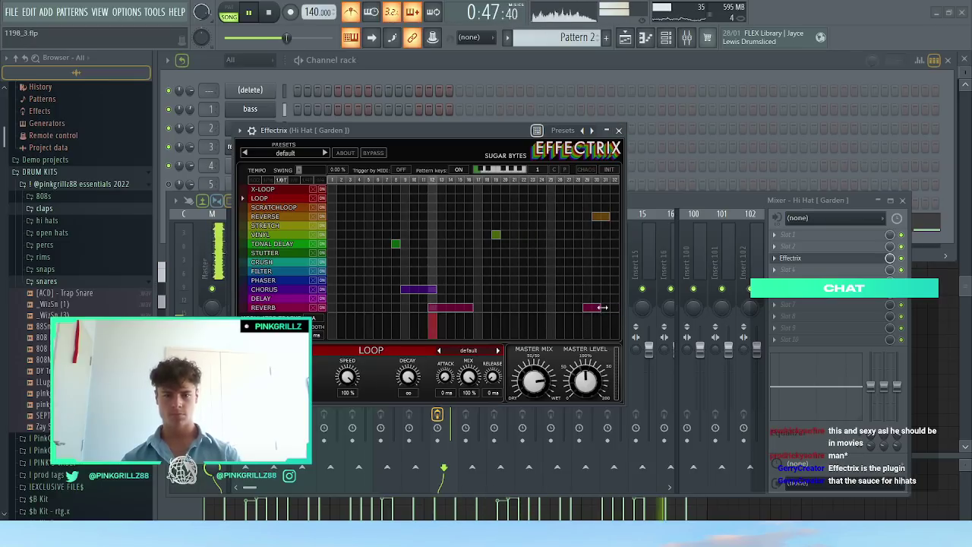
pyautogui.click(618, 130)
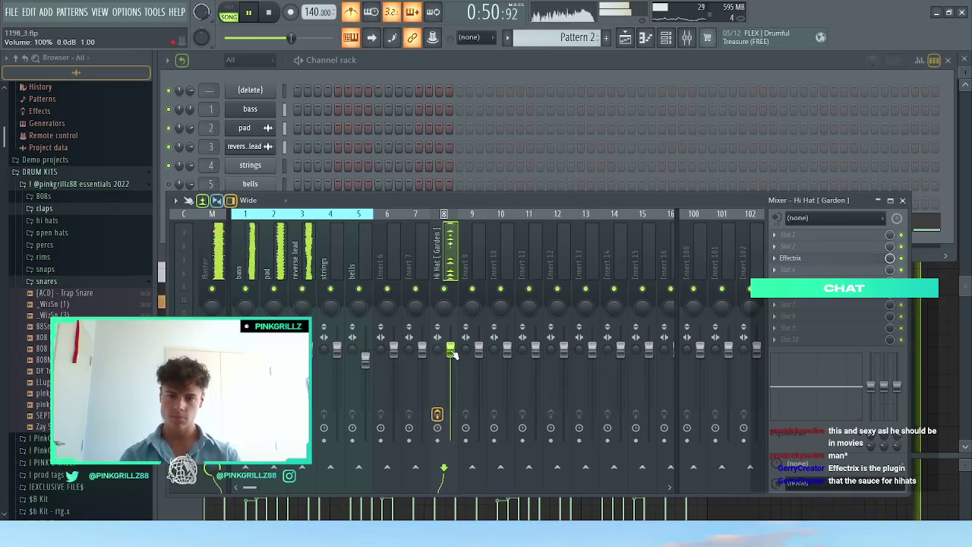
pyautogui.moveTo(452, 355); pyautogui.dragTo(453, 352)
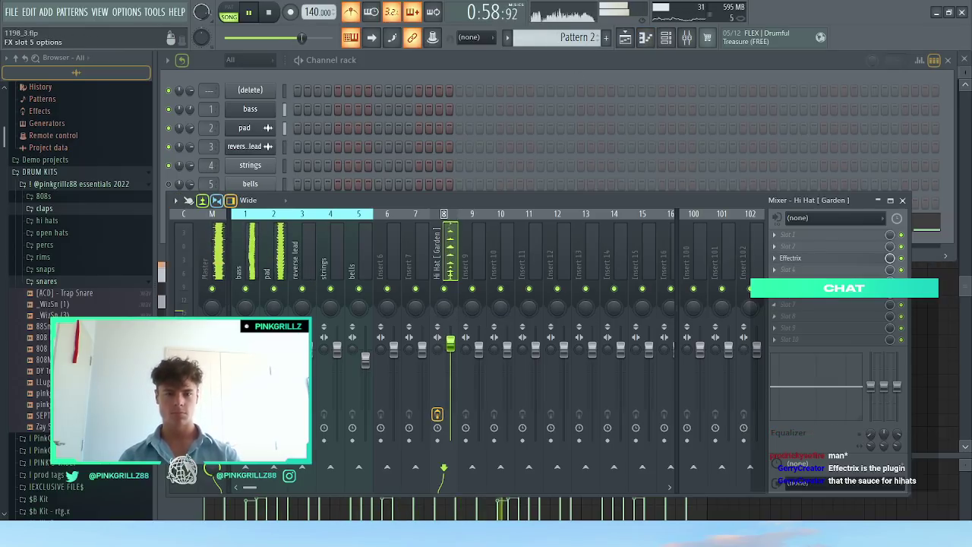
# Step: Load Seventh Heaven Professional below Effectrix on the hi-hat track and try the Halls 1 bank
pyautogui.click(787, 271)
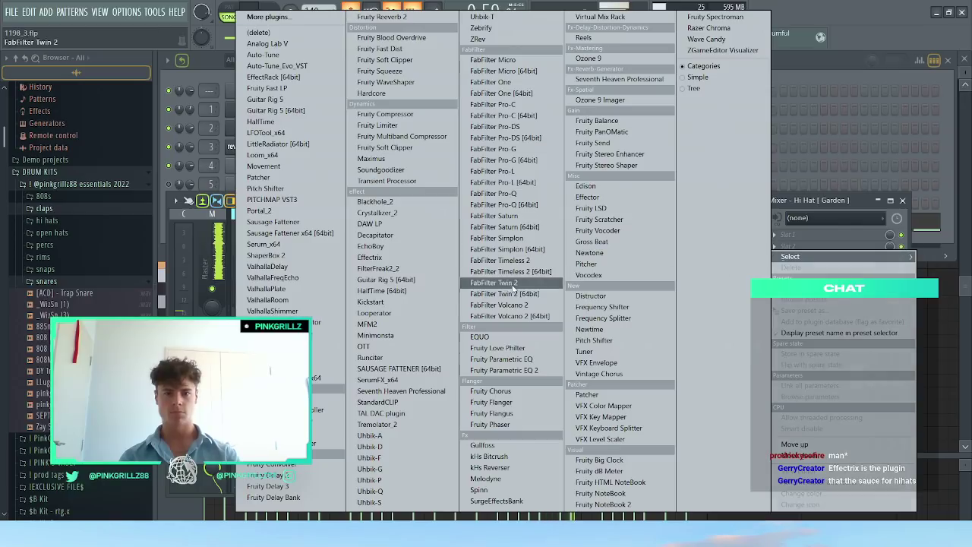
pyautogui.click(393, 395)
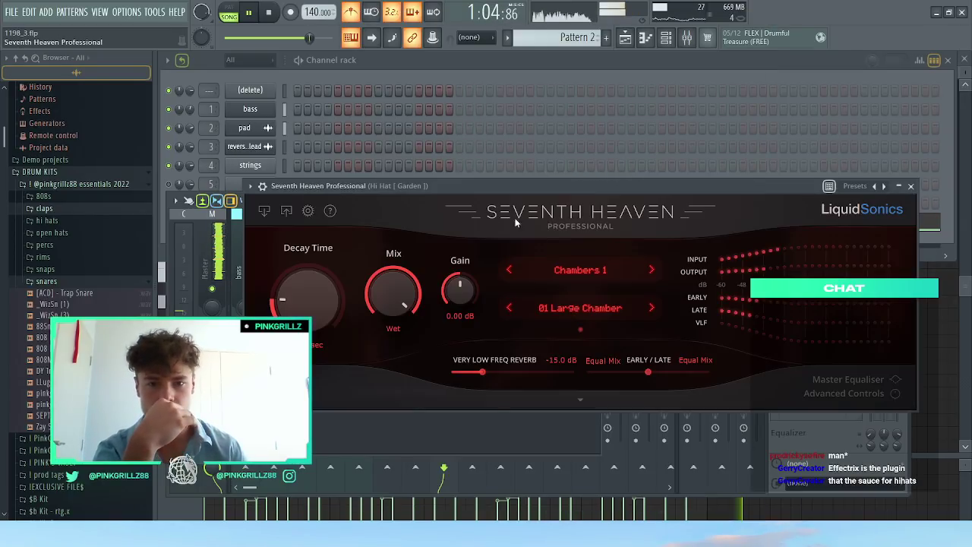
pyautogui.click(601, 272)
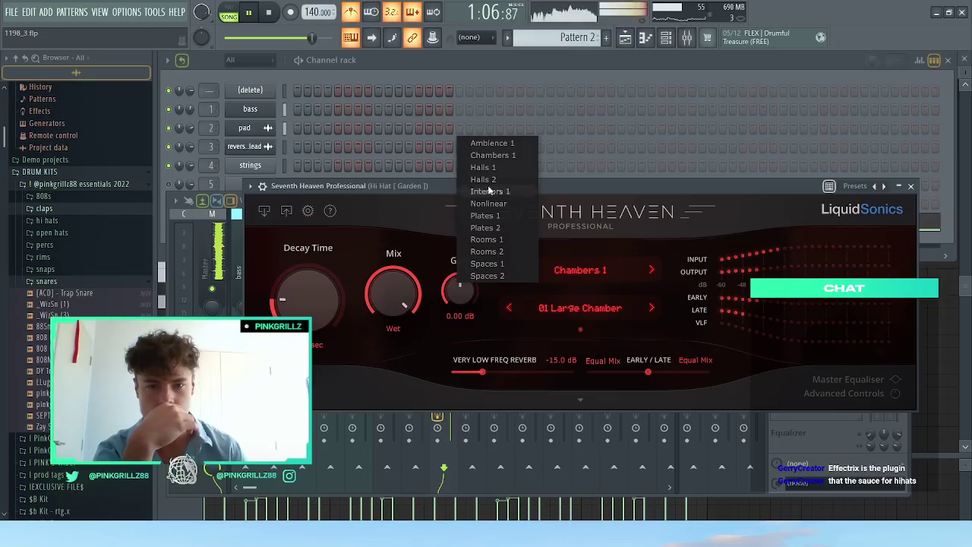
pyautogui.click(485, 167)
pyautogui.click(551, 308)
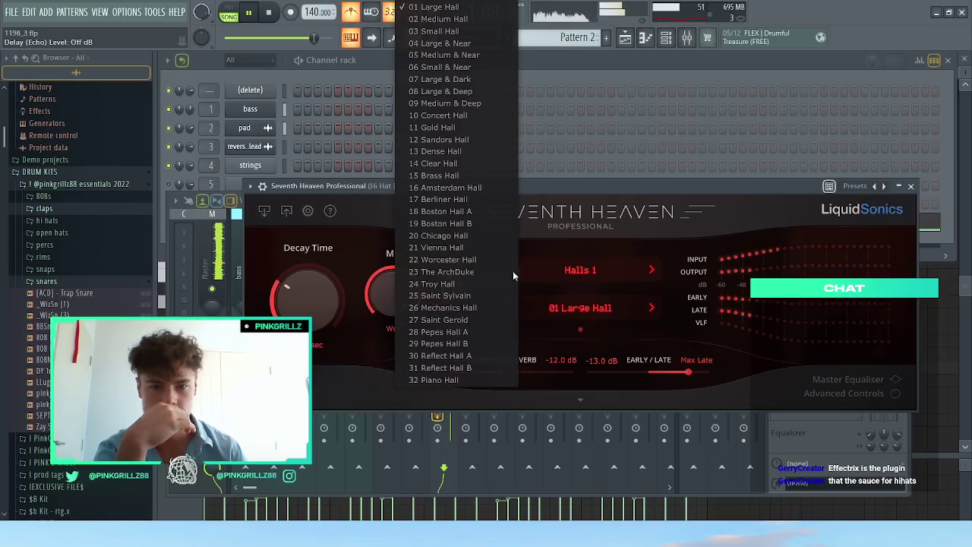
# Step: Choose the 08 Music Room preset from the Rooms 1 bank and lower the reverb mix to 0 / -11.3 dB
pyautogui.click(580, 271)
pyautogui.click(483, 239)
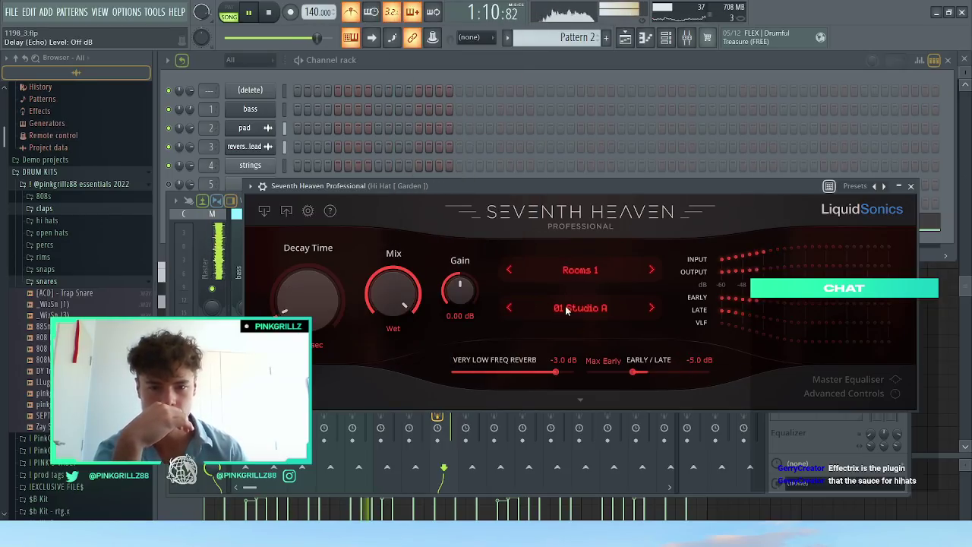
pyautogui.click(555, 308)
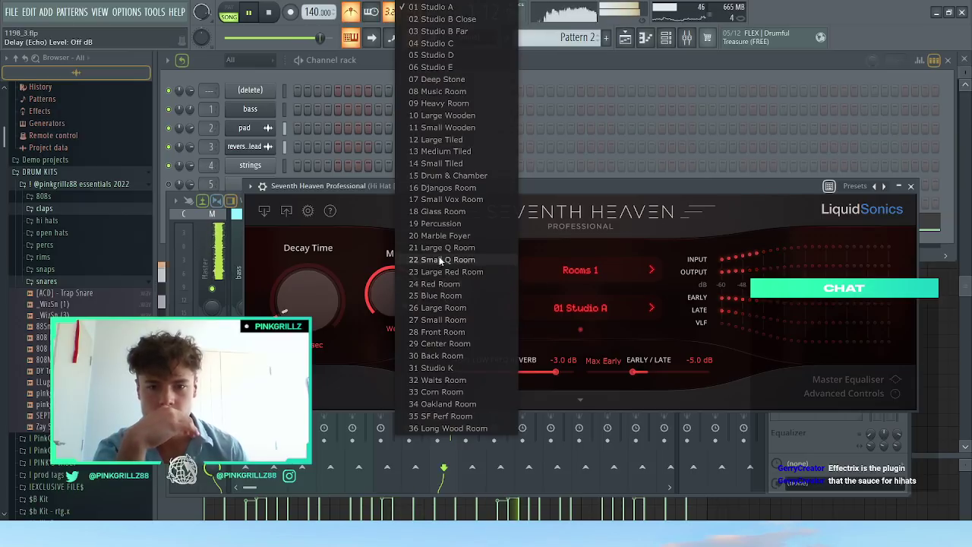
pyautogui.click(448, 91)
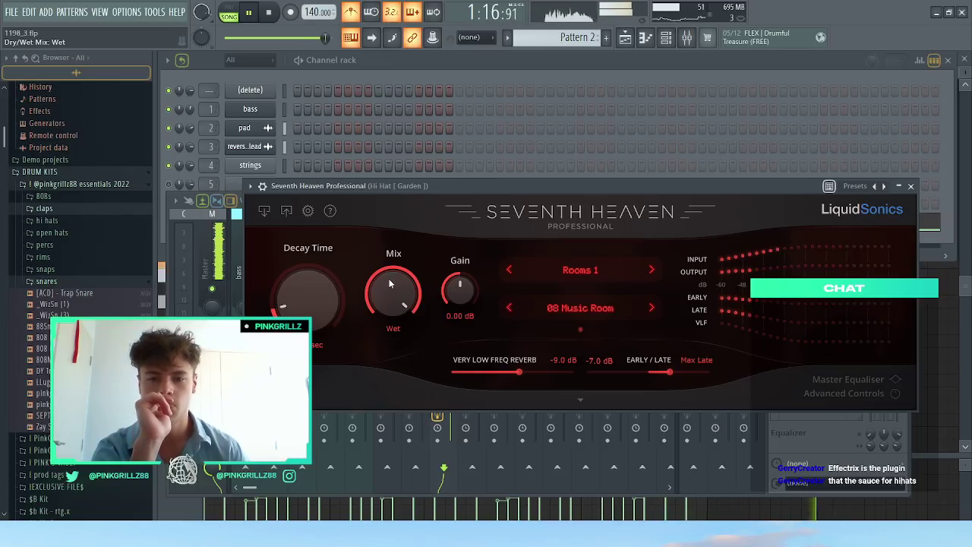
pyautogui.moveTo(389, 279); pyautogui.dragTo(414, 393)
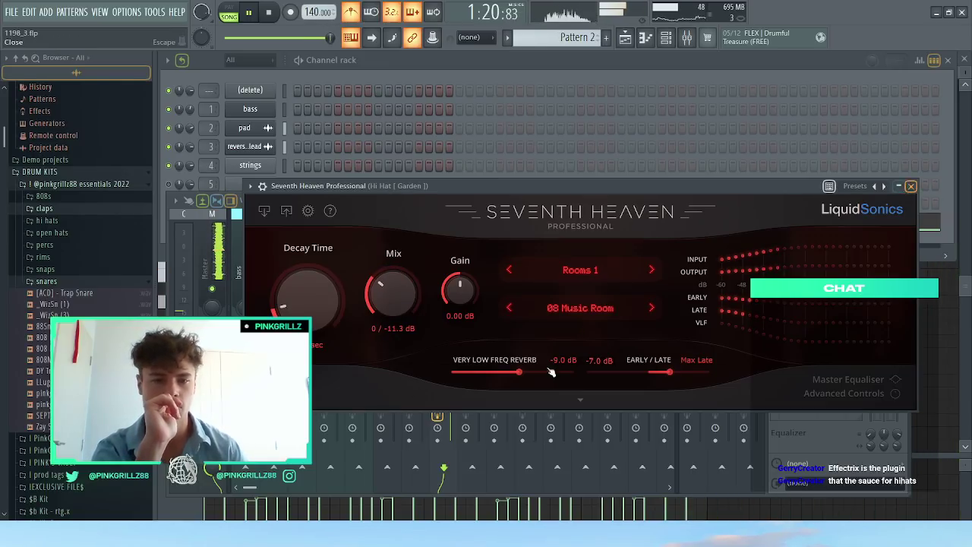
pyautogui.press('Escape')
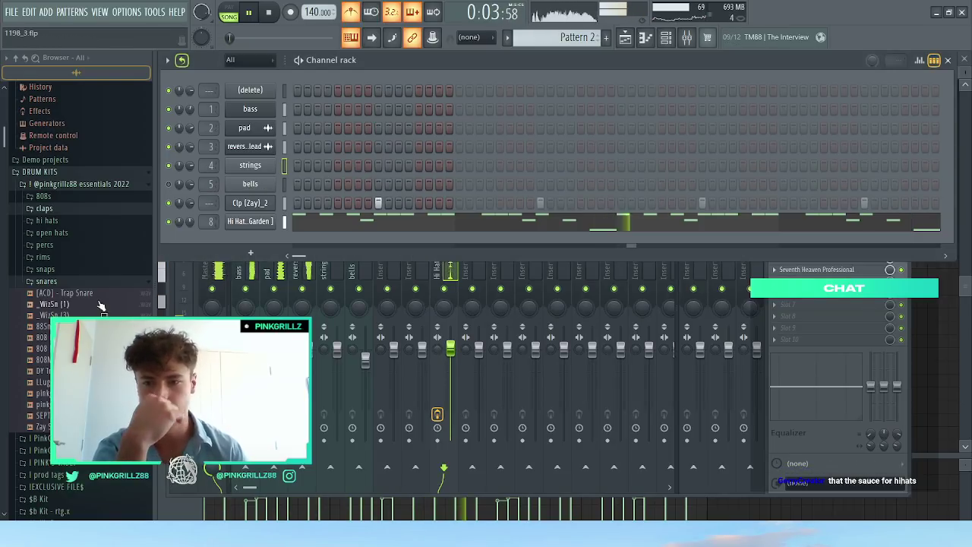
# Step: Browse the essentials kit's rims, percs and open hats folders and audition several open hat samples
pyautogui.click(82, 281)
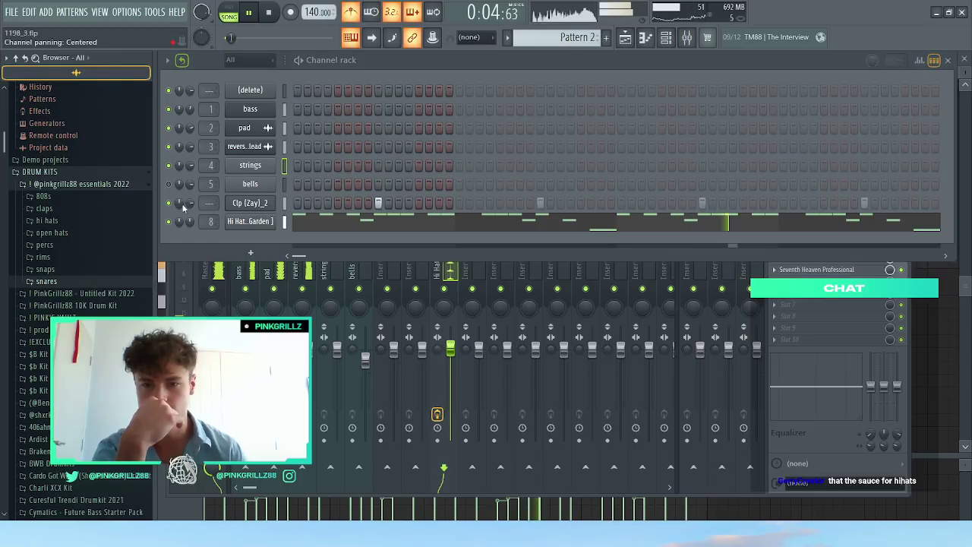
pyautogui.click(64, 259)
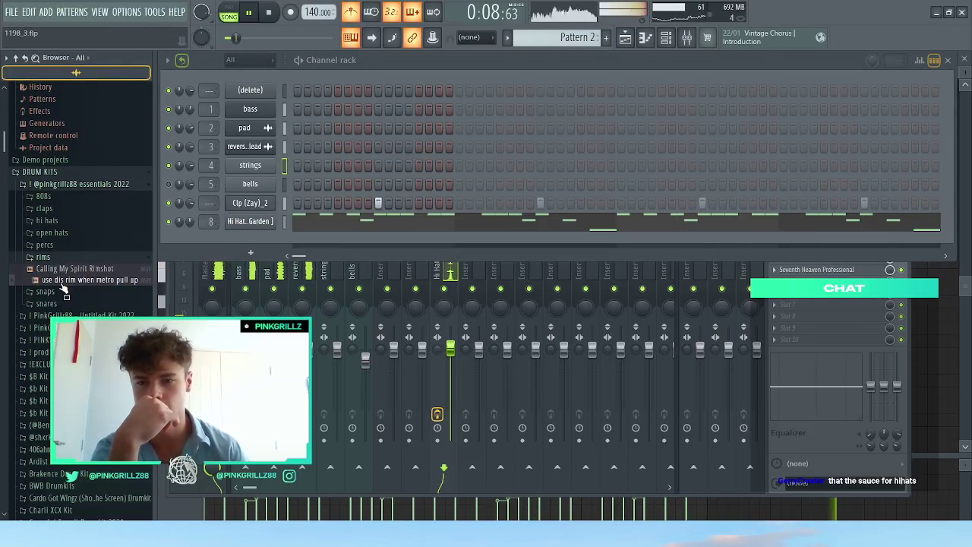
pyautogui.click(44, 245)
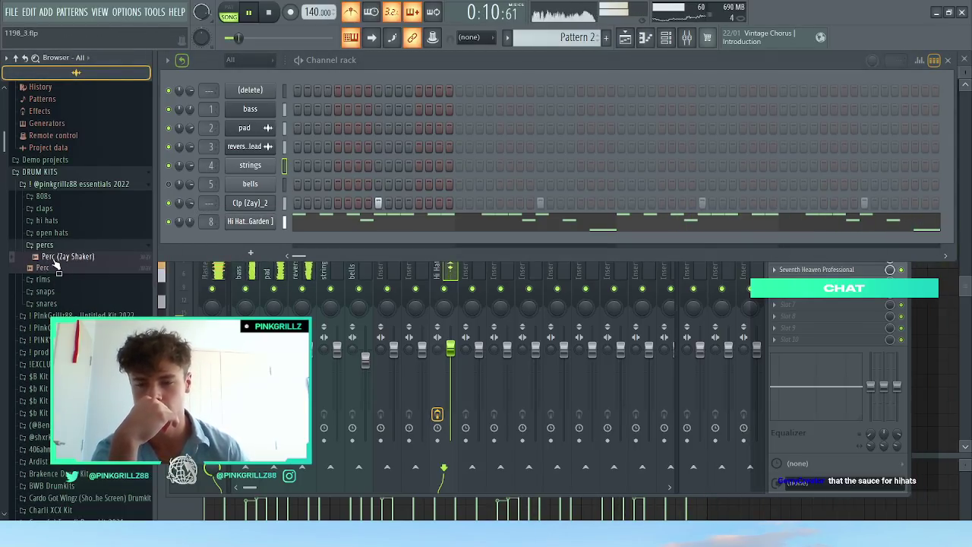
pyautogui.click(51, 232)
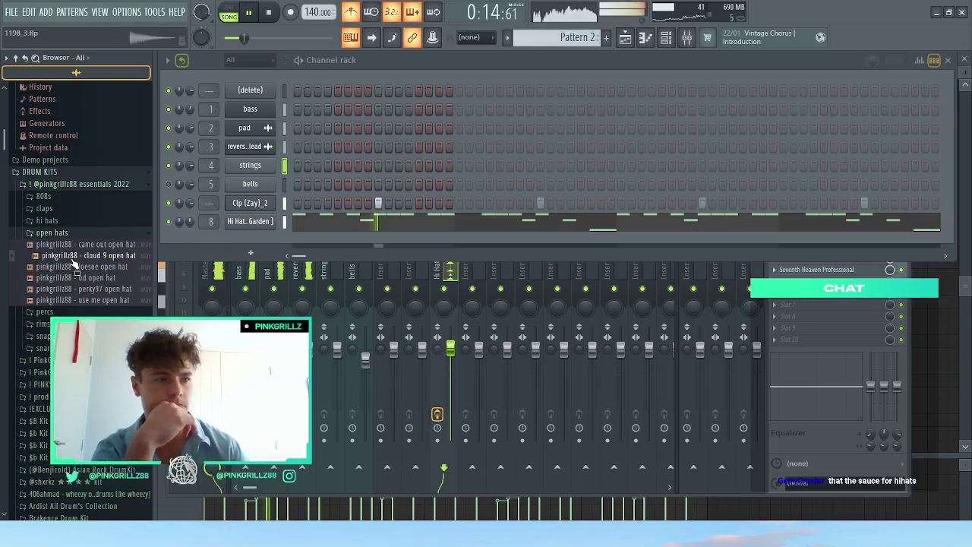
pyautogui.moveTo(74, 299); pyautogui.dragTo(76, 300)
pyautogui.click(76, 302)
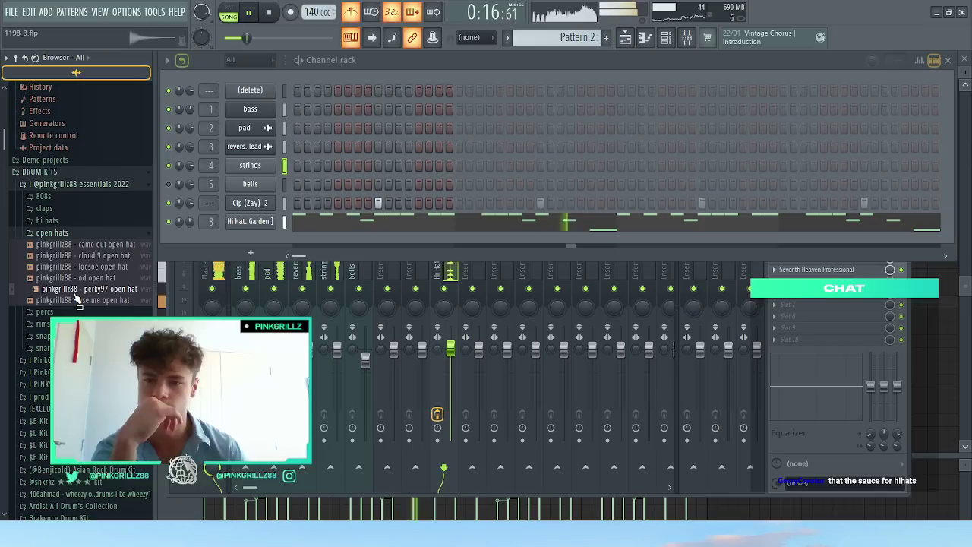
pyautogui.moveTo(234, 241); pyautogui.dragTo(235, 243)
pyautogui.click(97, 278)
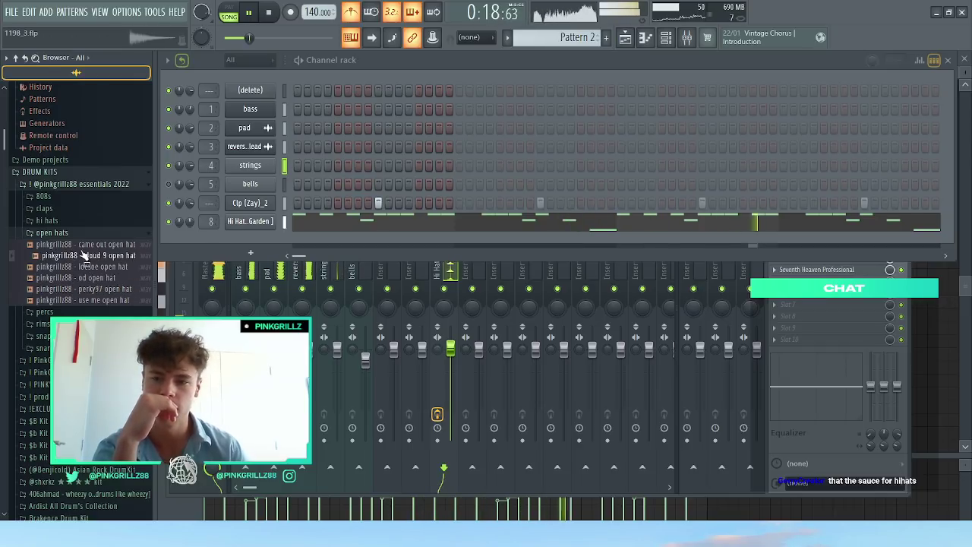
# Step: Look through the hi hats, claps and 808s folders of the essentials kit for another usable sound
pyautogui.click(72, 232)
pyautogui.click(74, 221)
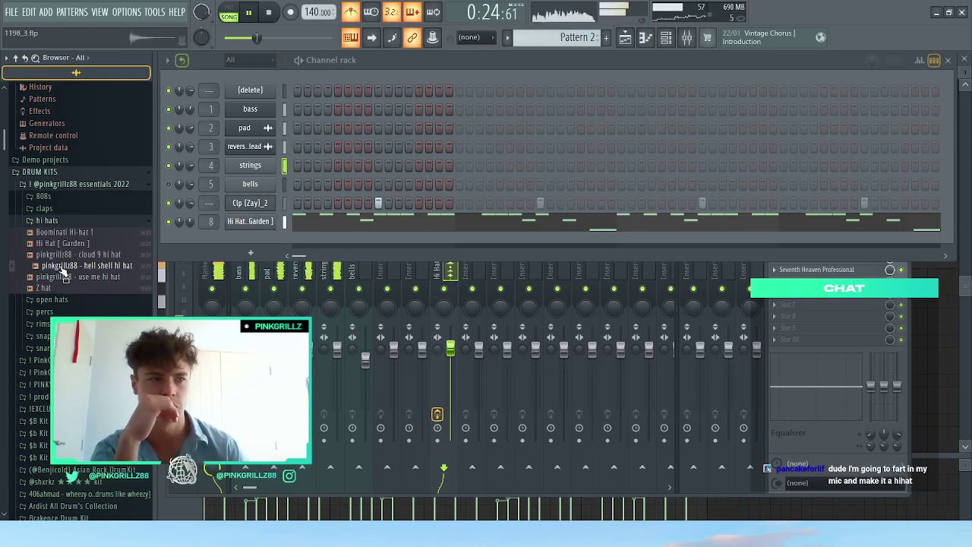
pyautogui.click(44, 208)
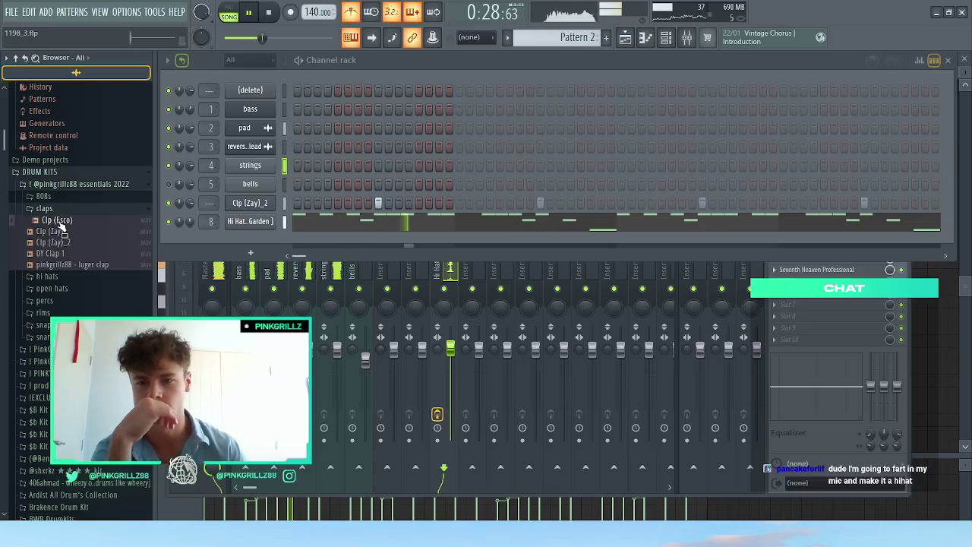
pyautogui.click(43, 196)
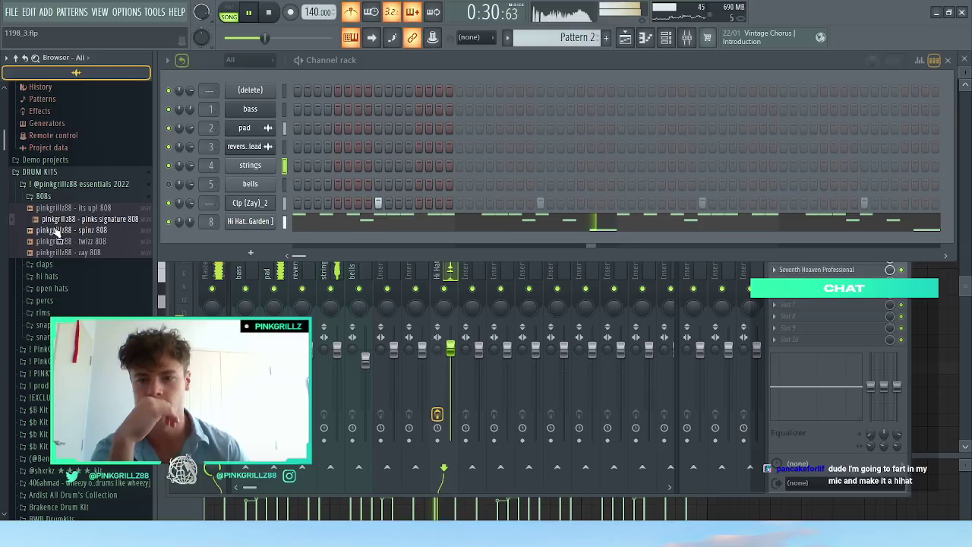
pyautogui.click(58, 197)
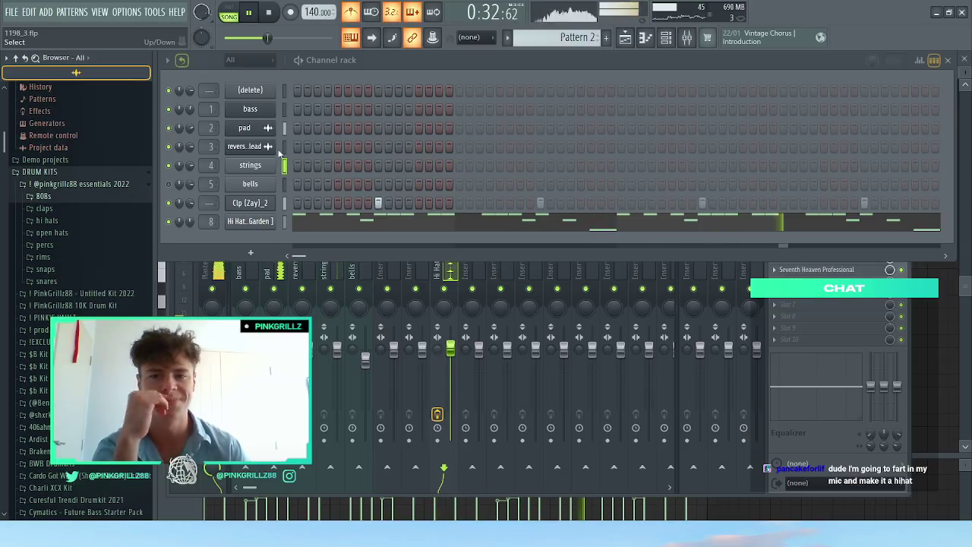
# Step: Add the pinkgrillz88 - babysantana2 808 sample from PinkGrillz88 - Untitled Kit 2022 as a new channel below the hi-hat
pyautogui.click(75, 186)
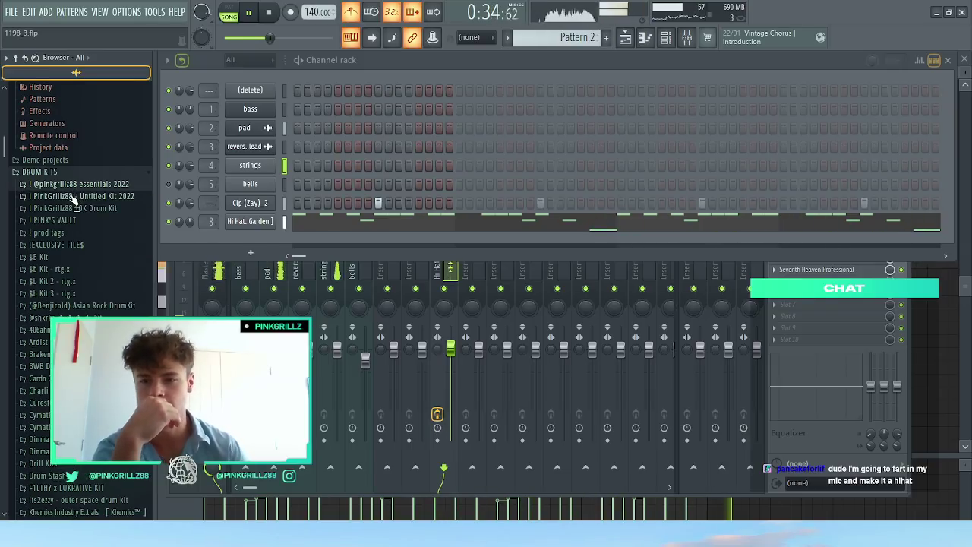
pyautogui.click(76, 196)
pyautogui.click(43, 208)
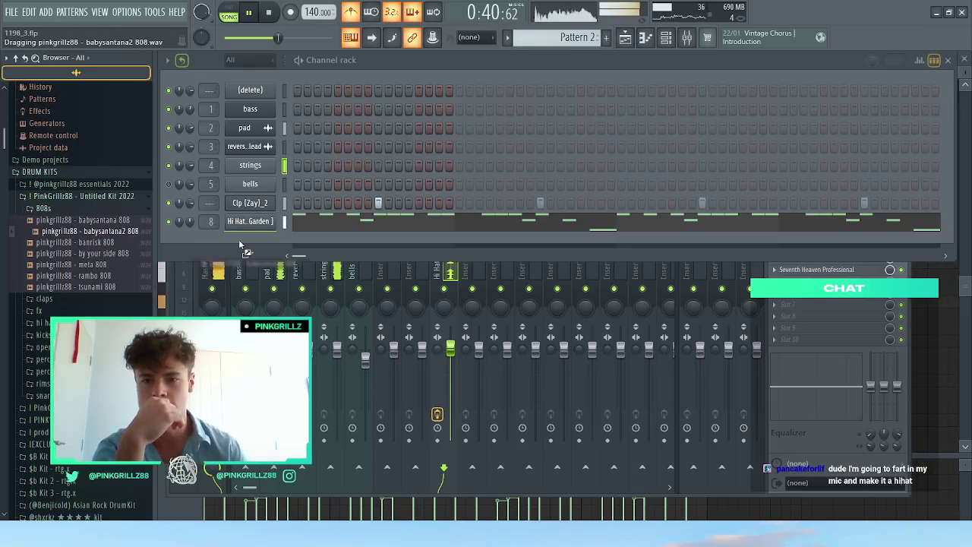
pyautogui.moveTo(244, 249); pyautogui.dragTo(250, 242)
pyautogui.rightClick(262, 240)
pyautogui.click(301, 315)
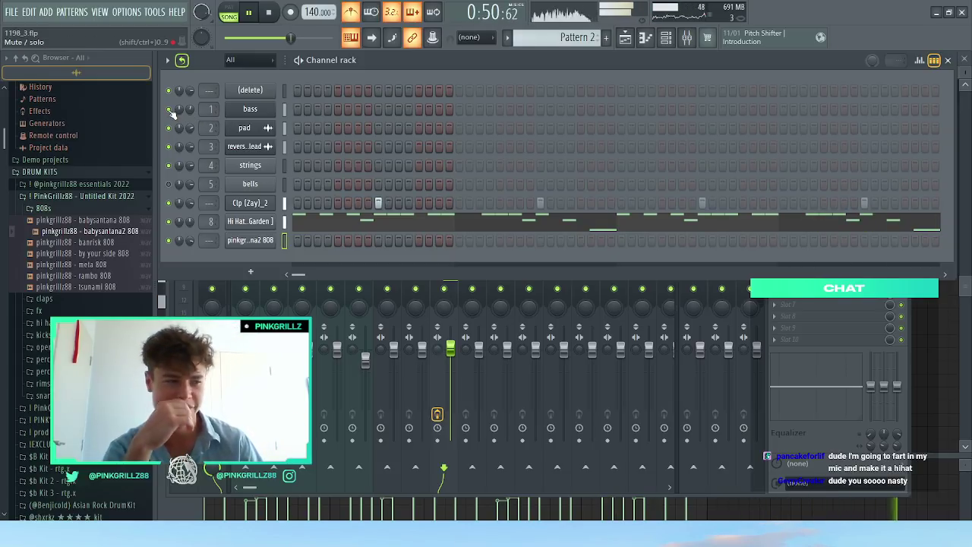
# Step: Open the babysantana2 808 channel's piano roll, play the song, and place a D5 note at the start of bar 1
pyautogui.rightClick(274, 238)
pyautogui.click(296, 242)
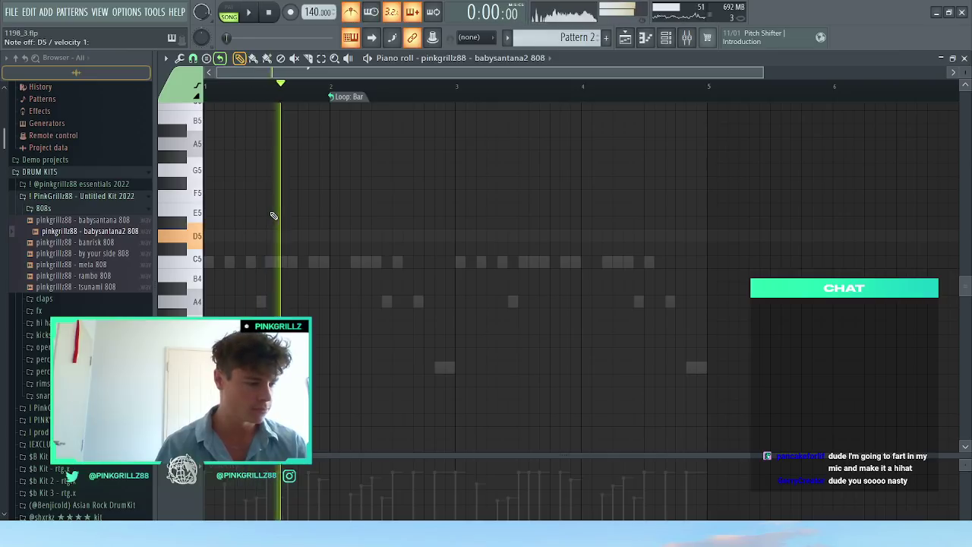
pyautogui.press('space')
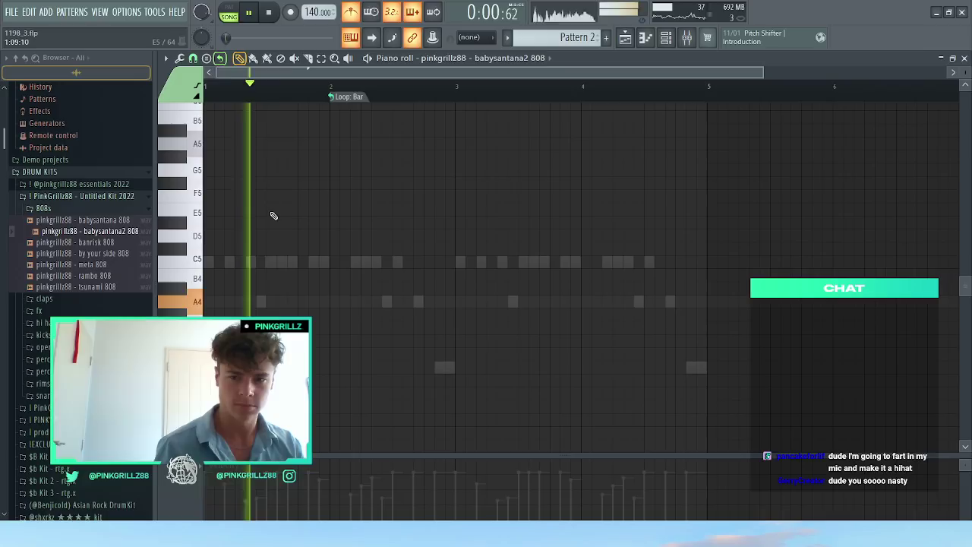
pyautogui.press('space')
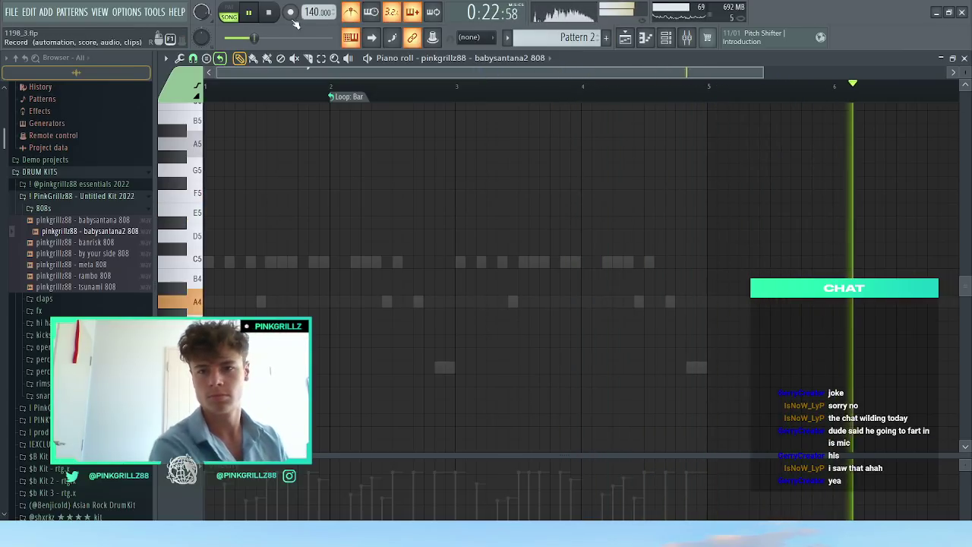
pyautogui.click(206, 232)
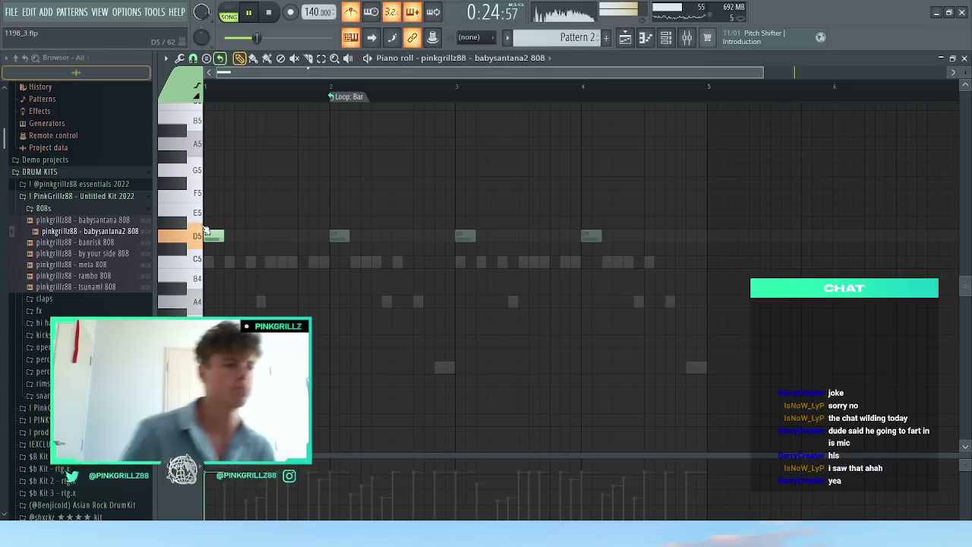
# Step: Add a D5 note at step 13 of bar 1 in the babysantana2 808 piano roll
pyautogui.press('space')
pyautogui.click(300, 238)
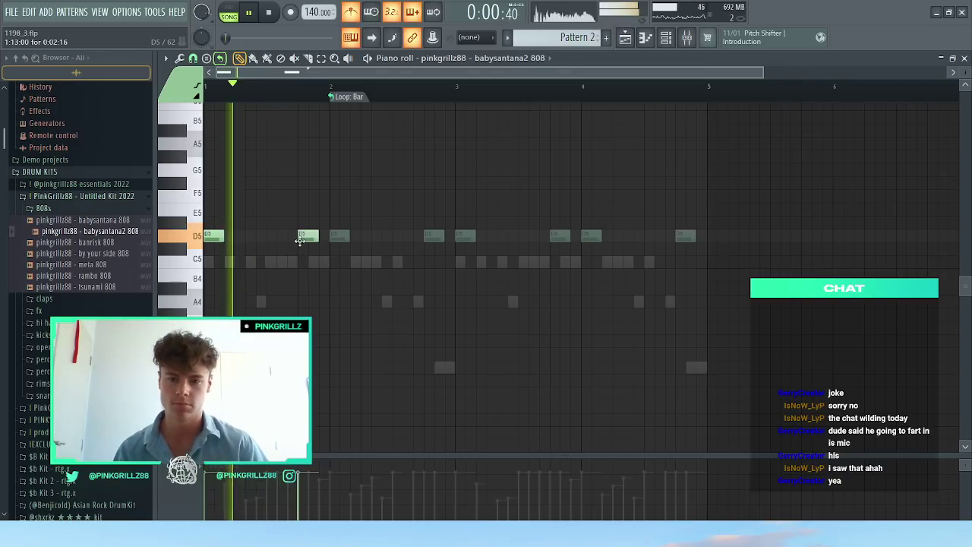
pyautogui.click(397, 223)
pyautogui.rightClick(398, 223)
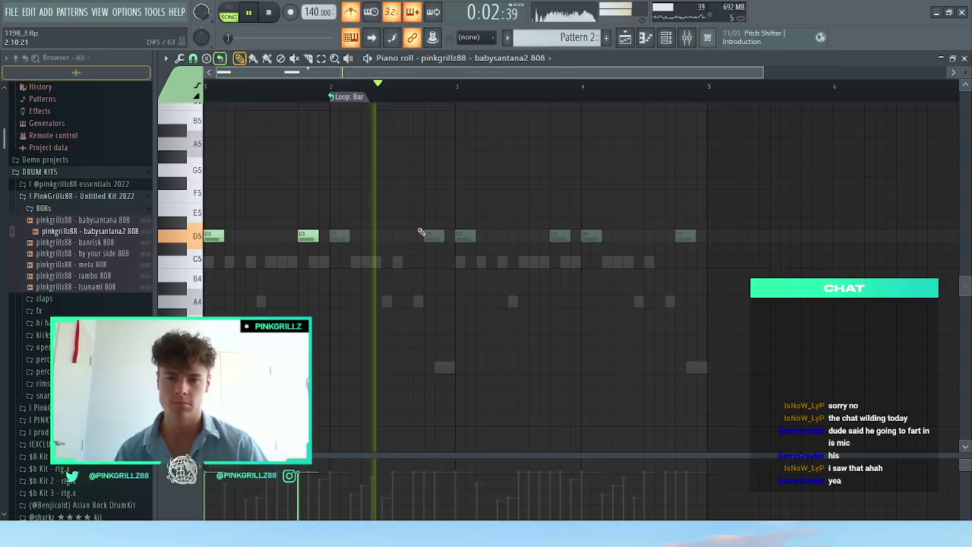
# Step: Place a D5 note at the start of bar 3 and an E5 note at step 13 of bar 3
pyautogui.click(449, 233)
pyautogui.moveTo(449, 233); pyautogui.dragTo(459, 230)
pyautogui.press('space')
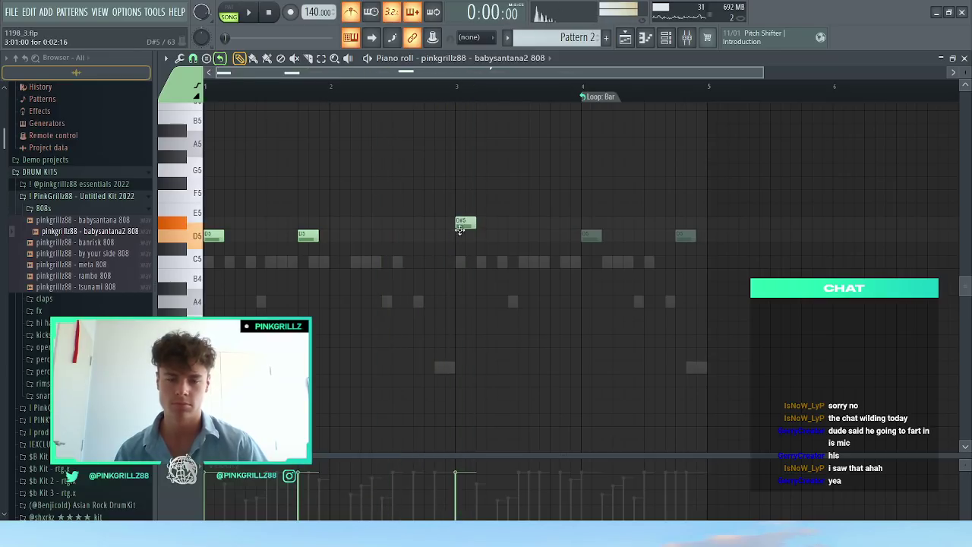
pyautogui.click(560, 211)
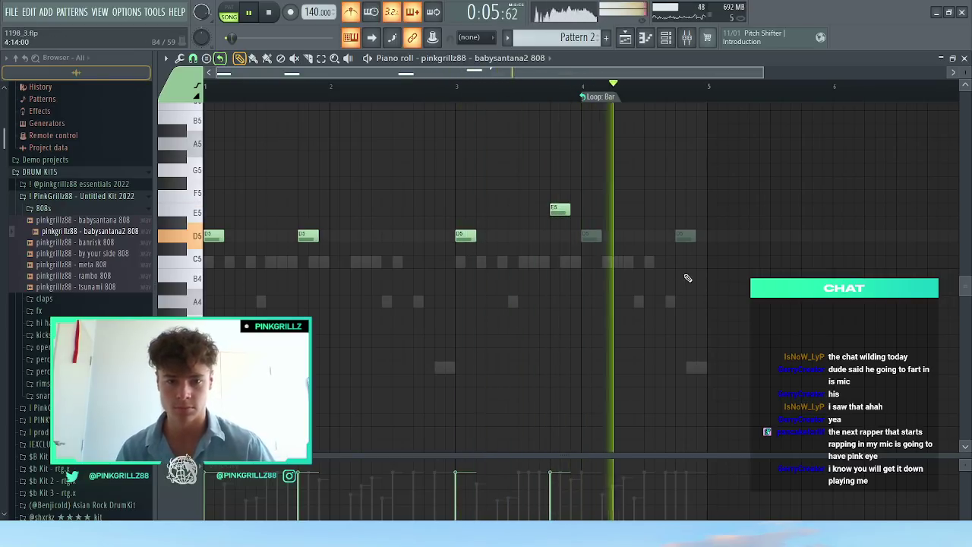
pyautogui.press('space')
pyautogui.press('space')
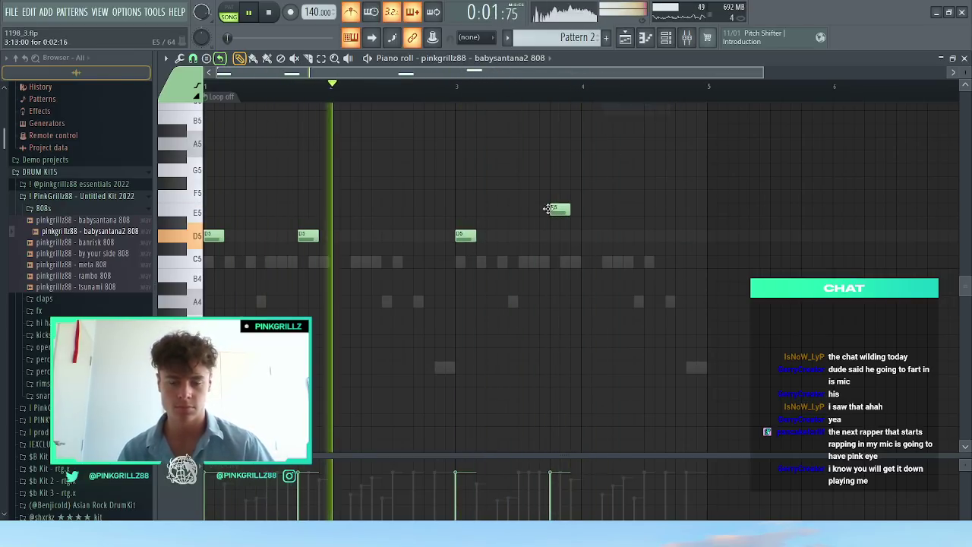
# Step: Try all the 808 notes one octave lower and transpose them back up
pyautogui.press('space')
pyautogui.hotkey('ctrl', 'a')
pyautogui.hotkey('ctrl', 'Down')
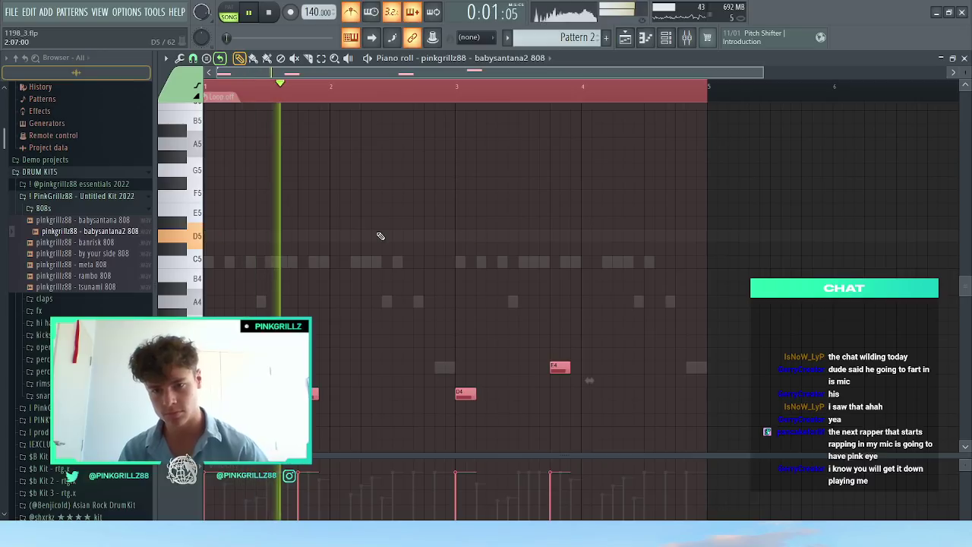
pyautogui.hotkey('ctrl', 'Up')
pyautogui.press('space')
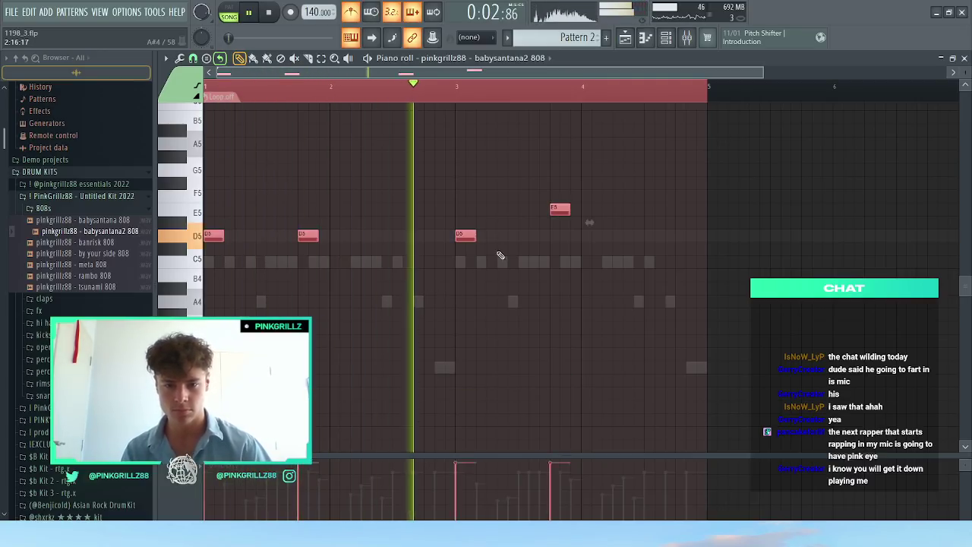
pyautogui.hotkey('ctrl', 'd')
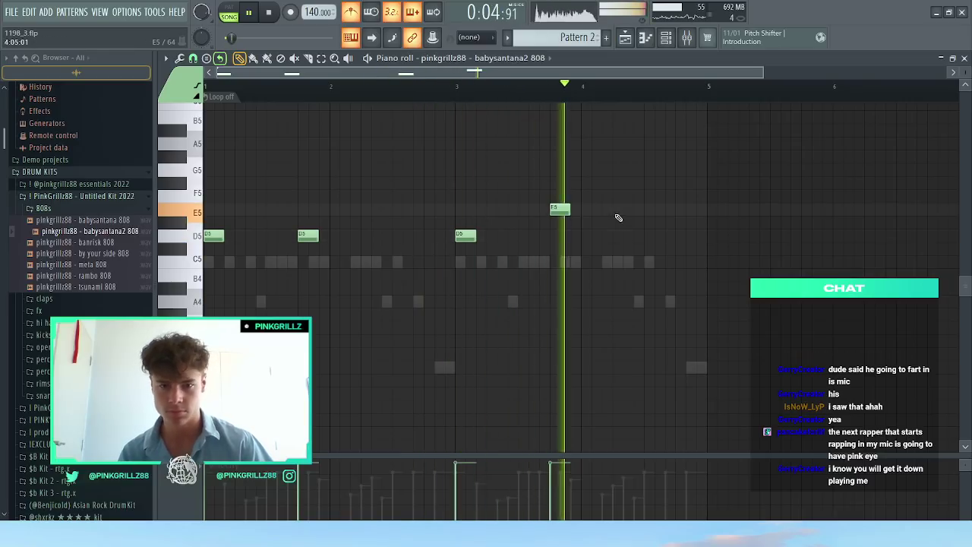
# Step: Start playback from bar 3 and replace the E5 note at step 13 with a D5 note
pyautogui.press('space')
pyautogui.click(456, 86)
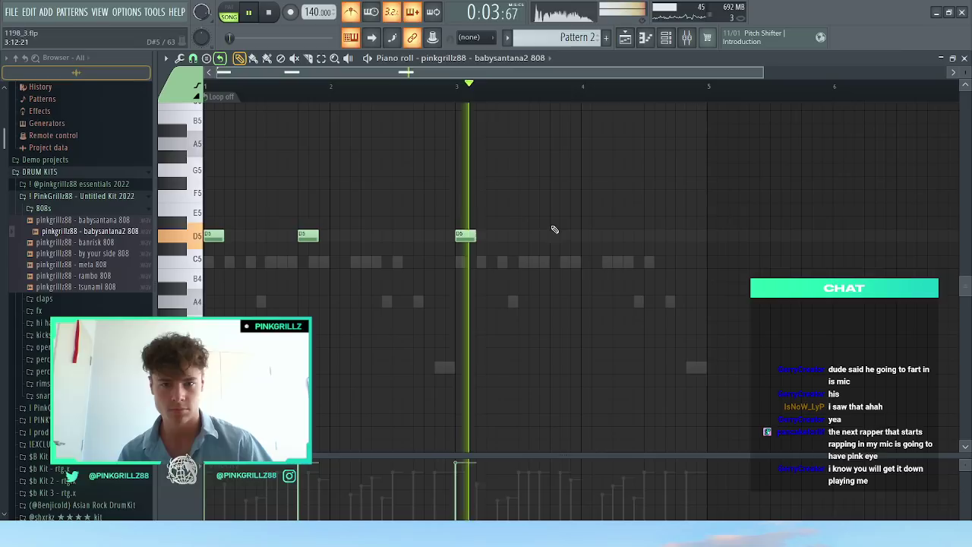
pyautogui.moveTo(562, 227)
pyautogui.mouseDown()
pyautogui.moveTo(552, 196)
pyautogui.moveTo(560, 237)
pyautogui.mouseUp()
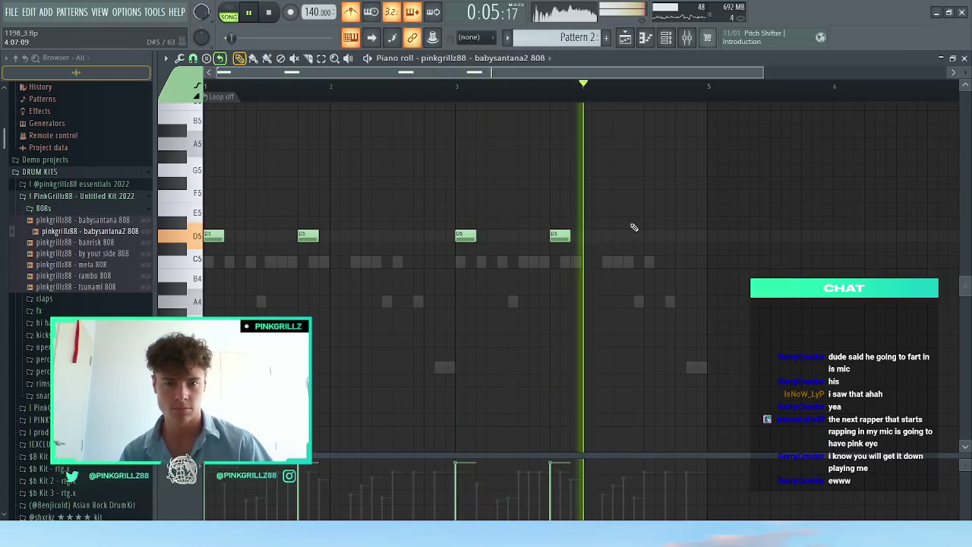
# Step: Add a D#5 note at step 5 of bar 4 and transpose all the 808 notes up one octave
pyautogui.click(622, 223)
pyautogui.hotkey('ctrl', 'a')
pyautogui.hotkey('ctrl', 'Up')
pyautogui.press('space')
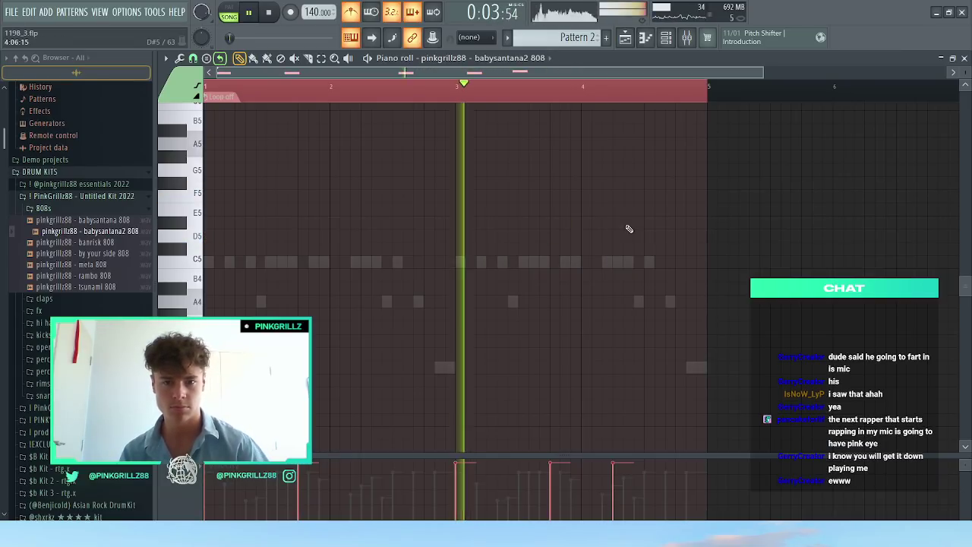
pyautogui.scroll(3, 630, 228)
pyautogui.hotkey('ctrl', 'd')
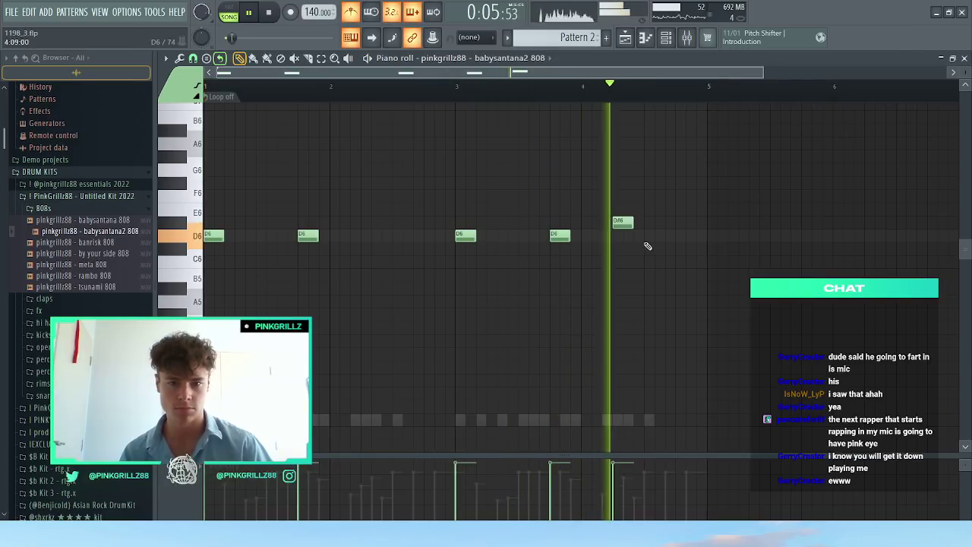
pyautogui.press('space')
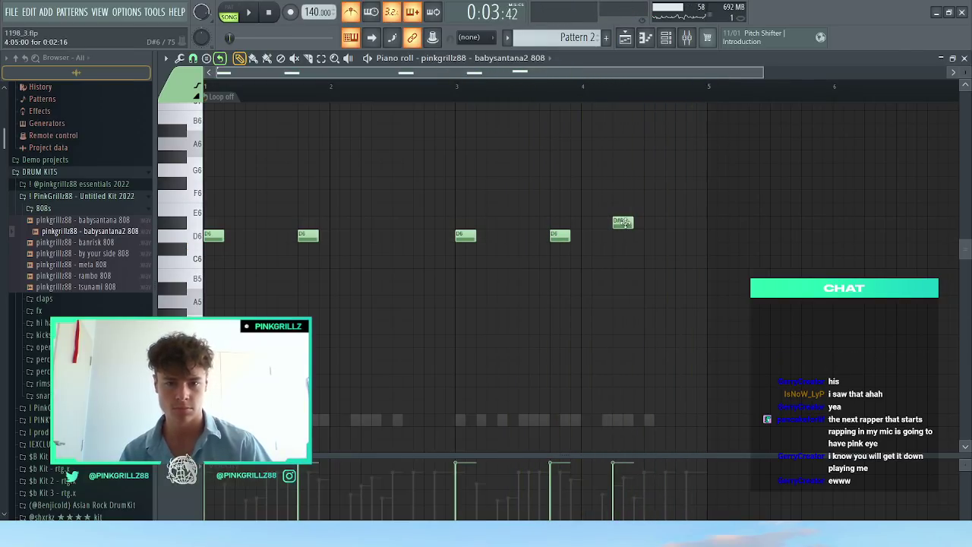
# Step: Replace the D#6 note at step 5 of bar 4 with an E6 note
pyautogui.press('space')
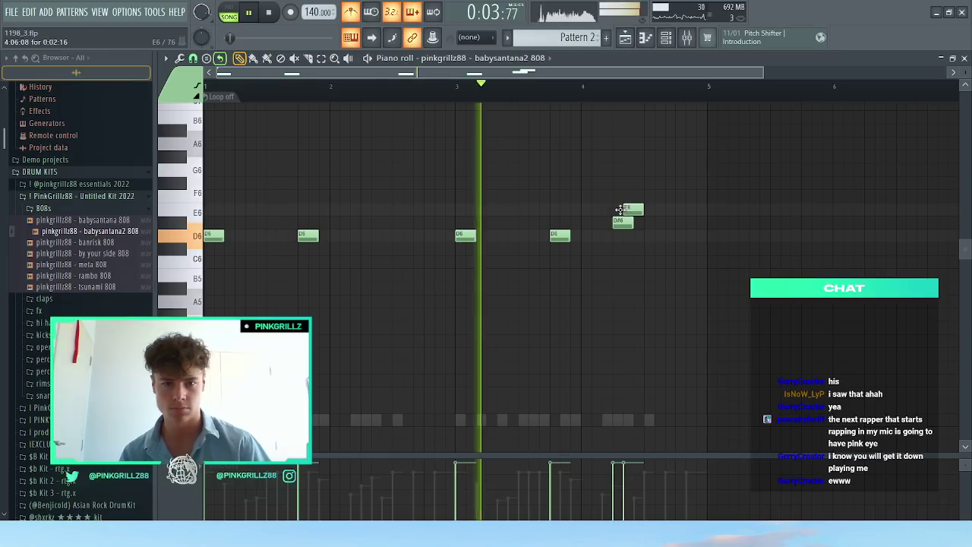
pyautogui.moveTo(630, 209); pyautogui.dragTo(620, 209)
pyautogui.rightClick(626, 222)
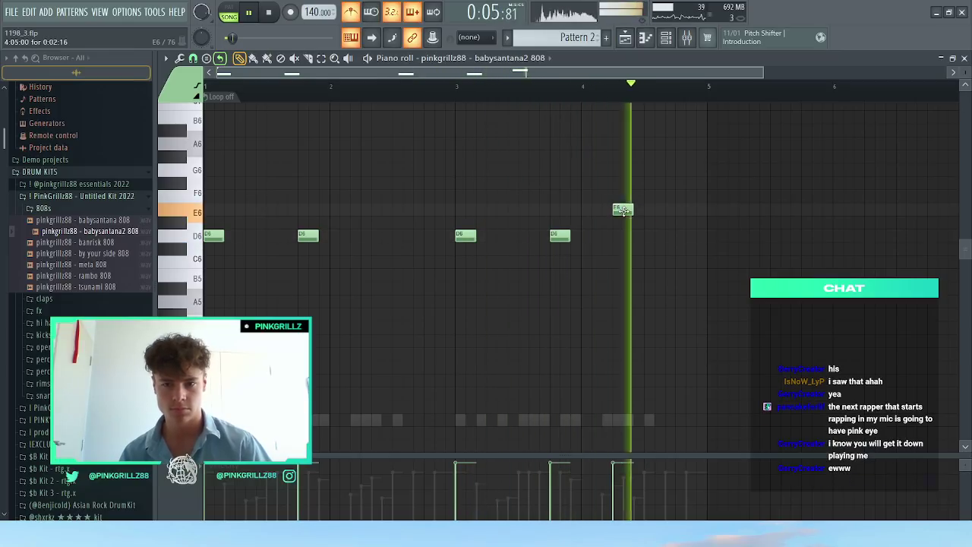
pyautogui.press('space')
# Step: Try lower notes around A5 at the start of bar 5 and one late in bar 4, removing each trial note
pyautogui.rightClick(714, 290)
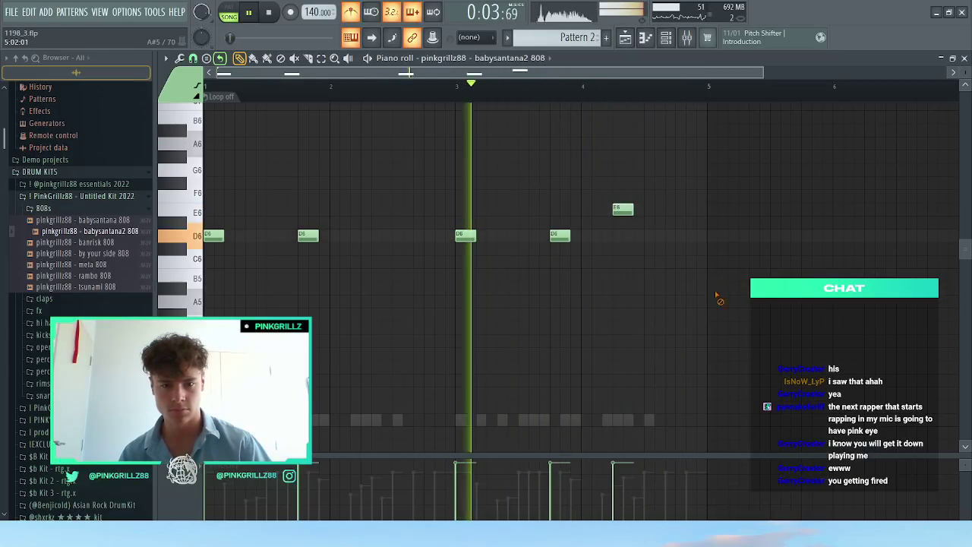
pyautogui.click(712, 277)
pyautogui.click(712, 289)
pyautogui.rightClick(712, 278)
pyautogui.rightClick(712, 289)
pyautogui.click(711, 301)
pyautogui.rightClick(711, 300)
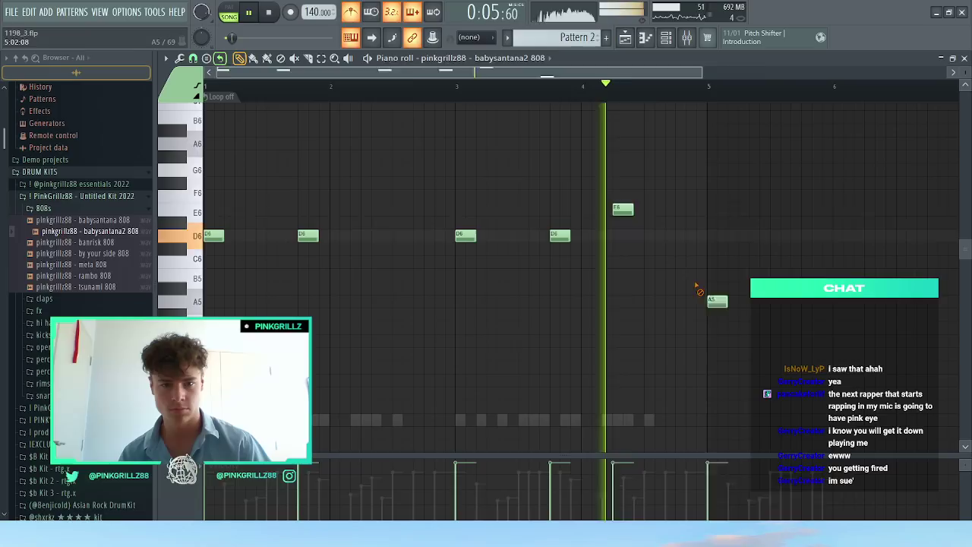
pyautogui.click(669, 252)
pyautogui.rightClick(673, 254)
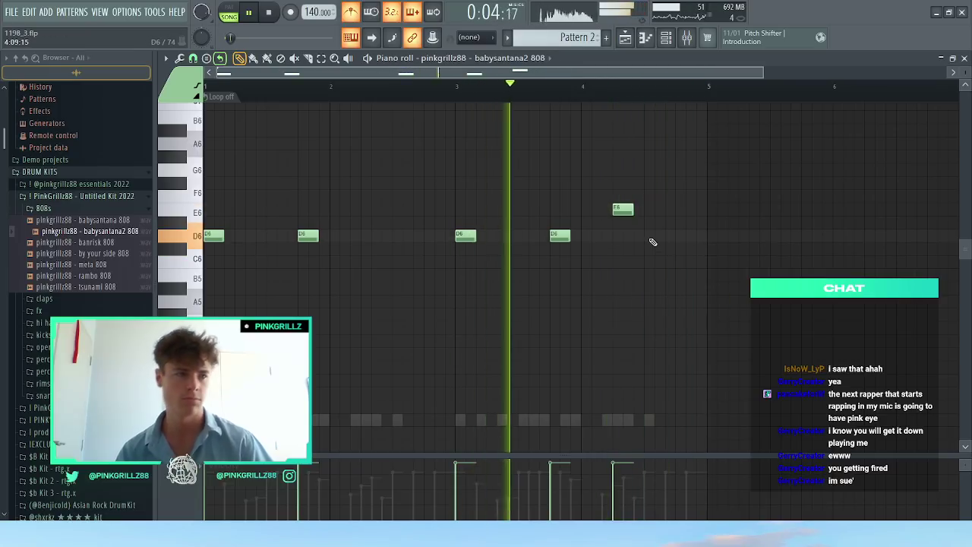
# Step: Transpose all the 808 notes down one octave and add a C5 note at step 13 of bar 4
pyautogui.hotkey('ctrl', 'a')
pyautogui.hotkey('ctrl', 'Down')
pyautogui.hotkey('ctrl', 'd')
pyautogui.click(670, 419)
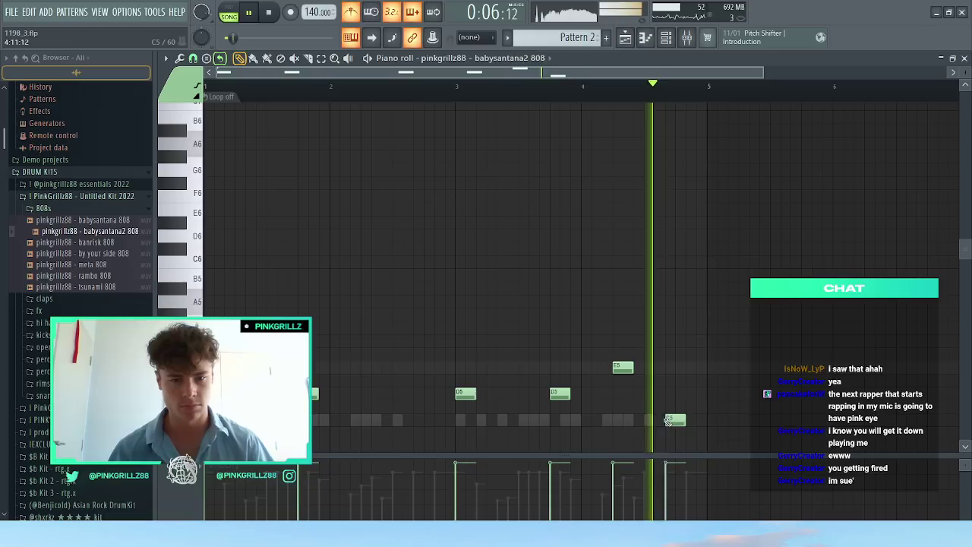
pyautogui.moveTo(675, 422); pyautogui.dragTo(685, 422)
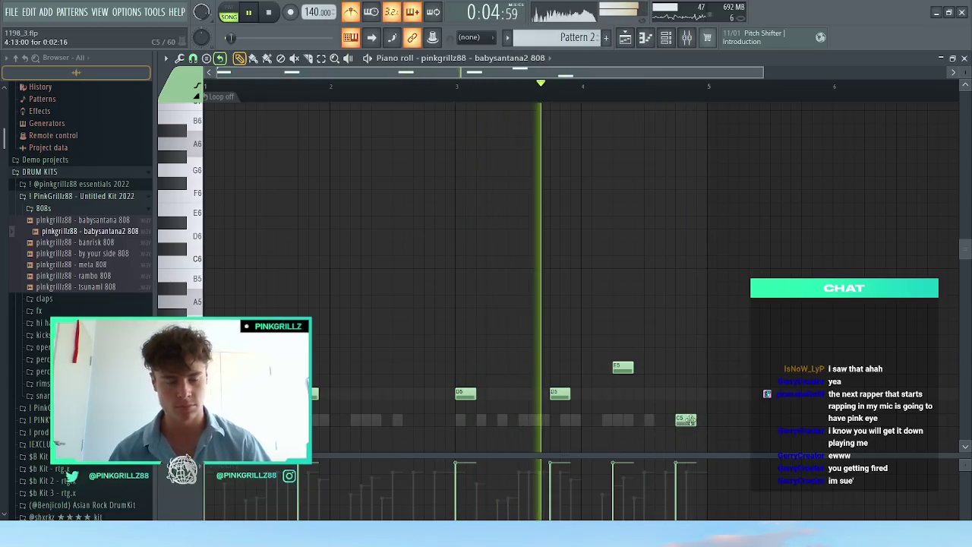
# Step: Place an A4 note at the start of bar 5, right after the C5 note
pyautogui.scroll(-3, 699, 380)
pyautogui.click(720, 353)
pyautogui.keyDown('ctrl'); pyautogui.click(722, 352); pyautogui.keyUp('ctrl')
pyautogui.scroll(-1, 668, 402)
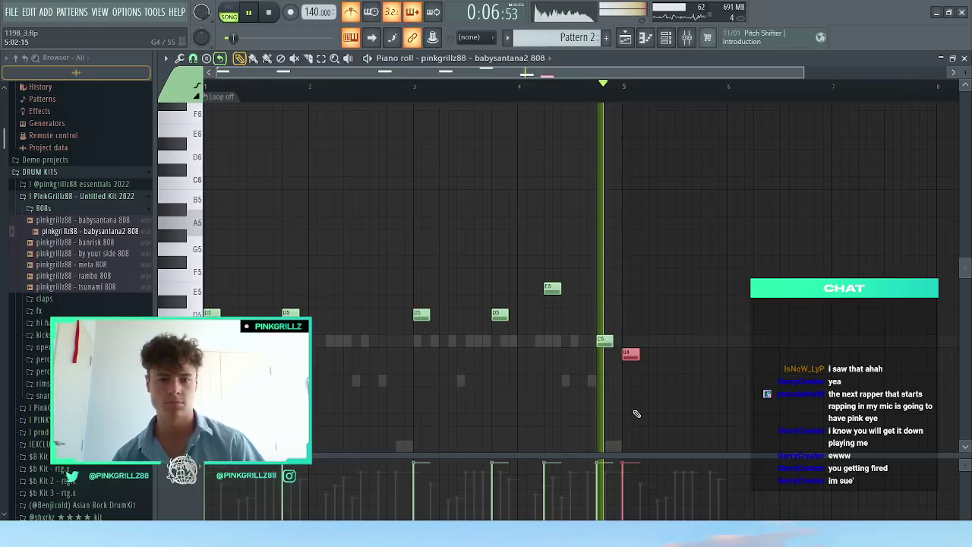
pyautogui.scroll(-1, 623, 399)
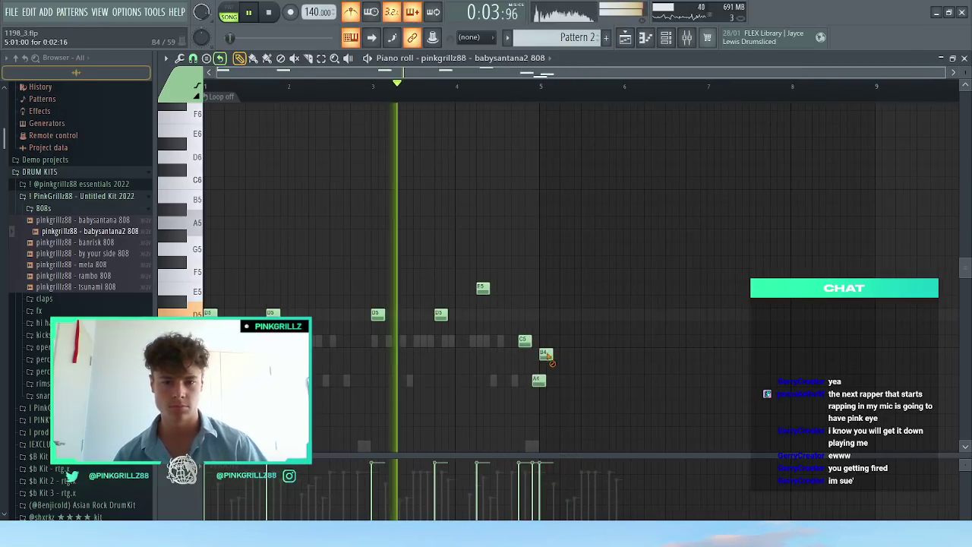
pyautogui.moveTo(546, 354); pyautogui.dragTo(546, 380)
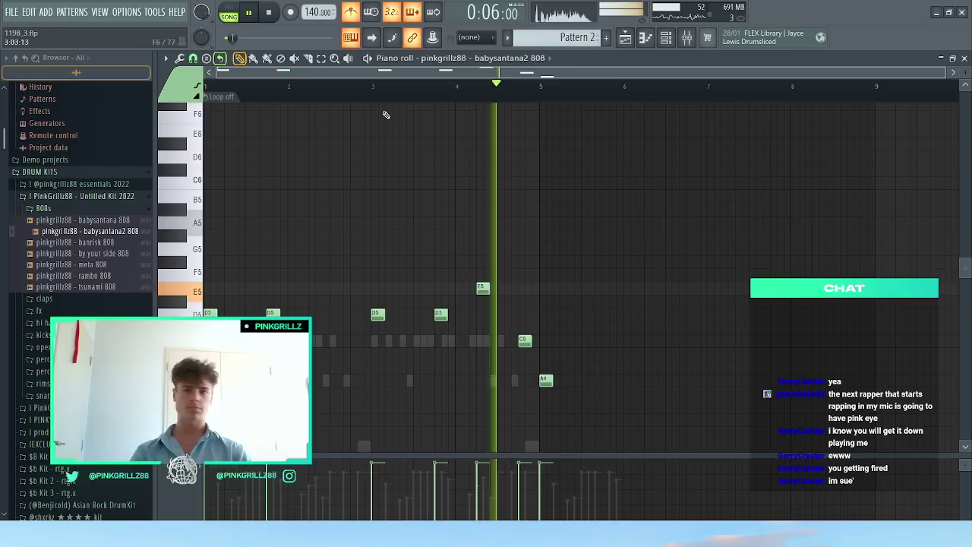
# Step: Try C5 and D#5 in place of the E5 note at step 5 of bar 4, removing and restoring the C5 at step 13
pyautogui.rightClick(524, 340)
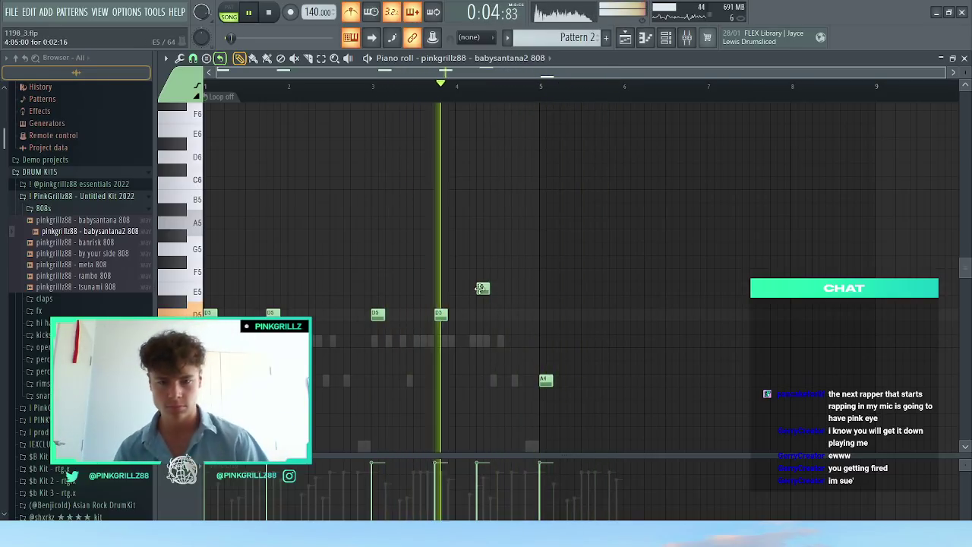
pyautogui.moveTo(483, 288); pyautogui.dragTo(483, 341)
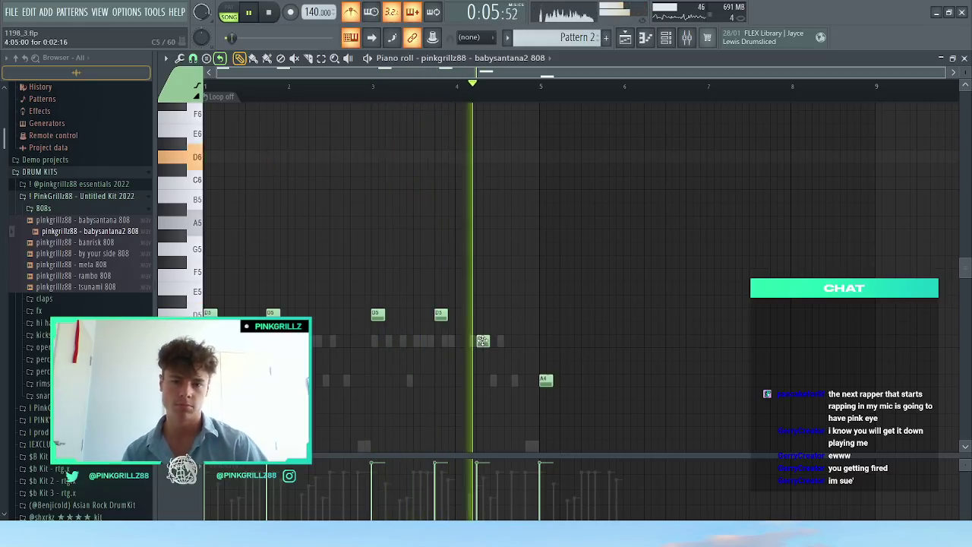
pyautogui.rightClick(483, 341)
pyautogui.moveTo(504, 344); pyautogui.dragTo(519, 343)
pyautogui.click(481, 300)
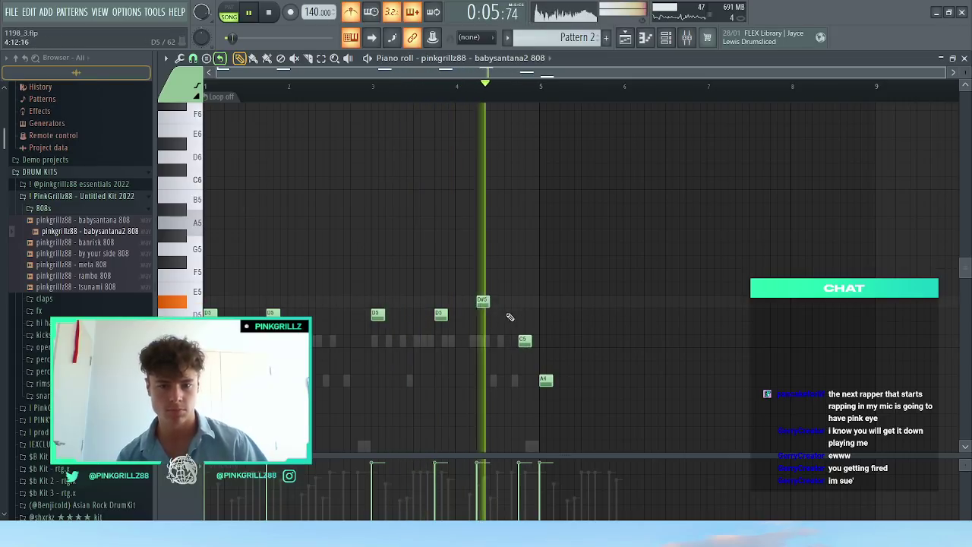
pyautogui.press('space')
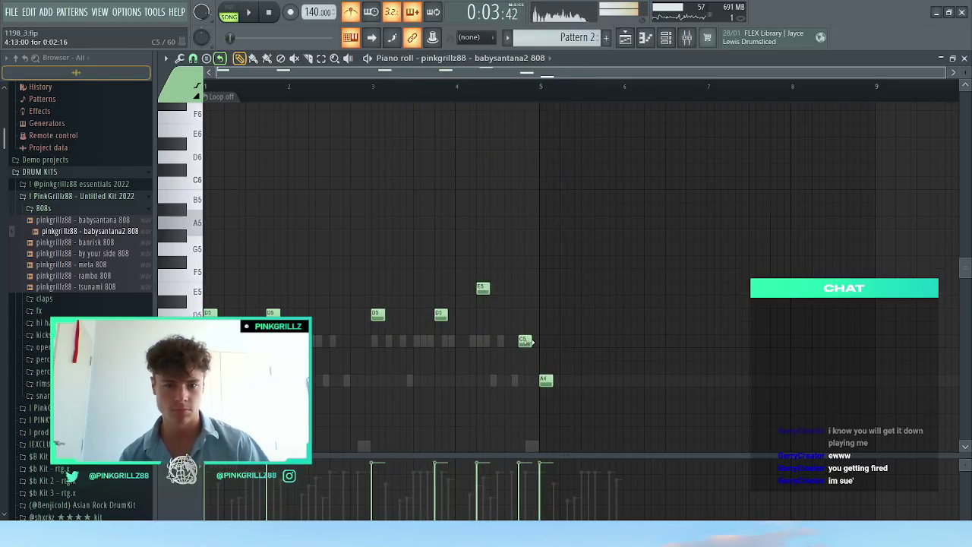
# Step: Turn the C5 note in bar 4 into a slide note and stretch it from step 9 to the end of the bar
pyautogui.doubleClick(524, 340)
pyautogui.click(552, 338)
pyautogui.press('space')
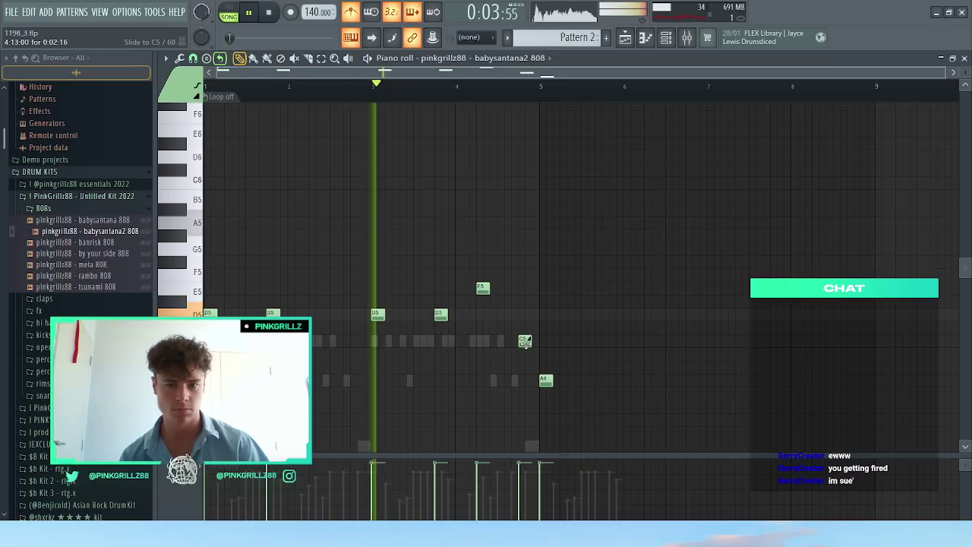
pyautogui.moveTo(508, 341); pyautogui.dragTo(537, 342)
pyautogui.press('space')
pyautogui.press('space')
pyautogui.keyDown('ctrl'); pyautogui.click(534, 343); pyautogui.keyUp('ctrl')
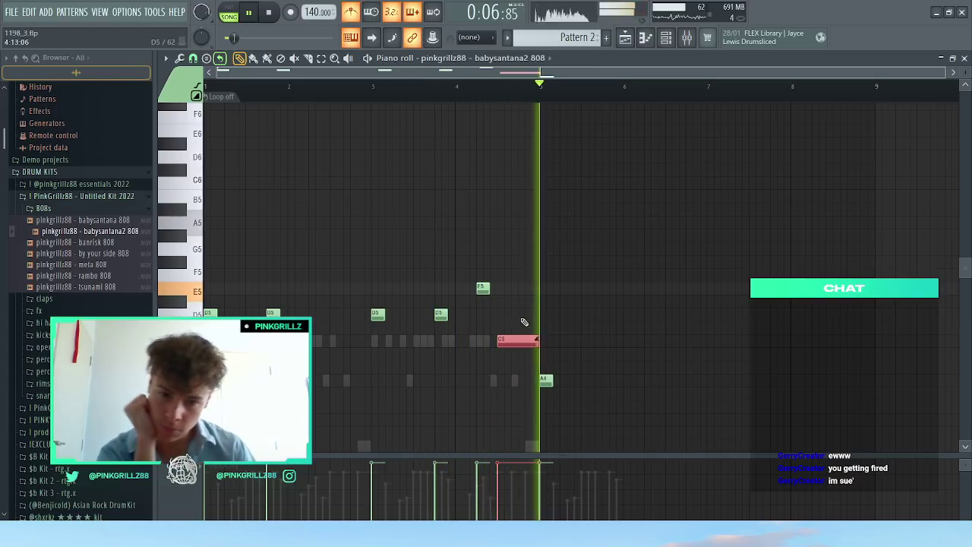
# Step: Add A4 notes at step 13 of bar 5 and steps 1 and 13 of bar 7, plus a C5 note at step 9 of bar 8
pyautogui.click(603, 382)
pyautogui.rightClick(605, 385)
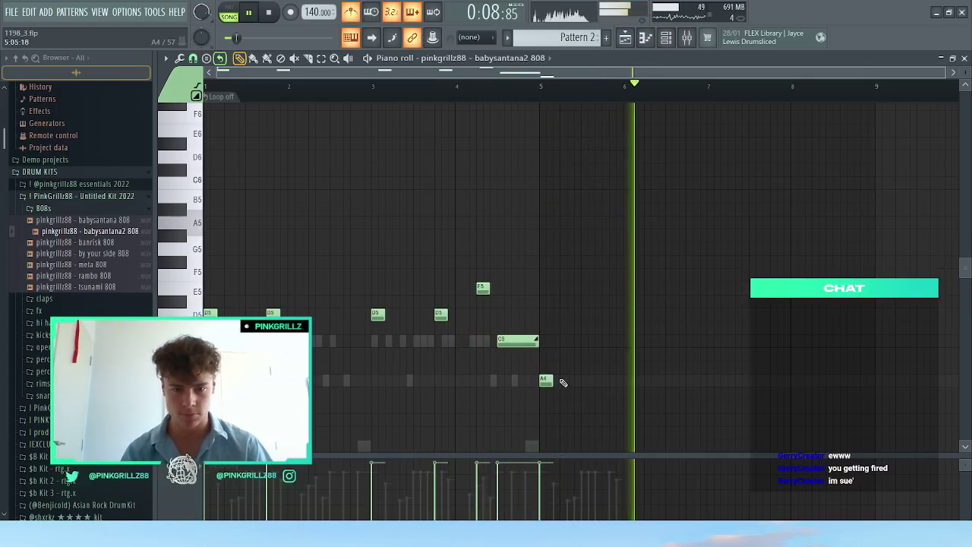
pyautogui.click(547, 383)
pyautogui.click(608, 385)
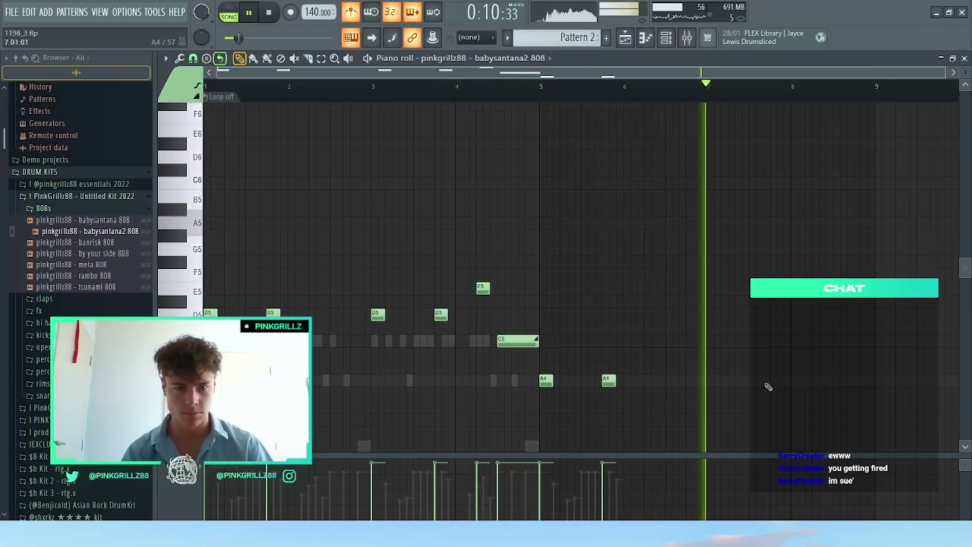
pyautogui.click(713, 382)
pyautogui.click(774, 381)
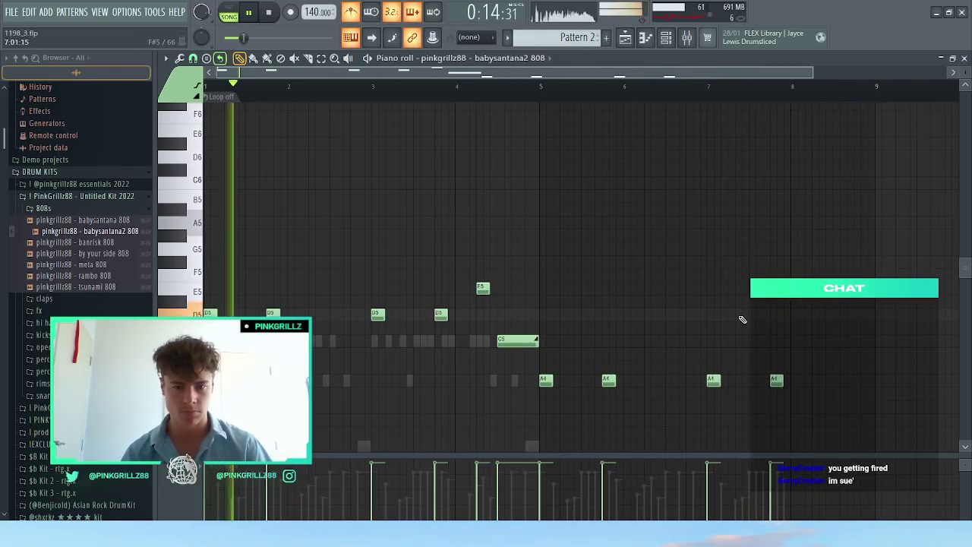
pyautogui.click(839, 340)
# Step: Open the channel rack over the 808 piano roll
pyautogui.moveTo(374, 316)
pyautogui.mouseDown()
pyautogui.moveTo(377, 302)
pyautogui.moveTo(380, 314)
pyautogui.mouseUp()
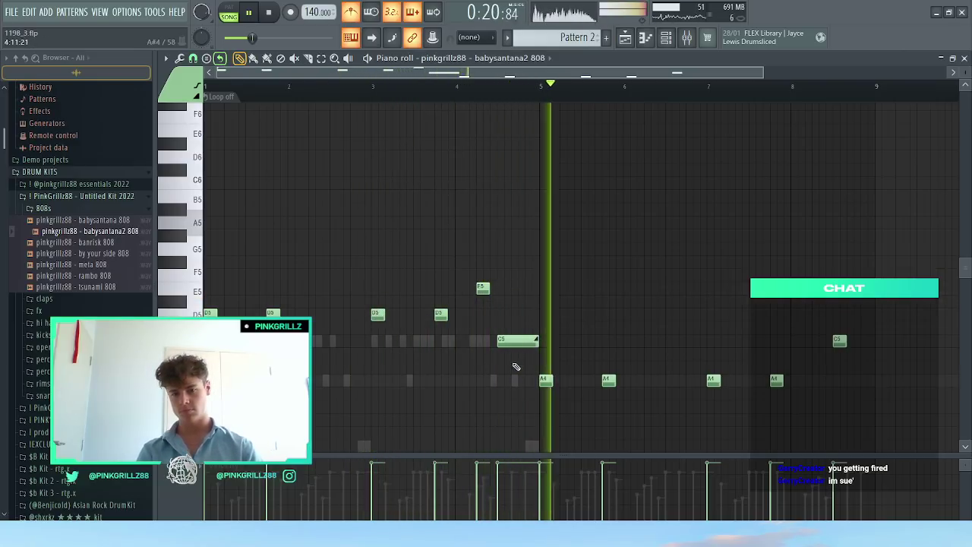
pyautogui.keyDown('ctrl'); pyautogui.rightClick(514, 312); pyautogui.keyUp('ctrl')
pyautogui.keyDown('ctrl'); pyautogui.rightClick(514, 325); pyautogui.keyUp('ctrl')
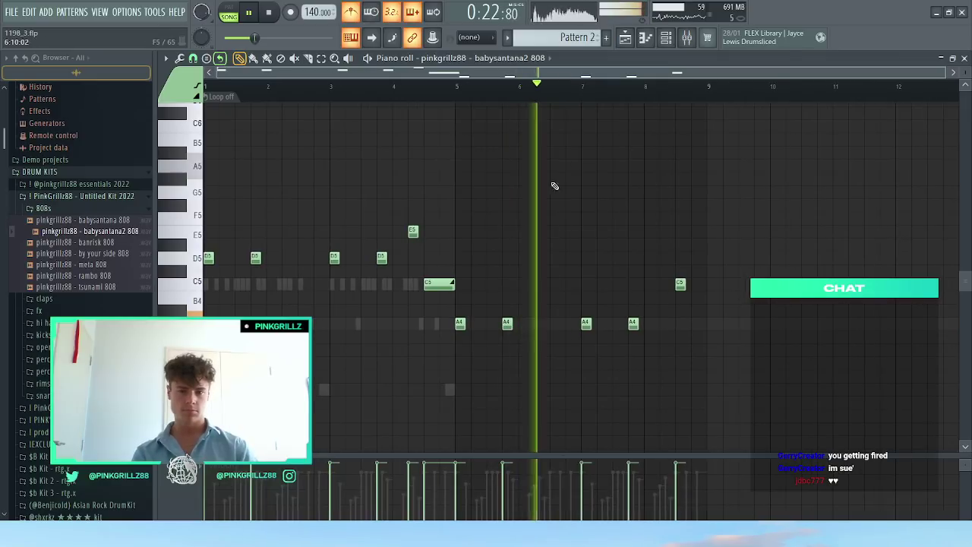
pyautogui.click(666, 38)
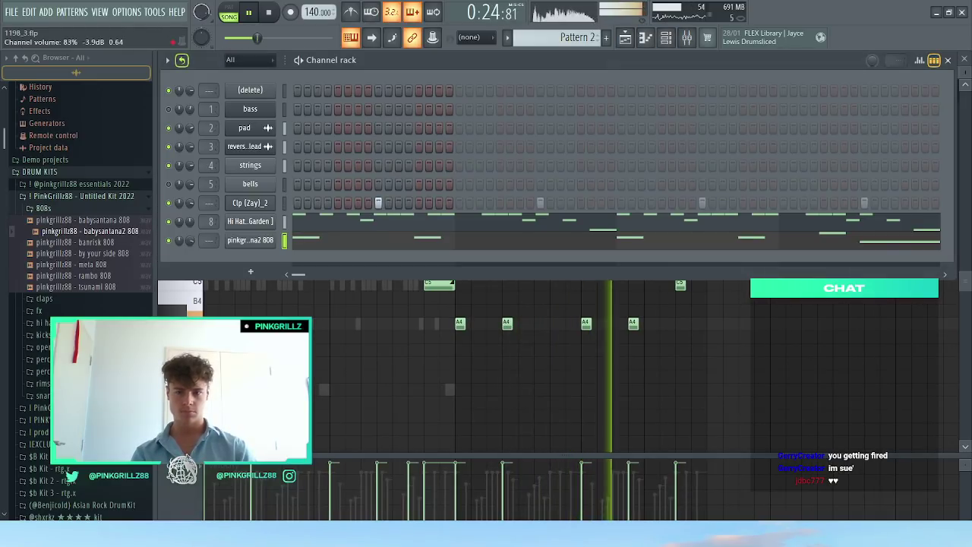
pyautogui.moveTo(190, 242); pyautogui.dragTo(190, 229)
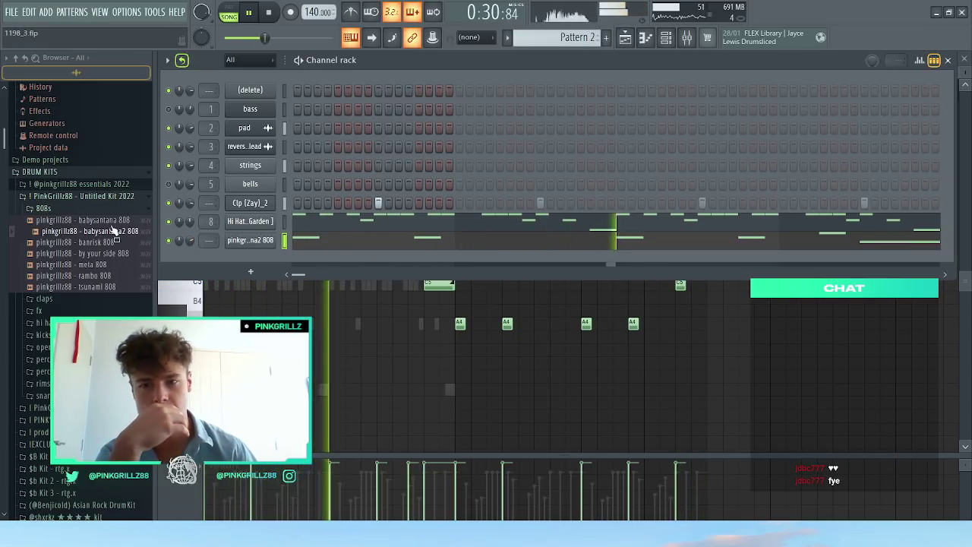
pyautogui.click(114, 196)
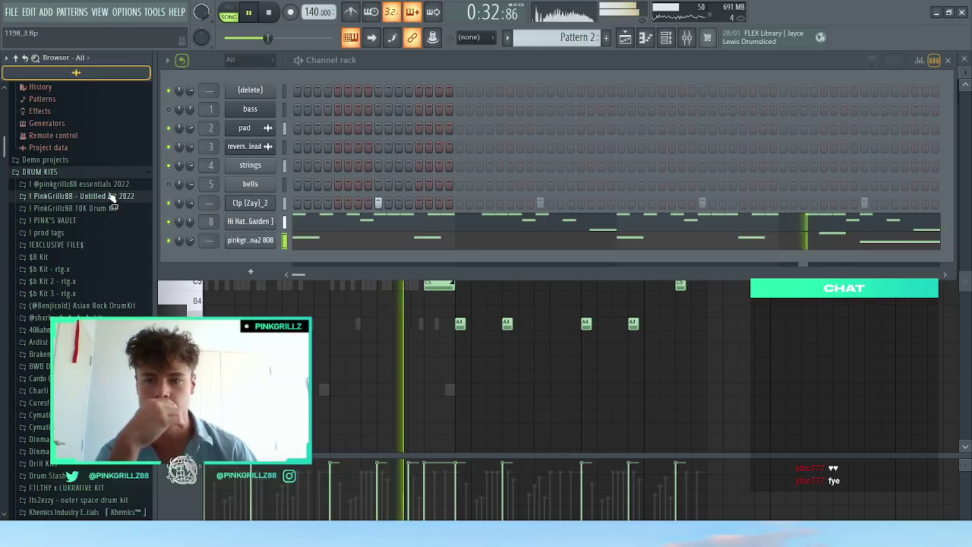
pyautogui.click(113, 183)
pyautogui.click(114, 196)
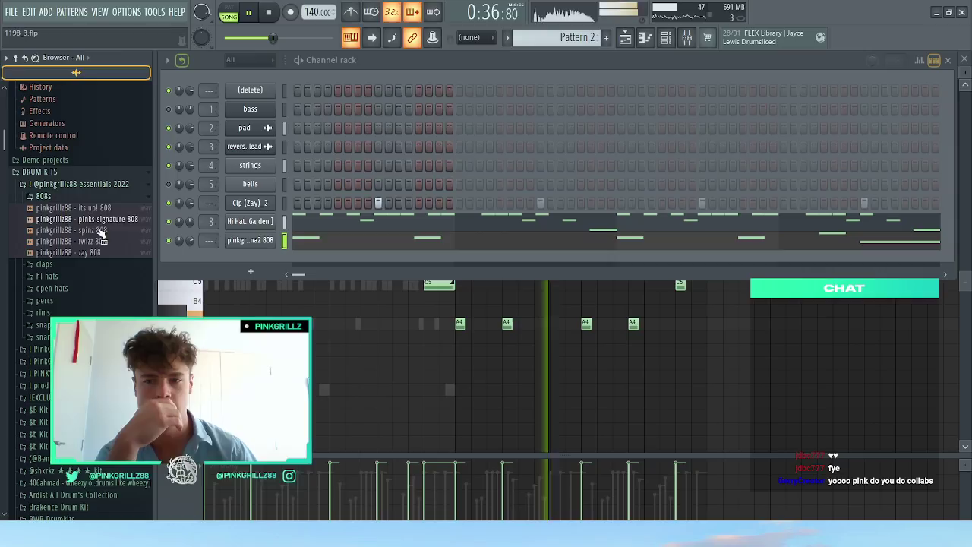
pyautogui.moveTo(126, 220)
pyautogui.mouseDown()
pyautogui.moveTo(226, 258)
pyautogui.moveTo(228, 242)
pyautogui.mouseUp()
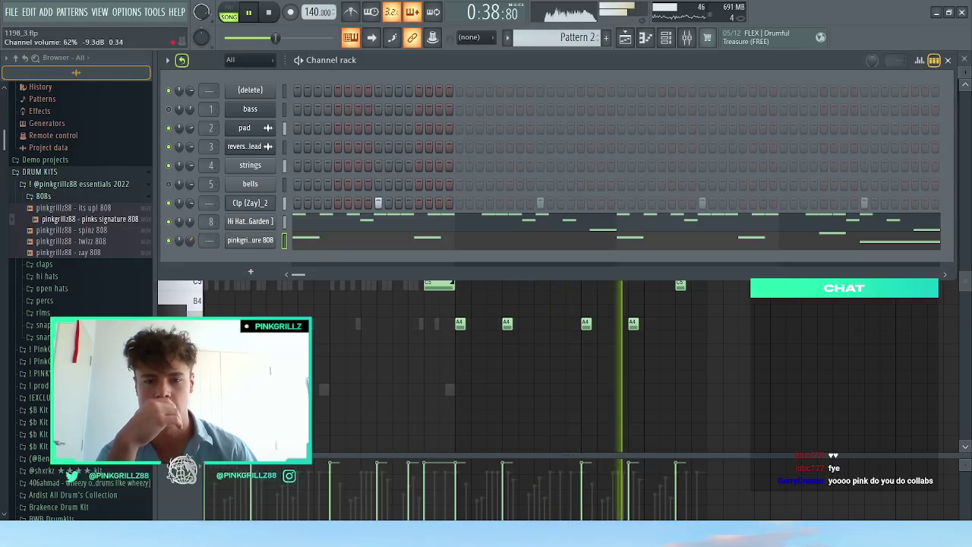
# Step: Shorten the pinks signature 808's tail by raising its fade out, and set the channel volume to 62%
pyautogui.scroll(-3, 191, 242)
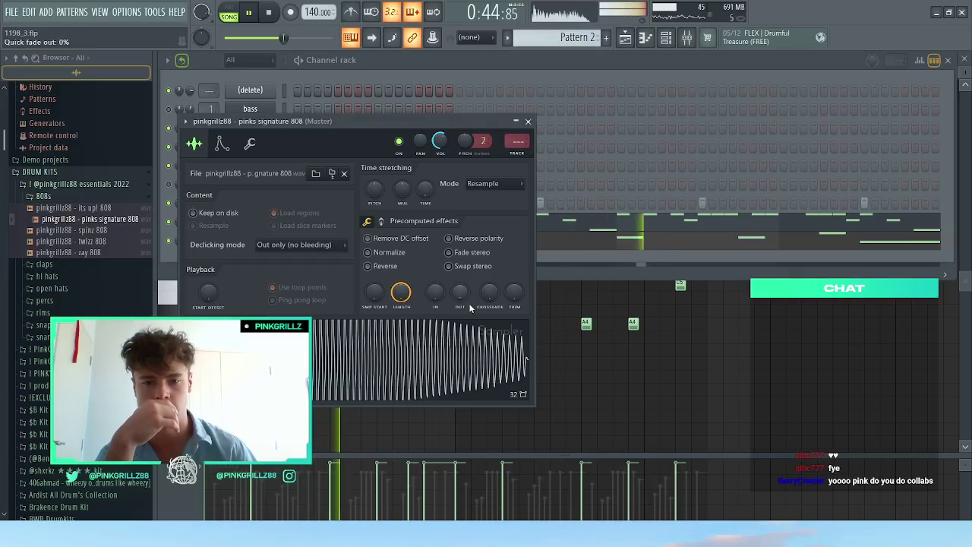
pyautogui.moveTo(469, 305); pyautogui.dragTo(468, 297)
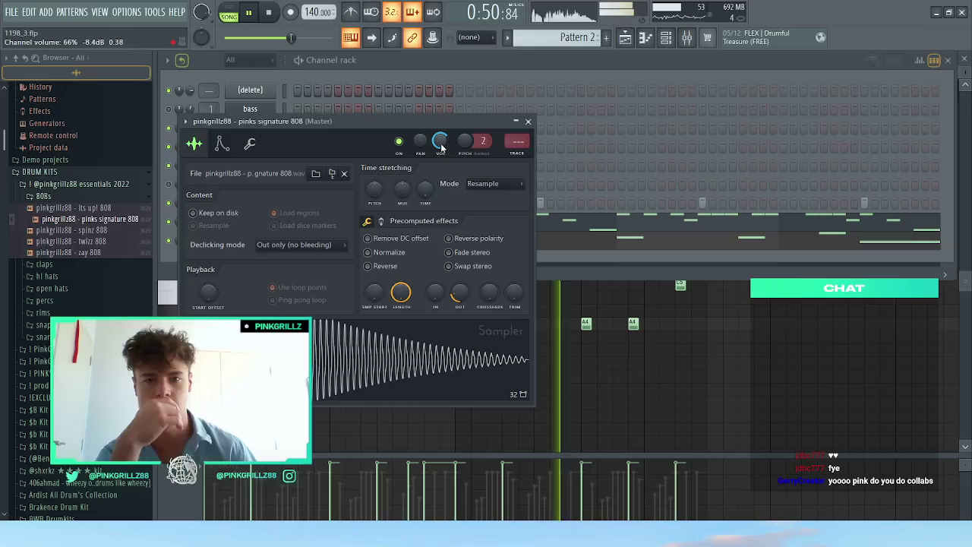
pyautogui.moveTo(454, 301); pyautogui.dragTo(454, 300)
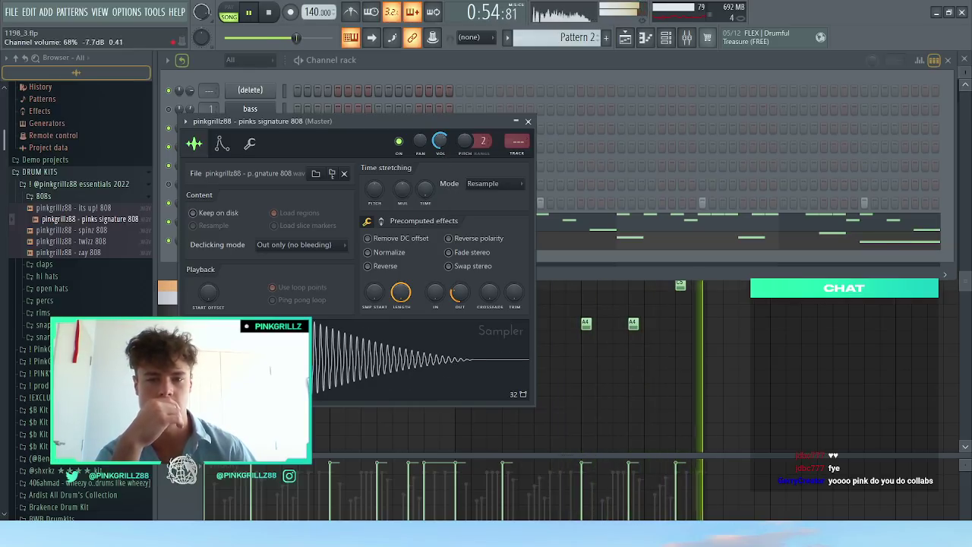
pyautogui.click(527, 121)
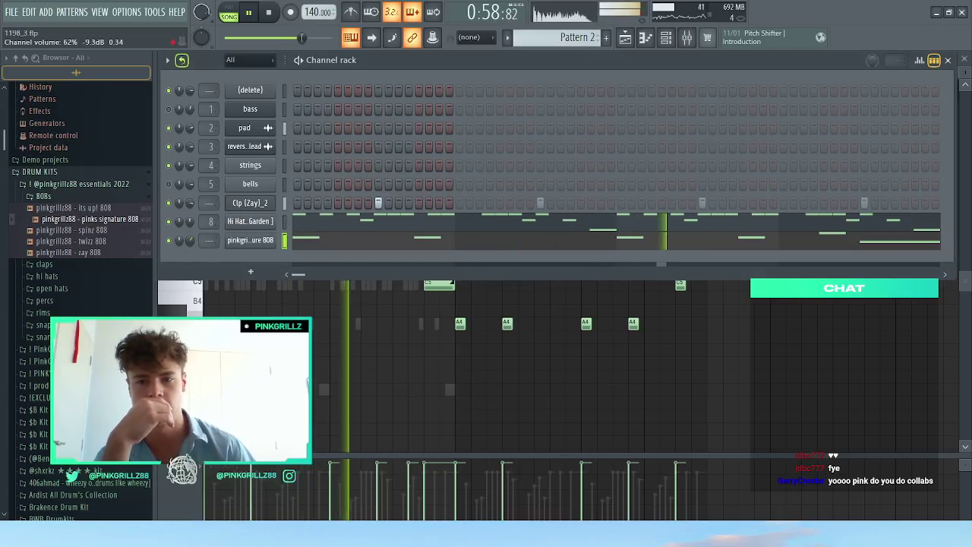
pyautogui.moveTo(192, 238); pyautogui.dragTo(192, 232)
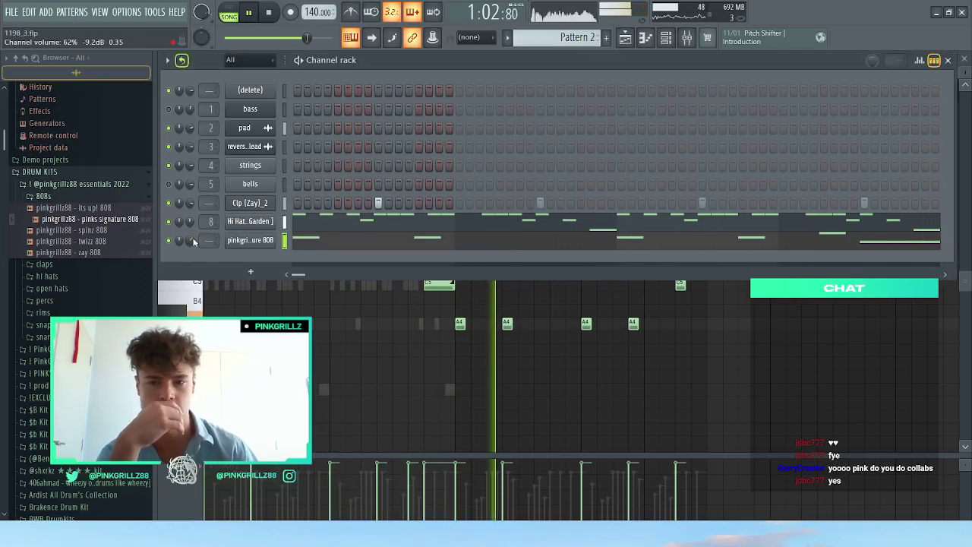
pyautogui.click(106, 196)
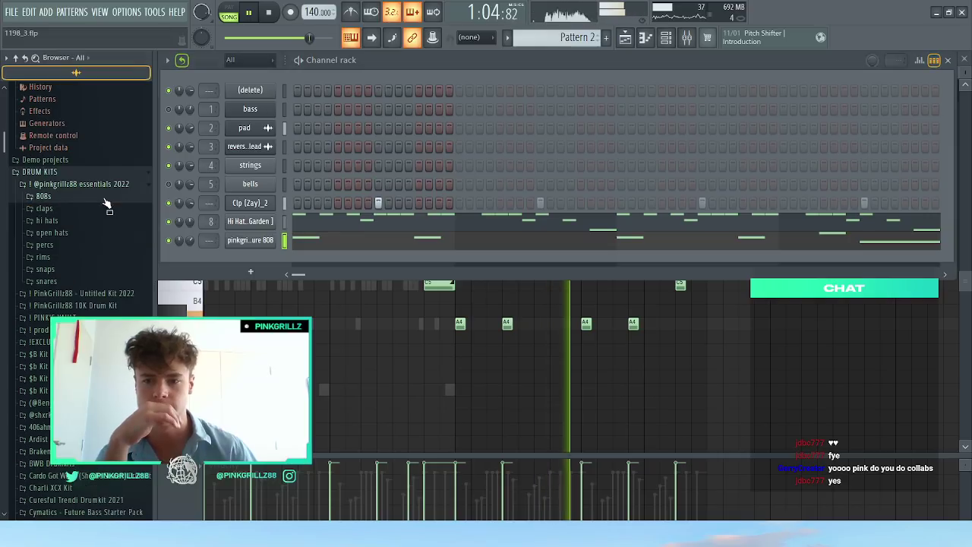
pyautogui.click(91, 246)
pyautogui.click(90, 245)
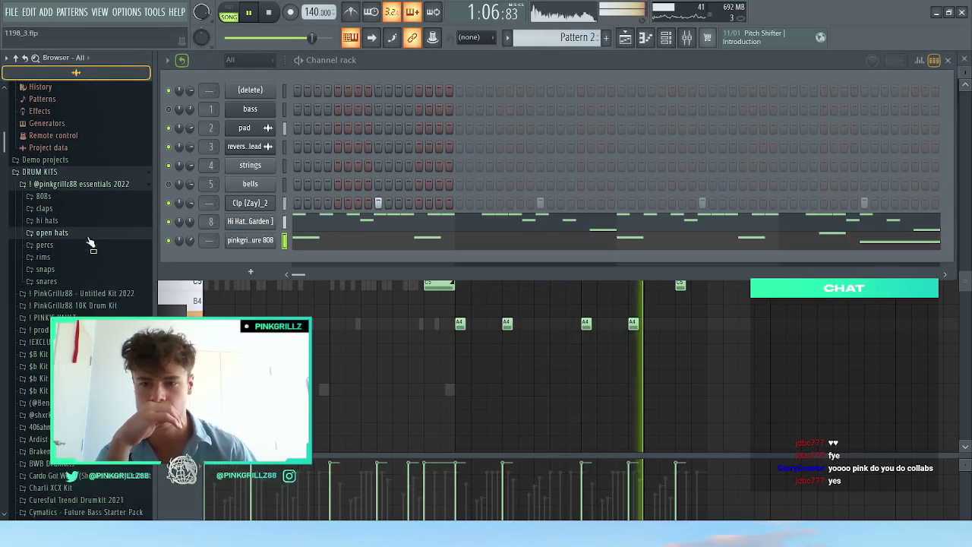
pyautogui.click(89, 234)
pyautogui.click(88, 235)
pyautogui.click(89, 234)
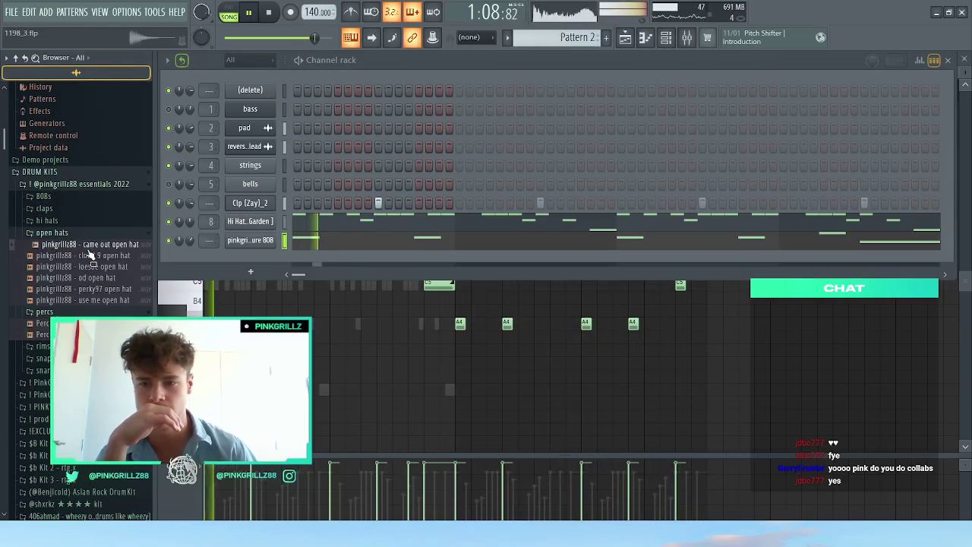
pyautogui.moveTo(88, 256); pyautogui.dragTo(294, 262)
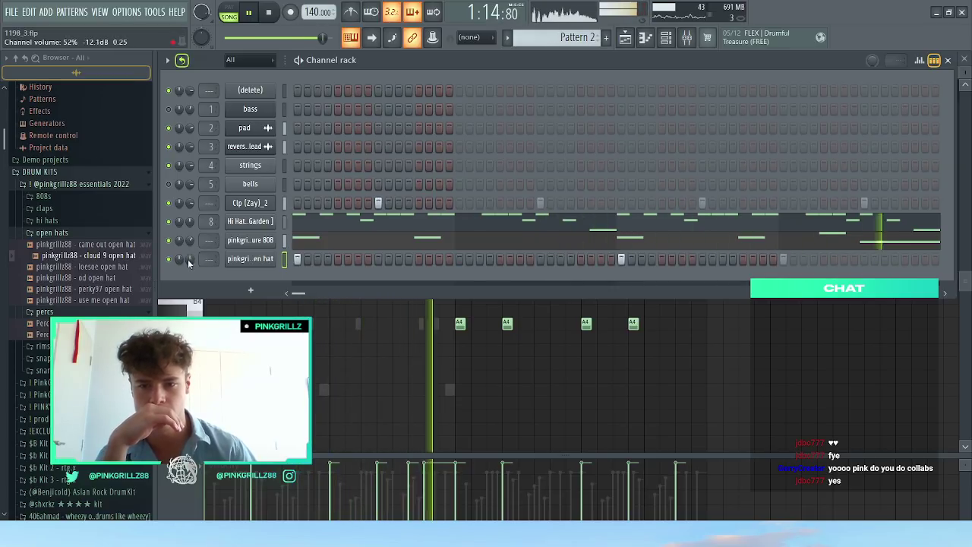
# Step: Place open hat notes at the start of bars 1, 3, 5 and 7 with looping off, and set the channel volume to 44%
pyautogui.rightClick(272, 259)
pyautogui.click(309, 262)
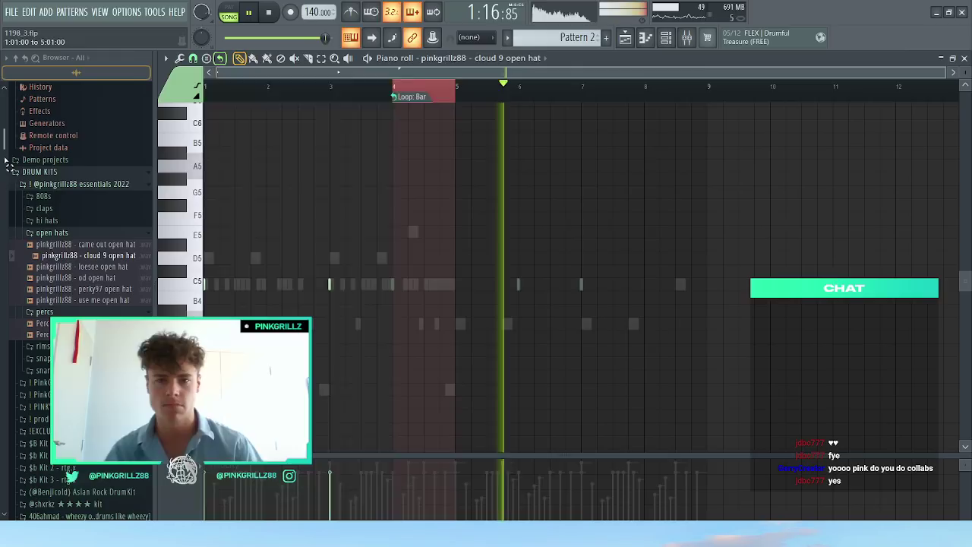
pyautogui.hotkey('ctrl', 'd')
pyautogui.rightClick(666, 97)
pyautogui.click(679, 108)
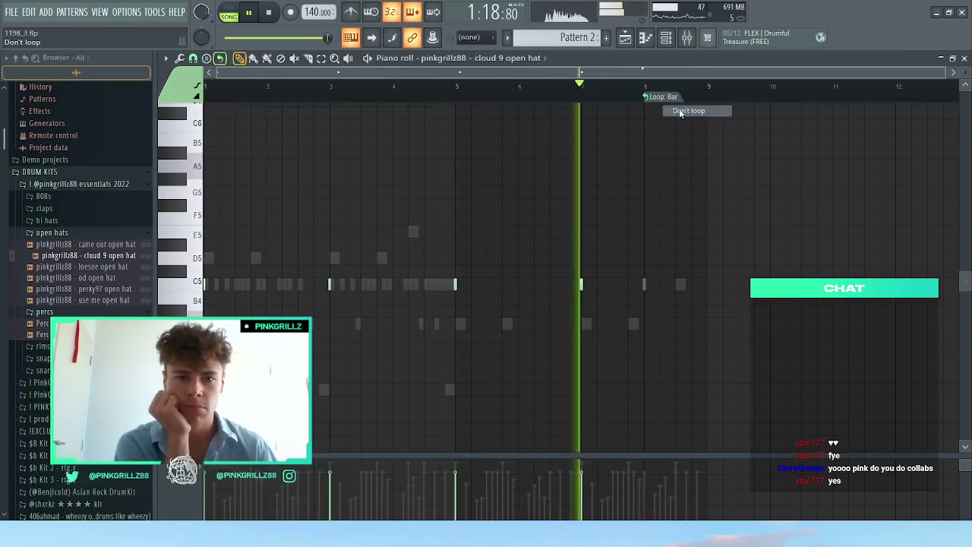
pyautogui.press('F6')
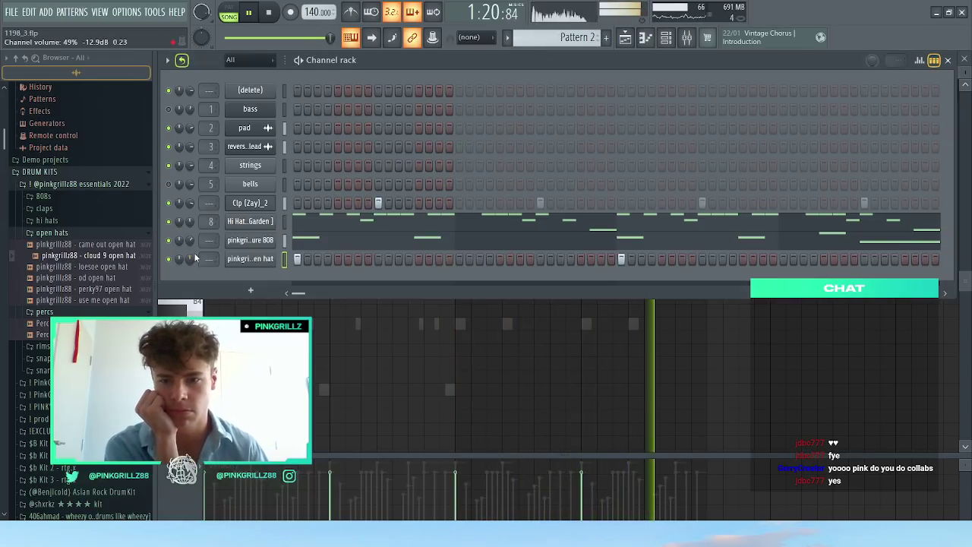
pyautogui.press('F7')
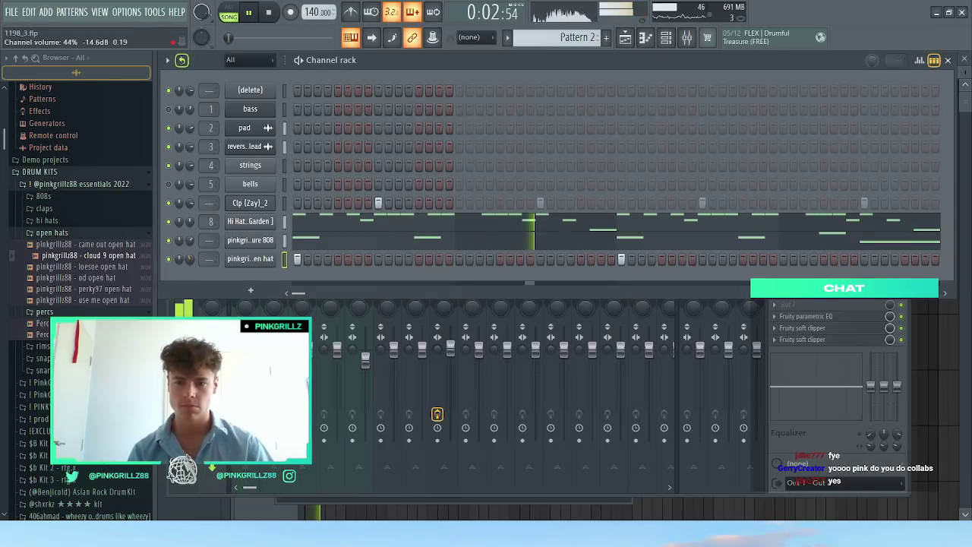
# Step: Lengthen the open hat notes slightly and copy them to step 13 of bars 1, 3, 5 and 7
pyautogui.rightClick(267, 262)
pyautogui.click(300, 261)
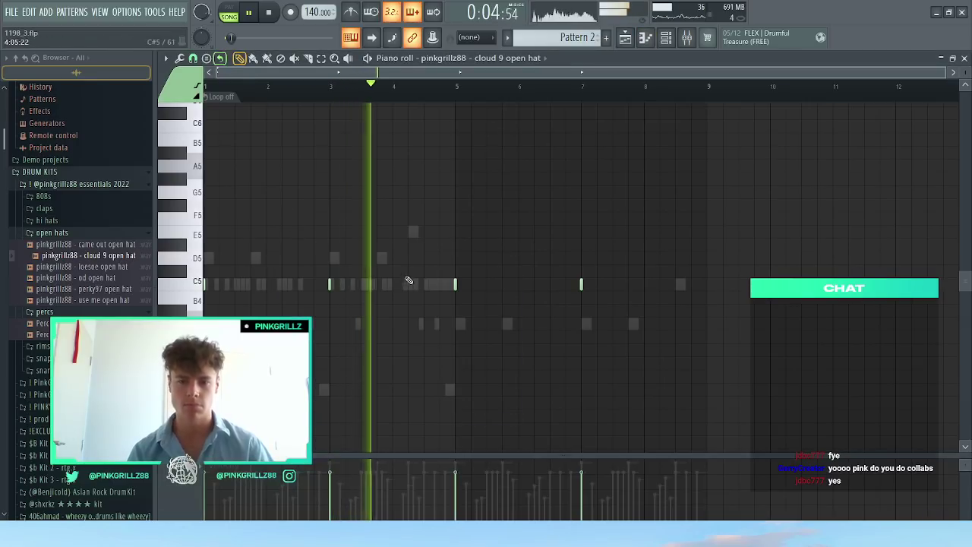
pyautogui.hotkey('ctrl', 'q')
pyautogui.hotkey('ctrl', 'a')
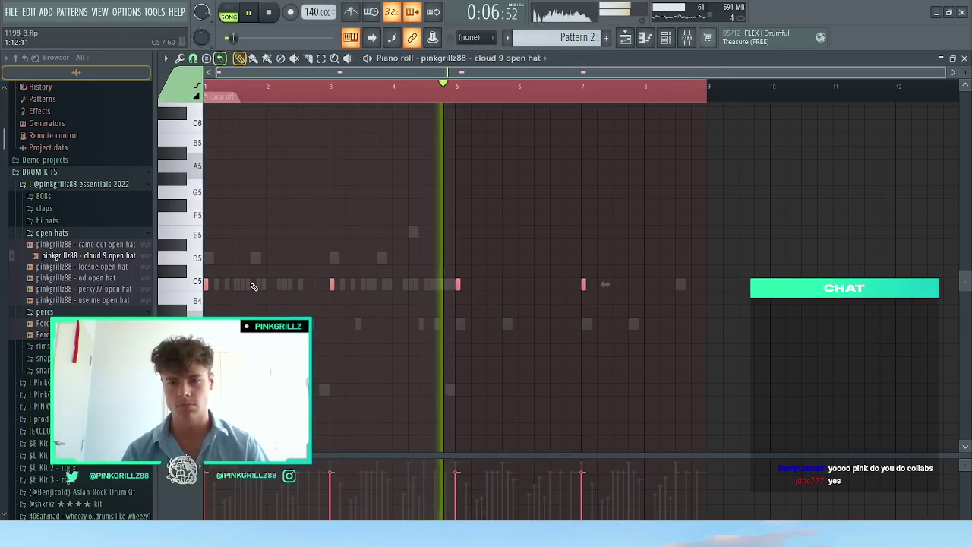
pyautogui.hotkey('ctrl', 'd')
pyautogui.hotkey('ctrl', 'a')
pyautogui.moveTo(206, 284); pyautogui.dragTo(253, 284)
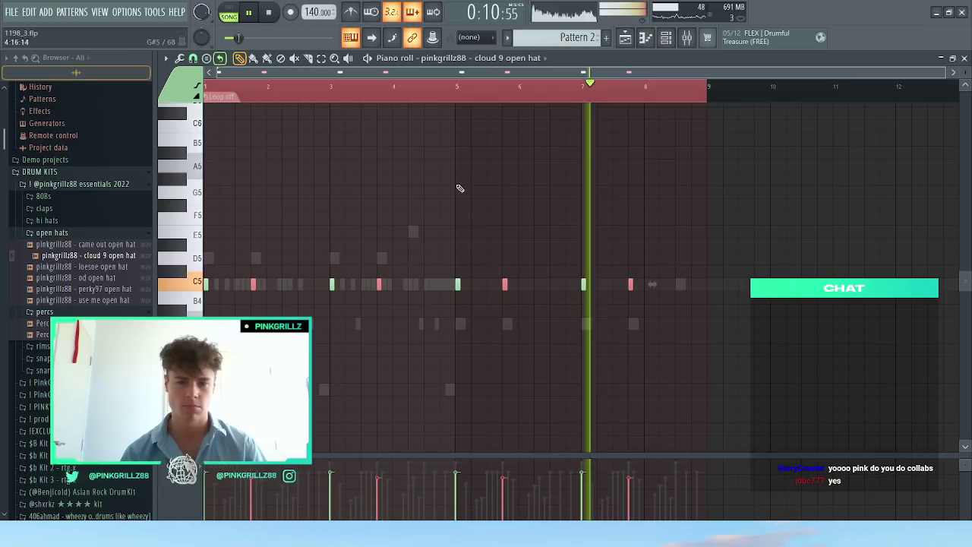
pyautogui.hotkey('ctrl', 'd')
pyautogui.press('F6')
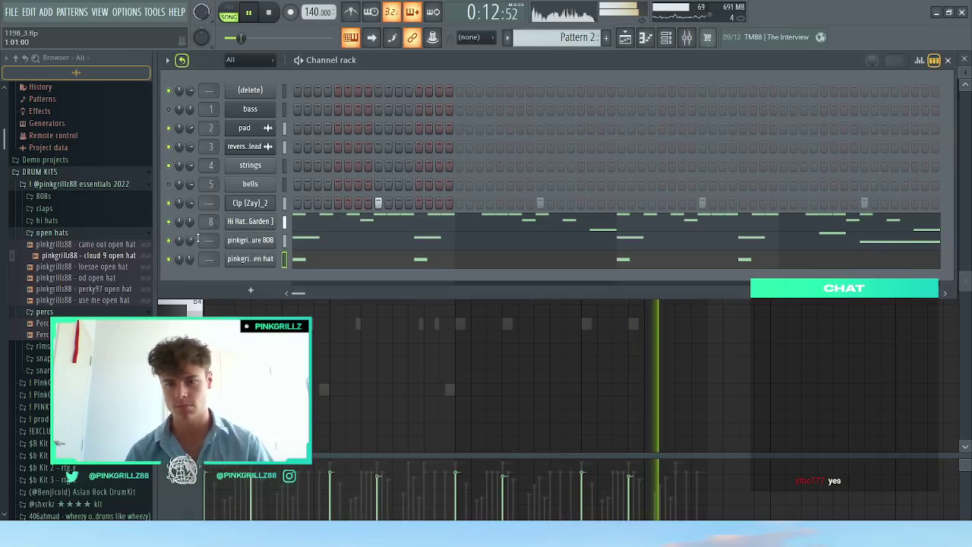
# Step: Try the loesoe open hat while playing the arrangement from bar 9, and lower the open hat's volume to 25%
pyautogui.click(120, 267)
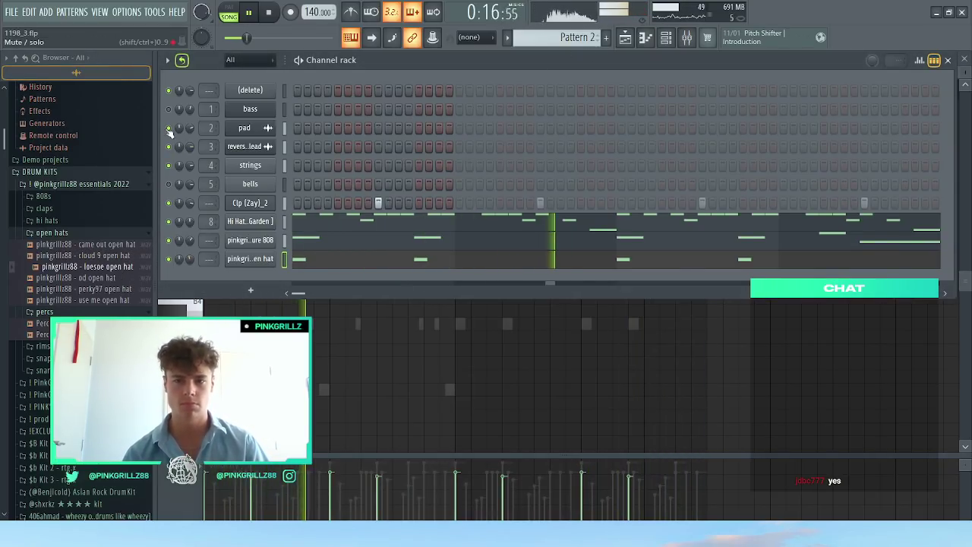
pyautogui.click(624, 37)
pyautogui.click(388, 85)
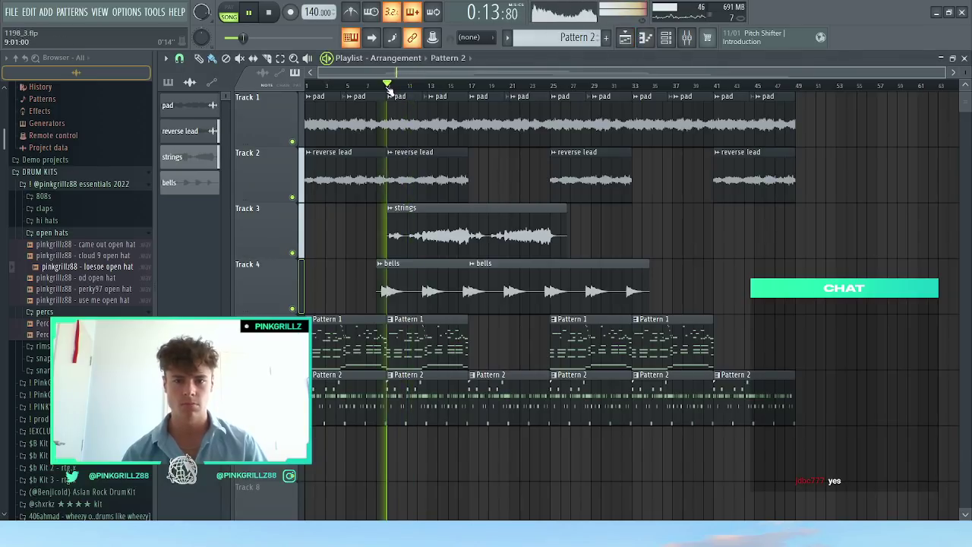
pyautogui.click(665, 37)
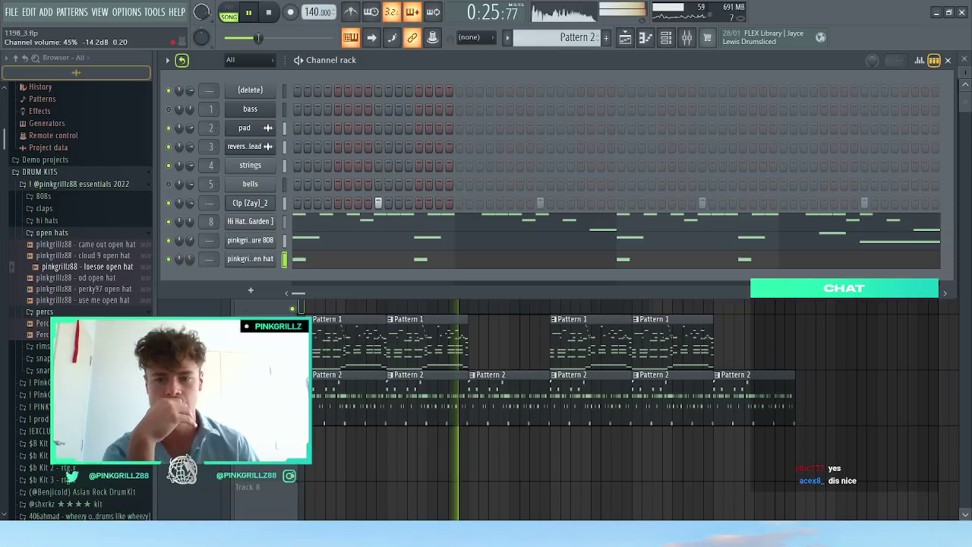
pyautogui.moveTo(191, 259); pyautogui.dragTo(191, 270)
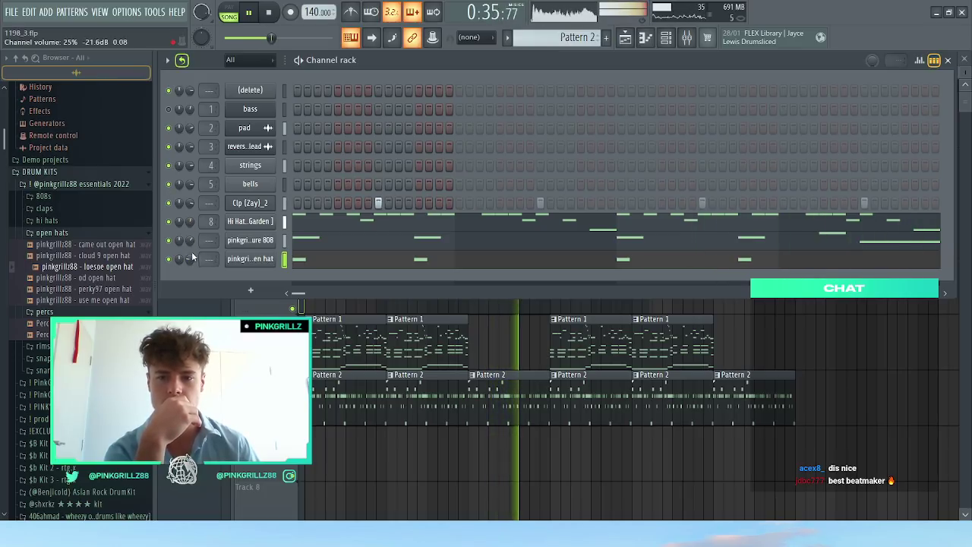
# Step: Reset the bells channel's volume to its default
pyautogui.rightClick(190, 190)
pyautogui.press('Escape')
pyautogui.click(51, 233)
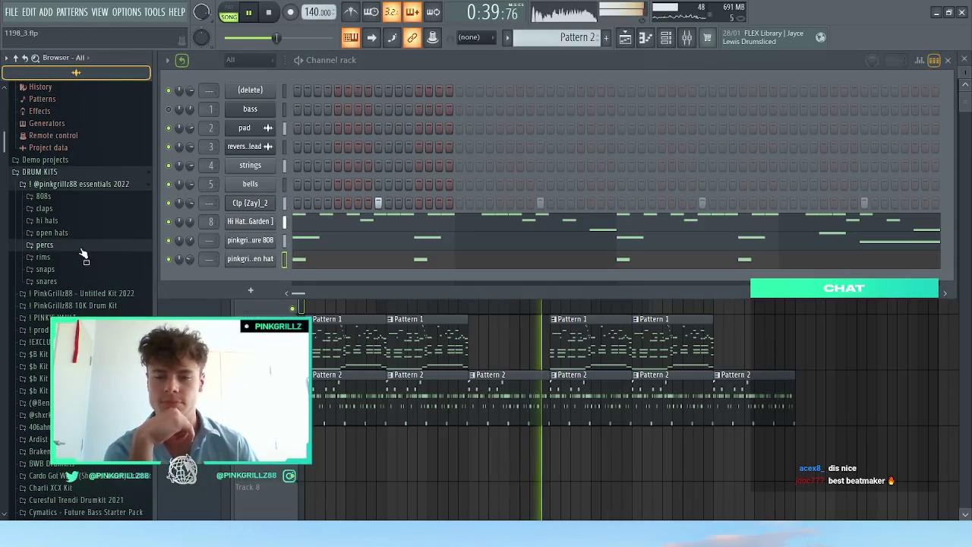
pyautogui.rightClick(190, 188)
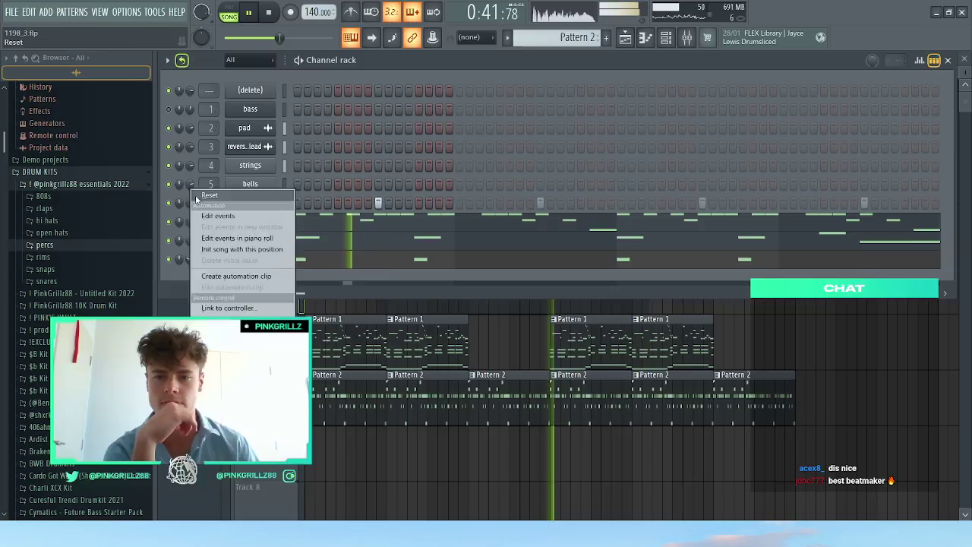
pyautogui.click(194, 196)
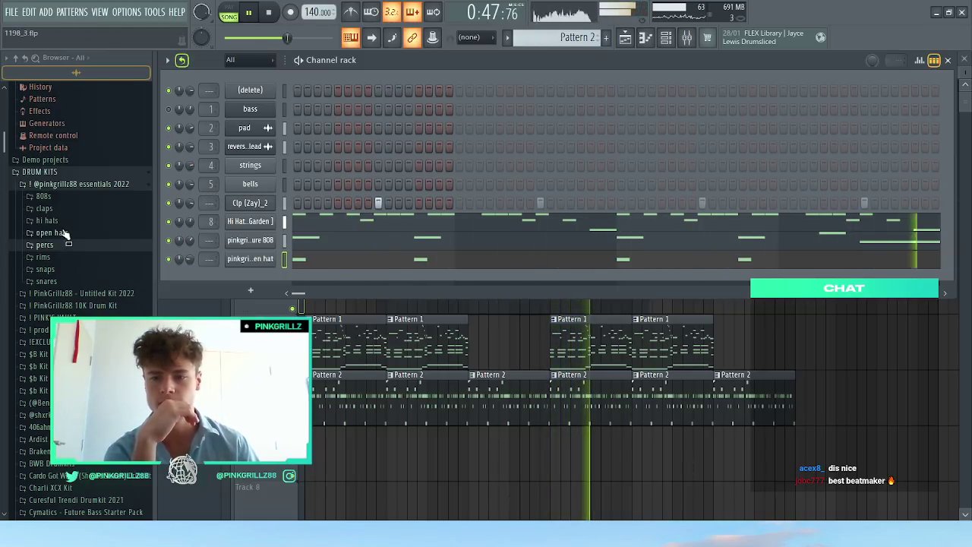
# Step: Replace the open hat sample with the oracle open hat from PinkGrillz88 - Untitled Kit 2022 and reset its channel volume to 78%
pyautogui.click(74, 183)
pyautogui.click(73, 195)
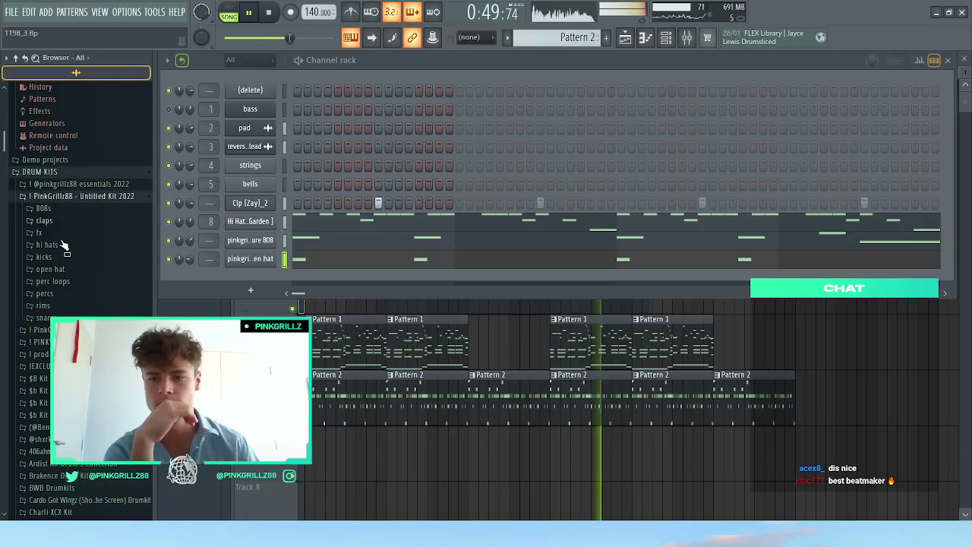
pyautogui.click(60, 272)
pyautogui.press('space')
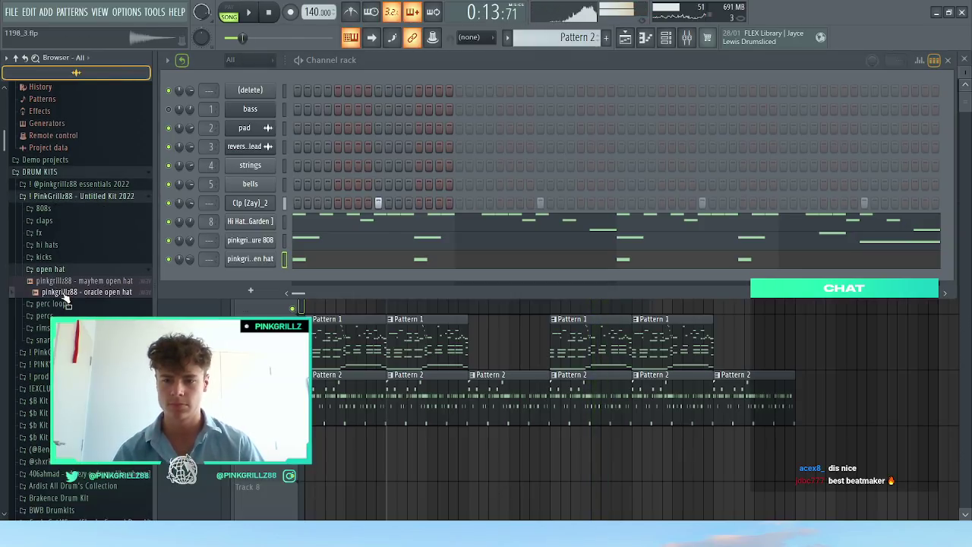
pyautogui.moveTo(66, 296); pyautogui.dragTo(247, 261)
pyautogui.press('space')
pyautogui.rightClick(192, 259)
pyautogui.click(194, 262)
pyautogui.press('space')
pyautogui.press('space')
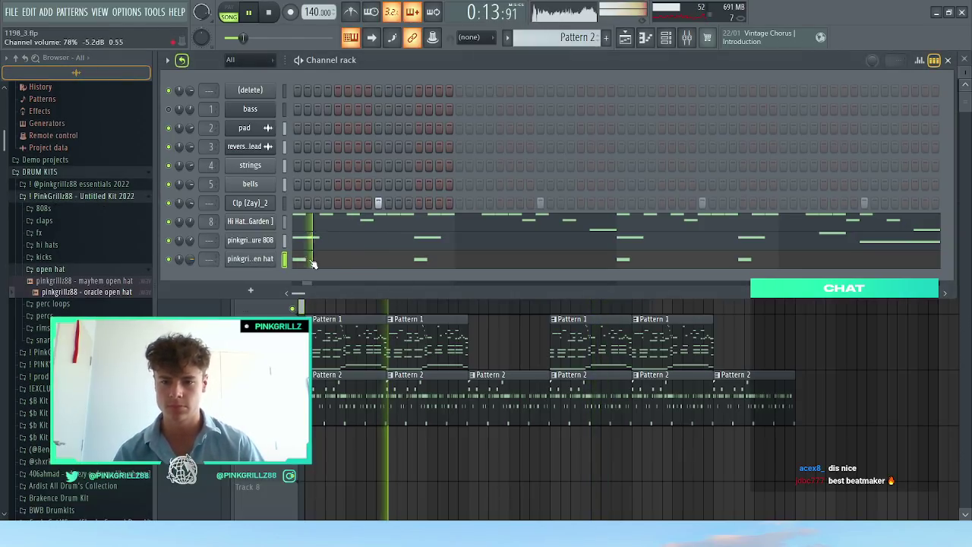
# Step: Delete all open hat notes except the one at the start of bar 1, replaying the beat to check the sound
pyautogui.press('F7')
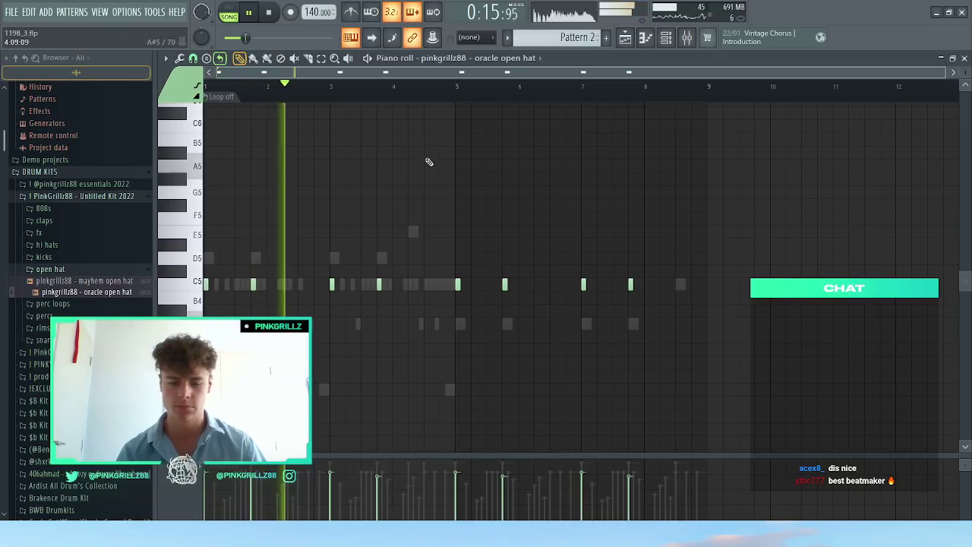
pyautogui.press('F7')
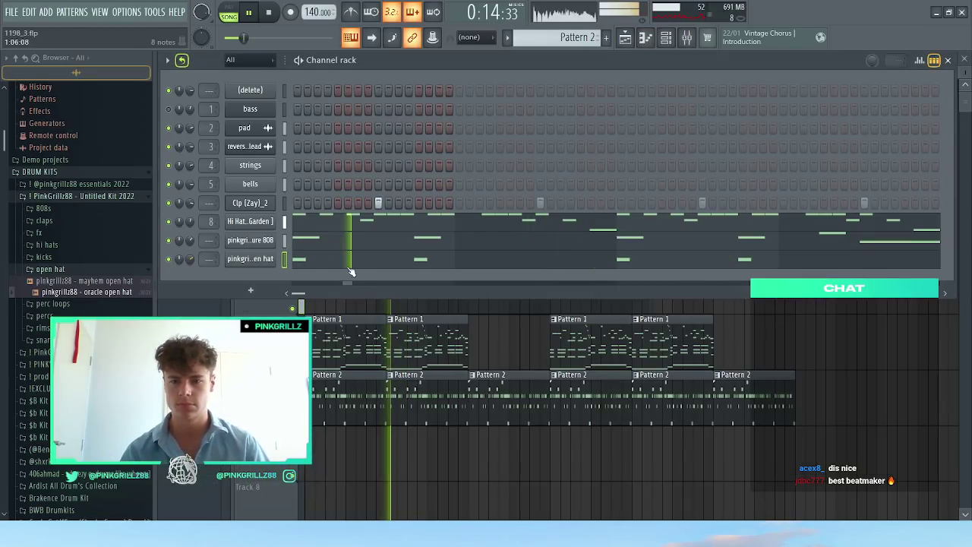
pyautogui.click(299, 267)
pyautogui.press('space')
pyautogui.press('space')
pyautogui.press('space')
pyautogui.moveTo(245, 256); pyautogui.dragTo(760, 364)
pyautogui.press('space')
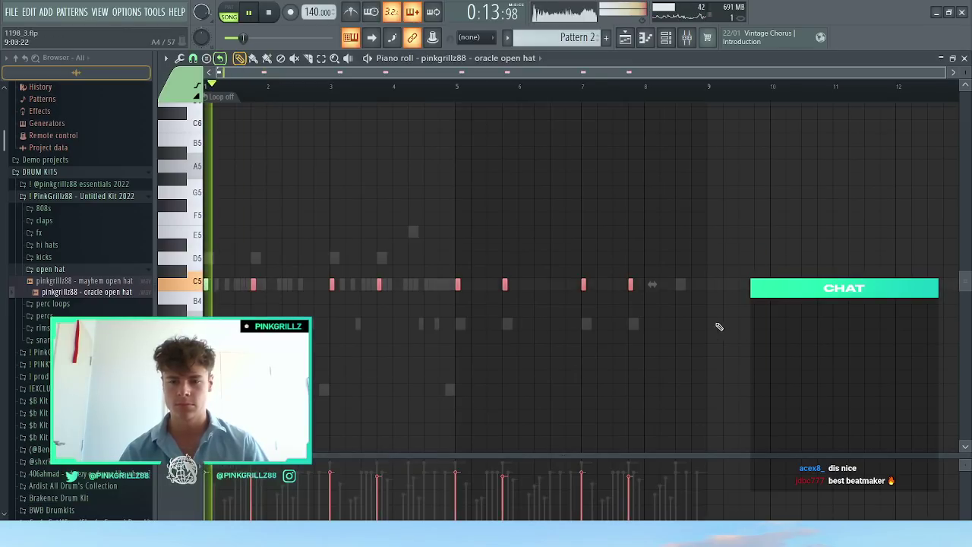
pyautogui.press('Delete')
pyautogui.press('space')
pyautogui.press('space')
pyautogui.press('F6')
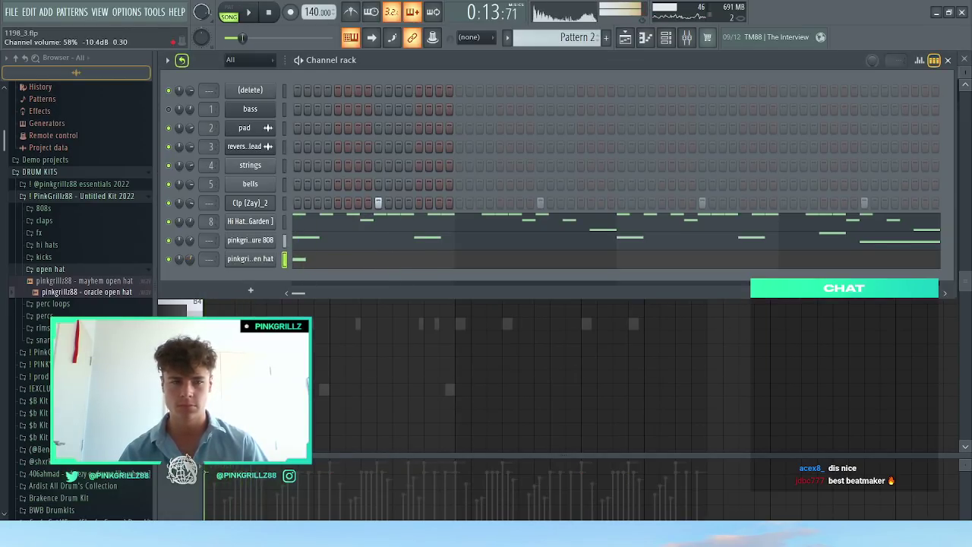
# Step: Preview the mayhem open hat against the playing beat and set the open hat channel's volume to 56%
pyautogui.press('space')
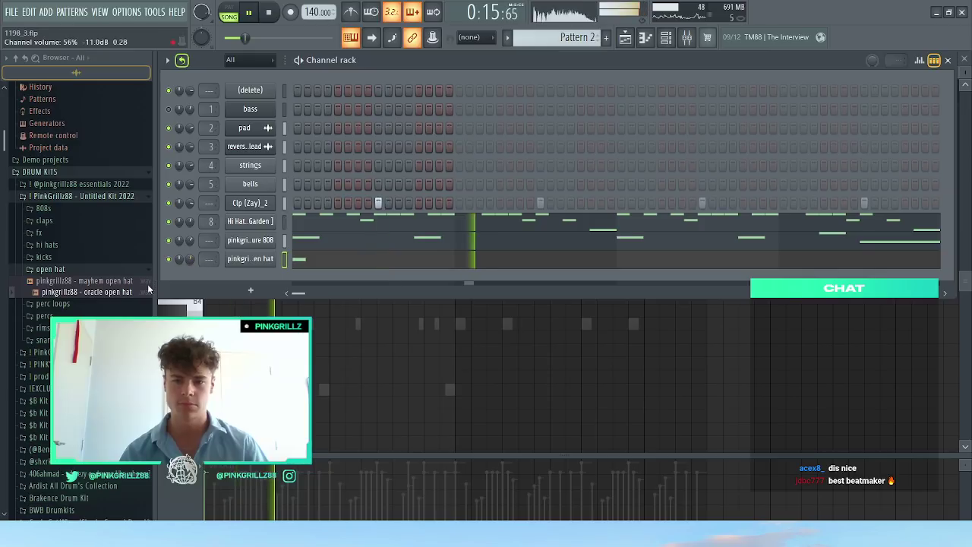
pyautogui.moveTo(135, 281); pyautogui.dragTo(139, 291)
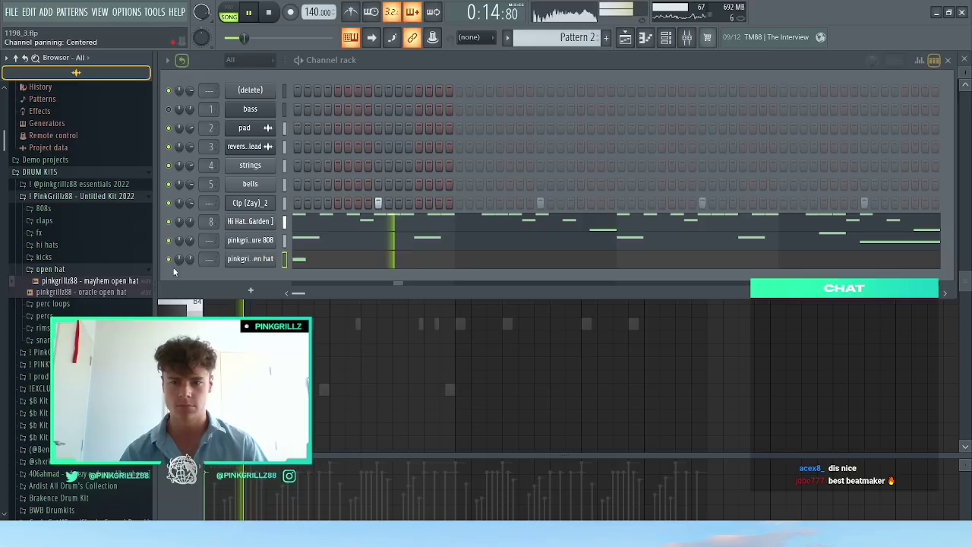
pyautogui.moveTo(128, 293); pyautogui.dragTo(131, 300)
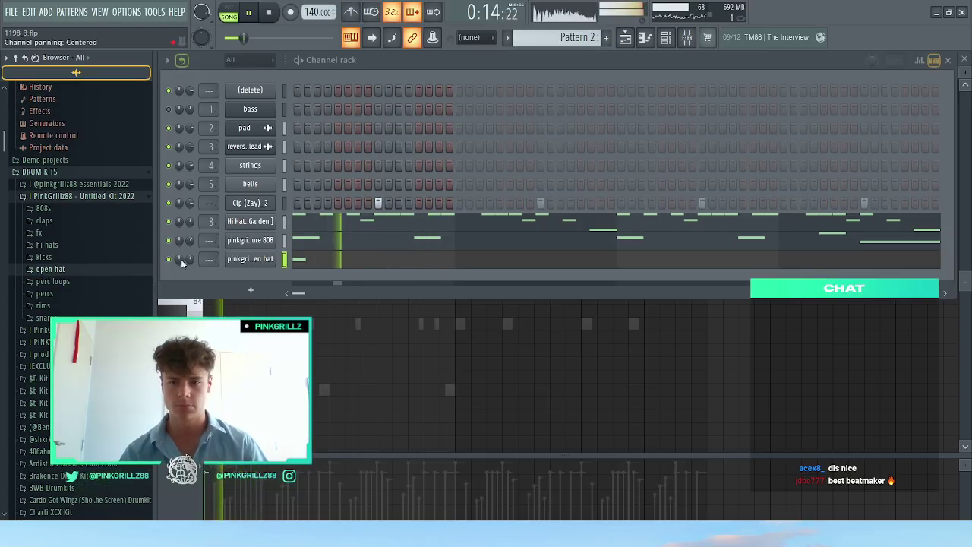
pyautogui.moveTo(190, 260); pyautogui.dragTo(189, 263)
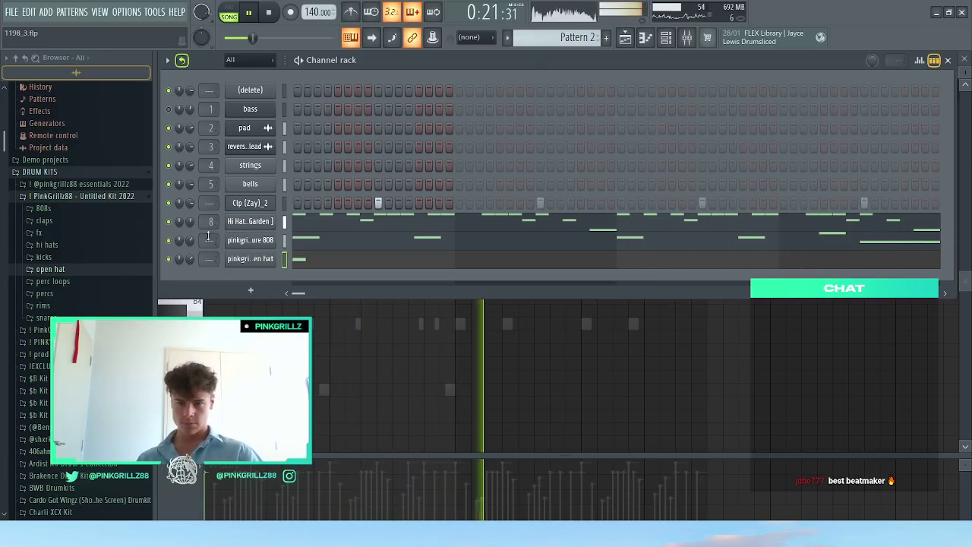
# Step: Try raising the four D5 notes of the 808 in bars 1 to 3 to F5 and play the result
pyautogui.click(306, 243)
pyautogui.press('space')
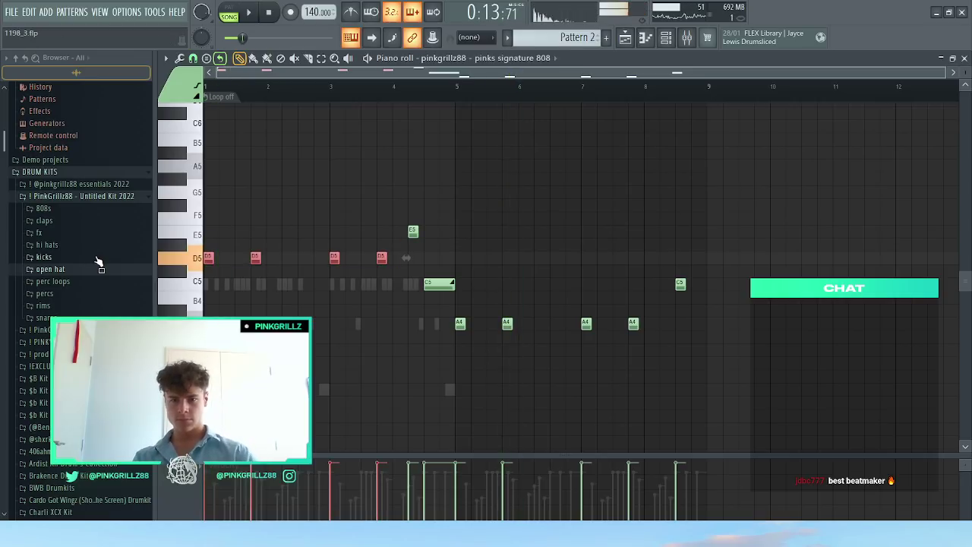
pyautogui.press('Down')
pyautogui.press('Down')
pyautogui.press('Down')
pyautogui.press('Down')
pyautogui.press('Down')
pyautogui.press('Down')
pyautogui.press('Down')
pyautogui.hotkey('ctrl', 'Up')
pyautogui.press('space')
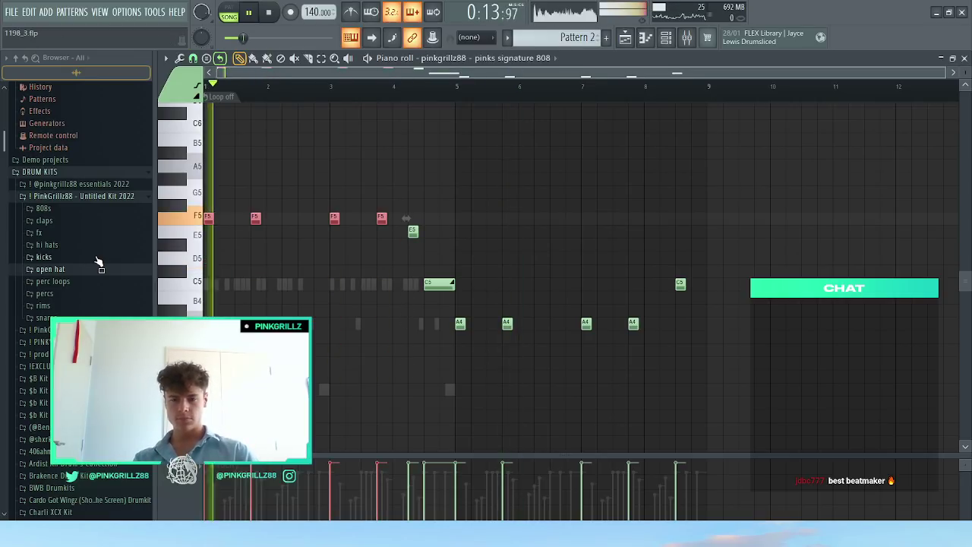
pyautogui.press('space')
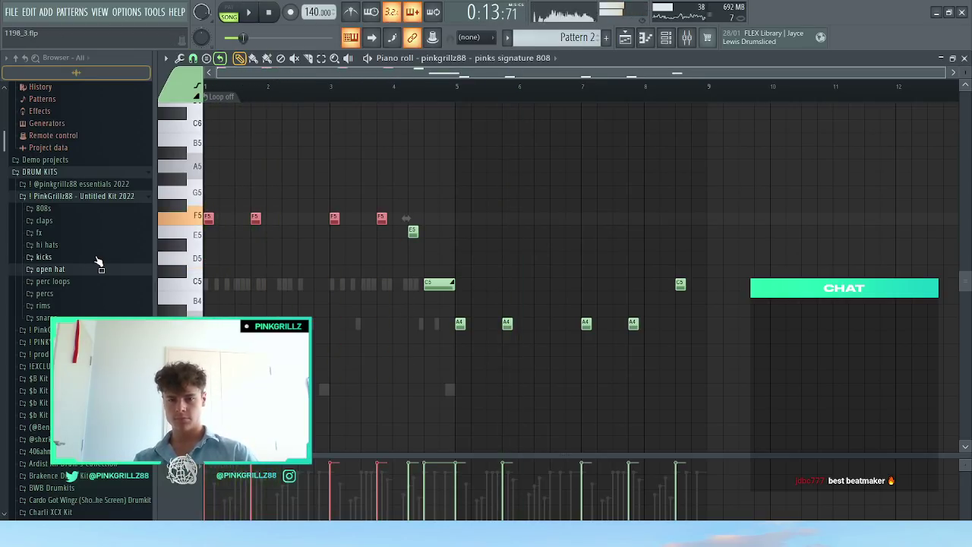
# Step: Lower the four raised 808 notes back to D5, replay the beat from the start and save the project
pyautogui.press('Down')
pyautogui.press('Down')
pyautogui.press('Down')
pyautogui.press('space')
pyautogui.hotkey('ctrl', 'd')
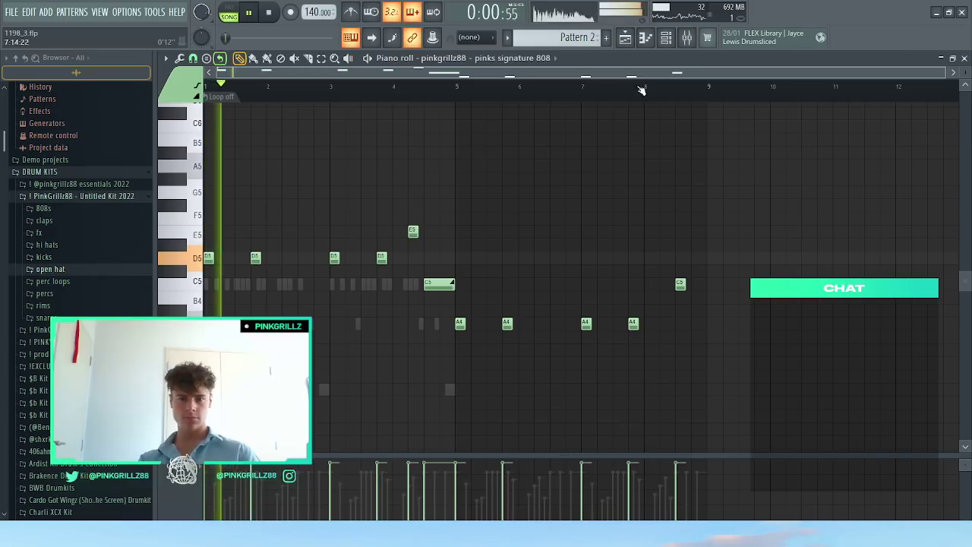
pyautogui.hotkey('ctrl', 's')
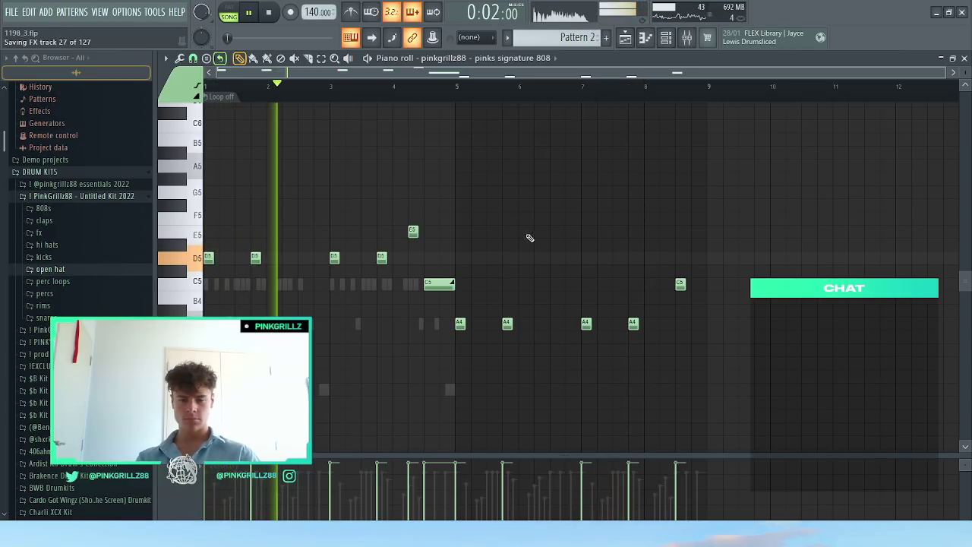
# Step: Try raising the last three A4 notes of the 808 by an octave, then return them to A4 and deselect them
pyautogui.moveTo(469, 321); pyautogui.dragTo(733, 357)
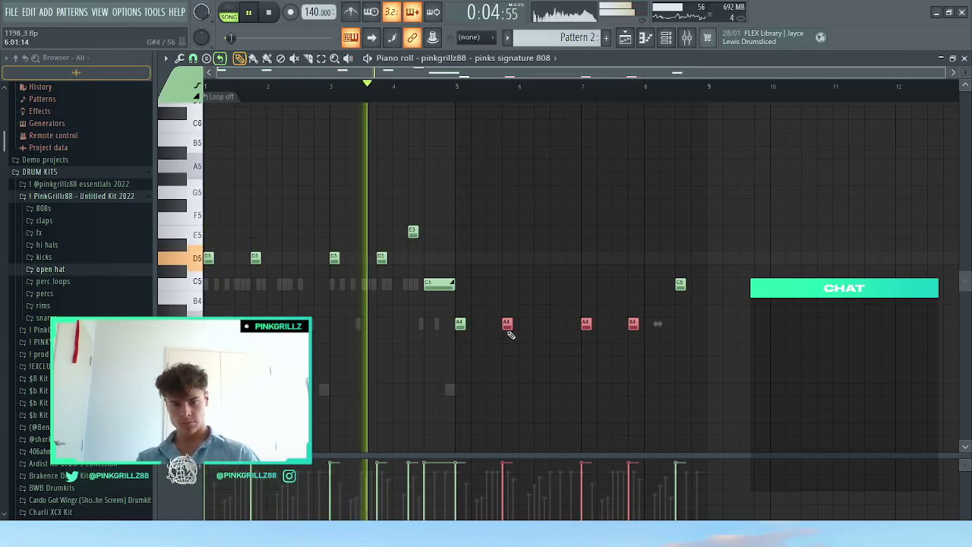
pyautogui.hotkey('ctrl', 'Up')
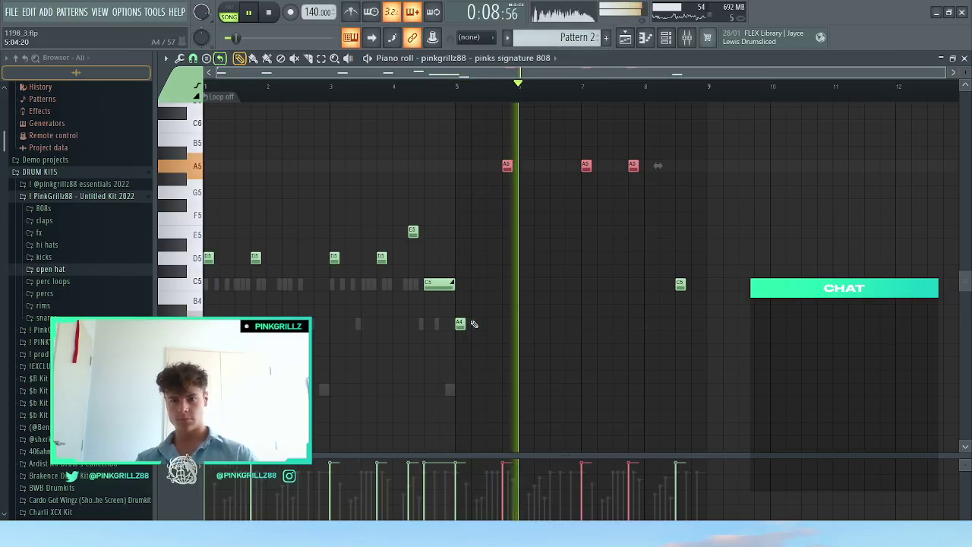
pyautogui.hotkey('ctrl', 'Down')
pyautogui.hotkey('ctrl', 'd')
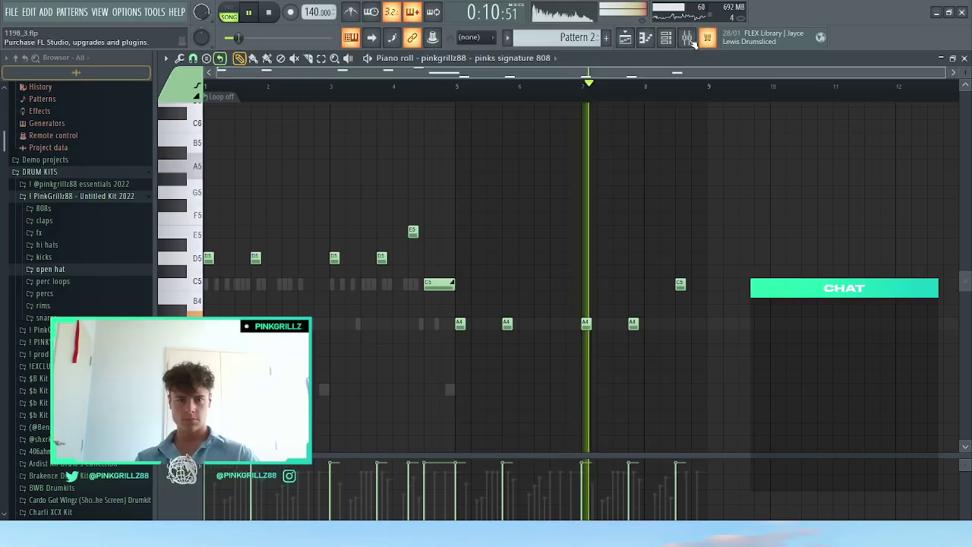
# Step: Return to the channel rack, save the project and stop playback
pyautogui.click(667, 38)
pyautogui.hotkey('ctrl', 's')
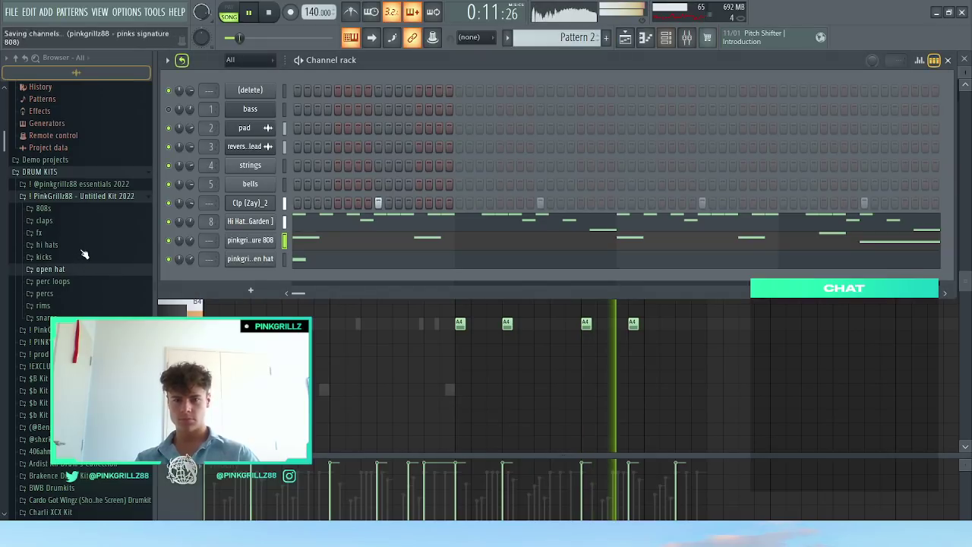
pyautogui.press('space')
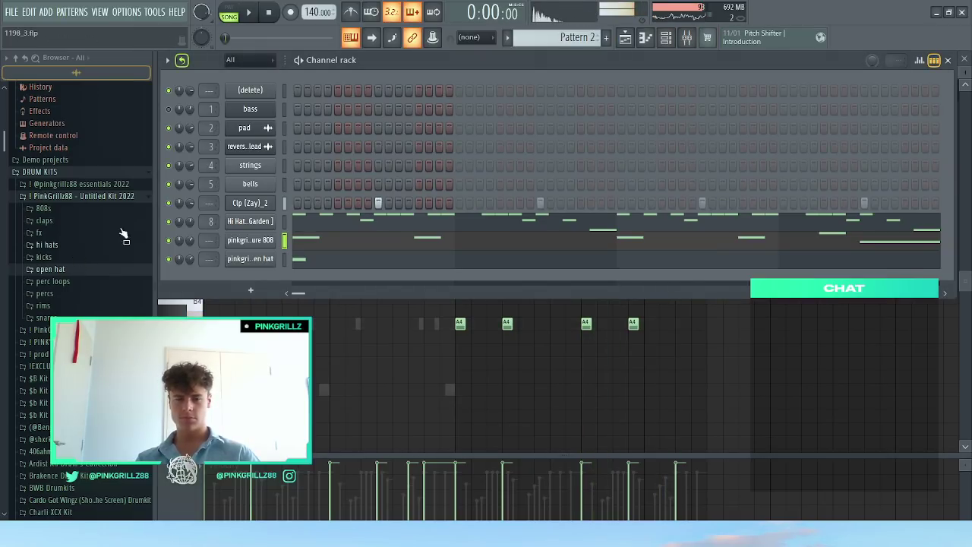
# Step: Close all open windows, reopen the playlist and play the arrangement from the start
pyautogui.press('F12')
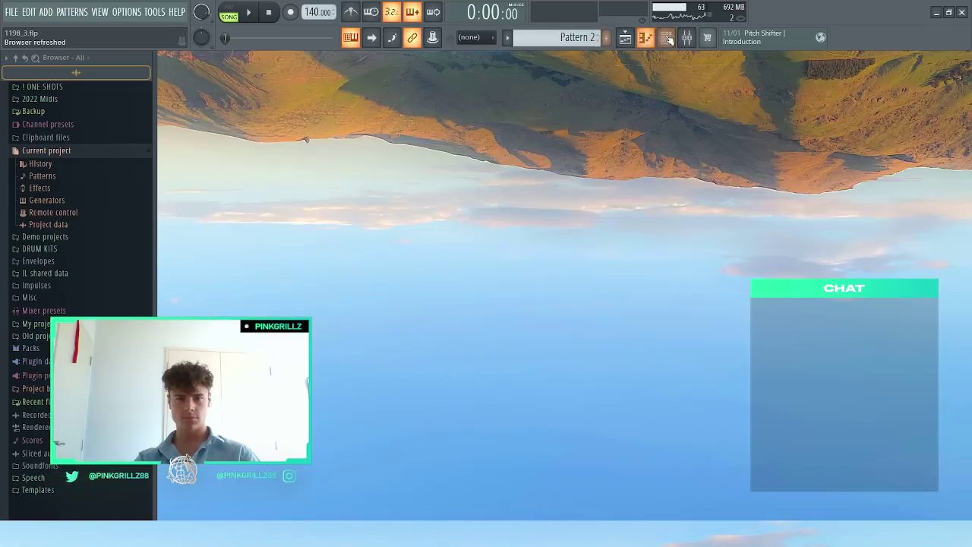
pyautogui.click(668, 38)
pyautogui.click(673, 38)
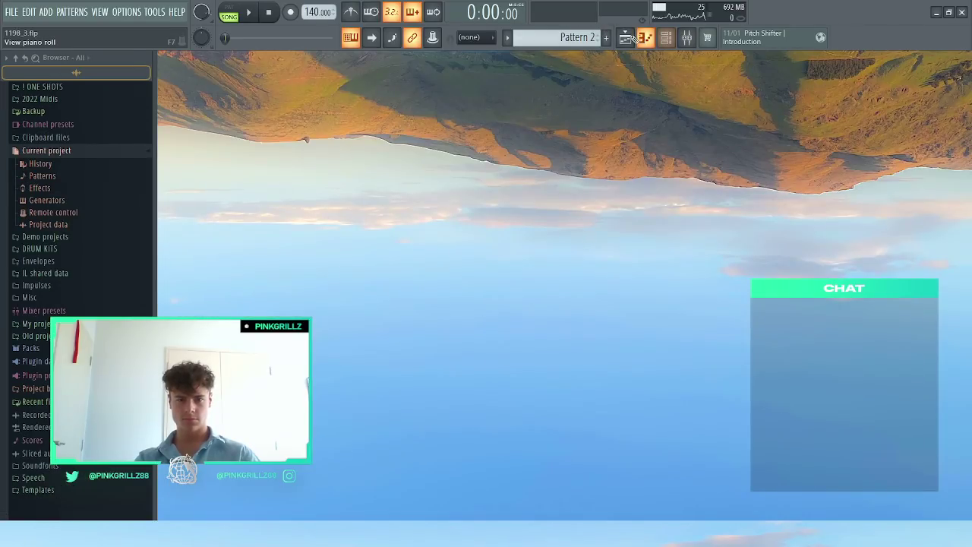
pyautogui.click(689, 38)
pyautogui.click(626, 39)
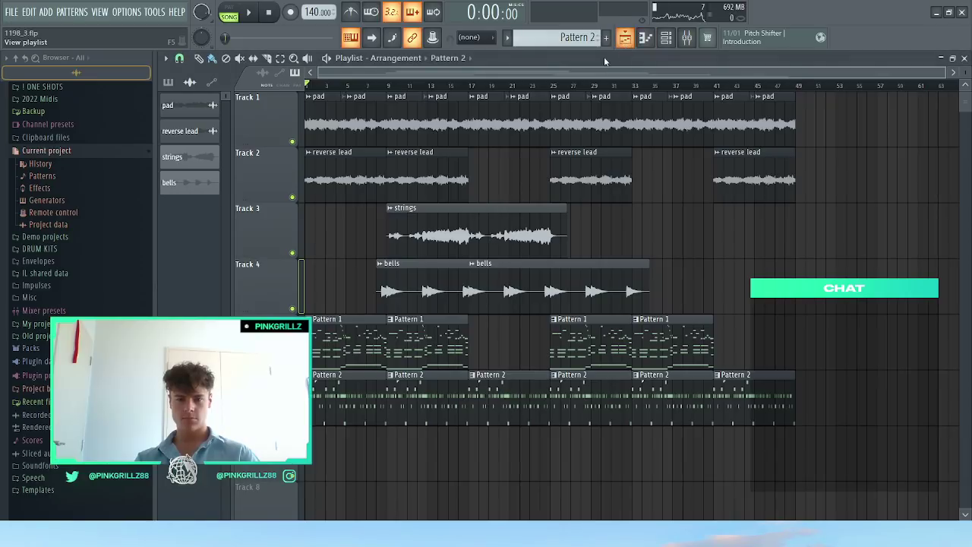
pyautogui.press('space')
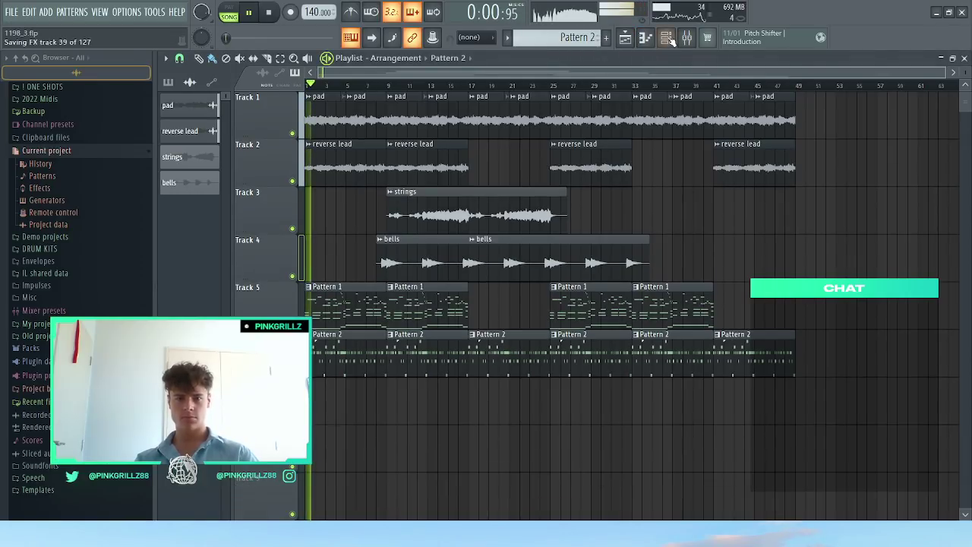
# Step: Show the channel rack over the playlist while the arrangement plays and save the project
pyautogui.click(625, 38)
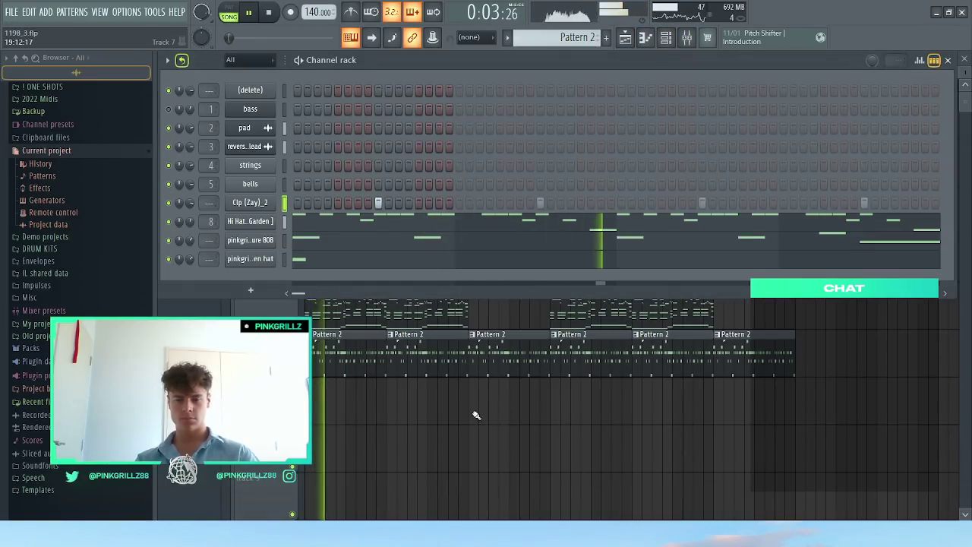
pyautogui.press('F6')
pyautogui.click(666, 38)
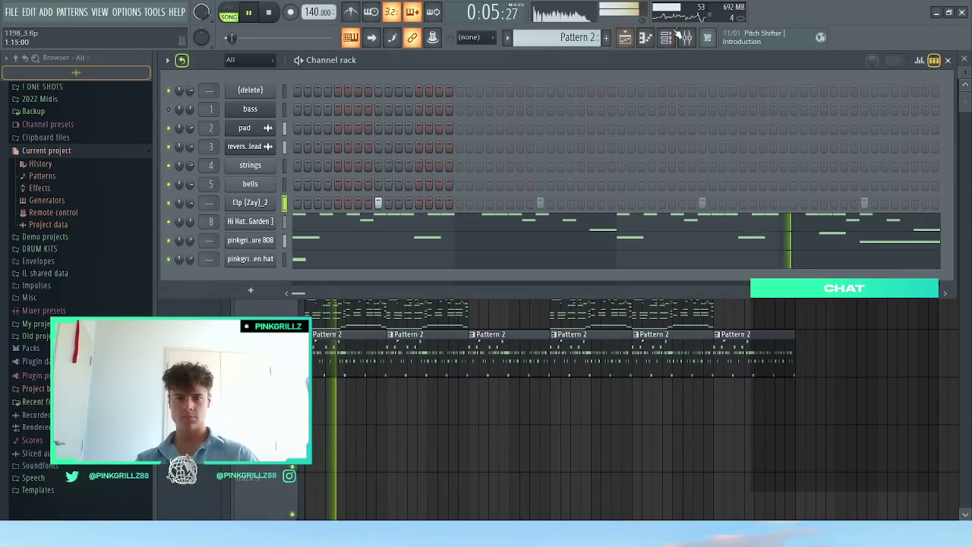
pyautogui.click(686, 37)
pyautogui.click(686, 37)
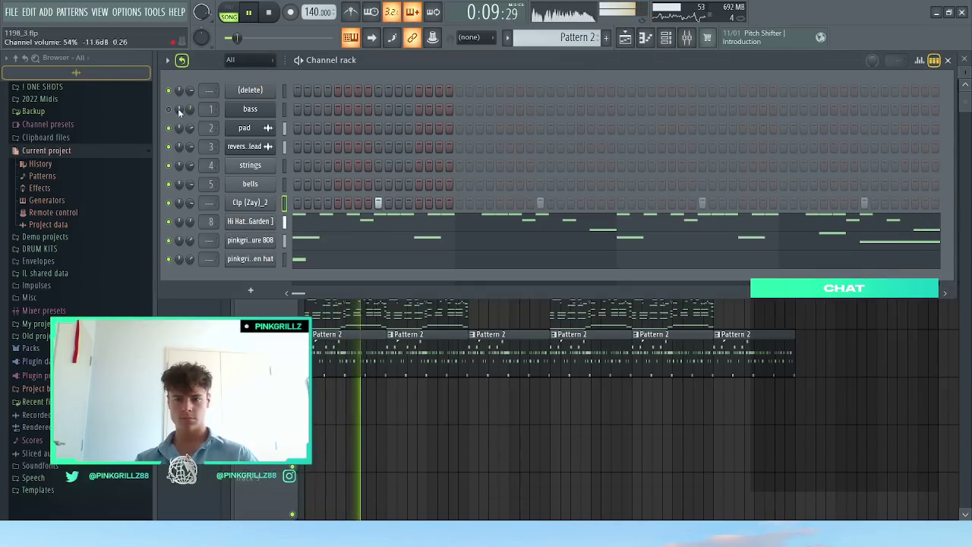
pyautogui.hotkey('ctrl', 's')
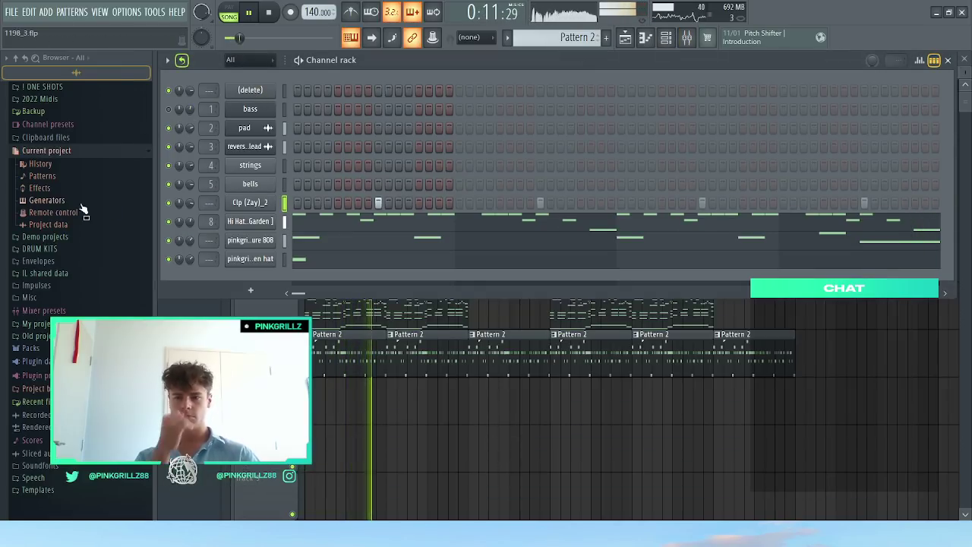
# Step: Browse the open hats and fx folders of the PinkGrillz88 10K Drum Kit and preview an fx sample
pyautogui.click(50, 151)
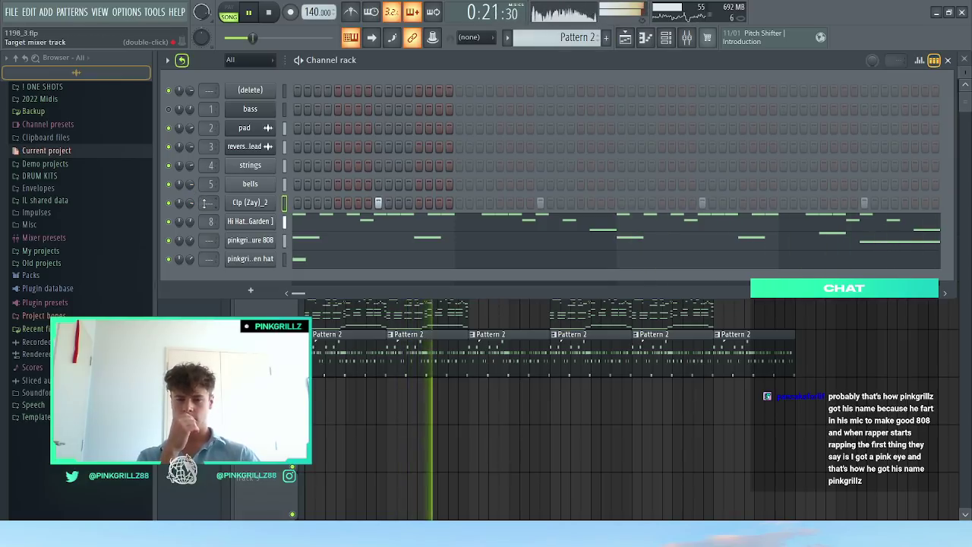
pyautogui.click(76, 178)
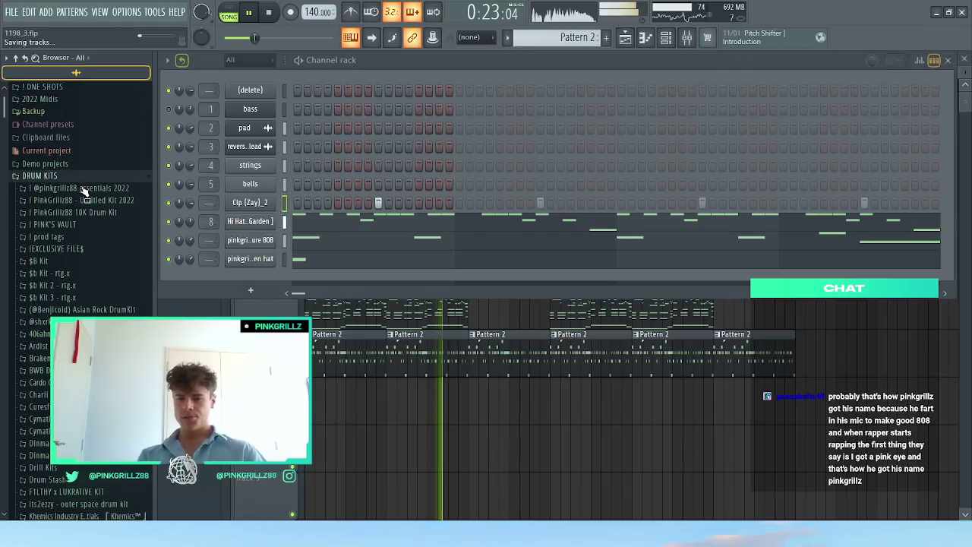
pyautogui.click(100, 213)
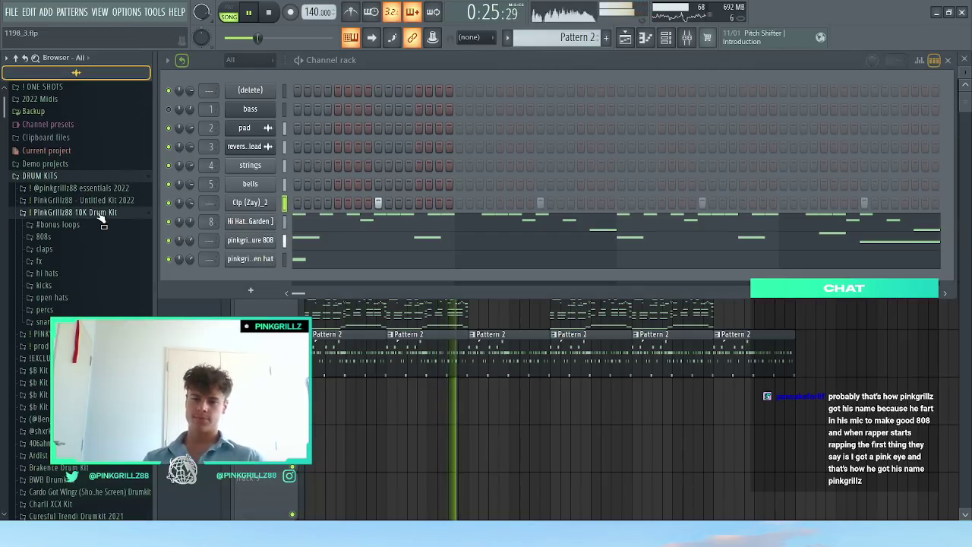
pyautogui.click(82, 300)
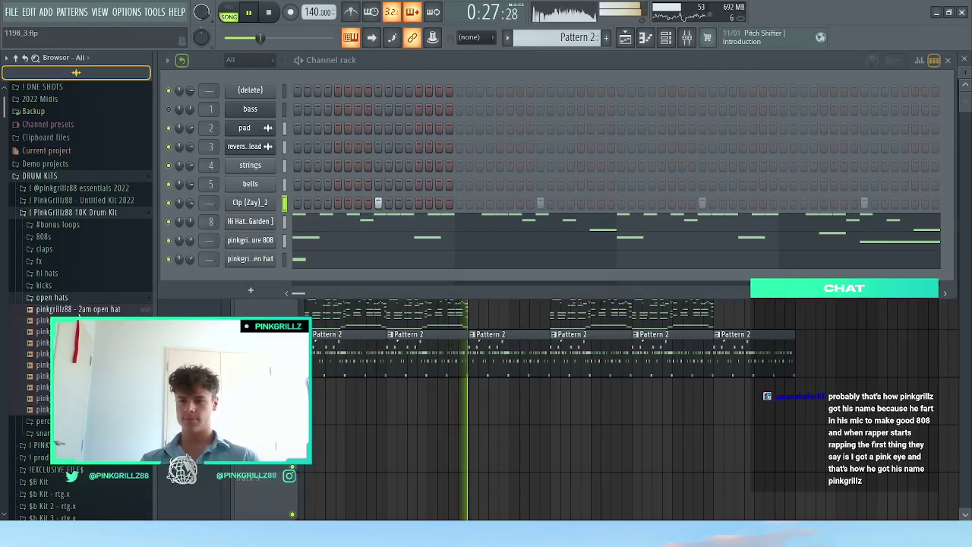
pyautogui.click(76, 298)
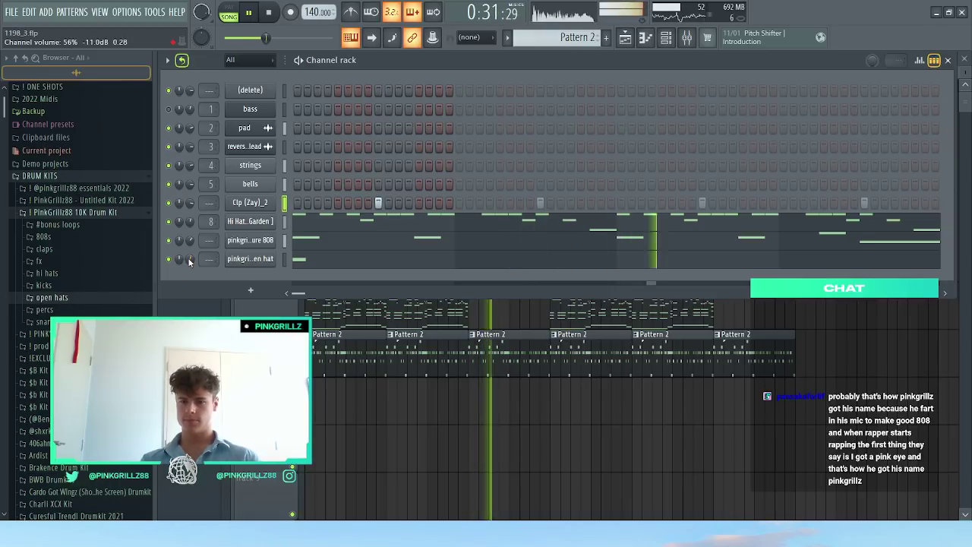
pyautogui.click(42, 260)
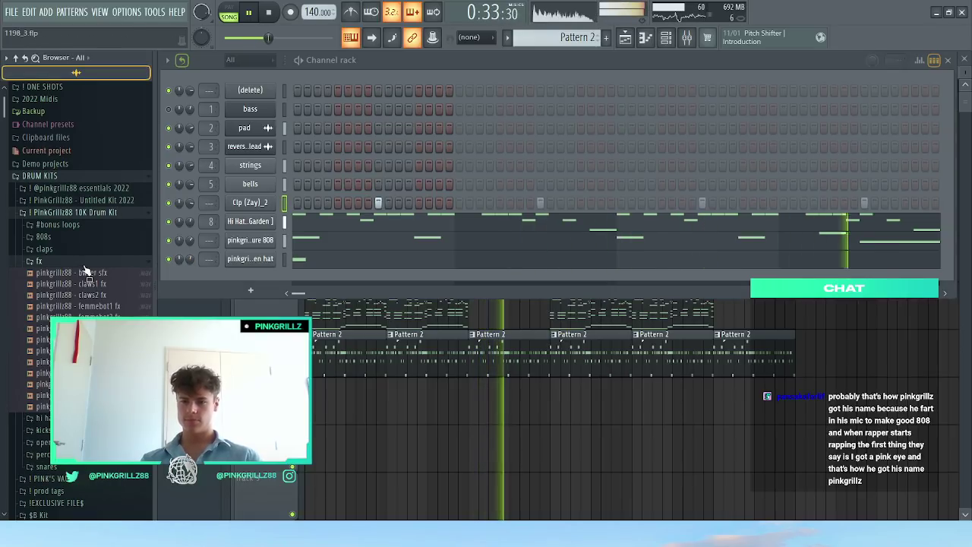
pyautogui.click(84, 396)
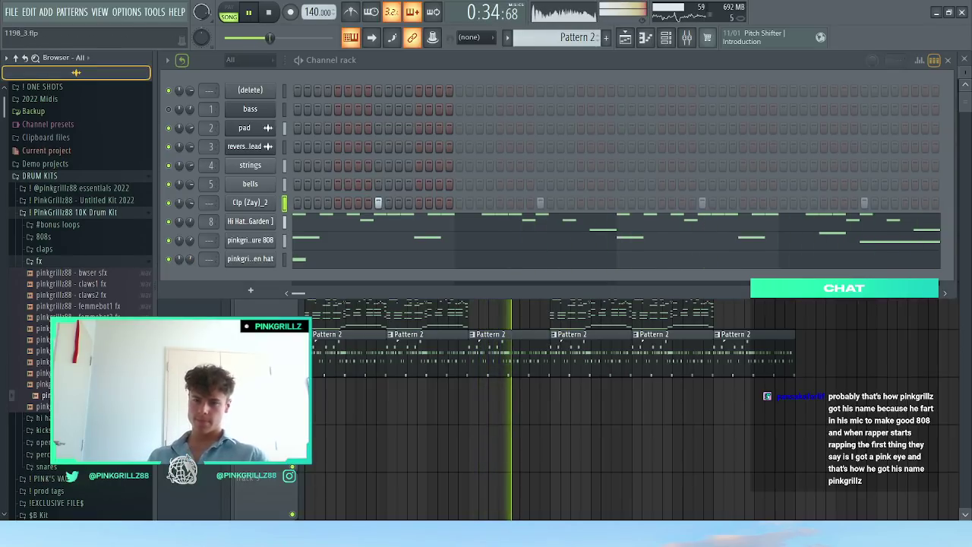
pyautogui.click(76, 263)
# Step: Move the 808 channel up two places in the channel rack, directly above the clap
pyautogui.click(284, 241)
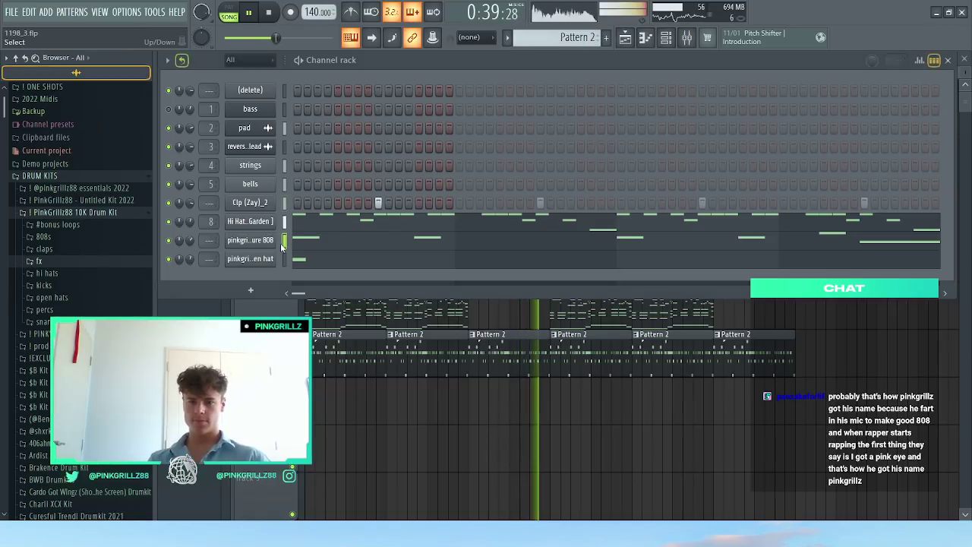
pyautogui.hotkey('alt', 'Up')
pyautogui.hotkey('alt', 'Up')
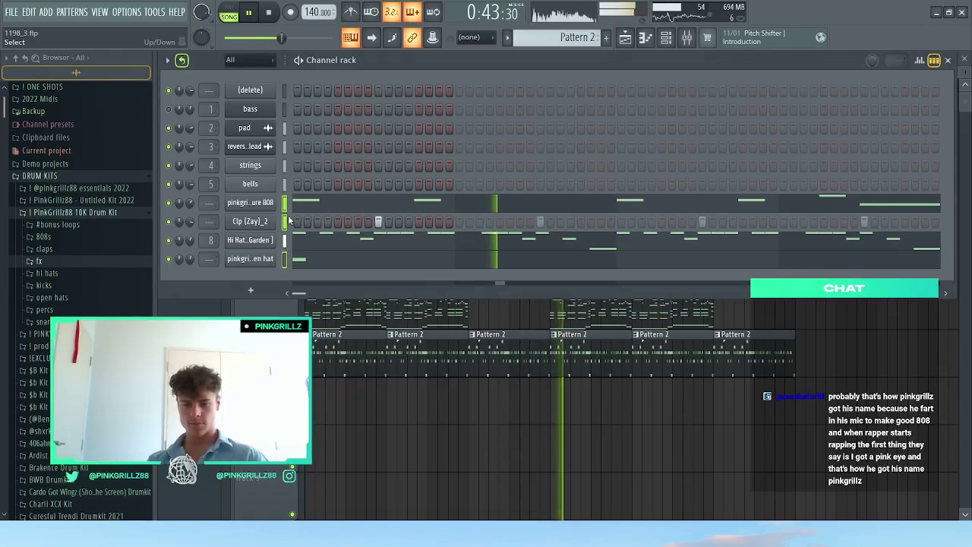
# Step: Route the 808, clap and open hat to consecutive mixer tracks starting at insert 9, then move the 808 track ahead of the hi-hat
pyautogui.press('F9')
pyautogui.click(480, 240)
pyautogui.hotkey('ctrl', 'shift', 'l')
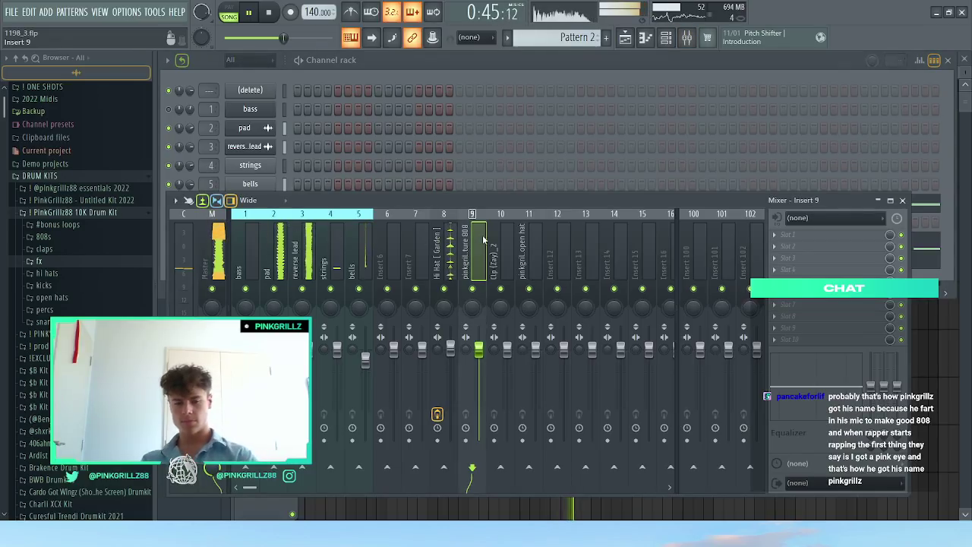
pyautogui.hotkey('alt', 'Left')
pyautogui.click(483, 240)
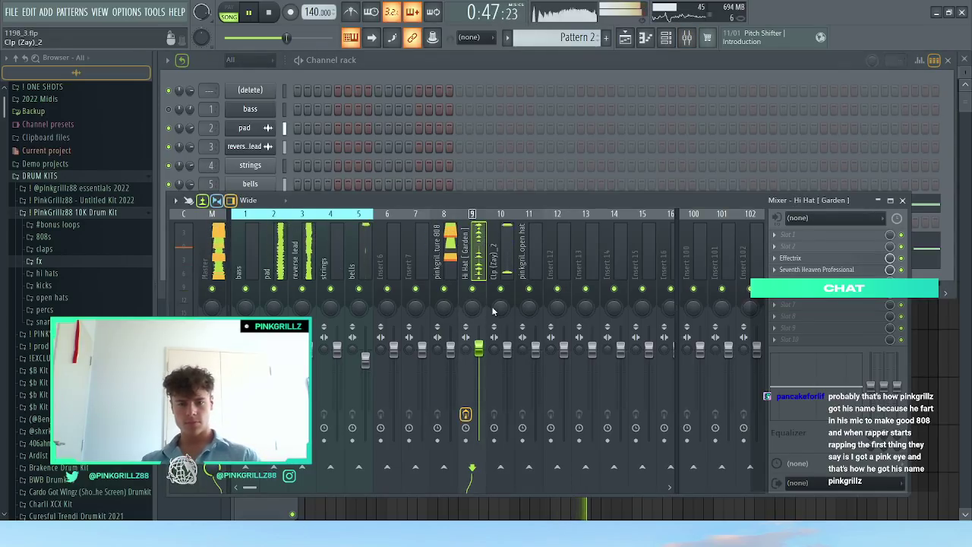
# Step: Raise the clap's mixer volume to 103% and slightly lower the open hat's mixer volume
pyautogui.moveTo(515, 354); pyautogui.dragTo(522, 353)
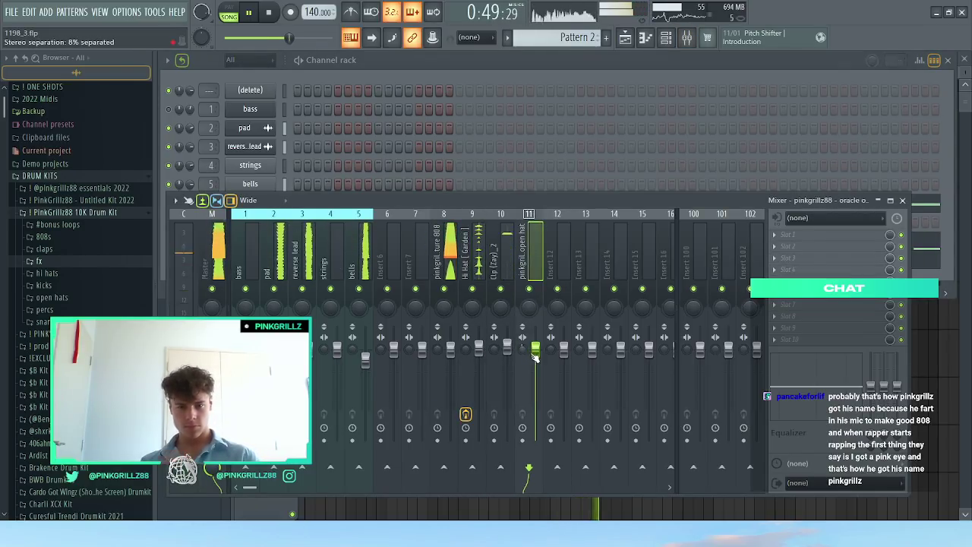
pyautogui.rightClick(524, 349)
pyautogui.click(540, 326)
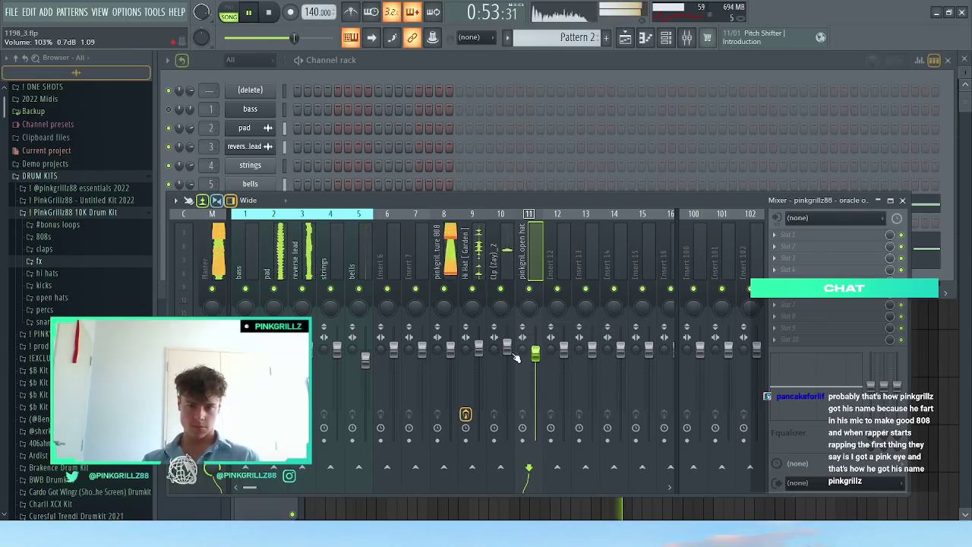
# Step: Raise the clap's mixer volume to 105% and stop playback
pyautogui.moveTo(515, 354); pyautogui.dragTo(516, 349)
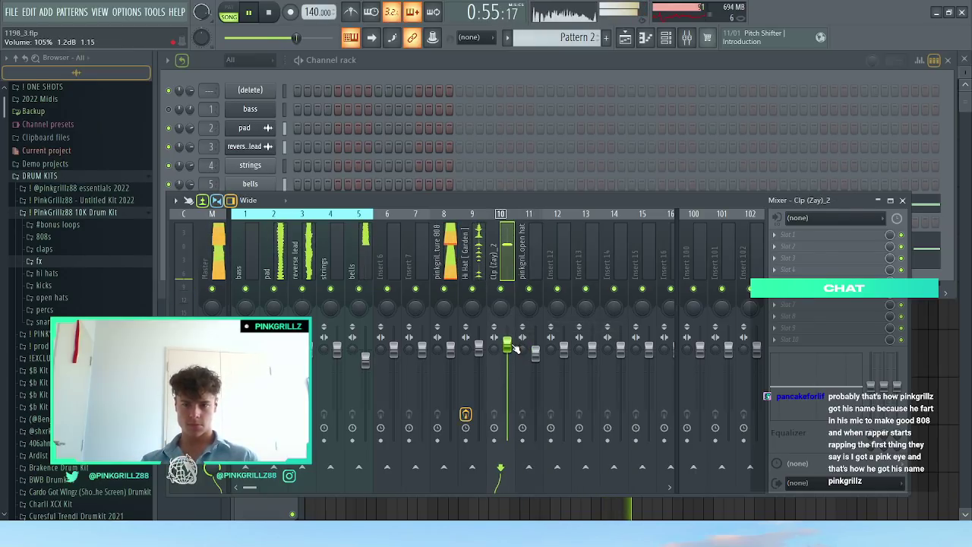
pyautogui.click(269, 14)
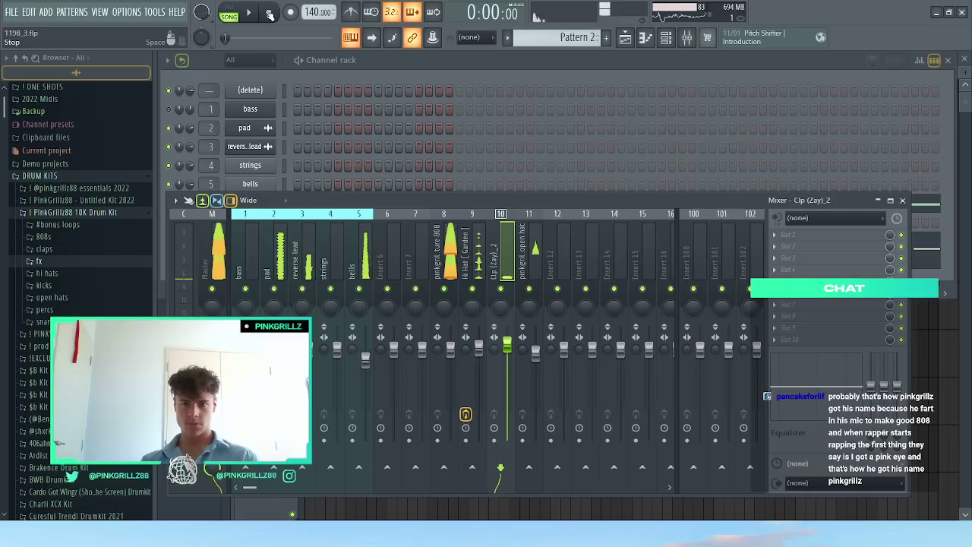
# Step: Switch off the effect slots on the hi-hat's mixer track while the song plays from the start, and save the project
pyautogui.click(473, 262)
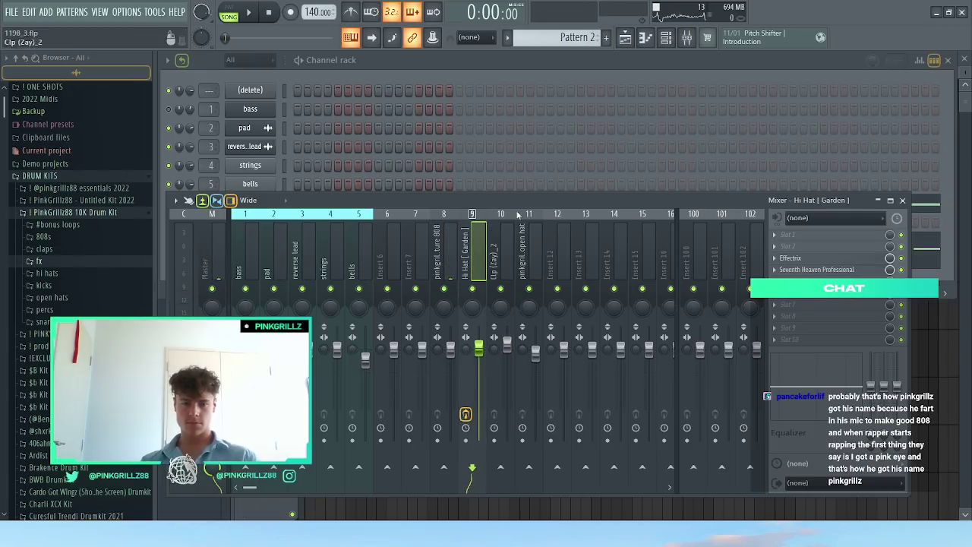
pyautogui.click(625, 37)
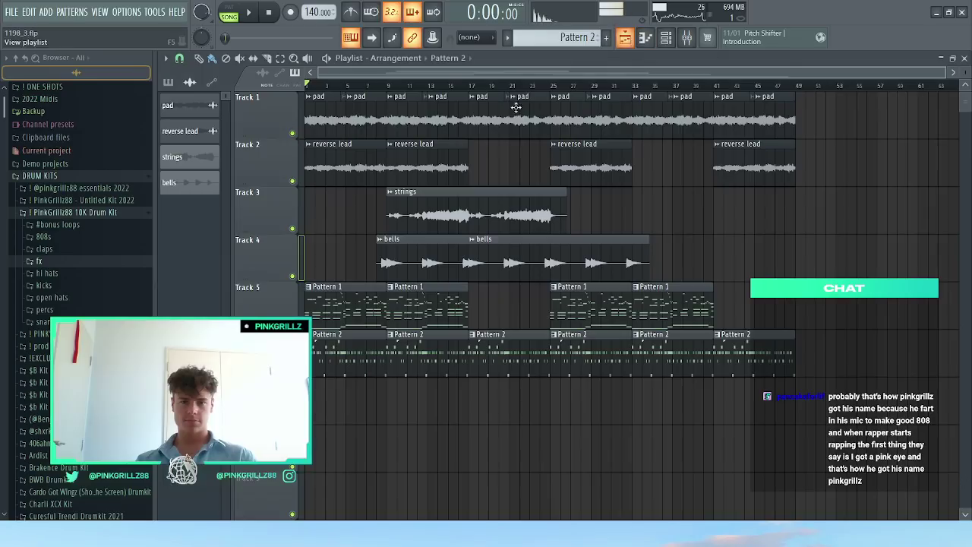
pyautogui.scroll(3, 262, 292)
pyautogui.press('space')
pyautogui.click(687, 37)
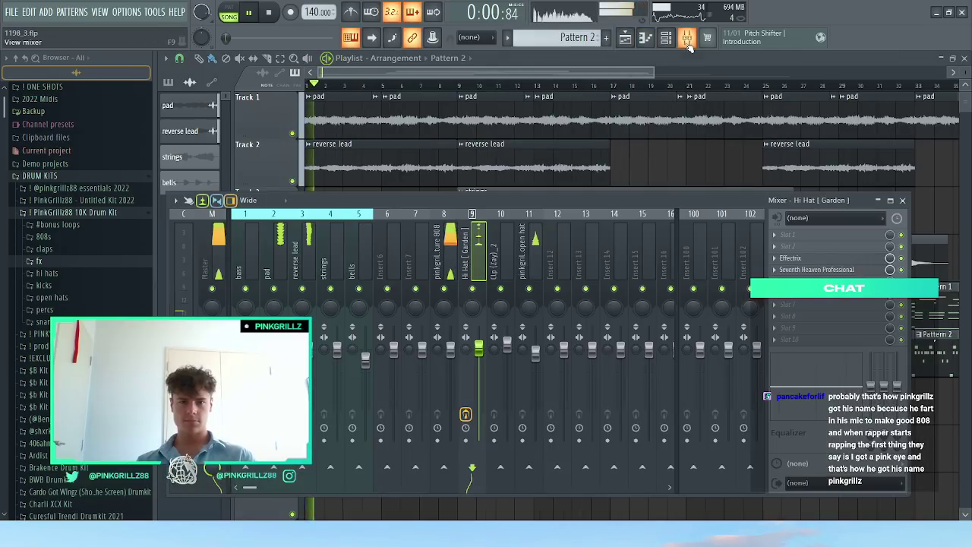
pyautogui.click(467, 415)
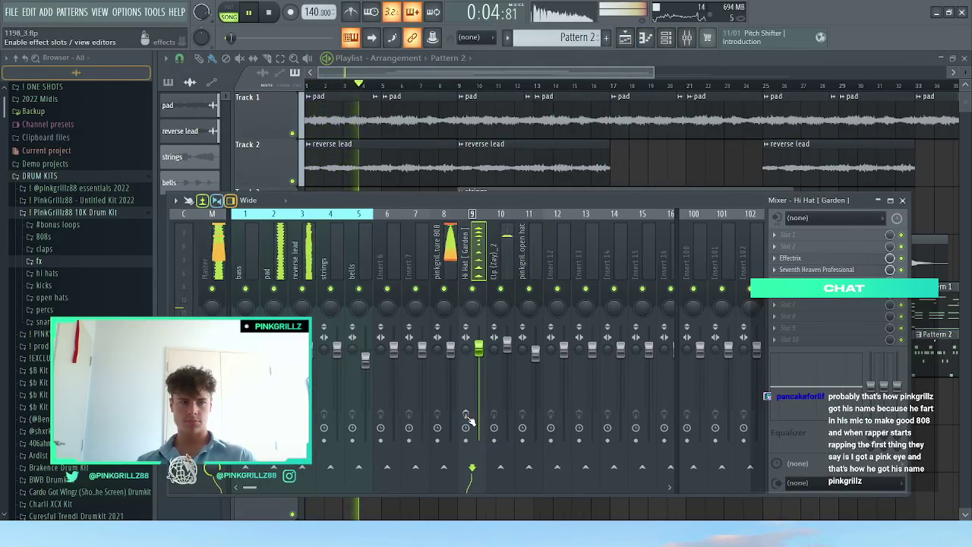
pyautogui.hotkey('ctrl', 's')
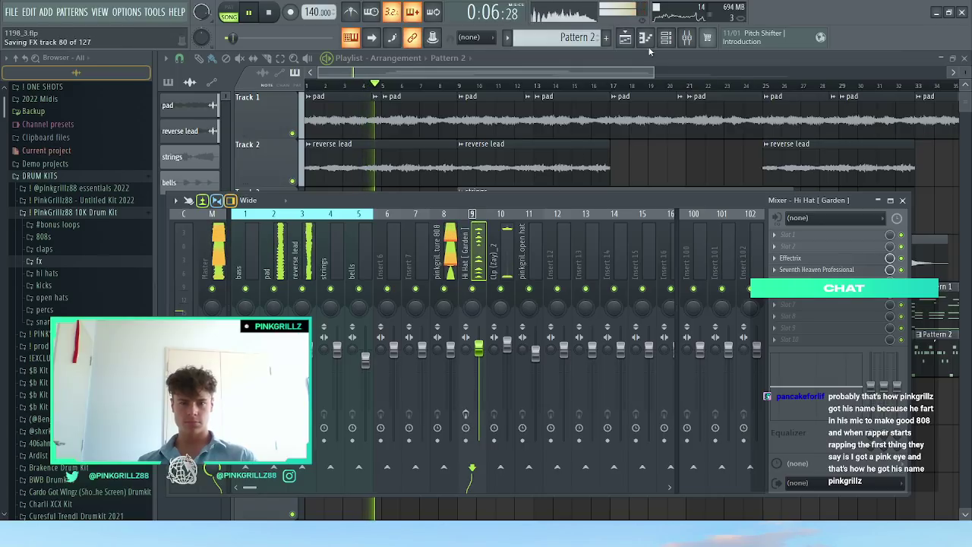
pyautogui.click(666, 37)
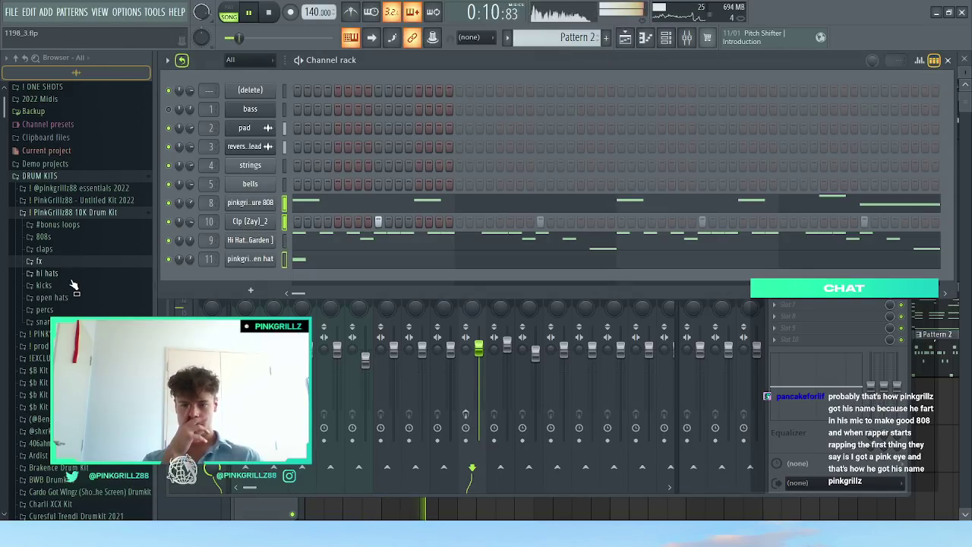
pyautogui.click(47, 322)
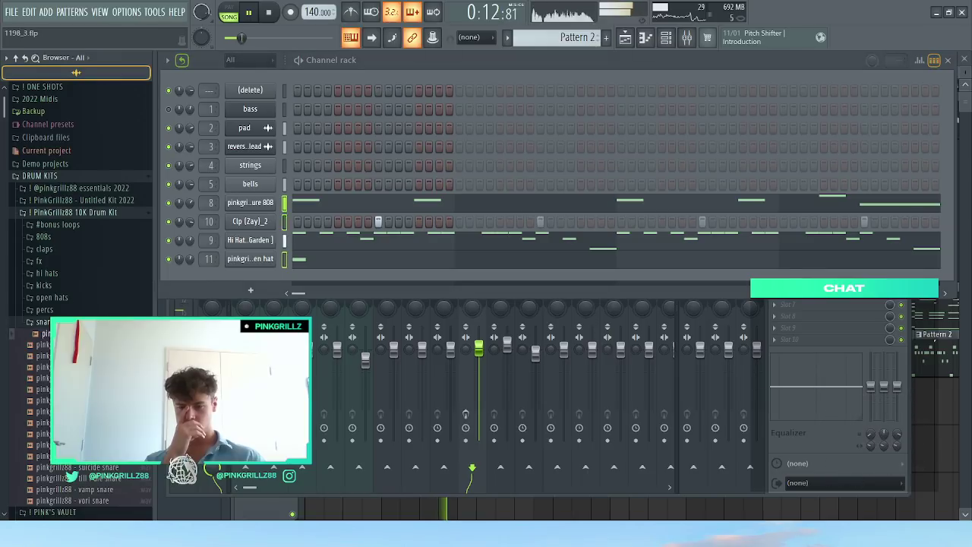
pyautogui.click(80, 188)
pyautogui.click(53, 284)
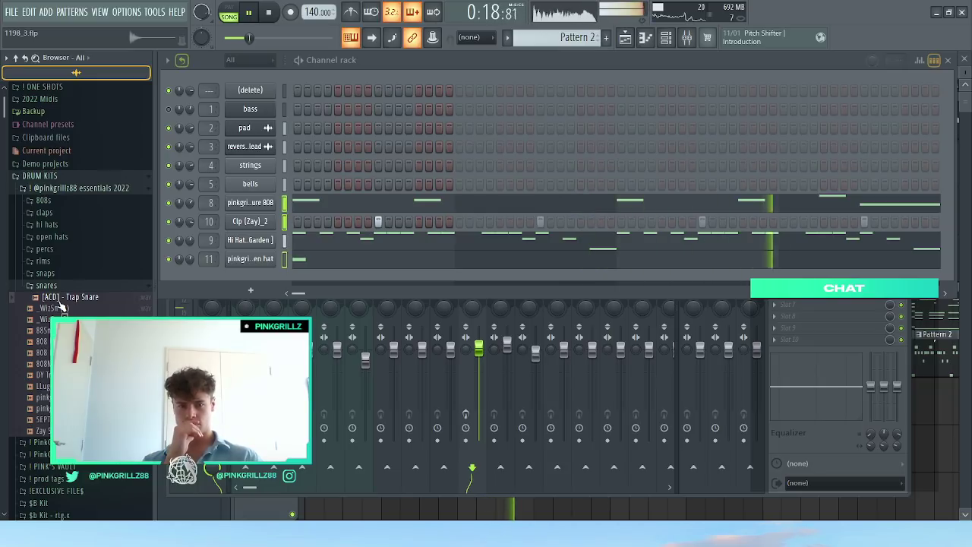
pyautogui.moveTo(62, 297); pyautogui.dragTo(228, 293)
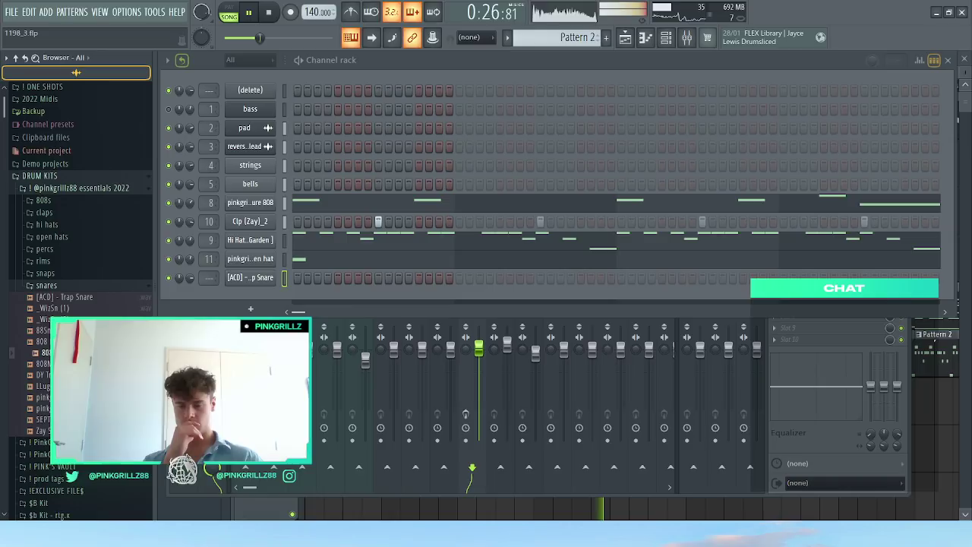
pyautogui.click(69, 320)
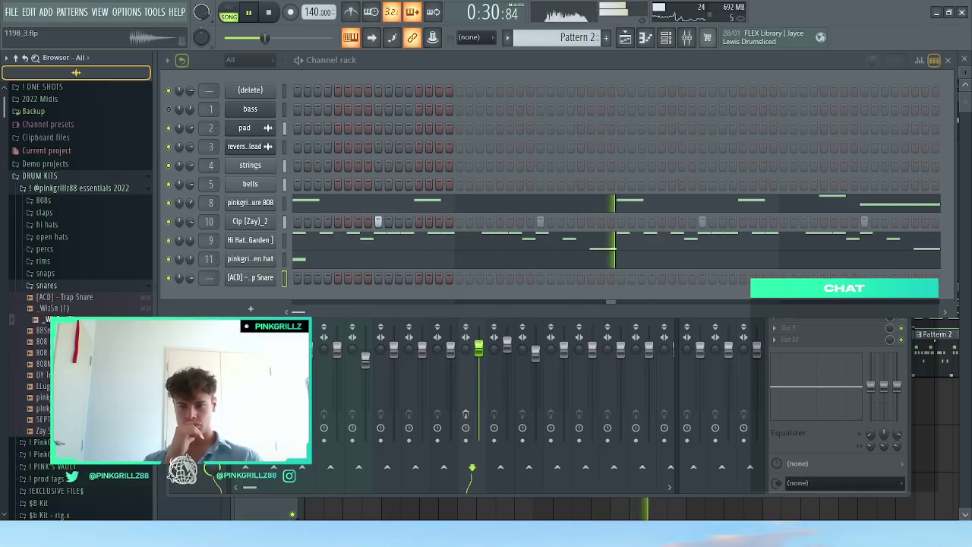
pyautogui.moveTo(42, 330); pyautogui.dragTo(250, 277)
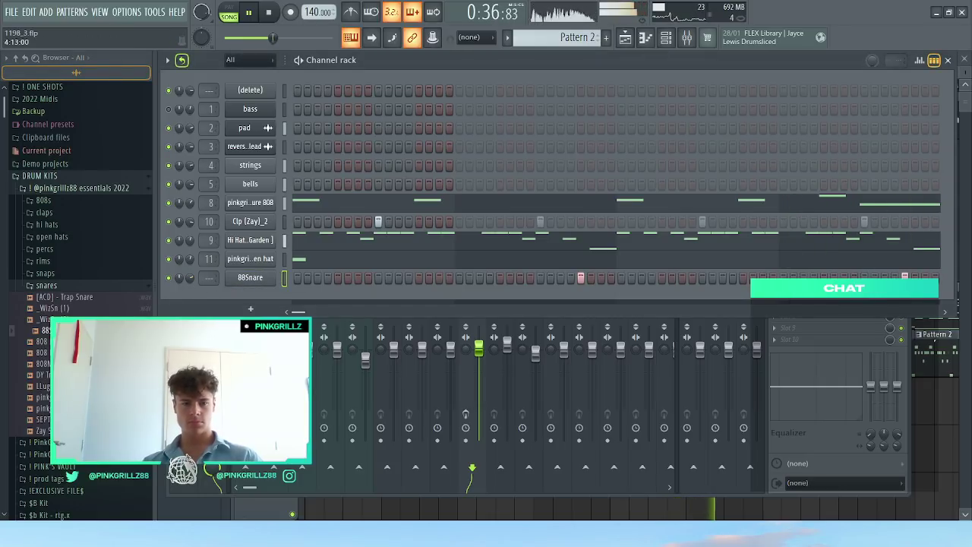
# Step: Open the 88Snare channel's piano roll and set its snap to 1/6 step
pyautogui.rightClick(256, 281)
pyautogui.click(299, 276)
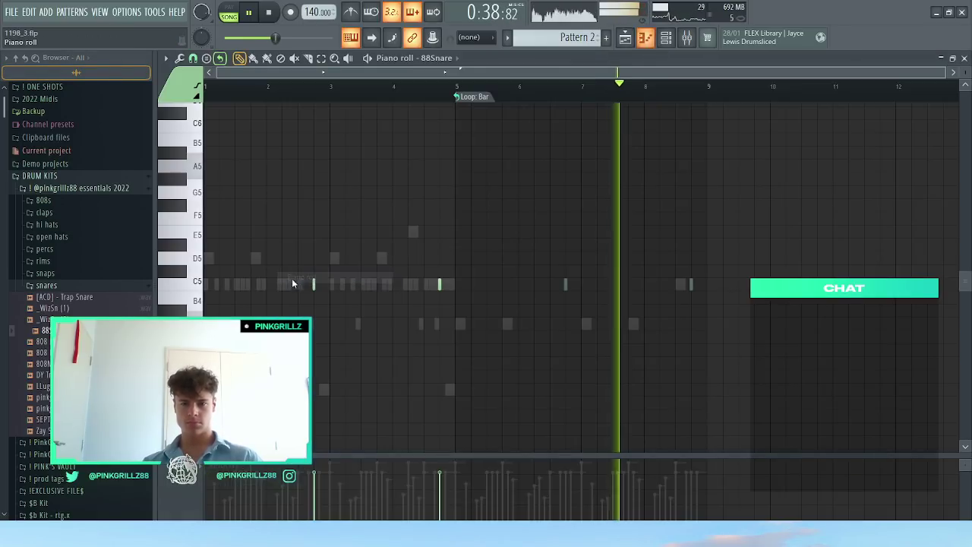
pyautogui.click(192, 59)
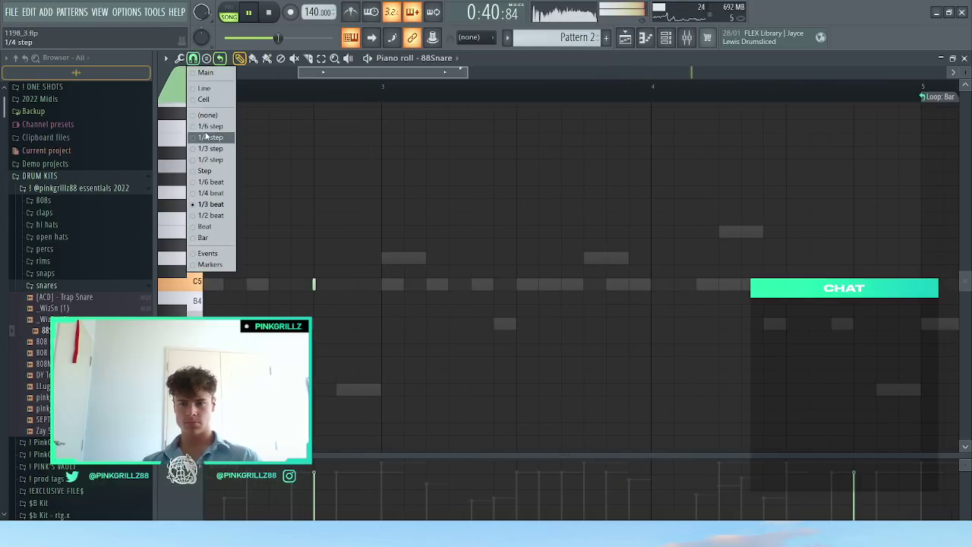
pyautogui.click(213, 125)
pyautogui.keyDown('ctrl'); pyautogui.scroll(3, 325, 317); pyautogui.keyUp('ctrl')
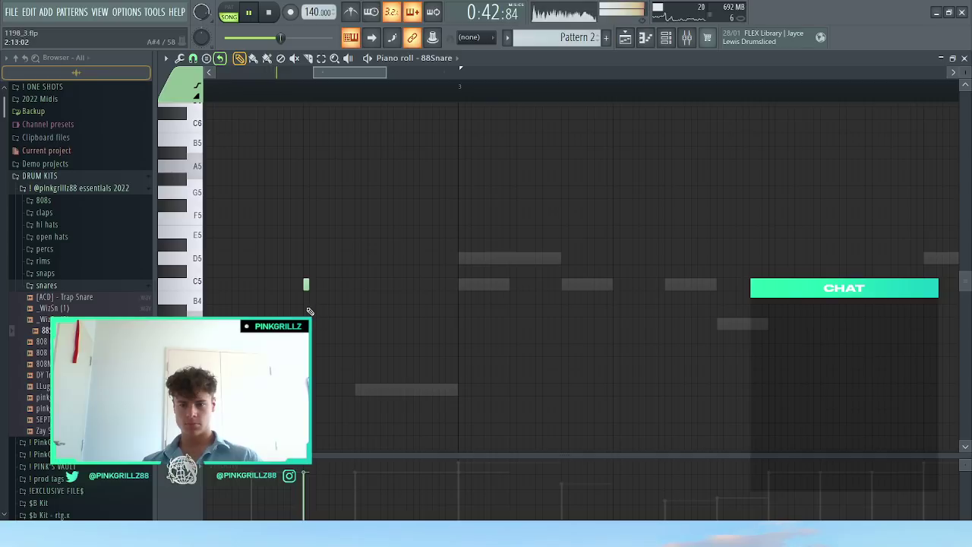
# Step: Paint a rapid snare roll after the bar 2 hit, descending from A#4 to G#4, trim its end and lower its velocities
pyautogui.rightClick(326, 325)
pyautogui.rightClick(319, 336)
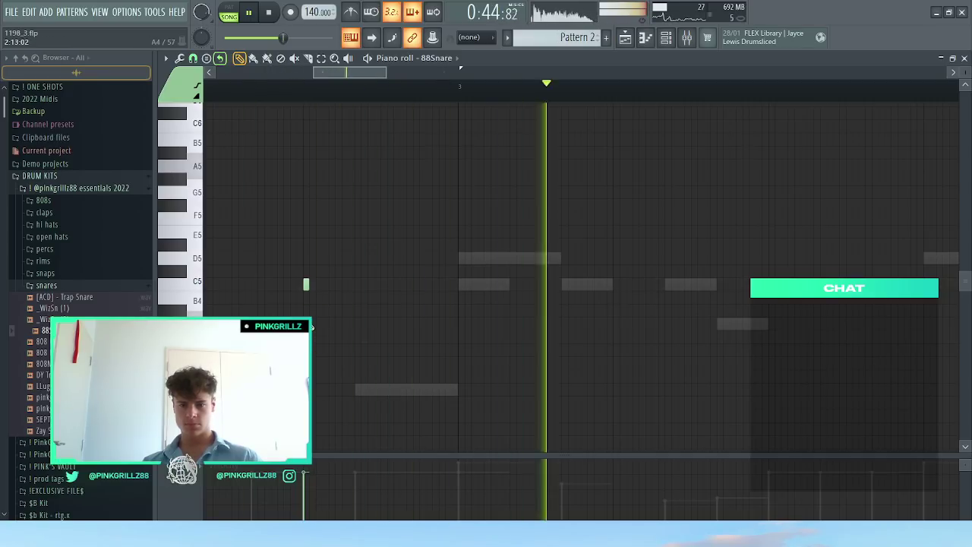
pyautogui.click(313, 310)
pyautogui.rightClick(312, 309)
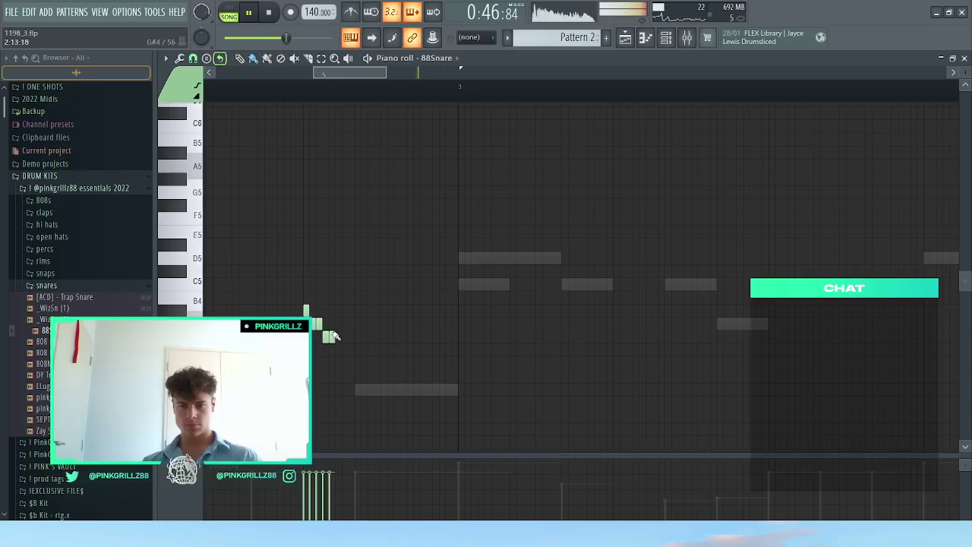
pyautogui.hotkey('ctrl', 'z')
pyautogui.moveTo(315, 319); pyautogui.dragTo(356, 338)
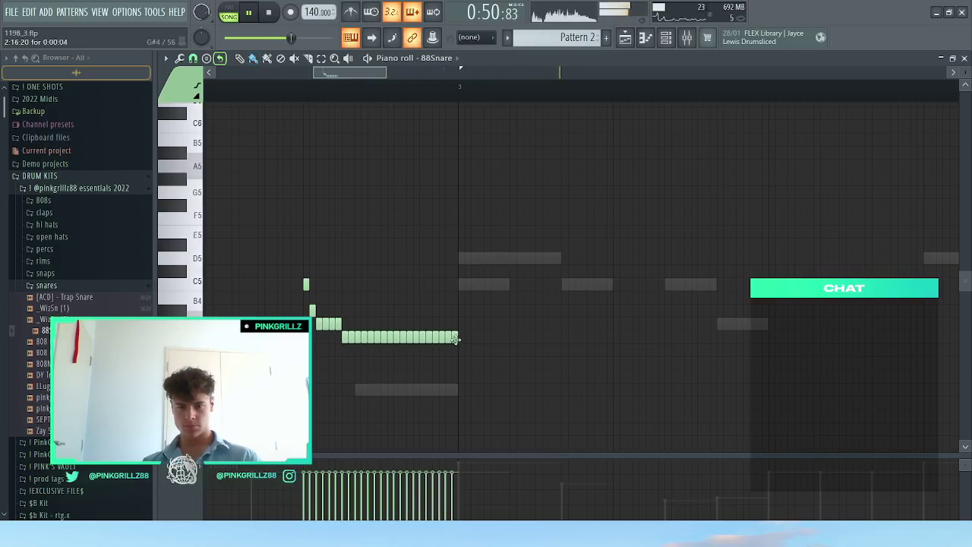
pyautogui.moveTo(425, 347)
pyautogui.mouseDown()
pyautogui.moveTo(395, 346)
pyautogui.moveTo(282, 266)
pyautogui.mouseUp()
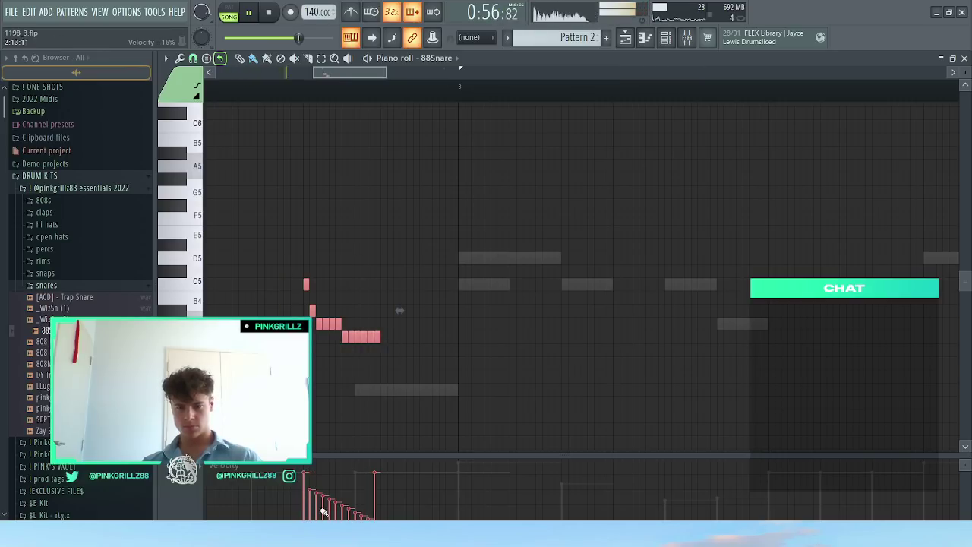
pyautogui.moveTo(311, 508); pyautogui.dragTo(387, 517)
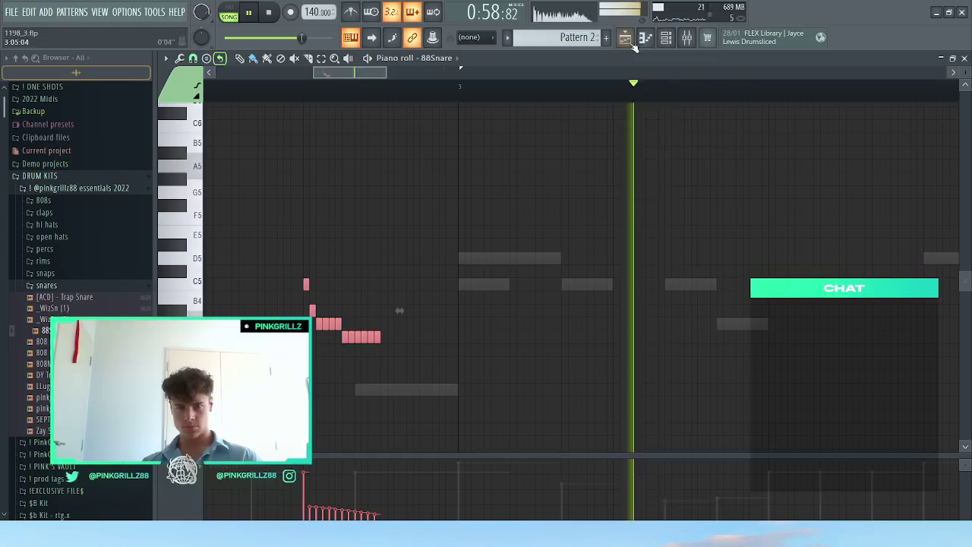
# Step: Look at the 88Snare channel's sampler settings and return to its piano roll
pyautogui.click(667, 37)
pyautogui.click(252, 278)
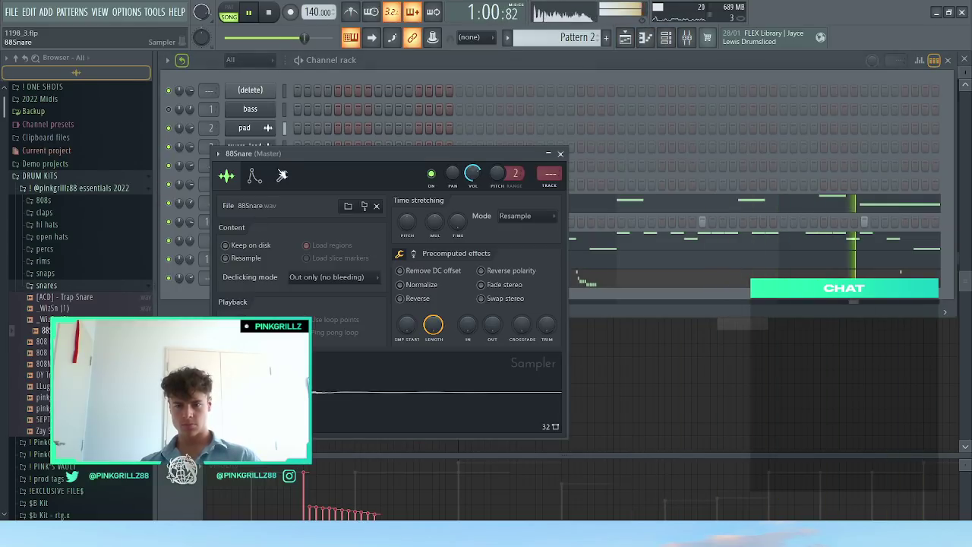
pyautogui.press('Escape')
pyautogui.press('Escape')
# Step: Reshape the snare roll's velocities into a gentle downward ramp and audition it from the start of the song
pyautogui.moveTo(531, 424); pyautogui.dragTo(271, 228)
pyautogui.press('space')
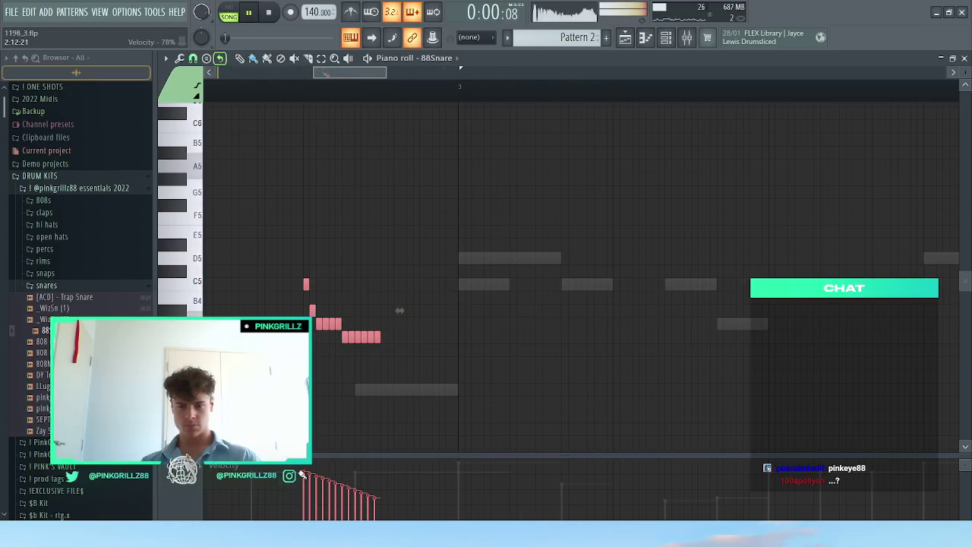
pyautogui.moveTo(306, 305); pyautogui.dragTo(440, 372)
pyautogui.press('space')
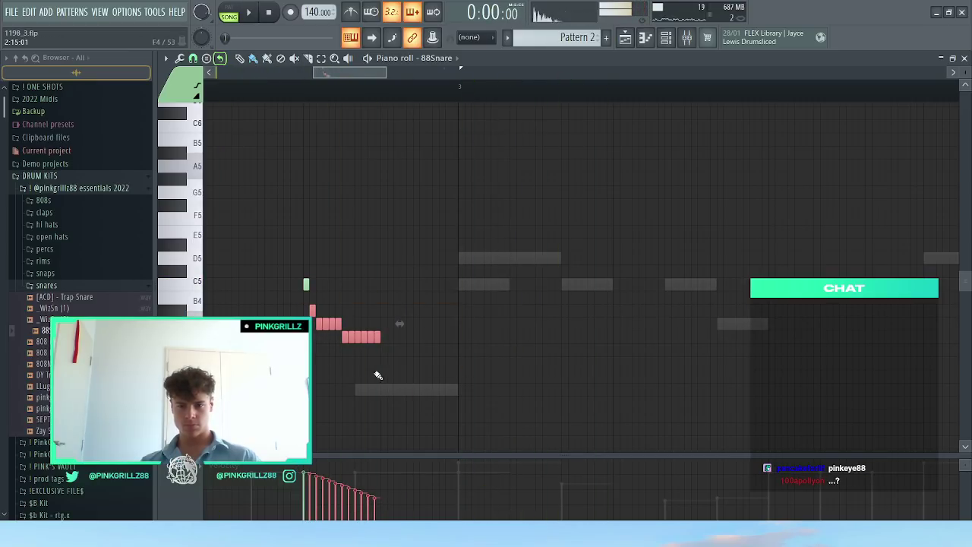
# Step: Thin out the snare roll by deleting every other note after the first C5 hit
pyautogui.scroll(4, 305, 326)
pyautogui.rightClick(327, 309)
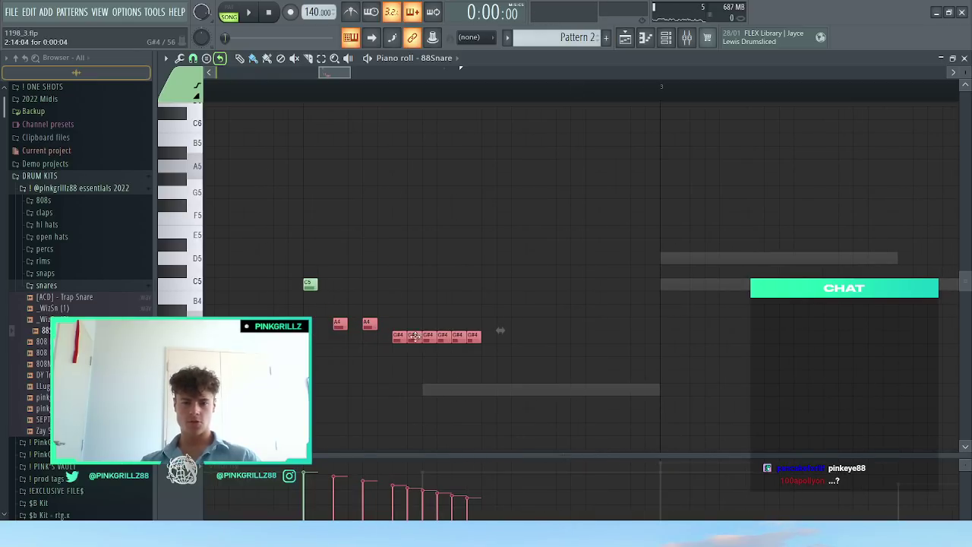
pyautogui.moveTo(494, 348); pyautogui.dragTo(342, 307)
# Step: Set the snap to 1/3 step and rebuild the bar 2 snare roll as two C5 notes followed by two B4 notes
pyautogui.click(194, 59)
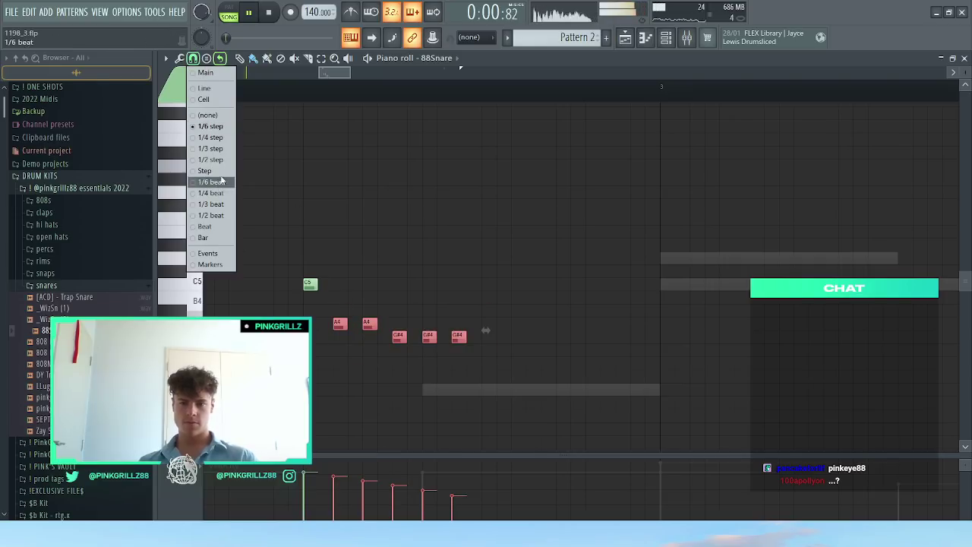
pyautogui.click(212, 149)
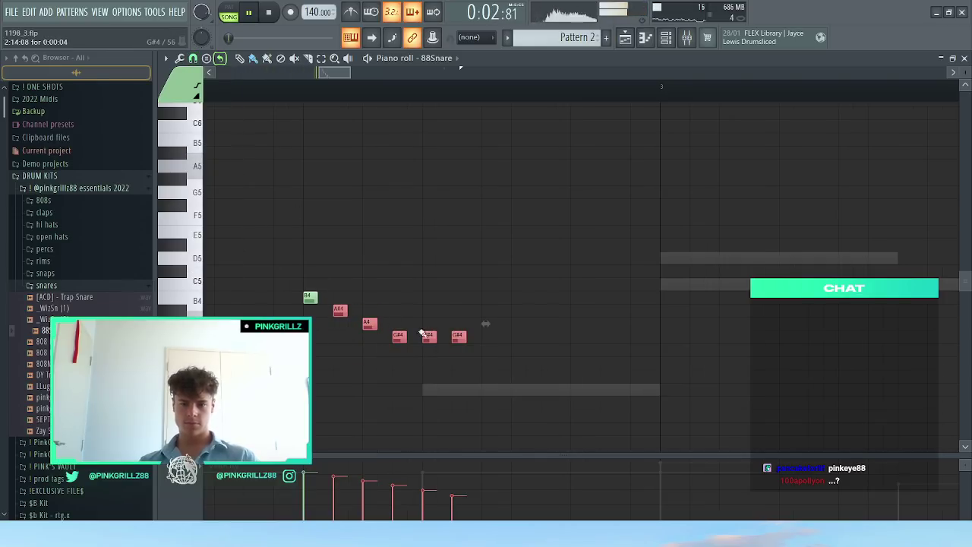
pyautogui.hotkey('ctrl', 'z')
pyautogui.rightClick(340, 325)
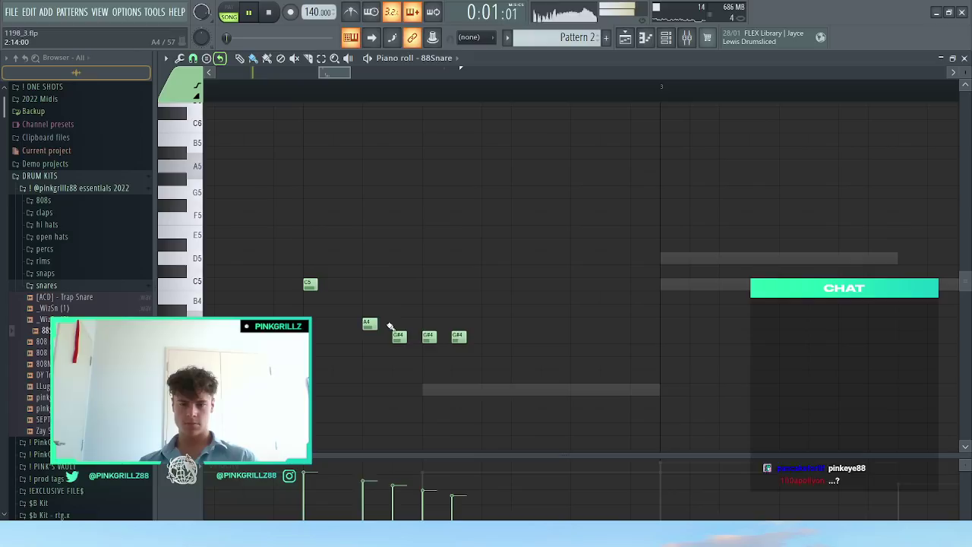
pyautogui.rightClick(370, 324)
pyautogui.click(371, 298)
pyautogui.click(430, 297)
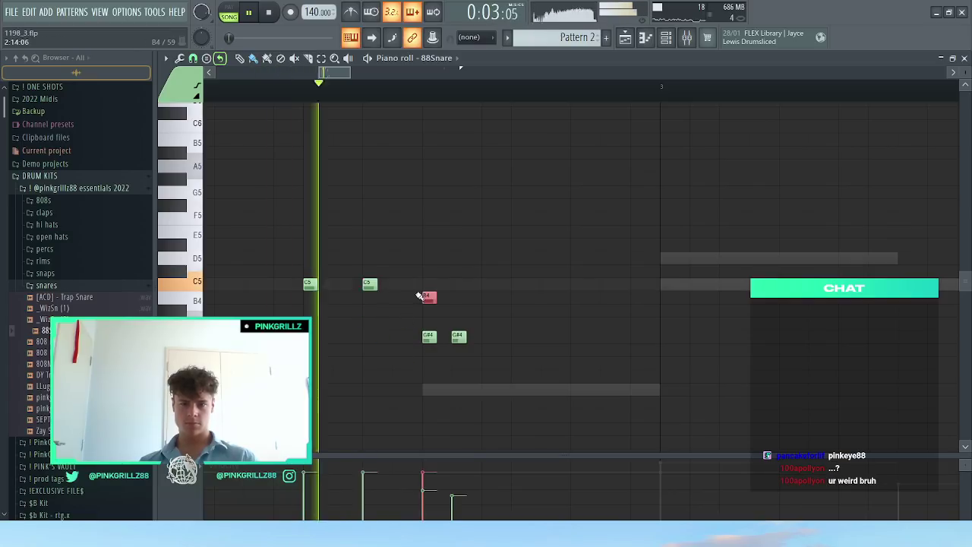
pyautogui.rightClick(429, 337)
pyautogui.rightClick(458, 336)
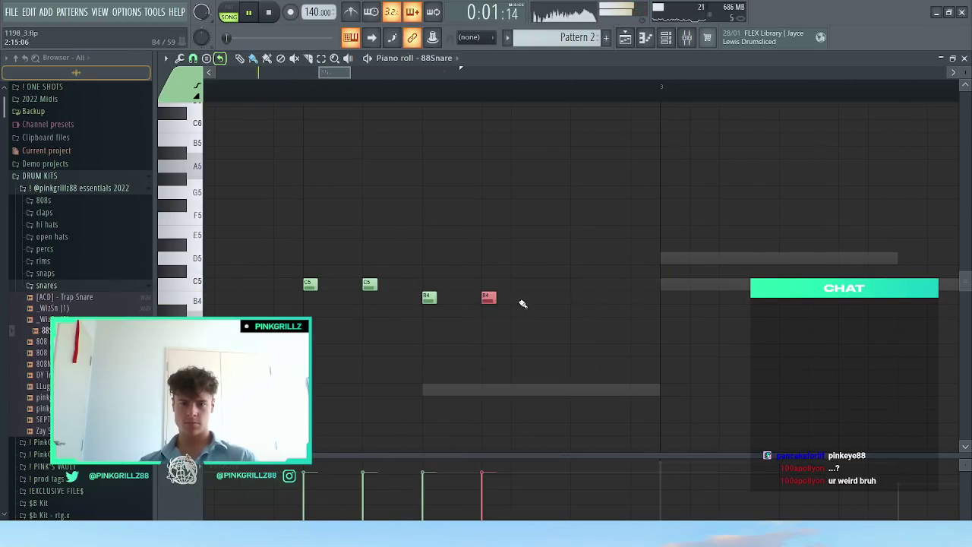
# Step: Lower the velocities of the last three snare roll notes, and delete those notes, keeping the first C5 hit
pyautogui.hotkey('ctrl', 'a')
pyautogui.moveTo(415, 493); pyautogui.dragTo(507, 502)
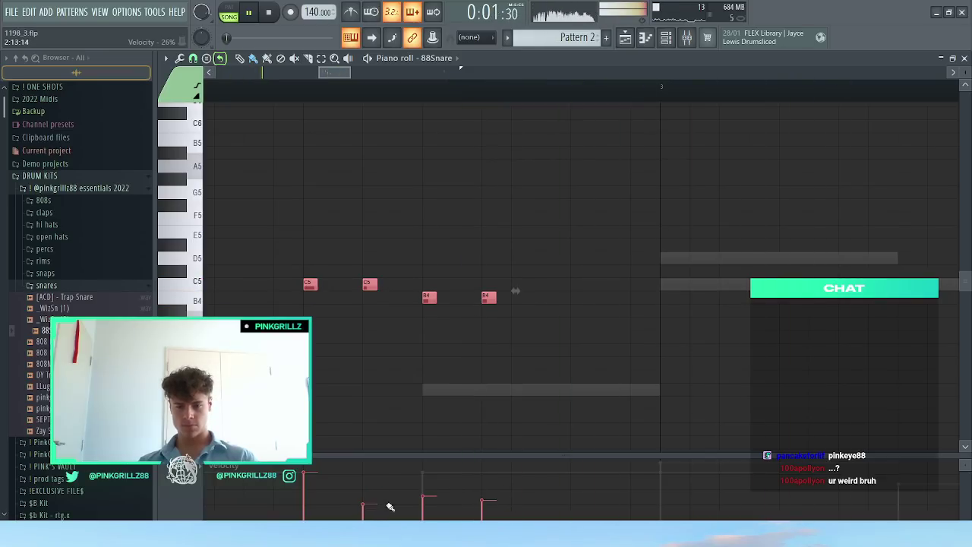
pyautogui.rightClick(370, 284)
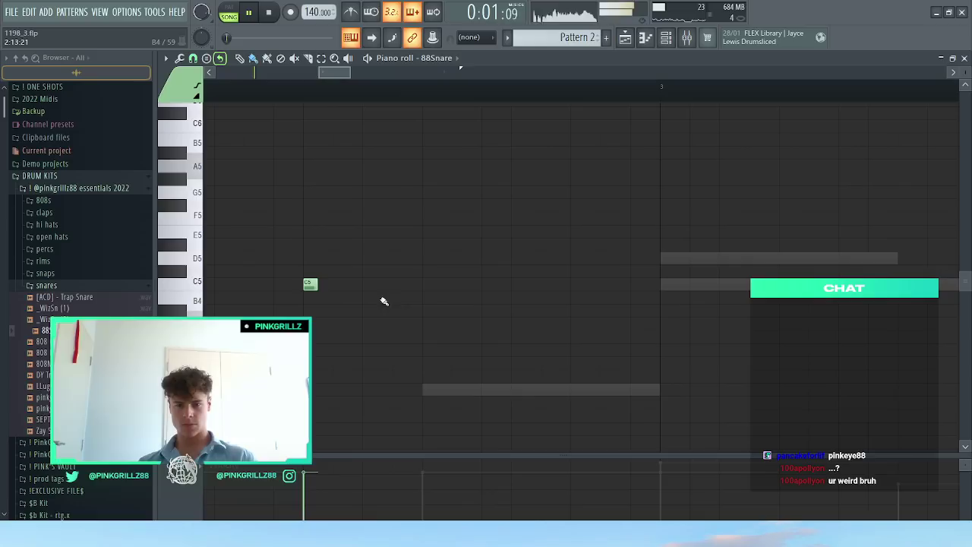
# Step: Set the snap to 1/4 beat and lay out three back-to-back C5 snare notes, each 1/4 beat long, from bar 2 step 13
pyautogui.click(195, 60)
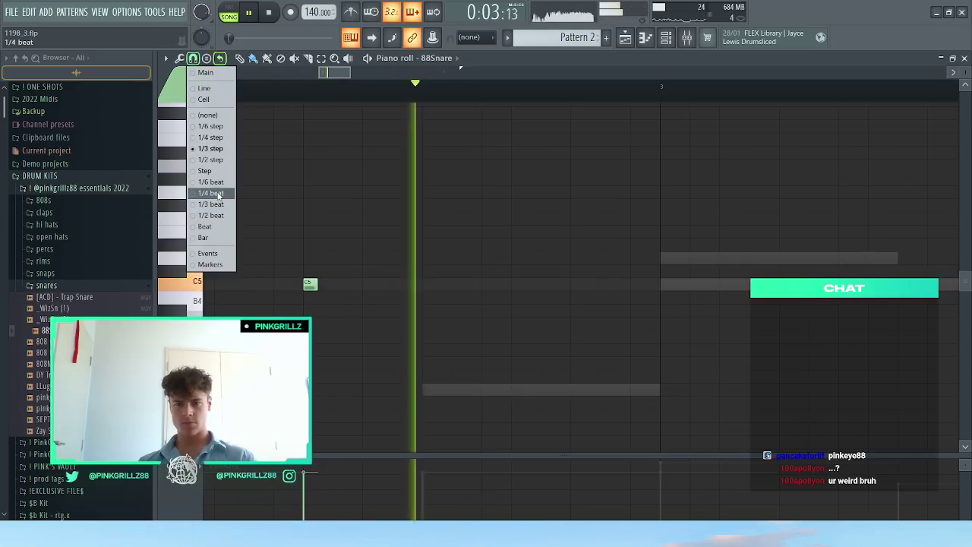
pyautogui.click(216, 195)
pyautogui.press('space')
pyautogui.click(339, 282)
pyautogui.moveTo(339, 282)
pyautogui.mouseDown()
pyautogui.moveTo(535, 287)
pyautogui.moveTo(451, 268)
pyautogui.mouseUp()
pyautogui.press('space')
pyautogui.scroll(-1, 483, 342)
# Step: Move the third snare note of the bar 2 group down to G4 and restart playback to audition it
pyautogui.click(491, 273)
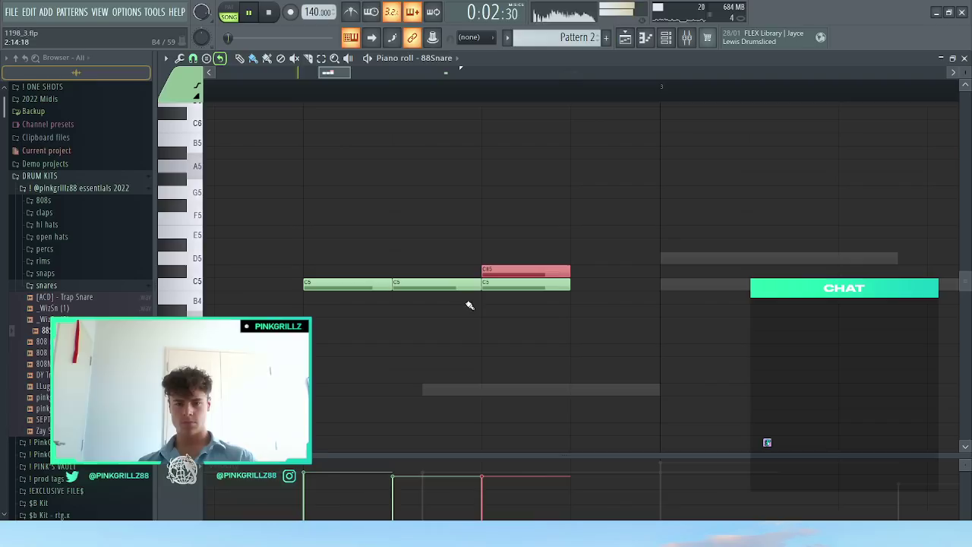
pyautogui.rightClick(492, 274)
pyautogui.moveTo(510, 286); pyautogui.dragTo(521, 353)
pyautogui.press('space')
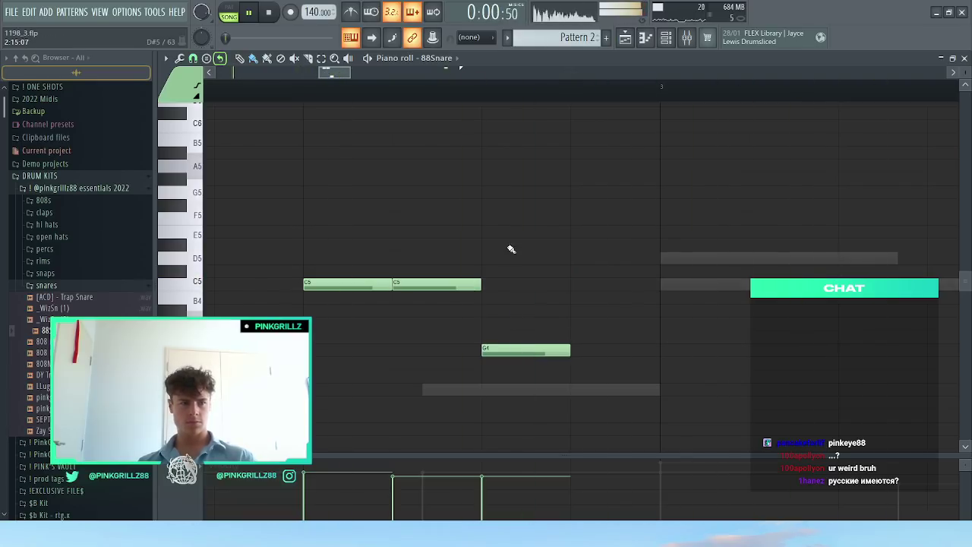
# Step: Re-space the bar 2 snare fill as evenly spaced C5, A#4 and G4 notes, and progressively lower the last two notes' velocities
pyautogui.moveTo(448, 284); pyautogui.dragTo(448, 311)
pyautogui.click(193, 59)
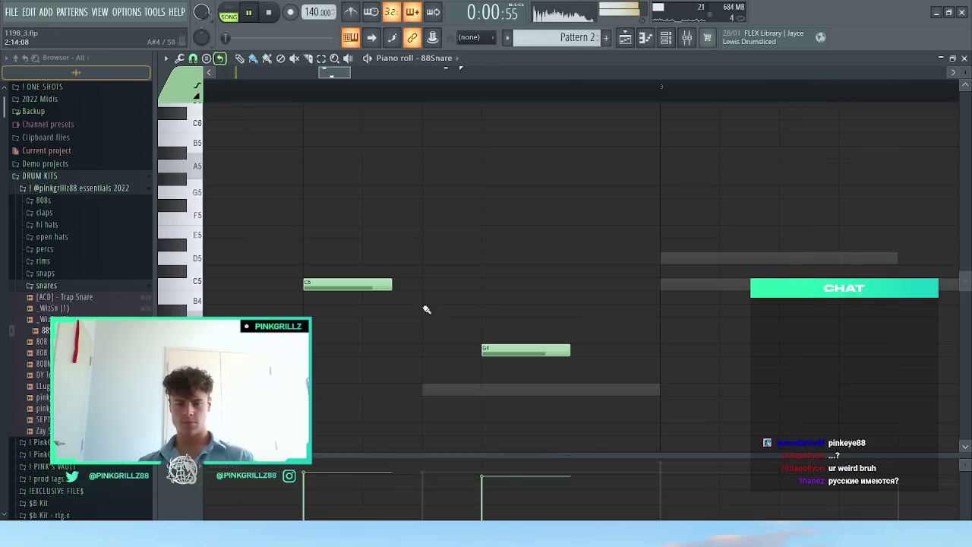
pyautogui.click(427, 309)
pyautogui.rightClick(536, 353)
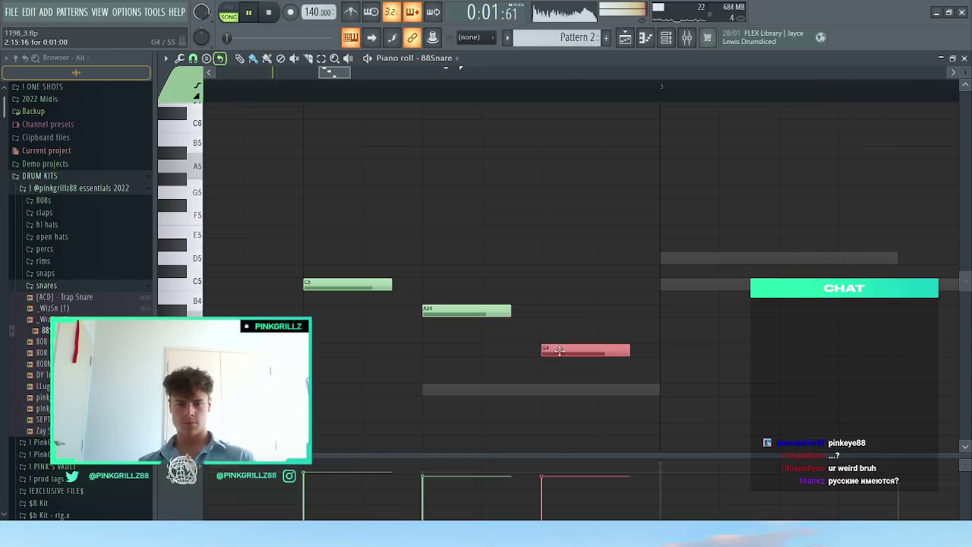
pyautogui.moveTo(588, 372); pyautogui.dragTo(470, 270)
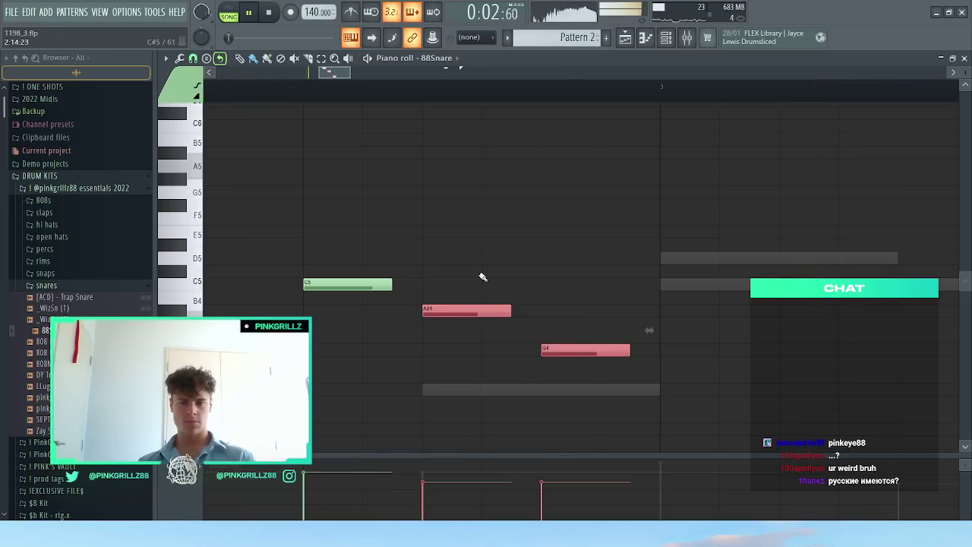
pyautogui.scroll(-2, 482, 277)
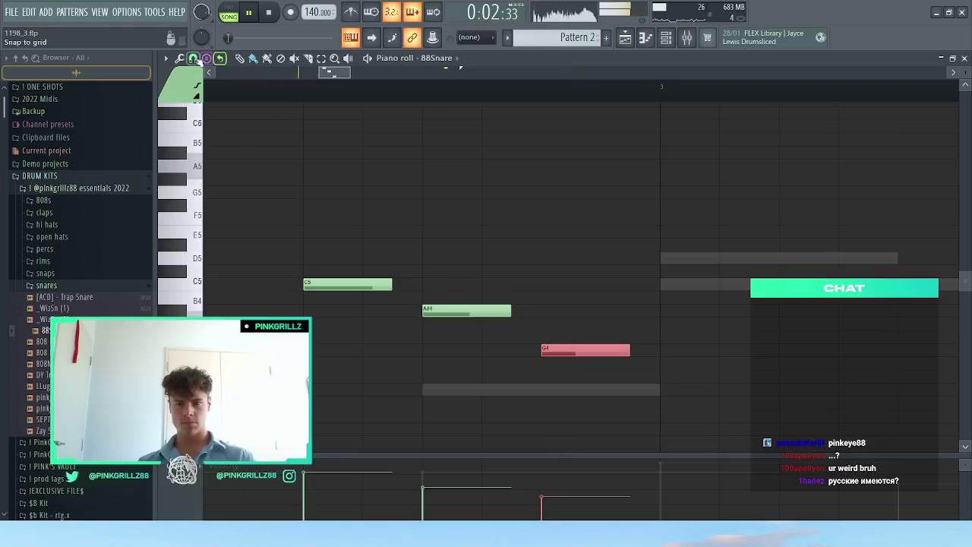
# Step: Set a finer snap, turn the G4 note into a quieter four-note roll ending at bar 3, and transpose the roll to A4
pyautogui.click(196, 59)
pyautogui.click(202, 149)
pyautogui.moveTo(629, 350); pyautogui.dragTo(574, 340)
pyautogui.hotkey('ctrl', 'b')
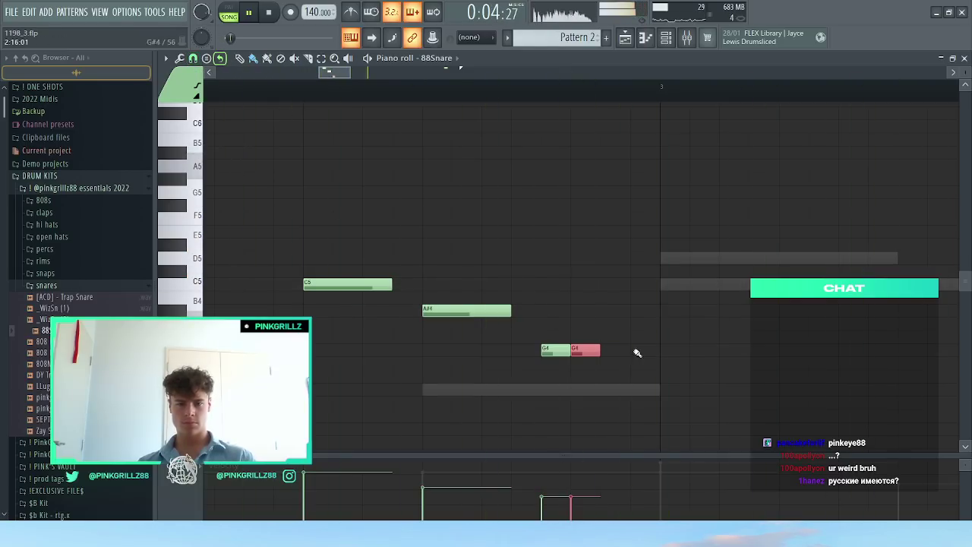
pyautogui.press('space')
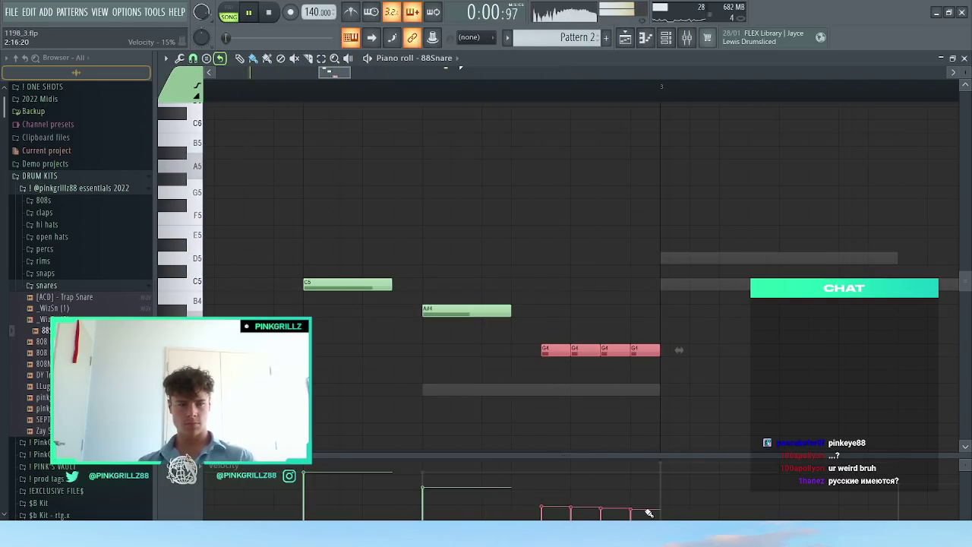
pyautogui.hotkey('shift', 'Up')
pyautogui.hotkey('shift', 'Up')
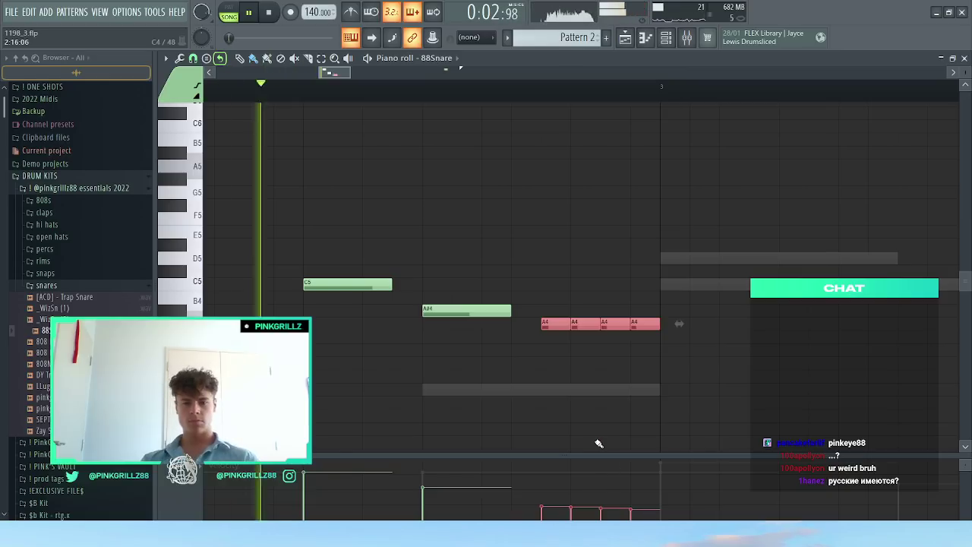
# Step: Place three back-to-back E5 snare notes from the start of bar 4
pyautogui.scroll(-6, 569, 326)
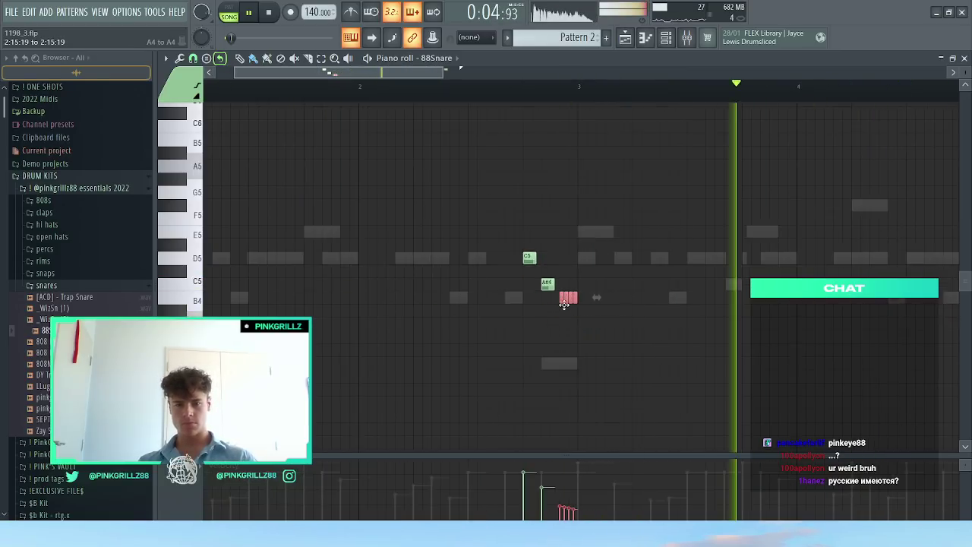
pyautogui.scroll(-3, 564, 302)
pyautogui.click(379, 91)
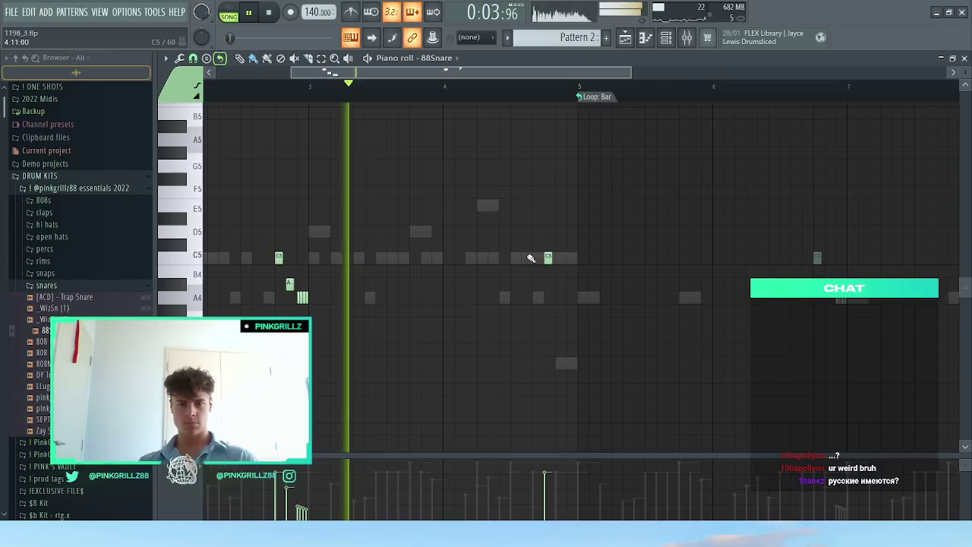
pyautogui.scroll(2, 434, 217)
pyautogui.click(389, 203)
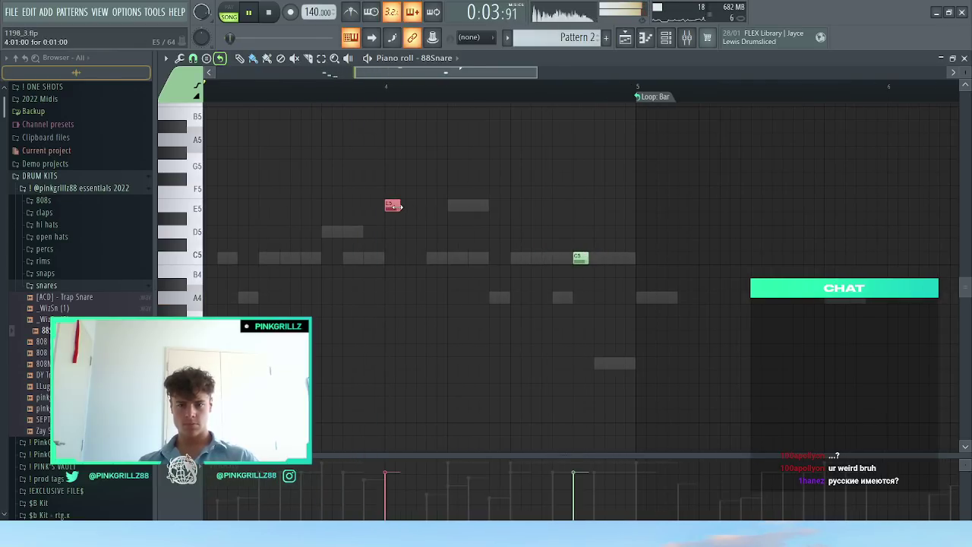
pyautogui.moveTo(398, 206); pyautogui.dragTo(424, 207)
pyautogui.click(435, 206)
pyautogui.click(478, 208)
pyautogui.press('space')
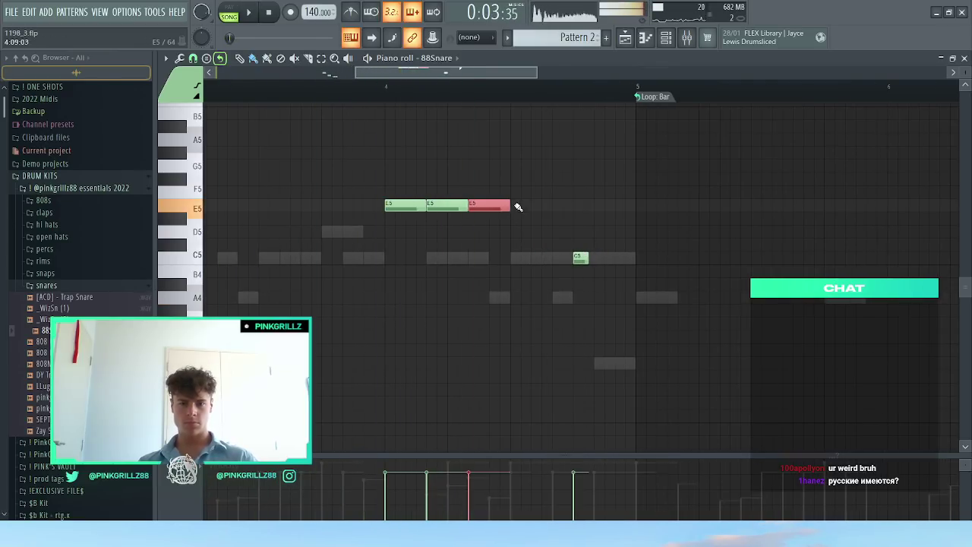
# Step: Tighten the bar 4 fill to three shorter back-to-back E5 notes starting slightly after the bar line, auditioning it in playback
pyautogui.click(518, 206)
pyautogui.press('space')
pyautogui.rightClick(524, 207)
pyautogui.moveTo(405, 207); pyautogui.dragTo(532, 206)
pyautogui.rightClick(461, 208)
pyautogui.press('space')
pyautogui.rightClick(474, 207)
pyautogui.scroll(2, 439, 218)
pyautogui.press('space')
pyautogui.press('space')
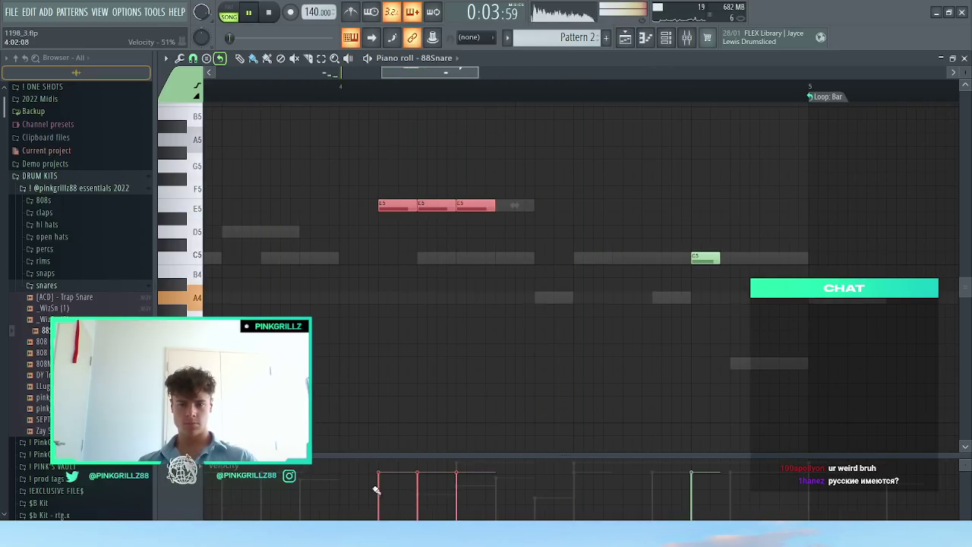
# Step: Lower the velocities of the three E5 snare notes in bar 4 and deselect them
pyautogui.moveTo(379, 509); pyautogui.dragTo(486, 489)
pyautogui.scroll(-5, 579, 380)
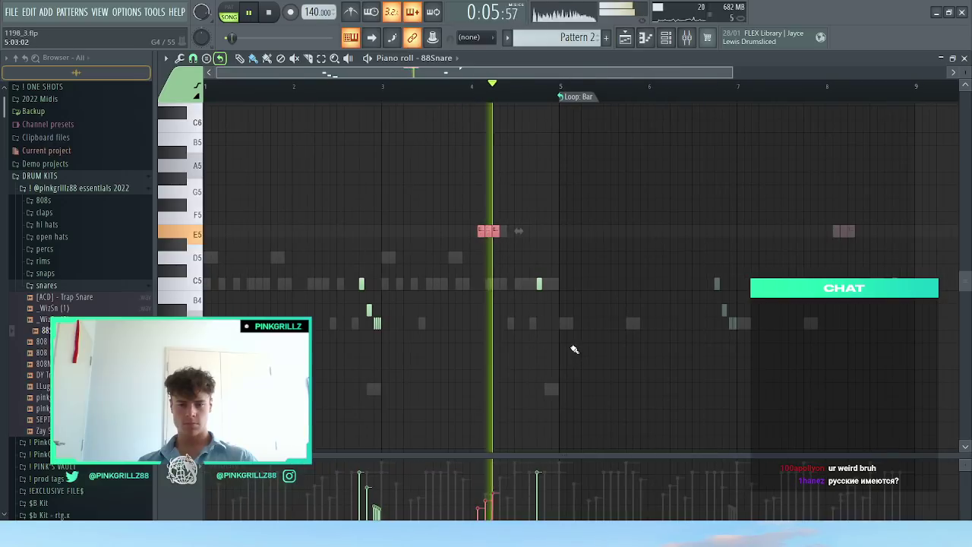
pyautogui.keyDown('ctrl'); pyautogui.click(551, 269); pyautogui.keyUp('ctrl')
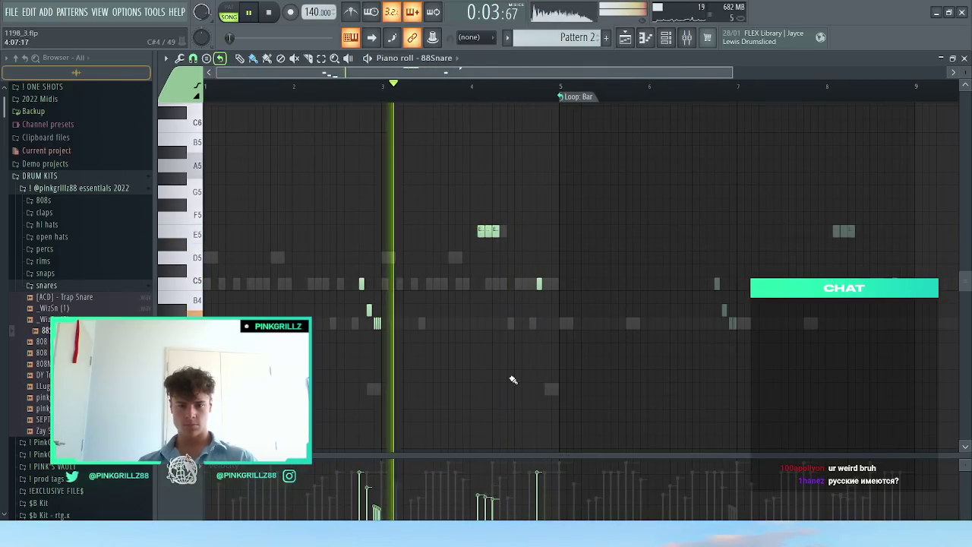
# Step: Move the single C5 snare note near the end of bar 4 down to A#4
pyautogui.click(539, 284)
pyautogui.scroll(3, 535, 284)
pyautogui.moveTo(532, 284); pyautogui.dragTo(528, 310)
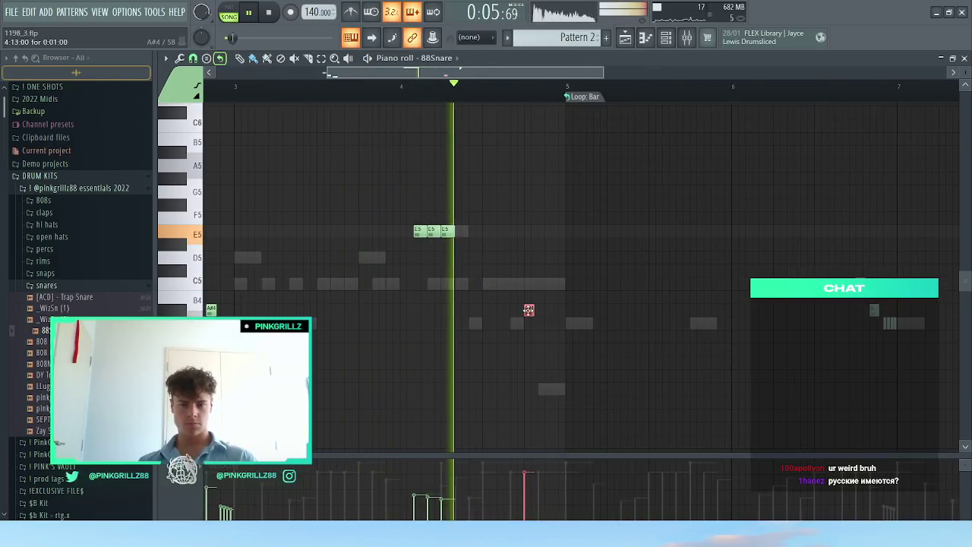
pyautogui.scroll(-2, 528, 310)
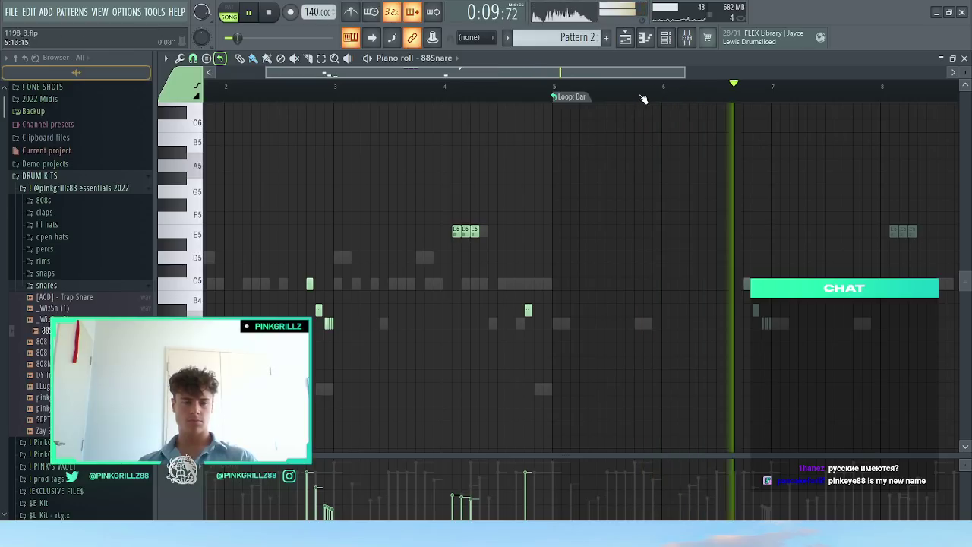
# Step: Adjust the 88Snare channel's volume in the channel rack and save the project
pyautogui.click(667, 39)
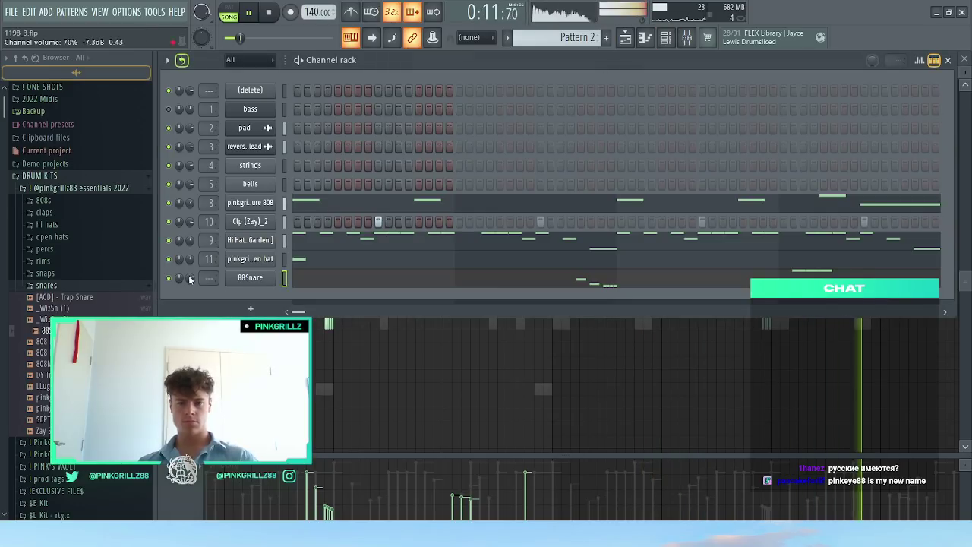
pyautogui.moveTo(190, 278); pyautogui.dragTo(189, 287)
pyautogui.hotkey('ctrl', 's')
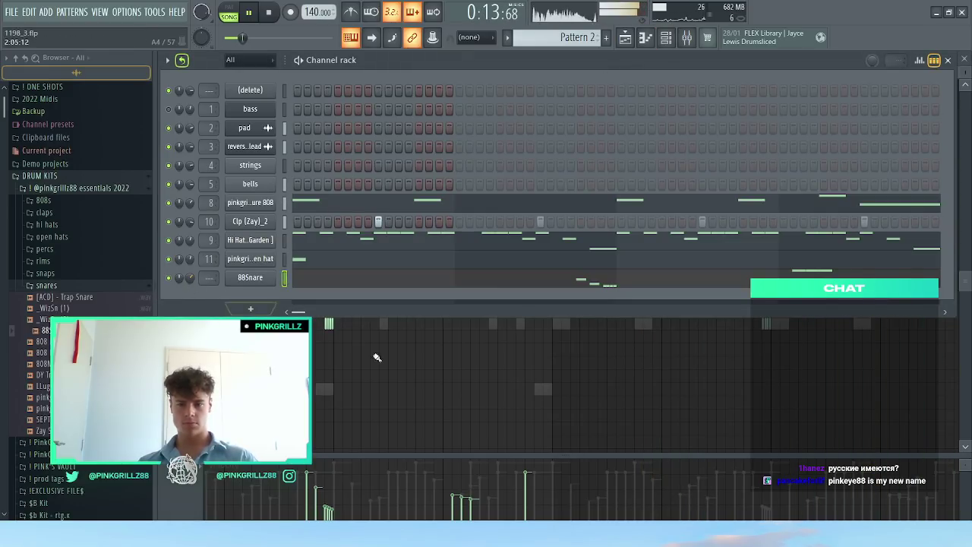
# Step: Slightly raise the velocities of the A#4 and A4 notes in bar 2 and the three E5 notes in bar 4
pyautogui.click(375, 354)
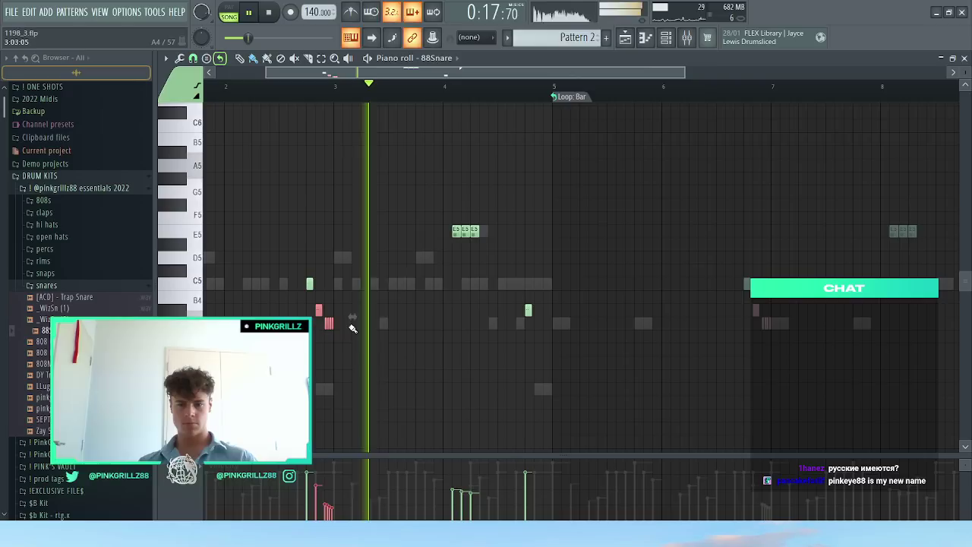
pyautogui.moveTo(307, 323); pyautogui.dragTo(353, 324)
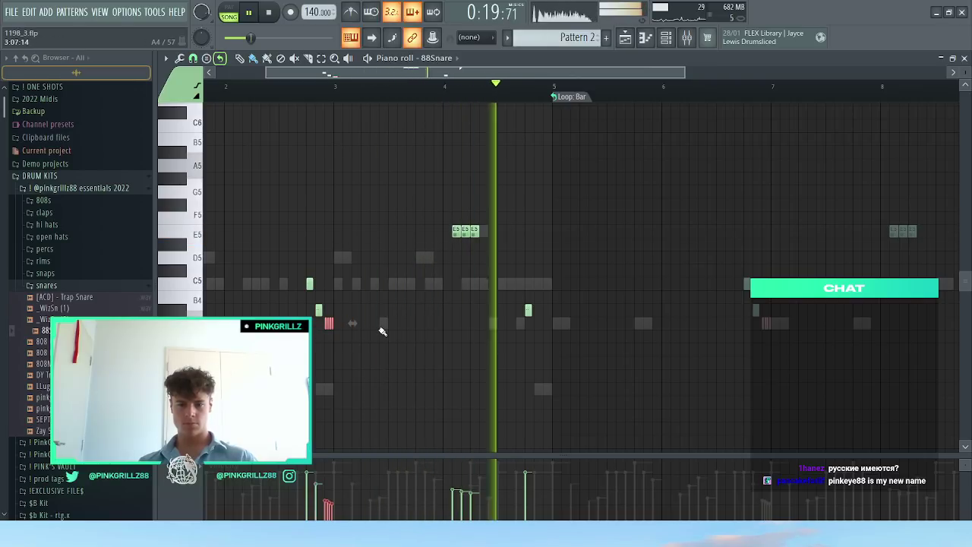
pyautogui.moveTo(403, 231); pyautogui.dragTo(547, 246)
pyautogui.press('Delete')
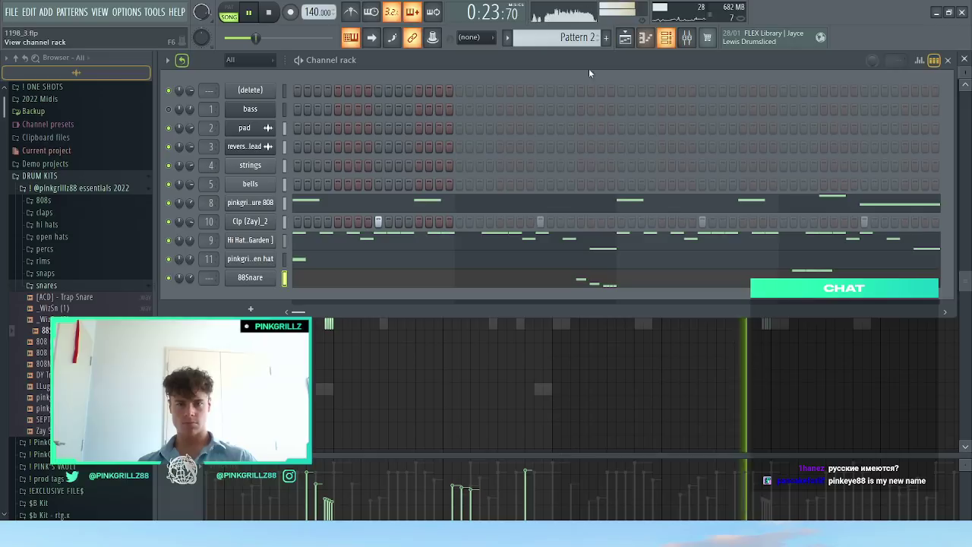
# Step: Browse the drum kit's snaps, rims, percs and open hats folders for another drum sound
pyautogui.press('F6')
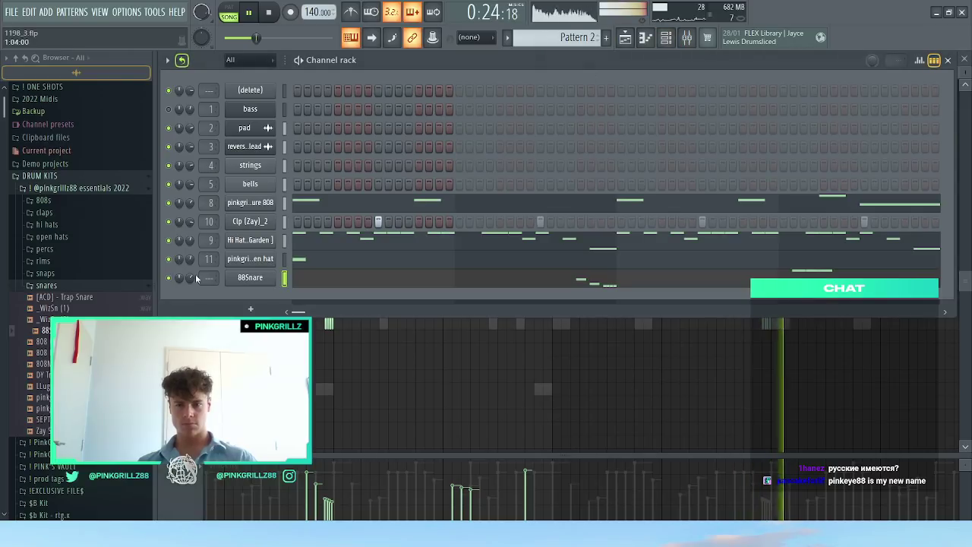
pyautogui.click(52, 273)
pyautogui.click(55, 274)
pyautogui.click(53, 263)
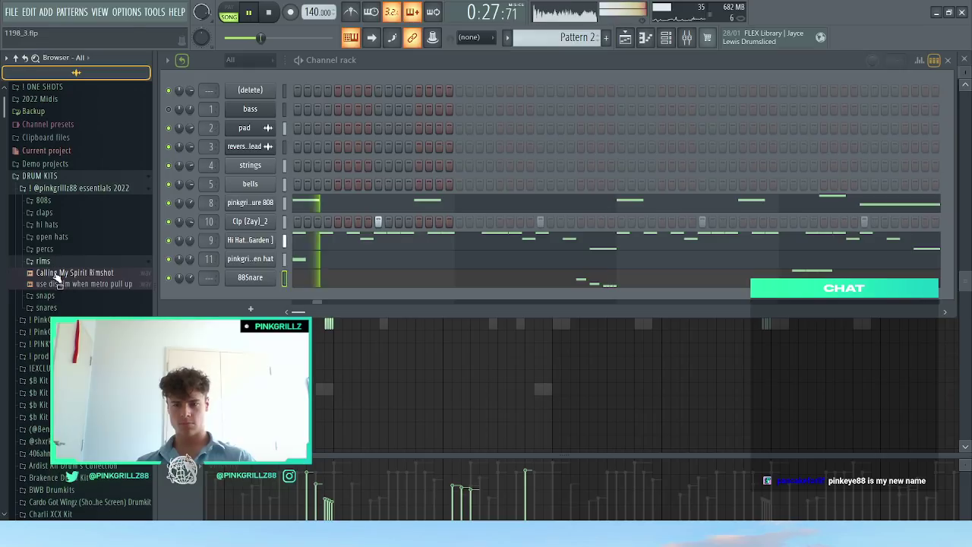
pyautogui.click(54, 262)
pyautogui.click(56, 252)
pyautogui.click(58, 260)
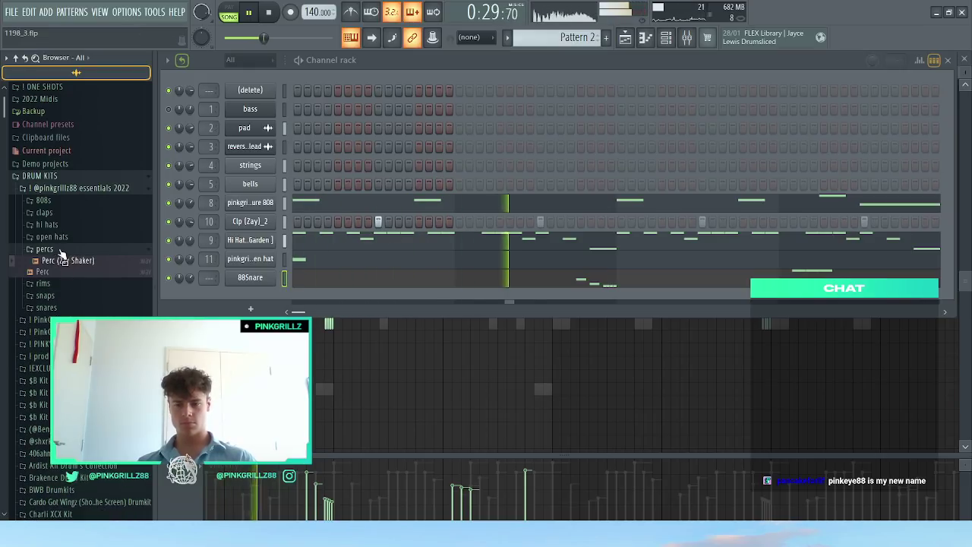
pyautogui.click(60, 251)
pyautogui.click(60, 241)
pyautogui.click(54, 237)
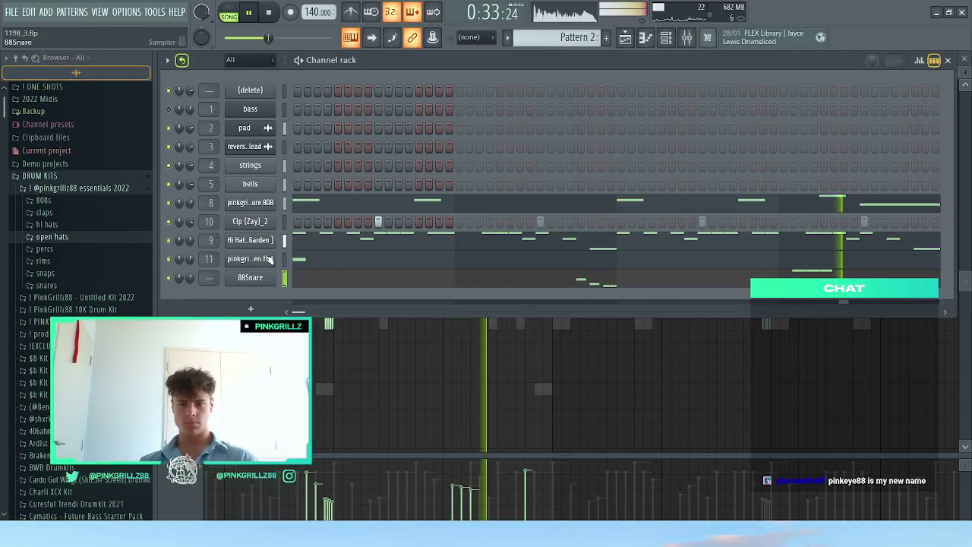
# Step: Move the Hi Hat channel up one place, above the Clp (Zay)_2 channel
pyautogui.click(250, 277)
pyautogui.press('Escape')
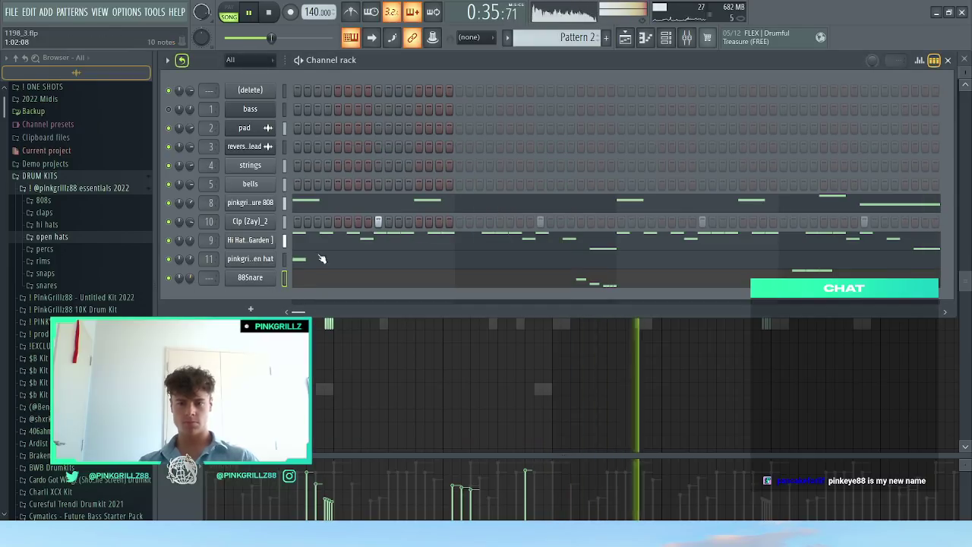
pyautogui.click(285, 241)
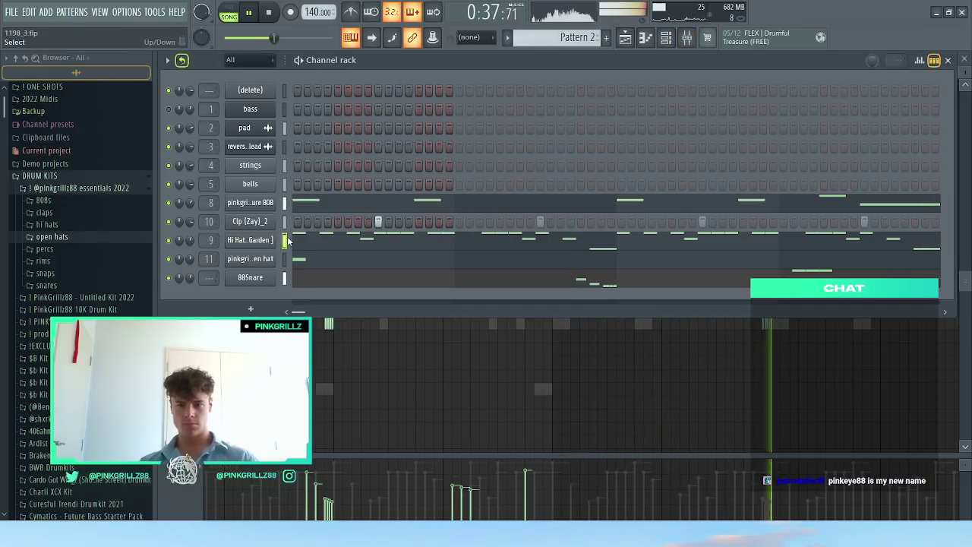
pyautogui.hotkey('alt', 'Up')
# Step: Select only the 88Snare channel and route it to mixer track 12
pyautogui.click(285, 278)
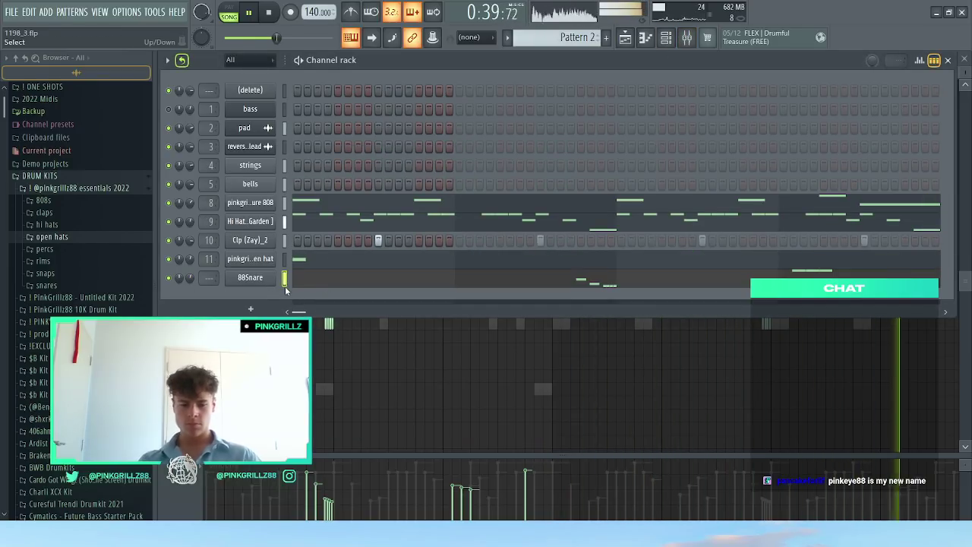
pyautogui.press('F9')
pyautogui.click(560, 239)
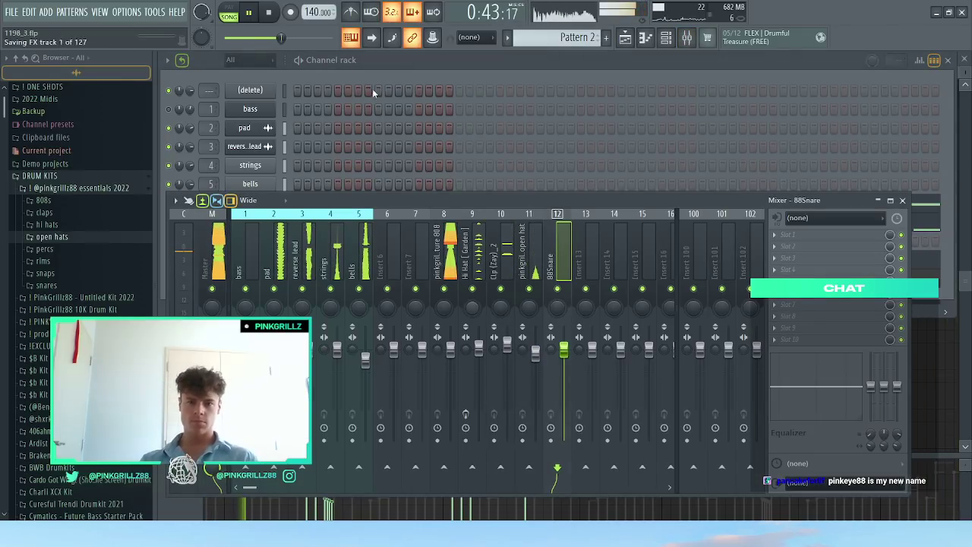
# Step: Enable the 88Snare's volume envelope with hold at 100%, fine-tune its sustain, and lower the channel volume
pyautogui.click(366, 60)
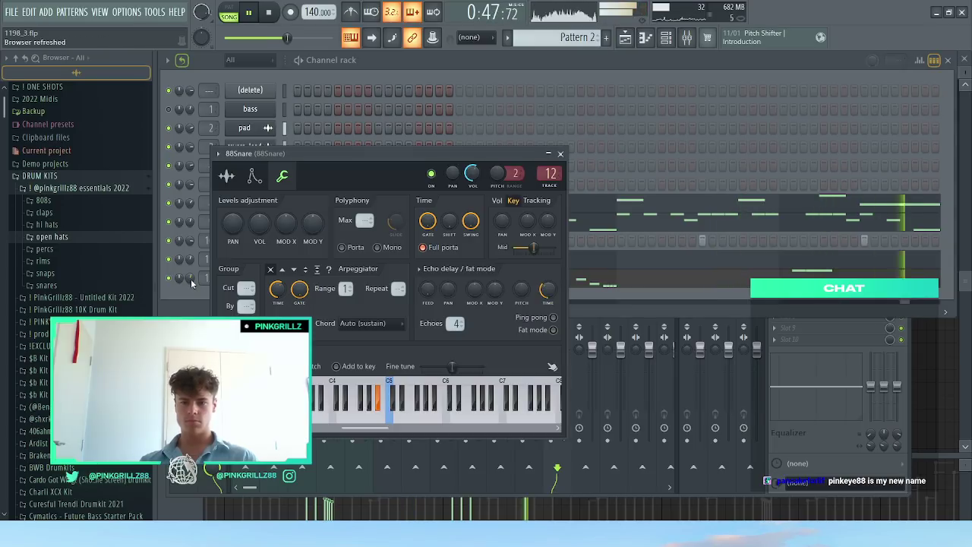
pyautogui.click(255, 175)
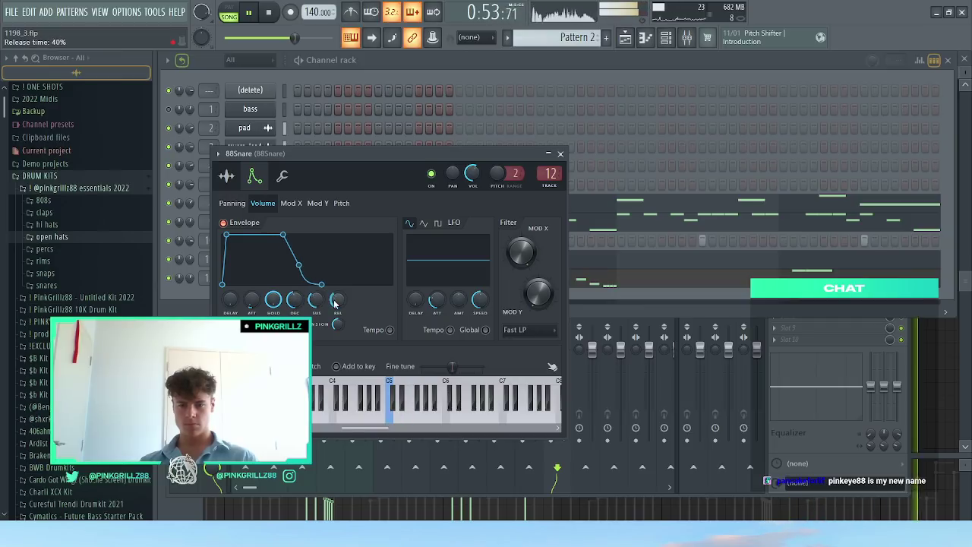
pyautogui.moveTo(317, 314); pyautogui.dragTo(317, 308)
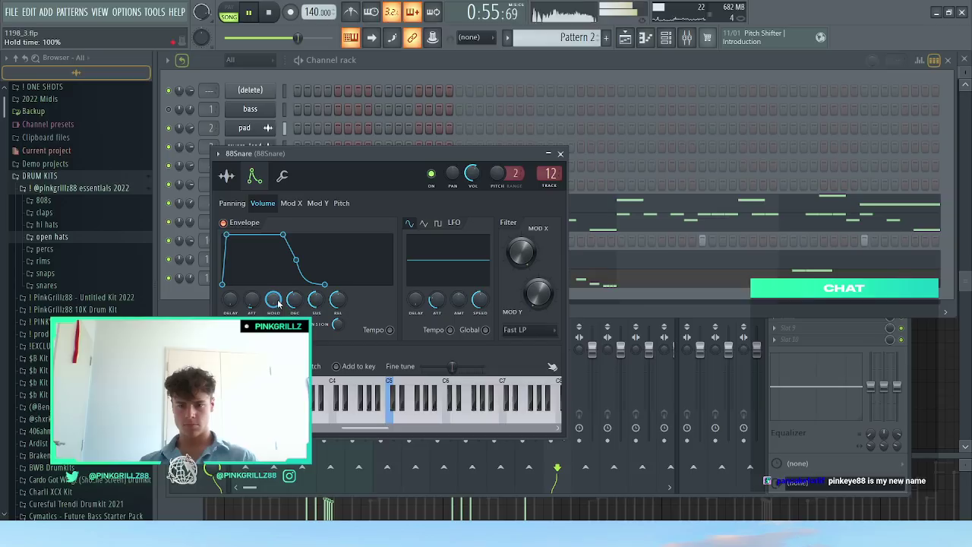
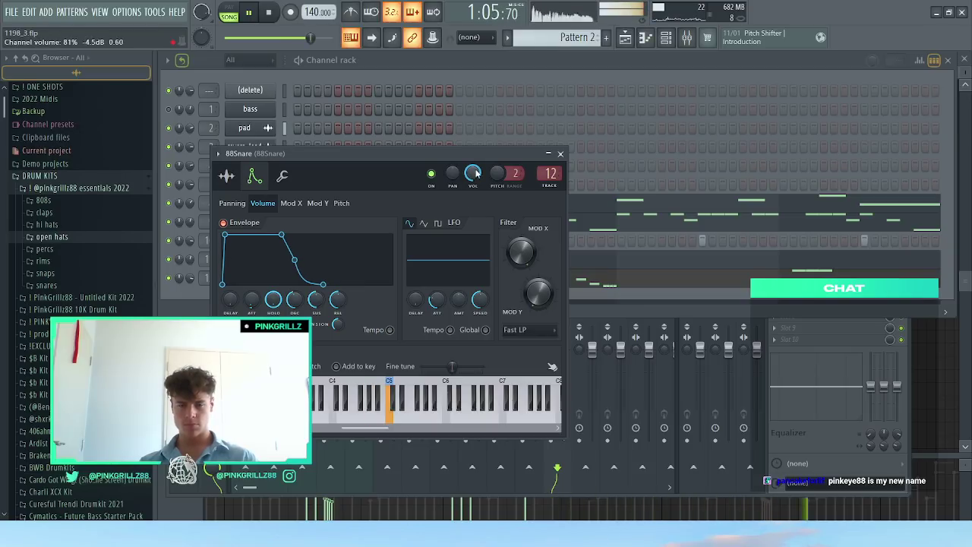
pyautogui.press('Escape')
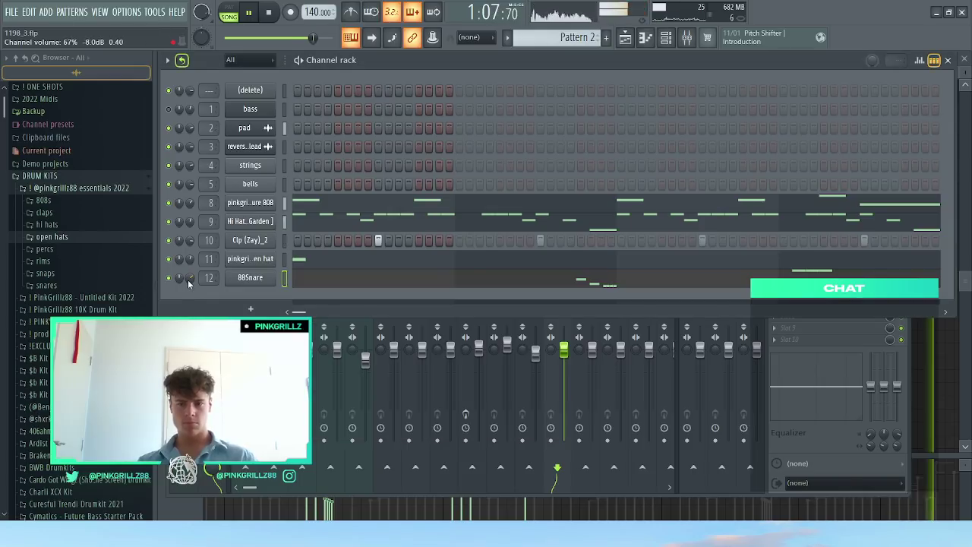
pyautogui.moveTo(190, 279); pyautogui.dragTo(190, 286)
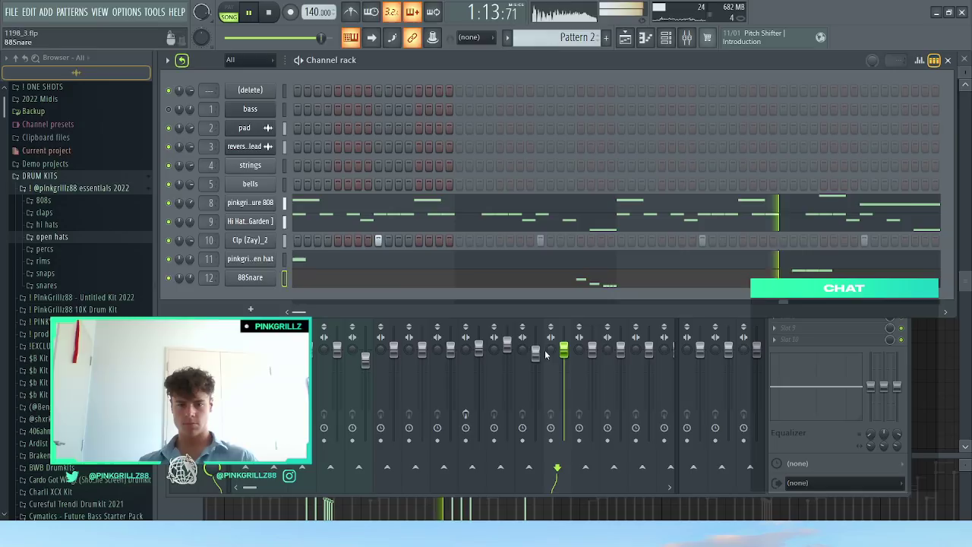
# Step: Lower the 88Snare's mixer track fader slightly and return to the playlist
pyautogui.moveTo(564, 349); pyautogui.dragTo(566, 357)
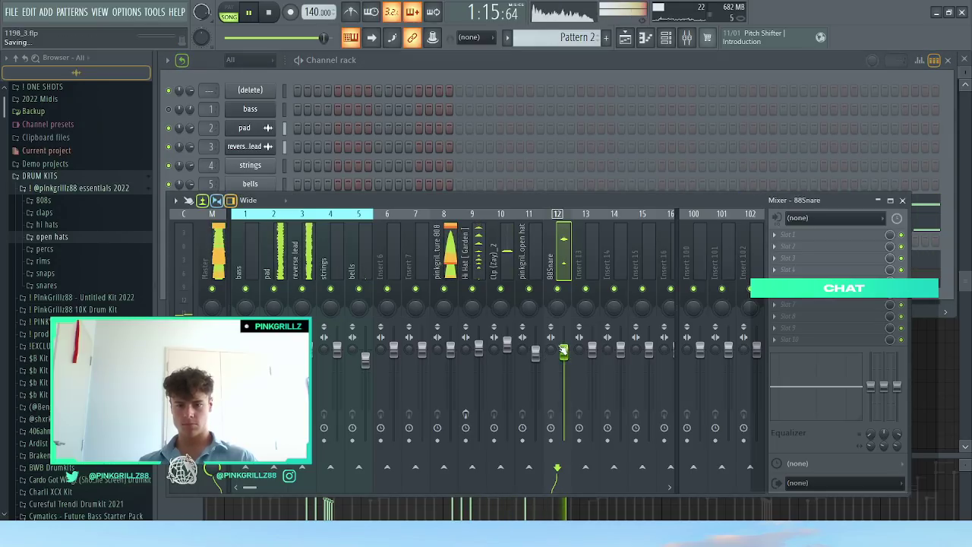
pyautogui.click(422, 60)
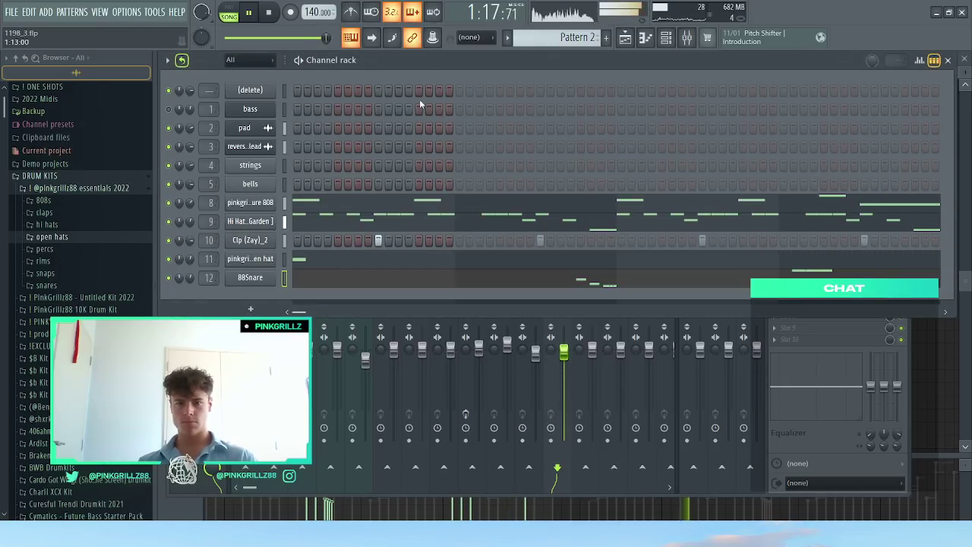
pyautogui.press('F12')
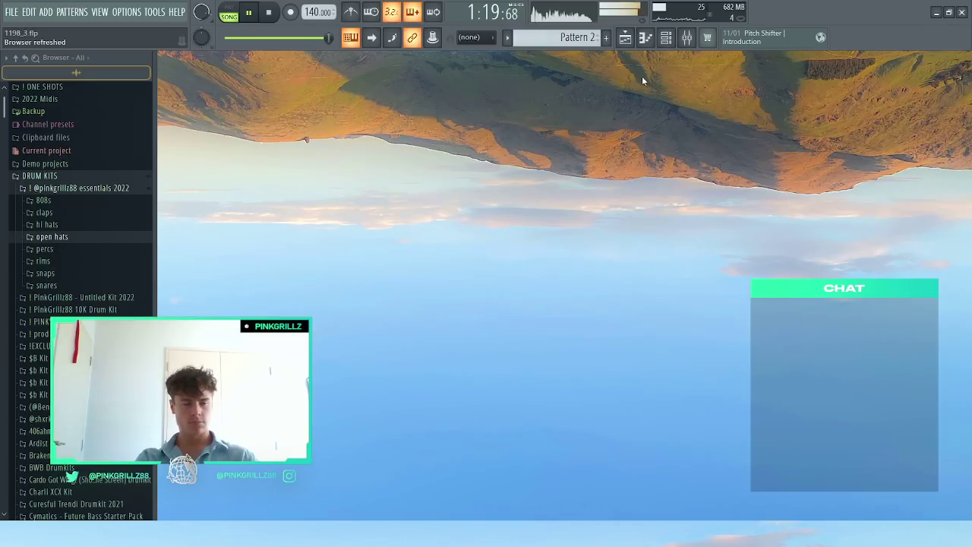
pyautogui.click(625, 38)
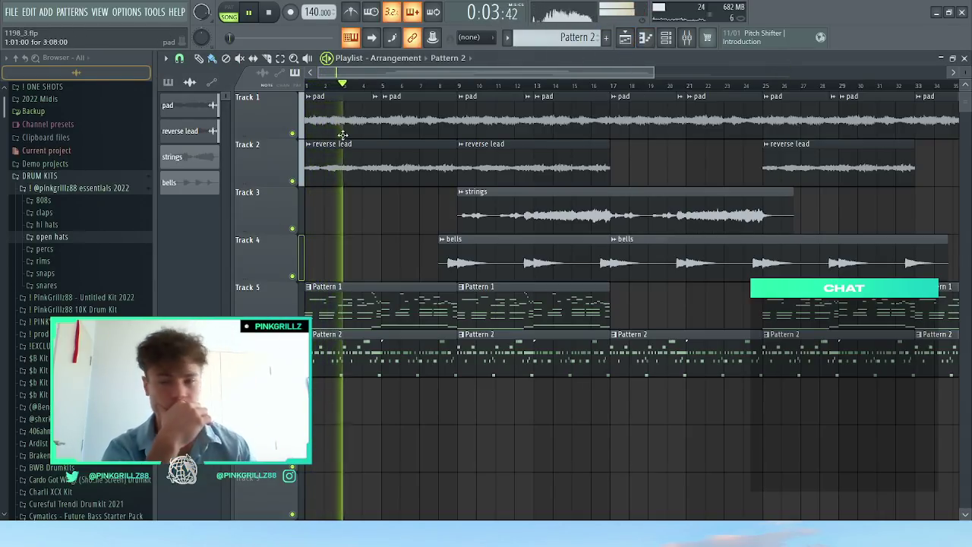
# Step: Set the pinks signature 808's mixer track volume to about 95% (-1.1 dB)
pyautogui.click(658, 43)
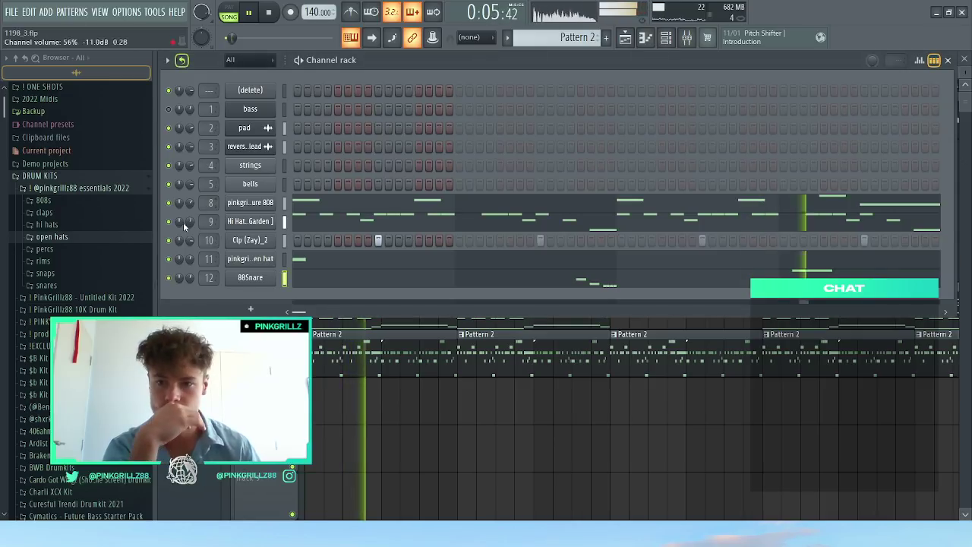
pyautogui.click(54, 188)
pyautogui.click(54, 189)
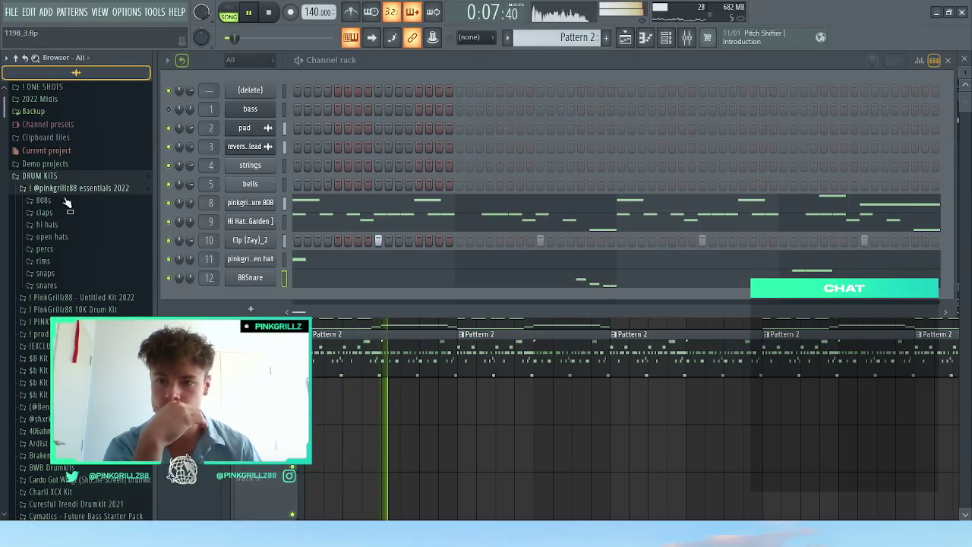
pyautogui.click(696, 40)
pyautogui.click(451, 253)
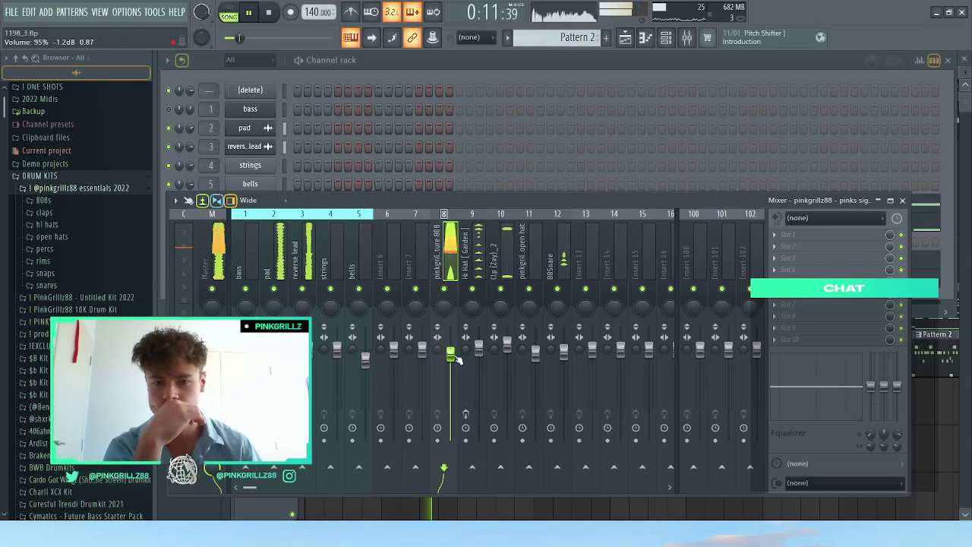
pyautogui.moveTo(451, 354); pyautogui.dragTo(451, 351)
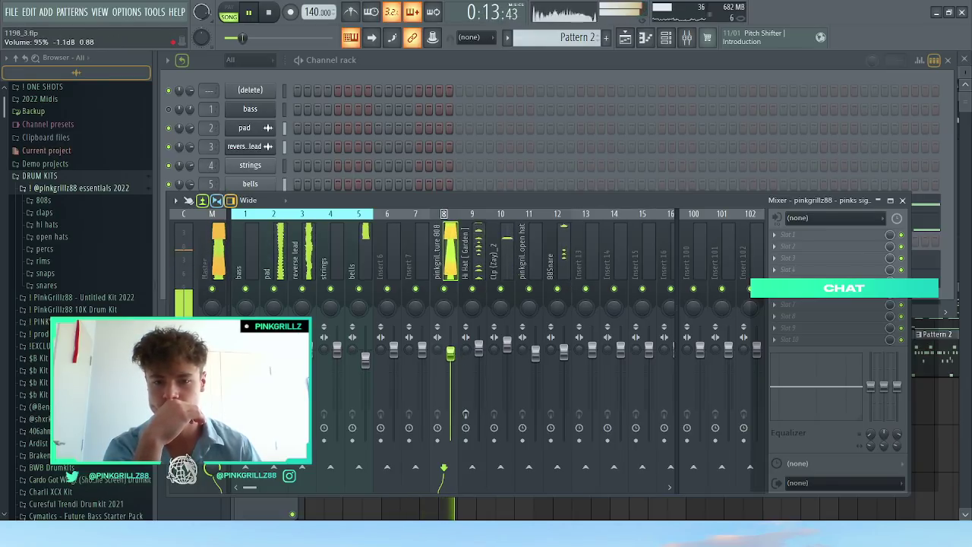
# Step: Delete the first Pattern 2 clip, covering bars 1 to 8, from the playlist's Track 6
pyautogui.click(624, 39)
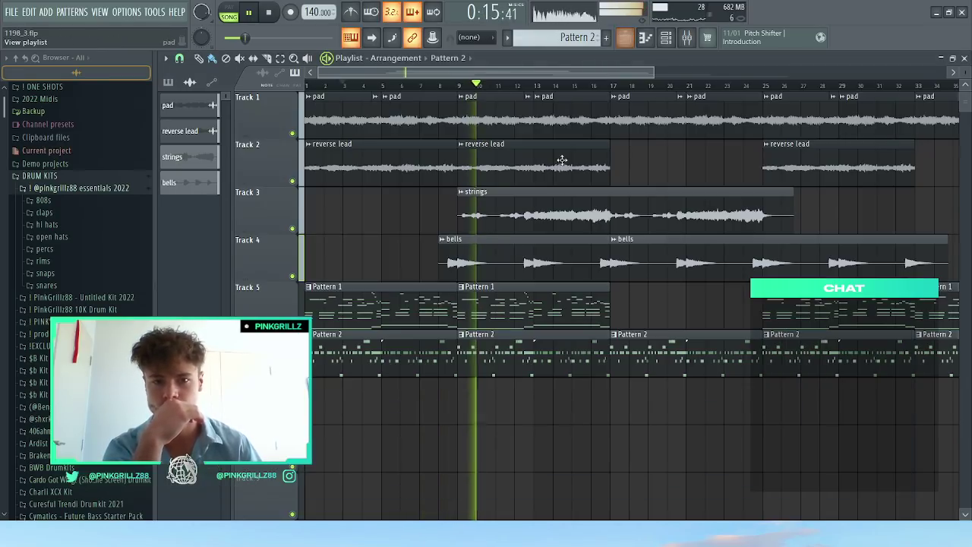
pyautogui.scroll(-1, 547, 199)
pyautogui.scroll(2, 546, 202)
pyautogui.scroll(-1, 547, 202)
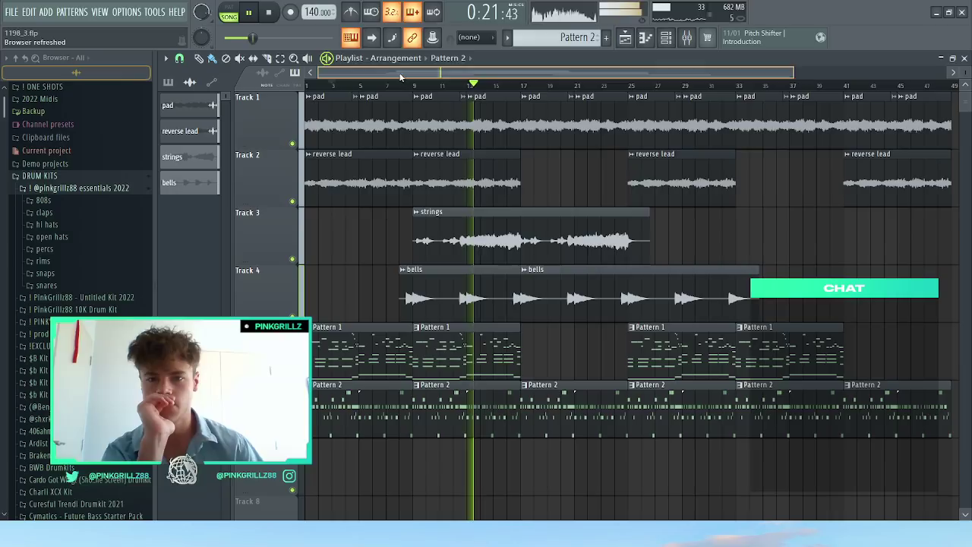
pyautogui.click(666, 38)
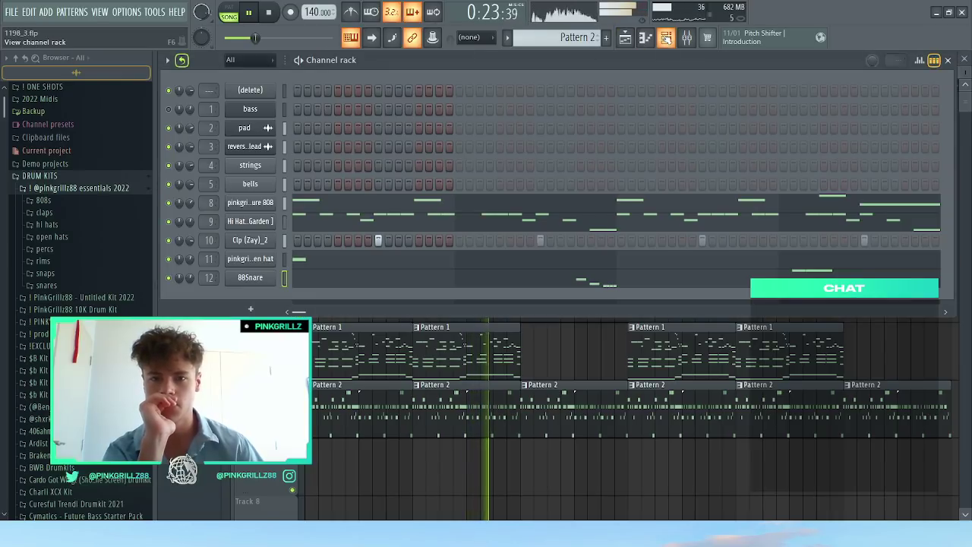
pyautogui.click(667, 39)
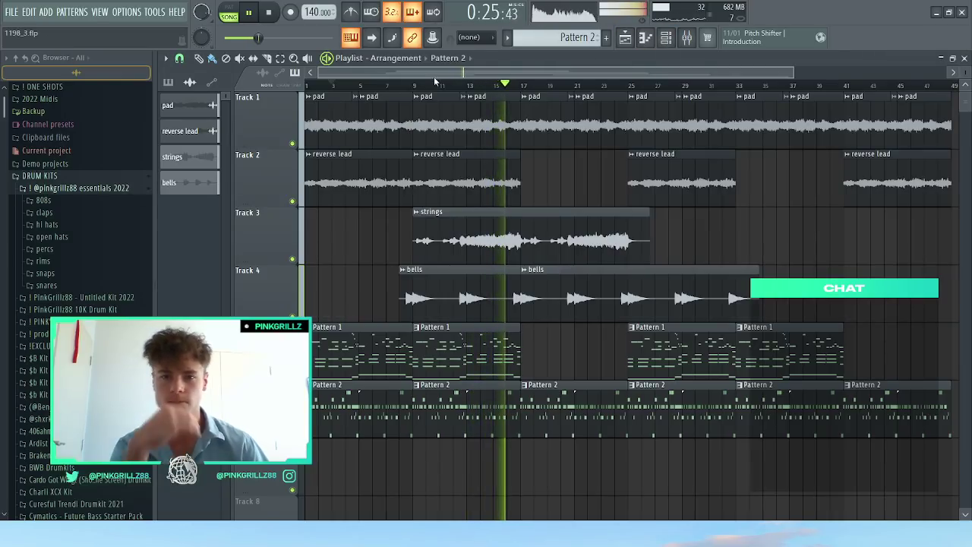
pyautogui.press('space')
pyautogui.rightClick(365, 406)
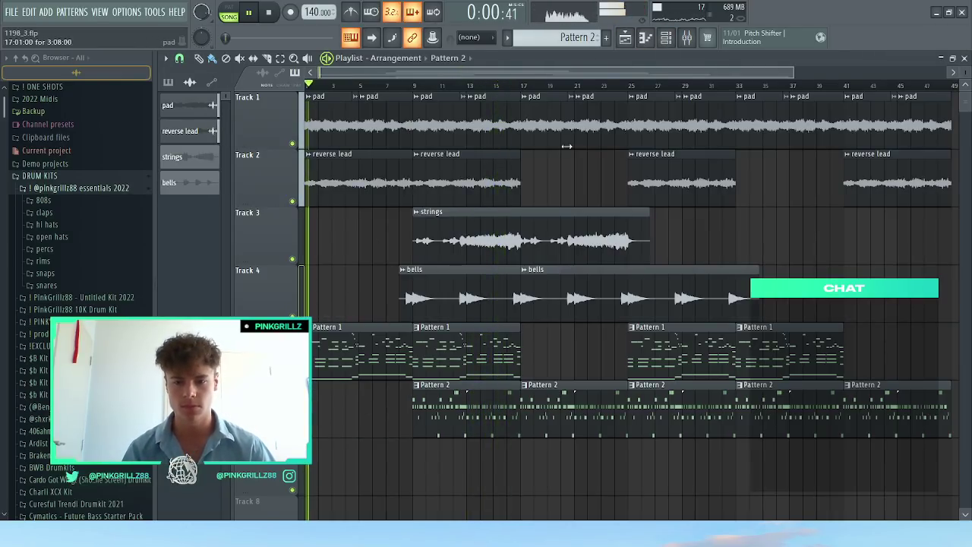
pyautogui.click(668, 38)
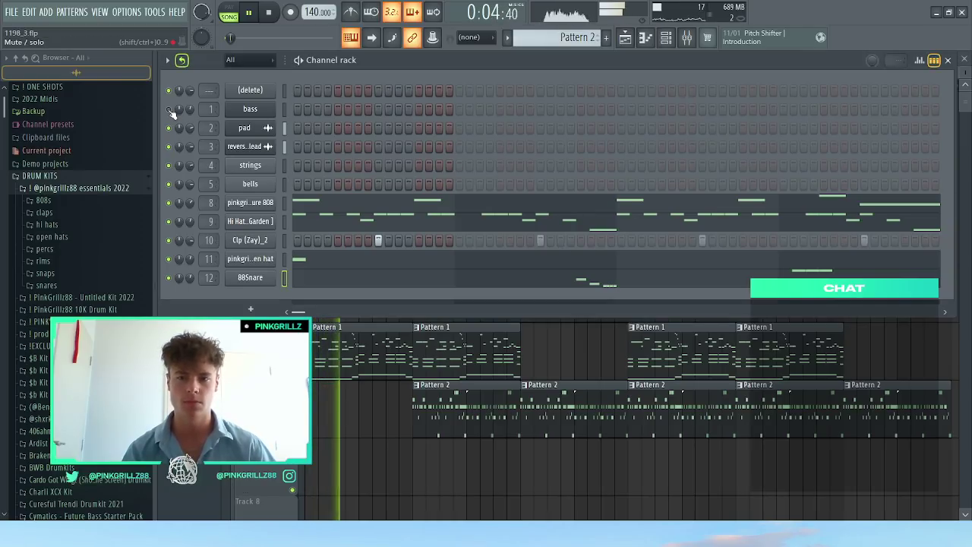
pyautogui.rightClick(392, 406)
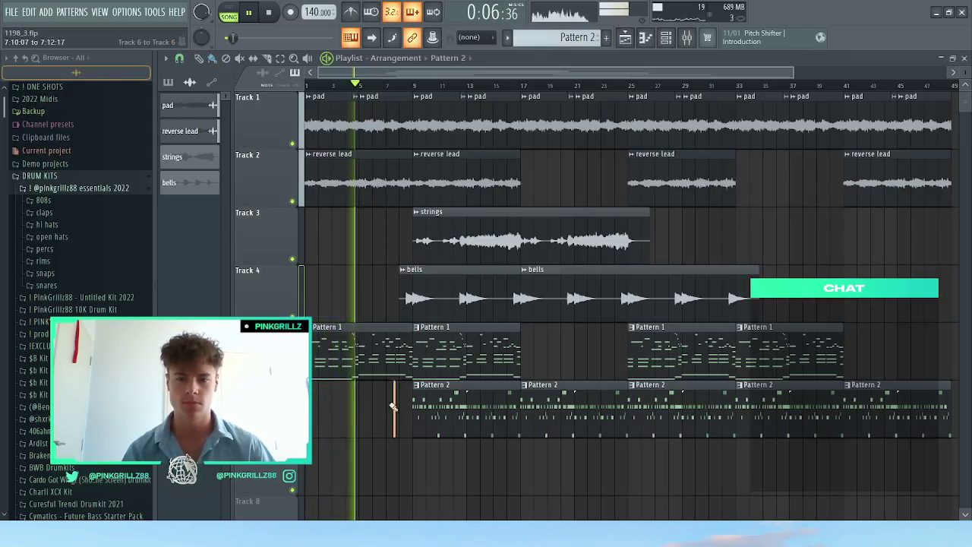
# Step: Try the intro in bars 1 to 8 without its Pattern 1 clip, and separately without its pad clips
pyautogui.rightClick(390, 352)
pyautogui.hotkey('ctrl', 'z')
pyautogui.press('space')
pyautogui.press('space')
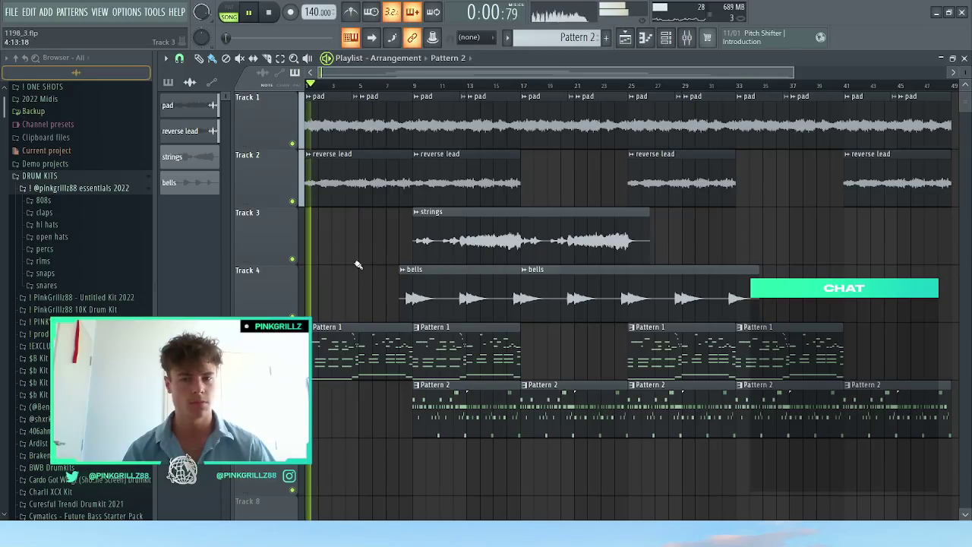
pyautogui.rightClick(383, 136)
pyautogui.rightClick(338, 132)
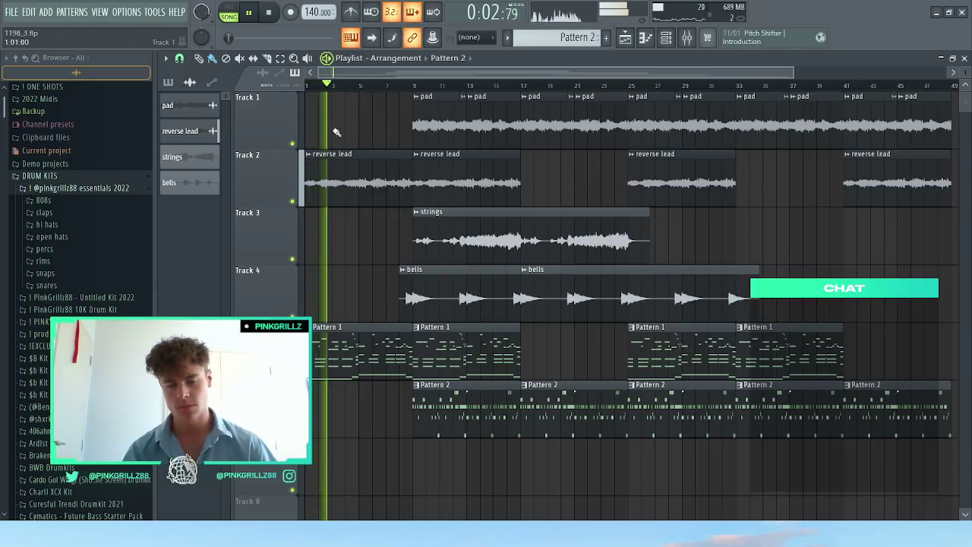
pyautogui.hotkey('ctrl', 'z')
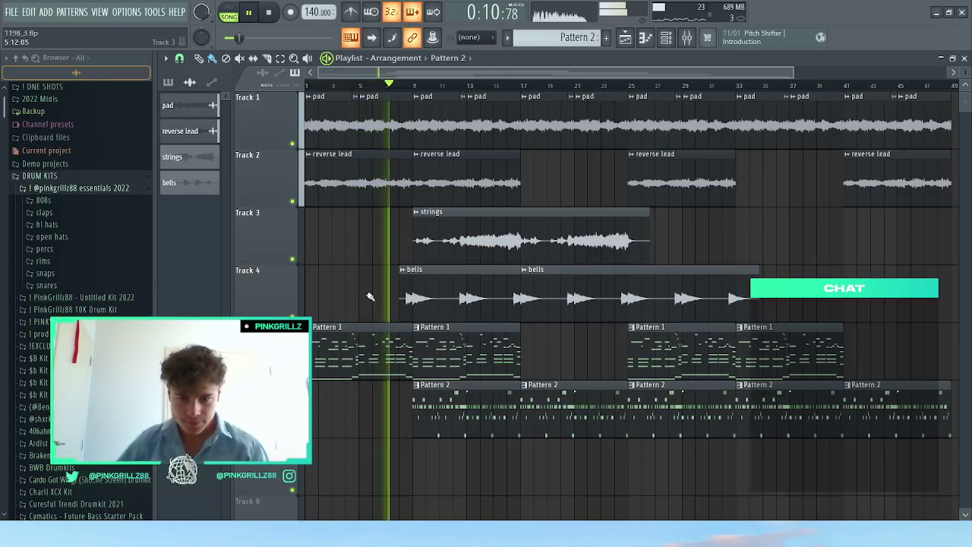
# Step: Delete the Pattern 1 clip at bar 1, the Pattern 2 clip at bar 9 and the first bells clip
pyautogui.rightClick(378, 351)
pyautogui.rightClick(425, 396)
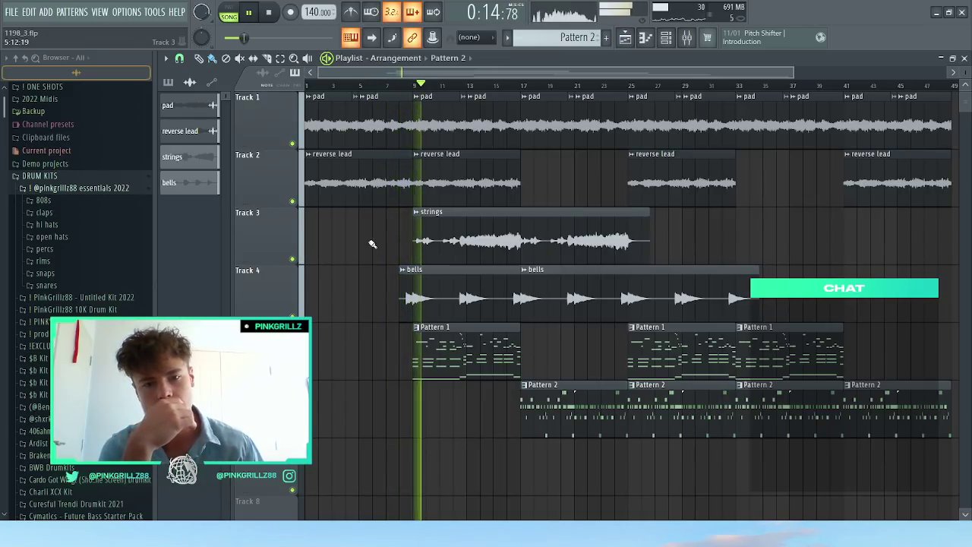
pyautogui.rightClick(427, 292)
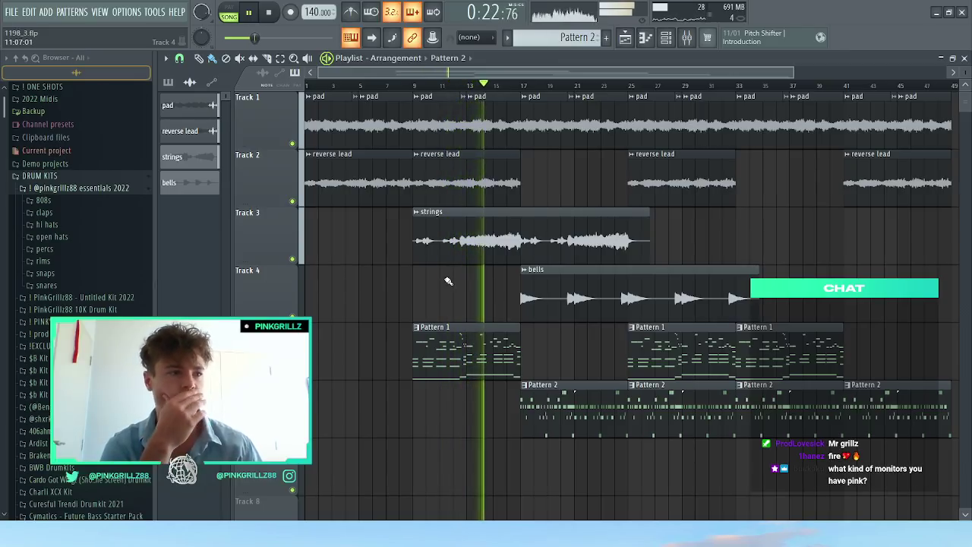
# Step: Try removing the remaining bells clip that starts at bar 17
pyautogui.rightClick(536, 292)
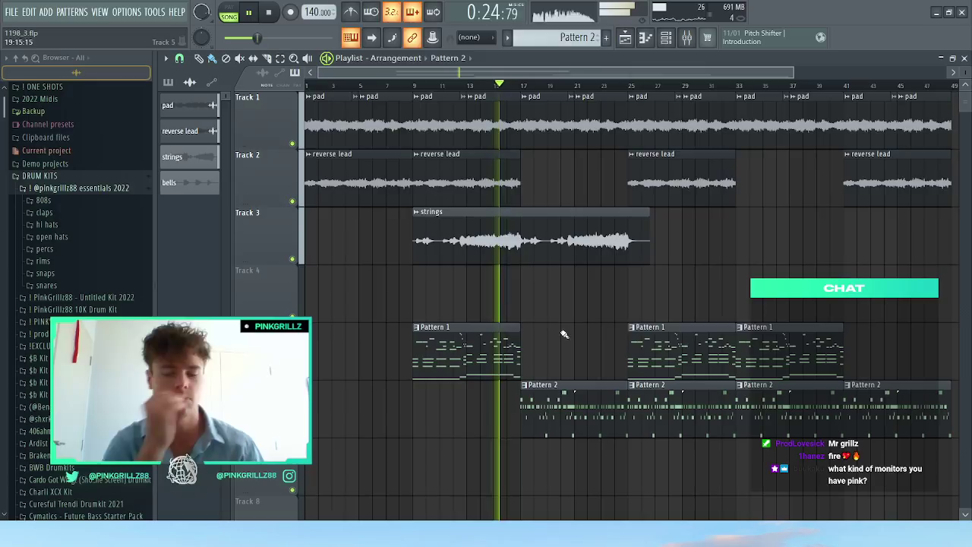
pyautogui.hotkey('ctrl', 'z')
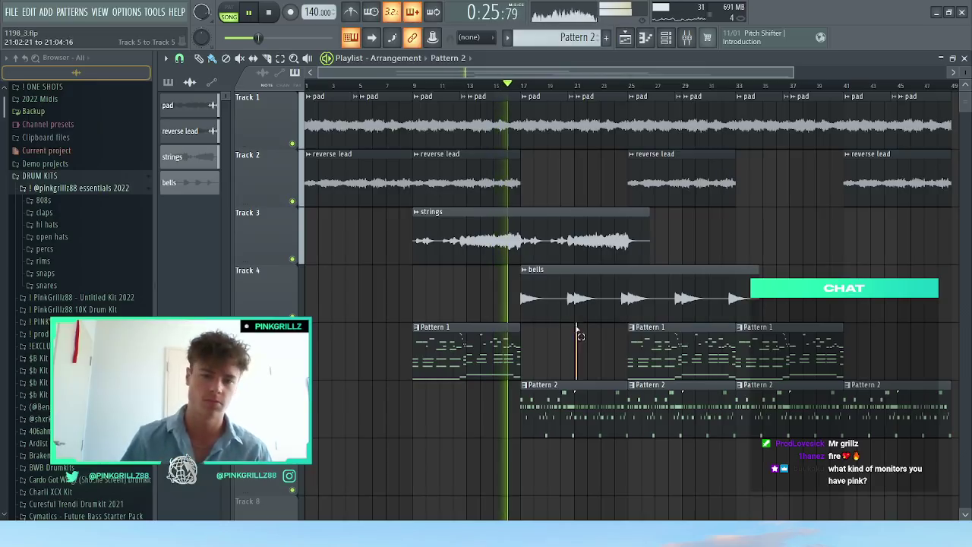
pyautogui.click(521, 289)
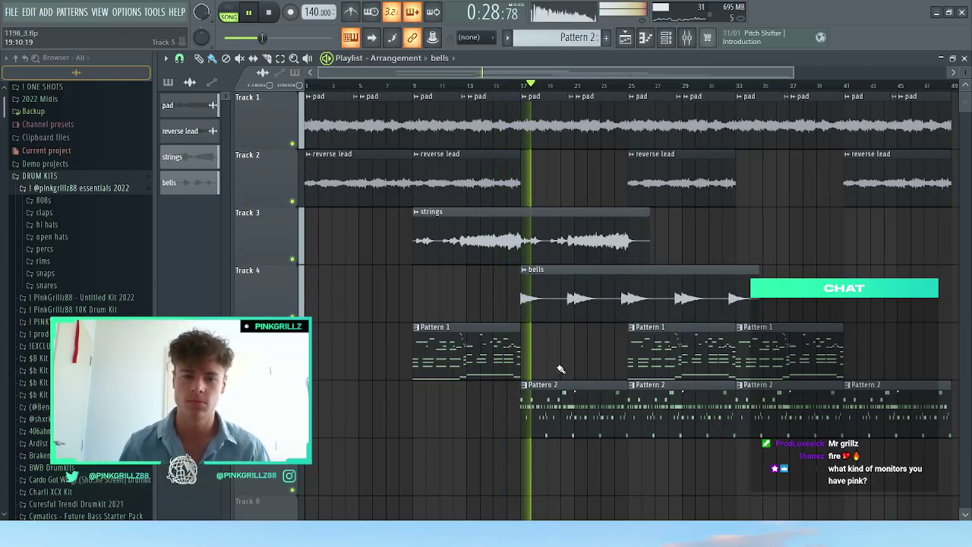
# Step: Try the E5 and C5 notes in bar 4 of Pattern 2's 808 an octave higher during playback
pyautogui.click(507, 85)
pyautogui.click(554, 388)
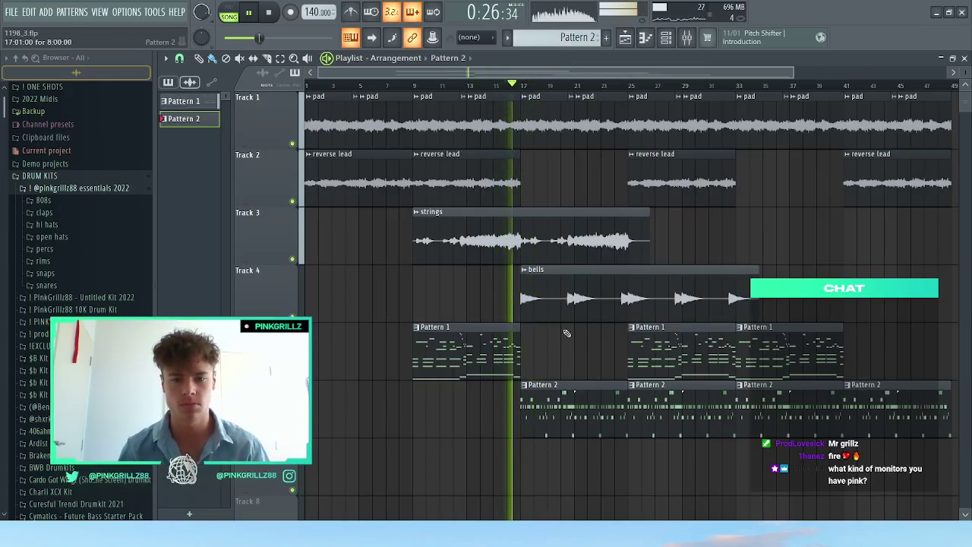
pyautogui.press('F7')
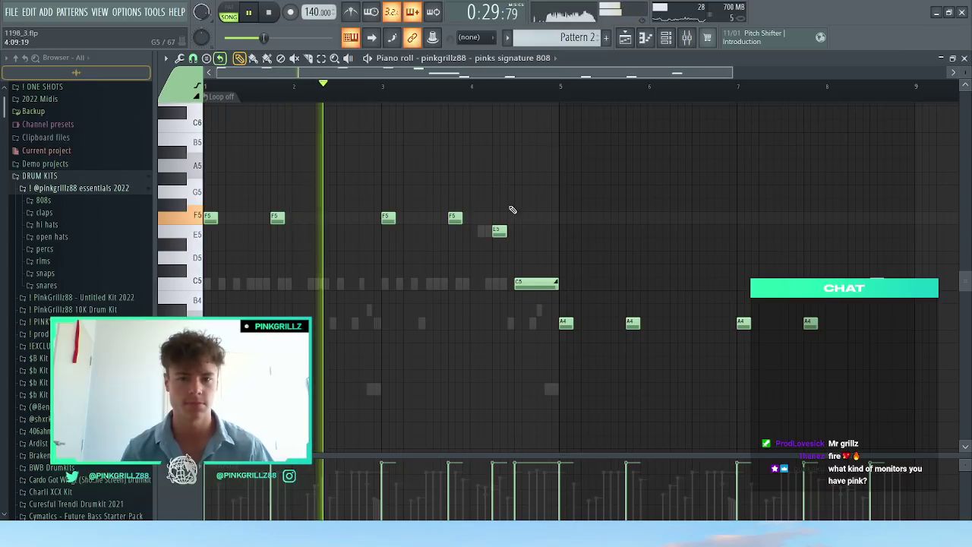
pyautogui.moveTo(539, 278); pyautogui.dragTo(494, 213)
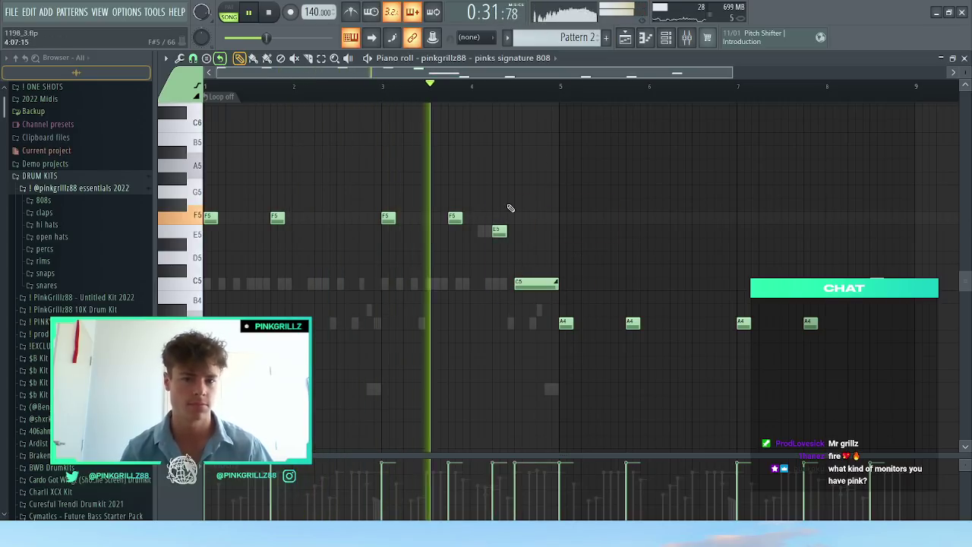
pyautogui.hotkey('ctrl', 'Up')
pyautogui.hotkey('ctrl', 'Down')
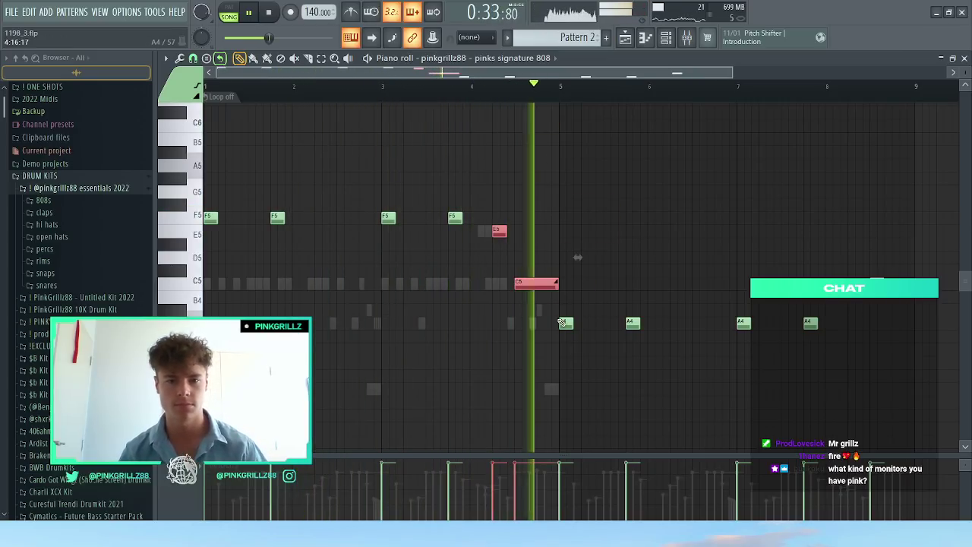
pyautogui.keyDown('ctrl'); pyautogui.click(571, 239); pyautogui.keyUp('ctrl')
pyautogui.click(450, 86)
pyautogui.moveTo(537, 151); pyautogui.dragTo(489, 153)
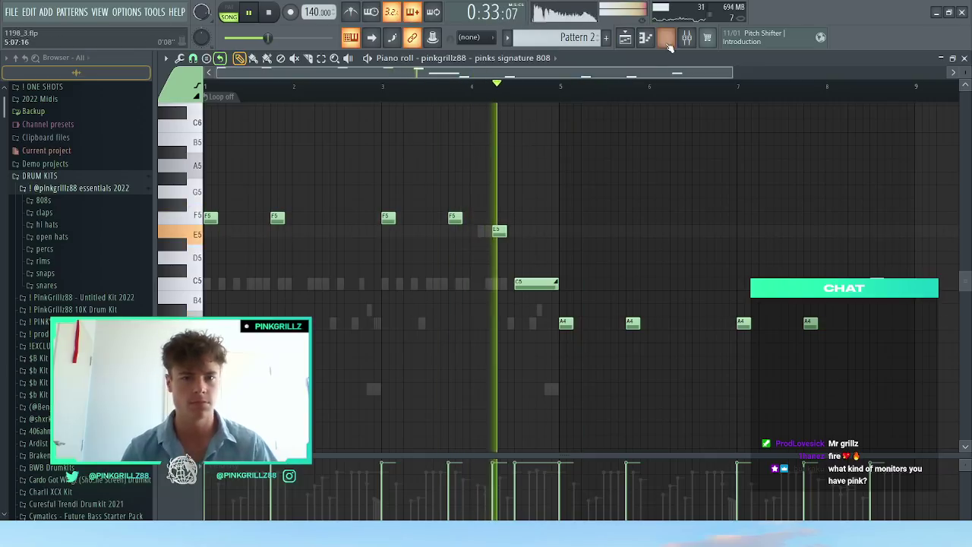
# Step: Delete the Pattern 1 clip that starts at bar 25 on the playlist's Track 5
pyautogui.press('F6')
pyautogui.press('F5')
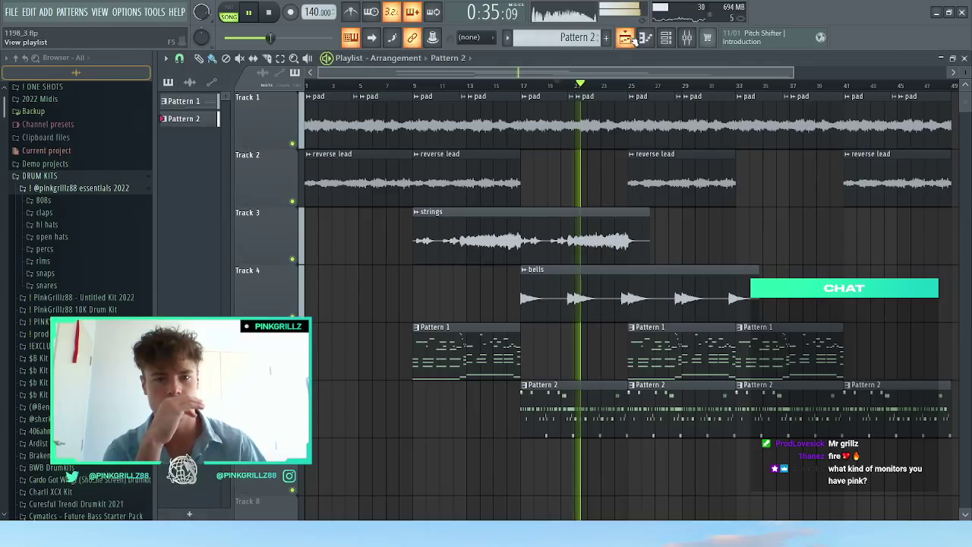
pyautogui.hotkey('ctrl', 'z')
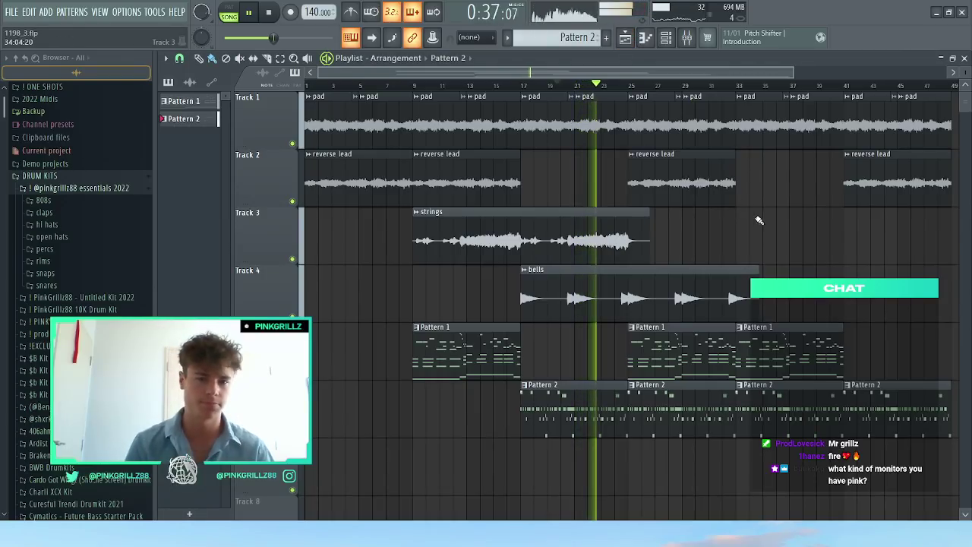
pyautogui.moveTo(823, 230); pyautogui.dragTo(794, 229)
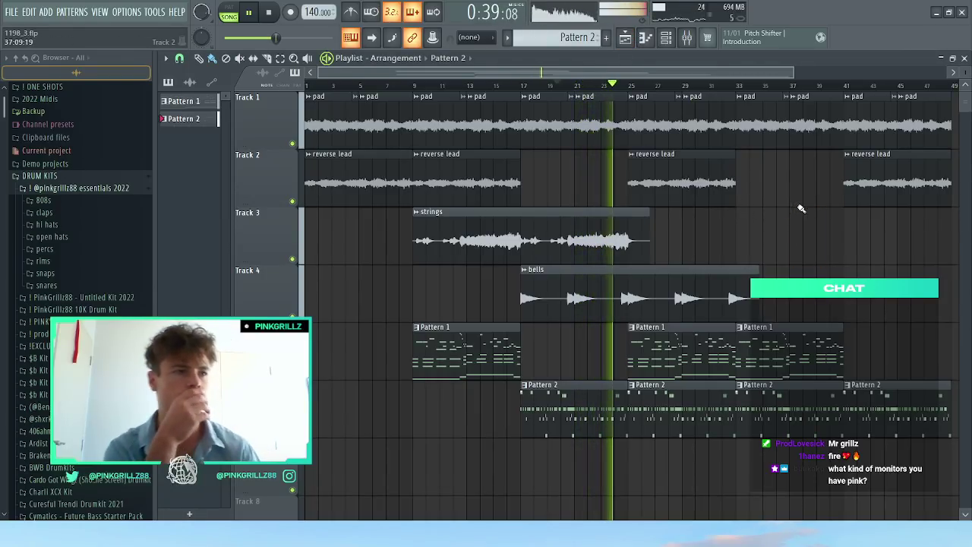
pyautogui.rightClick(707, 341)
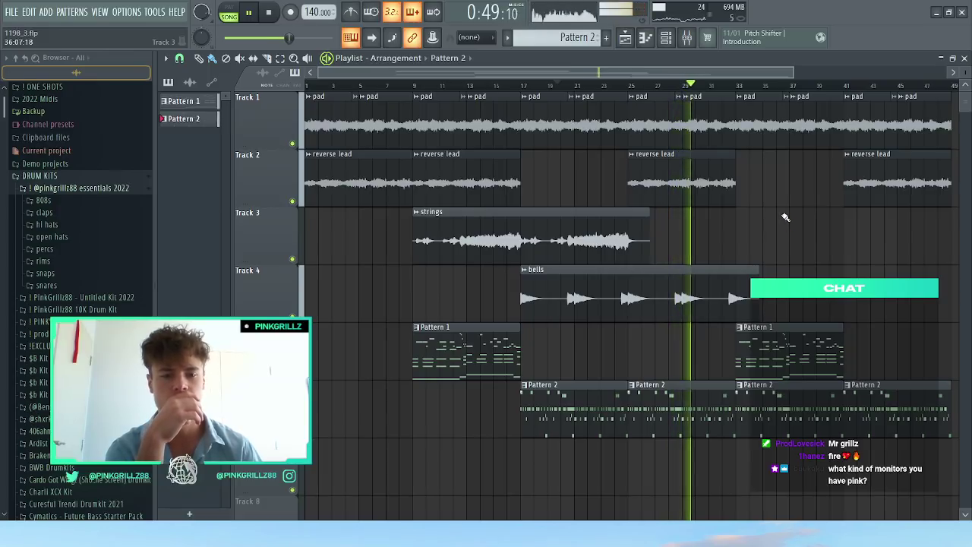
# Step: Make the Pattern 2 clip at bar 33 unique without its 808 notes, and extend it to 8 bars
pyautogui.doubleClick(748, 396)
pyautogui.click(666, 37)
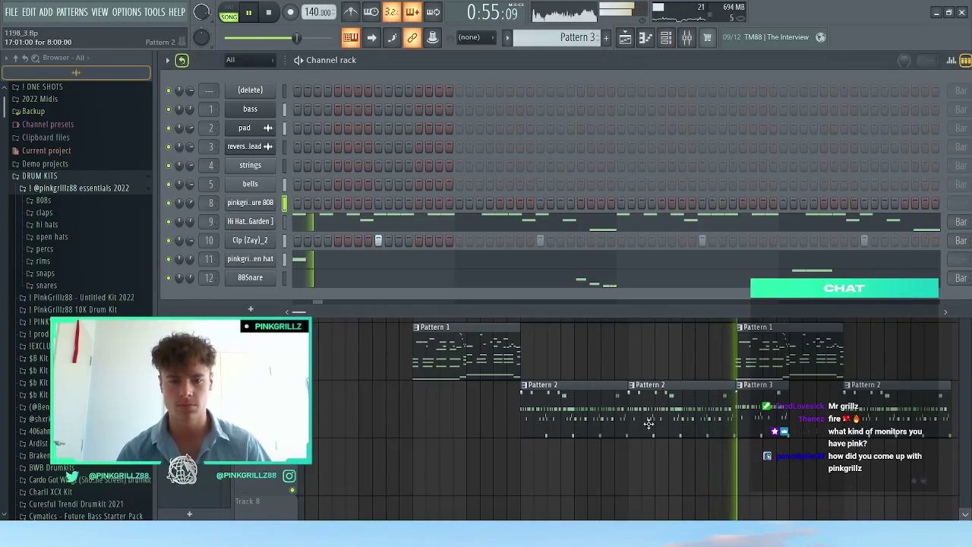
pyautogui.moveTo(841, 415)
pyautogui.mouseDown()
pyautogui.moveTo(789, 414)
pyautogui.moveTo(843, 397)
pyautogui.mouseUp()
pyautogui.click(799, 414)
pyautogui.rightClick(798, 425)
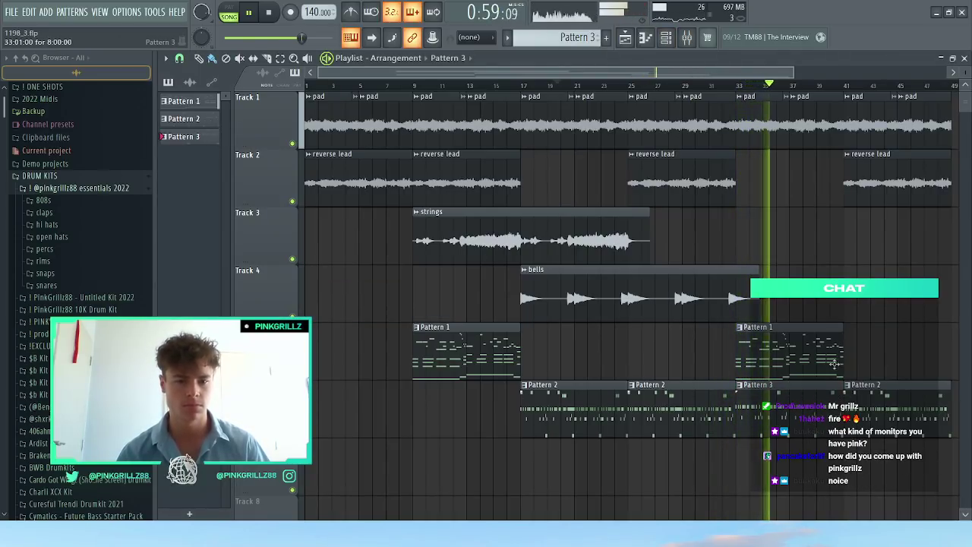
# Step: Cut all of the 88Snare channel's notes from Pattern 3
pyautogui.click(667, 37)
pyautogui.click(285, 278)
pyautogui.hotkey('ctrl', 'x')
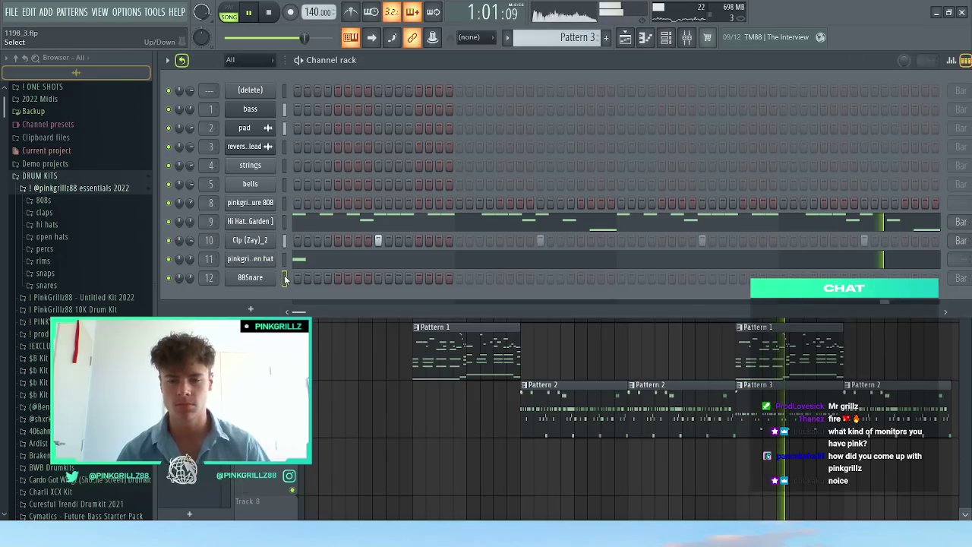
pyautogui.rightClick(655, 455)
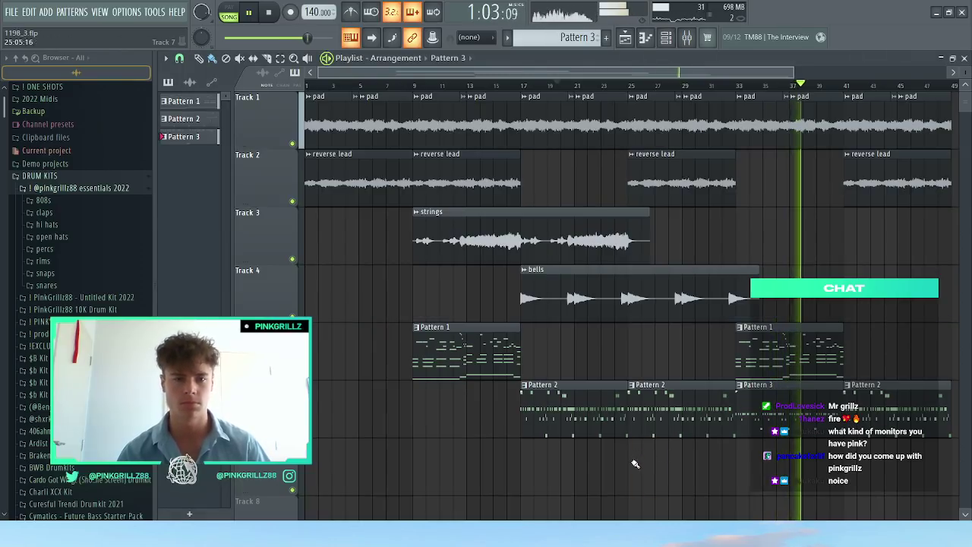
pyautogui.scroll(-1, 644, 361)
pyautogui.scroll(4, 714, 385)
pyautogui.scroll(-4, 737, 364)
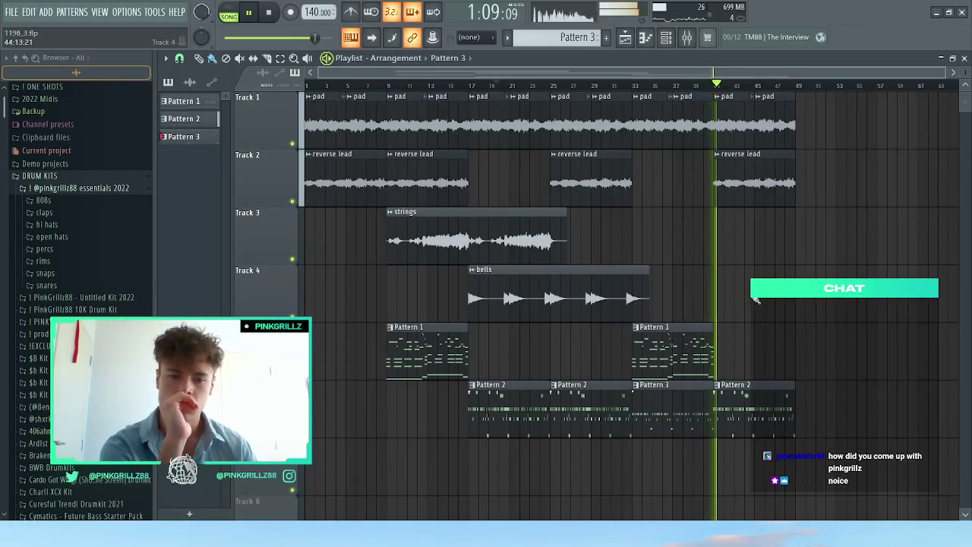
pyautogui.click(666, 38)
pyautogui.click(666, 38)
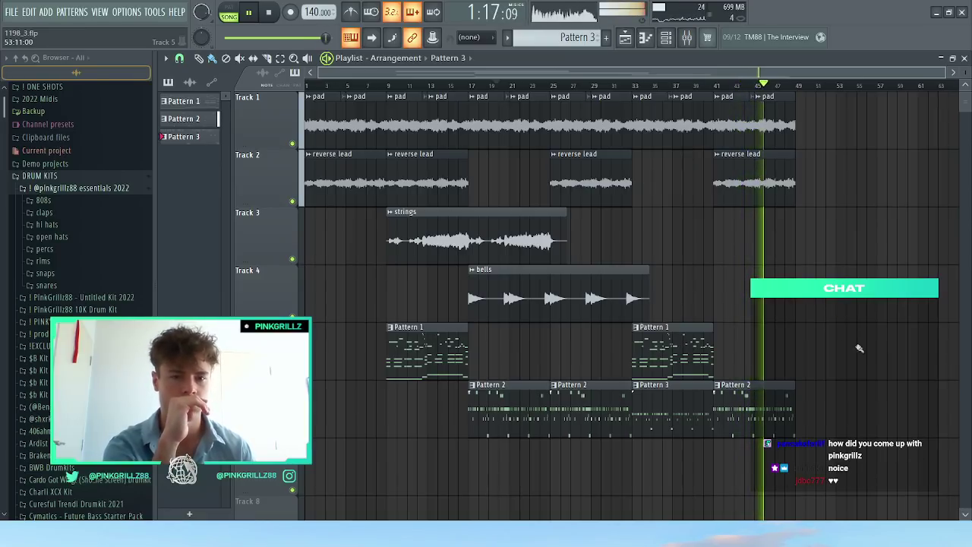
# Step: Duplicate all playlist clips from bar 9 up to bar 49 so the copy starts at bar 49, and save the project
pyautogui.moveTo(839, 465); pyautogui.dragTo(445, 114)
pyautogui.keyDown('ctrl'); pyautogui.keyDown('shift'); pyautogui.click(413, 126); pyautogui.keyUp('shift'); pyautogui.keyUp('ctrl')
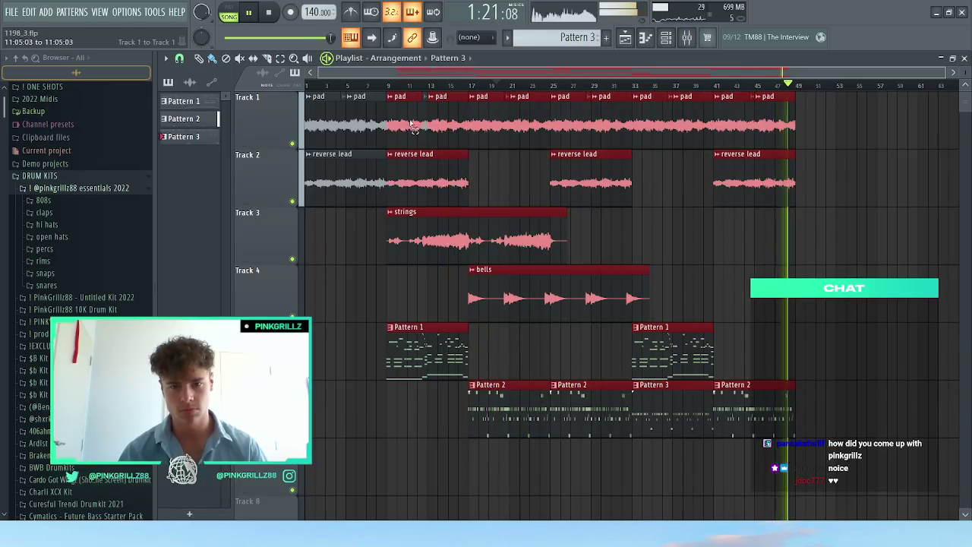
pyautogui.keyDown('ctrl'); pyautogui.keyDown('shift'); pyautogui.click(449, 124); pyautogui.keyUp('shift'); pyautogui.keyUp('ctrl')
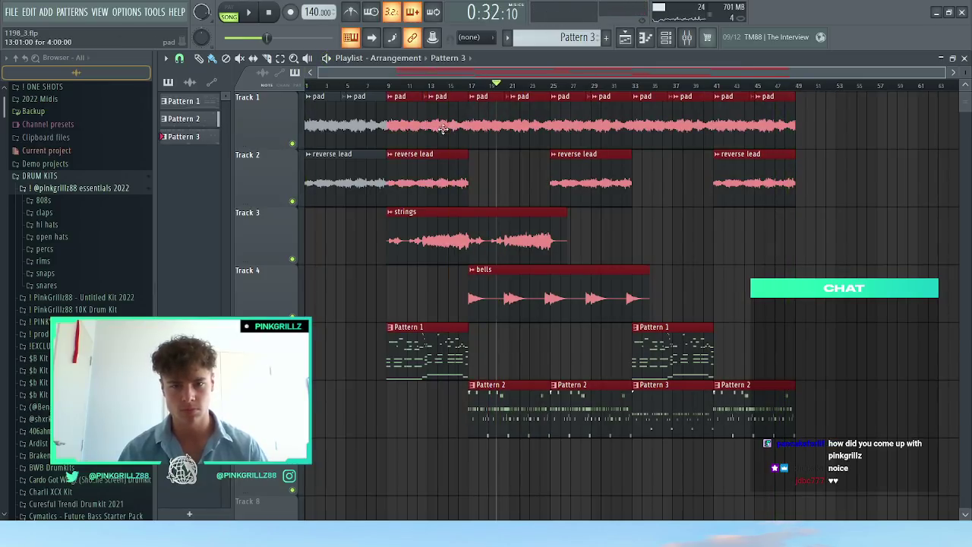
pyautogui.hotkey('ctrl', 'b')
pyautogui.scroll(12, 425, 226)
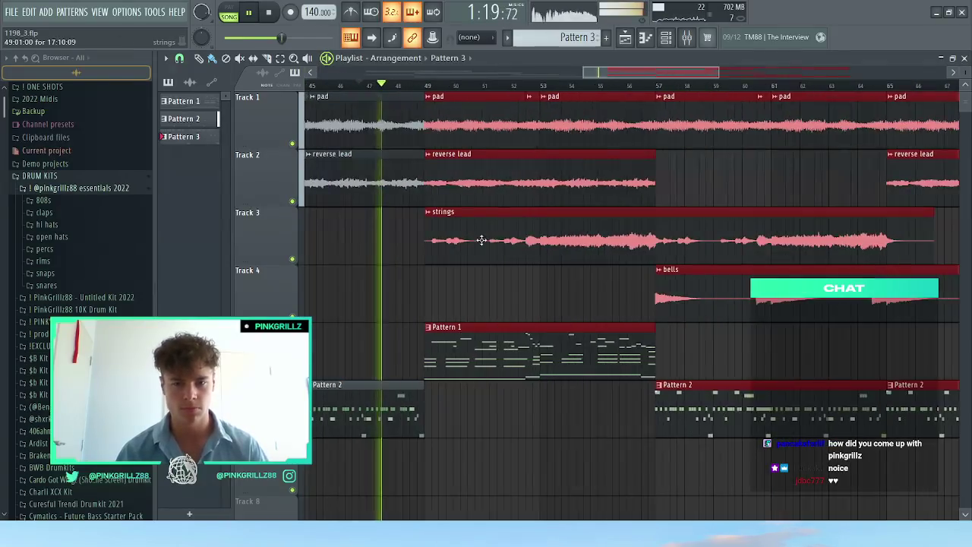
pyautogui.scroll(-10, 423, 226)
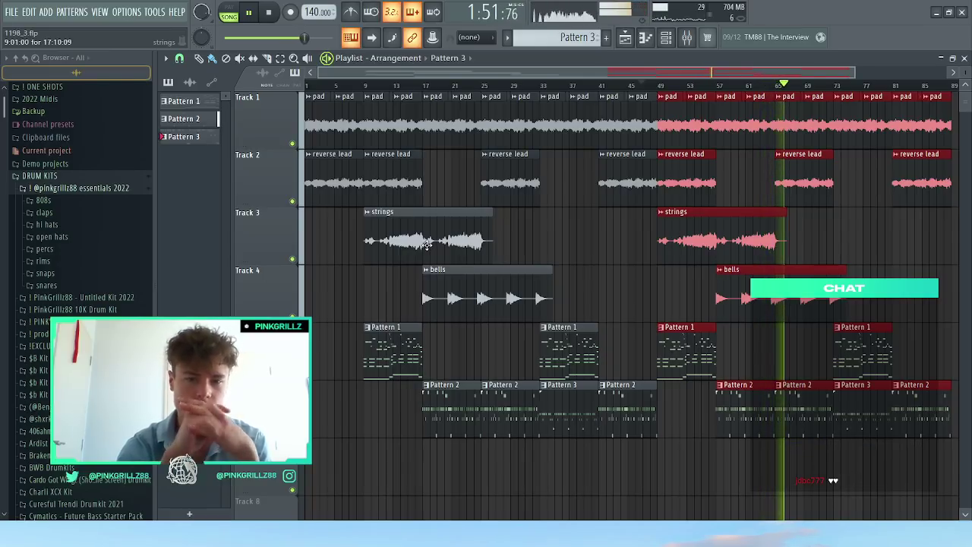
pyautogui.keyDown('ctrl'); pyautogui.click(576, 266); pyautogui.keyUp('ctrl')
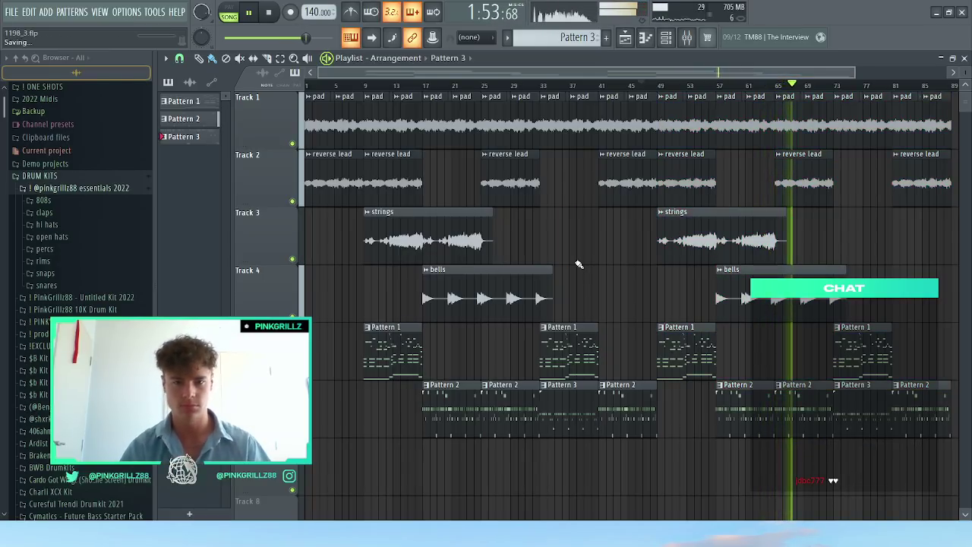
pyautogui.keyDown('ctrl'); pyautogui.rightClick(576, 263); pyautogui.keyUp('ctrl')
pyautogui.keyDown('ctrl'); pyautogui.rightClick(576, 262); pyautogui.keyUp('ctrl')
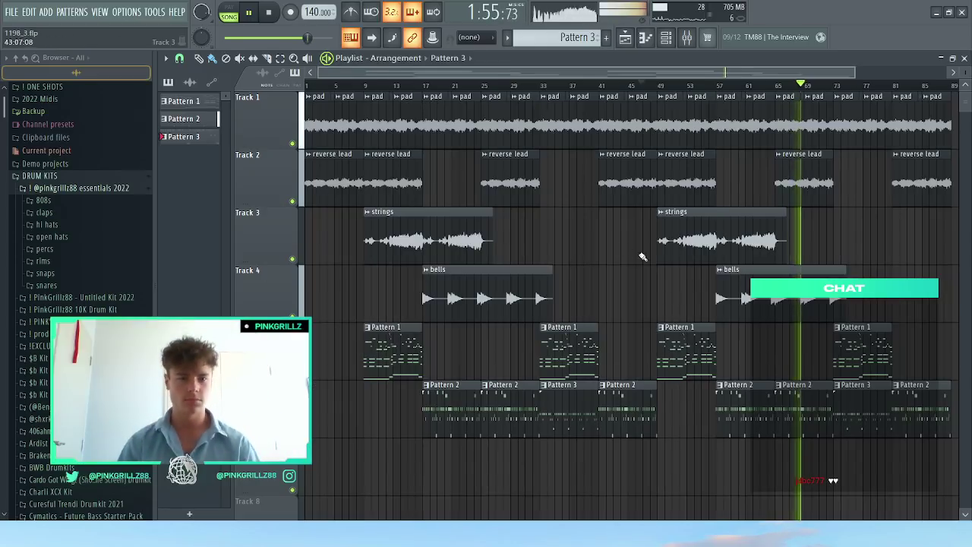
pyautogui.scroll(-1, 640, 254)
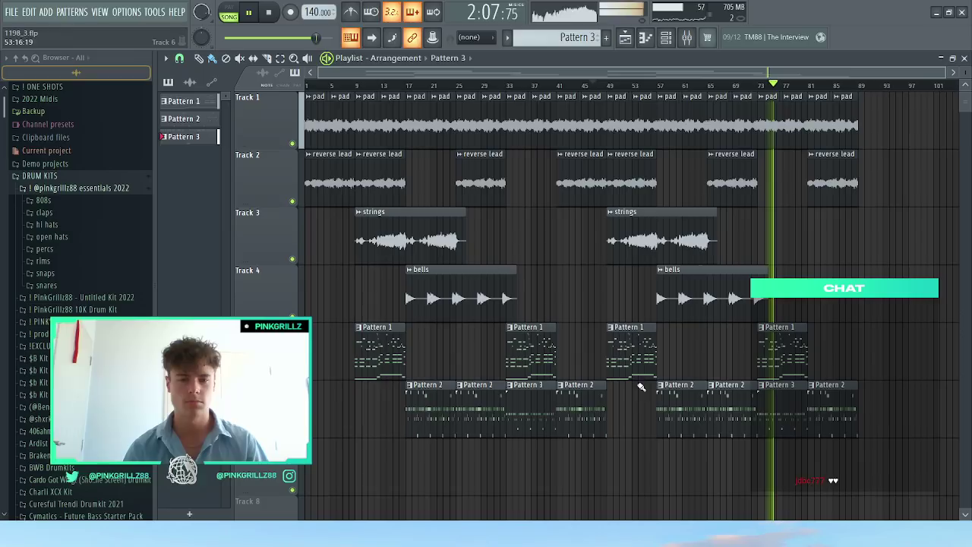
# Step: Move the second strings clip on Track 3 from bar 49 to bar 57
pyautogui.scroll(5, 630, 350)
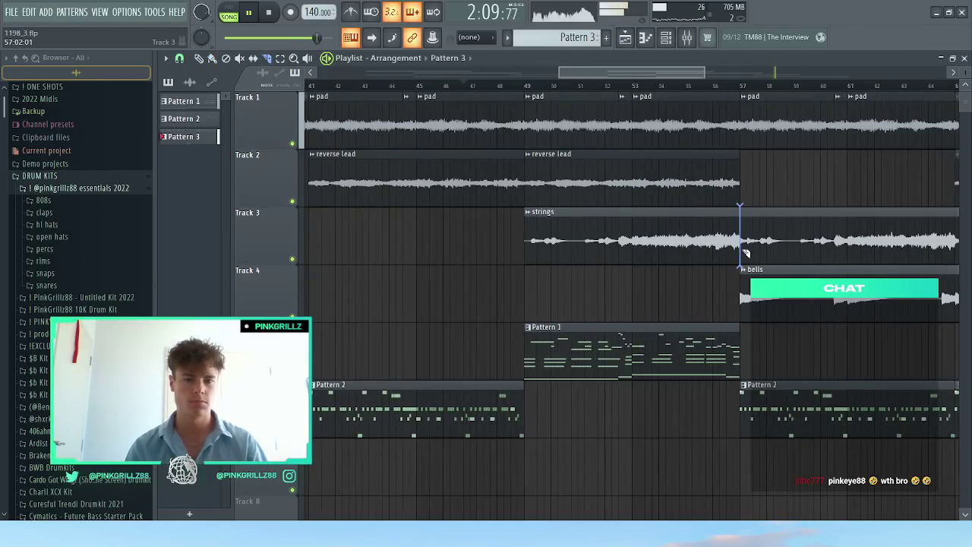
pyautogui.scroll(-3, 498, 297)
pyautogui.moveTo(553, 251); pyautogui.dragTo(651, 244)
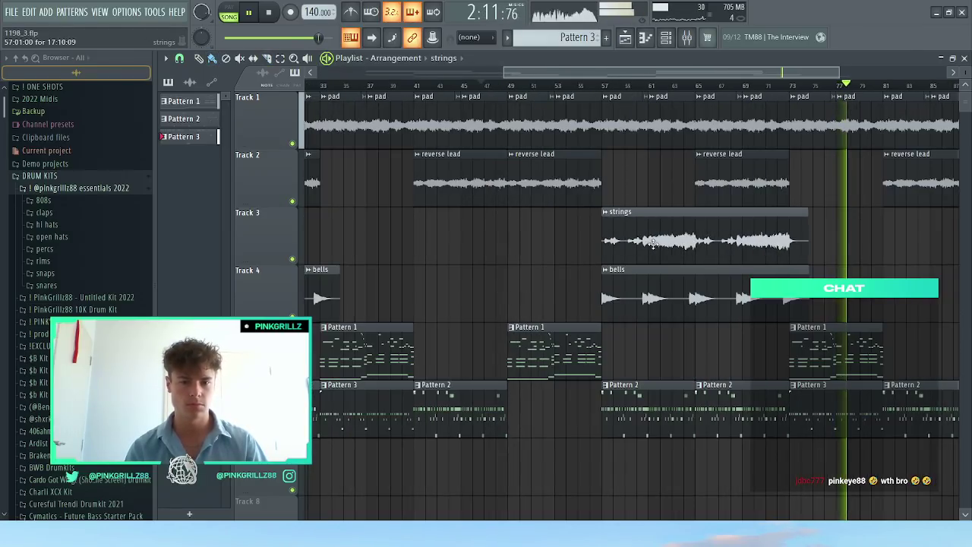
pyautogui.click(653, 249)
# Step: Slice the strings clip at bar 65 and delete the part after the cut
pyautogui.scroll(3, 657, 254)
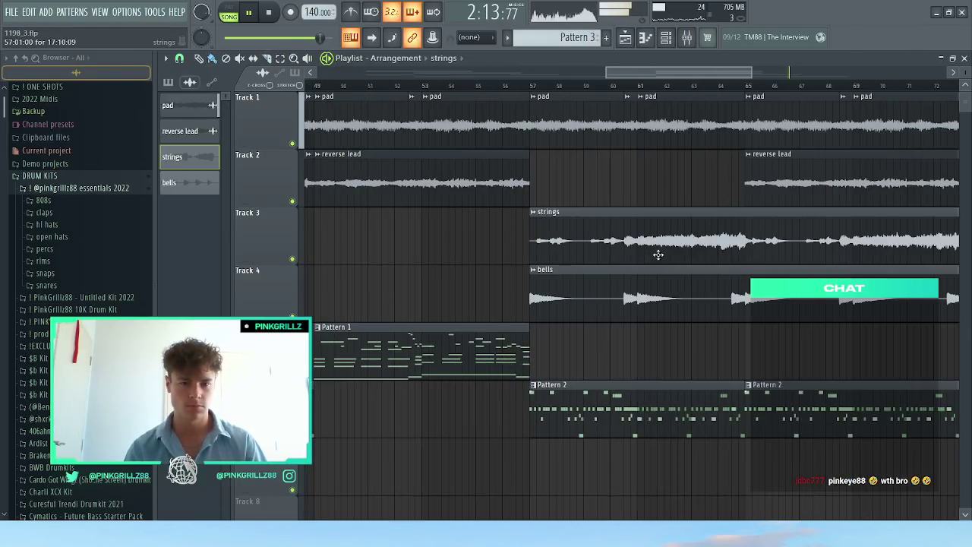
pyautogui.click(750, 253)
pyautogui.keyDown('ctrl'); pyautogui.click(786, 243); pyautogui.keyUp('ctrl')
pyautogui.press('Delete')
pyautogui.scroll(-5, 785, 243)
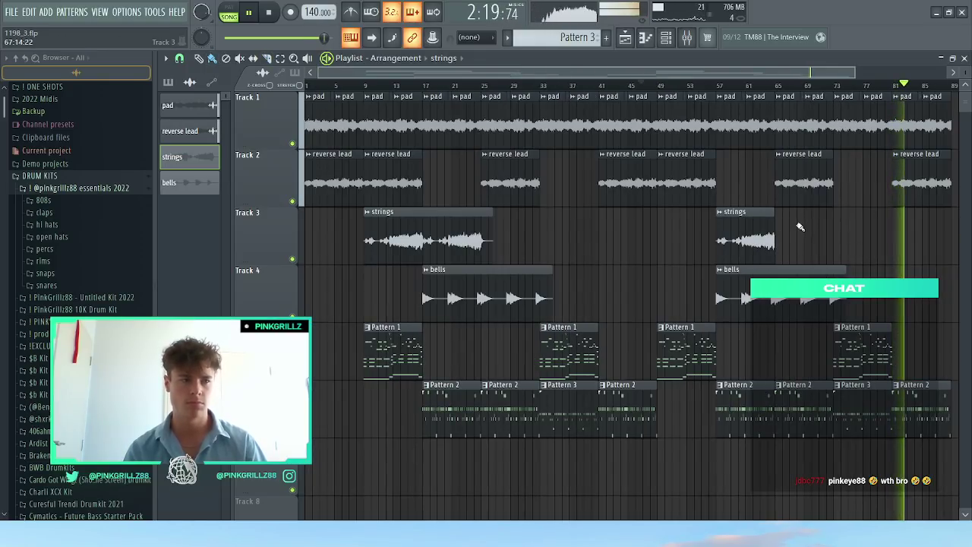
# Step: Play back the transition leading into bar 49 and the section starting at bar 57
pyautogui.click(632, 84)
pyautogui.scroll(3, 687, 334)
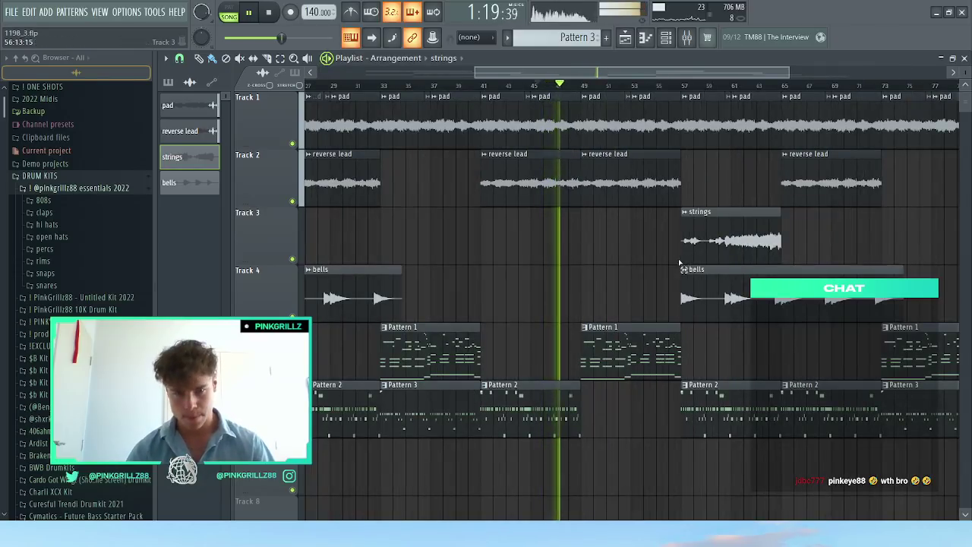
pyautogui.scroll(3, 694, 147)
pyautogui.scroll(-1, 691, 130)
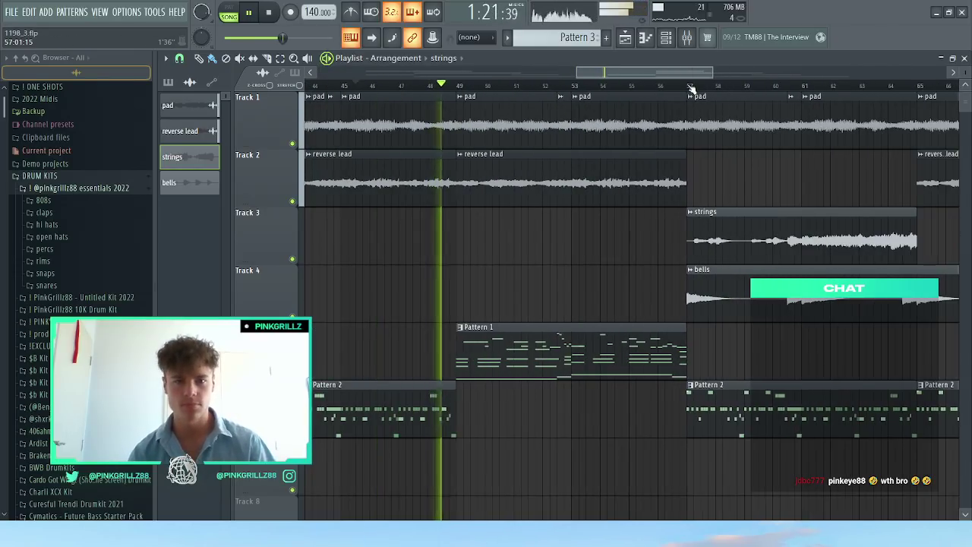
pyautogui.click(690, 86)
pyautogui.scroll(-3, 685, 217)
pyautogui.scroll(-2, 685, 220)
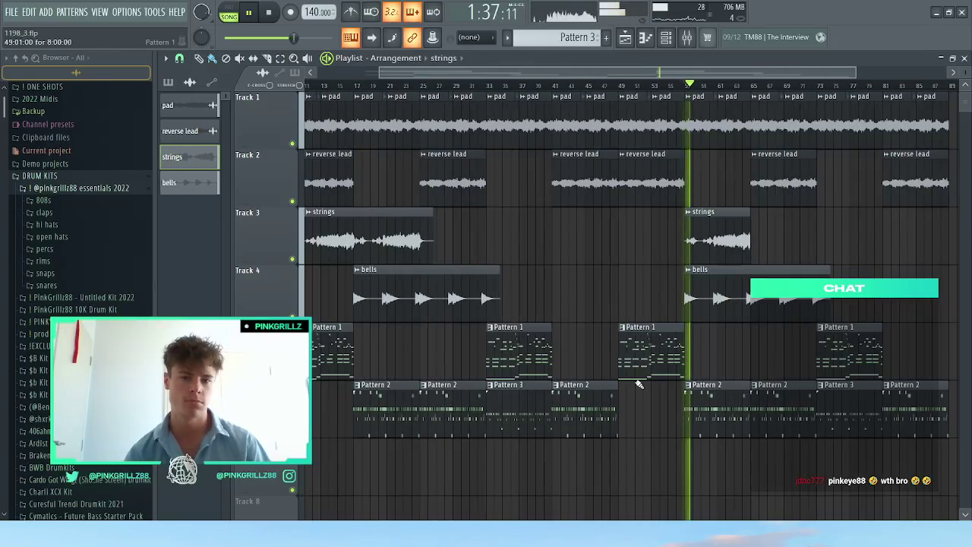
# Step: Remove the clips between bars 49 and 57 and move everything from bar 57 onward back to bar 49
pyautogui.moveTo(680, 429); pyautogui.dragTo(913, 97)
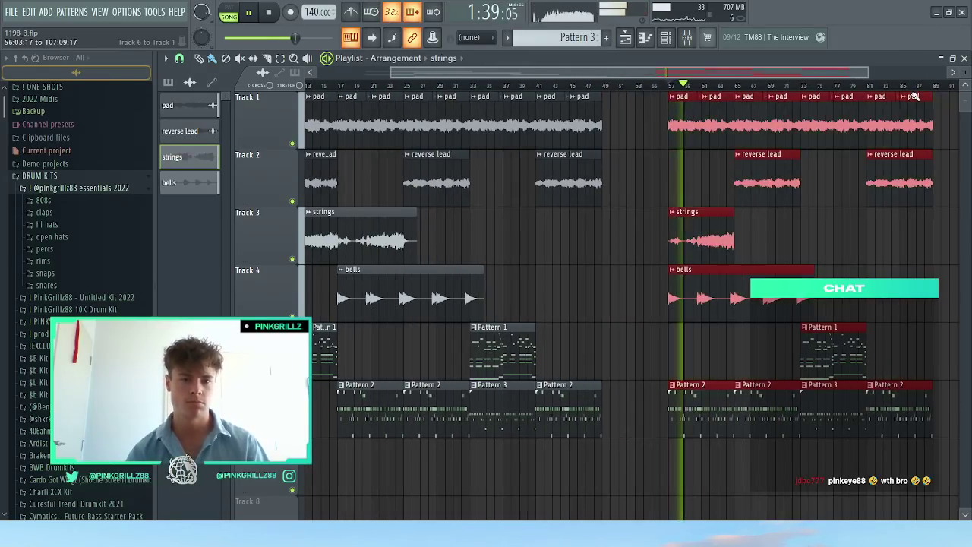
pyautogui.scroll(3, 612, 141)
pyautogui.moveTo(753, 120); pyautogui.dragTo(630, 119)
# Step: Extend the strings clip at bar 49 to 17:12:00, ending level with the bells clip below it
pyautogui.click(729, 85)
pyautogui.keyDown('ctrl'); pyautogui.click(770, 155); pyautogui.keyUp('ctrl')
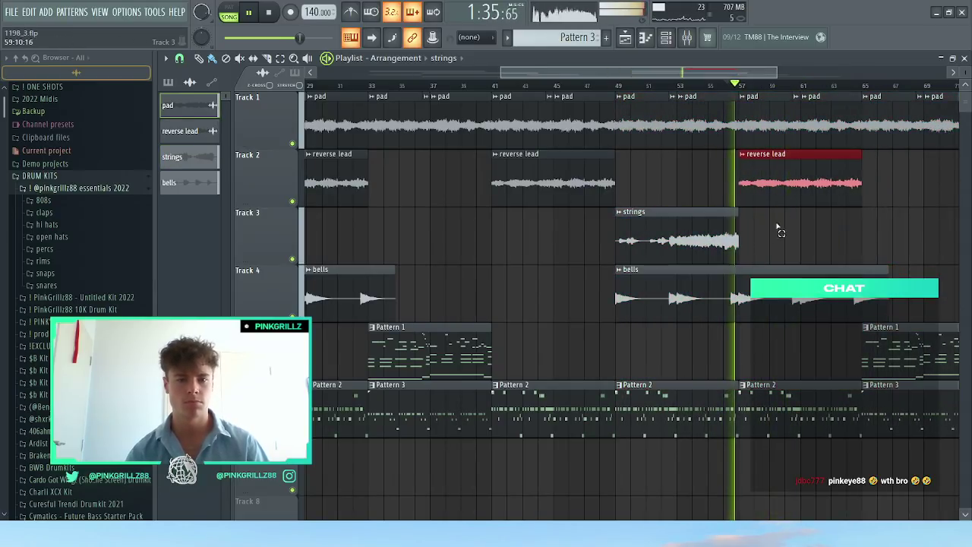
pyautogui.keyDown('ctrl'); pyautogui.click(777, 227); pyautogui.keyUp('ctrl')
pyautogui.scroll(-3, 768, 234)
pyautogui.moveTo(753, 224); pyautogui.dragTo(818, 216)
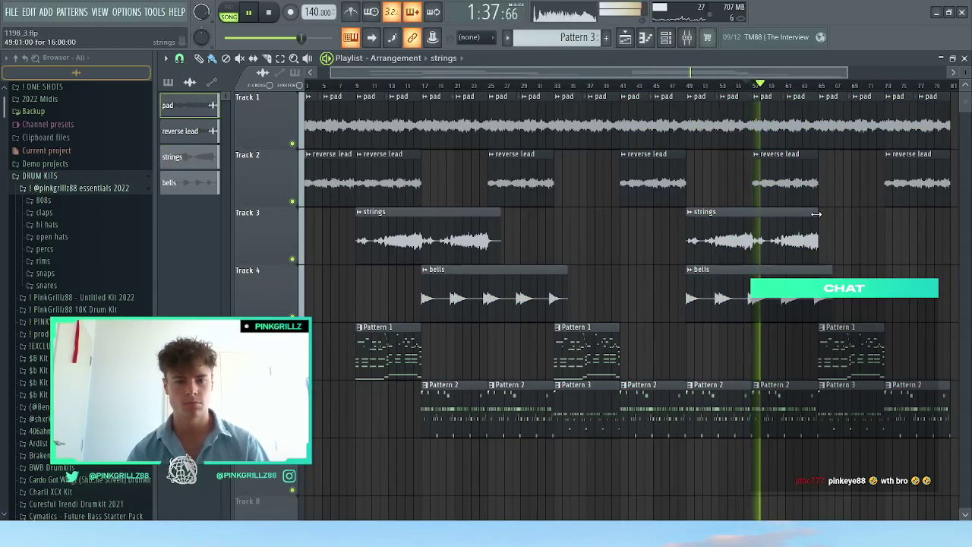
pyautogui.hotkey('ctrl', 'z')
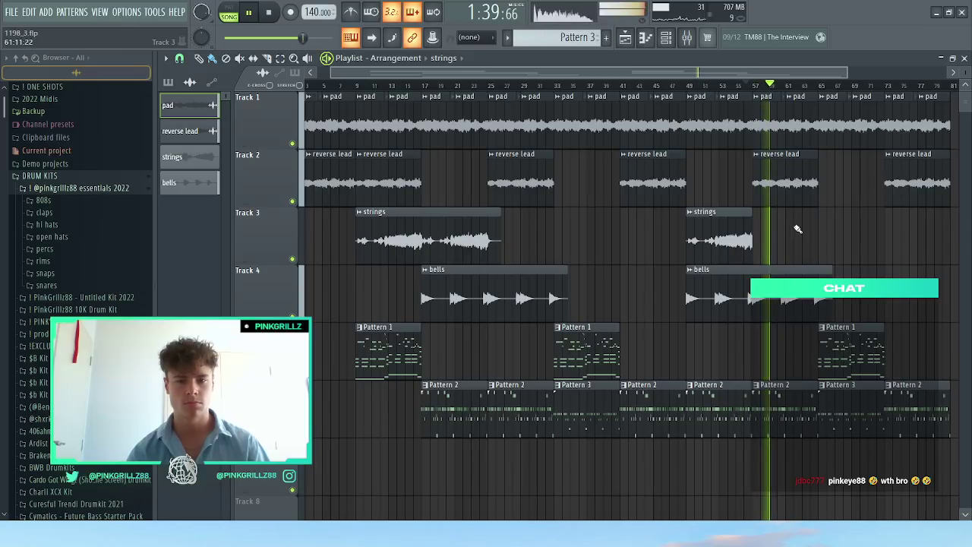
pyautogui.moveTo(751, 217); pyautogui.dragTo(832, 214)
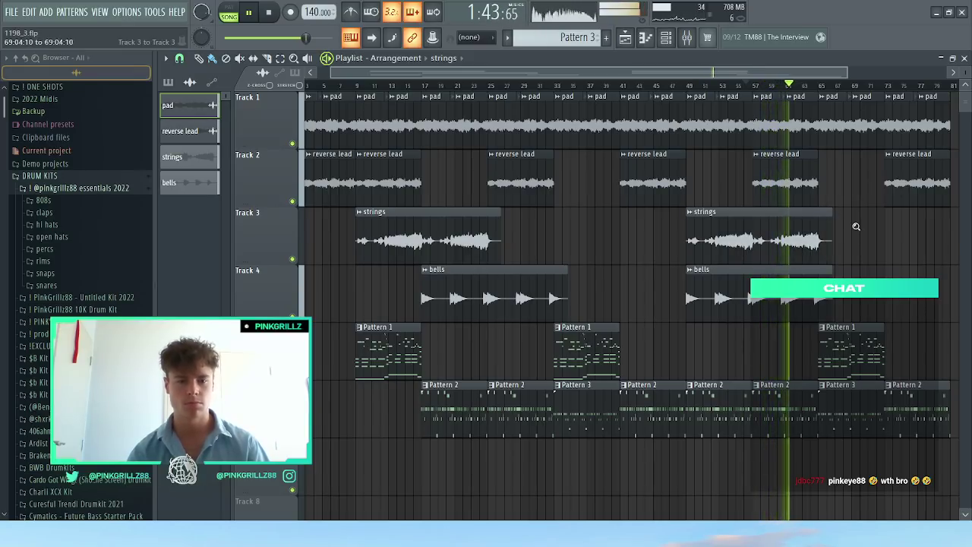
# Step: Duplicate all clips from bar 49 up to bar 81 so the copy starts at bar 81, and save the project
pyautogui.scroll(-2, 856, 226)
pyautogui.scroll(2, 805, 240)
pyautogui.scroll(-2, 797, 242)
pyautogui.scroll(3, 643, 242)
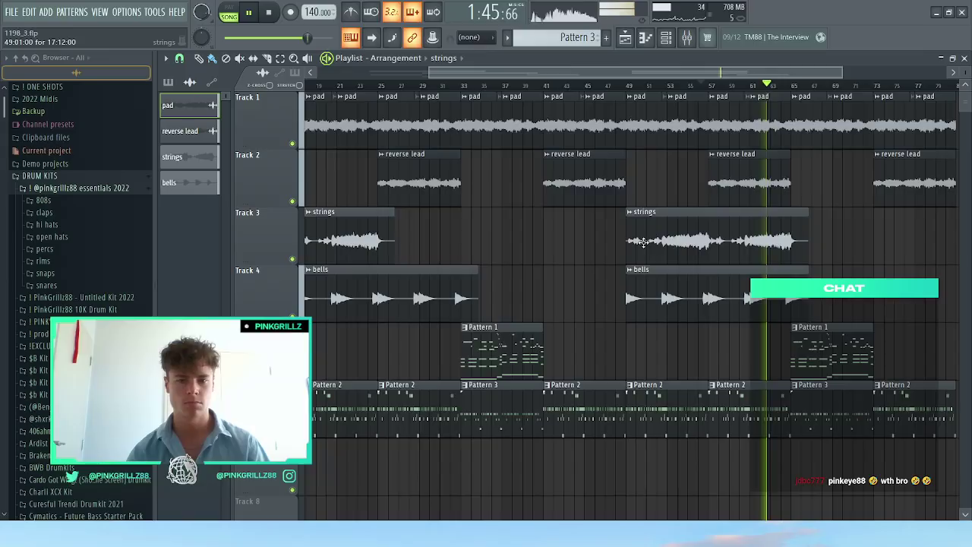
pyautogui.scroll(4, 794, 239)
pyautogui.scroll(-5, 794, 249)
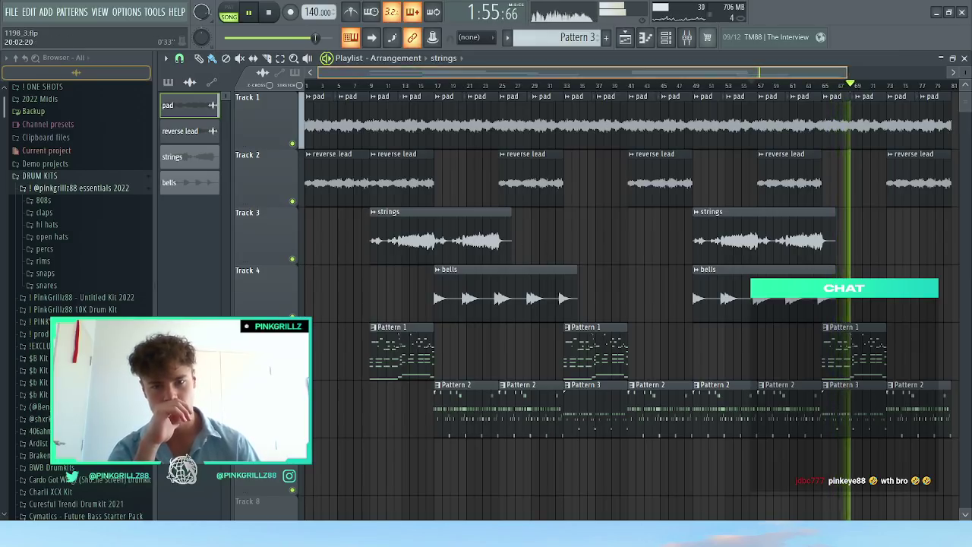
pyautogui.moveTo(846, 73); pyautogui.dragTo(941, 73)
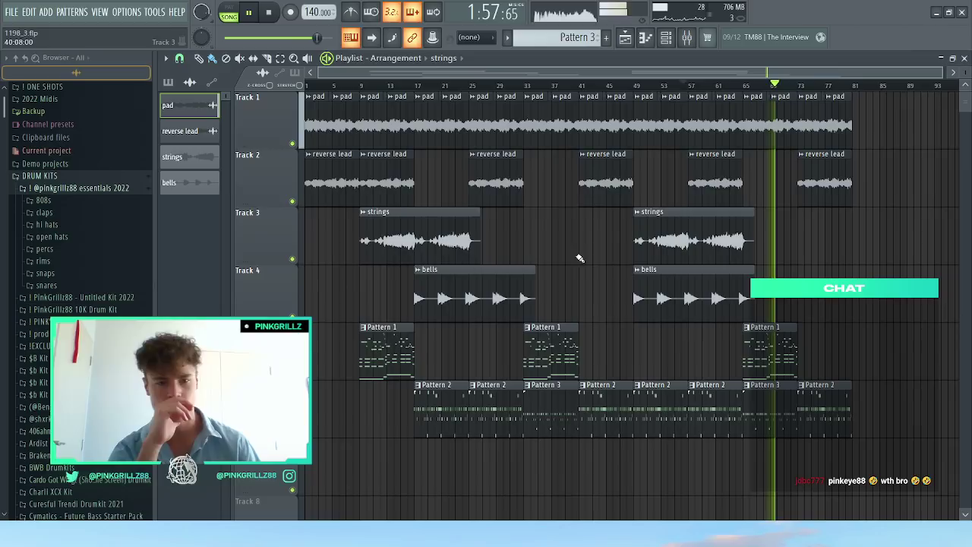
pyautogui.moveTo(847, 397); pyautogui.dragTo(635, 91)
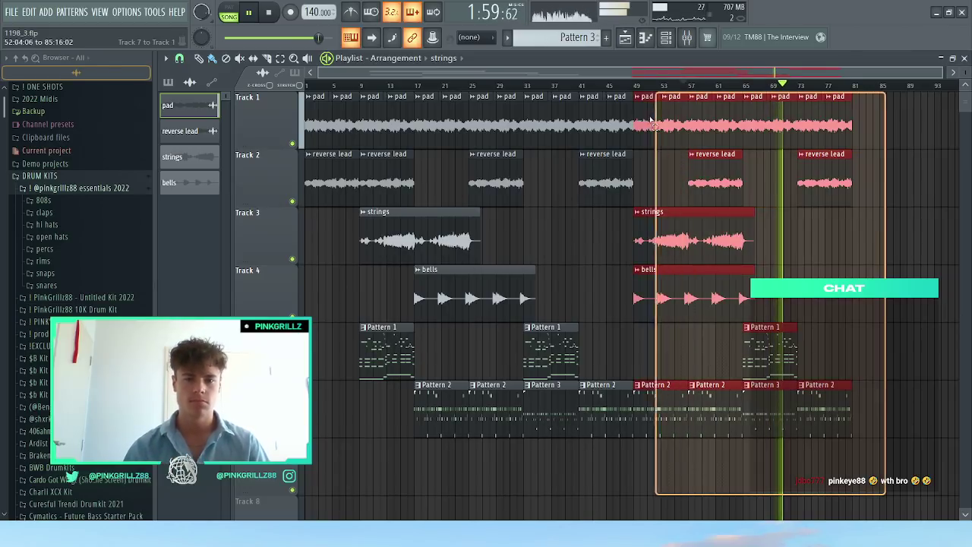
pyautogui.hotkey('ctrl', 'b')
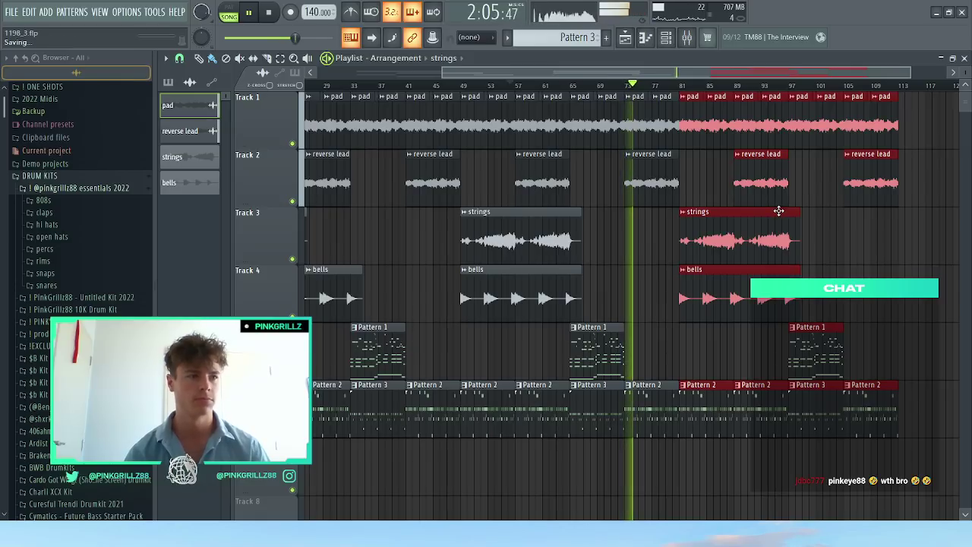
pyautogui.scroll(2, 775, 227)
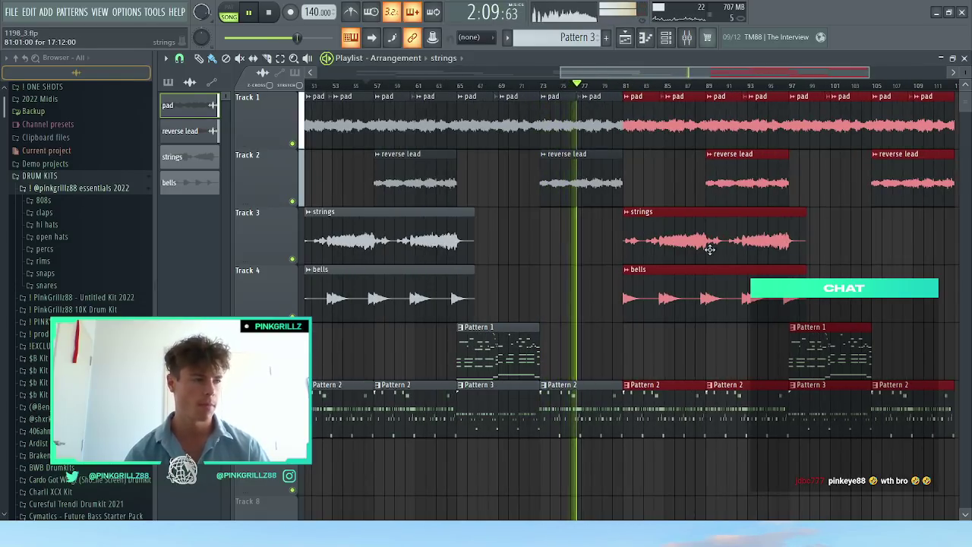
pyautogui.scroll(2, 724, 289)
pyautogui.scroll(-2, 723, 290)
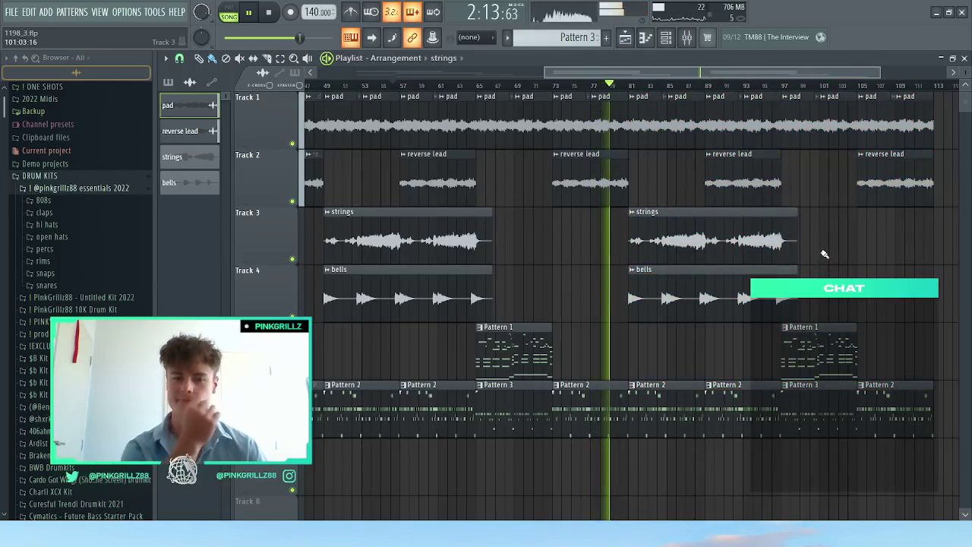
# Step: Replace the Pattern 2 clip at bar 81 with a Pattern 1 clip on Track 5
pyautogui.rightClick(659, 395)
pyautogui.click(539, 370)
pyautogui.click(658, 351)
pyautogui.moveTo(676, 349); pyautogui.dragTo(652, 350)
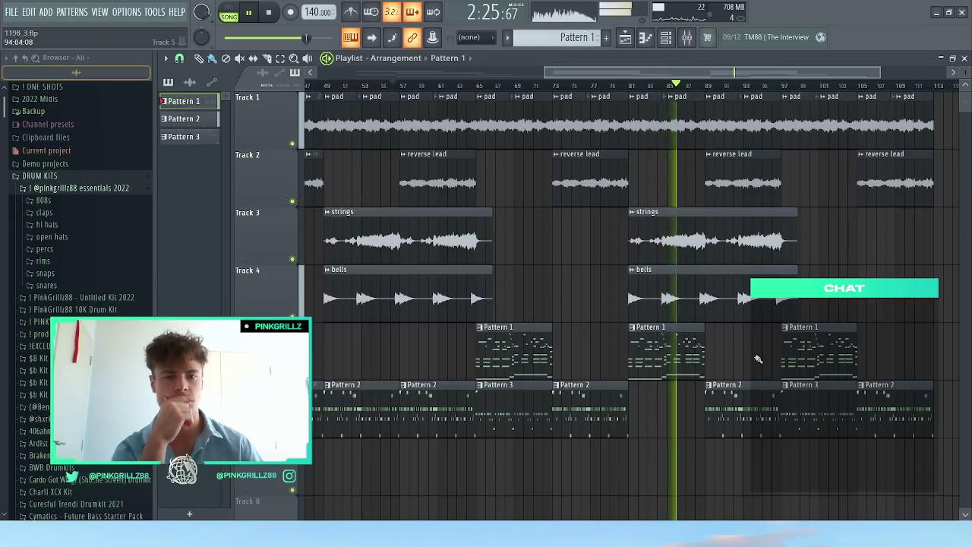
# Step: Duplicate the Pattern 1 clip from bar 81 to bar 89, and replace the Pattern 2 clip at bar 89 with Pattern 3
pyautogui.keyDown('ctrl'); pyautogui.click(666, 357); pyautogui.keyUp('ctrl')
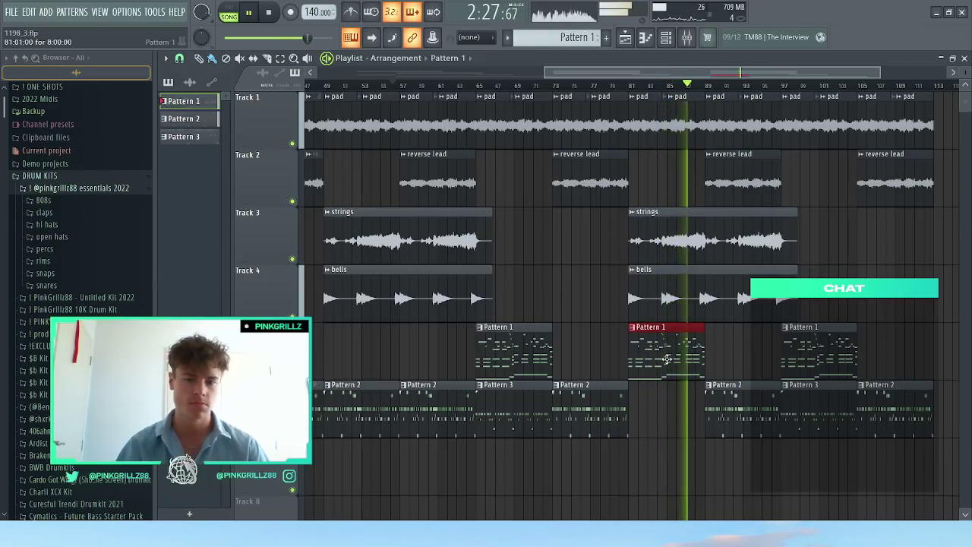
pyautogui.hotkey('ctrl', 'b')
pyautogui.rightClick(722, 407)
pyautogui.click(521, 407)
pyautogui.moveTo(698, 401); pyautogui.dragTo(716, 400)
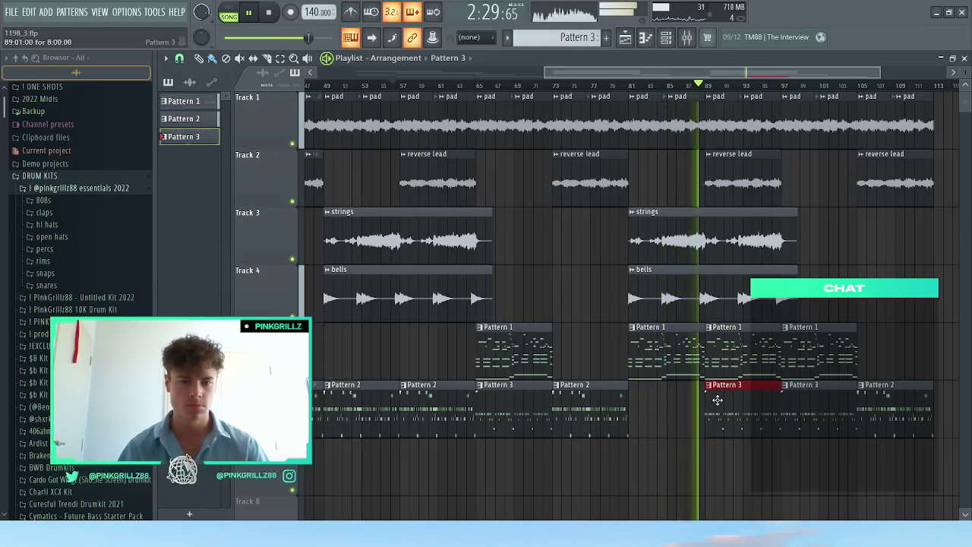
pyautogui.scroll(3, 717, 401)
pyautogui.scroll(-3, 770, 399)
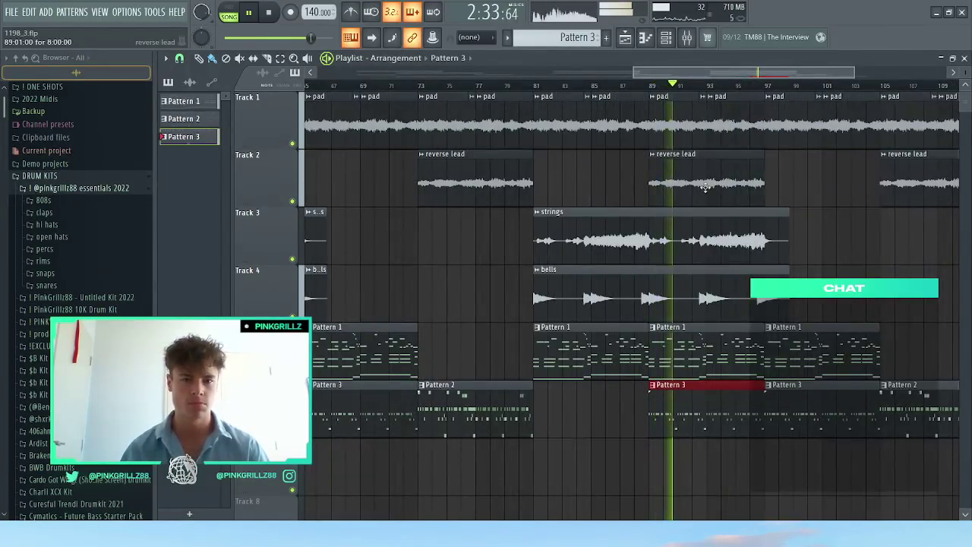
pyautogui.scroll(-3, 836, 311)
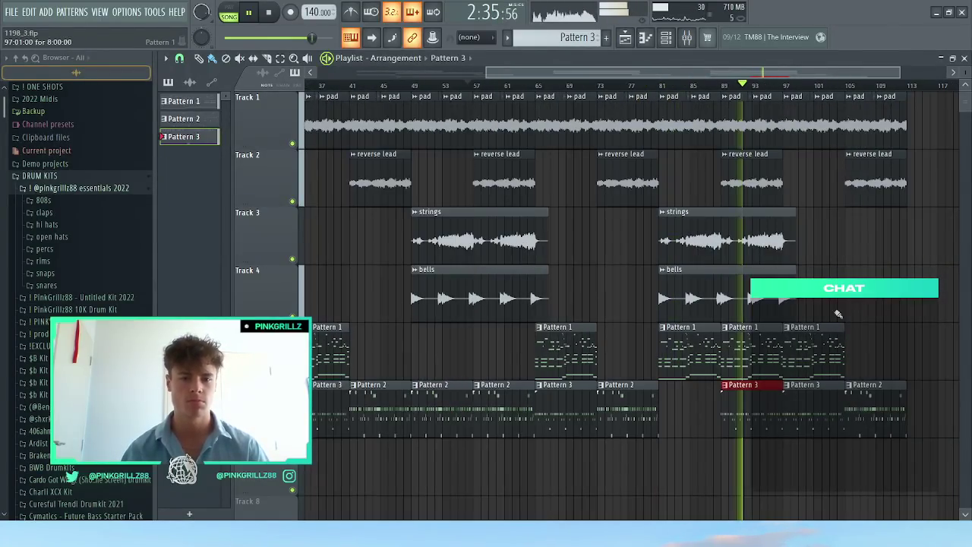
pyautogui.scroll(3, 837, 304)
pyautogui.scroll(-3, 835, 297)
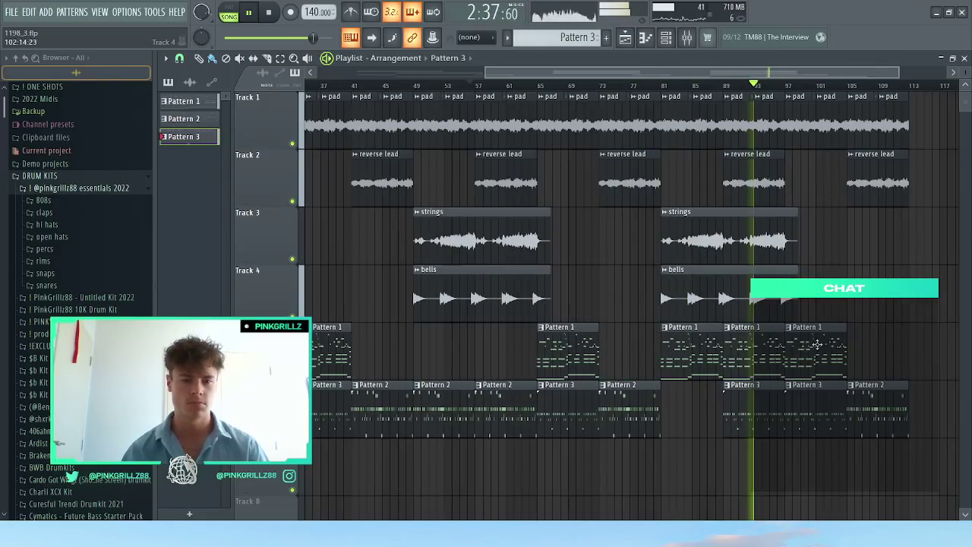
# Step: Delete the leftover clips after bar 97 on the pad, reverse lead, Pattern 1 and drum tracks
pyautogui.moveTo(834, 423); pyautogui.dragTo(925, 120)
pyautogui.press('Delete')
pyautogui.moveTo(803, 121); pyautogui.dragTo(818, 123)
pyautogui.press('Delete')
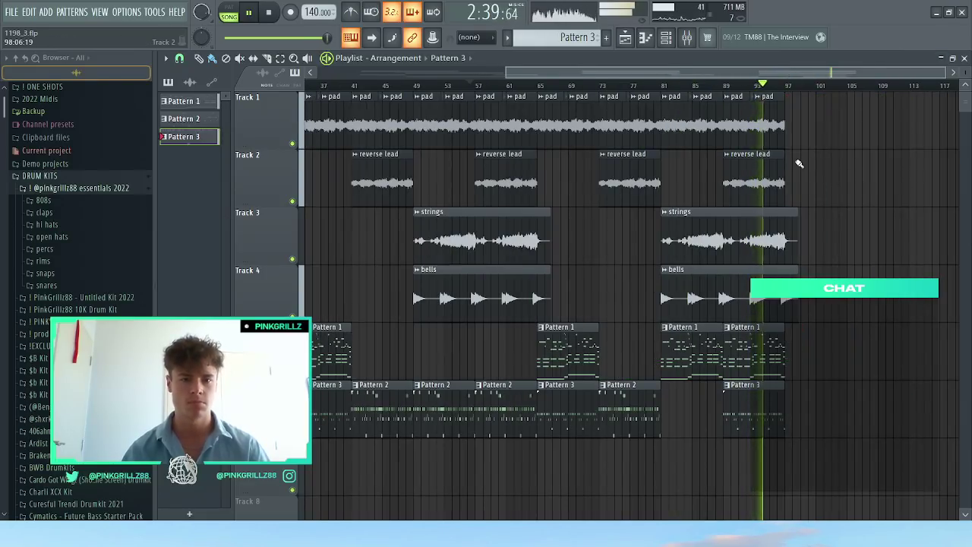
# Step: Duplicate the clips from bars 49–97 so the copy starts at bar 97, removing the copied bells and strings clips at bar 97
pyautogui.scroll(-3, 872, 338)
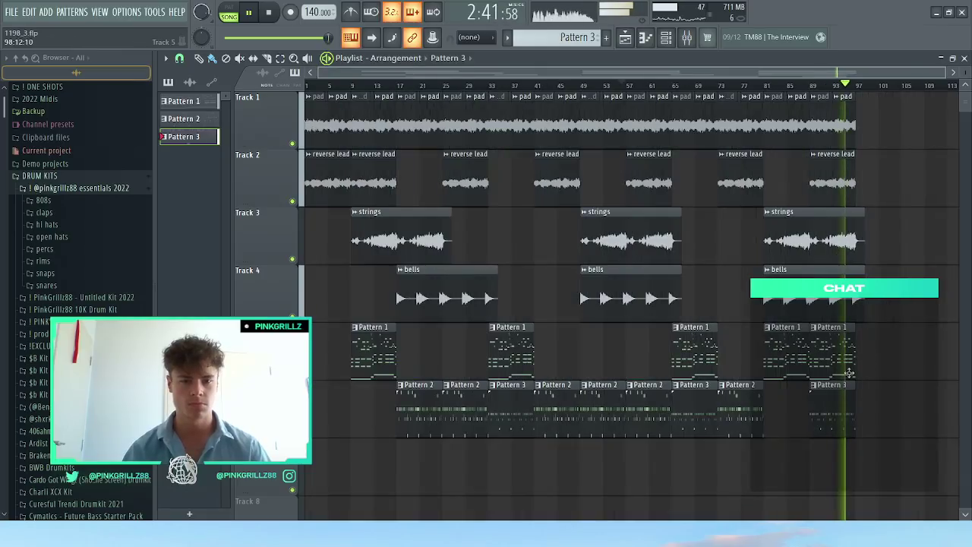
pyautogui.moveTo(900, 434); pyautogui.dragTo(590, 129)
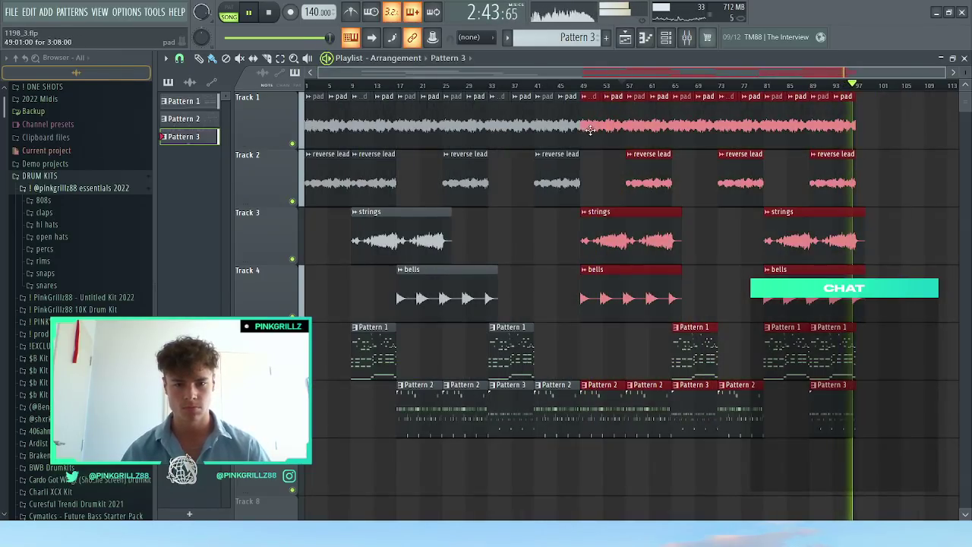
pyautogui.hotkey('ctrl', 'b')
pyautogui.rightClick(628, 303)
pyautogui.scroll(3, 630, 301)
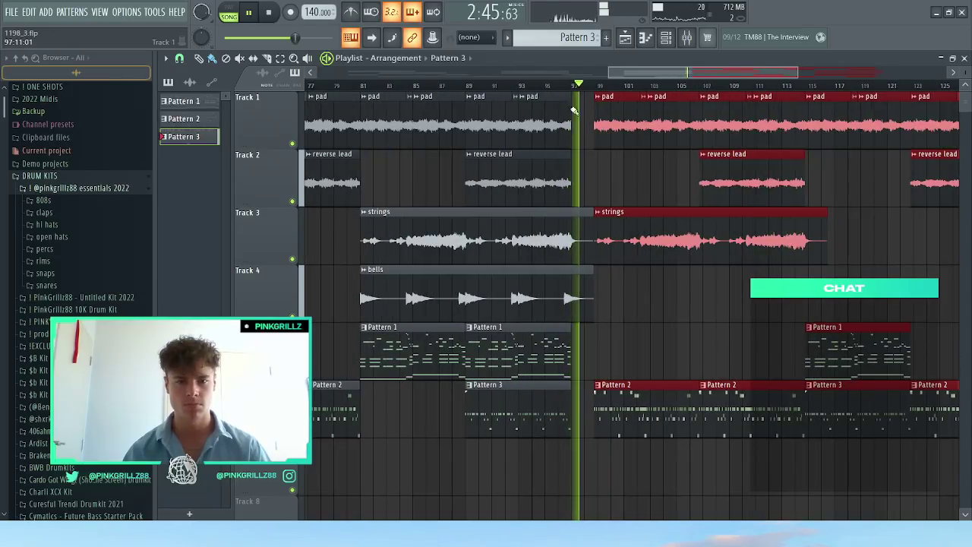
pyautogui.click(550, 87)
pyautogui.moveTo(601, 100); pyautogui.dragTo(579, 102)
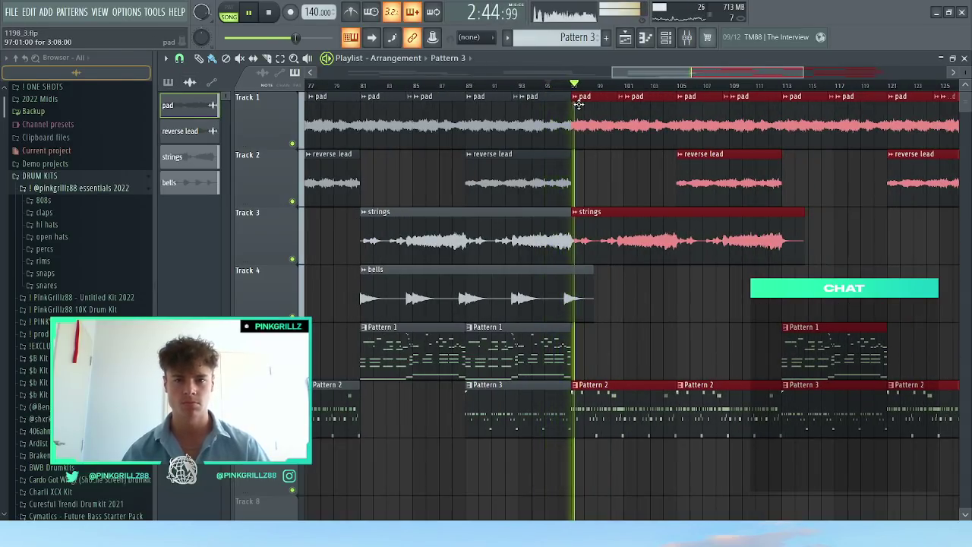
pyautogui.scroll(-2, 721, 125)
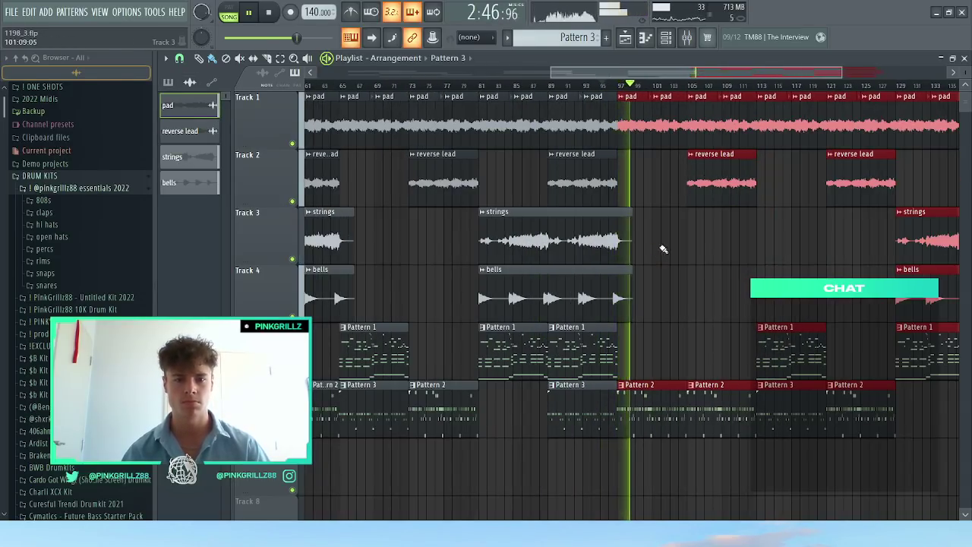
pyautogui.scroll(-3, 688, 237)
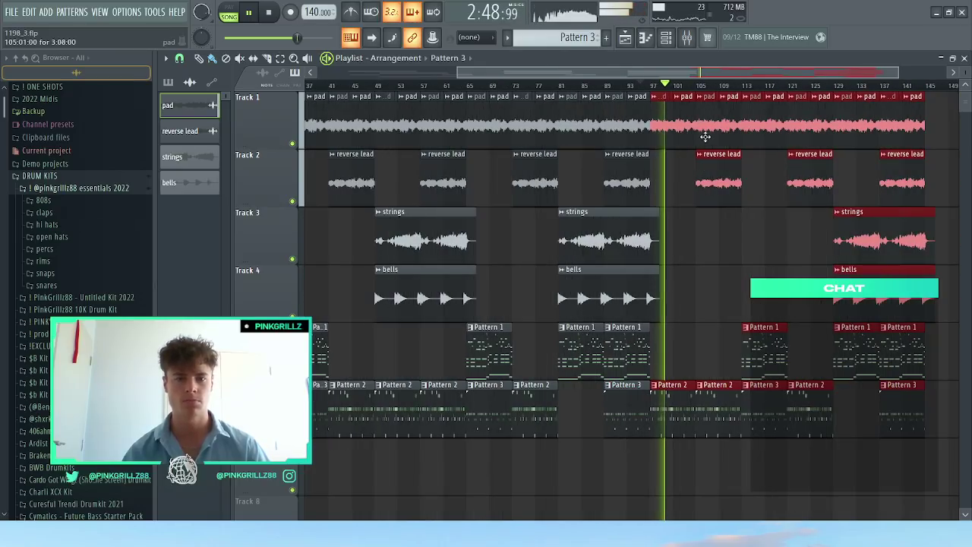
# Step: Delete all clips from bar 113 onward so the arrangement ends there, and save the project
pyautogui.keyDown('ctrl'); pyautogui.click(723, 219); pyautogui.keyUp('ctrl')
pyautogui.scroll(1, 723, 149)
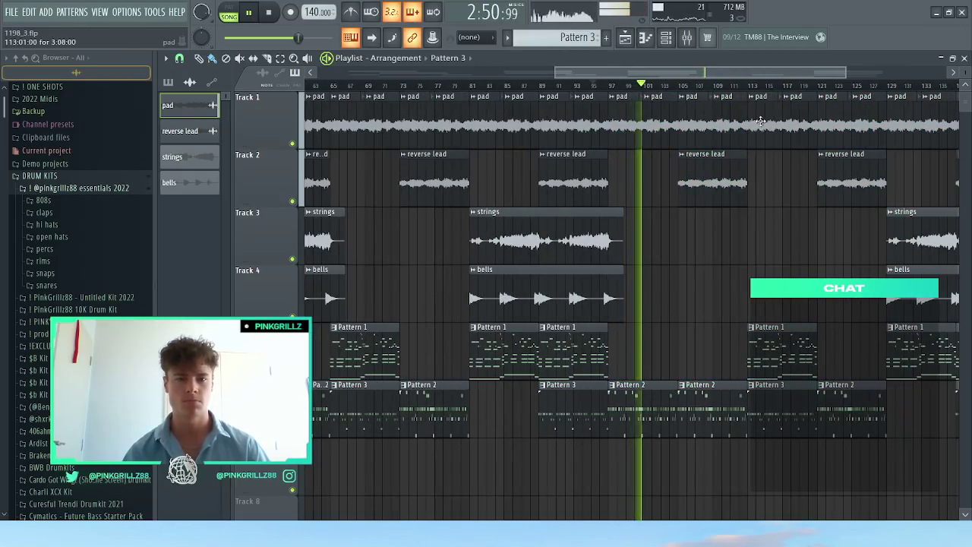
pyautogui.moveTo(761, 126); pyautogui.dragTo(958, 414)
pyautogui.press('Delete')
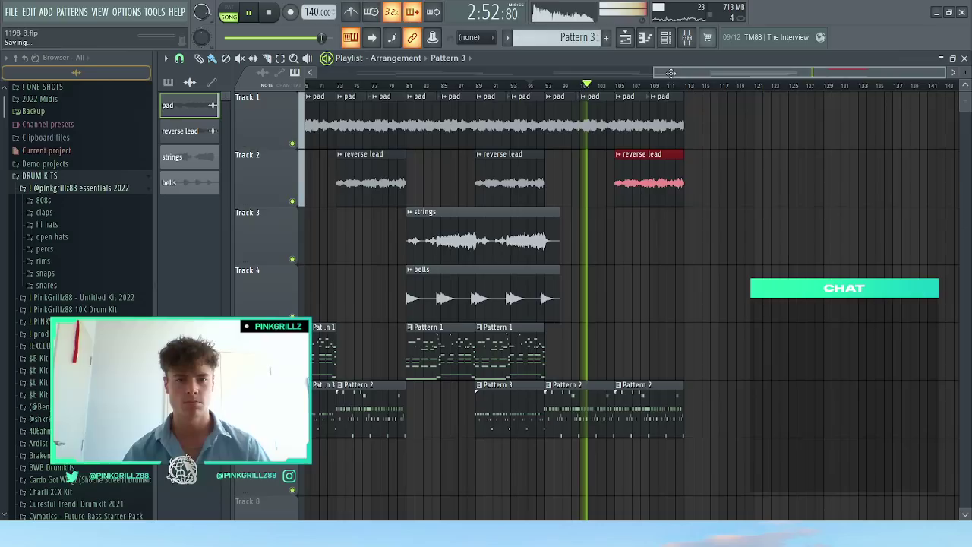
# Step: Create an automation clip for the master track's volume in the playlist
pyautogui.moveTo(718, 439); pyautogui.dragTo(587, 129)
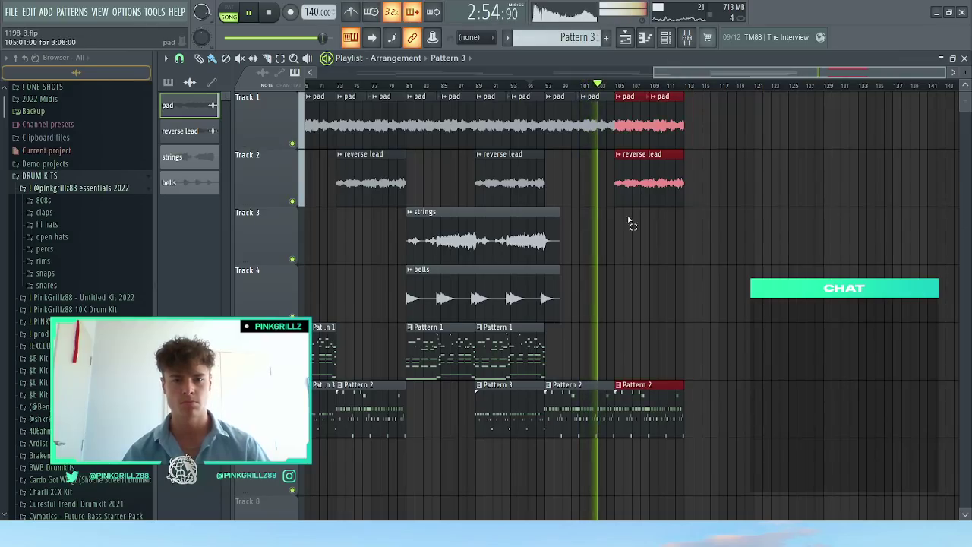
pyautogui.keyDown('ctrl'); pyautogui.click(629, 220); pyautogui.keyUp('ctrl')
pyautogui.click(687, 37)
pyautogui.rightClick(219, 350)
pyautogui.click(249, 471)
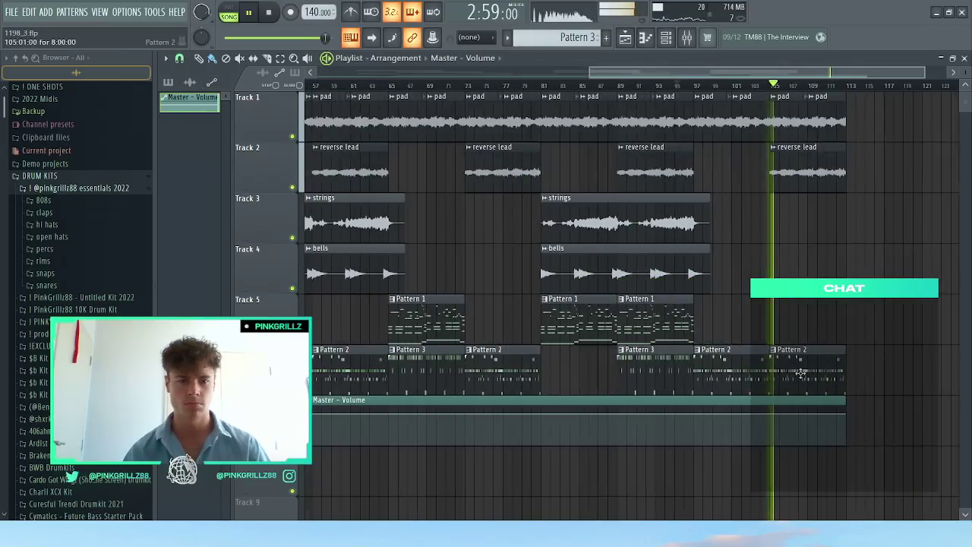
# Step: Shape the Master – Volume automation into a fade-out from bar 105 to the end at bar 113
pyautogui.scroll(3, 802, 373)
pyautogui.rightClick(727, 415)
pyautogui.moveTo(900, 414); pyautogui.dragTo(906, 447)
pyautogui.scroll(-4, 817, 416)
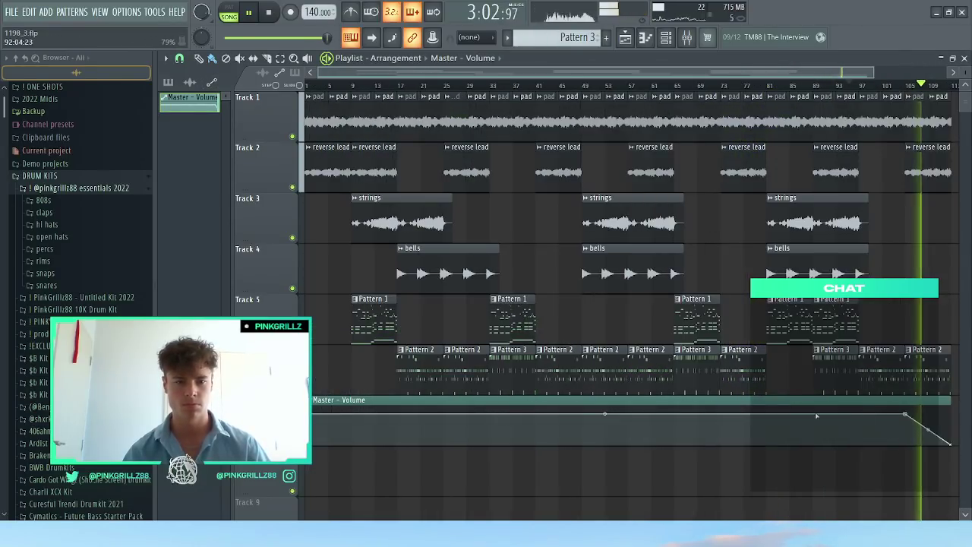
# Step: Play back the arrangement from its start and from bar 81 to check the section transitions
pyautogui.scroll(-1, 817, 416)
pyautogui.click(382, 86)
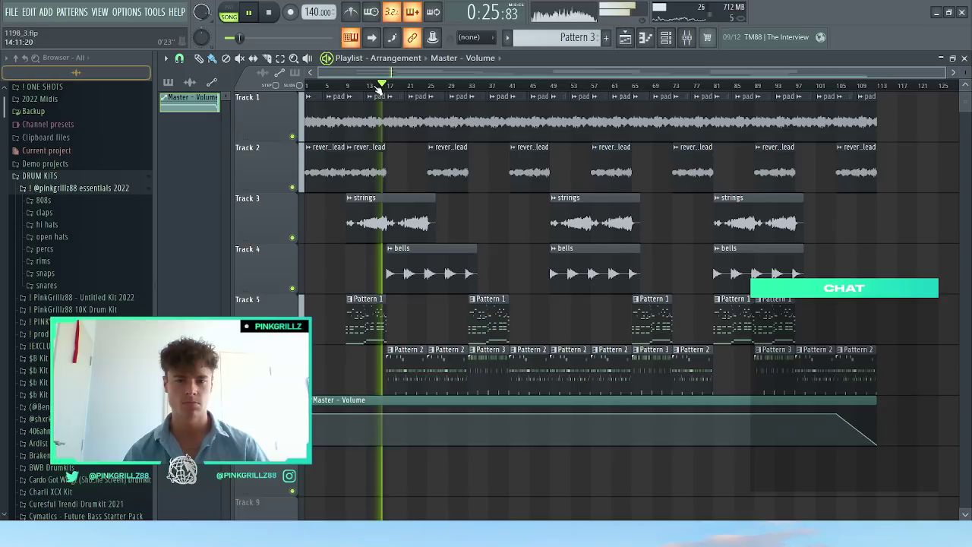
pyautogui.click(307, 86)
pyautogui.click(437, 215)
pyautogui.click(484, 268)
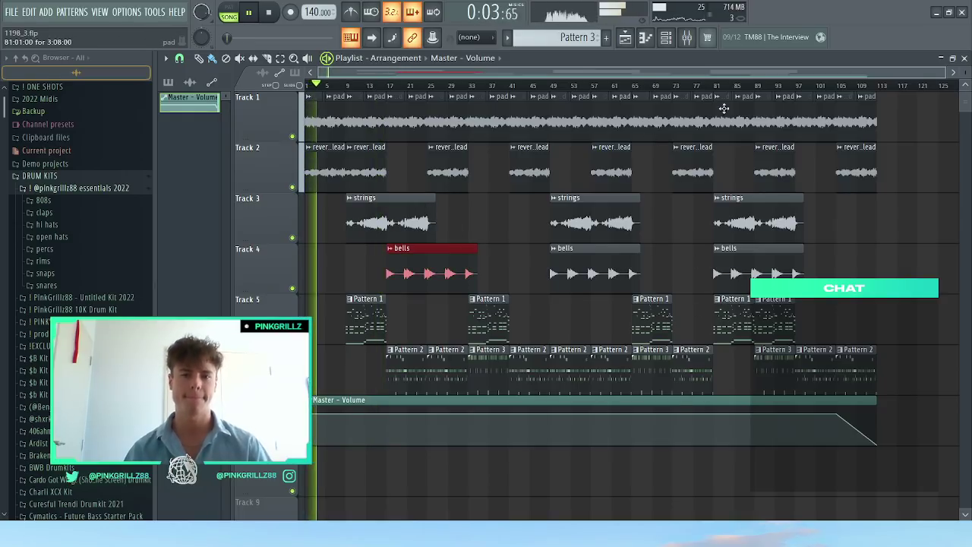
pyautogui.click(715, 86)
pyautogui.scroll(3, 715, 85)
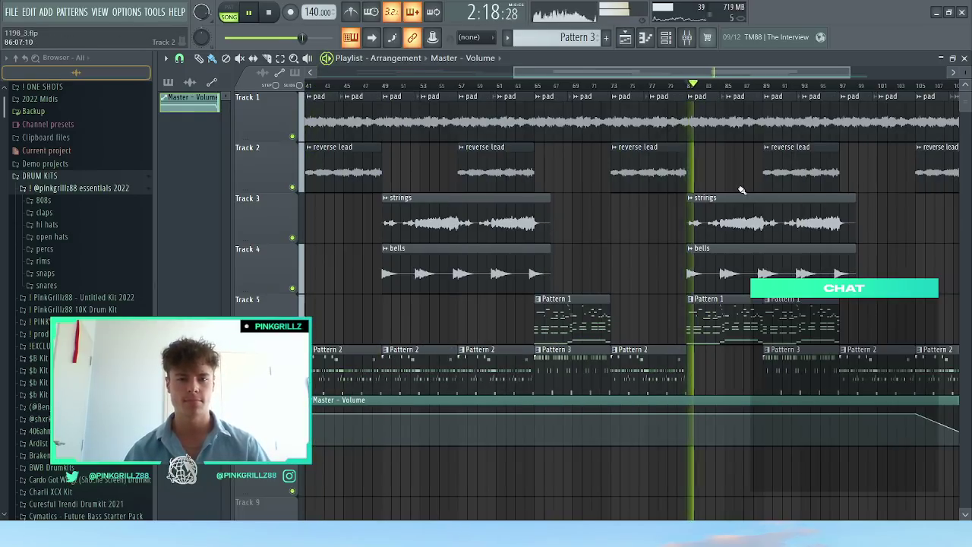
pyautogui.scroll(-3, 742, 190)
pyautogui.scroll(1, 736, 180)
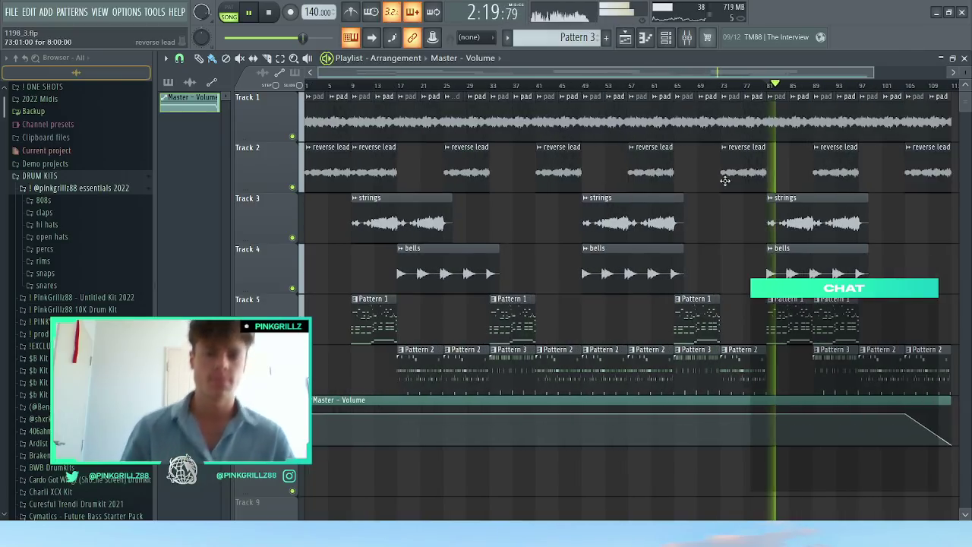
pyautogui.click(308, 86)
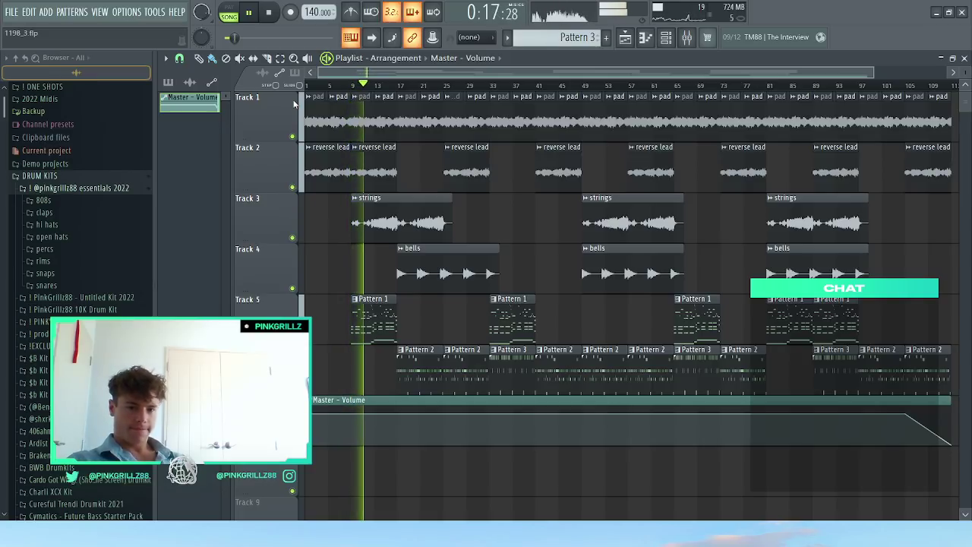
# Step: Move the bells clip from bar 17 to bar 9 under the strings clip, and audition around bars 13 and 97
pyautogui.moveTo(429, 282); pyautogui.dragTo(378, 266)
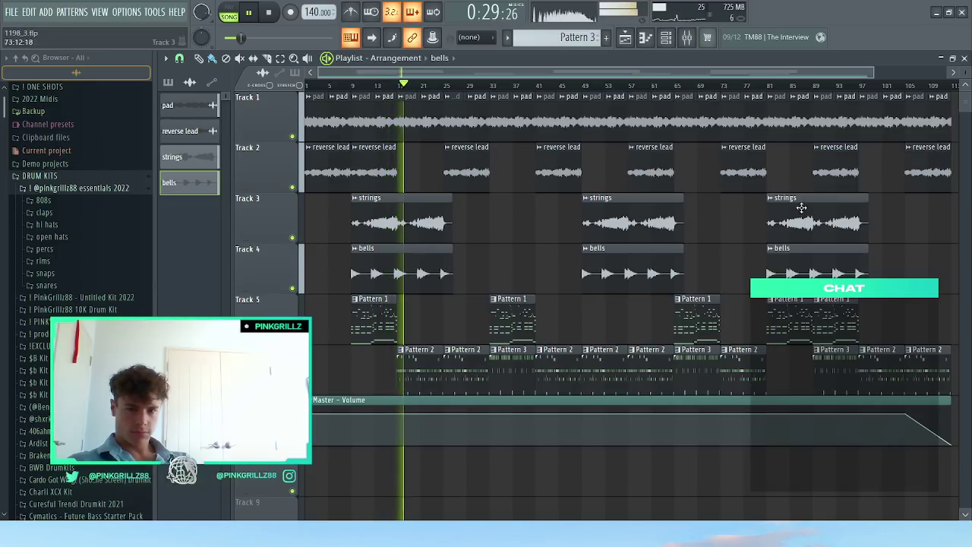
pyautogui.press('space')
pyautogui.click(374, 85)
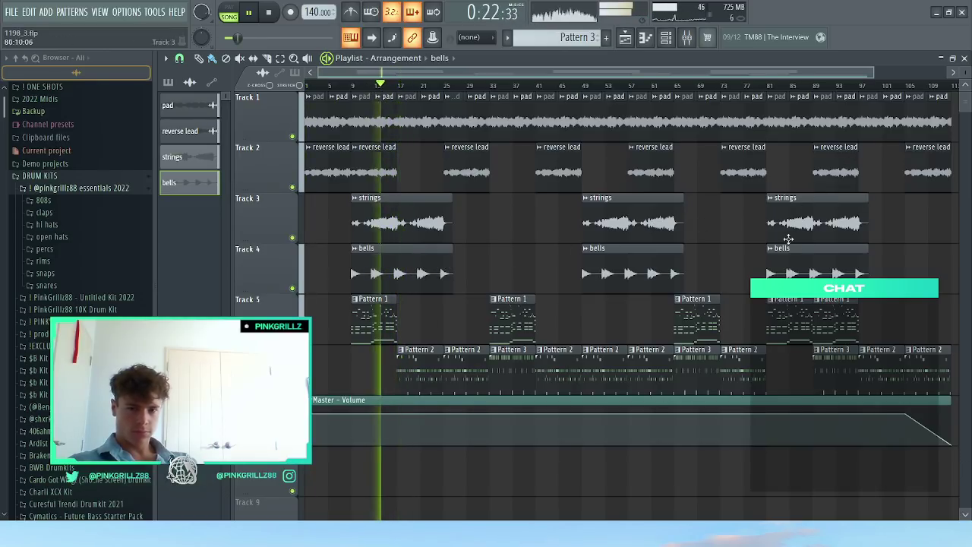
pyautogui.scroll(4, 805, 231)
pyautogui.scroll(-2, 923, 190)
pyautogui.scroll(3, 888, 170)
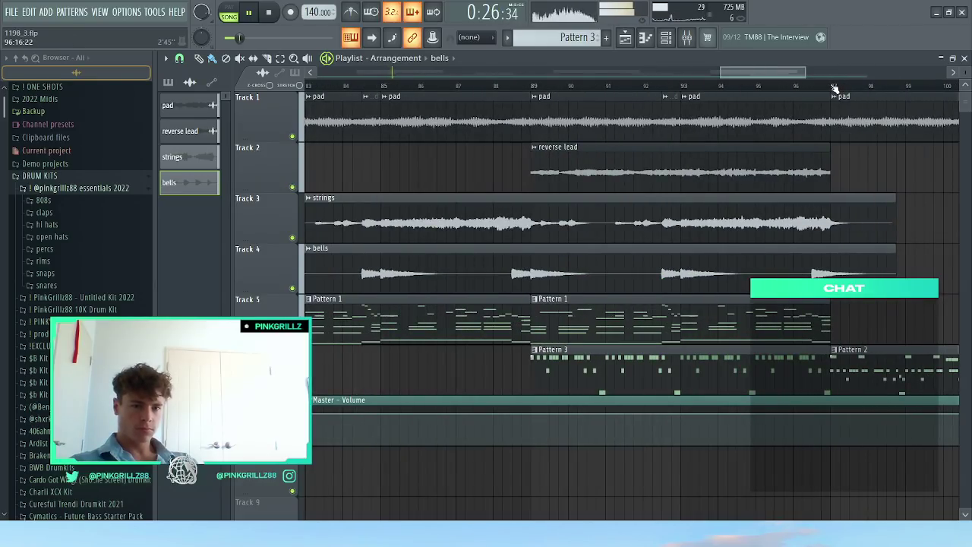
pyautogui.scroll(-5, 783, 191)
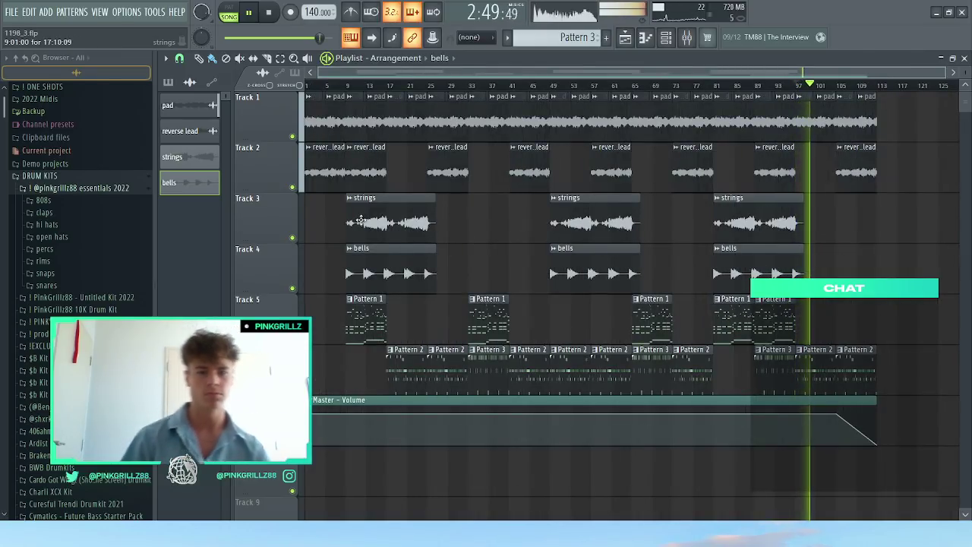
# Step: Shorten the strings and bells clips at bar 9 together so they end around bar 17
pyautogui.scroll(4, 410, 262)
pyautogui.moveTo(472, 208); pyautogui.dragTo(520, 262)
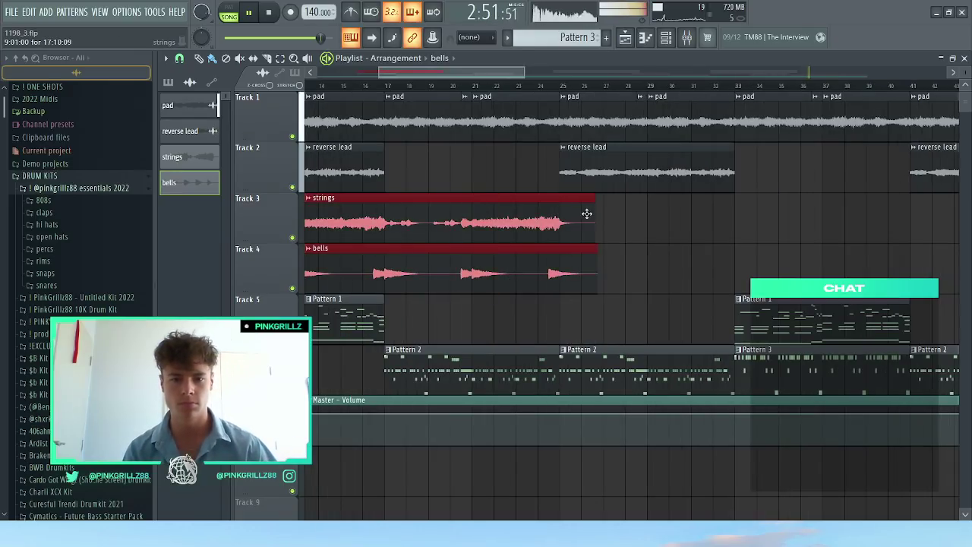
pyautogui.moveTo(555, 214); pyautogui.dragTo(388, 231)
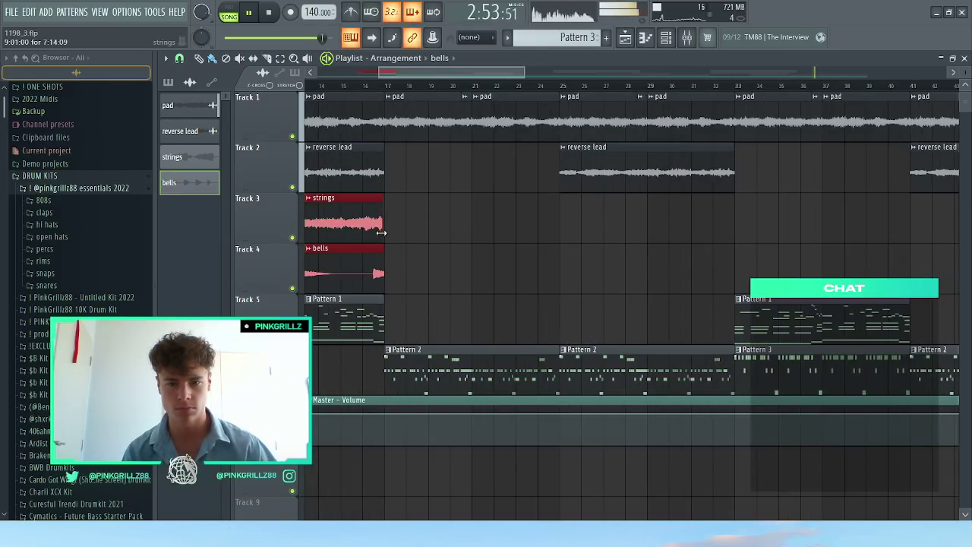
pyautogui.scroll(-1, 382, 232)
# Step: Extend the first strings clip slightly past bar 17 and slice off the excess exactly at bar 17
pyautogui.click(394, 220)
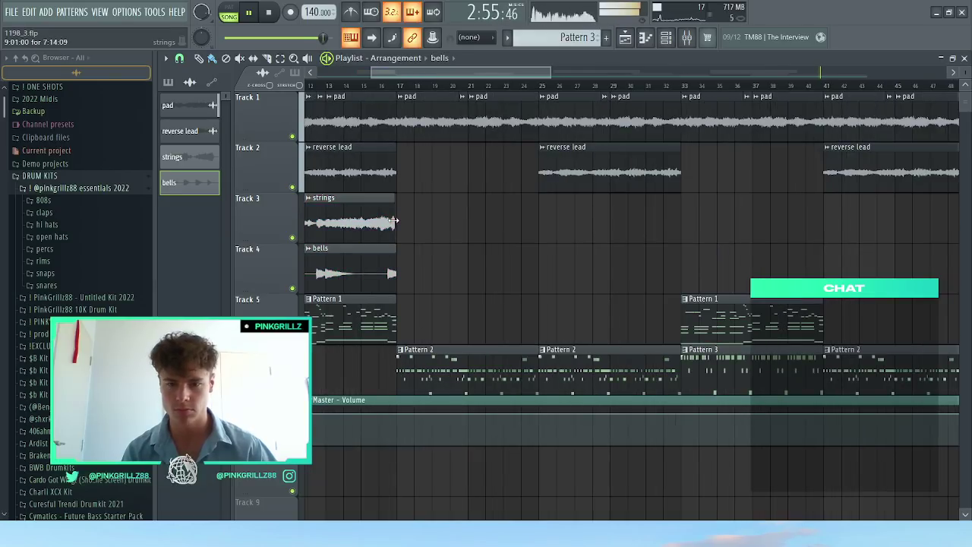
pyautogui.scroll(3, 400, 221)
pyautogui.hscroll(-1, 358, 86)
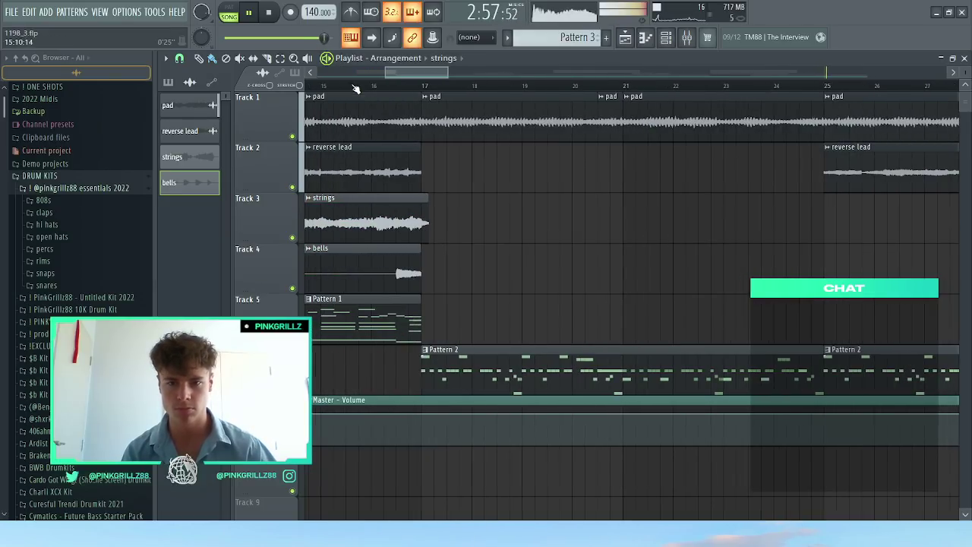
pyautogui.click(367, 86)
pyautogui.scroll(-1, 410, 213)
pyautogui.scroll(1, 425, 231)
pyautogui.press('c')
pyautogui.click(421, 219)
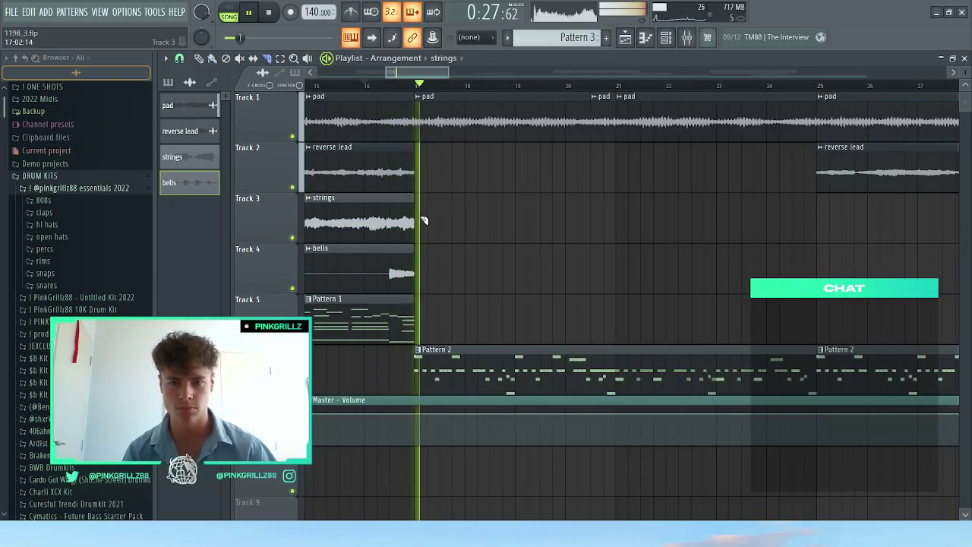
pyautogui.scroll(-6, 426, 222)
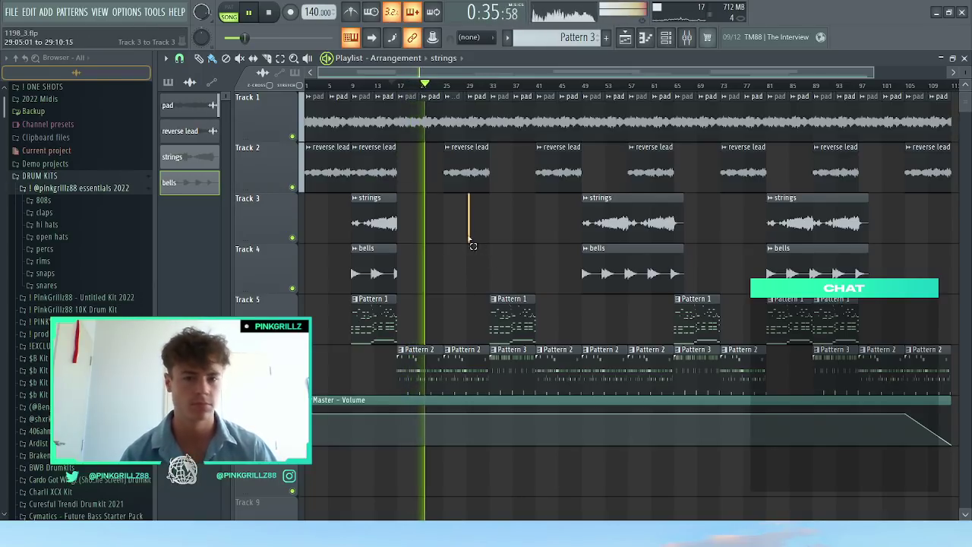
pyautogui.scroll(1, 536, 221)
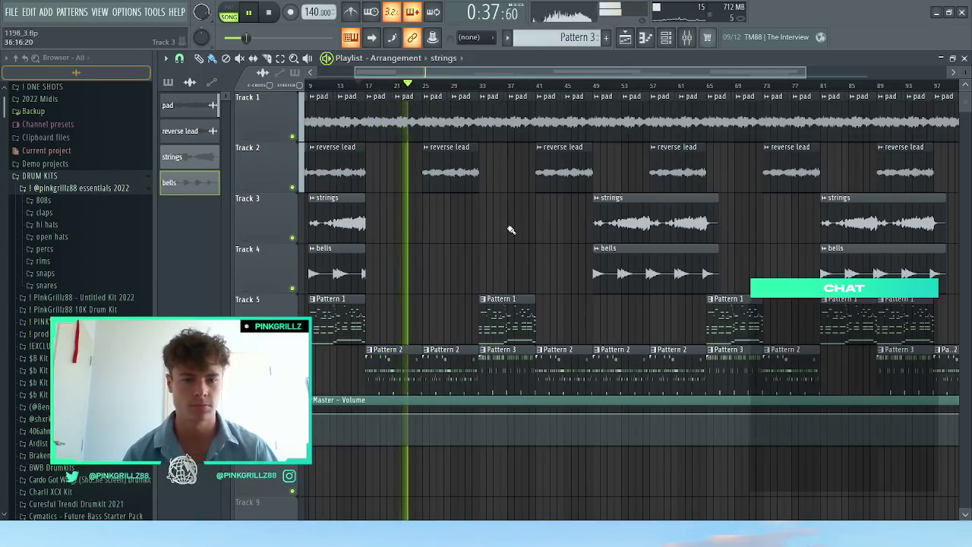
pyautogui.scroll(-1, 510, 228)
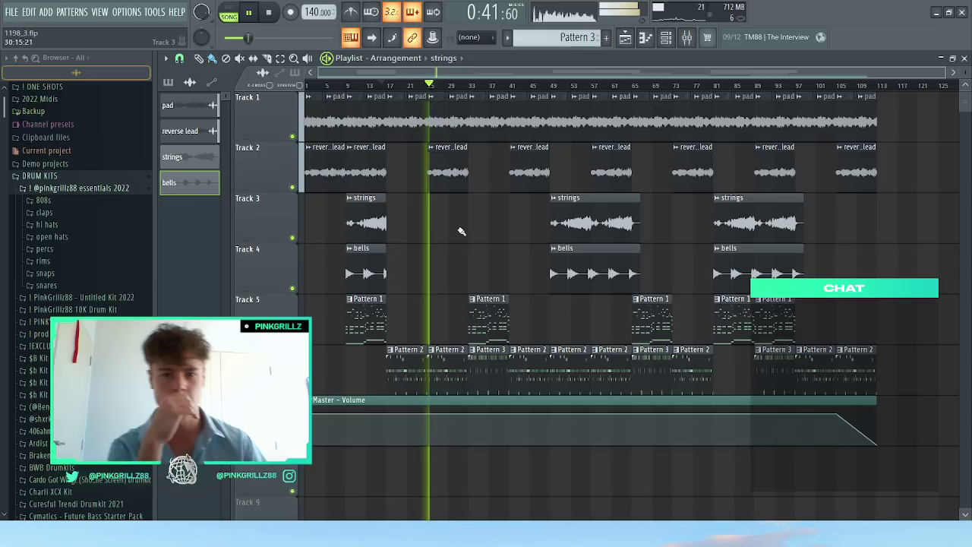
pyautogui.doubleClick(474, 185)
pyautogui.press('Escape')
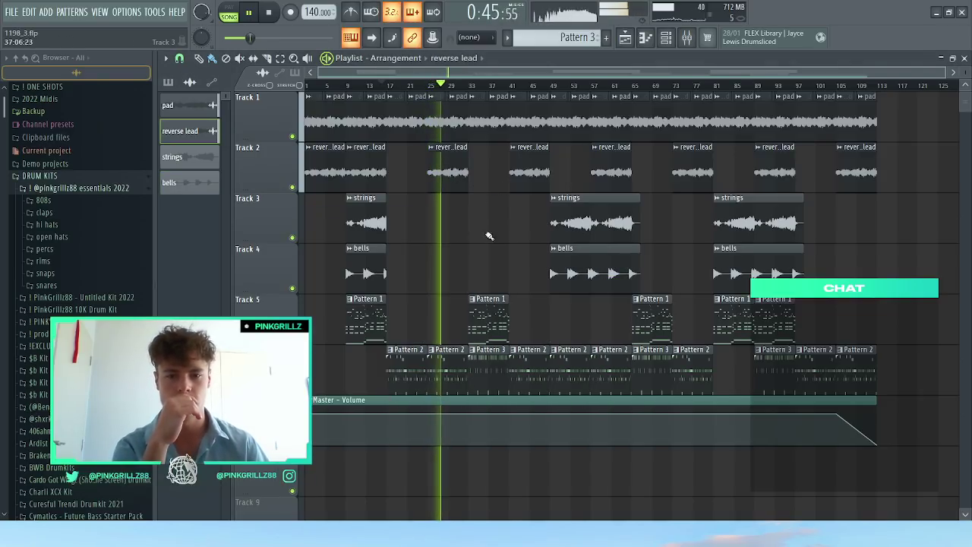
# Step: Add the "sensational transistion fx" sample from the PinkGrillz88 Untitled Kit's fx folder to Track 8 at bar 16
pyautogui.click(43, 190)
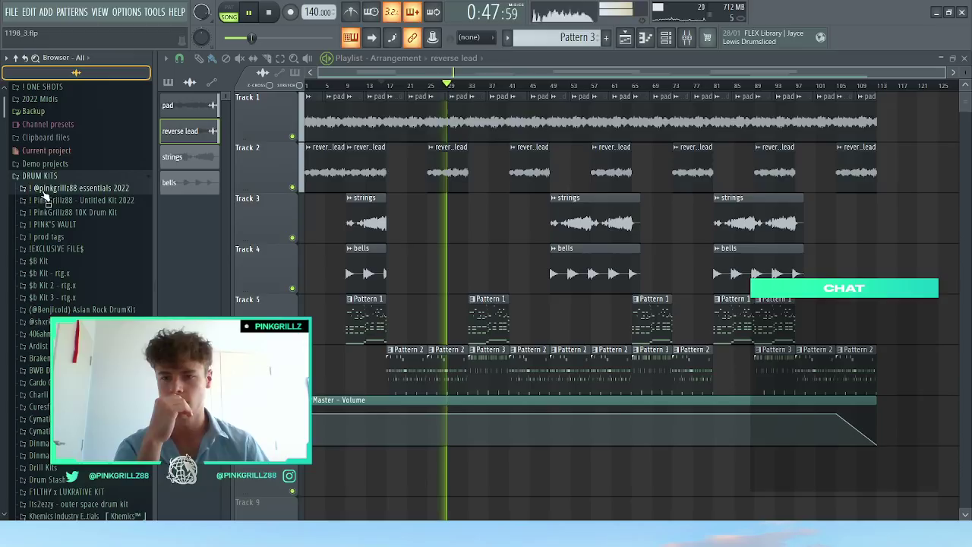
pyautogui.click(45, 200)
pyautogui.click(40, 237)
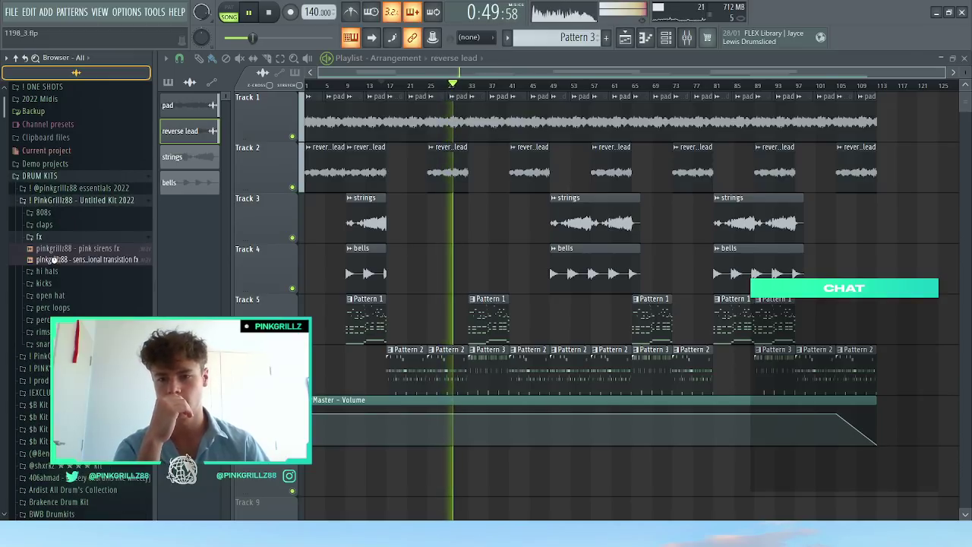
pyautogui.moveTo(76, 259); pyautogui.dragTo(475, 474)
pyautogui.scroll(3, 372, 463)
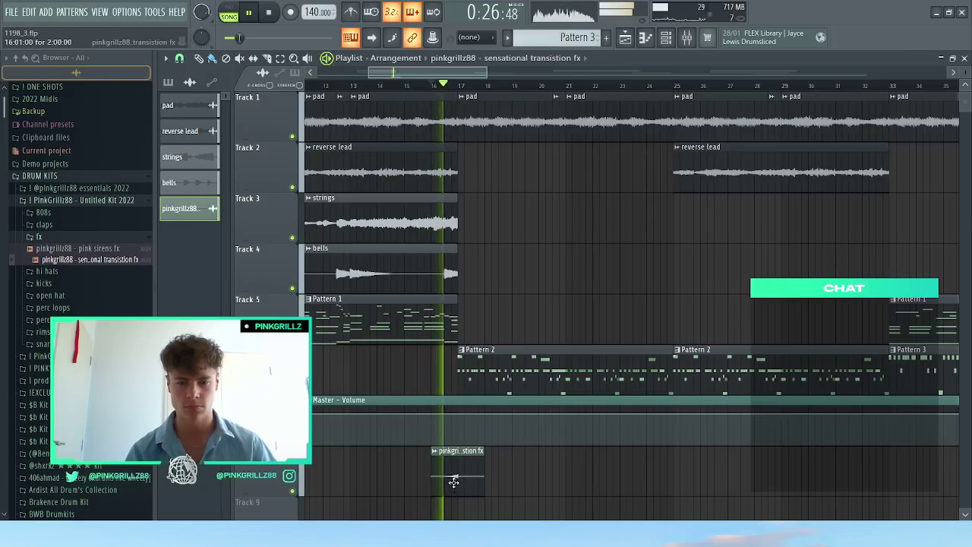
# Step: Play the transition effect in context around bar 16 and check its audio clip settings
pyautogui.press('space')
pyautogui.press('space')
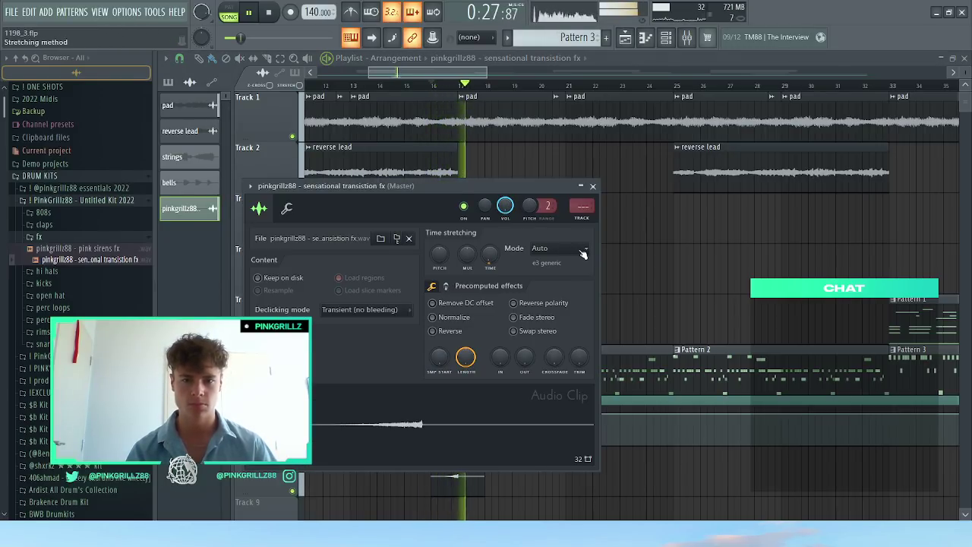
pyautogui.press('space')
pyautogui.press('space')
pyautogui.click(594, 186)
pyautogui.press('space')
pyautogui.click(66, 239)
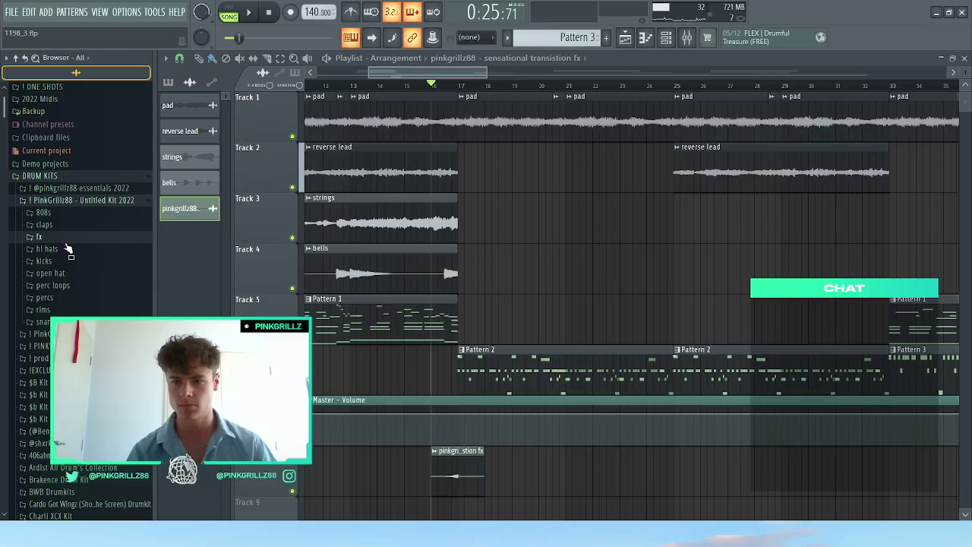
# Step: Add the "pink's white noise riser" sample from the PinkGrillz88 10K Drum Kit's fx folder to Track 9 at bar 16
pyautogui.click(69, 202)
pyautogui.click(72, 211)
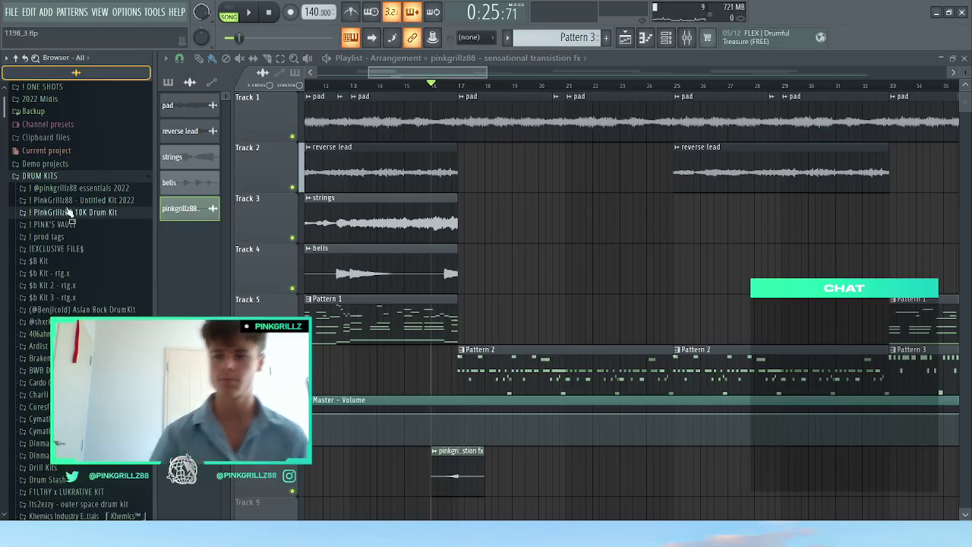
pyautogui.click(59, 261)
pyautogui.click(52, 263)
pyautogui.click(52, 262)
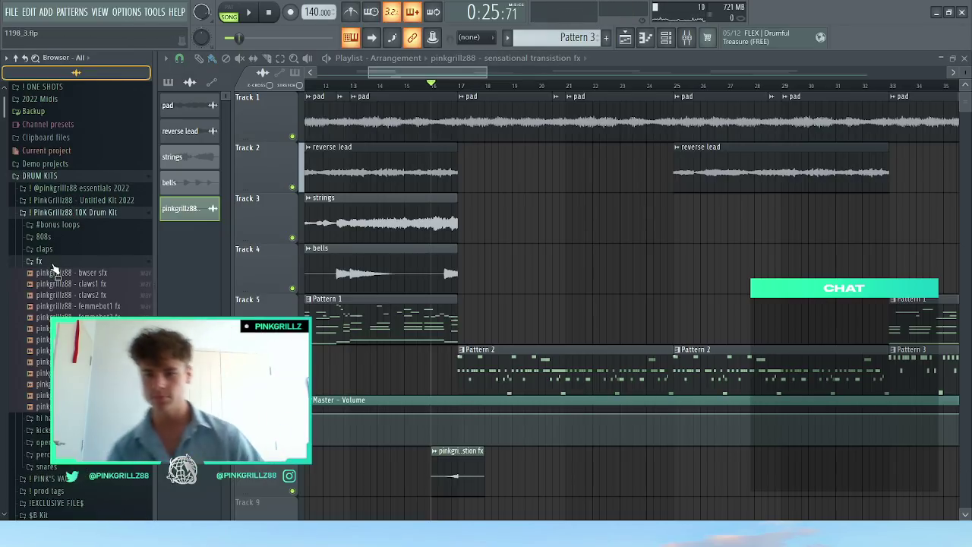
pyautogui.click(52, 263)
pyautogui.click(52, 264)
pyautogui.click(53, 264)
pyautogui.click(53, 263)
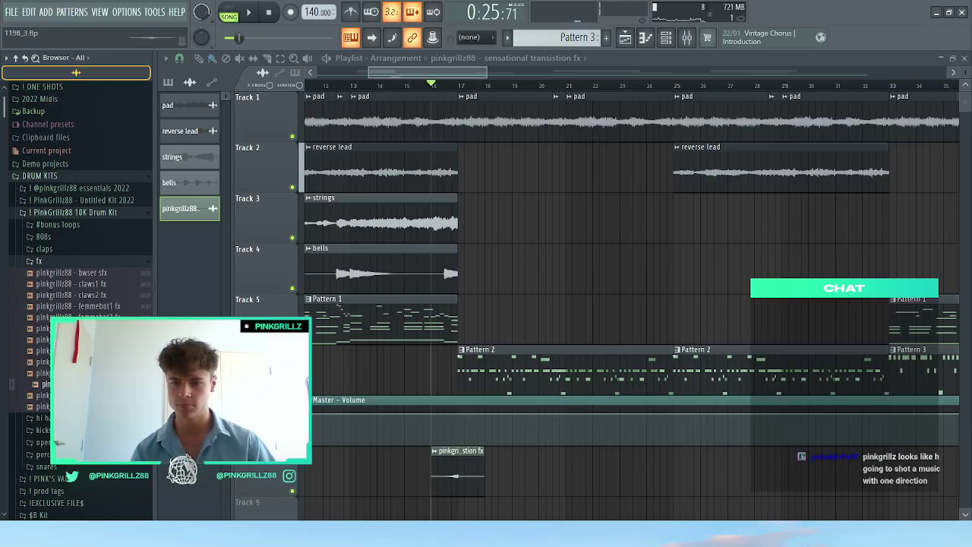
pyautogui.moveTo(76, 384); pyautogui.dragTo(430, 486)
# Step: Play the white noise riser in context and set its channel volume to 86%
pyautogui.press('space')
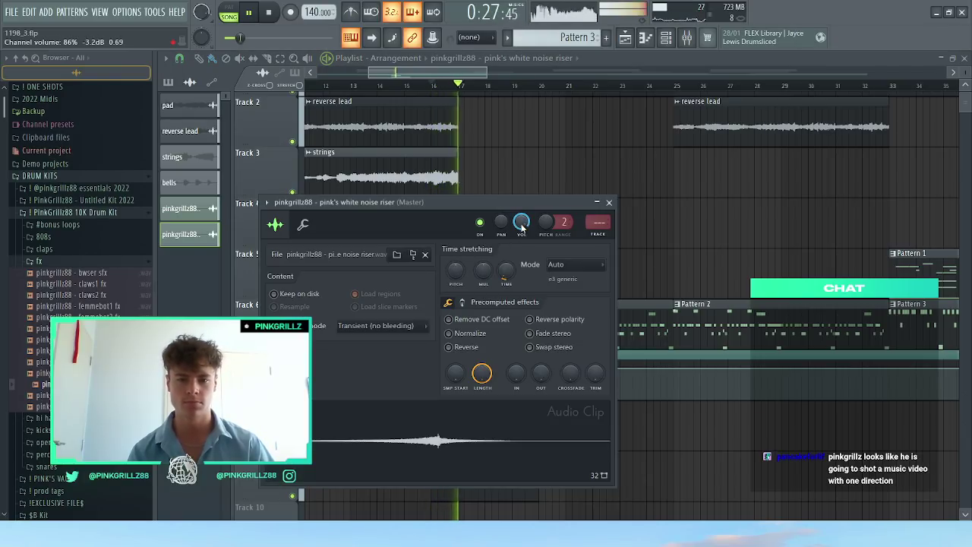
pyautogui.press('space')
pyautogui.press('space')
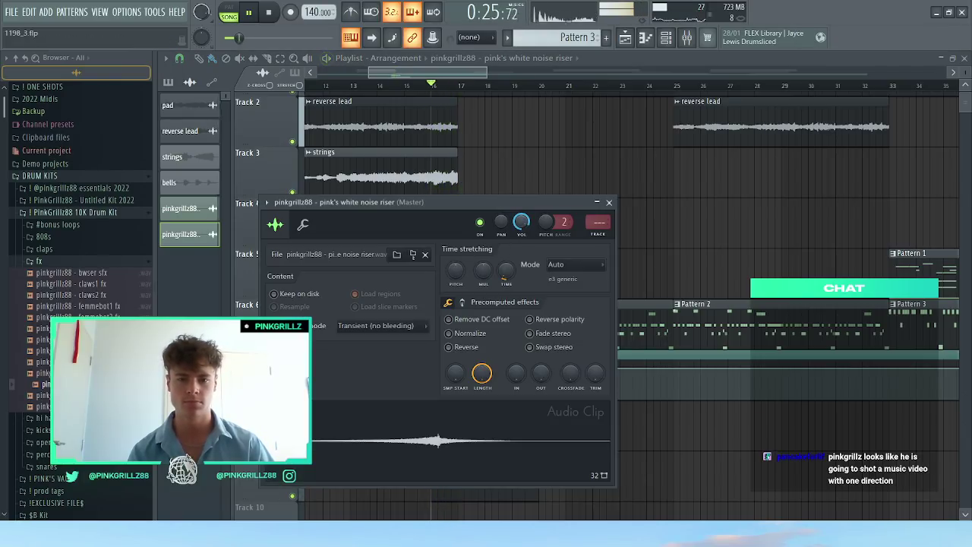
pyautogui.rightClick(640, 447)
pyautogui.press('space')
pyautogui.press('space')
# Step: Move the white noise riser on Track 9 to start at bar 15 and compare it with and without the transition effect
pyautogui.moveTo(486, 469); pyautogui.dragTo(436, 476)
pyautogui.press('space')
pyautogui.hotkey('ctrl', 'z')
pyautogui.hotkey('ctrl', 'alt', 'z')
pyautogui.press('space')
pyautogui.press('space')
pyautogui.press('space')
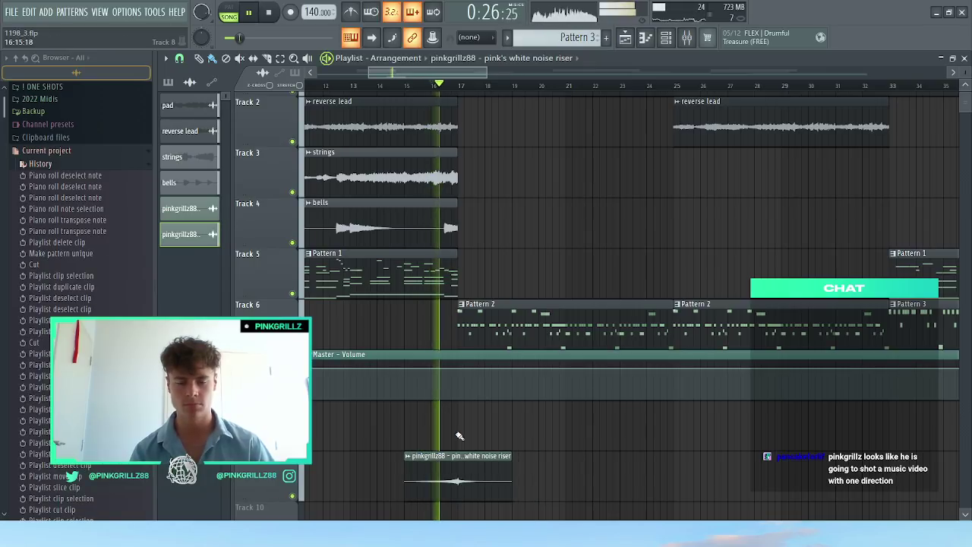
pyautogui.press('space')
pyautogui.press('space')
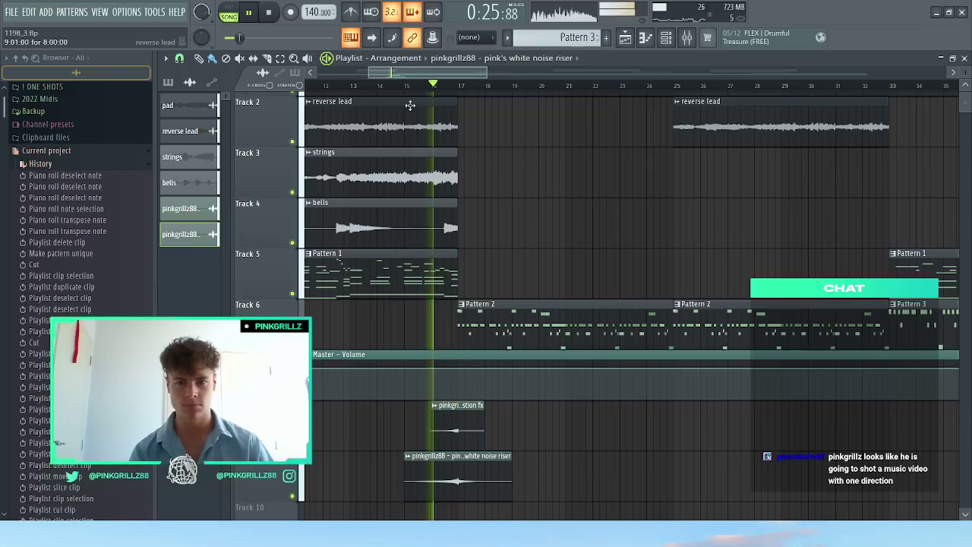
# Step: Play from around bar 15 and set the white noise riser's channel volume to 61%
pyautogui.click(411, 85)
pyautogui.doubleClick(476, 481)
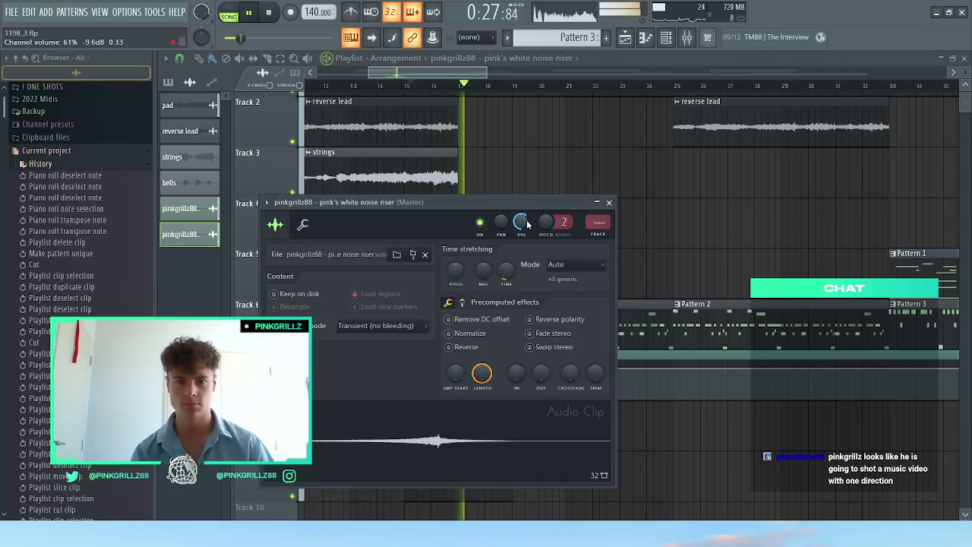
pyautogui.rightClick(690, 410)
pyautogui.press('space')
pyautogui.press('space')
# Step: Temporarily remove the transition effect clip, try the riser's channel volume at 66%, and restore the clip
pyautogui.rightClick(438, 428)
pyautogui.doubleClick(445, 457)
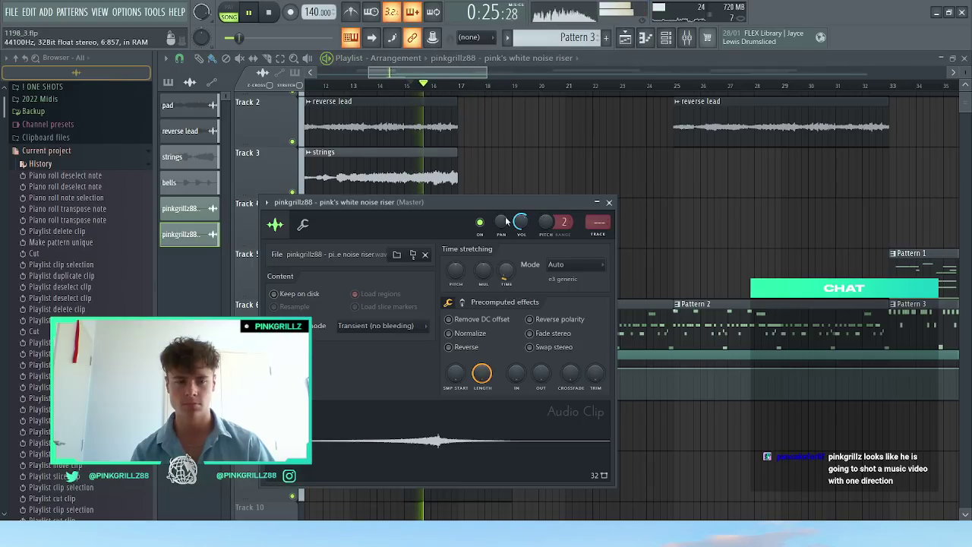
pyautogui.moveTo(520, 222); pyautogui.dragTo(520, 229)
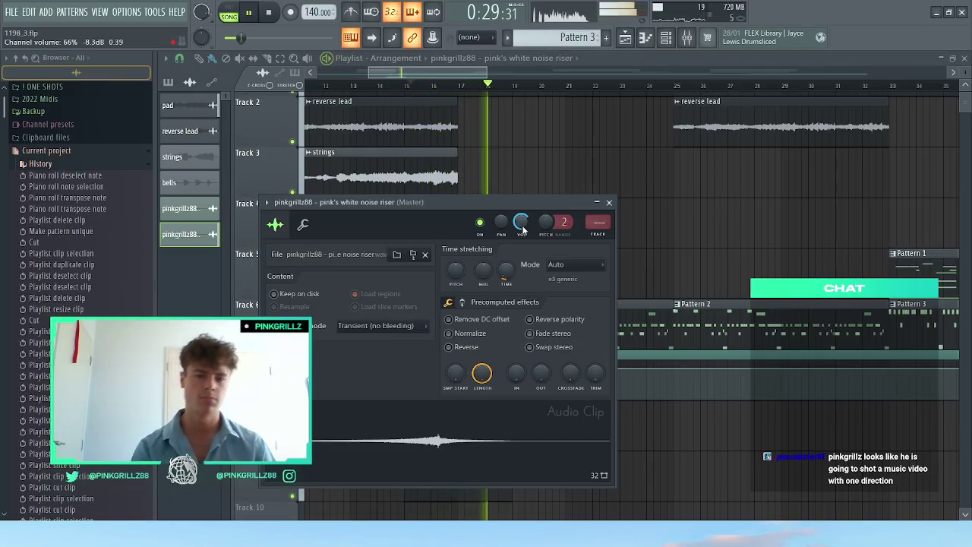
pyautogui.rightClick(642, 414)
pyautogui.press('space')
pyautogui.press('space')
pyautogui.hotkey('ctrl', 'z')
# Step: Balance the two effects, setting the sensational transition fx channel volume to 75% and the white noise riser's to 56%
pyautogui.doubleClick(452, 460)
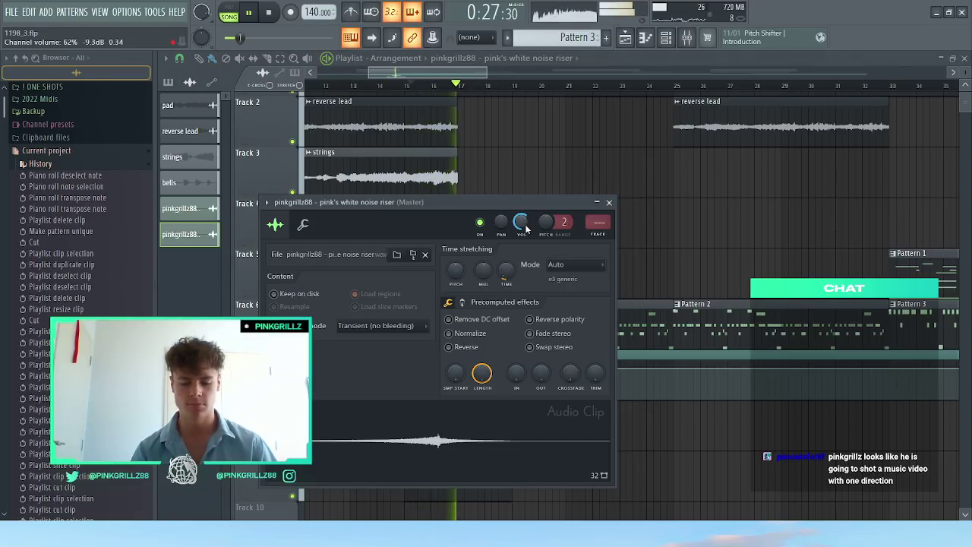
pyautogui.press('Escape')
pyautogui.press('space')
pyautogui.press('space')
pyautogui.doubleClick(479, 404)
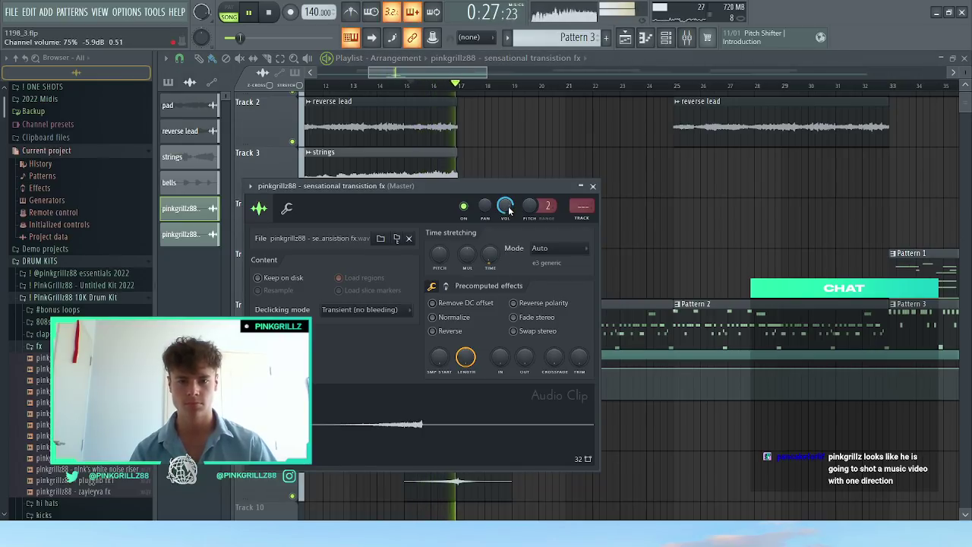
pyautogui.rightClick(605, 405)
pyautogui.click(468, 478)
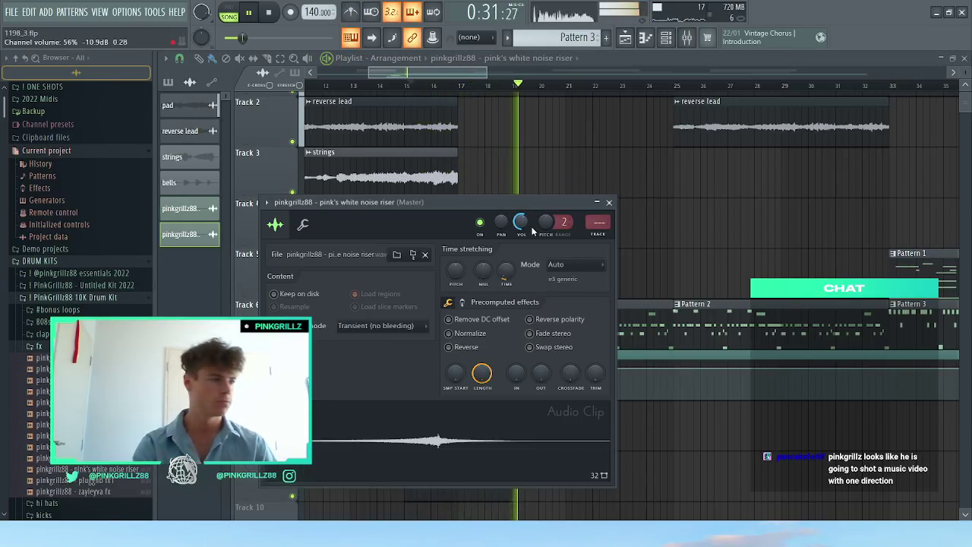
# Step: Route the transition fx and white noise riser channels to mixer insert 14 and close the open windows
pyautogui.press('F9')
pyautogui.click(666, 41)
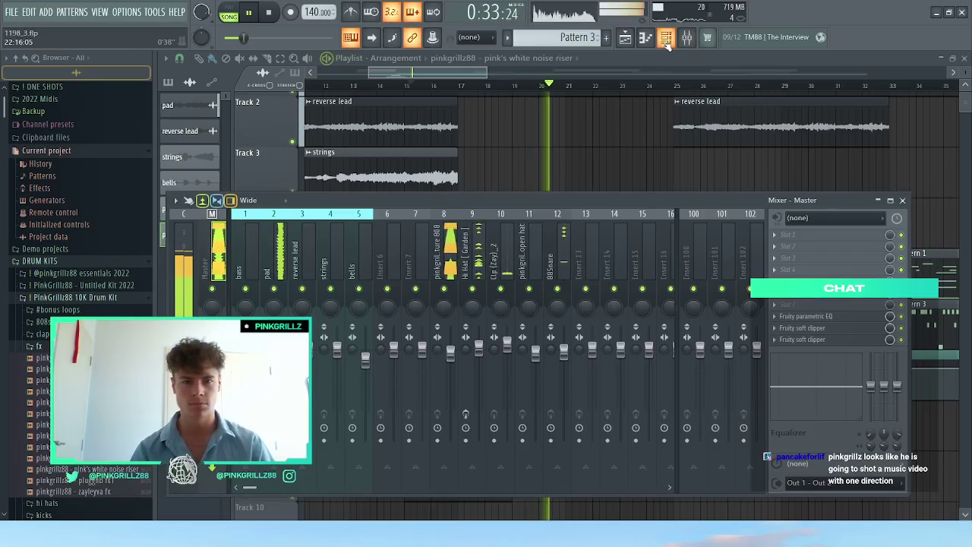
pyautogui.click(617, 245)
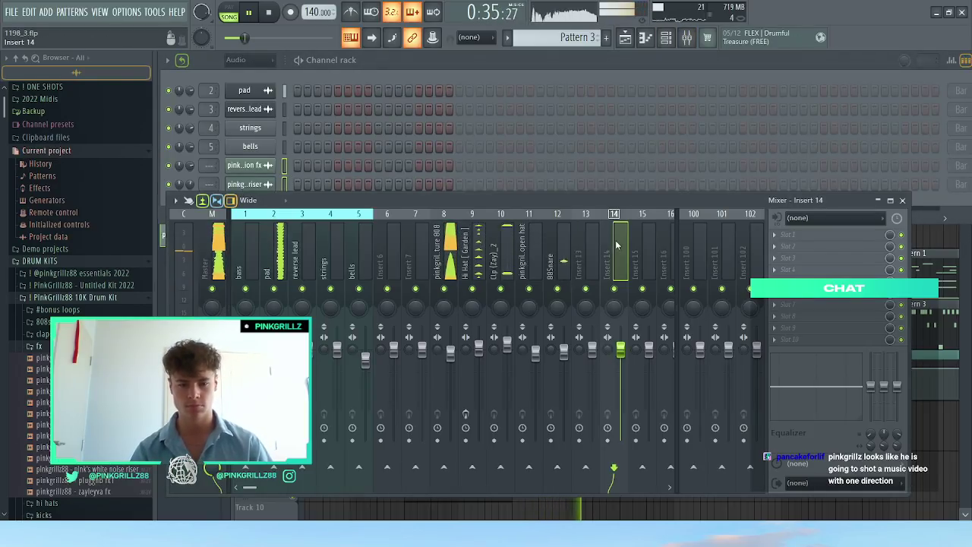
pyautogui.hotkey('ctrl', 'l')
pyautogui.press('Escape')
pyautogui.press('Escape')
pyautogui.press('Escape')
pyautogui.press('Escape')
pyautogui.press('Escape')
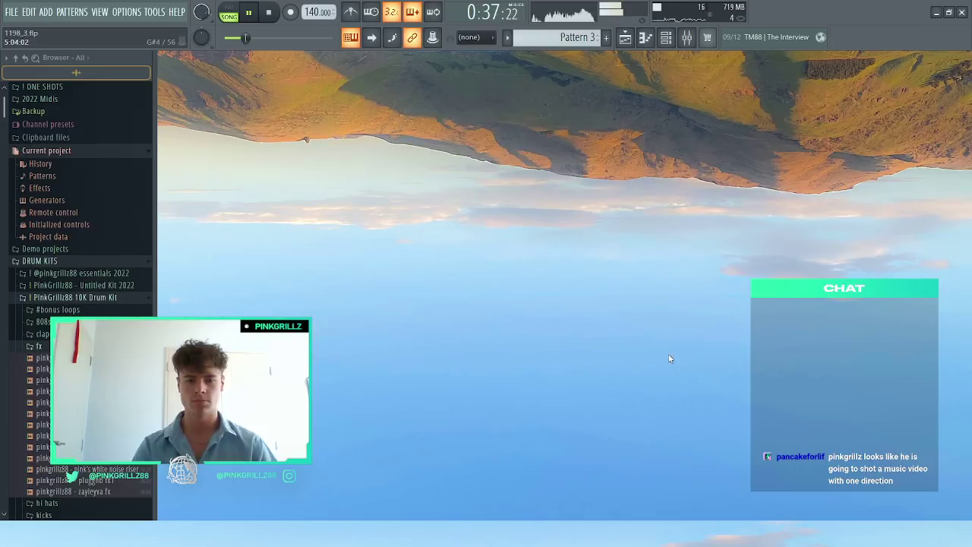
# Step: Reopen the playlist and add the "!pinkgrillz88 tag [4 bars]" sample from the !EXCLUSIVE FILE$ folder to Track 10 at bar 15
pyautogui.click(625, 37)
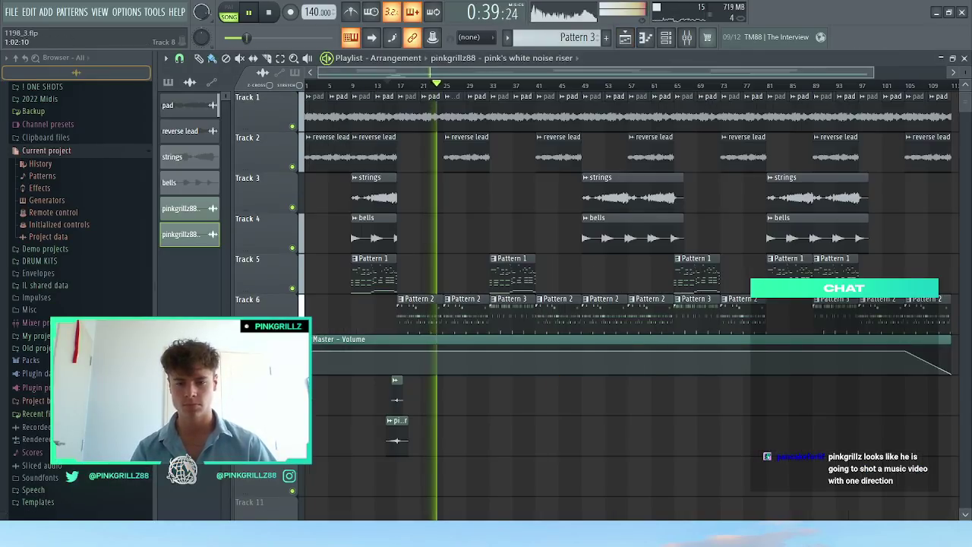
pyautogui.click(84, 261)
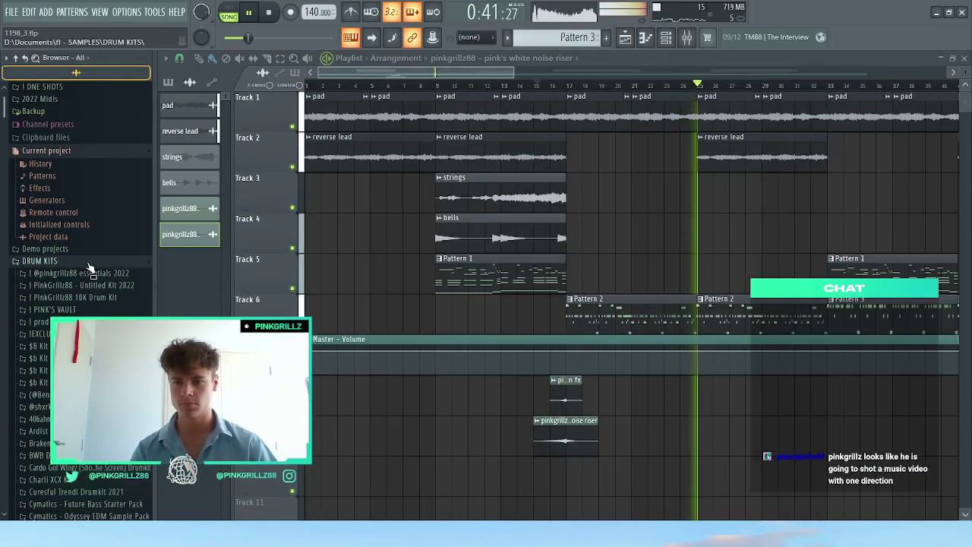
pyautogui.click(91, 333)
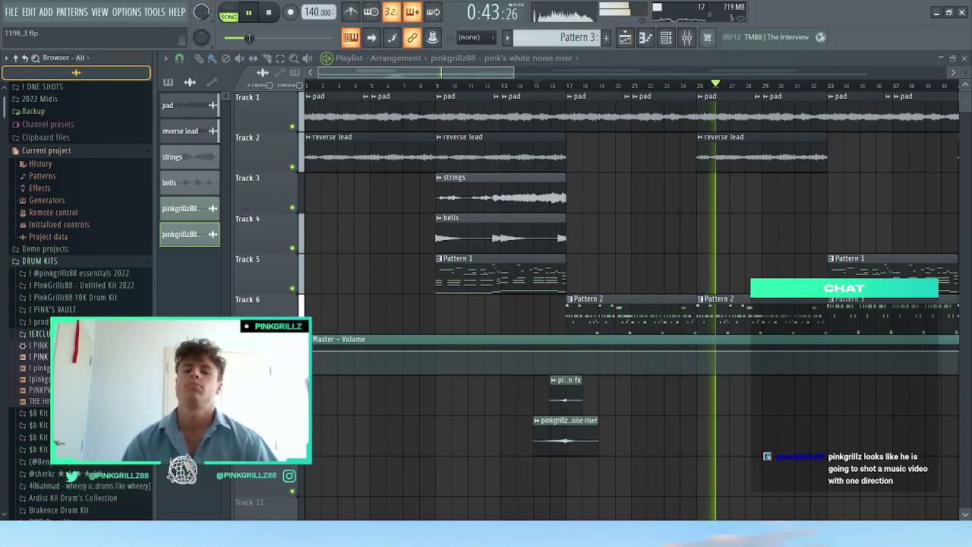
pyautogui.moveTo(38, 379); pyautogui.dragTo(537, 475)
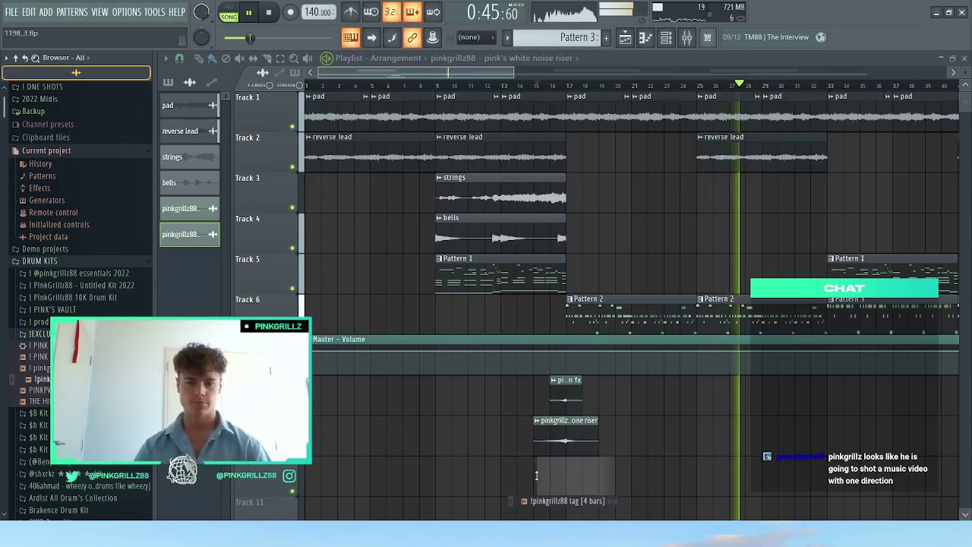
pyautogui.scroll(3, 525, 102)
# Step: Play the tag in context, lower its channel volume slightly, and route it to mixer insert 15
pyautogui.click(525, 86)
pyautogui.doubleClick(581, 477)
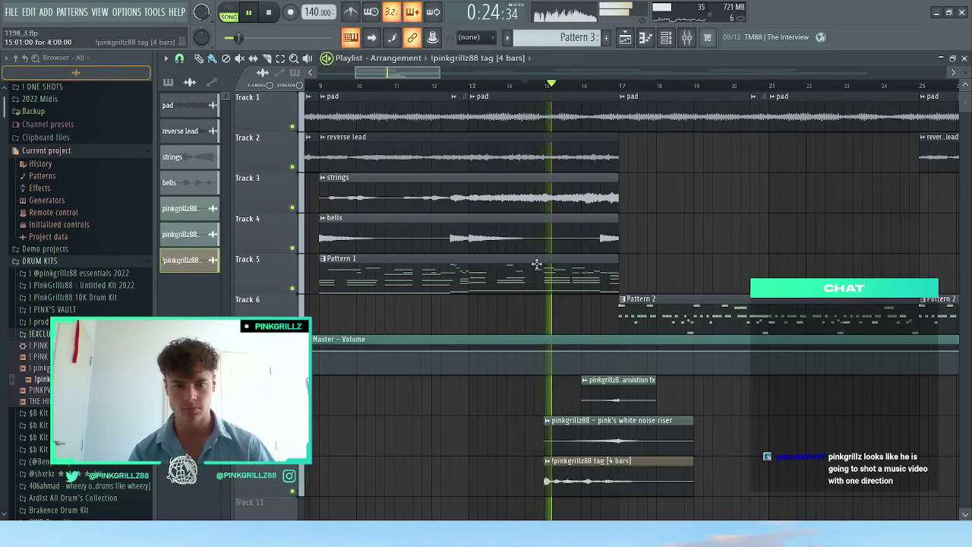
pyautogui.moveTo(538, 232); pyautogui.dragTo(537, 235)
pyautogui.press('F9')
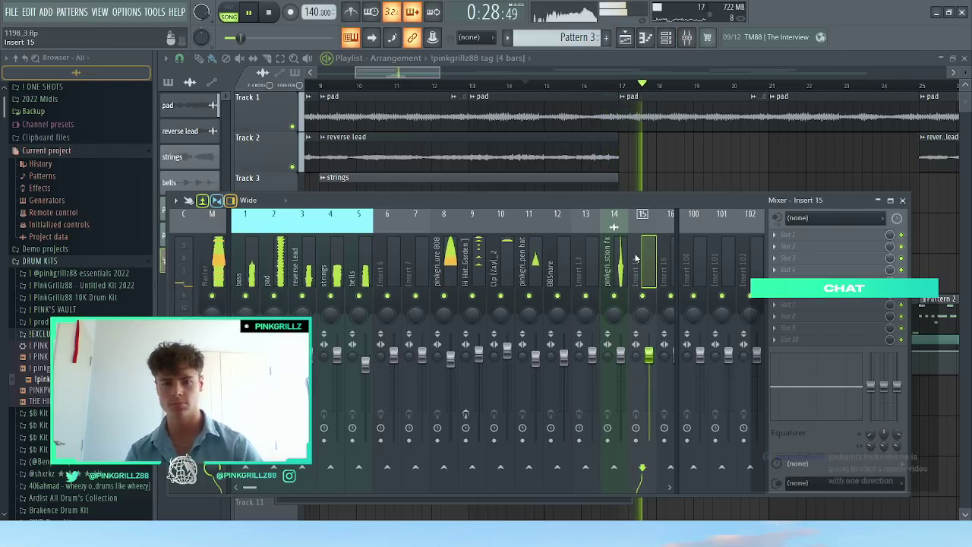
pyautogui.hotkey('ctrl', 'l')
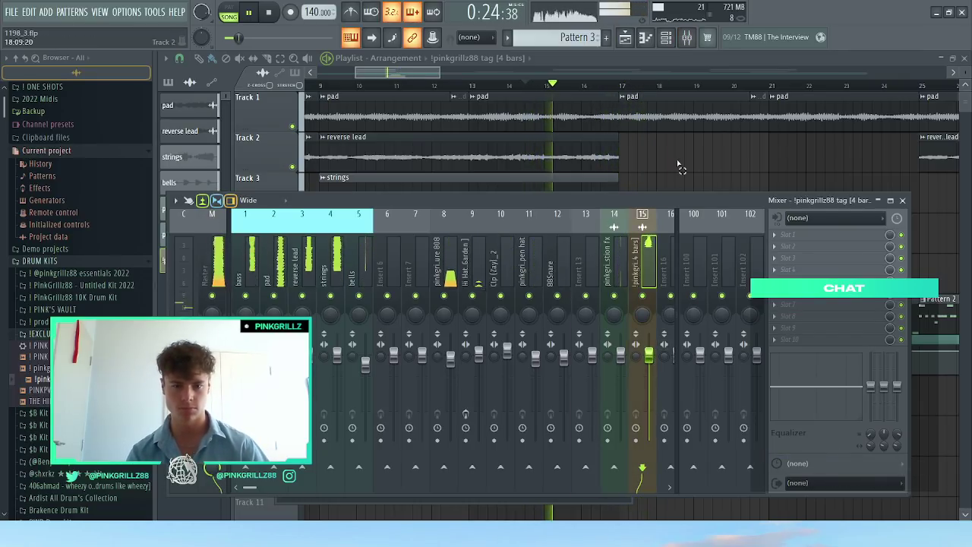
pyautogui.press('F9')
# Step: Add a bells clip on Track 4 at bar 33 and shorten it to end at bar 41
pyautogui.scroll(-6, 650, 211)
pyautogui.scroll(-2, 537, 358)
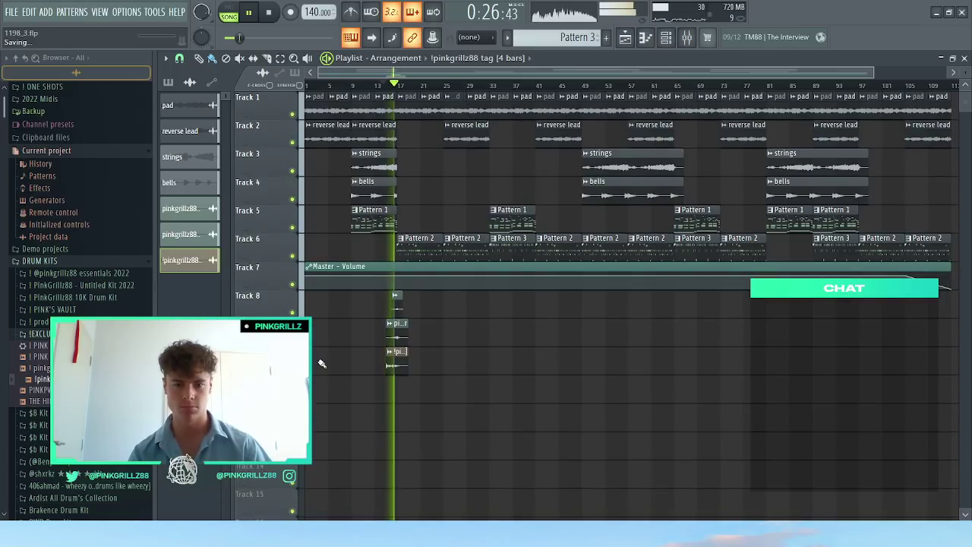
pyautogui.scroll(-1, 380, 334)
pyautogui.scroll(-1, 517, 391)
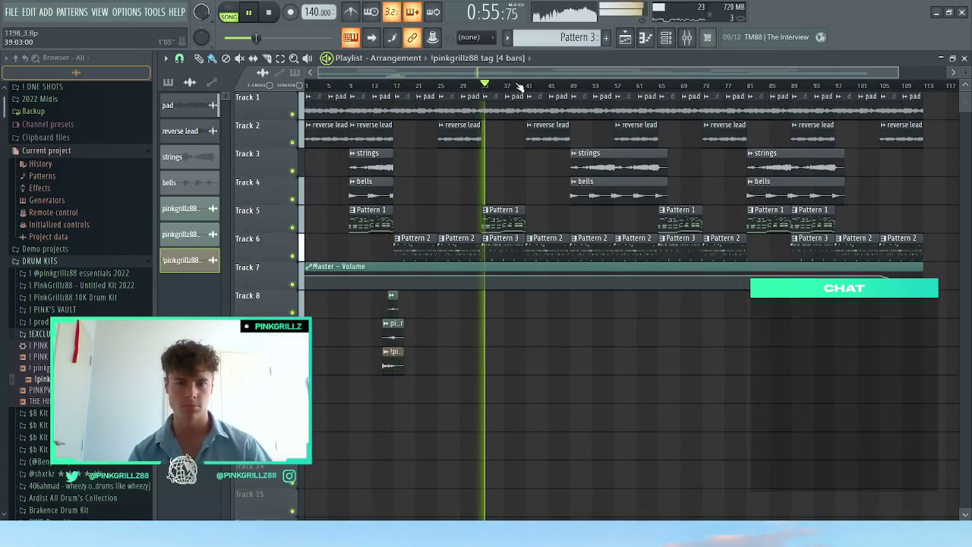
pyautogui.scroll(3, 436, 182)
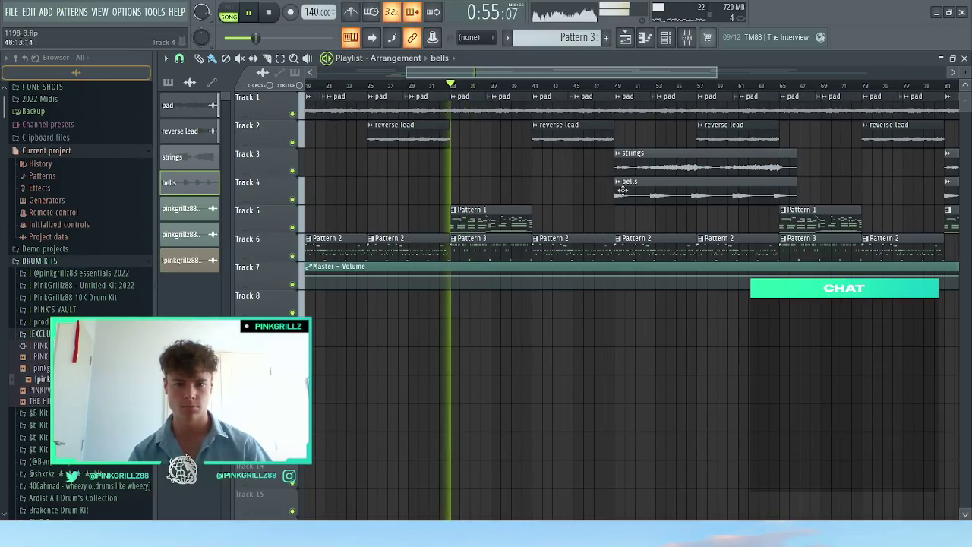
pyautogui.click(482, 187)
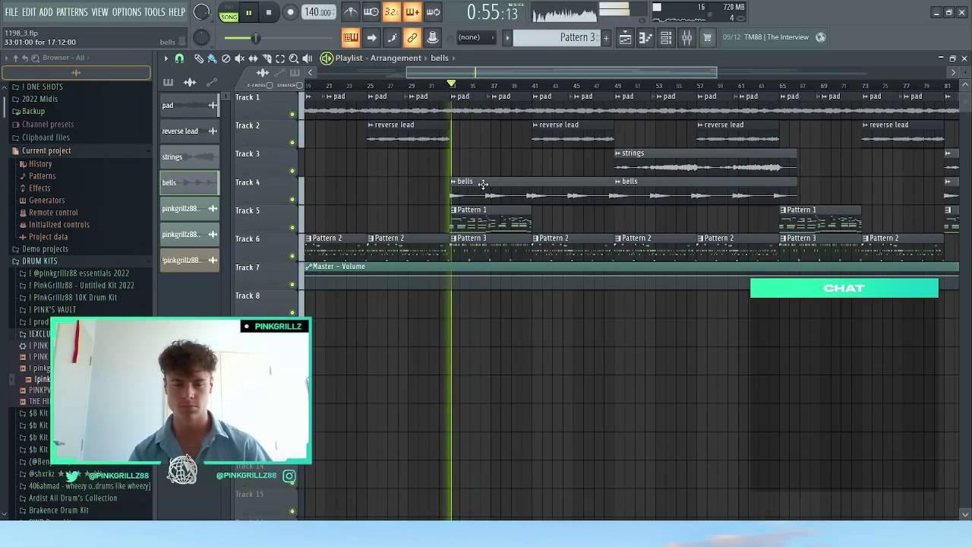
pyautogui.keyDown('ctrl'); pyautogui.click(484, 183); pyautogui.keyUp('ctrl')
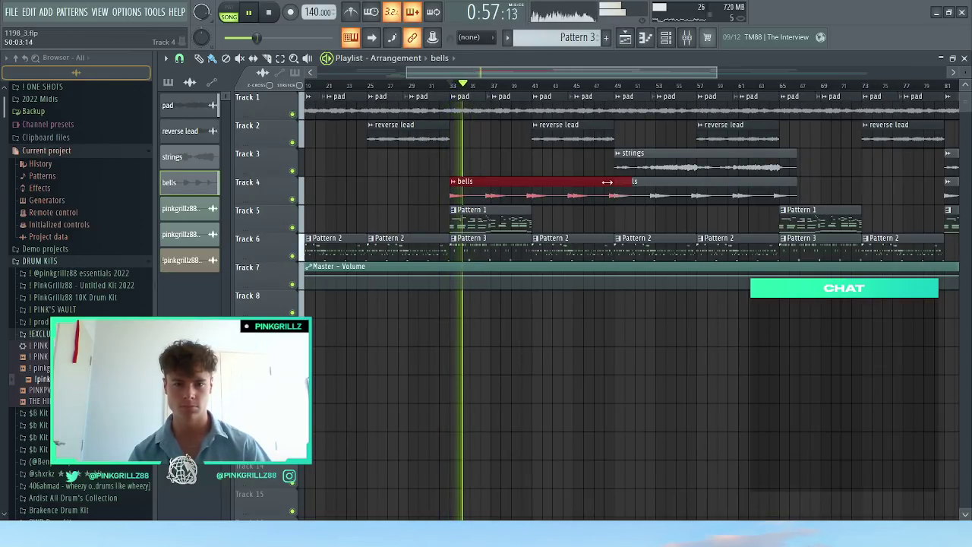
pyautogui.moveTo(607, 182); pyautogui.dragTo(532, 182)
# Step: Add a strings clip on Track 3 at bar 33 and shorten it to end at bar 41
pyautogui.click(638, 163)
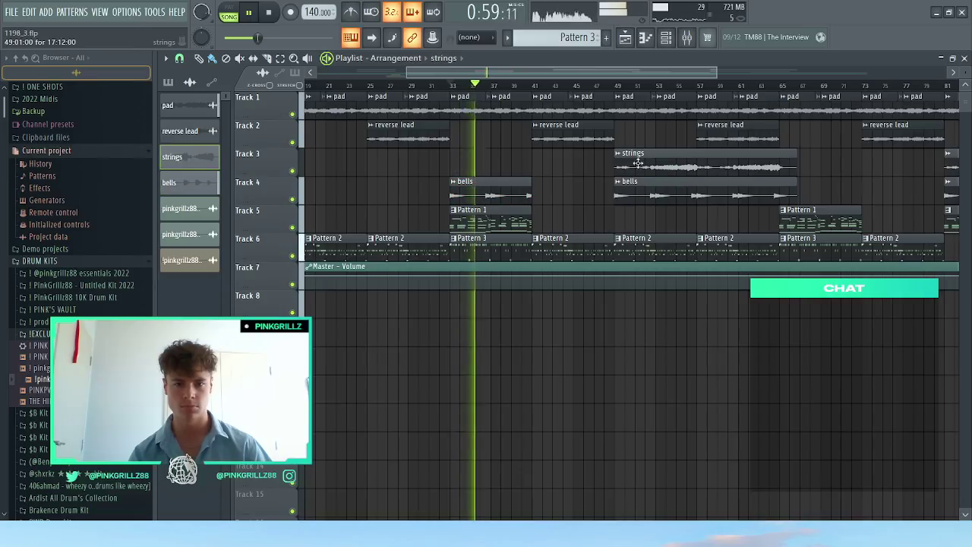
pyautogui.click(473, 169)
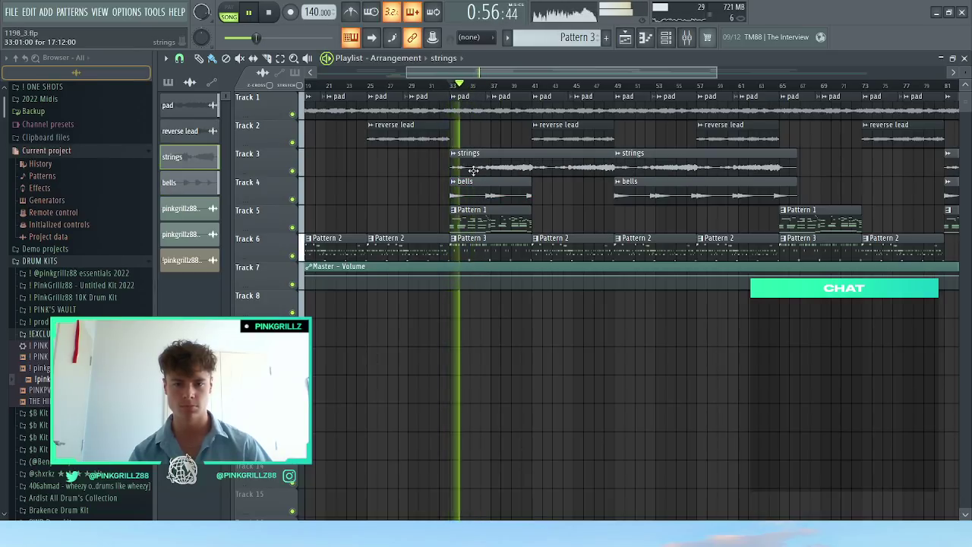
pyautogui.scroll(2, 473, 170)
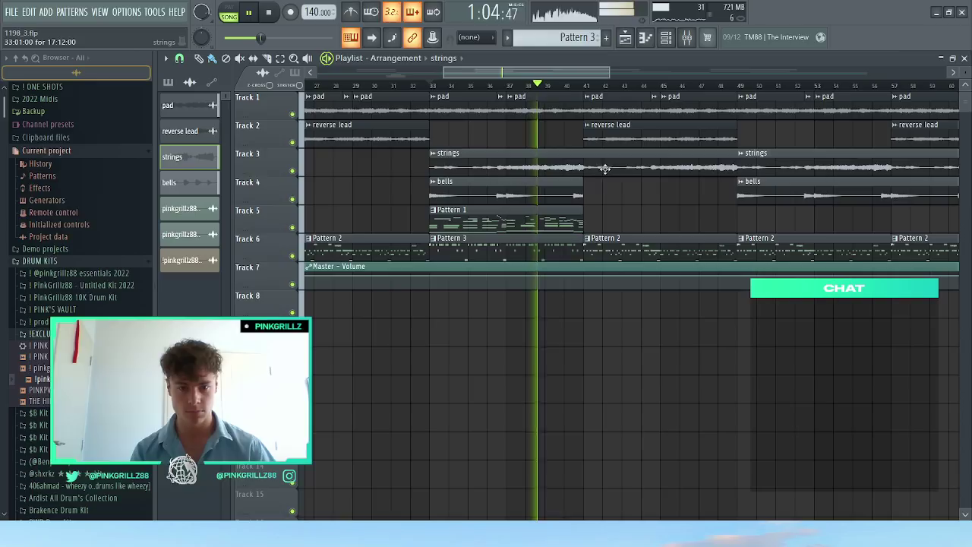
pyautogui.keyDown('ctrl'); pyautogui.click(722, 164); pyautogui.keyUp('ctrl')
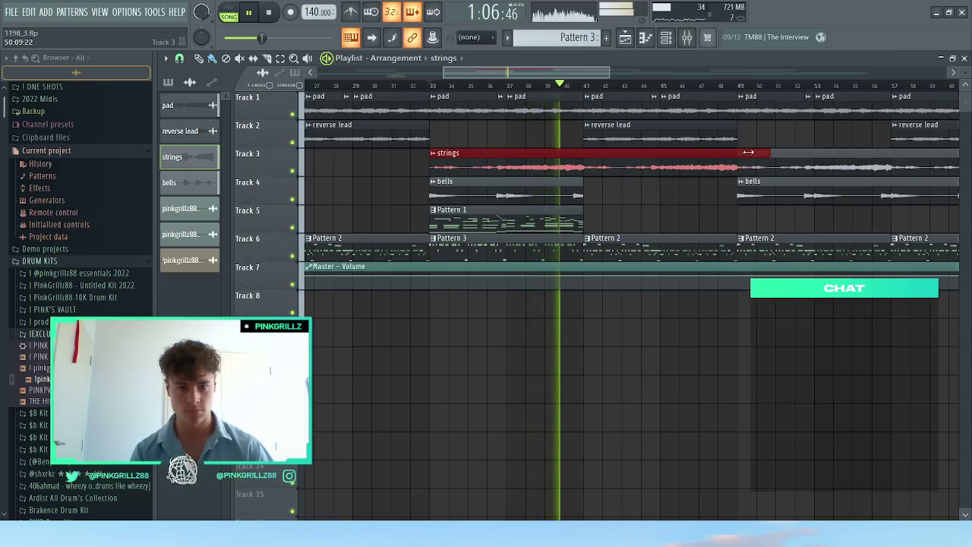
pyautogui.moveTo(748, 153); pyautogui.dragTo(593, 160)
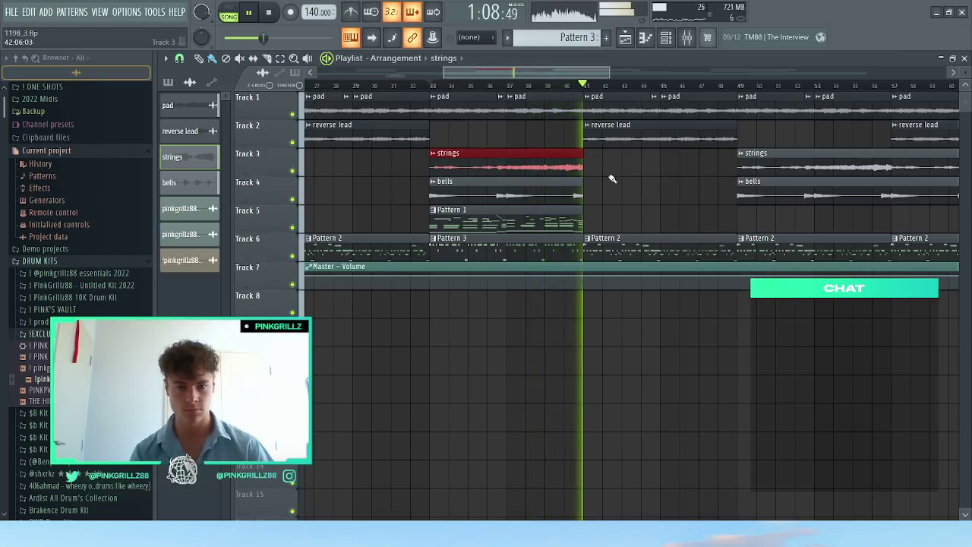
# Step: Copy the shortened strings and bells clips to around bar 70 and delete the long strings and bells clips at bar 49
pyautogui.scroll(-4, 611, 177)
pyautogui.scroll(1, 609, 177)
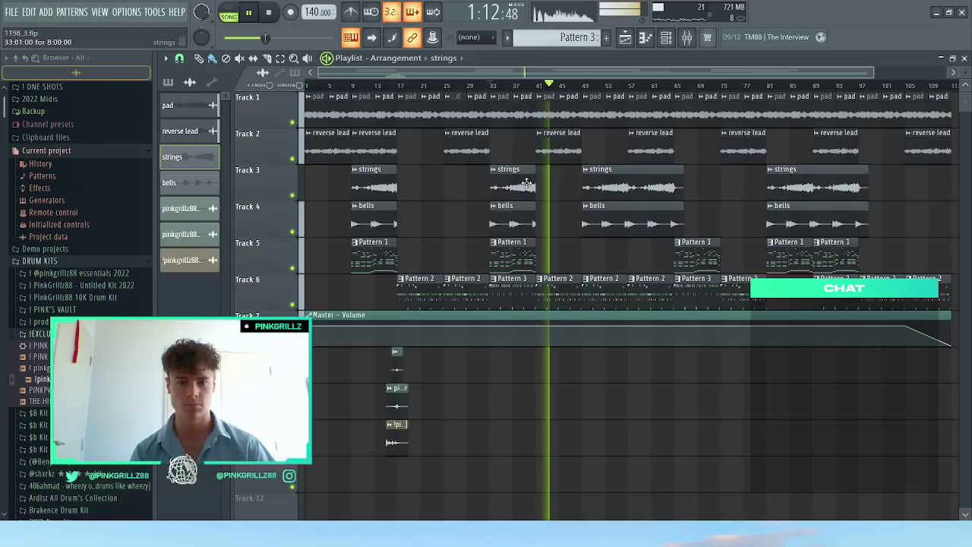
pyautogui.moveTo(688, 215); pyautogui.dragTo(714, 210)
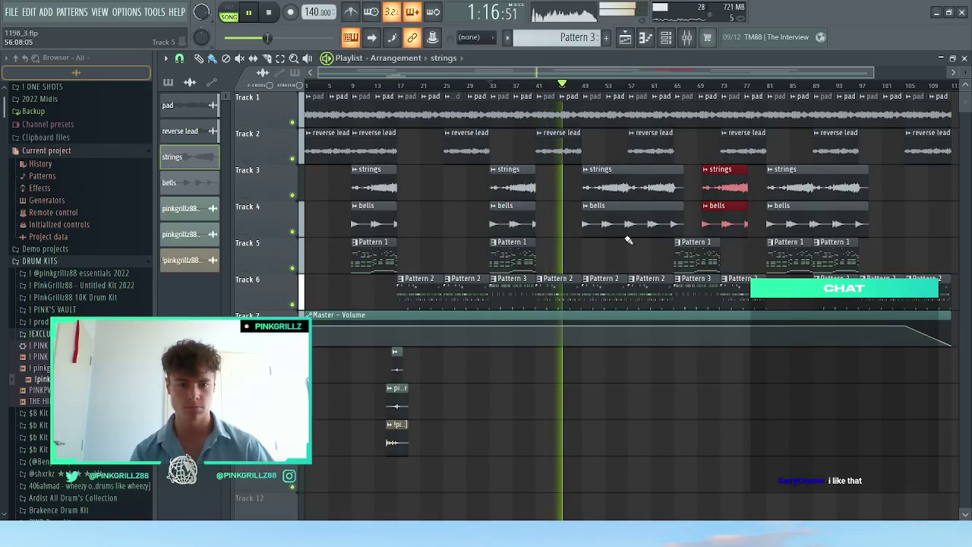
pyautogui.rightClick(629, 217)
pyautogui.rightClick(629, 183)
# Step: Align the copied strings and bells clips to start at bar 65, clear the selection and save the project
pyautogui.moveTo(722, 176); pyautogui.dragTo(691, 180)
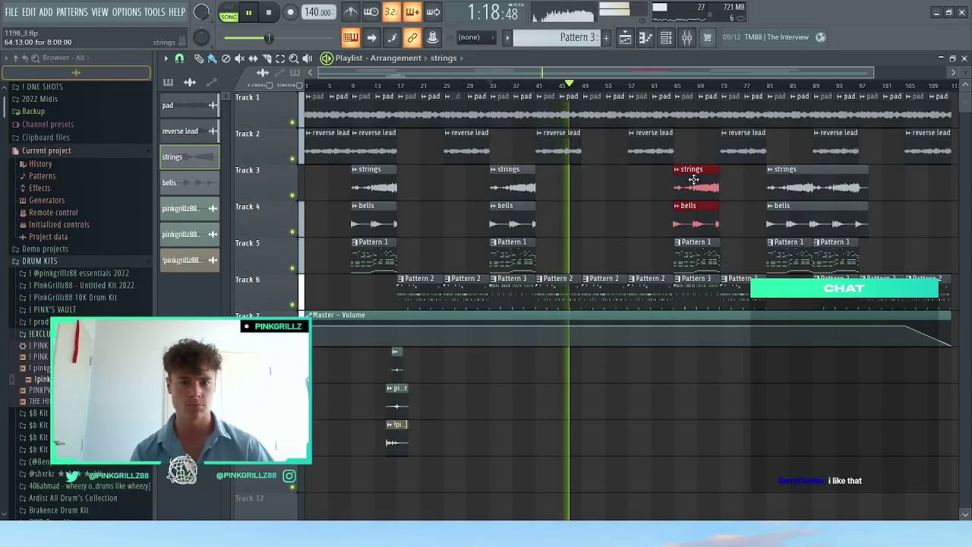
pyautogui.scroll(3, 691, 180)
pyautogui.scroll(2, 701, 183)
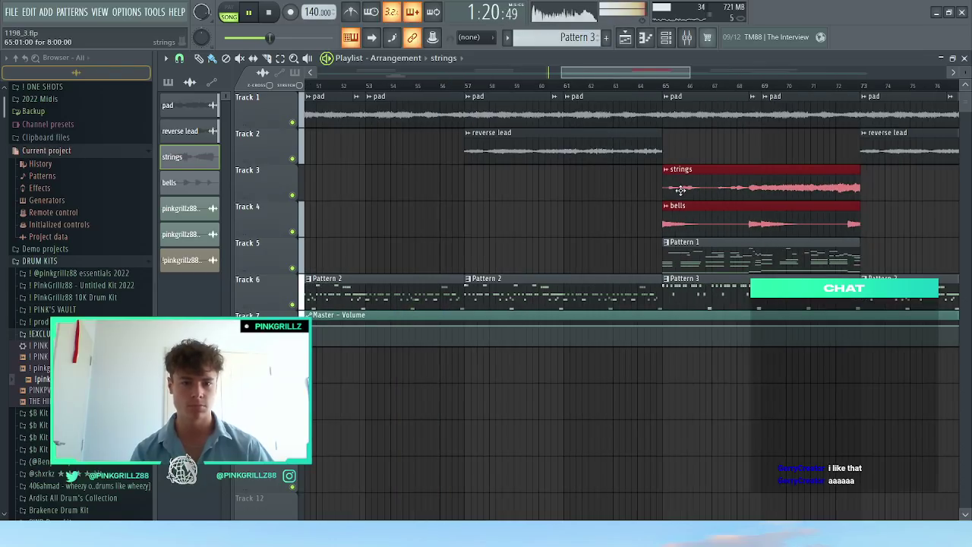
pyautogui.scroll(3, 678, 191)
pyautogui.scroll(-6, 677, 191)
pyautogui.scroll(1, 566, 160)
pyautogui.keyDown('ctrl'); pyautogui.click(591, 179); pyautogui.keyUp('ctrl')
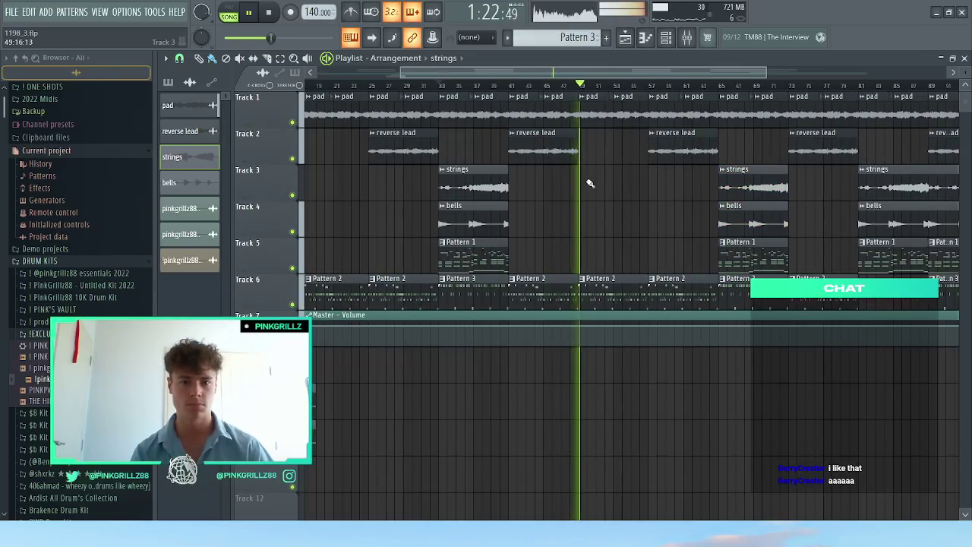
pyautogui.scroll(-3, 593, 217)
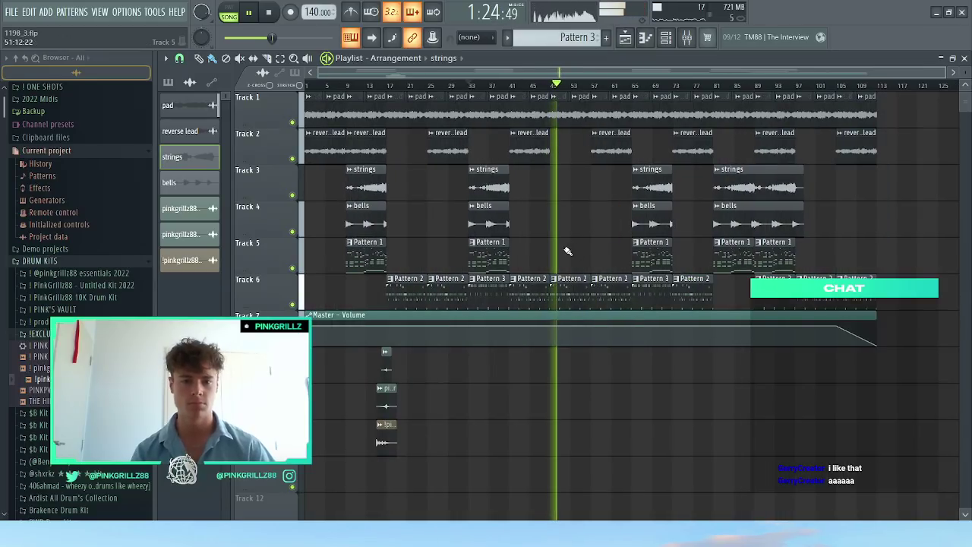
pyautogui.hotkey('ctrl', 's')
# Step: Lower the 808's mixer level slightly and fine-tune the hi-hat and clap levels during playback
pyautogui.press('F9')
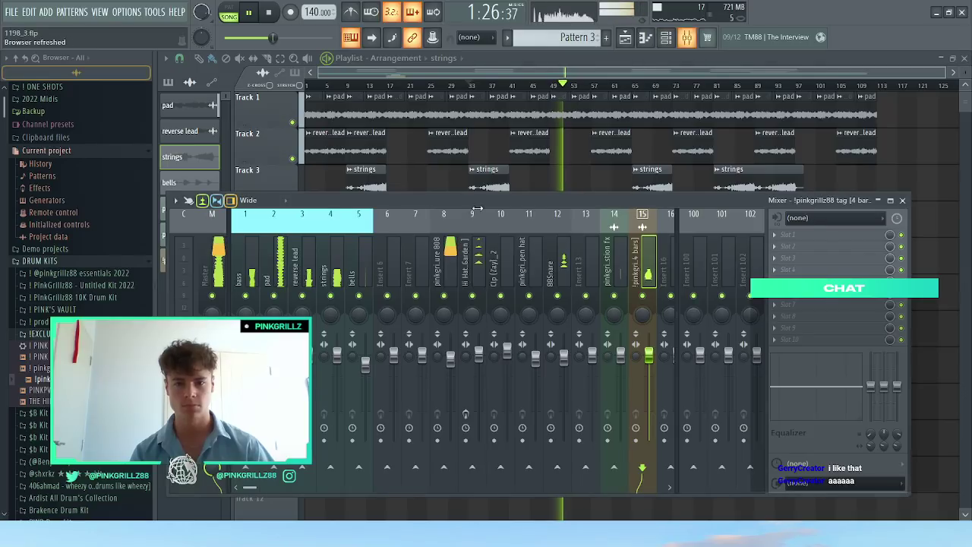
pyautogui.click(467, 278)
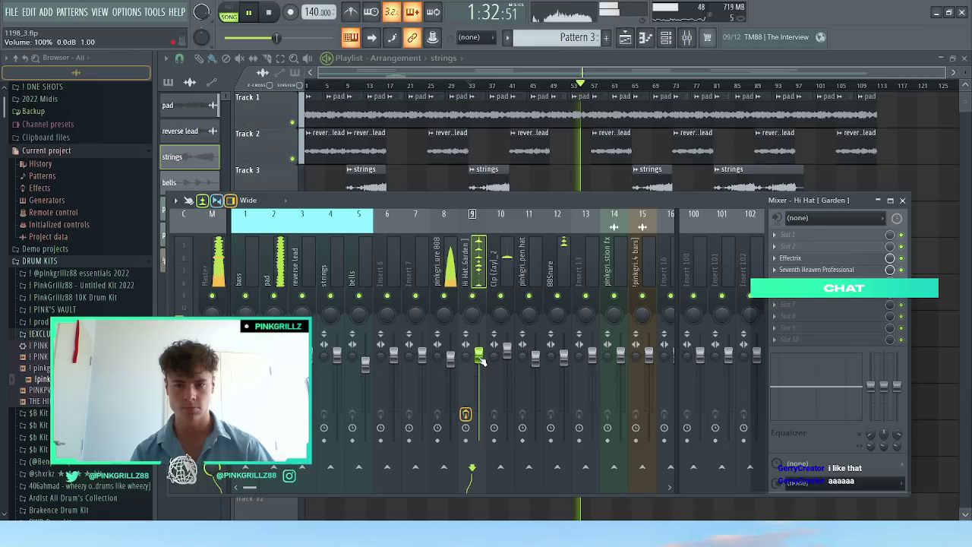
pyautogui.click(458, 361)
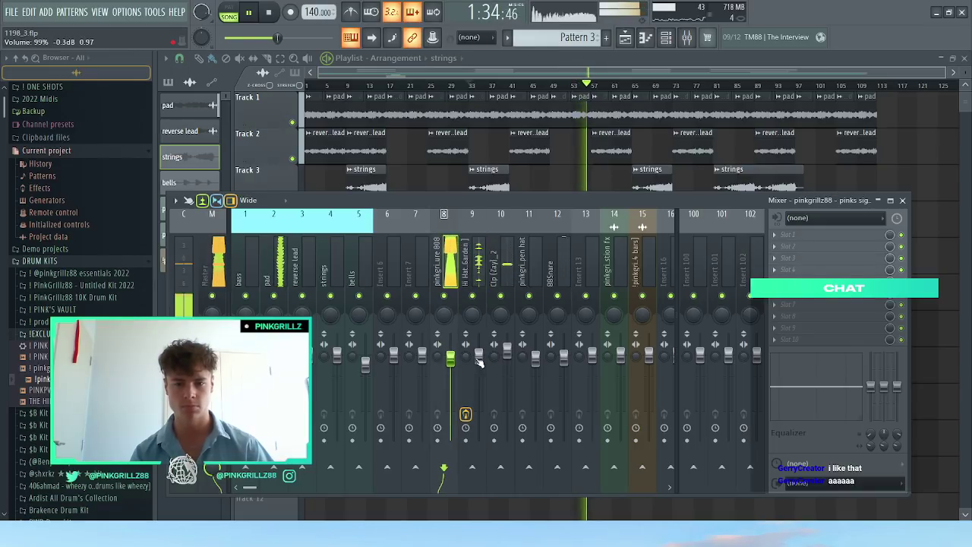
pyautogui.moveTo(478, 362); pyautogui.dragTo(465, 363)
pyautogui.click(509, 350)
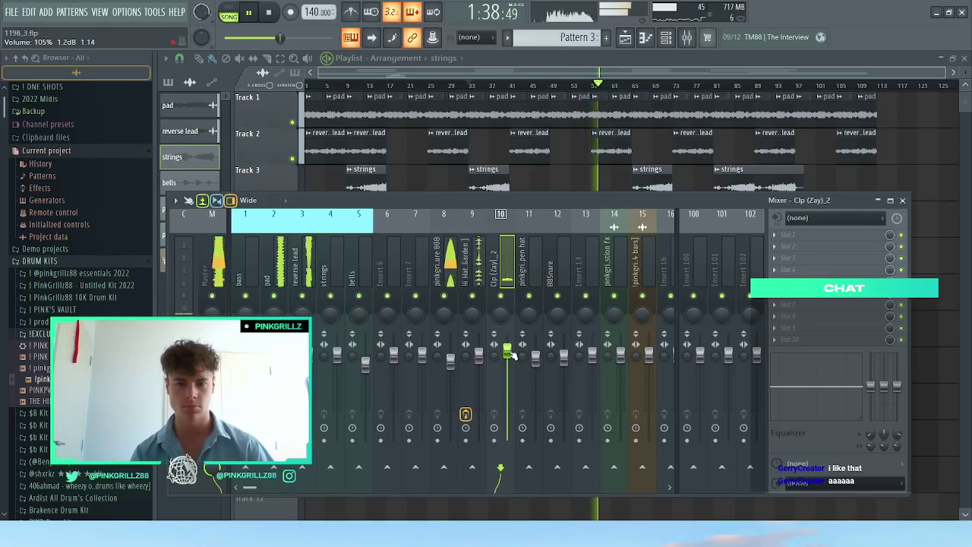
# Step: Fine-tune the reverse lead and pad levels in the mixer and return to the playlist
pyautogui.click(297, 262)
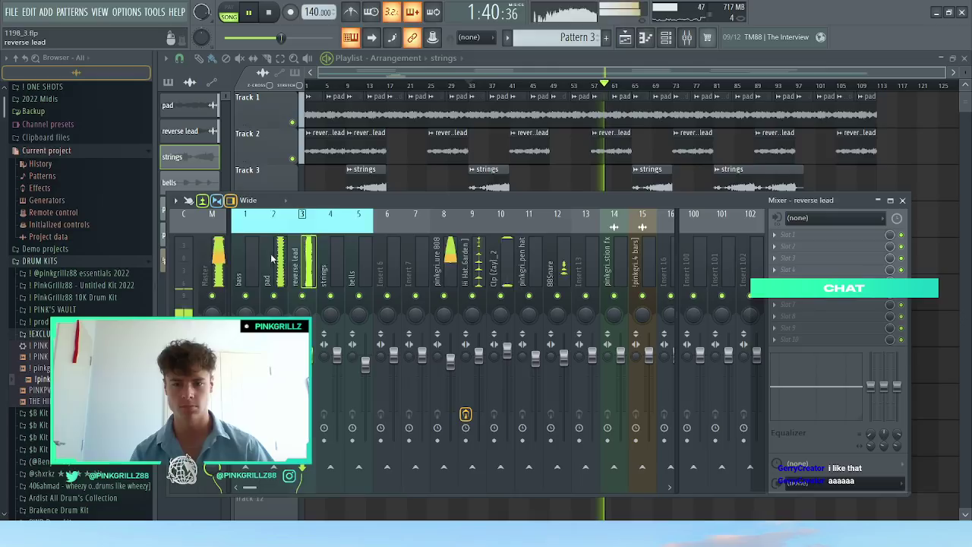
pyautogui.click(271, 259)
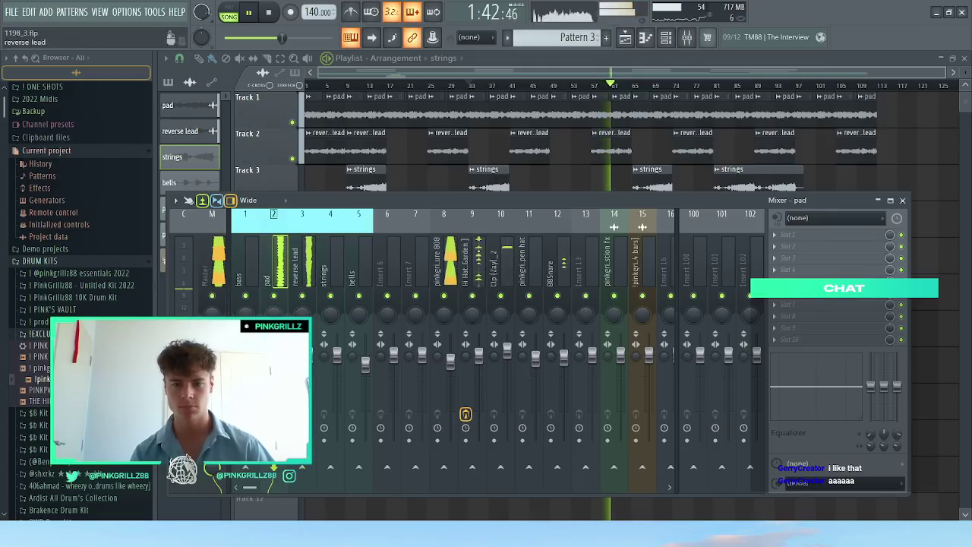
pyautogui.click(314, 357)
pyautogui.click(271, 356)
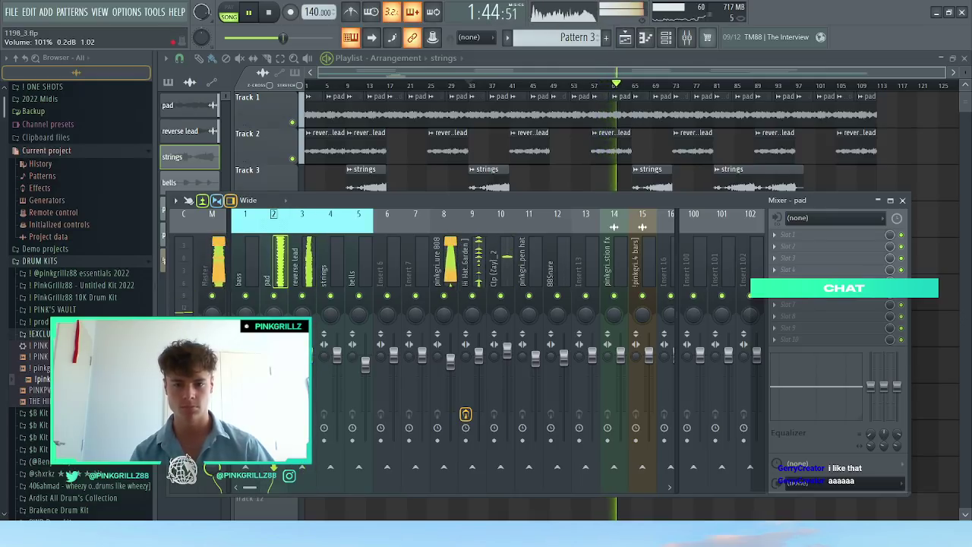
pyautogui.press('F9')
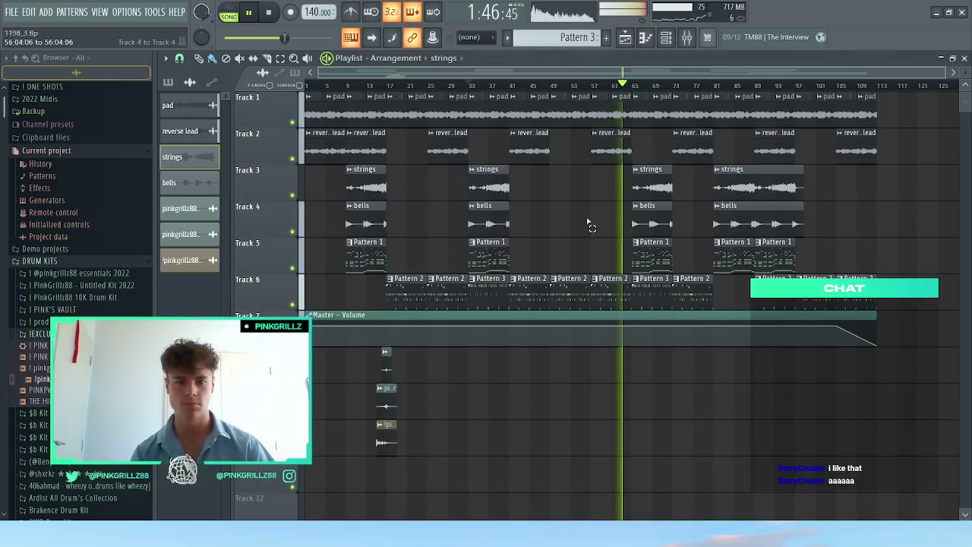
# Step: Review the section from bar 65, stop playback and inspect the effects on the hi-hat's mixer insert
pyautogui.scroll(2, 634, 235)
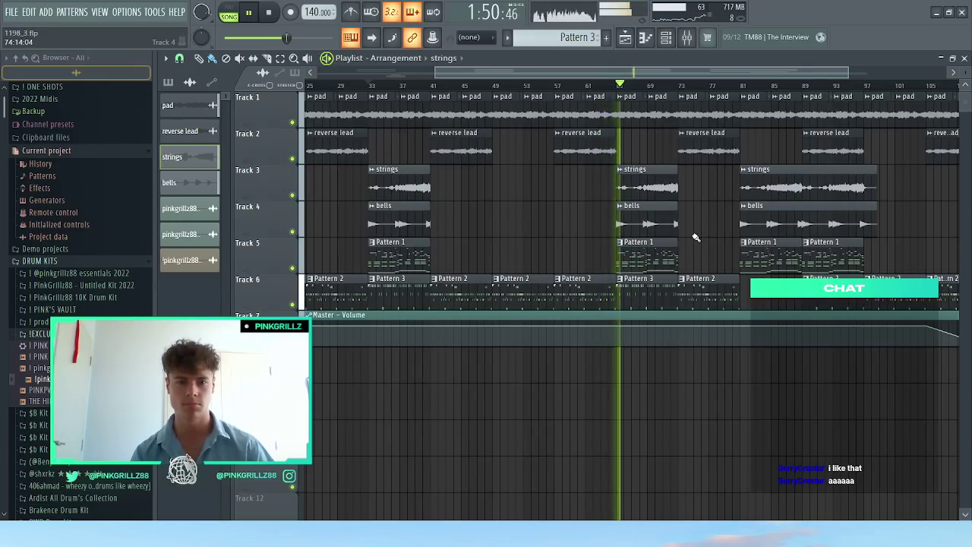
pyautogui.scroll(2, 683, 175)
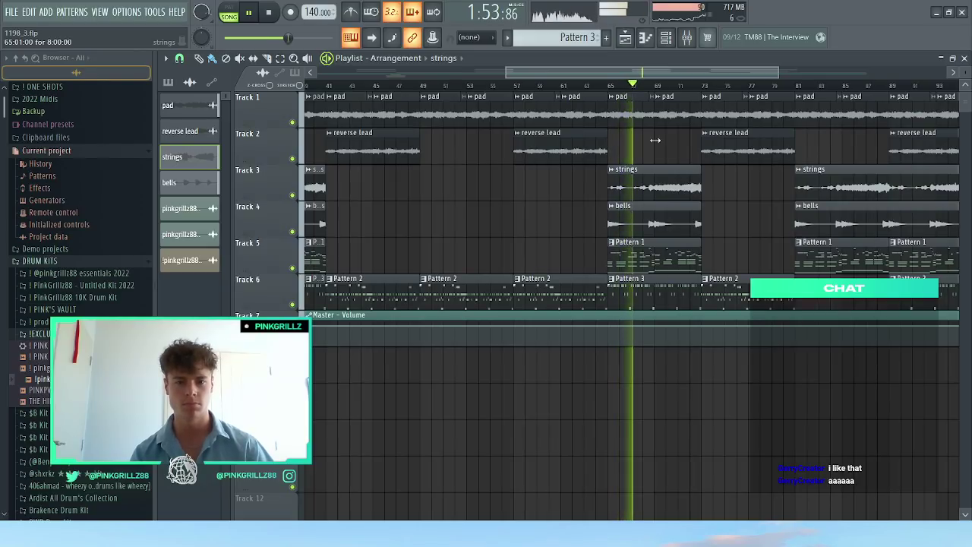
pyautogui.press('space')
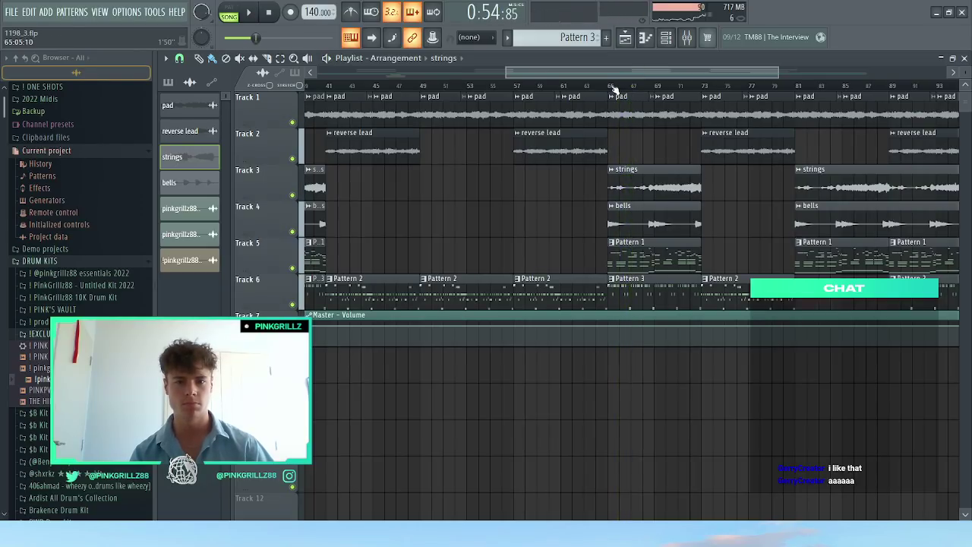
pyautogui.click(687, 36)
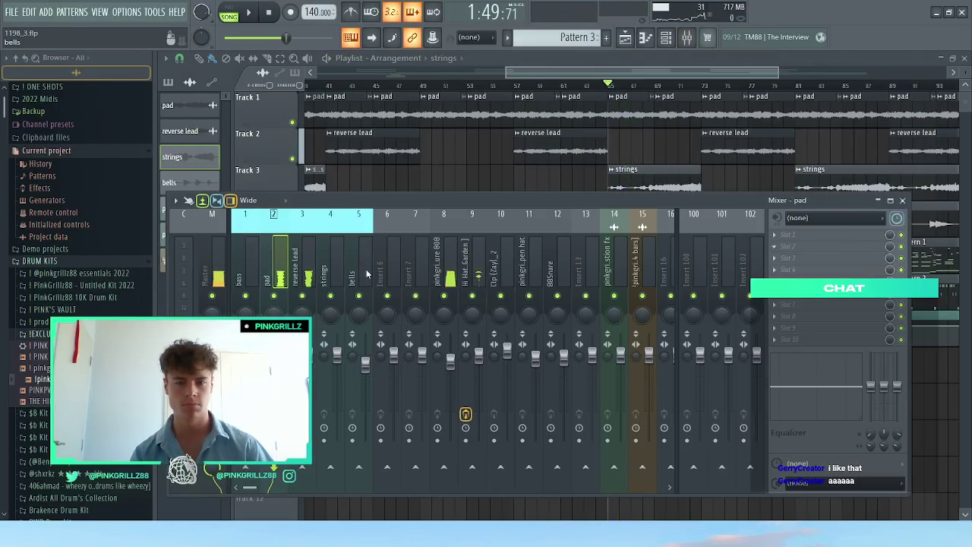
pyautogui.click(473, 253)
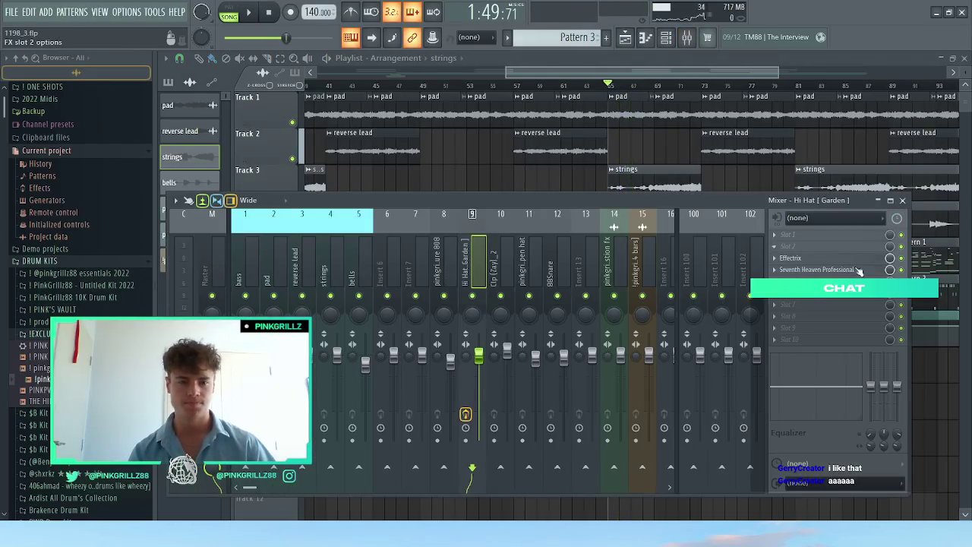
# Step: Shorten the strings clip at bar 65 to two bars and repeat it three times to fill up to bar 73
pyautogui.click(645, 176)
pyautogui.scroll(4, 651, 175)
pyautogui.press('space')
pyautogui.moveTo(660, 177); pyautogui.dragTo(616, 194)
pyautogui.keyDown('ctrl'); pyautogui.click(749, 181); pyautogui.keyUp('ctrl')
pyautogui.keyDown('ctrl'); pyautogui.click(607, 195); pyautogui.keyUp('ctrl')
pyautogui.hotkey('ctrl', 'b')
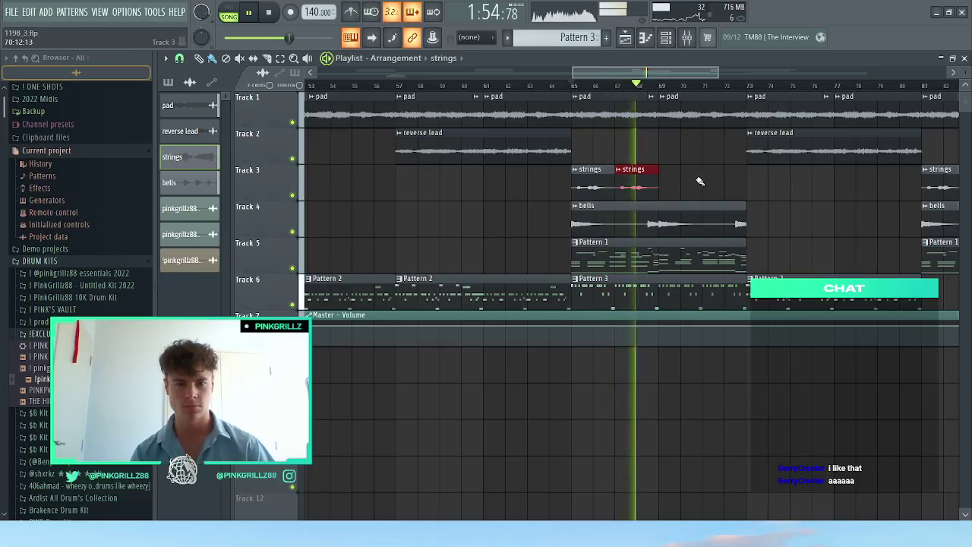
pyautogui.hotkey('ctrl', 'b')
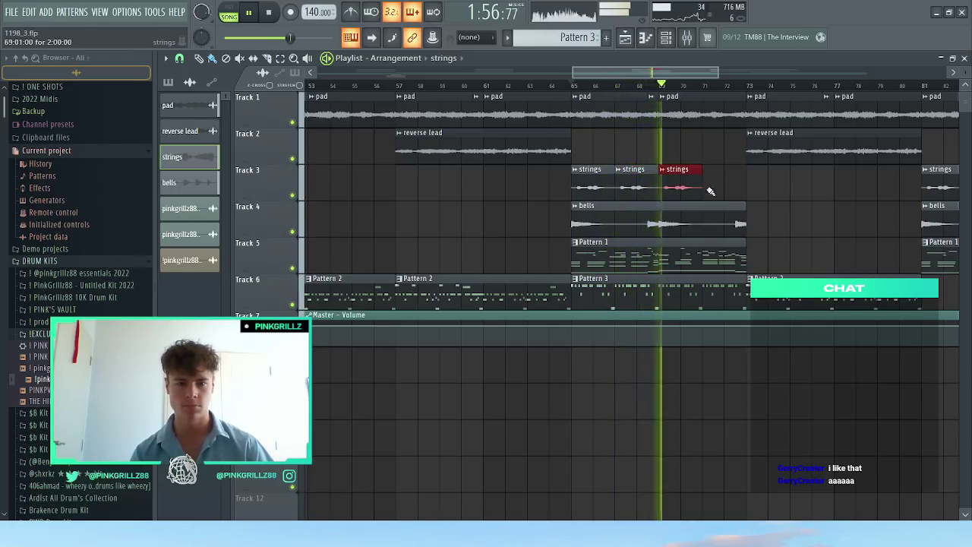
pyautogui.hotkey('ctrl', 'b')
# Step: Replace the strings clip at bar 33 with a copy of the four two-bar strings clips from bar 65
pyautogui.scroll(-5, 545, 180)
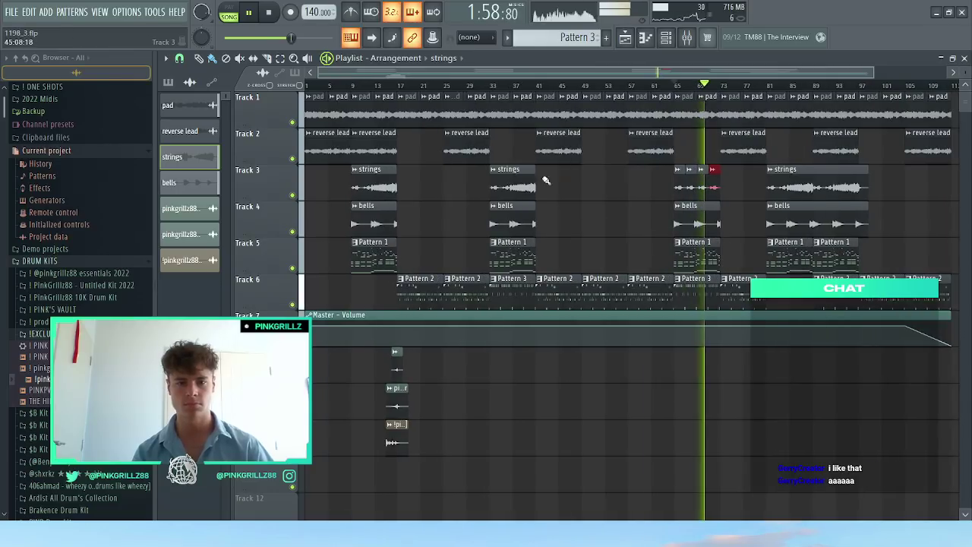
pyautogui.rightClick(527, 183)
pyautogui.moveTo(740, 196); pyautogui.dragTo(530, 191)
pyautogui.scroll(4, 499, 196)
pyautogui.scroll(-5, 499, 195)
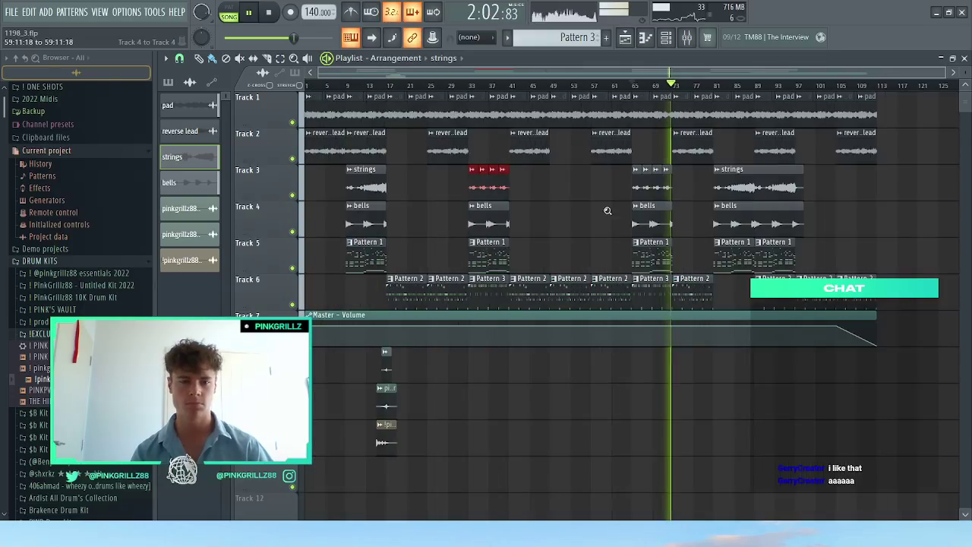
# Step: Extend the bells clip starting at bar 65 on Track 4 to end at about bar 75
pyautogui.scroll(1, 610, 212)
pyautogui.moveTo(632, 226); pyautogui.dragTo(637, 236)
pyautogui.scroll(3, 741, 239)
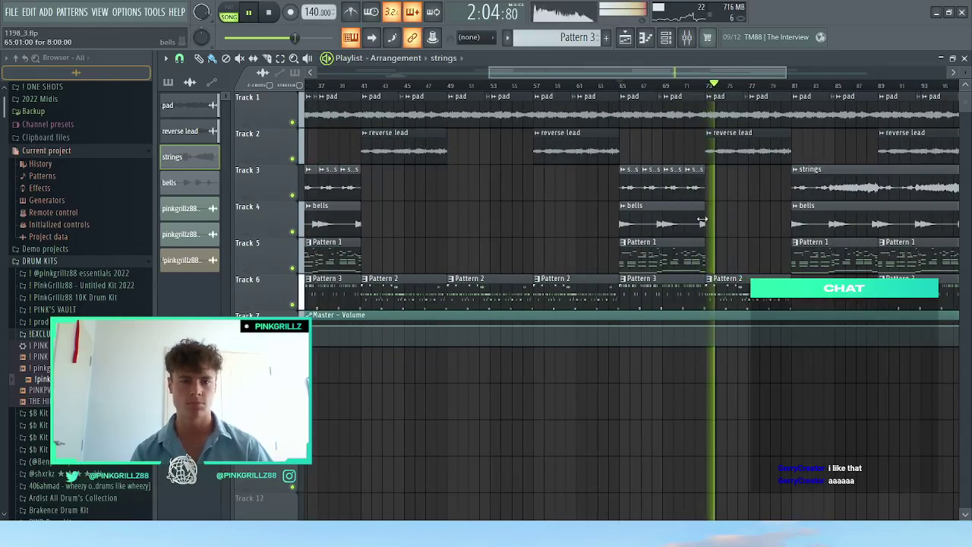
pyautogui.moveTo(705, 205); pyautogui.dragTo(728, 210)
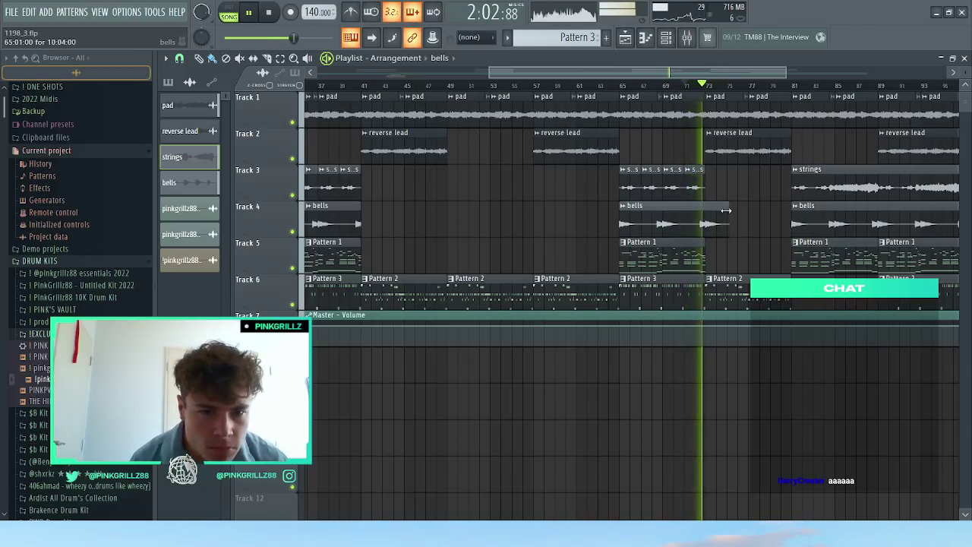
pyautogui.scroll(-3, 744, 231)
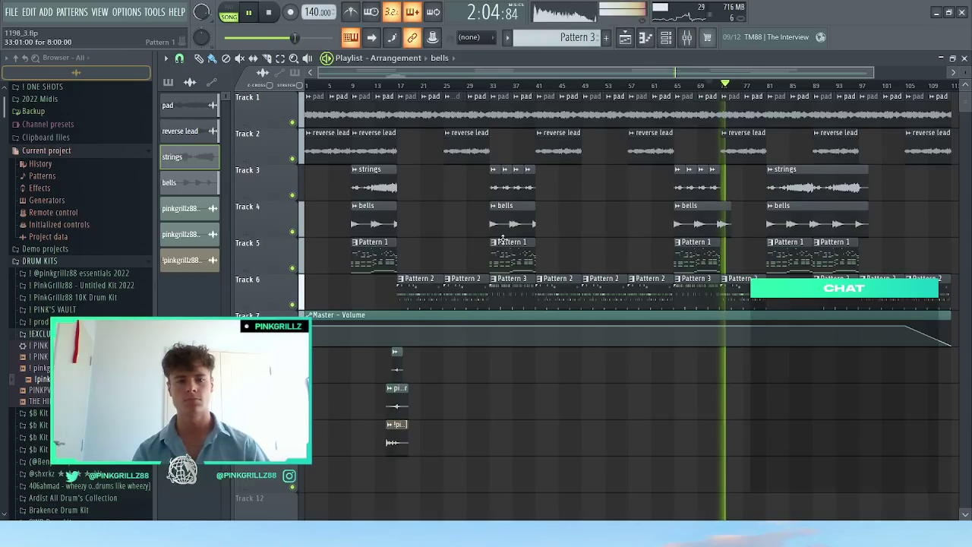
# Step: Extend the bells clip starting at bar 33 on Track 4 to ten bars and save the project
pyautogui.scroll(3, 530, 225)
pyautogui.moveTo(539, 215); pyautogui.dragTo(557, 215)
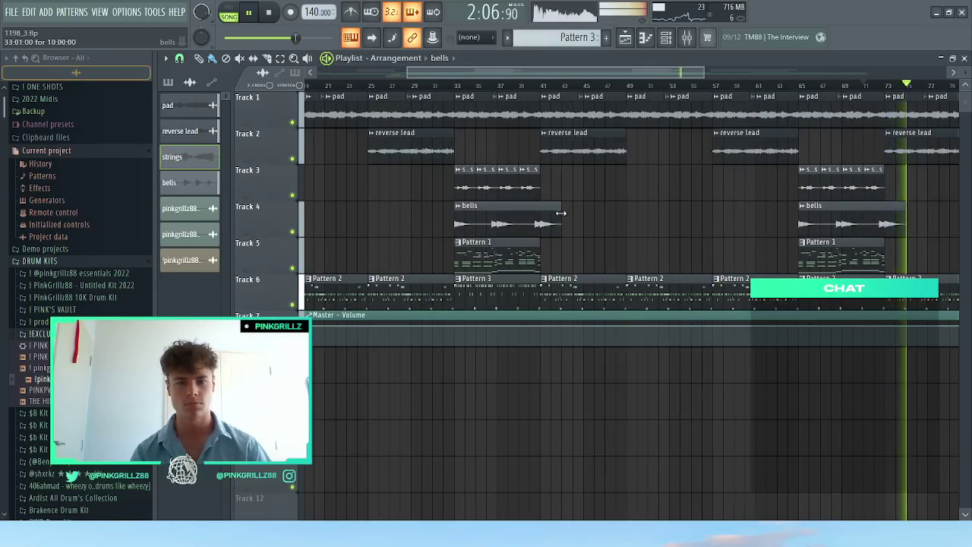
pyautogui.scroll(-3, 559, 213)
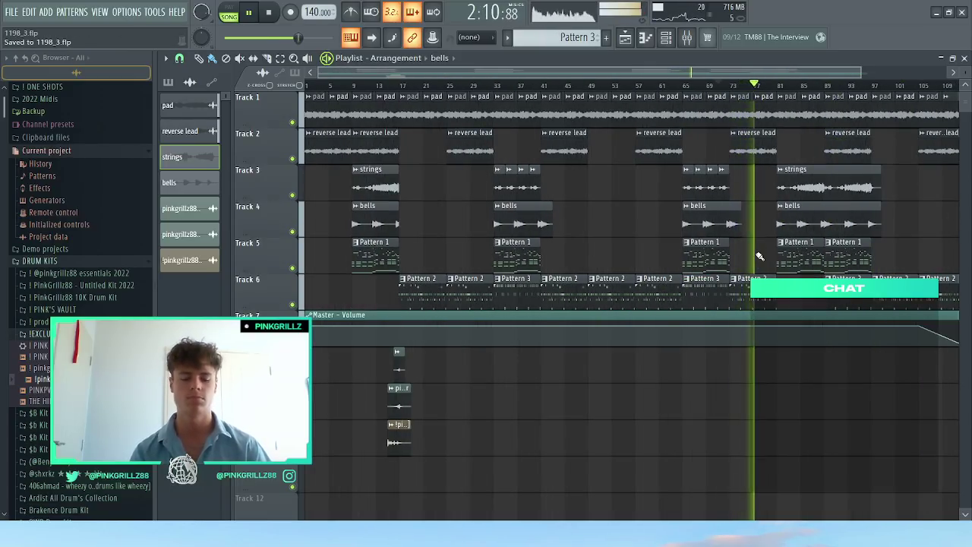
pyautogui.scroll(-2, 758, 257)
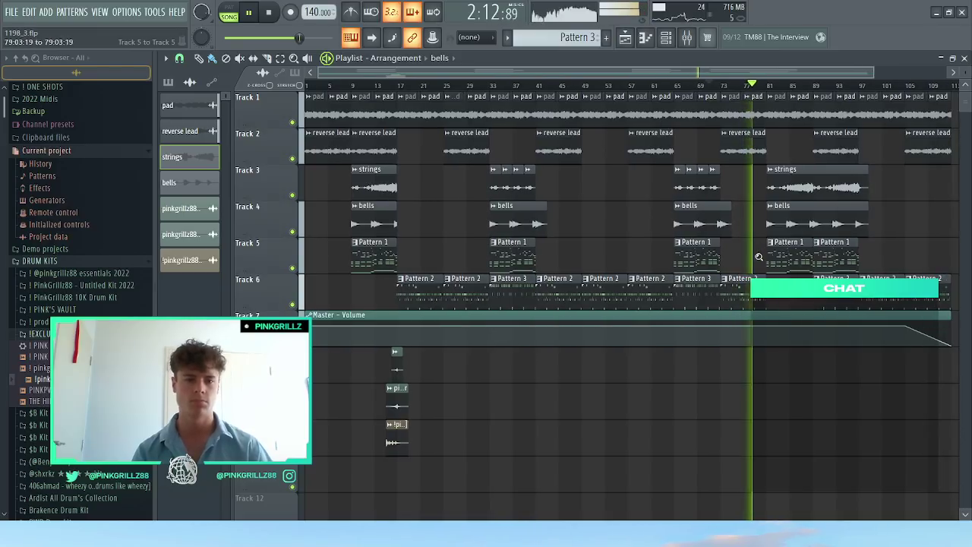
# Step: Inspect the strings insert in the mixer while the final section plays and return to the playlist
pyautogui.scroll(1, 758, 257)
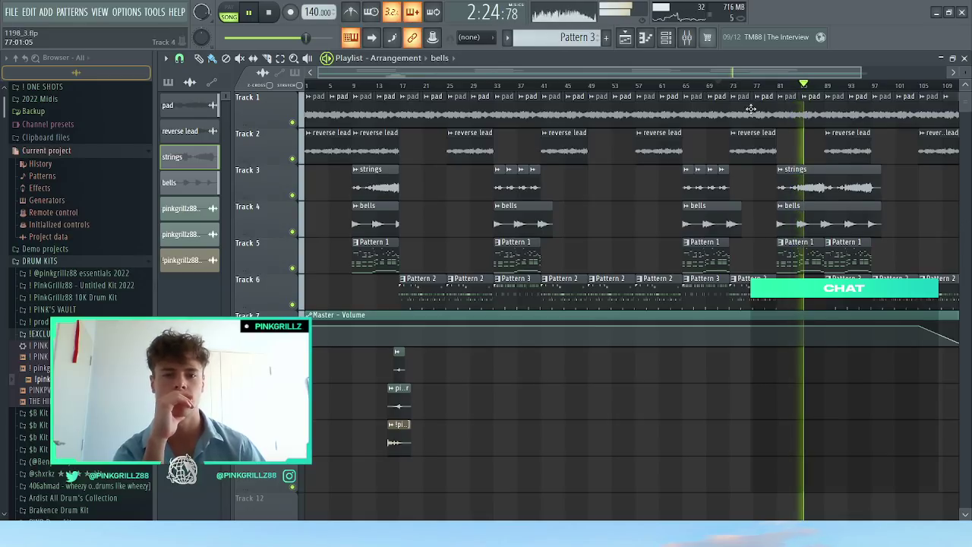
pyautogui.click(687, 42)
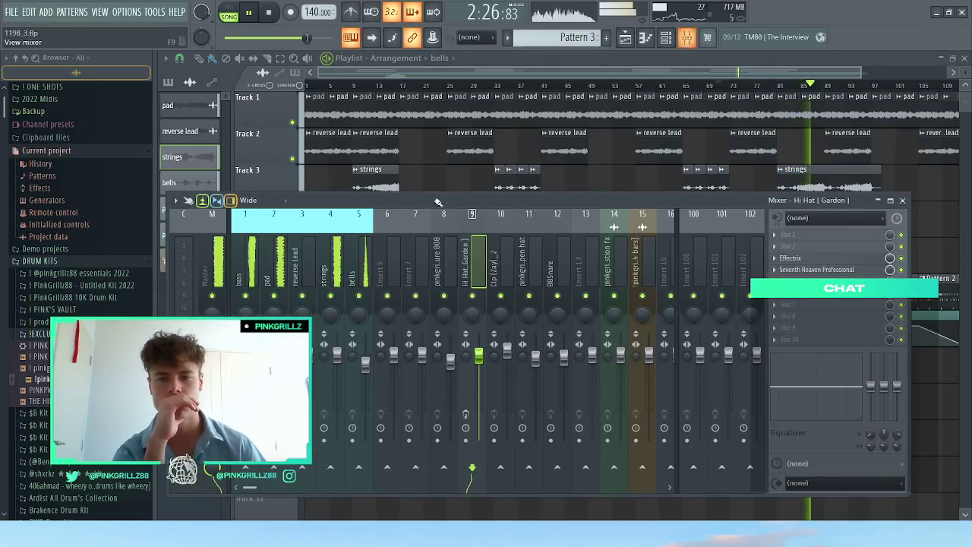
pyautogui.click(322, 271)
pyautogui.rightClick(622, 177)
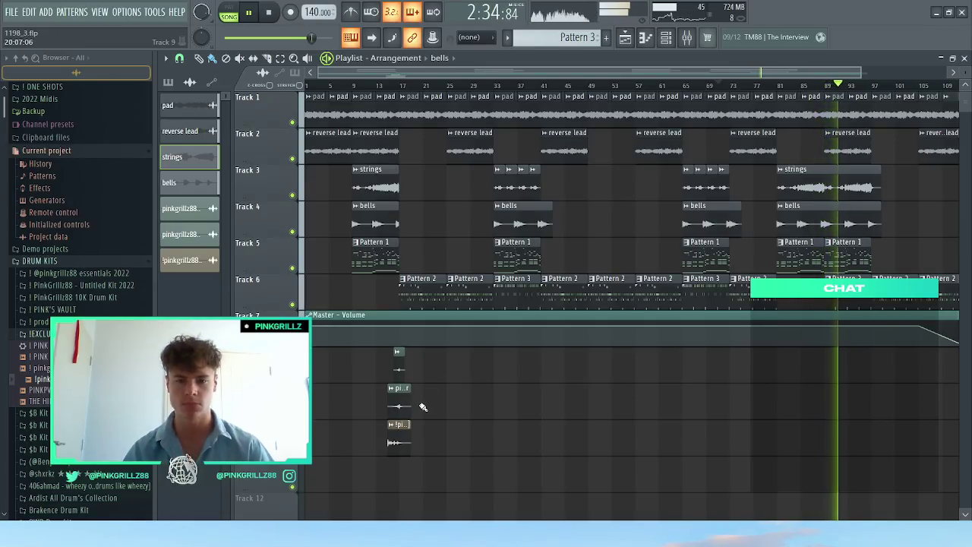
# Step: Copy the transition fx and white noise riser clips on Tracks 8 and 9 to around bar 95 and save the project
pyautogui.moveTo(423, 407); pyautogui.dragTo(883, 400)
pyautogui.scroll(1, 872, 390)
pyautogui.scroll(5, 872, 390)
pyautogui.scroll(-6, 873, 404)
pyautogui.hotkey('ctrl', 'd')
pyautogui.hotkey('ctrl', 's')
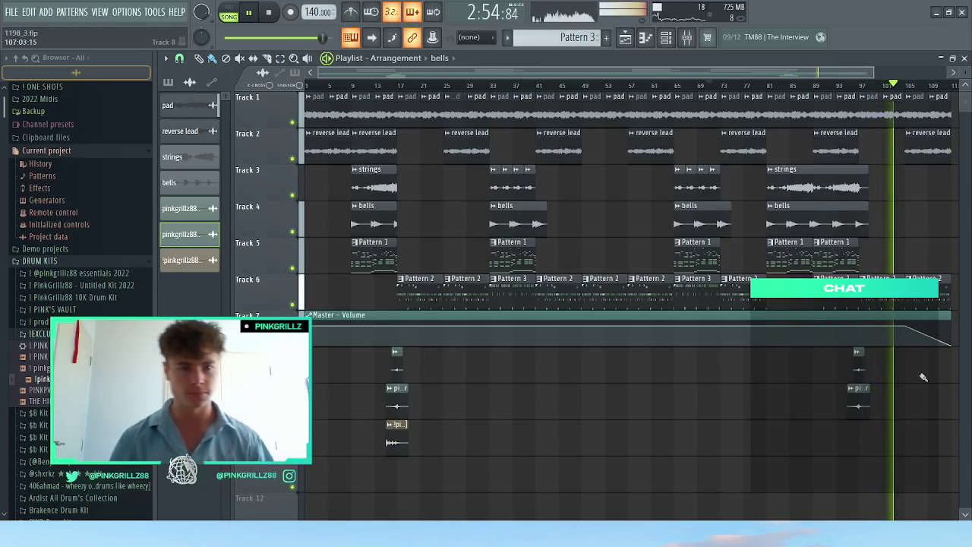
pyautogui.scroll(-1, 932, 363)
pyautogui.scroll(2, 920, 340)
pyautogui.scroll(-2, 913, 251)
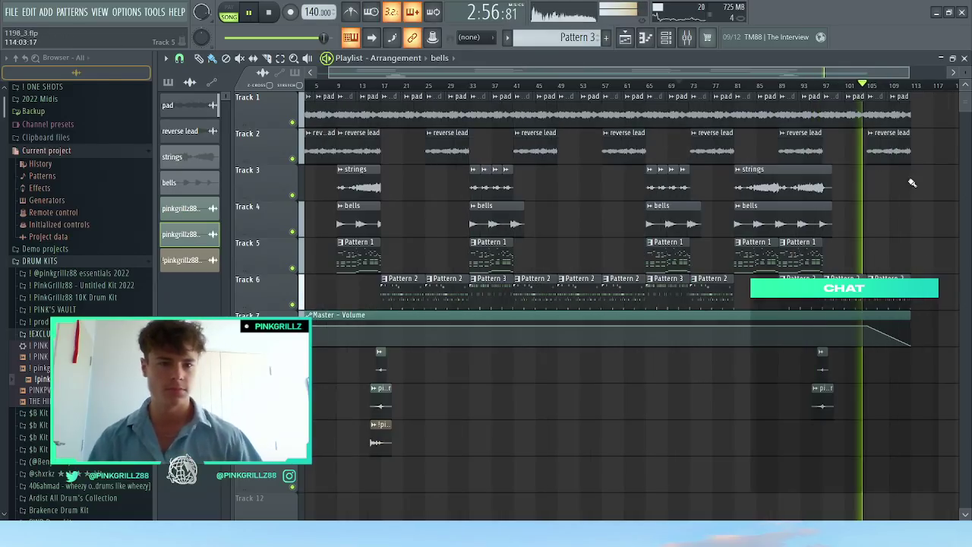
pyautogui.scroll(4, 913, 183)
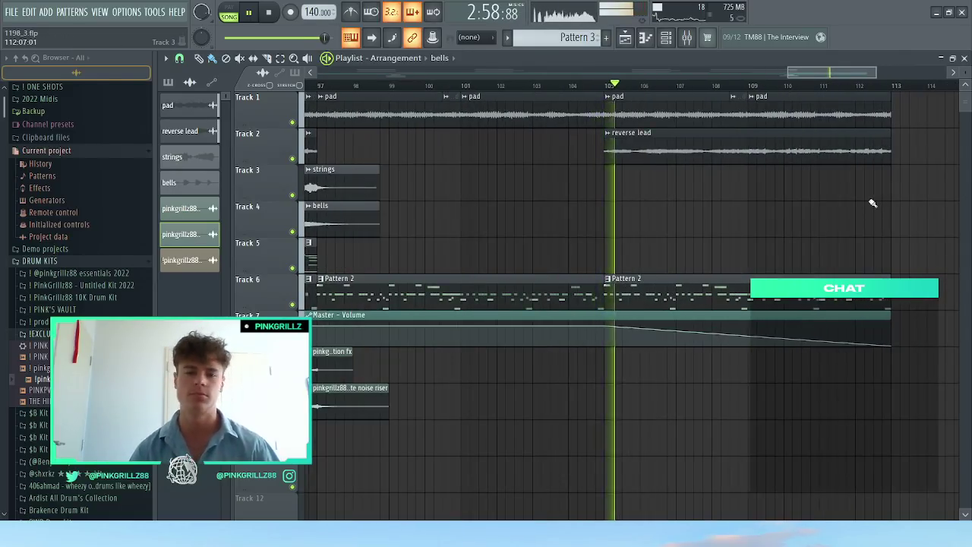
# Step: Restart playback from the beginning of the song and delete the reverse lead clip at bar 1 on Track 2
pyautogui.scroll(-5, 872, 205)
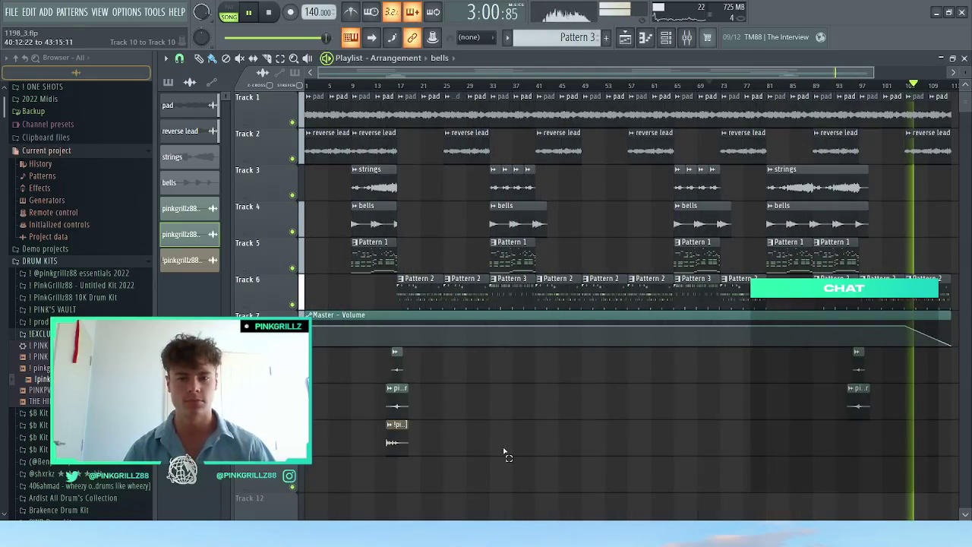
pyautogui.scroll(-1, 481, 361)
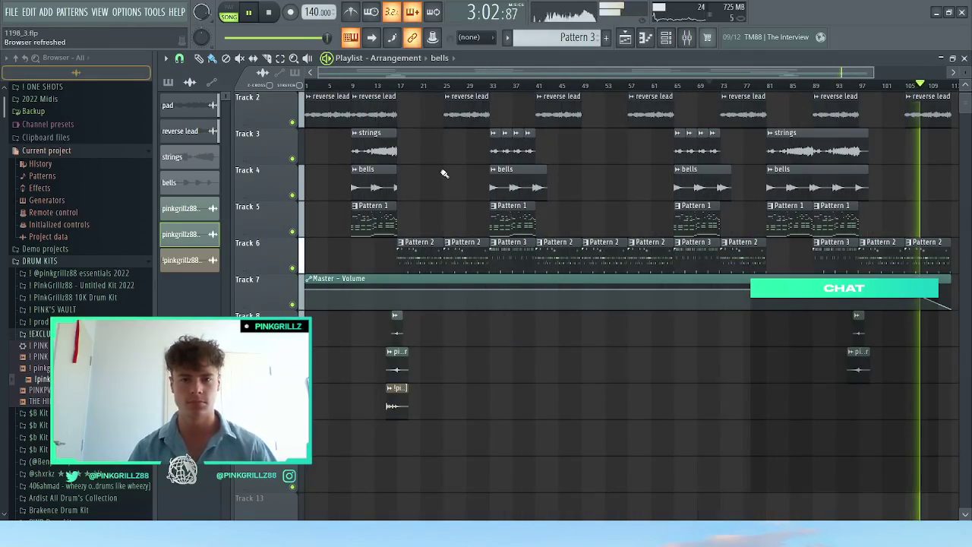
pyautogui.scroll(1, 444, 174)
pyautogui.press('space')
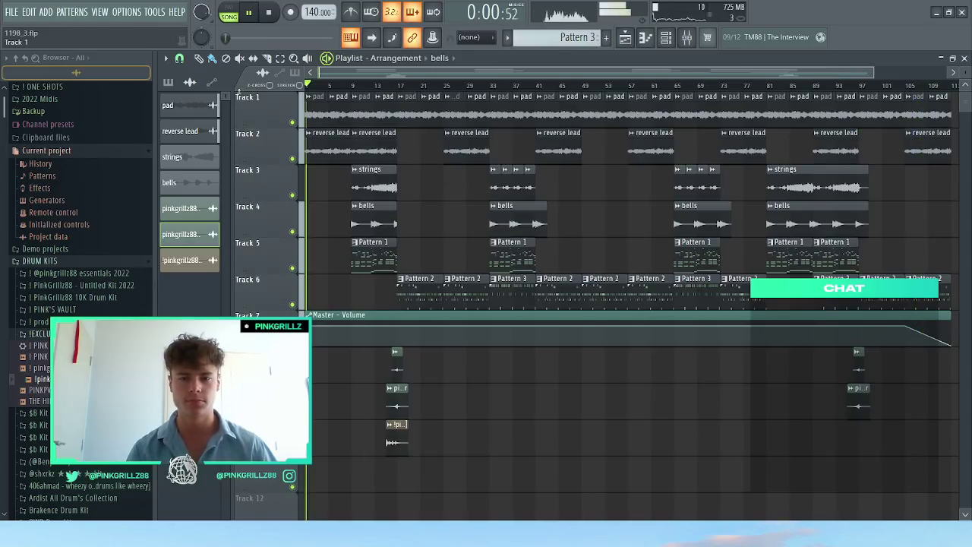
pyautogui.scroll(2, 296, 137)
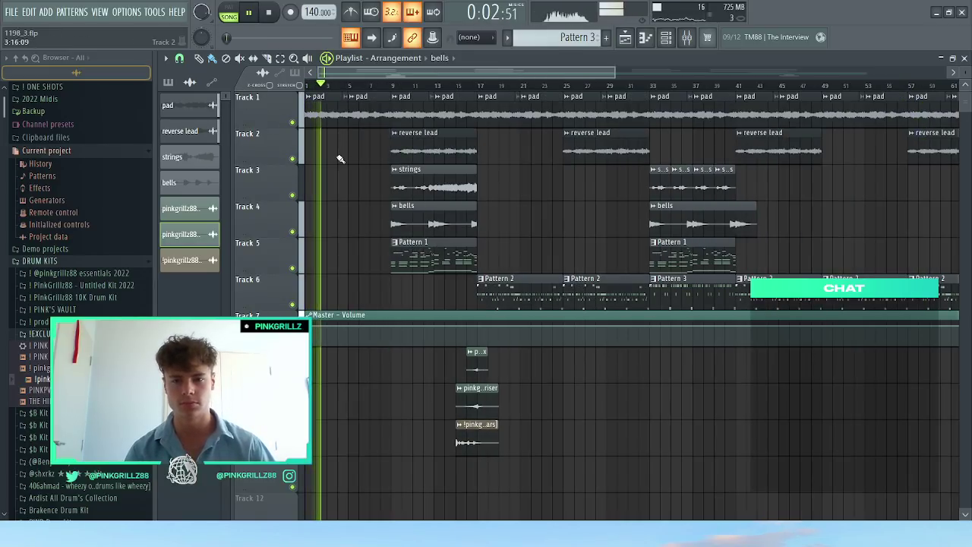
pyautogui.hotkey('ctrl', 'z')
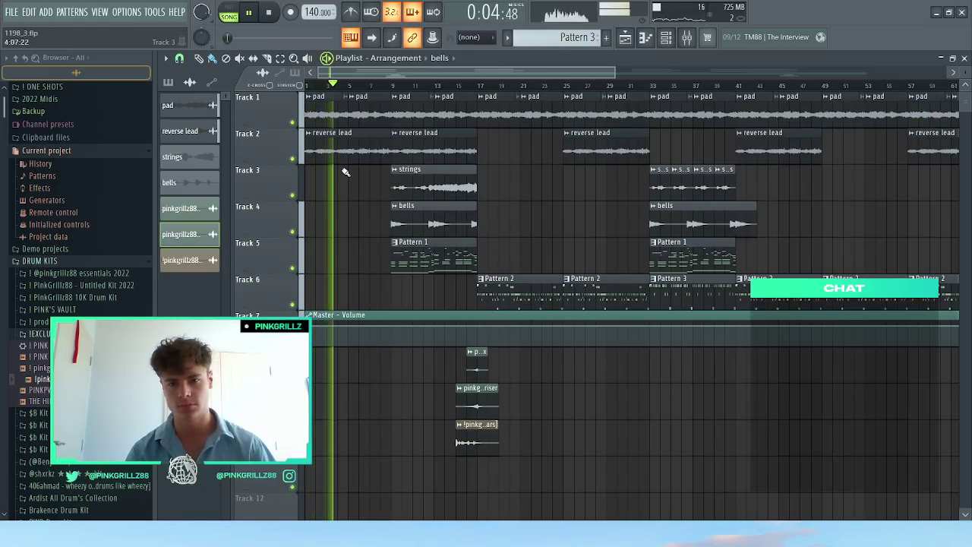
pyautogui.scroll(-2, 344, 177)
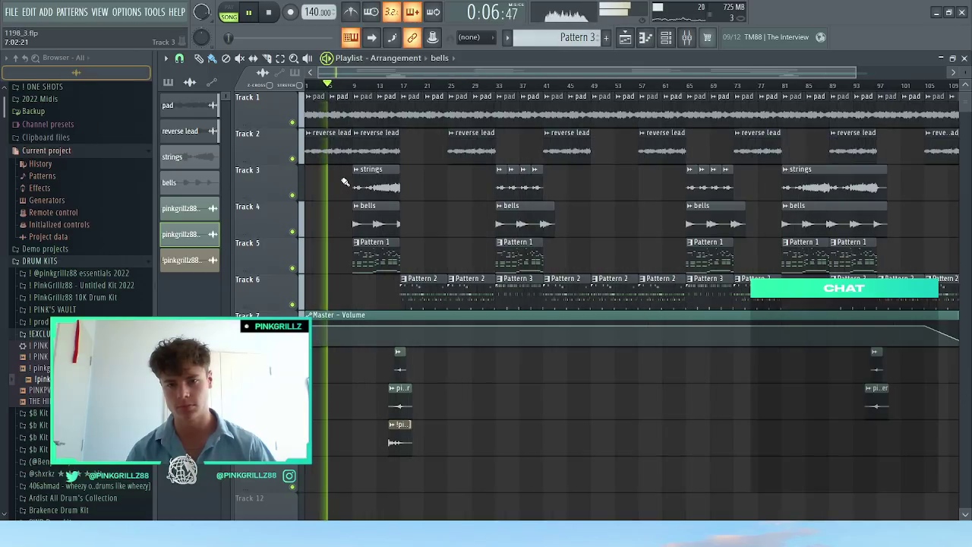
pyautogui.rightClick(337, 156)
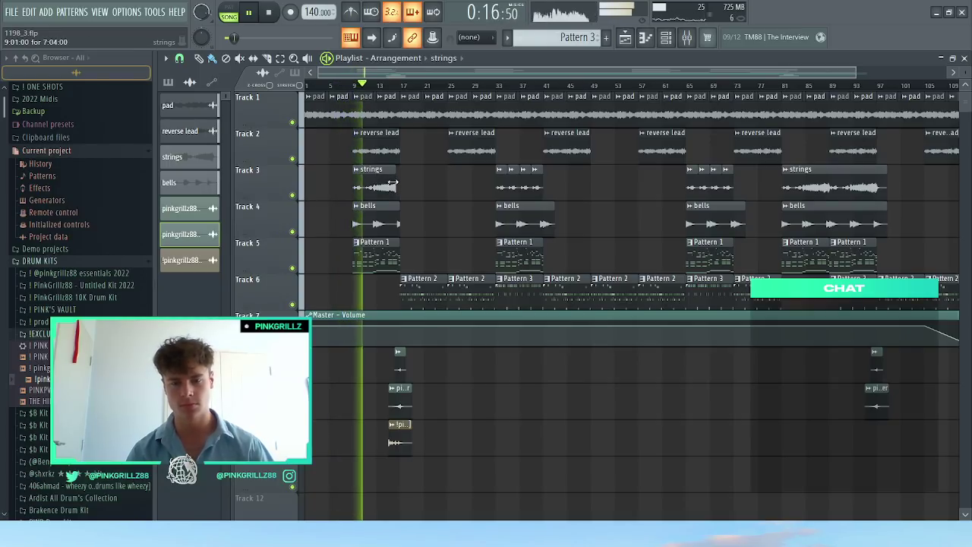
# Step: Try the section at bar 9 without the strings clip on Track 3 and replay it
pyautogui.scroll(2, 392, 183)
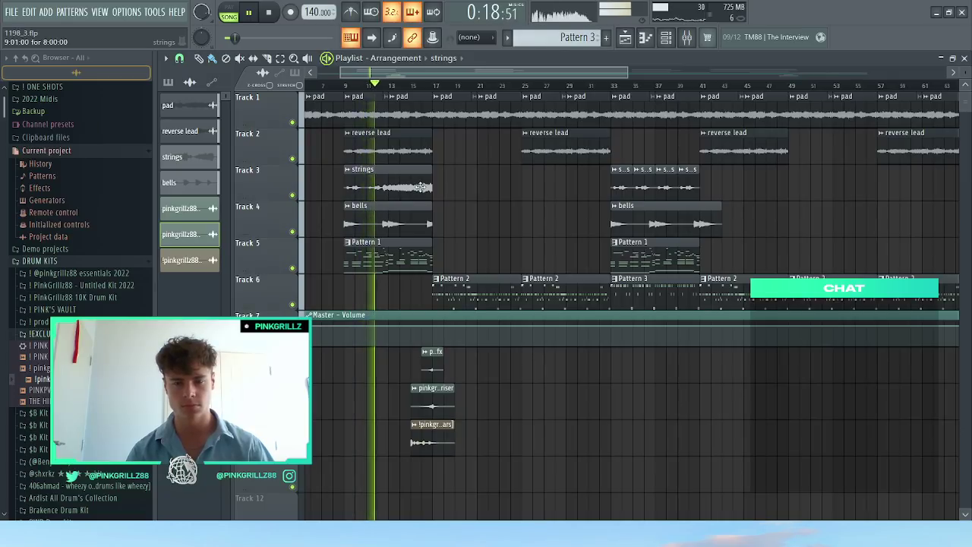
pyautogui.rightClick(421, 187)
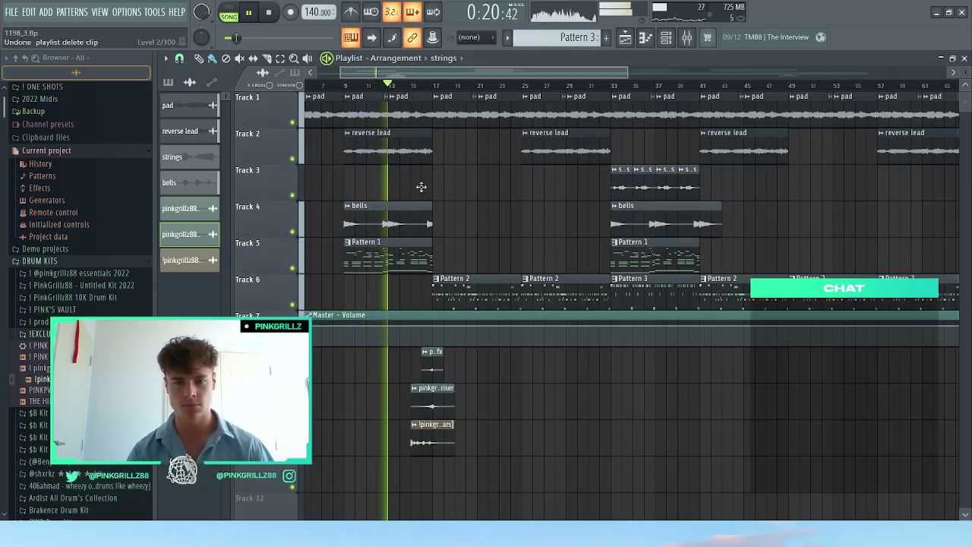
pyautogui.moveTo(431, 188)
pyautogui.mouseDown()
pyautogui.moveTo(390, 187)
pyautogui.moveTo(449, 200)
pyautogui.moveTo(433, 186)
pyautogui.mouseUp()
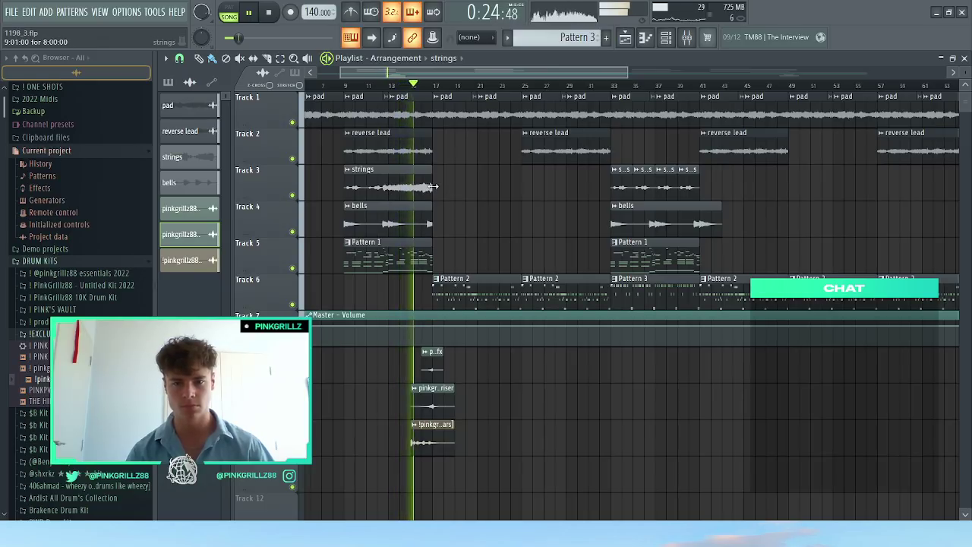
pyautogui.click(339, 85)
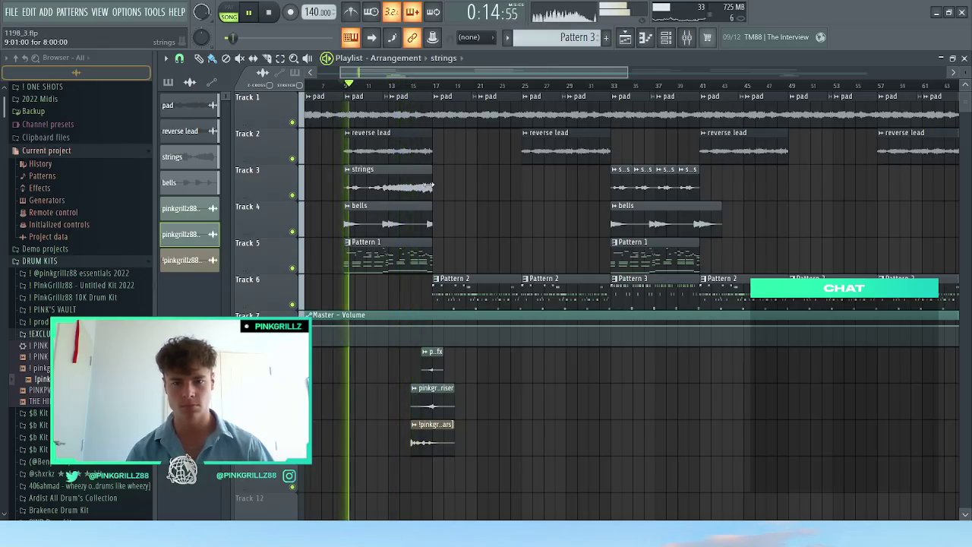
# Step: Shorten the strings clip at bar 9 on Track 3 to four bars and duplicate it directly after itself
pyautogui.moveTo(431, 186); pyautogui.dragTo(388, 196)
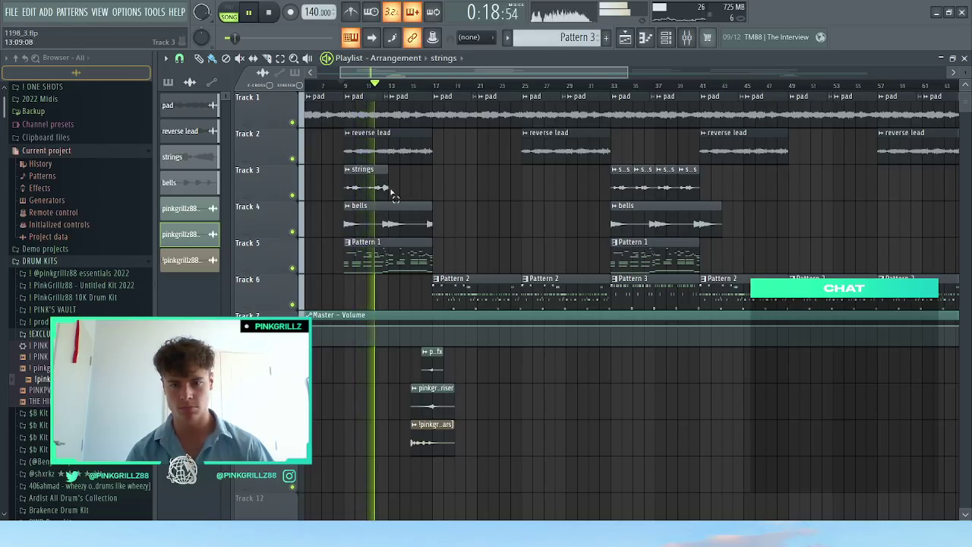
pyautogui.moveTo(393, 195); pyautogui.dragTo(350, 187)
pyautogui.hotkey('ctrl', 'b')
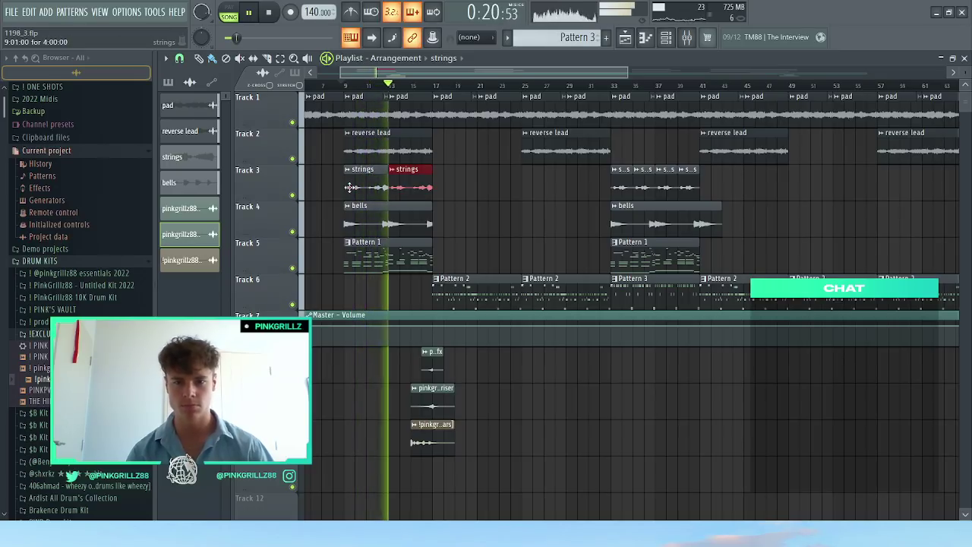
pyautogui.rightClick(410, 180)
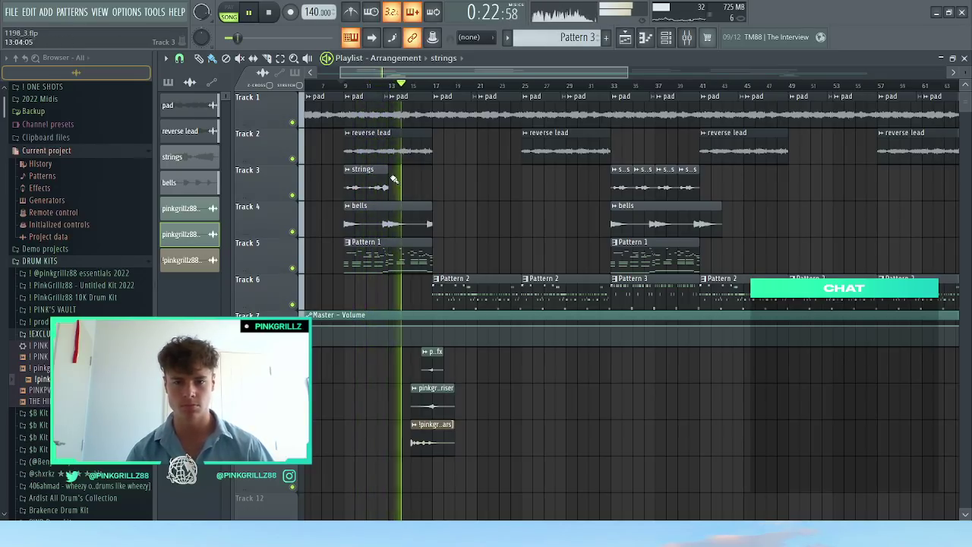
pyautogui.hotkey('ctrl', 'b')
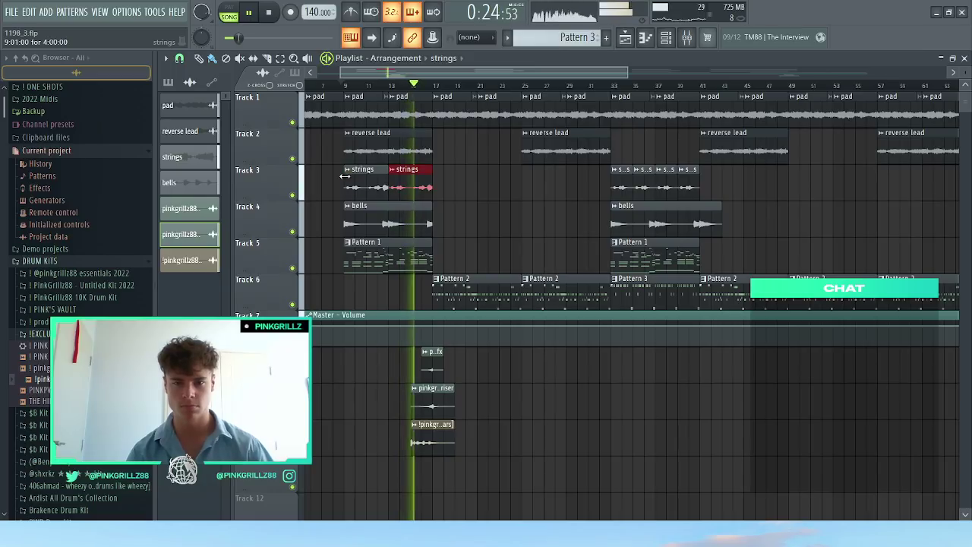
# Step: Remove the duplicated strings clip, shorten the one at bar 9 to two bars and repeat it three times up to bar 17
pyautogui.scroll(2, 389, 179)
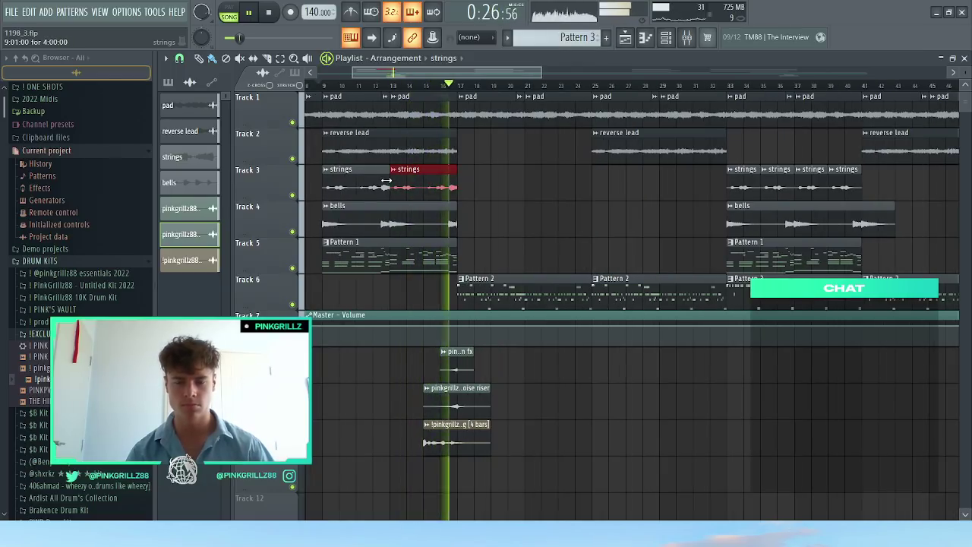
pyautogui.rightClick(388, 184)
pyautogui.click(318, 85)
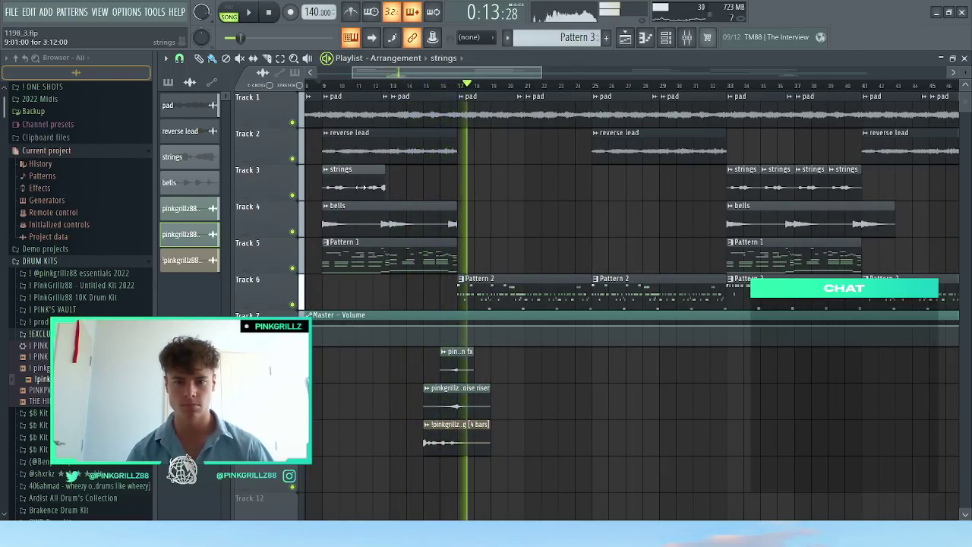
pyautogui.moveTo(388, 185); pyautogui.dragTo(356, 186)
pyautogui.keyDown('ctrl'); pyautogui.click(339, 189); pyautogui.keyUp('ctrl')
pyautogui.hotkey('ctrl', 'b')
pyautogui.hotkey('ctrl', 'b')
pyautogui.hotkey('ctrl', 'b')
pyautogui.scroll(-4, 491, 217)
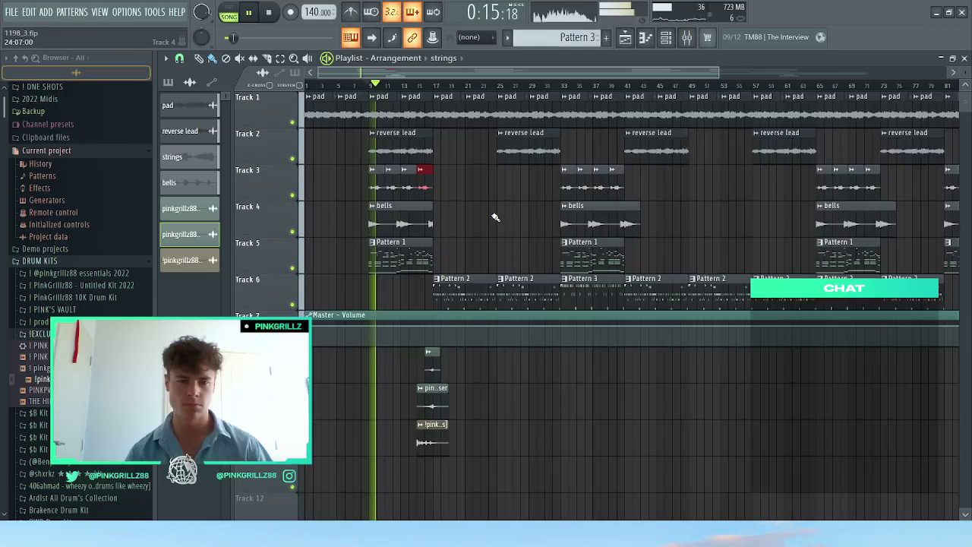
# Step: Delete the three repeated strings clips before bar 17 on Track 3 and extend the clip at bar 9 to eight bars
pyautogui.scroll(4, 455, 211)
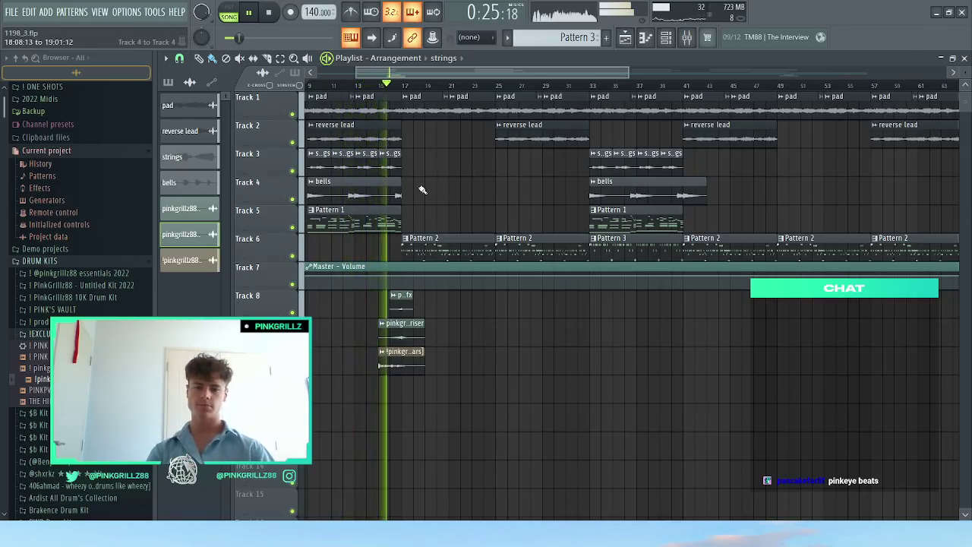
pyautogui.scroll(-1, 419, 193)
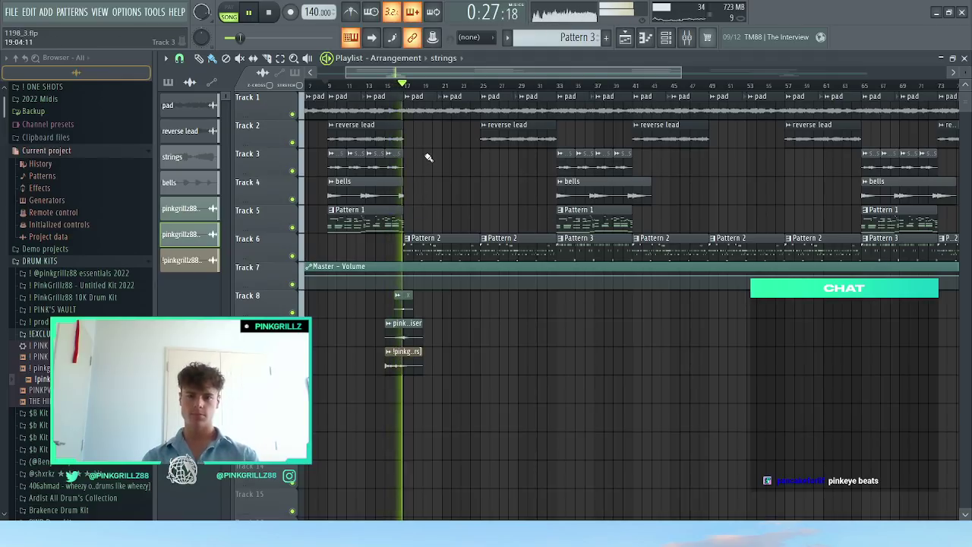
pyautogui.click(324, 86)
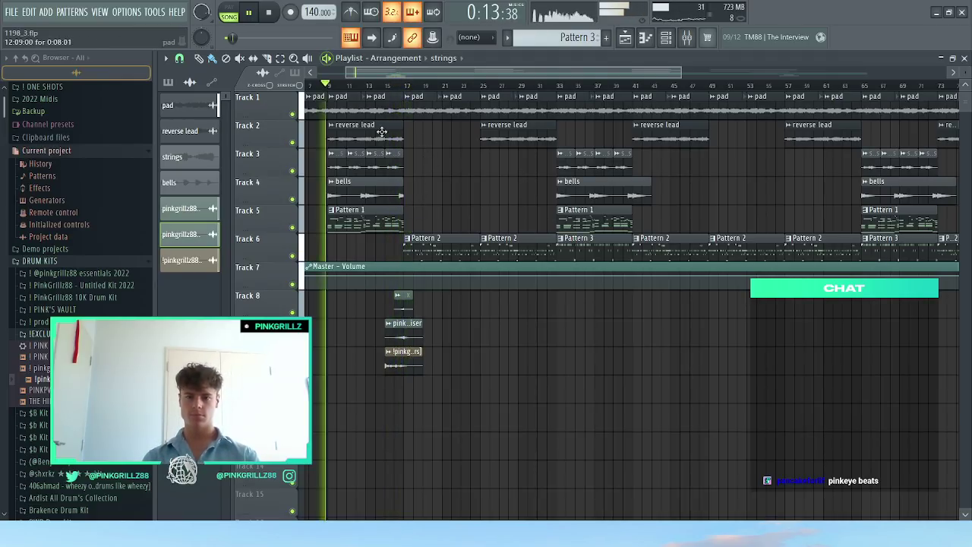
pyautogui.scroll(5, 335, 91)
pyautogui.click(335, 88)
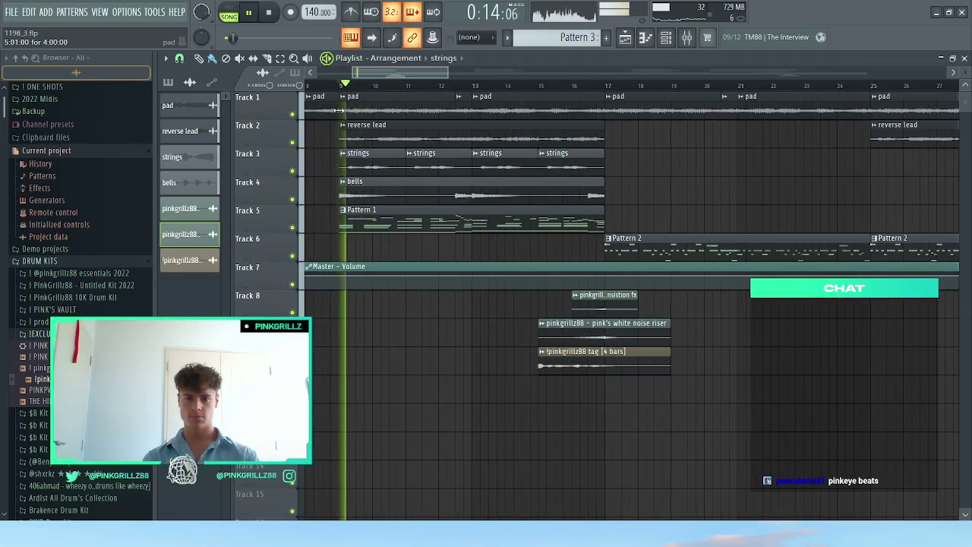
pyautogui.rightClick(553, 166)
pyautogui.rightClick(524, 165)
pyautogui.rightClick(450, 167)
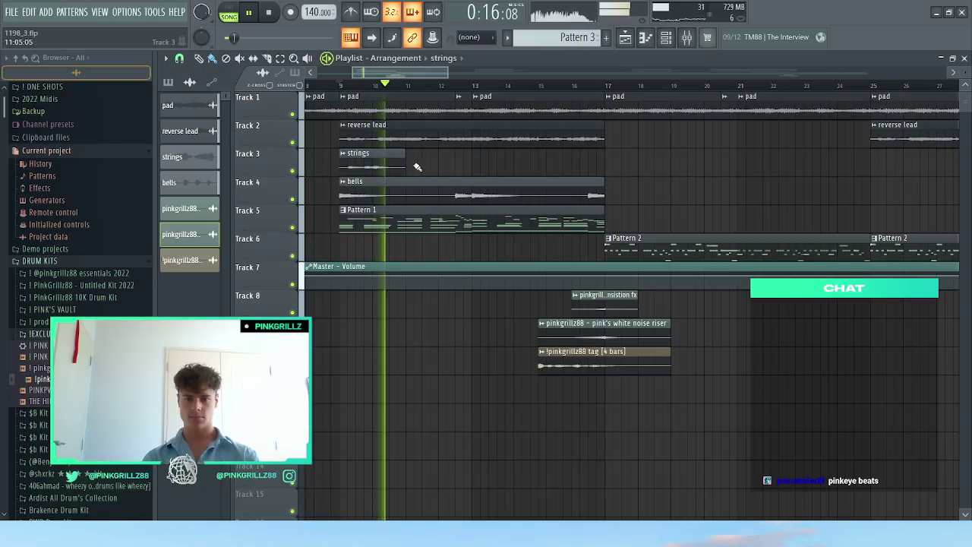
pyautogui.moveTo(404, 159); pyautogui.dragTo(604, 158)
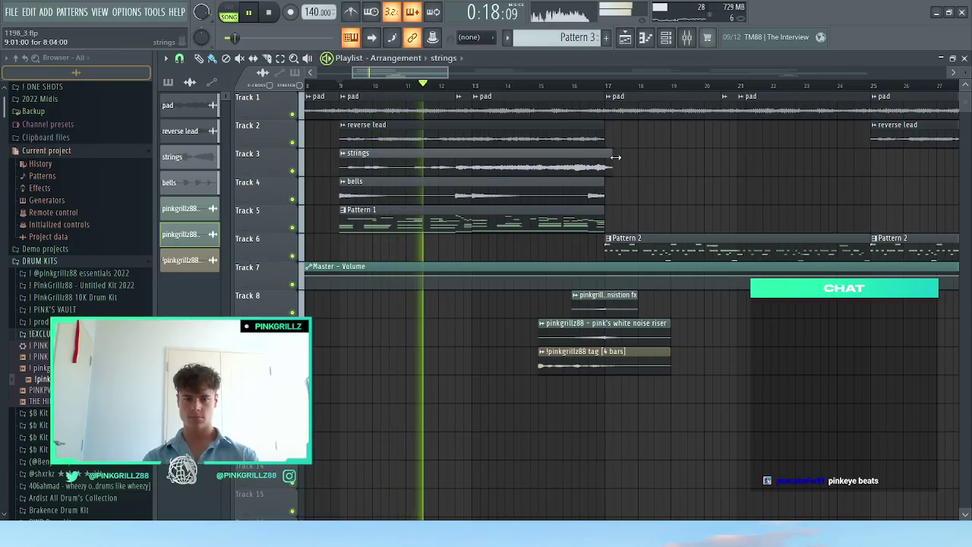
# Step: Play through the arrangement up to about bar 21, stop playback and open the Save As dialog for the project
pyautogui.keyDown('ctrl'); pyautogui.rightClick(663, 202); pyautogui.keyUp('ctrl')
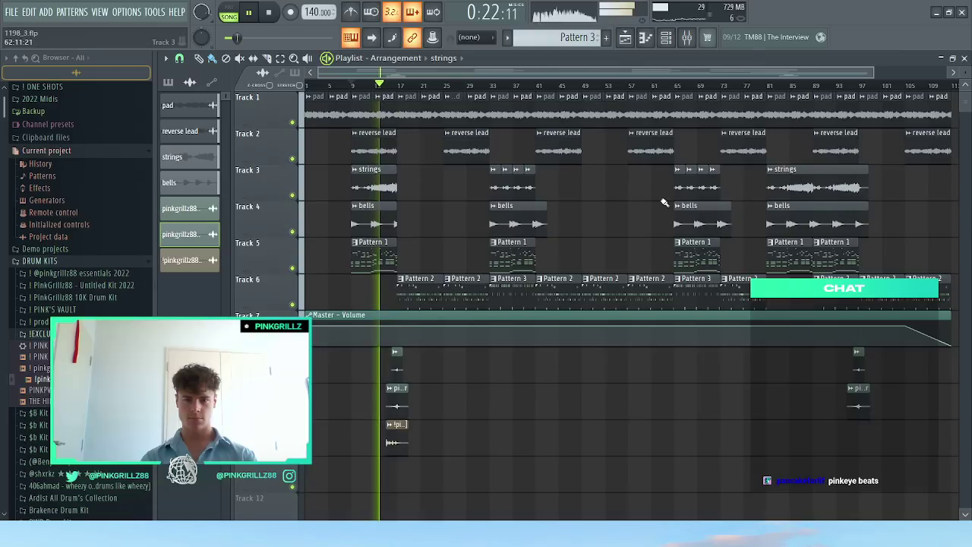
pyautogui.keyDown('alt'); pyautogui.scroll(-1, 423, 199); pyautogui.keyUp('alt')
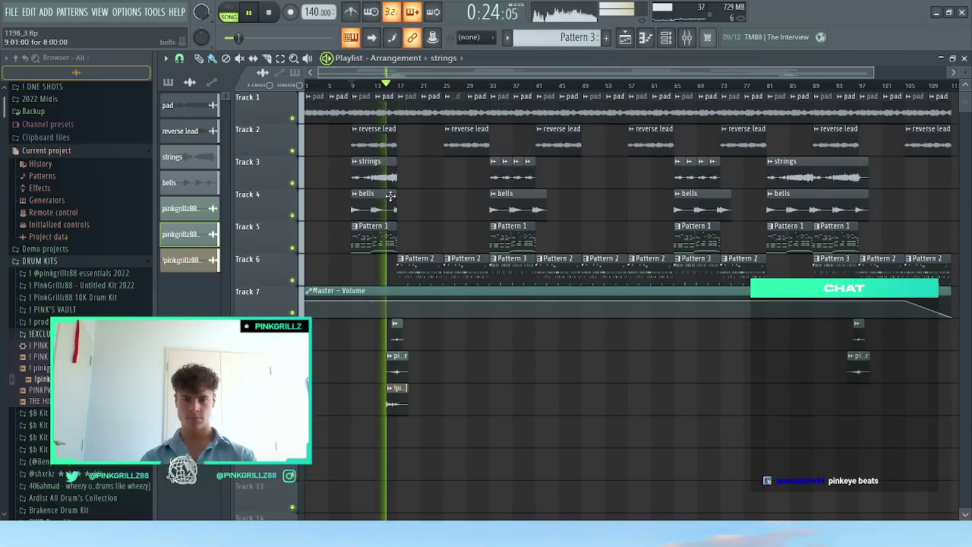
pyautogui.keyDown('ctrl'); pyautogui.scroll(2, 399, 192); pyautogui.keyUp('ctrl')
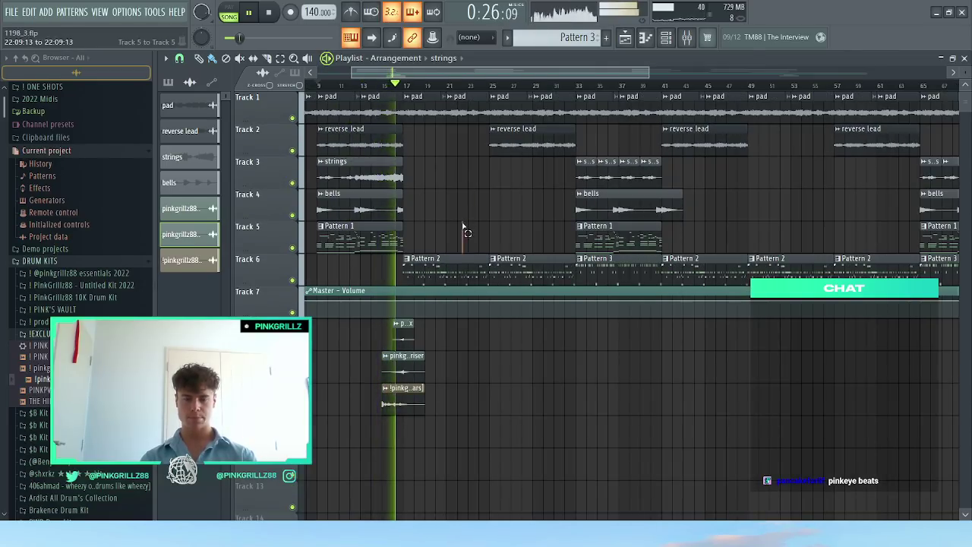
pyautogui.keyDown('ctrl'); pyautogui.scroll(-2, 459, 227); pyautogui.keyUp('ctrl')
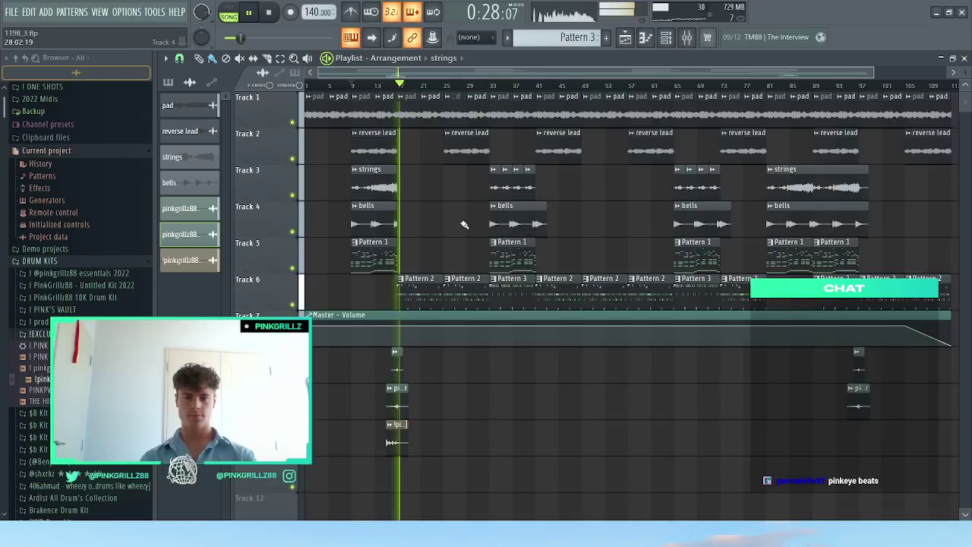
pyautogui.keyDown('ctrl'); pyautogui.scroll(-2, 448, 229); pyautogui.keyUp('ctrl')
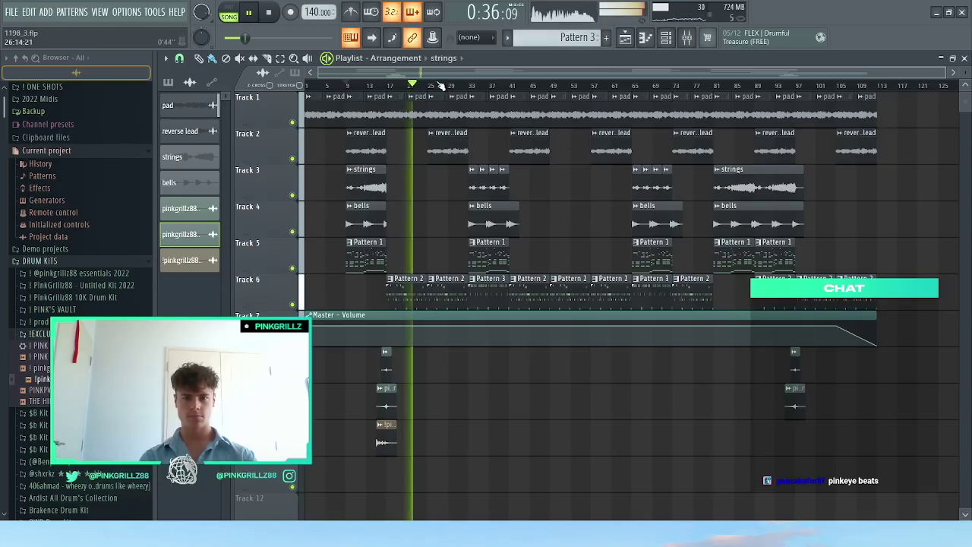
pyautogui.press('space')
pyautogui.hotkey('ctrl', 'shift', 's')
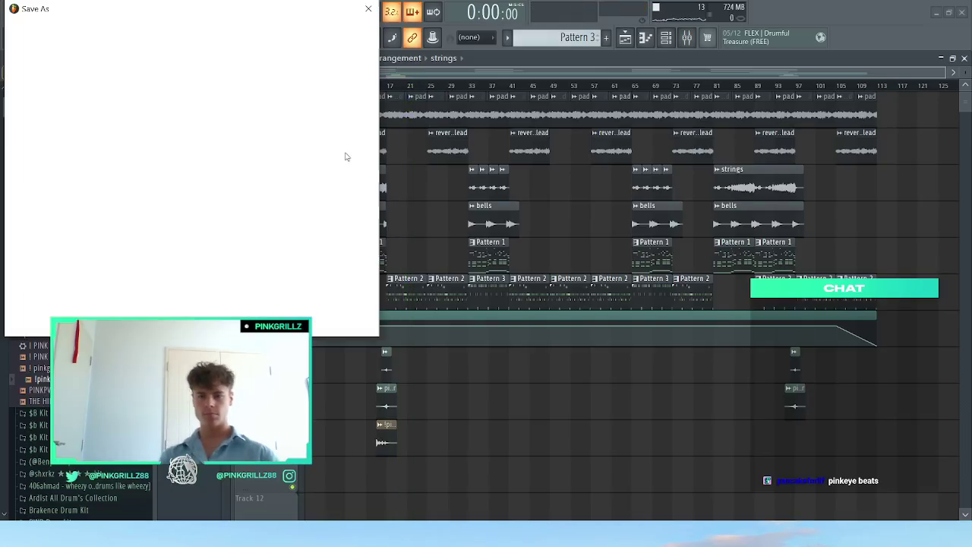